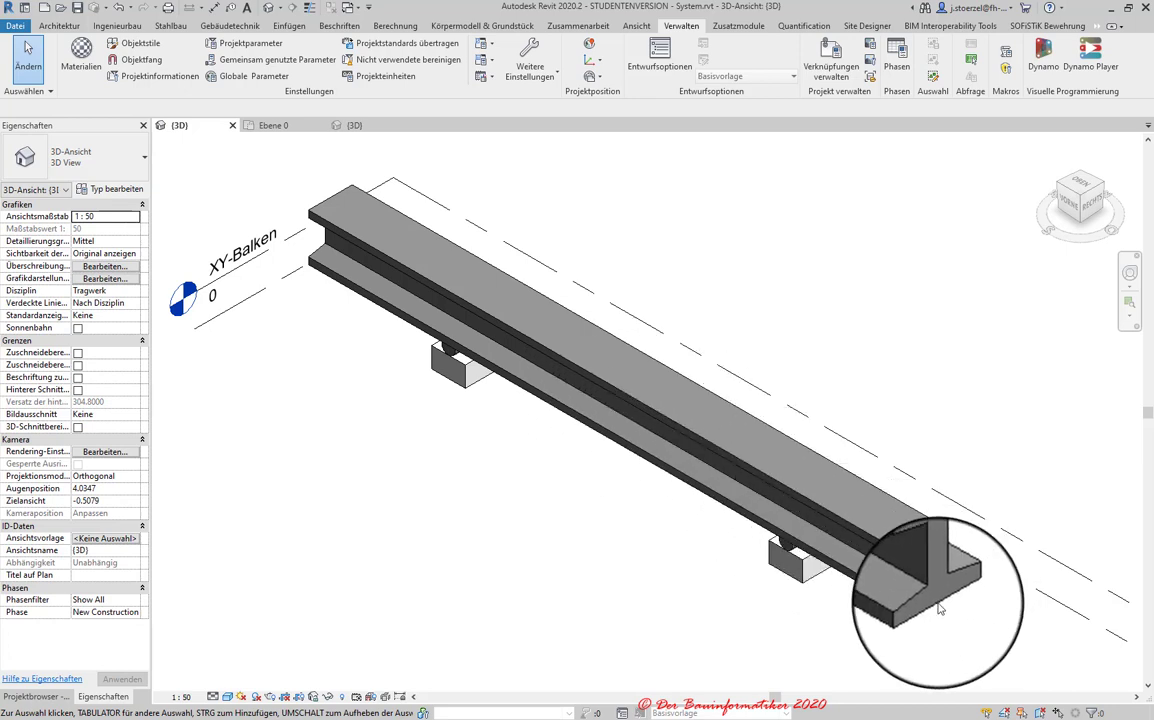
- Zoom and orbit the 3D view to inspect the beam's I-profile end
{"action": "scroll", "coordinate": [940, 607], "scroll_direction": "up", "scroll_amount": 2}
{"action": "scroll", "coordinate": [940, 607], "scroll_direction": "up", "scroll_amount": 1}
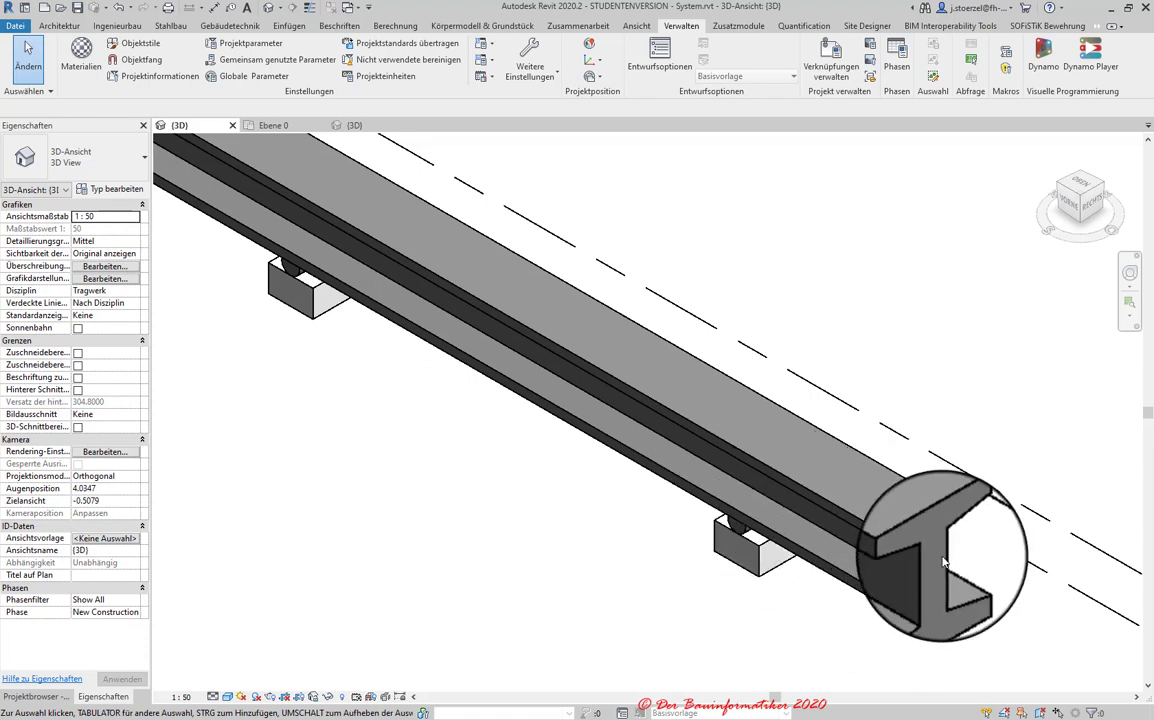
{"action": "scroll", "coordinate": [742, 517], "scroll_direction": "down", "scroll_amount": 2}
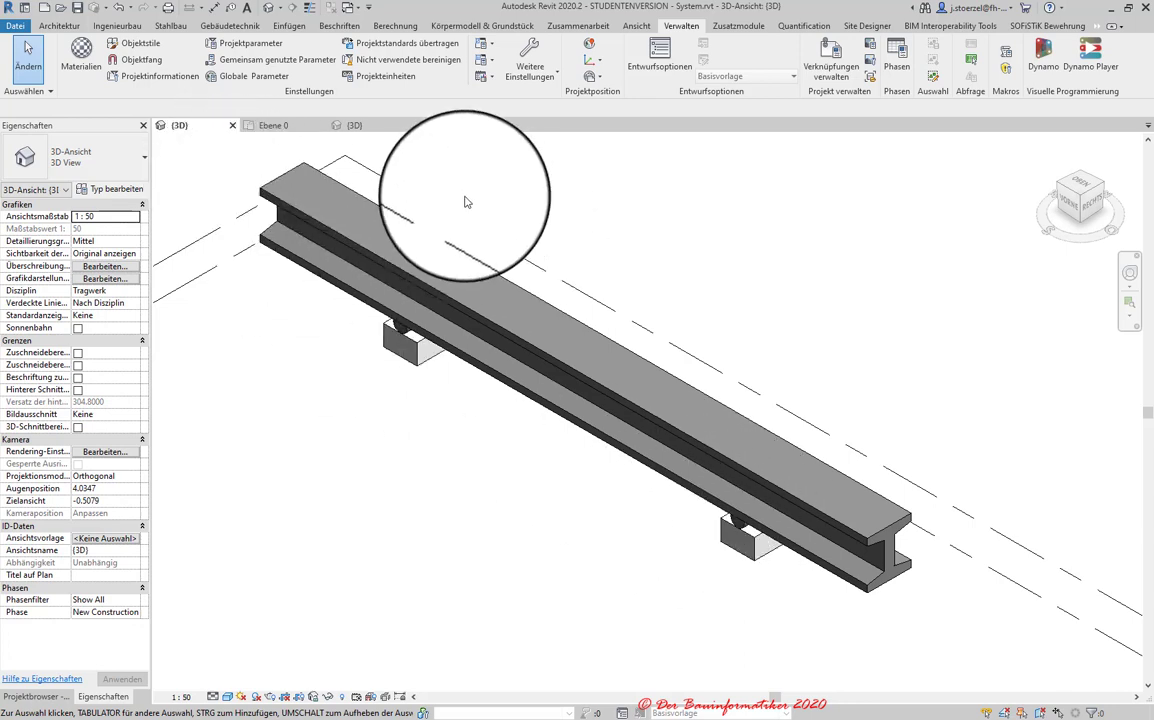
{"action": "scroll", "coordinate": [450, 398], "scroll_direction": "down", "scroll_amount": 1}
{"action": "middle_click_drag", "start_coordinate": [475, 407], "coordinate": [386, 368], "text": "shift"}
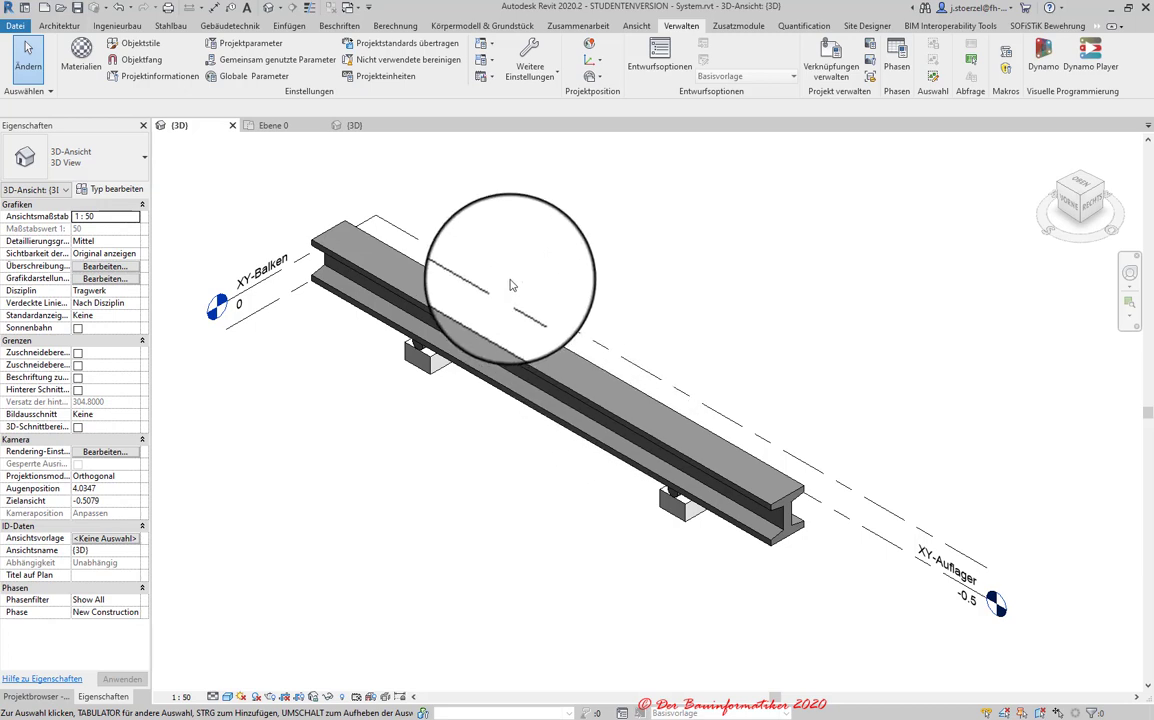
{"action": "scroll", "coordinate": [510, 285], "scroll_direction": "up", "scroll_amount": 2}
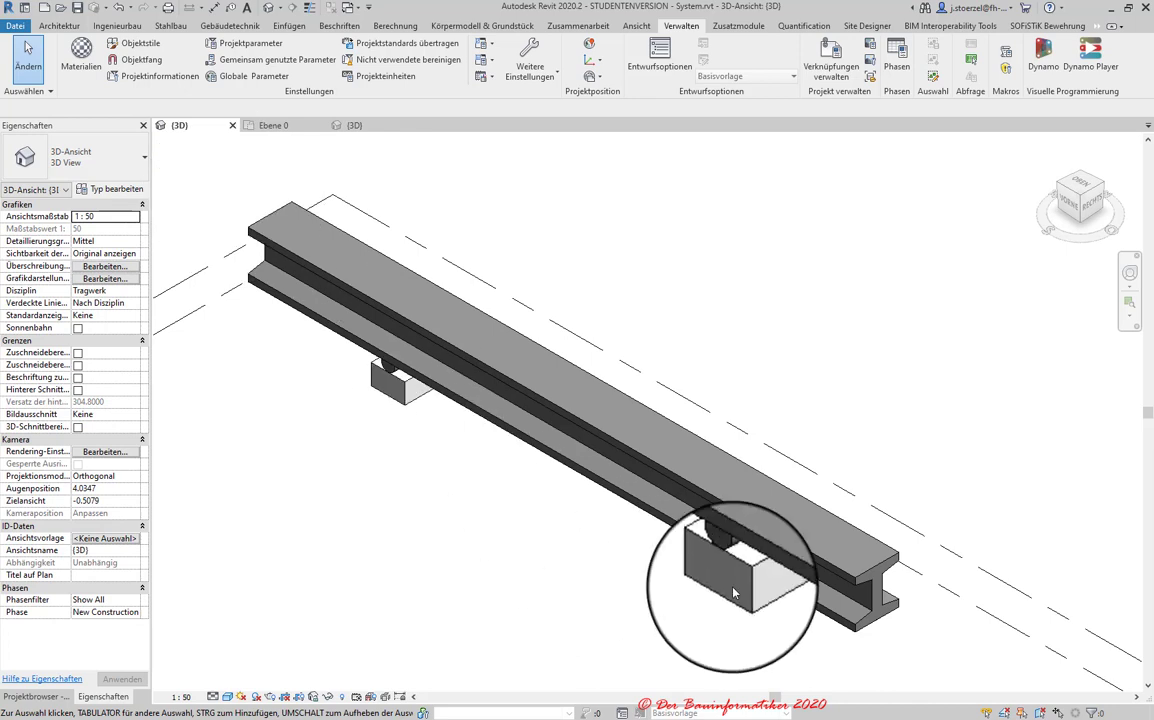
- Enter global parameters l1=1, l2=7 and l3=3, apply them, and close the list
{"action": "left_click", "coordinate": [224, 77]}
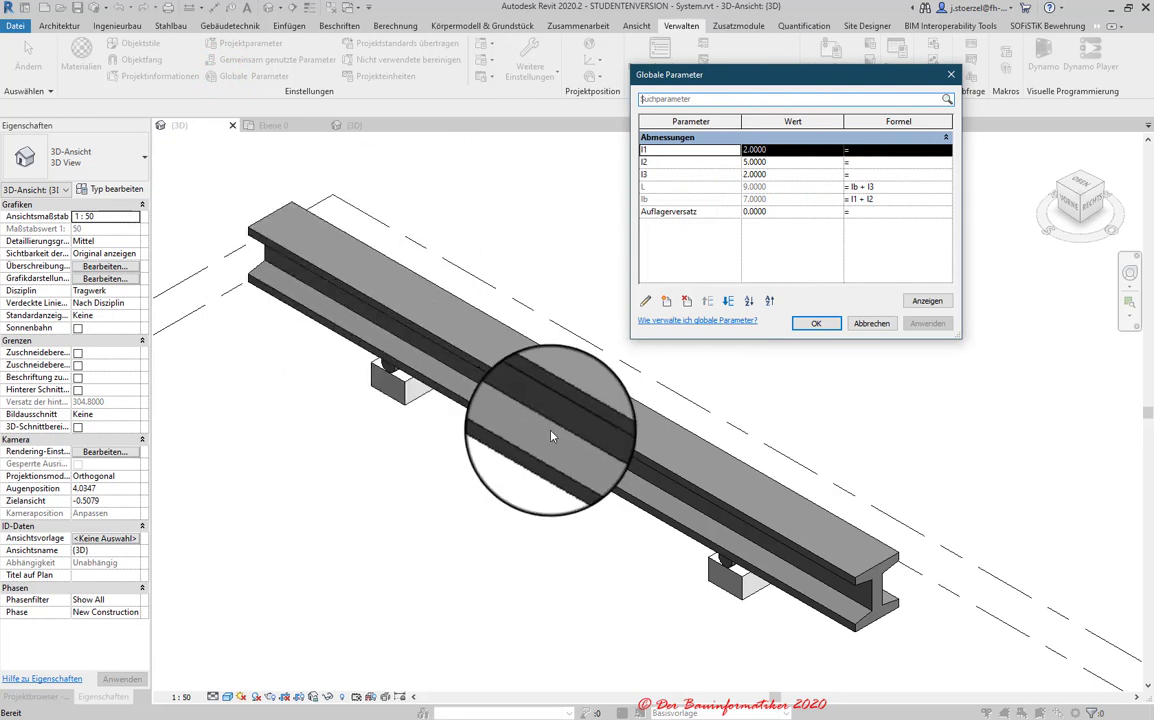
{"action": "left_click", "coordinate": [784, 150]}
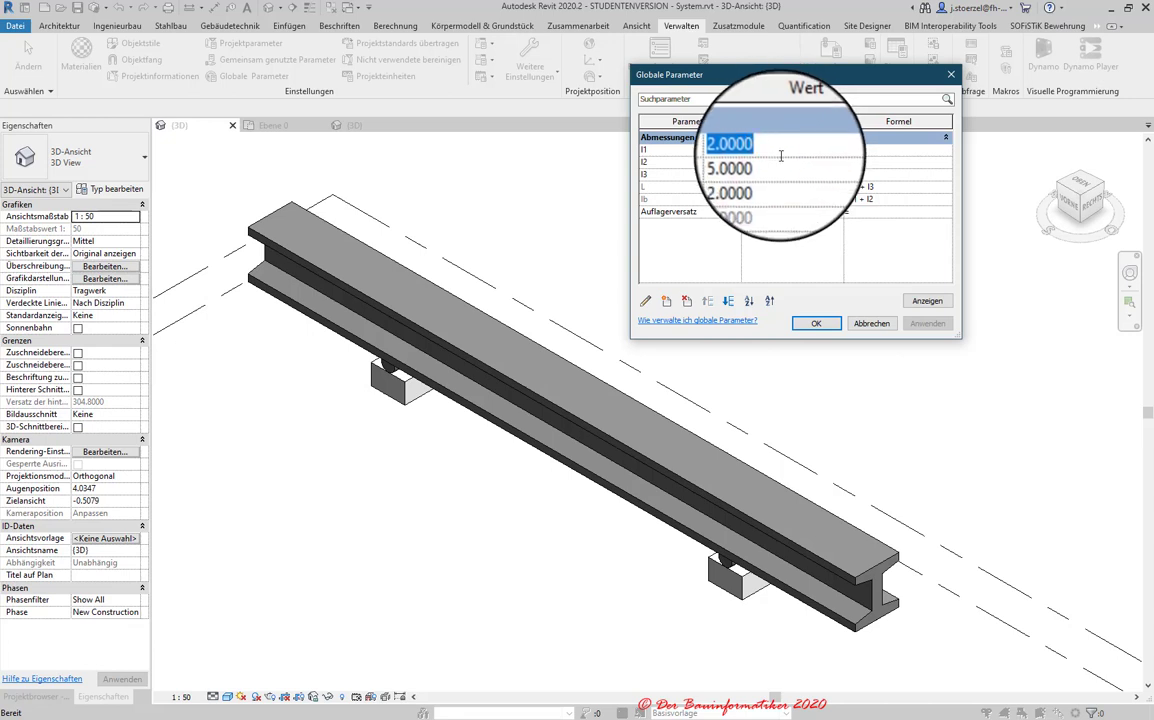
{"action": "type", "text": "1"}
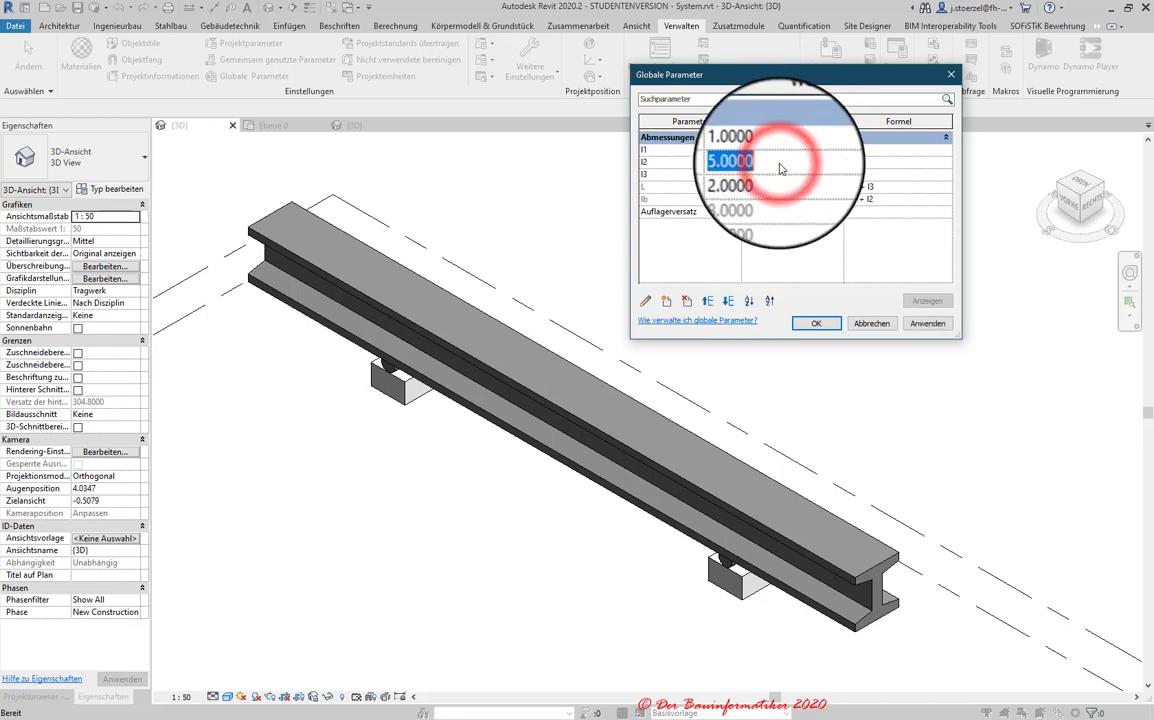
{"action": "type", "text": "7"}
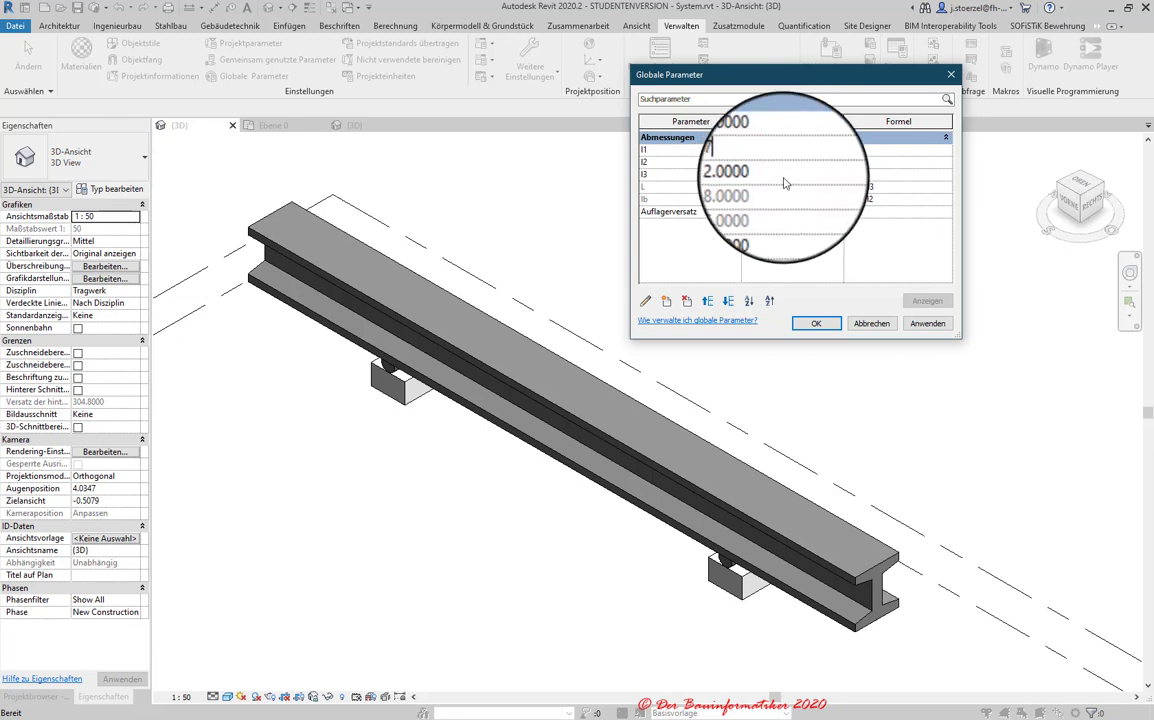
{"action": "left_click", "coordinate": [784, 179]}
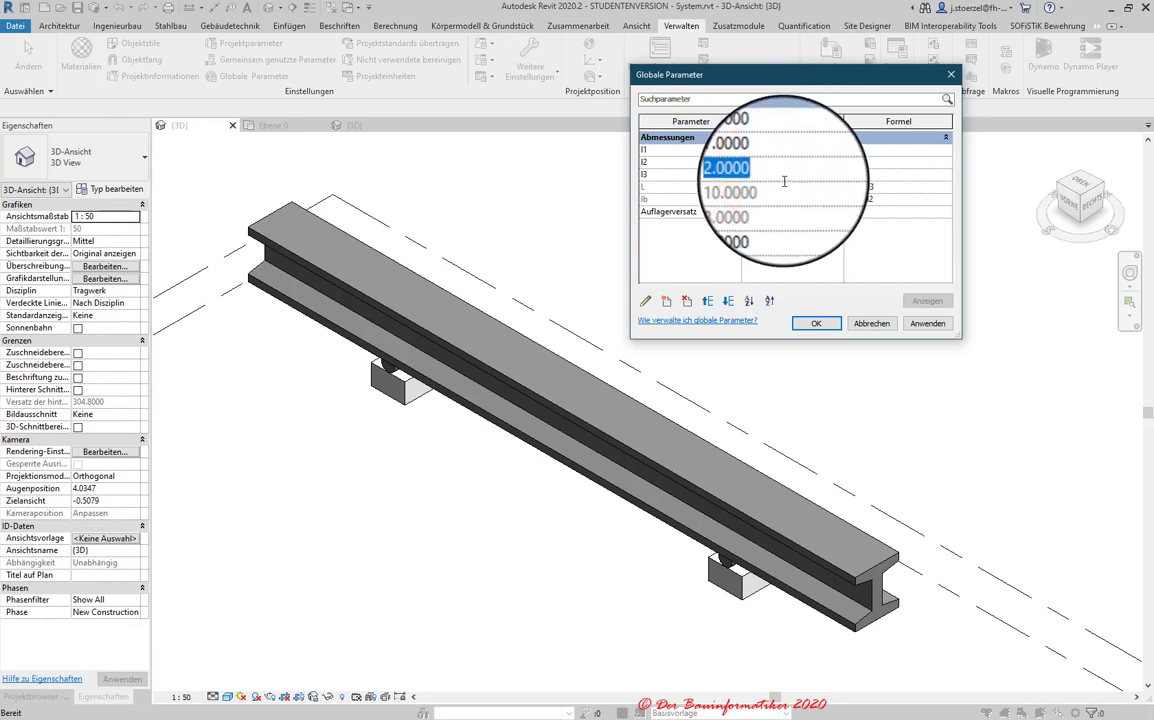
{"action": "type", "text": "3"}
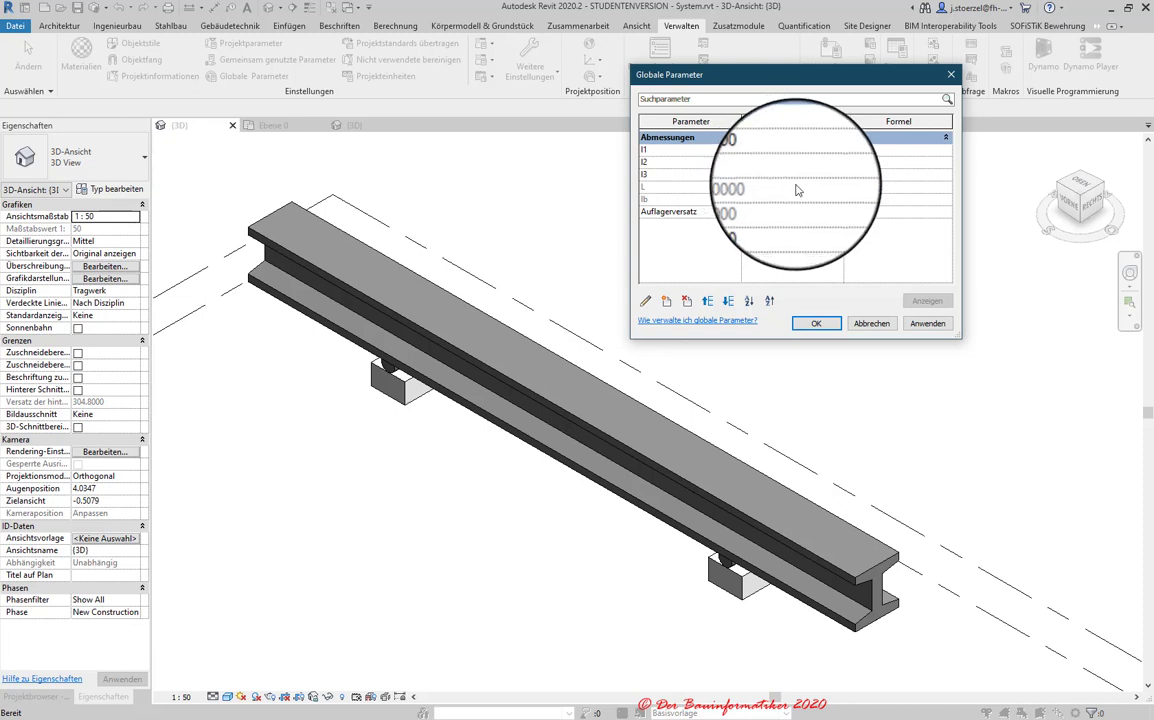
{"action": "left_click", "coordinate": [925, 328]}
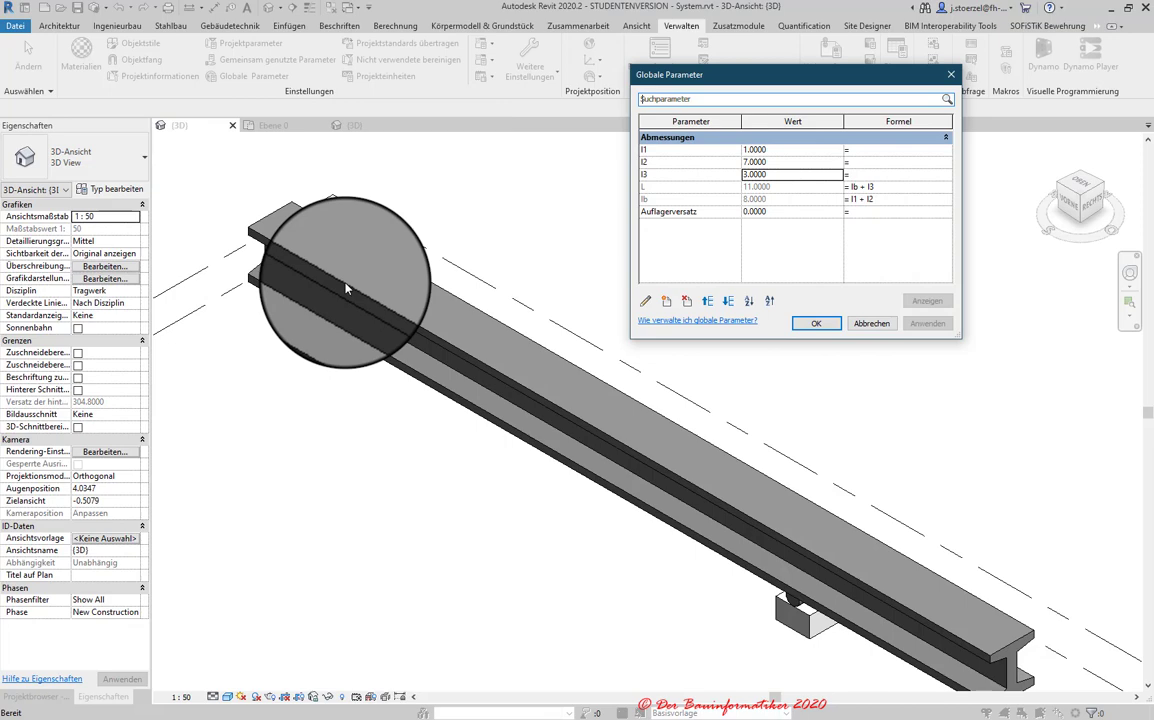
{"action": "left_click", "coordinate": [872, 324]}
{"action": "scroll", "coordinate": [399, 475], "scroll_direction": "down", "scroll_amount": 3}
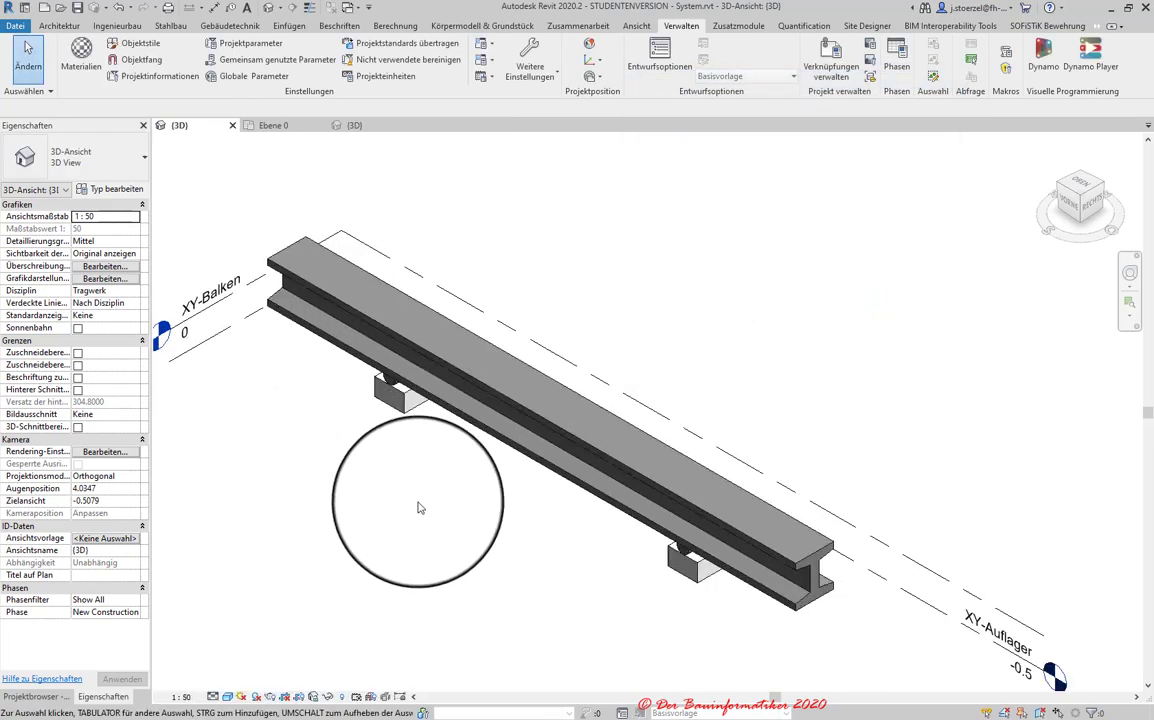
{"action": "scroll", "coordinate": [417, 505], "scroll_direction": "up", "scroll_amount": 1}
{"action": "scroll", "coordinate": [466, 435], "scroll_direction": "up", "scroll_amount": 2}
{"action": "scroll", "coordinate": [428, 386], "scroll_direction": "up", "scroll_amount": 1}
{"action": "scroll", "coordinate": [395, 363], "scroll_direction": "down", "scroll_amount": 2}
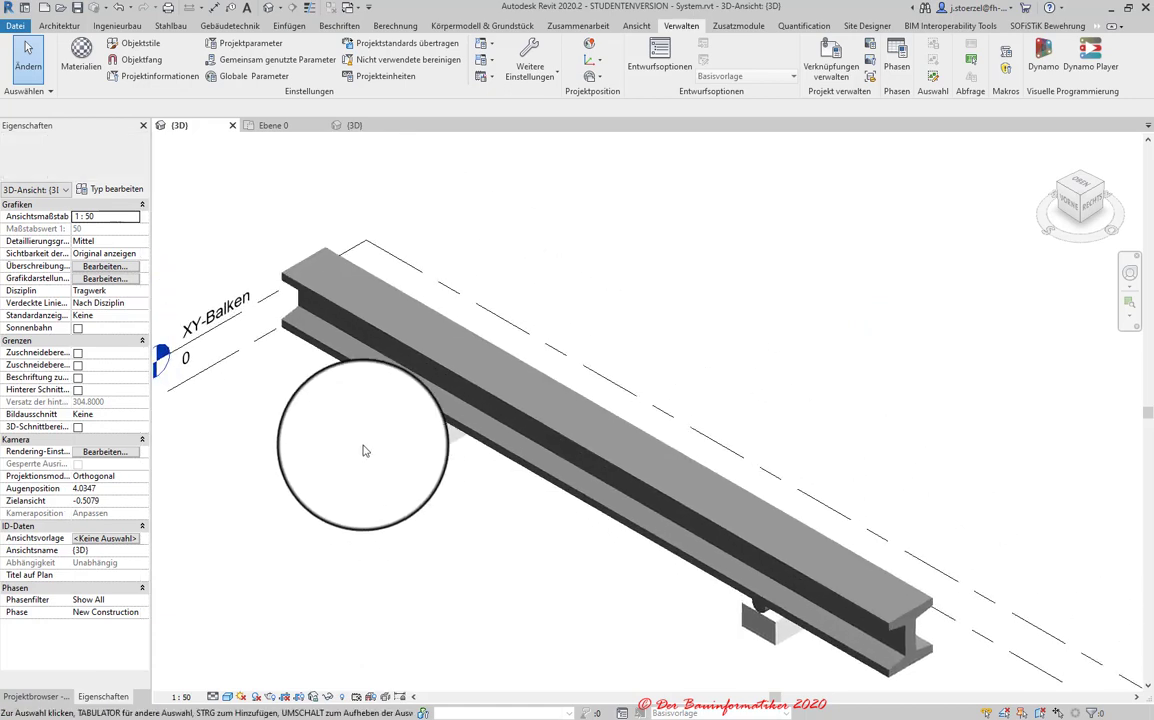
{"action": "scroll", "coordinate": [268, 257], "scroll_direction": "up", "scroll_amount": 3}
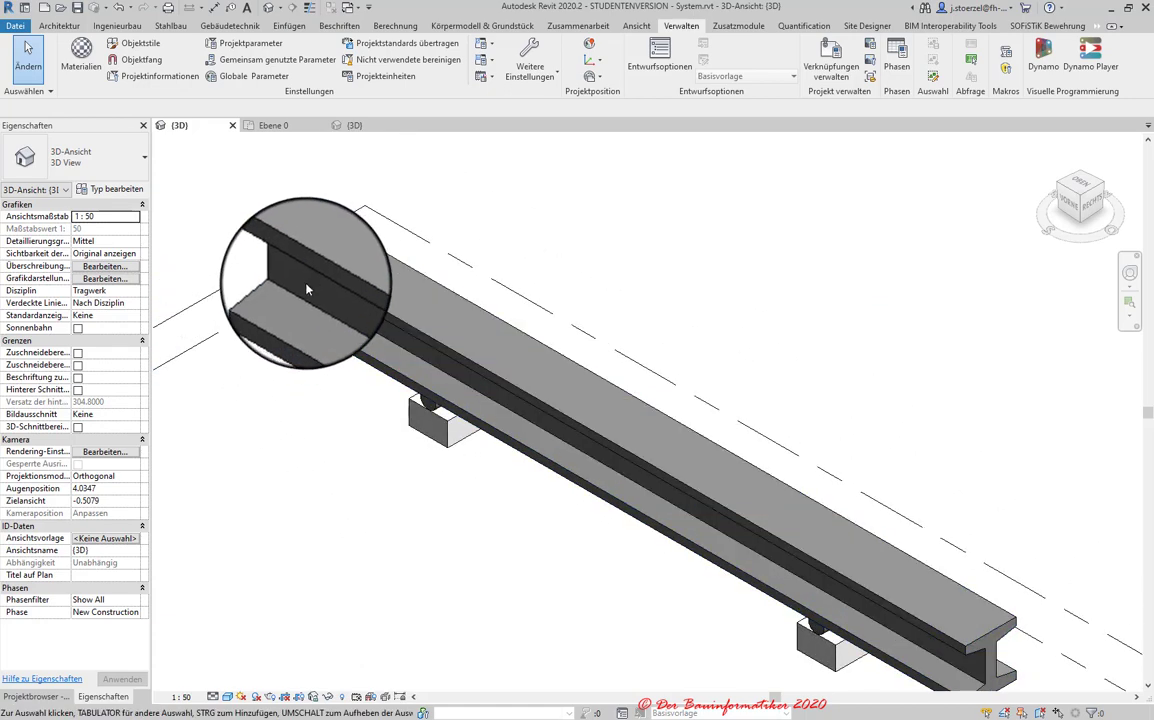
{"action": "left_click", "coordinate": [305, 268]}
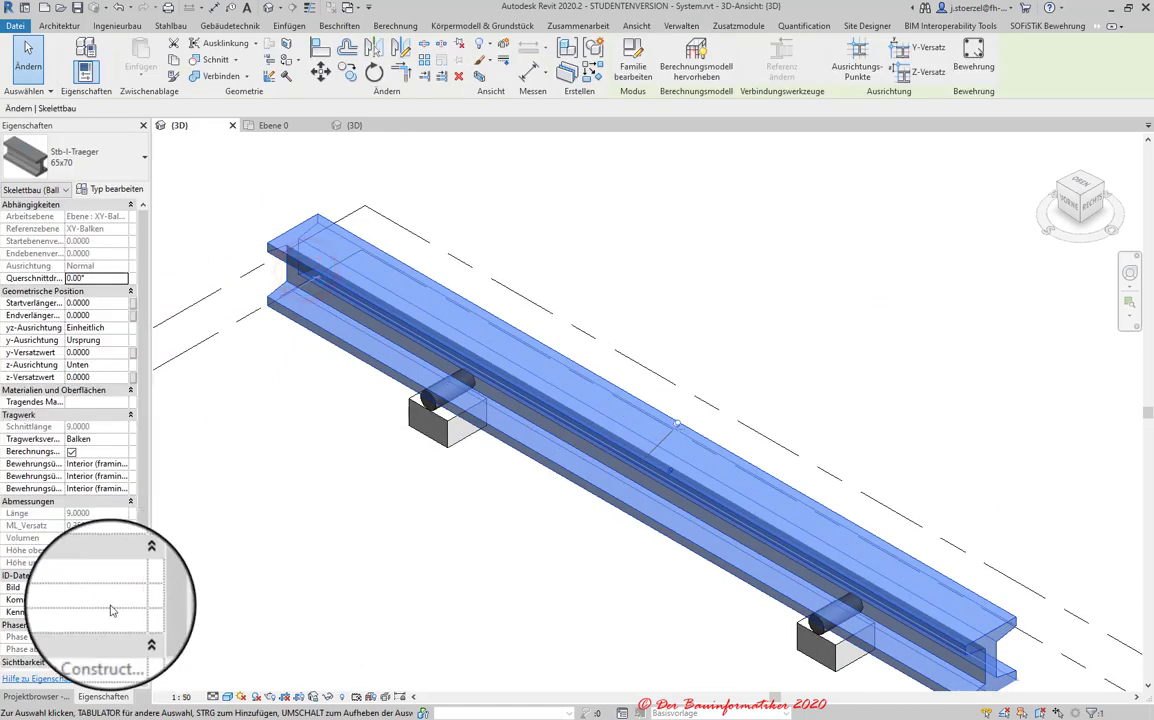
{"action": "left_click", "coordinate": [50, 150]}
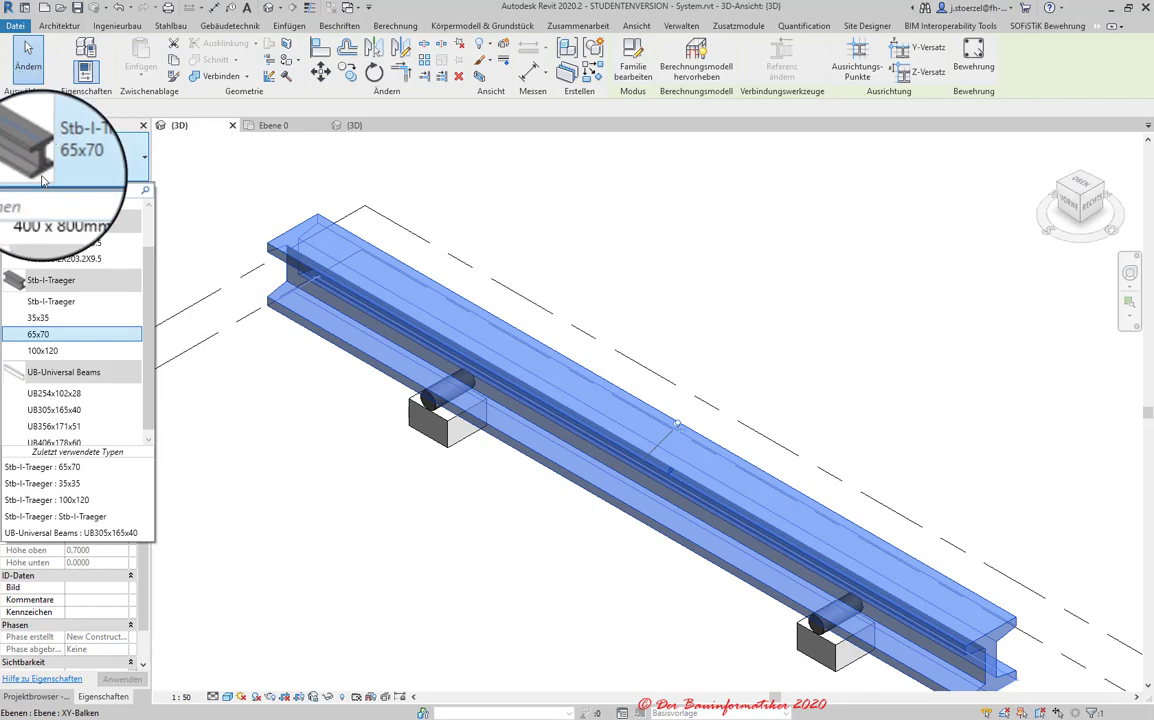
{"action": "left_click", "coordinate": [57, 315]}
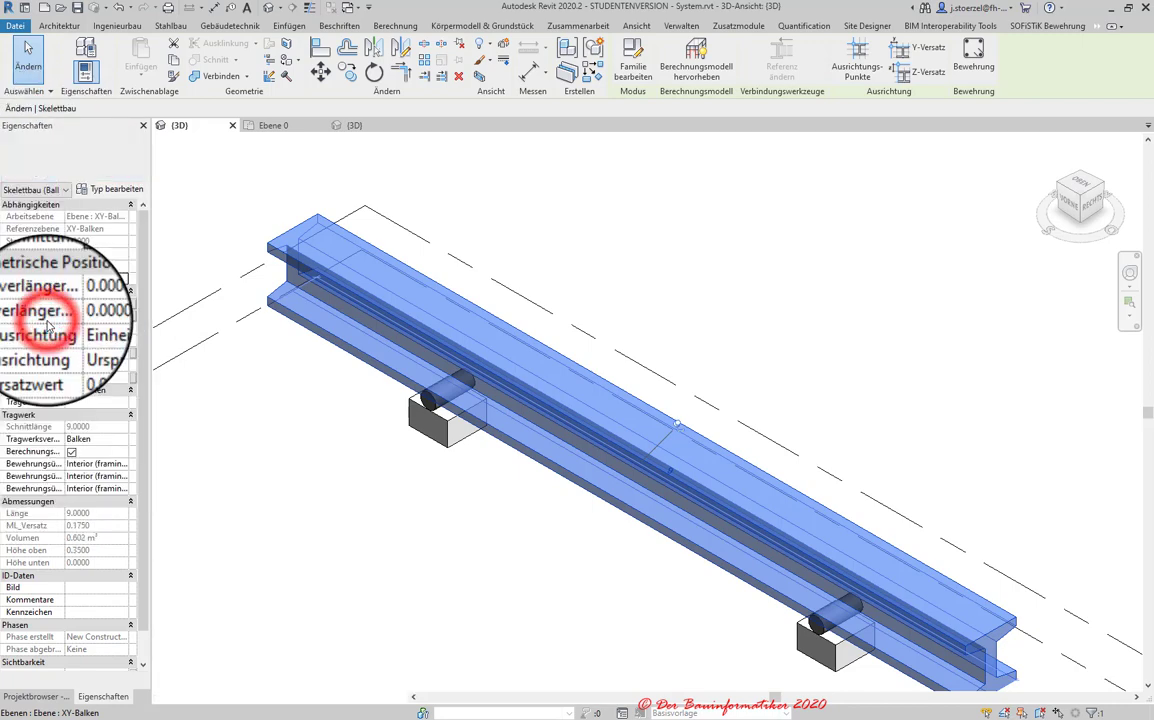
{"action": "left_click", "coordinate": [60, 152]}
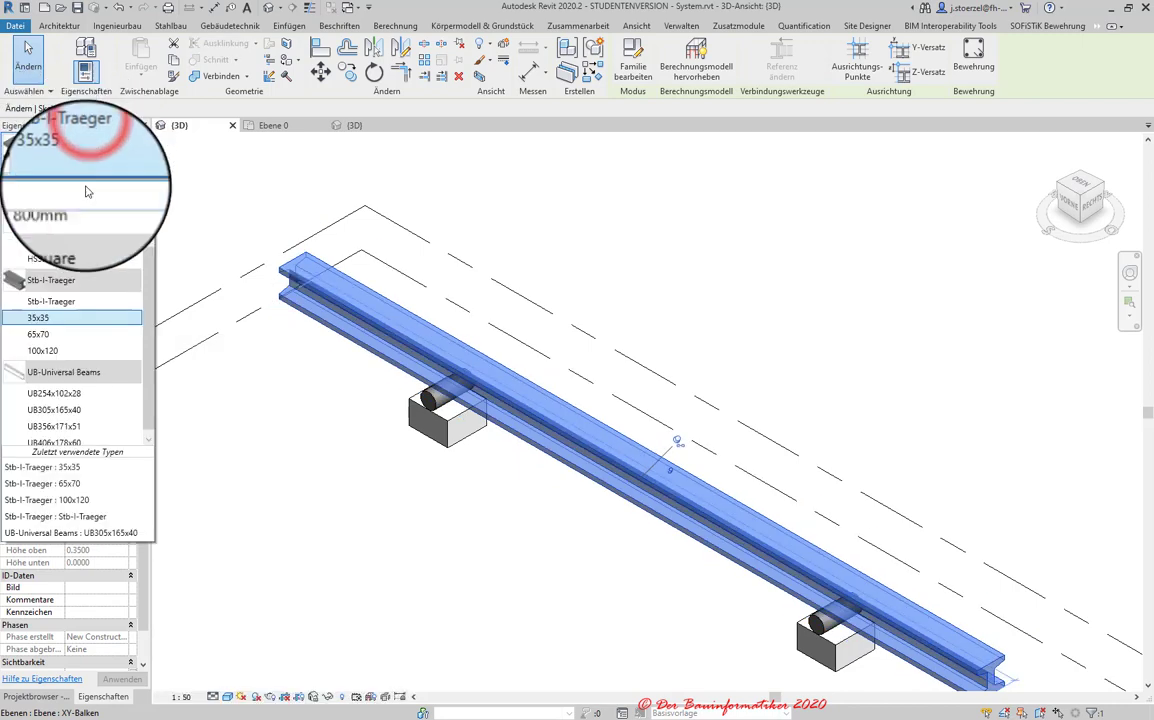
{"action": "left_click", "coordinate": [45, 350]}
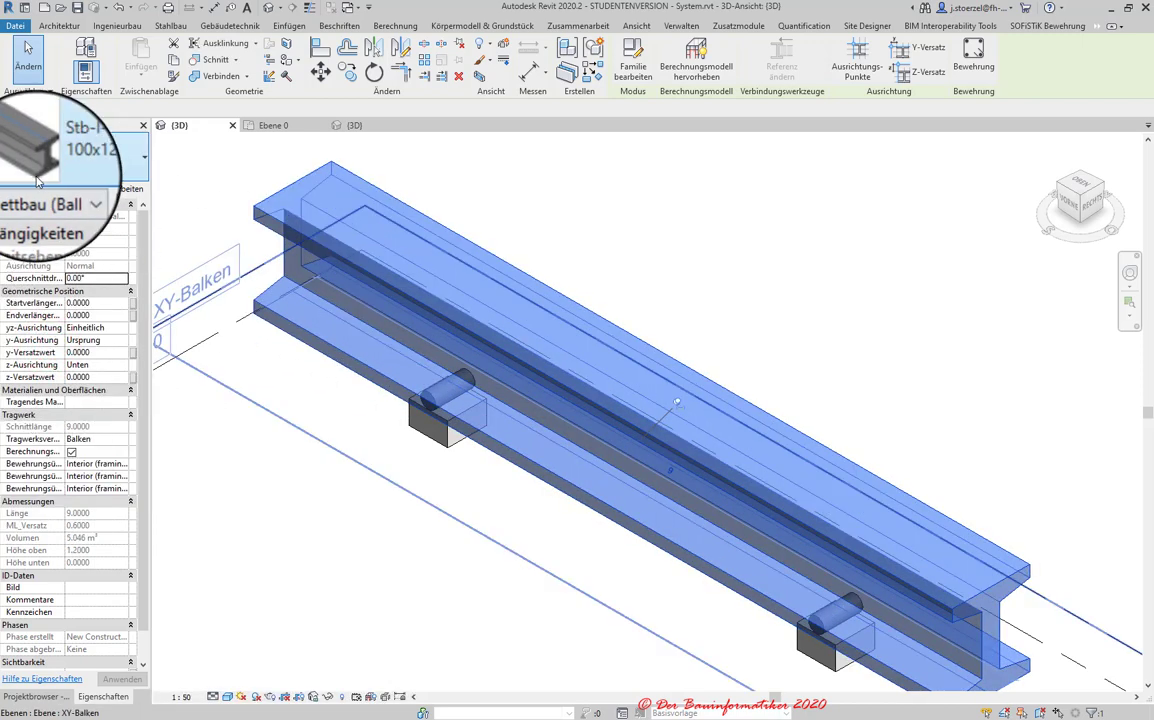
{"action": "left_click", "coordinate": [55, 160]}
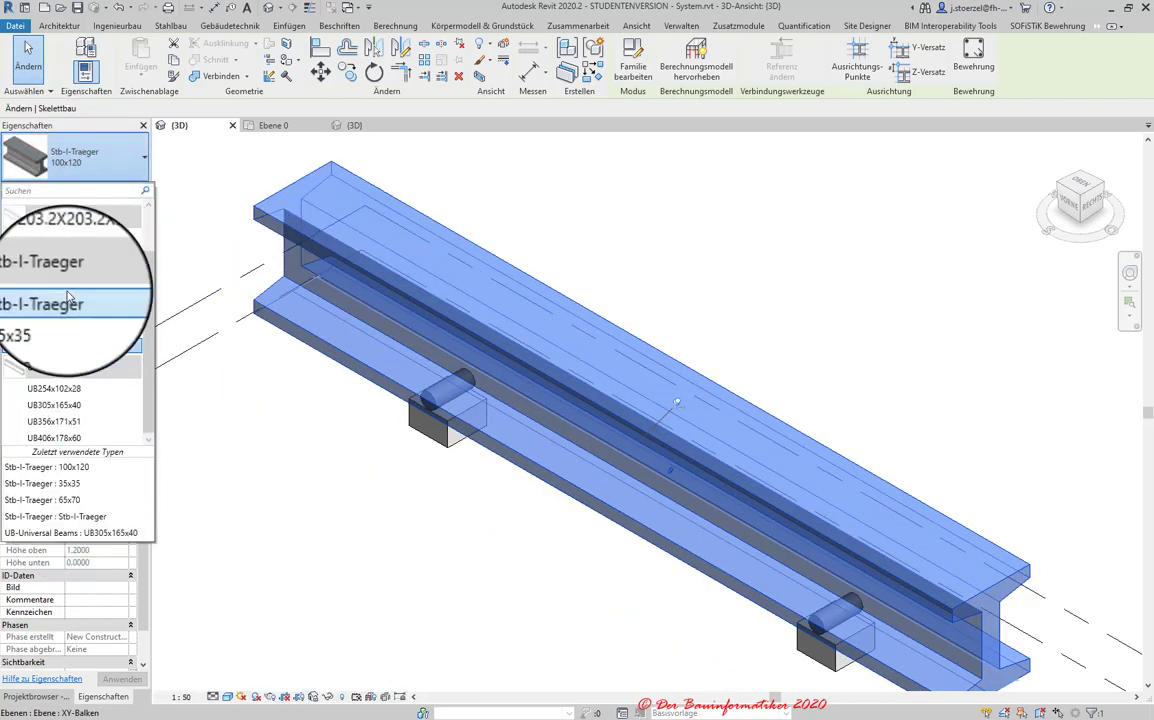
{"action": "left_click", "coordinate": [45, 325]}
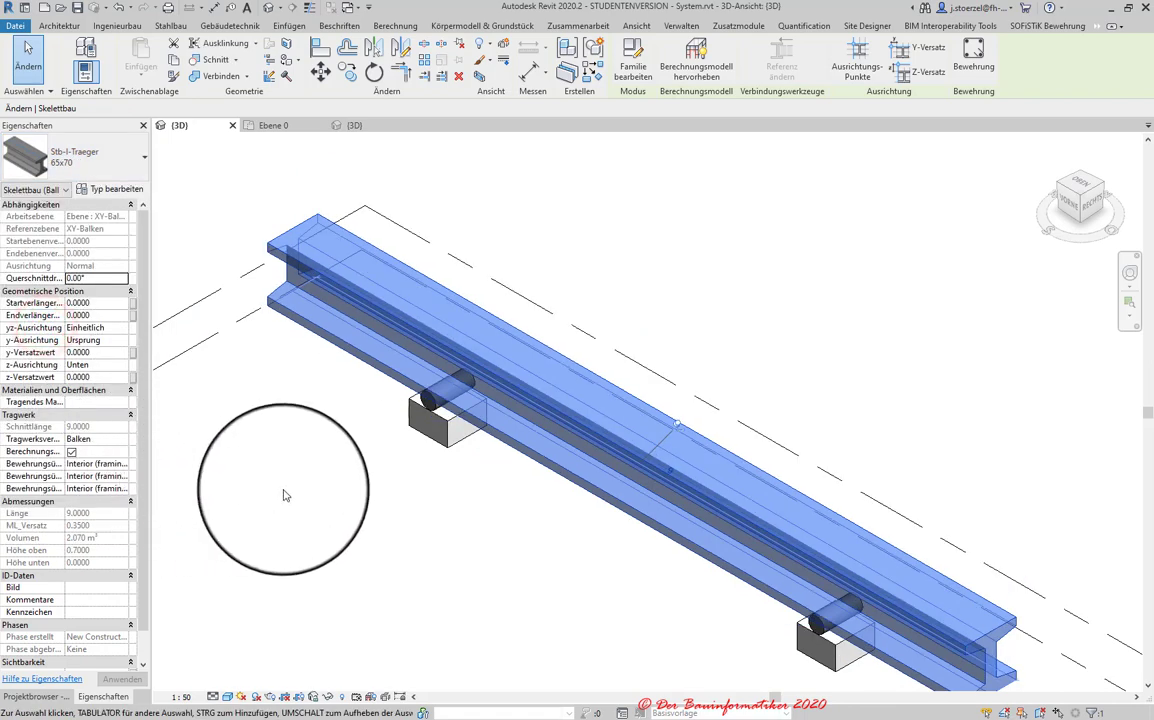
{"action": "left_click", "coordinate": [283, 495]}
{"action": "middle_click_drag", "start_coordinate": [396, 538], "coordinate": [465, 485]}
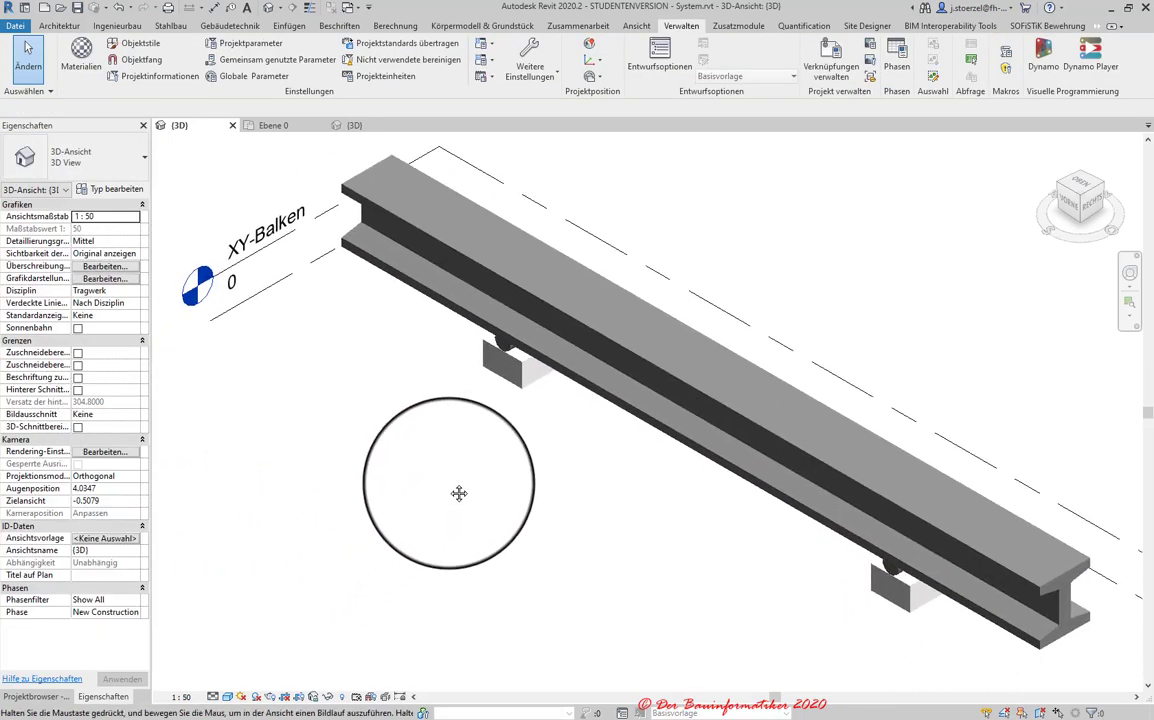
- Try the project beam at fine detail, then switch the detail level to medium
{"action": "left_click", "coordinate": [213, 700]}
{"action": "left_click", "coordinate": [232, 680]}
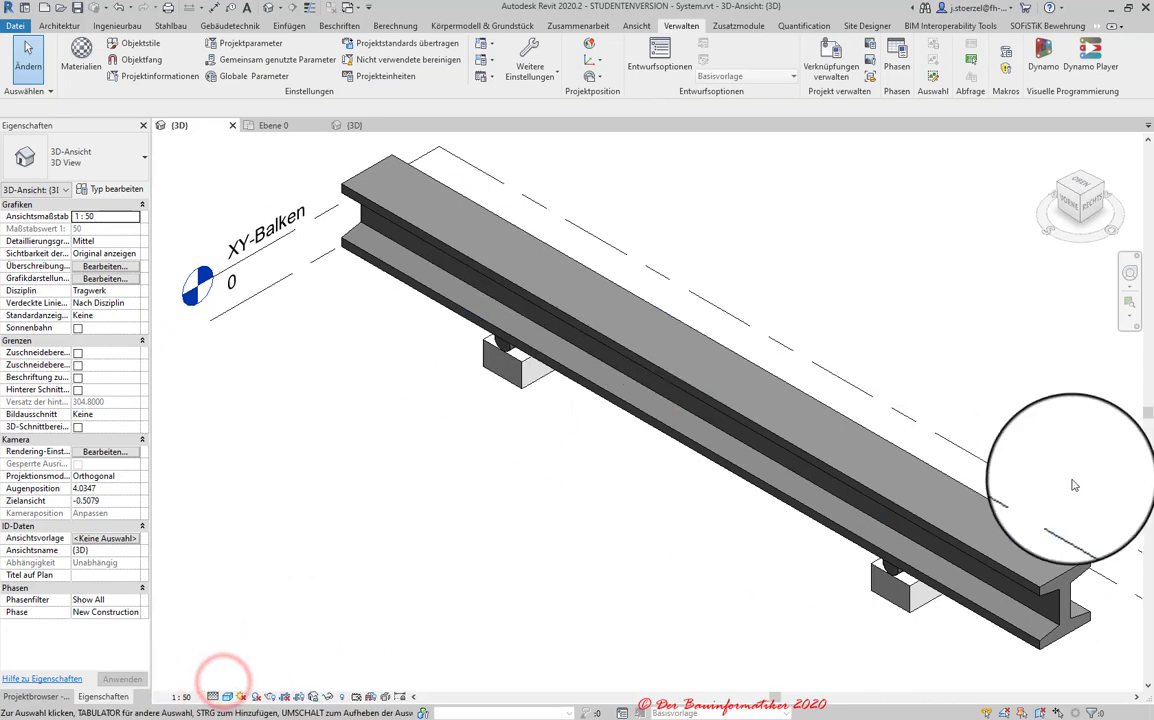
{"action": "scroll", "coordinate": [1097, 636], "scroll_direction": "up", "scroll_amount": 1}
{"action": "scroll", "coordinate": [1097, 636], "scroll_direction": "up", "scroll_amount": 3}
{"action": "scroll", "coordinate": [1017, 560], "scroll_direction": "up", "scroll_amount": 1}
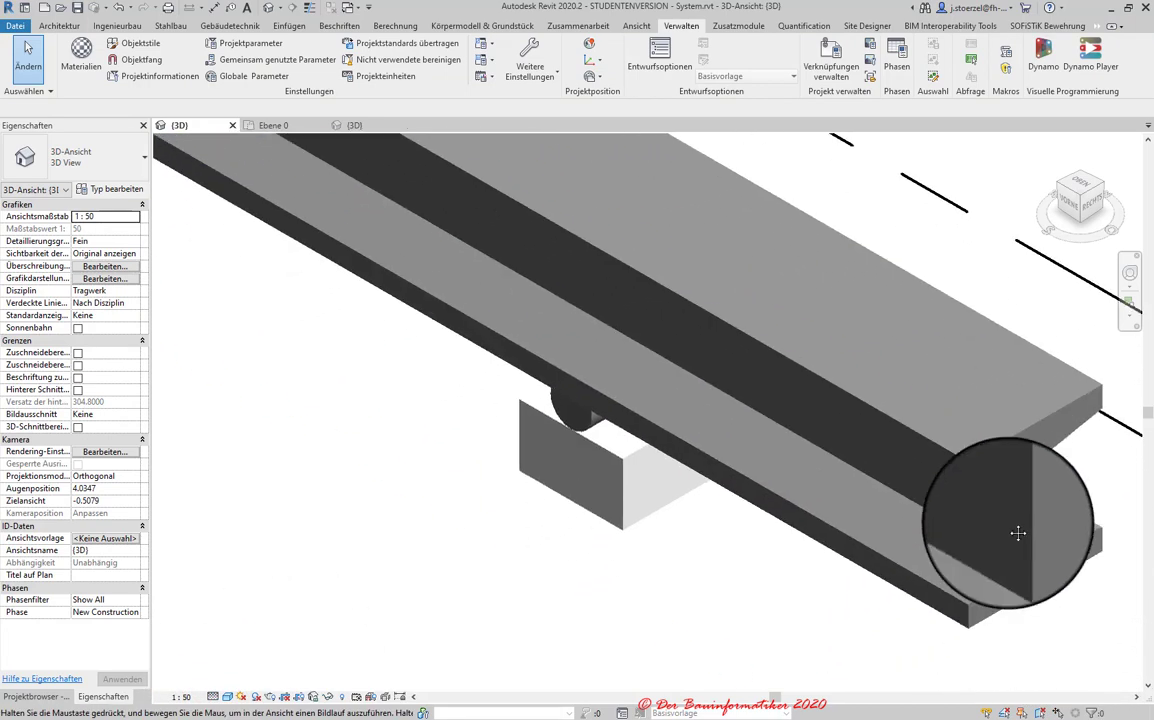
{"action": "left_click", "coordinate": [185, 698]}
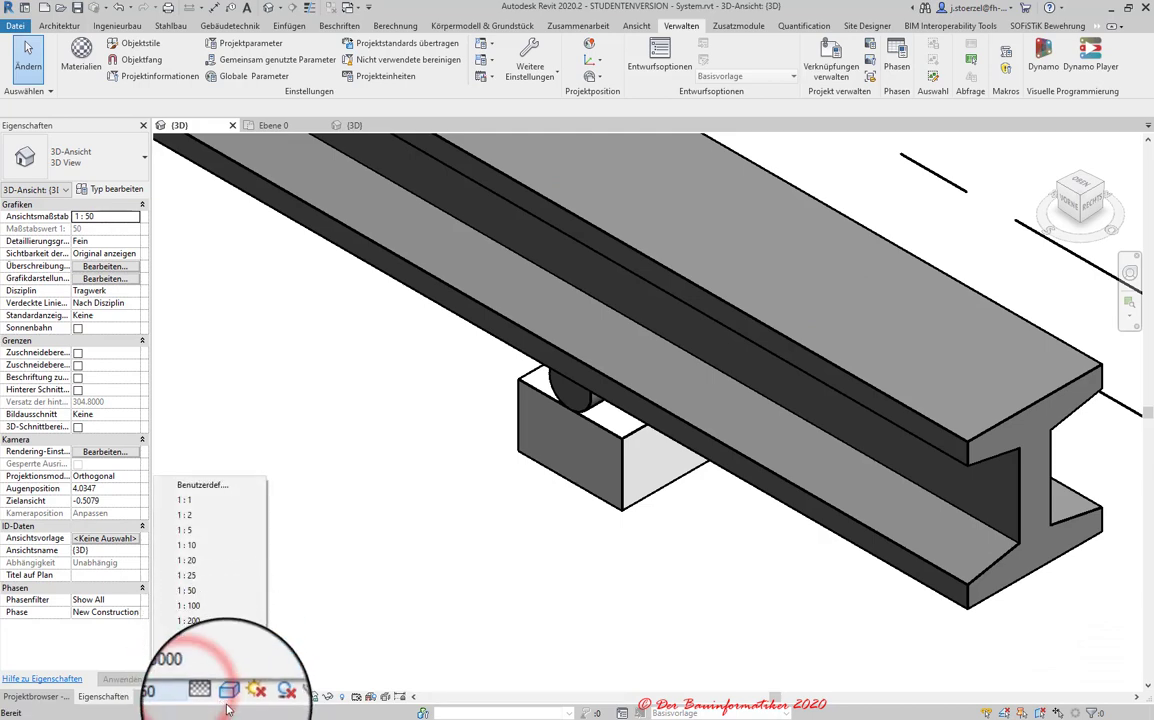
{"action": "left_click", "coordinate": [213, 697]}
{"action": "left_click", "coordinate": [213, 697]}
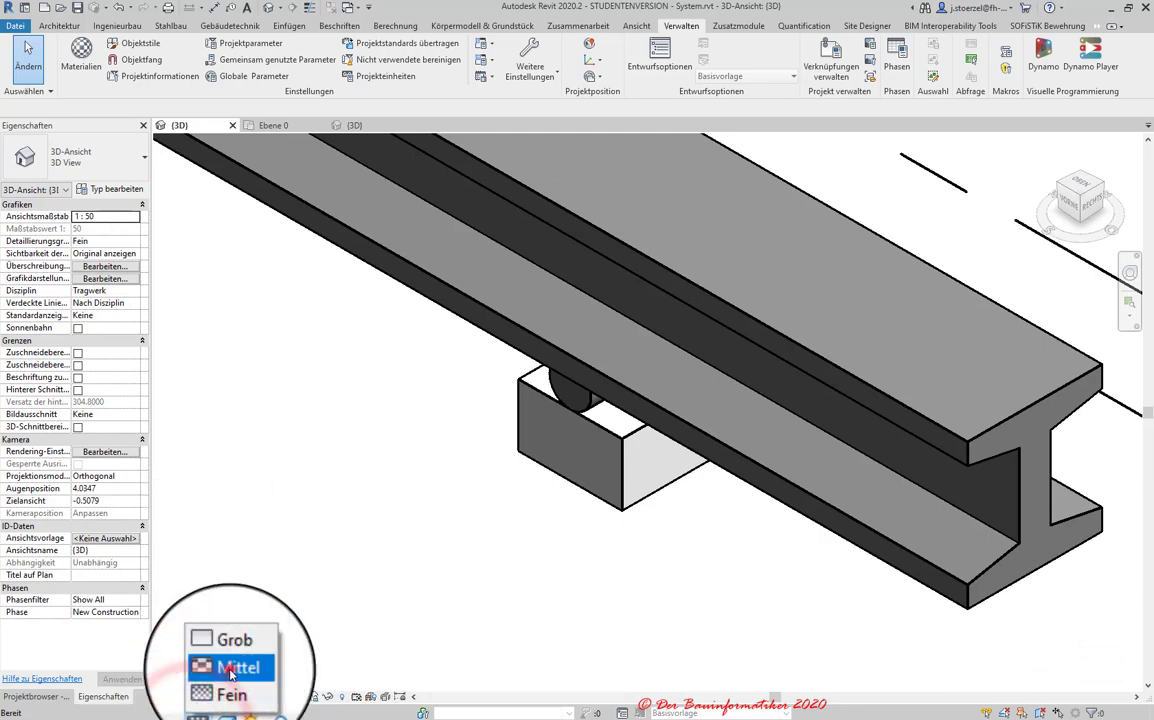
{"action": "left_click", "coordinate": [229, 668]}
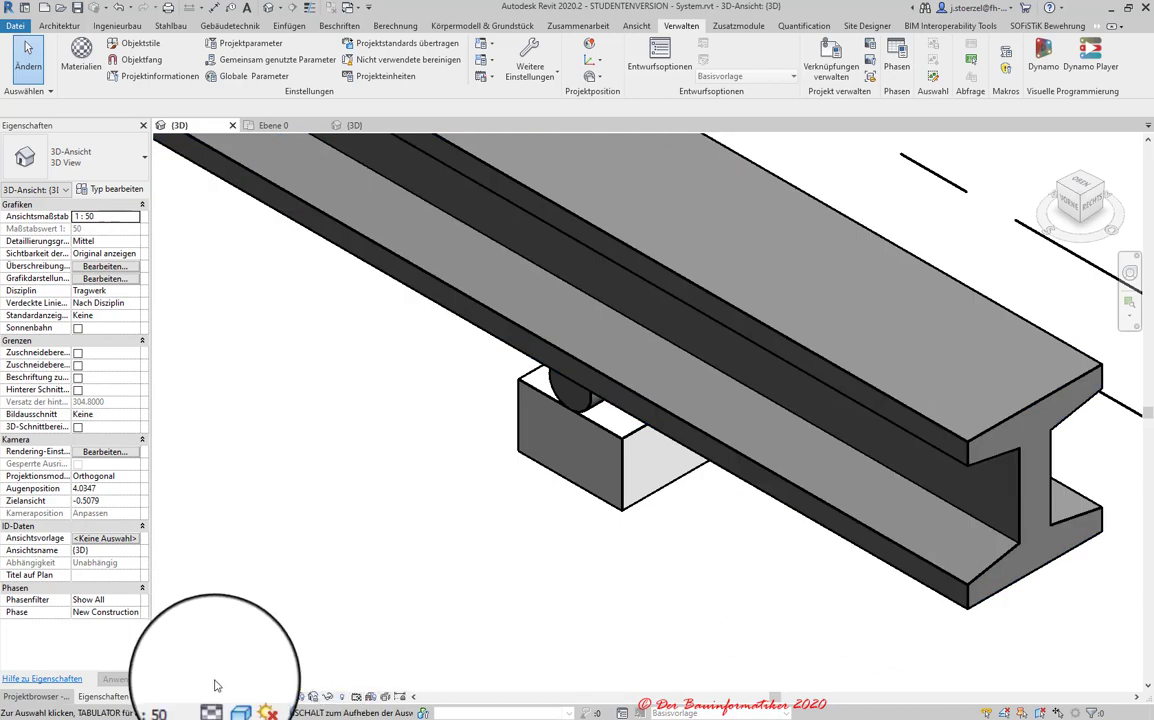
- Compare coarse detail, return to Mittel, and switch to the Stb-I-Traeger2 family's 3D view
{"action": "left_click", "coordinate": [219, 664]}
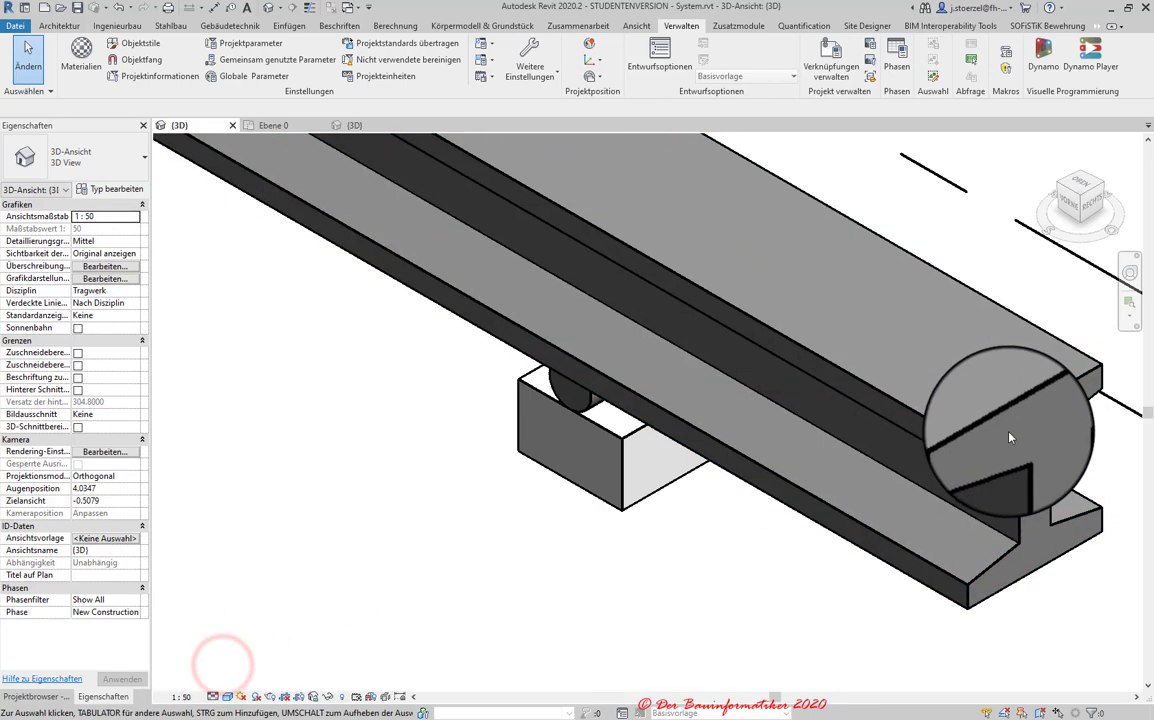
{"action": "scroll", "coordinate": [900, 470], "scroll_direction": "down", "scroll_amount": 2}
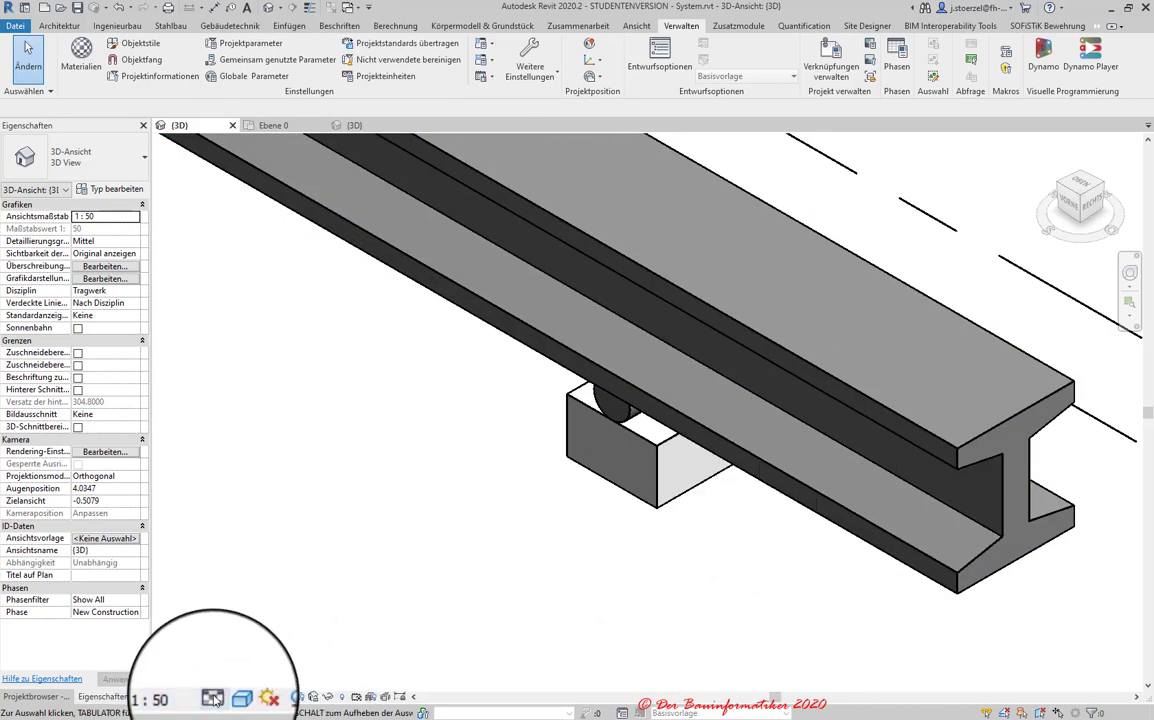
{"action": "left_click", "coordinate": [231, 656]}
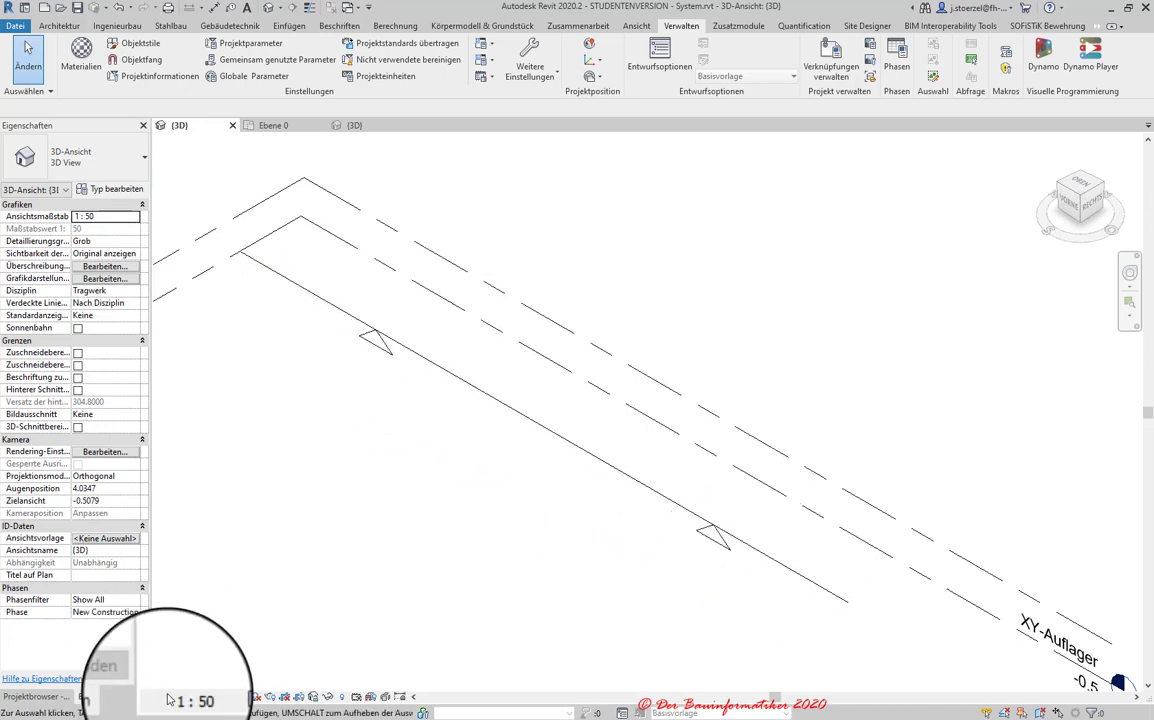
{"action": "left_click", "coordinate": [213, 696]}
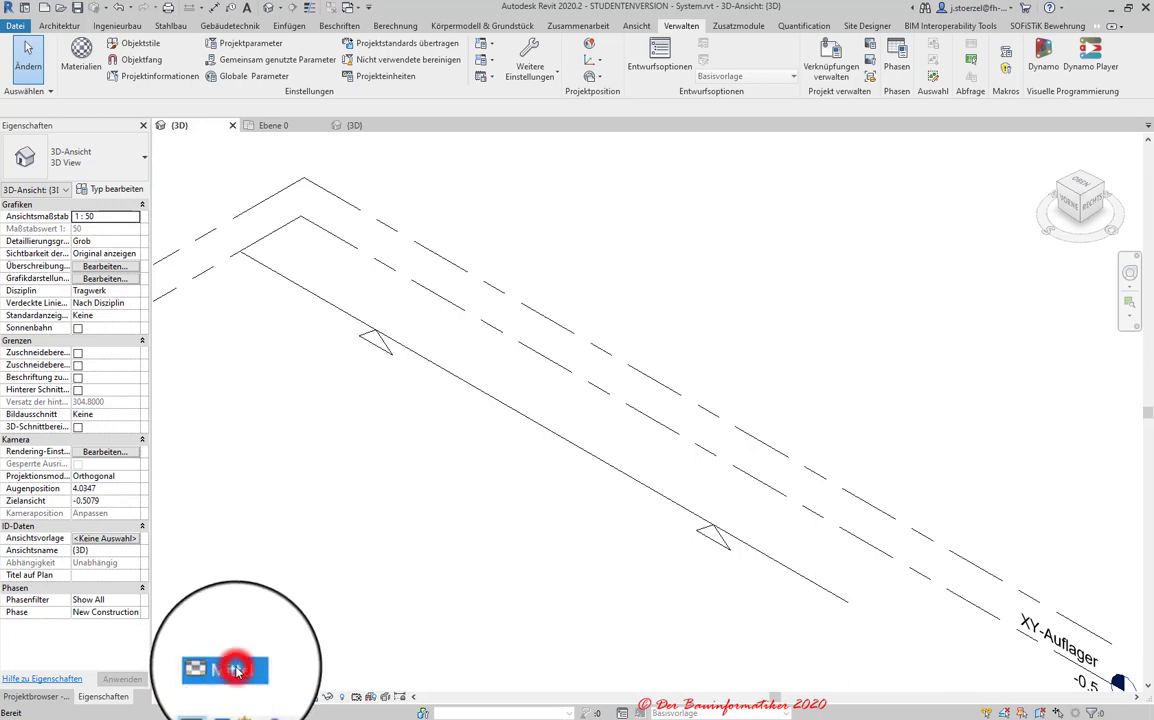
{"action": "left_click", "coordinate": [236, 668]}
{"action": "left_click", "coordinate": [357, 122]}
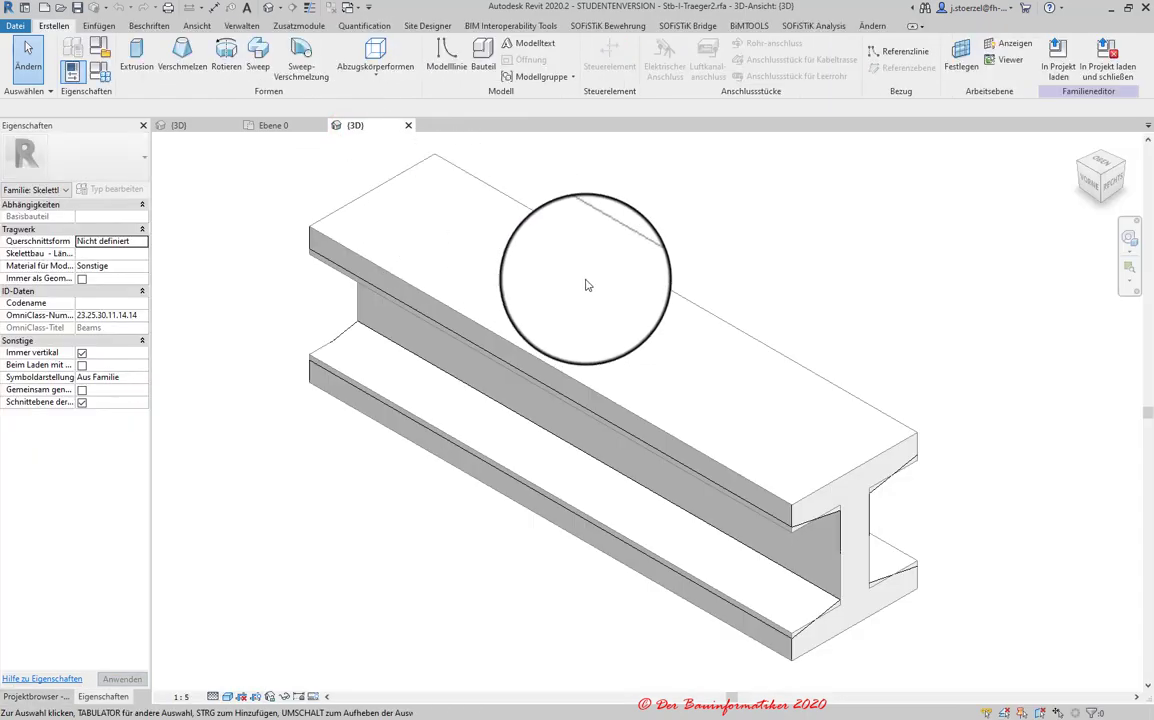
- Turn on preview visibility and show the family beam at Fein detail
{"action": "scroll", "coordinate": [644, 309], "scroll_direction": "up", "scroll_amount": 3}
{"action": "scroll", "coordinate": [905, 538], "scroll_direction": "down", "scroll_amount": 2}
{"action": "scroll", "coordinate": [850, 500], "scroll_direction": "up", "scroll_amount": 2}
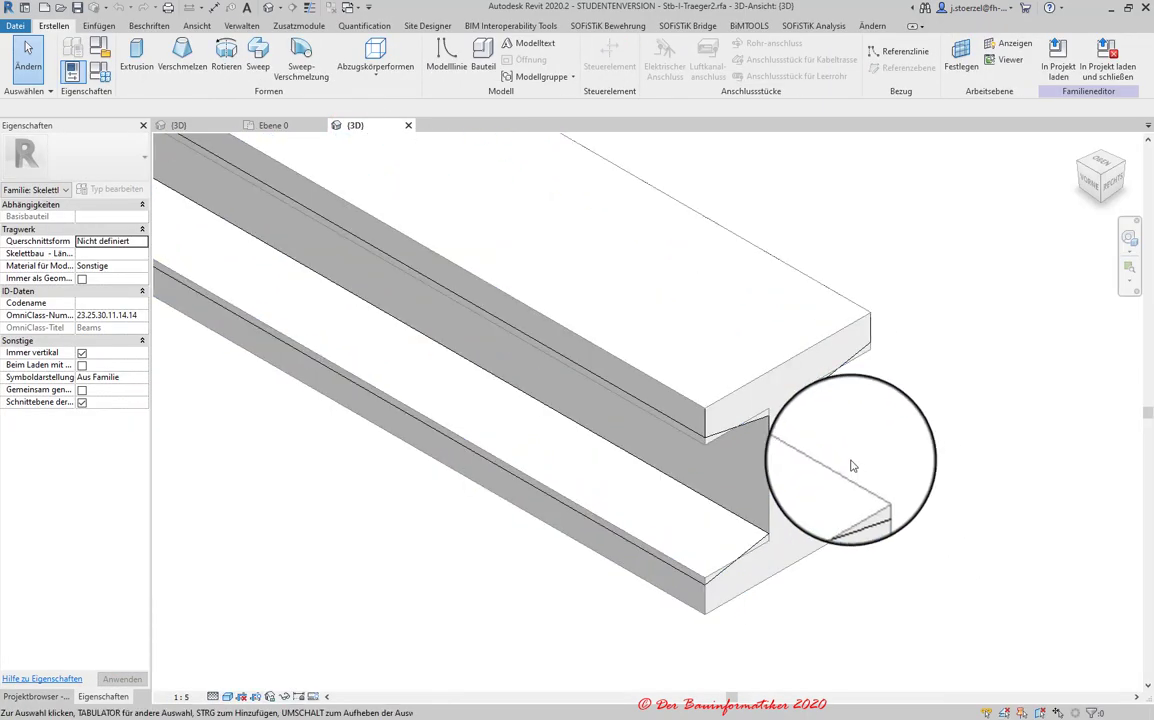
{"action": "scroll", "coordinate": [860, 480], "scroll_direction": "down", "scroll_amount": 1}
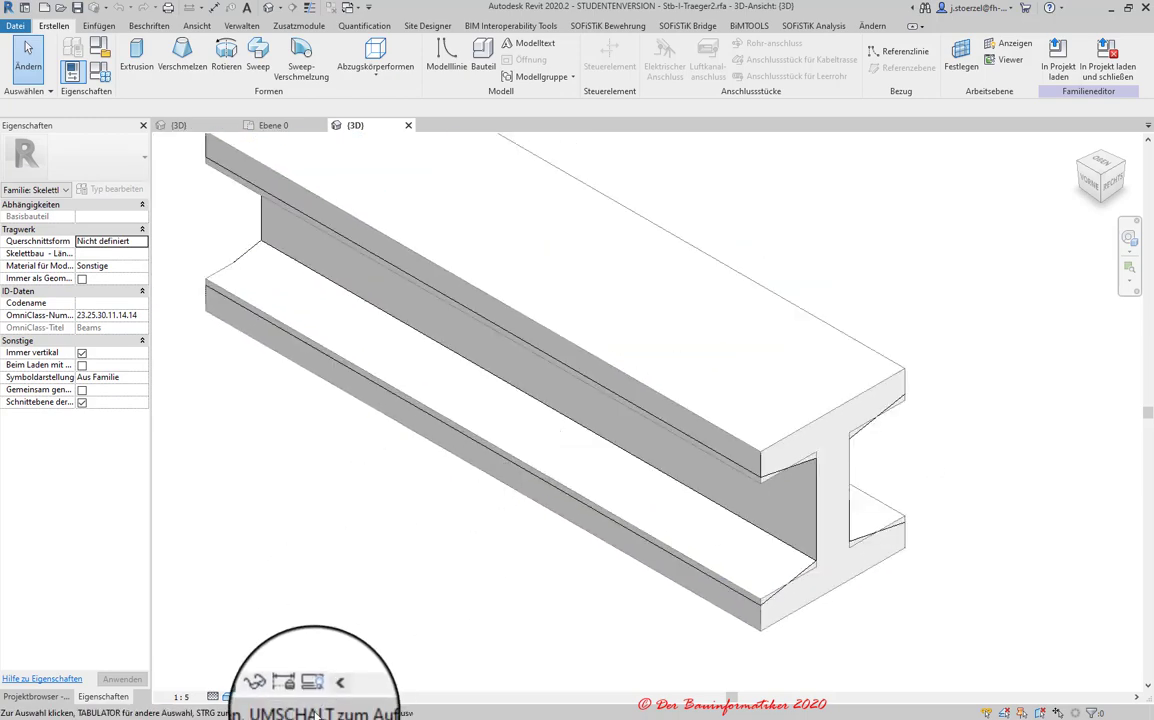
{"action": "left_click", "coordinate": [305, 680]}
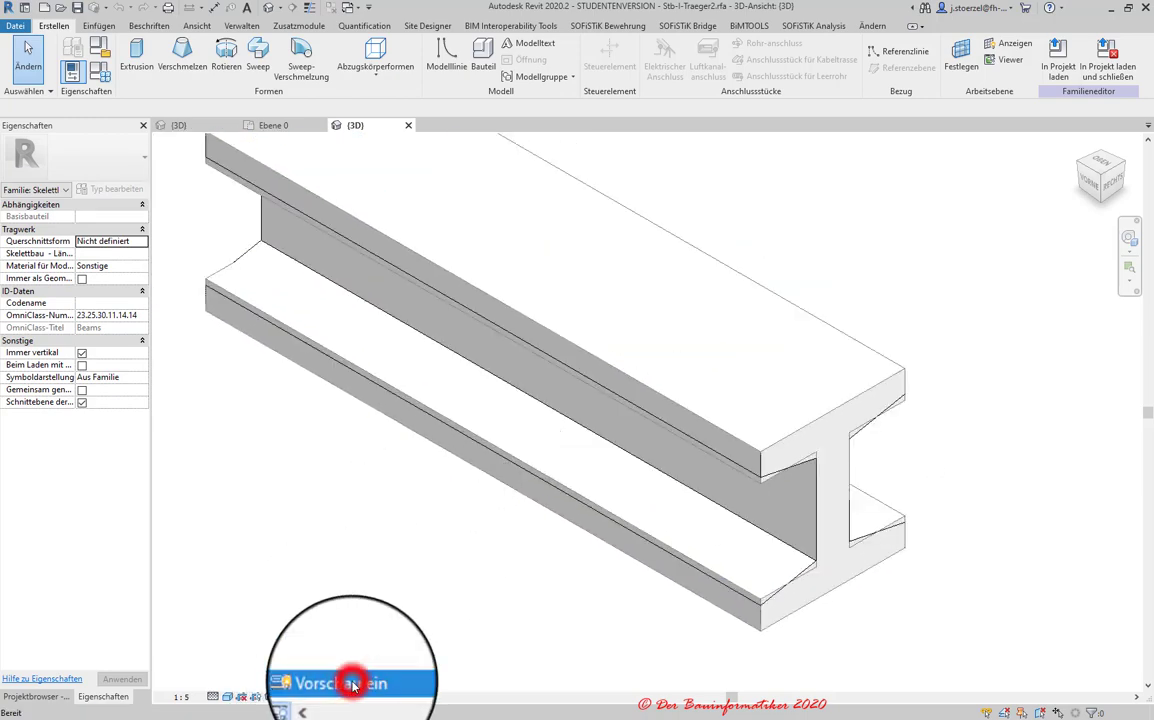
{"action": "middle_click_drag", "start_coordinate": [370, 670], "coordinate": [466, 553]}
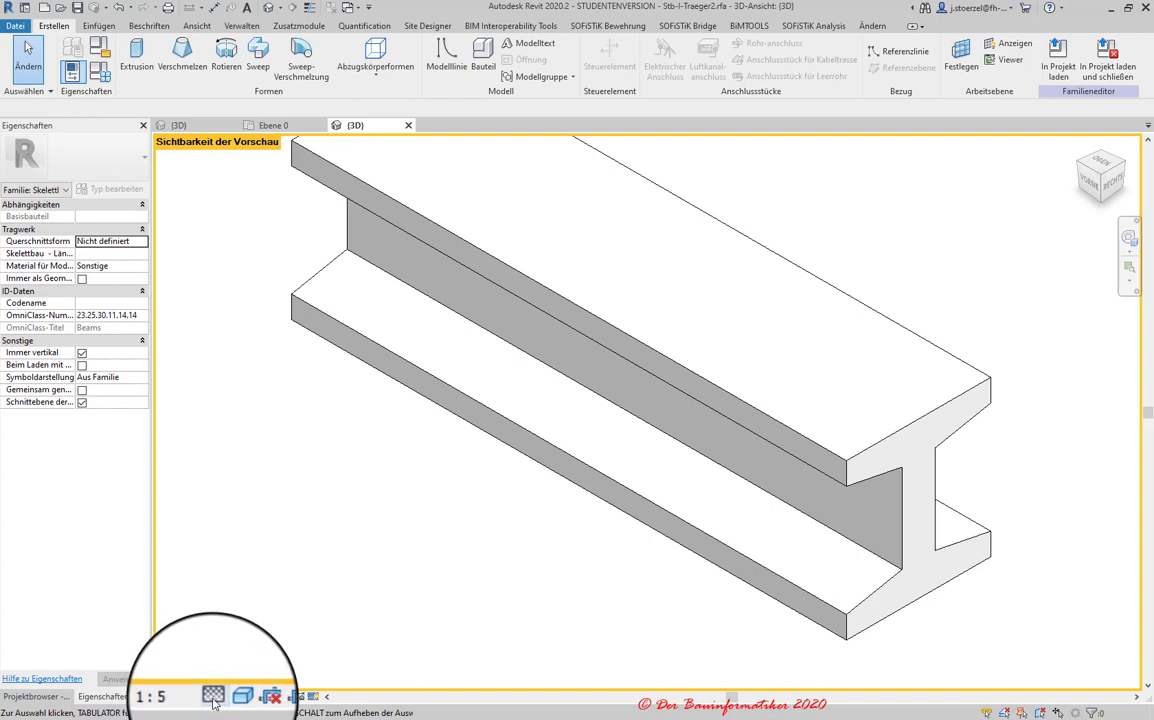
{"action": "left_click", "coordinate": [213, 697]}
{"action": "left_click", "coordinate": [230, 678]}
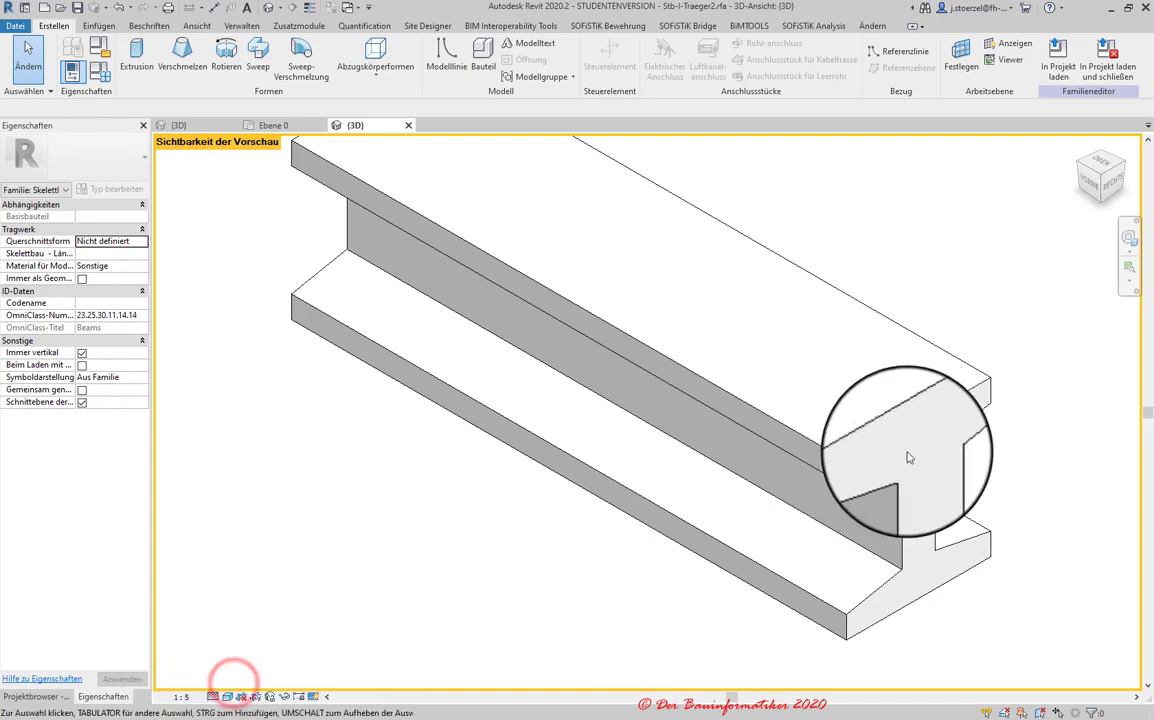
{"action": "left_click", "coordinate": [213, 697]}
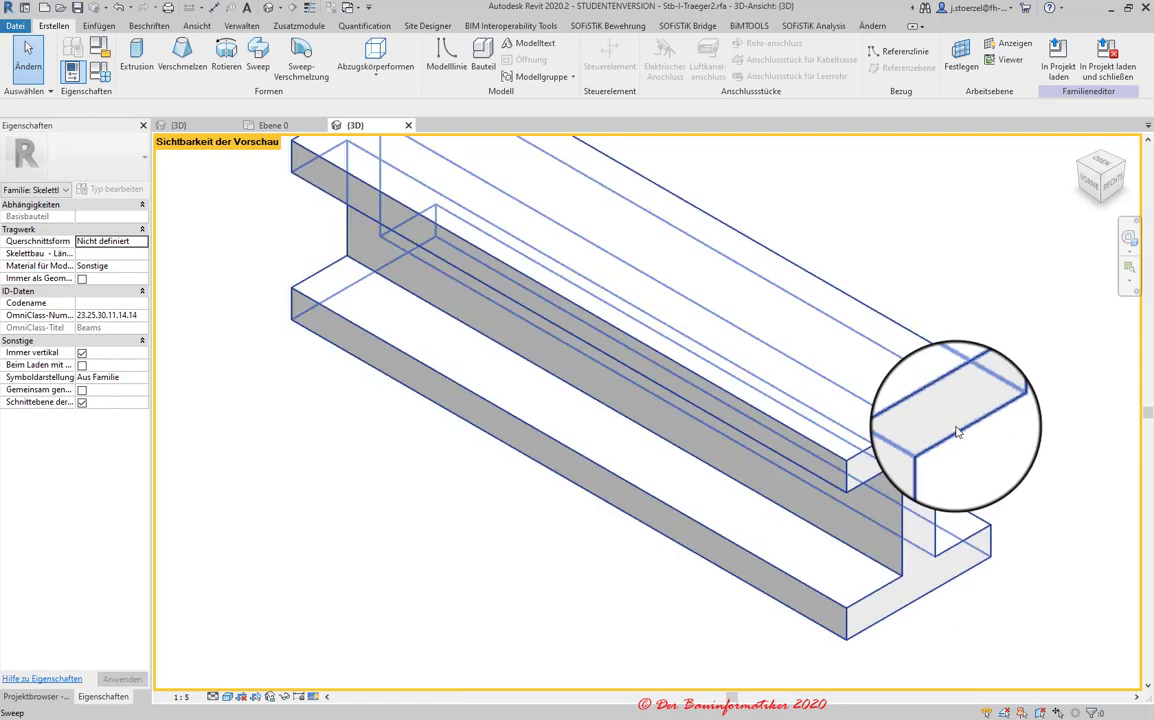
- Reduce the beam to Grob detail as a single line, then start a new family
{"action": "left_click", "coordinate": [205, 700]}
{"action": "left_click", "coordinate": [239, 652]}
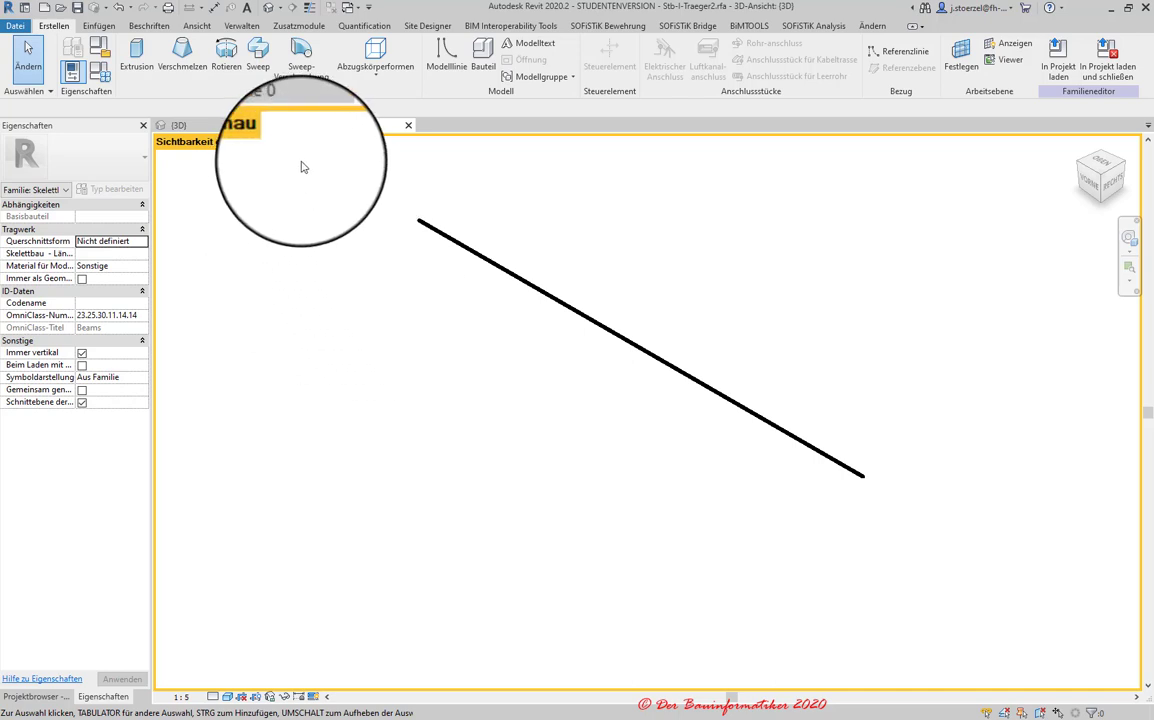
{"action": "left_click", "coordinate": [15, 27]}
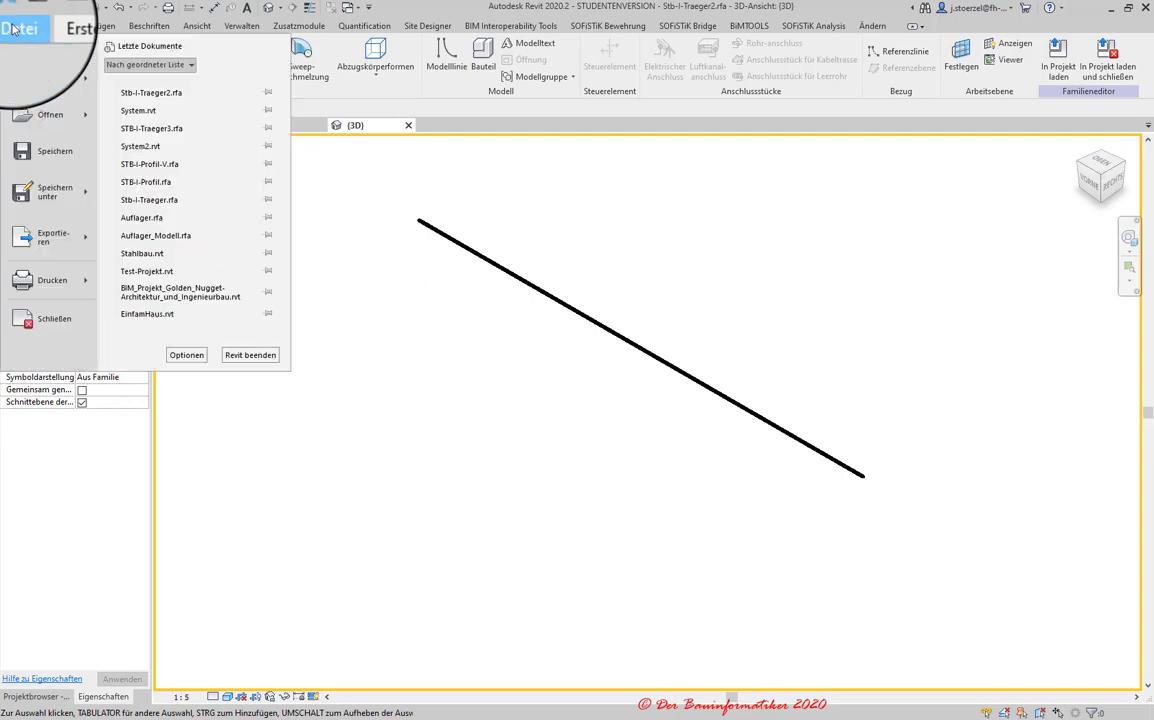
{"action": "mouse_move", "coordinate": [44, 78]}
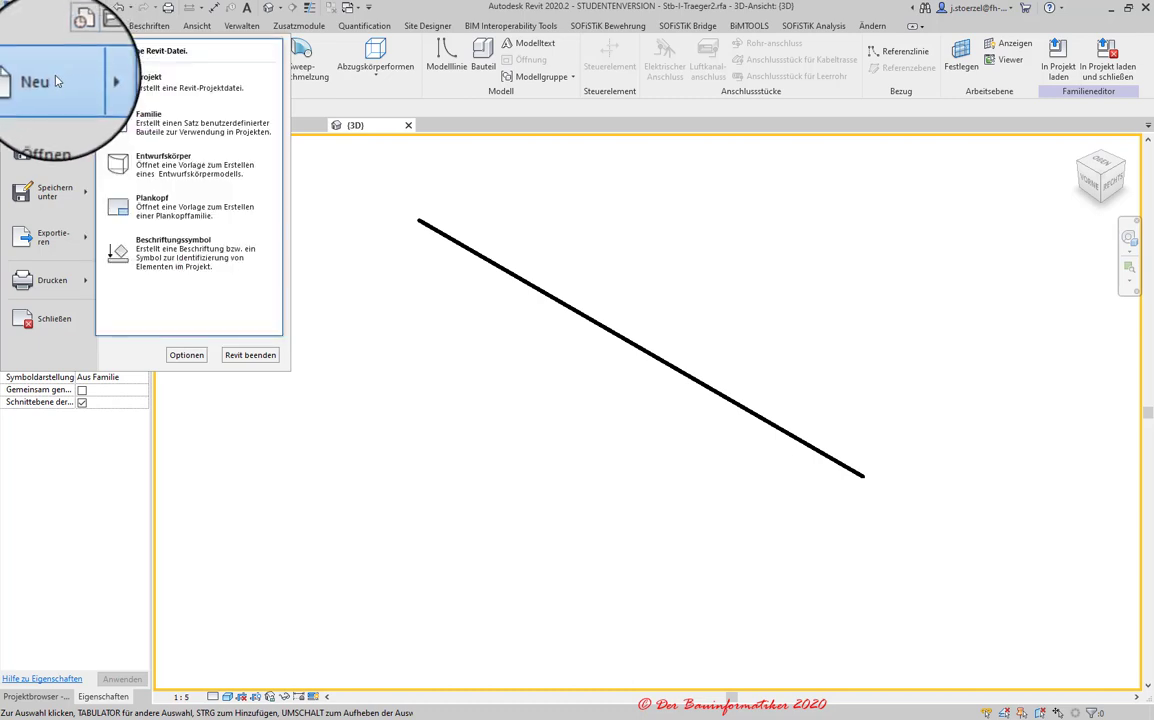
{"action": "left_click", "coordinate": [143, 121]}
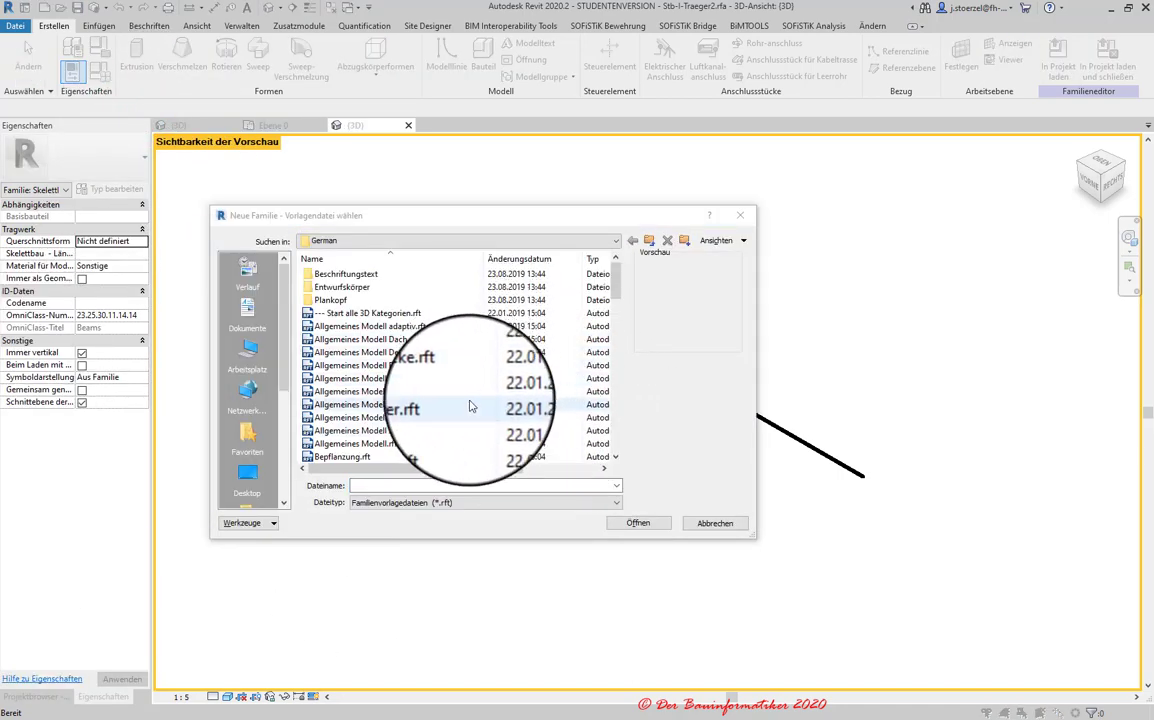
- Scroll the template list down and select Skelettbau Unterzug und Strebe.rft
{"action": "scroll", "coordinate": [471, 406], "scroll_direction": "down", "scroll_amount": 1}
{"action": "scroll", "coordinate": [471, 406], "scroll_direction": "down", "scroll_amount": 2}
{"action": "scroll", "coordinate": [471, 406], "scroll_direction": "down", "scroll_amount": 2}
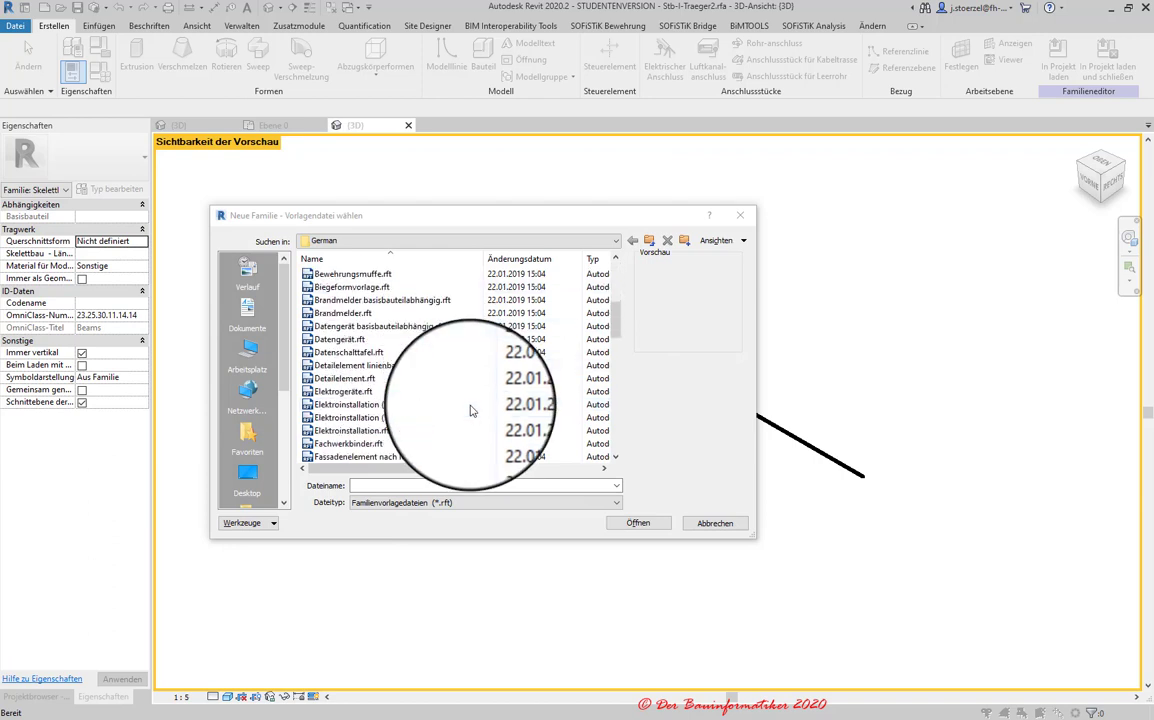
{"action": "scroll", "coordinate": [472, 410], "scroll_direction": "down", "scroll_amount": 2}
{"action": "scroll", "coordinate": [472, 410], "scroll_direction": "down", "scroll_amount": 2}
{"action": "scroll", "coordinate": [472, 410], "scroll_direction": "down", "scroll_amount": 2}
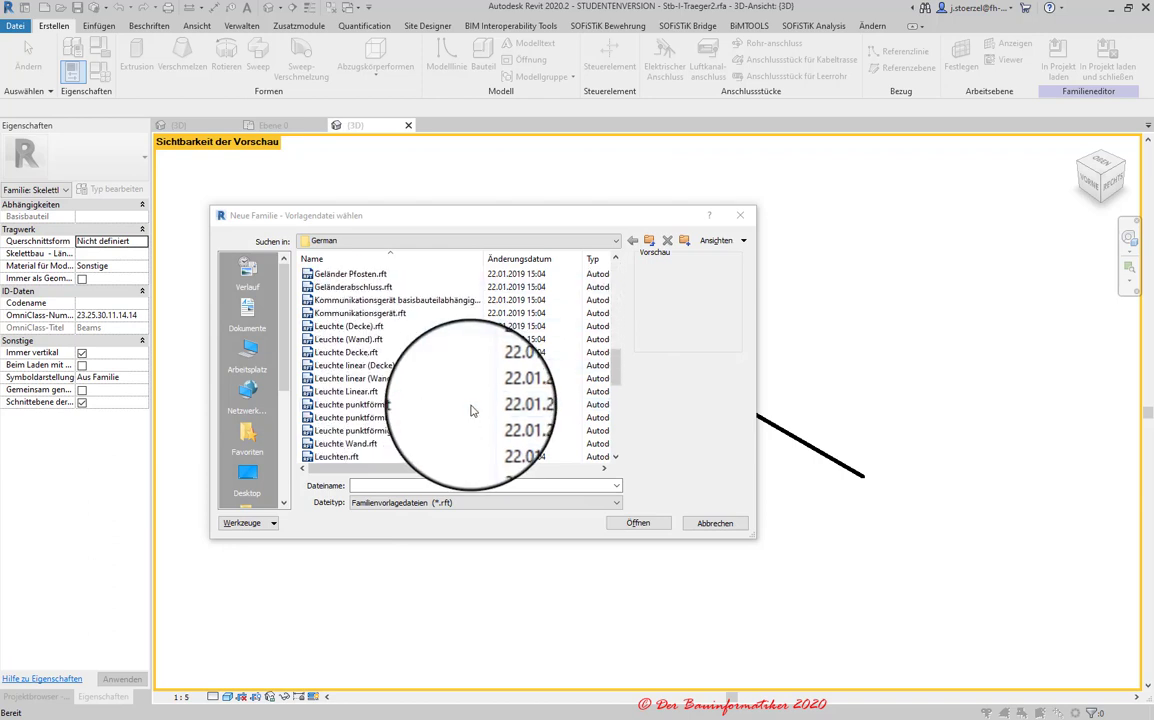
{"action": "scroll", "coordinate": [472, 410], "scroll_direction": "down", "scroll_amount": 2}
{"action": "scroll", "coordinate": [472, 410], "scroll_direction": "down", "scroll_amount": 2}
{"action": "scroll", "coordinate": [472, 410], "scroll_direction": "down", "scroll_amount": 1}
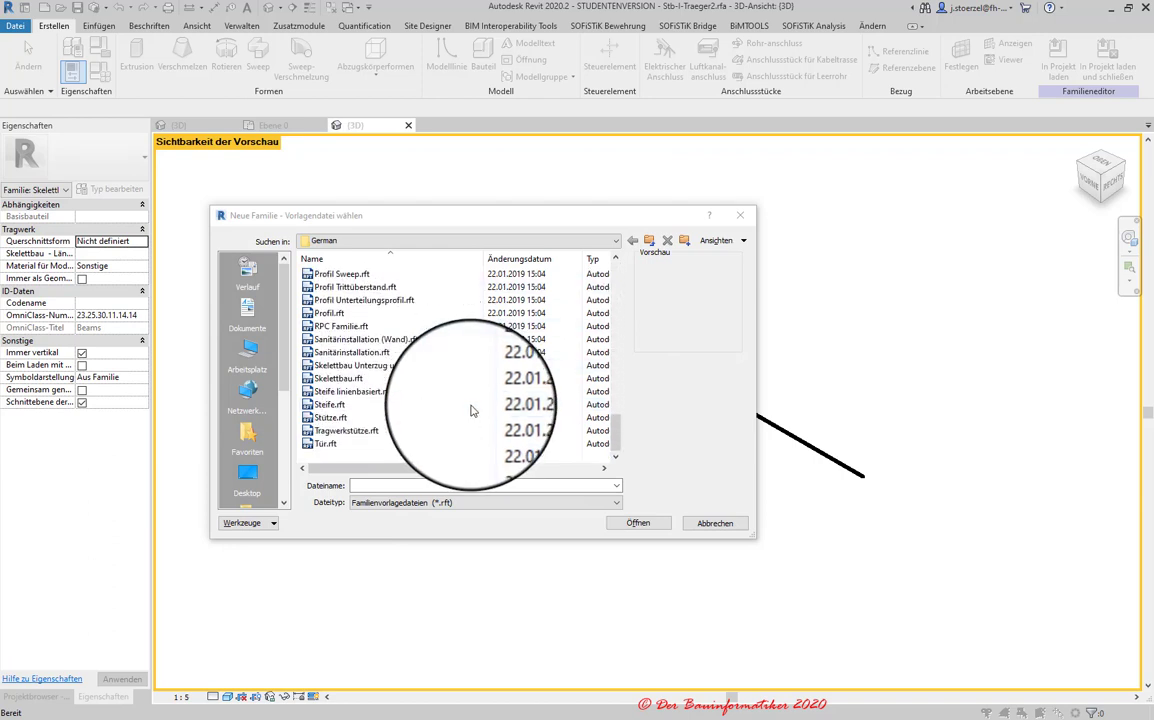
{"action": "left_click", "coordinate": [334, 368]}
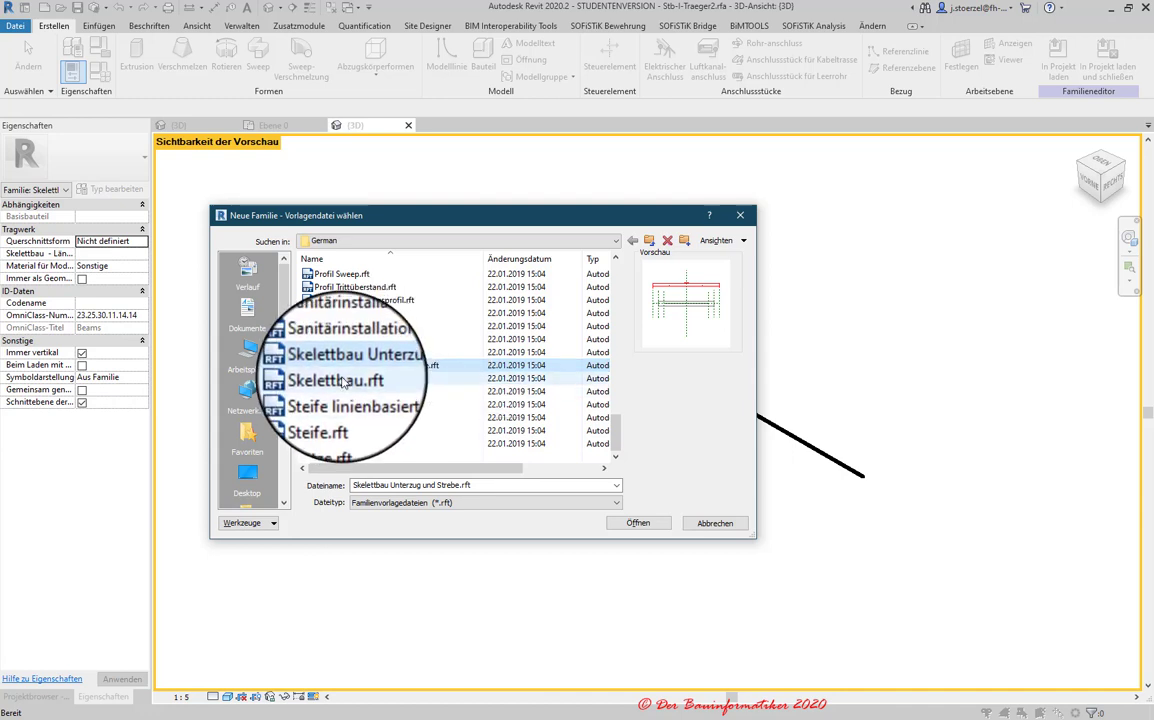
- Compare the Skelettbau.rft and Skelettbau Unterzug und Strebe.rft previews, settling on Skelettbau Unterzug und Strebe.rft
{"action": "left_click", "coordinate": [341, 380]}
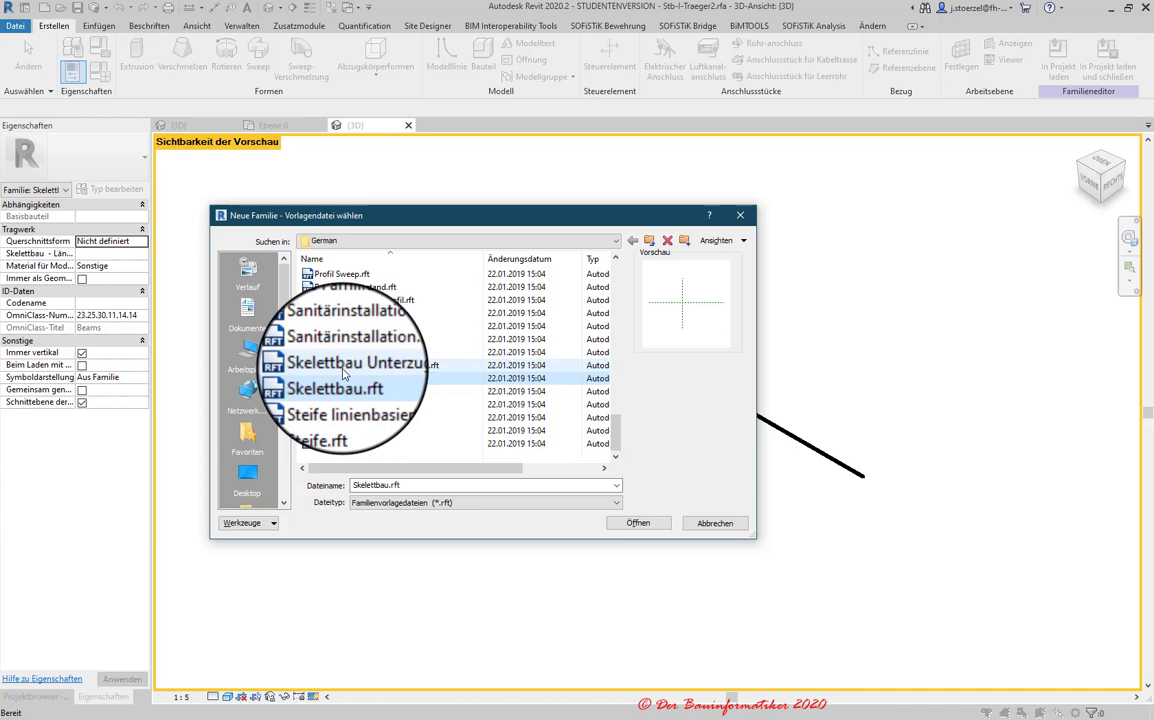
{"action": "left_click", "coordinate": [343, 373]}
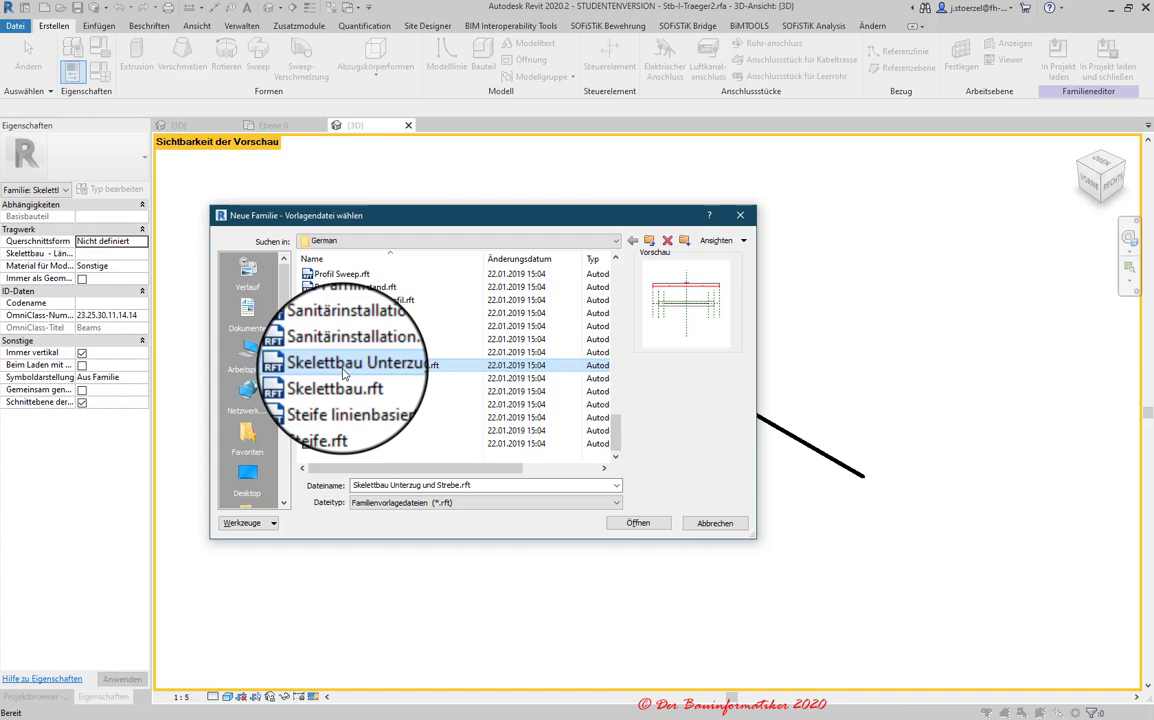
{"action": "left_click", "coordinate": [337, 385]}
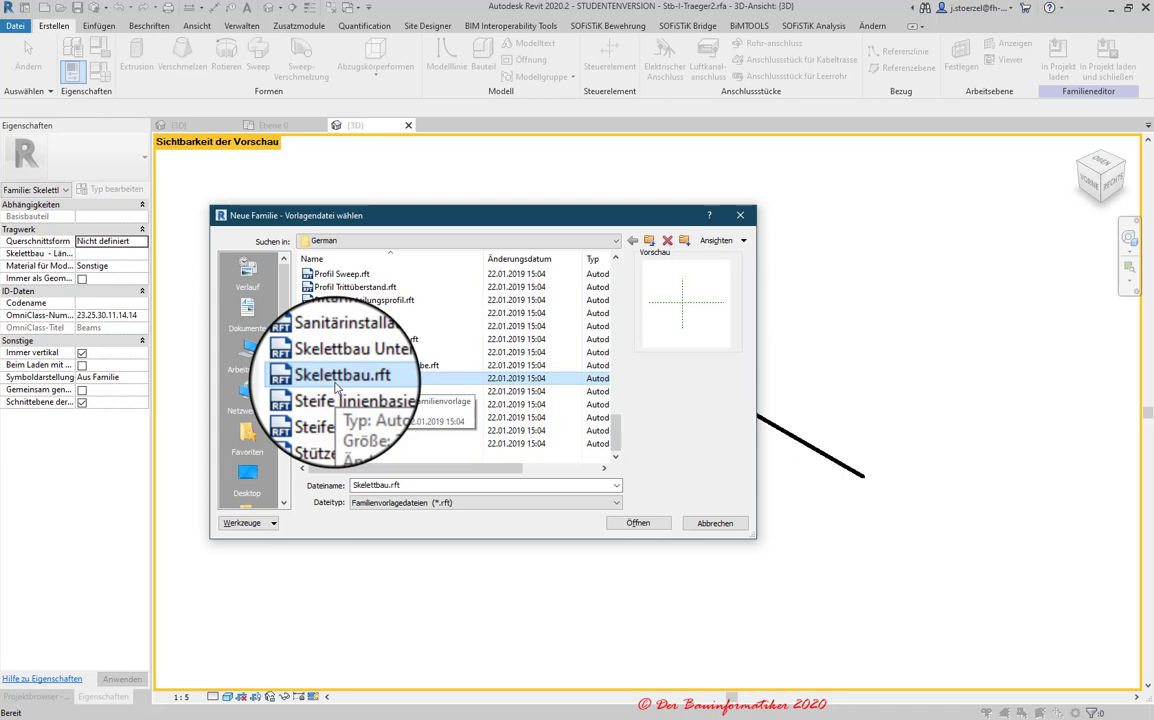
{"action": "left_click", "coordinate": [330, 365]}
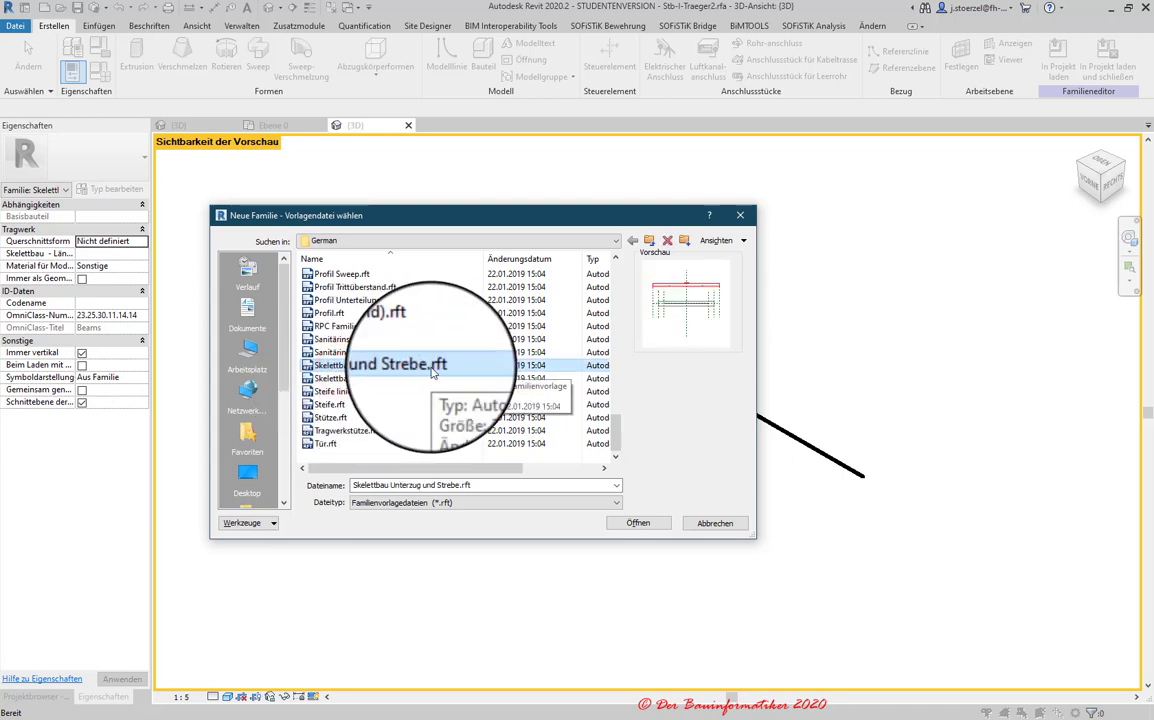
{"action": "left_click", "coordinate": [638, 523]}
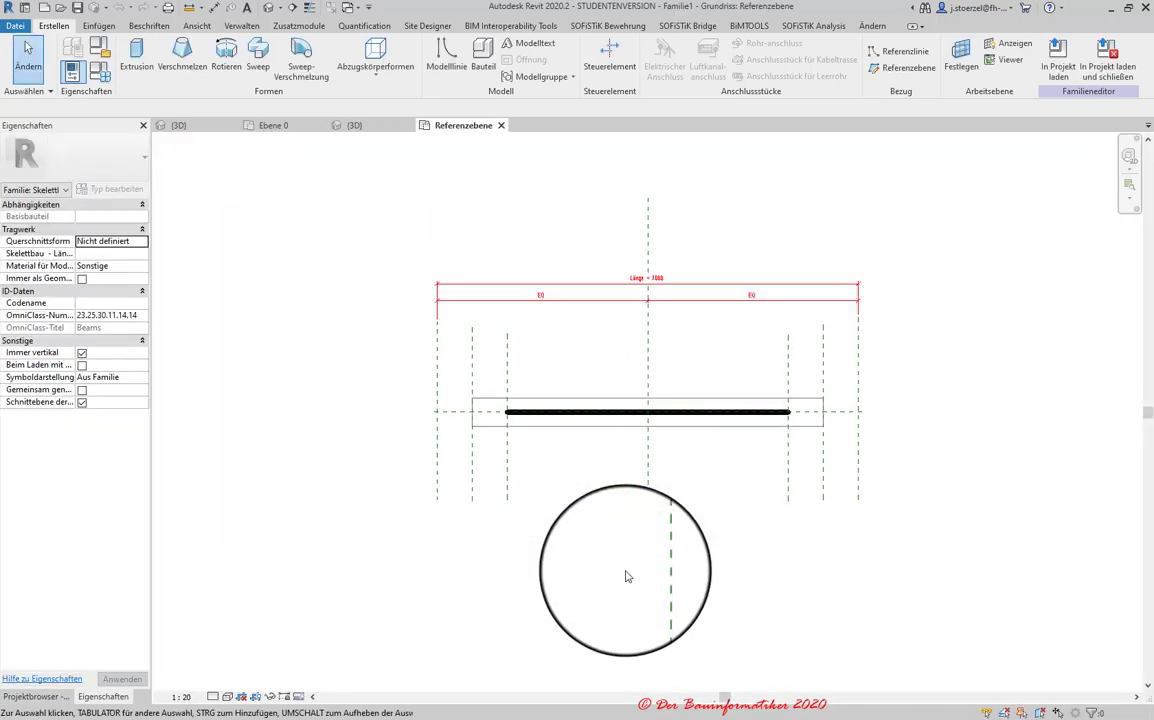
{"action": "scroll", "coordinate": [583, 320], "scroll_direction": "up", "scroll_amount": 2}
{"action": "scroll", "coordinate": [596, 335], "scroll_direction": "up", "scroll_amount": 1}
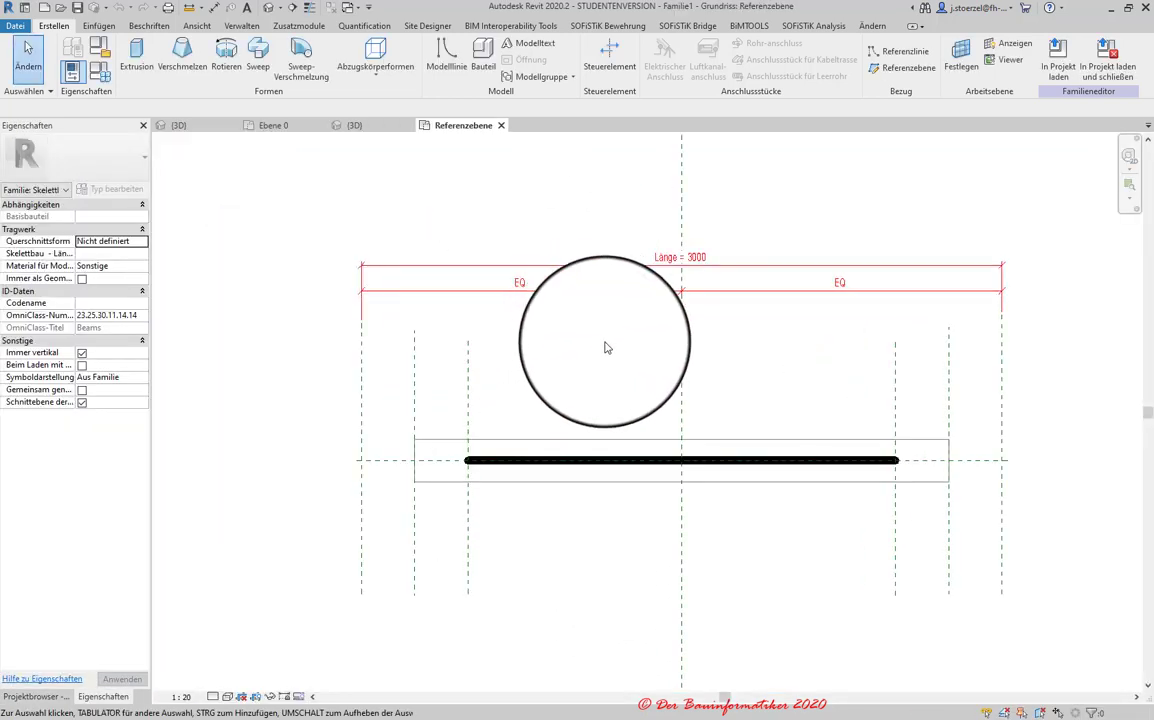
{"action": "middle_click_drag", "start_coordinate": [605, 345], "coordinate": [502, 332]}
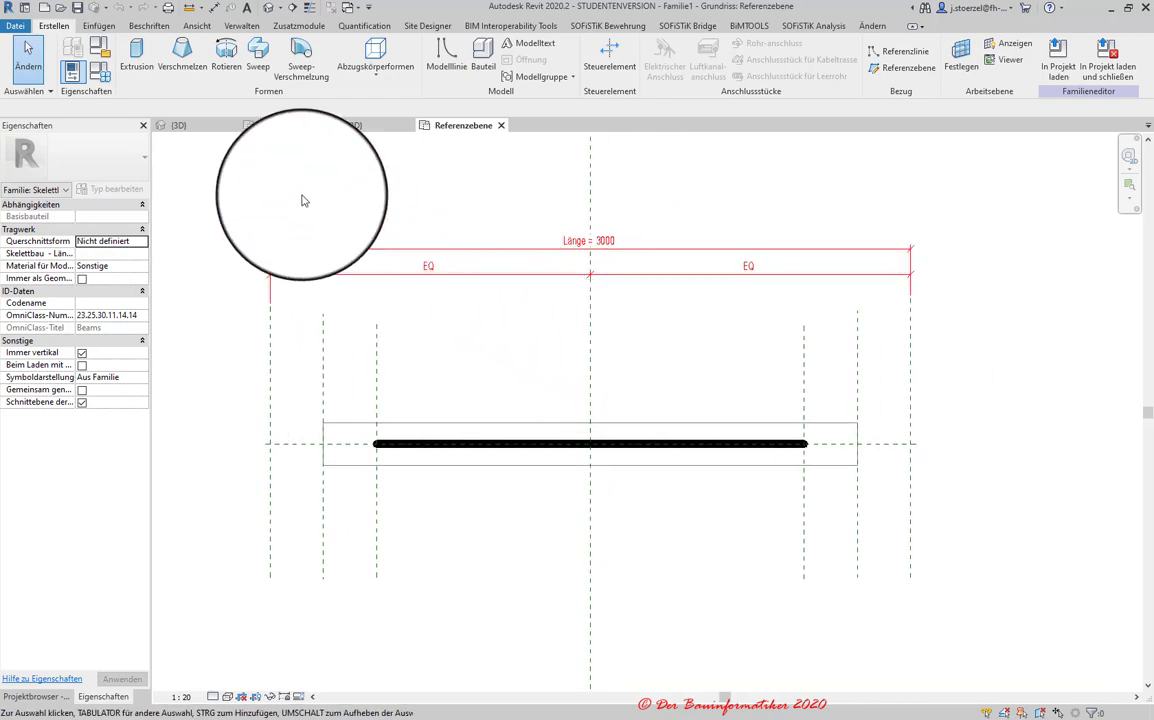
{"action": "left_click", "coordinate": [79, 10]}
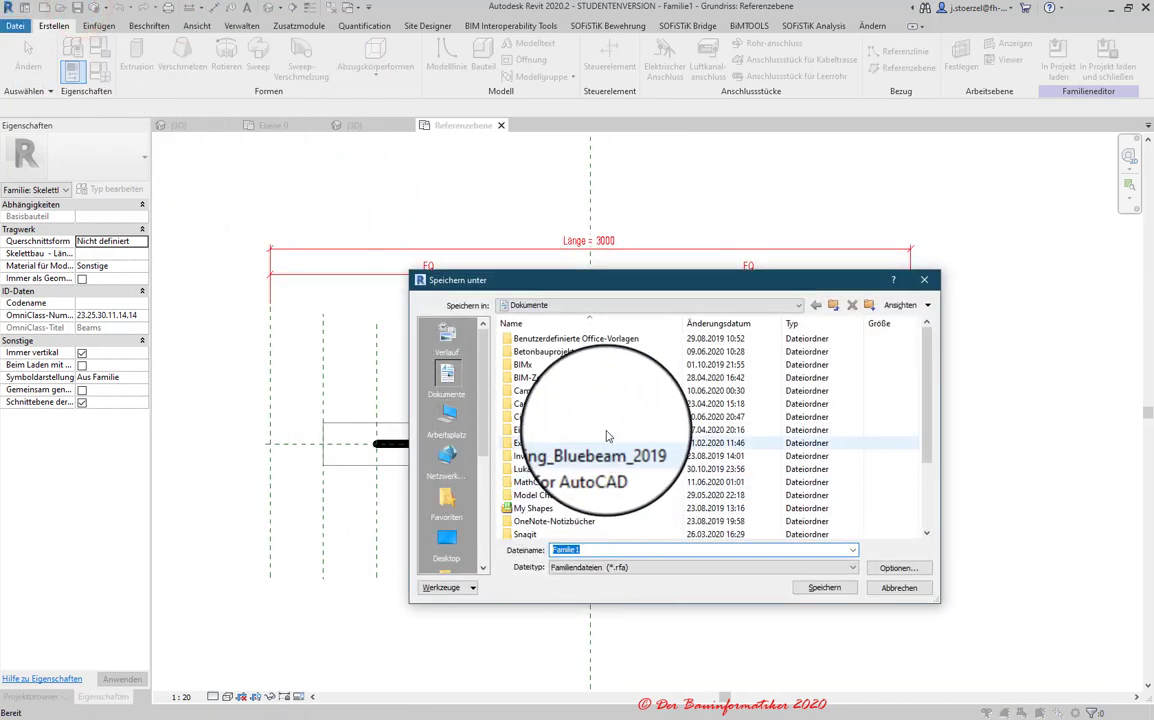
{"action": "left_click", "coordinate": [561, 309]}
{"action": "left_click", "coordinate": [561, 309]}
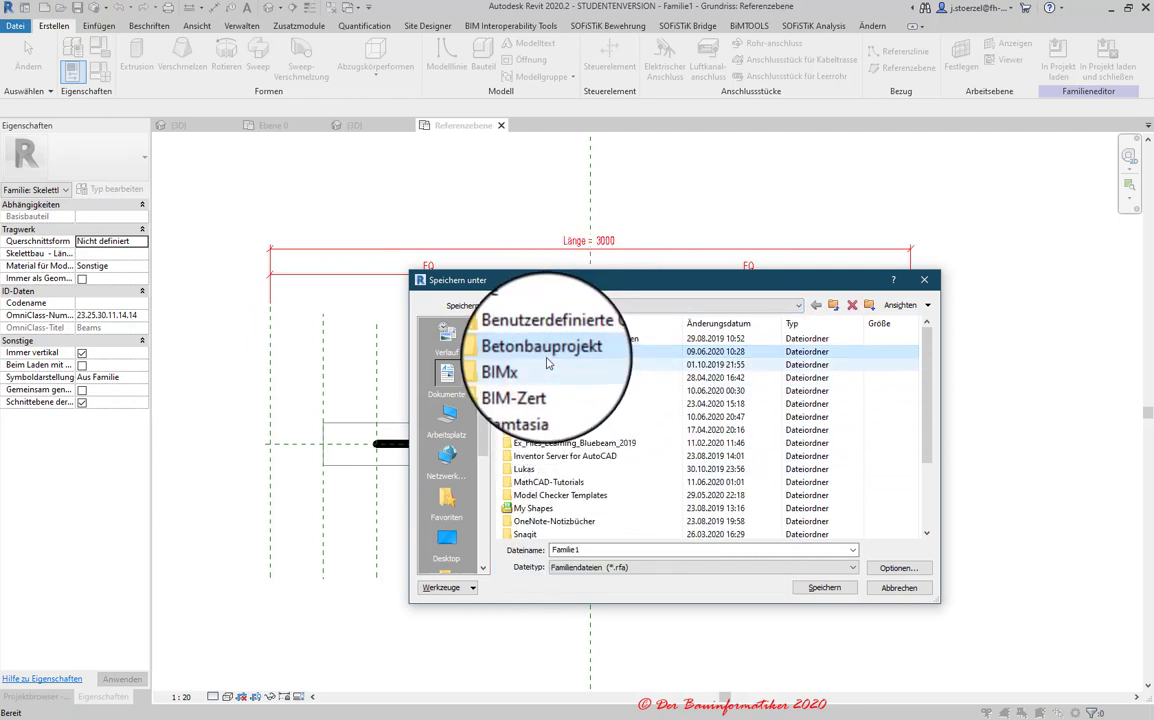
{"action": "double_click", "coordinate": [545, 354]}
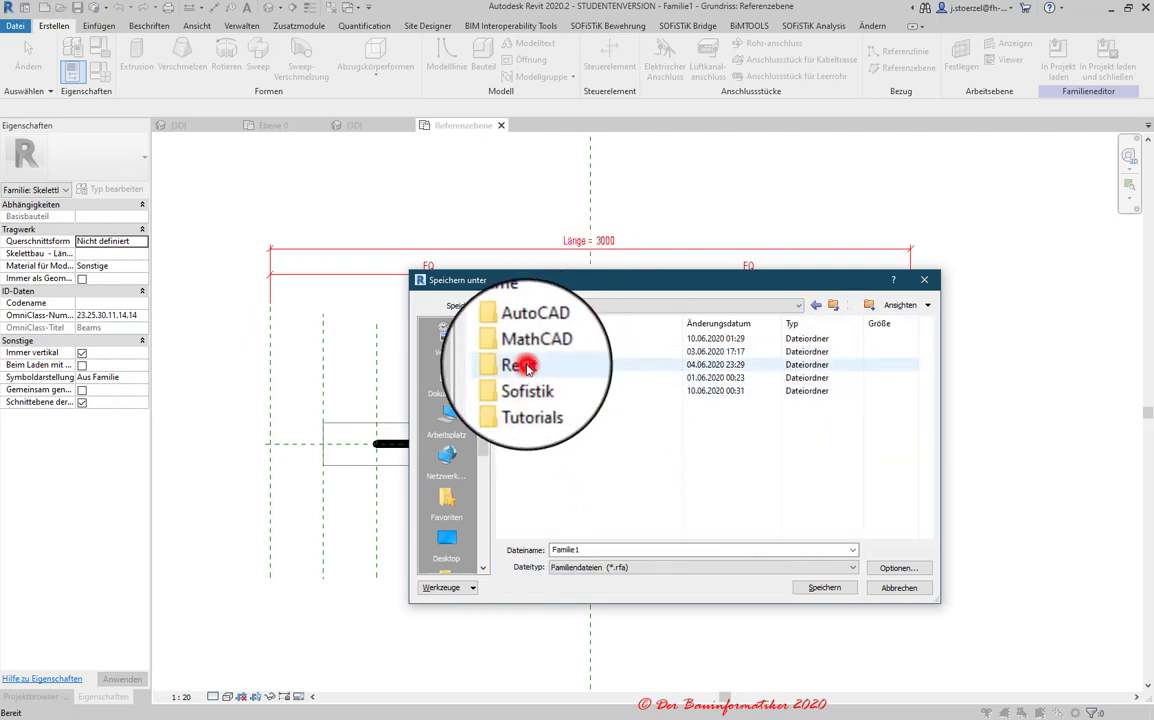
{"action": "double_click", "coordinate": [526, 364]}
{"action": "double_click", "coordinate": [537, 352]}
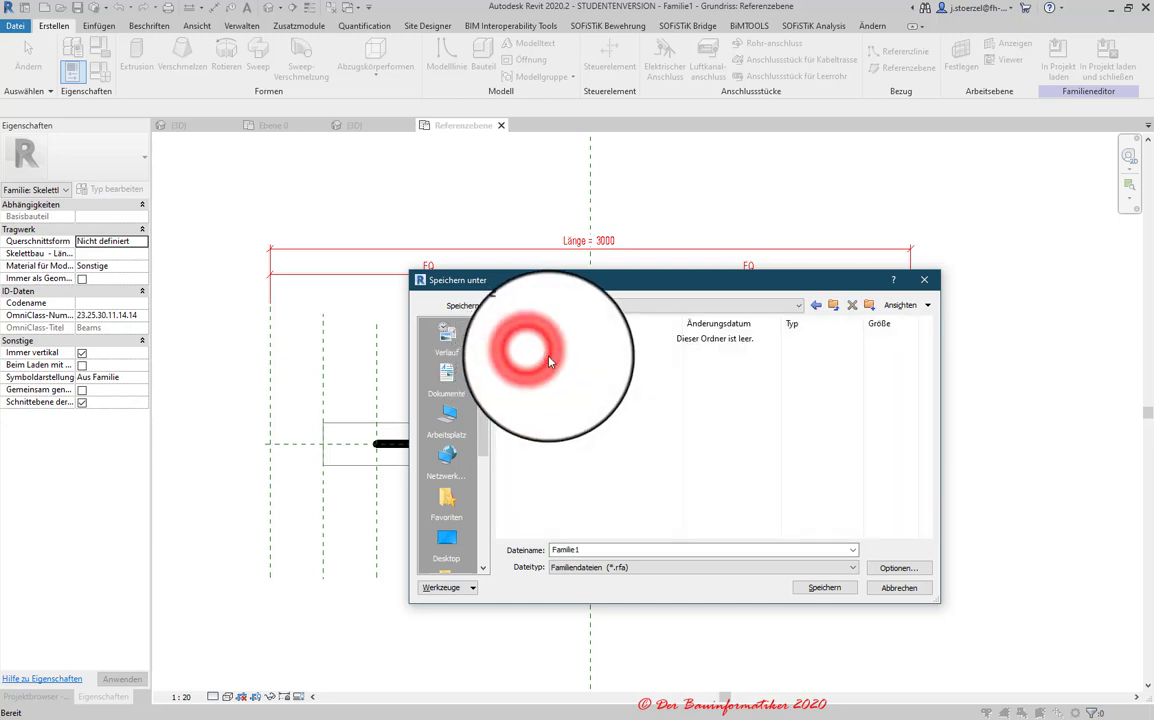
{"action": "left_click", "coordinate": [833, 305]}
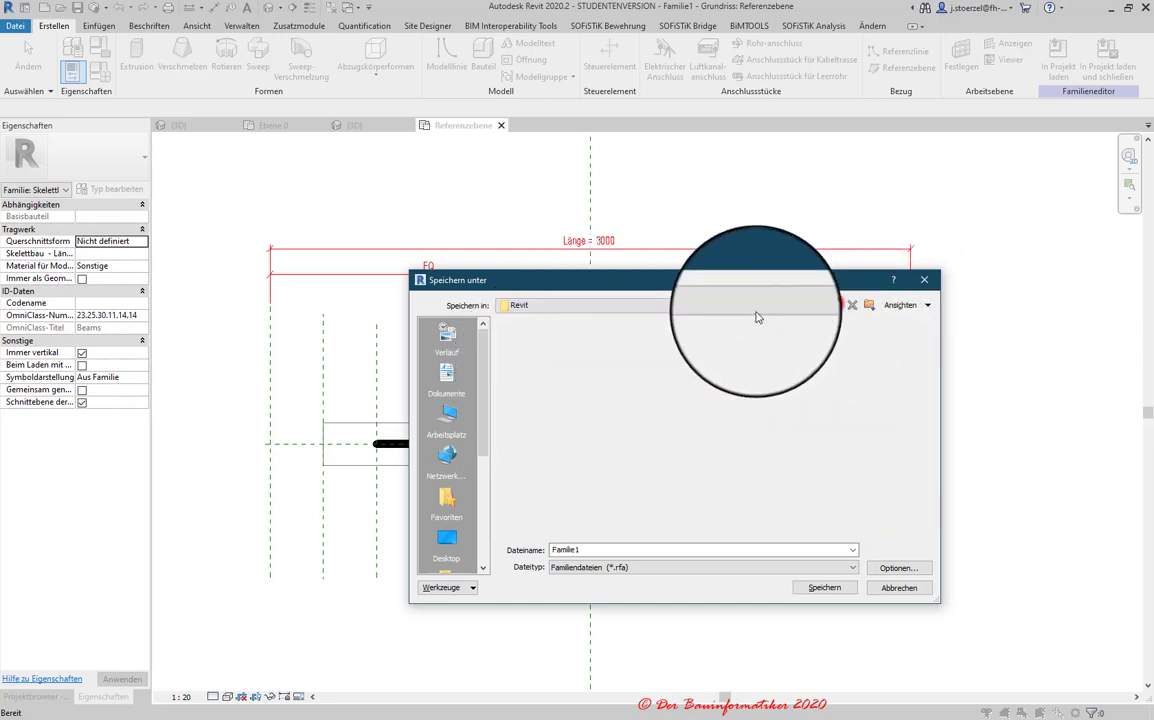
{"action": "double_click", "coordinate": [542, 342]}
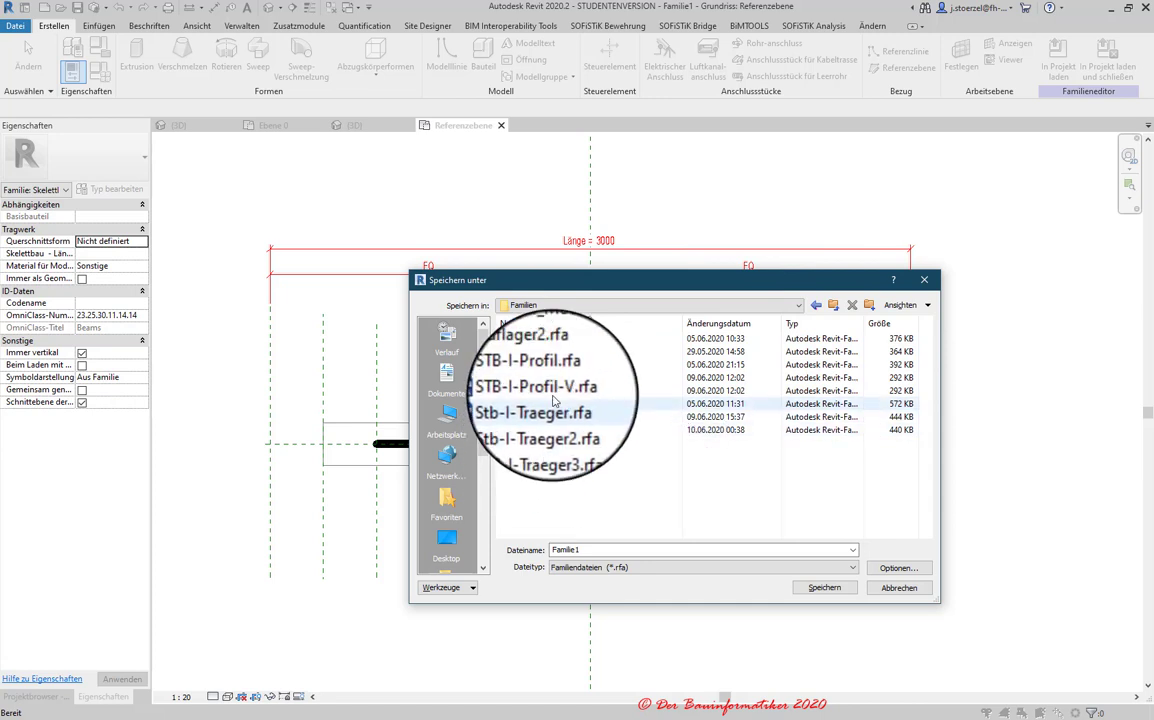
{"action": "left_click", "coordinate": [528, 430]}
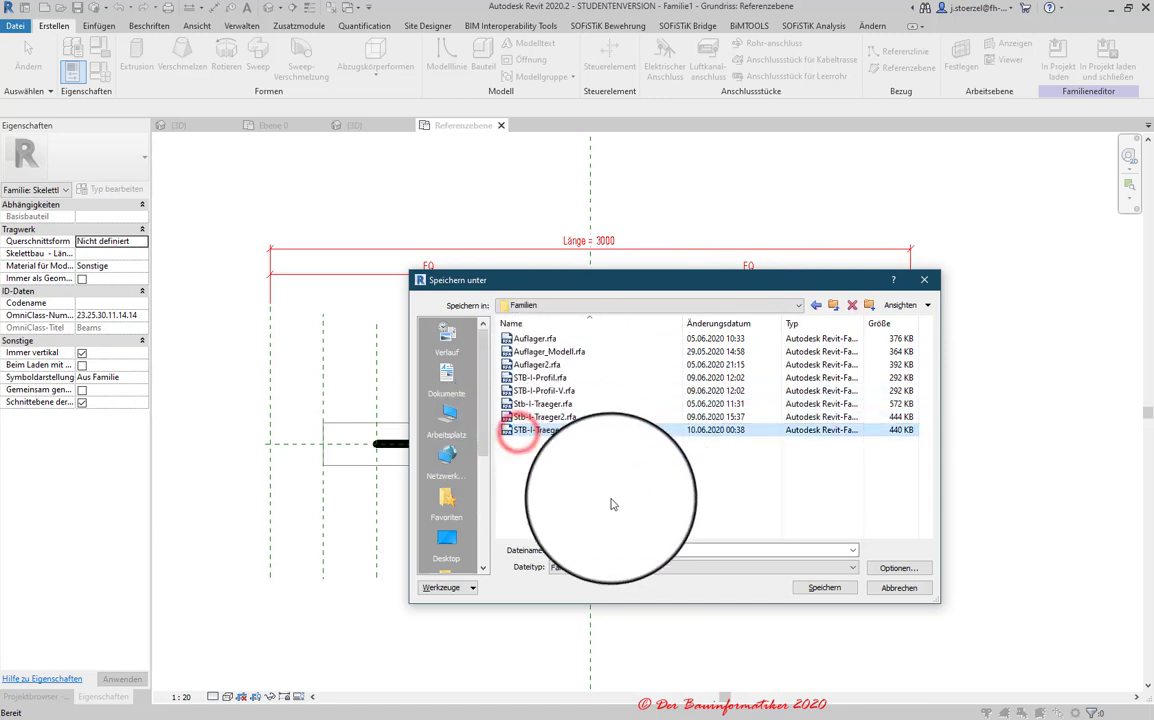
{"action": "double_click", "coordinate": [603, 550]}
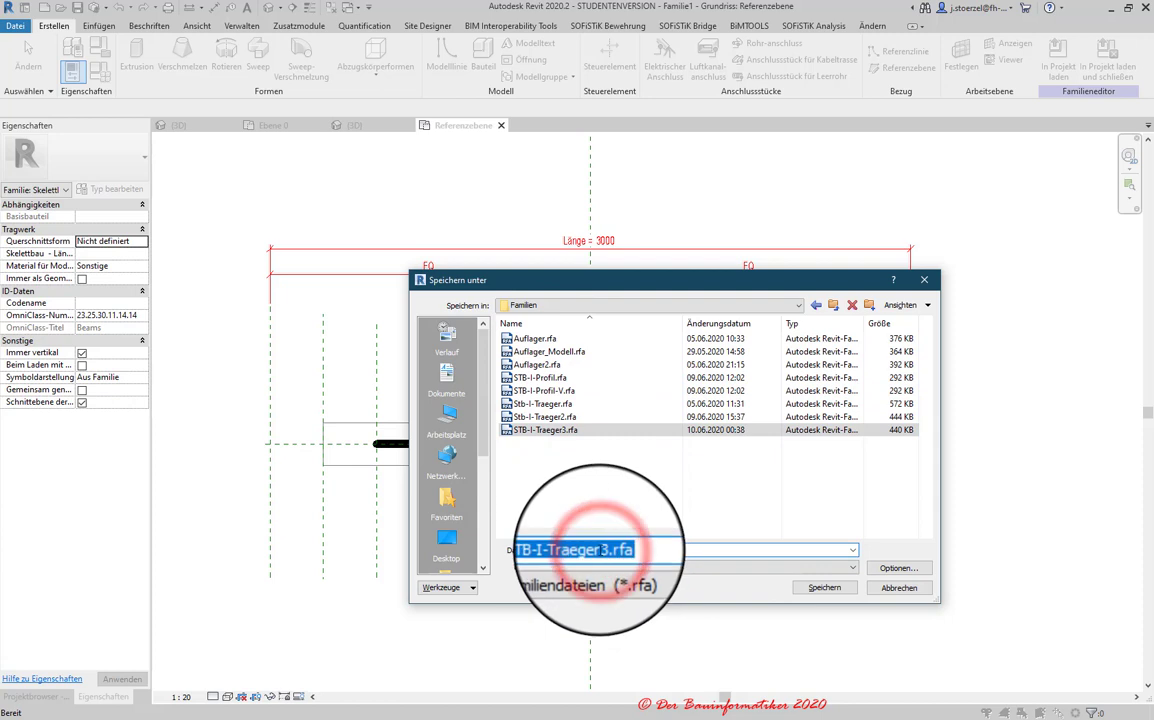
{"action": "left_click", "coordinate": [604, 550]}
{"action": "key", "text": "Delete"}
{"action": "type", "text": "4"}
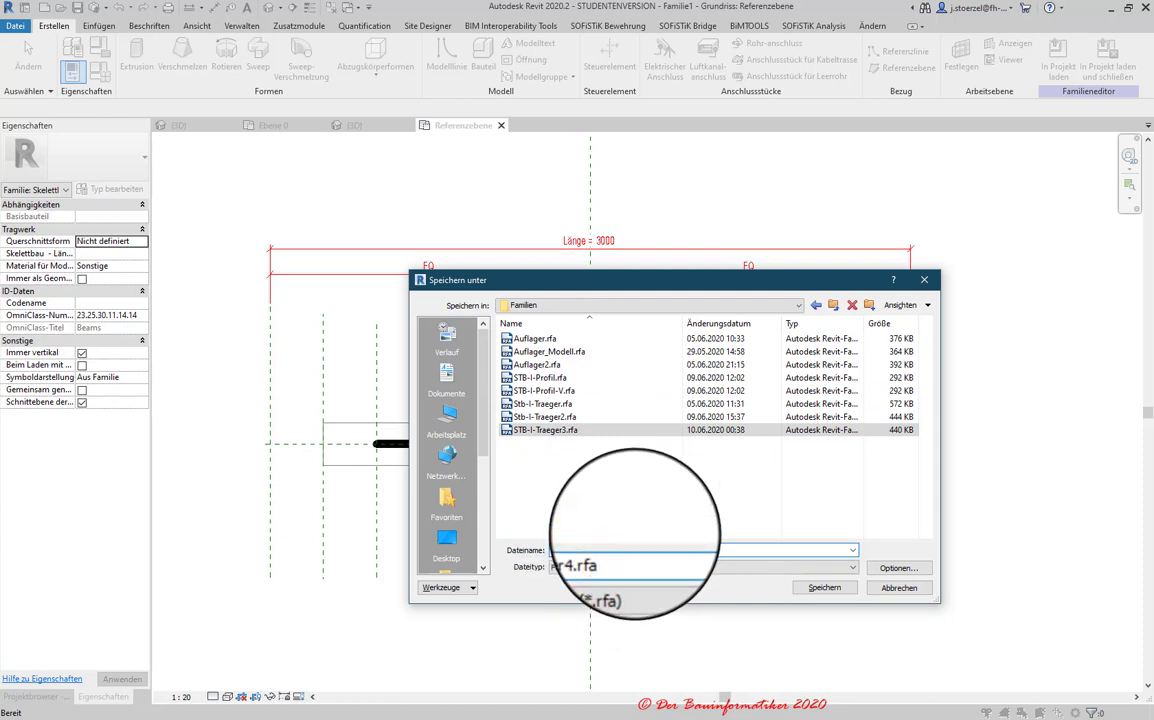
{"action": "left_click", "coordinate": [816, 588]}
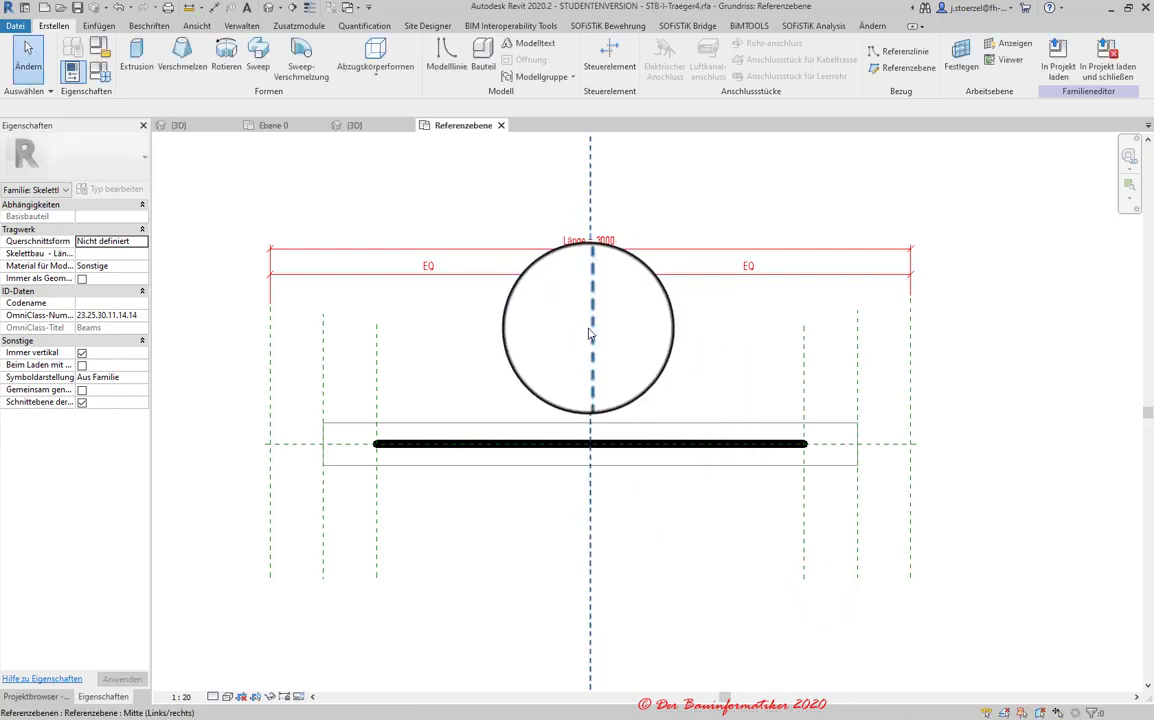
- Format length as Dezimeter, rounded to 1 decimal place, with trailing zeros suppressed
{"action": "left_click", "coordinate": [249, 28]}
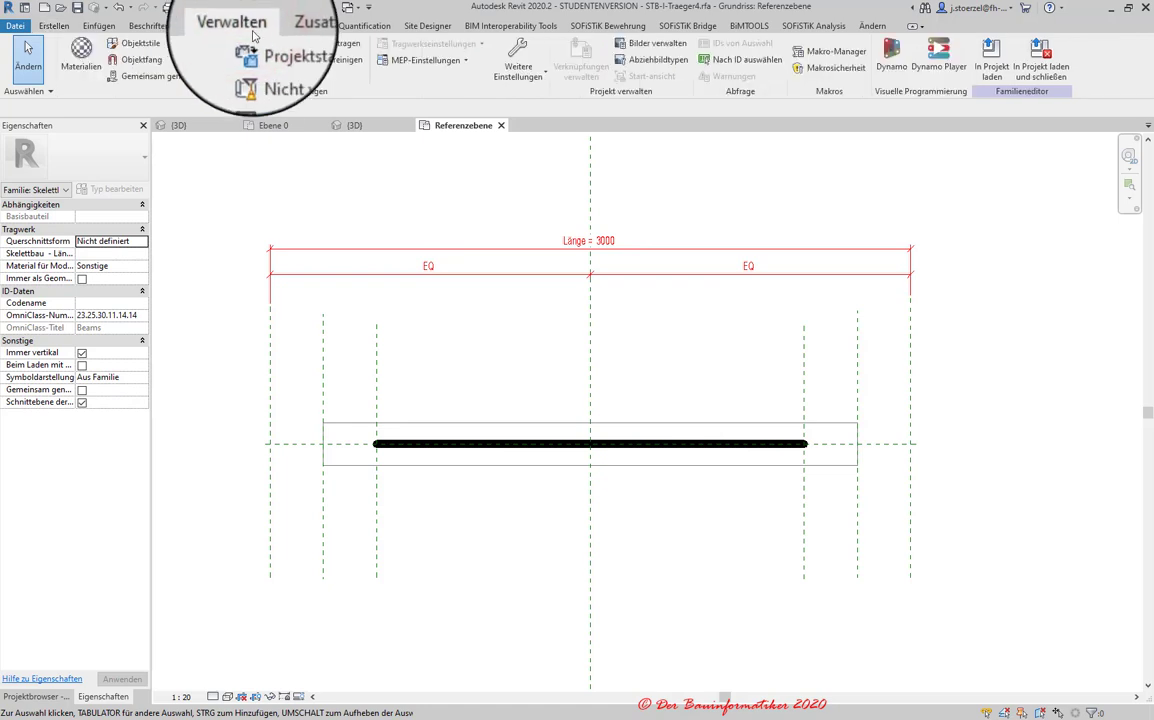
{"action": "left_click", "coordinate": [288, 76]}
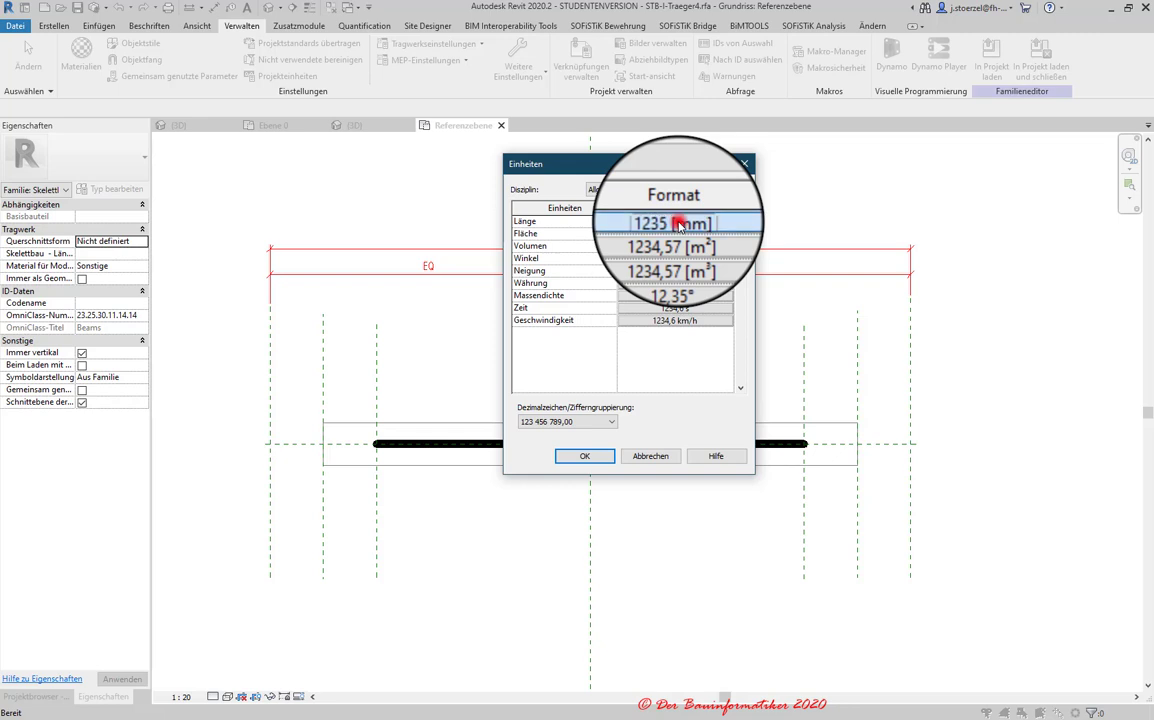
{"action": "left_click", "coordinate": [677, 223]}
{"action": "left_click", "coordinate": [662, 246]}
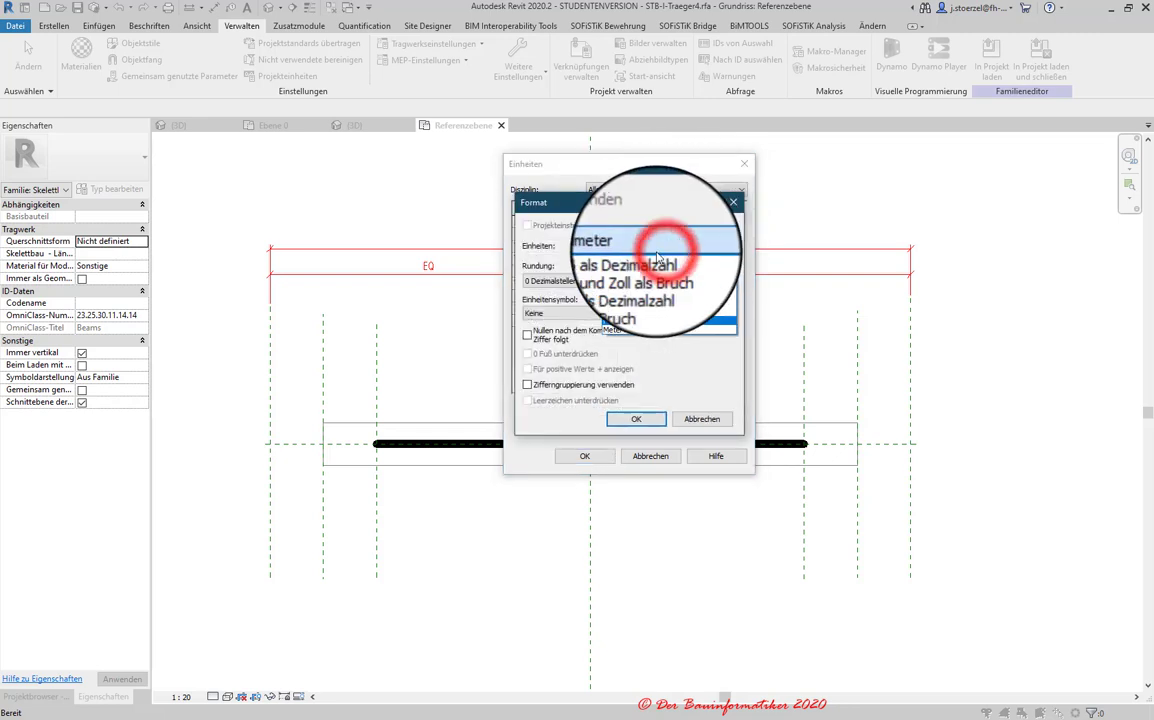
{"action": "left_click", "coordinate": [636, 302]}
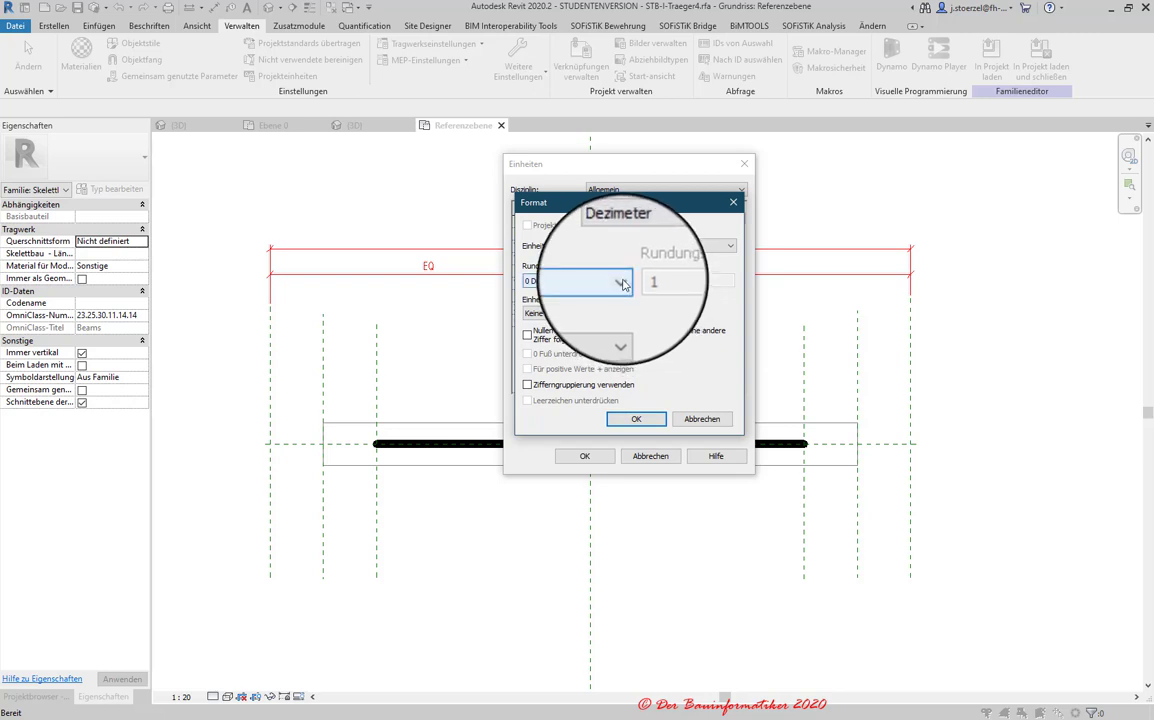
{"action": "left_click", "coordinate": [622, 284]}
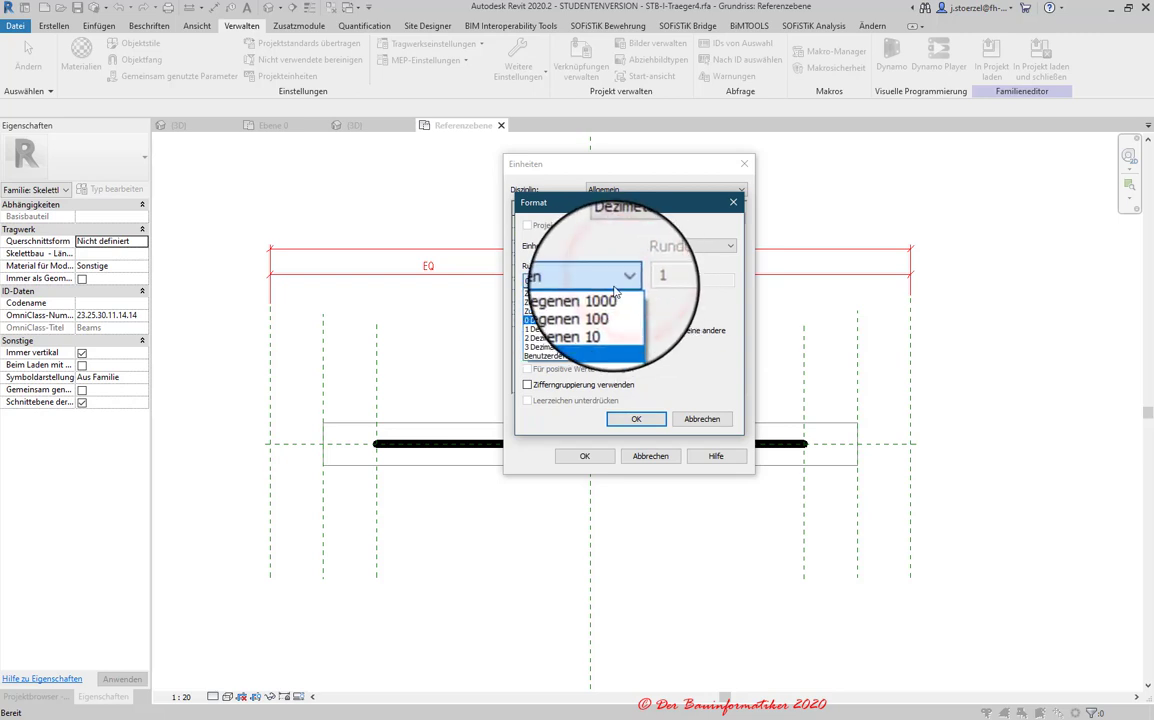
{"action": "left_click", "coordinate": [562, 331]}
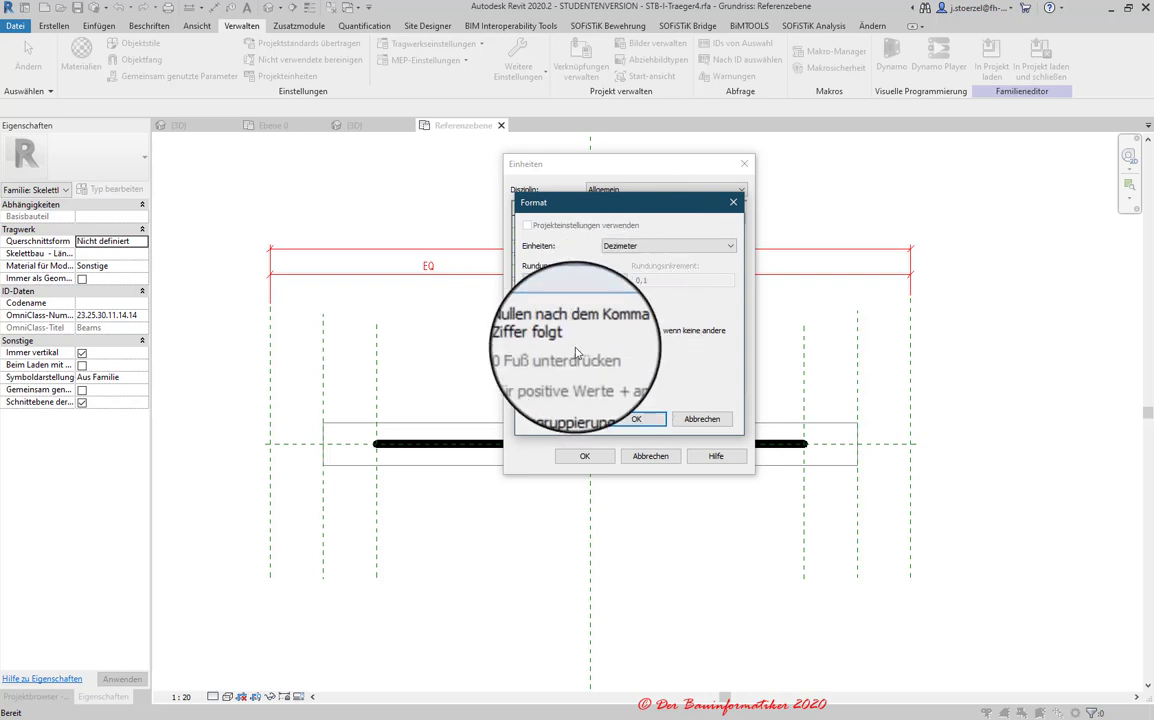
{"action": "left_click", "coordinate": [528, 338]}
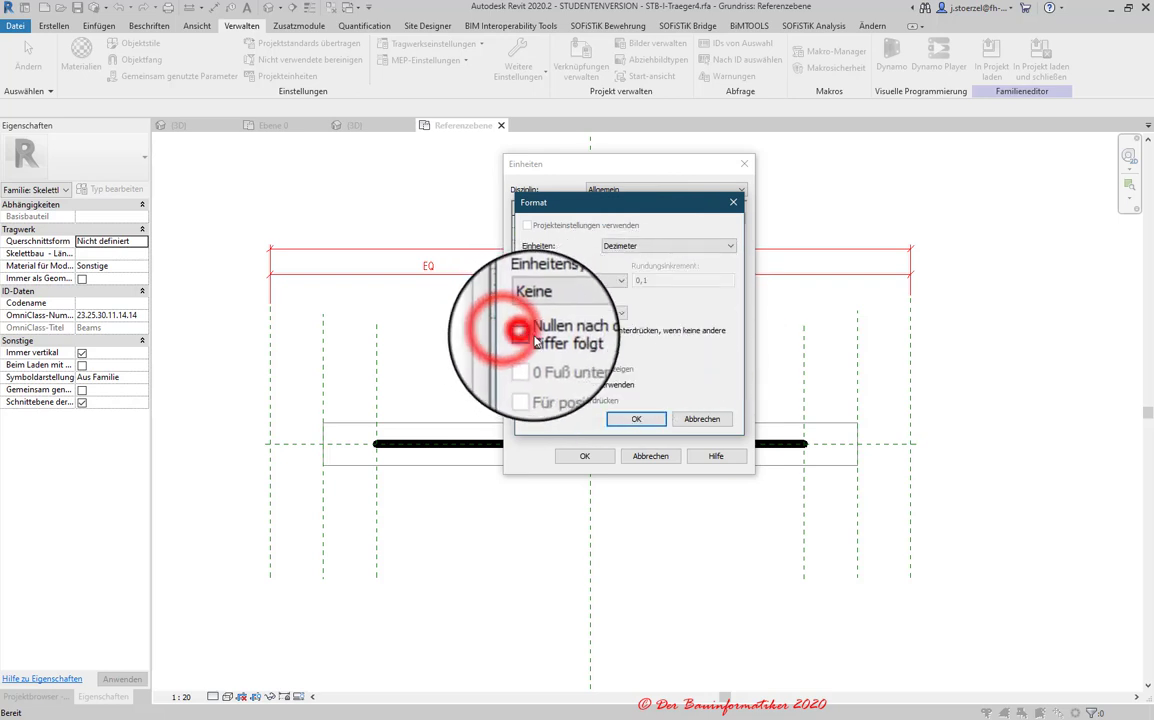
{"action": "left_click", "coordinate": [628, 419]}
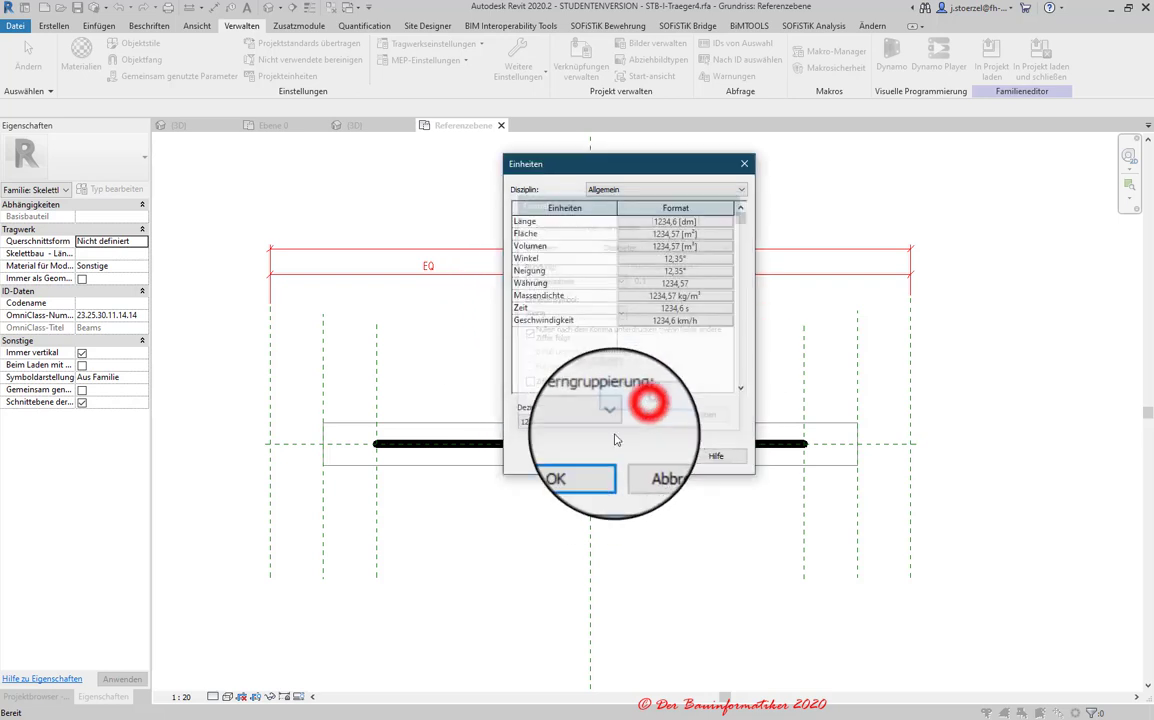
- Keep area in Quadratmeter with trailing zeros suppressed, then confirm the Einheiten dialog
{"action": "left_click", "coordinate": [676, 234]}
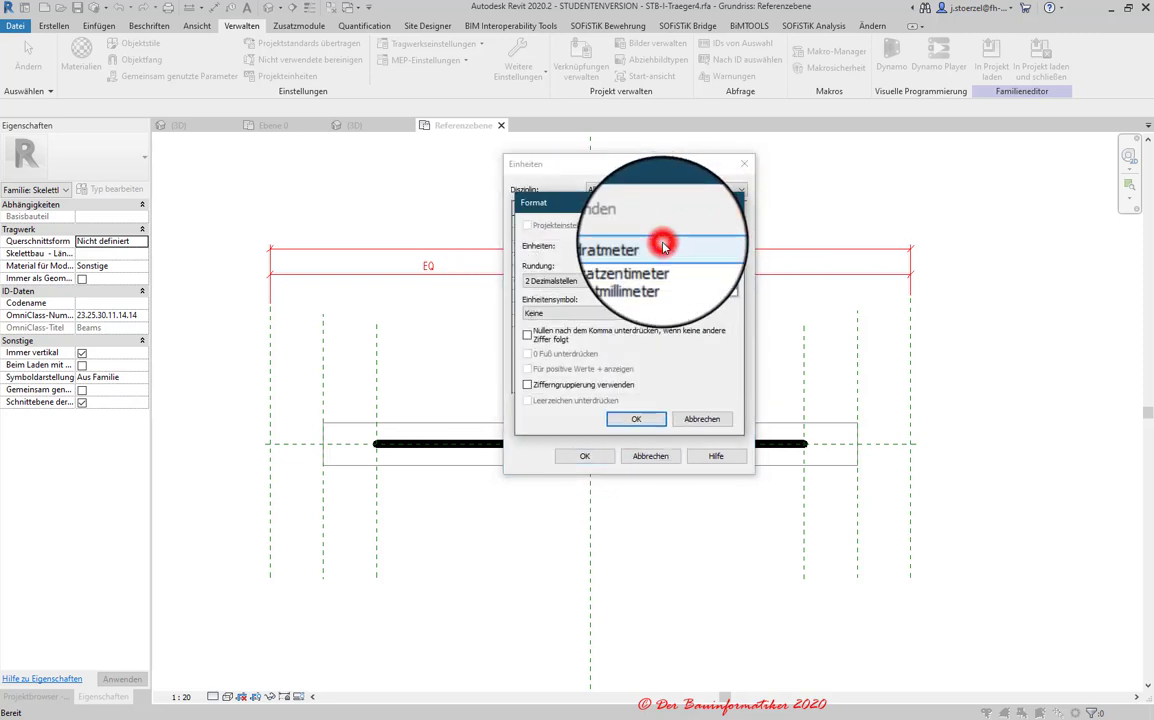
{"action": "scroll", "coordinate": [660, 252], "scroll_direction": "down", "scroll_amount": 1}
{"action": "scroll", "coordinate": [652, 315], "scroll_direction": "down", "scroll_amount": 1}
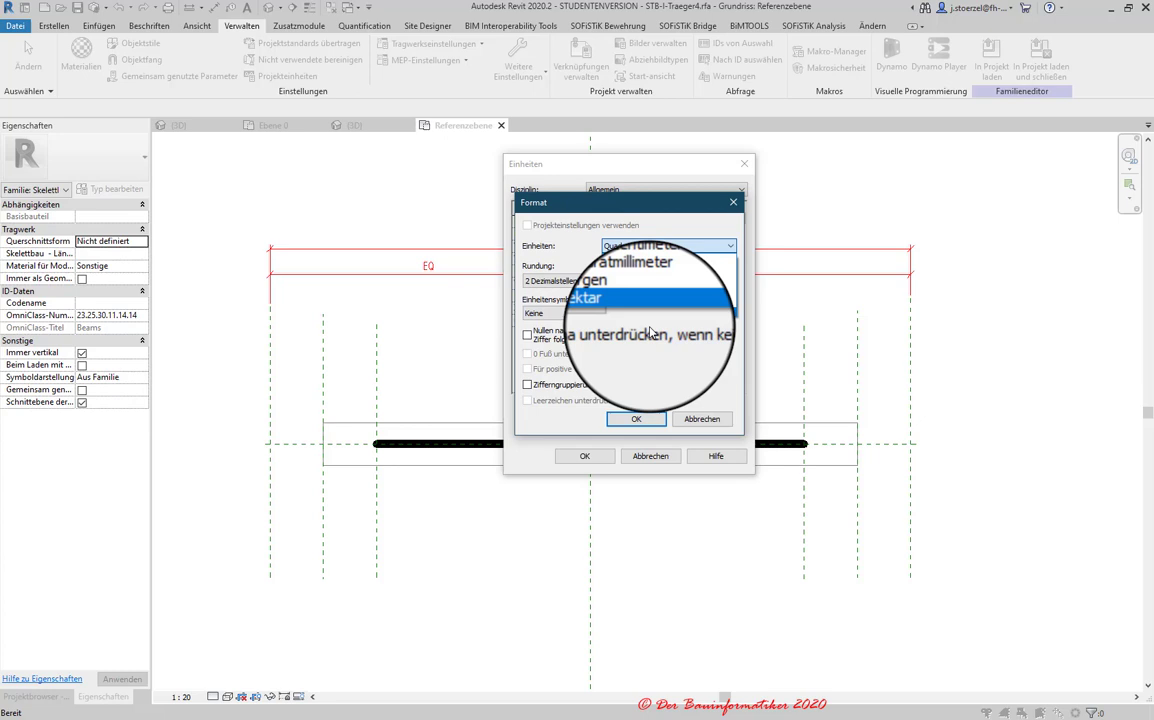
{"action": "left_click", "coordinate": [642, 278]}
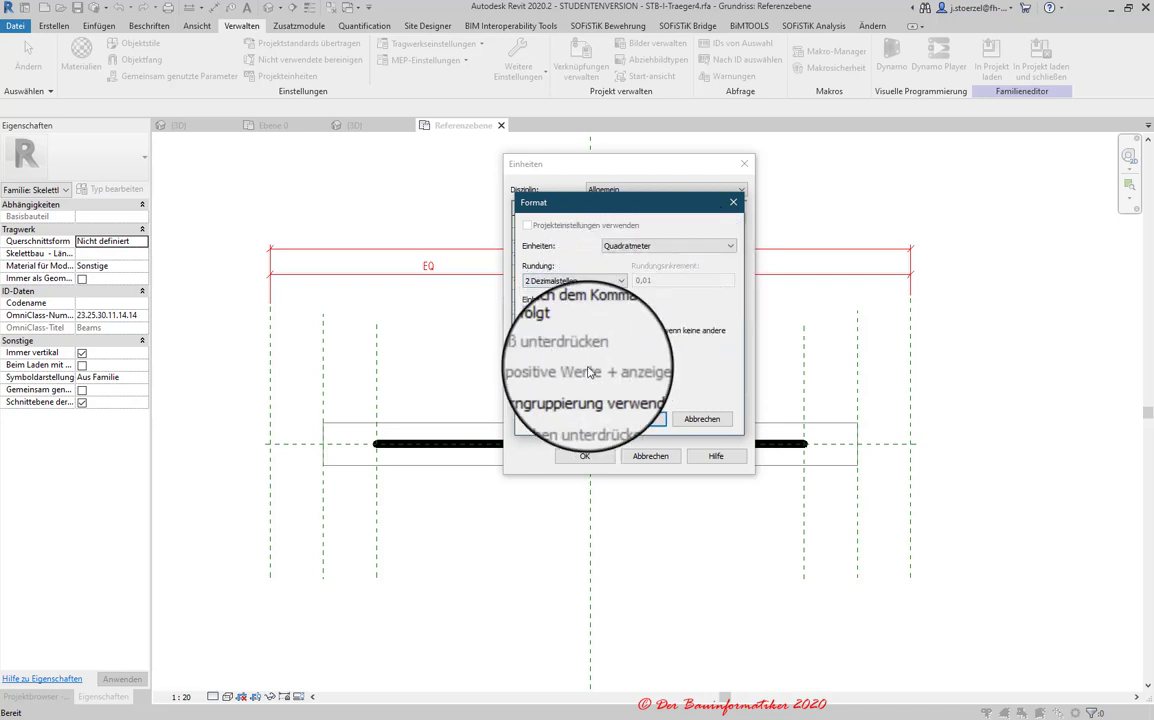
{"action": "left_click", "coordinate": [527, 334]}
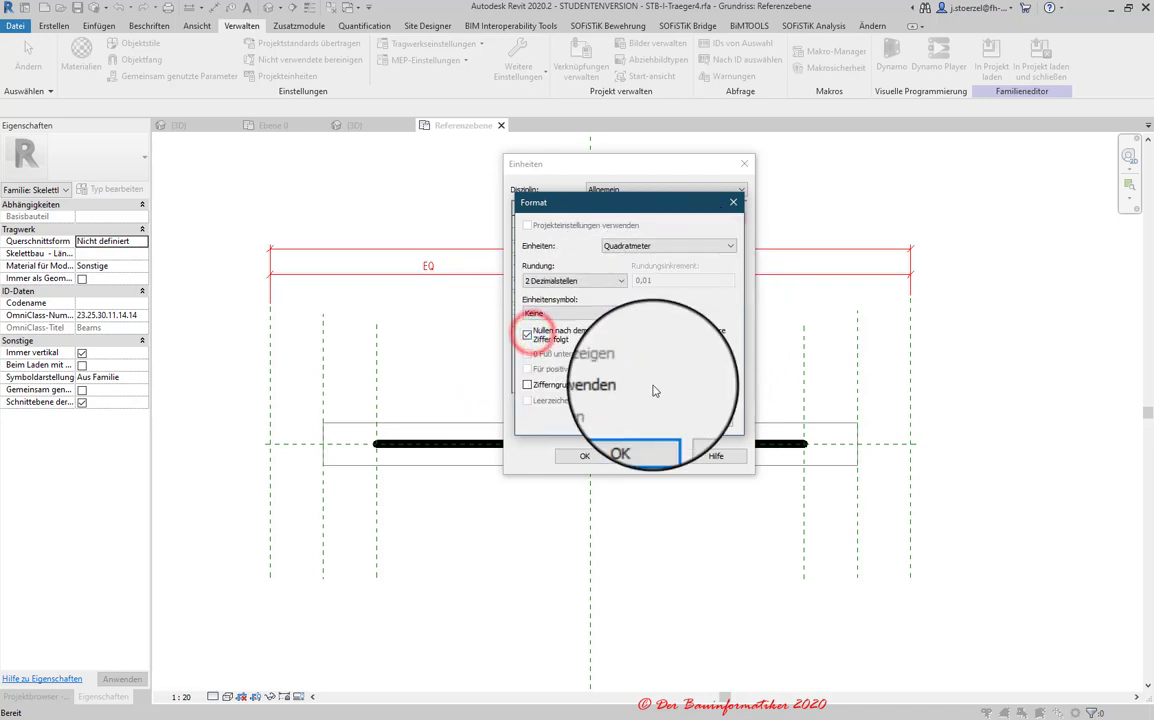
{"action": "left_click", "coordinate": [636, 419]}
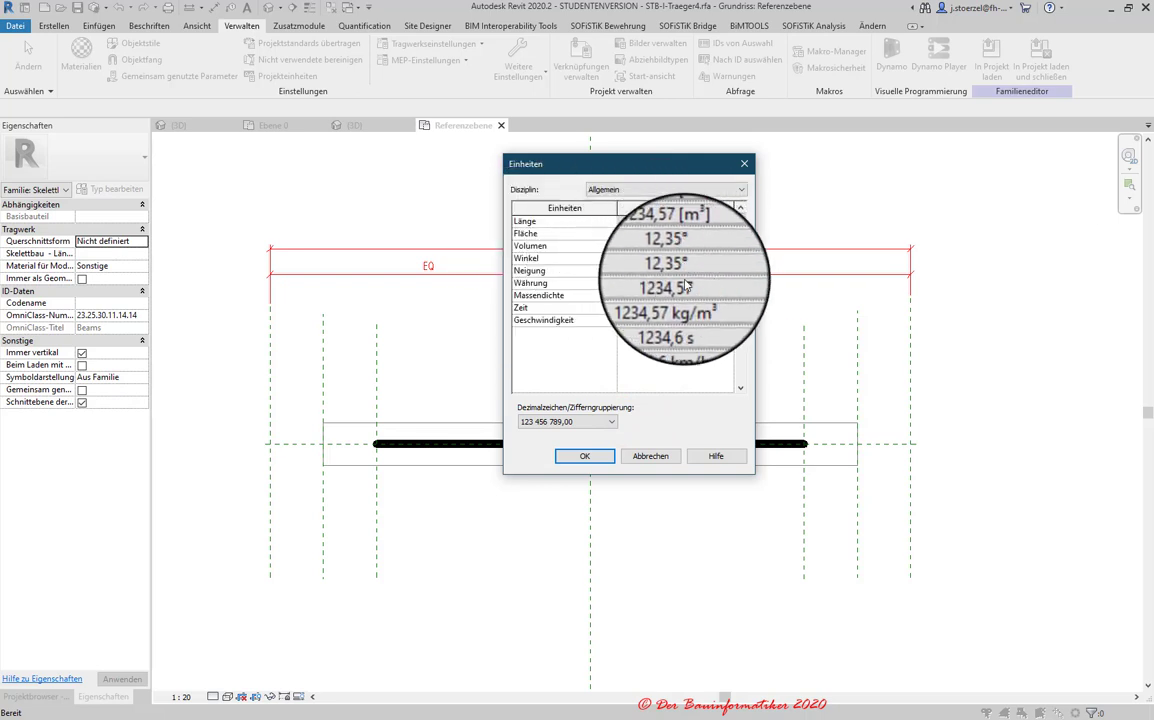
{"action": "left_click", "coordinate": [586, 456]}
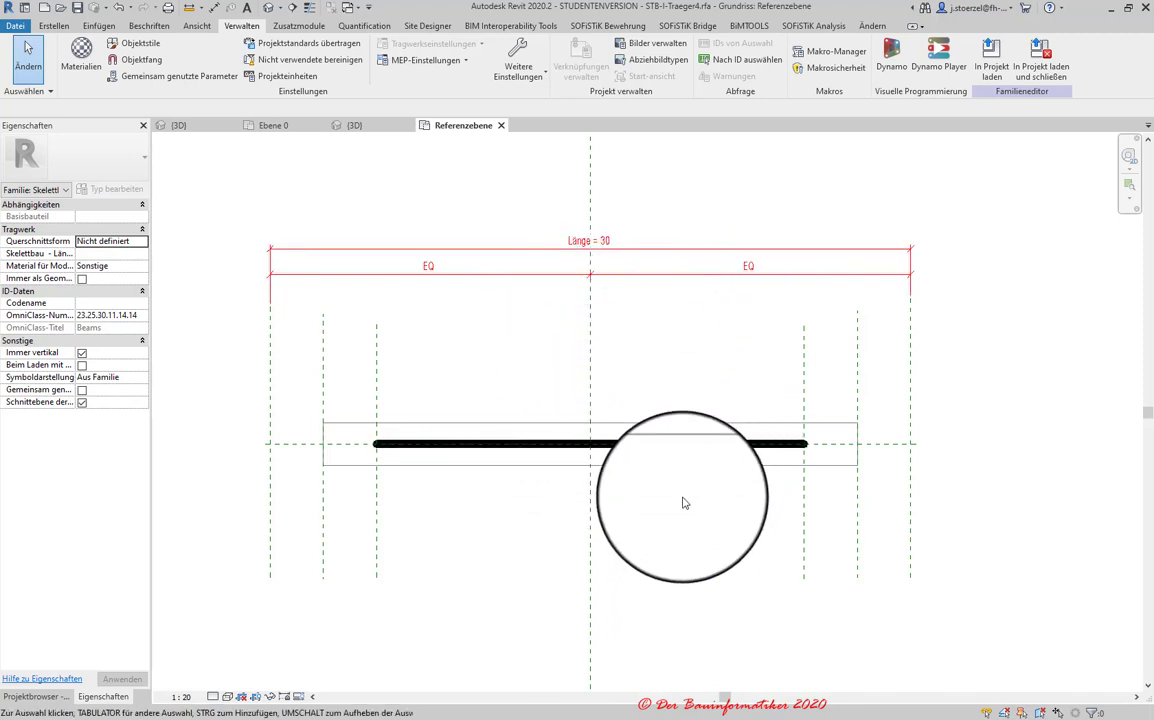
{"action": "left_click", "coordinate": [282, 697]}
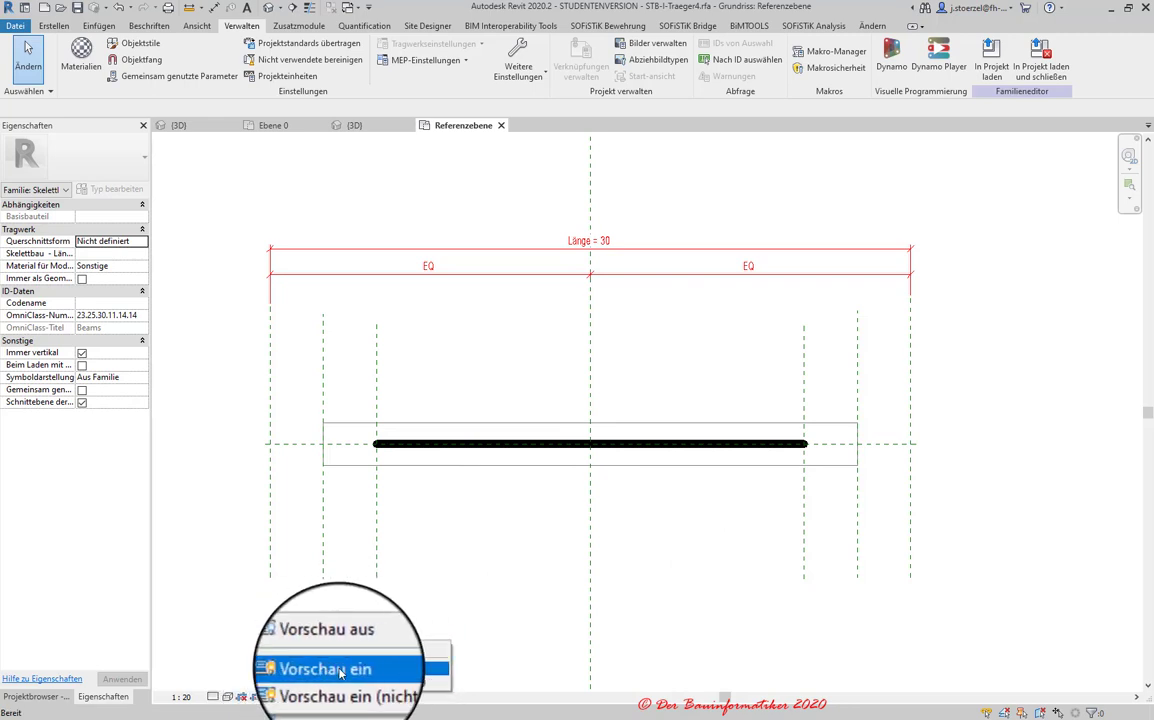
{"action": "left_click", "coordinate": [338, 668]}
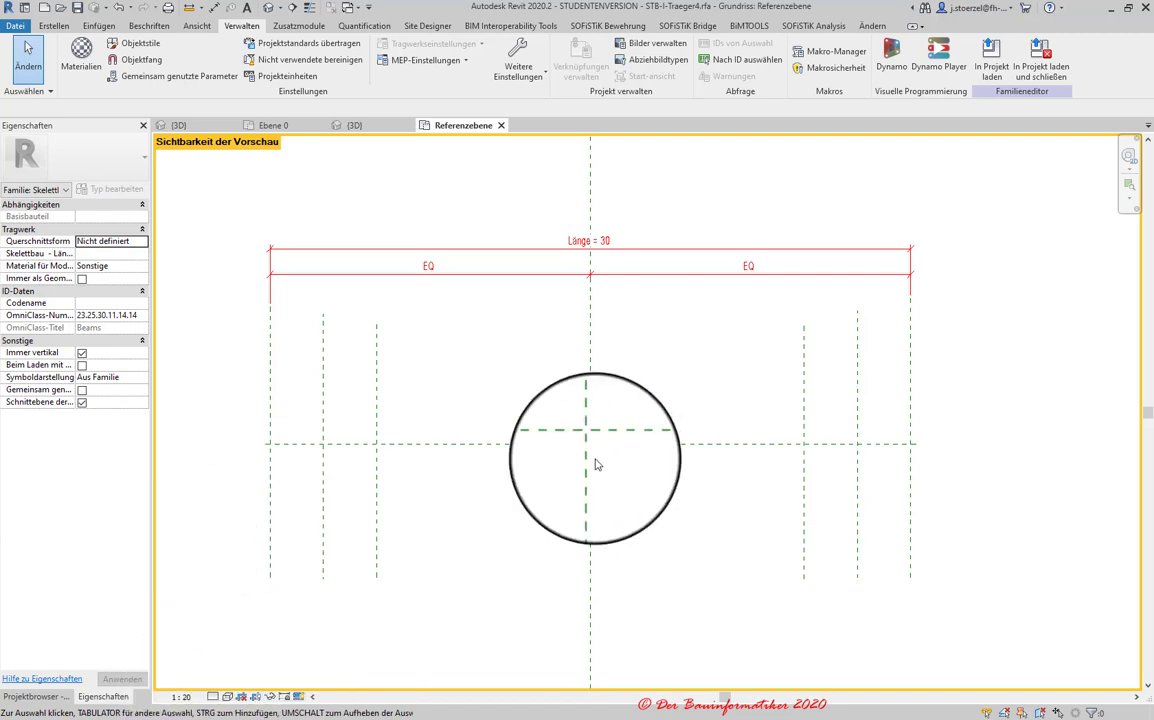
{"action": "left_click", "coordinate": [213, 699]}
{"action": "left_click", "coordinate": [228, 665]}
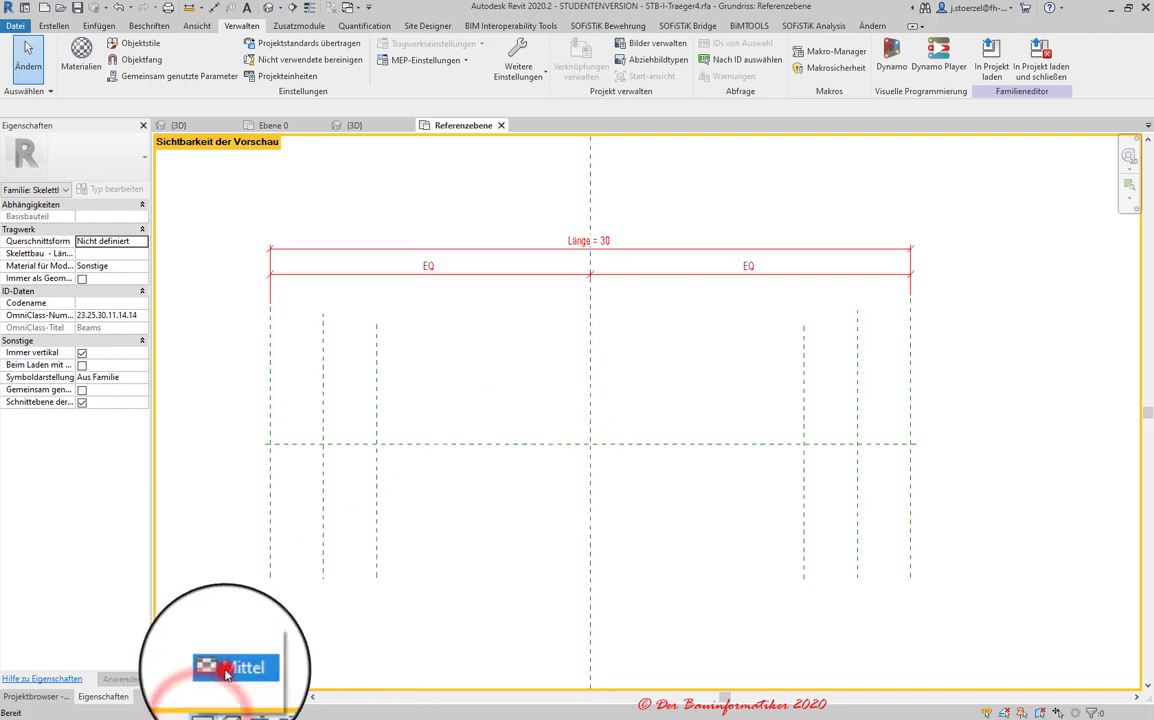
{"action": "left_click", "coordinate": [213, 699]}
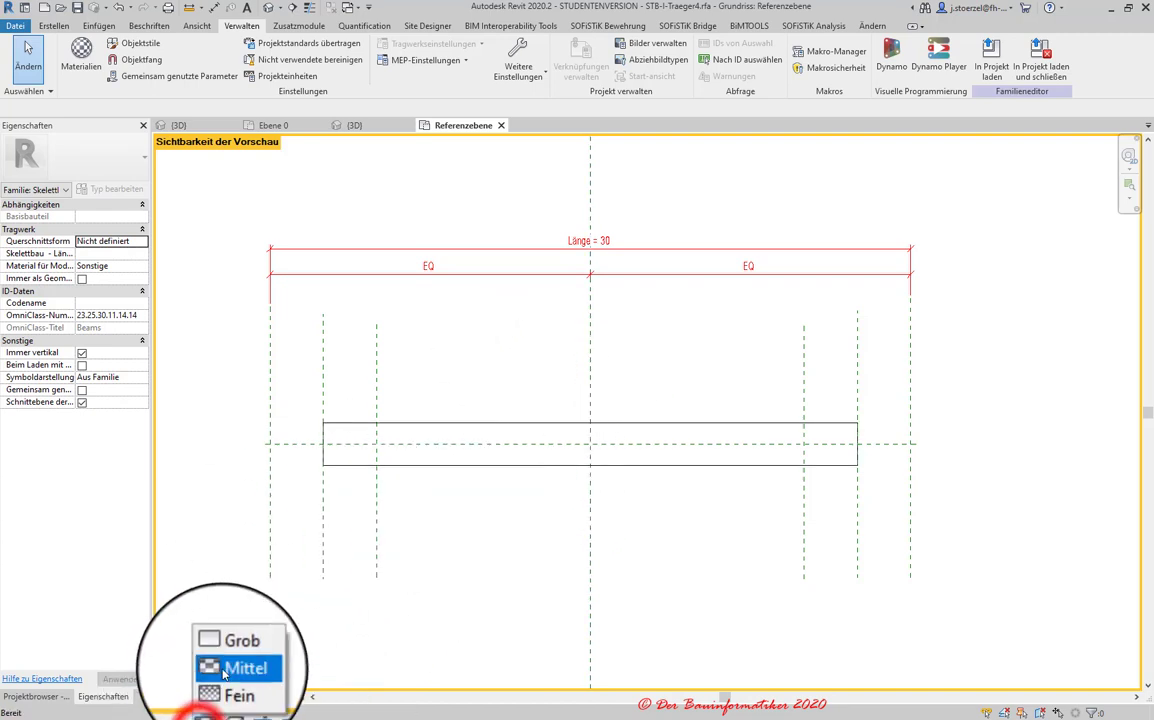
{"action": "left_click", "coordinate": [226, 652]}
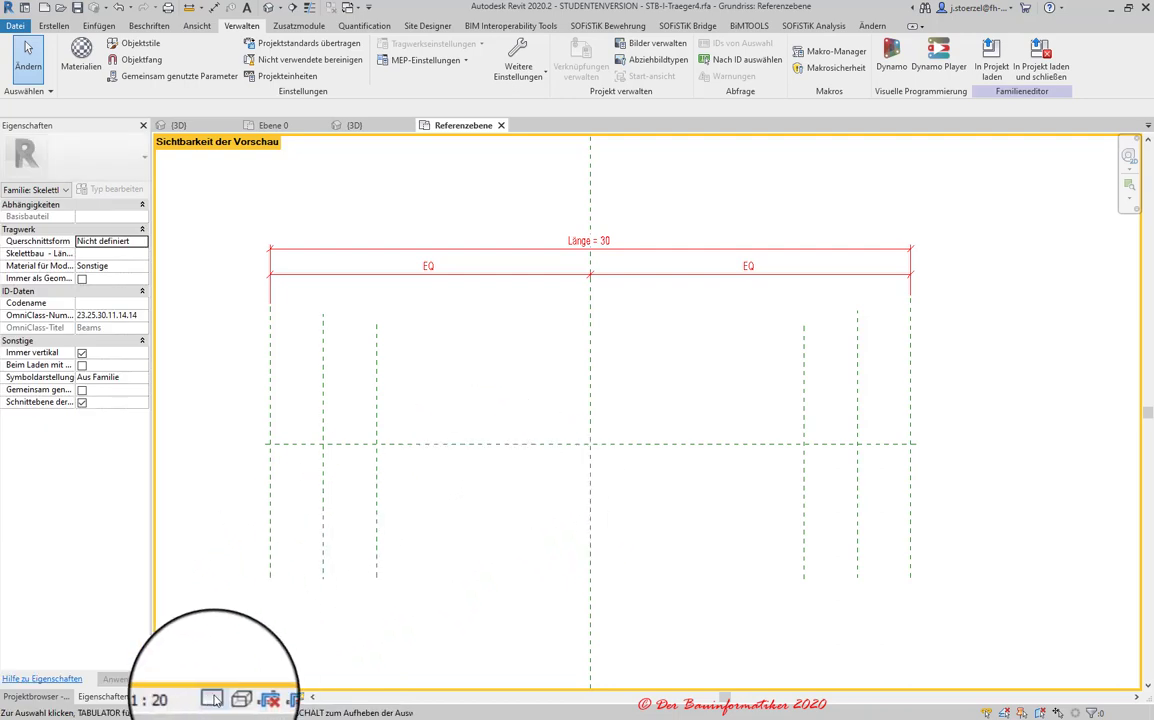
{"action": "left_click", "coordinate": [213, 699]}
{"action": "left_click", "coordinate": [216, 682]}
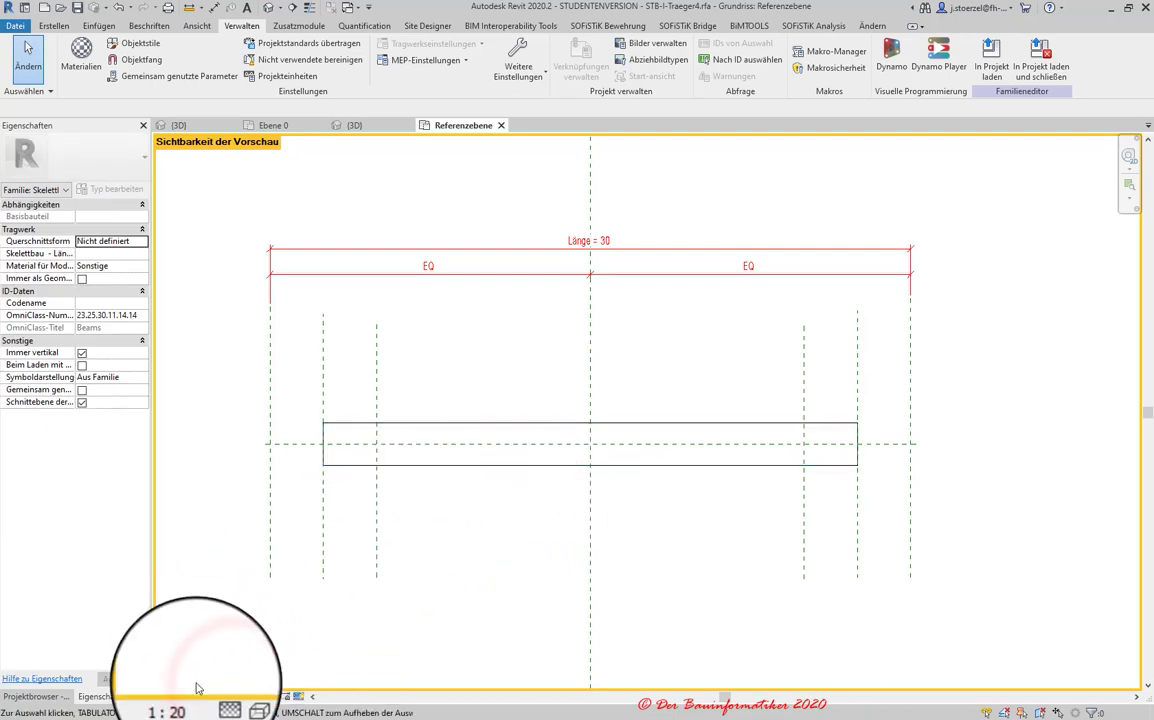
{"action": "left_click", "coordinate": [213, 699]}
{"action": "left_click", "coordinate": [222, 655]}
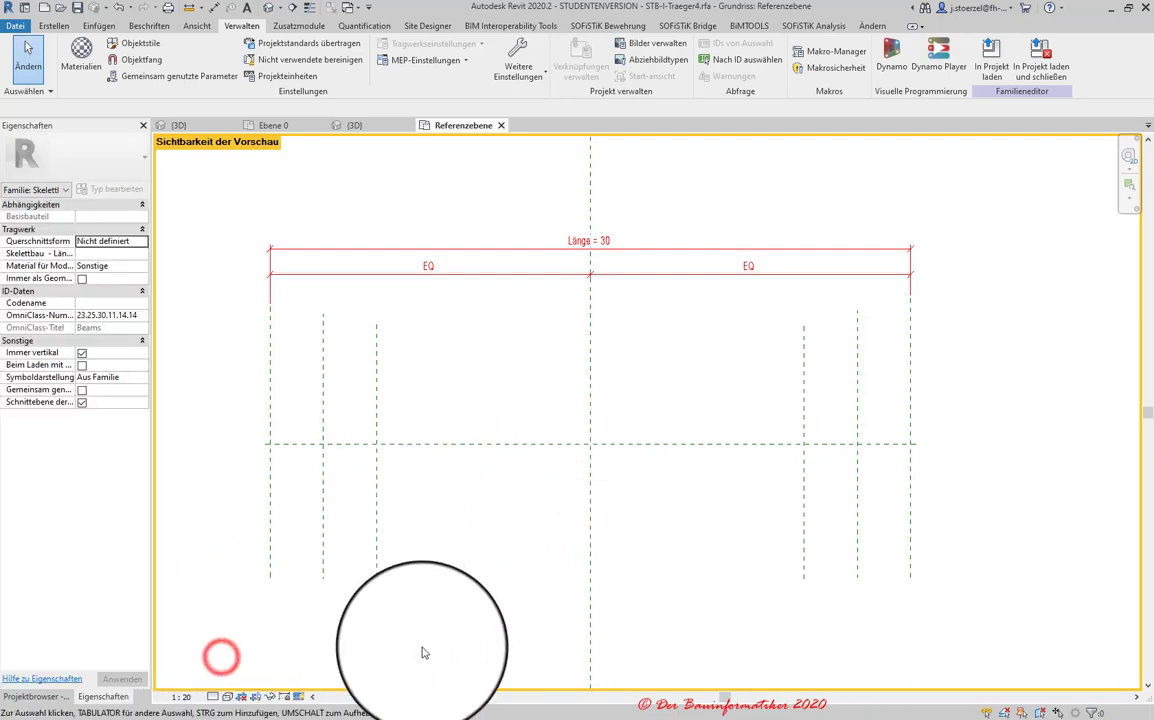
{"action": "left_click", "coordinate": [300, 698]}
{"action": "left_click", "coordinate": [367, 653]}
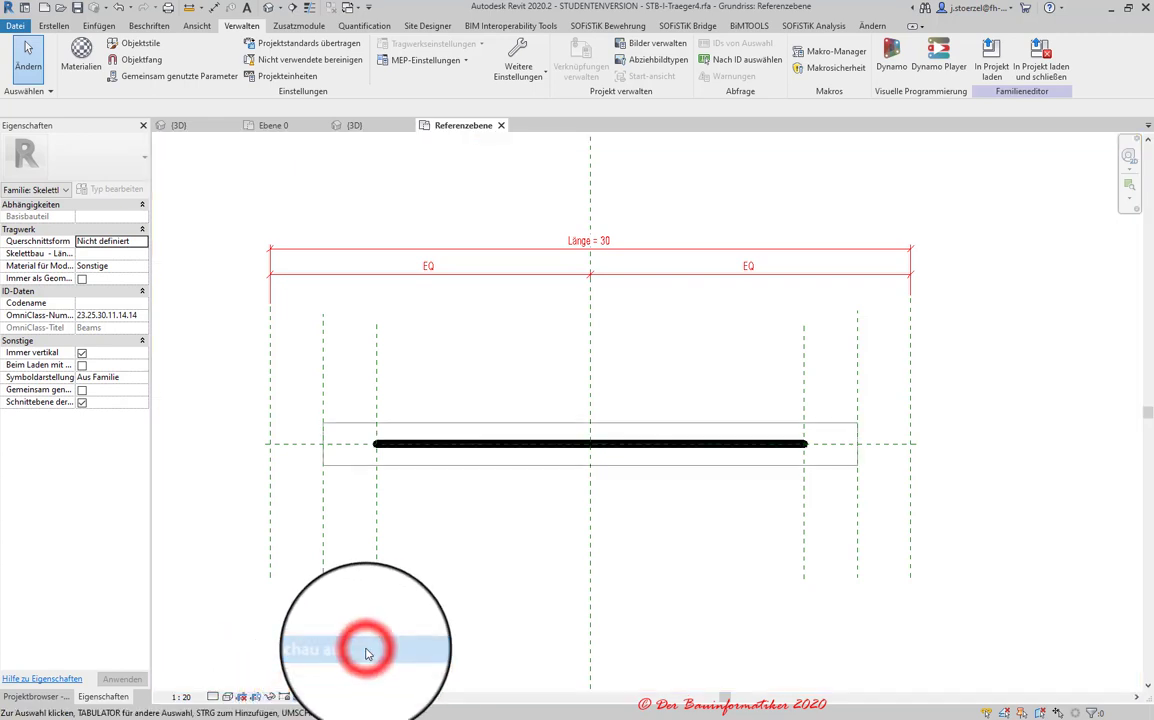
{"action": "left_click", "coordinate": [547, 445]}
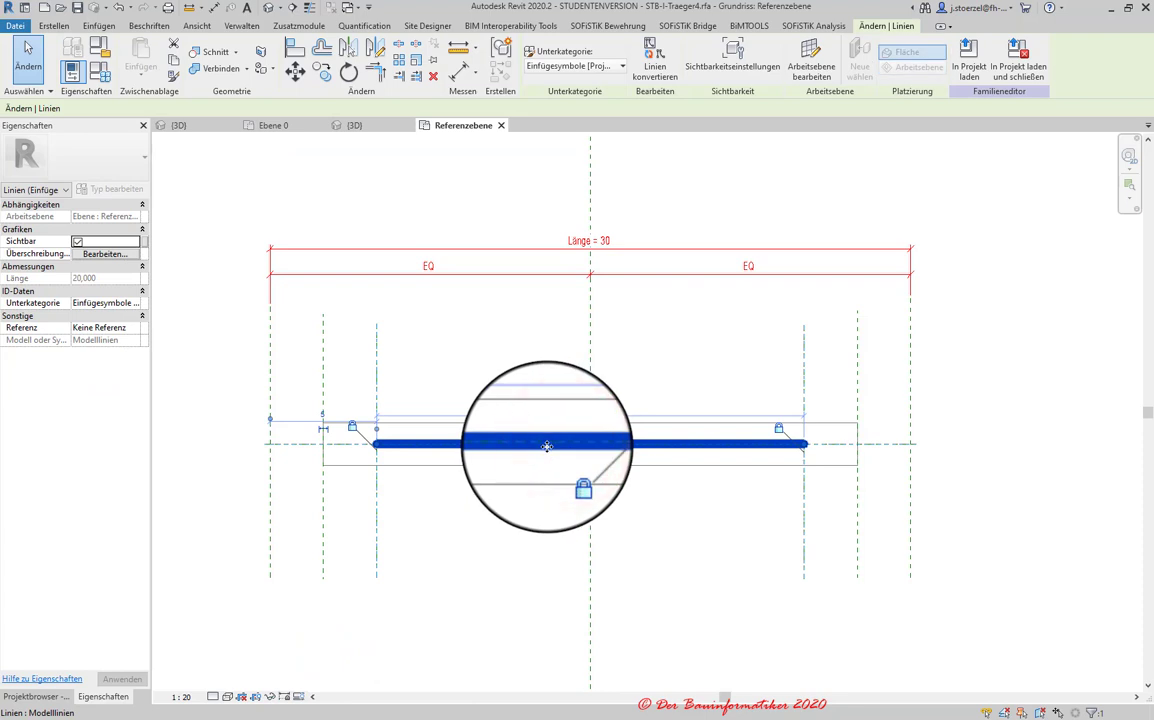
{"action": "left_click", "coordinate": [741, 68]}
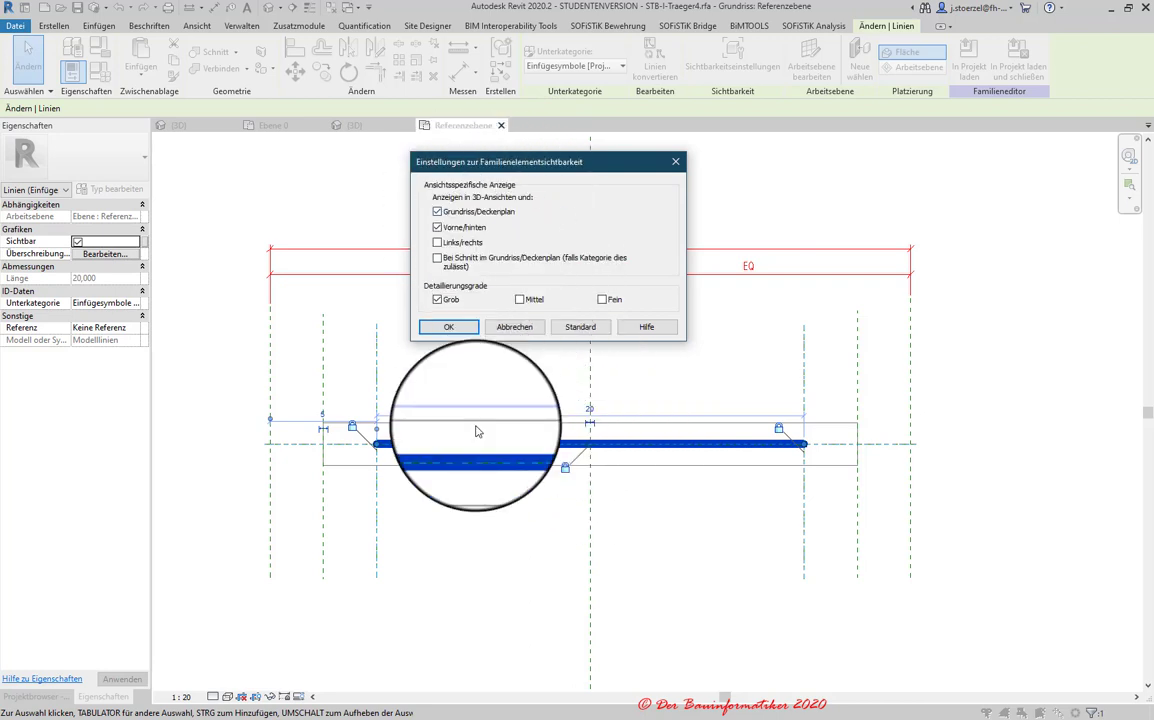
{"action": "left_click", "coordinate": [510, 327]}
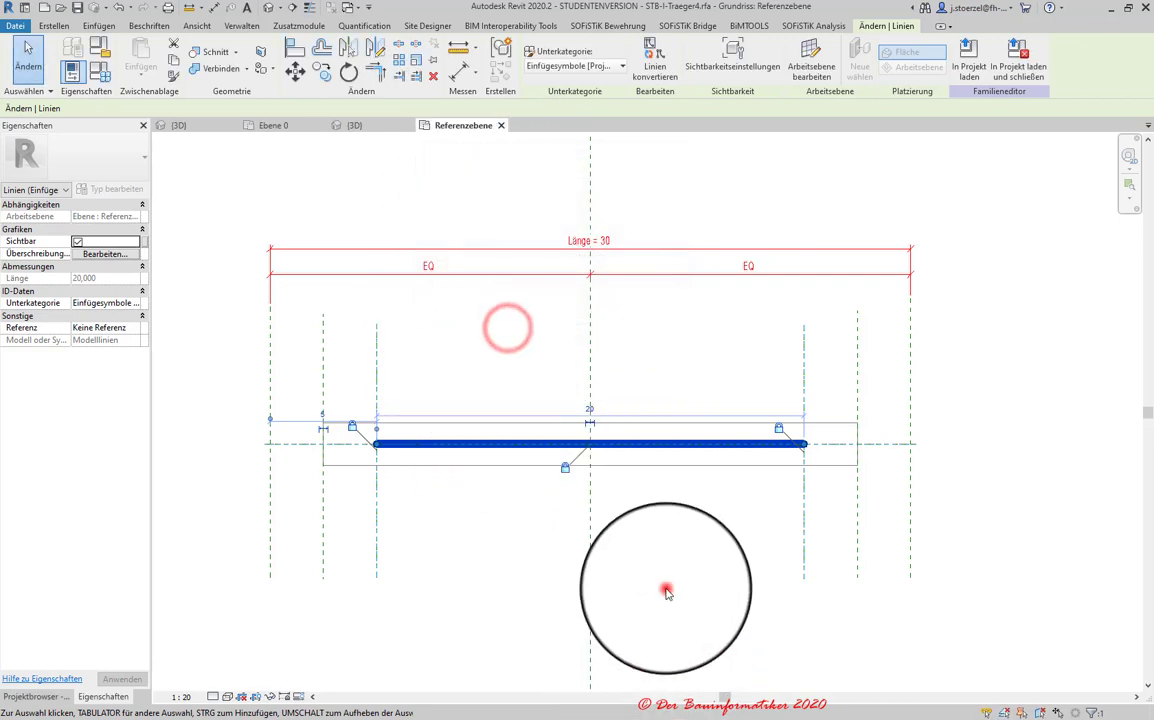
{"action": "left_click", "coordinate": [667, 592]}
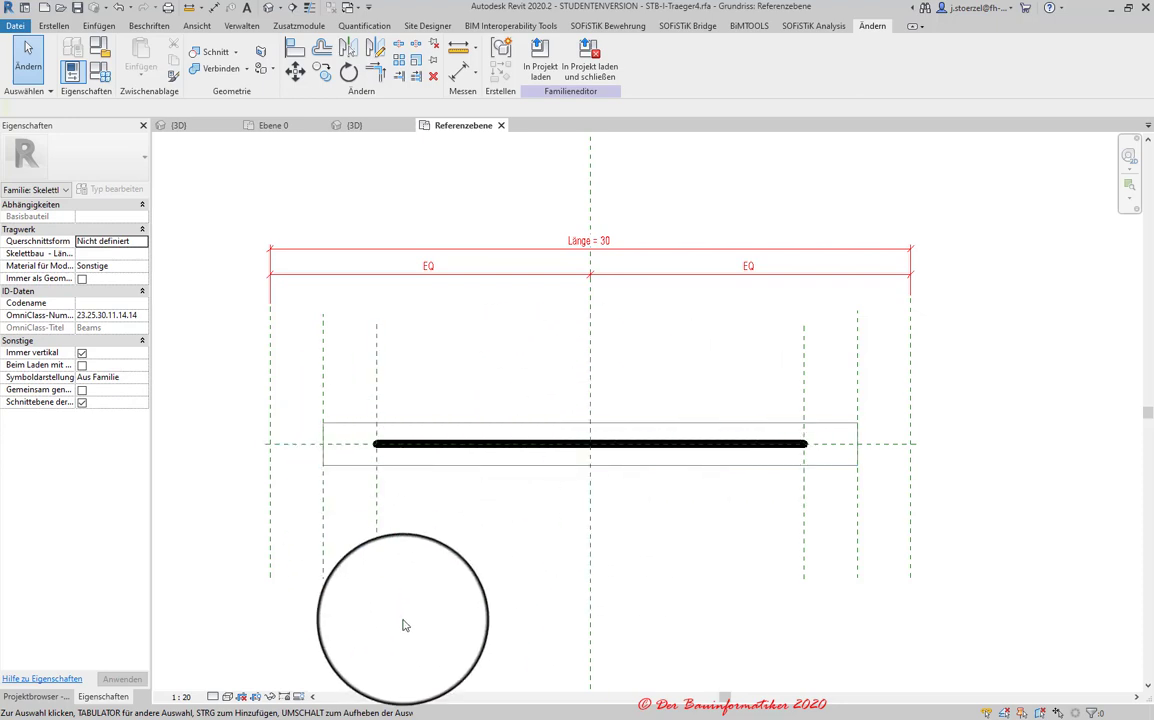
{"action": "scroll", "coordinate": [440, 594], "scroll_direction": "down", "scroll_amount": 2}
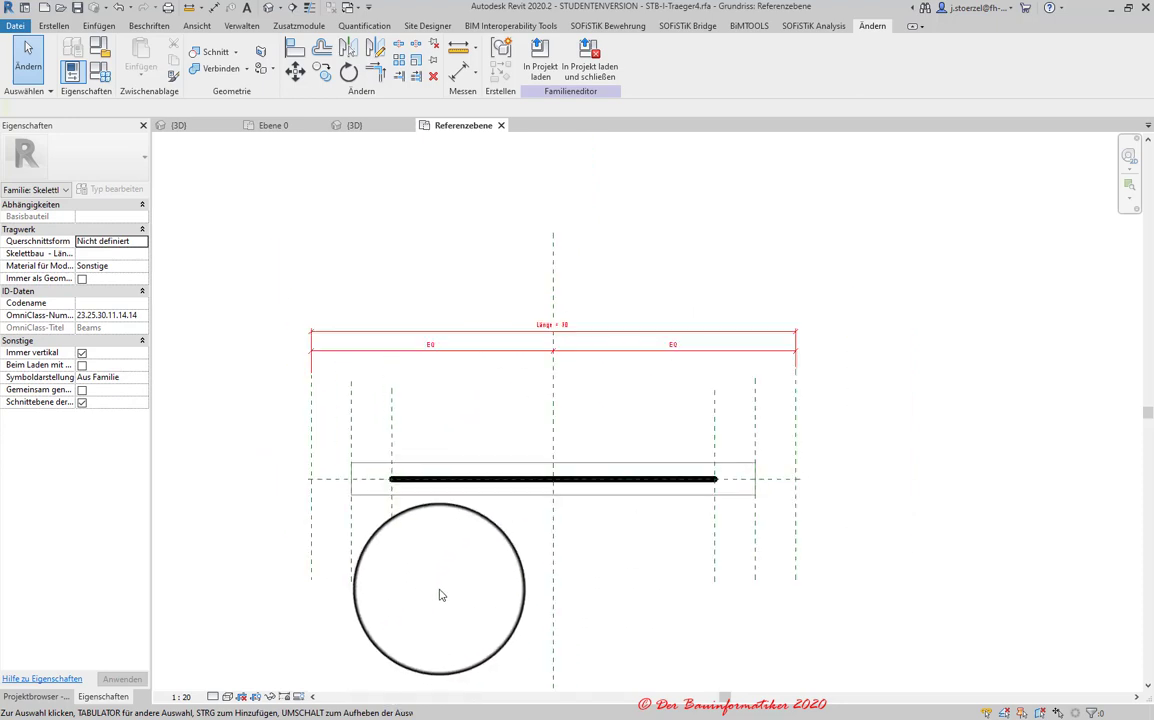
{"action": "scroll", "coordinate": [440, 594], "scroll_direction": "up", "scroll_amount": 2}
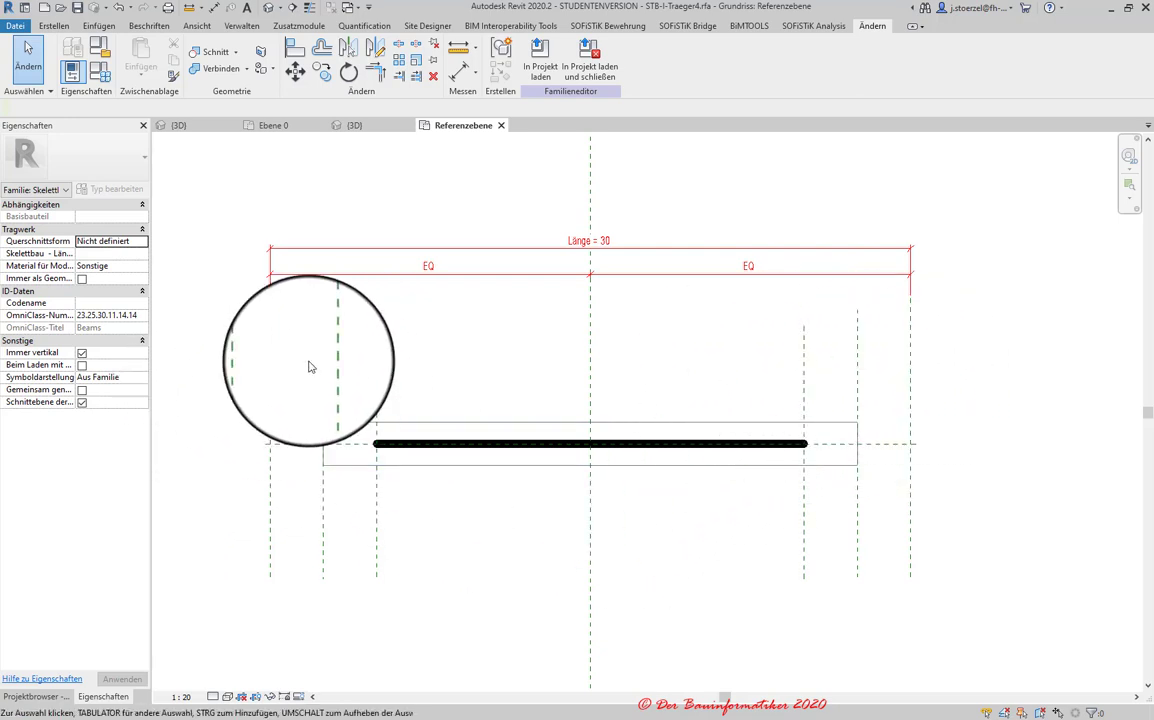
{"action": "left_click", "coordinate": [281, 131]}
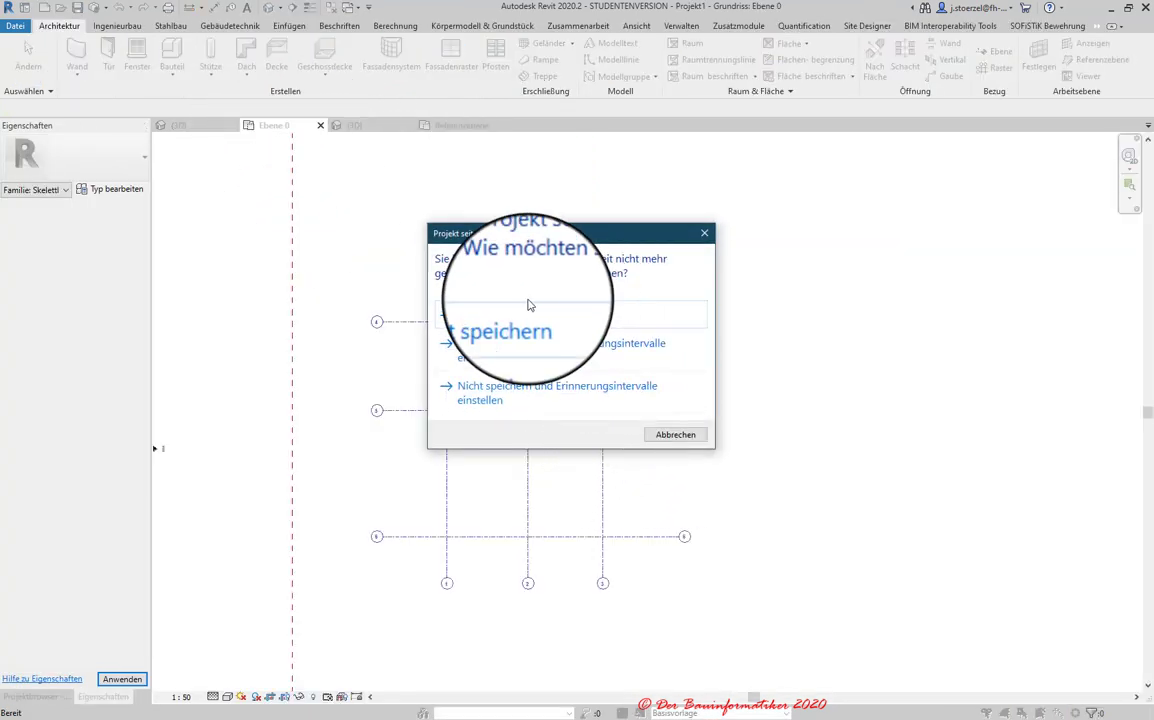
{"action": "left_click", "coordinate": [676, 439]}
{"action": "middle_click_drag", "start_coordinate": [489, 417], "coordinate": [546, 428]}
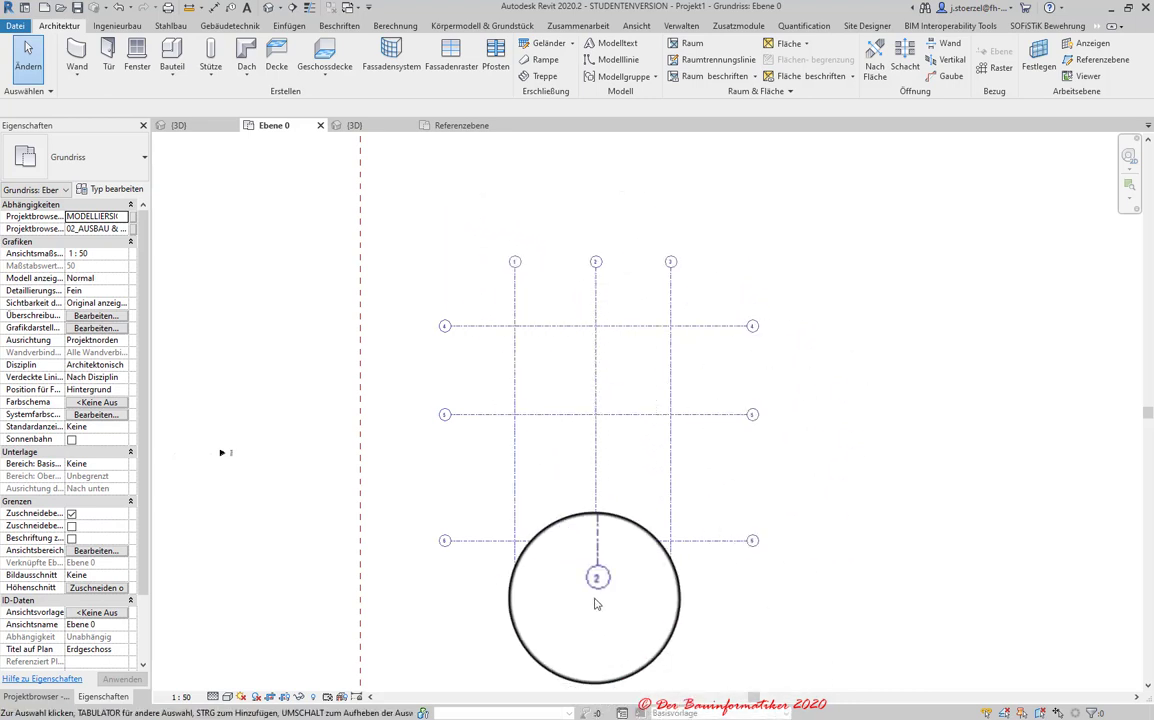
{"action": "scroll", "coordinate": [560, 466], "scroll_direction": "up", "scroll_amount": 1}
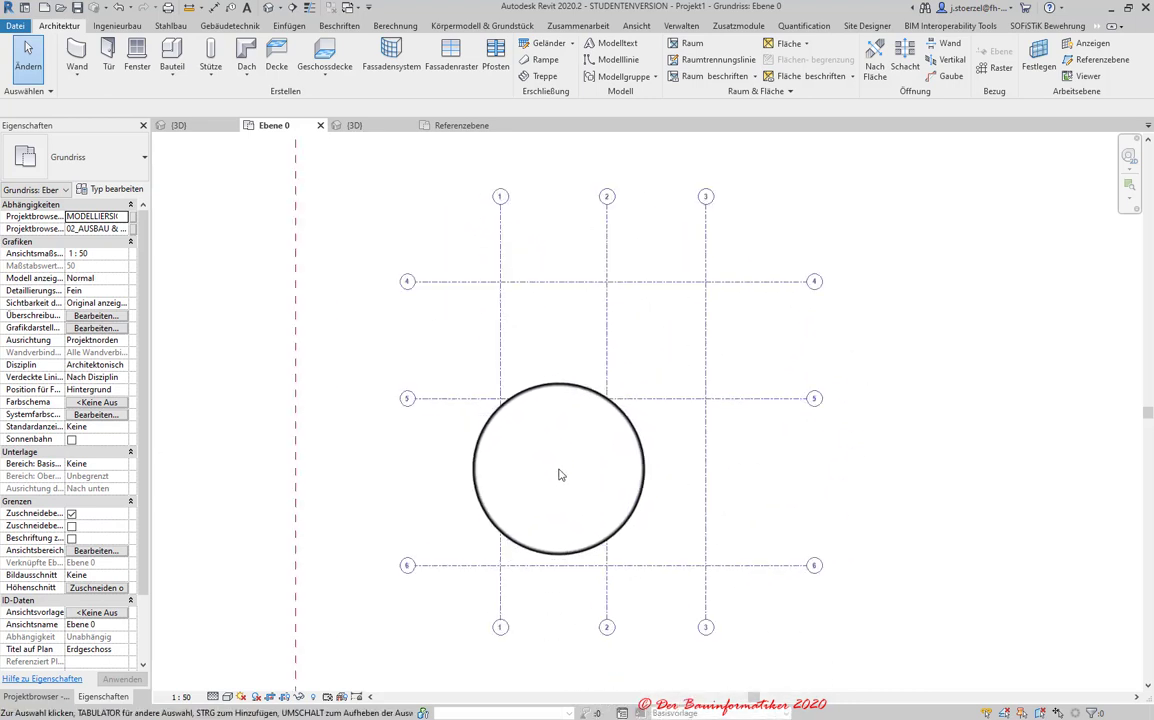
{"action": "scroll", "coordinate": [554, 477], "scroll_direction": "up", "scroll_amount": 1}
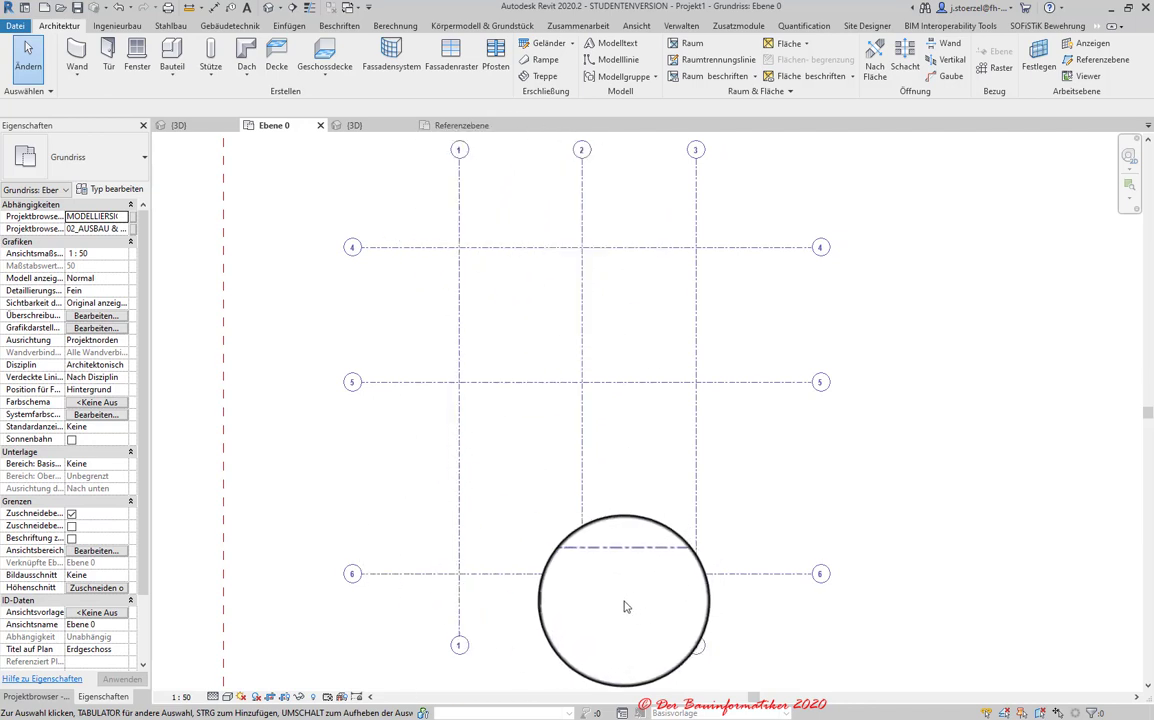
- Start a structural column of type STB 400 x 400 with its top at Ebene 1
{"action": "left_click", "coordinate": [105, 27]}
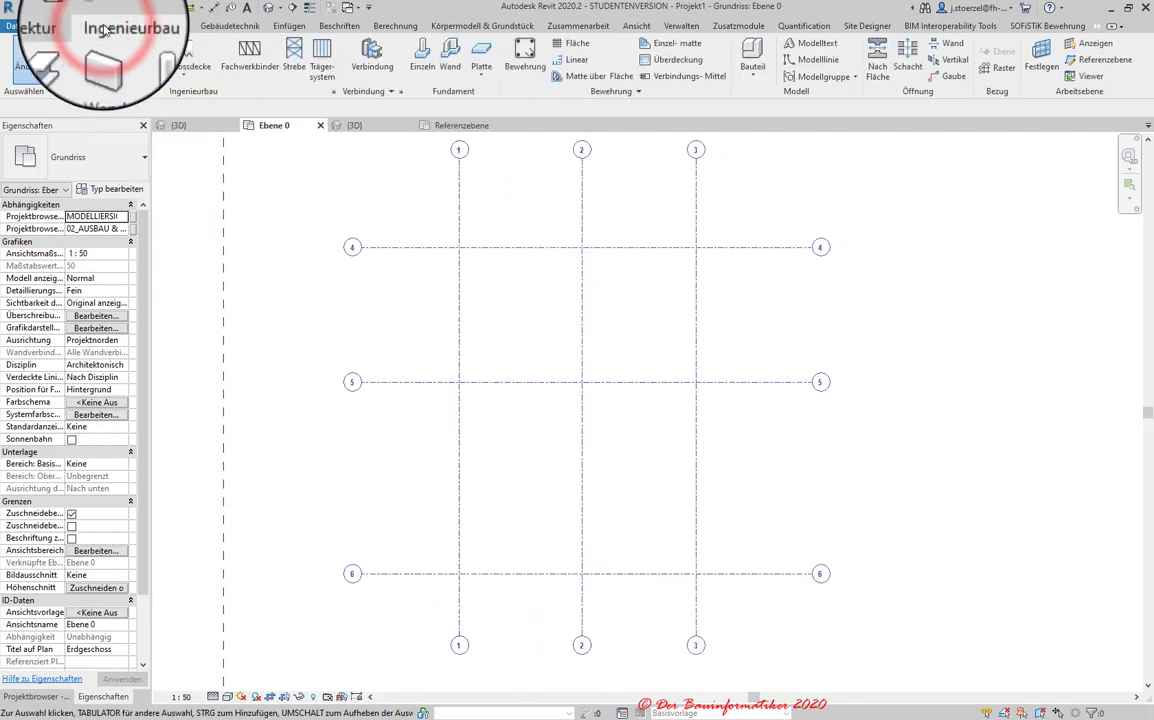
{"action": "left_click", "coordinate": [125, 55]}
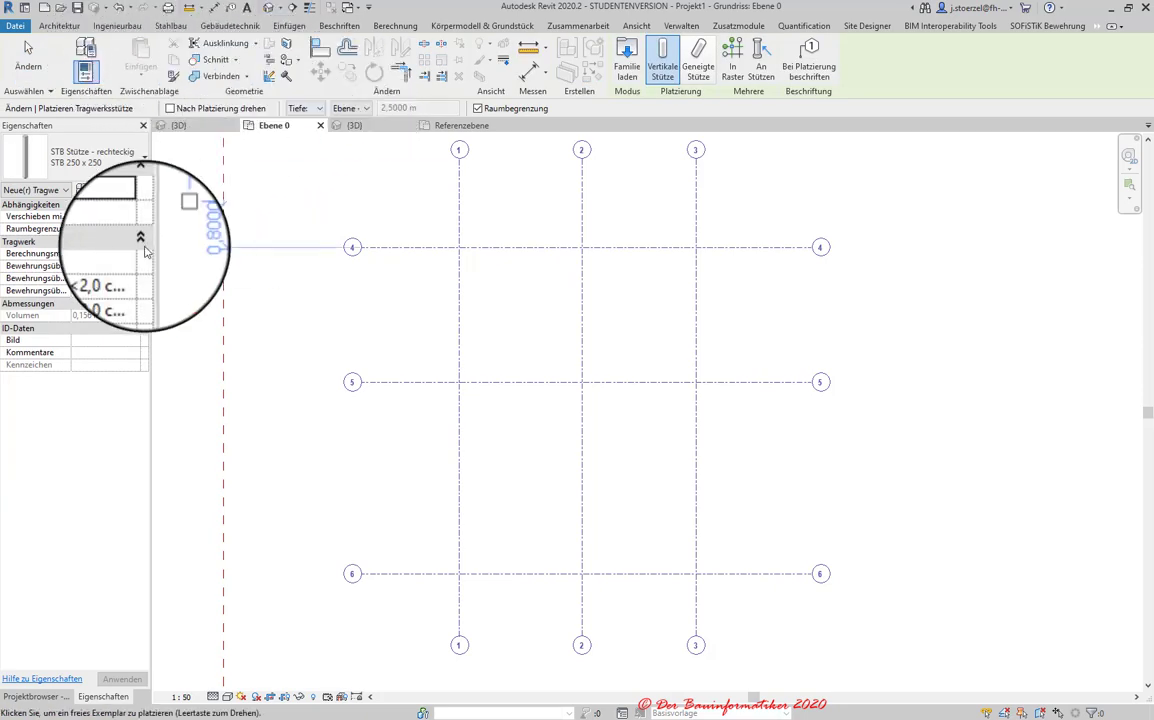
{"action": "left_click", "coordinate": [99, 163]}
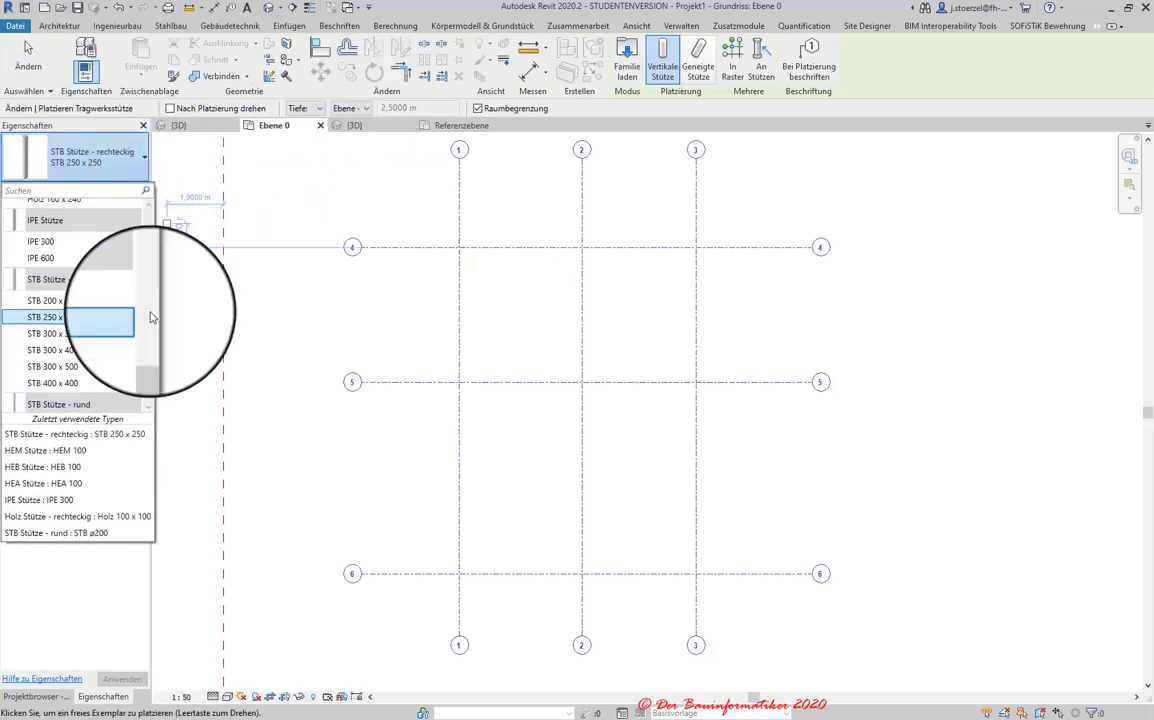
{"action": "left_click", "coordinate": [73, 387]}
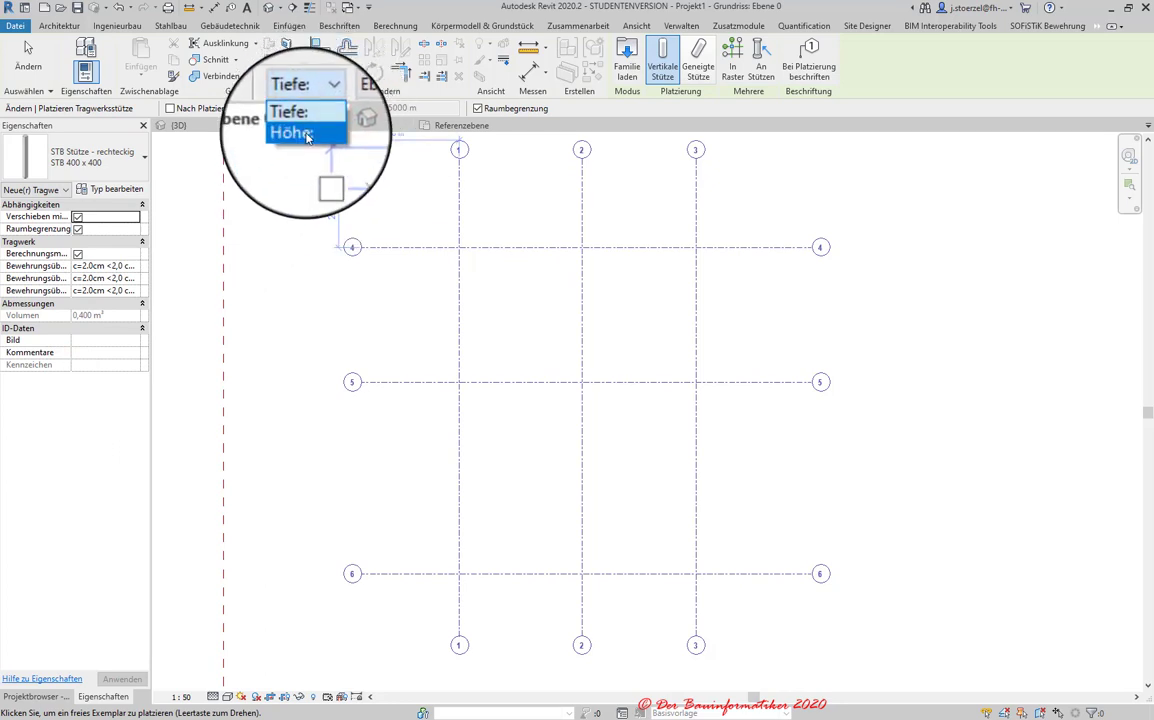
{"action": "left_click", "coordinate": [305, 130]}
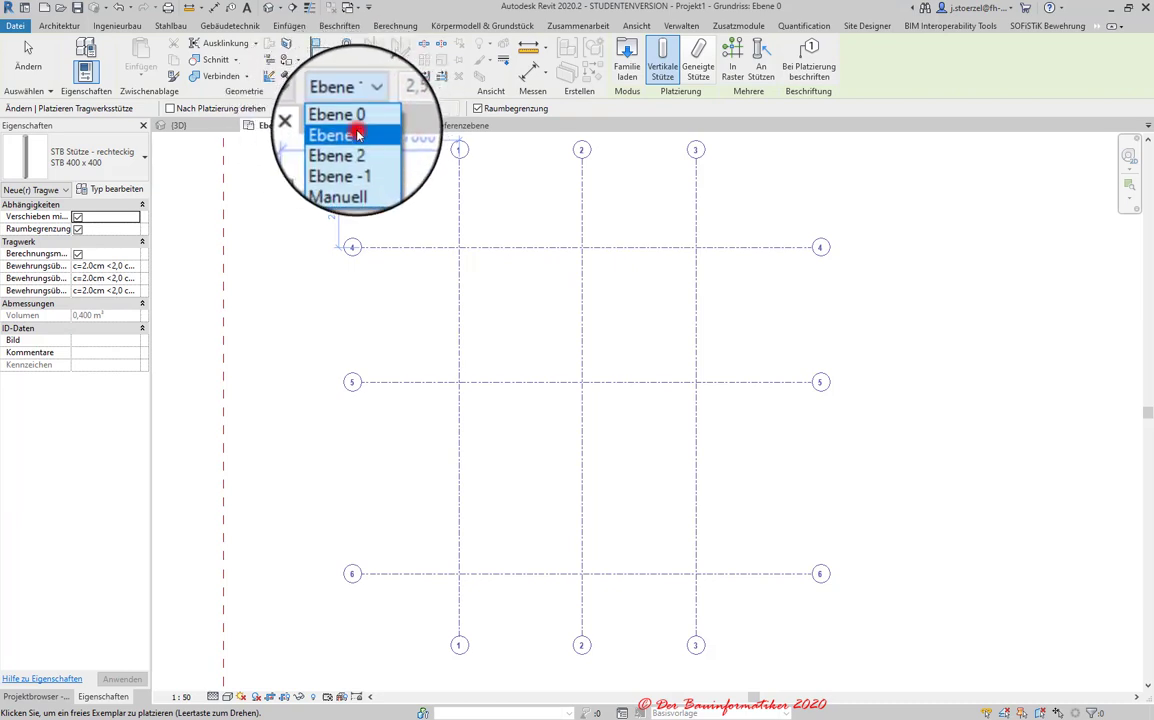
{"action": "left_click", "coordinate": [355, 131]}
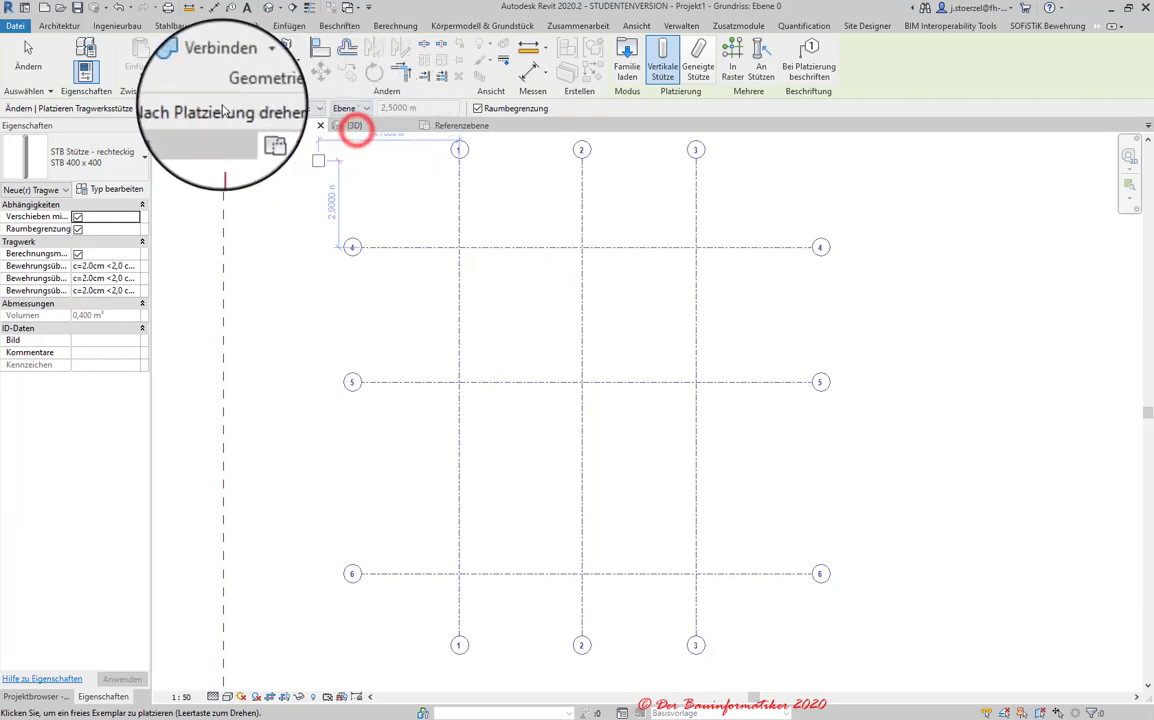
- Place the columns at every grid intersection with In Raster and finish
{"action": "left_click", "coordinate": [735, 55]}
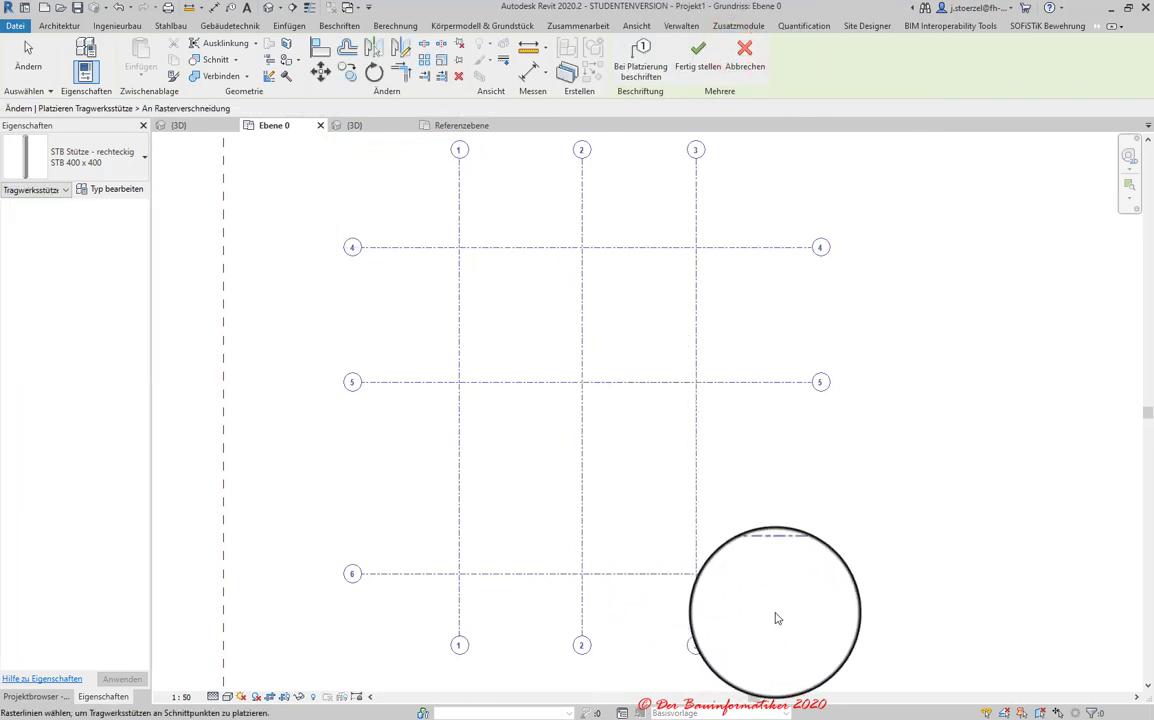
{"action": "left_click_drag", "start_coordinate": [760, 608], "coordinate": [645, 563]}
{"action": "mouse_move", "coordinate": [495, 378]}
{"action": "left_mouse_down"}
{"action": "mouse_move", "coordinate": [440, 222]}
{"action": "mouse_move", "coordinate": [442, 235]}
{"action": "left_mouse_up"}
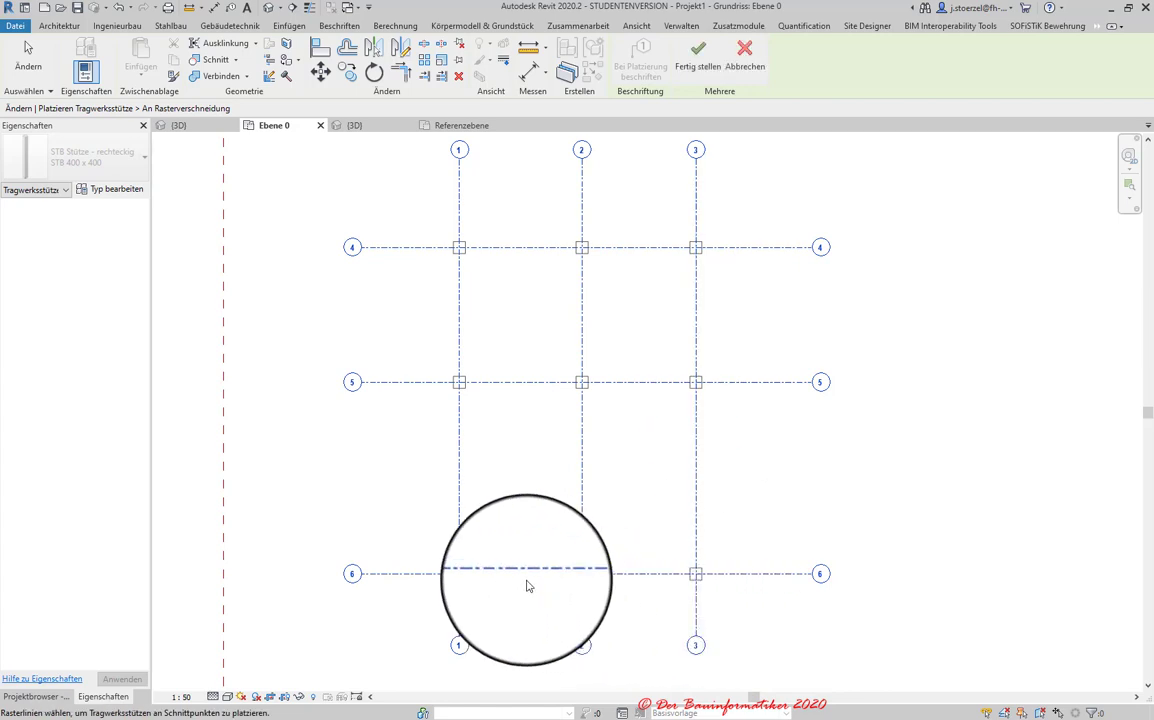
{"action": "left_click", "coordinate": [697, 55]}
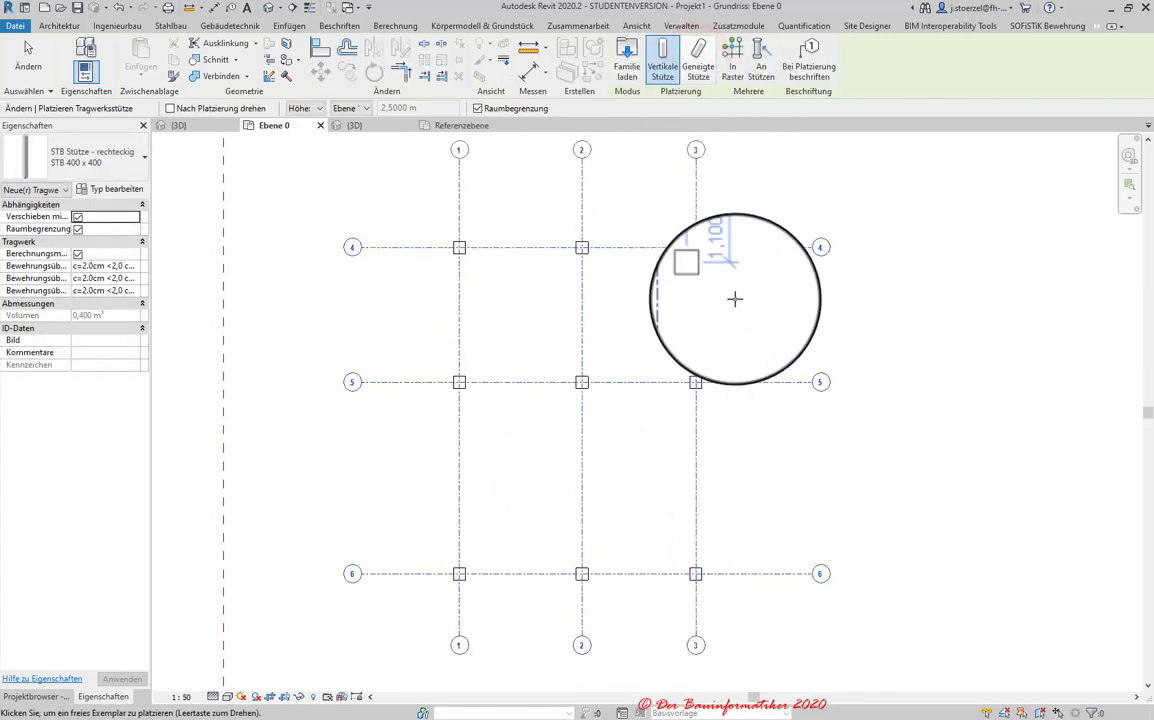
{"action": "key", "text": "Escape"}
{"action": "key", "text": "Escape"}
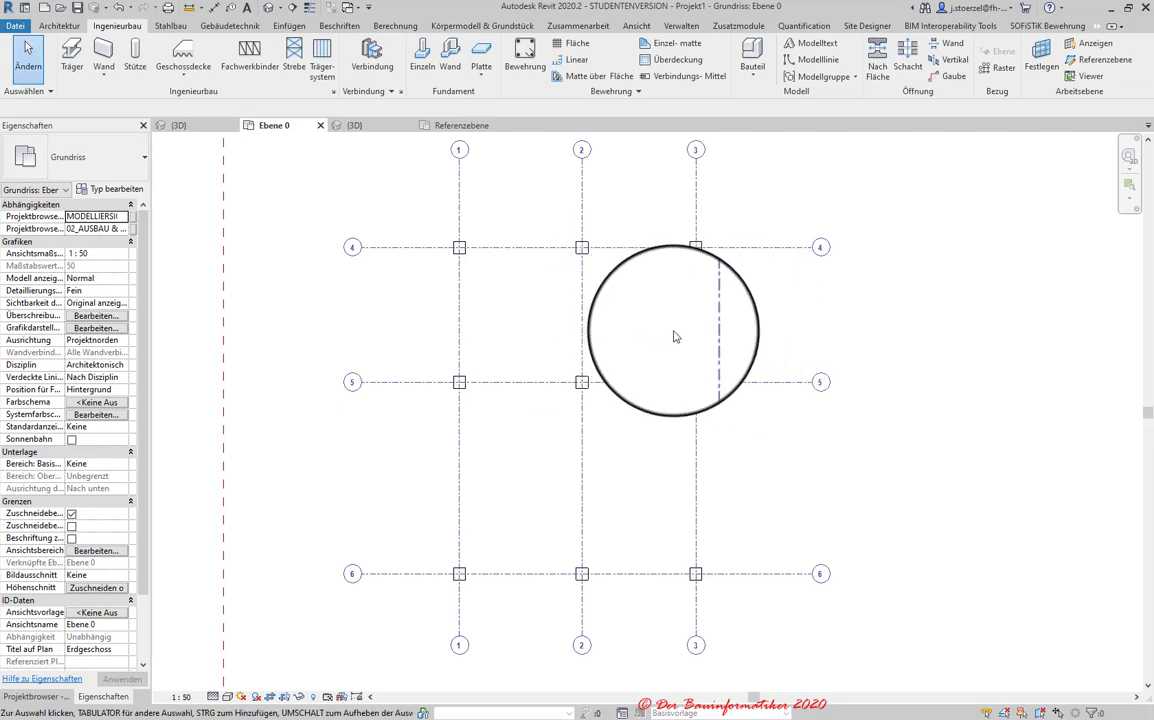
- Drag grid line 3 further right and grid line 4 down to 3.7 m from grid 5
{"action": "middle_click_drag", "start_coordinate": [680, 335], "coordinate": [777, 298]}
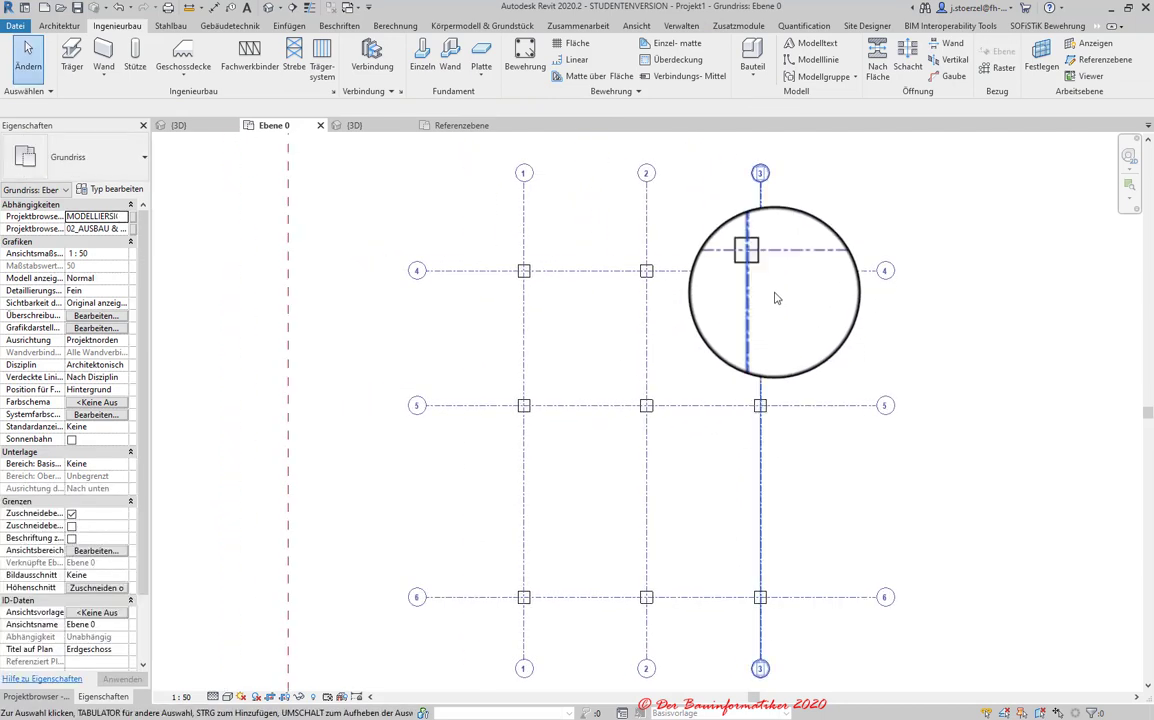
{"action": "left_click", "coordinate": [764, 230]}
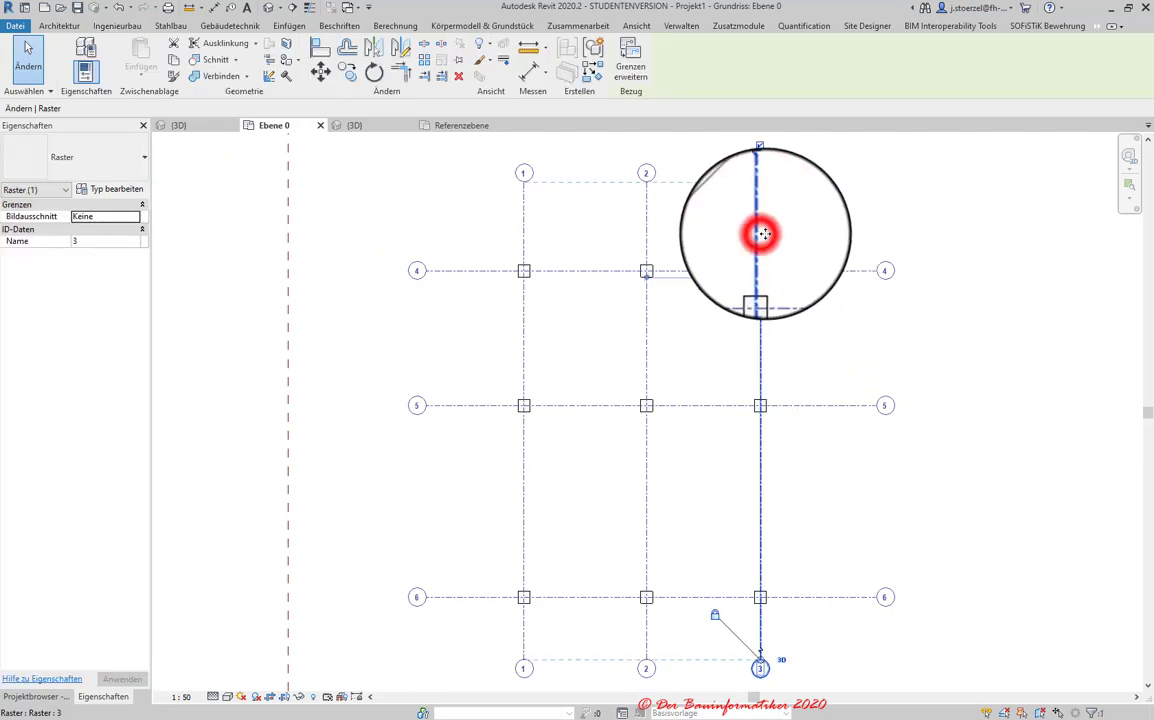
{"action": "left_click_drag", "start_coordinate": [763, 234], "coordinate": [793, 352]}
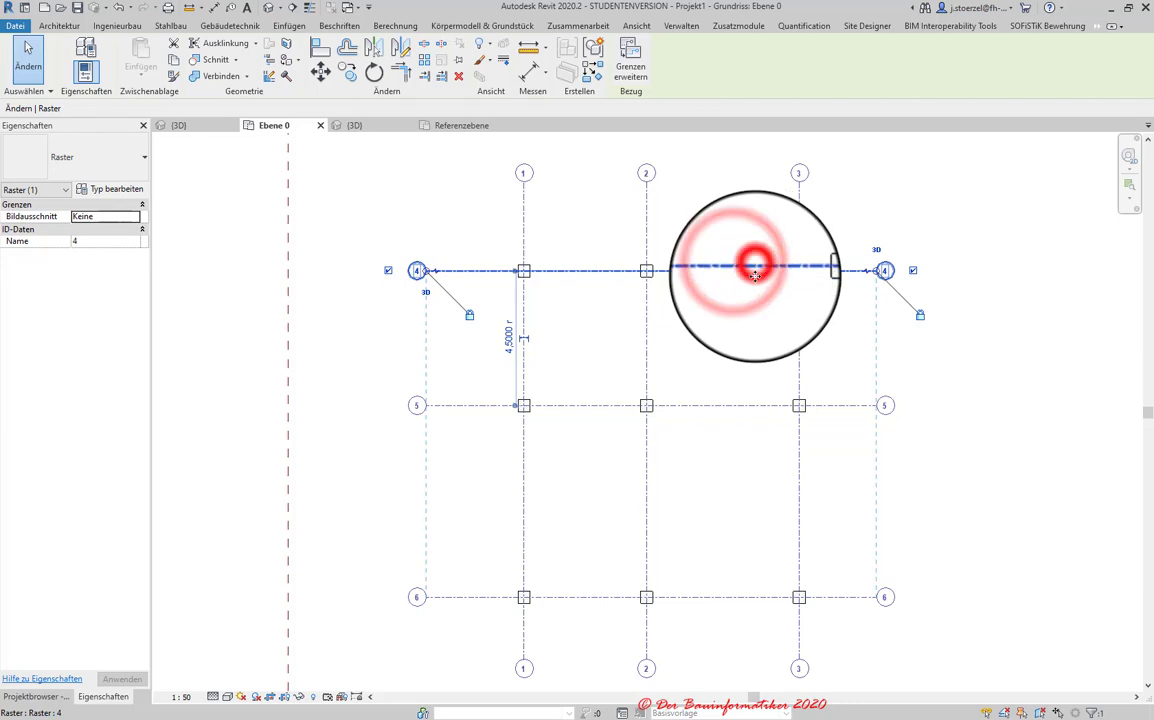
{"action": "left_click_drag", "start_coordinate": [754, 270], "coordinate": [755, 296]}
{"action": "left_click", "coordinate": [859, 225]}
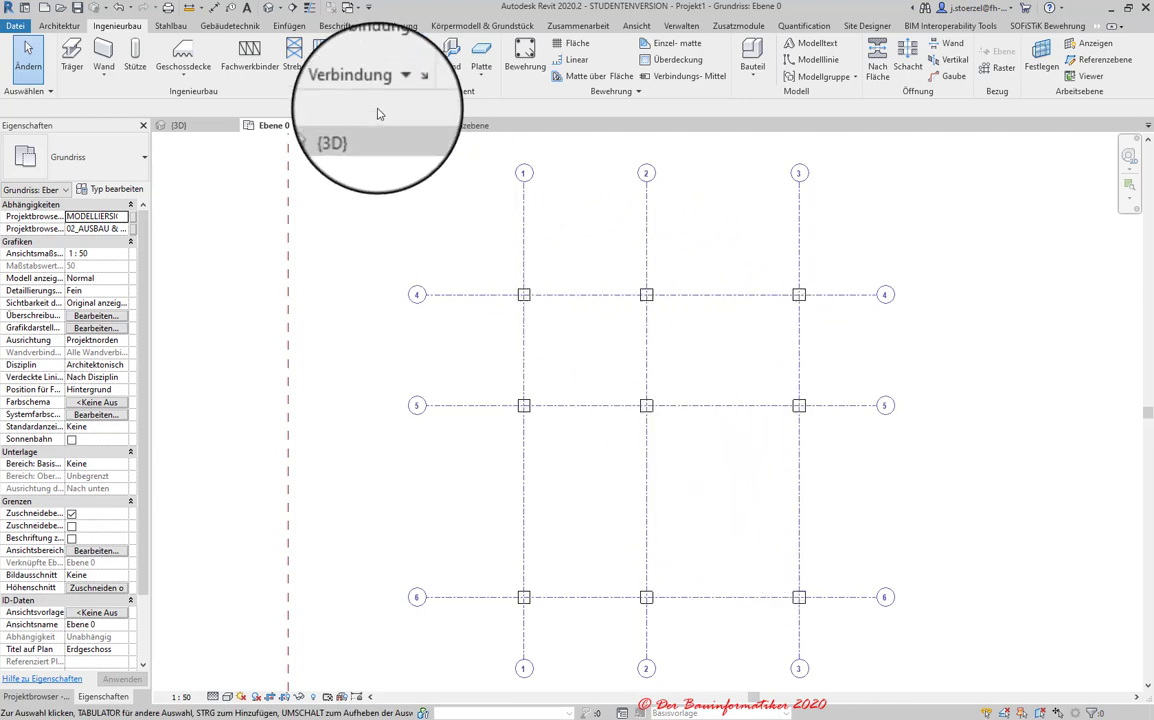
- Switch to the STB-I-Traeger4 family and open its 3D view
{"action": "left_click", "coordinate": [451, 125]}
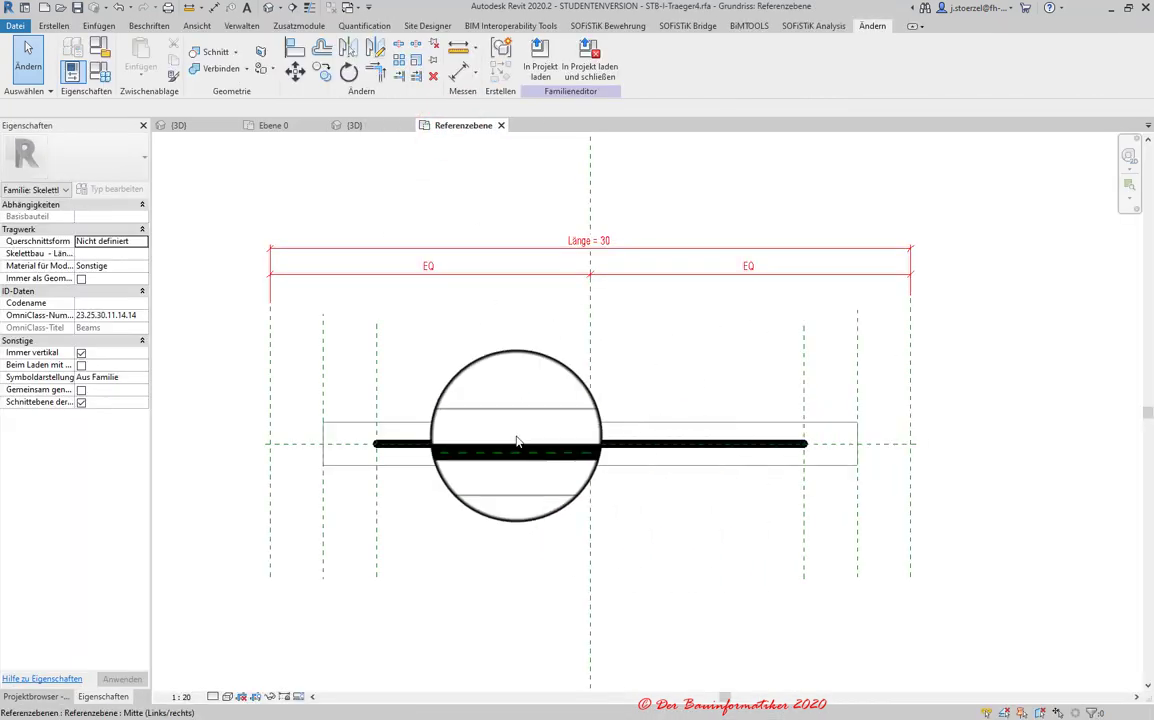
{"action": "left_click", "coordinate": [270, 8]}
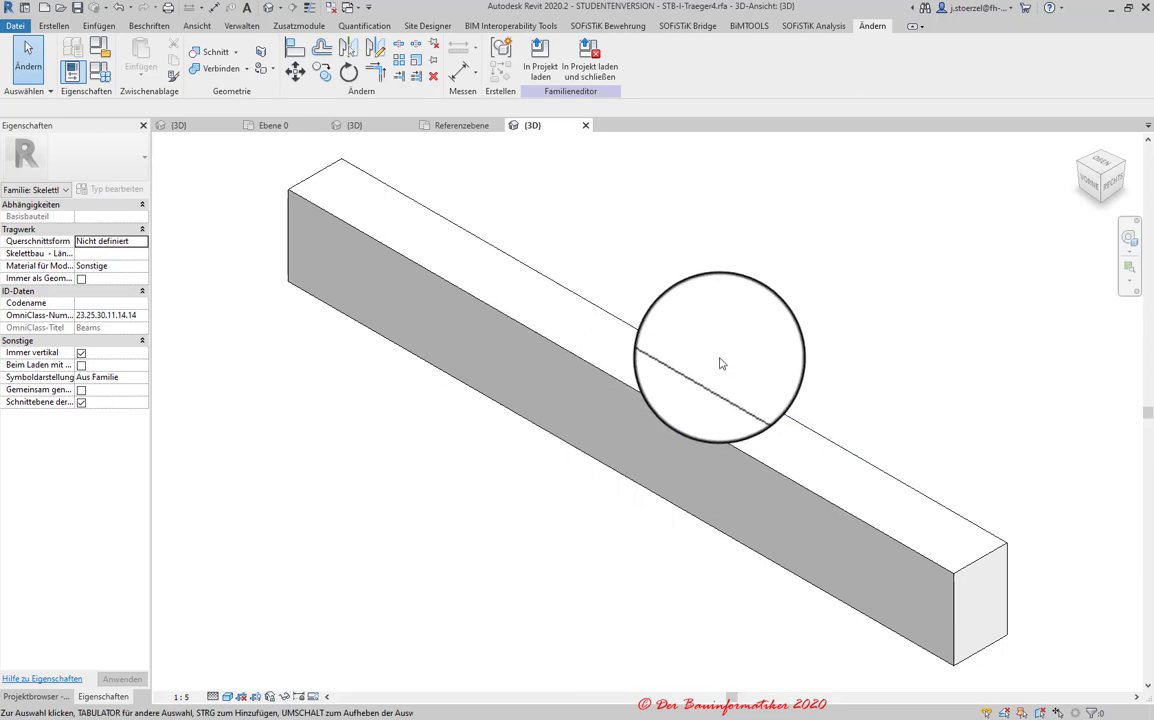
{"action": "scroll", "coordinate": [718, 360], "scroll_direction": "up", "scroll_amount": 2}
{"action": "scroll", "coordinate": [706, 391], "scroll_direction": "down", "scroll_amount": 2}
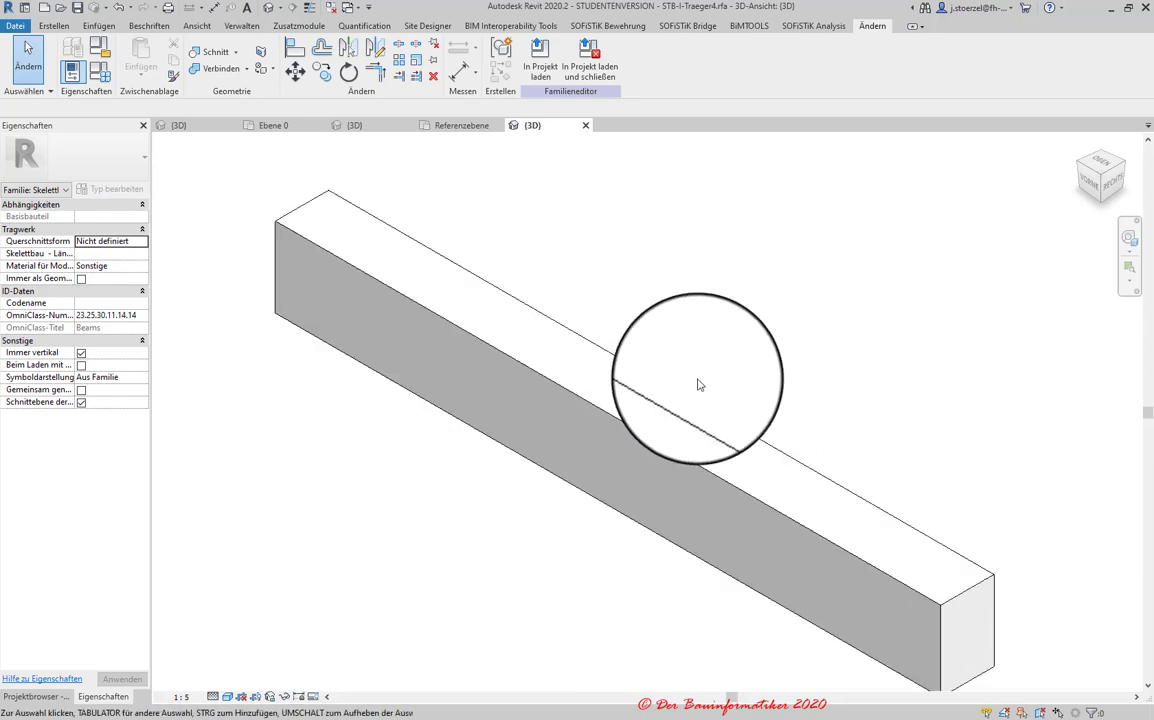
- Load STB-I-Traeger4 into Projekt1 via In Projekt laden
{"action": "left_click", "coordinate": [540, 62]}
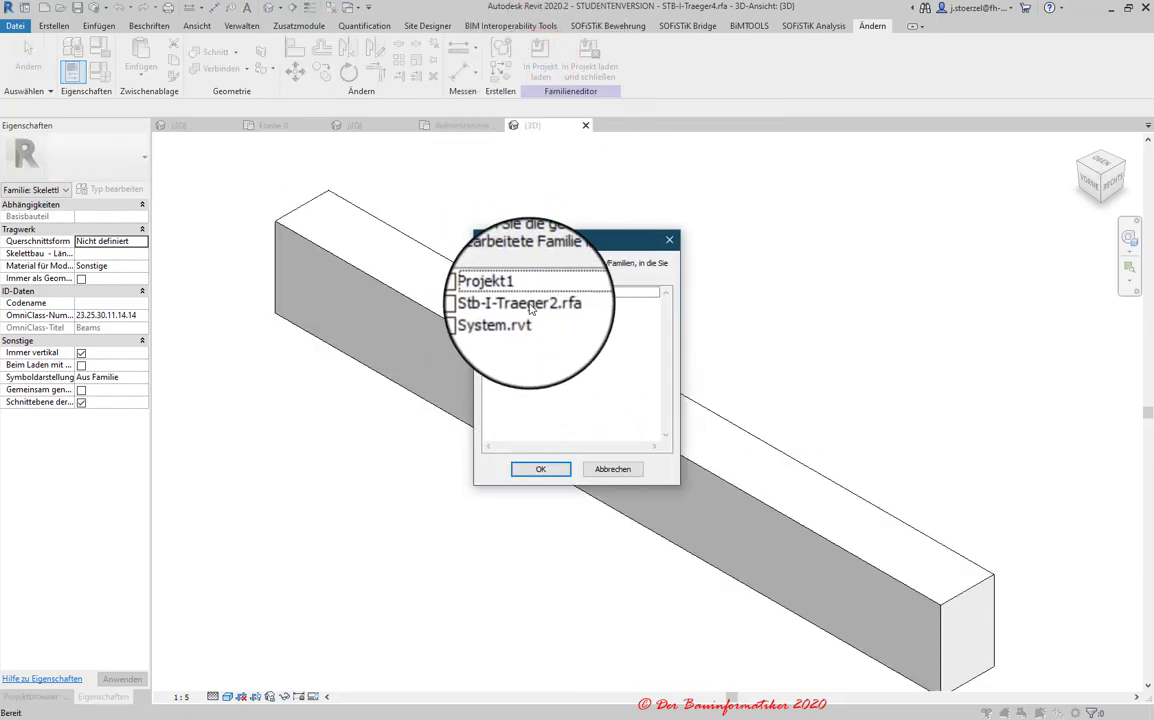
{"action": "left_click", "coordinate": [487, 291]}
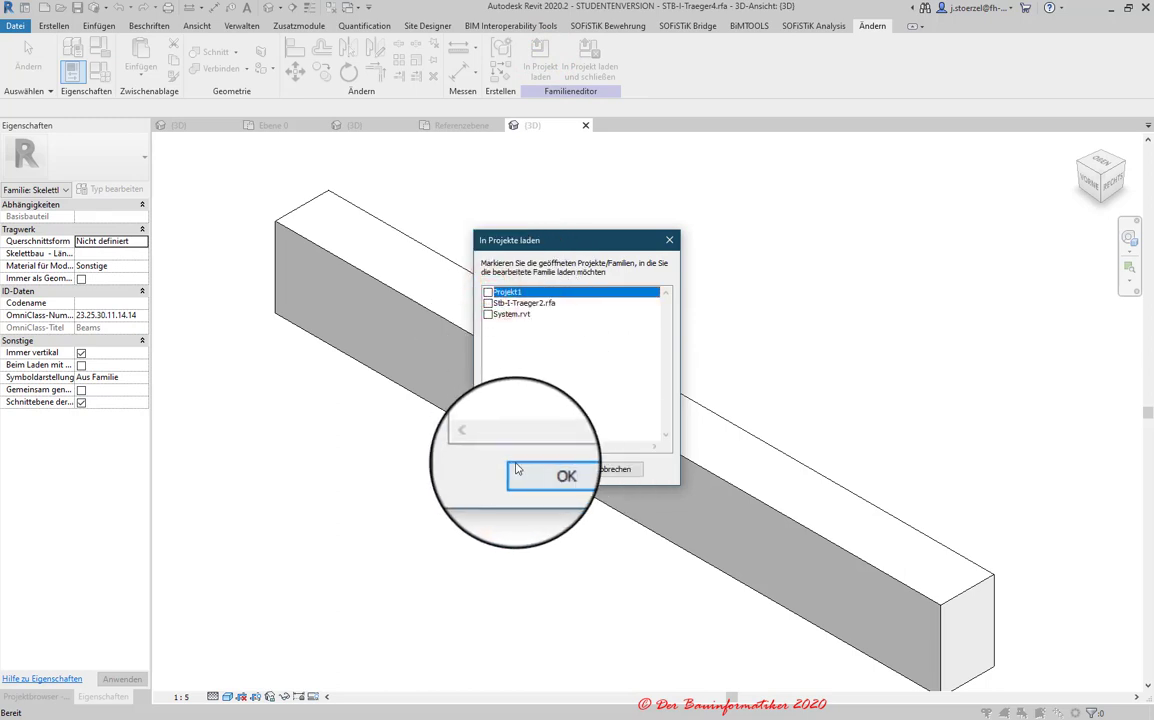
{"action": "left_click", "coordinate": [532, 472]}
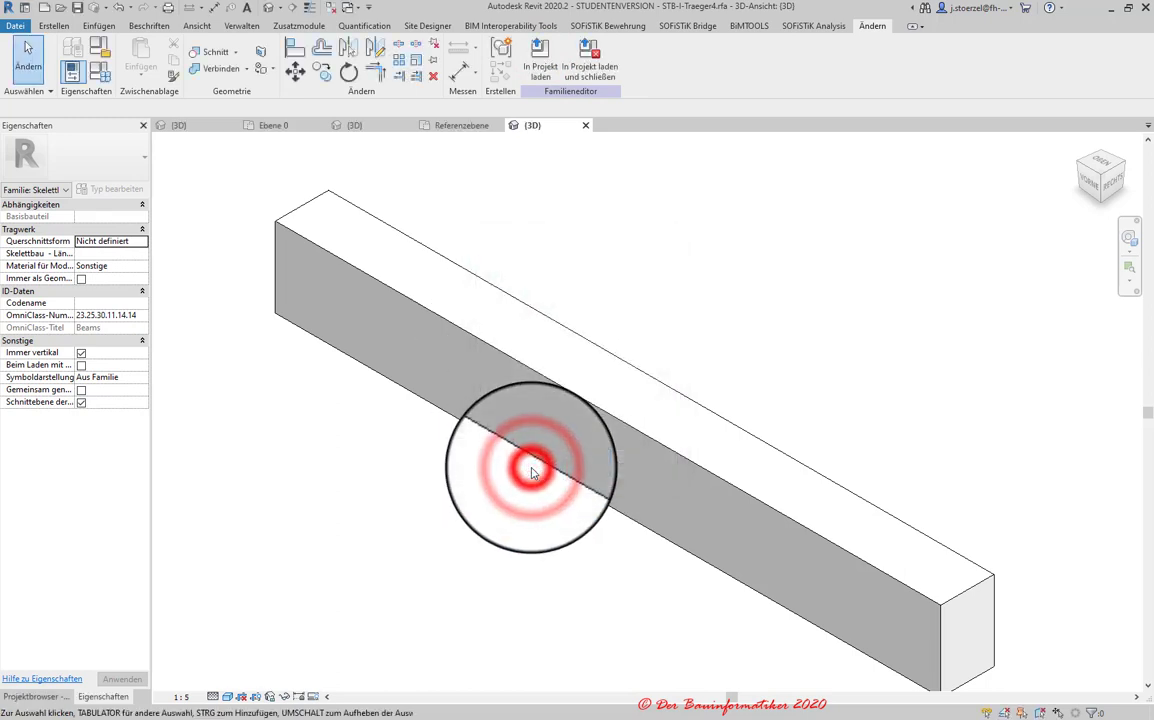
{"action": "left_click", "coordinate": [540, 57]}
{"action": "left_click", "coordinate": [487, 291]}
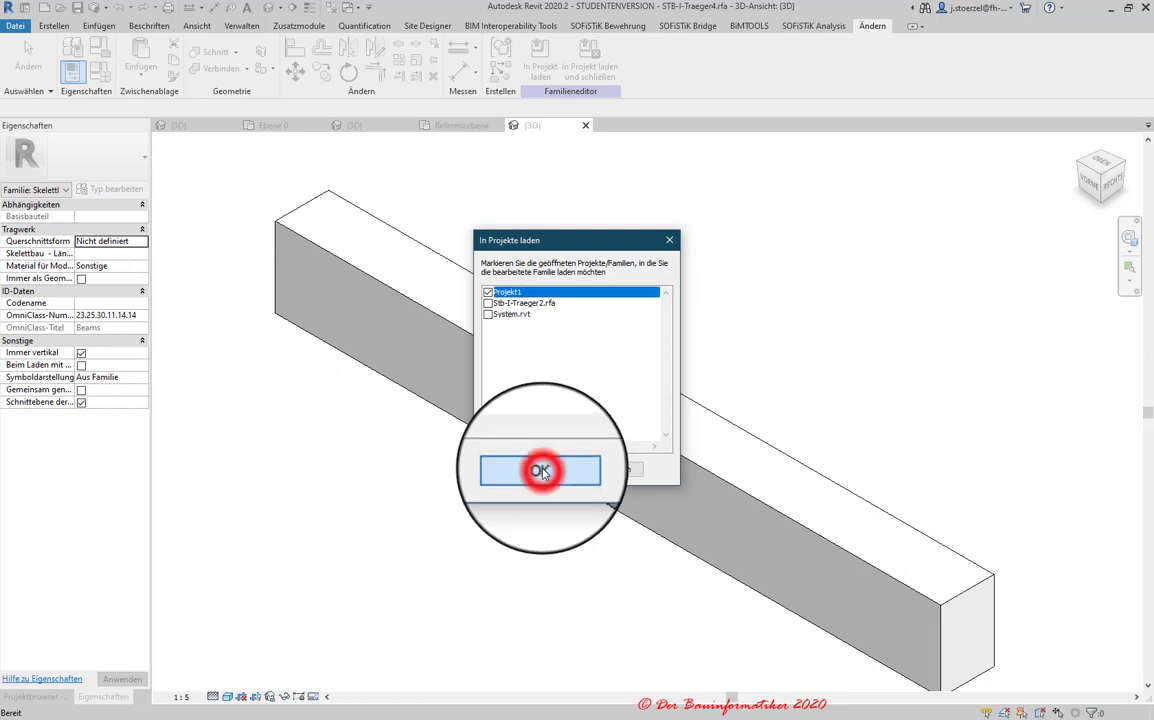
{"action": "left_click", "coordinate": [541, 471]}
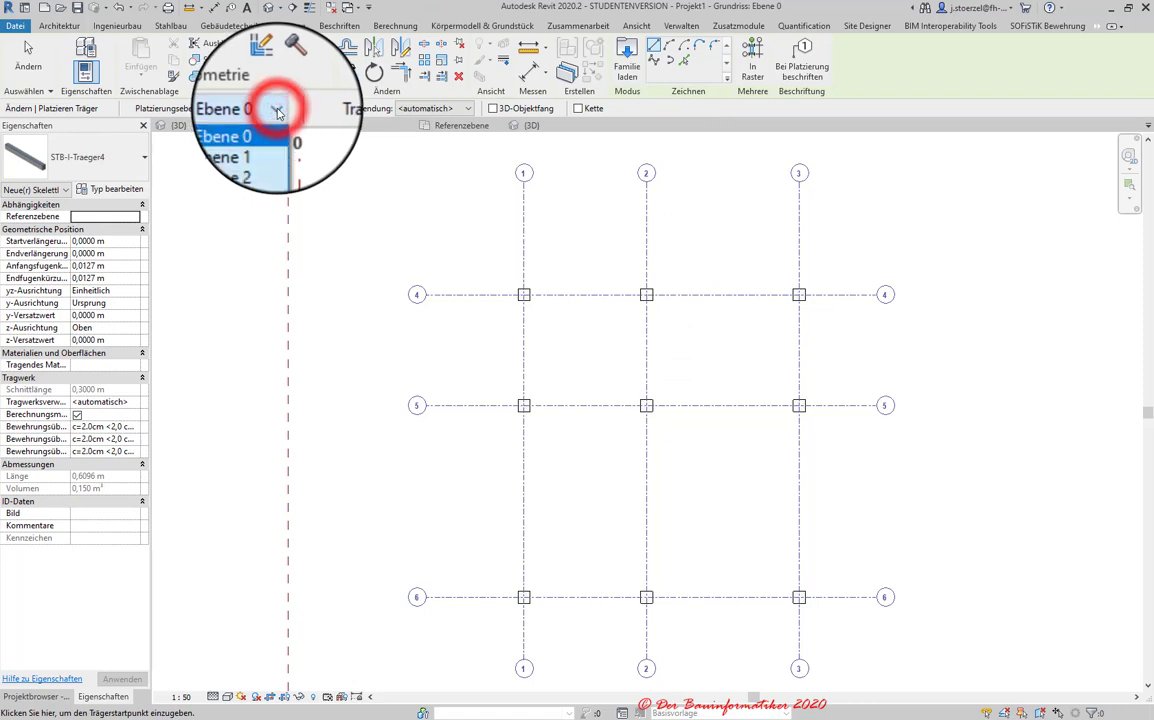
- Place STB-I-Traeger4 beams at level Ebene 1 along all window-selected grid lines
{"action": "left_click", "coordinate": [265, 132]}
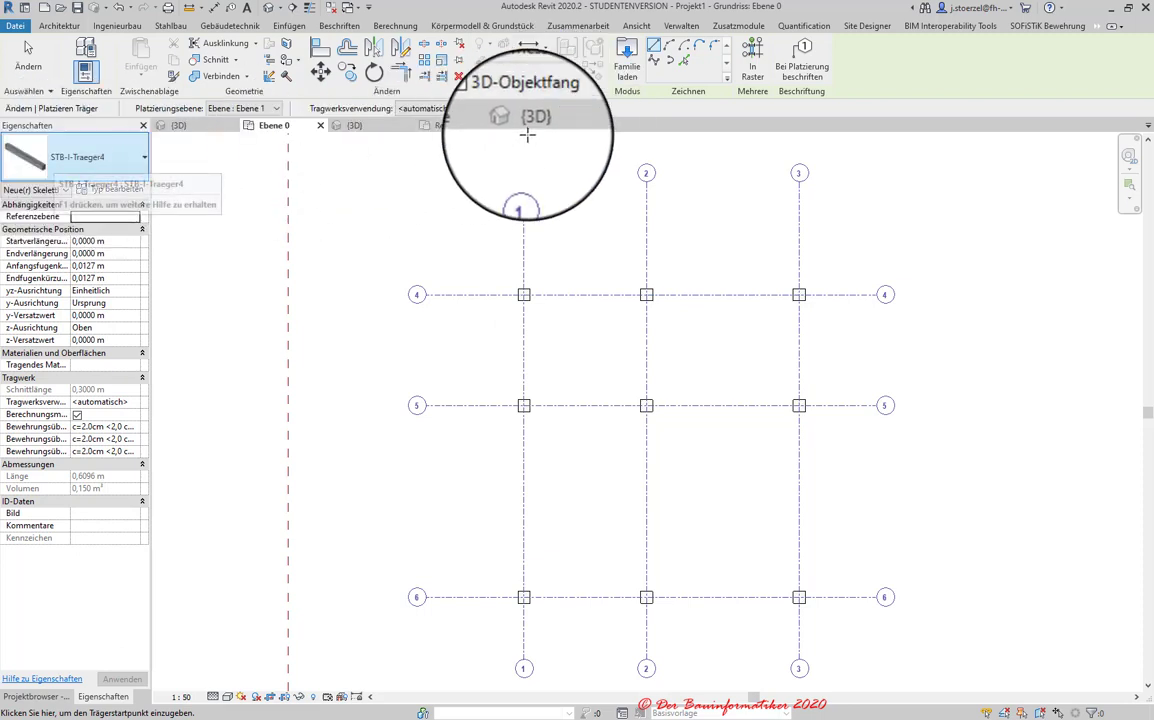
{"action": "left_click", "coordinate": [753, 63]}
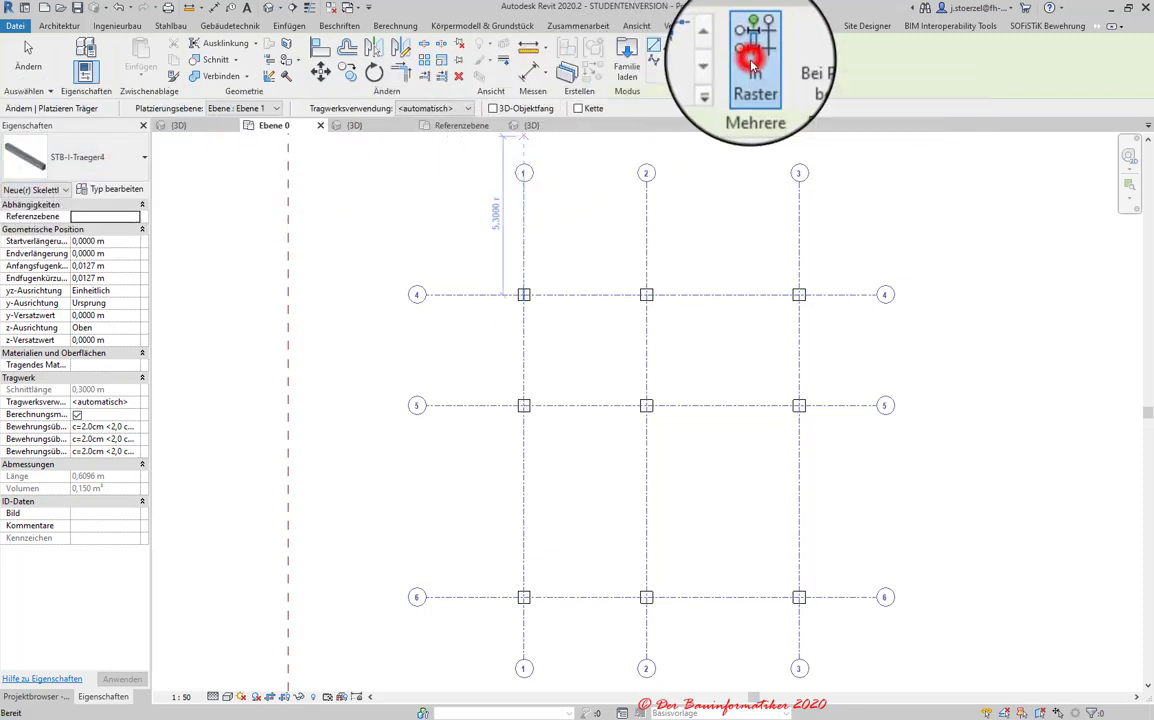
{"action": "left_click_drag", "start_coordinate": [840, 628], "coordinate": [489, 273]}
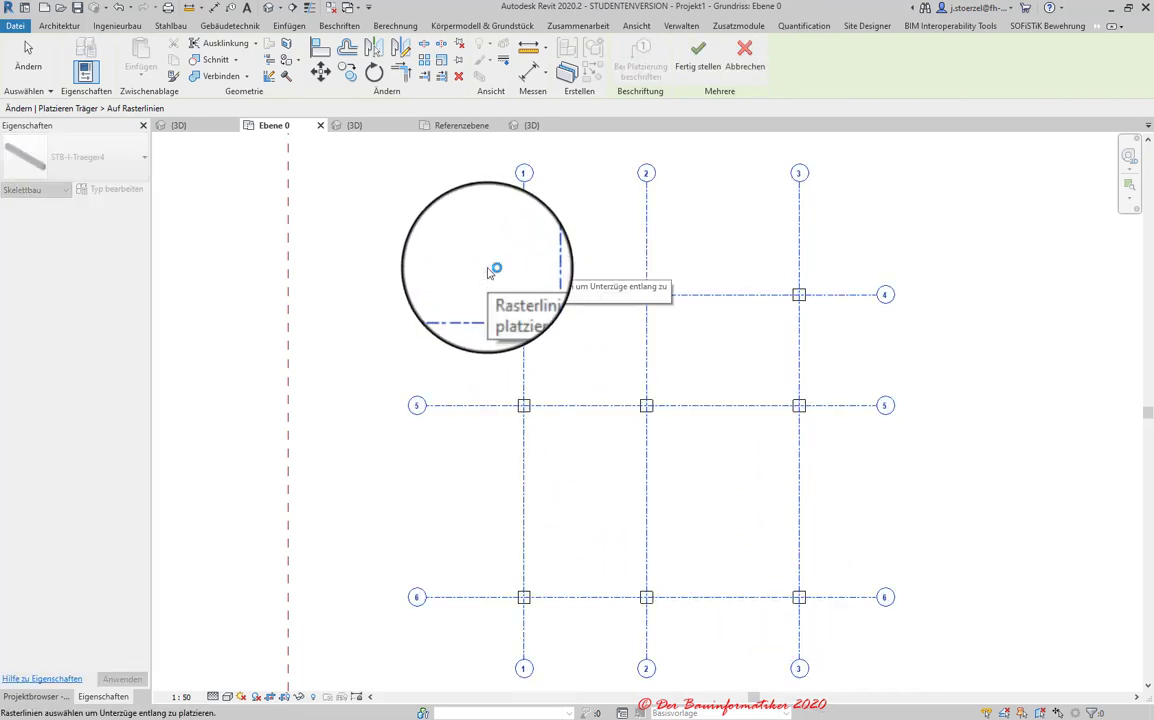
{"action": "left_click", "coordinate": [698, 55]}
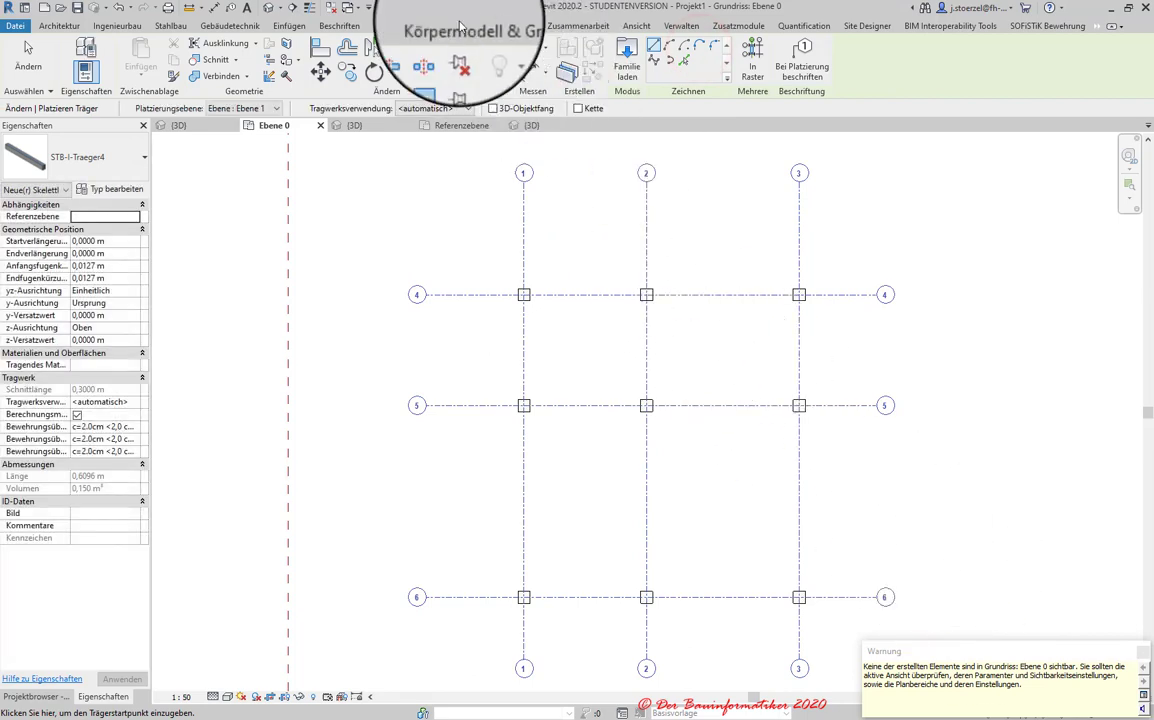
- Open the Ebene 1 floor plan from the Project Browser, then the default 3D view
{"action": "left_click", "coordinate": [33, 696]}
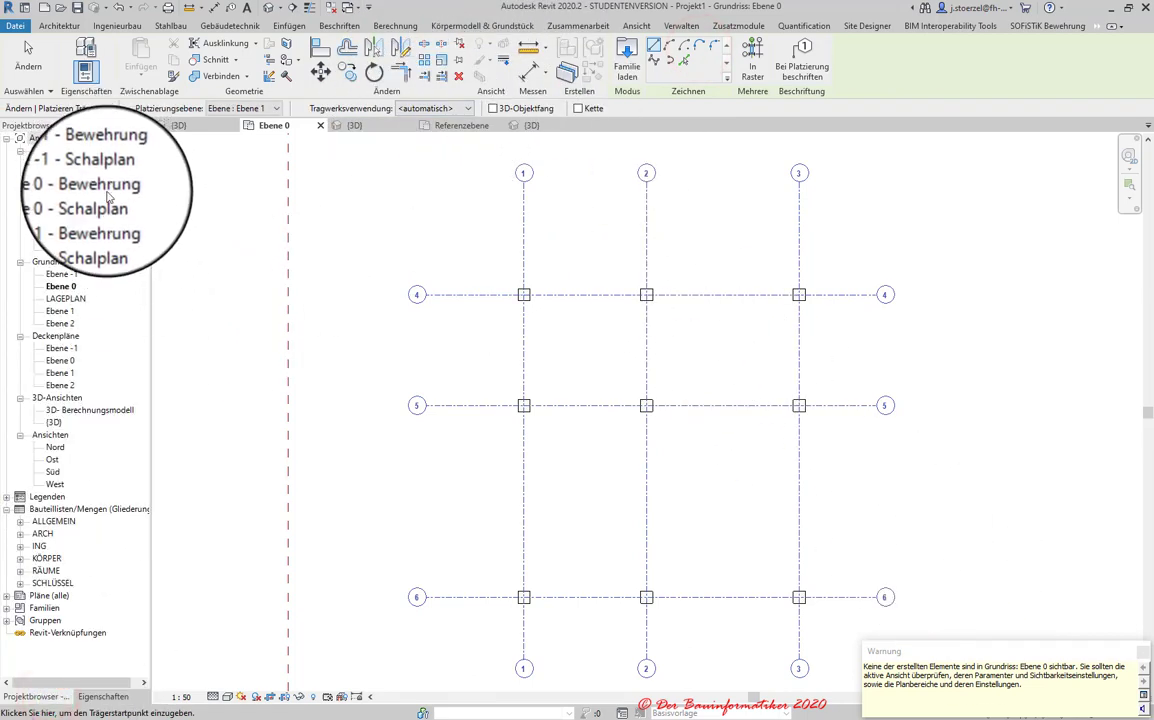
{"action": "double_click", "coordinate": [62, 311]}
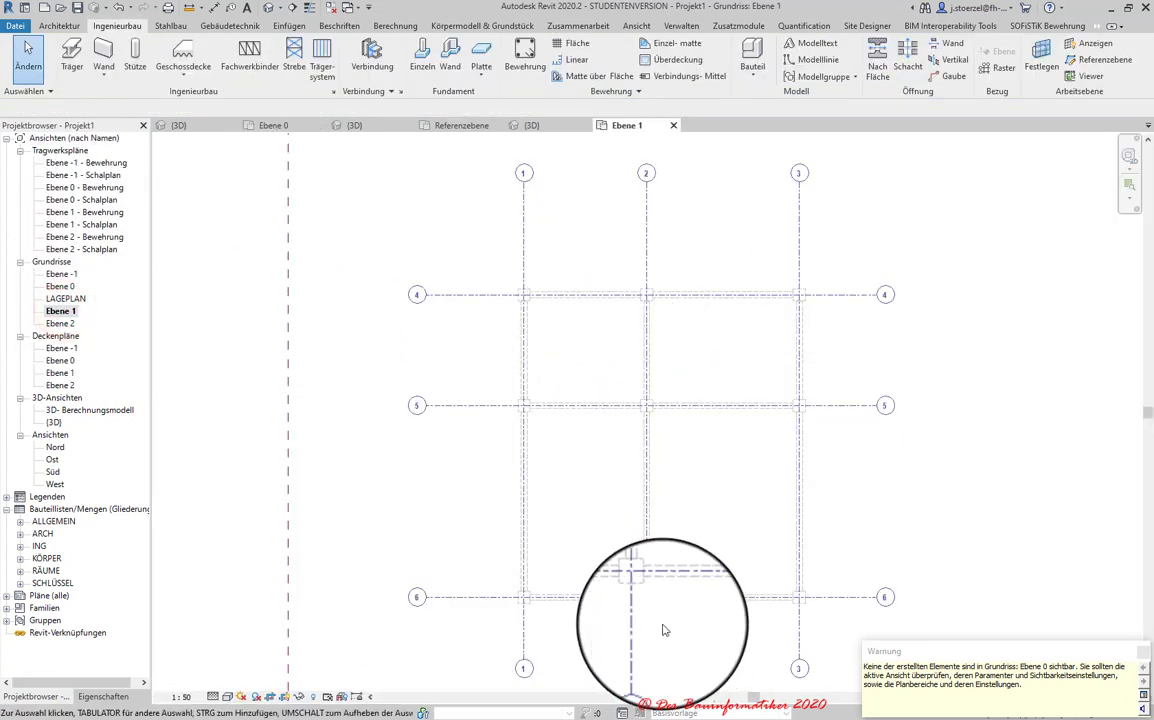
{"action": "left_click", "coordinate": [268, 9]}
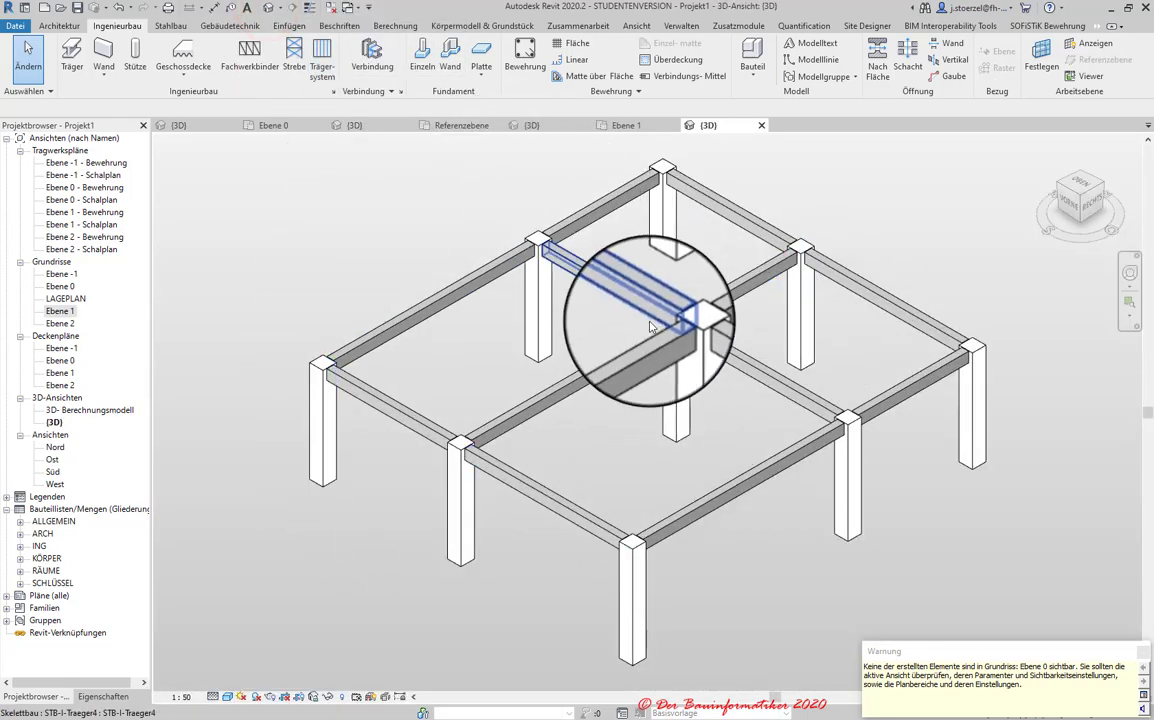
- Snap the selected beam's end onto the column corner, then go to the family's Referenzebene plan
{"action": "scroll", "coordinate": [455, 475], "scroll_direction": "up", "scroll_amount": 5}
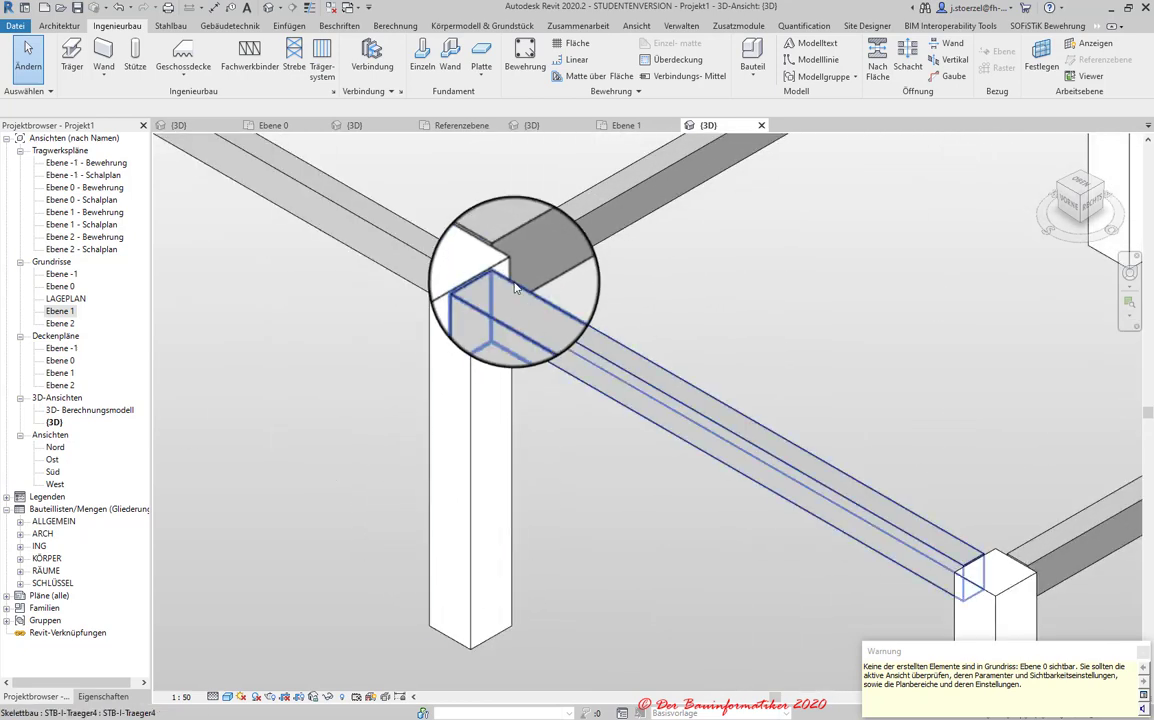
{"action": "left_click", "coordinate": [501, 299]}
{"action": "scroll", "coordinate": [495, 415], "scroll_direction": "up", "scroll_amount": 2}
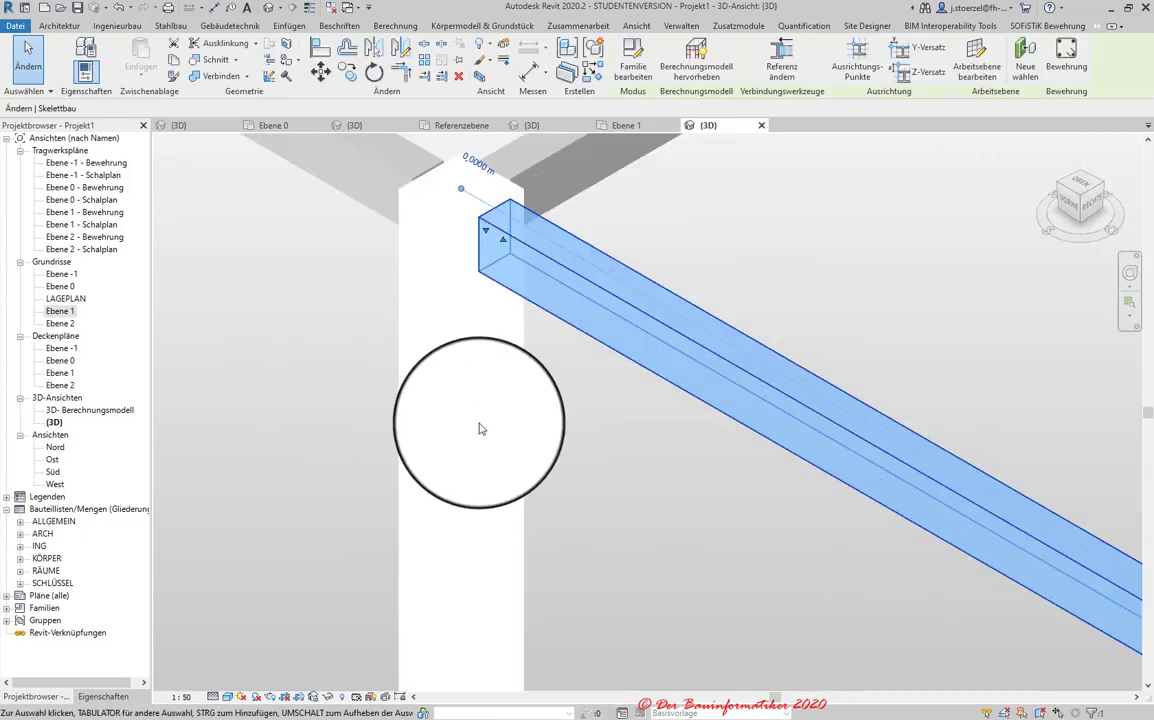
{"action": "left_click_drag", "start_coordinate": [457, 148], "coordinate": [463, 192]}
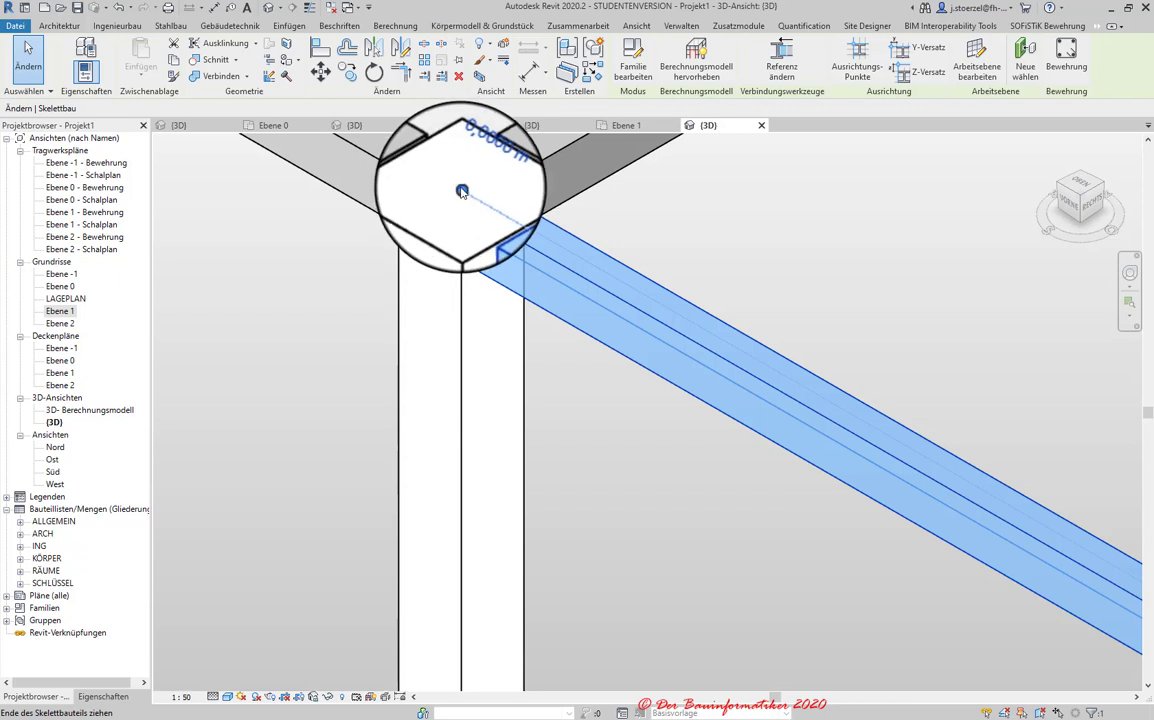
{"action": "left_click_drag", "start_coordinate": [460, 191], "coordinate": [486, 234]}
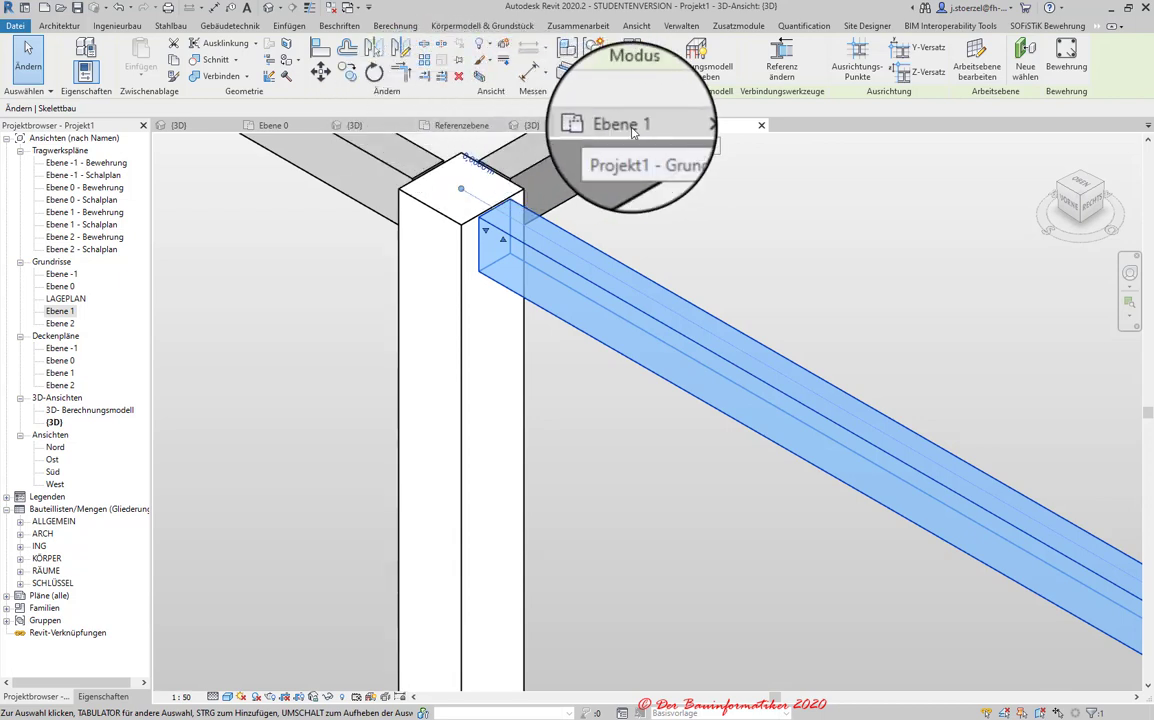
{"action": "left_click", "coordinate": [455, 126]}
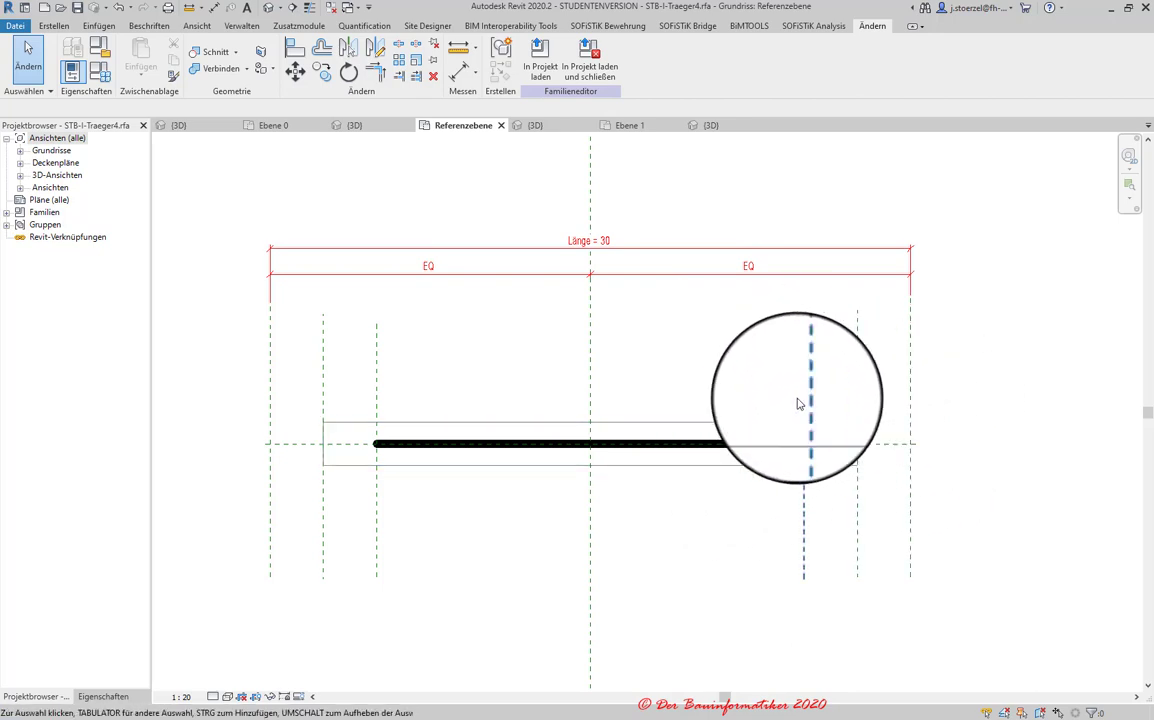
- Back in the project's {3D} view, drag another beam's start grip onto its column
{"action": "left_click", "coordinate": [714, 127]}
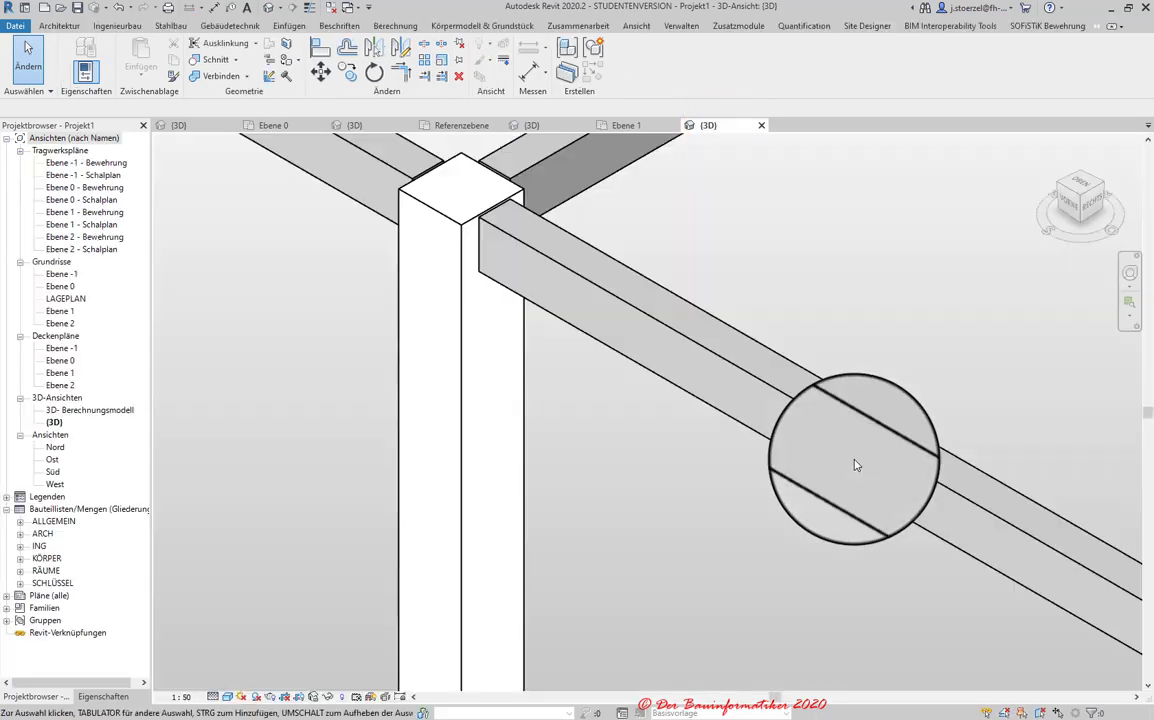
{"action": "scroll", "coordinate": [700, 379], "scroll_direction": "down", "scroll_amount": 3}
{"action": "scroll", "coordinate": [690, 388], "scroll_direction": "down", "scroll_amount": 3}
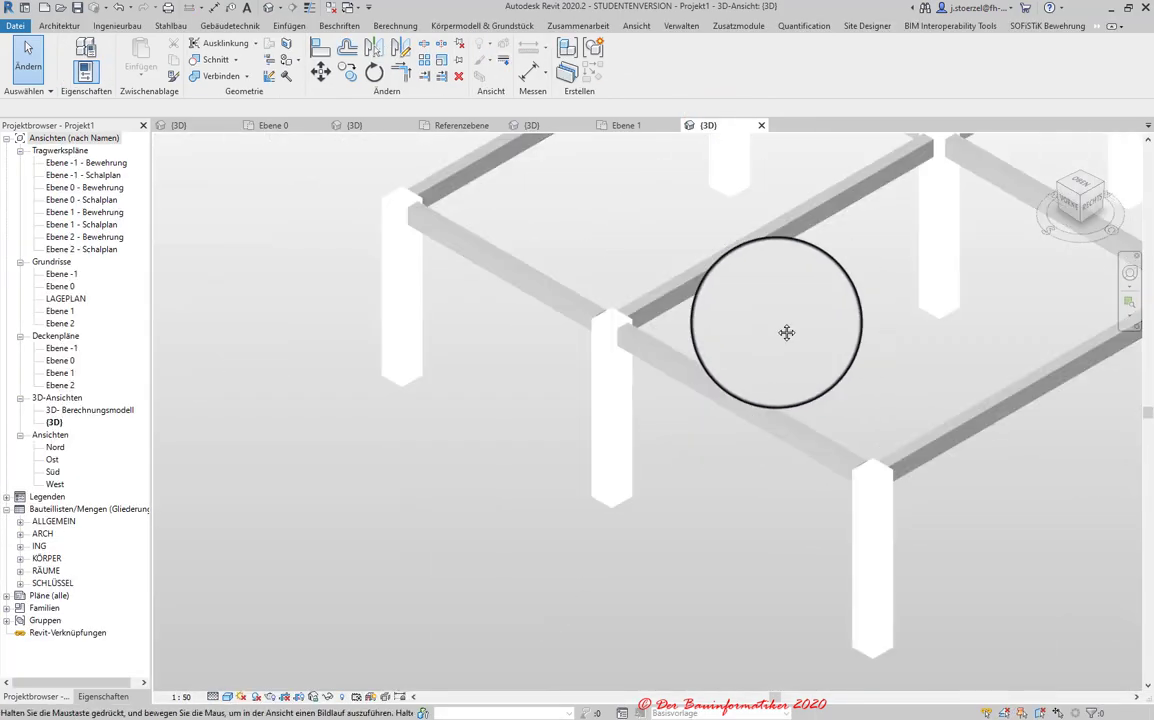
{"action": "scroll", "coordinate": [600, 390], "scroll_direction": "up", "scroll_amount": 2}
{"action": "scroll", "coordinate": [458, 477], "scroll_direction": "down", "scroll_amount": 2}
{"action": "scroll", "coordinate": [540, 350], "scroll_direction": "up", "scroll_amount": 2}
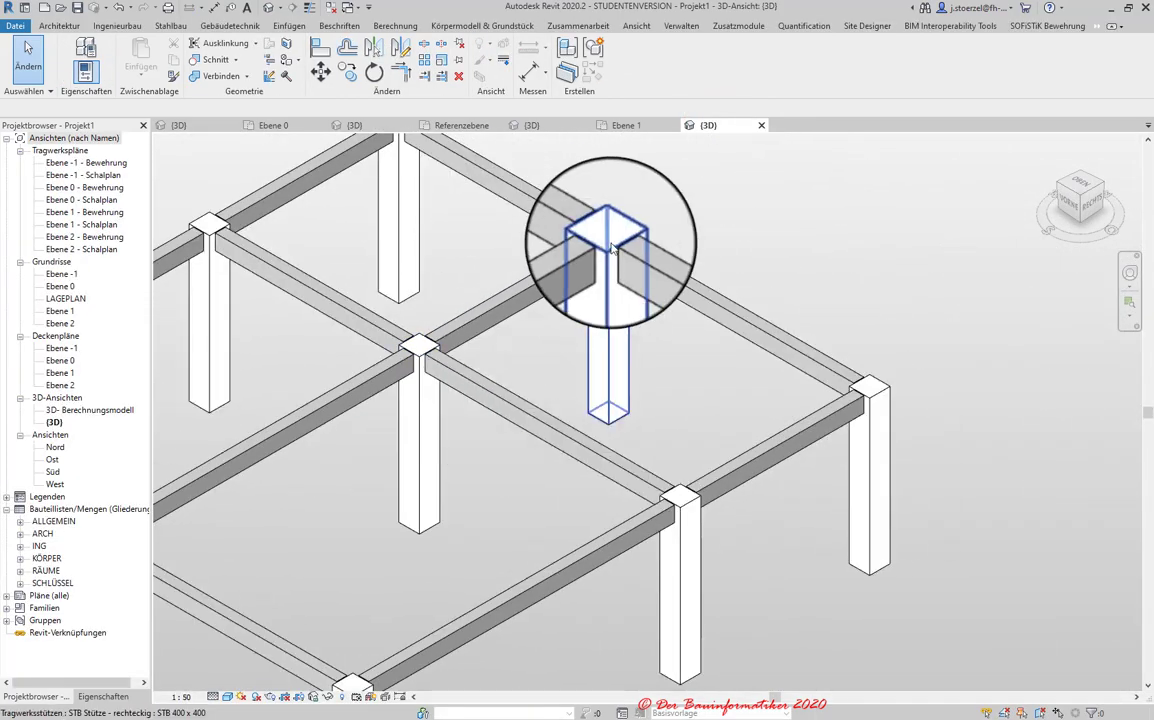
{"action": "left_click", "coordinate": [556, 203]}
{"action": "scroll", "coordinate": [657, 334], "scroll_direction": "up", "scroll_amount": 2}
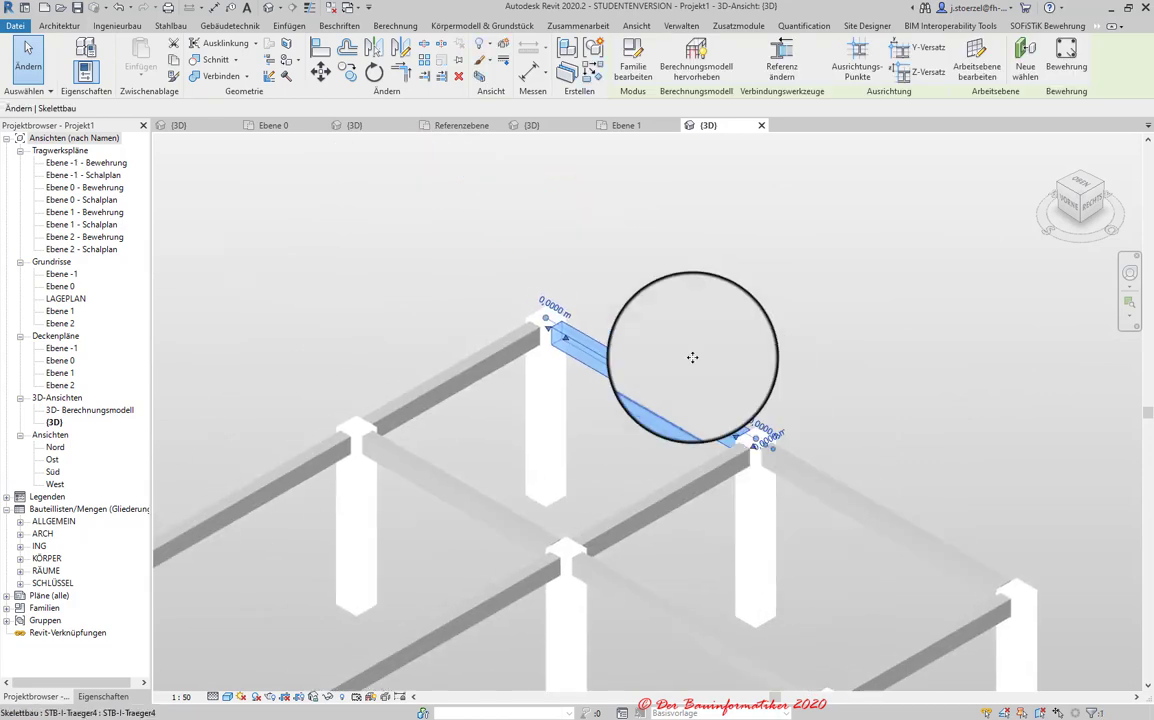
{"action": "scroll", "coordinate": [690, 358], "scroll_direction": "up", "scroll_amount": 2}
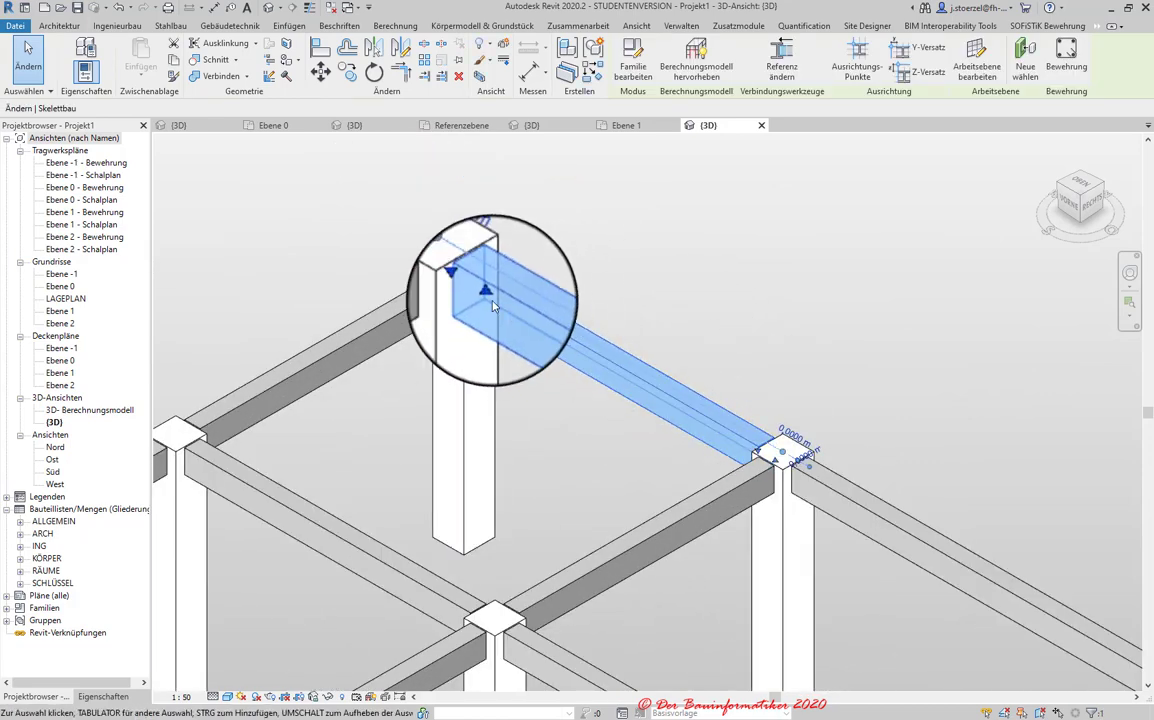
{"action": "mouse_move", "coordinate": [469, 283]}
{"action": "left_mouse_down"}
{"action": "mouse_move", "coordinate": [498, 305]}
{"action": "mouse_move", "coordinate": [395, 228]}
{"action": "left_mouse_up"}
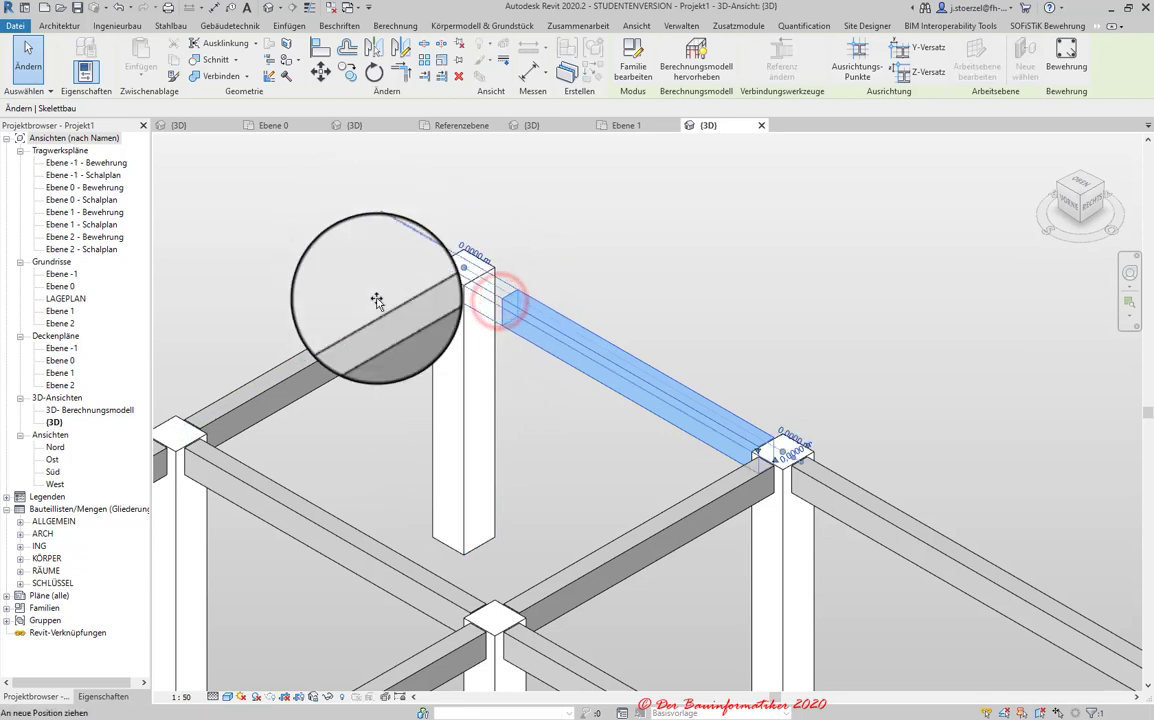
- Clear the selection and select the upper beam crossing the column
{"action": "left_click", "coordinate": [650, 261]}
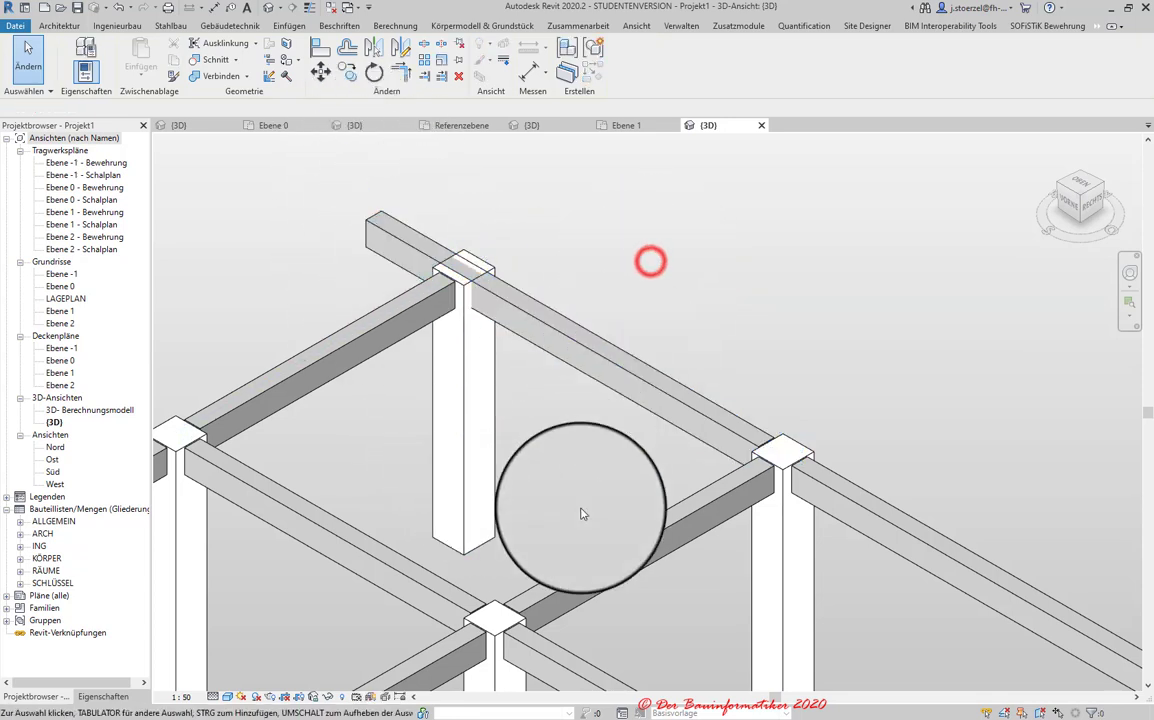
{"action": "left_click", "coordinate": [580, 338]}
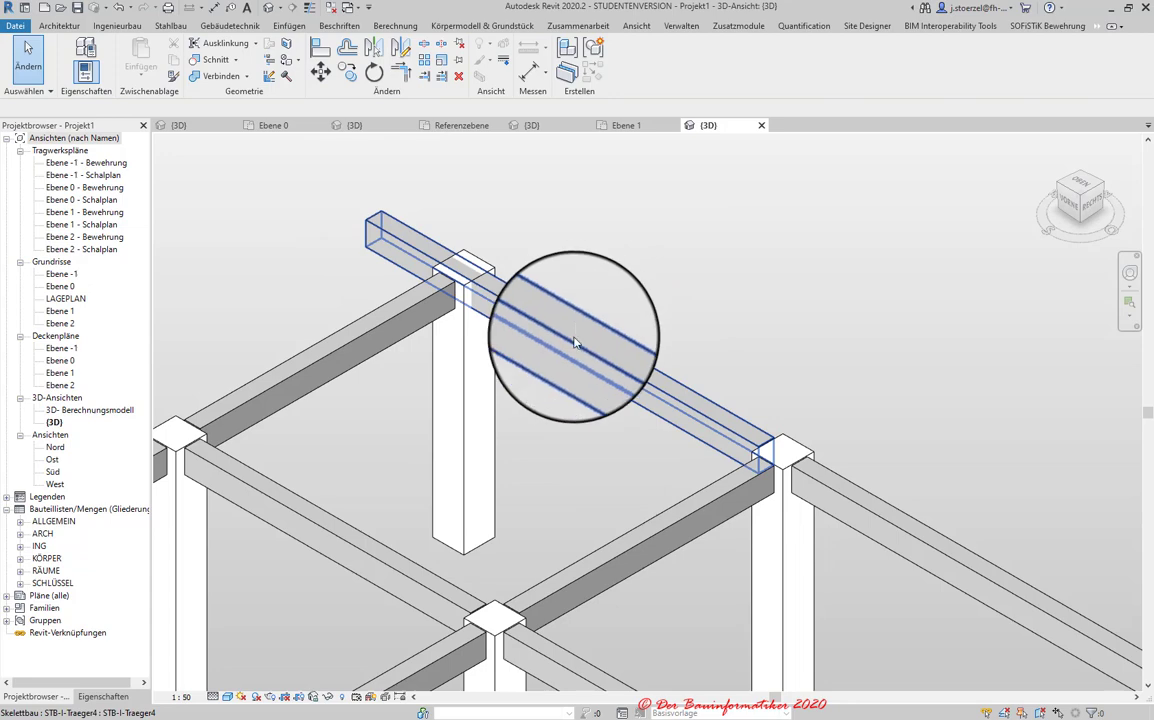
{"action": "left_click", "coordinate": [573, 343]}
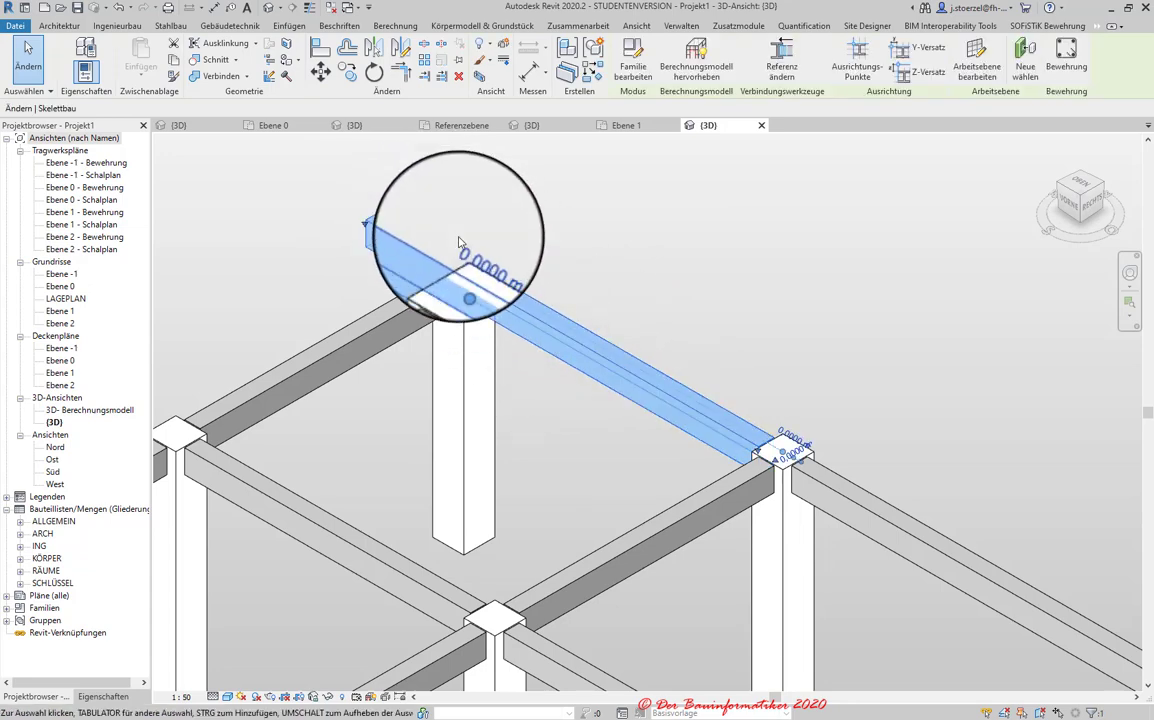
- With Eigenschaften shown, drag the upper beam's start back to the column, giving cut length 4,8026 m
{"action": "left_click", "coordinate": [102, 696]}
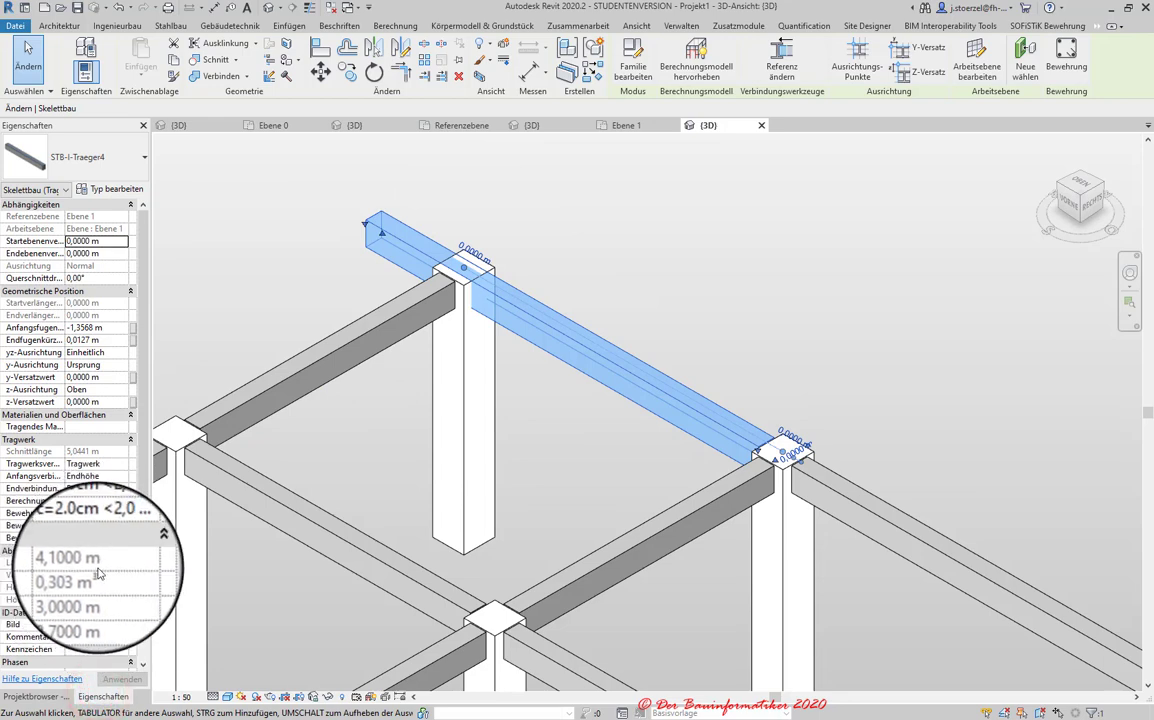
{"action": "left_click_drag", "start_coordinate": [381, 232], "coordinate": [397, 242]}
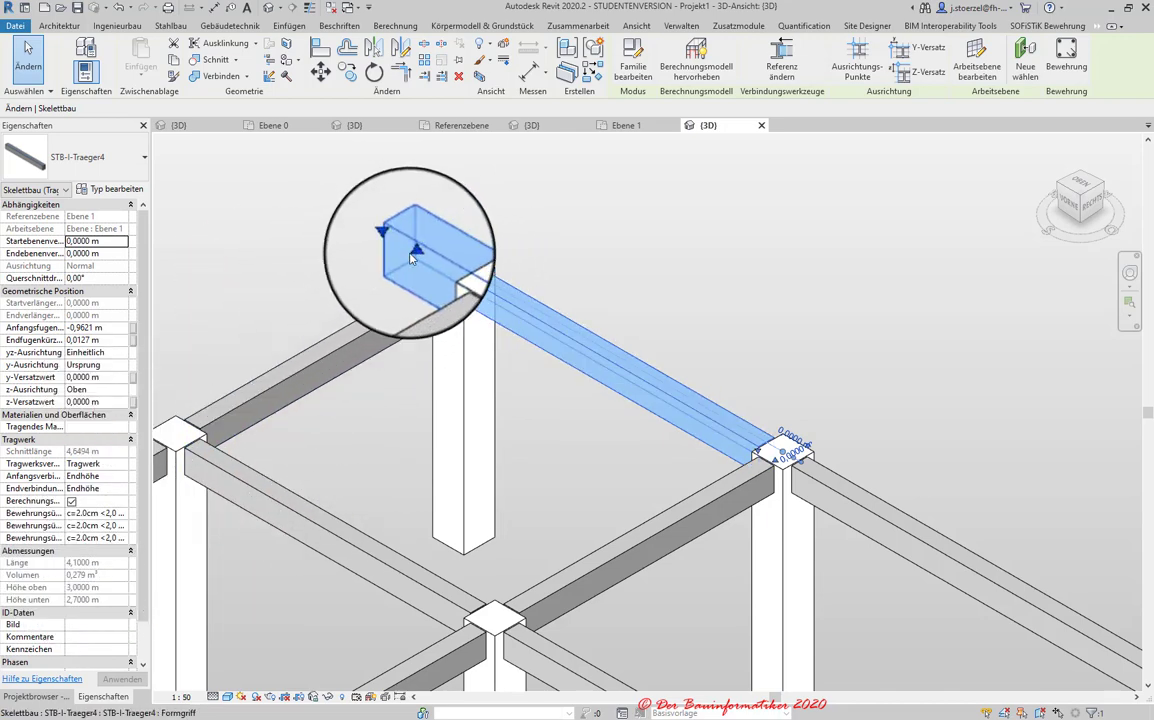
{"action": "left_click_drag", "start_coordinate": [369, 227], "coordinate": [335, 248]}
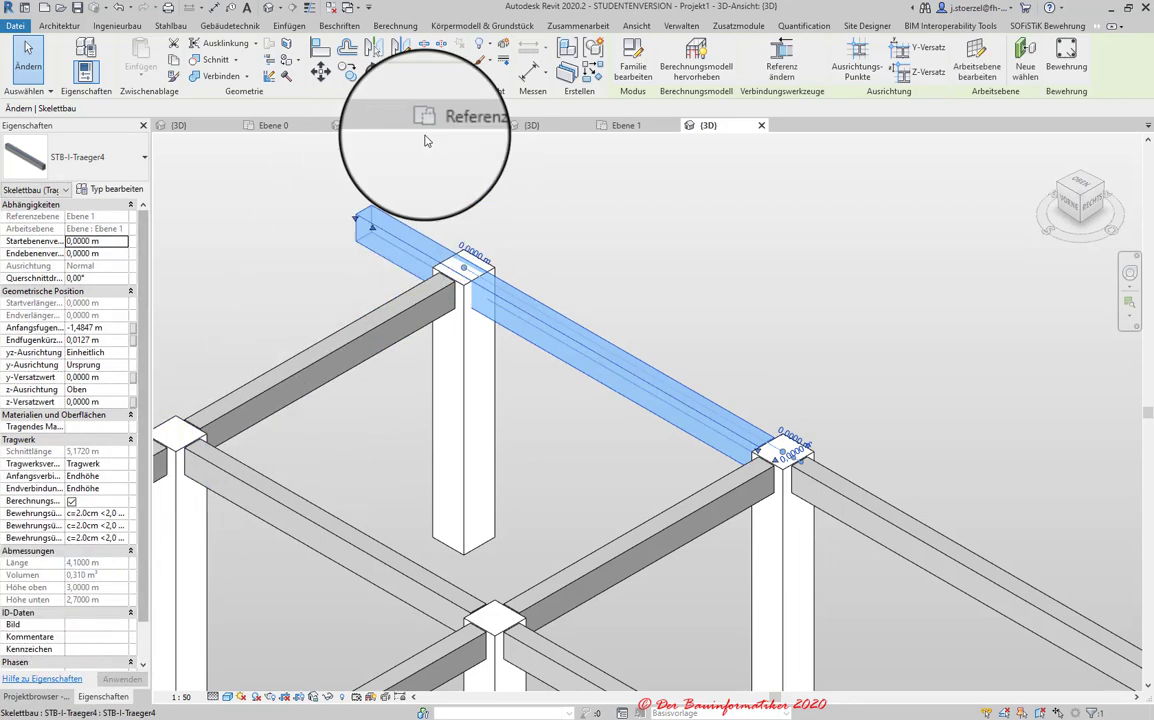
{"action": "left_click_drag", "start_coordinate": [380, 233], "coordinate": [398, 244]}
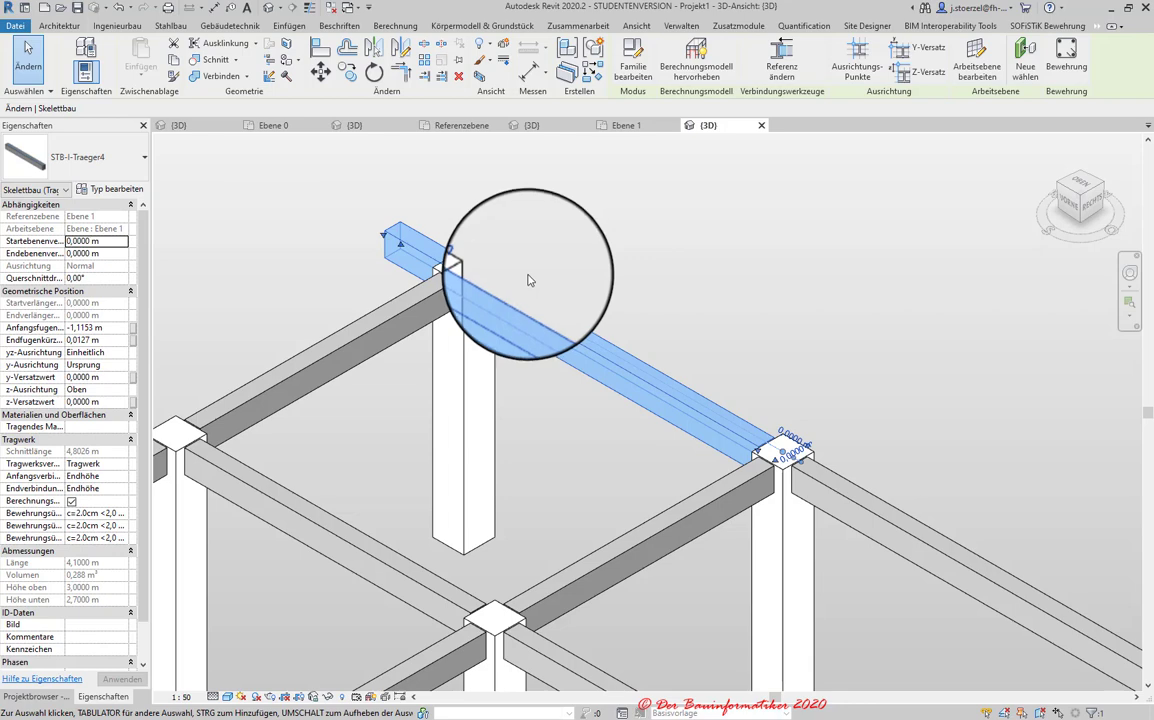
{"action": "scroll", "coordinate": [530, 280], "scroll_direction": "down", "scroll_amount": 3}
{"action": "scroll", "coordinate": [528, 290], "scroll_direction": "down", "scroll_amount": 2}
{"action": "mouse_move", "coordinate": [528, 299]}
{"action": "middle_mouse_down"}
{"action": "mouse_move", "coordinate": [528, 356]}
{"action": "mouse_move", "coordinate": [587, 270]}
{"action": "middle_mouse_up"}
- On the Ebene 1 plan, drag grid line 3 to the left and grid line 4 downward
{"action": "left_click", "coordinate": [677, 206]}
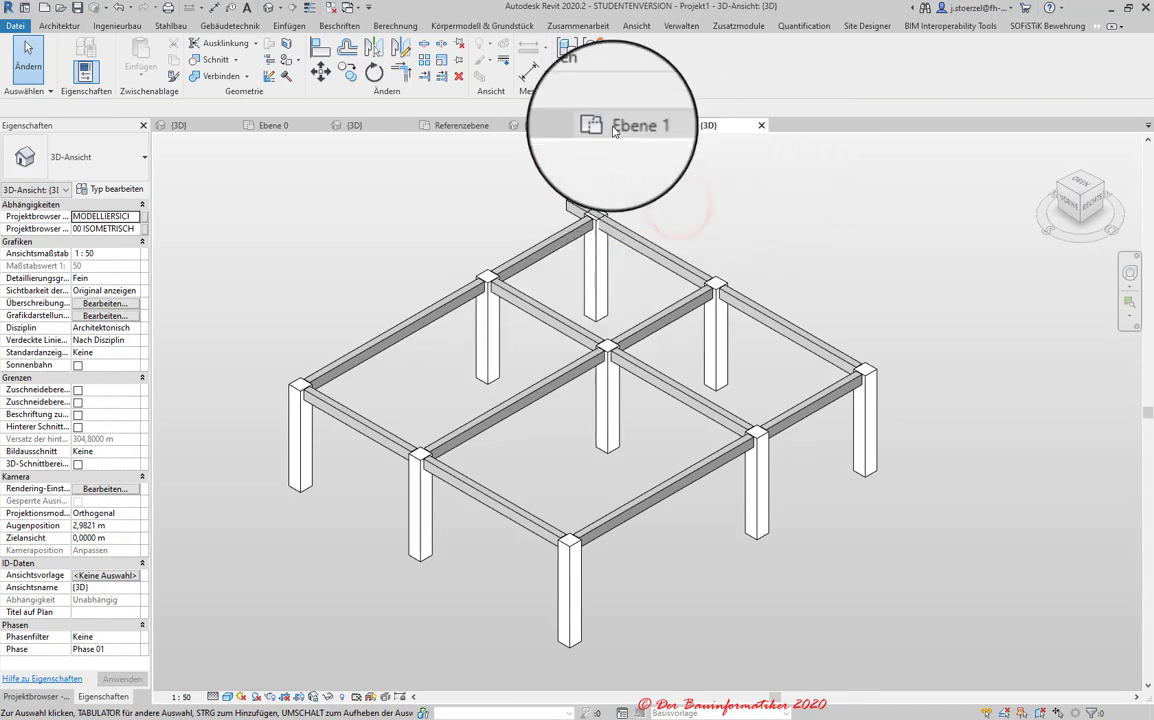
{"action": "left_click", "coordinate": [620, 125]}
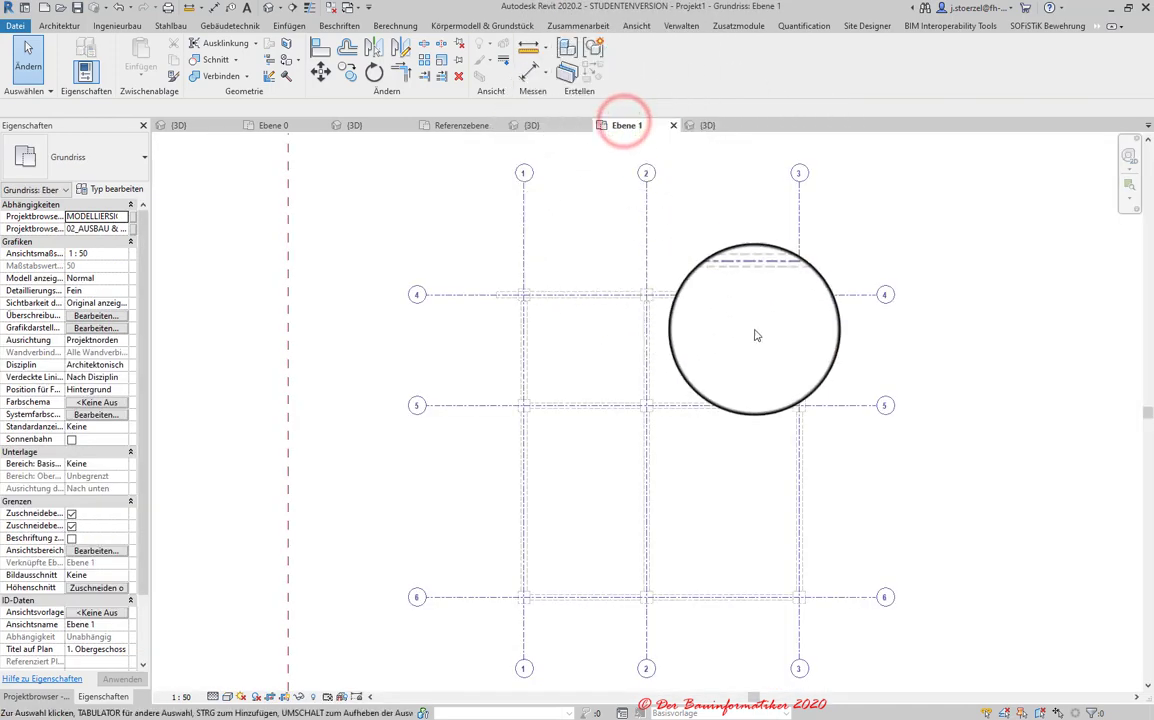
{"action": "left_click", "coordinate": [799, 232]}
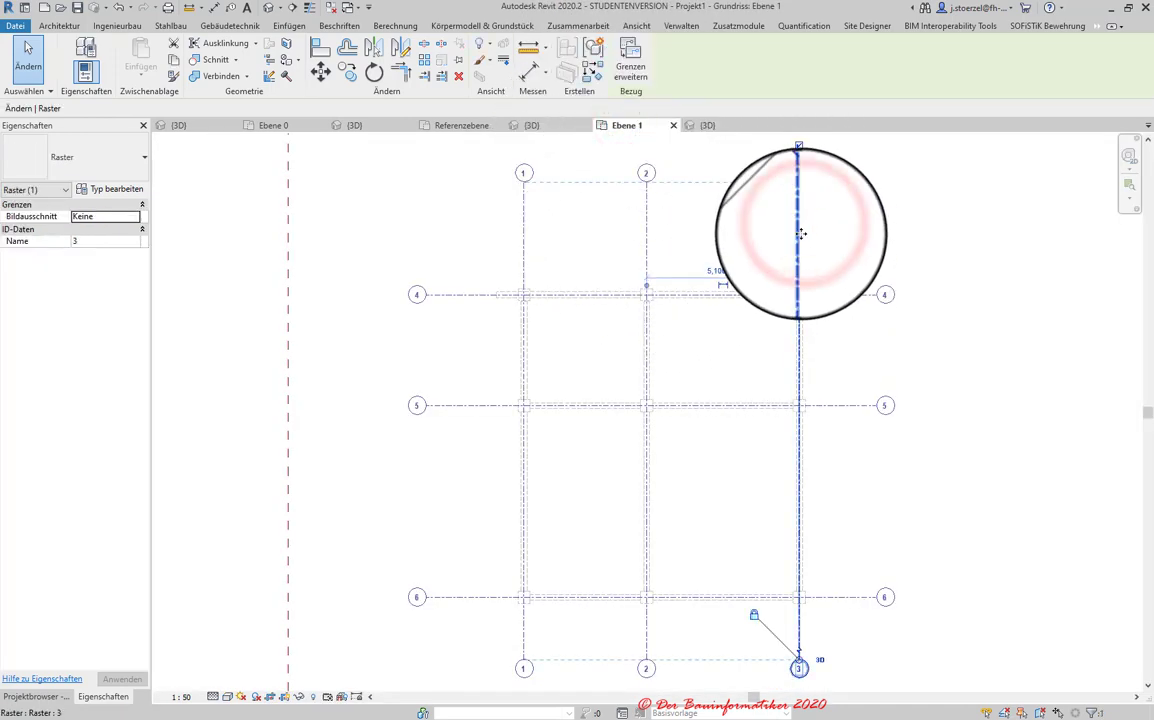
{"action": "left_click_drag", "start_coordinate": [800, 240], "coordinate": [751, 242]}
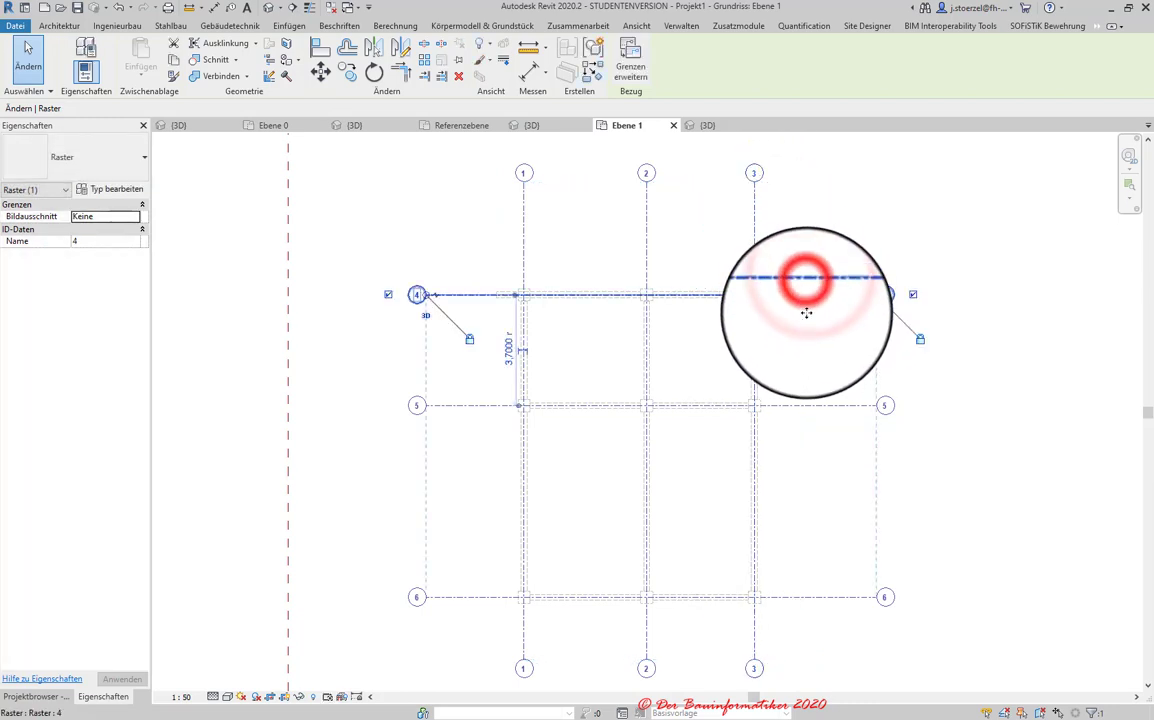
{"action": "left_click_drag", "start_coordinate": [810, 295], "coordinate": [814, 321]}
{"action": "left_click", "coordinate": [815, 265]}
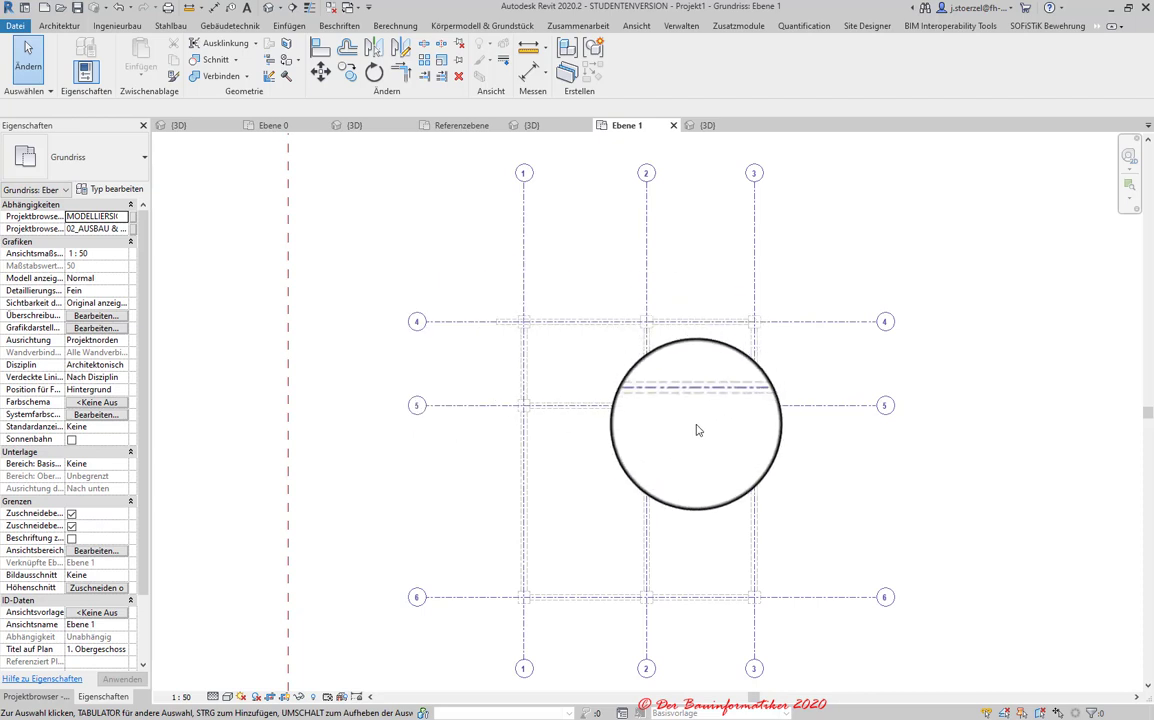
- Select the Länge dimension in Referenzebene and review Familientypen (Länge 30), then cancel
{"action": "left_click", "coordinate": [460, 125]}
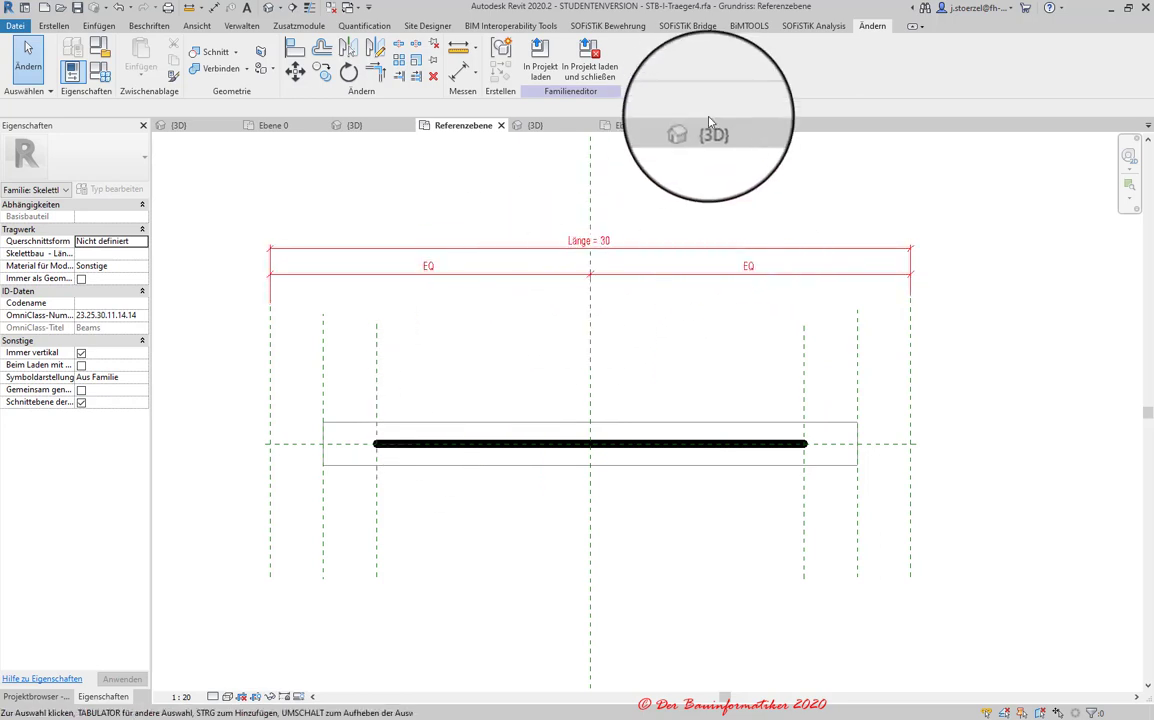
{"action": "left_click", "coordinate": [352, 248]}
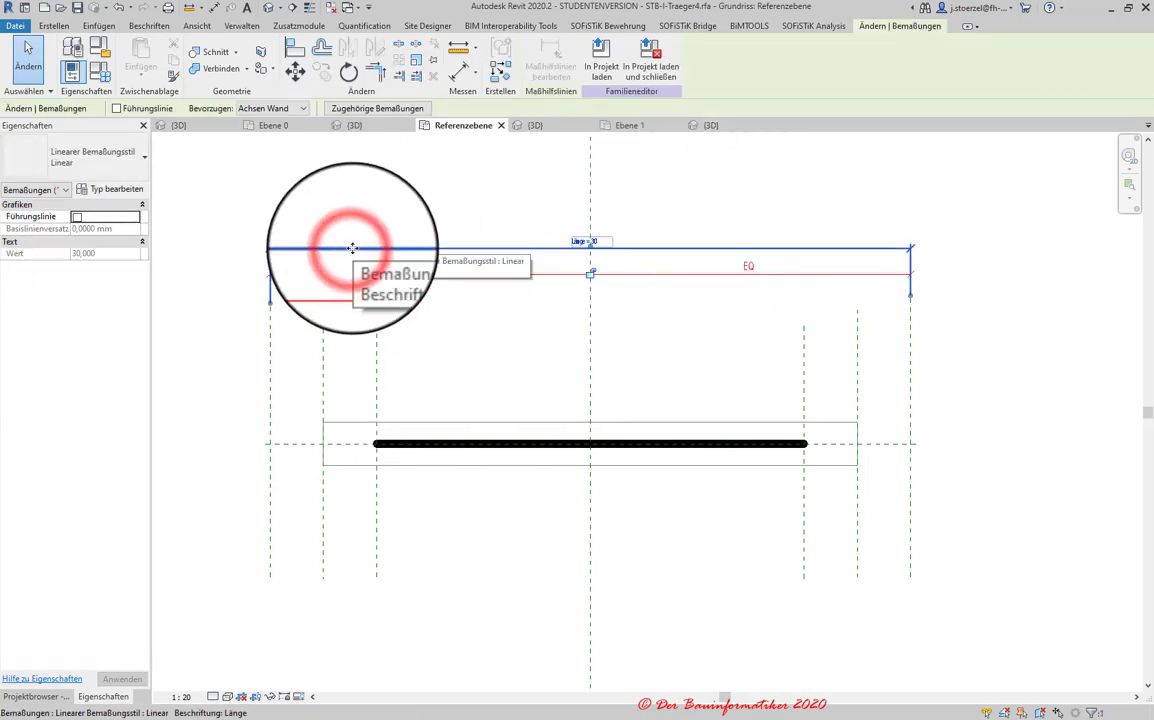
{"action": "left_click", "coordinate": [98, 72]}
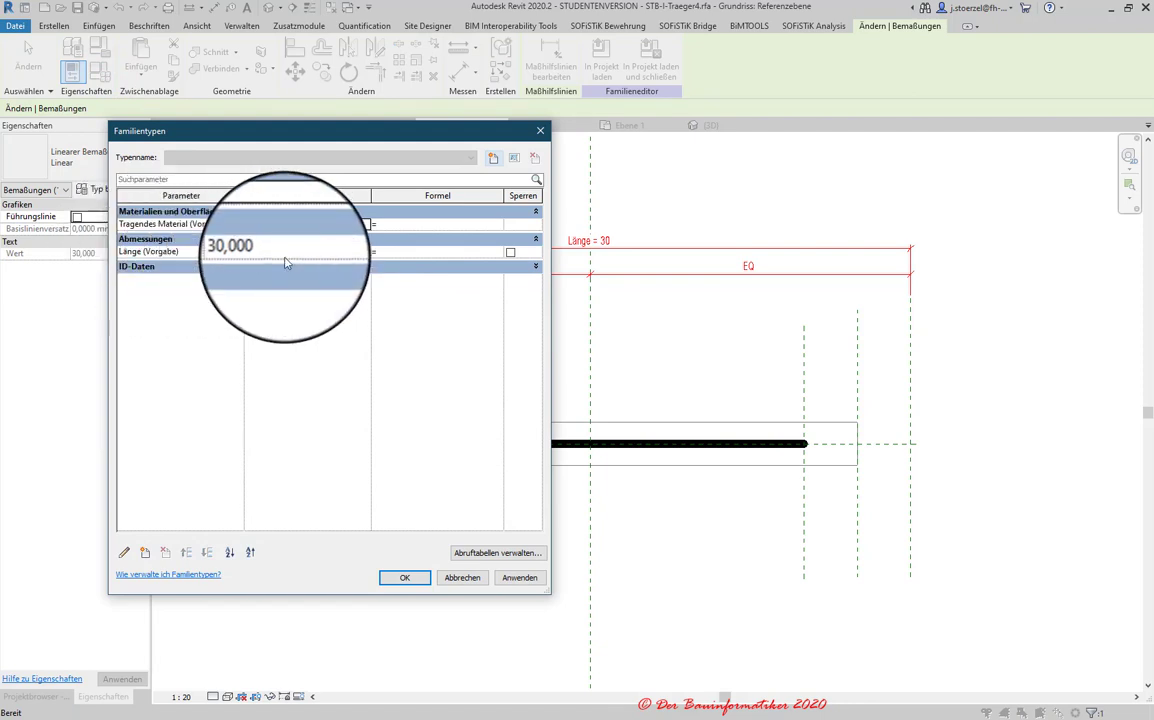
{"action": "left_click", "coordinate": [462, 578]}
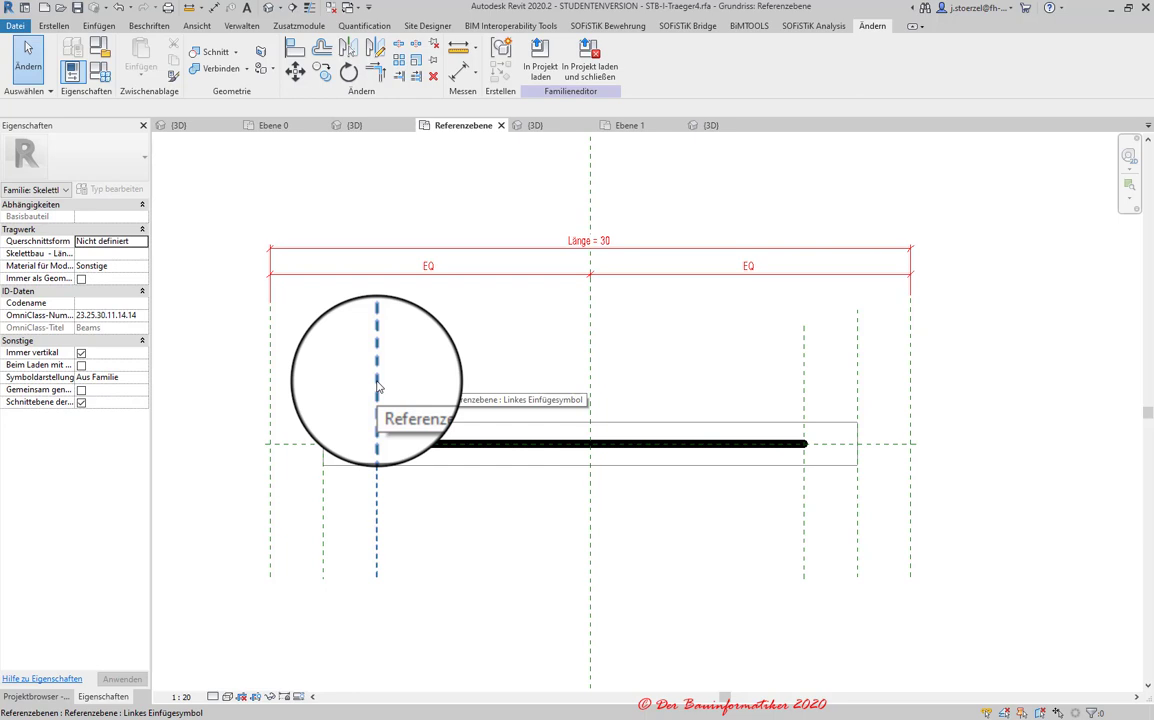
{"action": "left_click", "coordinate": [378, 385]}
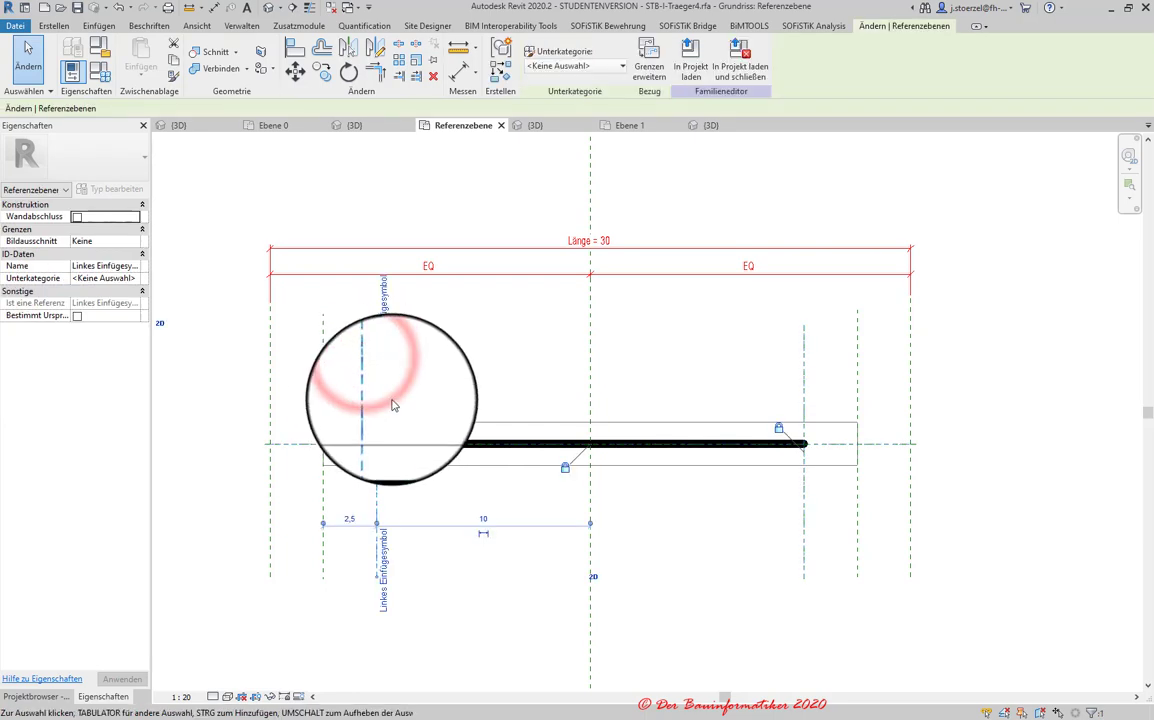
{"action": "left_click", "coordinate": [322, 355]}
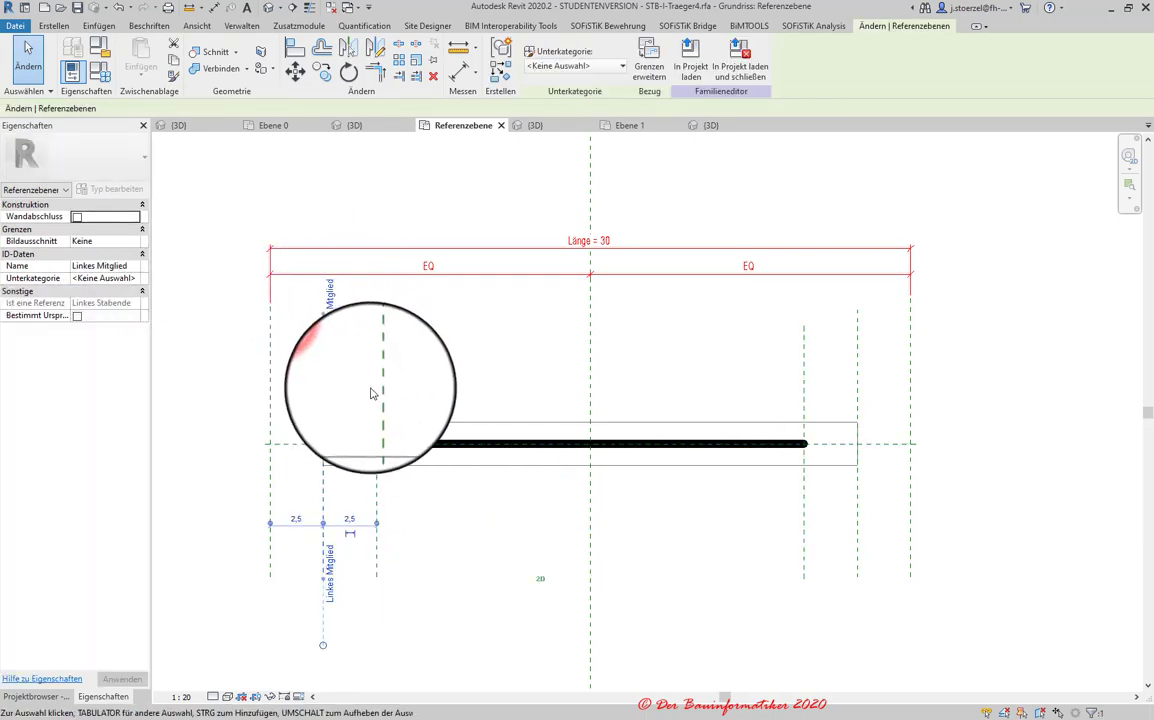
{"action": "left_click", "coordinate": [270, 341]}
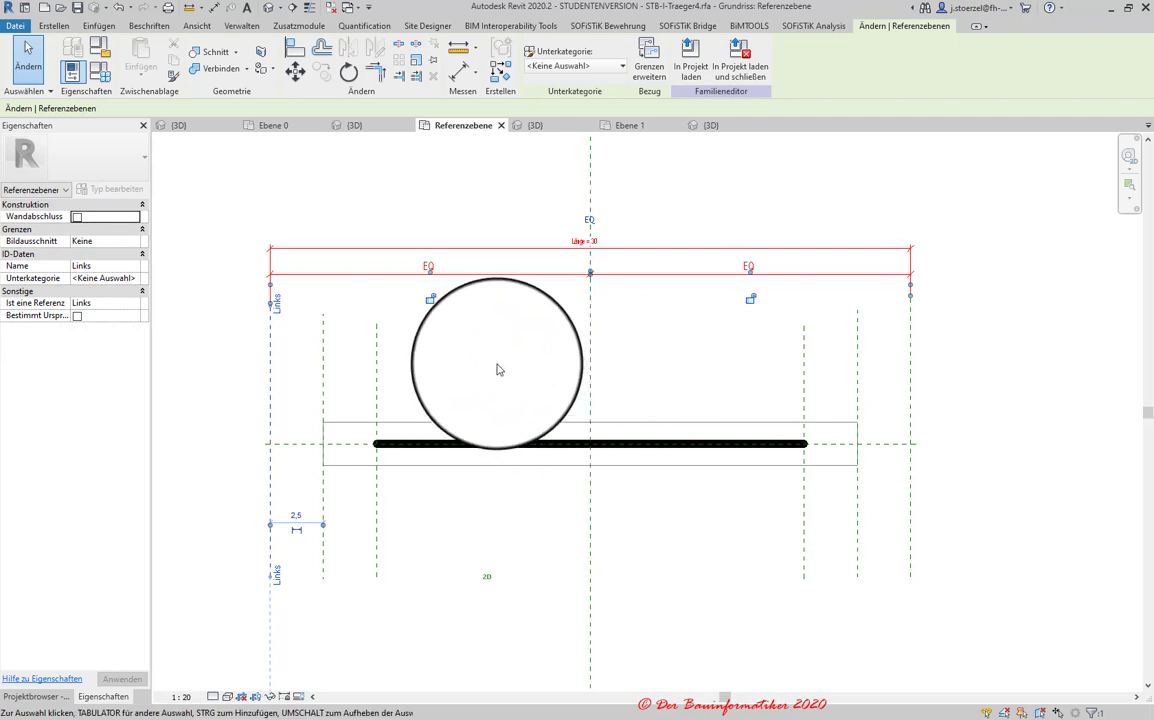
{"action": "left_click", "coordinate": [380, 374]}
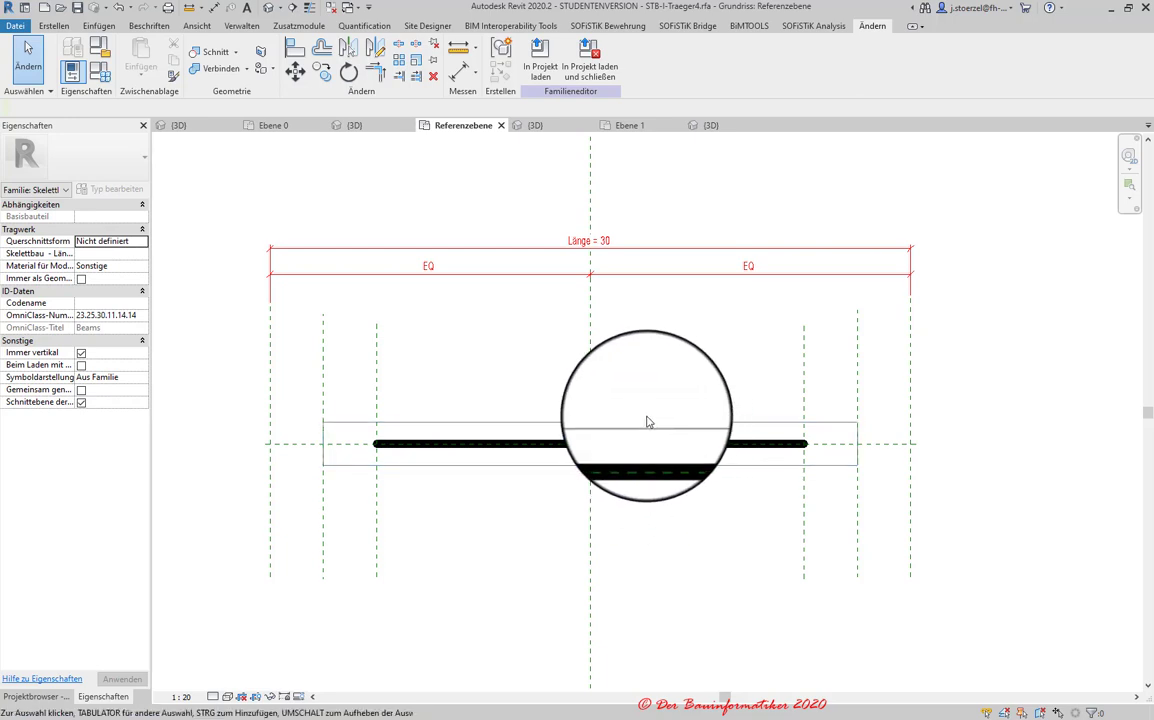
{"action": "left_click", "coordinate": [271, 372]}
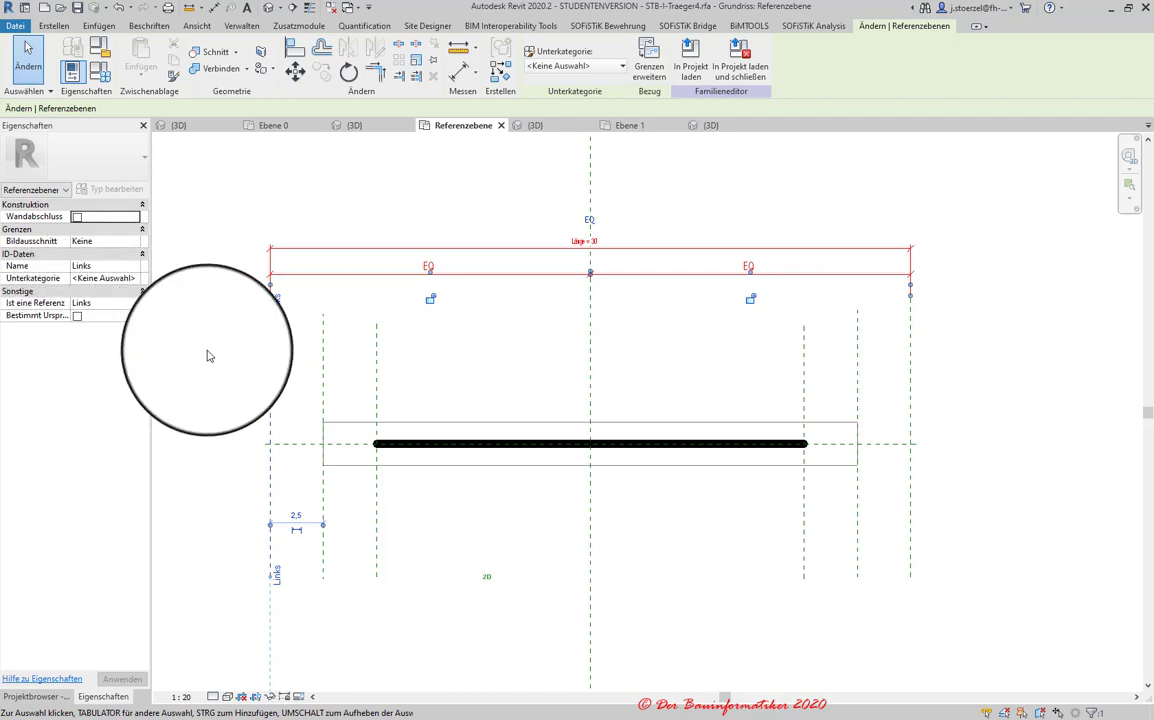
{"action": "left_click", "coordinate": [910, 345]}
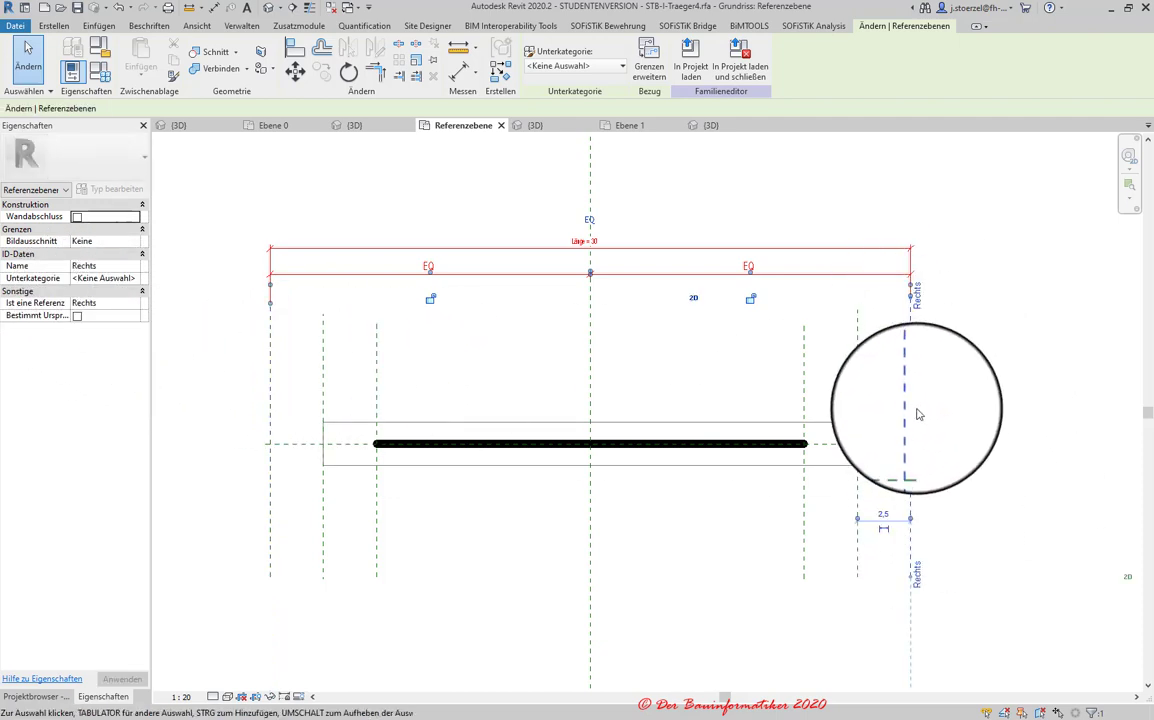
{"action": "left_click", "coordinate": [323, 355]}
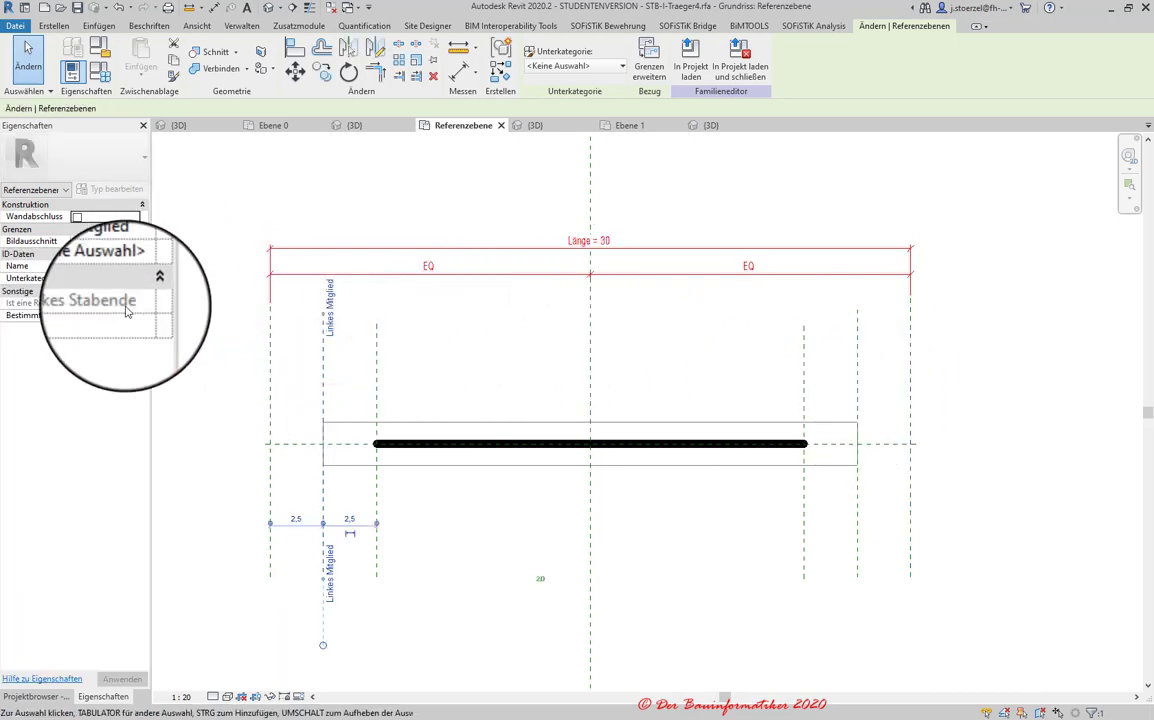
{"action": "left_click", "coordinate": [379, 381]}
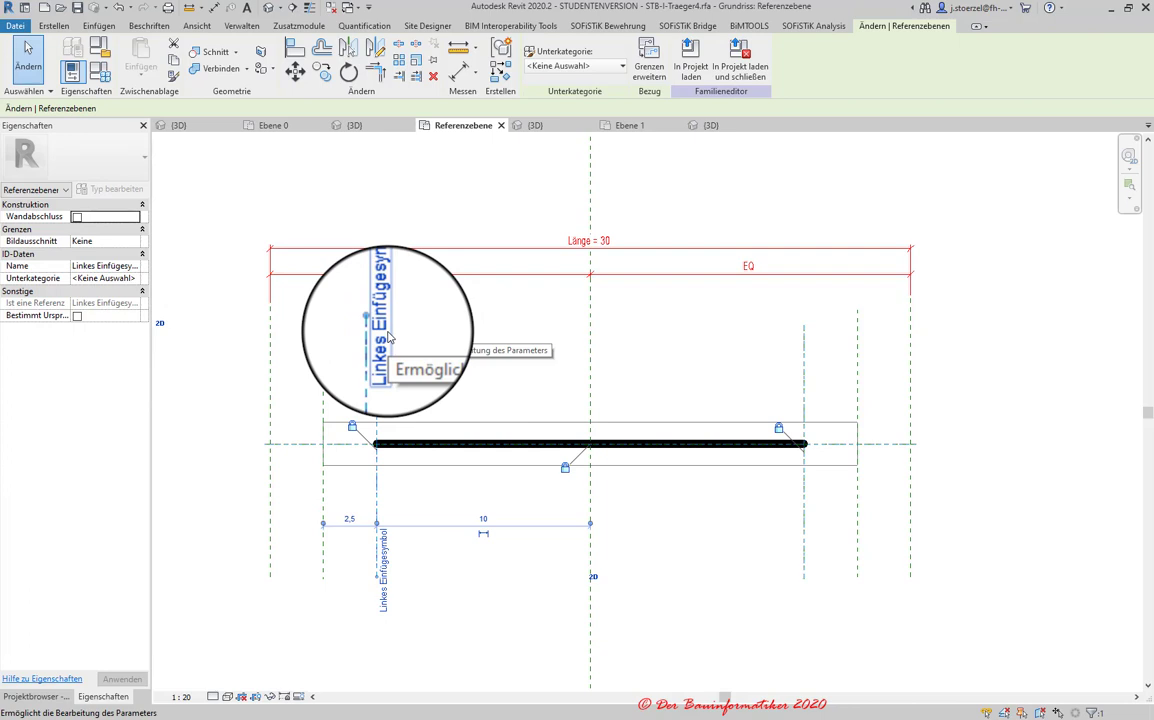
{"action": "left_click", "coordinate": [857, 358]}
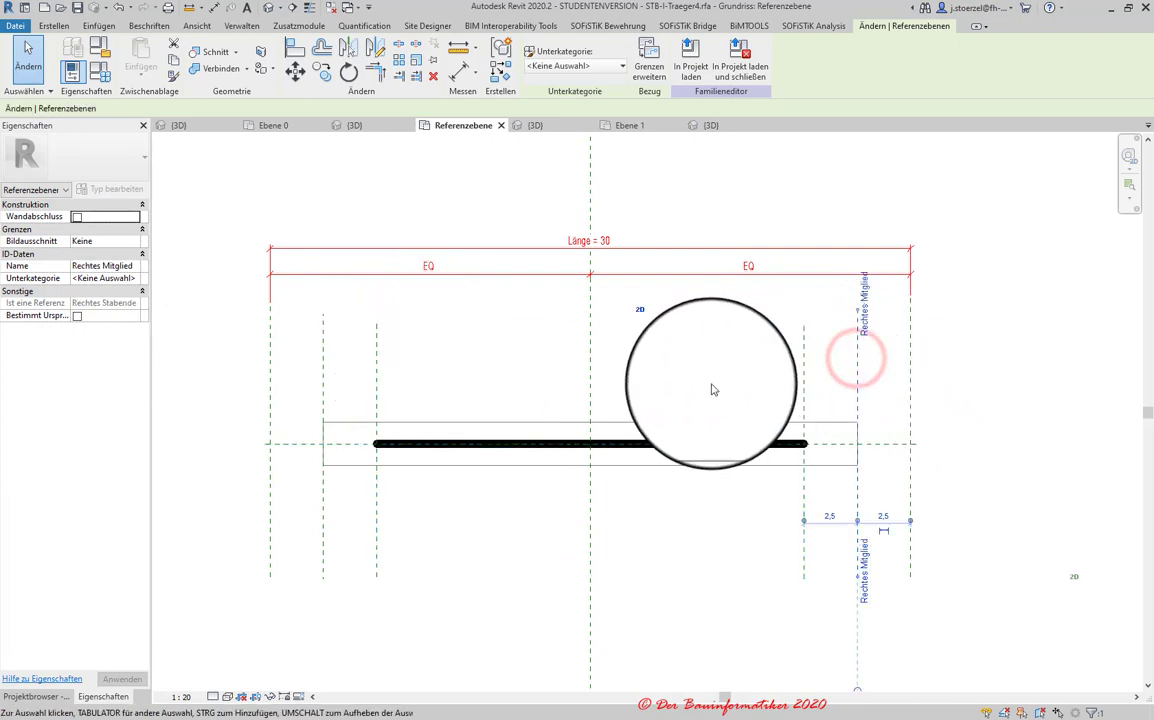
{"action": "left_click", "coordinate": [805, 355]}
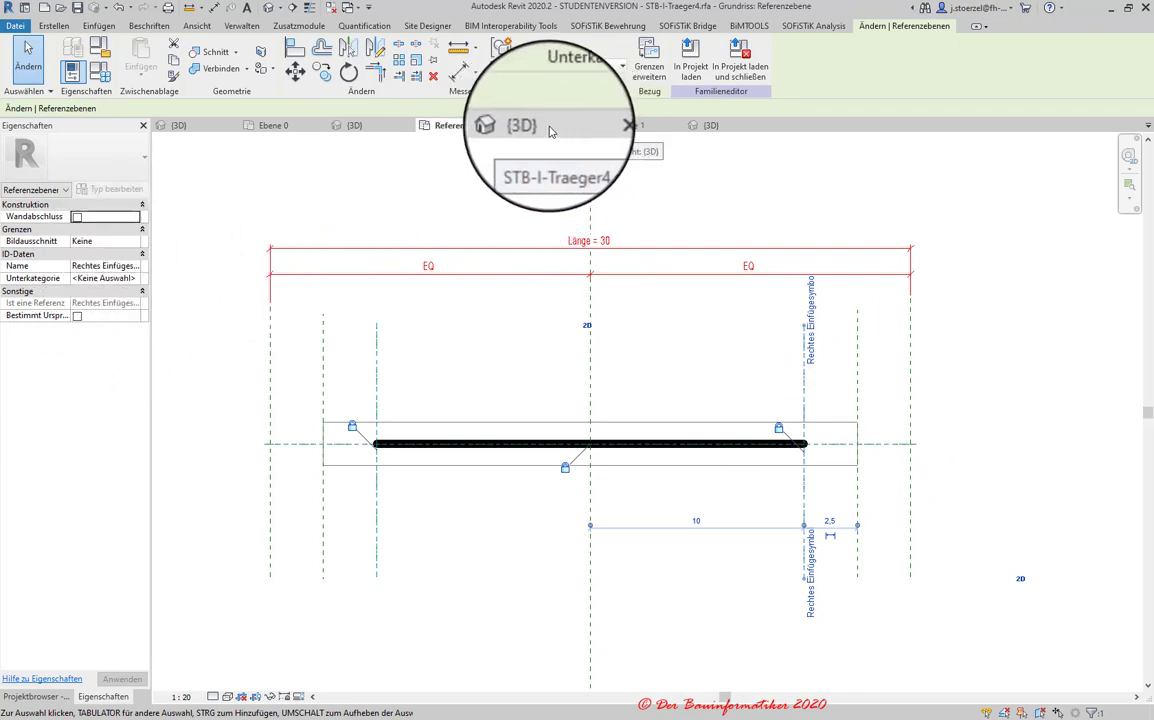
- Select the placed concrete beam on the project's Ebene 1 plan
{"action": "left_click", "coordinate": [630, 127]}
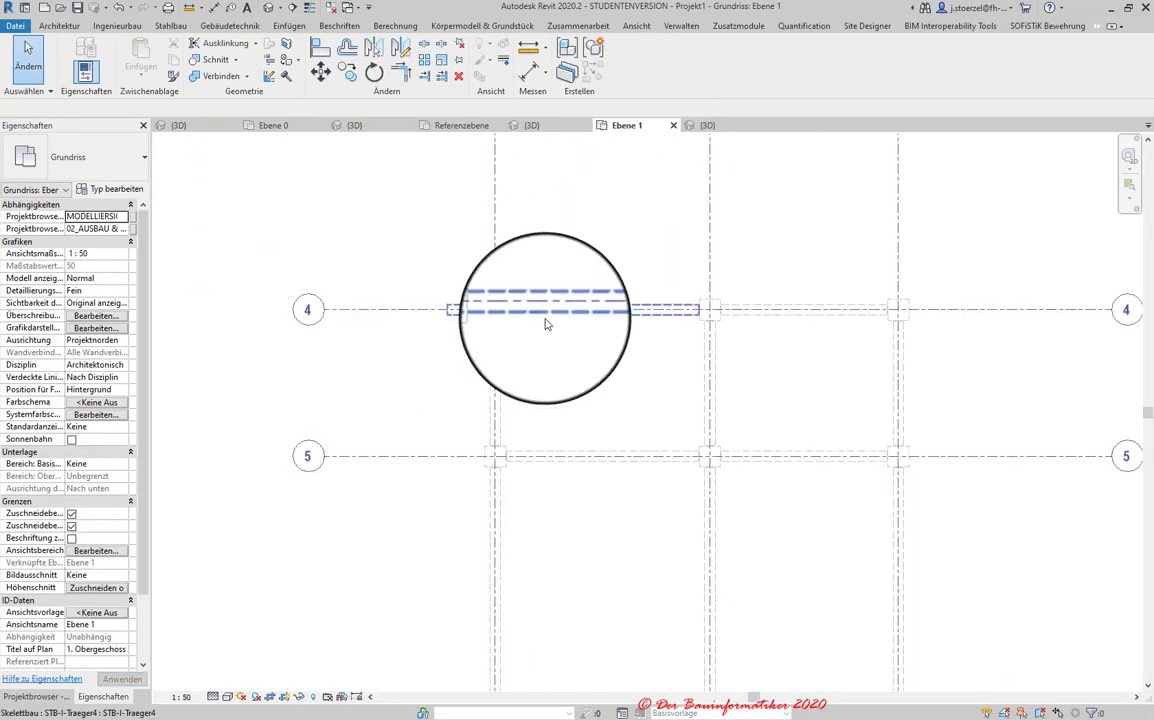
{"action": "left_click", "coordinate": [545, 315]}
{"action": "scroll", "coordinate": [520, 308], "scroll_direction": "up", "scroll_amount": 3}
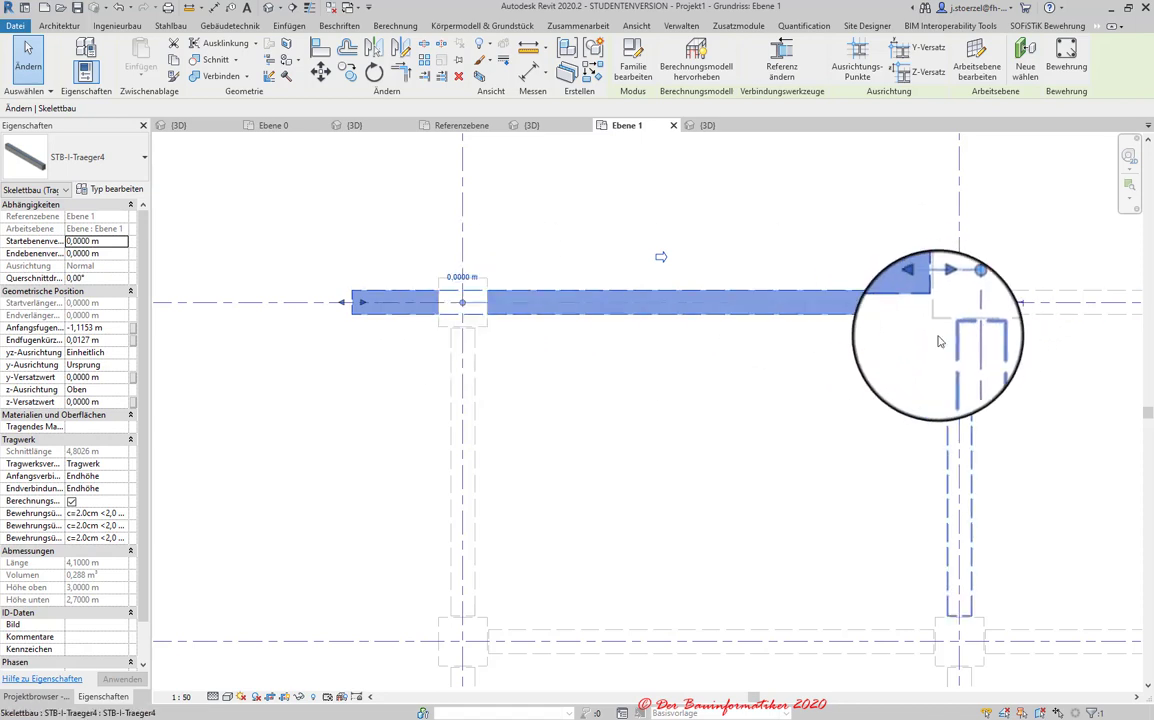
- In the family's Referenzebene plan, review Familientypen: Länge 30, Tragendes Material empty, then cancel
{"action": "left_click", "coordinate": [454, 127]}
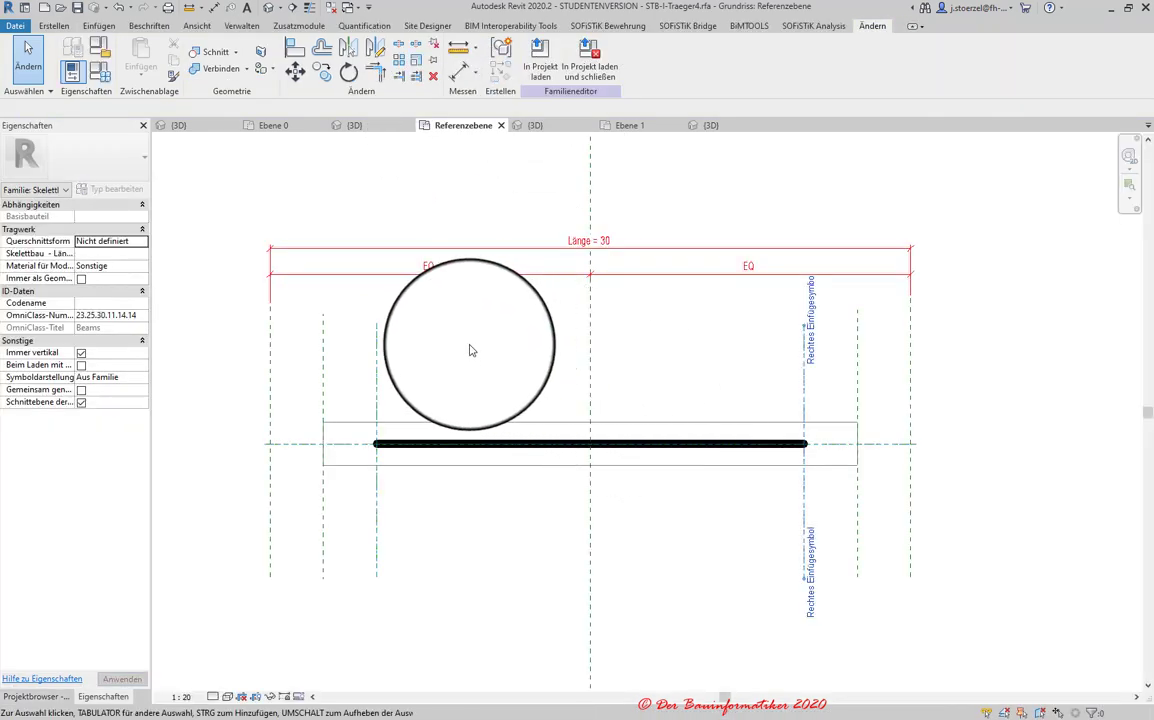
{"action": "middle_click_drag", "start_coordinate": [458, 376], "coordinate": [489, 304]}
{"action": "scroll", "coordinate": [471, 314], "scroll_direction": "up", "scroll_amount": 2}
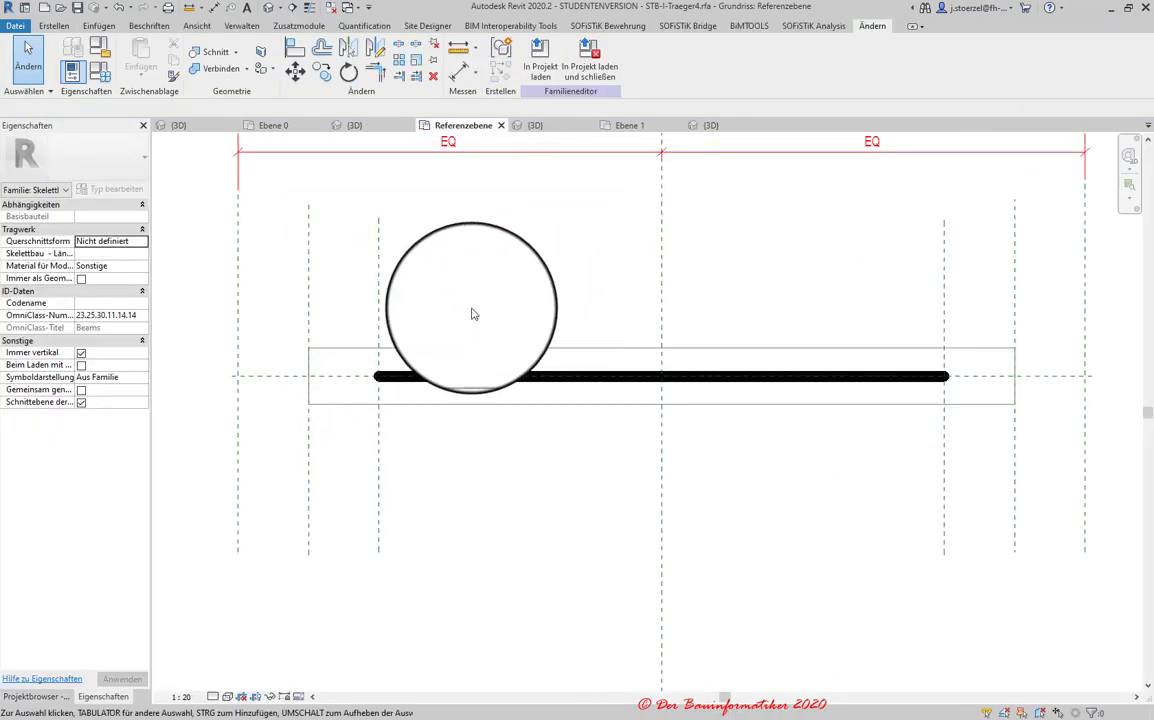
{"action": "scroll", "coordinate": [649, 420], "scroll_direction": "down", "scroll_amount": 1}
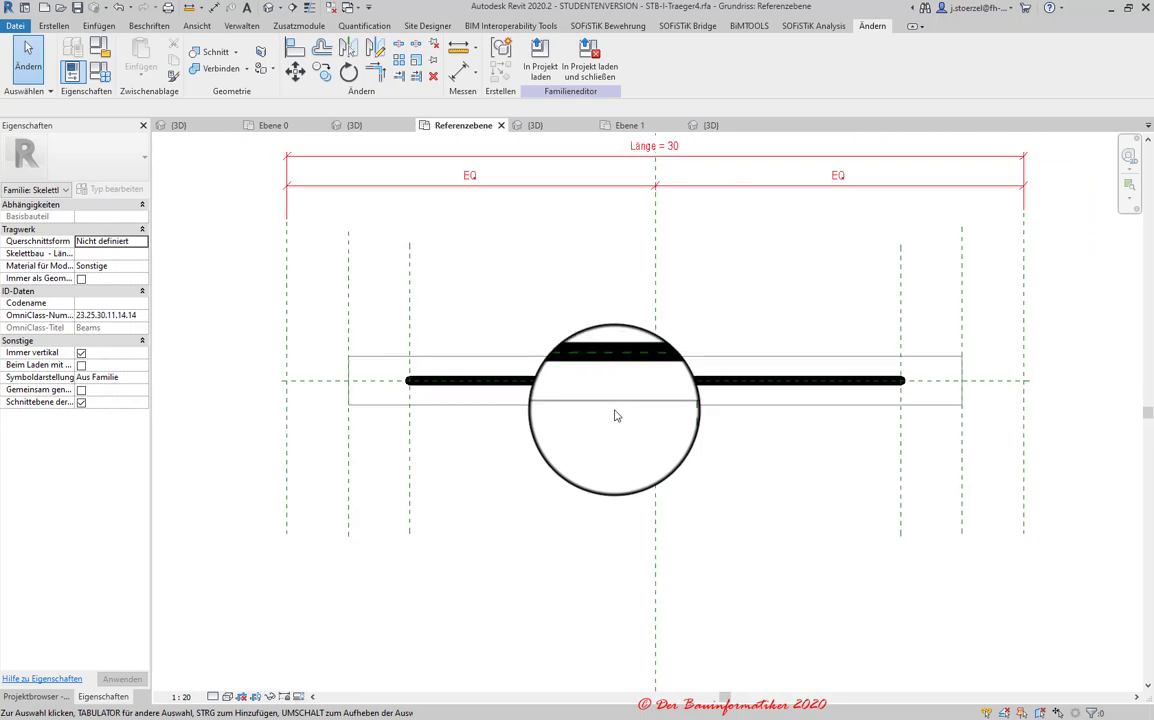
{"action": "scroll", "coordinate": [616, 412], "scroll_direction": "down", "scroll_amount": 1}
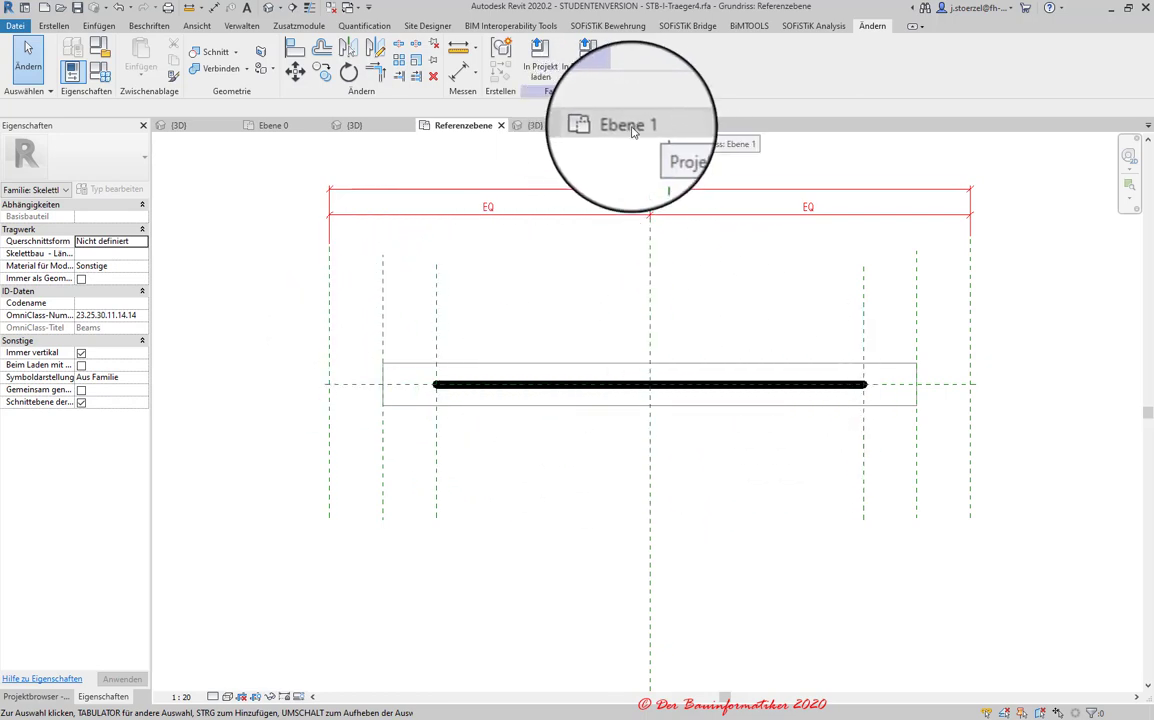
{"action": "left_click", "coordinate": [100, 75]}
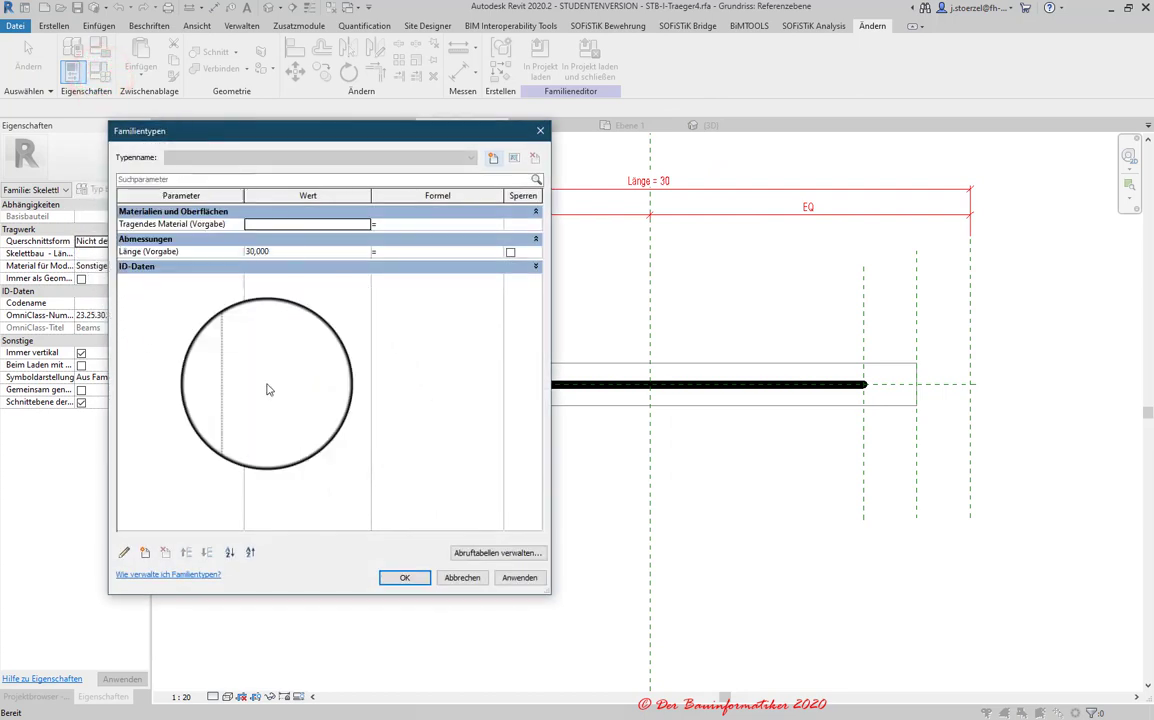
{"action": "left_click", "coordinate": [467, 580]}
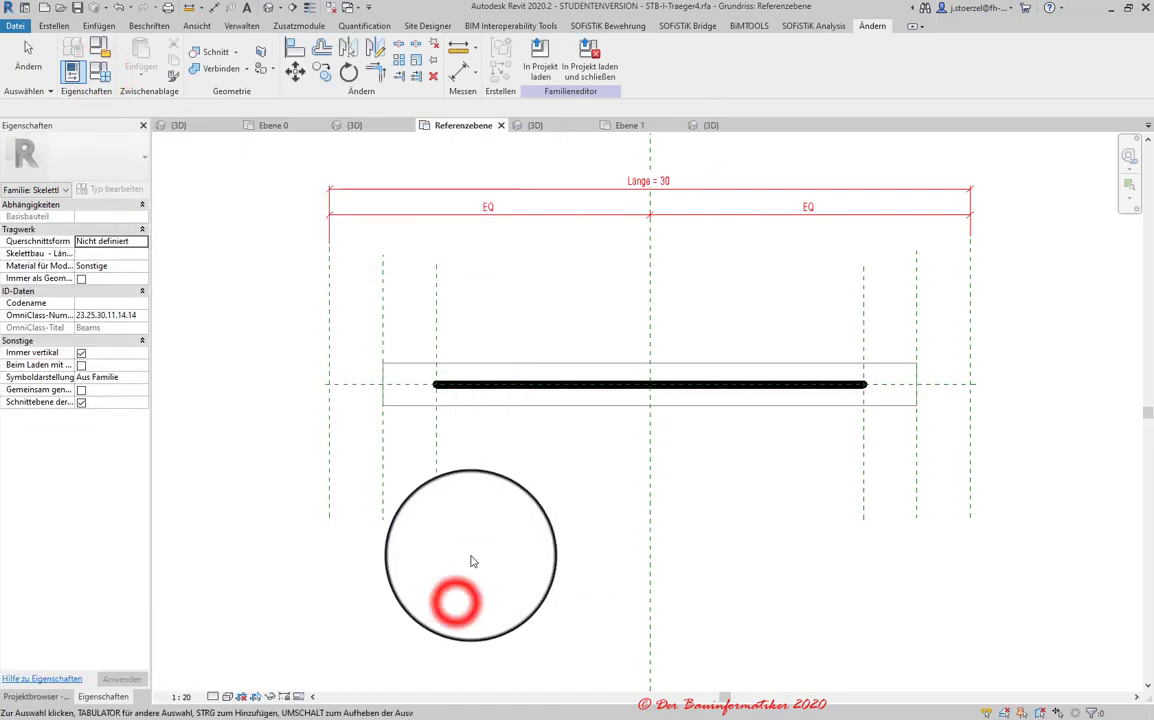
- Review the placed beam's instance properties on Ebene 1, then open the family's {3D} view
{"action": "left_click", "coordinate": [622, 127]}
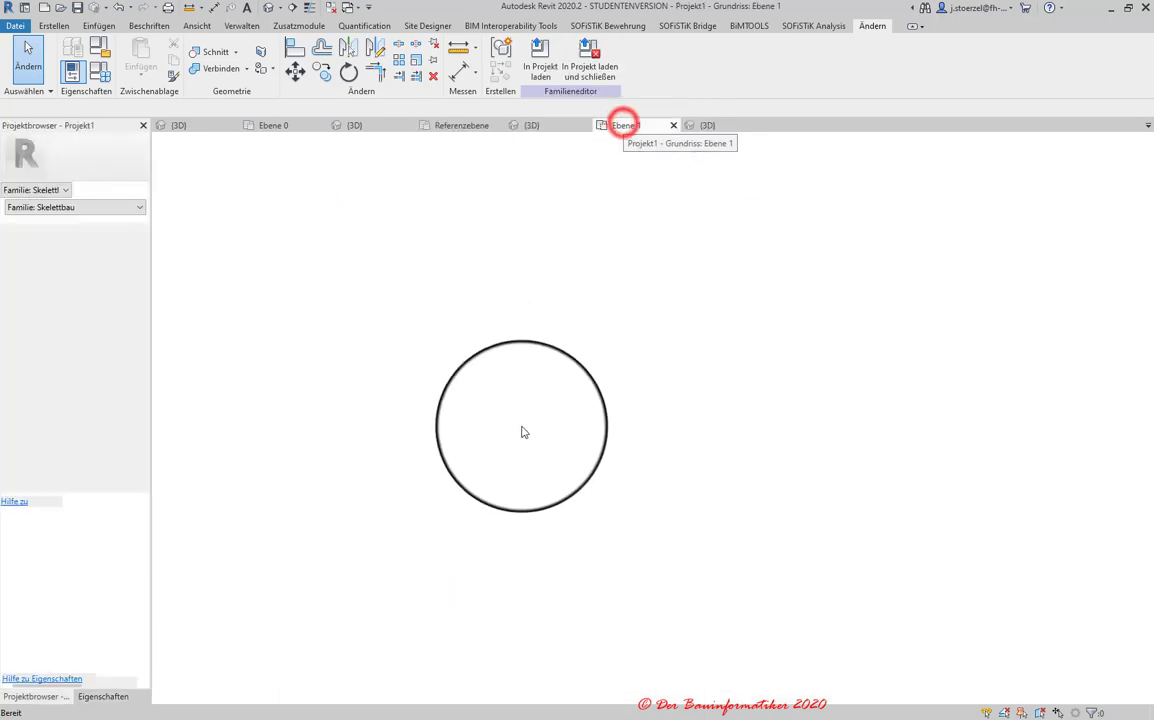
{"action": "left_click", "coordinate": [551, 316]}
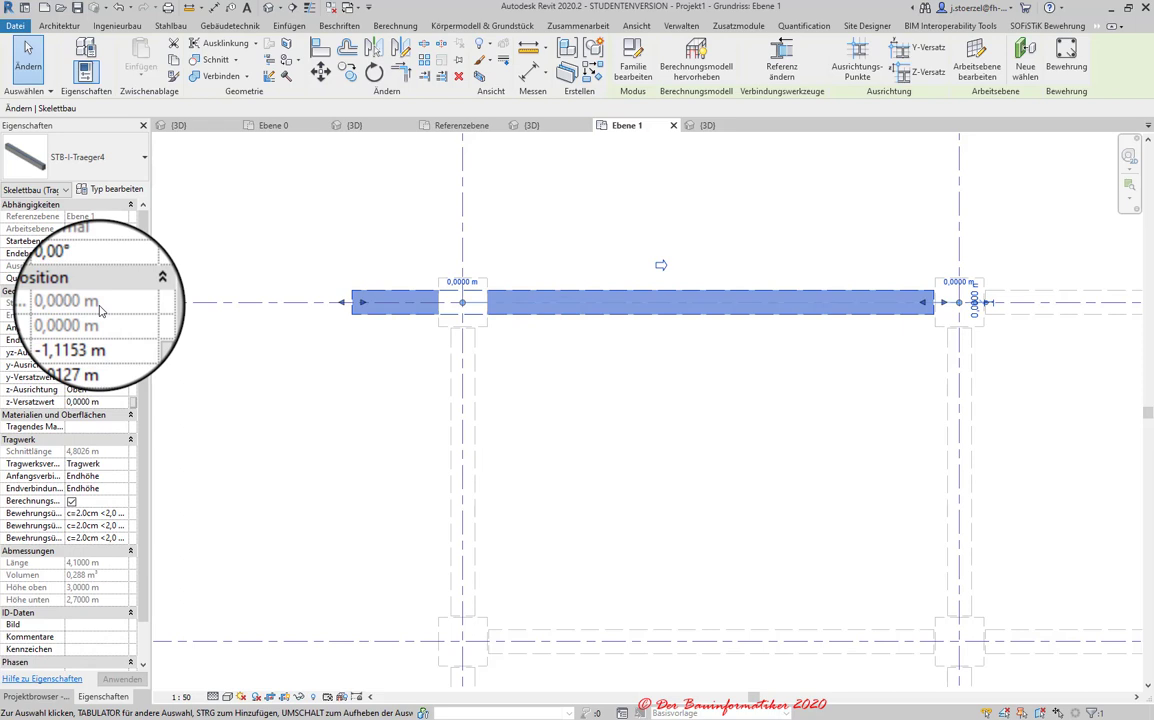
{"action": "left_click_drag", "start_coordinate": [148, 280], "coordinate": [146, 377]}
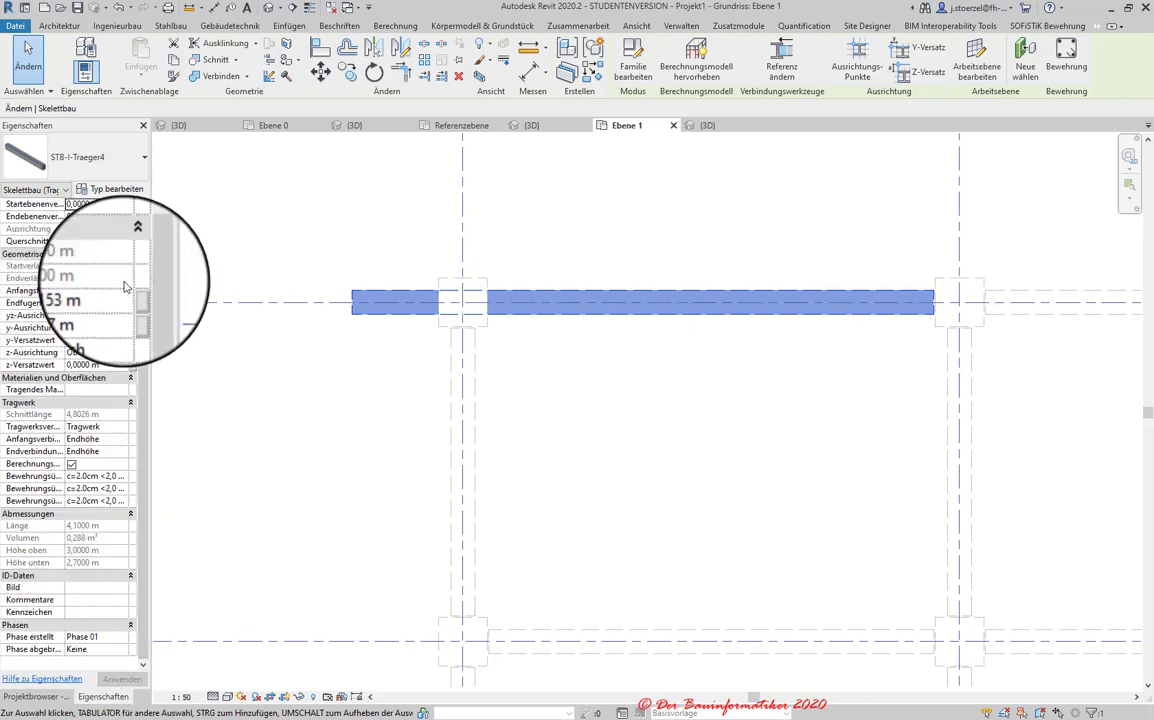
{"action": "left_click_drag", "start_coordinate": [142, 279], "coordinate": [130, 194]}
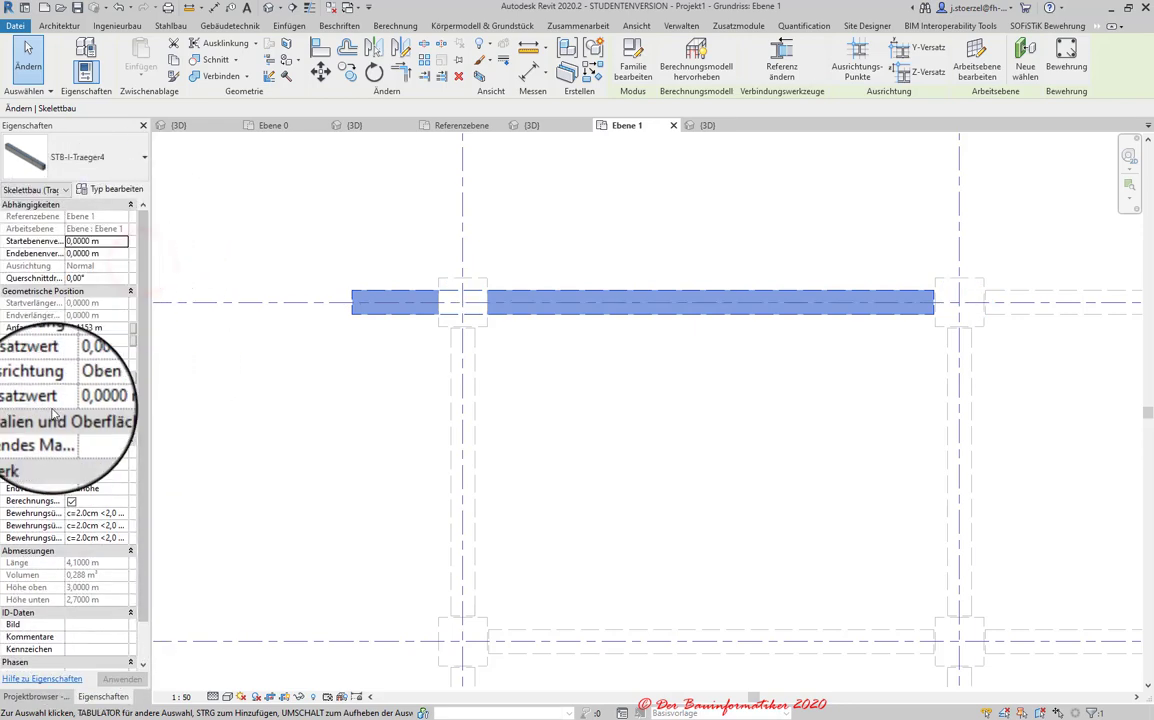
{"action": "scroll", "coordinate": [70, 463], "scroll_direction": "down", "scroll_amount": 1}
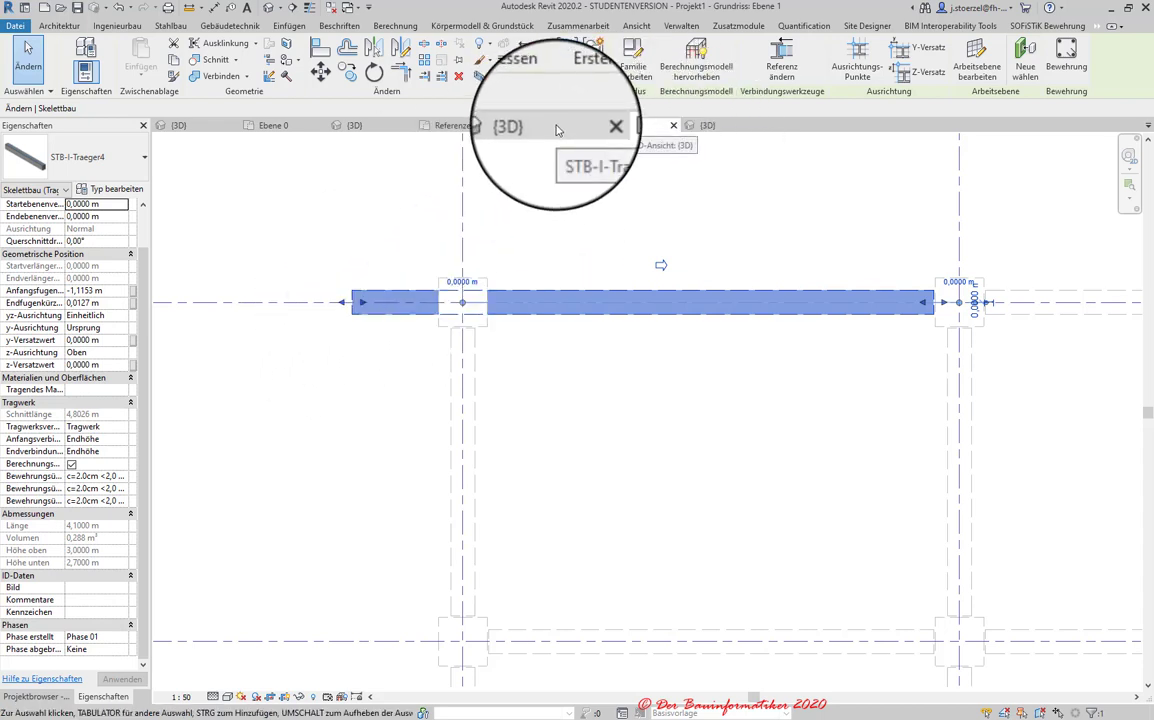
{"action": "left_click", "coordinate": [557, 128]}
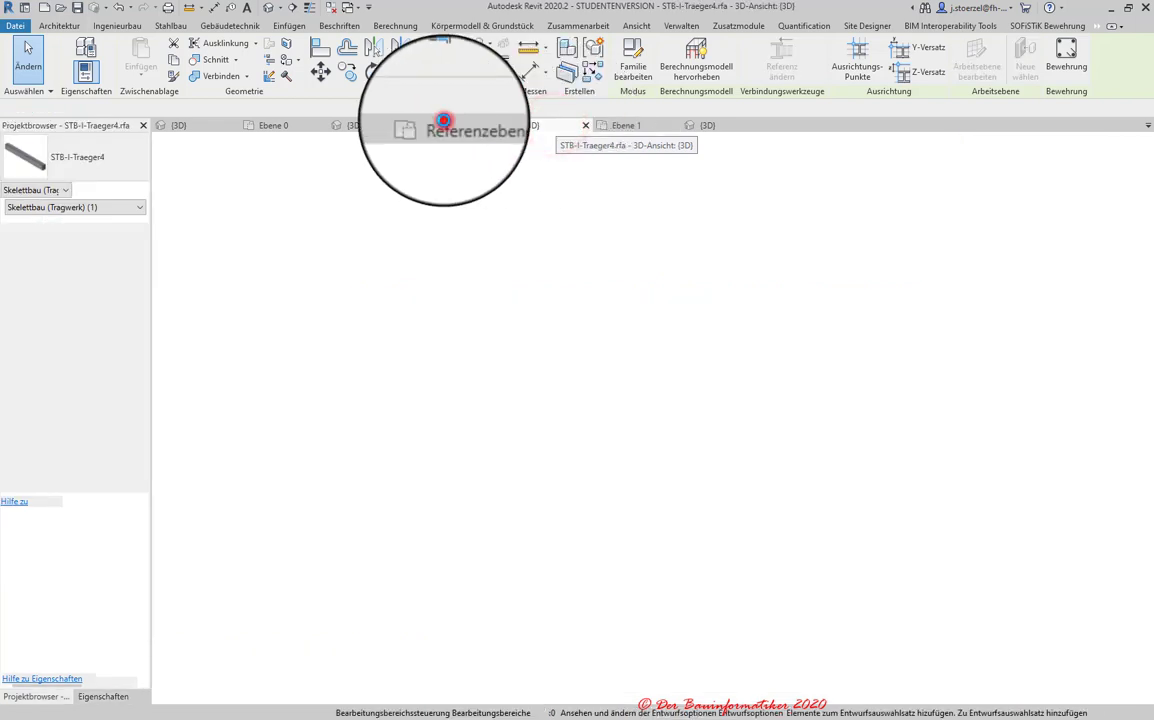
- Check Länge in the family's Referenzebene plan, then glance at Ebene 1's view type properties
{"action": "left_click", "coordinate": [443, 122]}
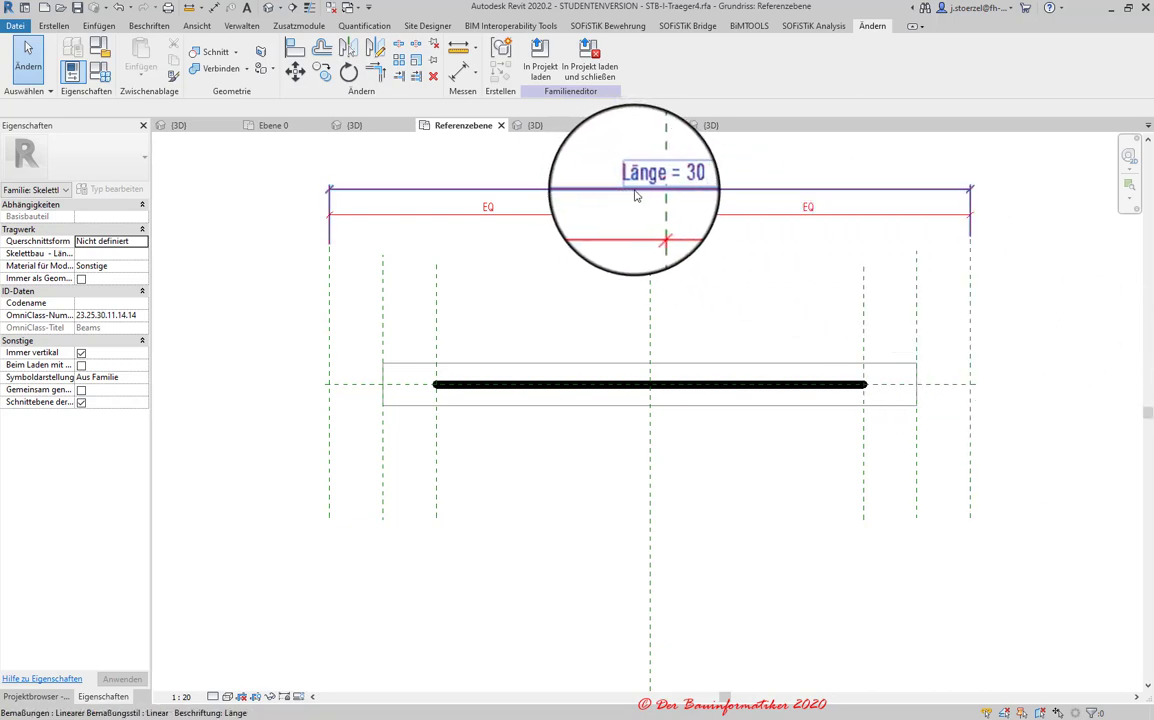
{"action": "left_click", "coordinate": [635, 125]}
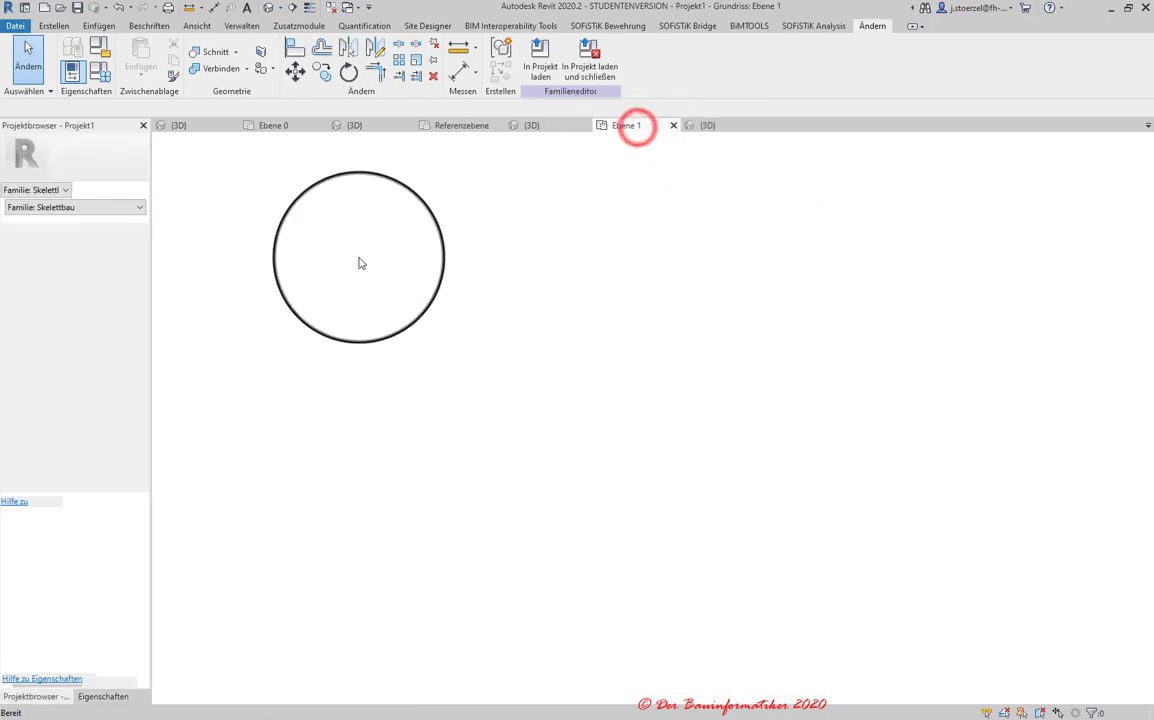
{"action": "left_click", "coordinate": [120, 192]}
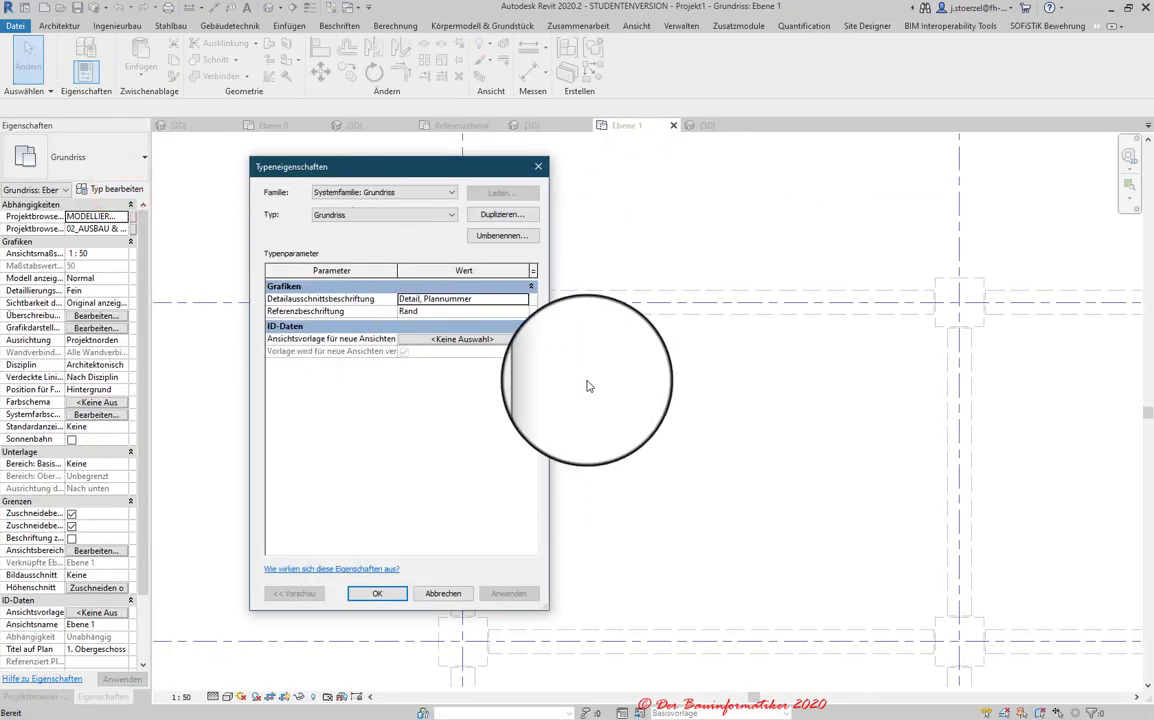
{"action": "key", "text": "Escape"}
- Inspect the placed beam's type properties on Ebene 1 and cancel without changes
{"action": "left_click", "coordinate": [665, 314]}
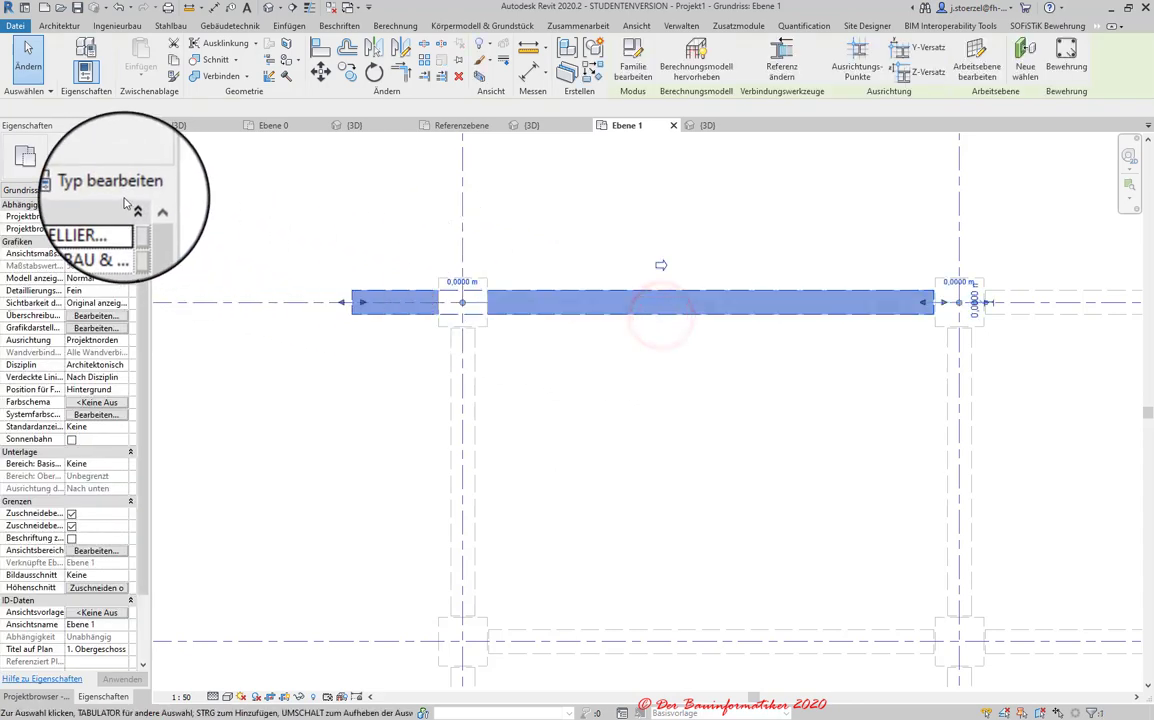
{"action": "left_click", "coordinate": [113, 191]}
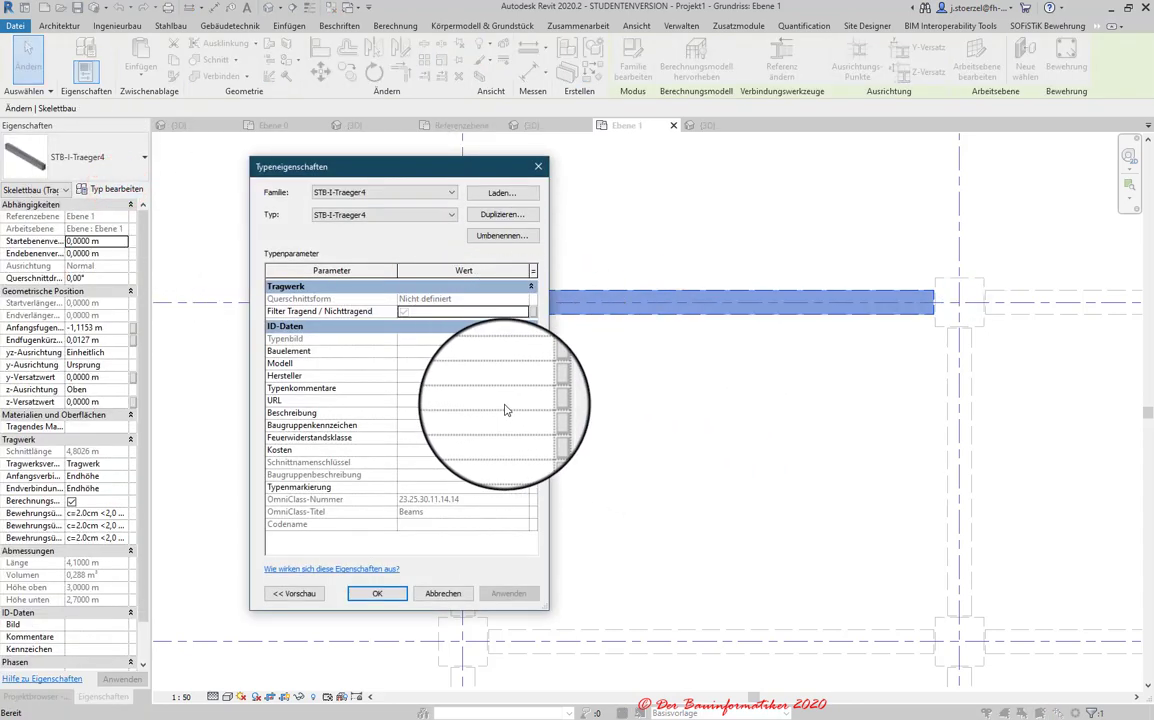
{"action": "left_click", "coordinate": [446, 594]}
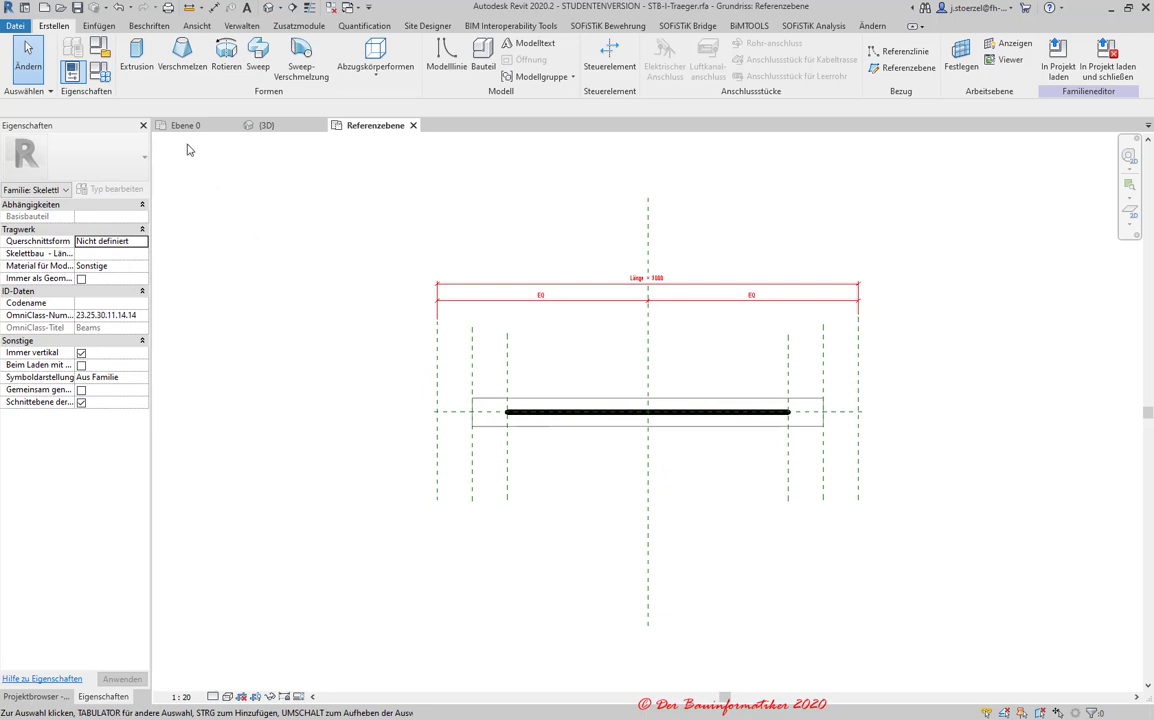
- In Familienkategorie und -parameter, compare the Skelettbau, Möbel and Grundstück category parameters
{"action": "left_click", "coordinate": [111, 52]}
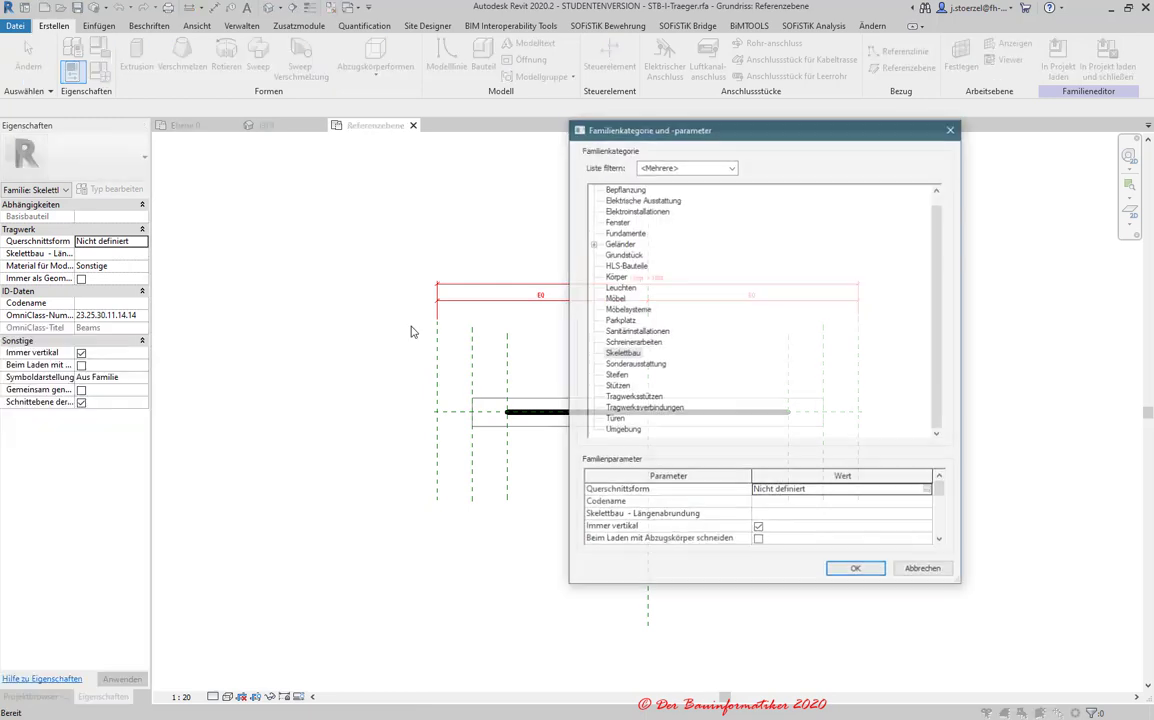
{"action": "left_click", "coordinate": [622, 354]}
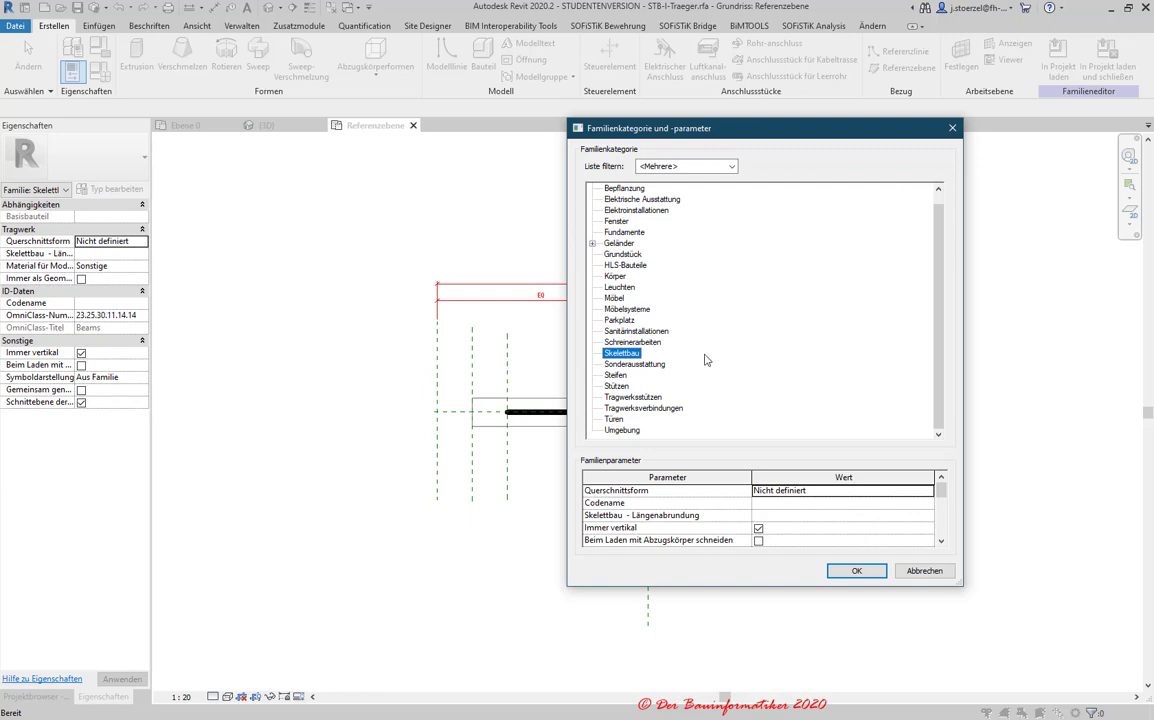
{"action": "left_click", "coordinate": [617, 299]}
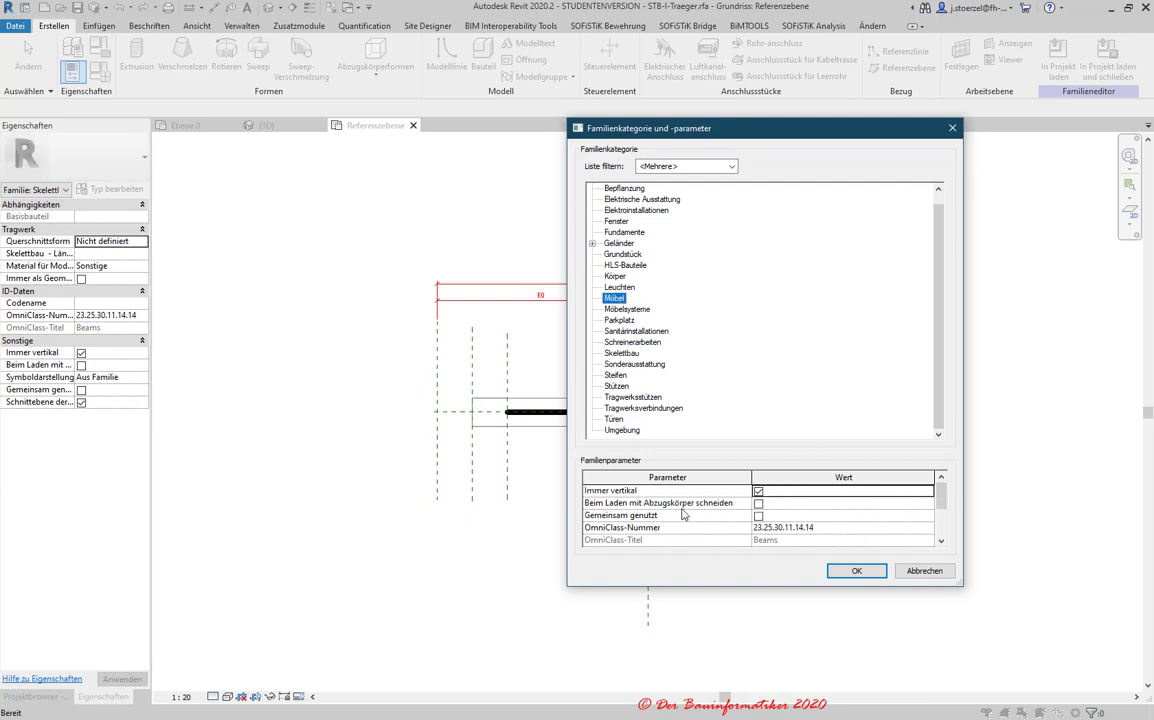
{"action": "mouse_move", "coordinate": [943, 490]}
{"action": "left_mouse_down"}
{"action": "mouse_move", "coordinate": [943, 515]}
{"action": "mouse_move", "coordinate": [944, 492]}
{"action": "mouse_move", "coordinate": [944, 512]}
{"action": "mouse_move", "coordinate": [944, 502]}
{"action": "left_mouse_up"}
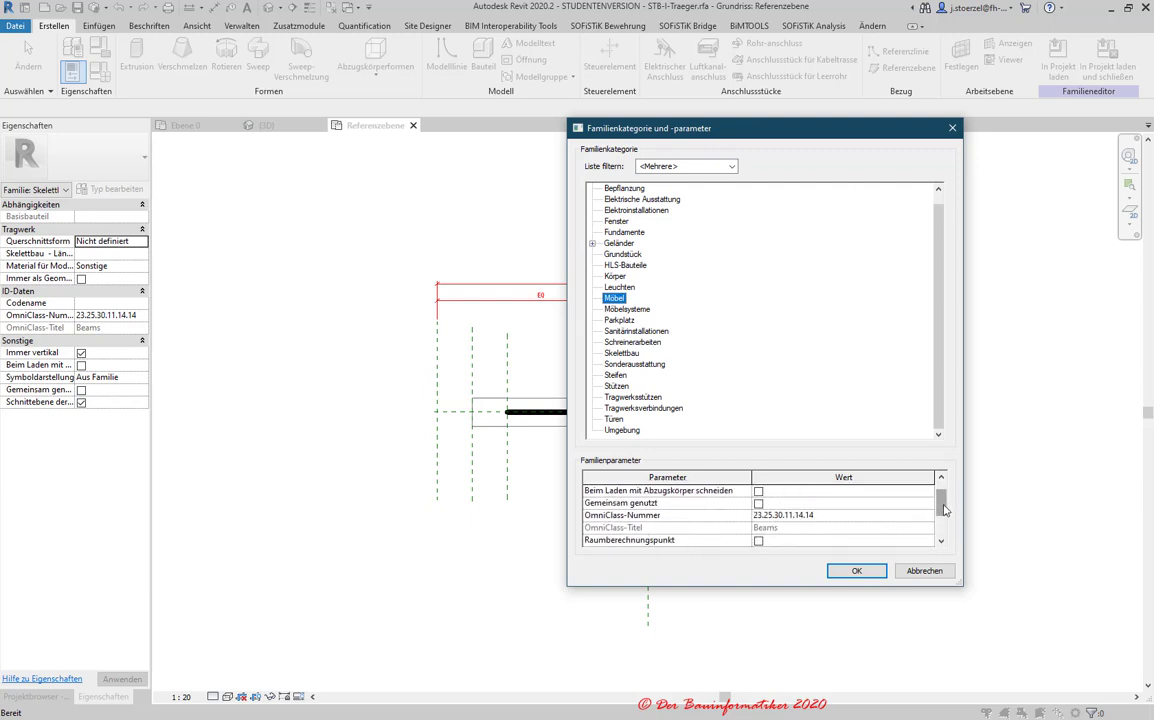
{"action": "left_click", "coordinate": [622, 254]}
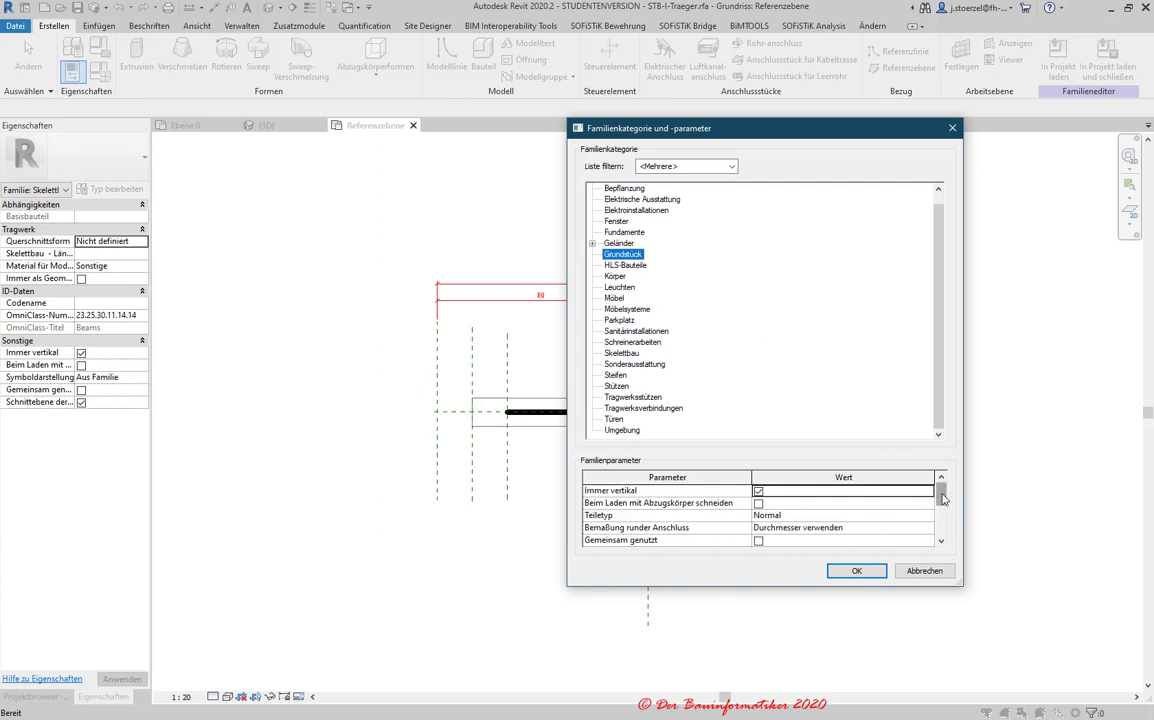
{"action": "mouse_move", "coordinate": [943, 490]}
{"action": "left_mouse_down"}
{"action": "mouse_move", "coordinate": [944, 516]}
{"action": "mouse_move", "coordinate": [863, 463]}
{"action": "left_mouse_up"}
- Select Skelettbau as the family category, scroll its Familienparameter list, and cancel the dialog
{"action": "left_click", "coordinate": [621, 355]}
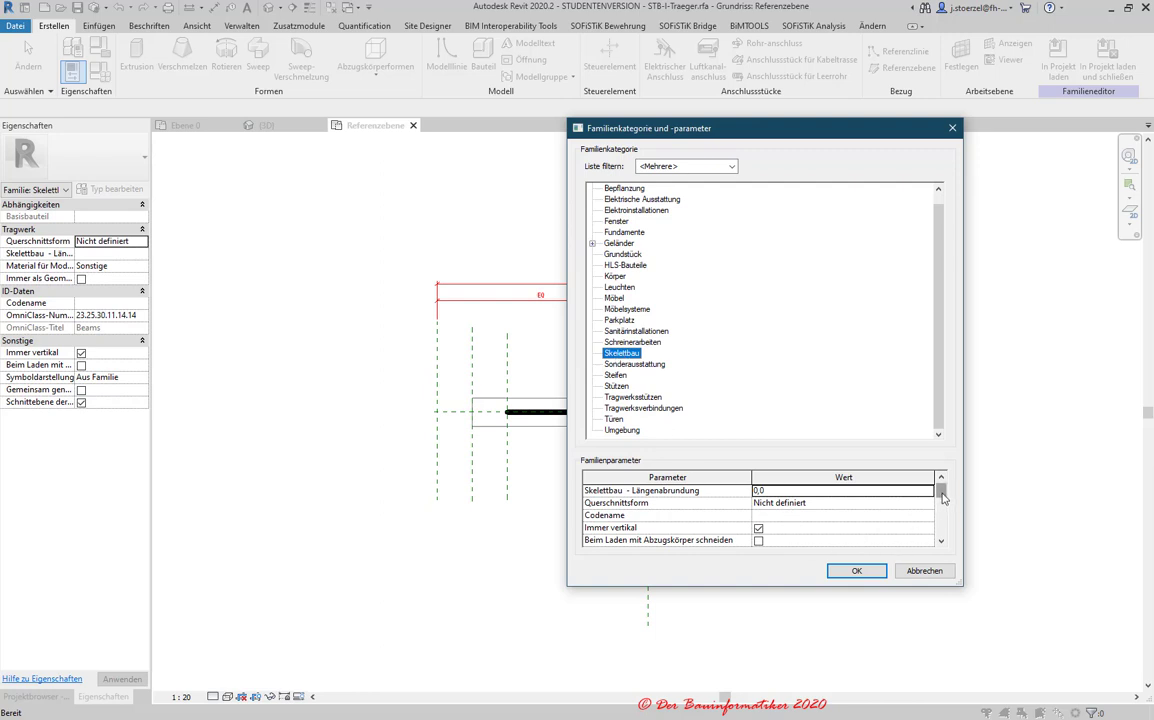
{"action": "mouse_move", "coordinate": [942, 488]}
{"action": "left_mouse_down"}
{"action": "mouse_move", "coordinate": [943, 517]}
{"action": "mouse_move", "coordinate": [940, 493]}
{"action": "left_mouse_up"}
{"action": "mouse_move", "coordinate": [941, 485]}
{"action": "left_mouse_down"}
{"action": "mouse_move", "coordinate": [941, 528]}
{"action": "mouse_move", "coordinate": [941, 486]}
{"action": "left_mouse_up"}
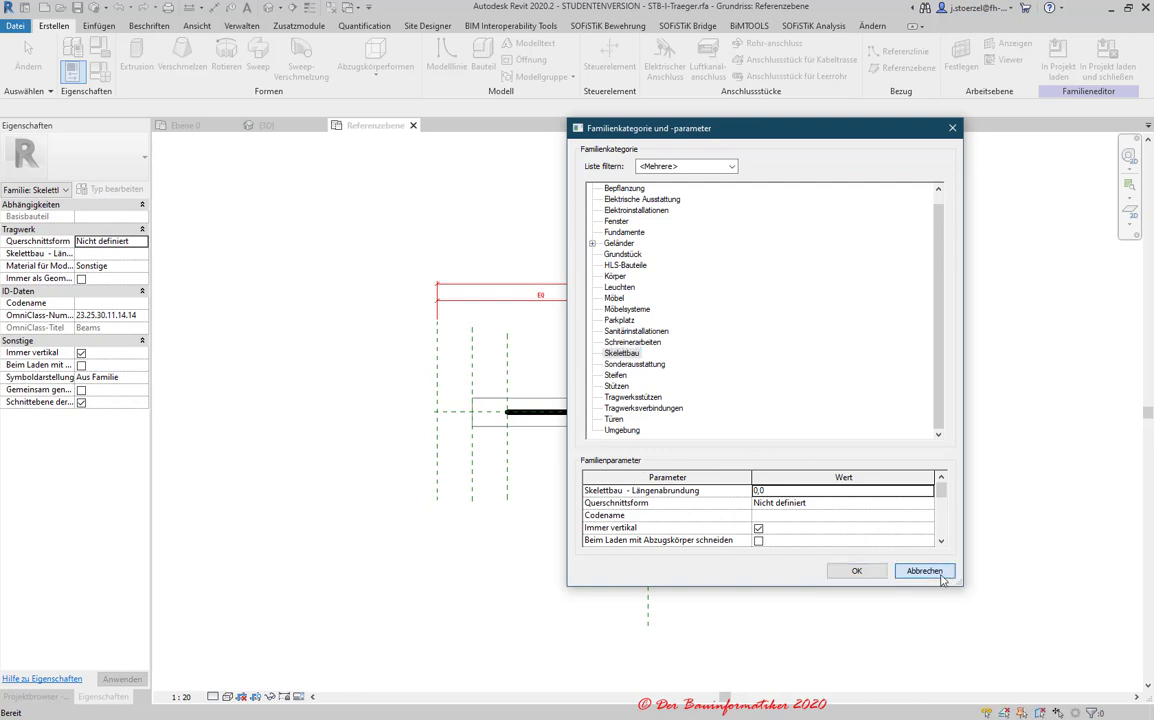
{"action": "left_click", "coordinate": [856, 570]}
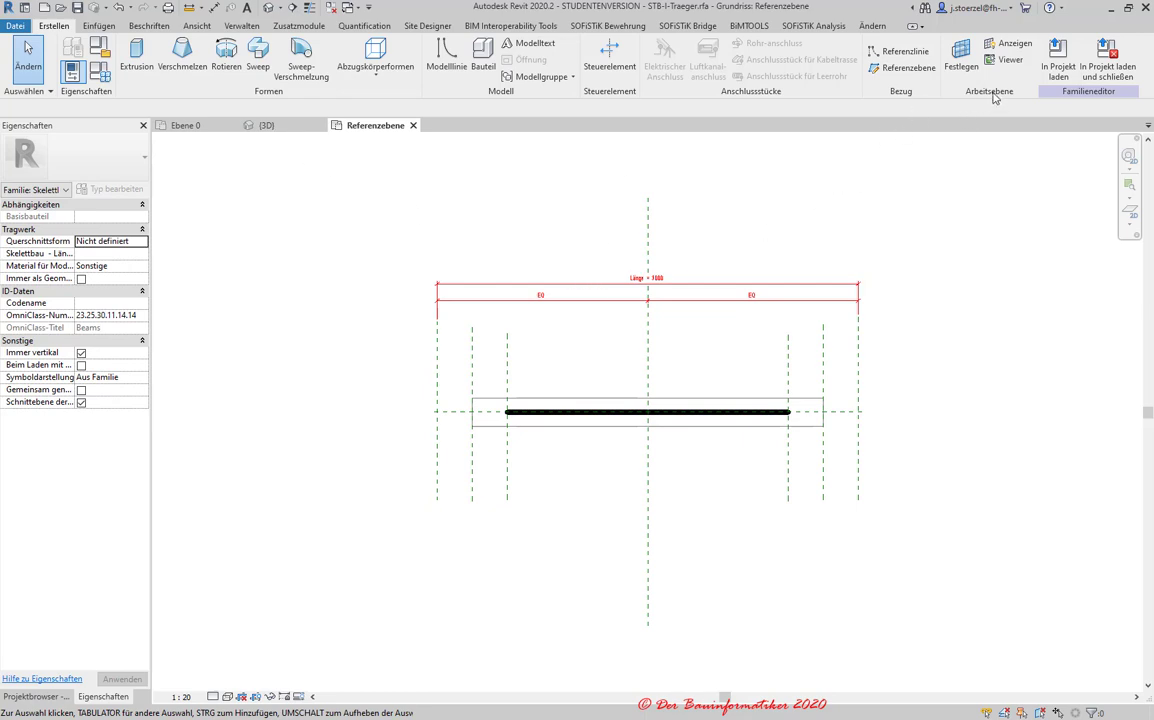
- Load the STB-I-Traeger family into Projekt1 to begin a beam on Ebene 0
{"action": "left_click", "coordinate": [1058, 62]}
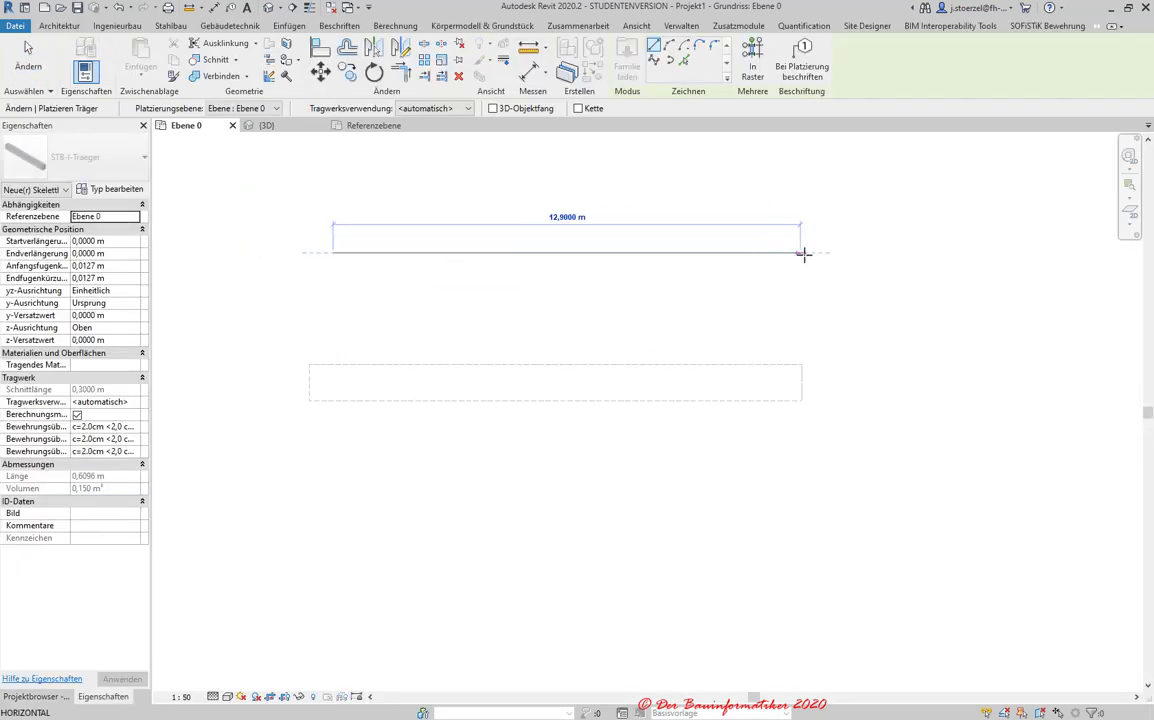
- Place the new STB-I-Traeger beam on Ebene 0 and delete the old beam
{"action": "left_click", "coordinate": [806, 252]}
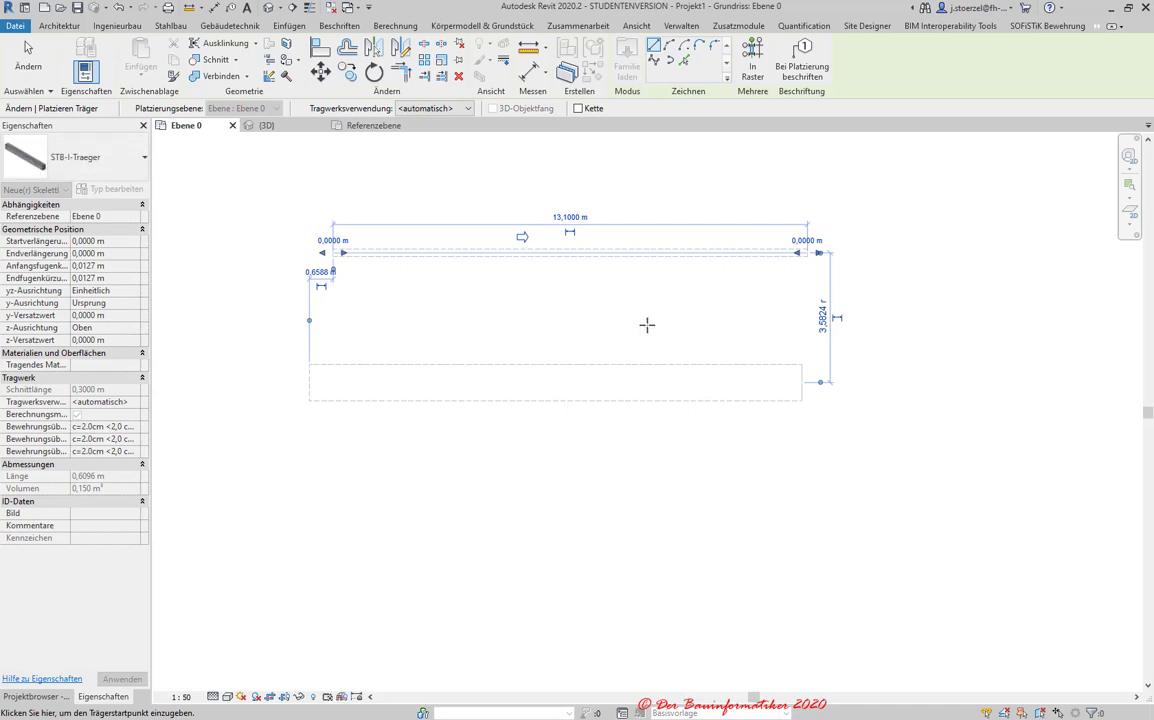
{"action": "key", "text": "Escape"}
{"action": "key", "text": "Escape"}
{"action": "left_click", "coordinate": [625, 372]}
{"action": "key", "text": "Delete"}
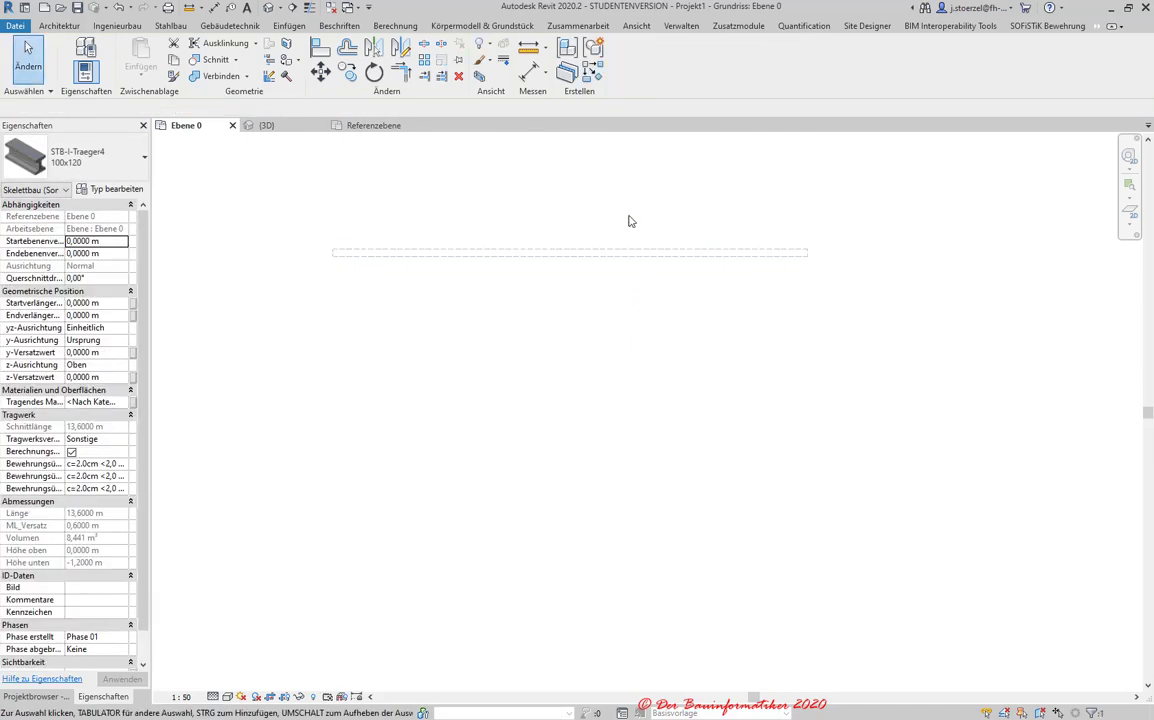
- Shorten the new beam to 4,7000 m and reselect it
{"action": "left_click", "coordinate": [613, 253]}
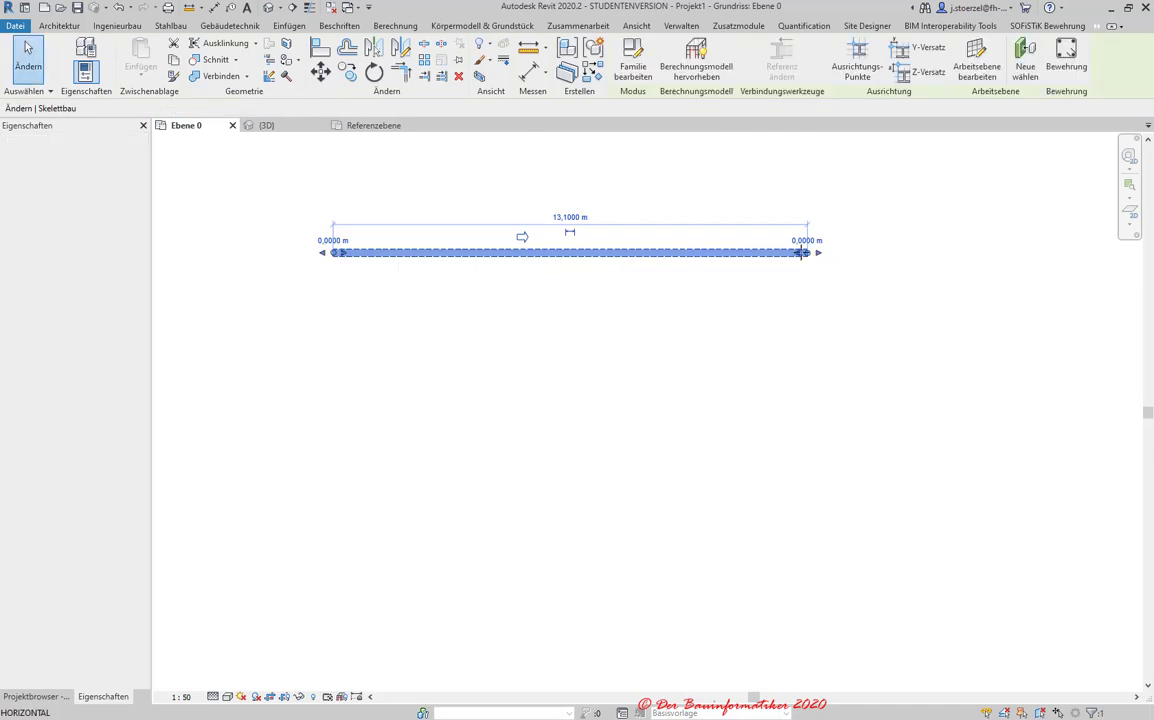
{"action": "left_click_drag", "start_coordinate": [808, 252], "coordinate": [503, 249]}
{"action": "left_click", "coordinate": [554, 307]}
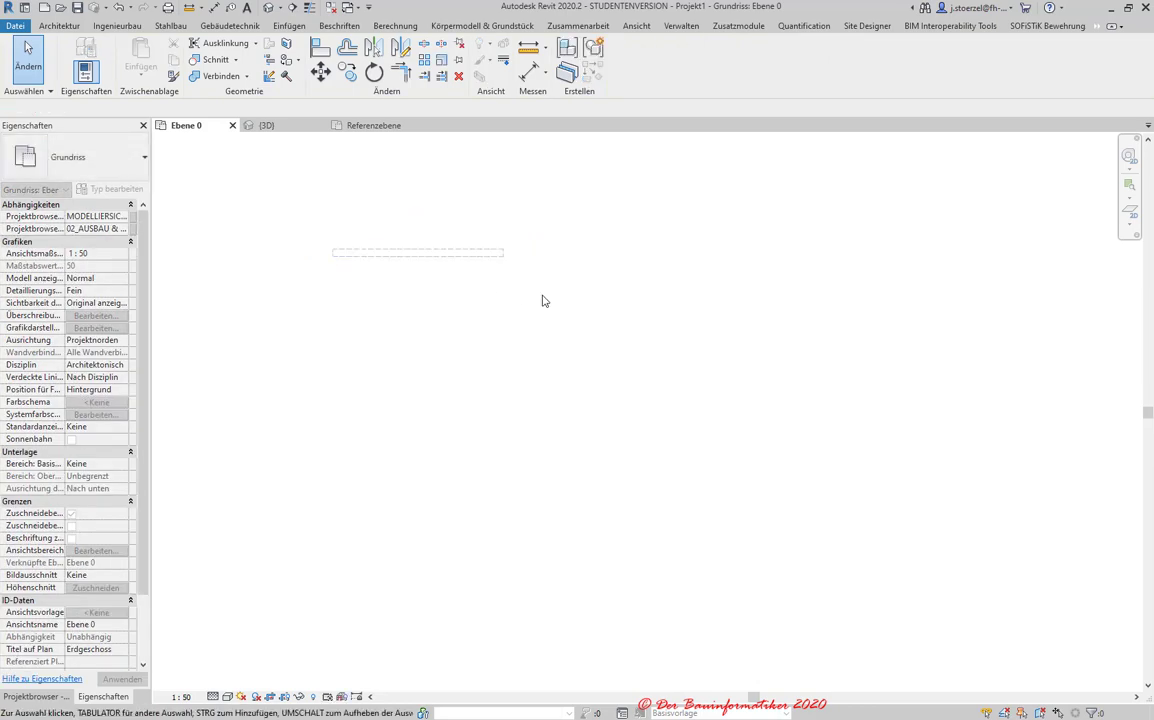
{"action": "scroll", "coordinate": [420, 268], "scroll_direction": "up", "scroll_amount": 2}
{"action": "scroll", "coordinate": [470, 285], "scroll_direction": "up", "scroll_amount": 2}
{"action": "middle_click_drag", "start_coordinate": [523, 299], "coordinate": [628, 301]}
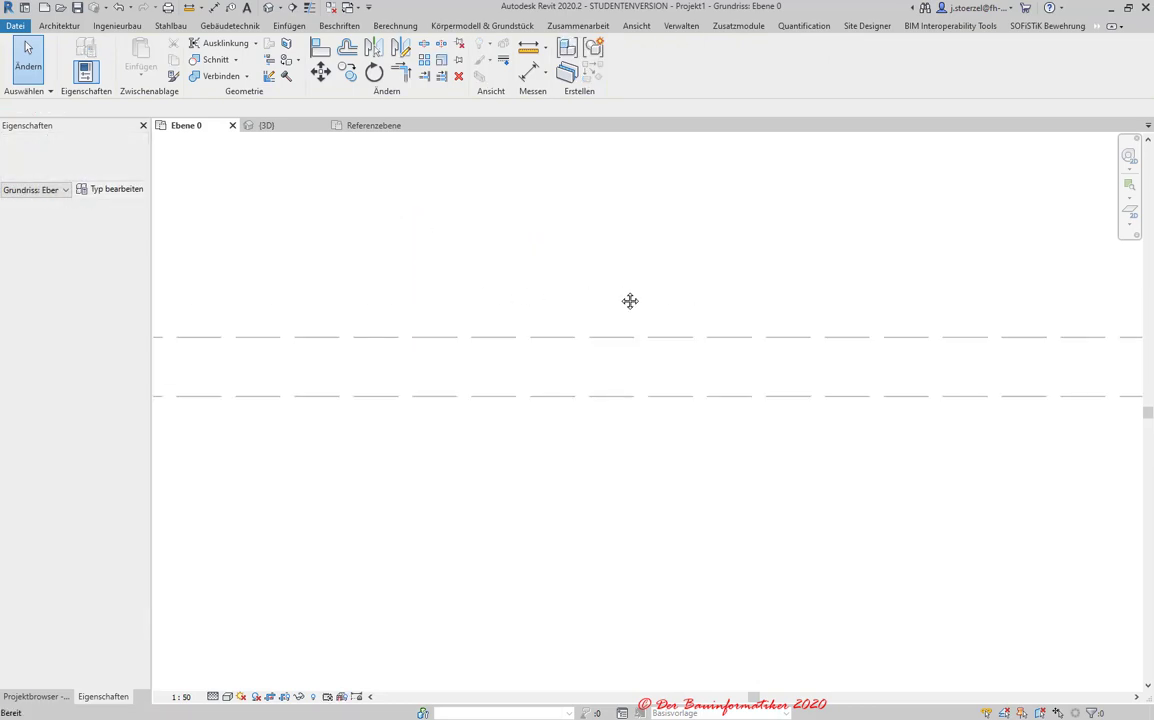
{"action": "scroll", "coordinate": [600, 315], "scroll_direction": "down", "scroll_amount": 2}
{"action": "left_click", "coordinate": [523, 353]}
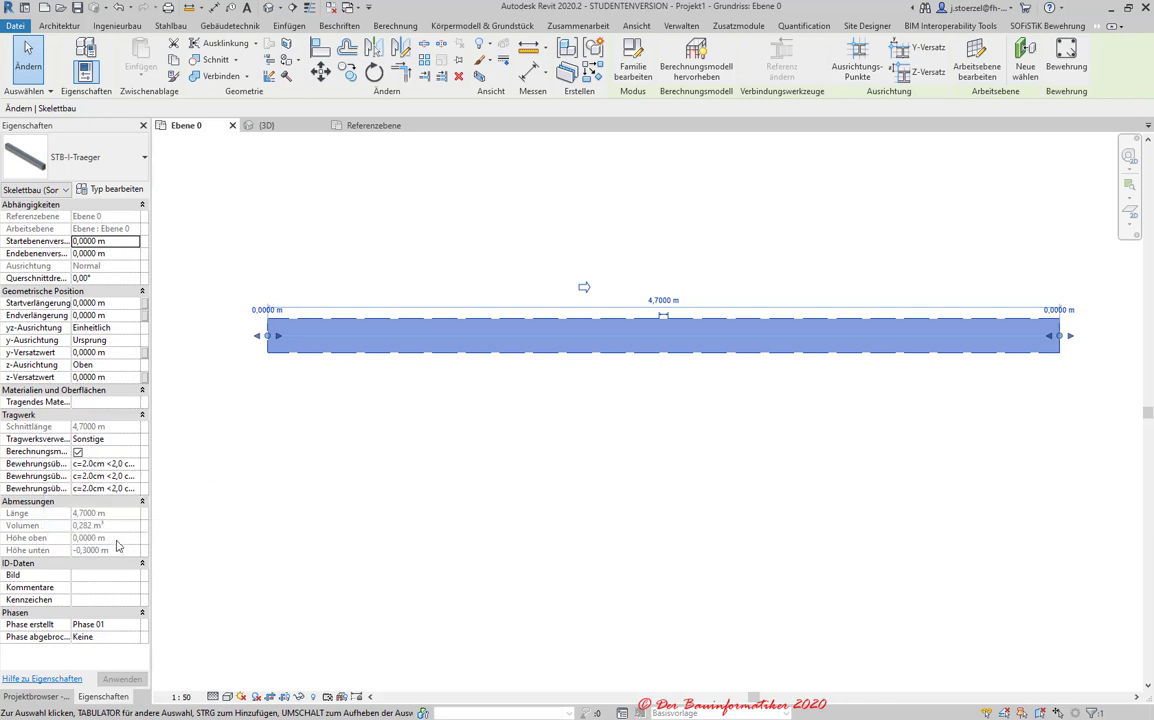
{"action": "left_click", "coordinate": [106, 191]}
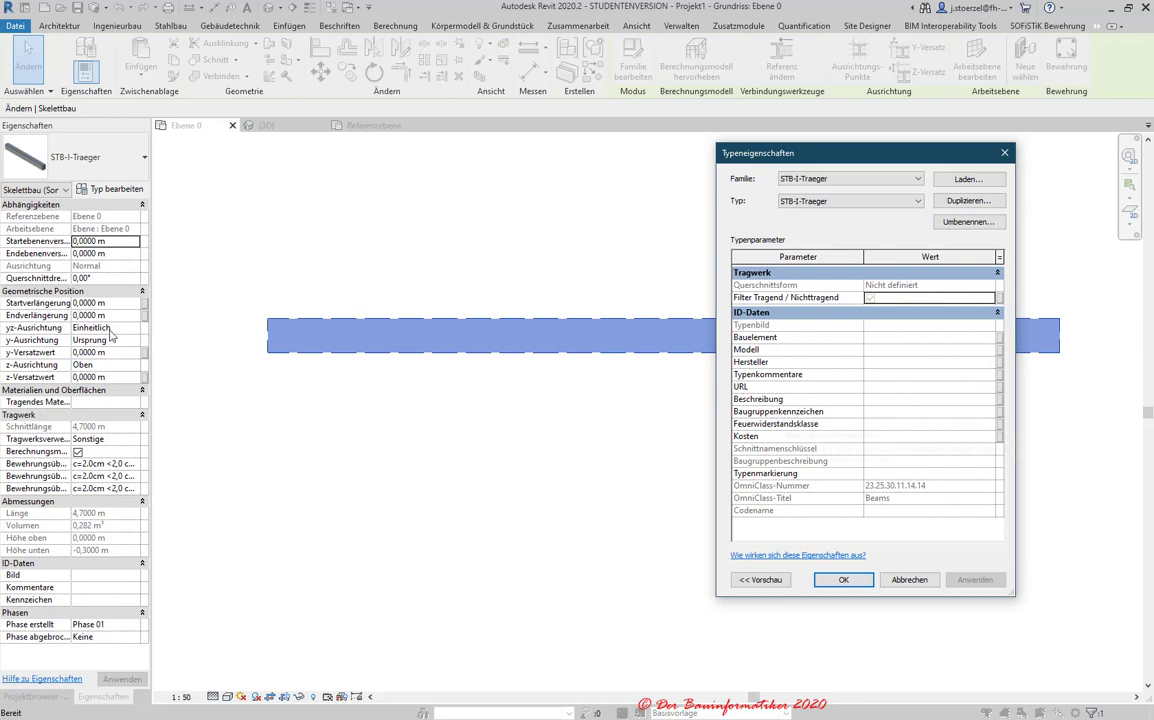
{"action": "mouse_move", "coordinate": [930, 337]}
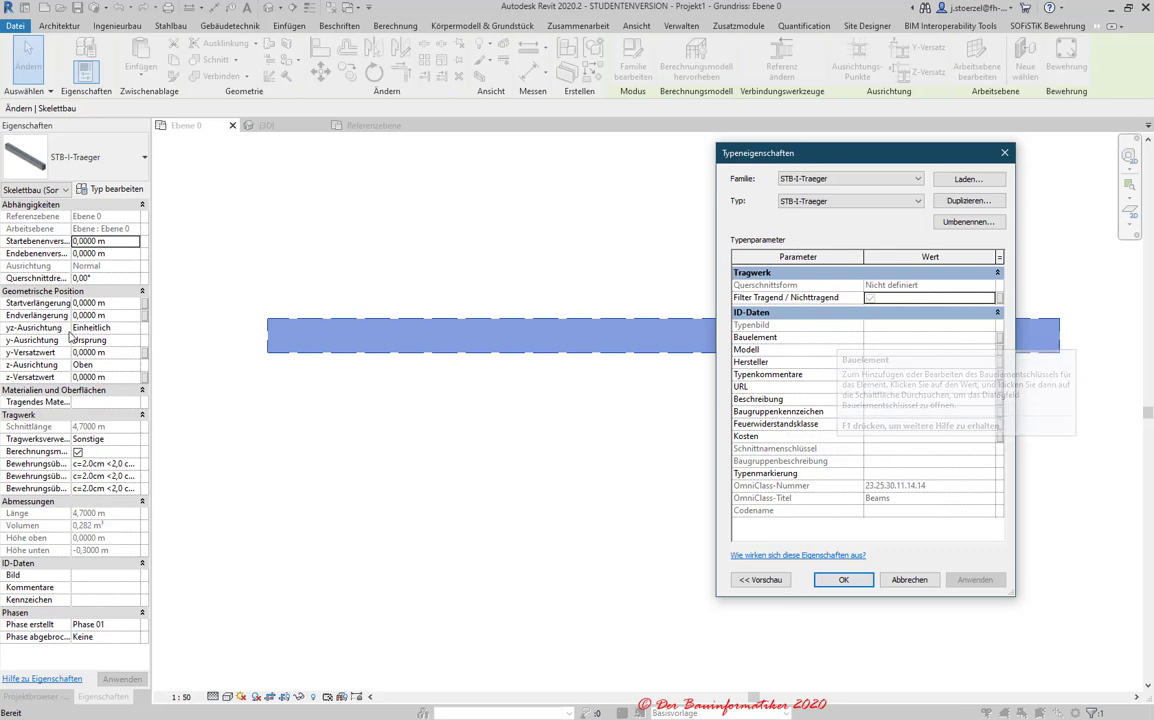
{"action": "left_click", "coordinate": [925, 581]}
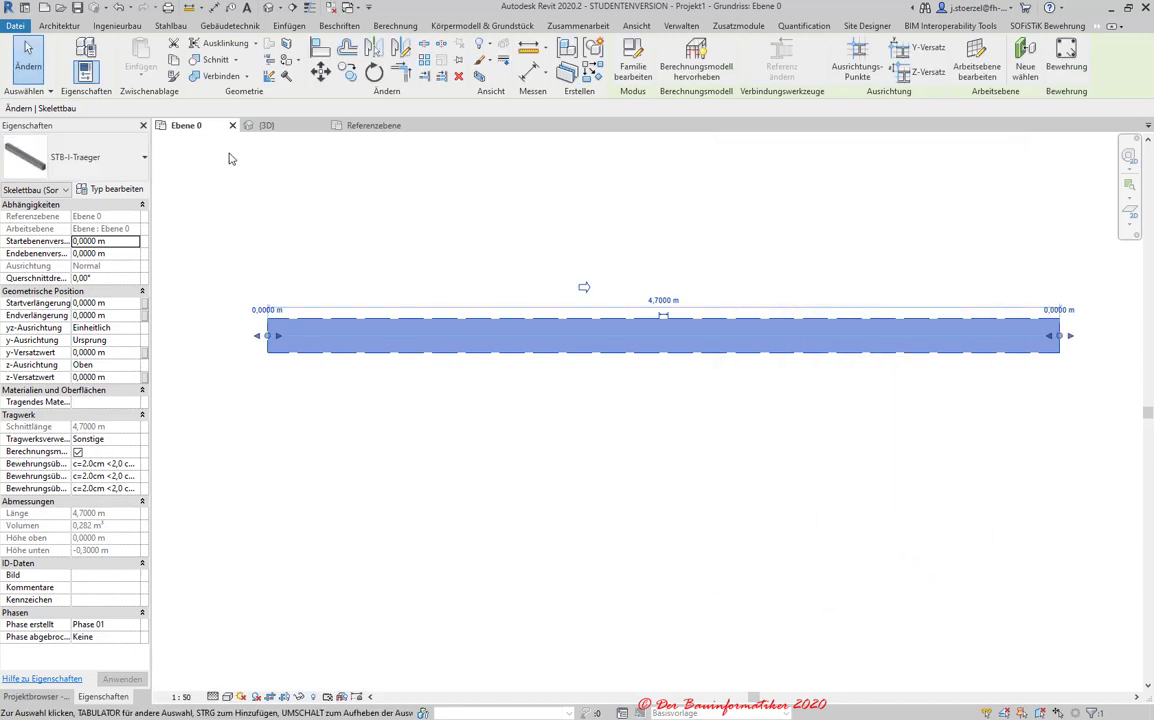
{"action": "mouse_move", "coordinate": [373, 125]}
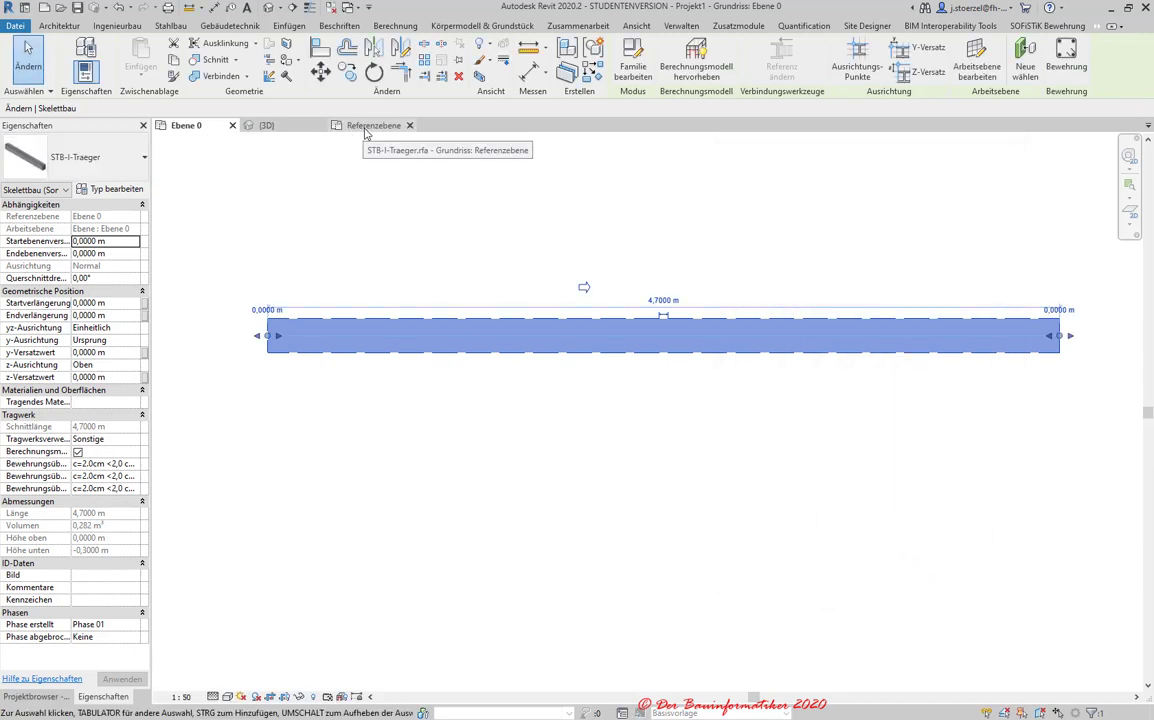
- Set the STB-I-Traeger family's Material für Modellverhalten to Holz
{"action": "left_click", "coordinate": [366, 128]}
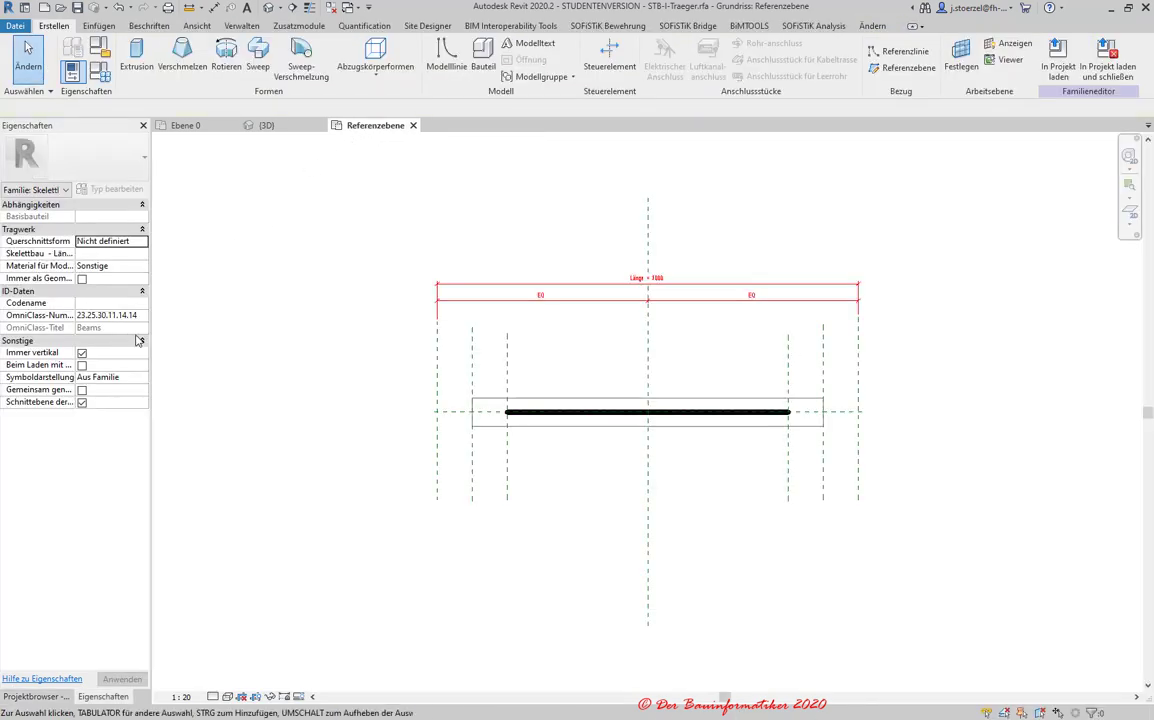
{"action": "left_click", "coordinate": [118, 265]}
{"action": "left_click", "coordinate": [145, 265]}
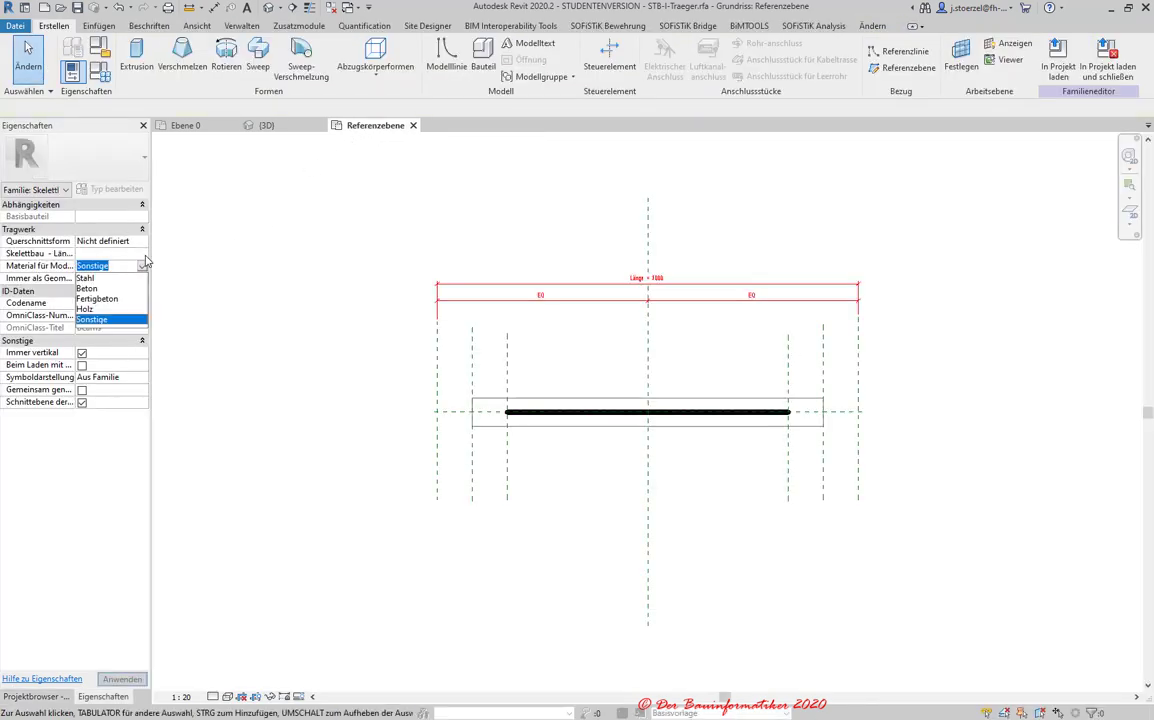
{"action": "left_click", "coordinate": [88, 309]}
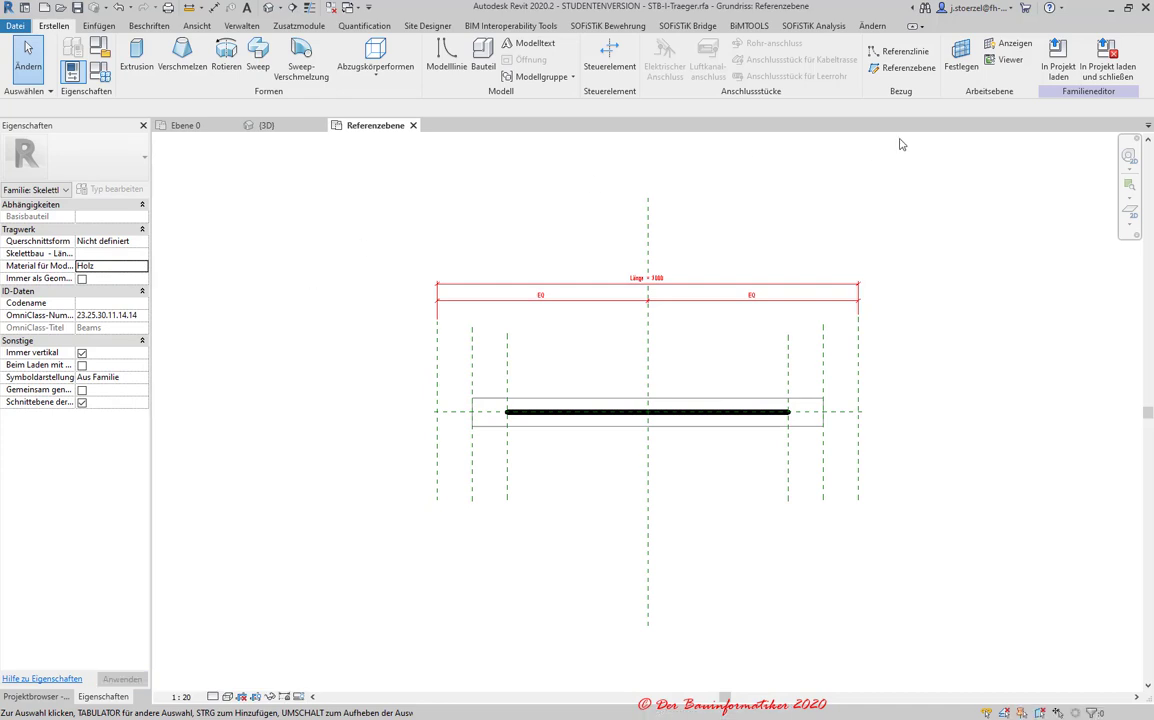
- Reload the family into Projekt1, overwriting the existing version, and select the beam
{"action": "left_click", "coordinate": [1058, 60]}
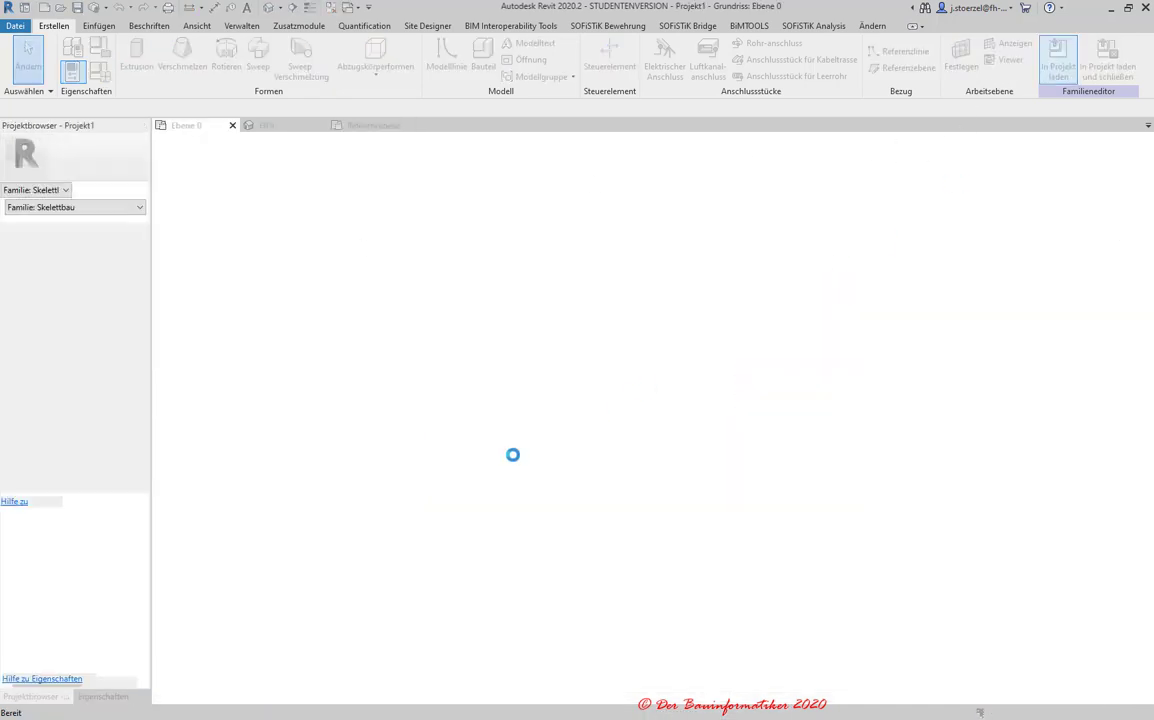
{"action": "left_click", "coordinate": [541, 341]}
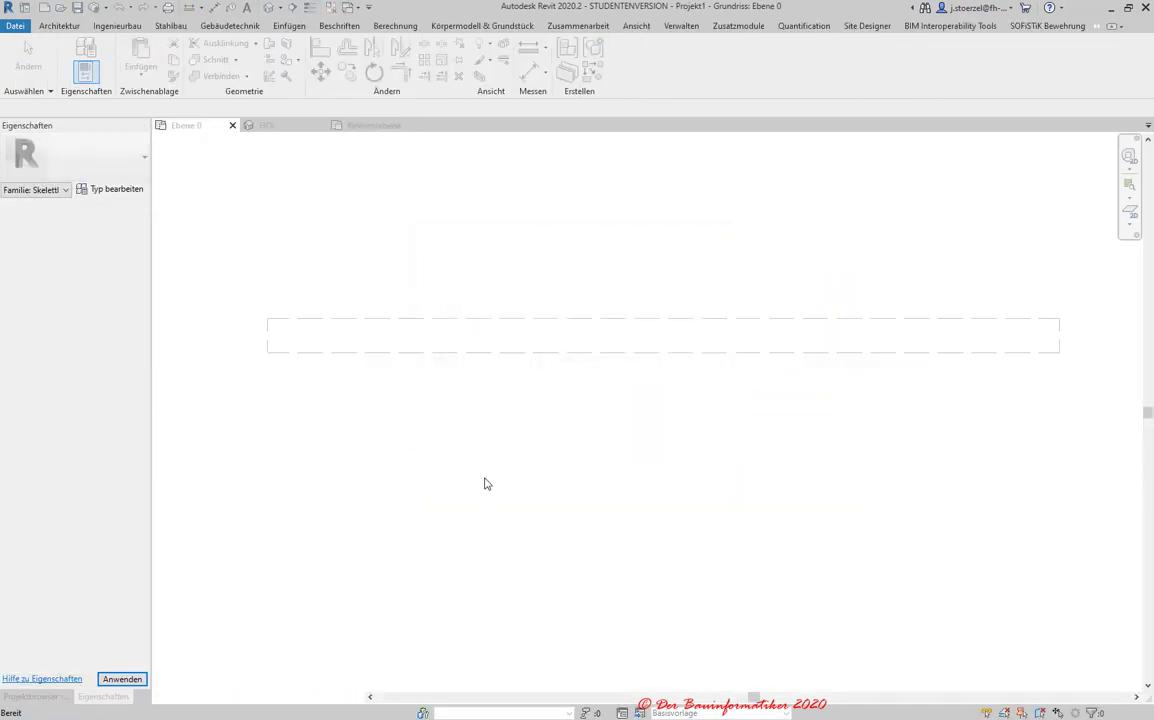
{"action": "left_click", "coordinate": [496, 352]}
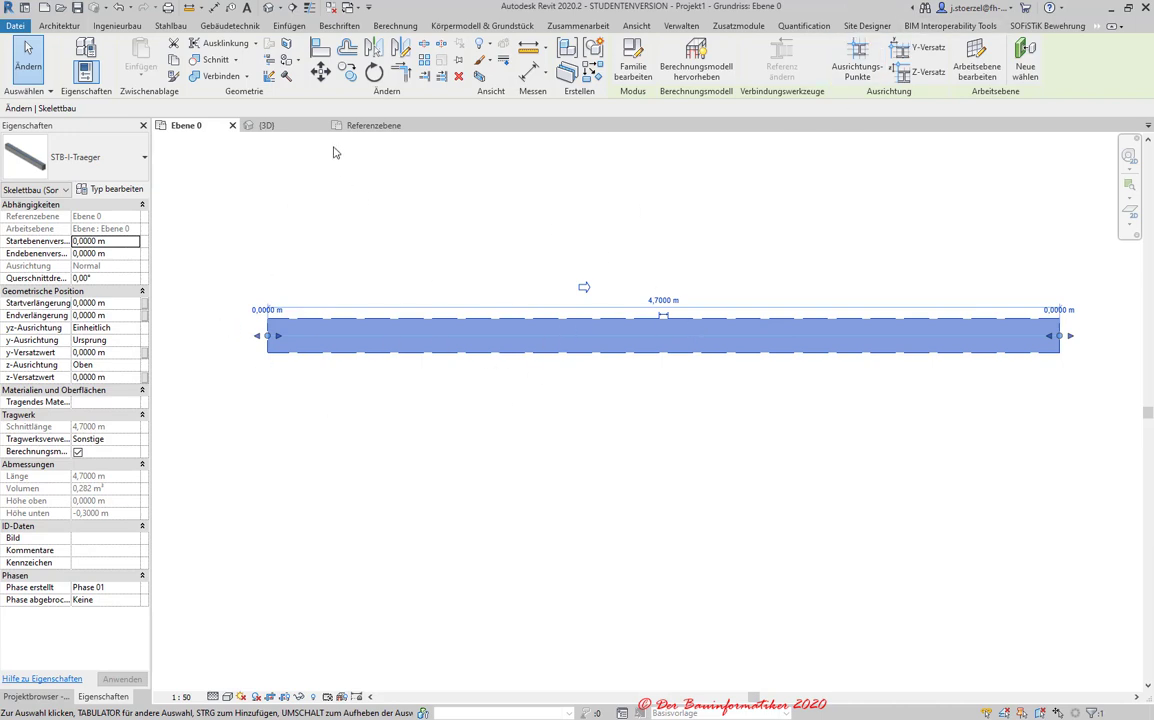
- Return to the family's Referenzebene plan and open the model material list
{"action": "left_click", "coordinate": [357, 125]}
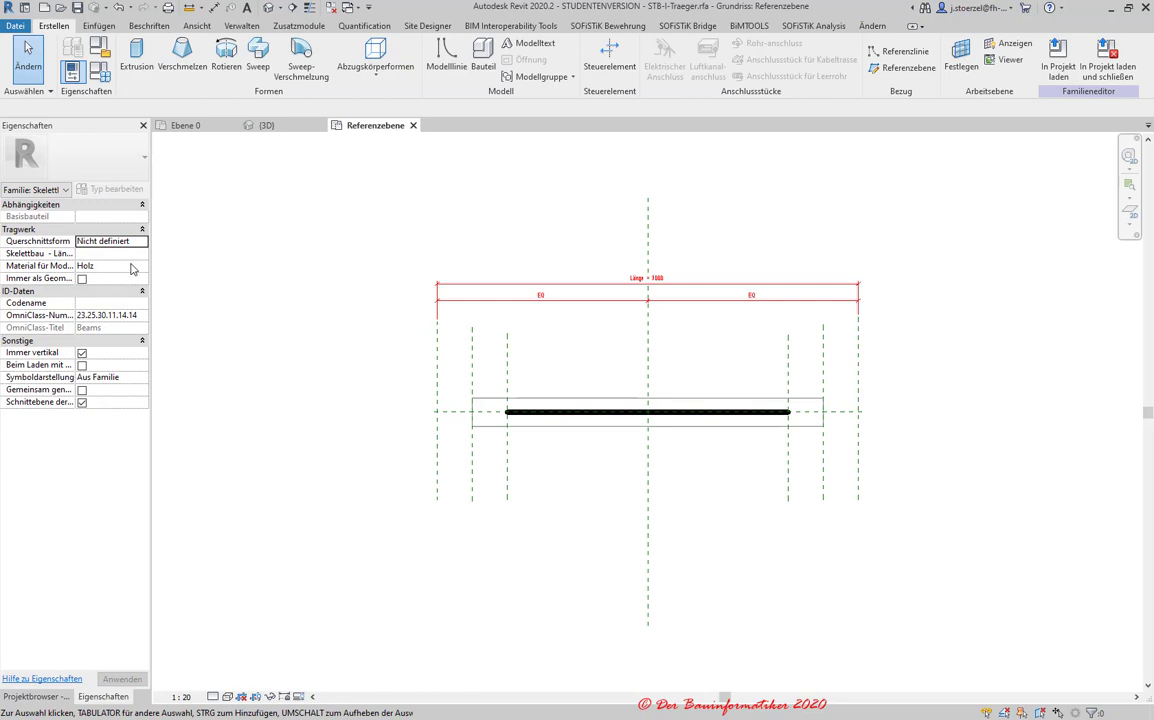
{"action": "left_click", "coordinate": [110, 266]}
{"action": "left_click", "coordinate": [110, 266]}
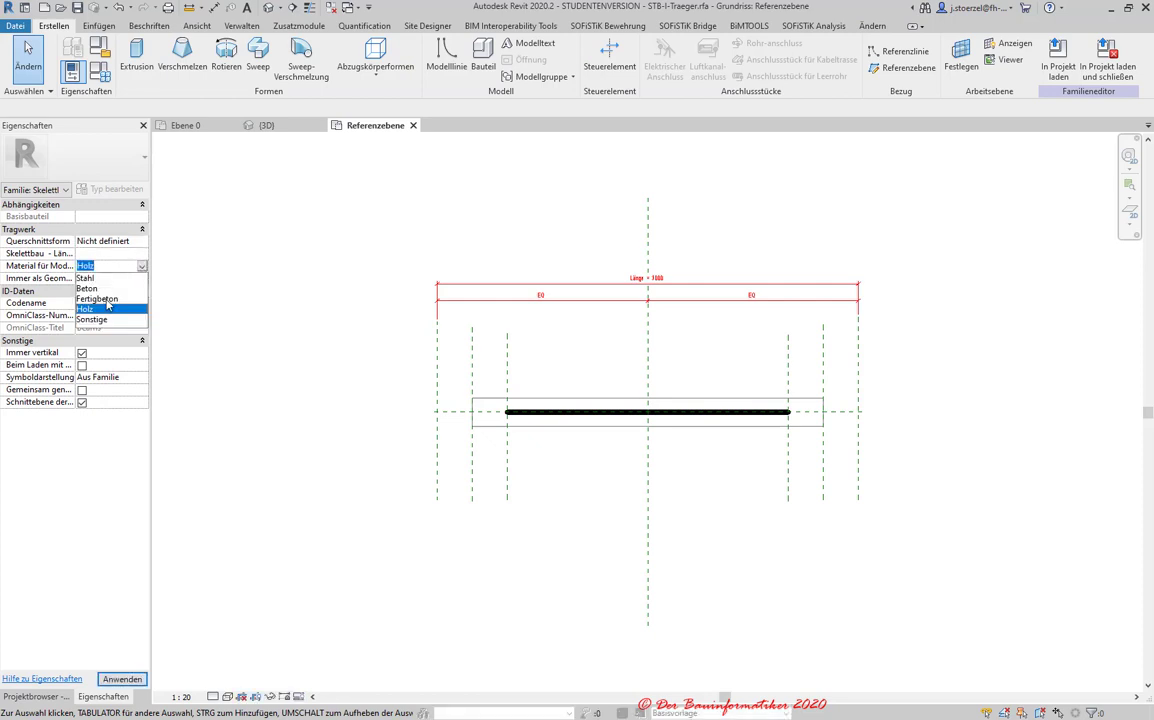
- Set the model material to Fertigbeton and reload the family, overwriting the existing version
{"action": "left_click", "coordinate": [100, 299]}
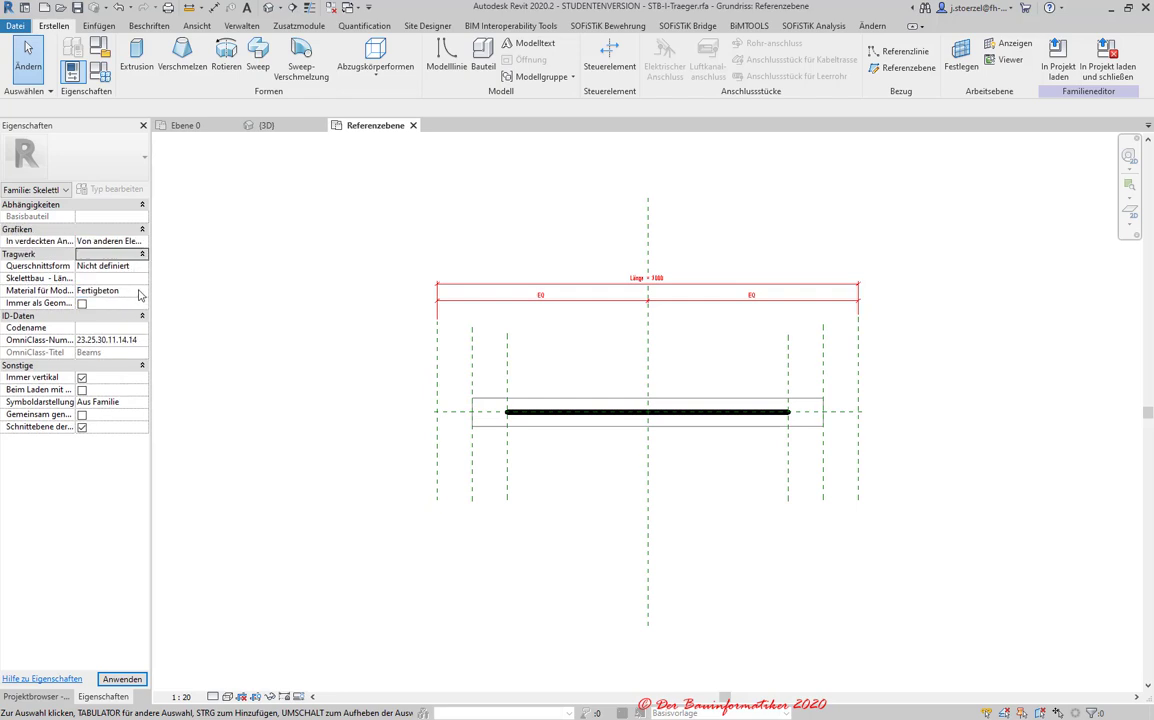
{"action": "left_click", "coordinate": [143, 291]}
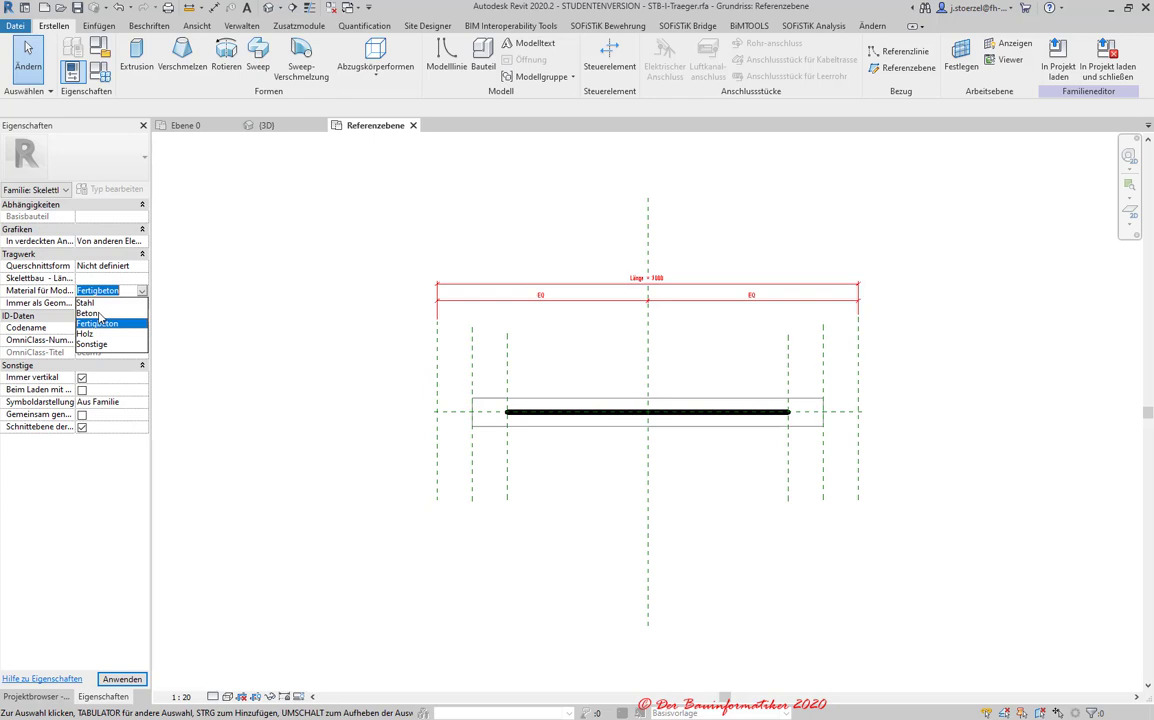
{"action": "left_click", "coordinate": [100, 314]}
{"action": "left_click", "coordinate": [100, 324]}
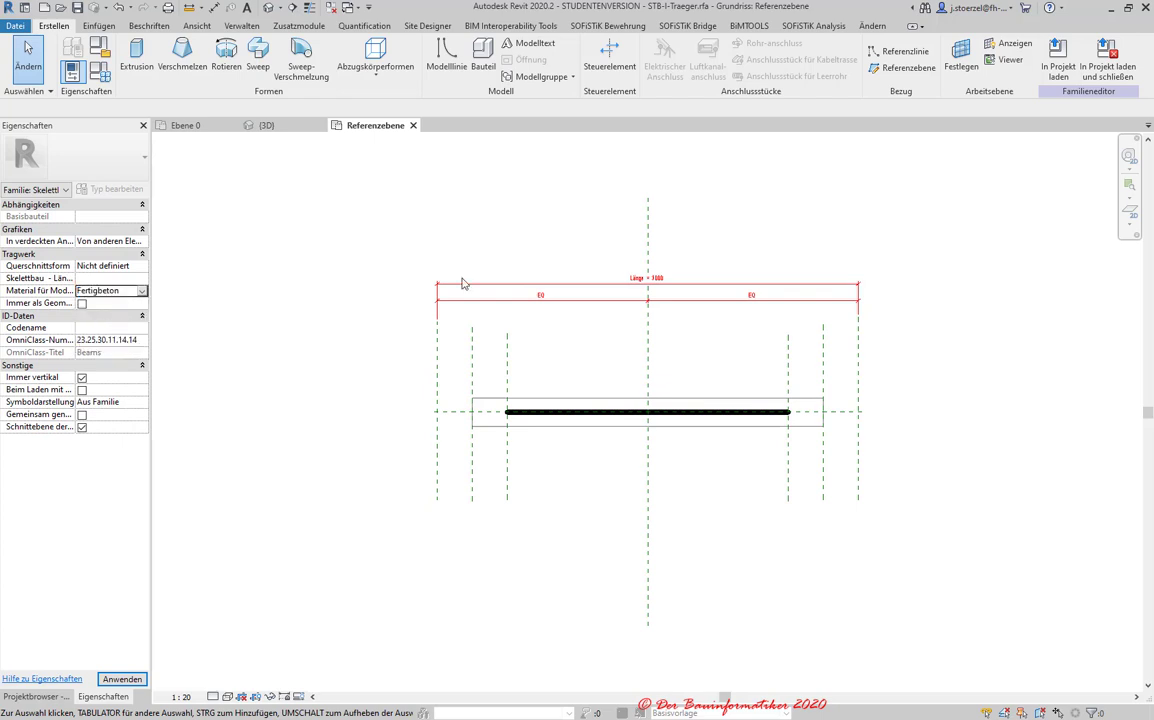
{"action": "left_click", "coordinate": [1036, 85]}
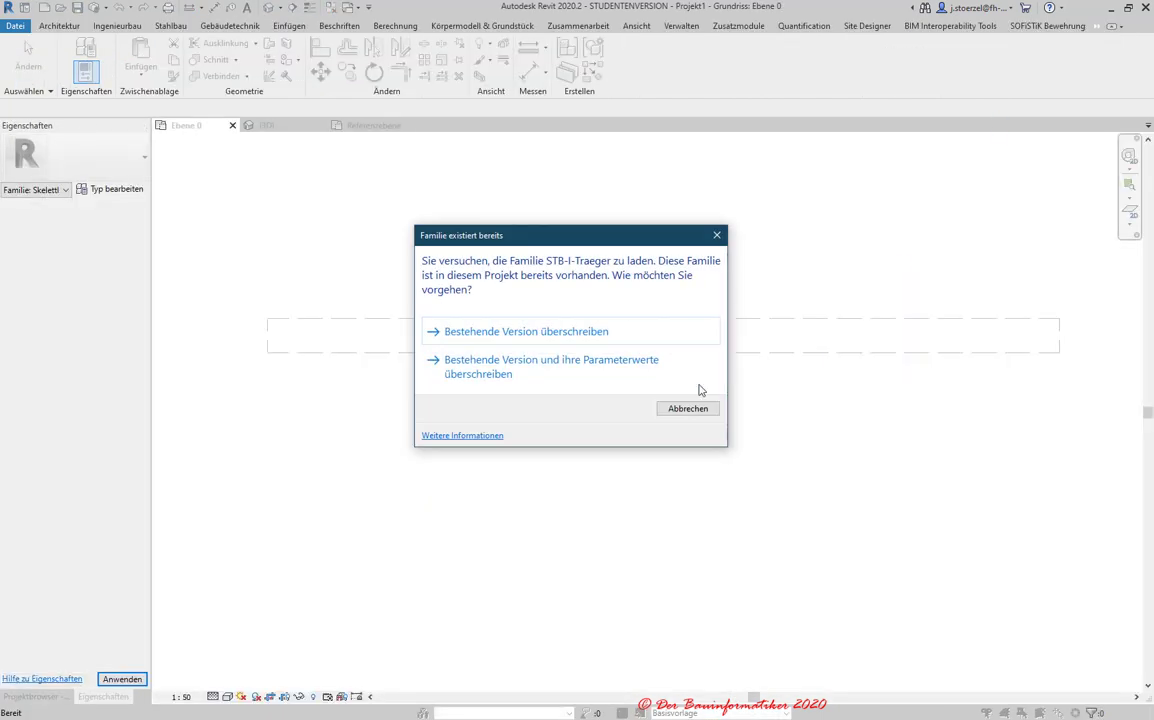
{"action": "left_click", "coordinate": [566, 333]}
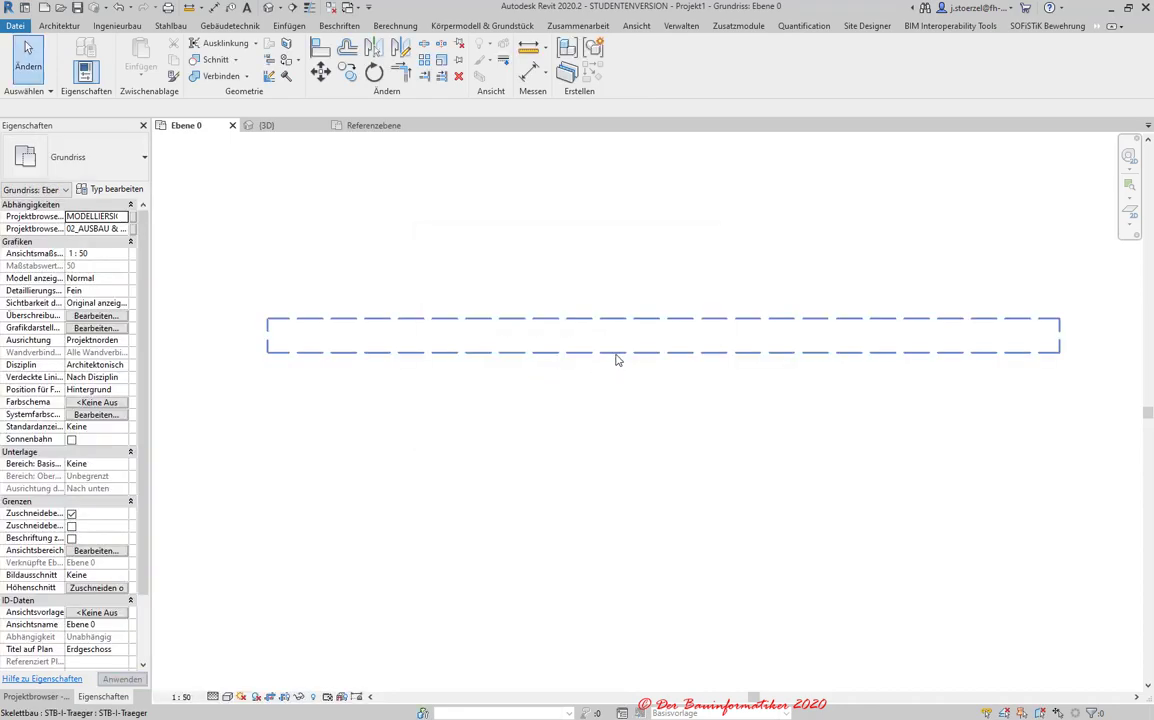
{"action": "left_click", "coordinate": [613, 353]}
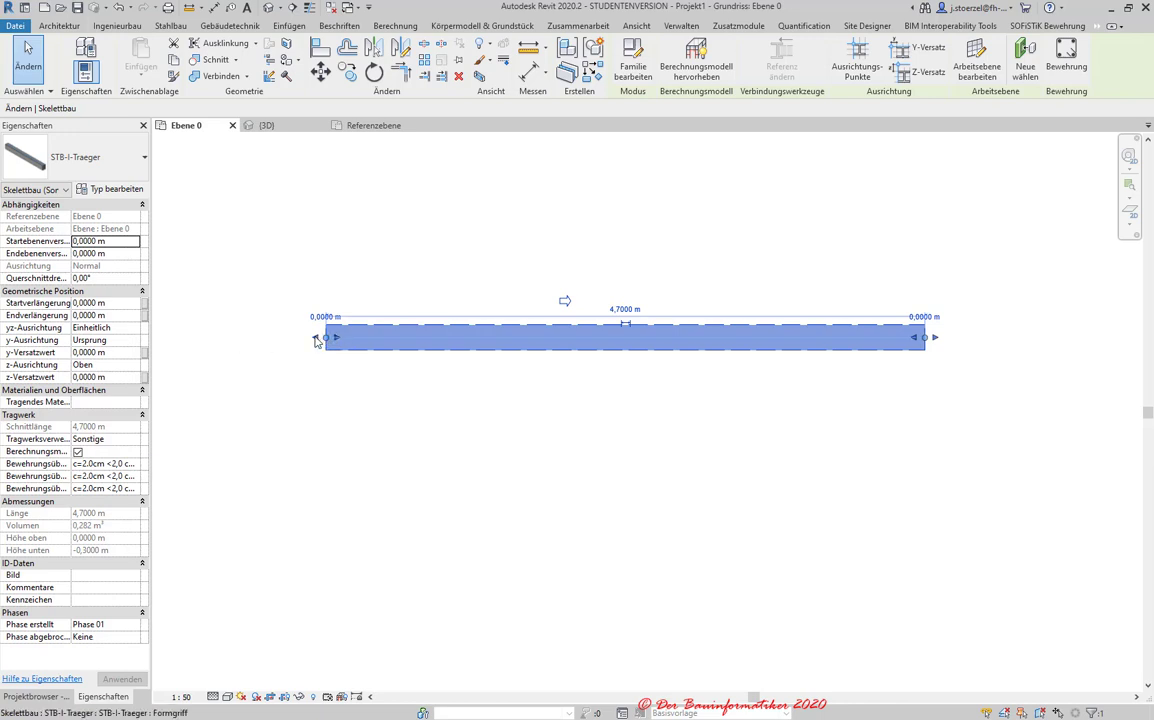
{"action": "left_click_drag", "start_coordinate": [316, 340], "coordinate": [231, 337]}
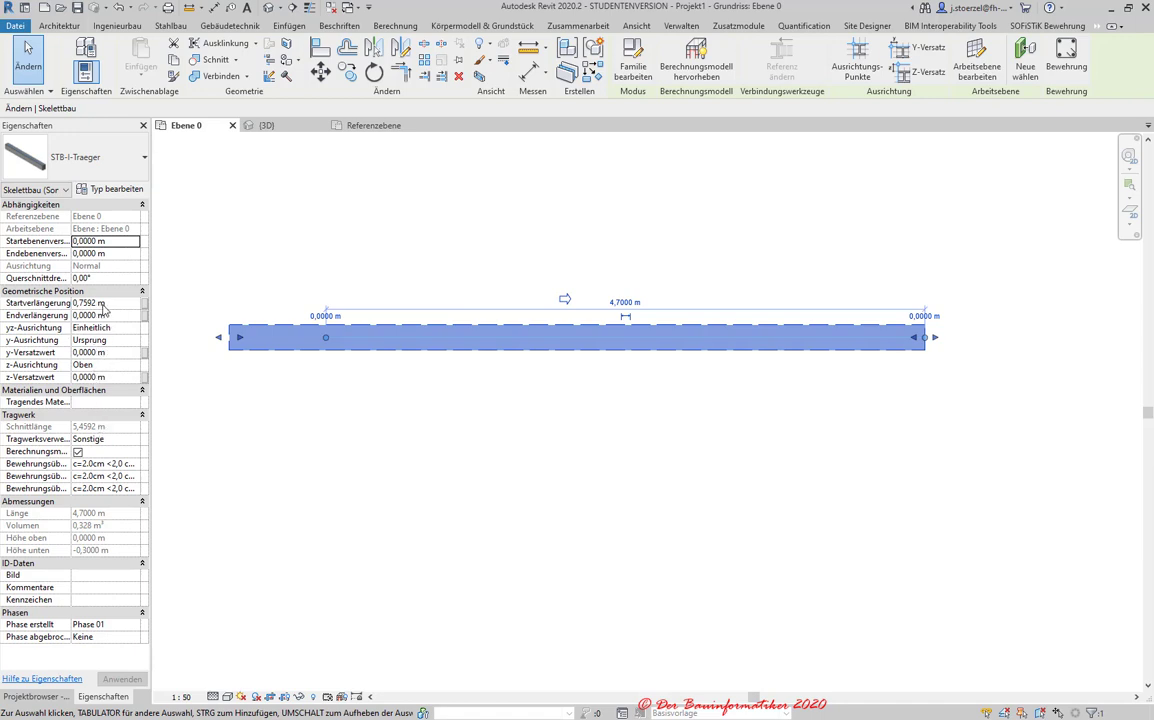
{"action": "key", "text": "Return"}
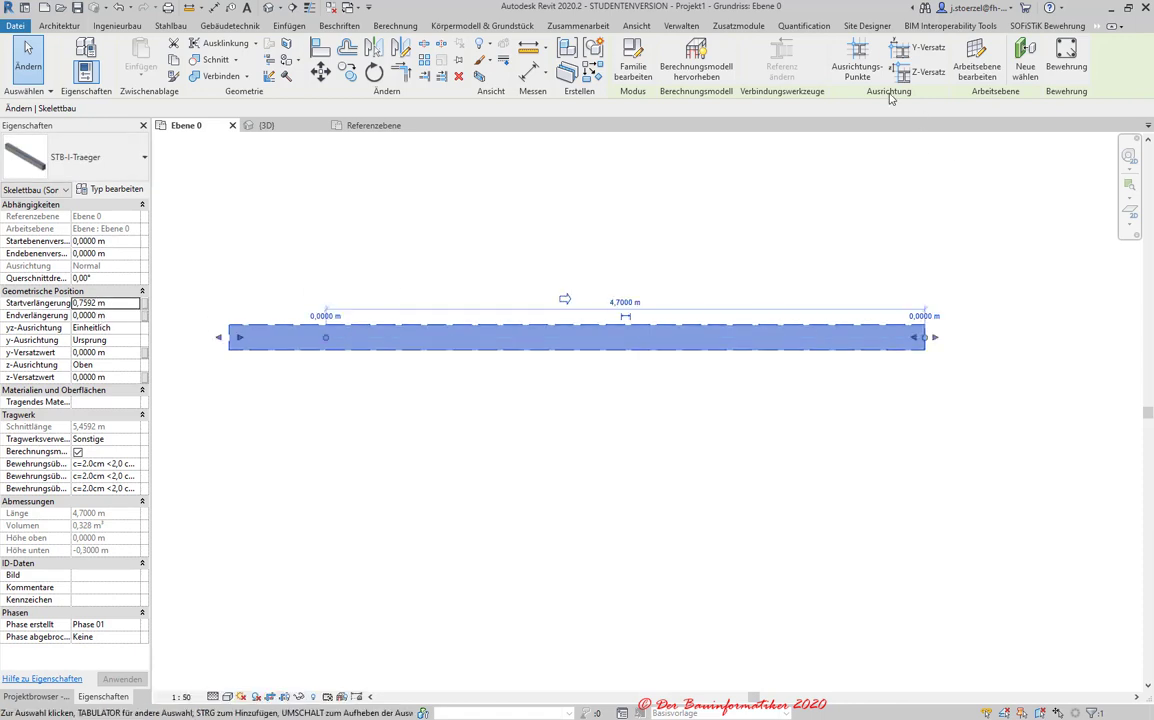
{"action": "left_click", "coordinate": [800, 368]}
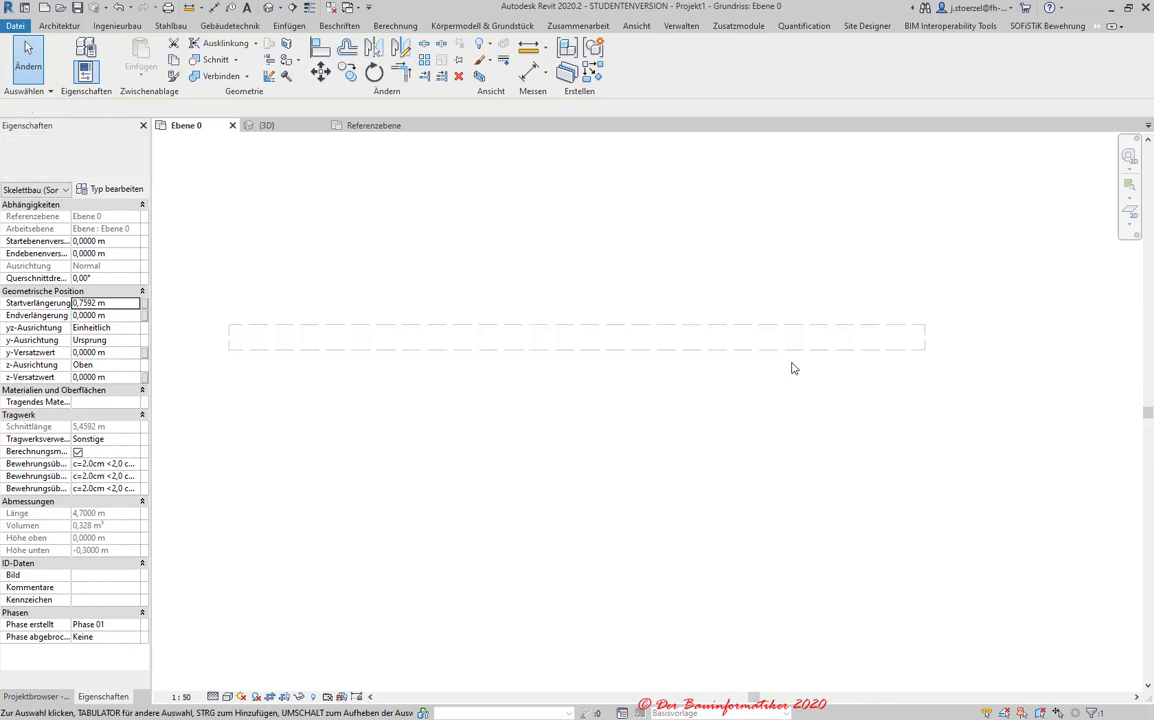
{"action": "left_click", "coordinate": [118, 8]}
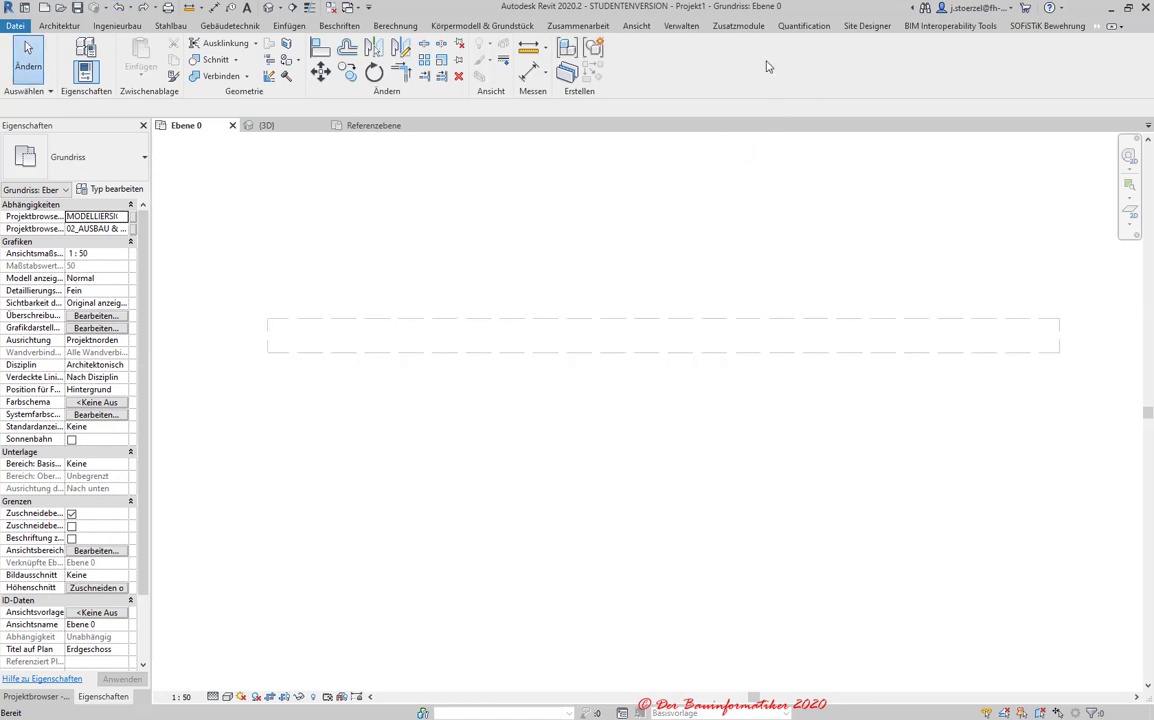
- Change the family material to Beton, reload it over the existing version, and select the beam
{"action": "left_click", "coordinate": [362, 126]}
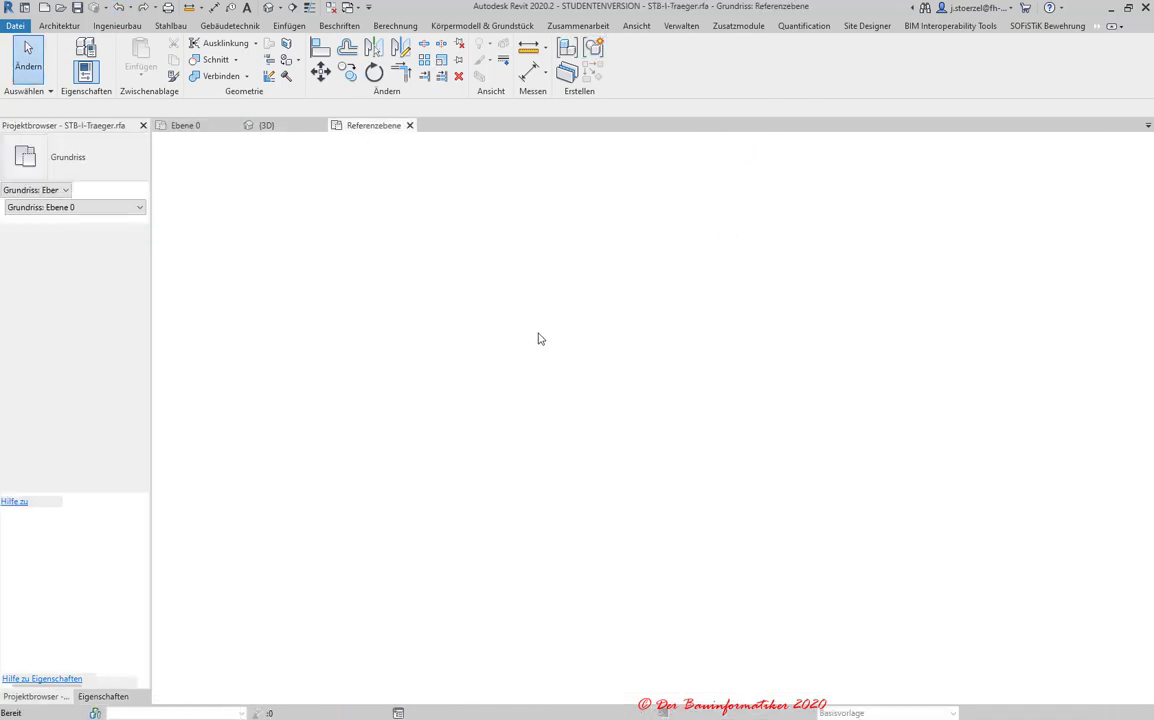
{"action": "left_click", "coordinate": [141, 292]}
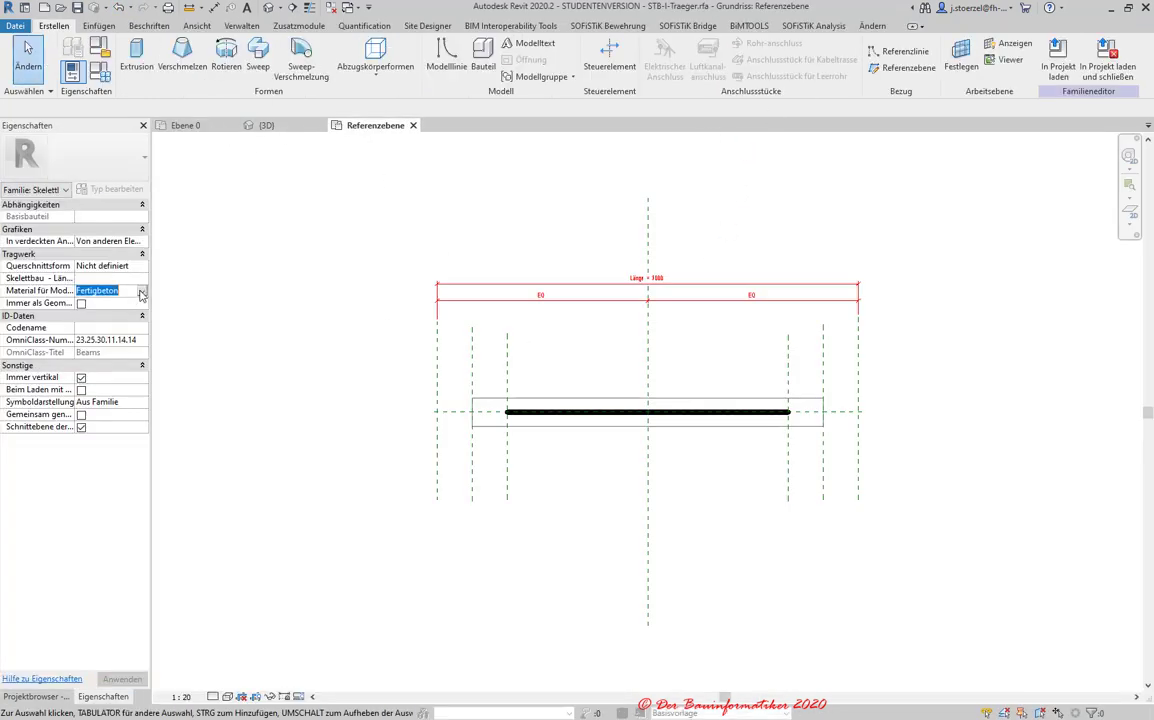
{"action": "left_click", "coordinate": [141, 292]}
{"action": "left_click", "coordinate": [95, 302]}
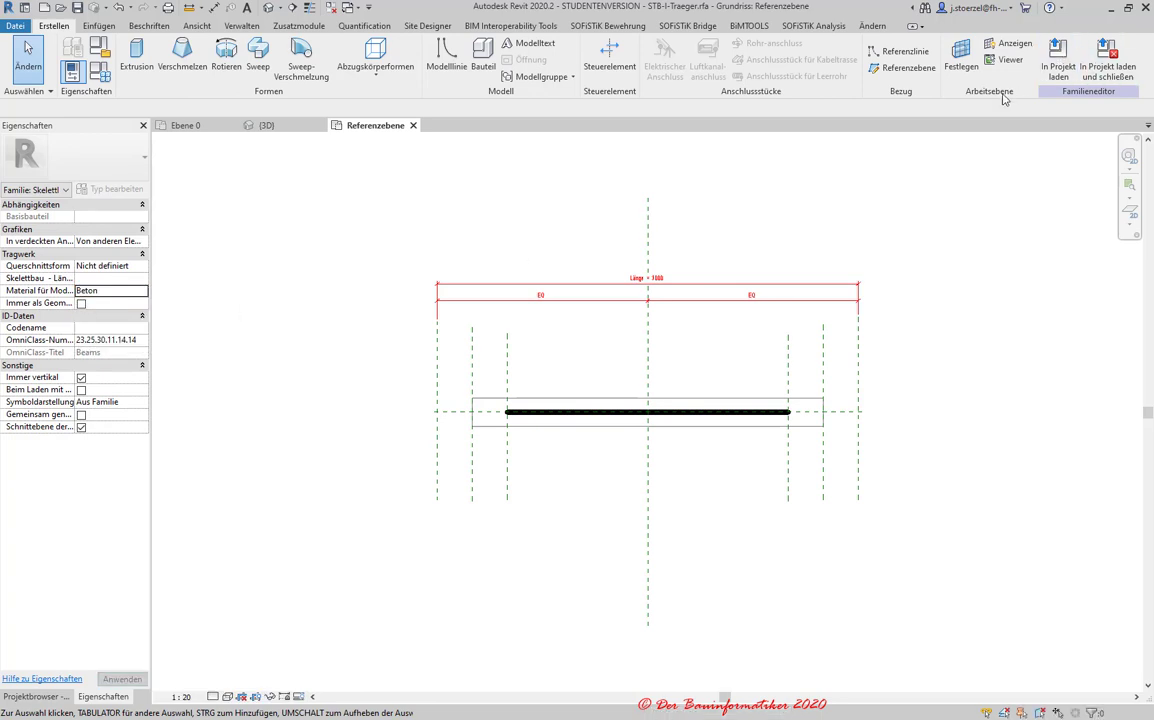
{"action": "left_click", "coordinate": [1058, 58]}
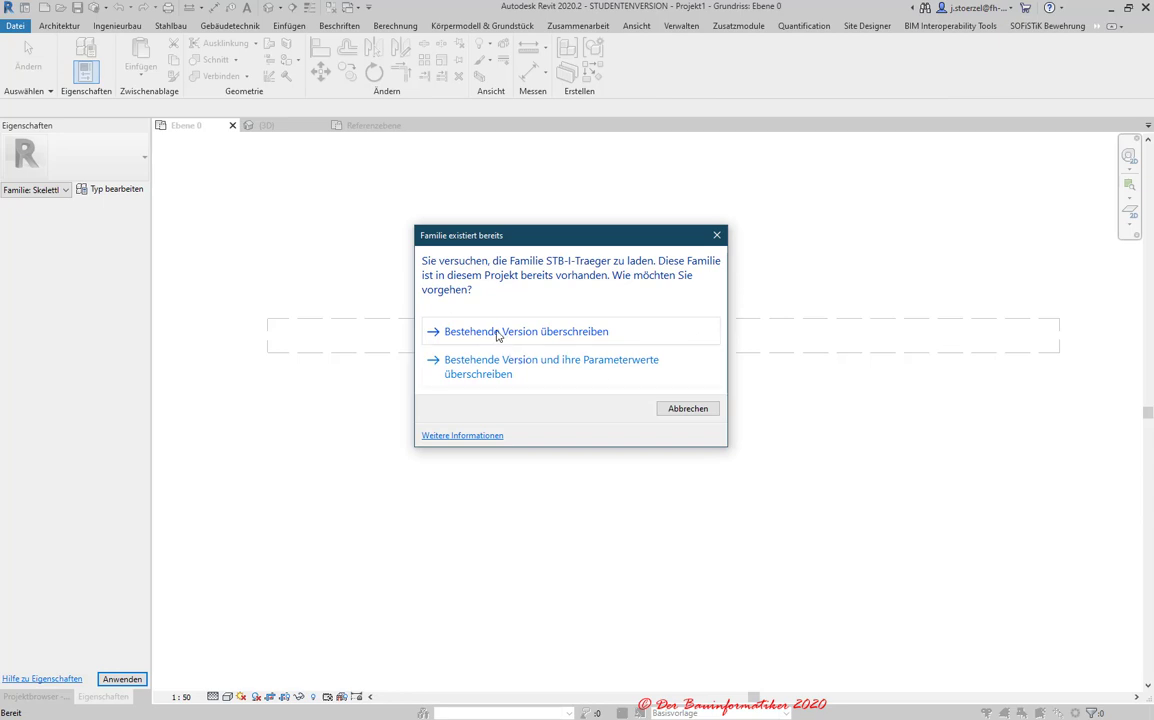
{"action": "left_click", "coordinate": [497, 333]}
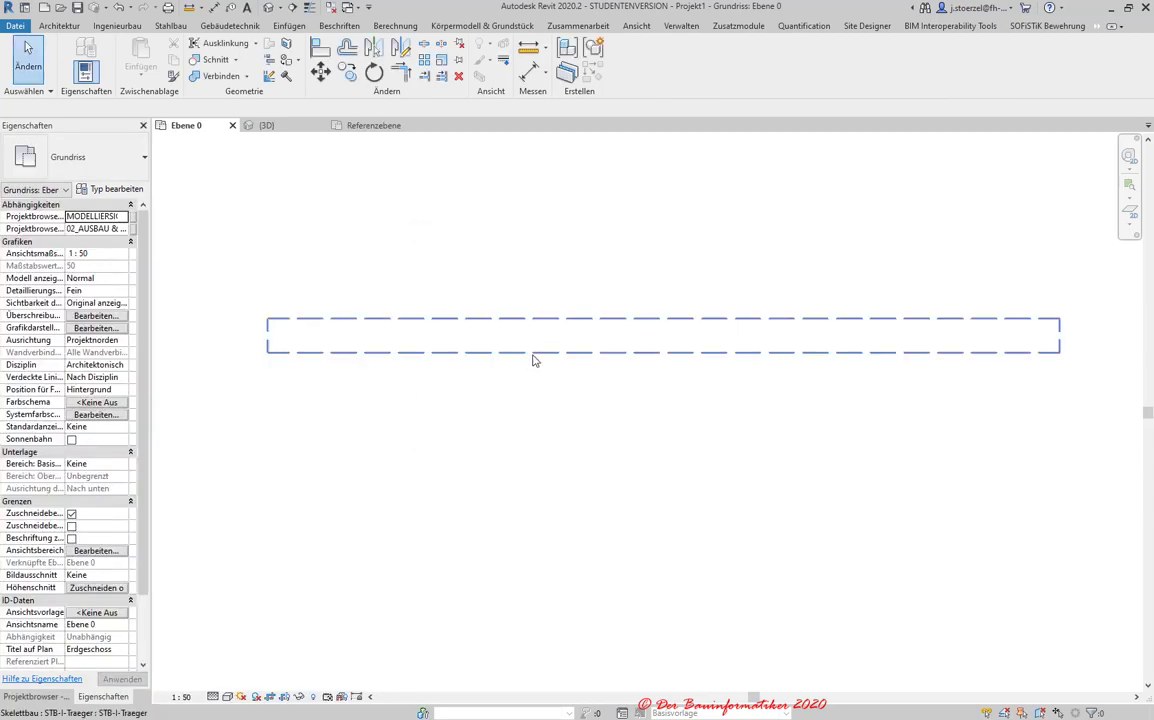
{"action": "left_click", "coordinate": [534, 357]}
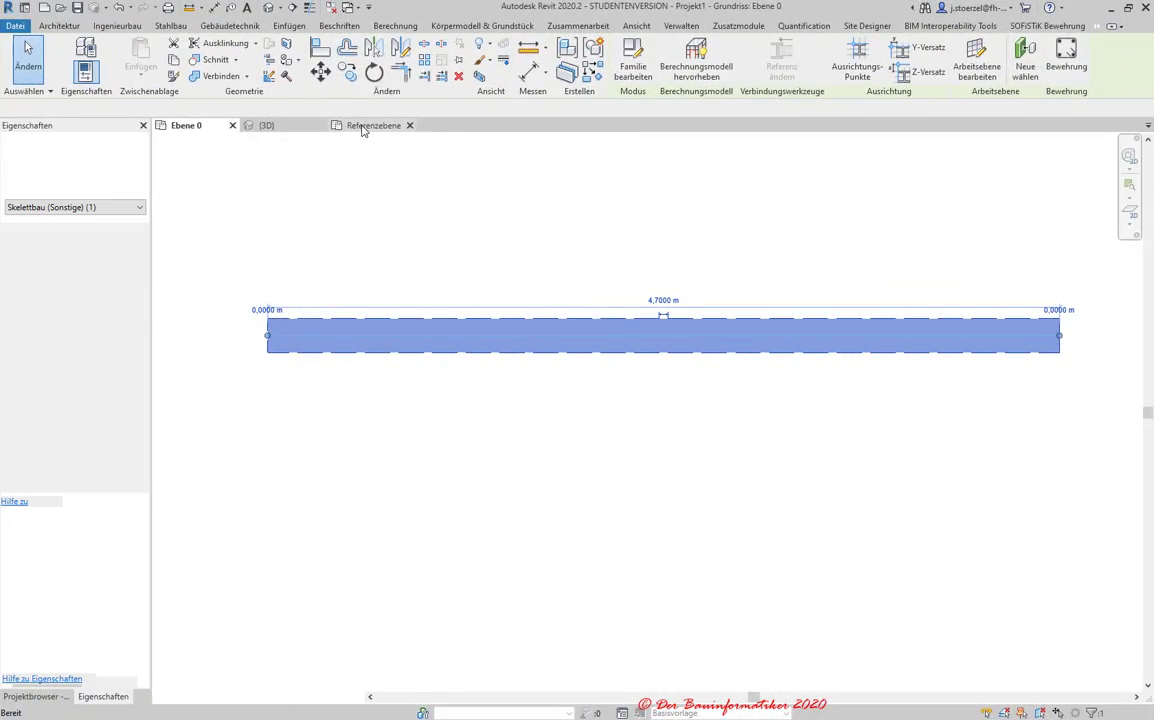
- Switch to the Referenzebene plan, dismiss the unsaved-project reminder, and zoom in on the beam
{"action": "left_click", "coordinate": [363, 127]}
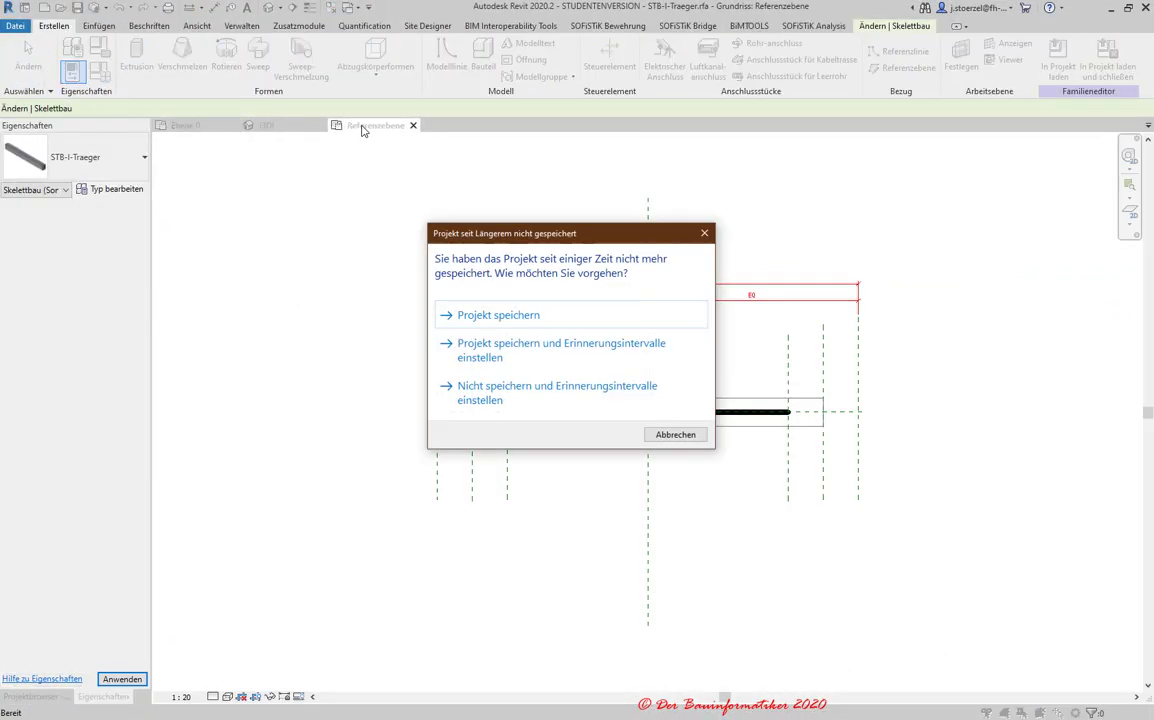
{"action": "left_click", "coordinate": [665, 435]}
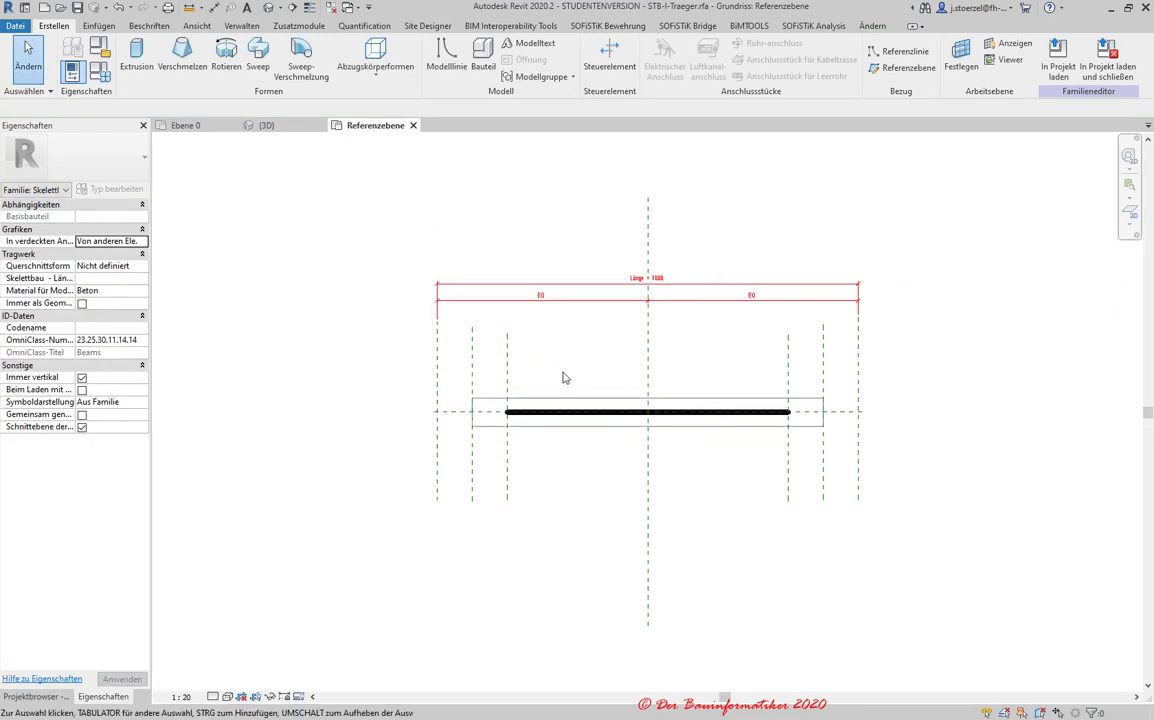
{"action": "scroll", "coordinate": [559, 373], "scroll_direction": "up", "scroll_amount": 2}
{"action": "scroll", "coordinate": [559, 373], "scroll_direction": "up", "scroll_amount": 1}
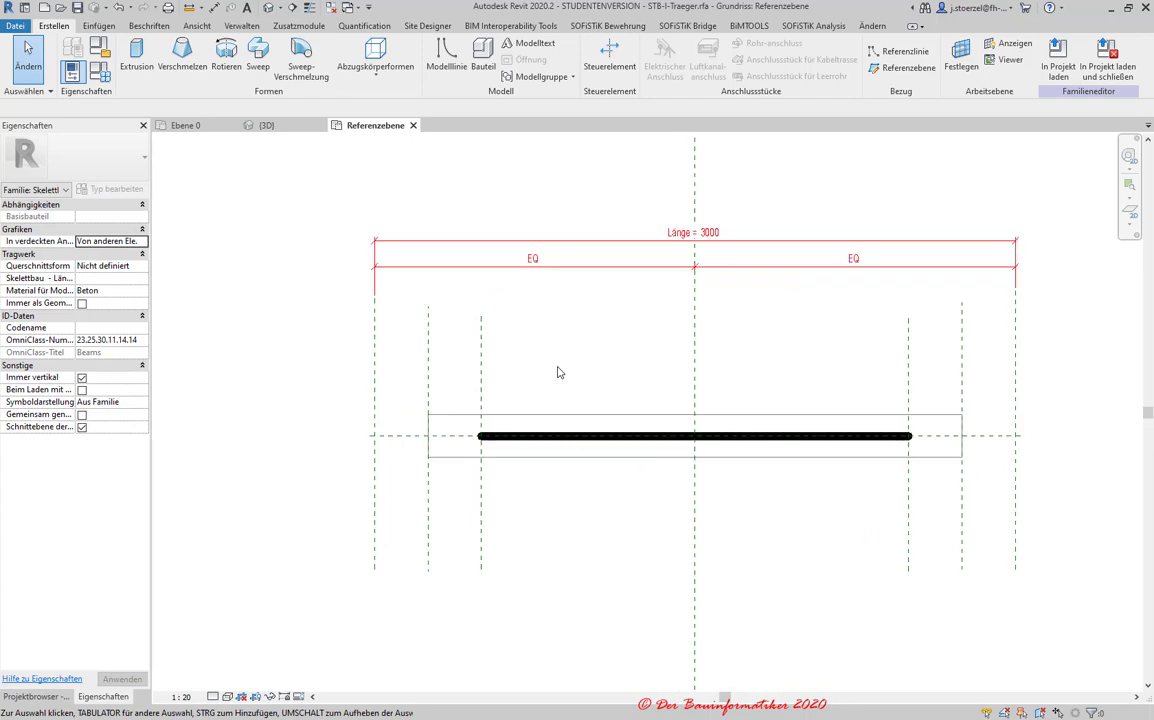
{"action": "middle_click_drag", "start_coordinate": [559, 373], "coordinate": [528, 335]}
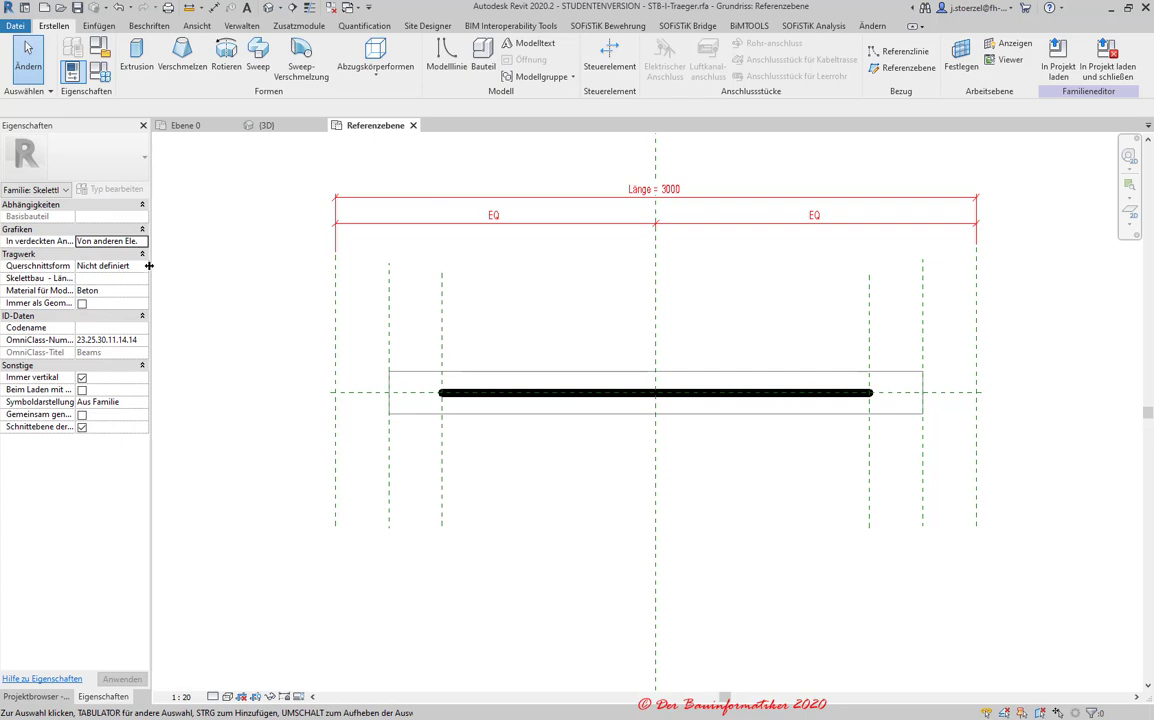
{"action": "left_click", "coordinate": [143, 266]}
{"action": "left_click", "coordinate": [143, 266]}
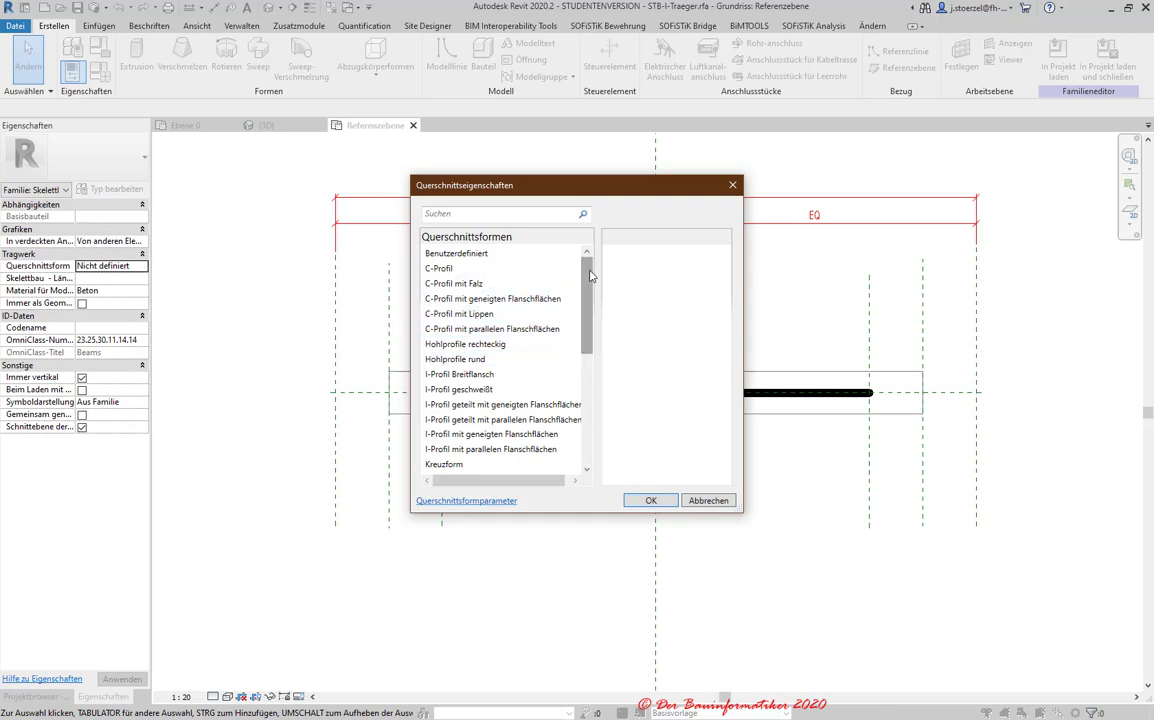
{"action": "left_click_drag", "start_coordinate": [590, 275], "coordinate": [598, 316]}
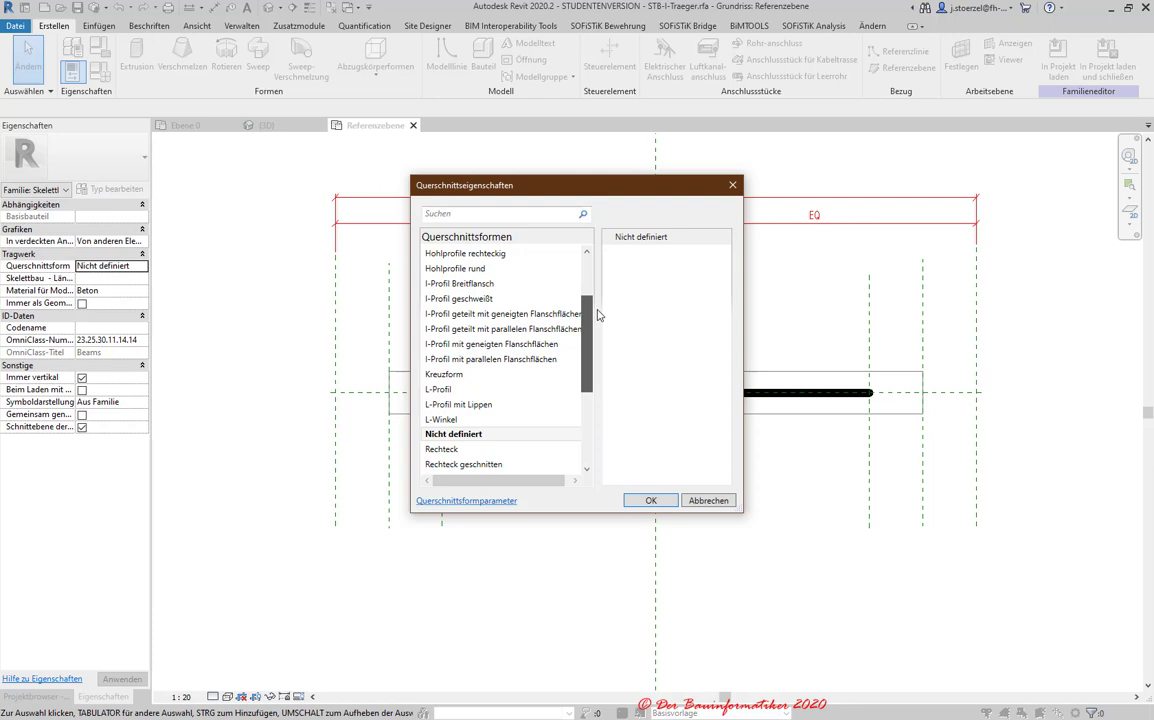
{"action": "left_click", "coordinate": [492, 287]}
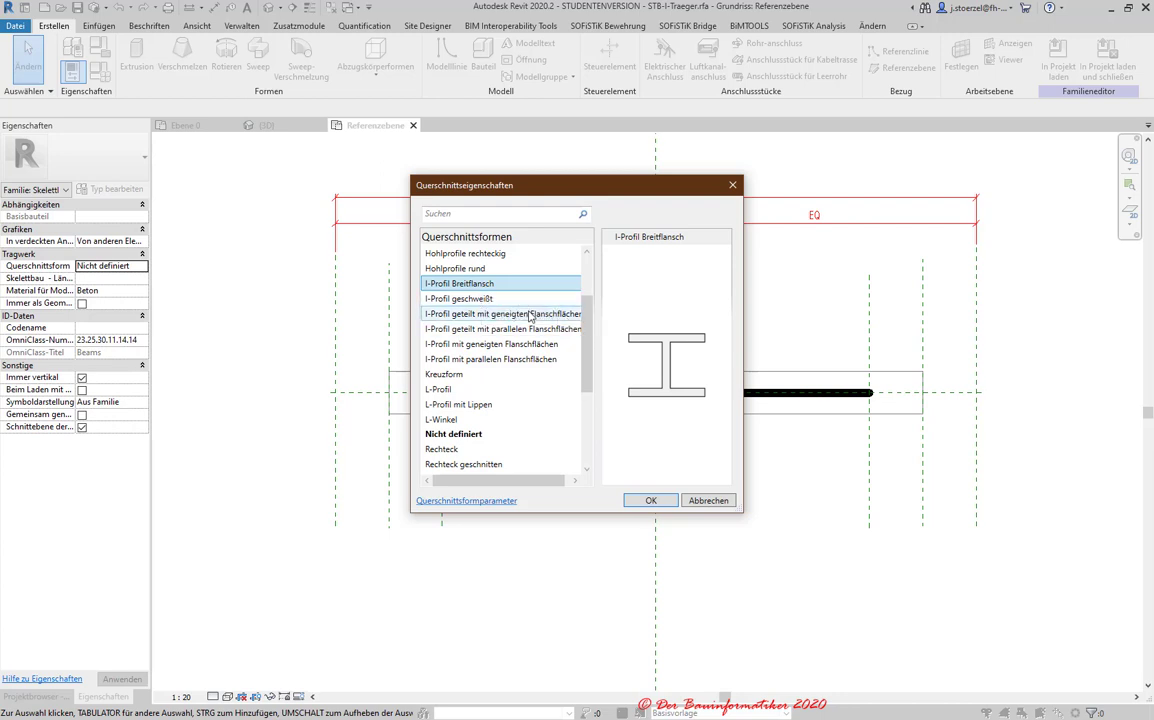
{"action": "left_click", "coordinate": [499, 357]}
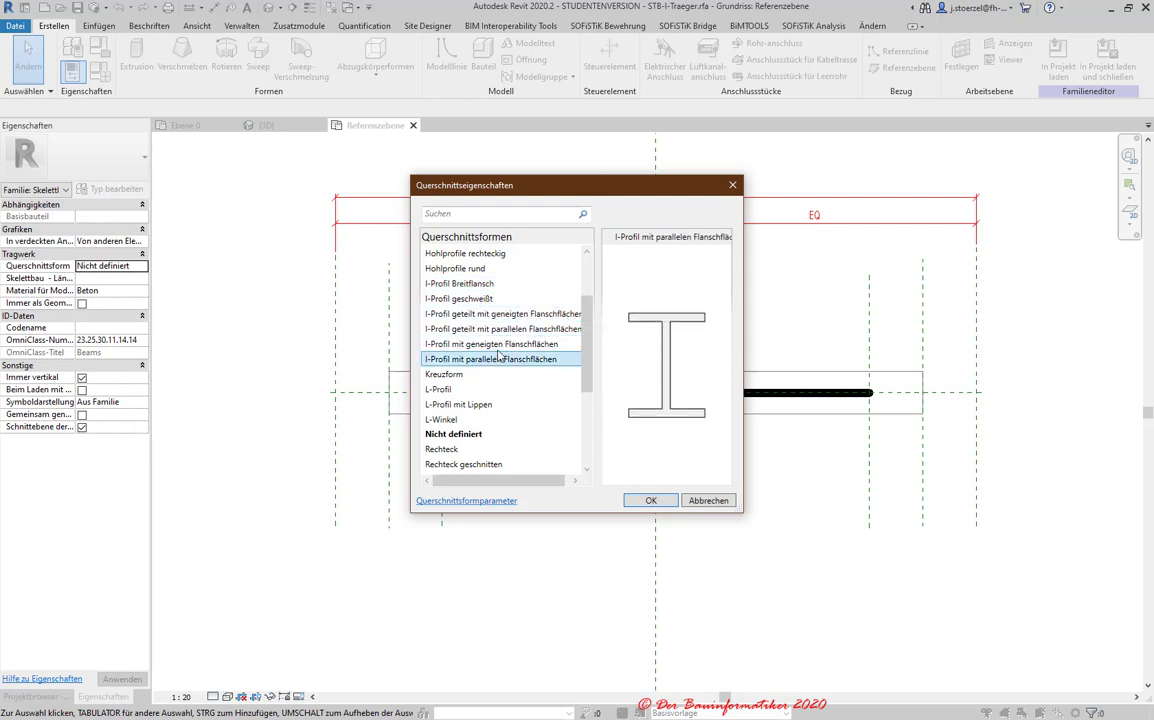
{"action": "left_click", "coordinate": [500, 345]}
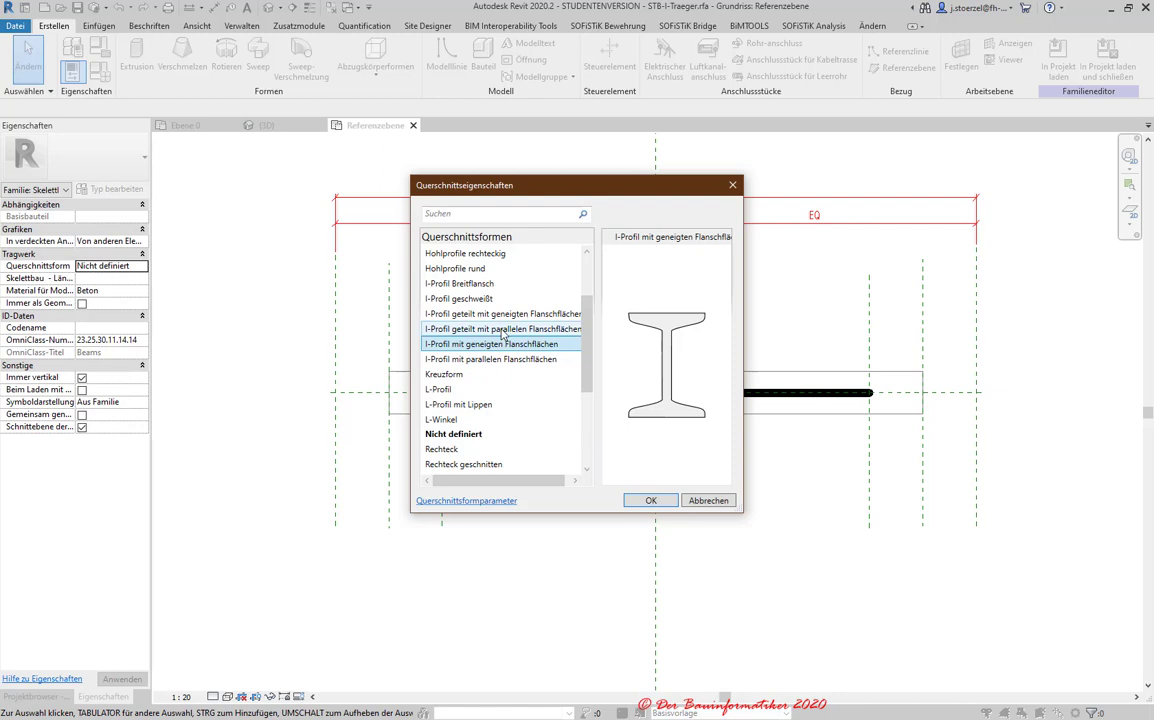
{"action": "left_click", "coordinate": [500, 329]}
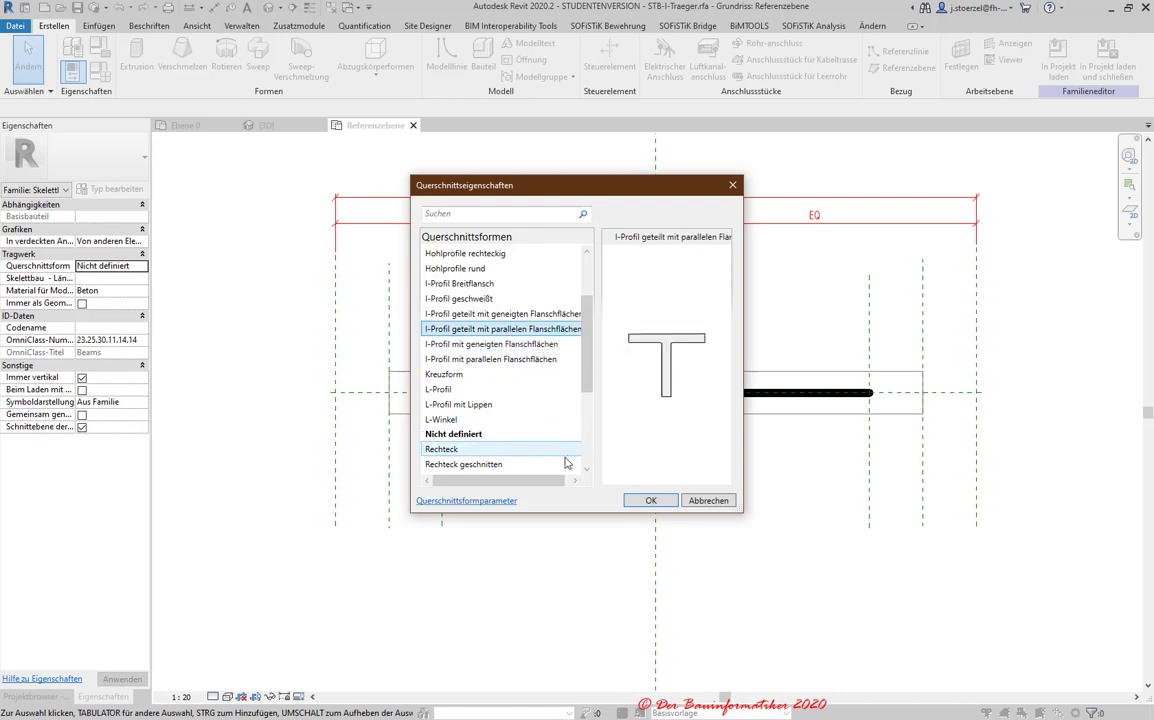
{"action": "left_click", "coordinate": [707, 501]}
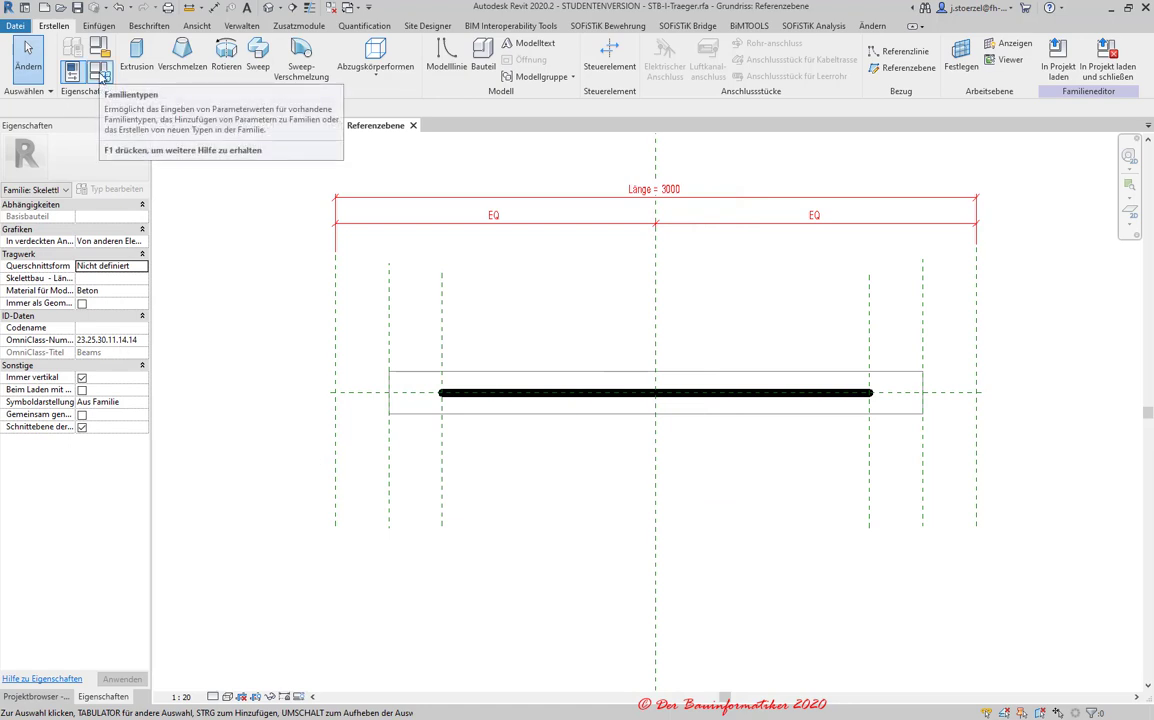
- After briefly checking Familientypen, set Querschnittsform to I-Profil Breitflansch
{"action": "left_click", "coordinate": [101, 77]}
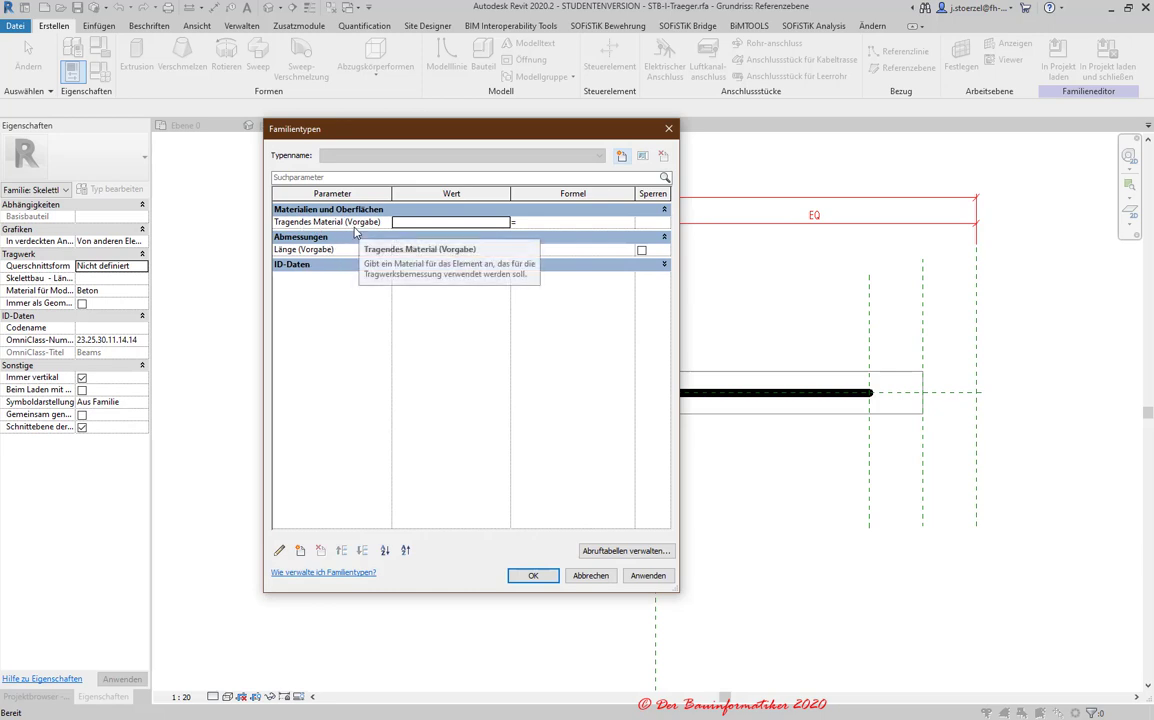
{"action": "left_click", "coordinate": [601, 576]}
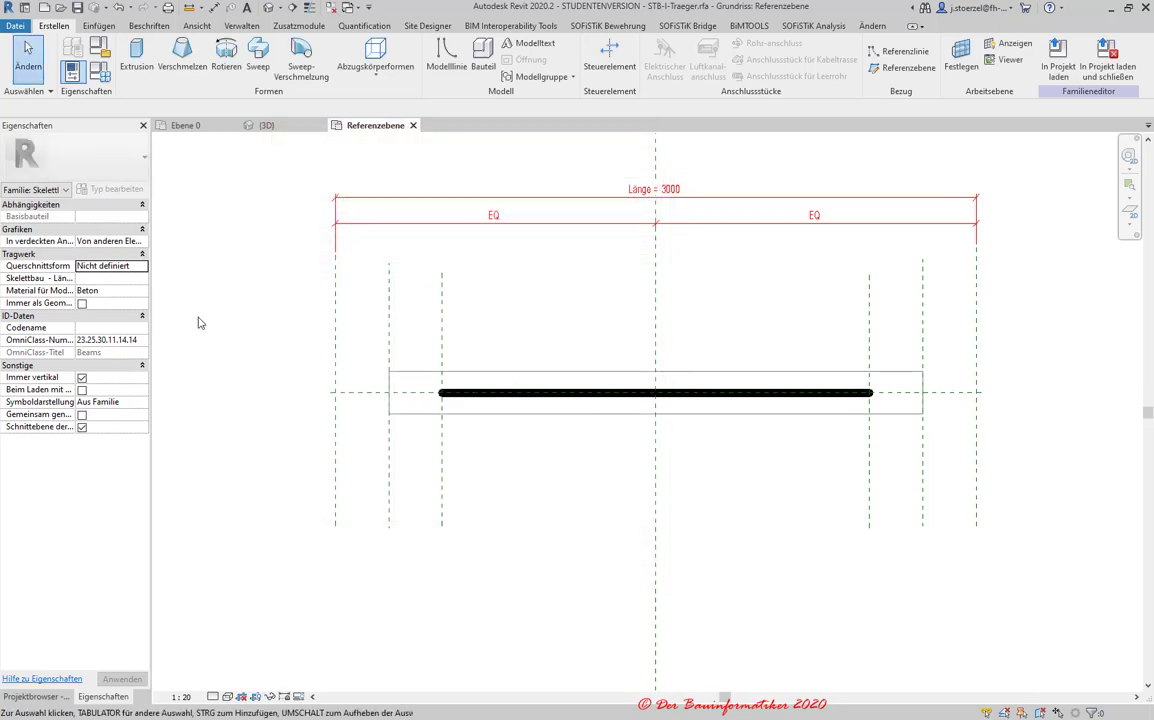
{"action": "left_click", "coordinate": [142, 266]}
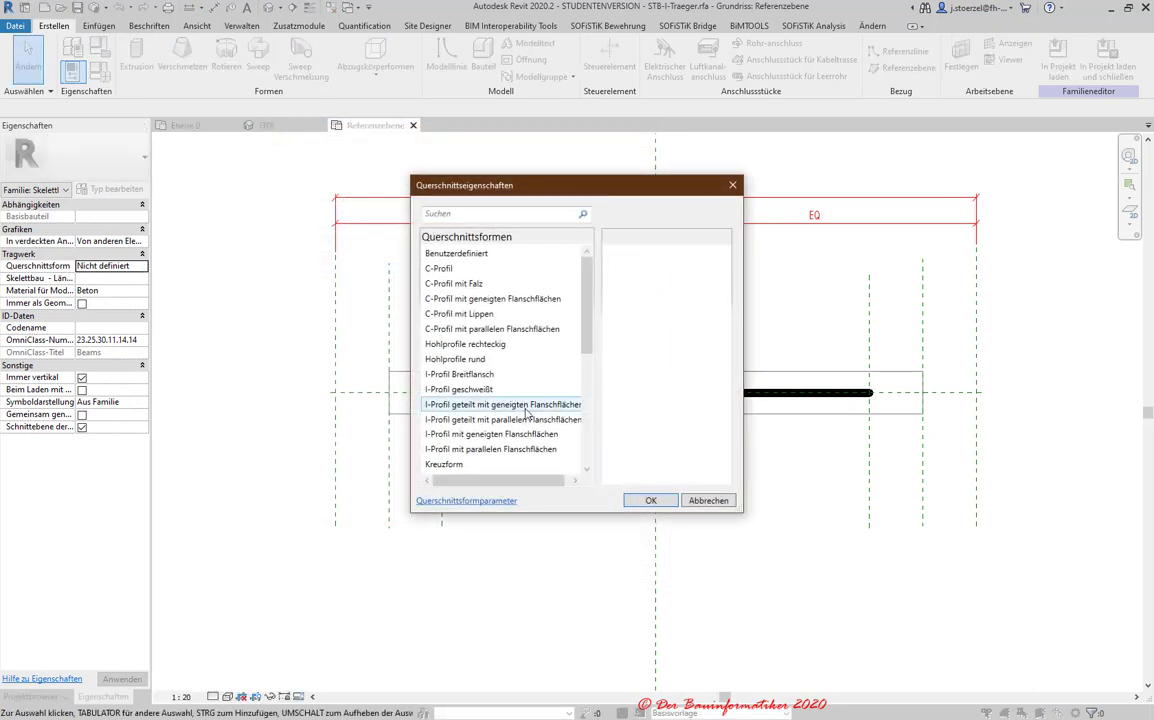
{"action": "left_click_drag", "start_coordinate": [587, 318], "coordinate": [587, 352]}
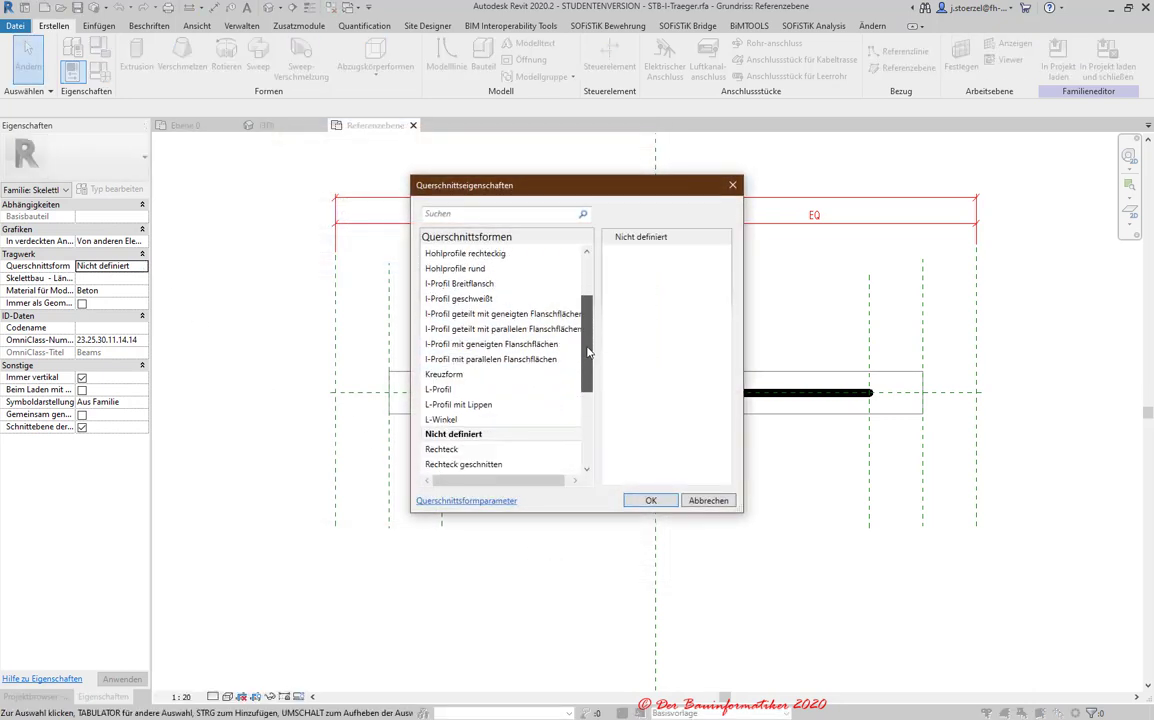
{"action": "left_click", "coordinate": [470, 284]}
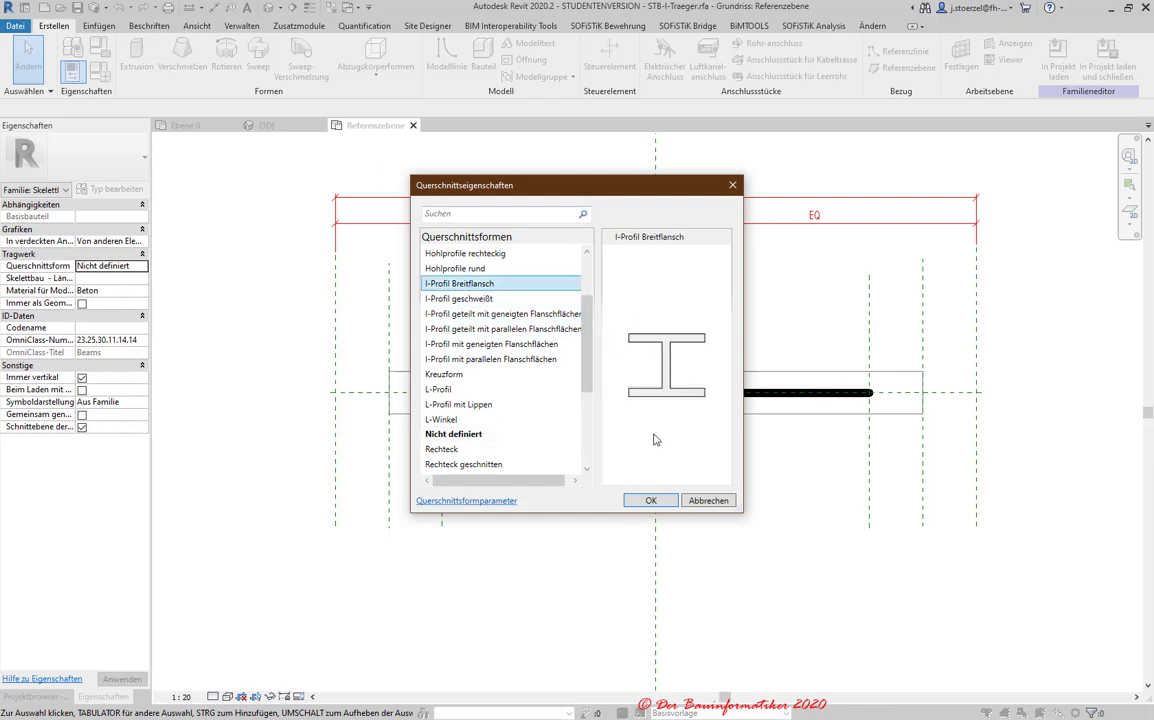
{"action": "left_click", "coordinate": [648, 502]}
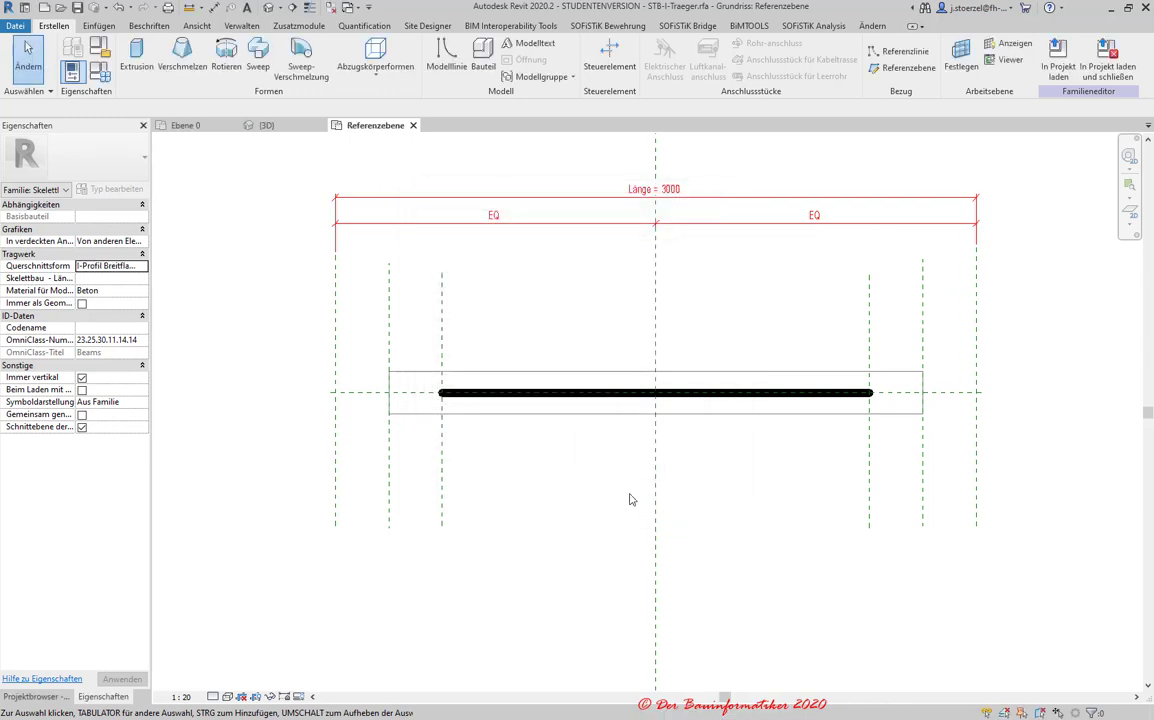
- Open Familientypen and scroll through the I-profile's dimension, section and geometry parameters
{"action": "left_click", "coordinate": [90, 68]}
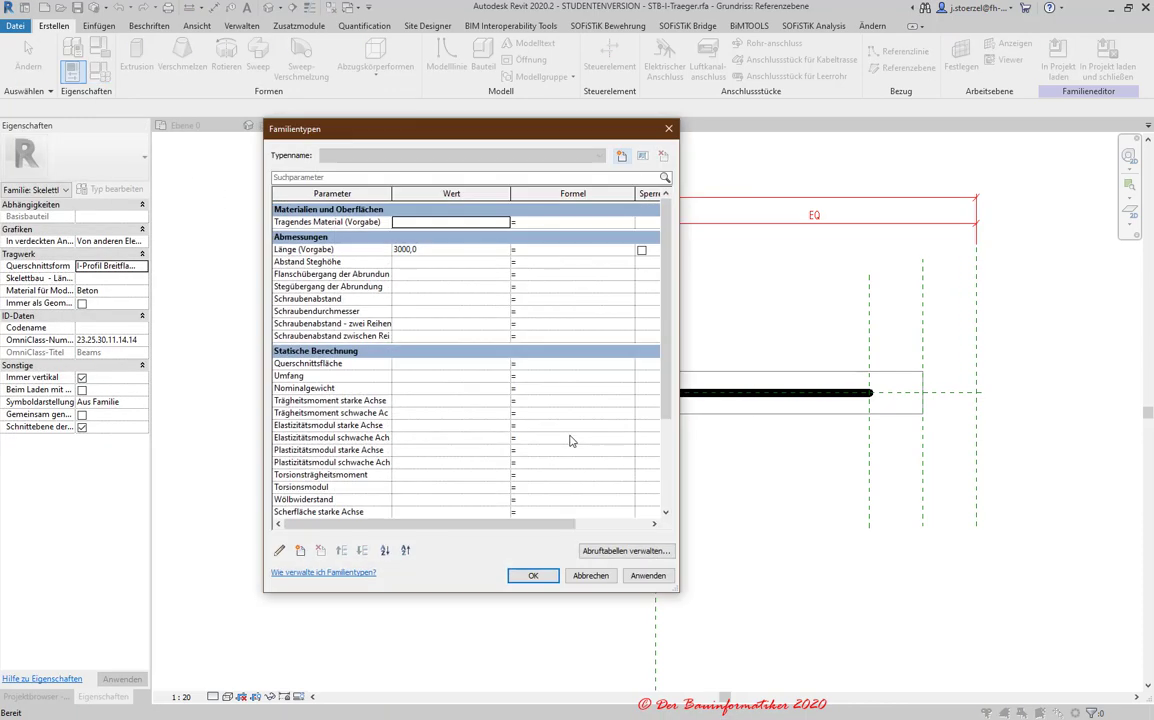
{"action": "scroll", "coordinate": [667, 368], "scroll_direction": "down", "scroll_amount": 1}
{"action": "scroll", "coordinate": [670, 380], "scroll_direction": "down", "scroll_amount": 2}
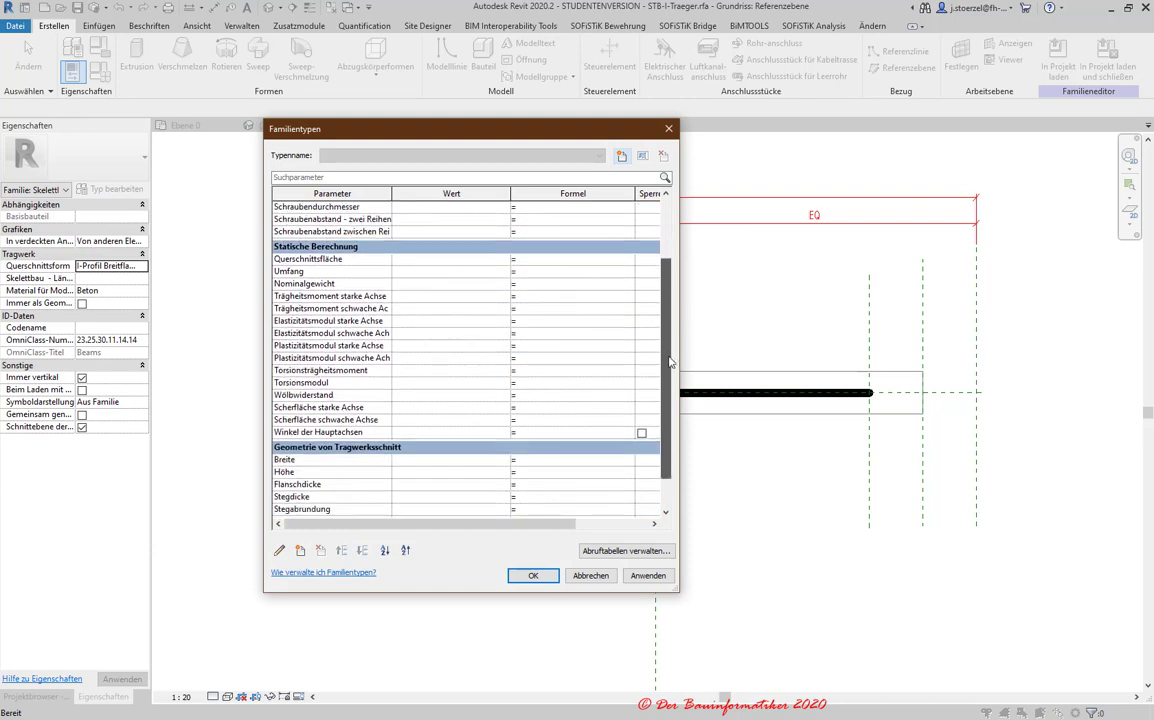
{"action": "scroll", "coordinate": [673, 400], "scroll_direction": "down", "scroll_amount": 2}
{"action": "left_click_drag", "start_coordinate": [671, 392], "coordinate": [671, 311]}
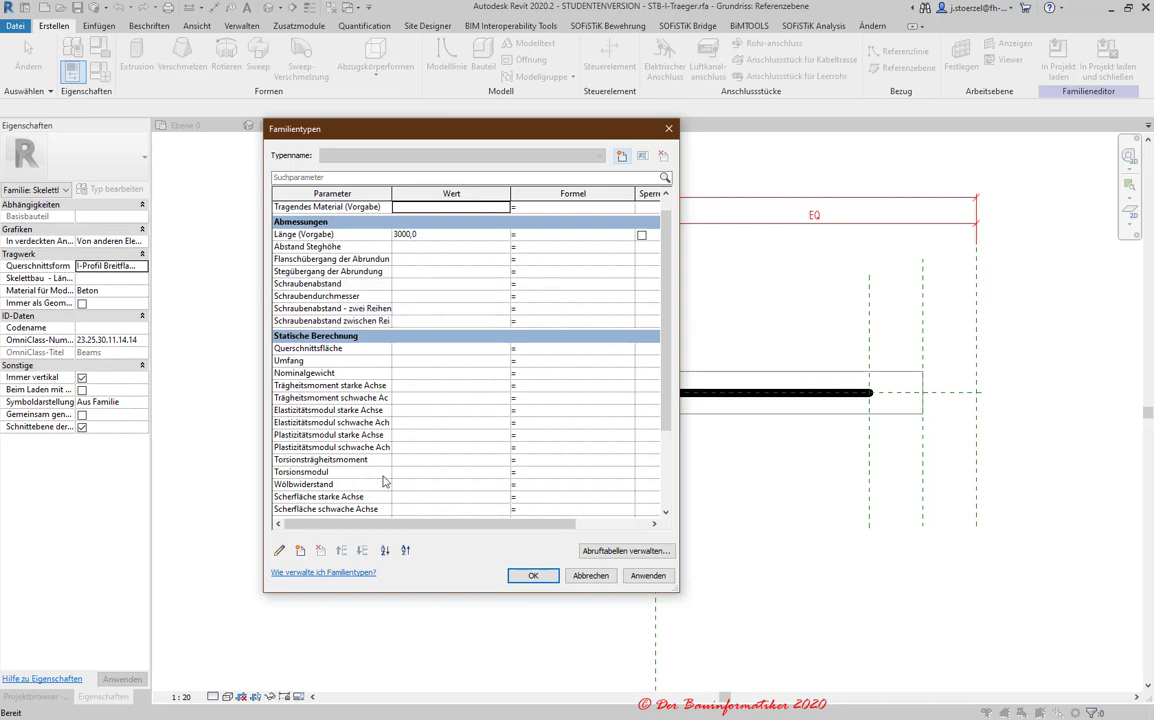
{"action": "scroll", "coordinate": [380, 440], "scroll_direction": "down", "scroll_amount": 2}
{"action": "scroll", "coordinate": [404, 468], "scroll_direction": "down", "scroll_amount": 2}
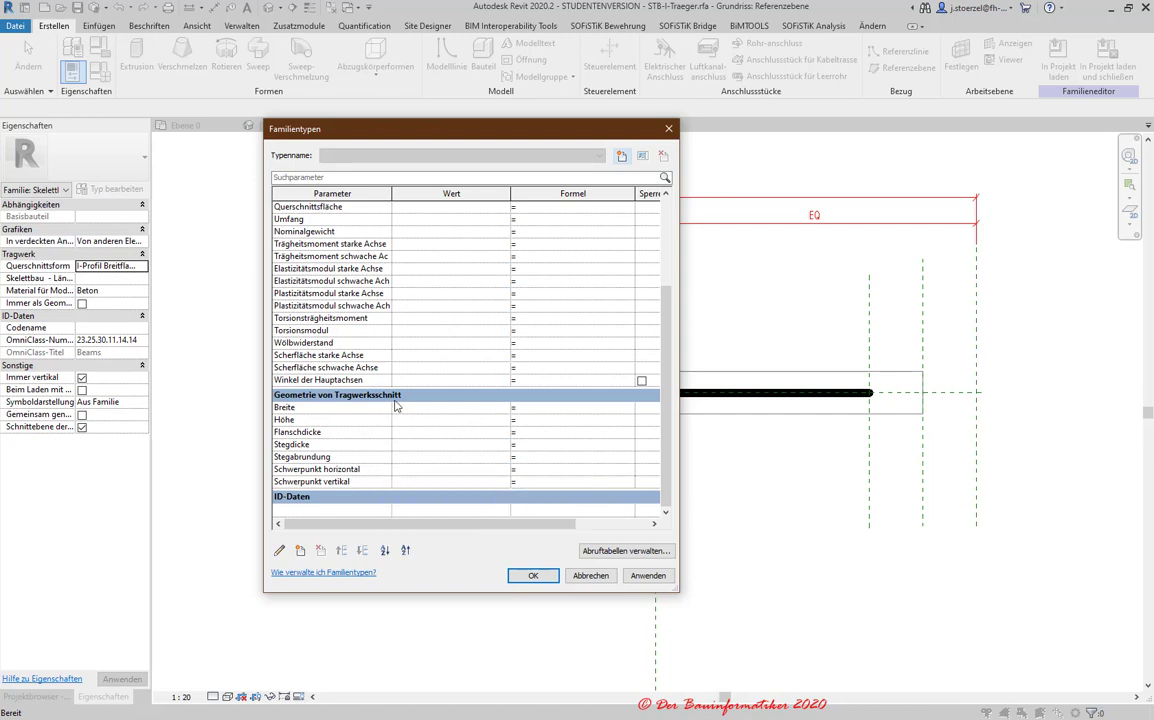
{"action": "scroll", "coordinate": [417, 363], "scroll_direction": "up", "scroll_amount": 2}
{"action": "scroll", "coordinate": [417, 363], "scroll_direction": "up", "scroll_amount": 1}
{"action": "scroll", "coordinate": [531, 363], "scroll_direction": "up", "scroll_amount": 2}
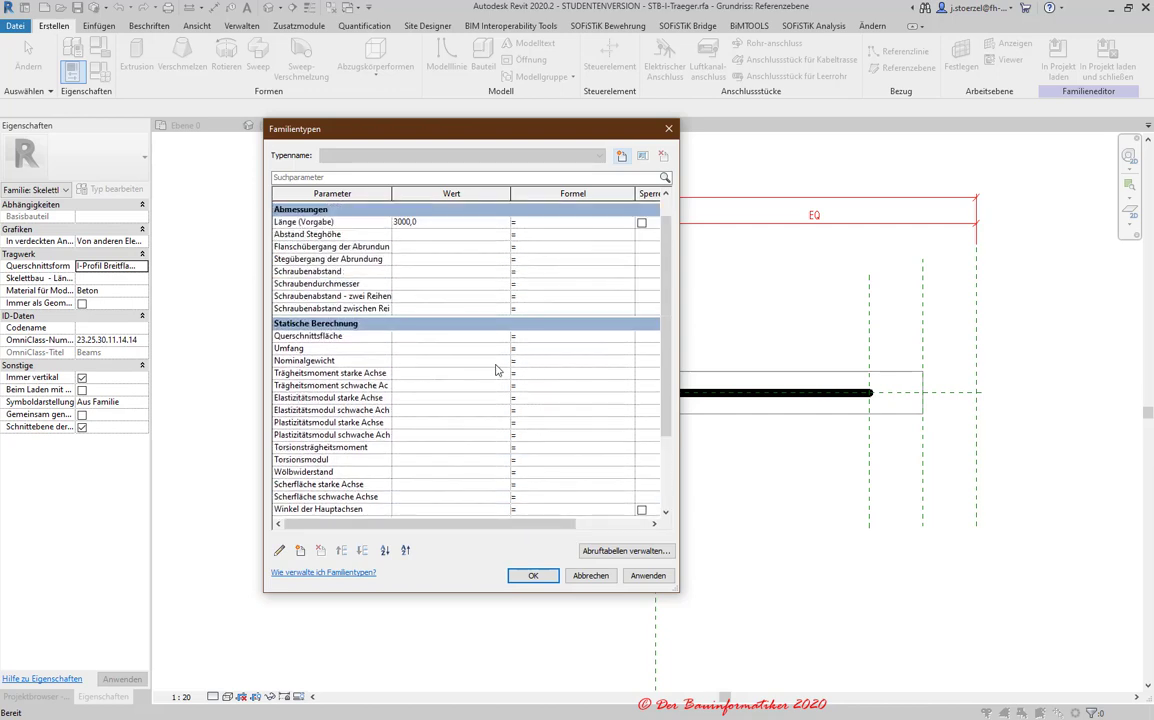
{"action": "scroll", "coordinate": [495, 370], "scroll_direction": "down", "scroll_amount": 1}
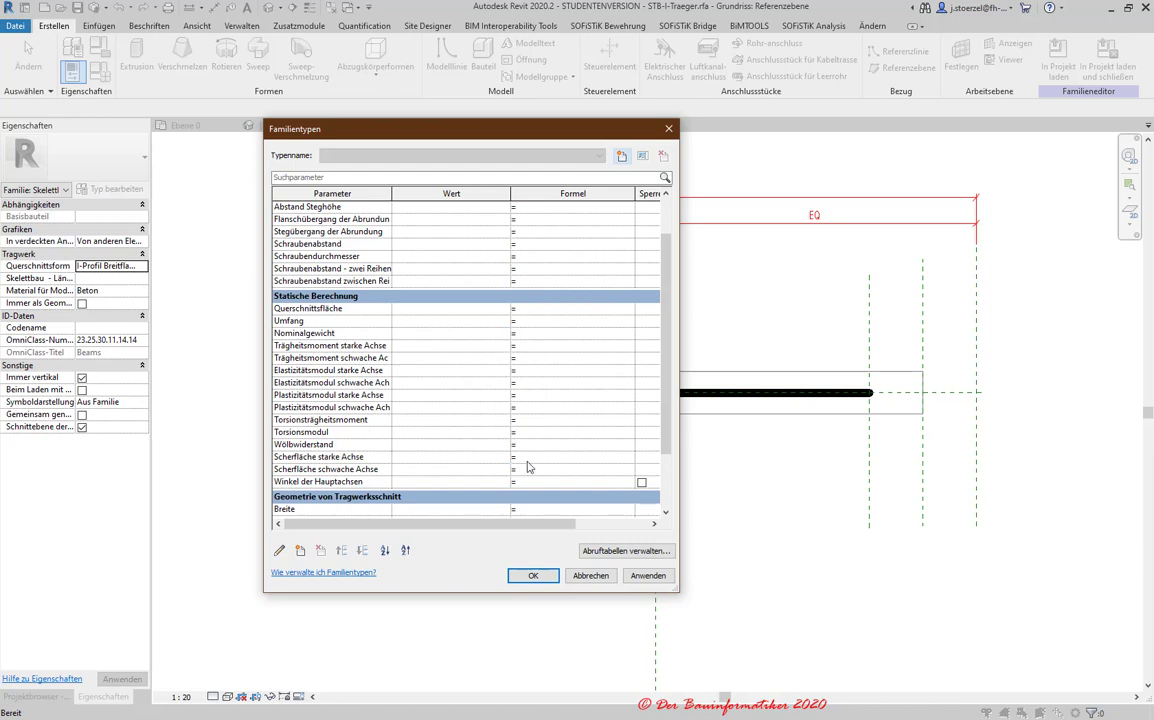
{"action": "scroll", "coordinate": [514, 445], "scroll_direction": "up", "scroll_amount": 2}
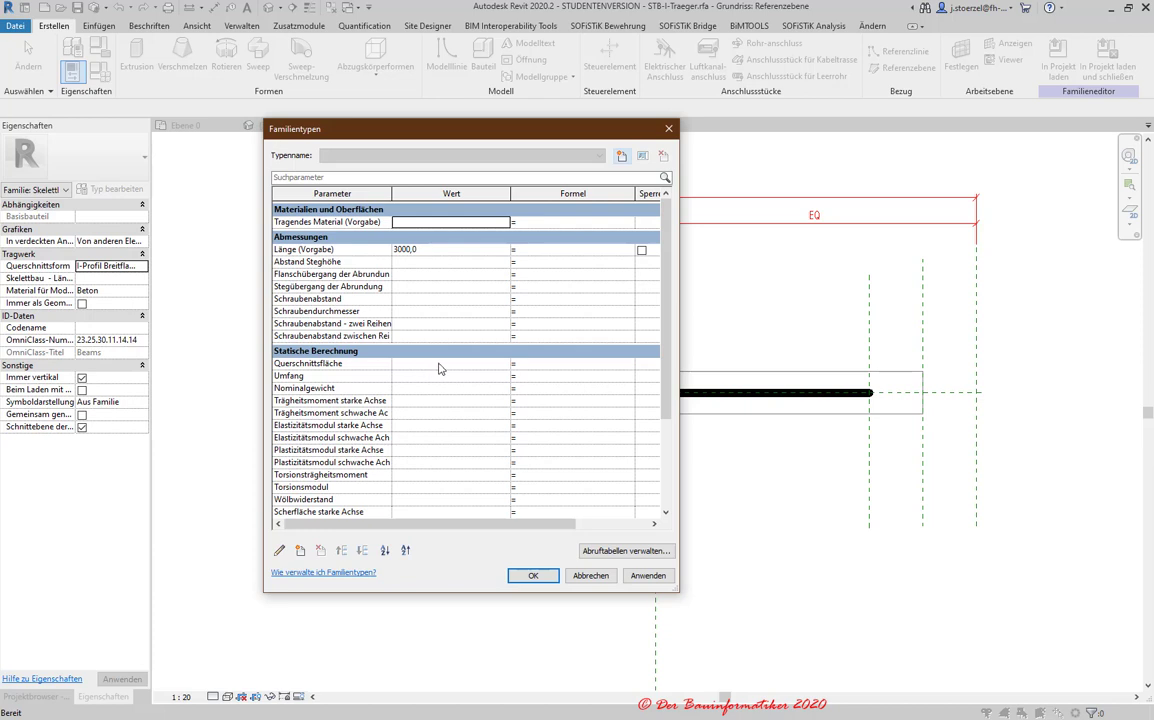
- Inspect the Querschnittsfläche formula and scroll through the Abmessungen and Statische Berechnung parameters
{"action": "left_click", "coordinate": [535, 366]}
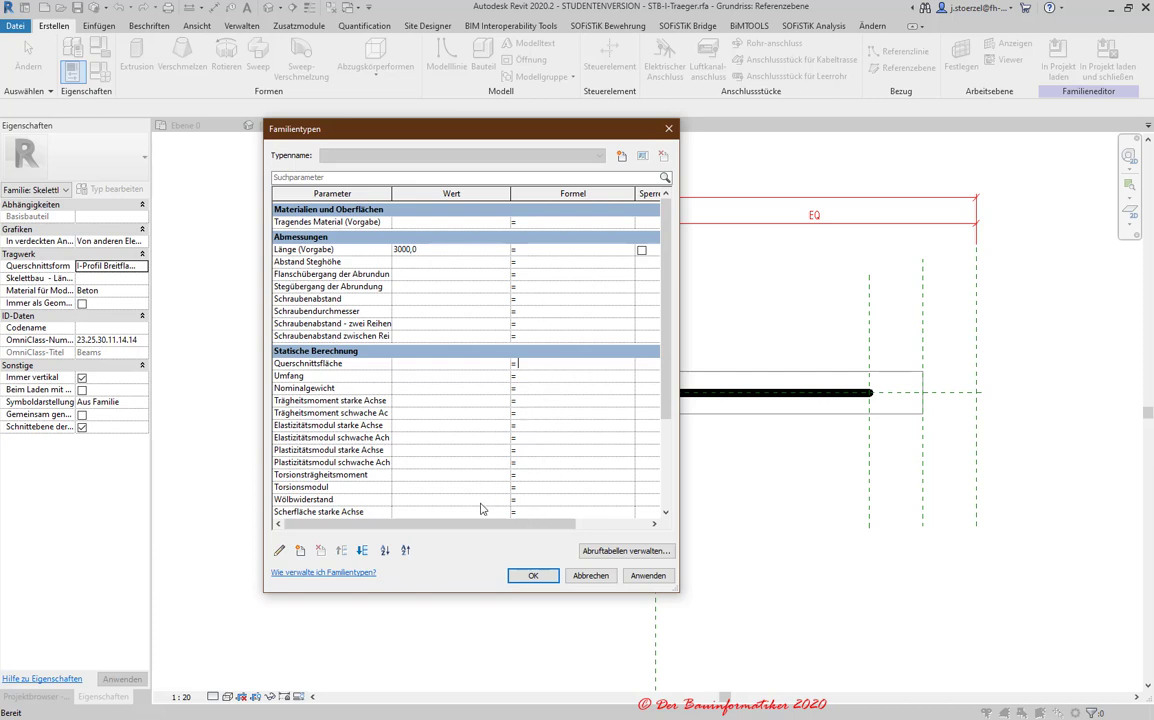
{"action": "mouse_move", "coordinate": [306, 500]}
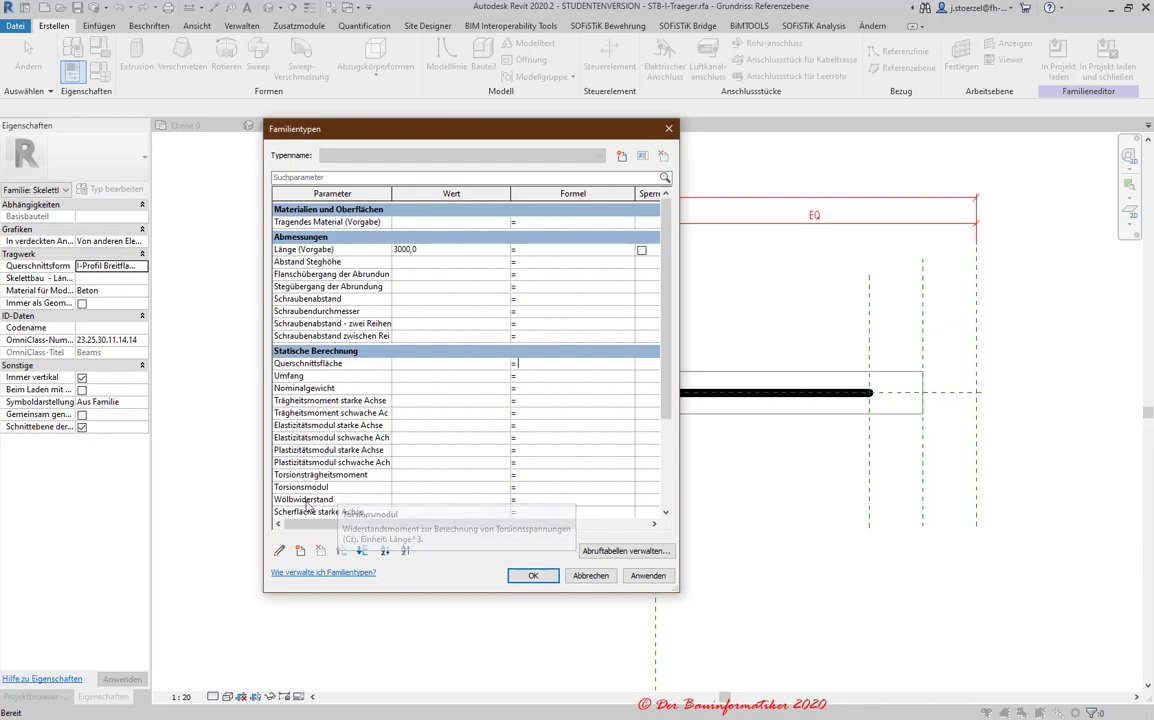
{"action": "scroll", "coordinate": [458, 440], "scroll_direction": "down", "scroll_amount": 2}
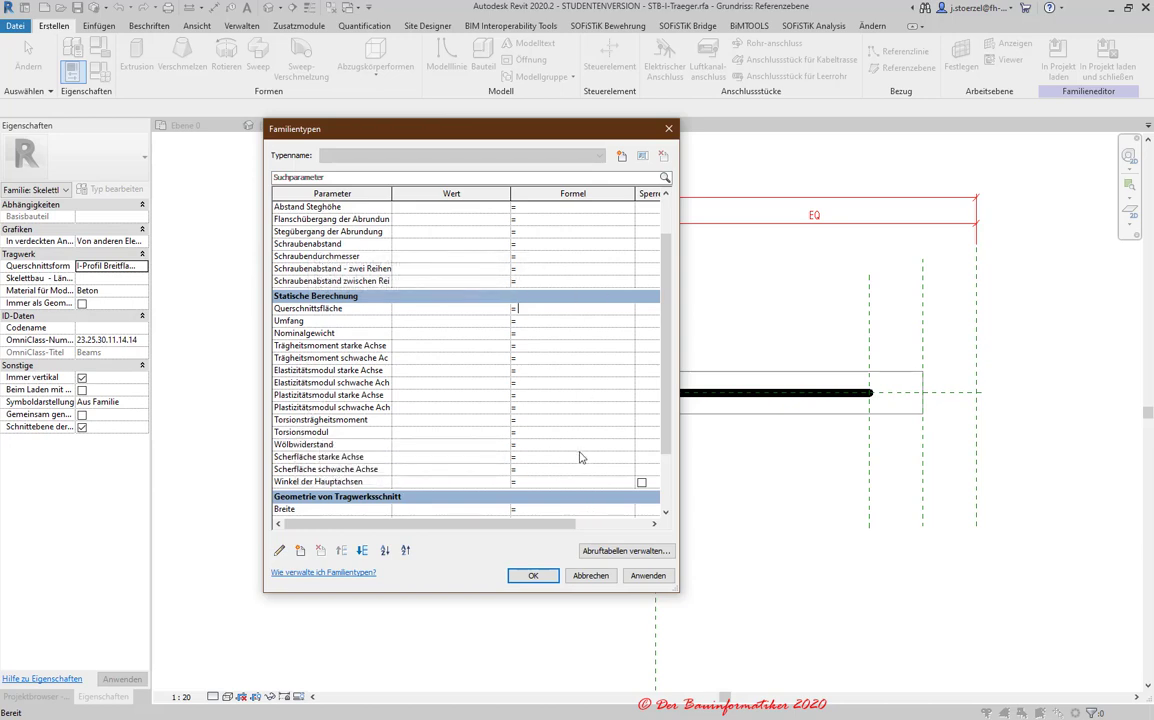
- Undo the I-Profil Breitflansch section shape and recheck the family types
{"action": "left_click", "coordinate": [590, 576]}
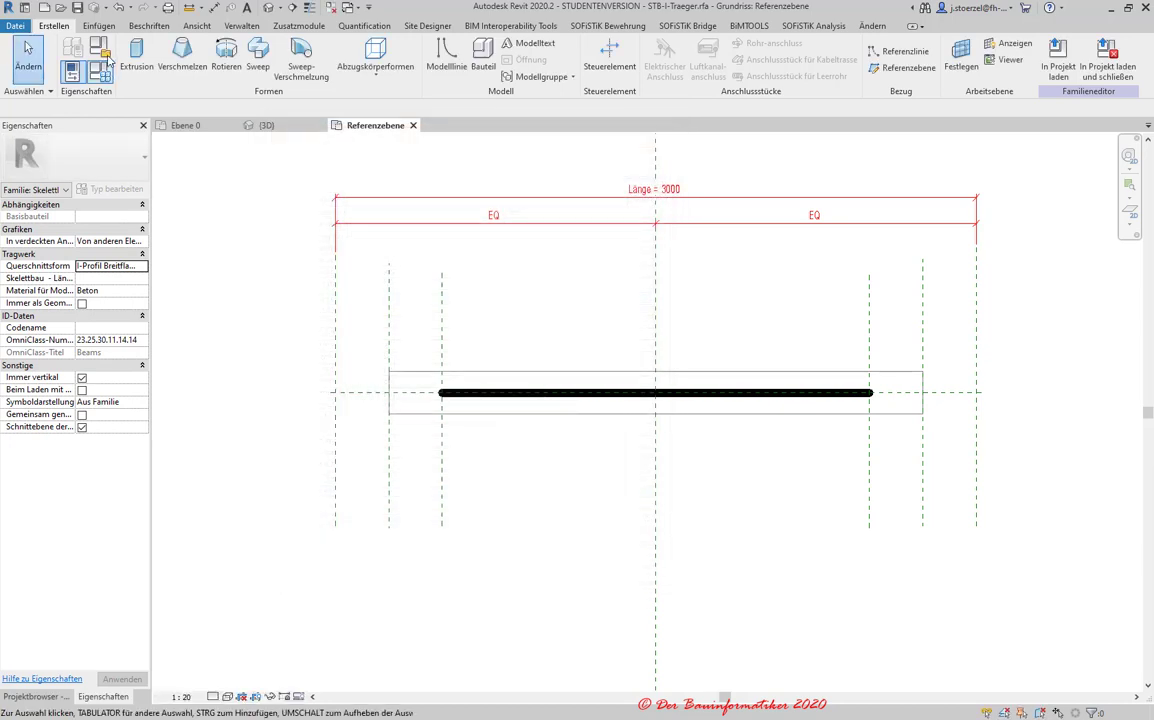
{"action": "left_click", "coordinate": [119, 8]}
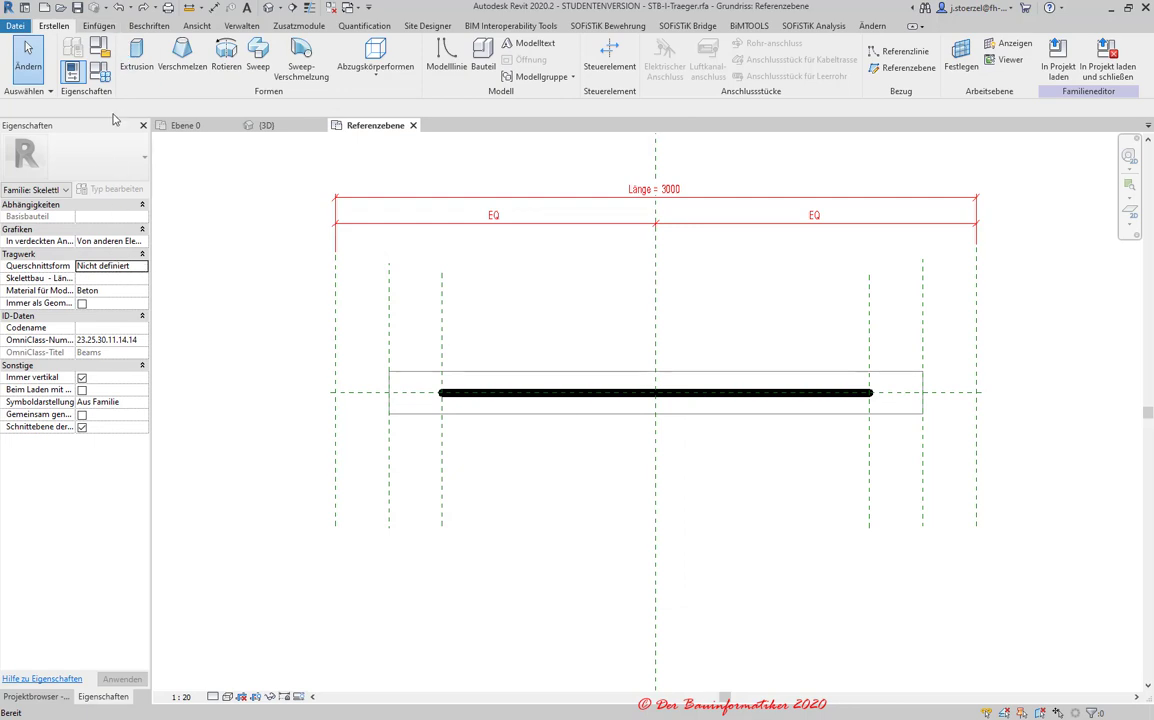
{"action": "left_click", "coordinate": [99, 71]}
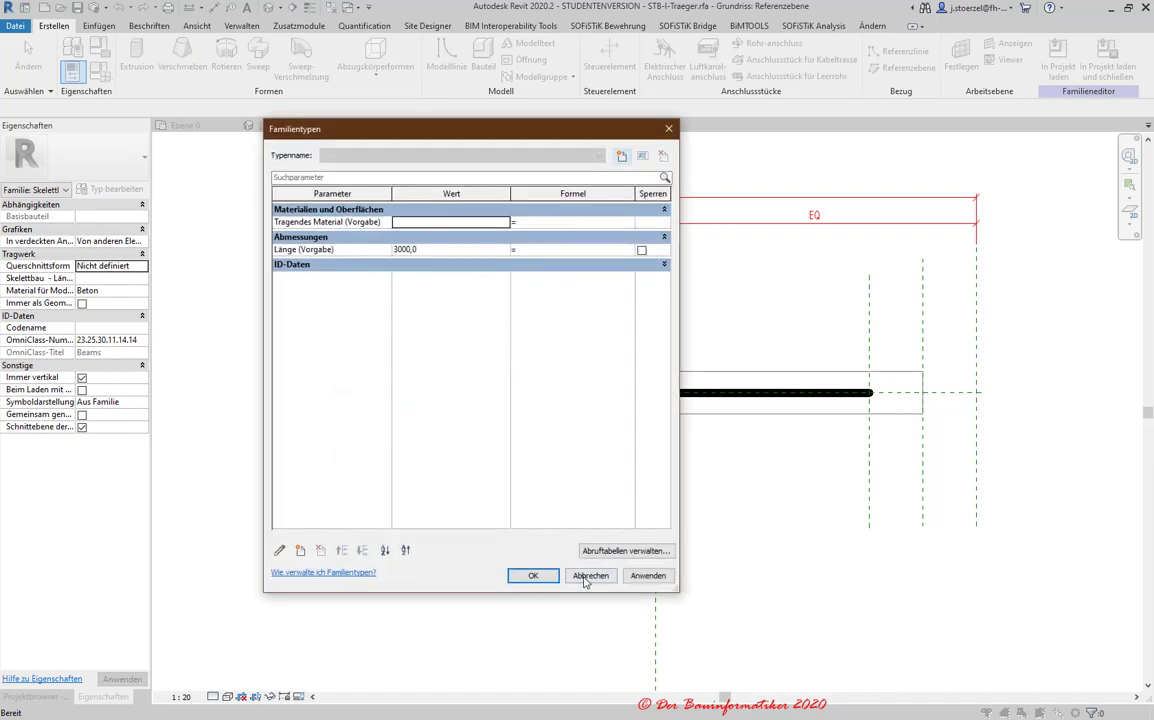
{"action": "left_click", "coordinate": [540, 575]}
- Try Hohlprofile rund, then reapply I-Profil Breitflansch and review parameters like Elastizitätsmodul starke Achse
{"action": "left_click", "coordinate": [142, 266]}
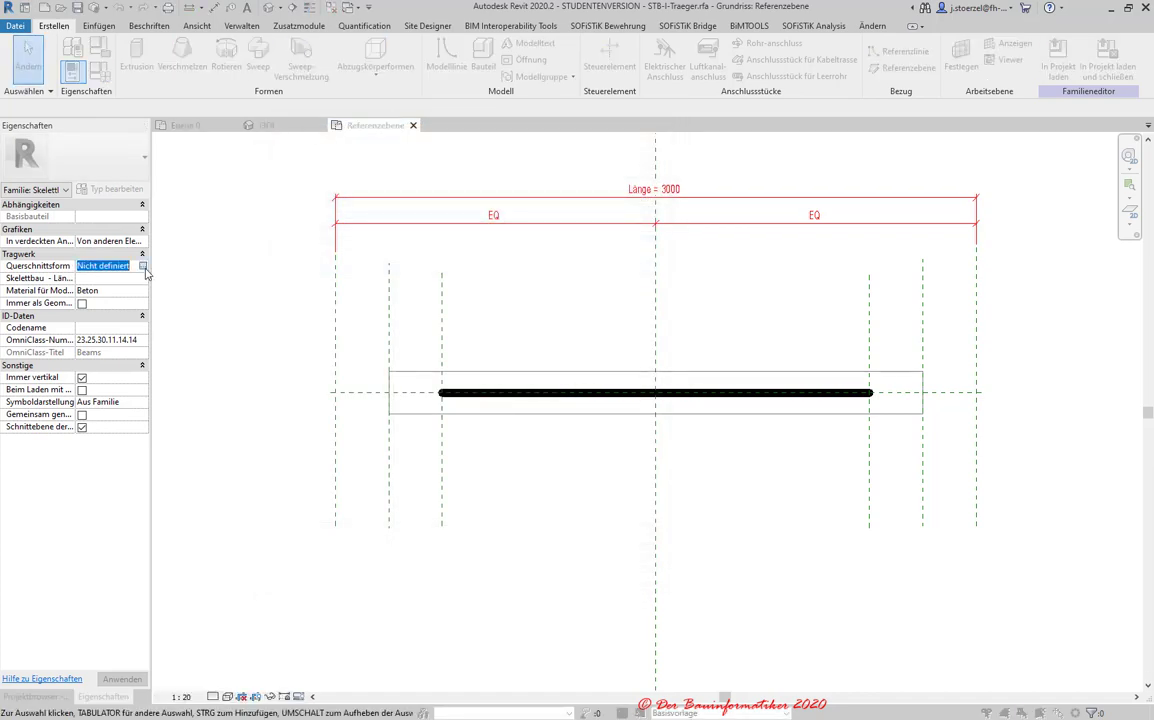
{"action": "left_click", "coordinate": [475, 362]}
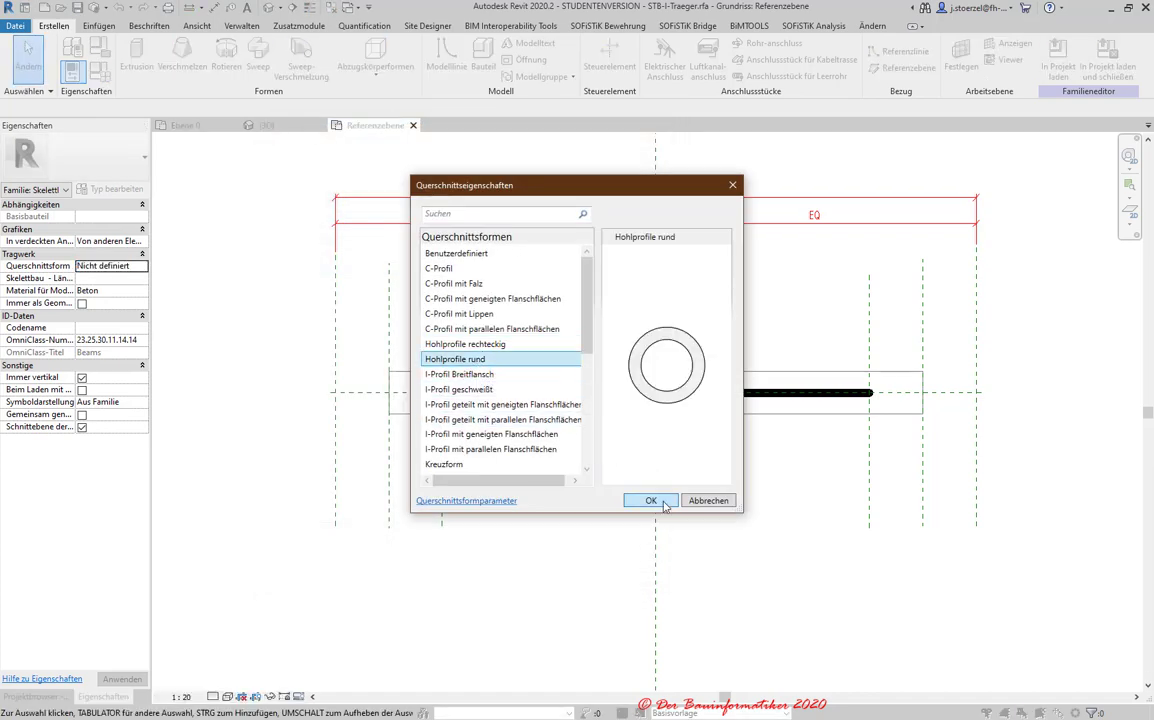
{"action": "scroll", "coordinate": [500, 375], "scroll_direction": "down", "scroll_amount": 3}
{"action": "scroll", "coordinate": [506, 376], "scroll_direction": "up", "scroll_amount": 2}
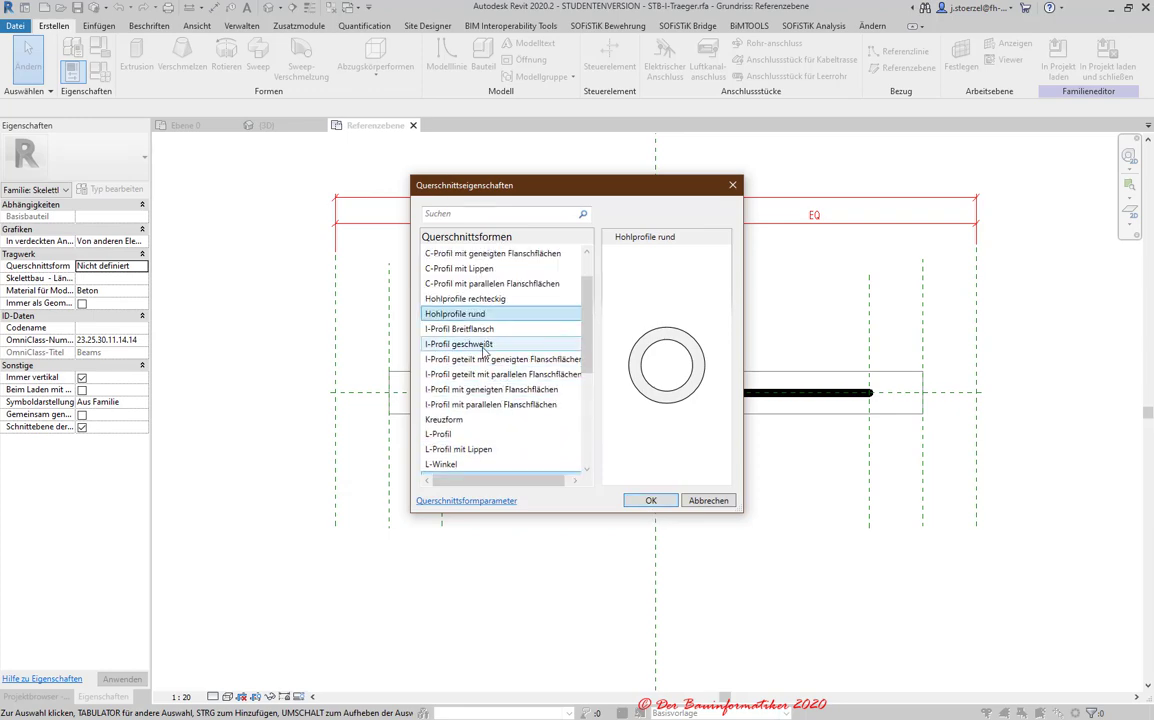
{"action": "left_click", "coordinate": [462, 329]}
{"action": "left_click", "coordinate": [645, 500]}
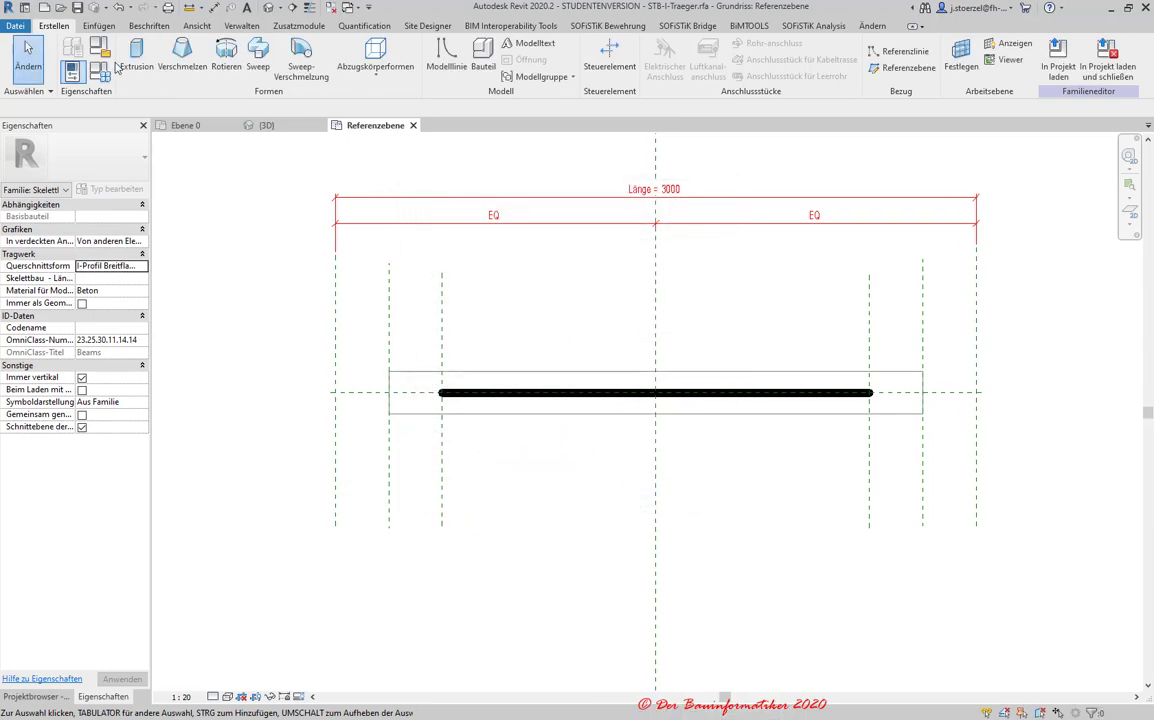
{"action": "left_click", "coordinate": [99, 69]}
{"action": "left_click", "coordinate": [373, 426]}
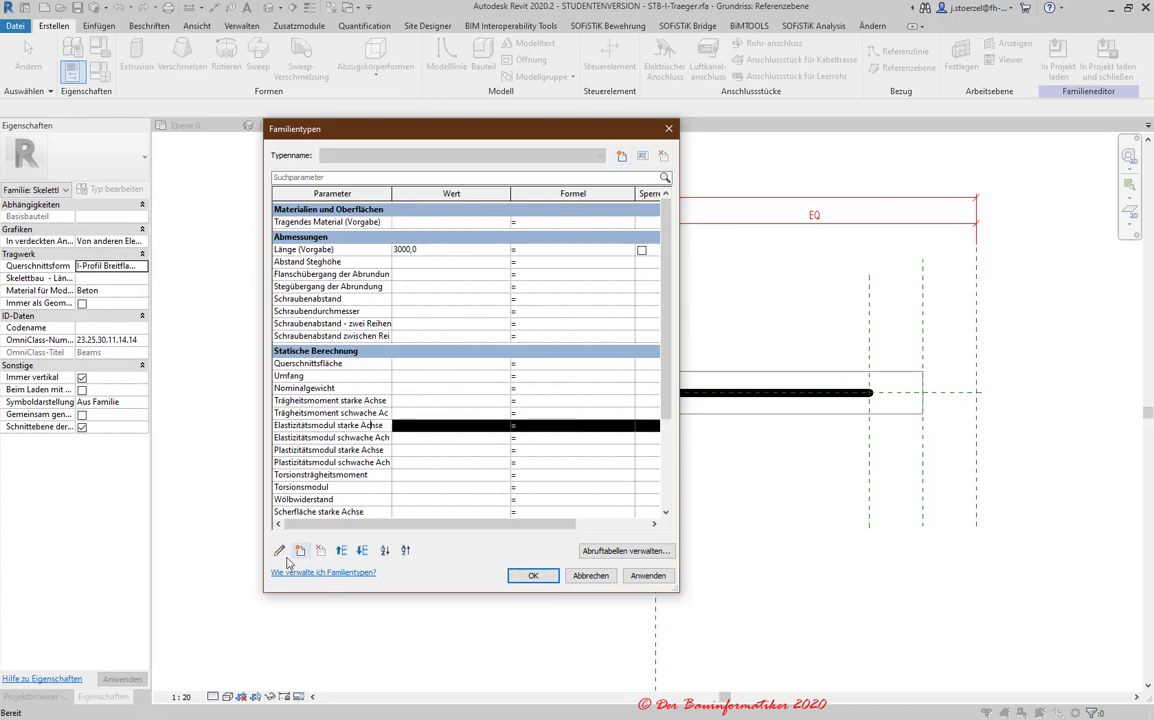
{"action": "left_click", "coordinate": [590, 575]}
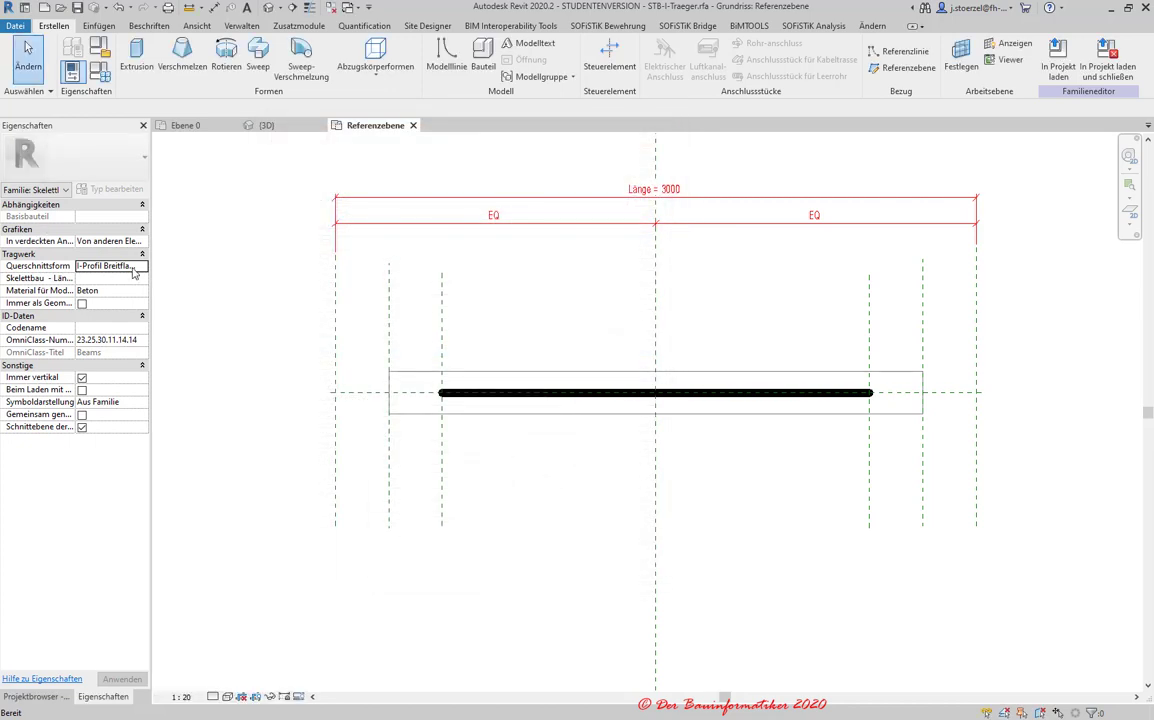
- Change the section shape to Nicht definiert and check the remaining family parameters
{"action": "left_click", "coordinate": [143, 266]}
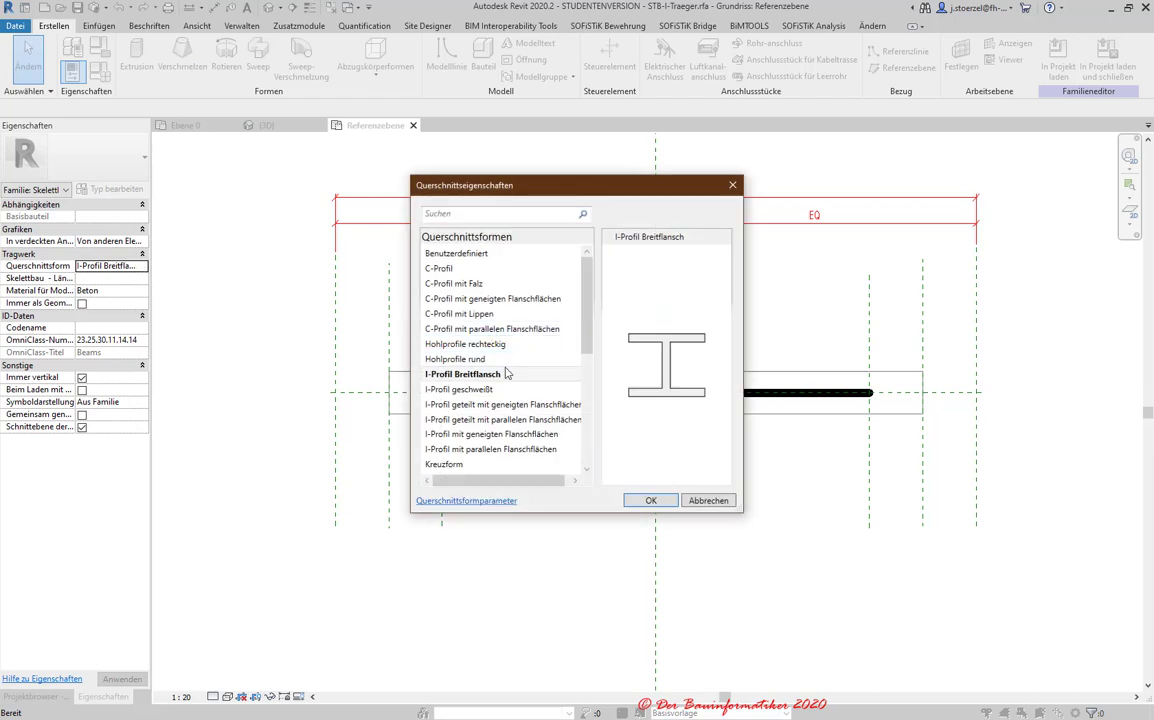
{"action": "mouse_move", "coordinate": [585, 309]}
{"action": "left_mouse_down"}
{"action": "mouse_move", "coordinate": [600, 413]}
{"action": "mouse_move", "coordinate": [600, 306]}
{"action": "left_mouse_up"}
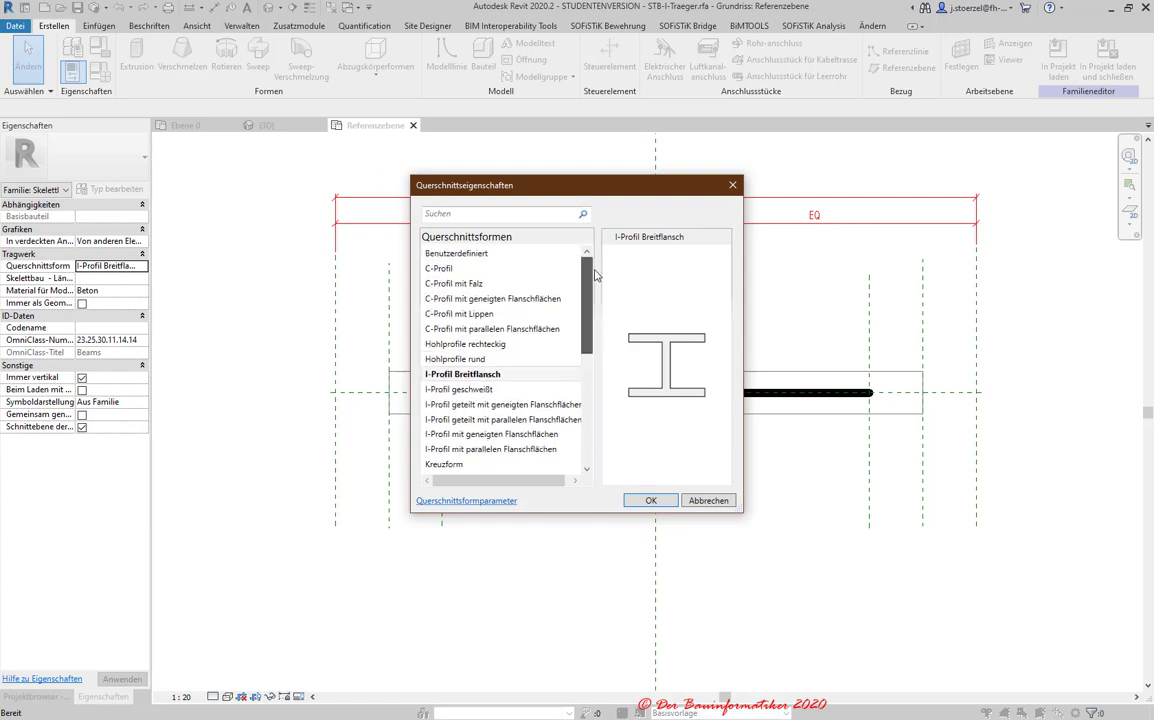
{"action": "left_click_drag", "start_coordinate": [600, 306], "coordinate": [592, 364]}
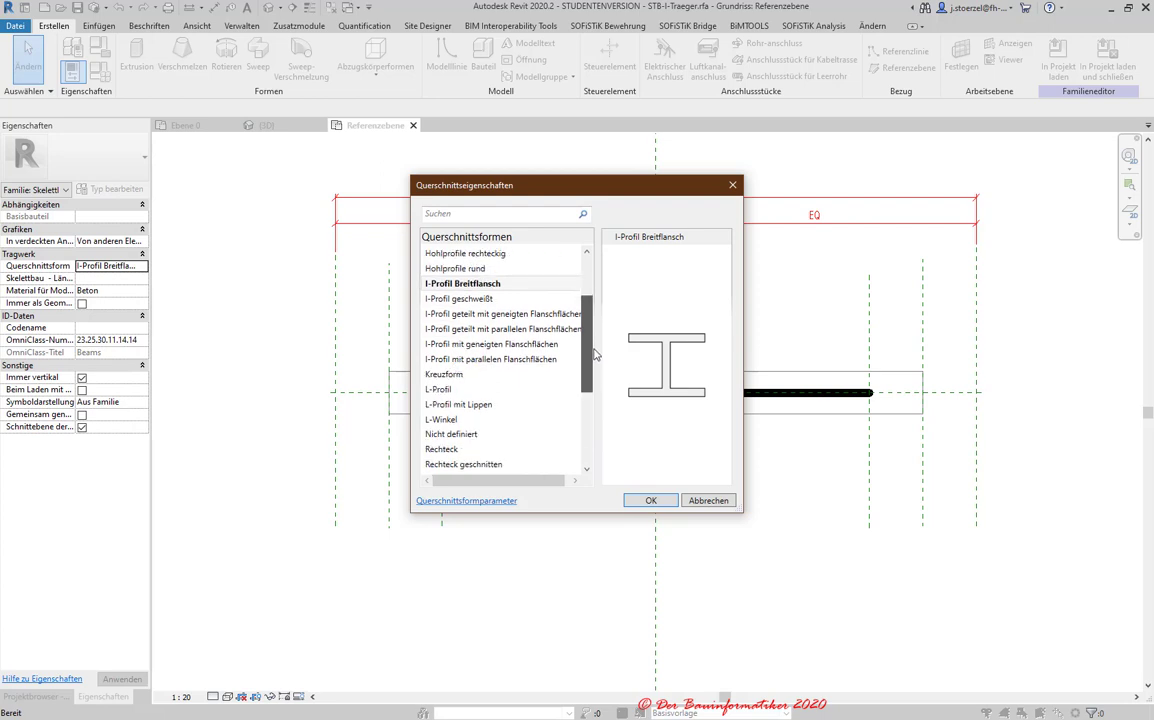
{"action": "left_click", "coordinate": [470, 419]}
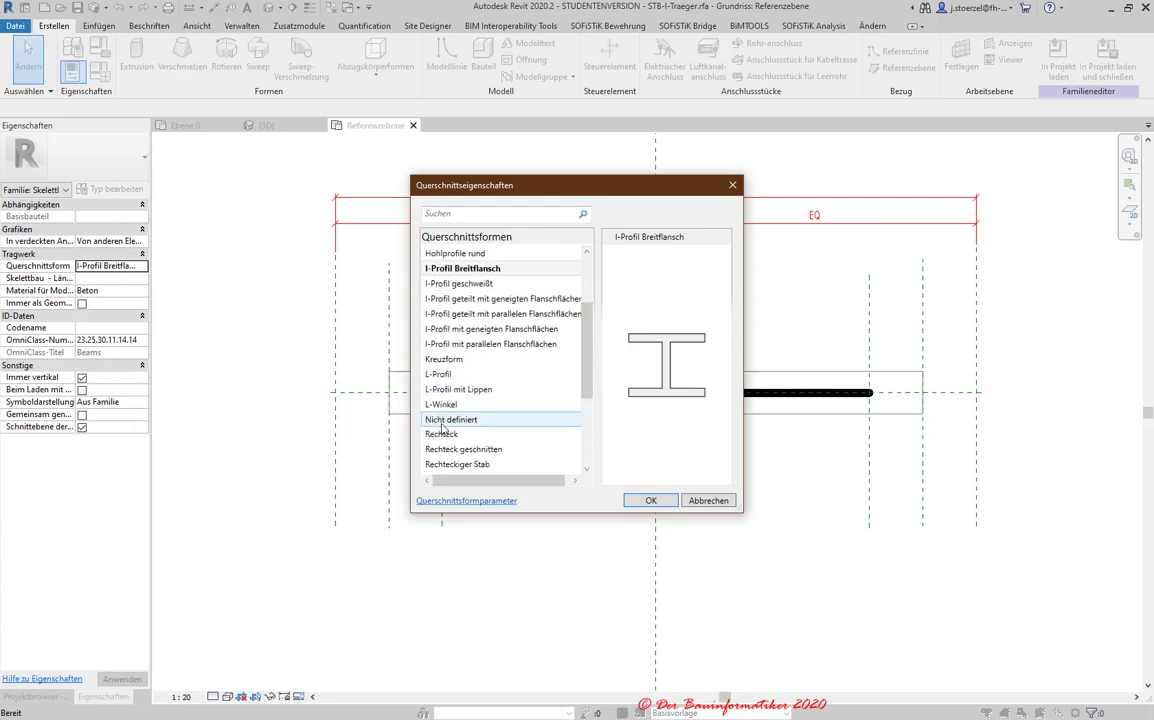
{"action": "left_click", "coordinate": [647, 505]}
{"action": "left_click", "coordinate": [98, 75]}
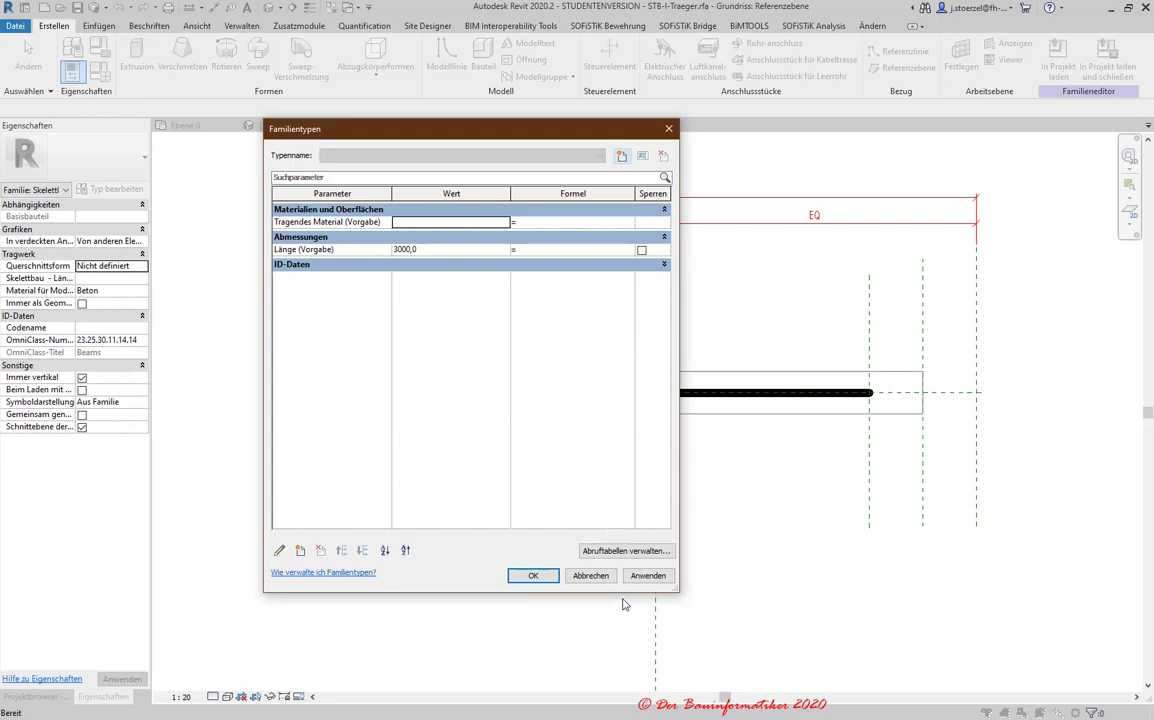
- Close the family types and recentre the beam in the STB-I-Traeger4 reference plan
{"action": "left_click", "coordinate": [591, 576]}
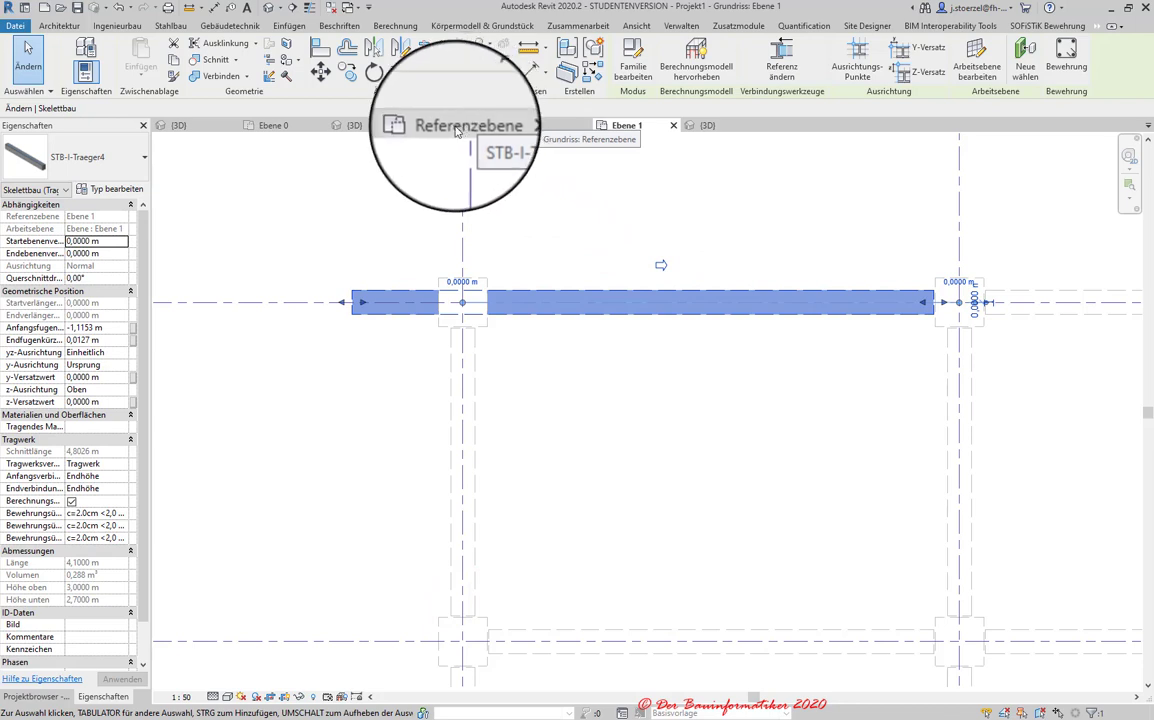
{"action": "left_click", "coordinate": [457, 128]}
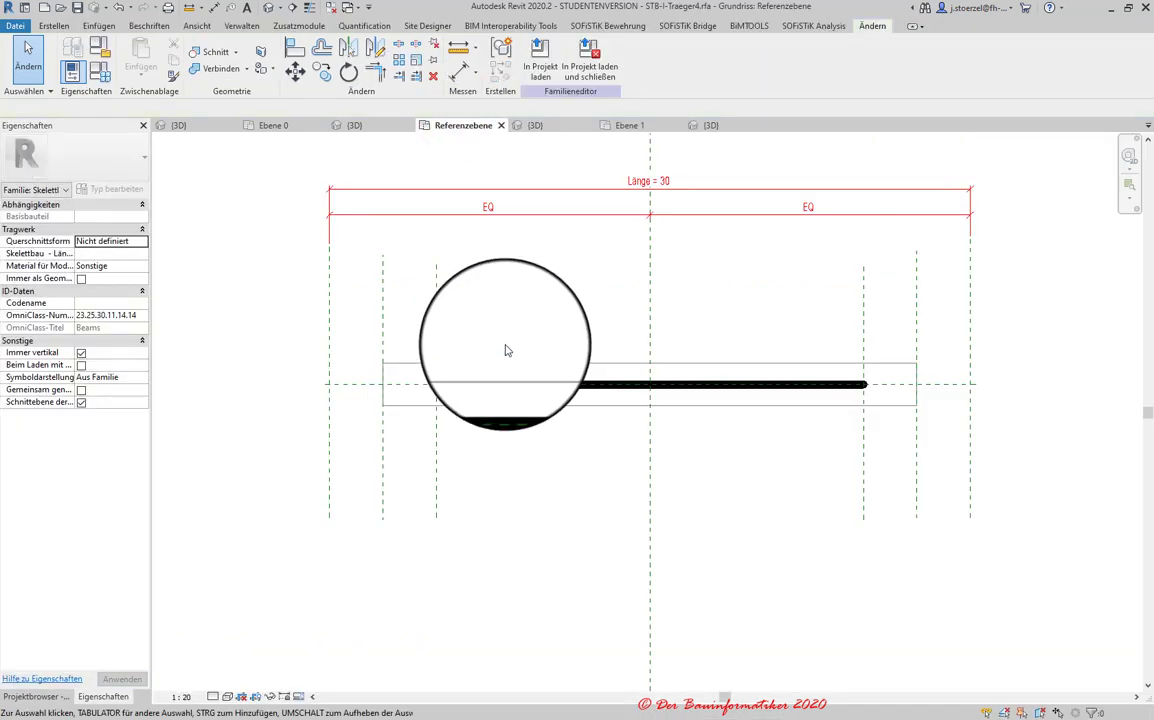
{"action": "scroll", "coordinate": [507, 343], "scroll_direction": "down", "scroll_amount": 2}
{"action": "middle_click_drag", "start_coordinate": [507, 343], "coordinate": [490, 379]}
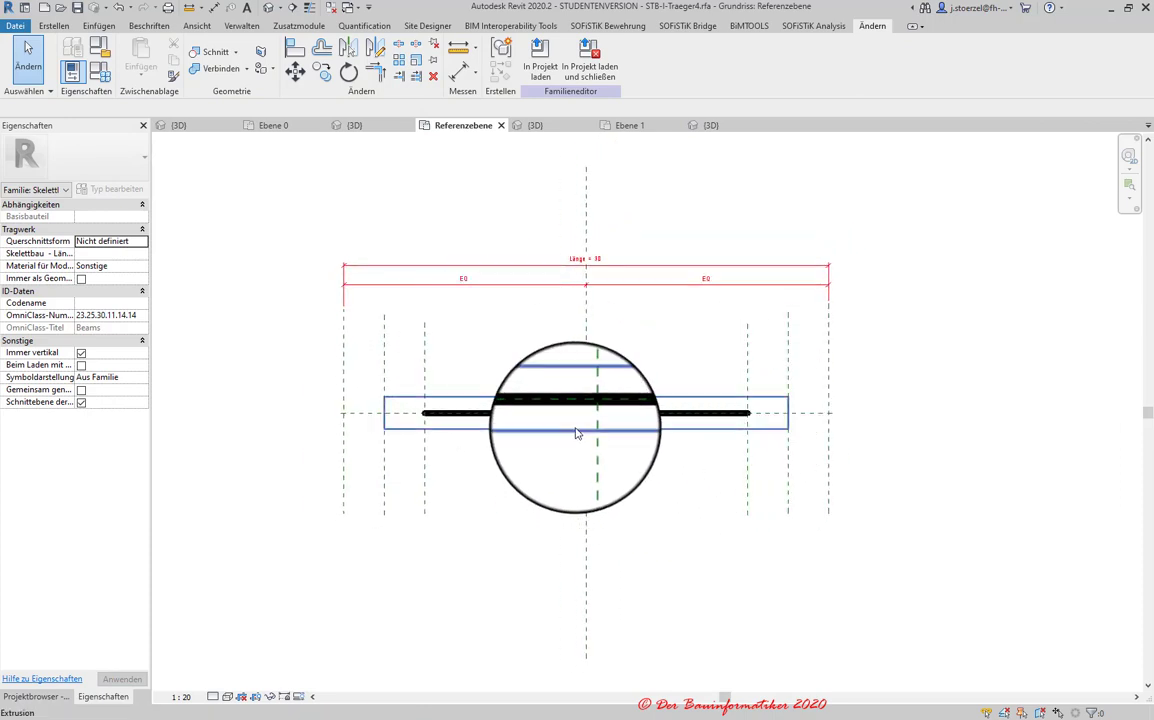
- View the Stb-I-Traeger2 beam in 3D at Fein then Mittel detail, then return to the plan
{"action": "left_click", "coordinate": [357, 125]}
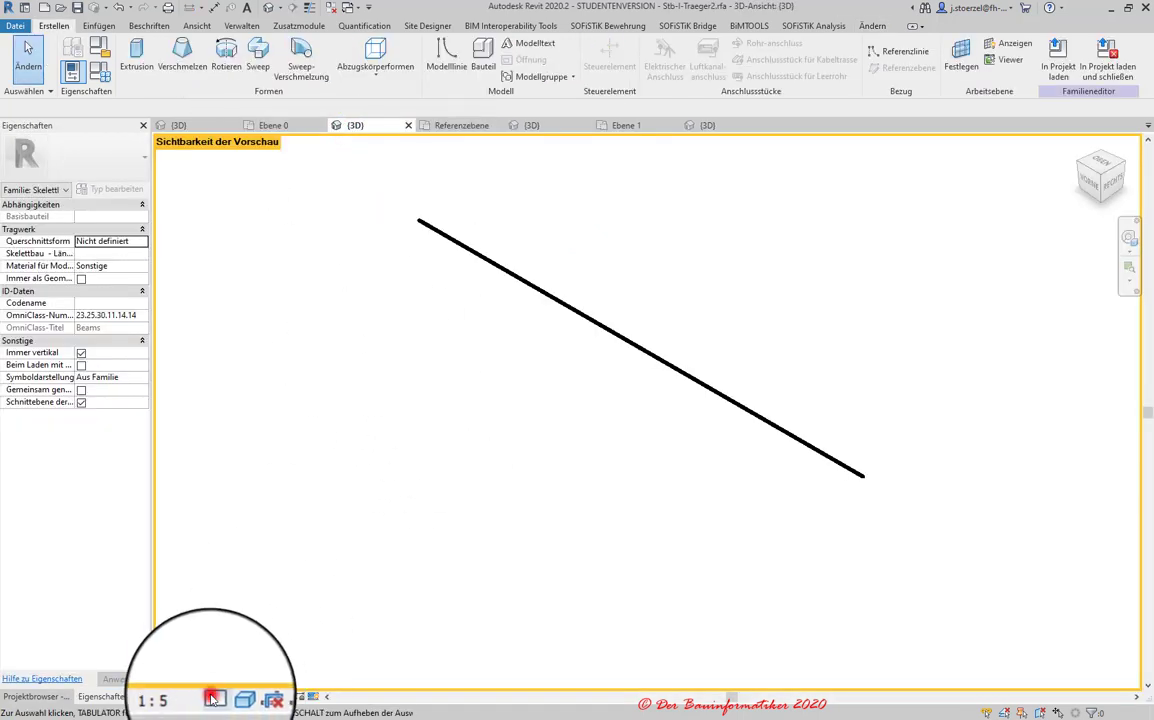
{"action": "left_click", "coordinate": [213, 696]}
{"action": "left_click", "coordinate": [219, 682]}
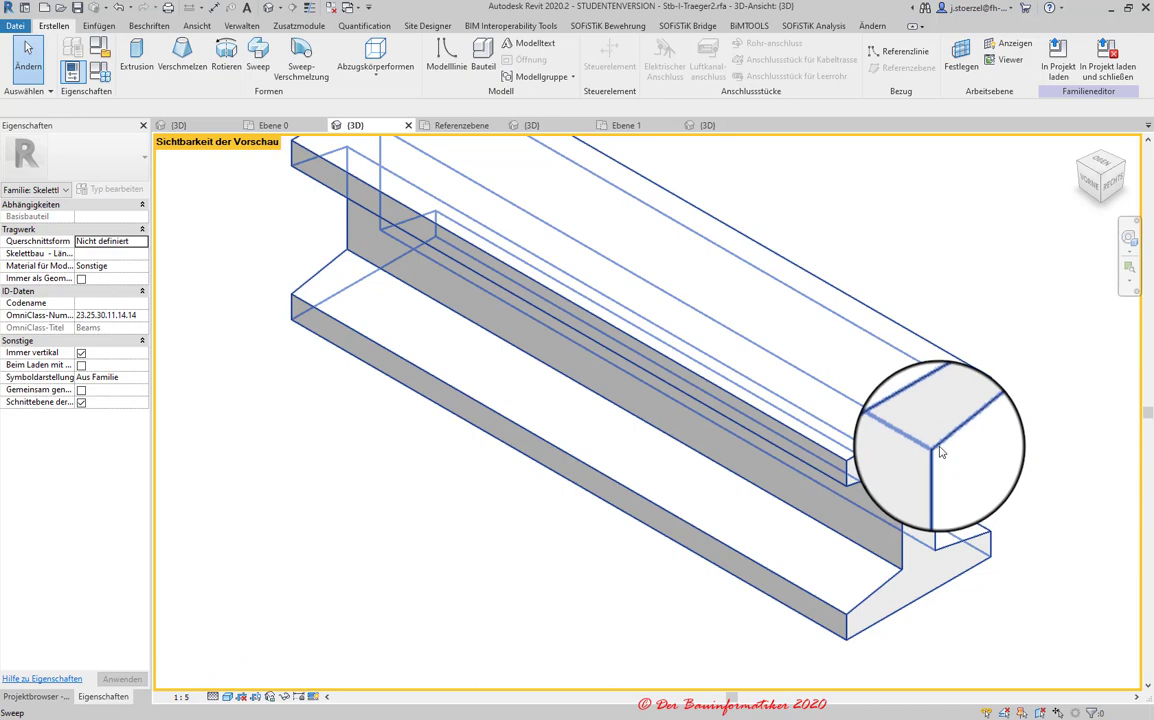
{"action": "left_click", "coordinate": [213, 696]}
{"action": "left_click", "coordinate": [238, 668]}
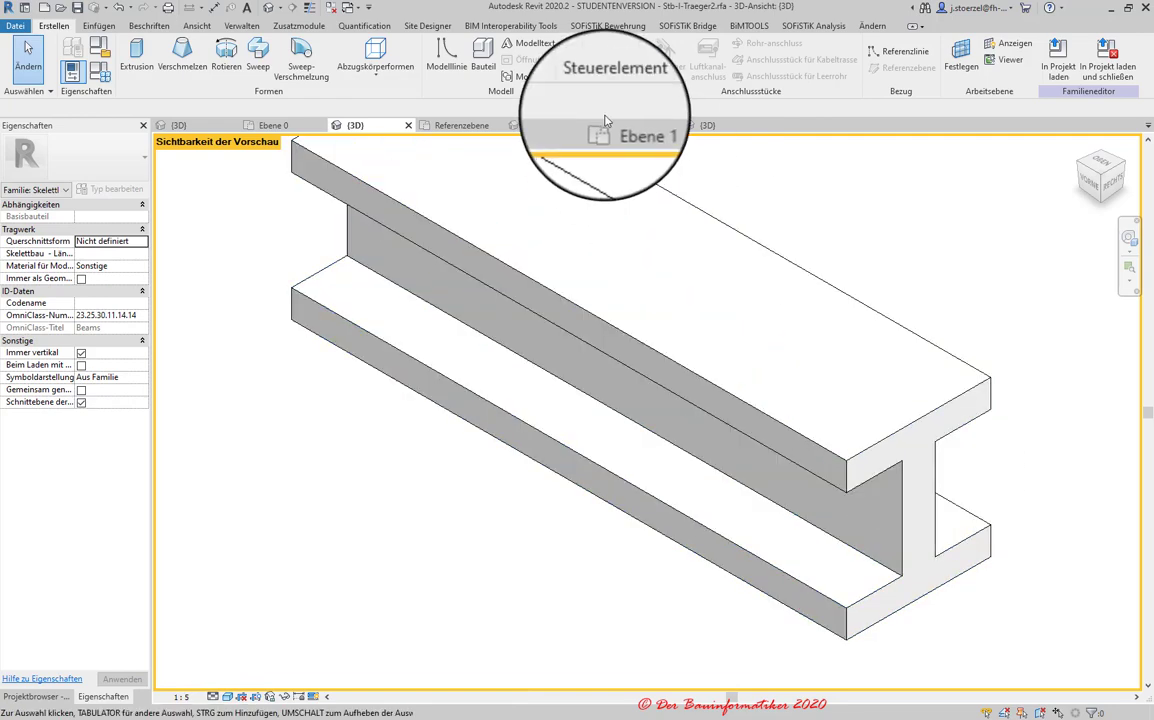
{"action": "left_click", "coordinate": [463, 125]}
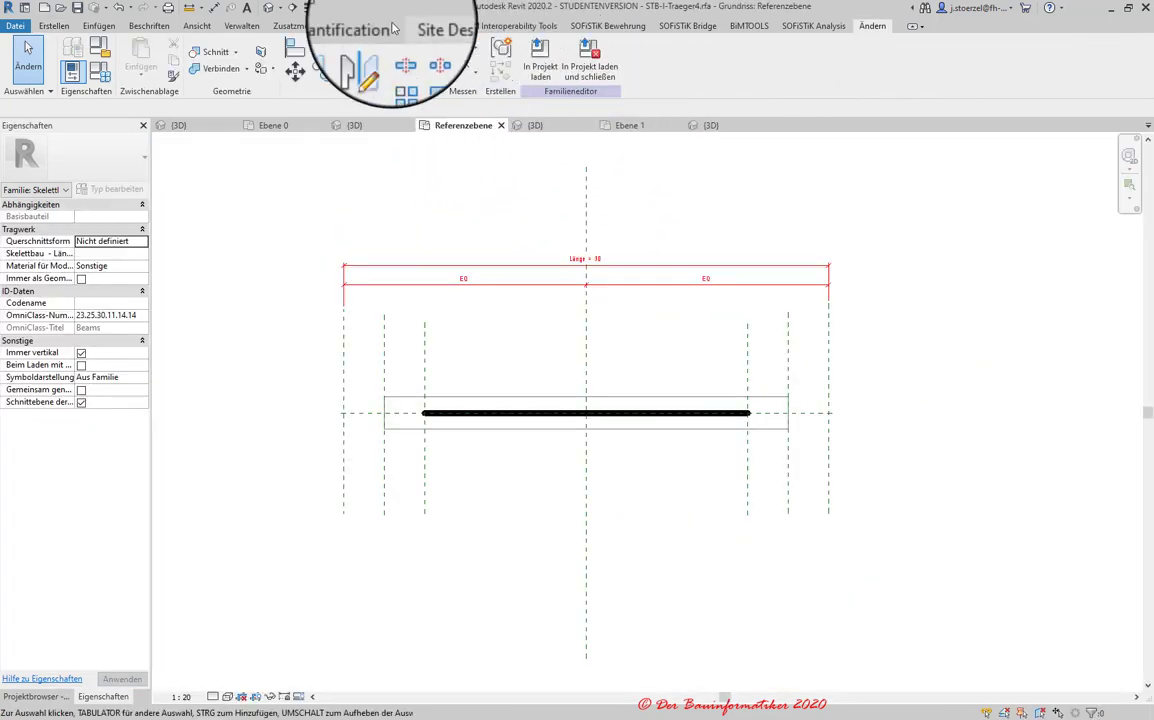
- Load STB-I-Profil.rfa and STB-I-Profil-V.rfa from the Revit Familien folder
{"action": "left_click", "coordinate": [540, 58]}
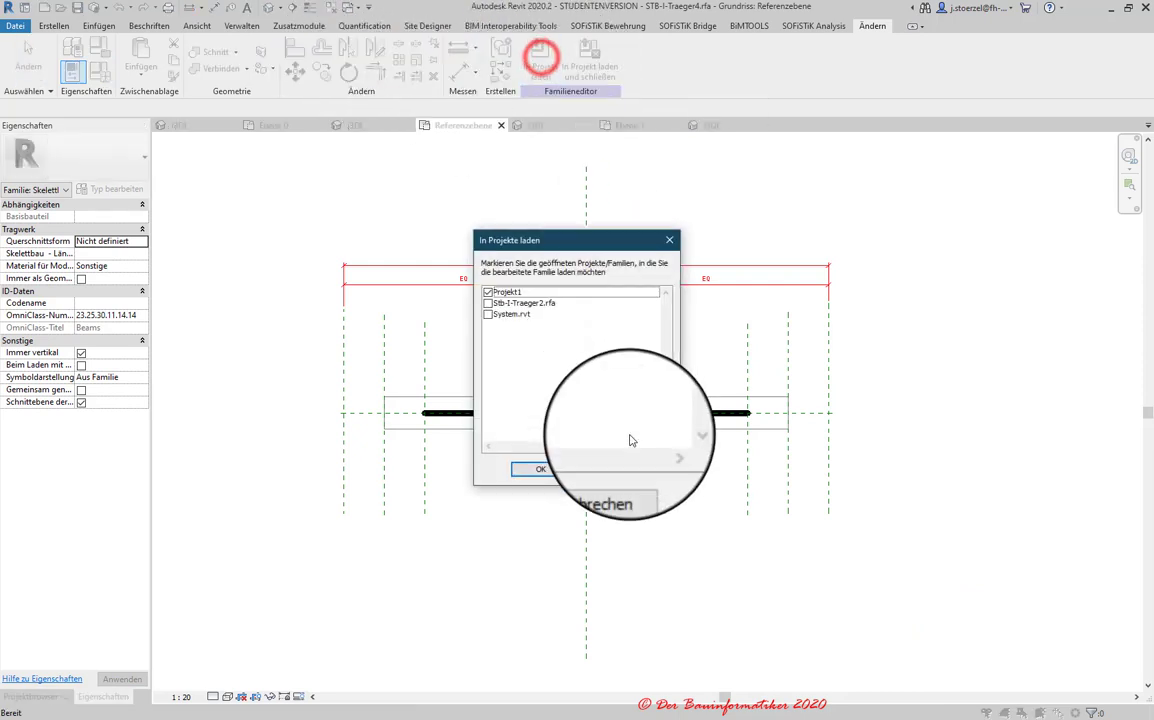
{"action": "left_click", "coordinate": [618, 472]}
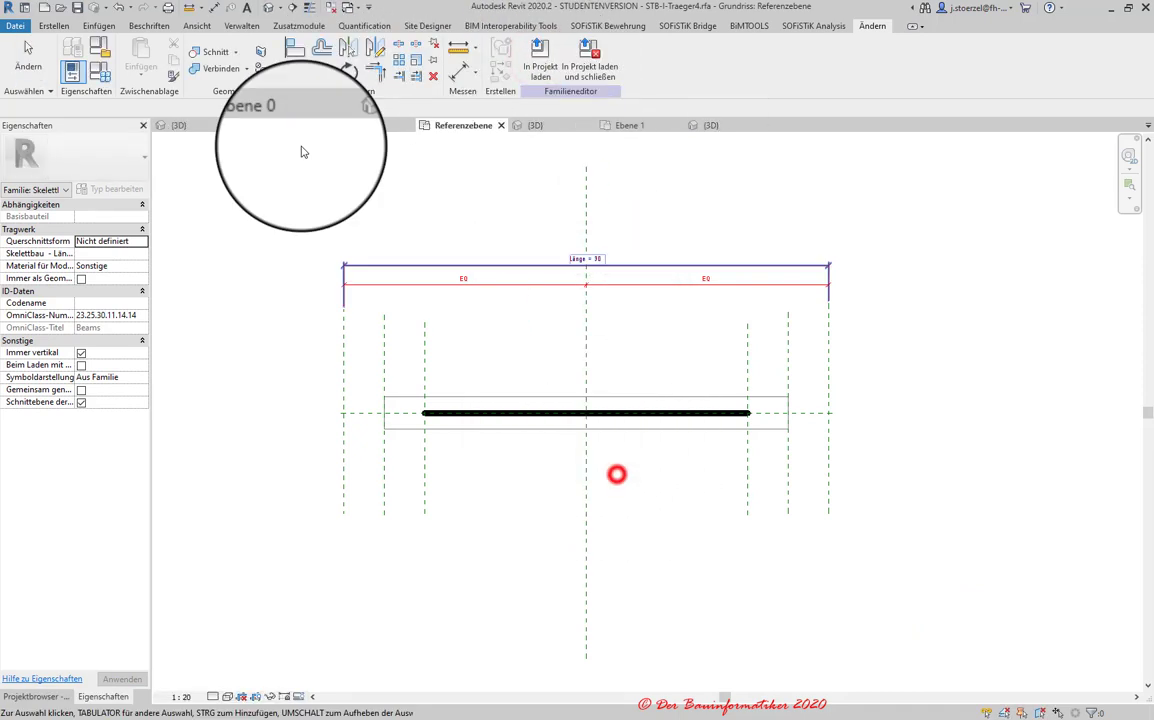
{"action": "left_click", "coordinate": [100, 26]}
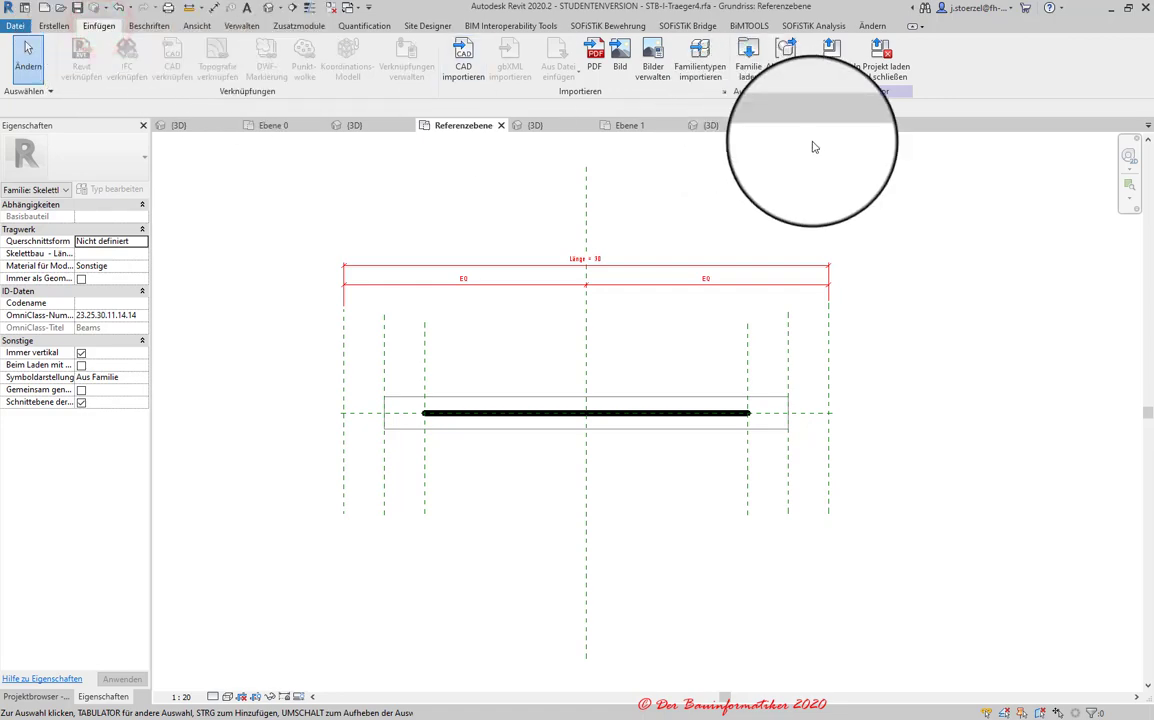
{"action": "left_click", "coordinate": [748, 62]}
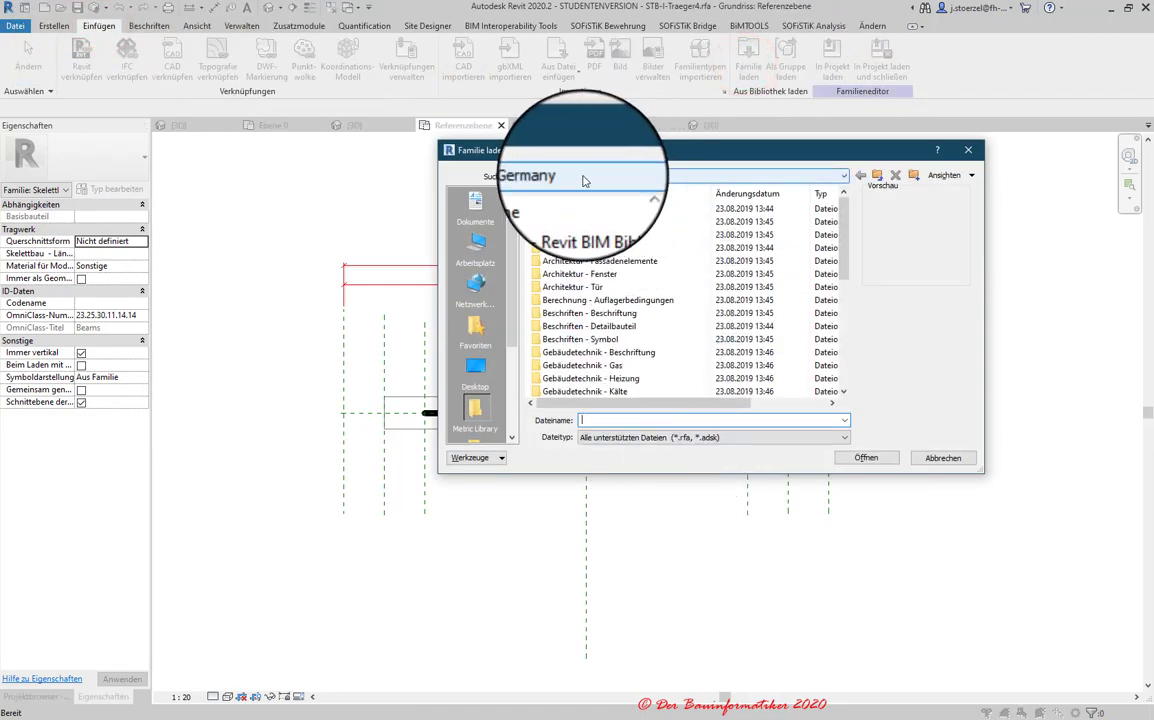
{"action": "left_click", "coordinate": [476, 204]}
{"action": "double_click", "coordinate": [571, 219]}
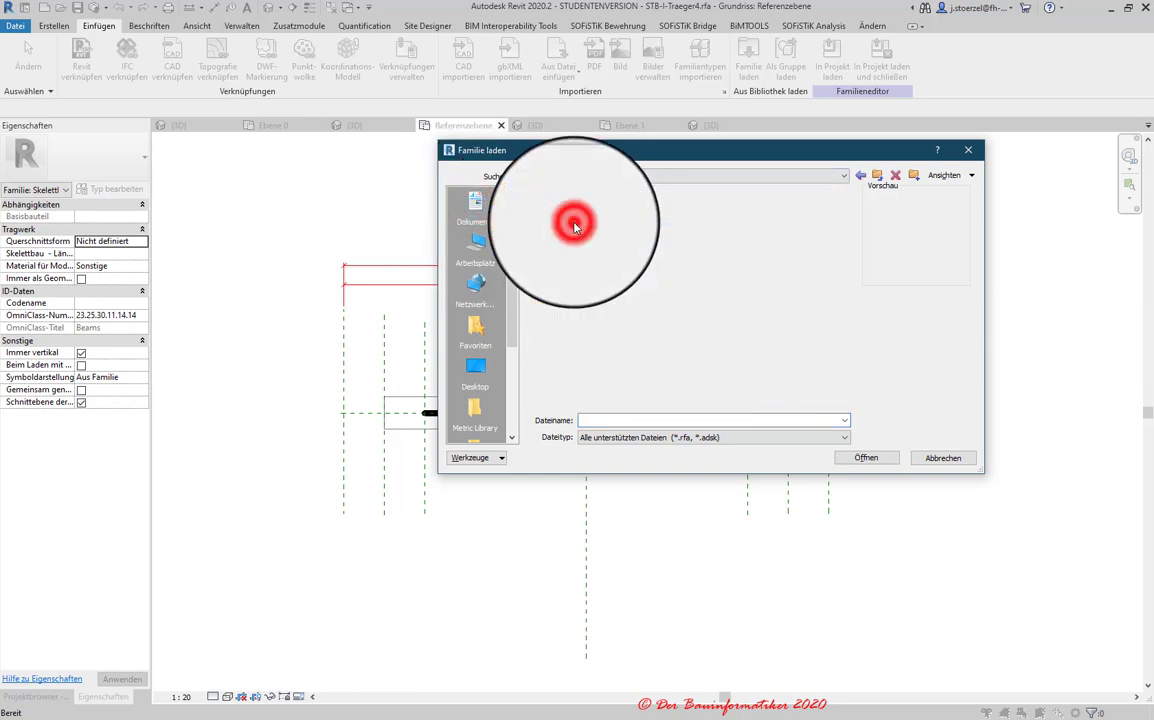
{"action": "double_click", "coordinate": [569, 236]}
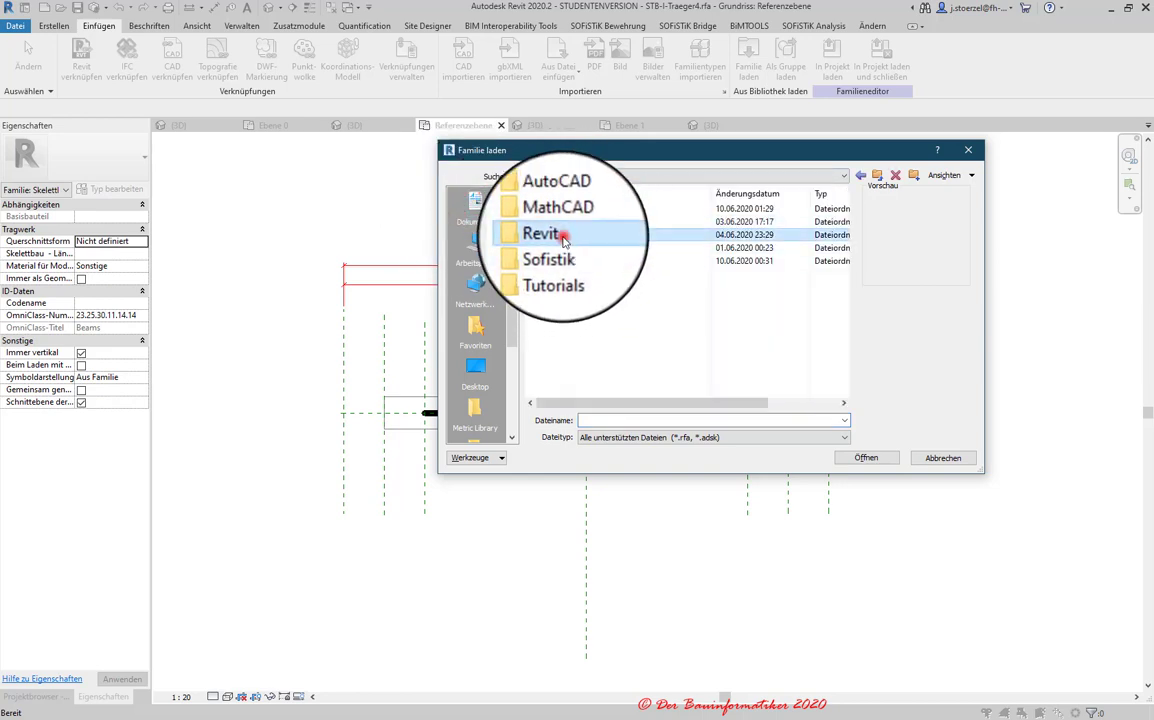
{"action": "double_click", "coordinate": [566, 207]}
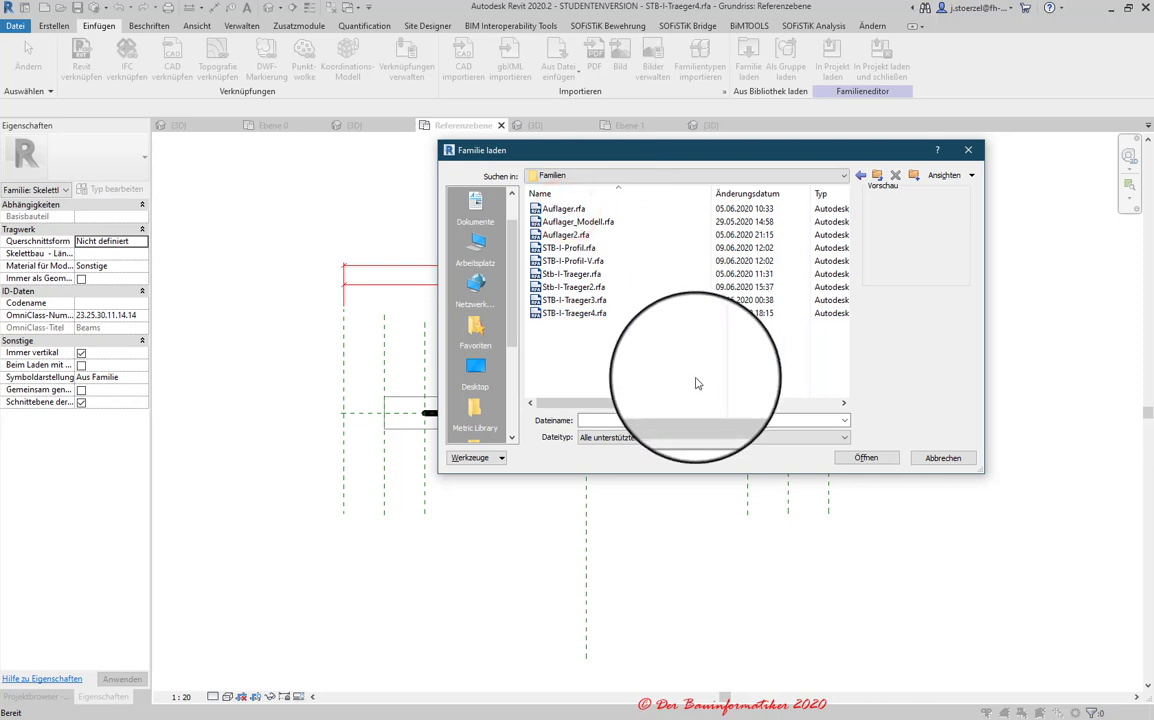
{"action": "left_click", "coordinate": [590, 247]}
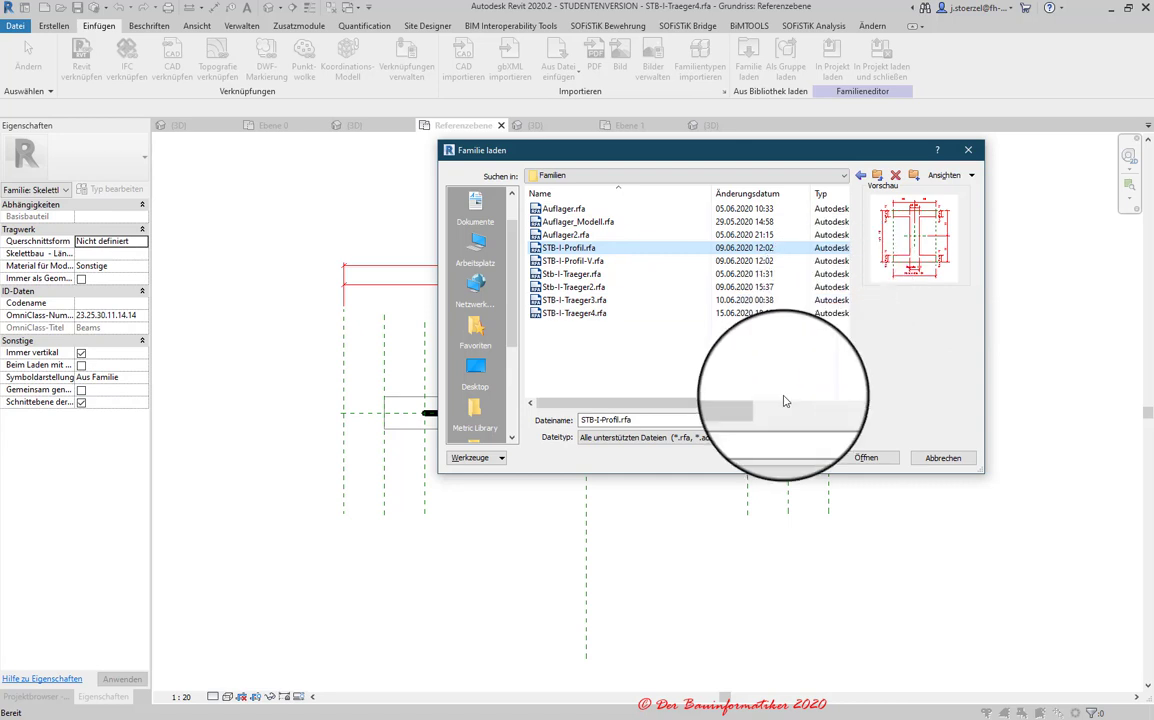
{"action": "left_click", "coordinate": [602, 262]}
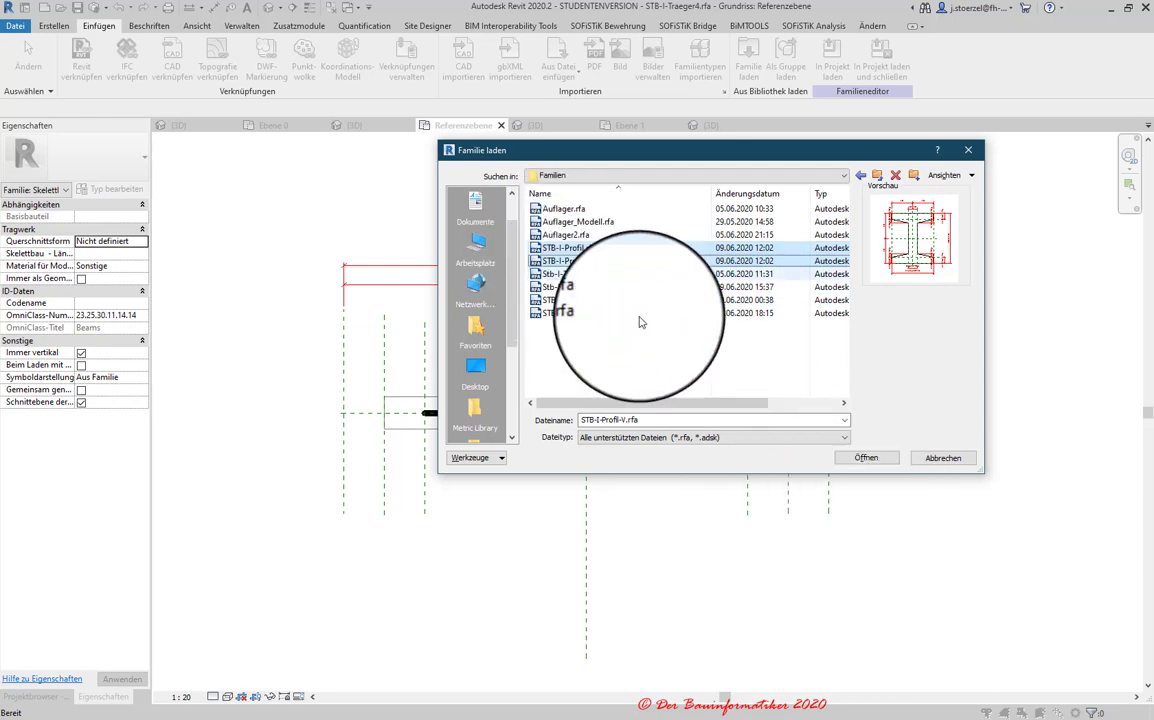
{"action": "left_click", "coordinate": [866, 458]}
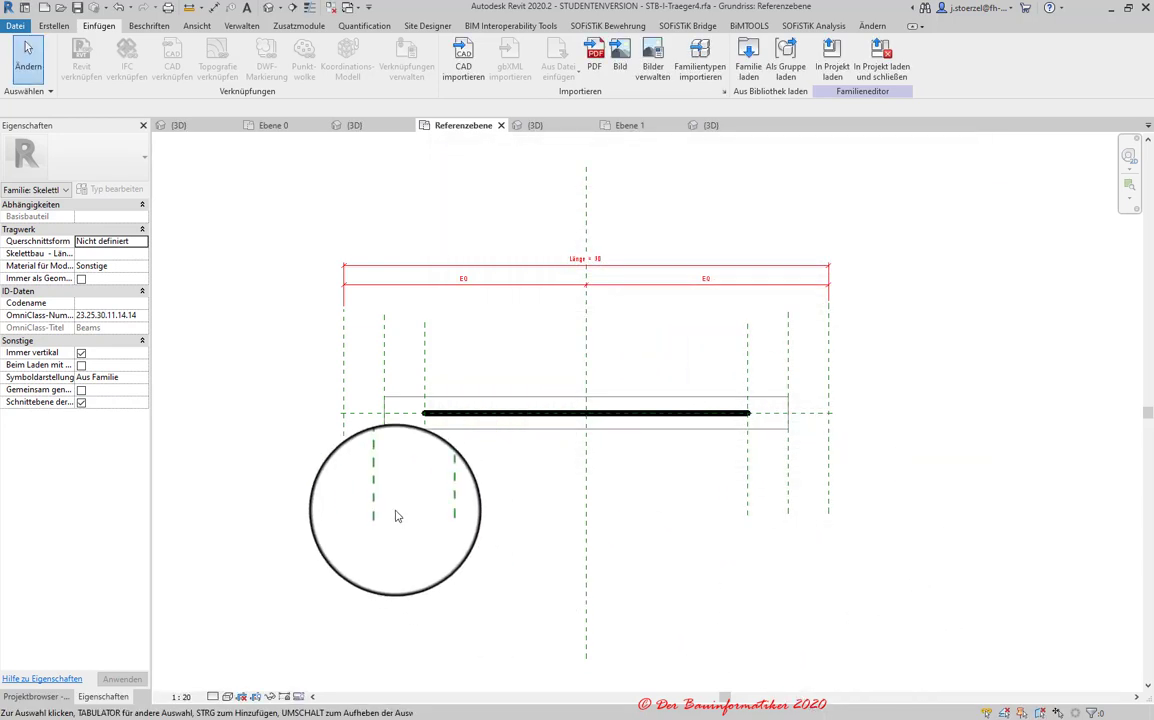
- Expand Familien > Profile in the project browser to list the 35x35, 65x70 and 100x120 types
{"action": "left_click", "coordinate": [40, 700]}
{"action": "left_click", "coordinate": [8, 213]}
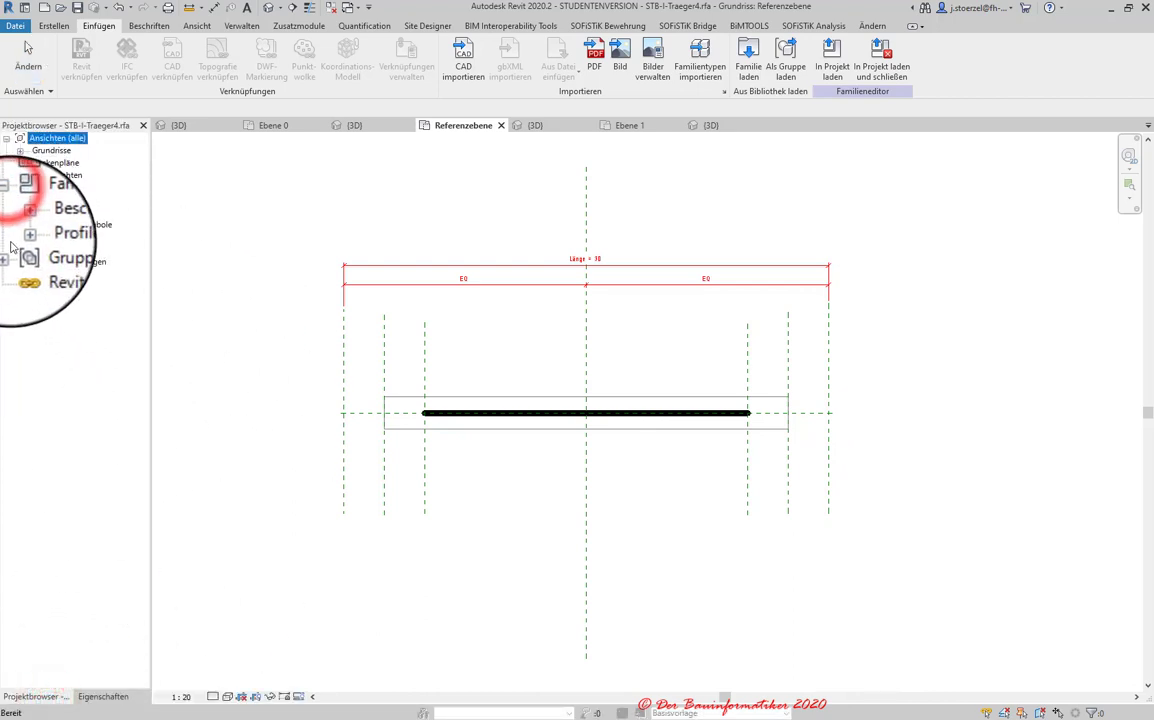
{"action": "left_click", "coordinate": [24, 234]}
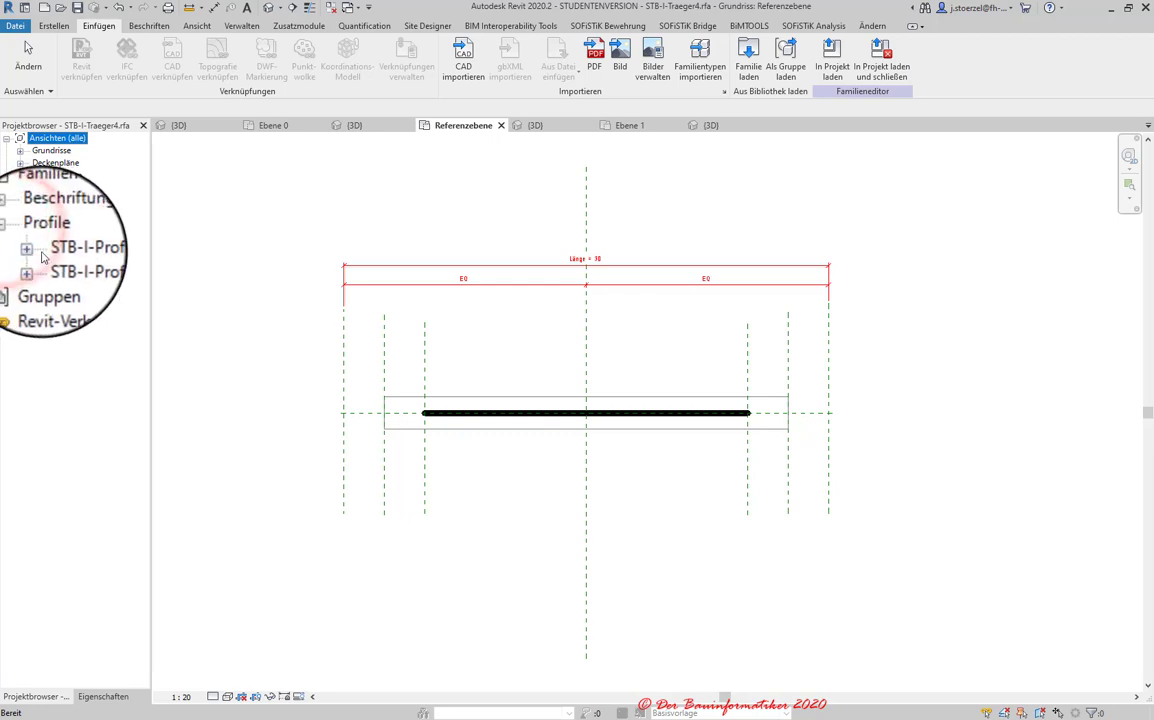
{"action": "left_click", "coordinate": [33, 249]}
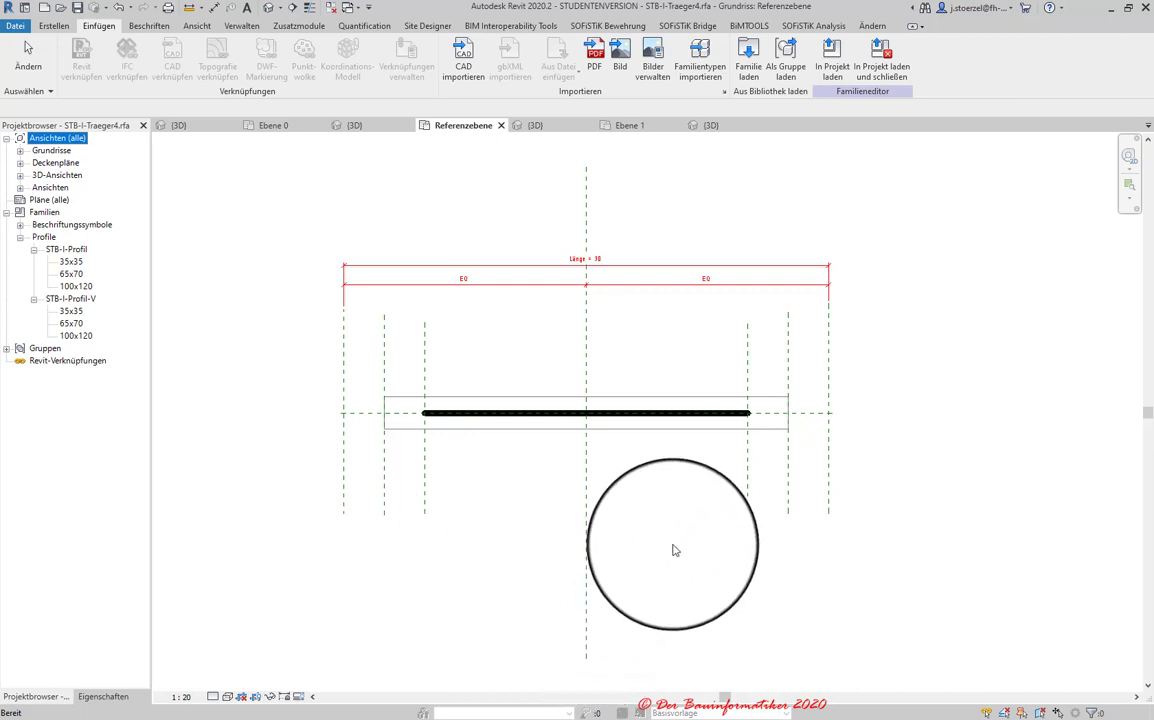
{"action": "scroll", "coordinate": [674, 550], "scroll_direction": "up", "scroll_amount": 1}
{"action": "middle_click_drag", "start_coordinate": [677, 561], "coordinate": [685, 566]}
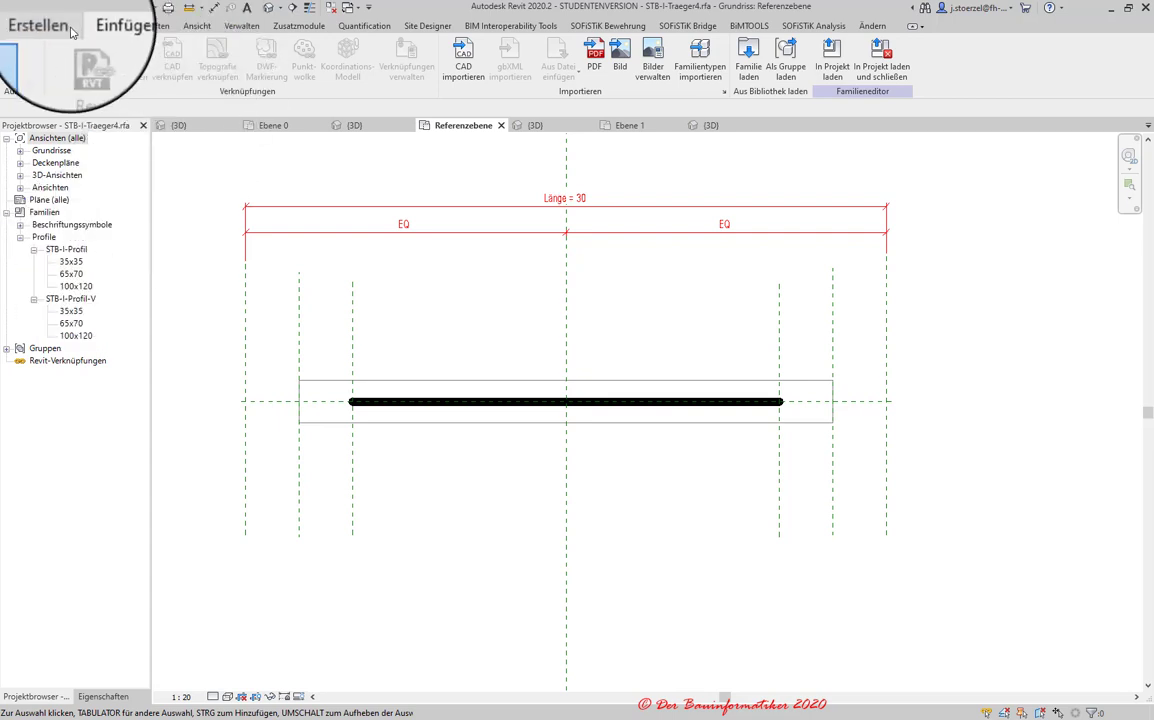
{"action": "left_click", "coordinate": [55, 26]}
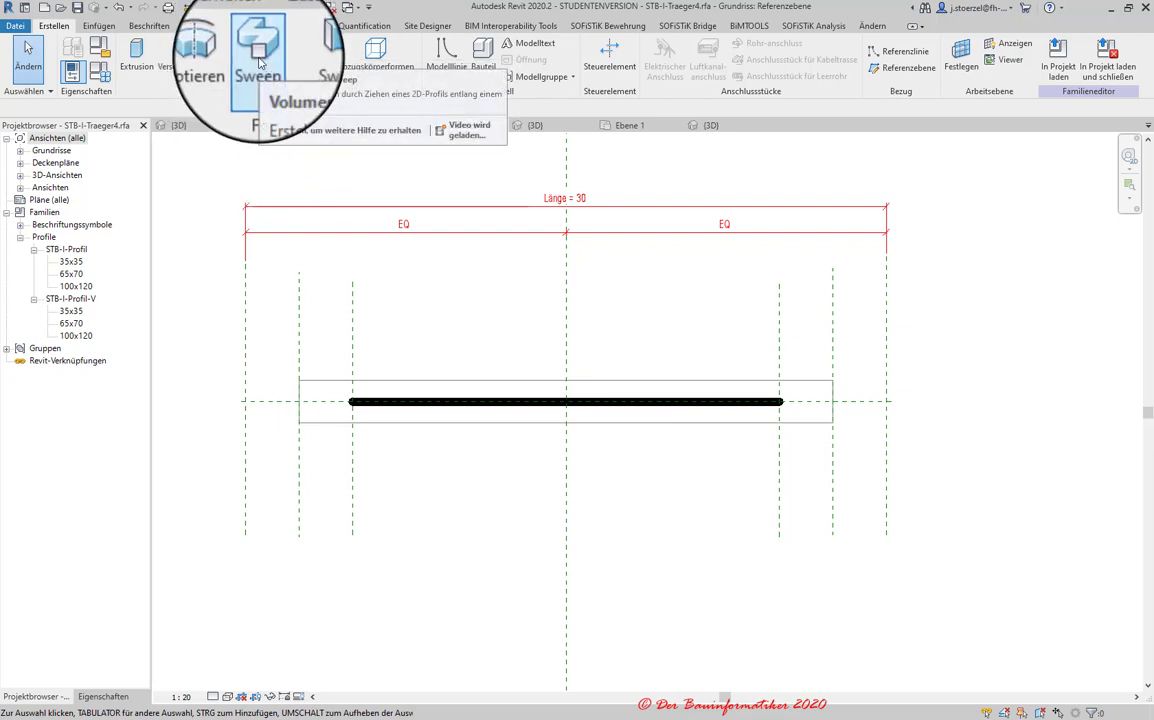
{"action": "mouse_move", "coordinate": [258, 60]}
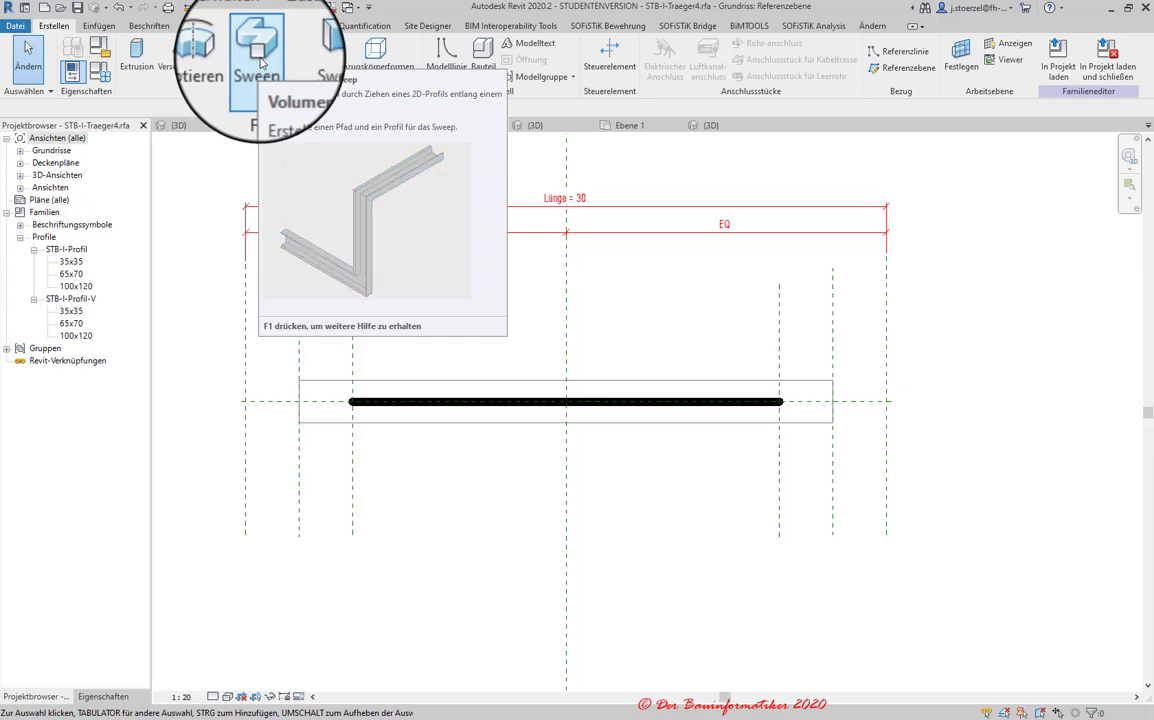
- Start a sweep and begin sketching its path, with the work-plane grid hidden
{"action": "left_click", "coordinate": [259, 60]}
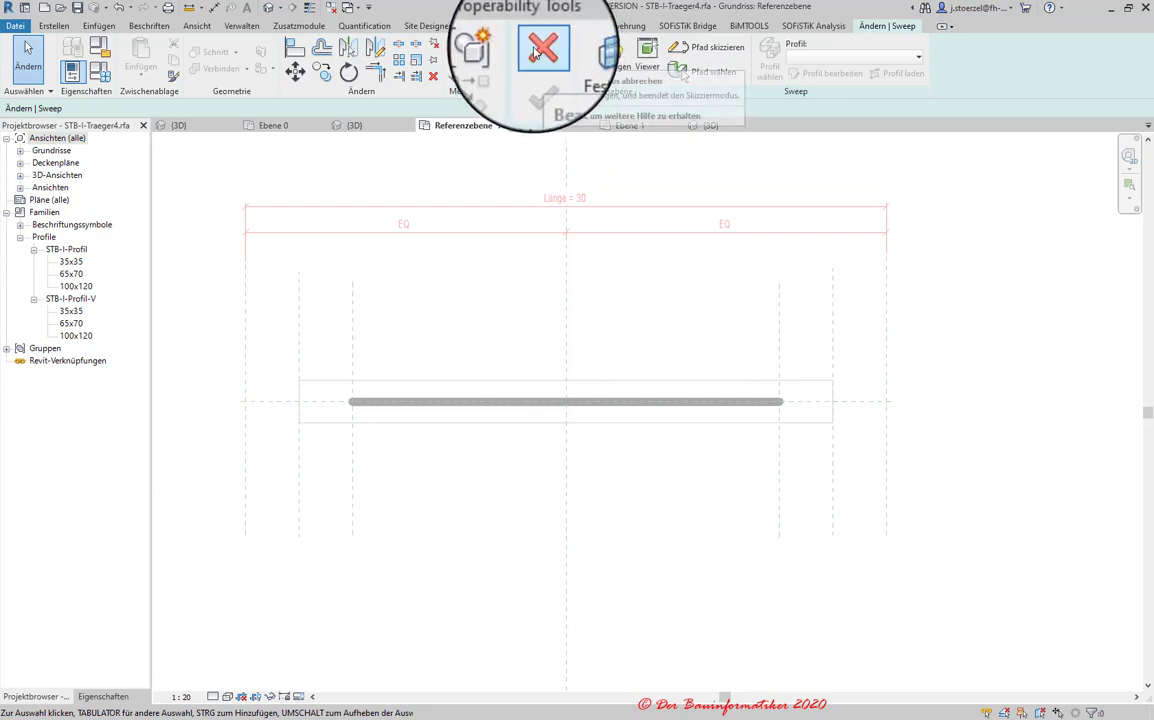
{"action": "left_click", "coordinate": [70, 28]}
{"action": "left_click", "coordinate": [99, 25]}
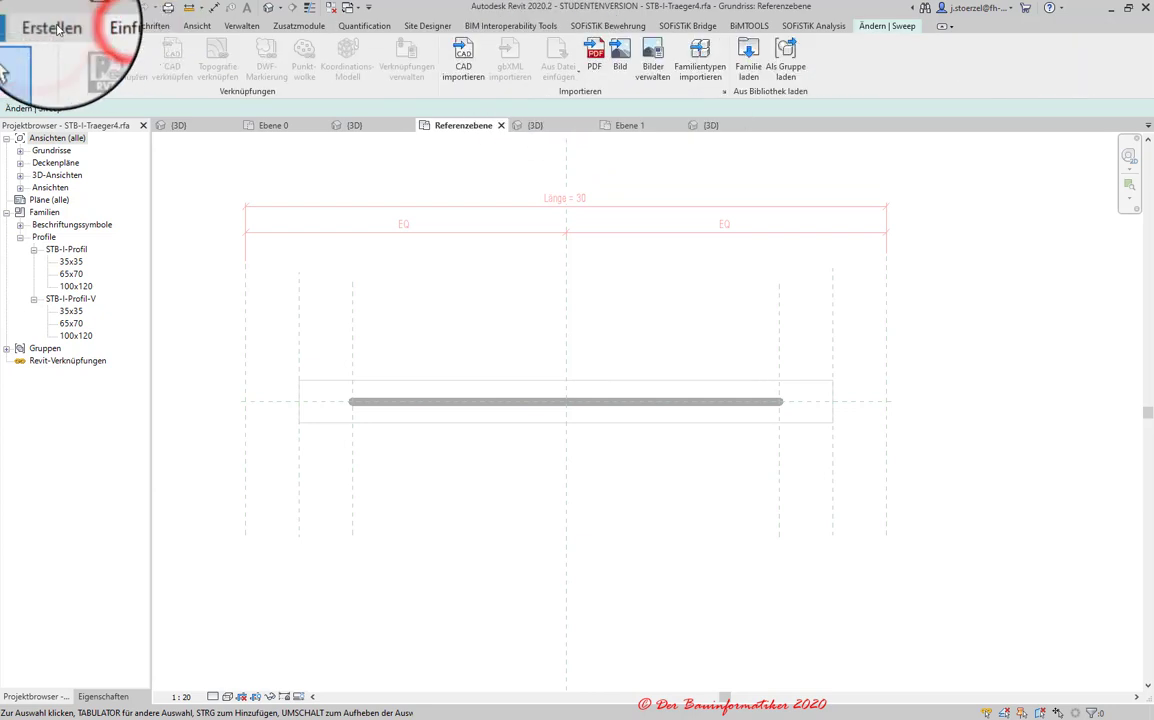
{"action": "left_click", "coordinate": [54, 25]}
{"action": "left_click", "coordinate": [866, 37]}
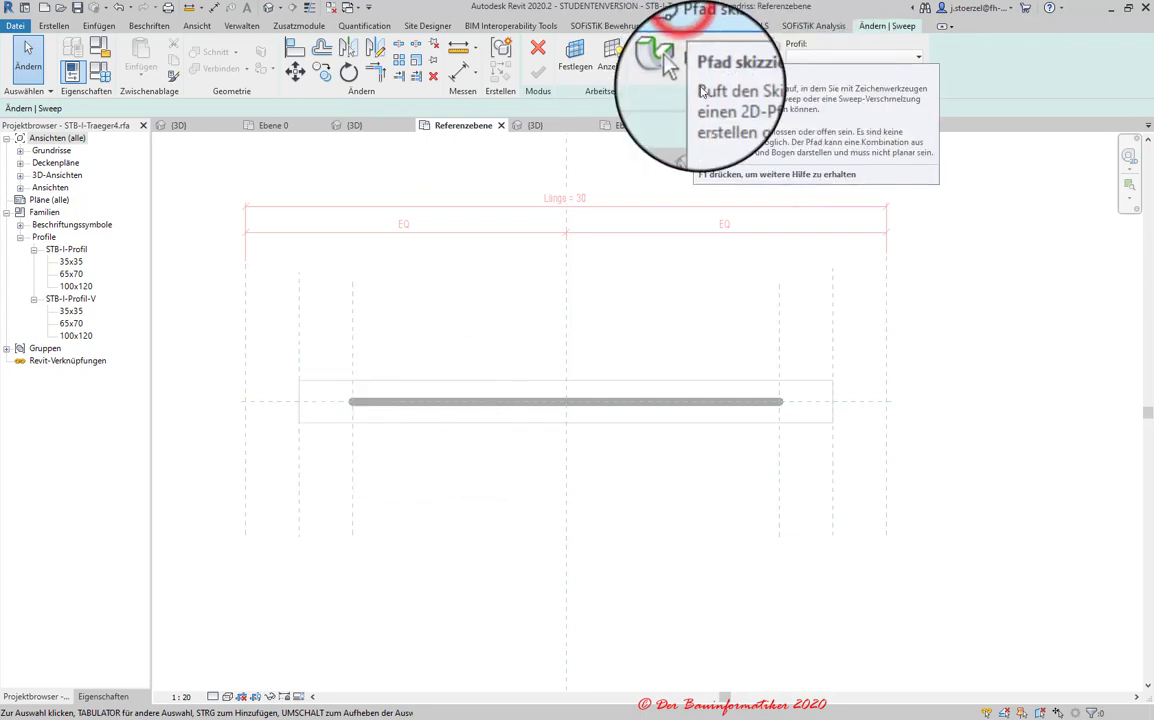
{"action": "left_click", "coordinate": [703, 90]}
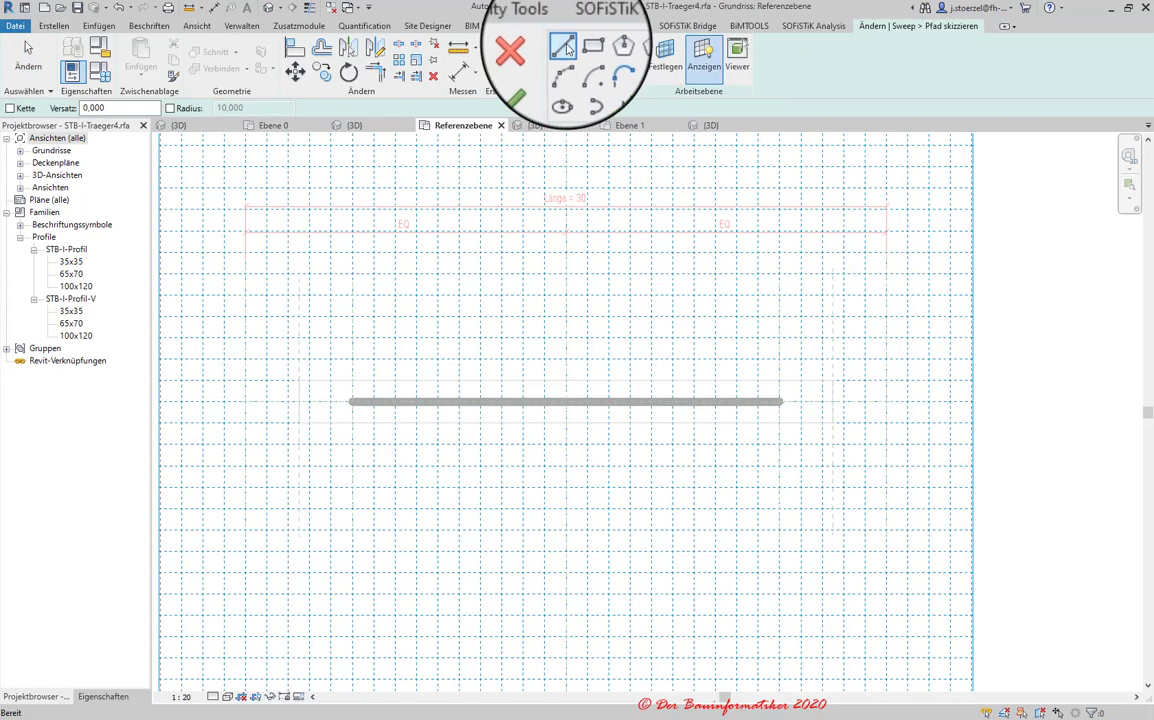
{"action": "left_click", "coordinate": [54, 25]}
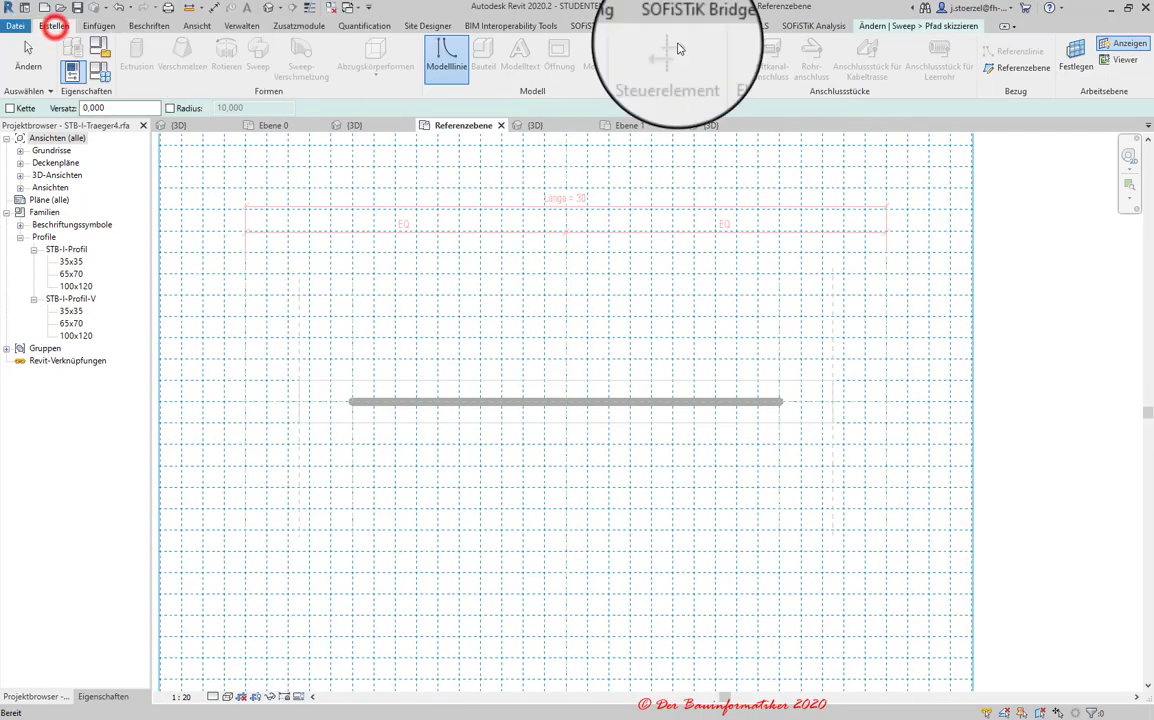
{"action": "left_click", "coordinate": [1127, 43]}
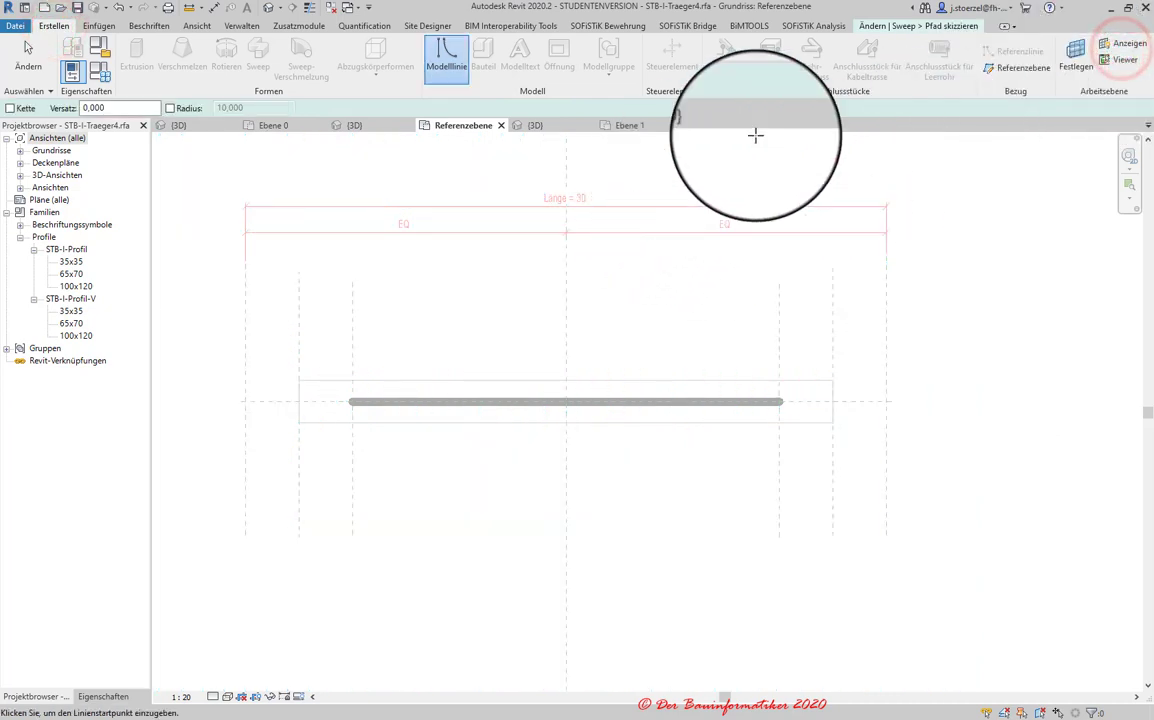
{"action": "left_click", "coordinate": [890, 28]}
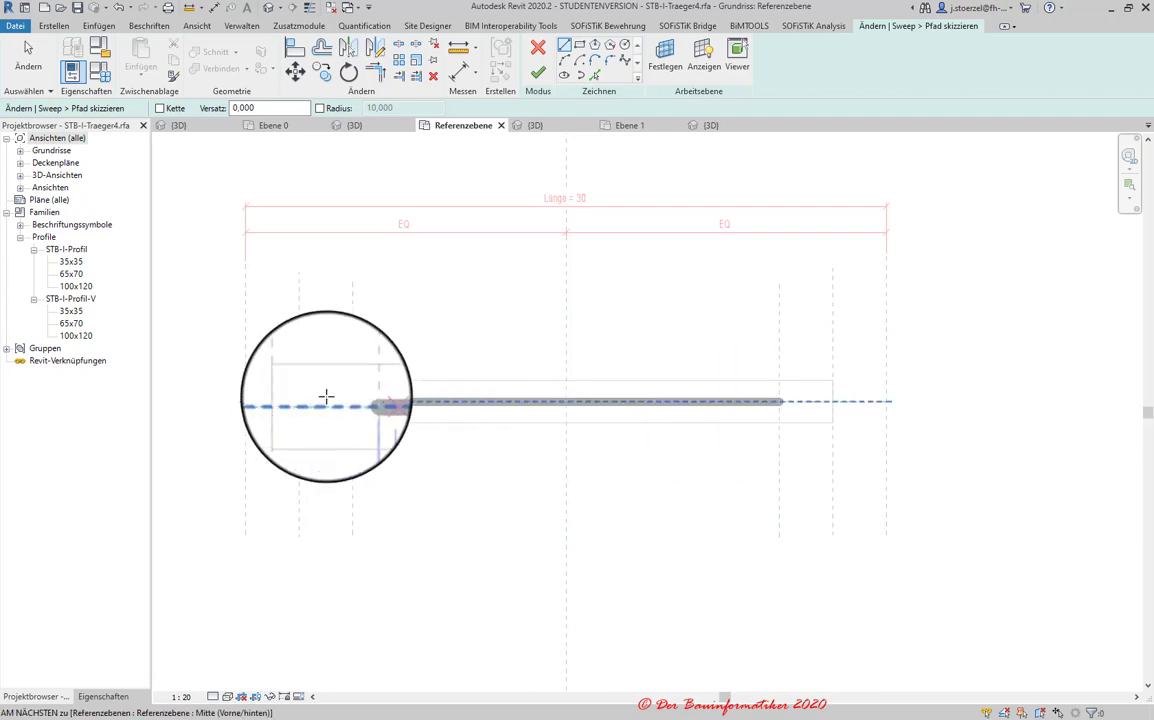
- Draw the path between the outer reference planes, lock its ends and centre, and finish
{"action": "left_click", "coordinate": [298, 401]}
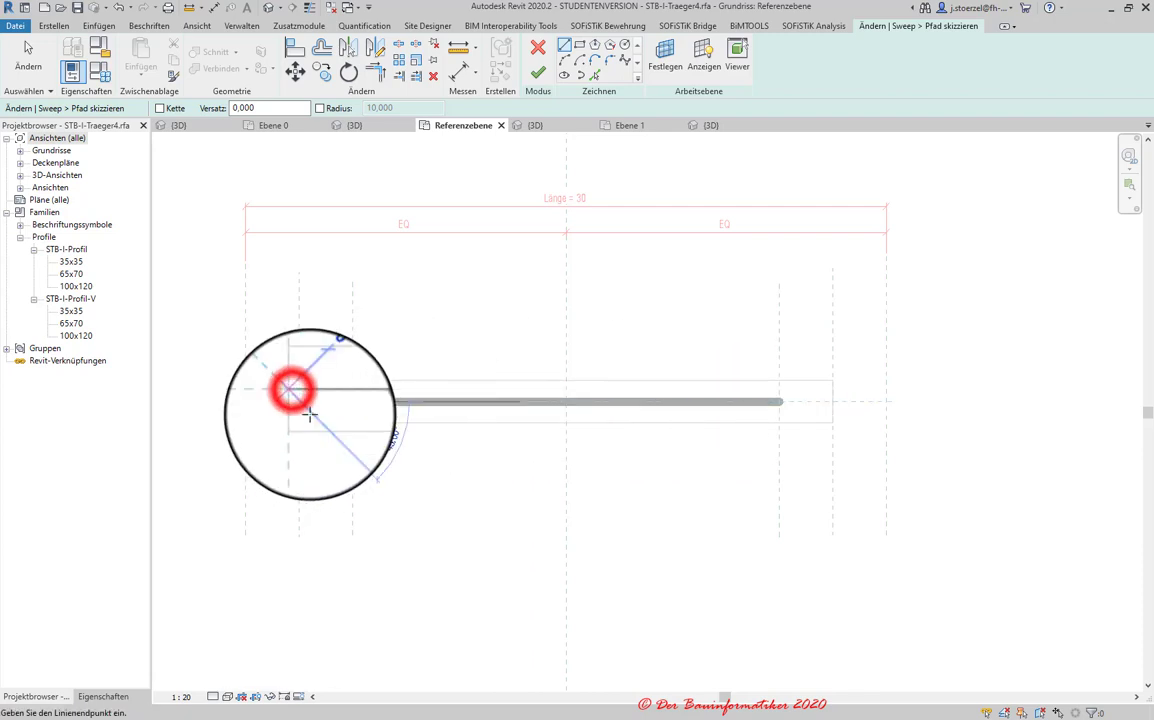
{"action": "left_click", "coordinate": [831, 401]}
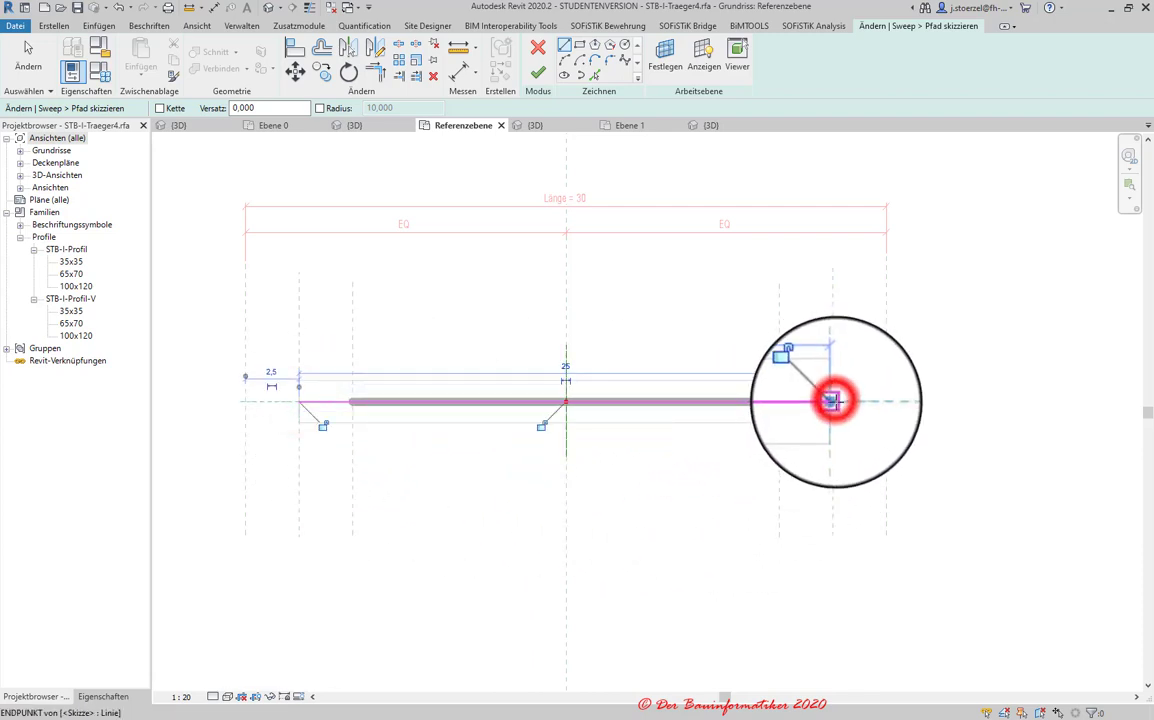
{"action": "left_click", "coordinate": [808, 378]}
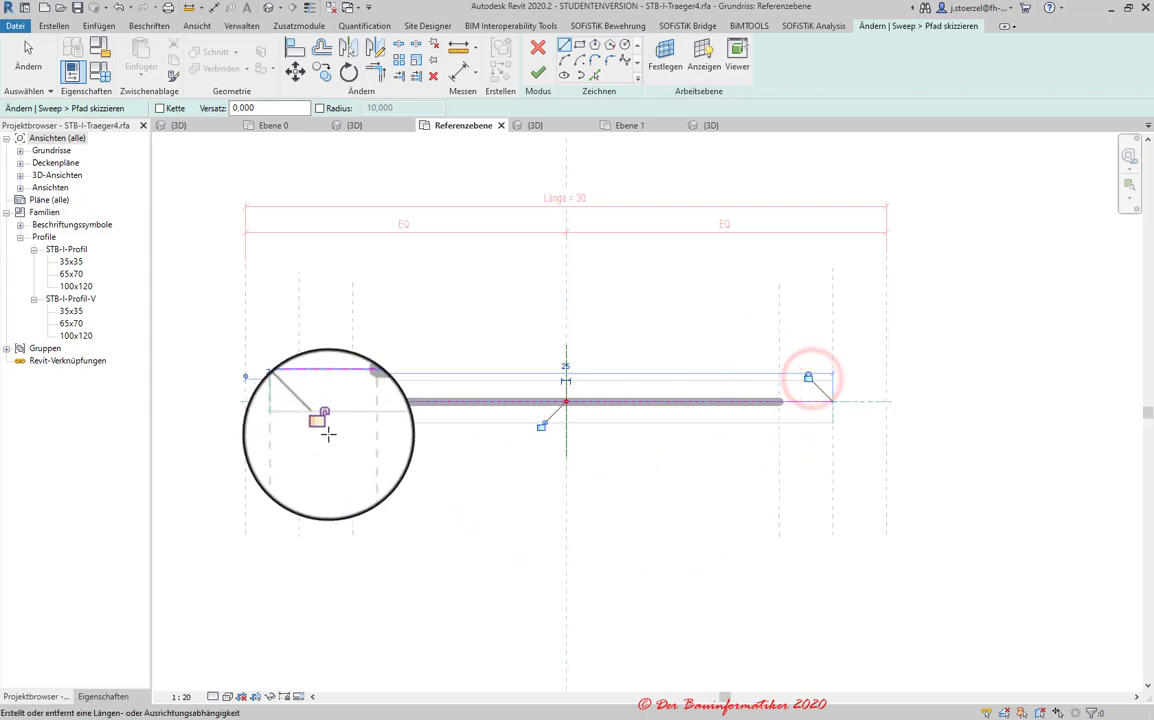
{"action": "left_click", "coordinate": [541, 426]}
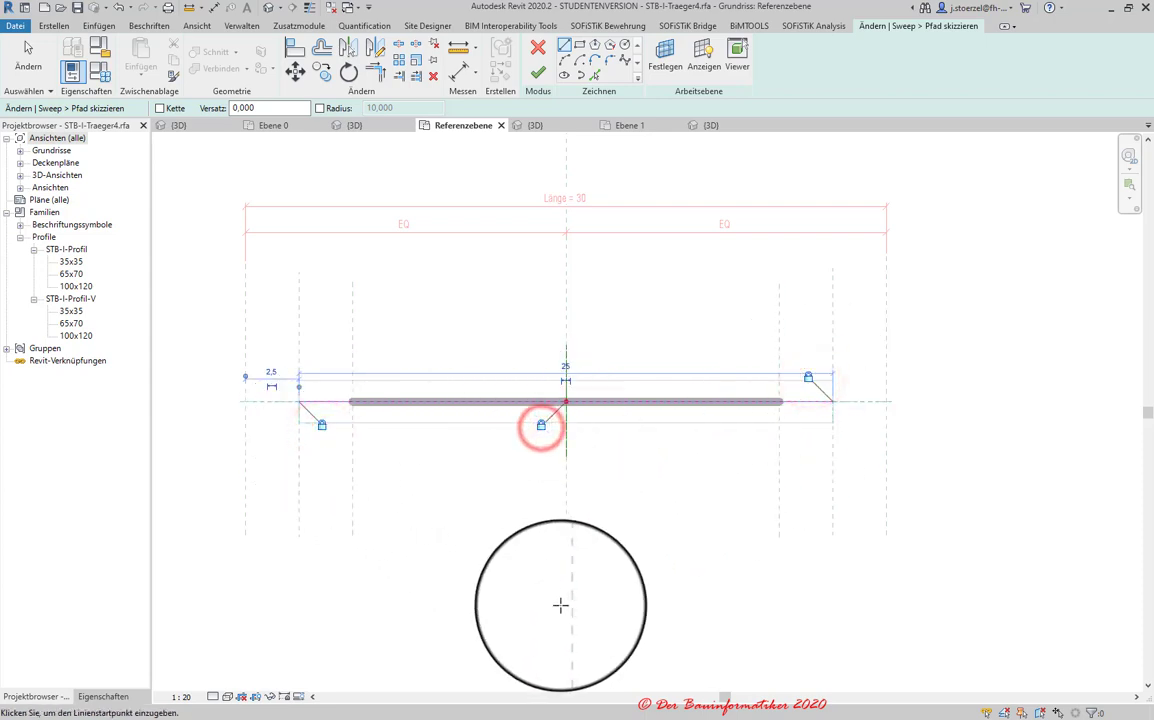
{"action": "left_click", "coordinate": [808, 378]}
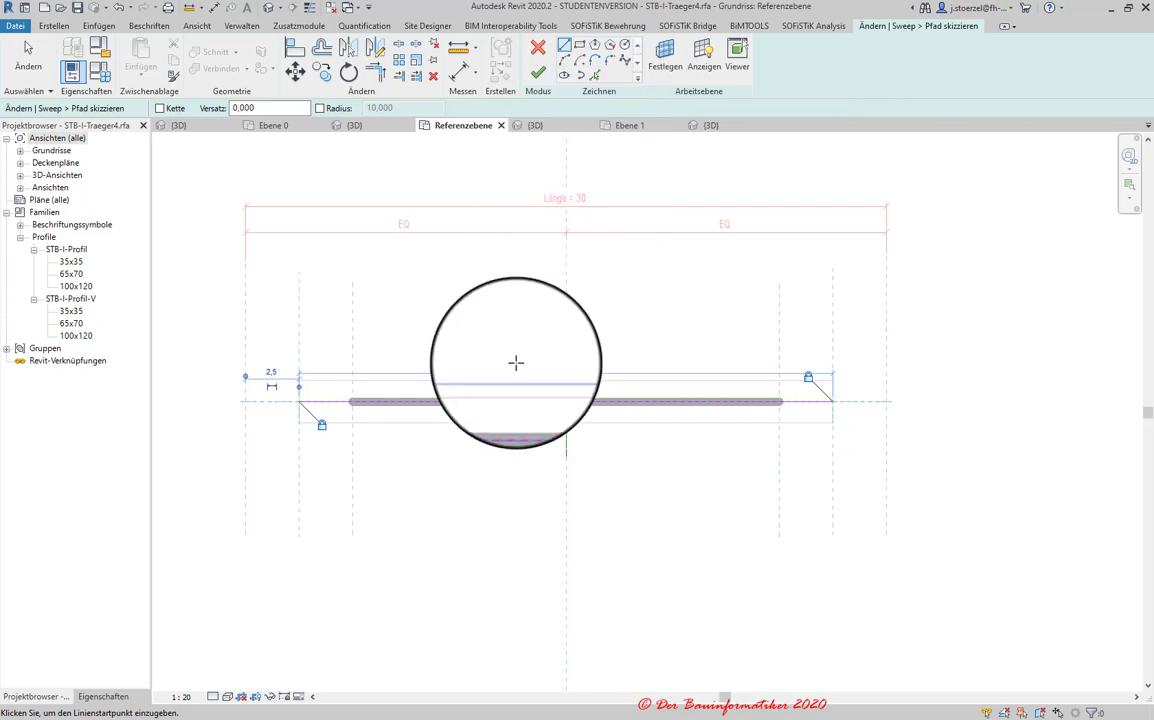
{"action": "left_click", "coordinate": [538, 77]}
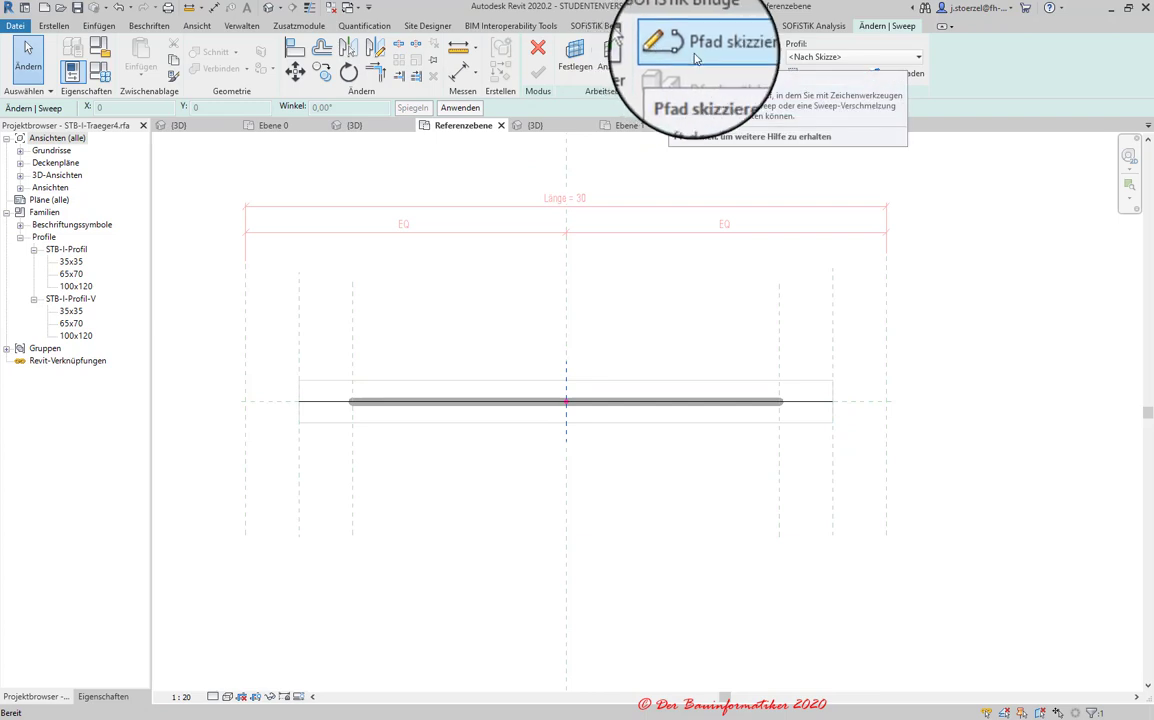
- Choose STB-I-Profil-V:65x70 as the sweep profile and finish the sweep
{"action": "left_click", "coordinate": [843, 58]}
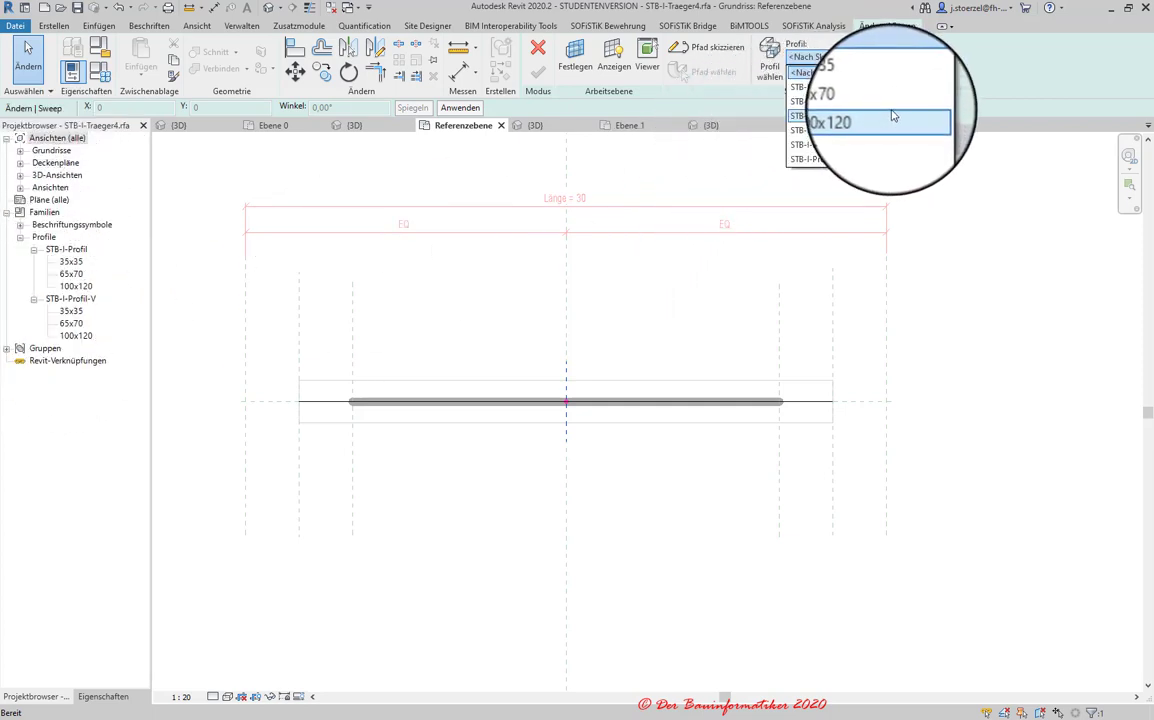
{"action": "left_click", "coordinate": [976, 57]}
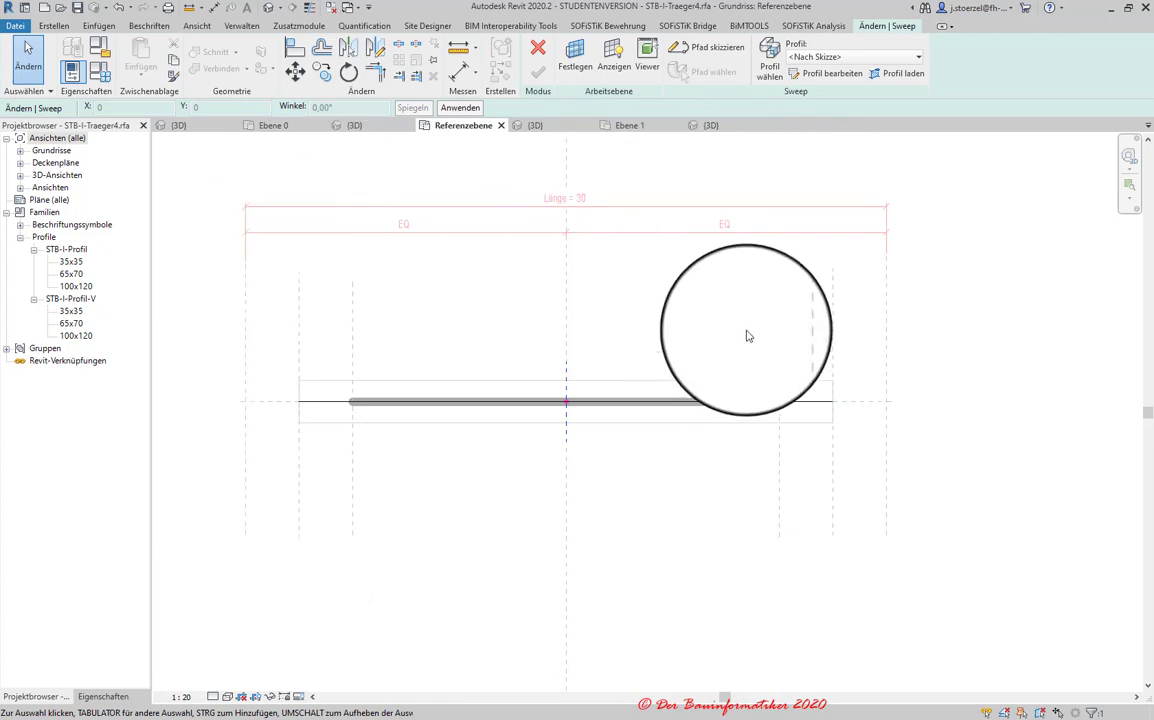
{"action": "left_click", "coordinate": [895, 52]}
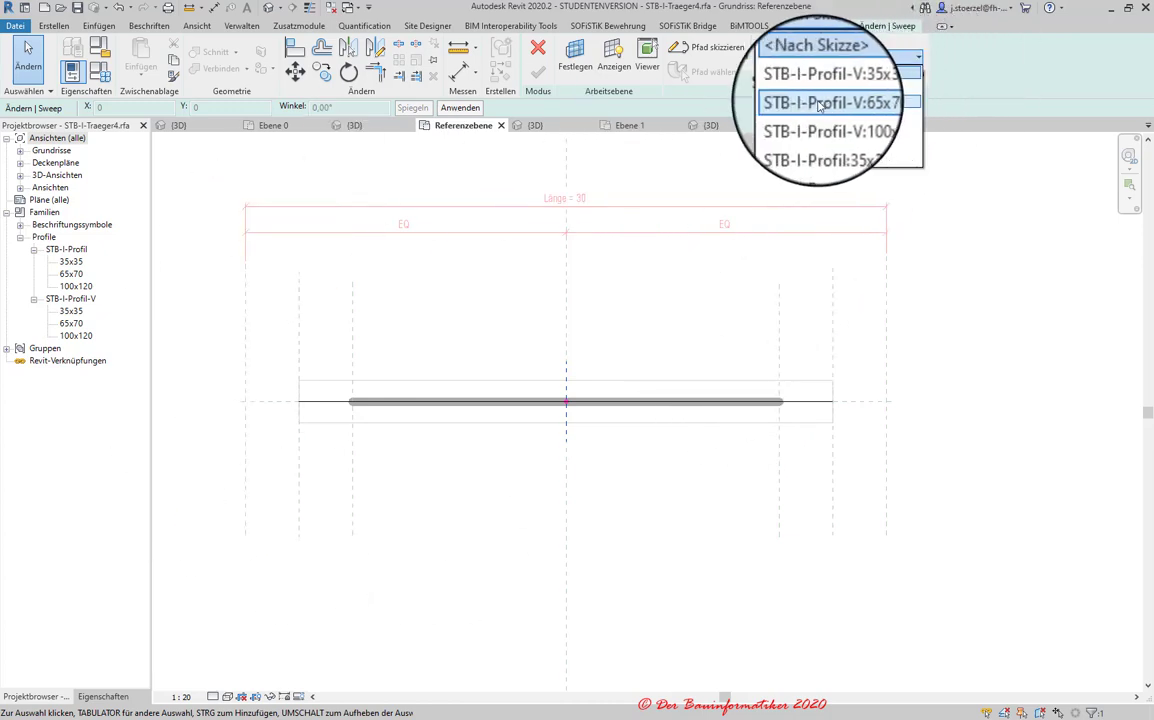
{"action": "left_click", "coordinate": [866, 104]}
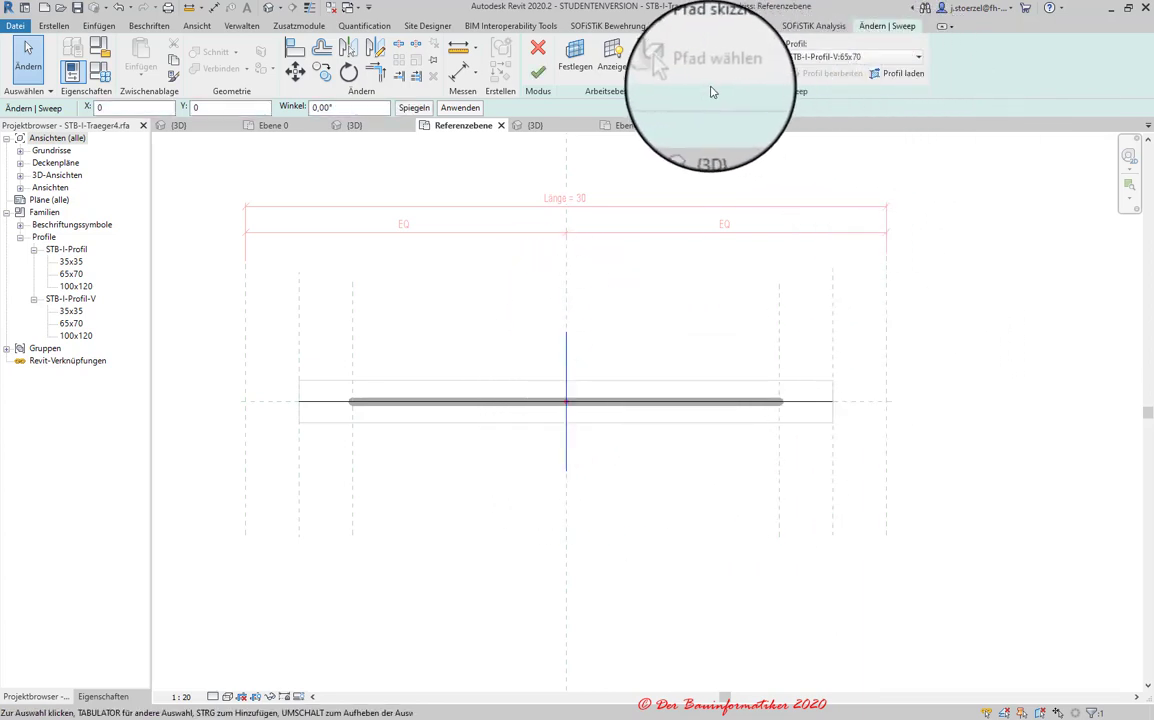
{"action": "left_click", "coordinate": [544, 80]}
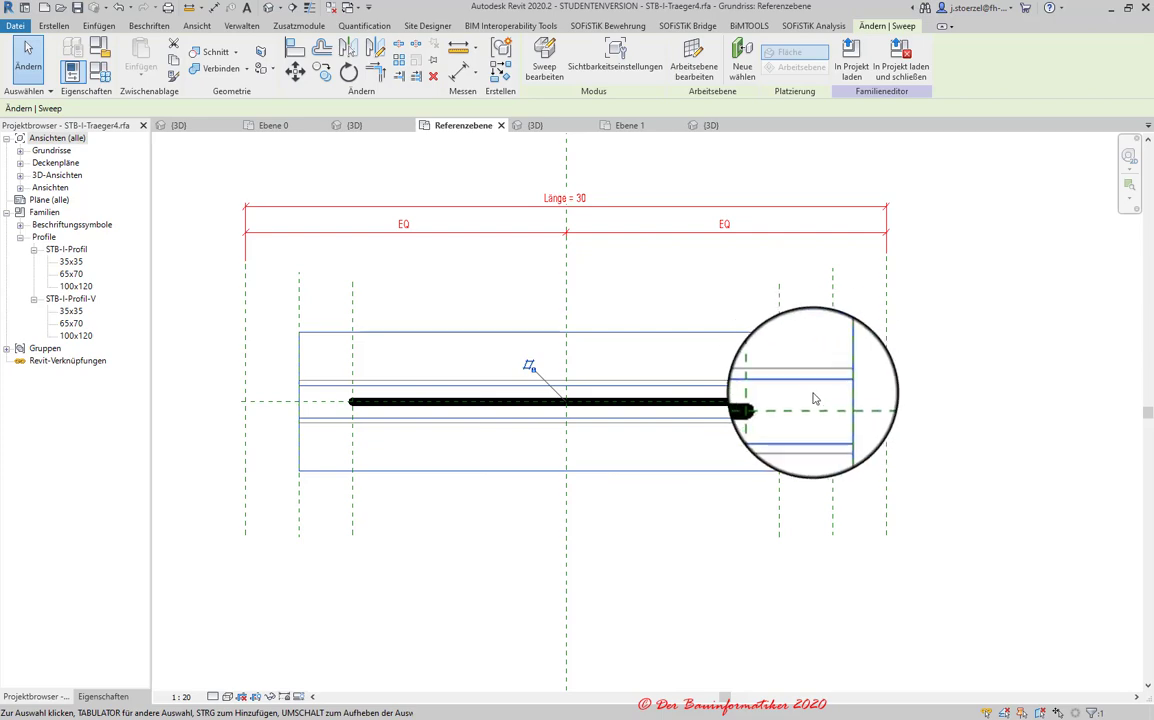
- In 3D, clear the sweep's Mittel visibility setting, then return to the Referenzebene plan
{"action": "left_click", "coordinate": [541, 127]}
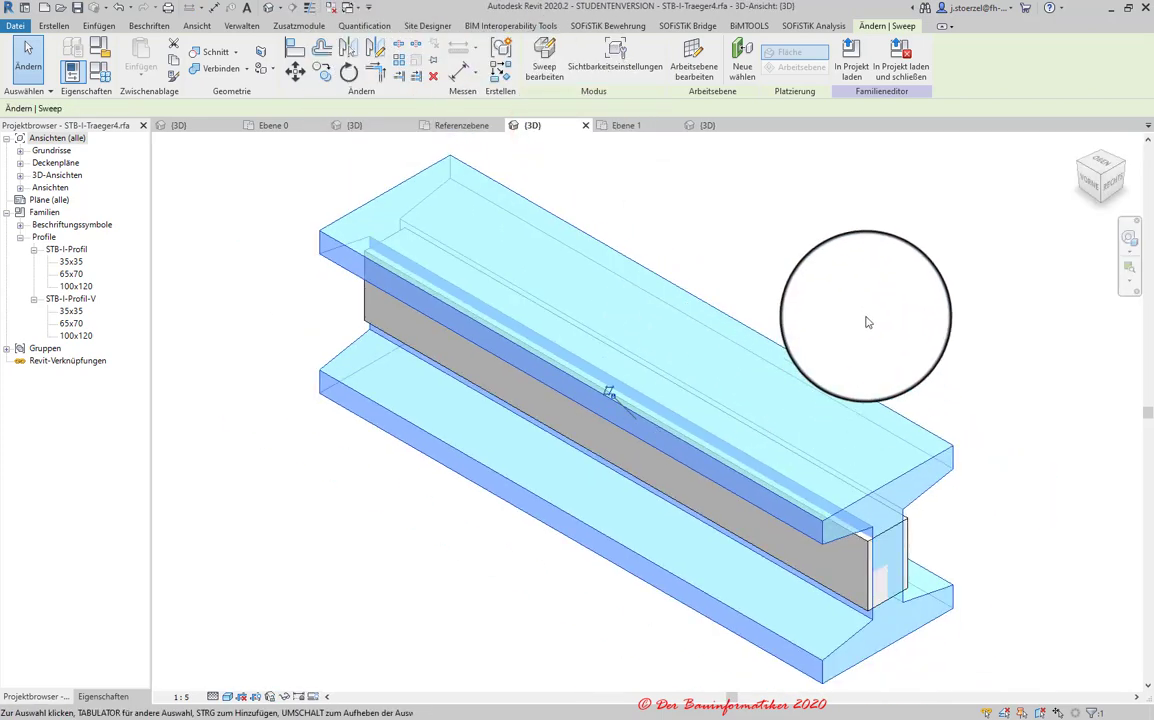
{"action": "left_click", "coordinate": [933, 316]}
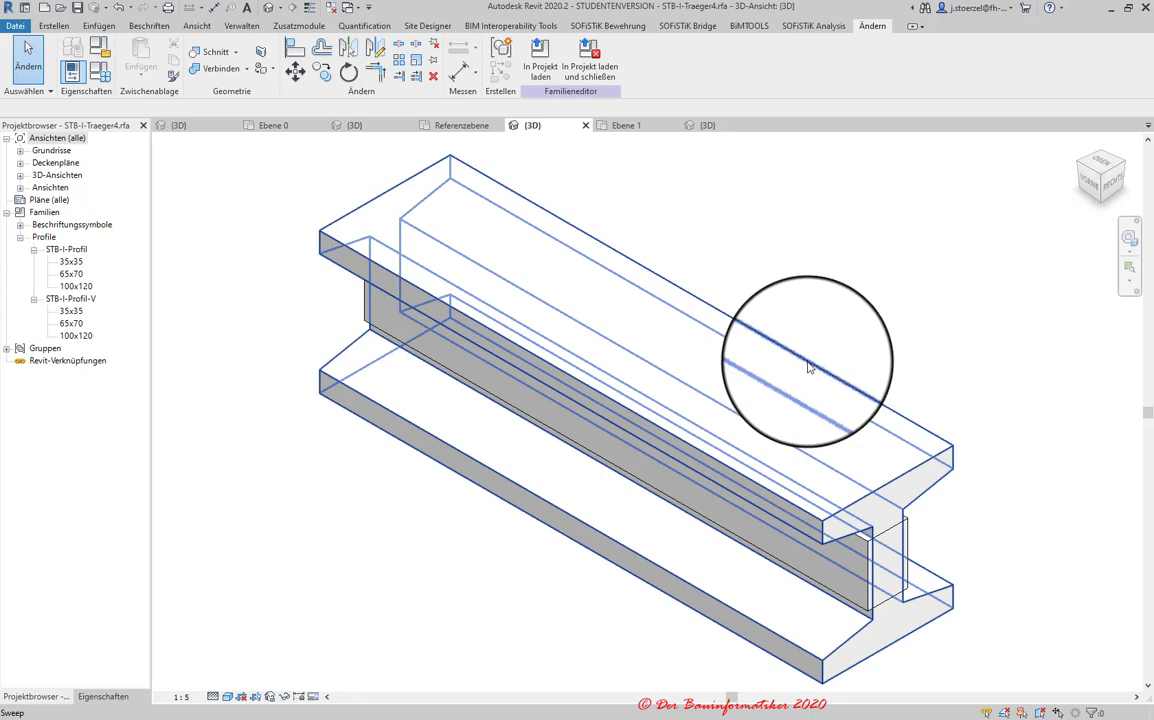
{"action": "left_click", "coordinate": [808, 367]}
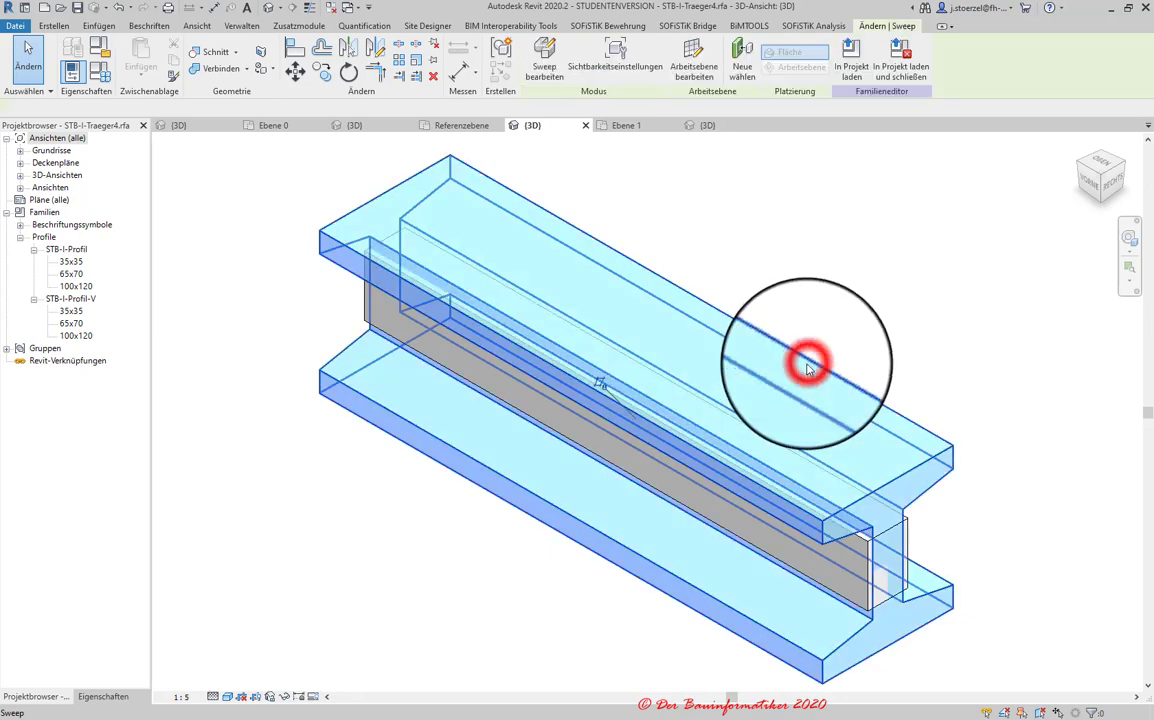
{"action": "left_click", "coordinate": [620, 50]}
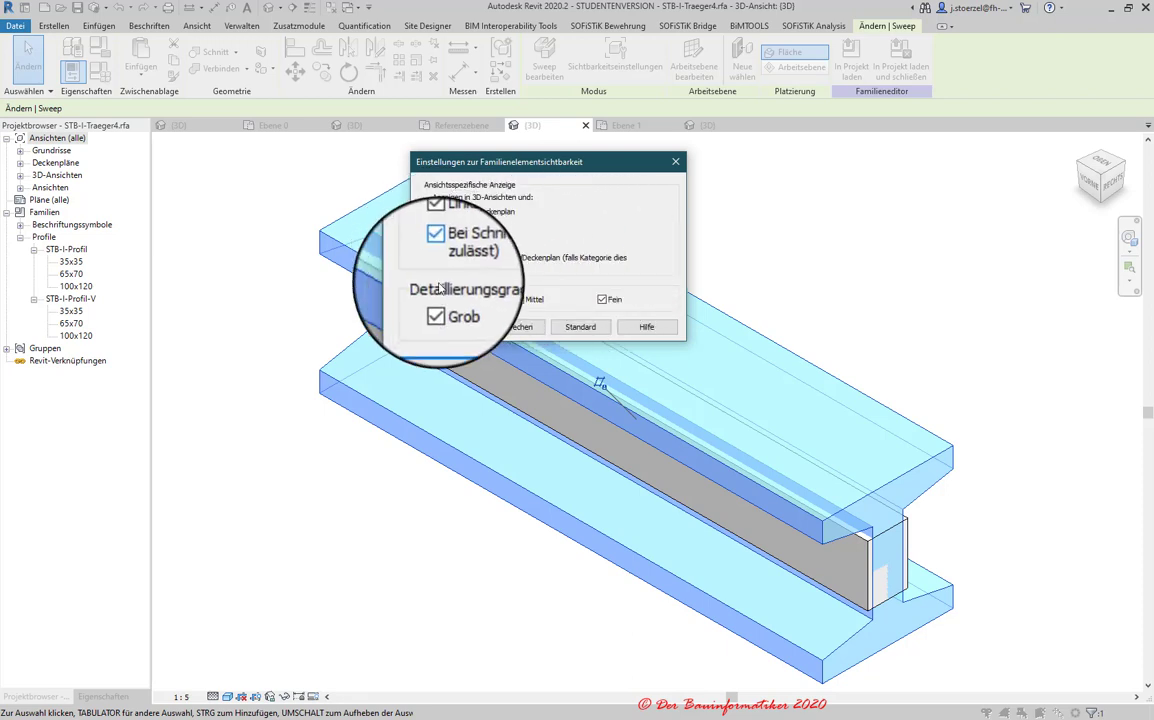
{"action": "left_click", "coordinate": [437, 301]}
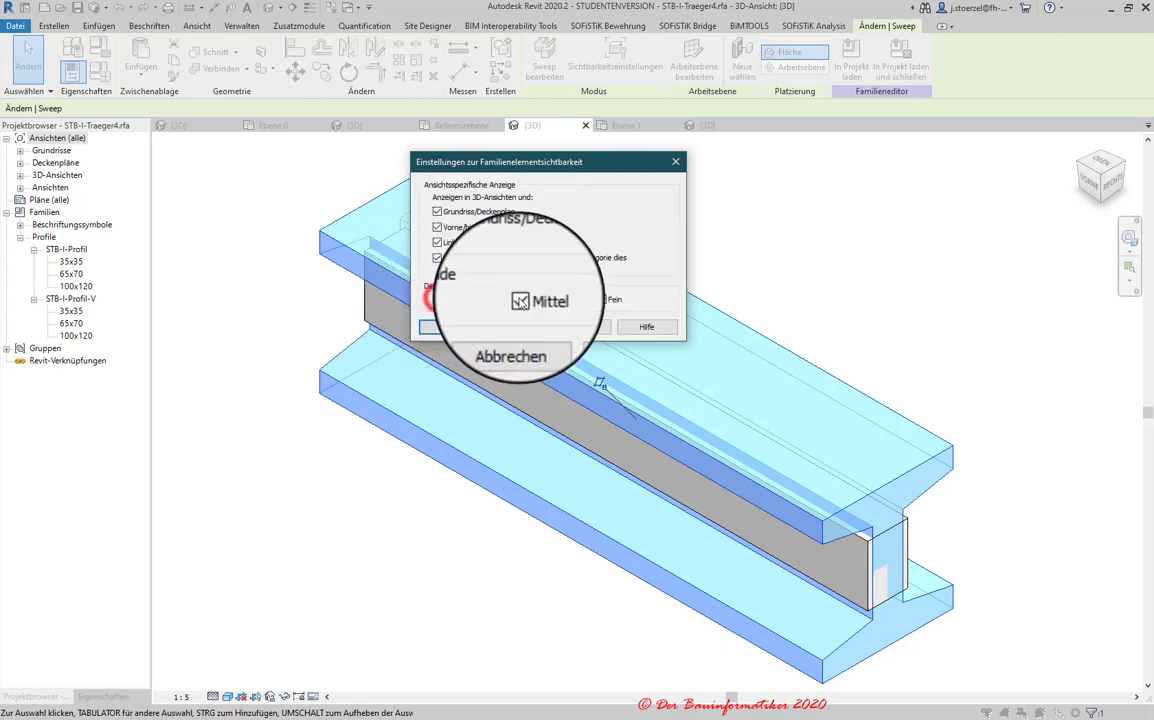
{"action": "left_click", "coordinate": [520, 301]}
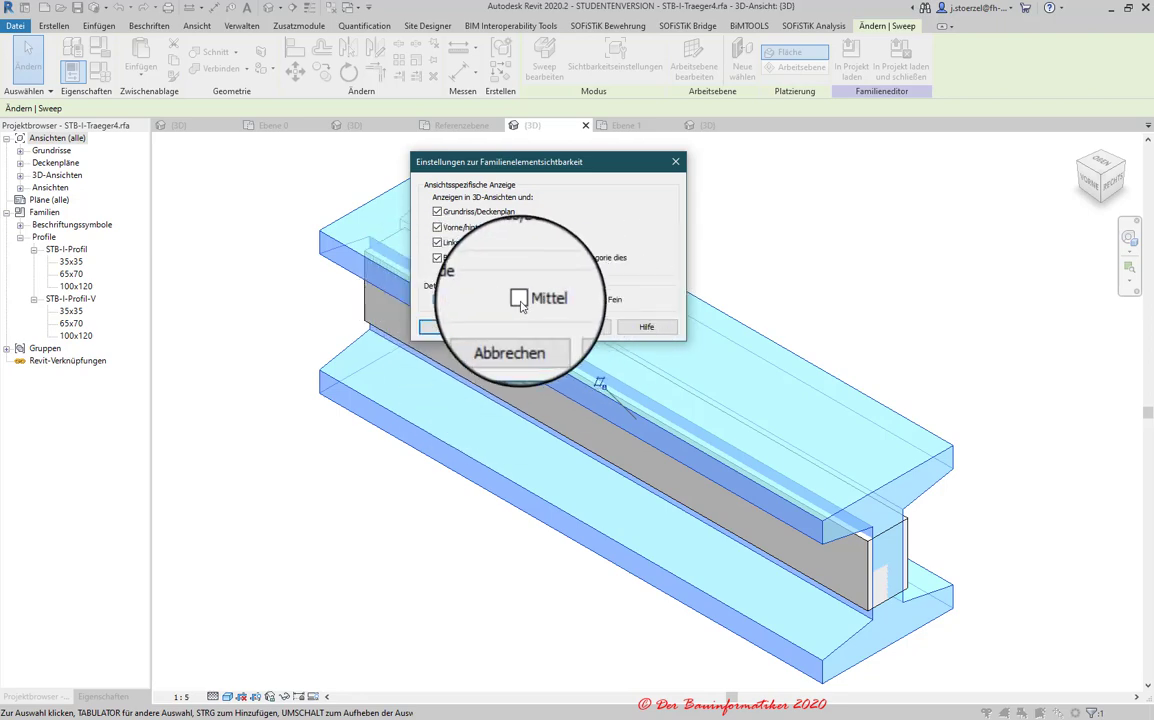
{"action": "left_click", "coordinate": [443, 327]}
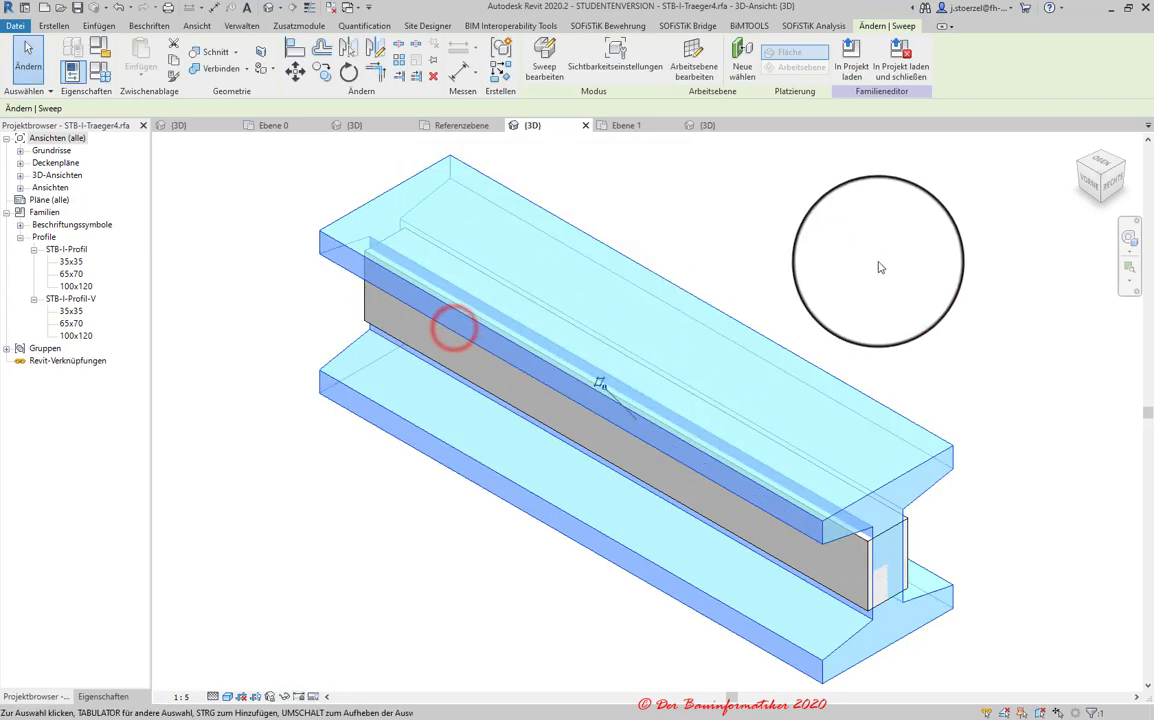
{"action": "left_click", "coordinate": [887, 257]}
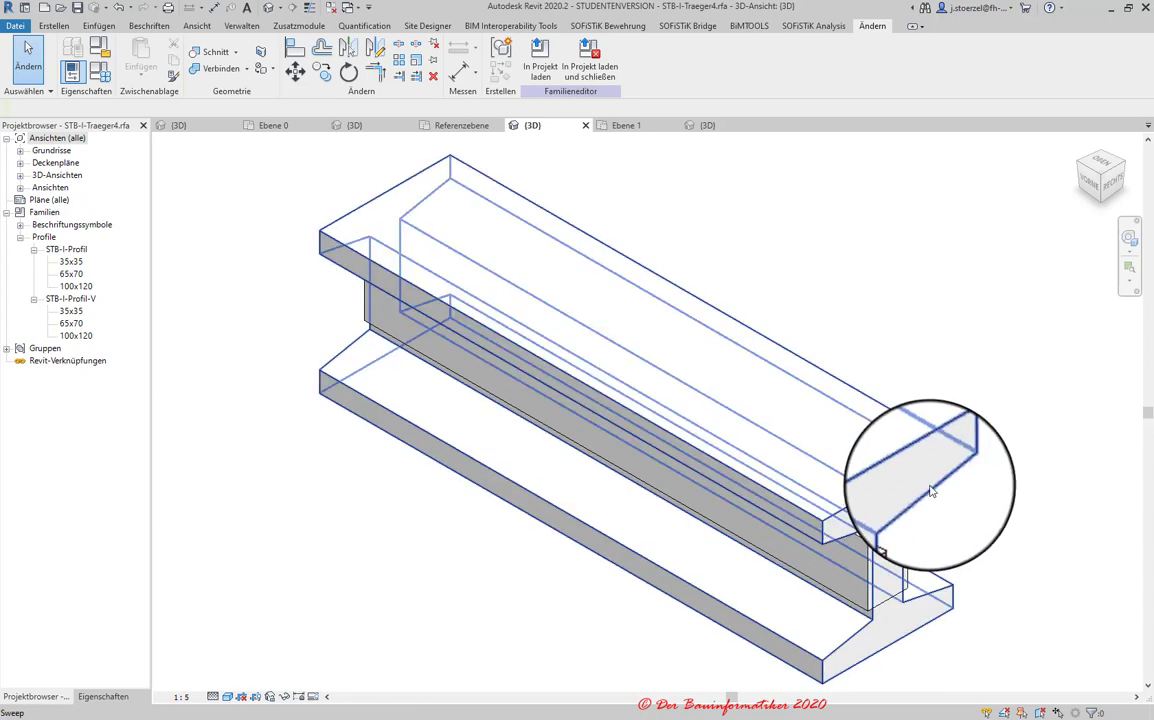
{"action": "left_click", "coordinate": [469, 131]}
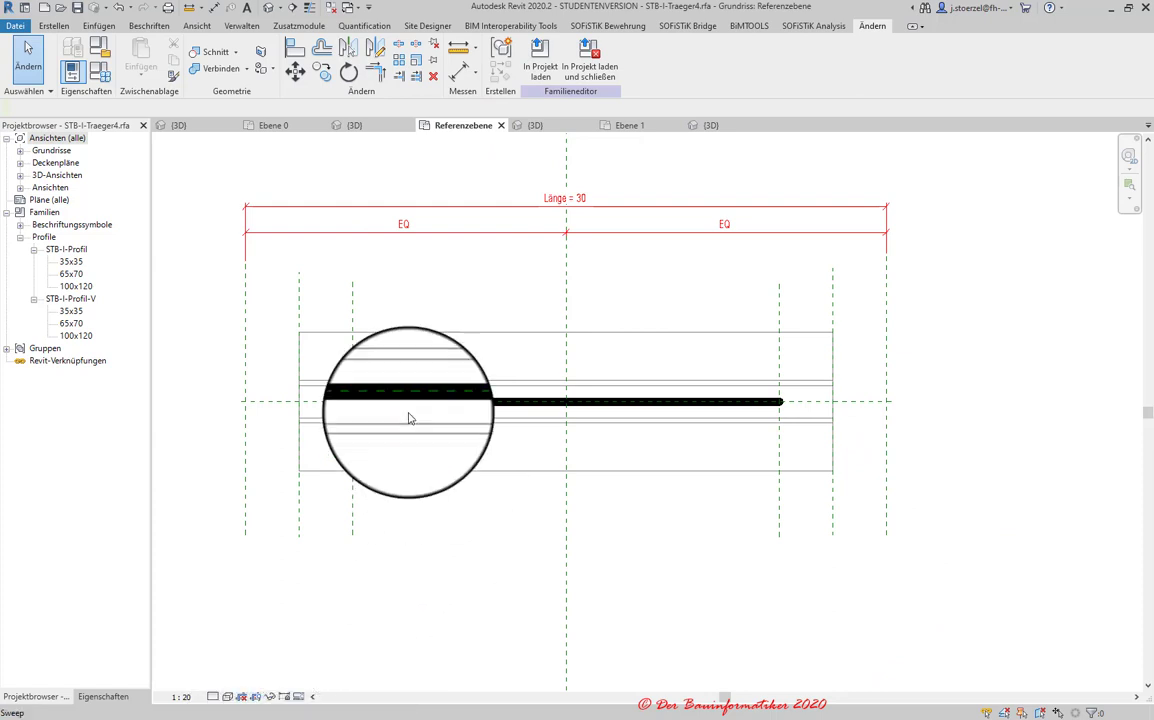
- Turn on Temporary Visibility Preview and set the plan's detail level to Mittel
{"action": "left_click", "coordinate": [299, 698]}
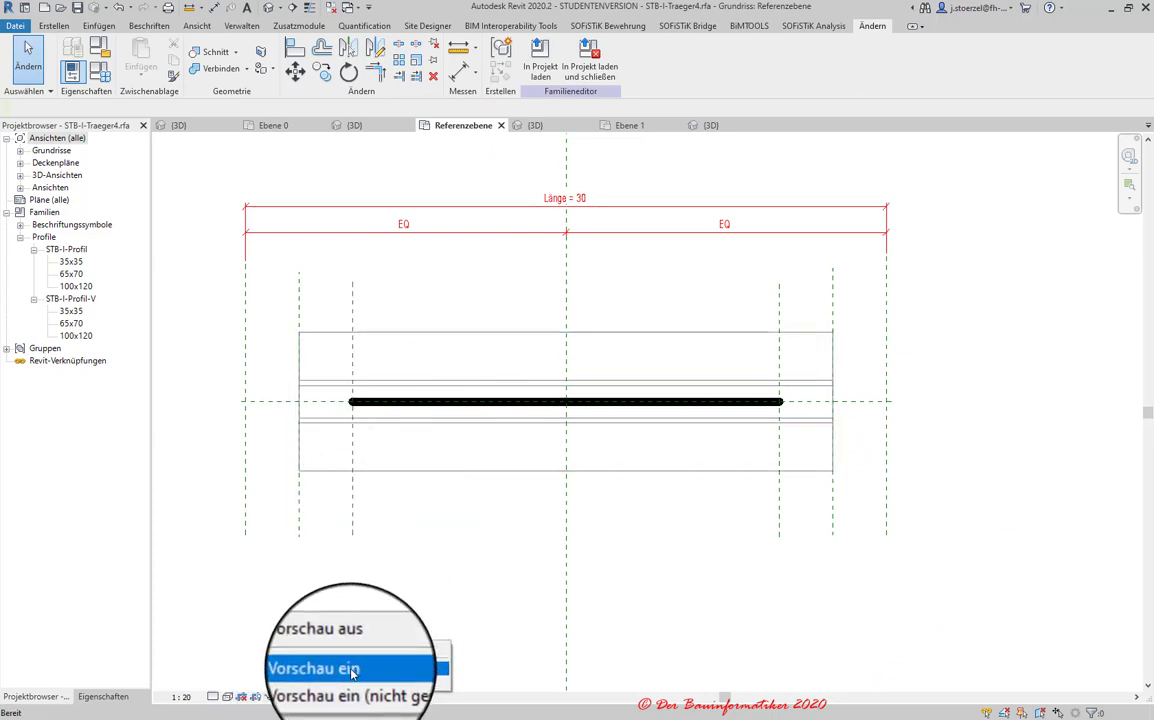
{"action": "left_click", "coordinate": [288, 674]}
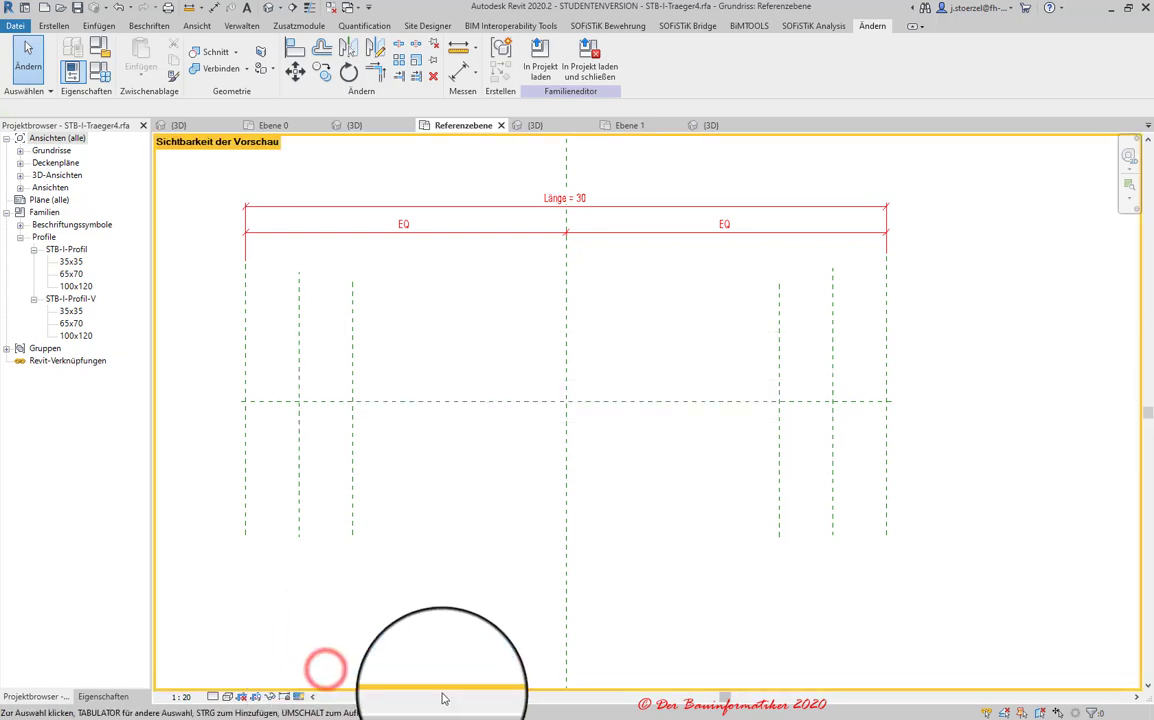
{"action": "left_click", "coordinate": [212, 697]}
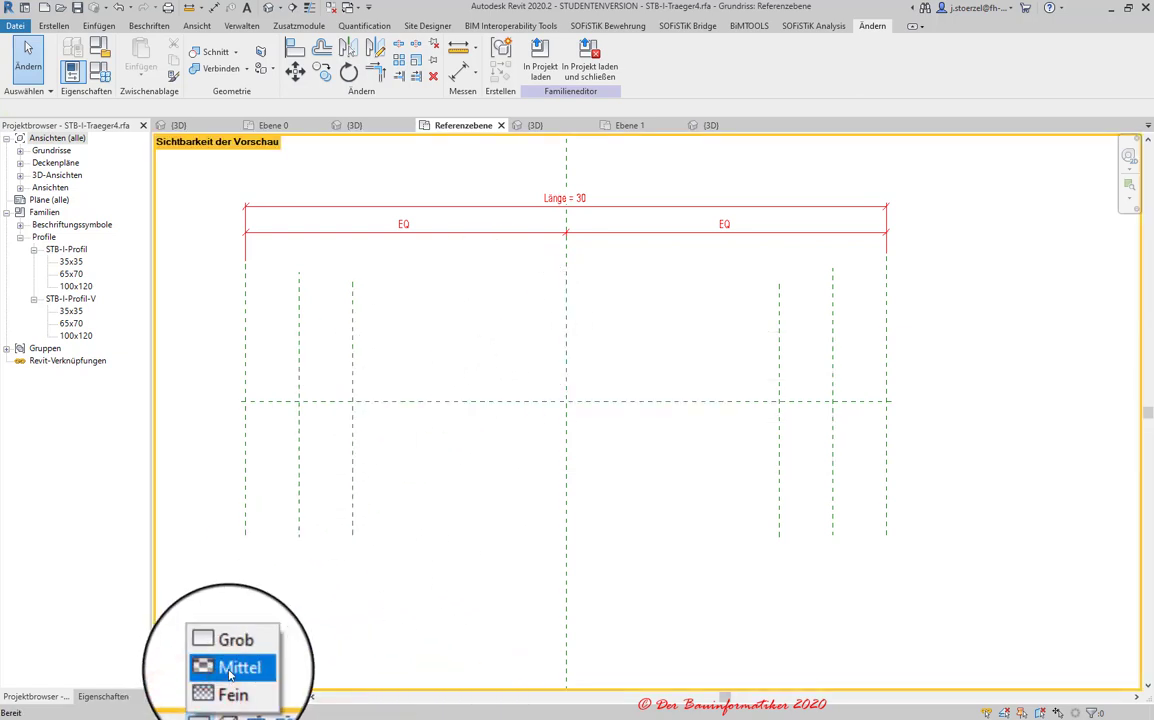
{"action": "left_click", "coordinate": [230, 676]}
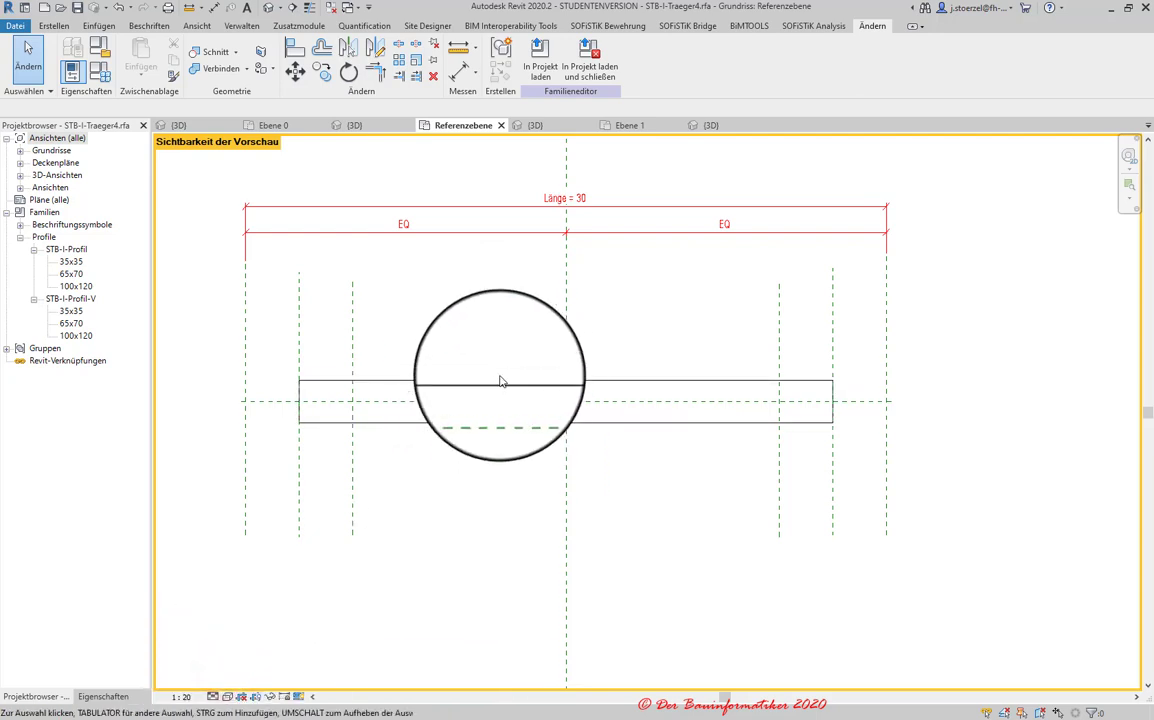
{"action": "left_click_drag", "start_coordinate": [502, 381], "coordinate": [389, 481]}
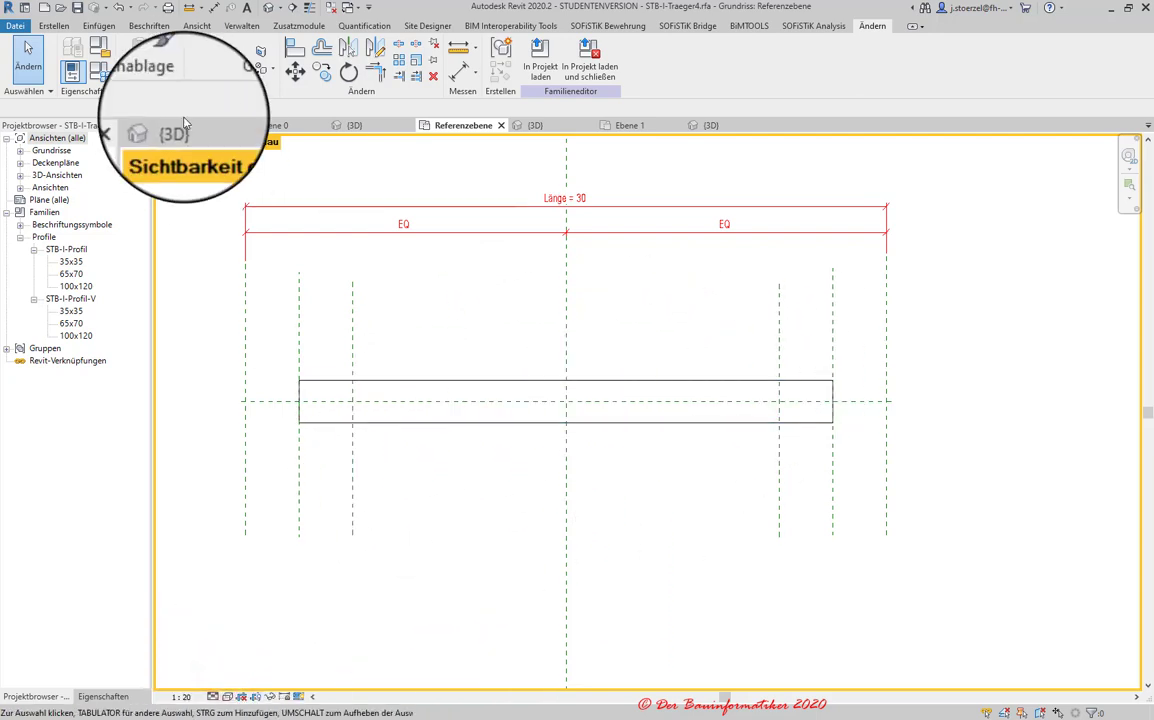
- Start a new sweep and sketch its path between the reference planes, locking both ends and centre
{"action": "left_click", "coordinate": [54, 25]}
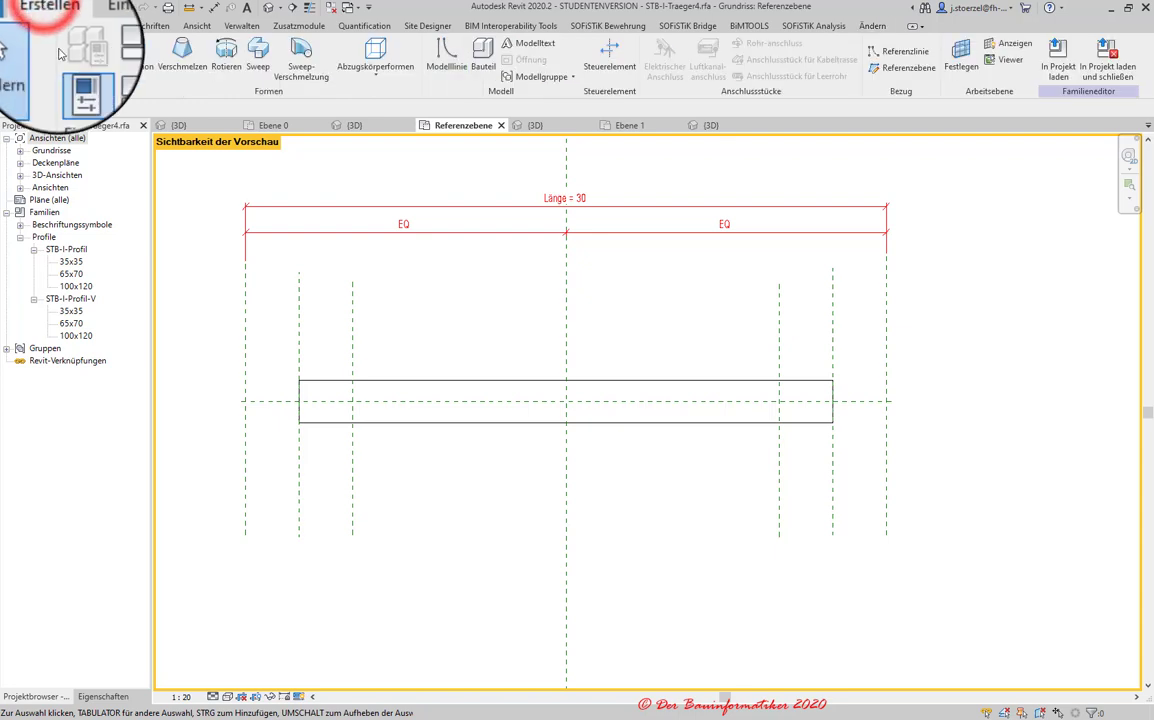
{"action": "left_click", "coordinate": [265, 62]}
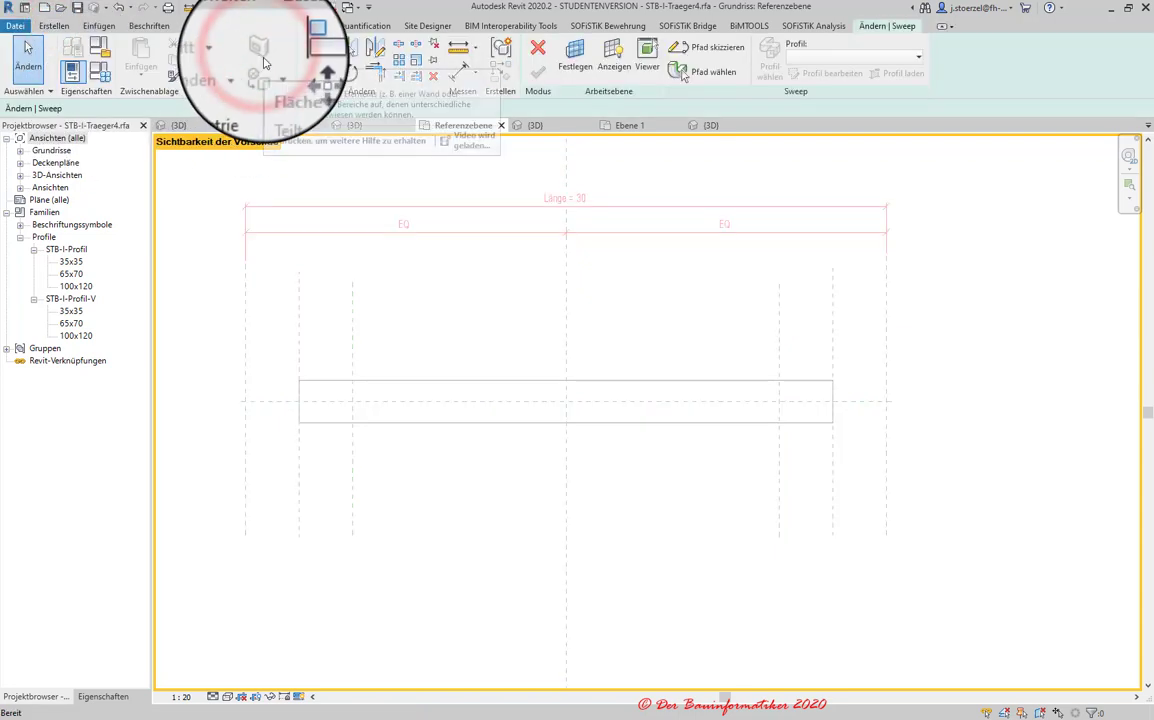
{"action": "left_click", "coordinate": [706, 50]}
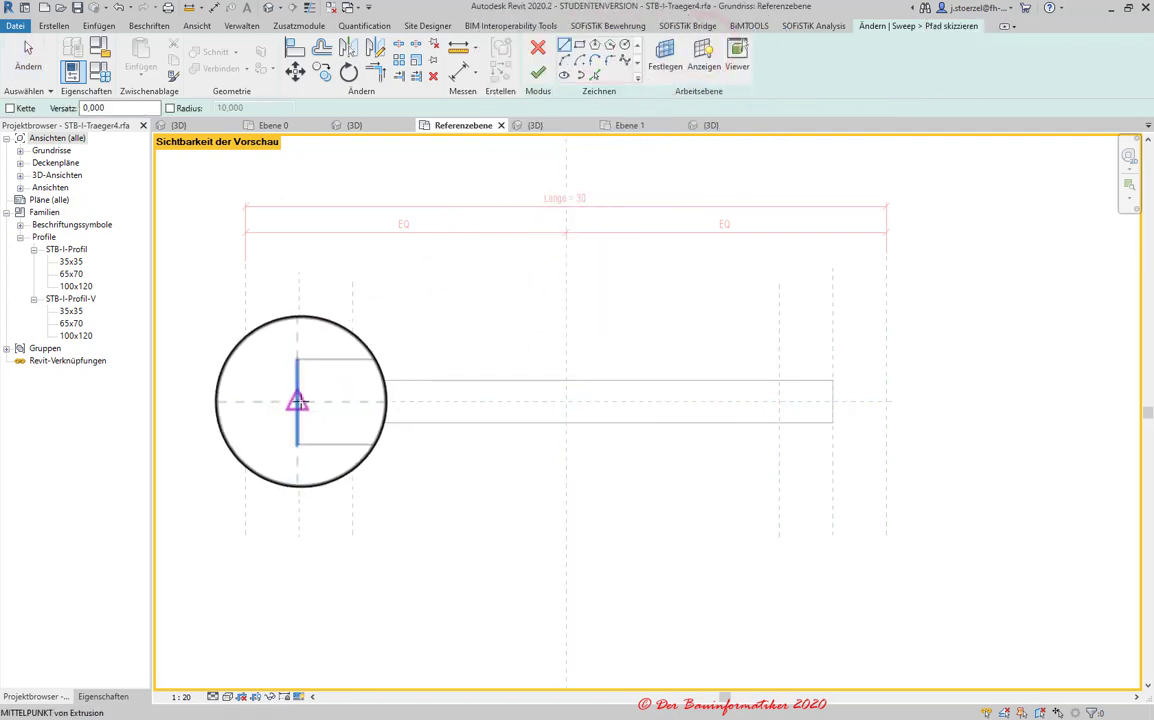
{"action": "left_click", "coordinate": [300, 401]}
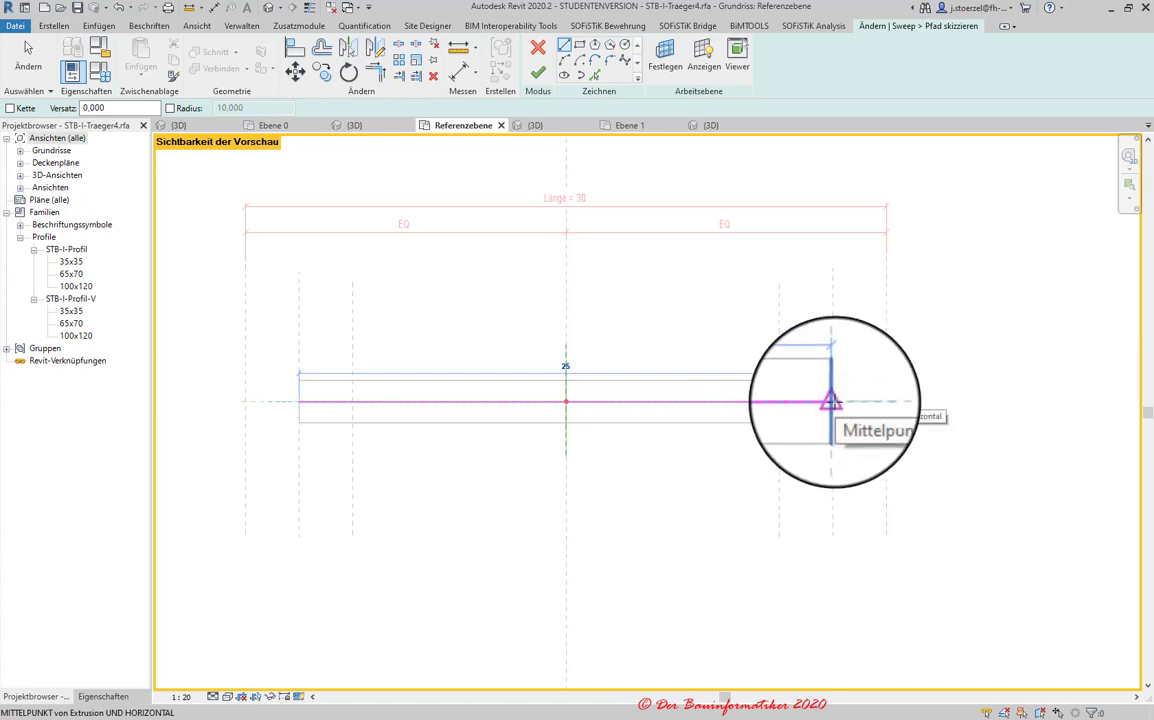
{"action": "left_click", "coordinate": [831, 401]}
{"action": "left_click", "coordinate": [809, 377]}
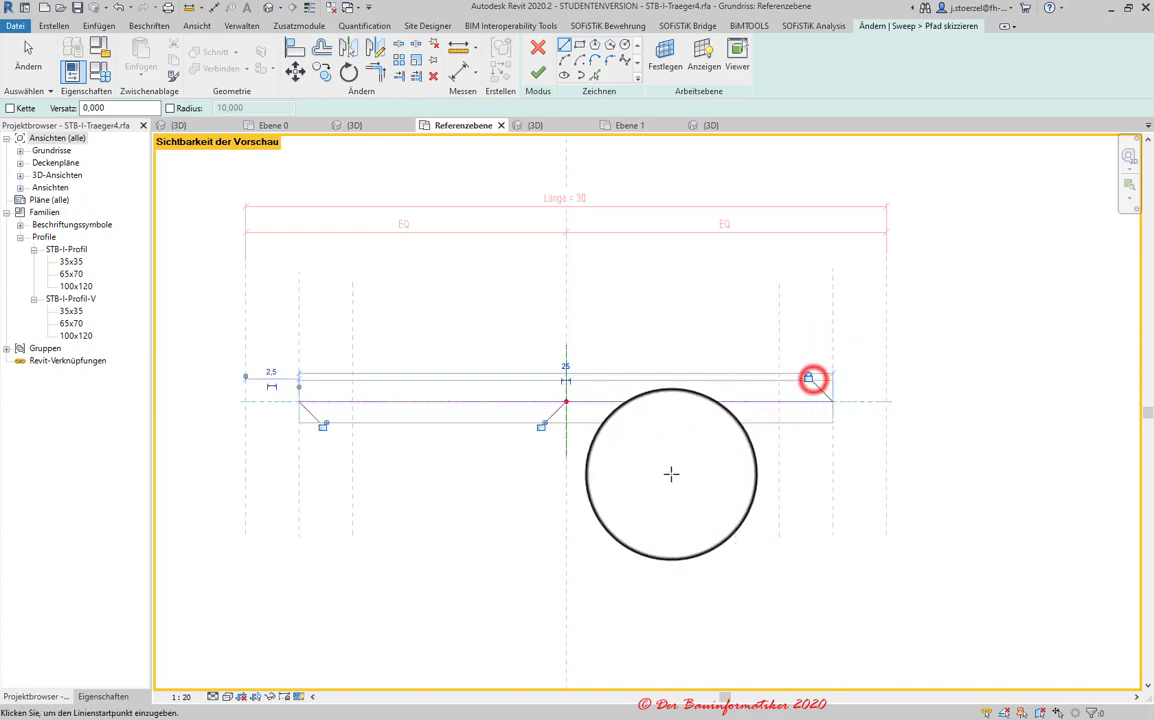
{"action": "left_click", "coordinate": [322, 425]}
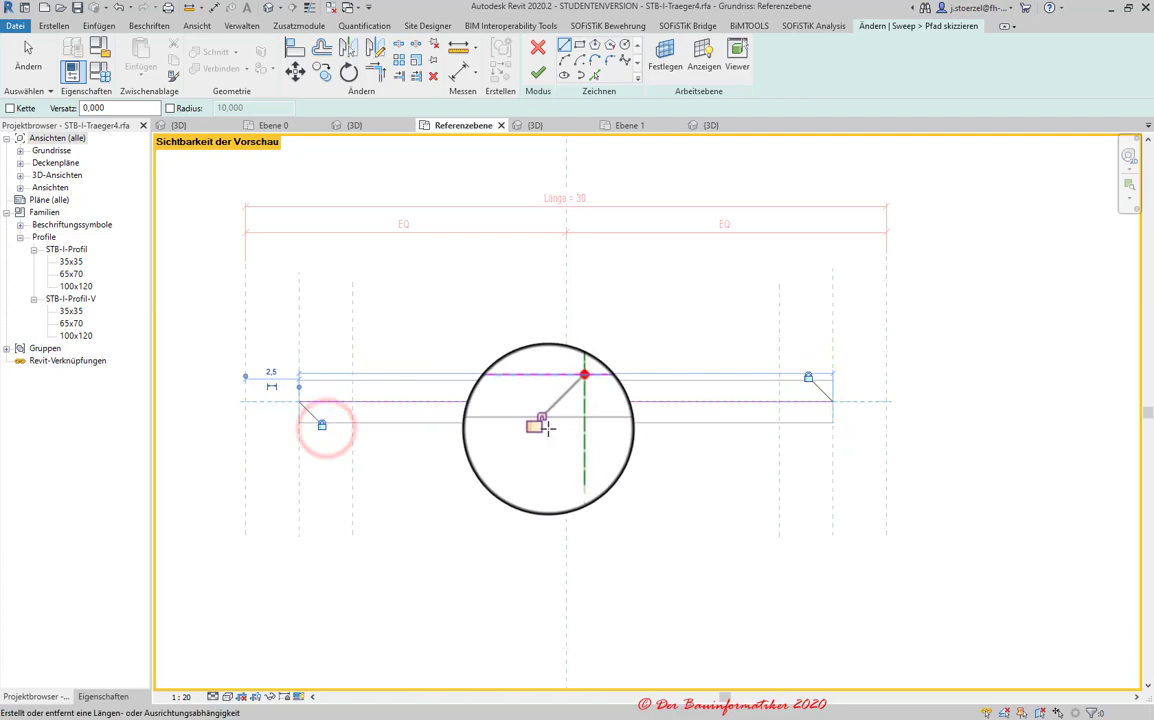
{"action": "left_click", "coordinate": [542, 426]}
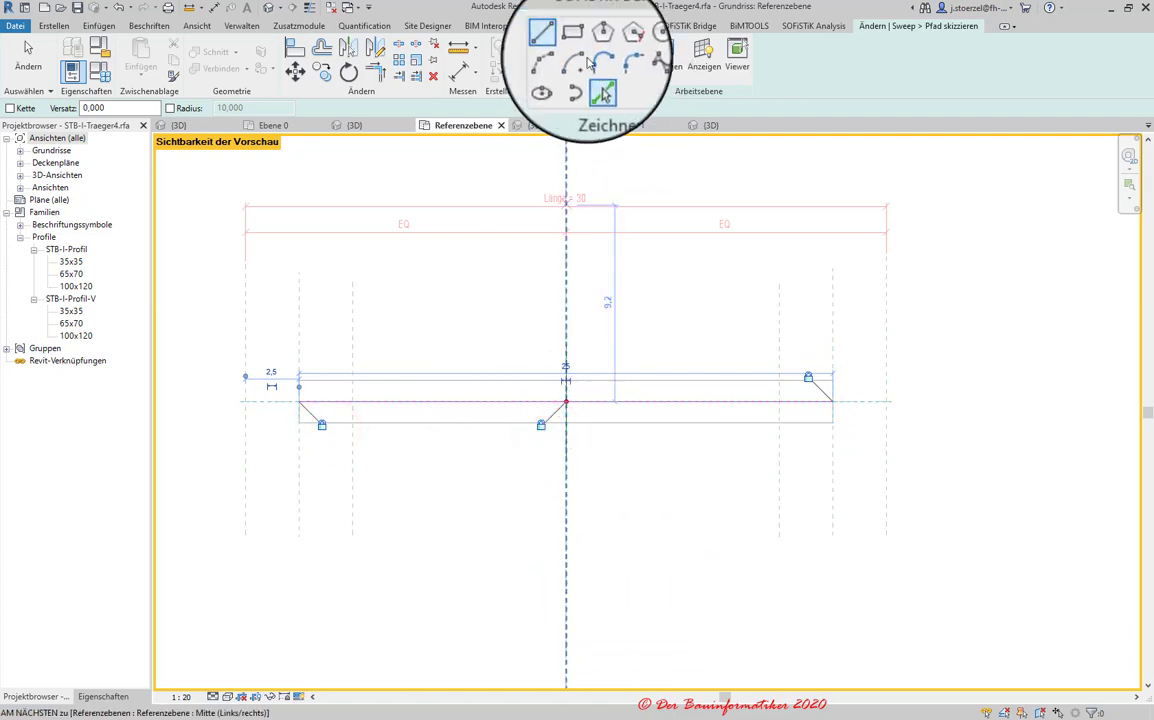
{"action": "left_click", "coordinate": [535, 73]}
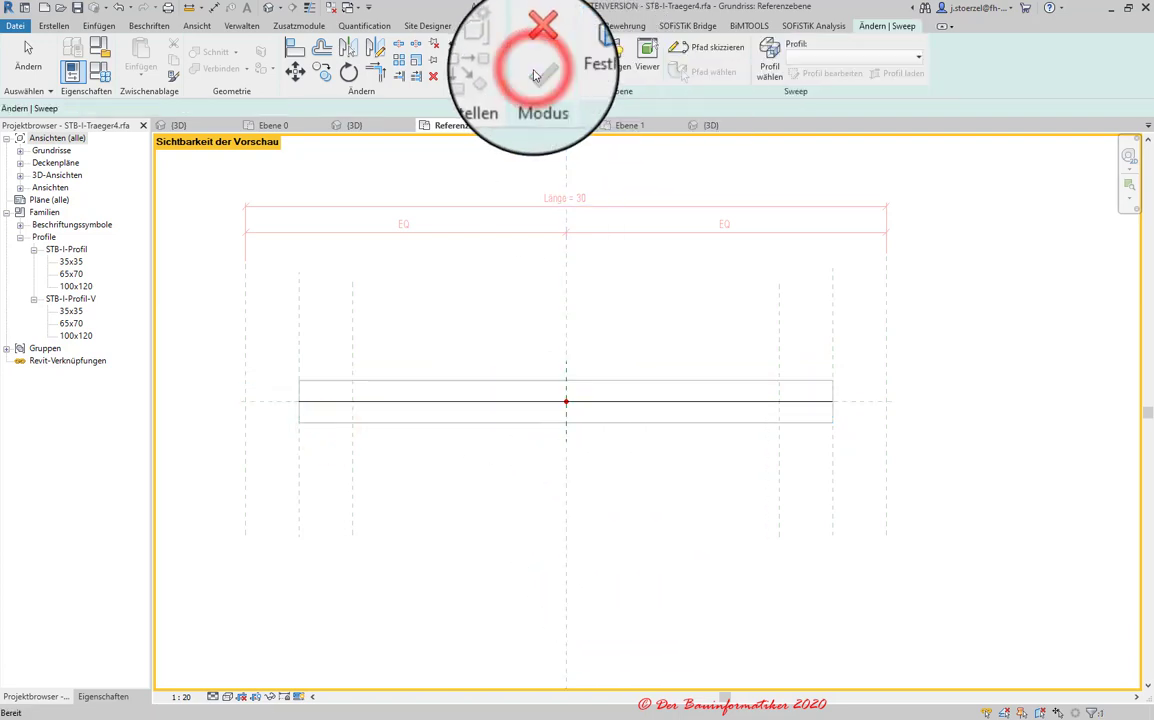
- Pick STB-I-Profil:65x70 as the profile and finish the sweep
{"action": "left_click", "coordinate": [815, 59]}
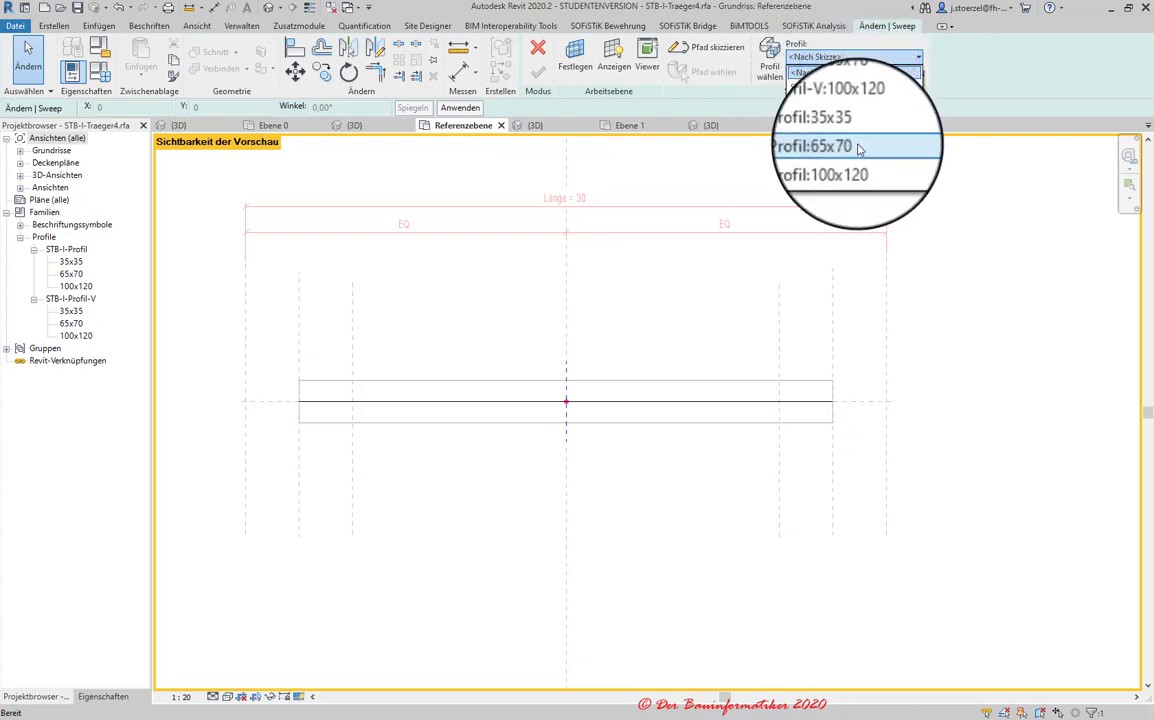
{"action": "left_click", "coordinate": [858, 148]}
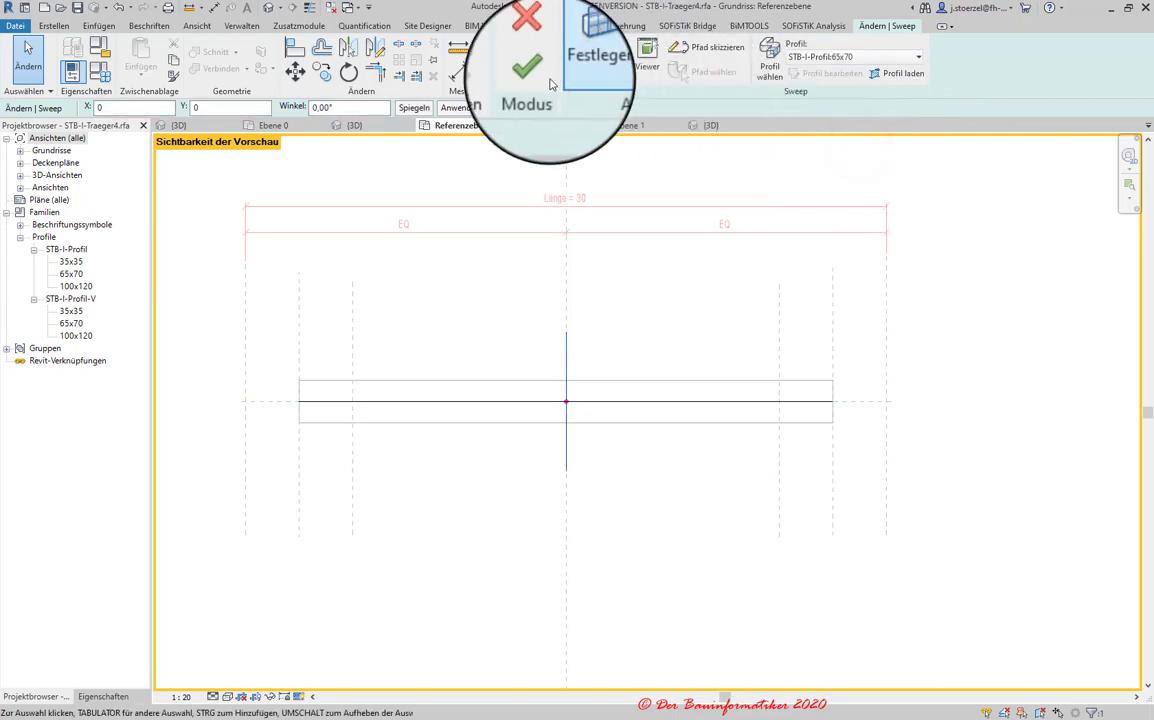
{"action": "left_click", "coordinate": [537, 76]}
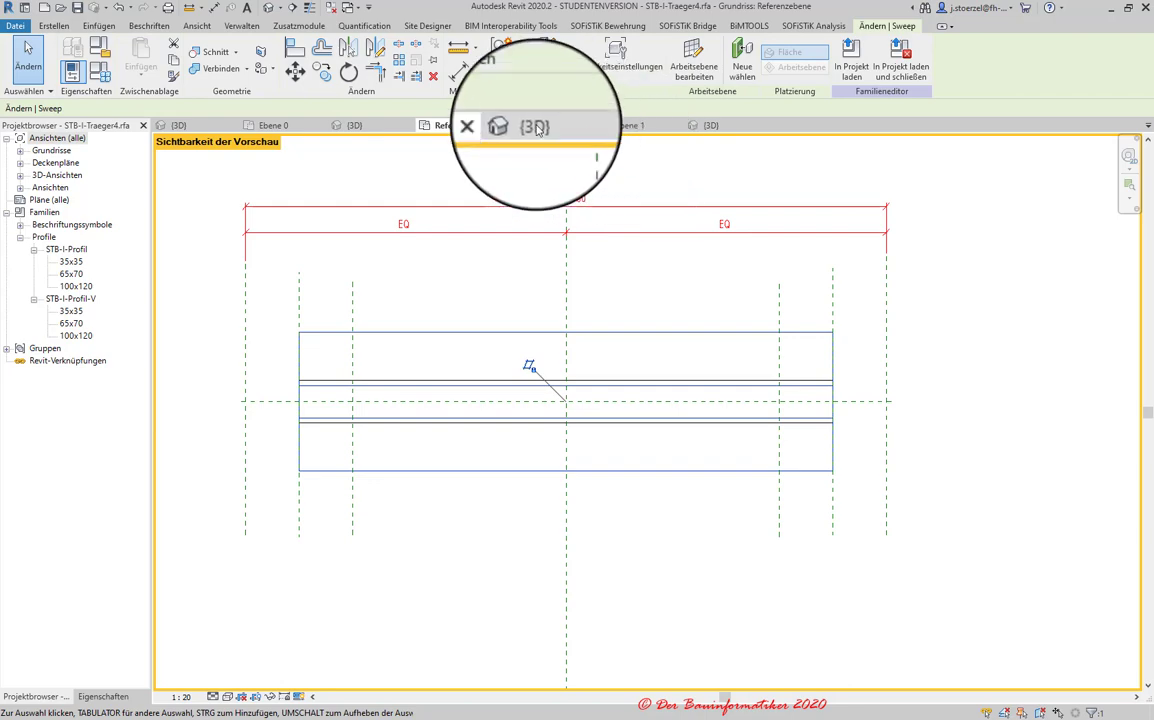
- Open the family's default 3D view and frame the beam
{"action": "left_click", "coordinate": [537, 126]}
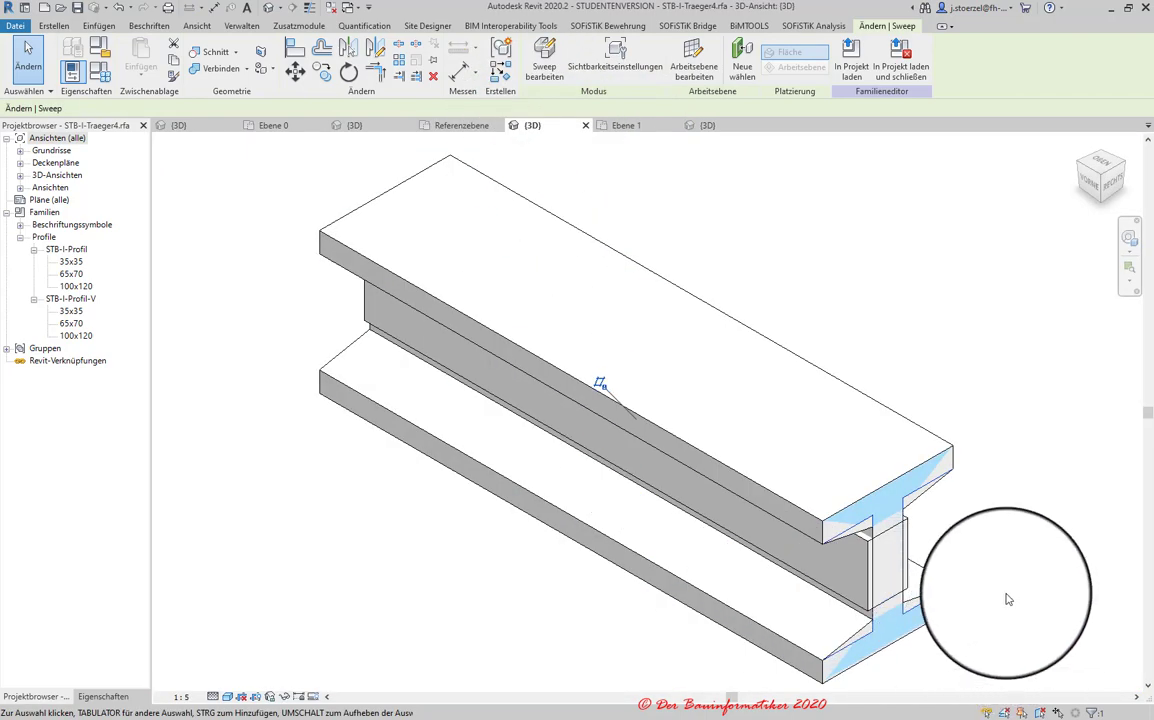
{"action": "scroll", "coordinate": [970, 561], "scroll_direction": "up", "scroll_amount": 3}
{"action": "scroll", "coordinate": [848, 403], "scroll_direction": "down", "scroll_amount": 3}
{"action": "scroll", "coordinate": [588, 530], "scroll_direction": "up", "scroll_amount": 2}
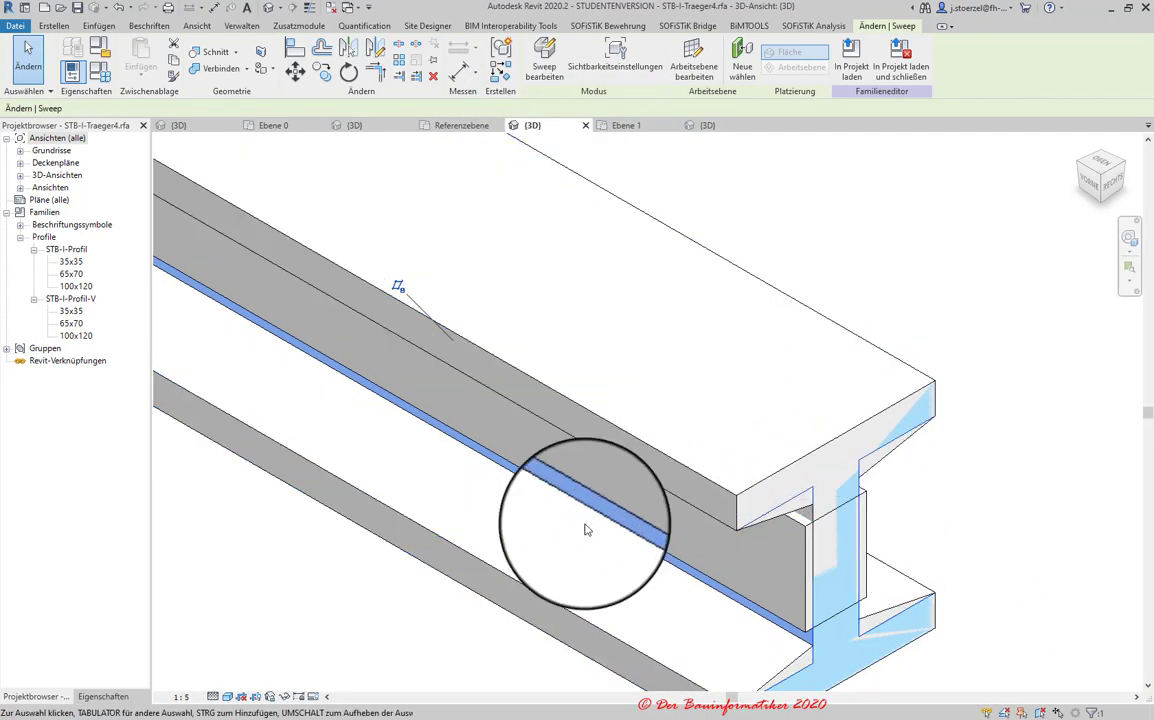
{"action": "scroll", "coordinate": [565, 543], "scroll_direction": "up", "scroll_amount": 1}
{"action": "middle_click_drag", "start_coordinate": [565, 543], "coordinate": [620, 456]}
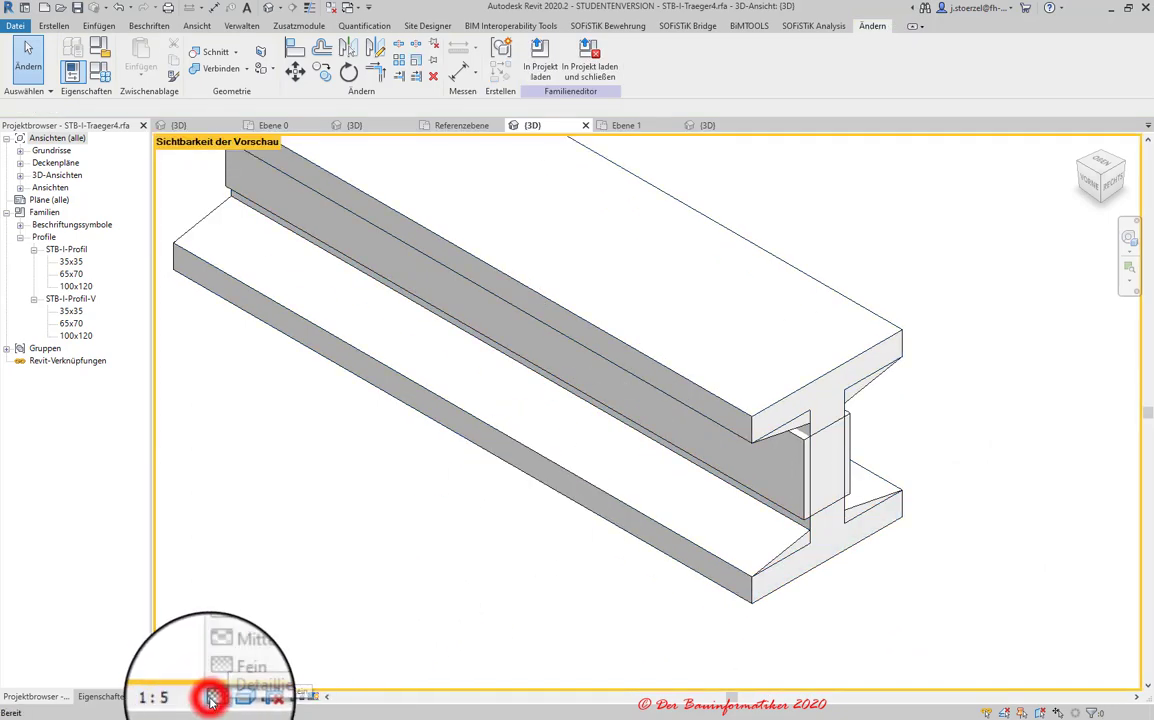
- Make the new sweep invisible at fine and coarse detail in its visibility settings
{"action": "left_click", "coordinate": [223, 660]}
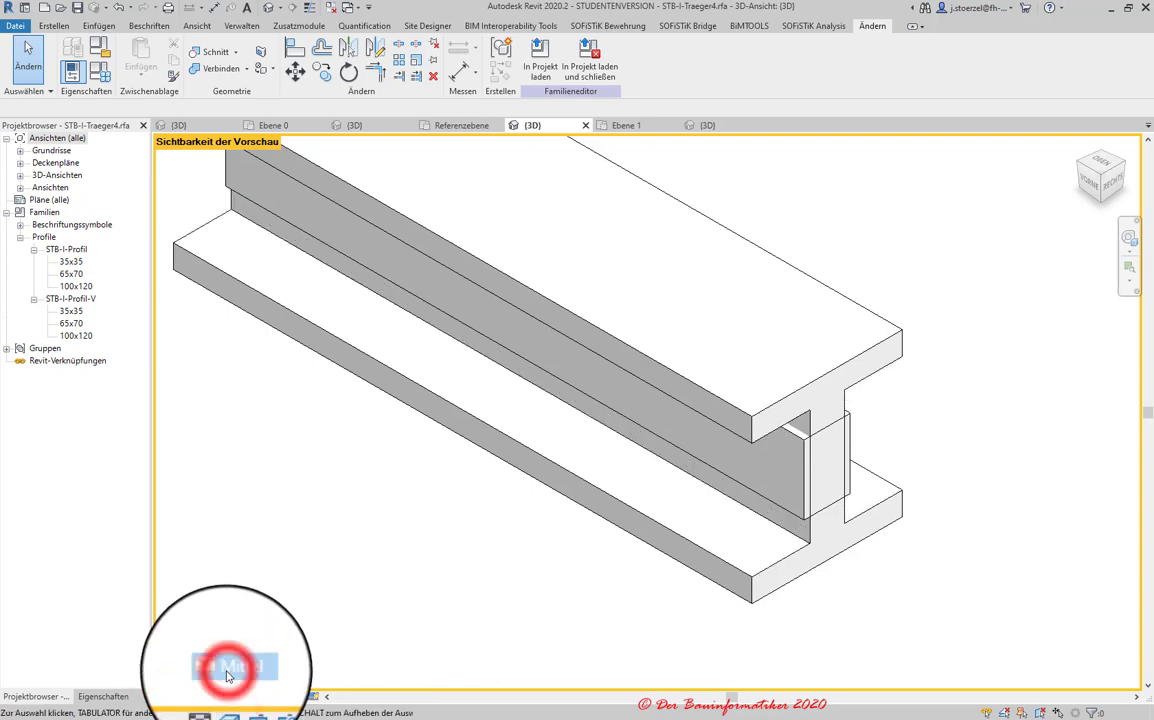
{"action": "left_click", "coordinate": [877, 355]}
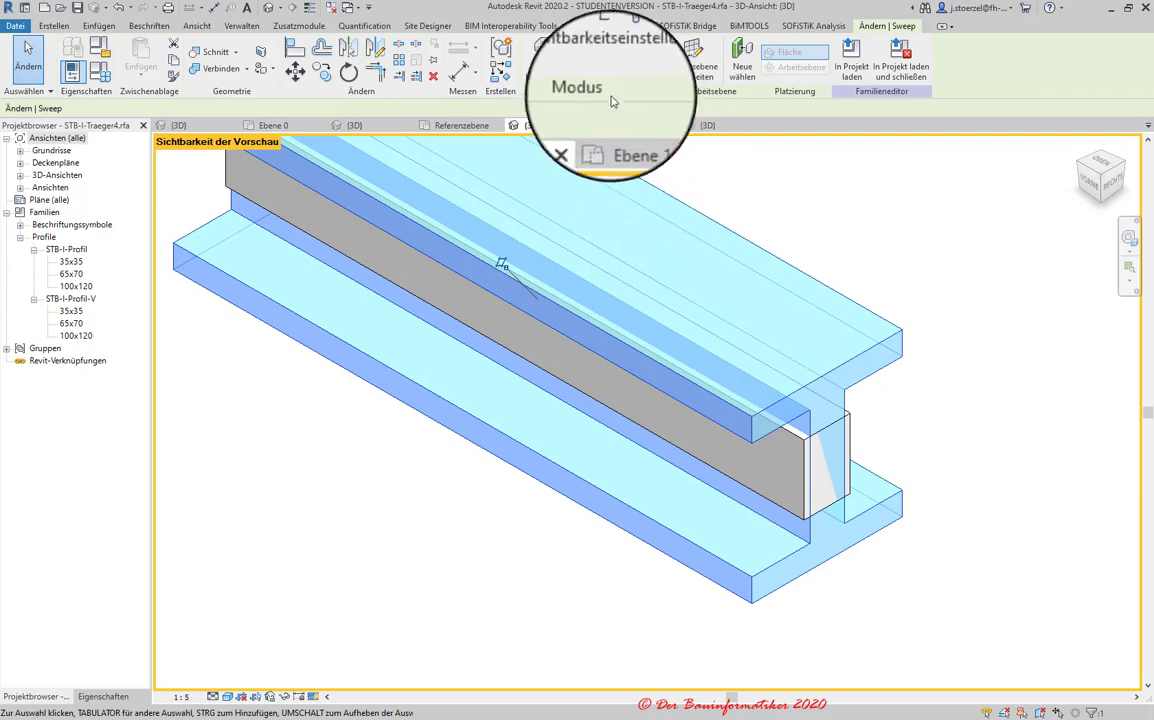
{"action": "left_click", "coordinate": [626, 64]}
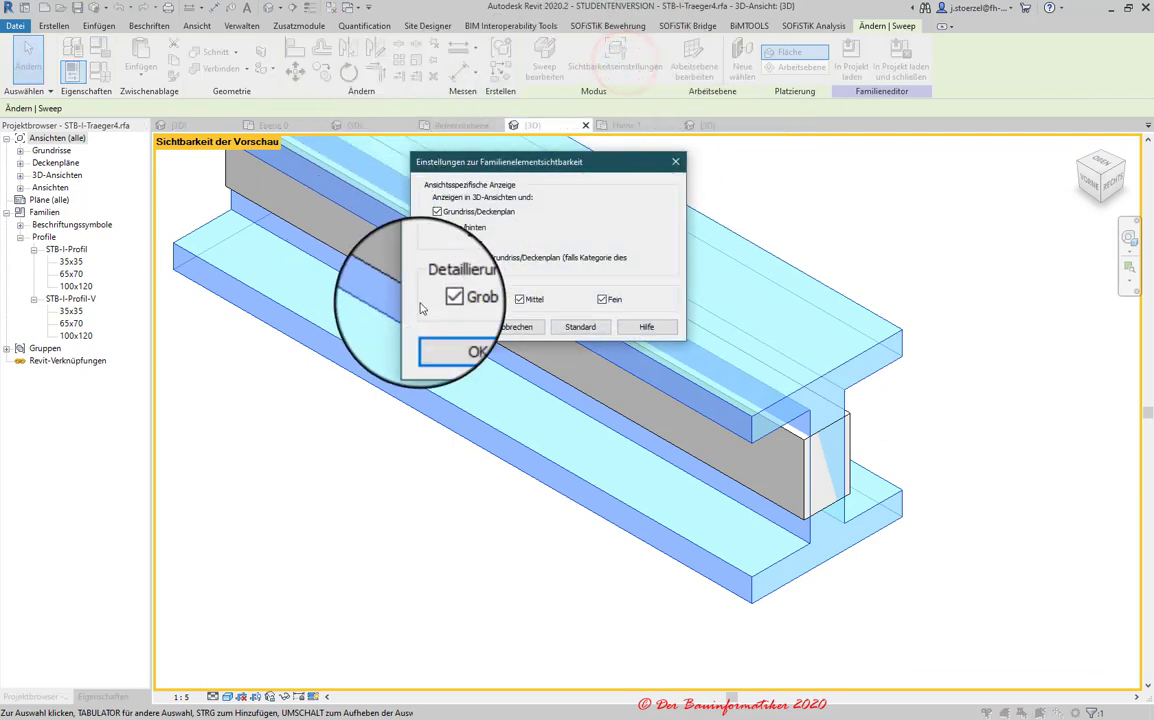
{"action": "left_click", "coordinate": [600, 299]}
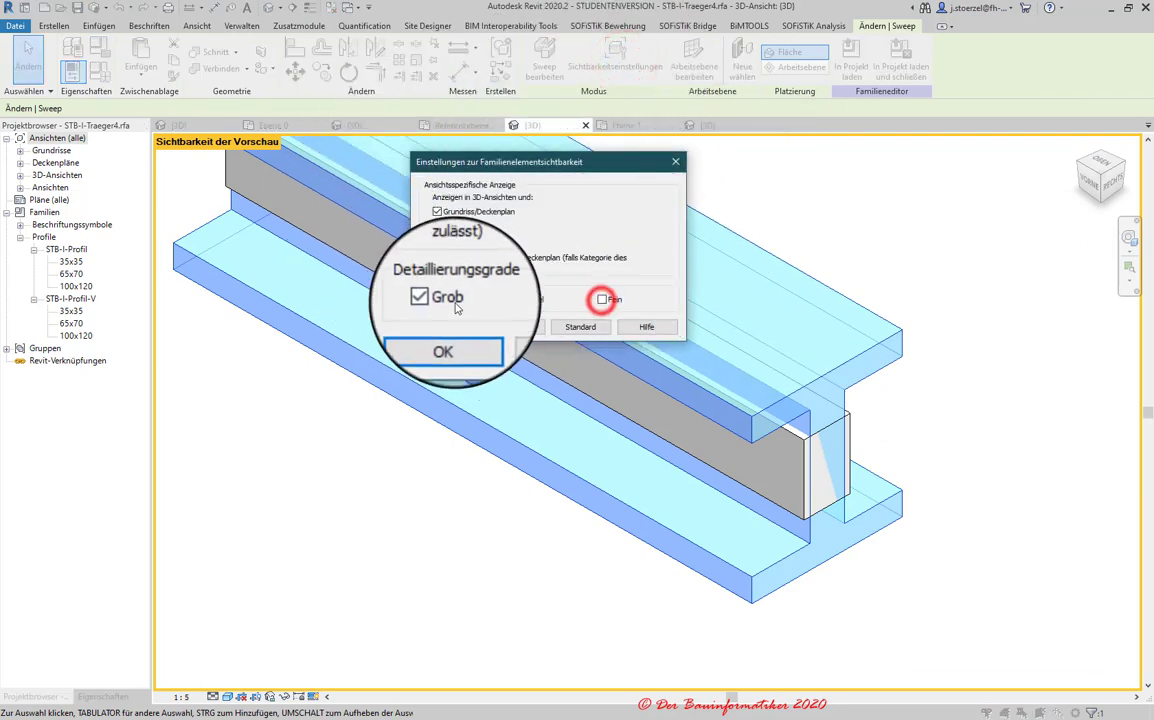
{"action": "left_click", "coordinate": [437, 299]}
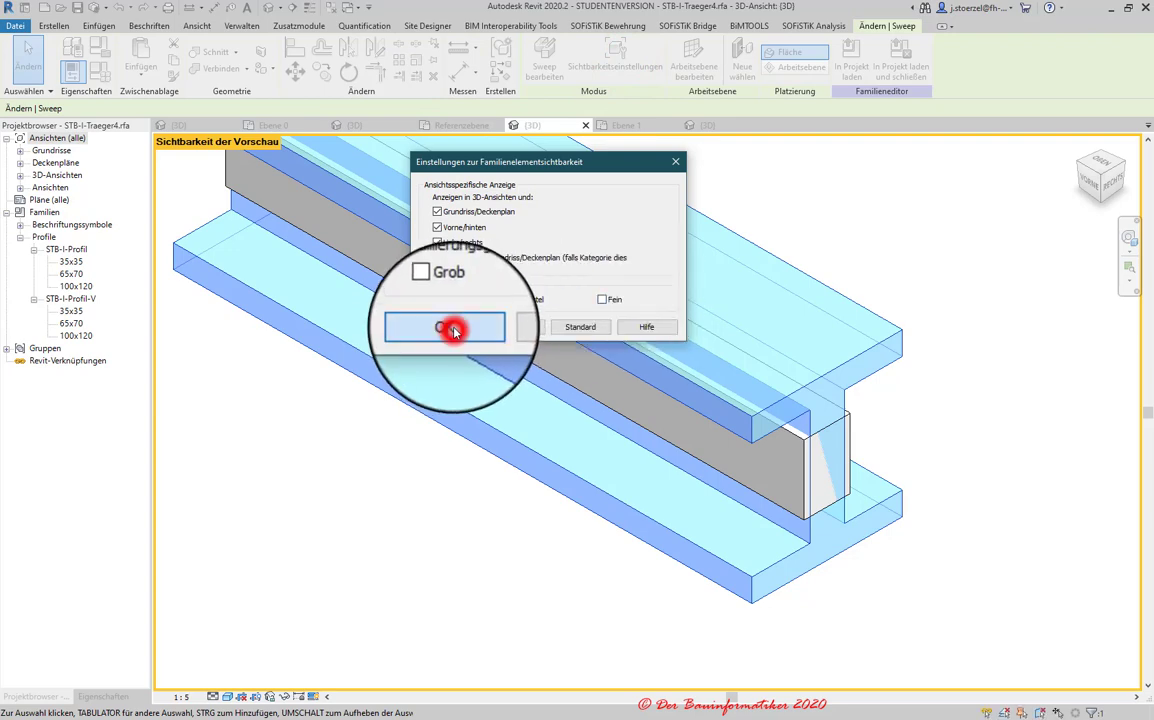
{"action": "left_click", "coordinate": [453, 330]}
- Try the 3D view at Fein and Mittel, then set it to Grob so the beam shows as a line
{"action": "left_click", "coordinate": [214, 697]}
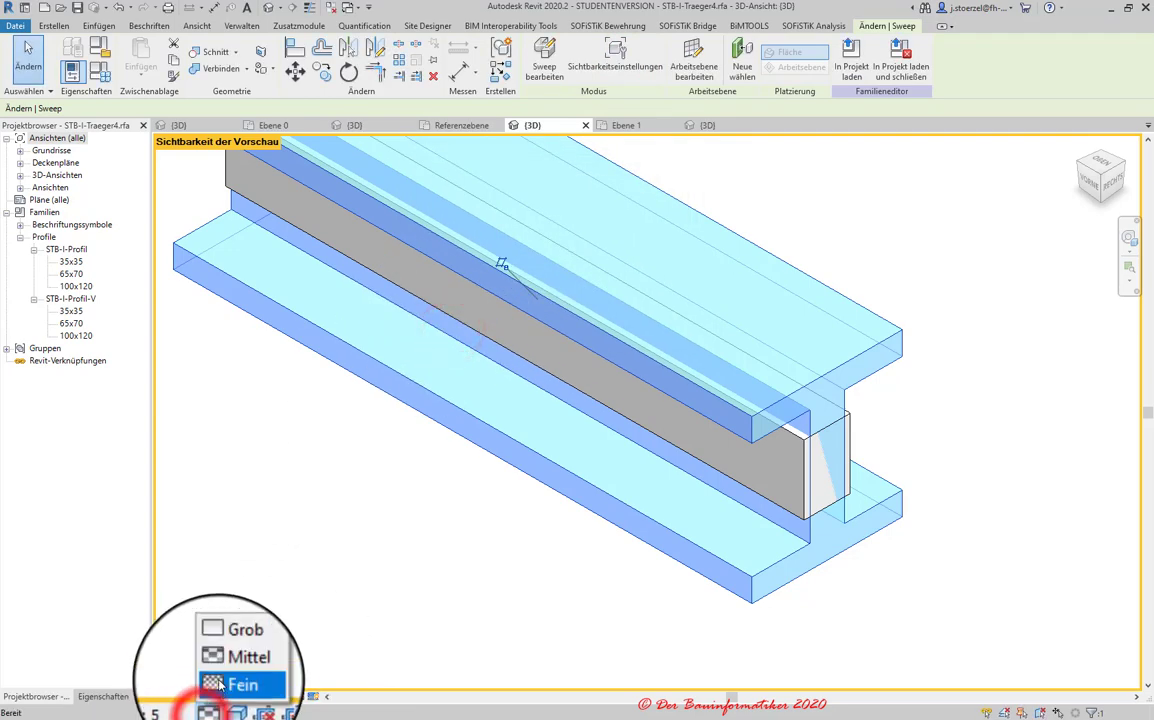
{"action": "left_click", "coordinate": [222, 688]}
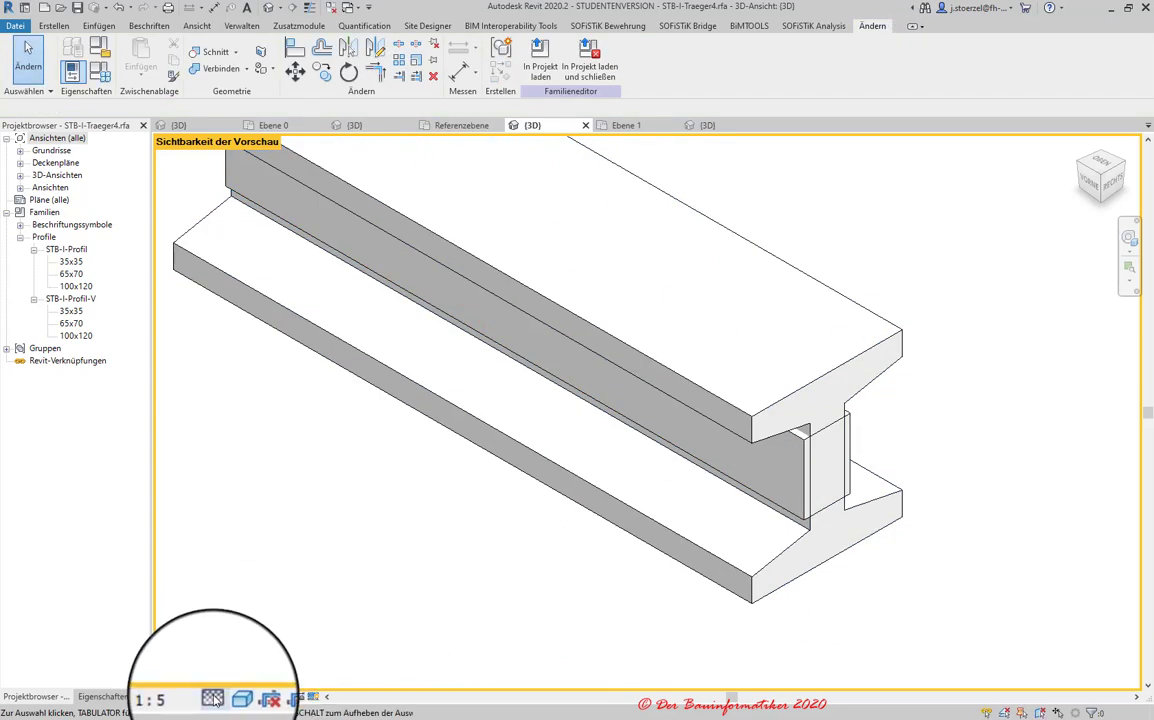
{"action": "left_click", "coordinate": [213, 699]}
{"action": "left_click", "coordinate": [210, 664]}
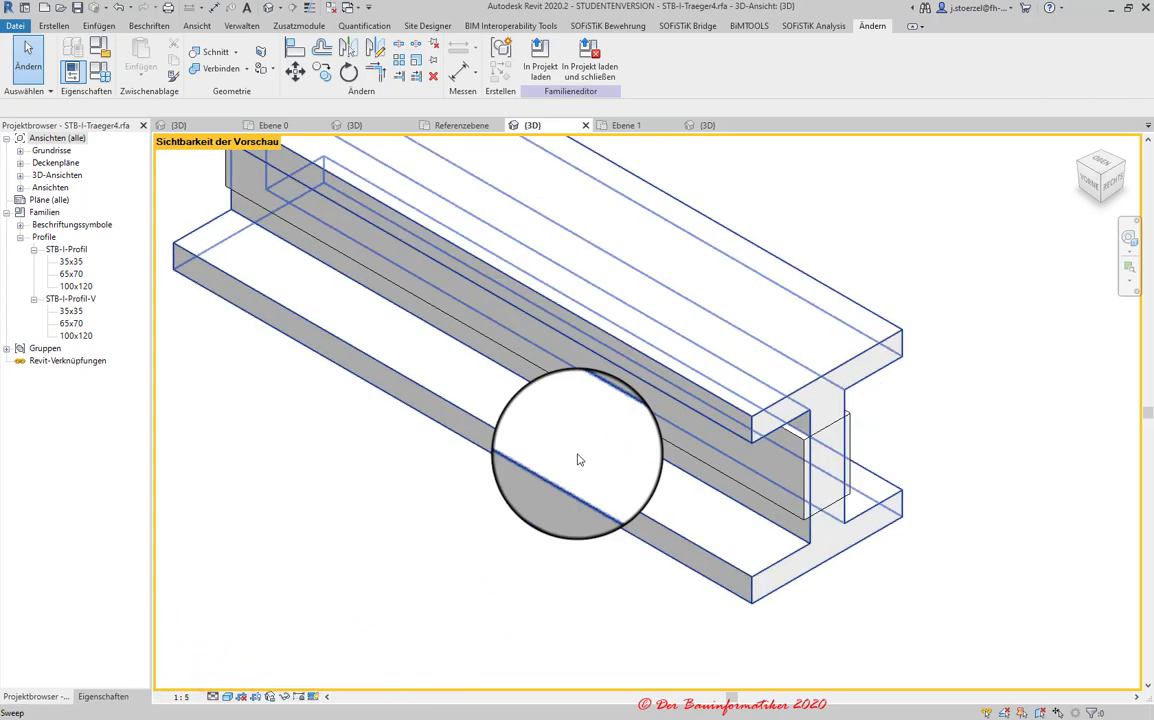
{"action": "left_click", "coordinate": [213, 697]}
{"action": "left_click", "coordinate": [226, 654]}
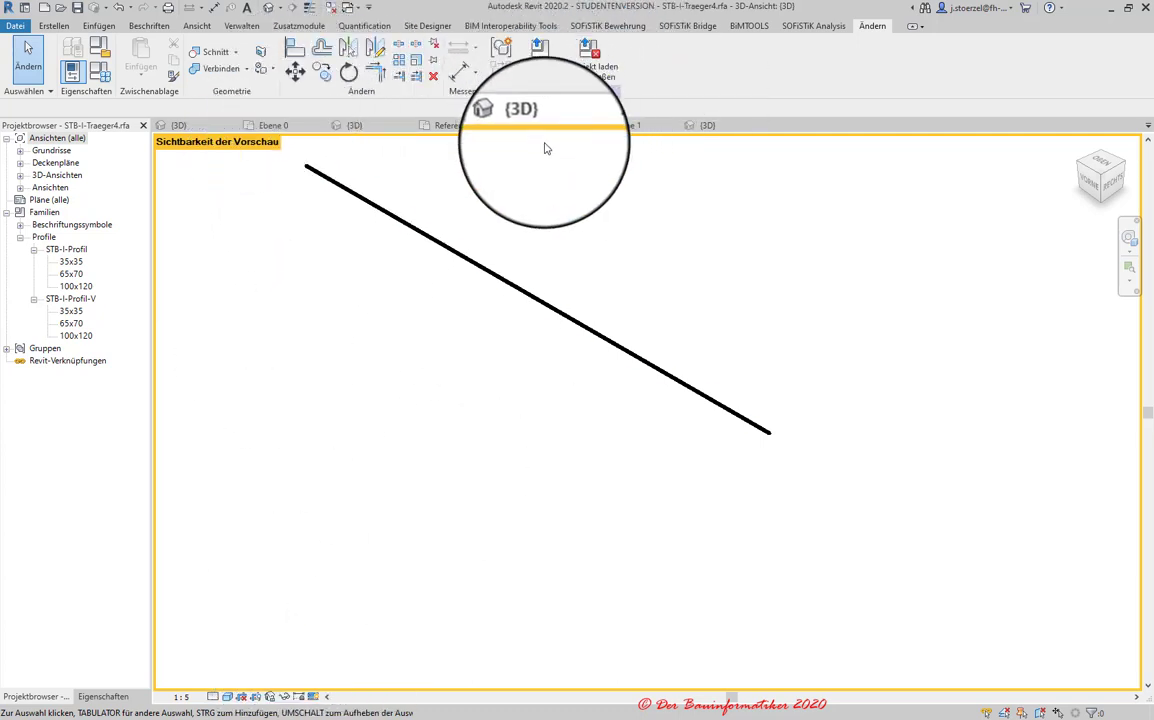
- Load STB-I-Traeger4 into Projekt1, overwriting the existing version, and pan Ebene 1 to grid lines 4–6
{"action": "left_click", "coordinate": [547, 62]}
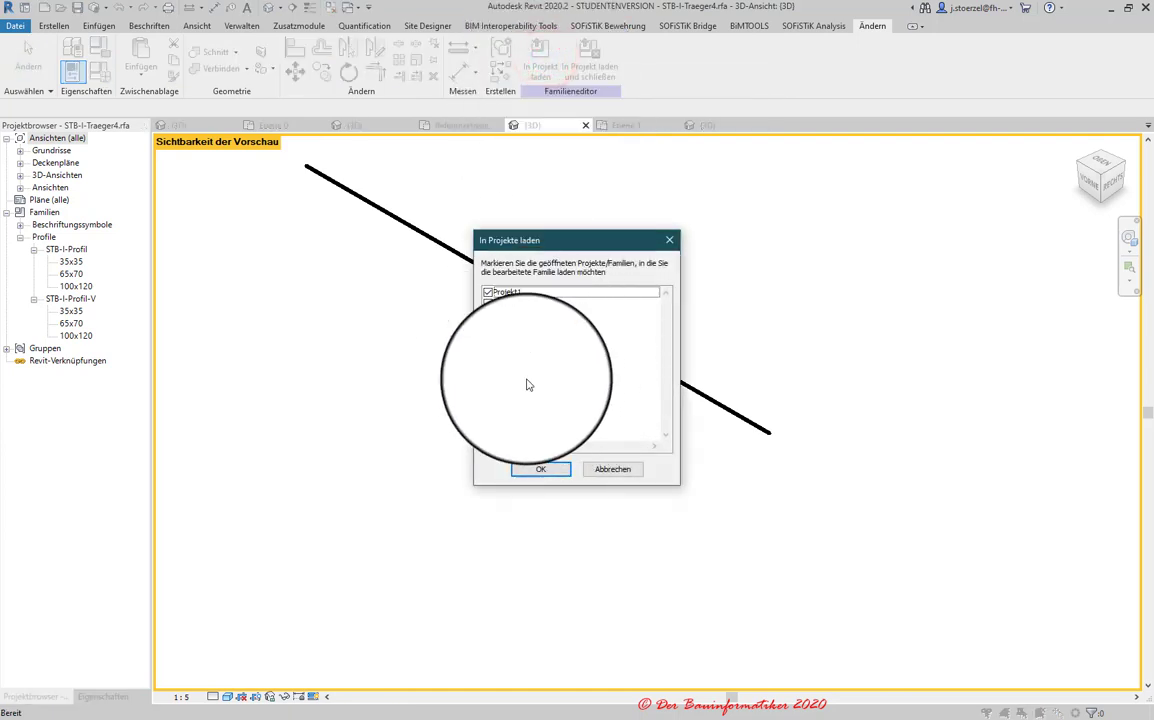
{"action": "left_click", "coordinate": [532, 472]}
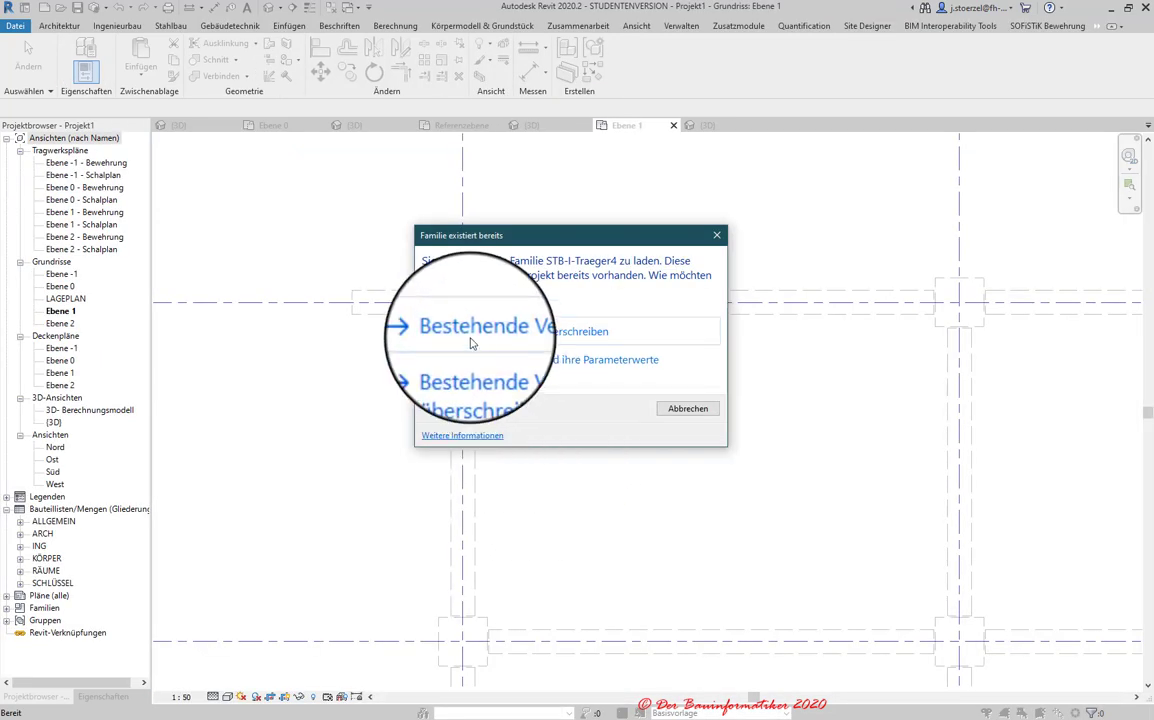
{"action": "left_click", "coordinate": [585, 331]}
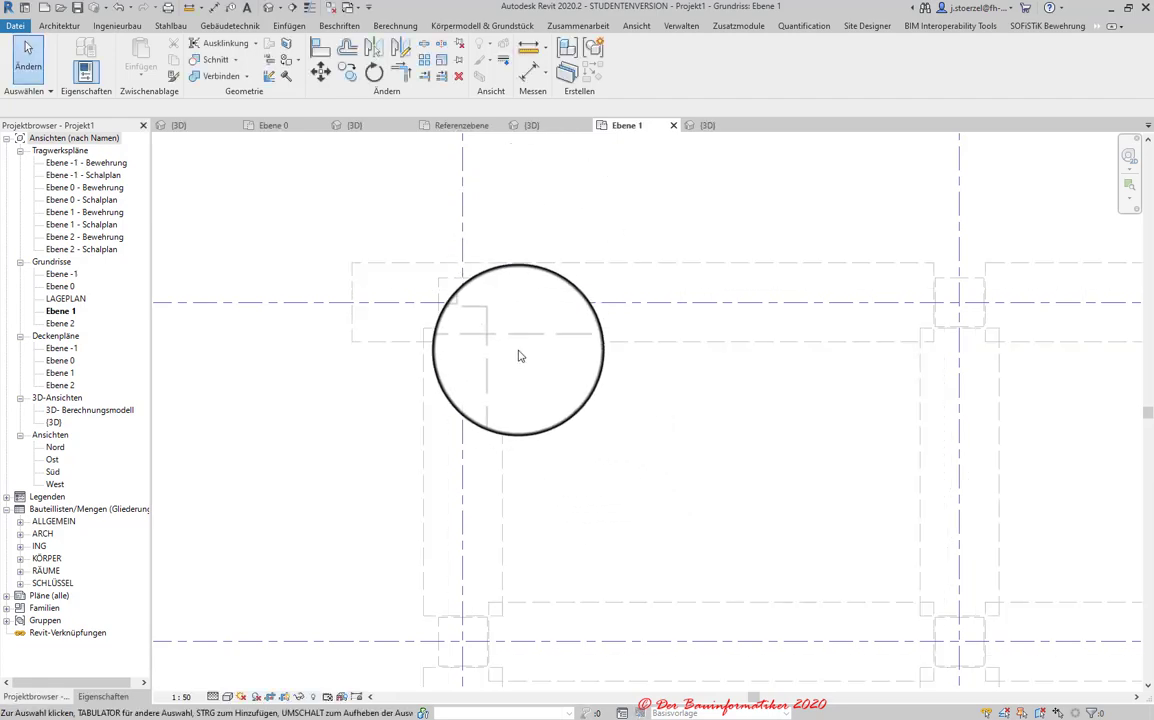
{"action": "scroll", "coordinate": [518, 356], "scroll_direction": "down", "scroll_amount": 2}
{"action": "middle_click_drag", "start_coordinate": [889, 417], "coordinate": [680, 302]}
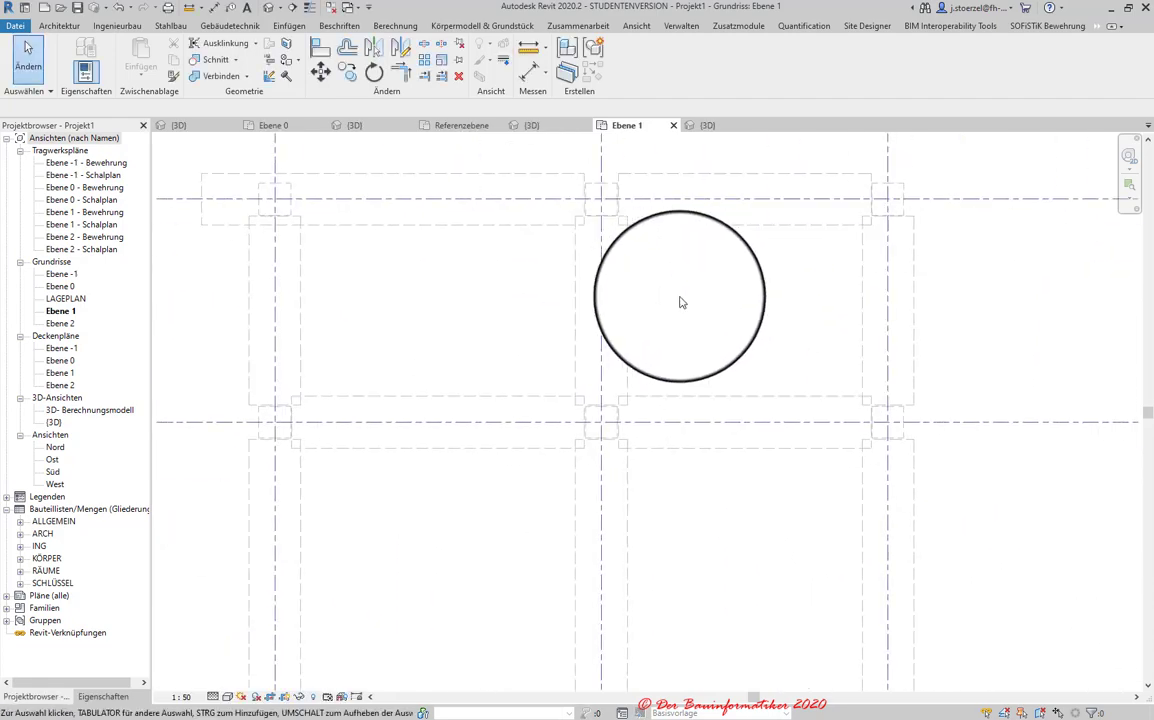
{"action": "scroll", "coordinate": [742, 386], "scroll_direction": "down", "scroll_amount": 2}
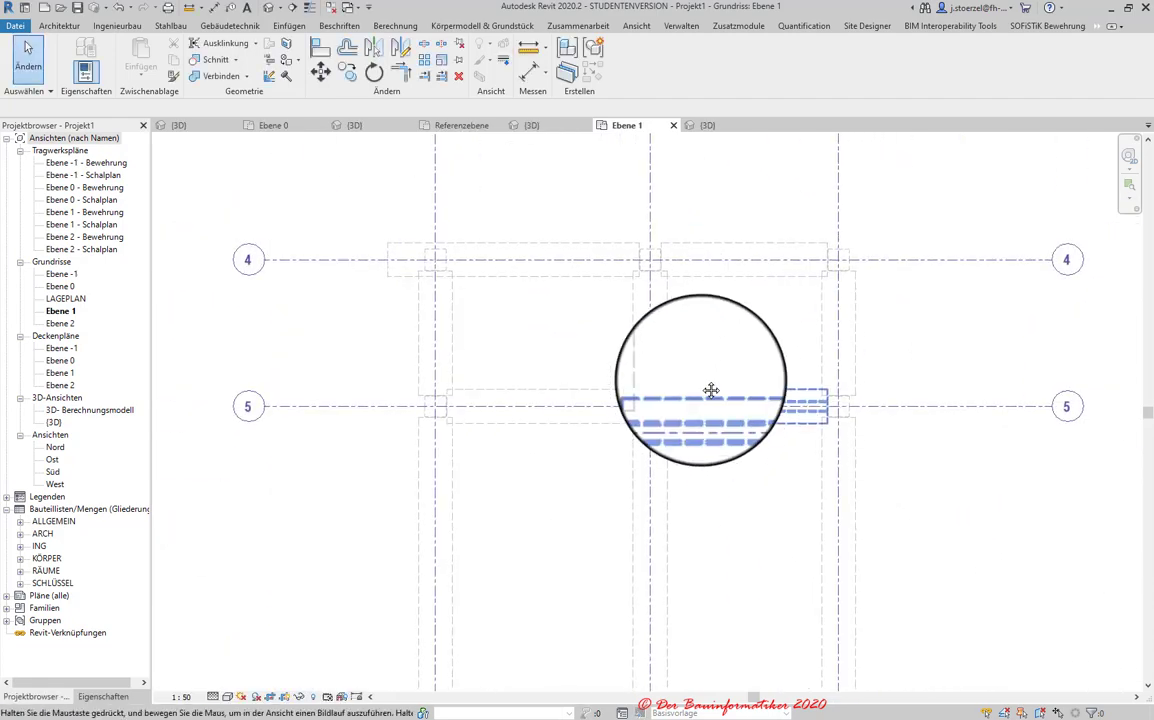
{"action": "middle_click_drag", "start_coordinate": [710, 390], "coordinate": [699, 254]}
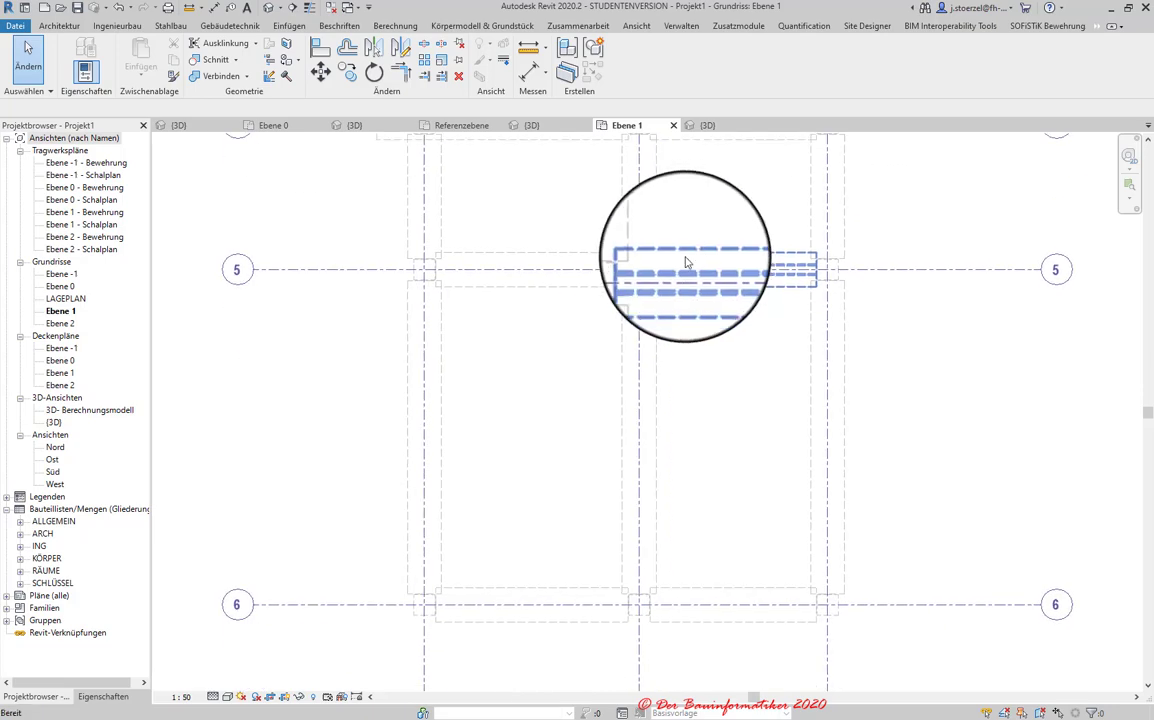
- Open Projekt1's 3D view and hide the whole column category in it
{"action": "left_click", "coordinate": [706, 125]}
{"action": "scroll", "coordinate": [697, 495], "scroll_direction": "up", "scroll_amount": 2}
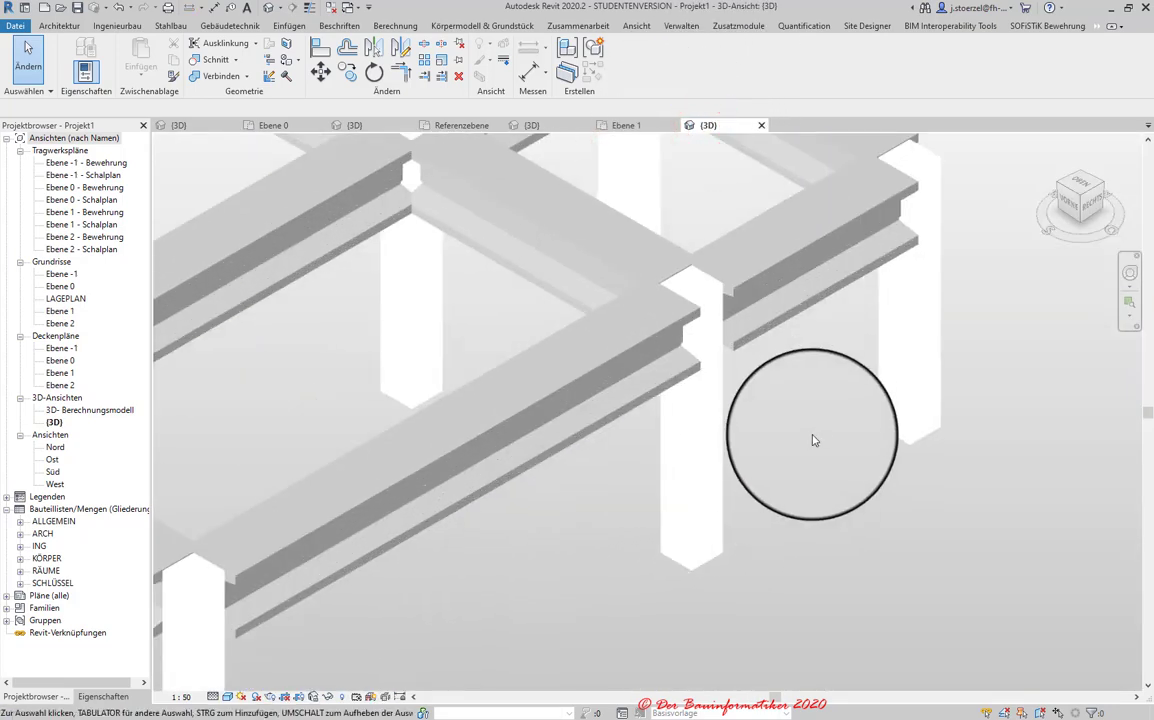
{"action": "scroll", "coordinate": [814, 440], "scroll_direction": "up", "scroll_amount": 2}
{"action": "scroll", "coordinate": [801, 417], "scroll_direction": "up", "scroll_amount": 2}
{"action": "mouse_move", "coordinate": [662, 523]}
{"action": "middle_mouse_down"}
{"action": "mouse_move", "coordinate": [798, 347]}
{"action": "mouse_move", "coordinate": [869, 424]}
{"action": "middle_mouse_up"}
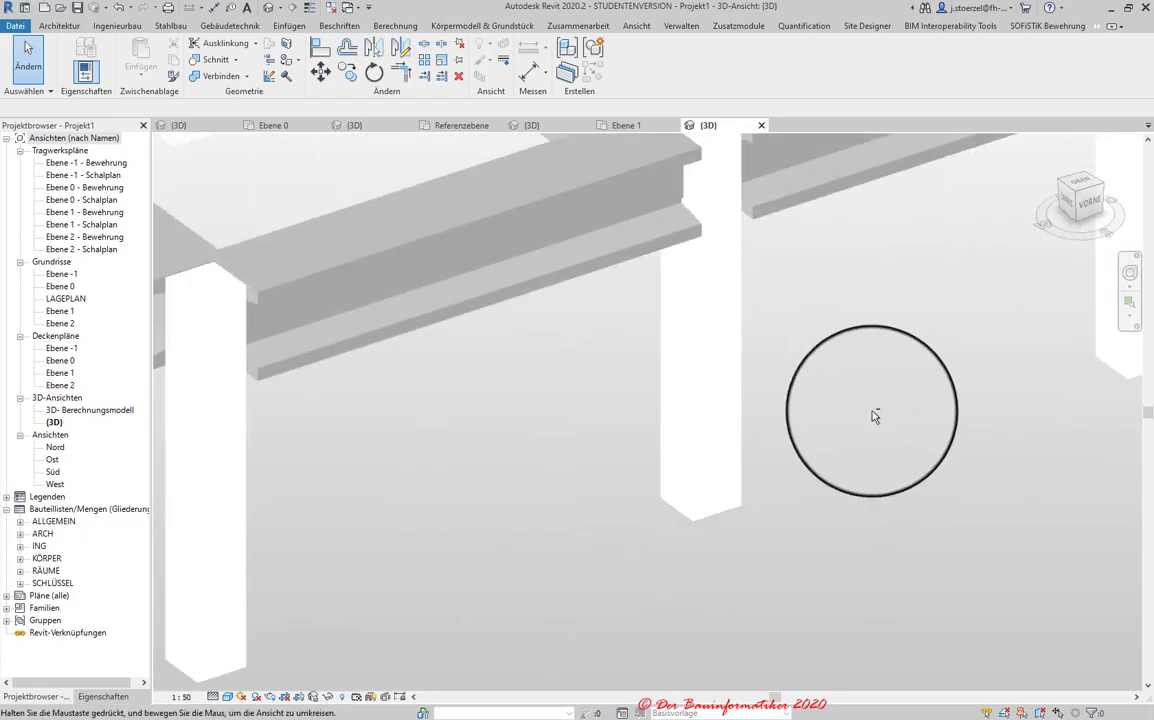
{"action": "middle_click_drag", "start_coordinate": [869, 424], "coordinate": [438, 427], "text": "shift"}
{"action": "left_click", "coordinate": [381, 437]}
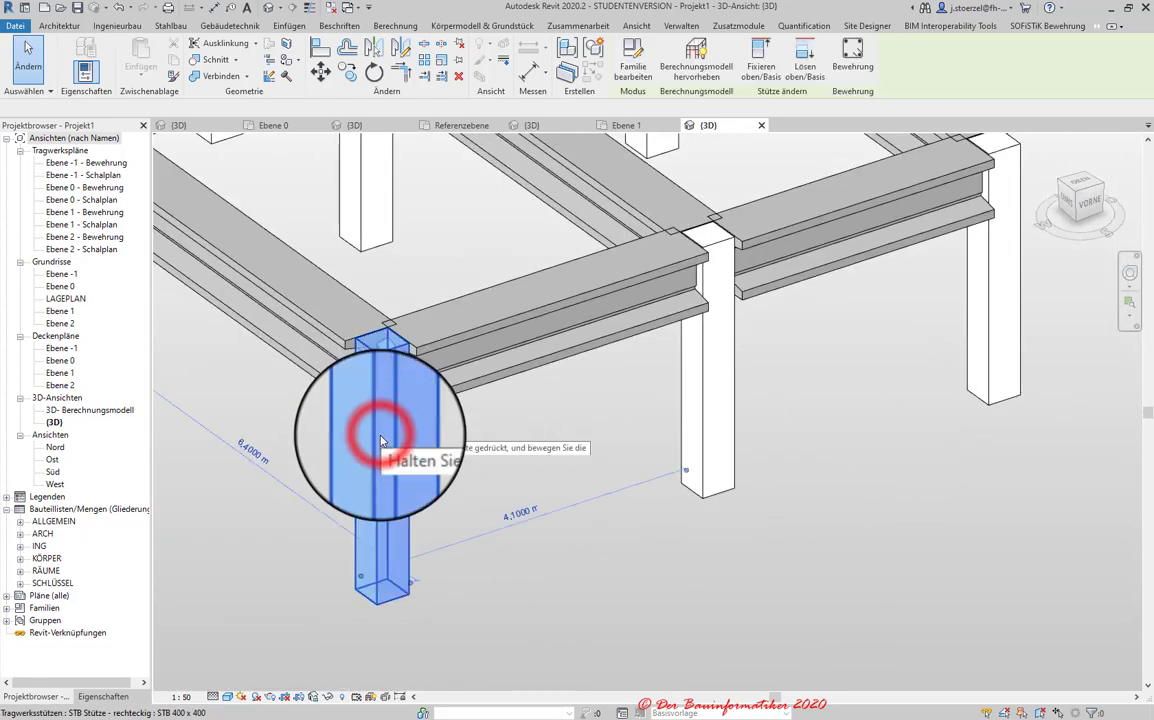
{"action": "right_click", "coordinate": [380, 435]}
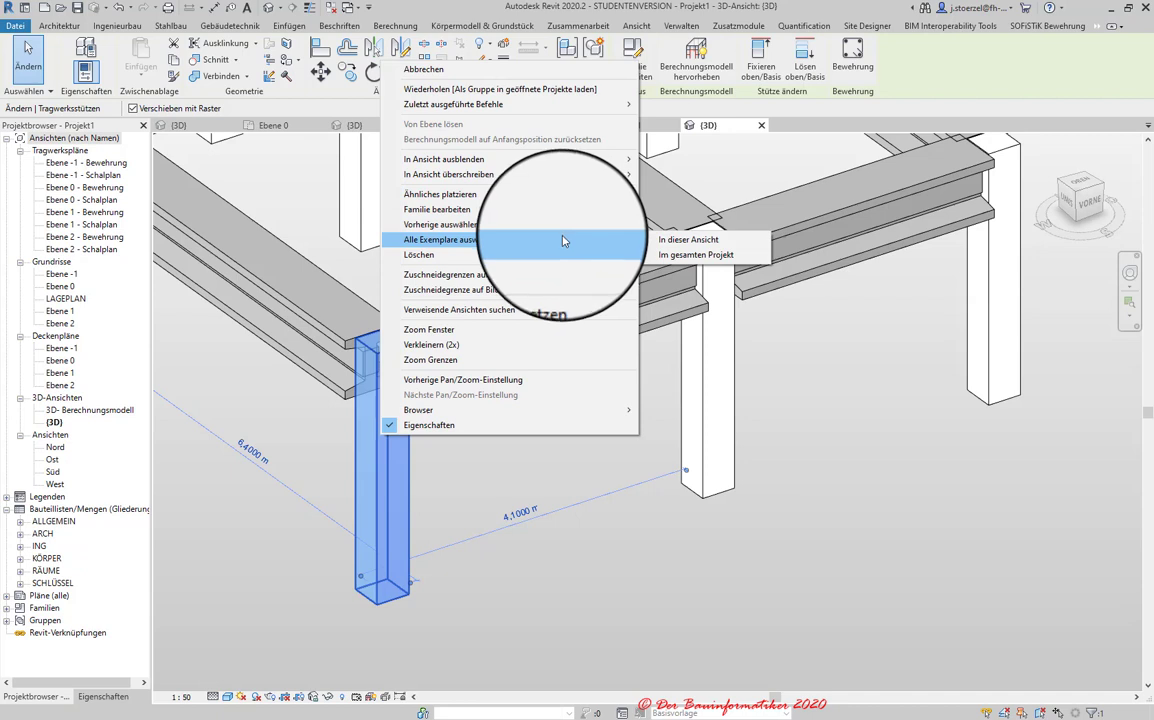
{"action": "mouse_move", "coordinate": [444, 159]}
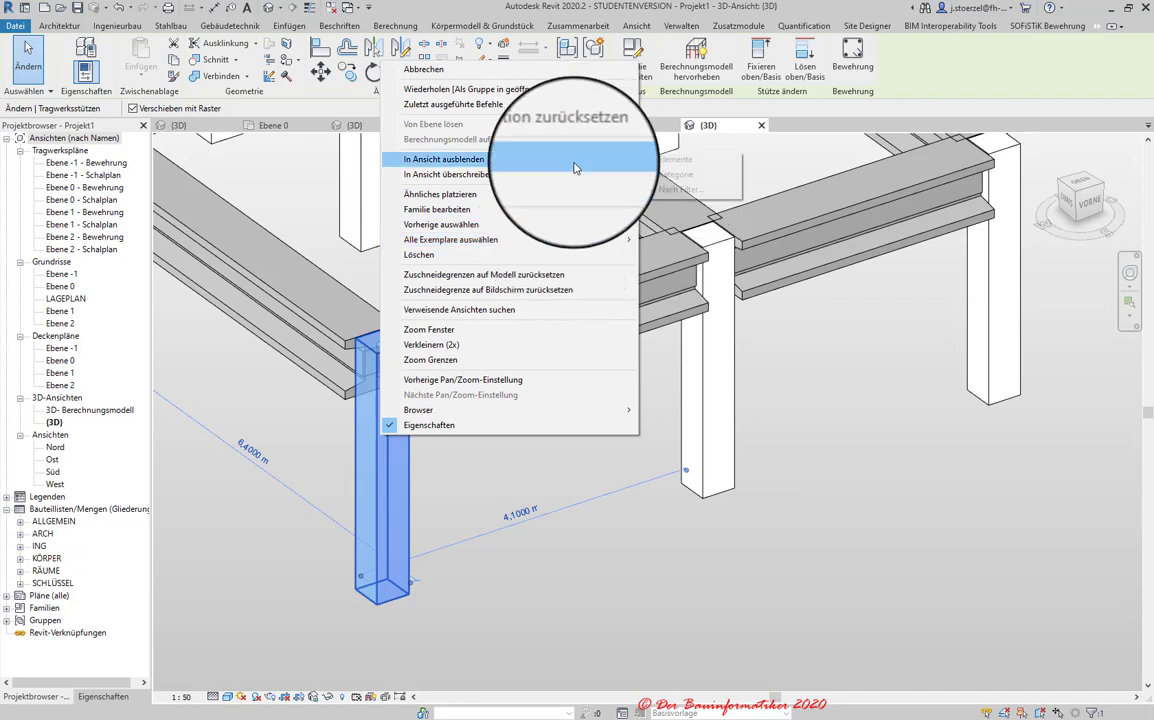
{"action": "left_click", "coordinate": [697, 177]}
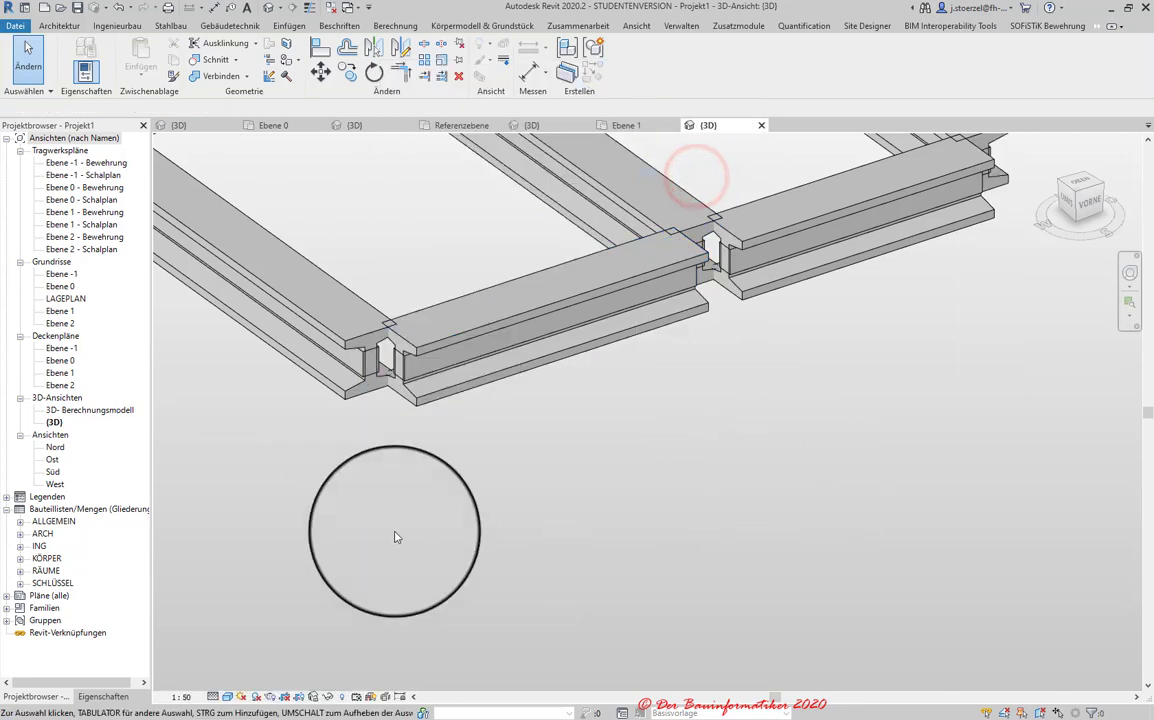
- Set the 3D view to Mittel detail and inspect the notched beam junctions
{"action": "scroll", "coordinate": [348, 399], "scroll_direction": "up", "scroll_amount": 3}
{"action": "scroll", "coordinate": [366, 386], "scroll_direction": "up", "scroll_amount": 3}
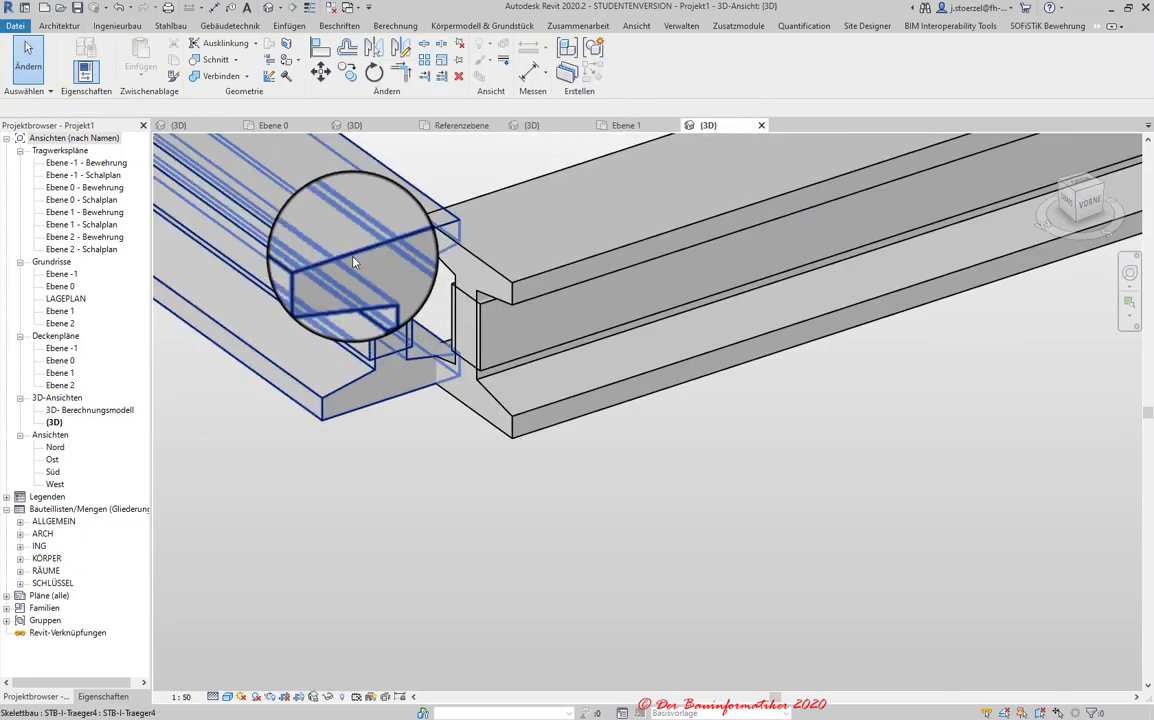
{"action": "left_click", "coordinate": [213, 700]}
{"action": "left_click", "coordinate": [218, 662]}
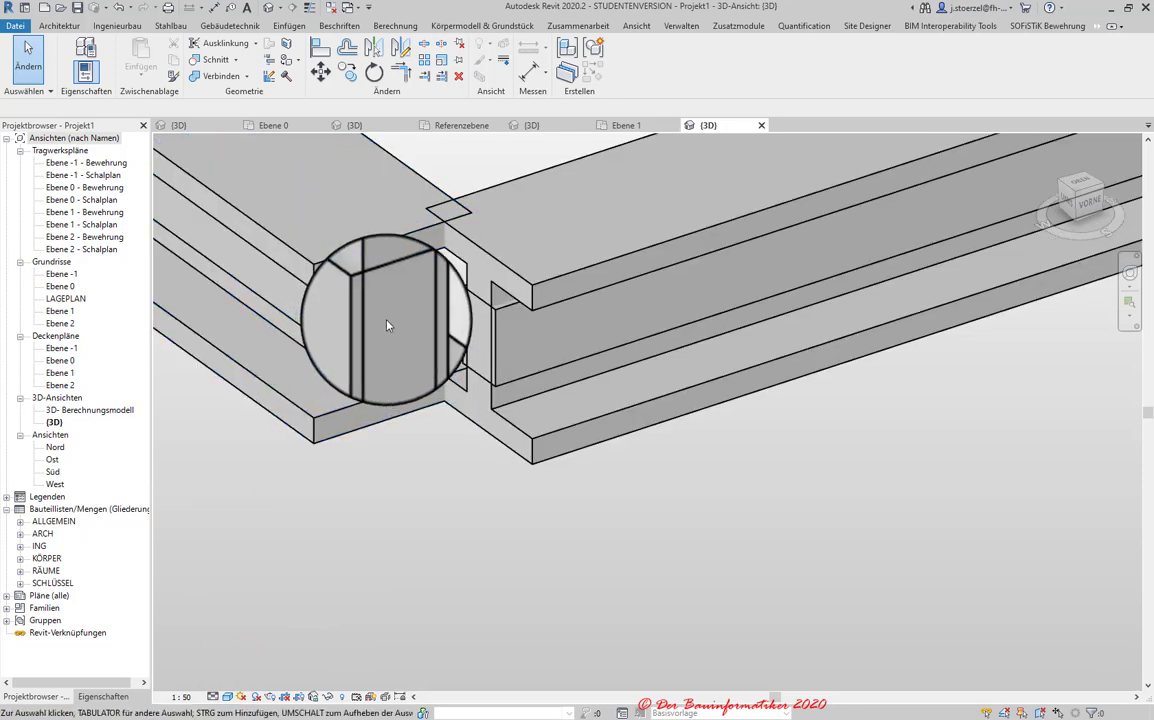
{"action": "middle_click_drag", "start_coordinate": [365, 280], "coordinate": [321, 321], "text": "shift"}
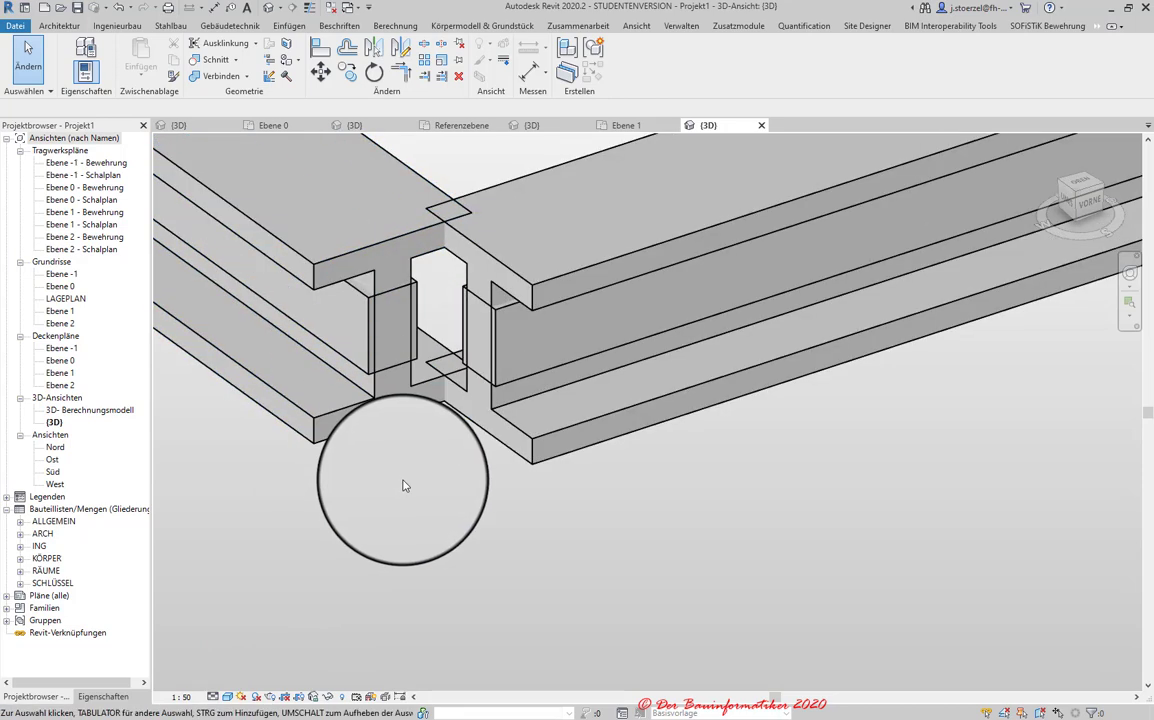
{"action": "scroll", "coordinate": [403, 485], "scroll_direction": "down", "scroll_amount": 2}
{"action": "scroll", "coordinate": [403, 485], "scroll_direction": "down", "scroll_amount": 2}
{"action": "scroll", "coordinate": [401, 486], "scroll_direction": "down", "scroll_amount": 2}
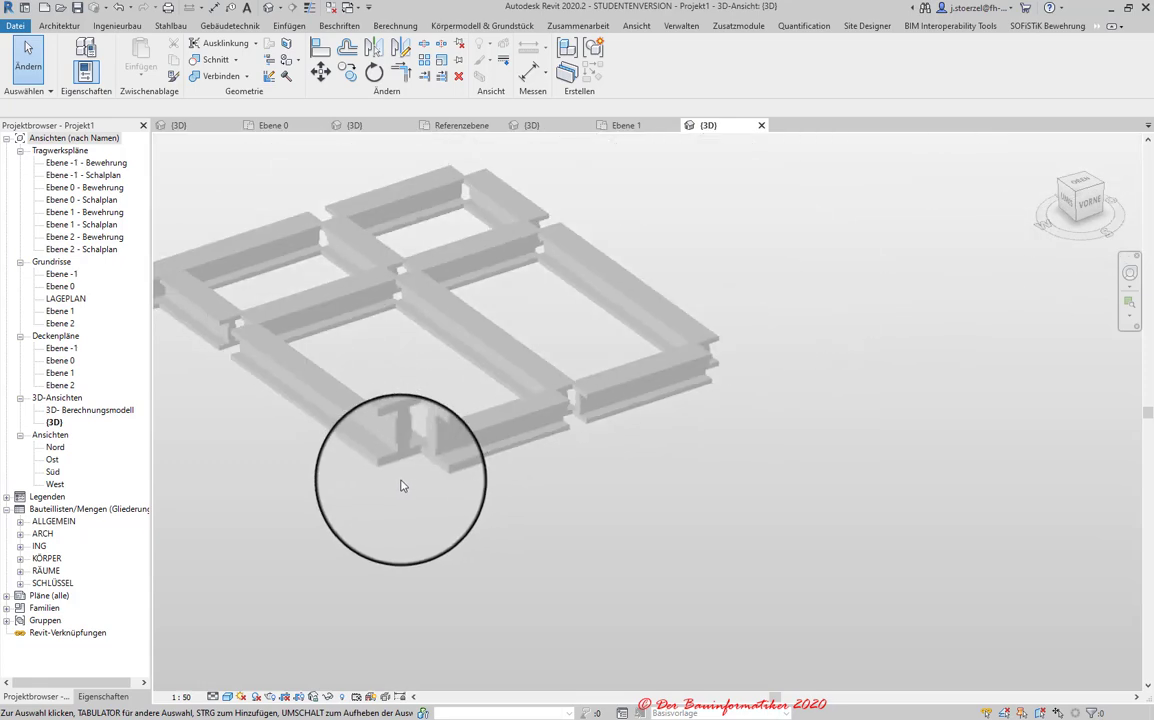
{"action": "middle_click_drag", "start_coordinate": [411, 490], "coordinate": [400, 462]}
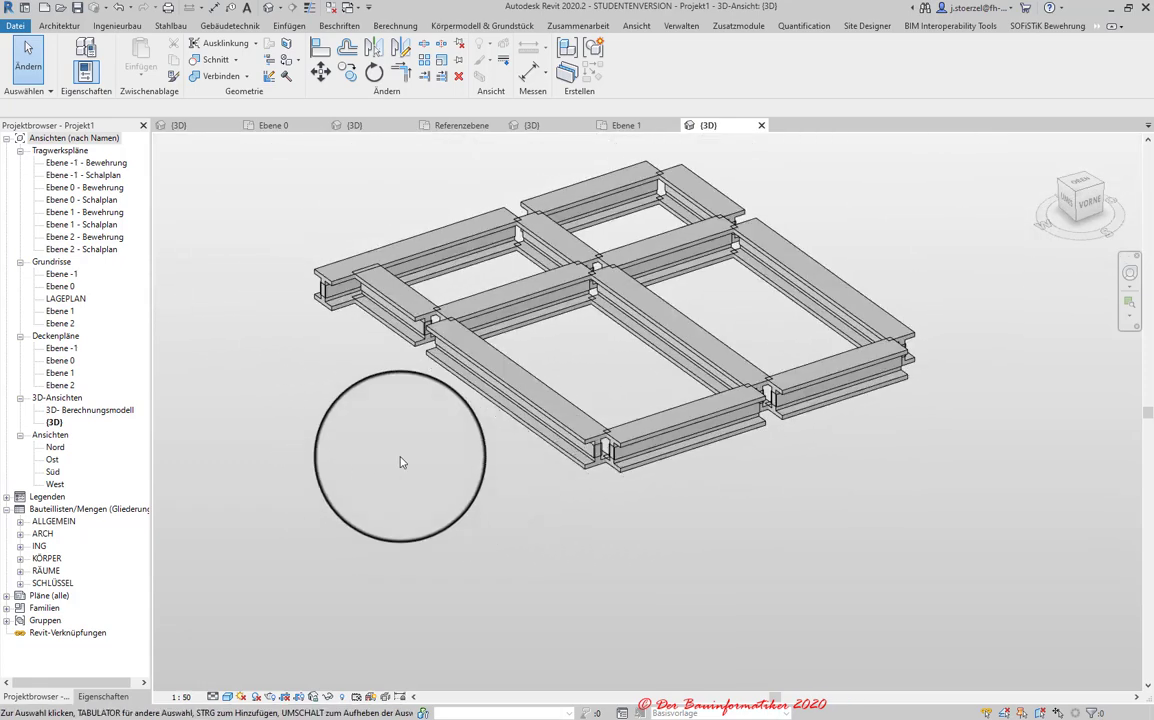
- Select an STB-I-Traeger4 beam and check its type in the Eigenschaften type selector
{"action": "left_click", "coordinate": [335, 280]}
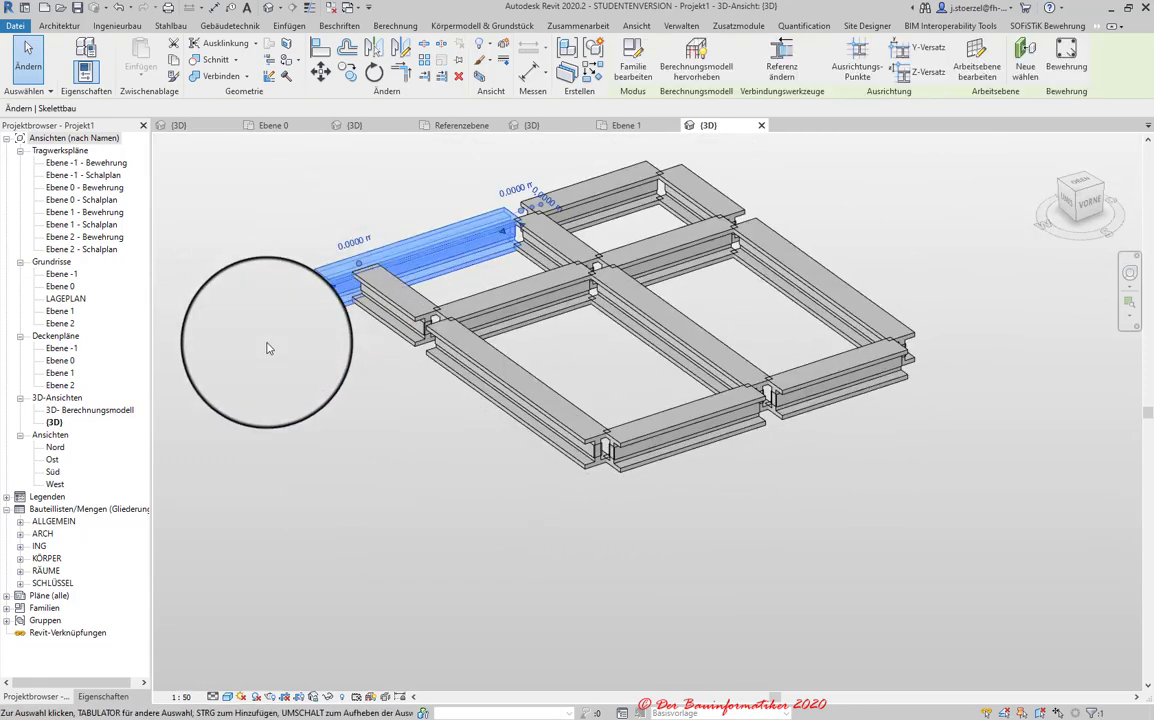
{"action": "scroll", "coordinate": [312, 345], "scroll_direction": "up", "scroll_amount": 3}
{"action": "scroll", "coordinate": [310, 343], "scroll_direction": "up", "scroll_amount": 3}
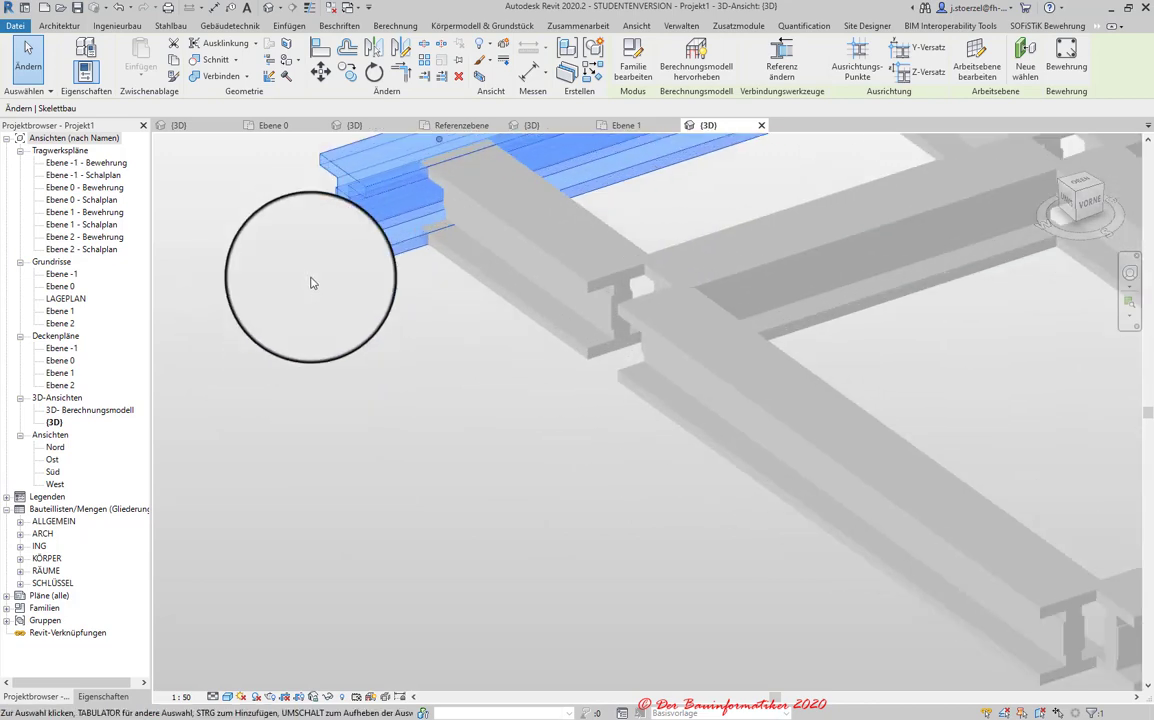
{"action": "scroll", "coordinate": [300, 355], "scroll_direction": "down", "scroll_amount": 1}
{"action": "left_click", "coordinate": [95, 697]}
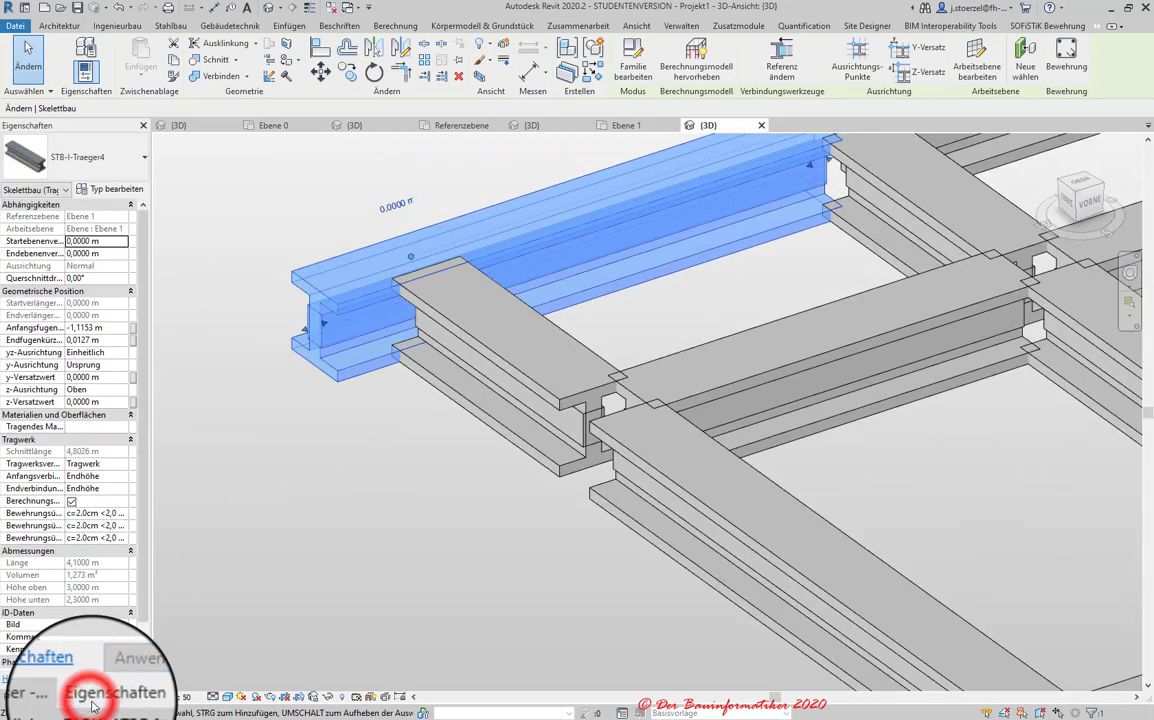
{"action": "left_click", "coordinate": [107, 173]}
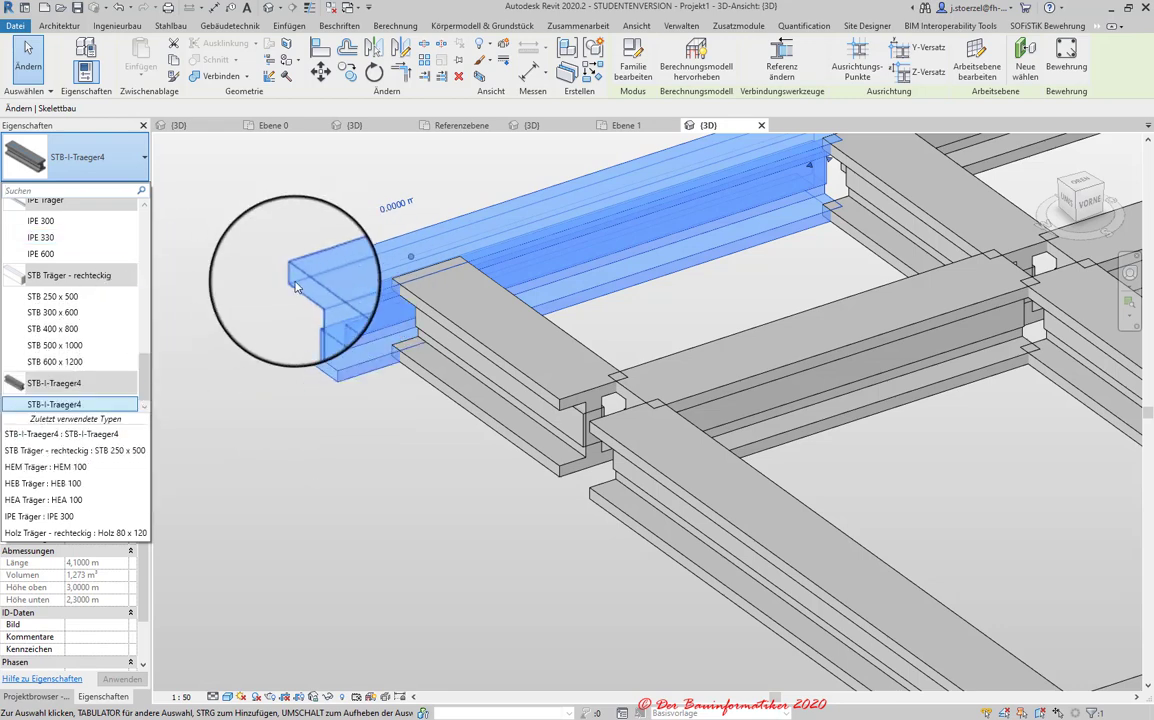
{"action": "left_click", "coordinate": [237, 455]}
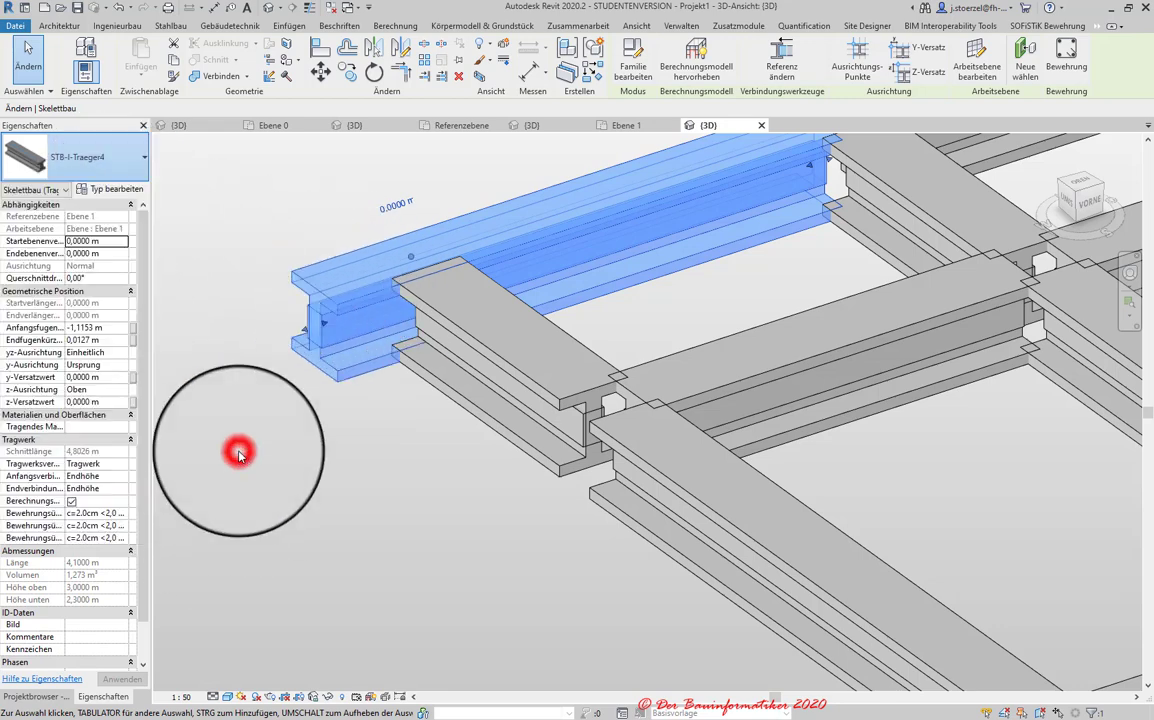
- Open the beam's type properties and close them with Abbrechen
{"action": "left_click", "coordinate": [125, 192]}
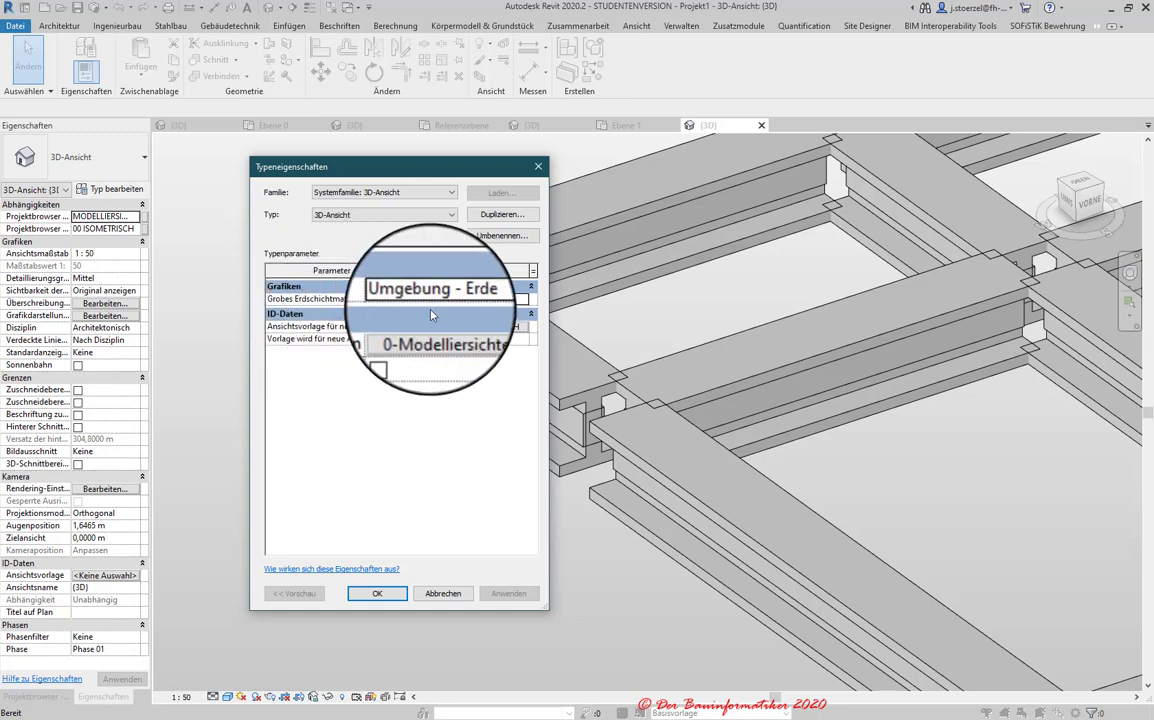
{"action": "left_click", "coordinate": [538, 166]}
{"action": "left_click", "coordinate": [594, 219]}
{"action": "left_click", "coordinate": [113, 188]}
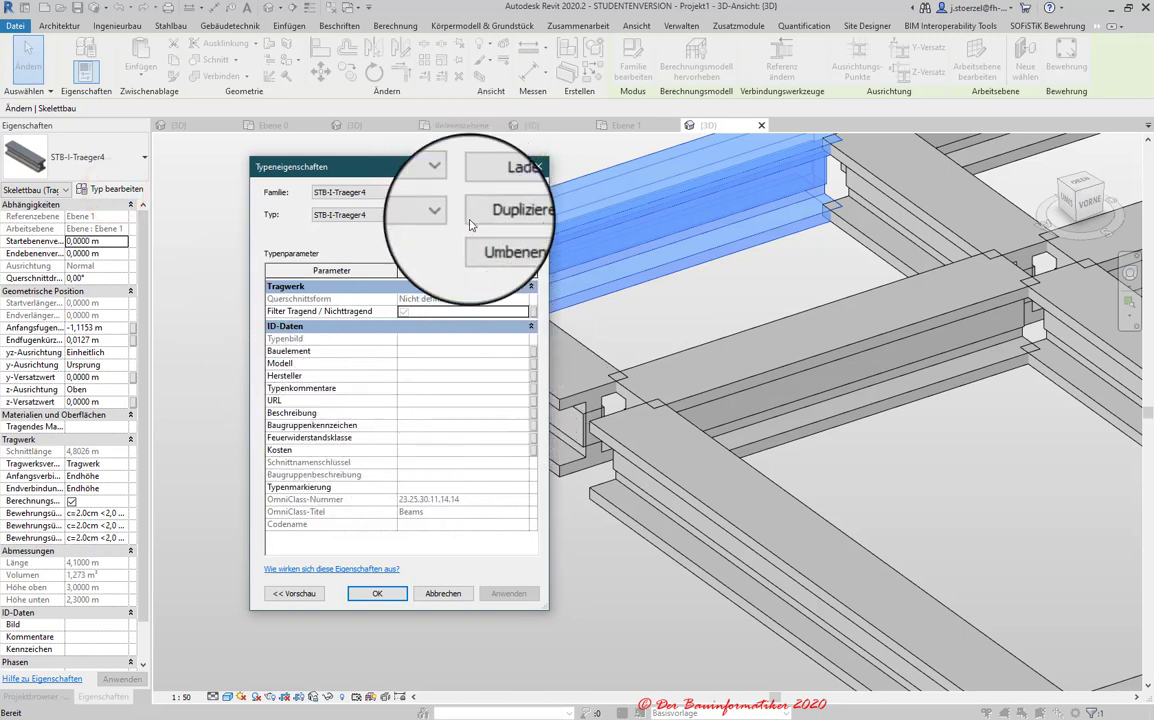
{"action": "left_click", "coordinate": [443, 597]}
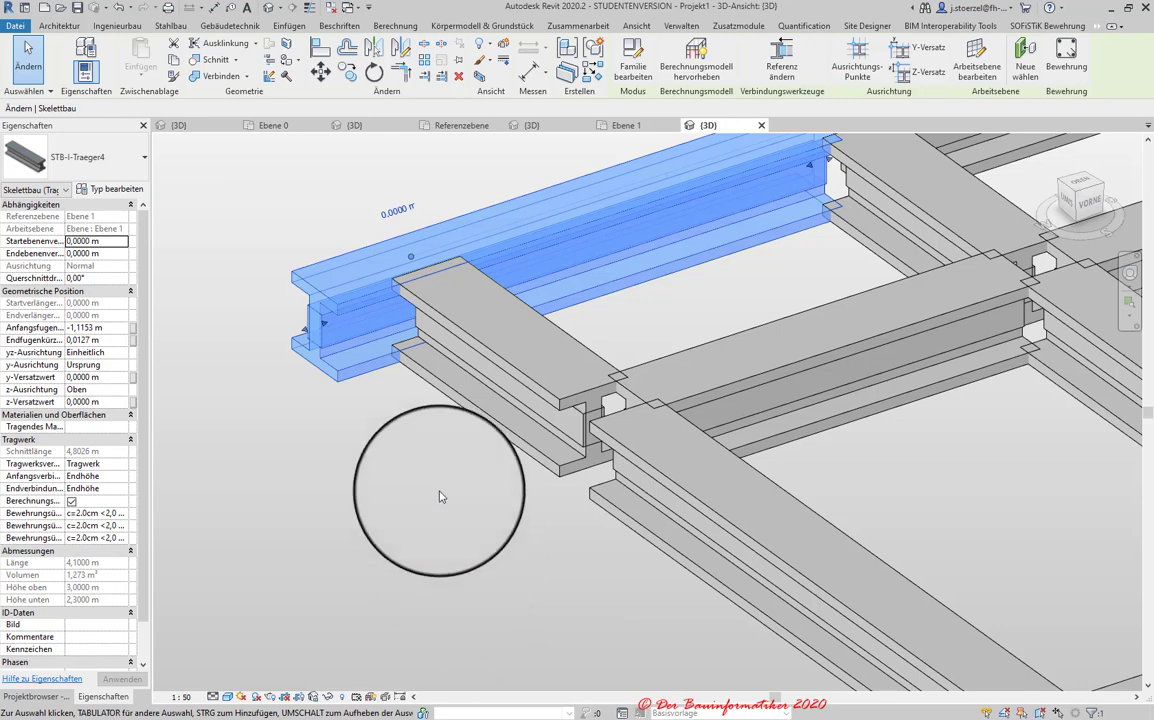
- Return to the family's 3D view and set it to Fein detail
{"action": "left_click", "coordinate": [448, 128]}
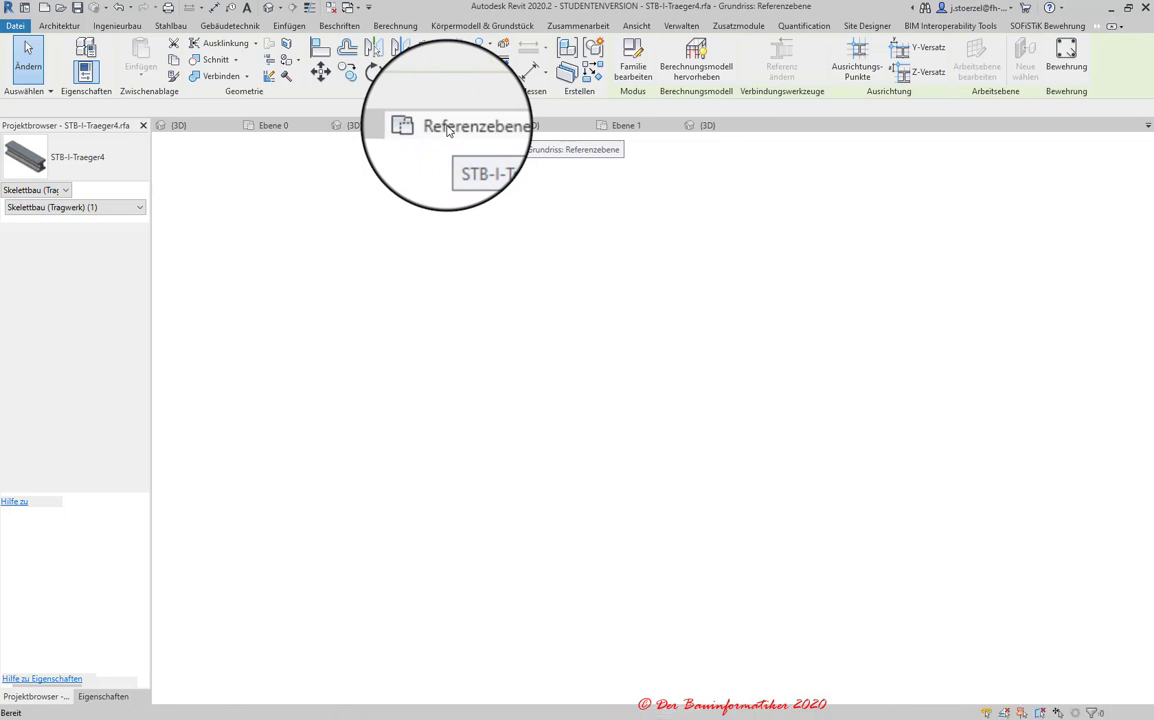
{"action": "left_click", "coordinate": [535, 125]}
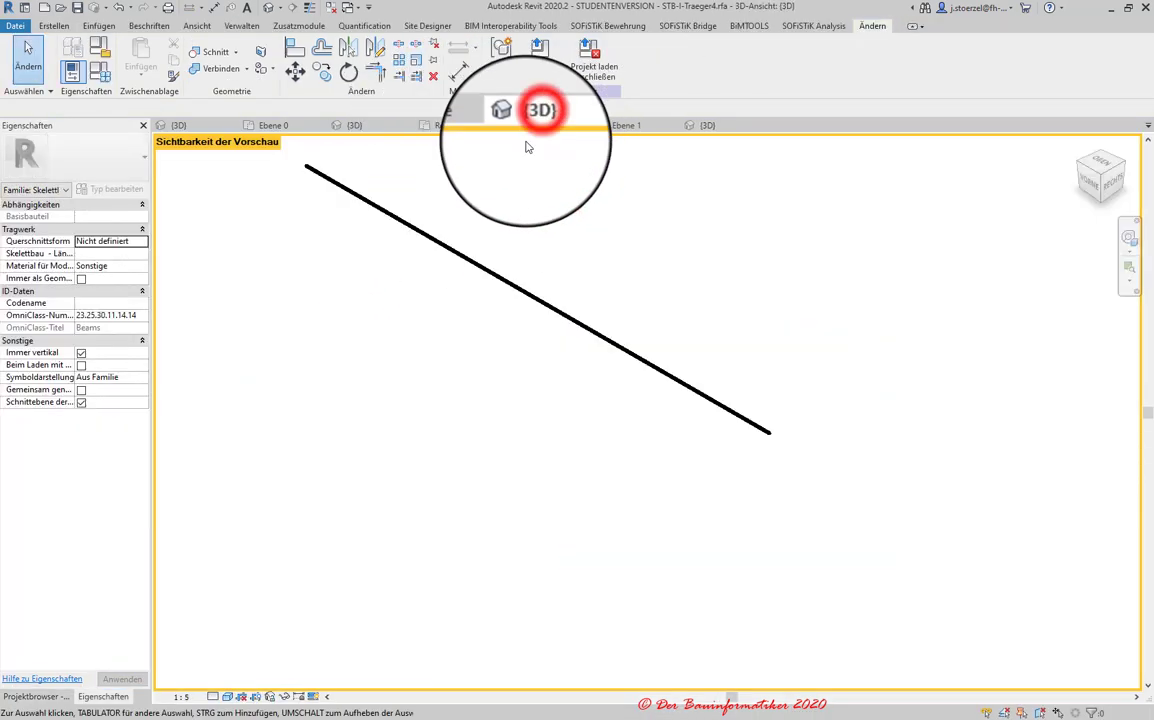
{"action": "left_click", "coordinate": [210, 700]}
{"action": "left_click", "coordinate": [200, 692]}
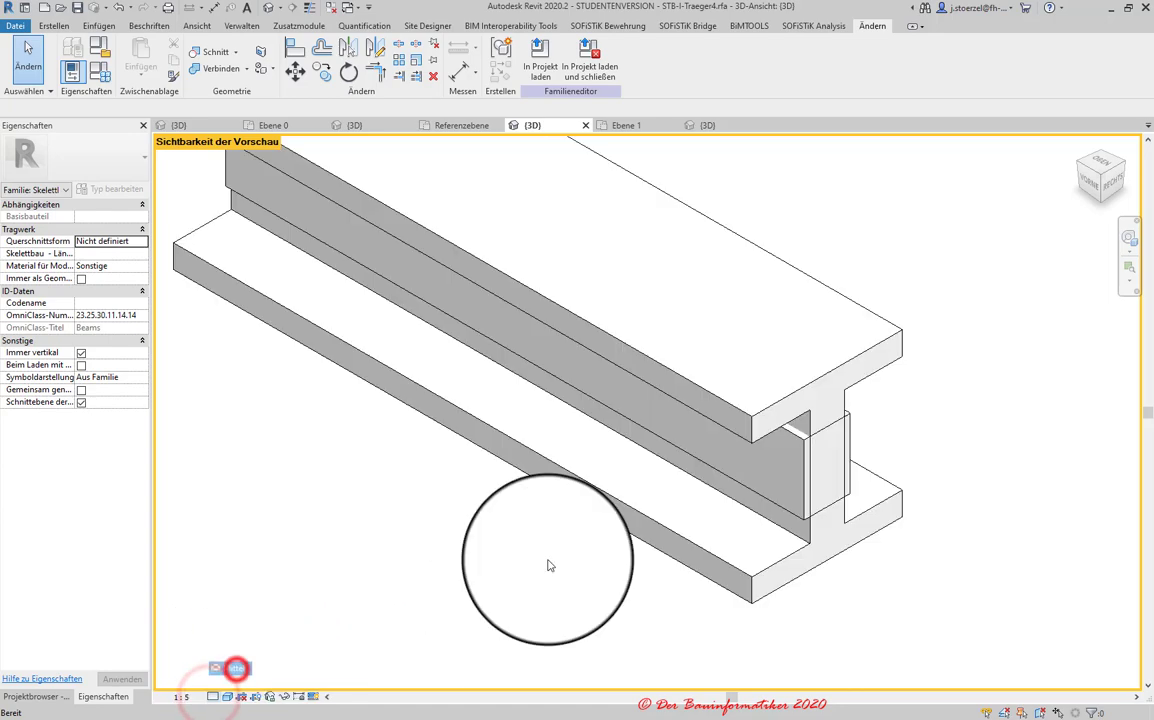
- Give the sweep the STB-I-Profil : 65x70 profile, after trying 35x35, and apply
{"action": "left_click", "coordinate": [758, 424]}
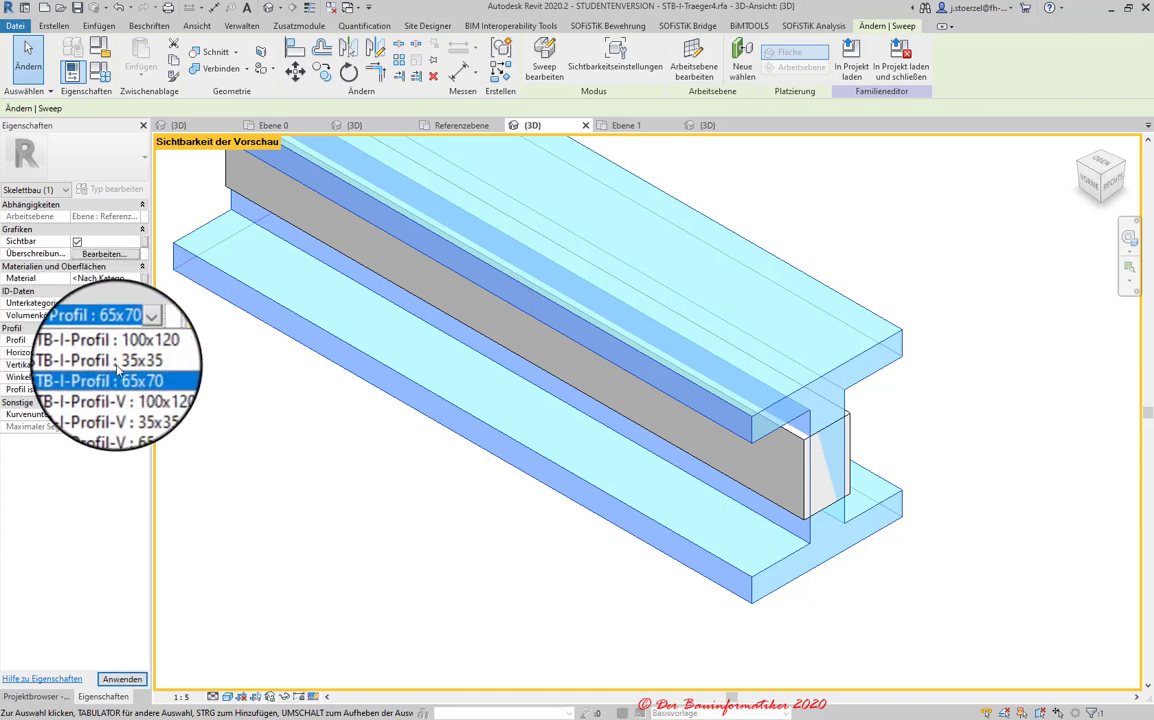
{"action": "left_click", "coordinate": [118, 365]}
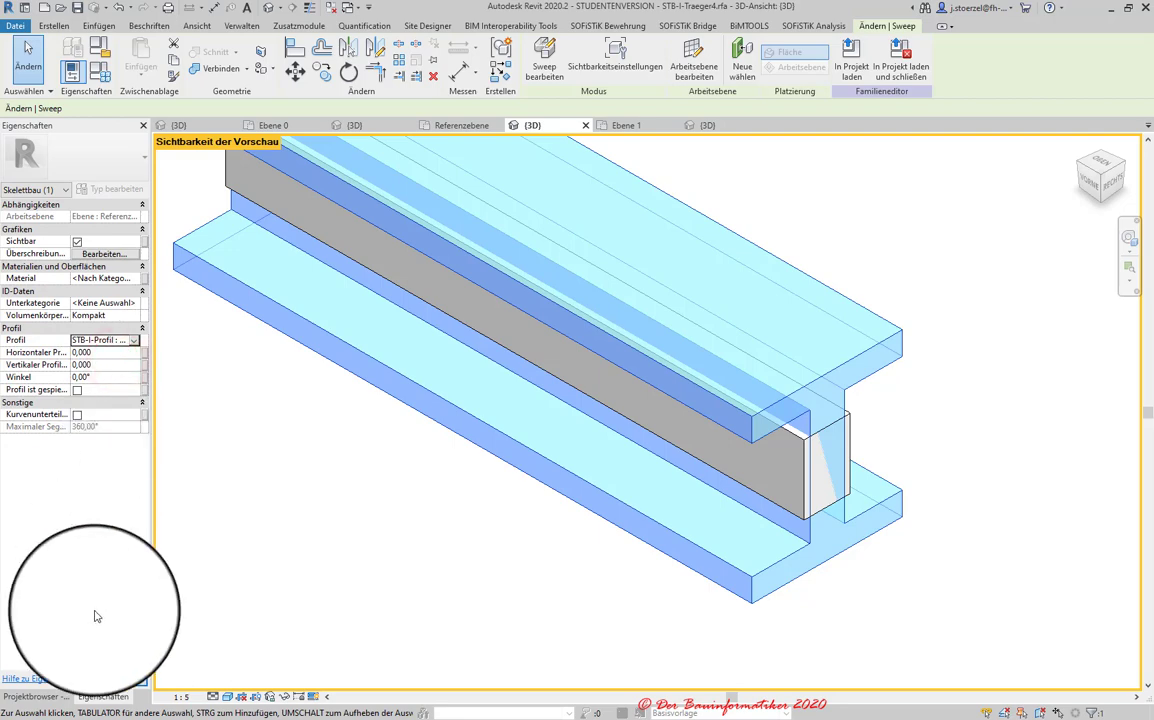
{"action": "left_click", "coordinate": [108, 682]}
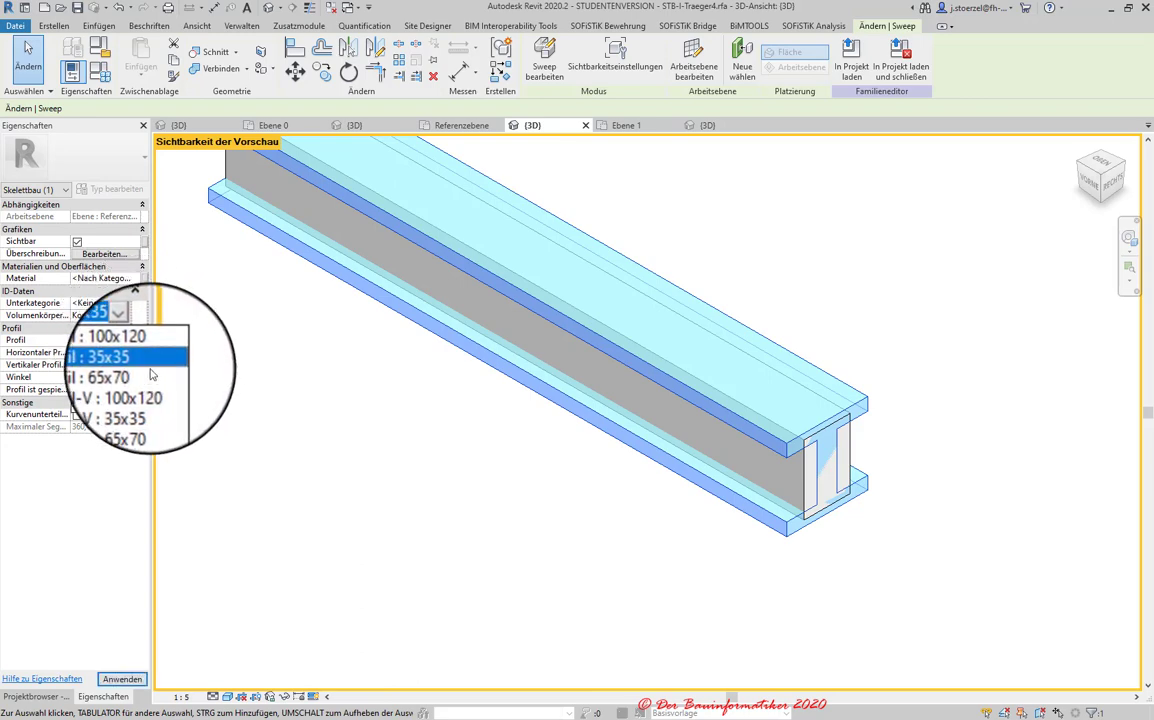
{"action": "left_click", "coordinate": [145, 378]}
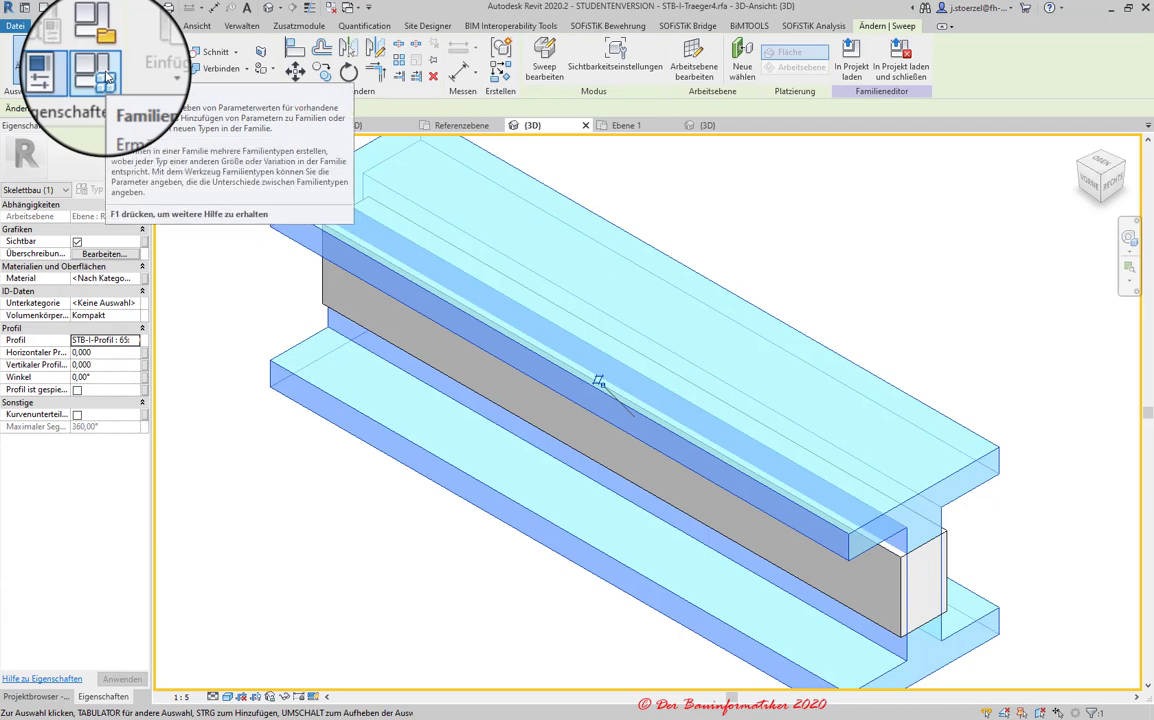
- Create a Flanschbreite type parameter of type Länge under Abmessungen in Familientypen
{"action": "left_click", "coordinate": [100, 70]}
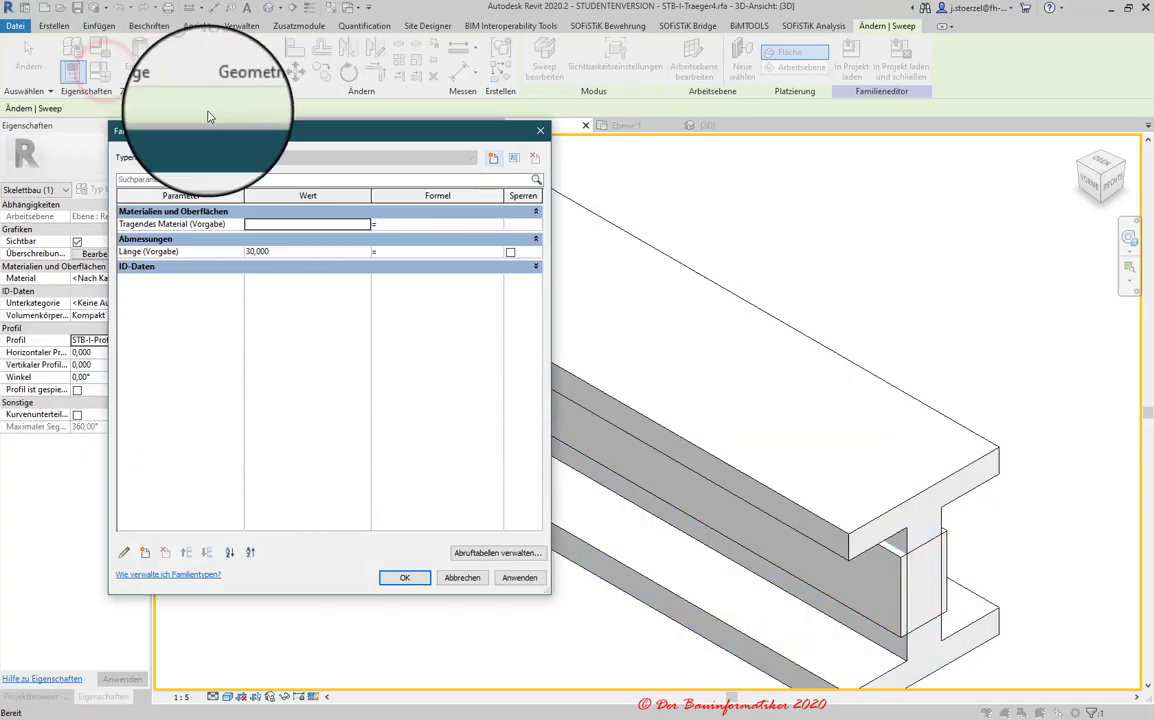
{"action": "left_click_drag", "start_coordinate": [253, 134], "coordinate": [465, 135]}
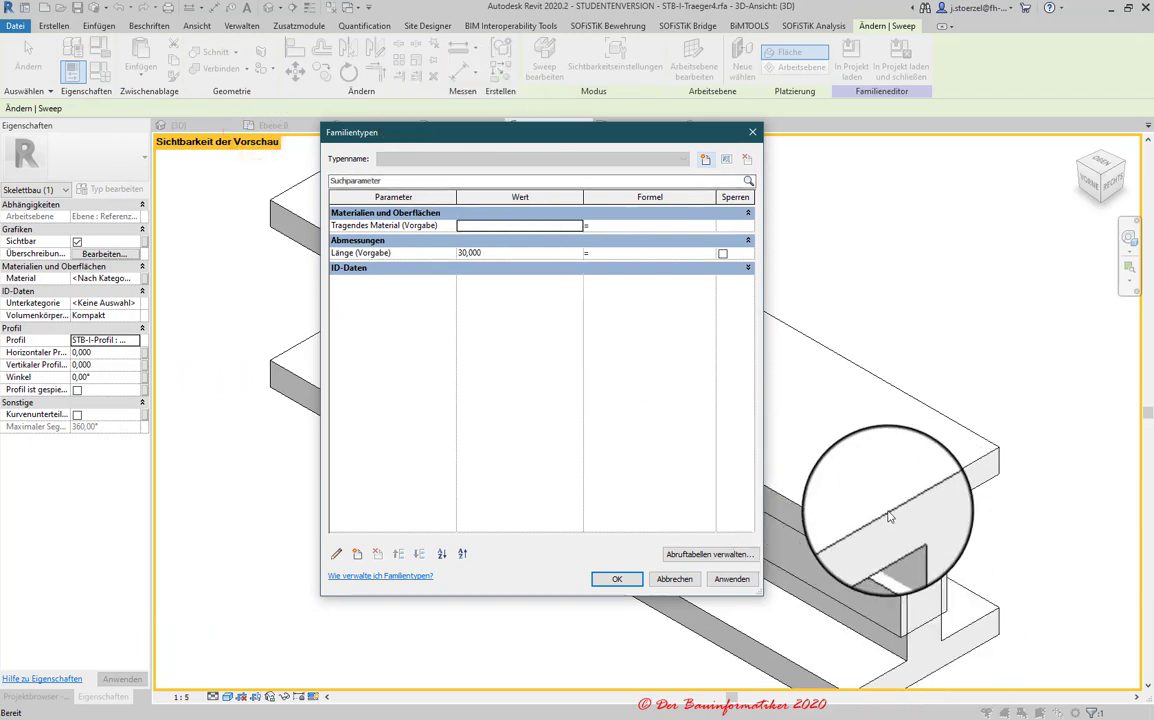
{"action": "left_click", "coordinate": [357, 554]}
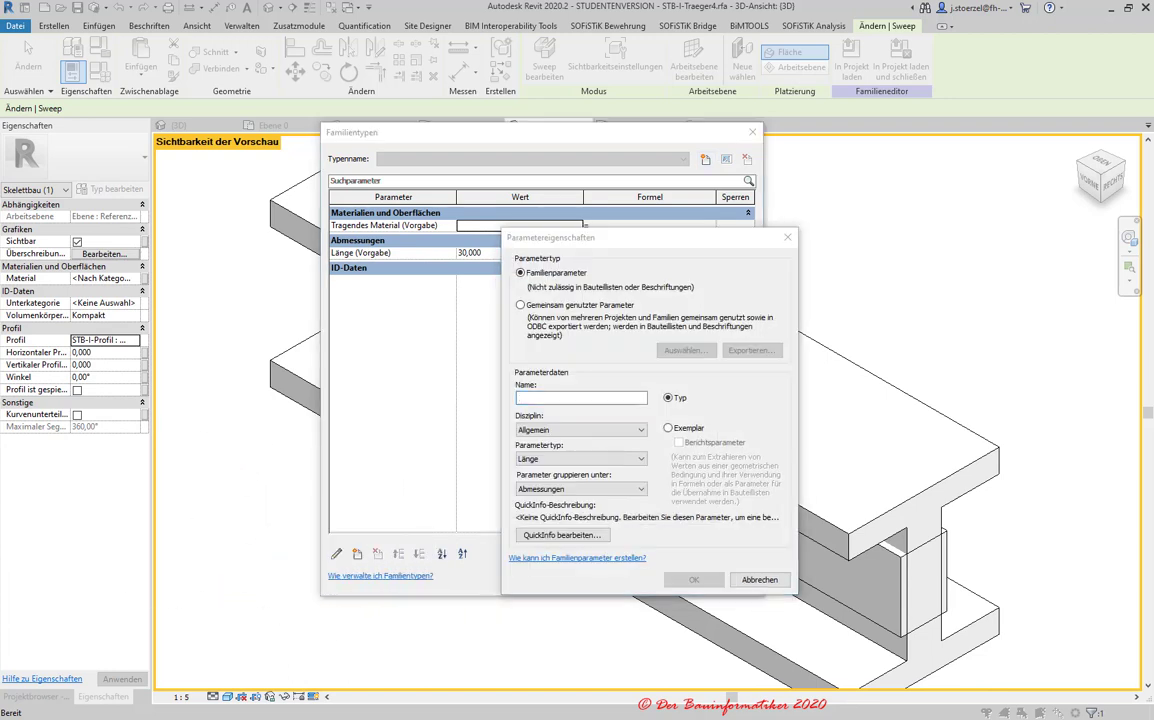
{"action": "left_click", "coordinate": [534, 398]}
{"action": "type", "text": "Flanschbreite"}
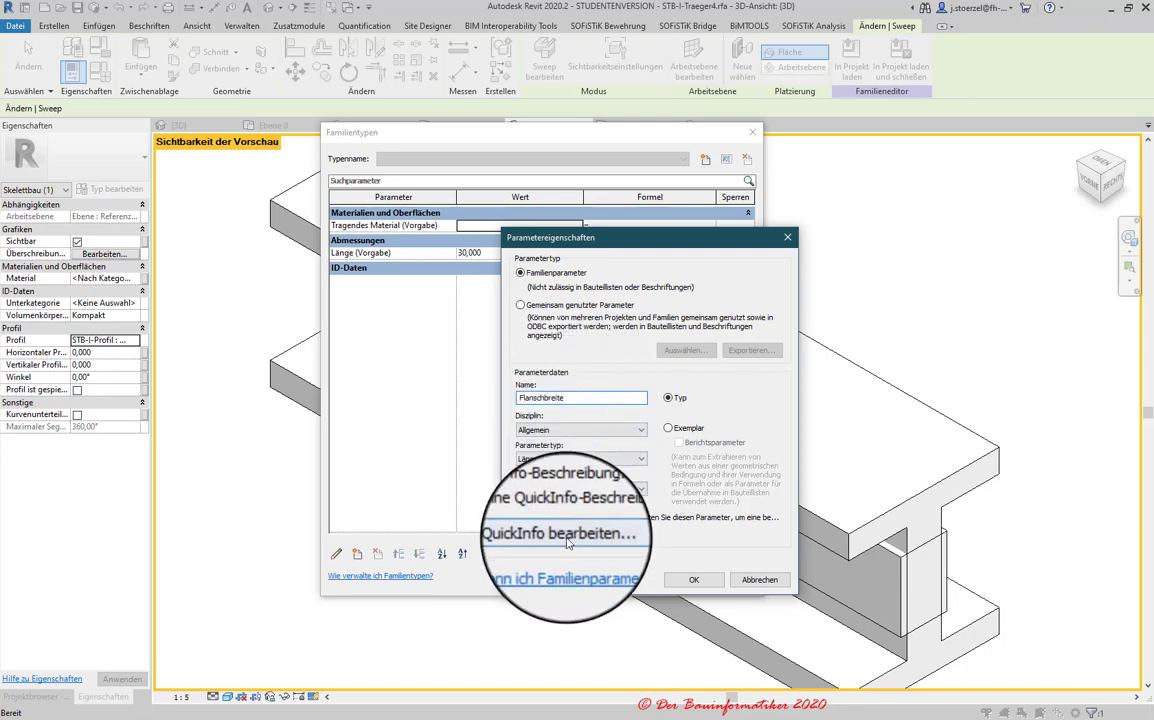
{"action": "left_click", "coordinate": [693, 579]}
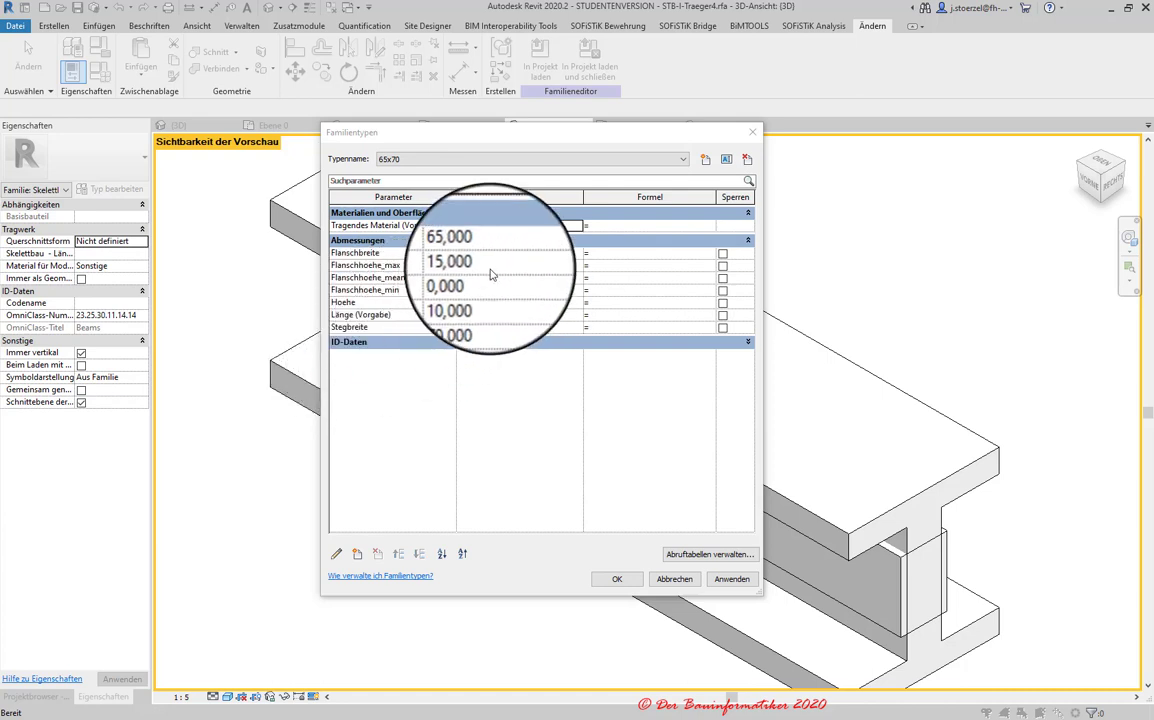
{"action": "left_click", "coordinate": [400, 160]}
{"action": "left_click", "coordinate": [405, 173]}
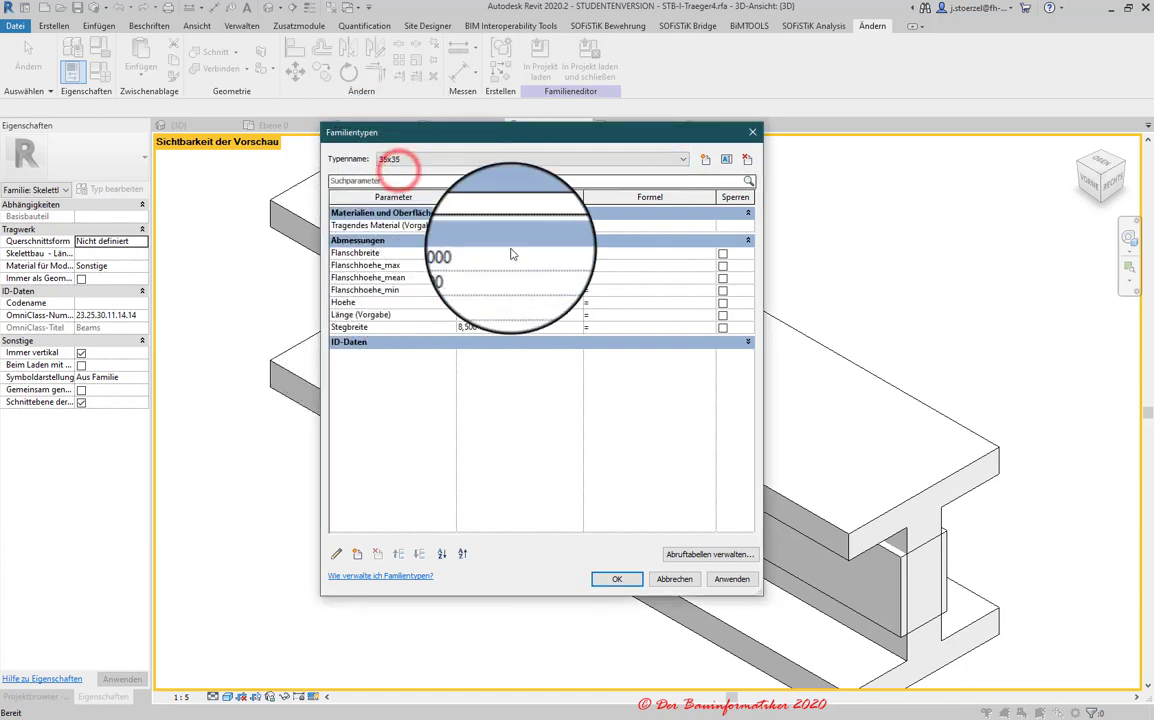
{"action": "left_click", "coordinate": [420, 165]}
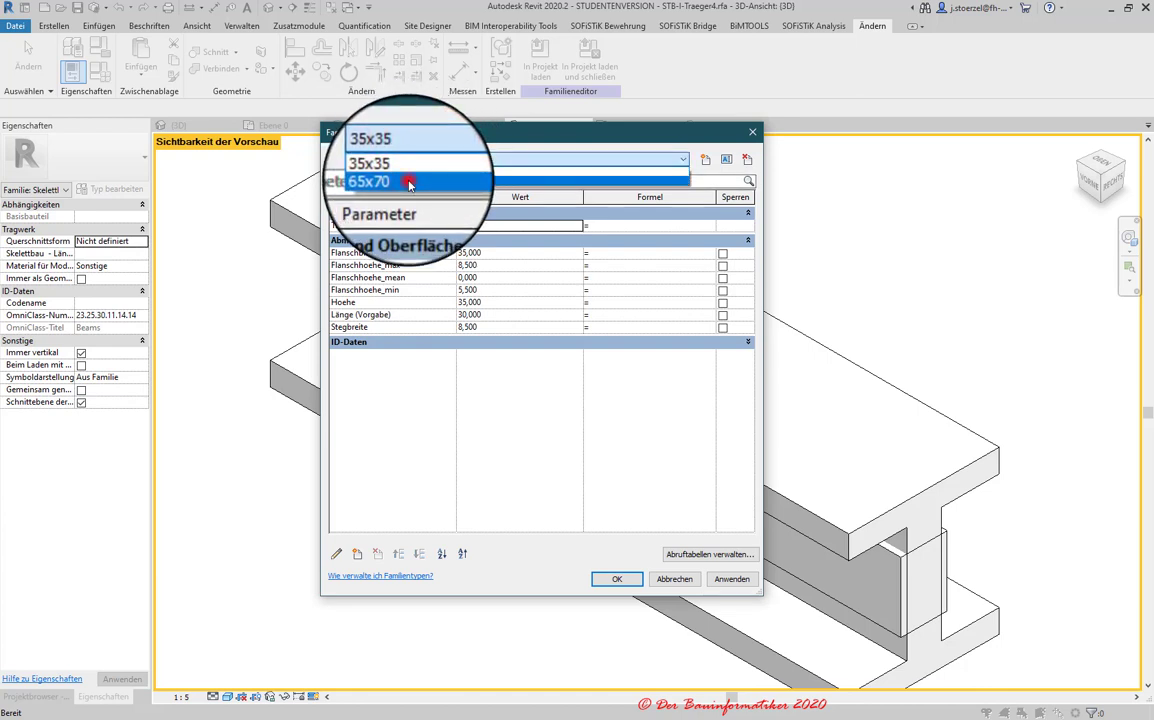
{"action": "left_click", "coordinate": [408, 183]}
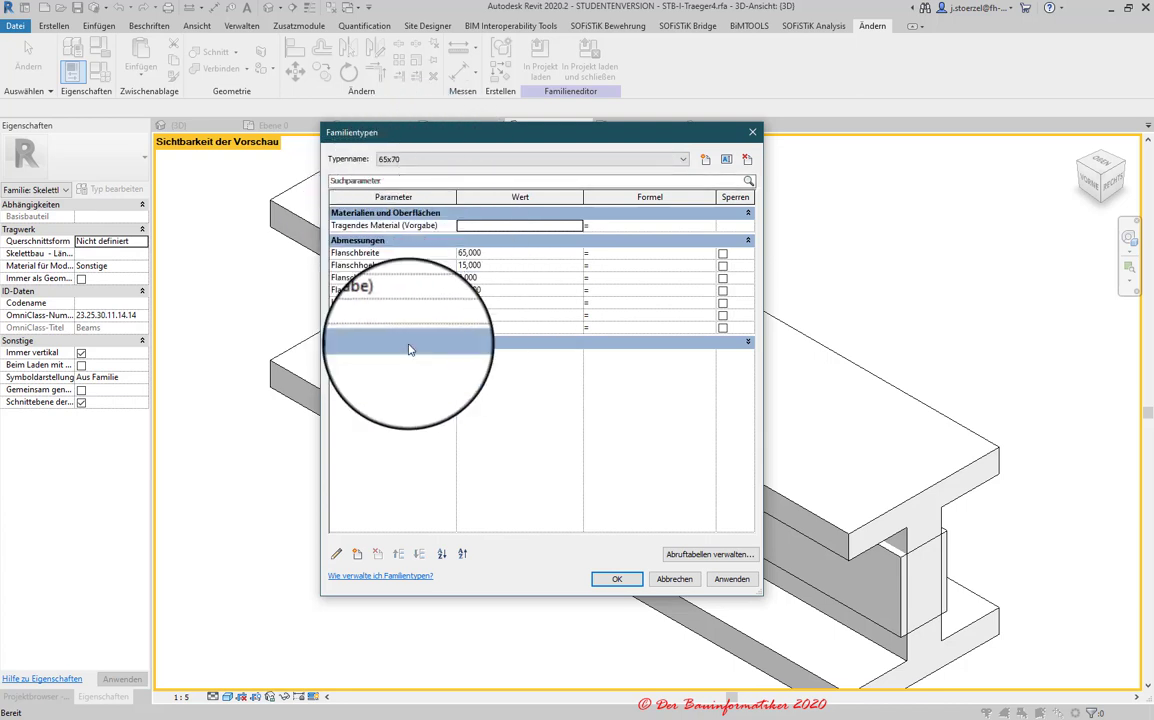
- Add type 100x120: Flanschbreite 100, Flanschhoehe_max 22.5, Flanschhoehe_min 15, Hoehe 120, Stegbreite 22.5
{"action": "left_click", "coordinate": [705, 159]}
{"action": "type", "text": "0x120"}
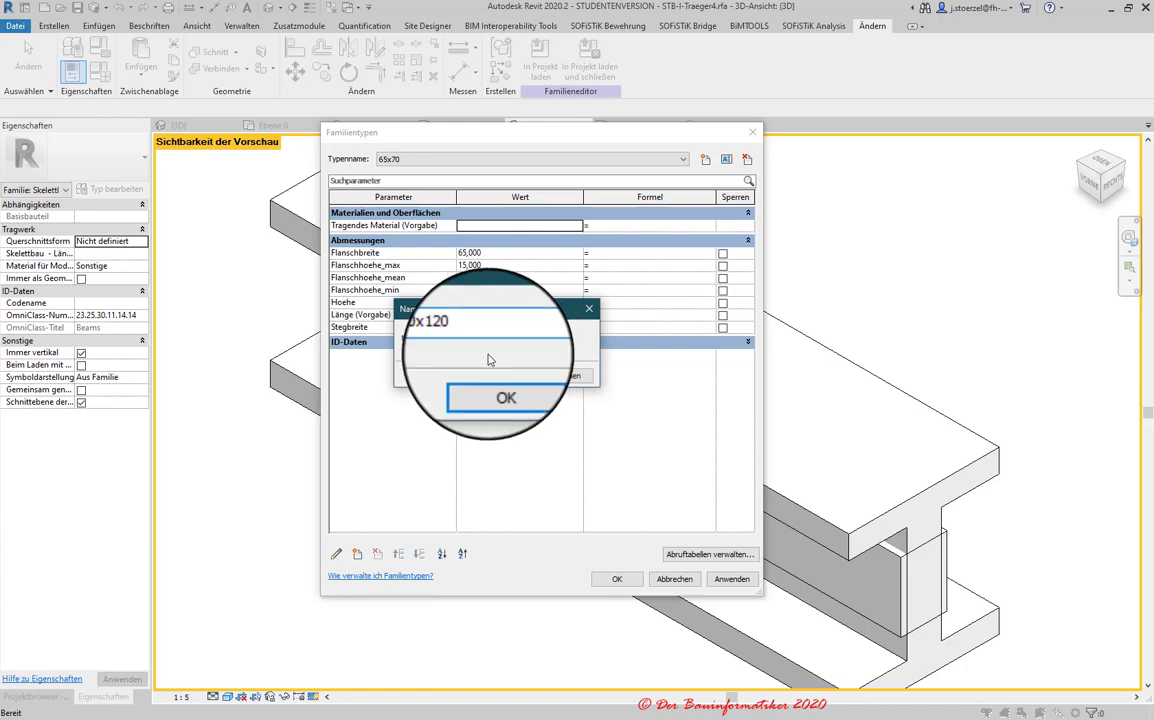
{"action": "left_click", "coordinate": [494, 376]}
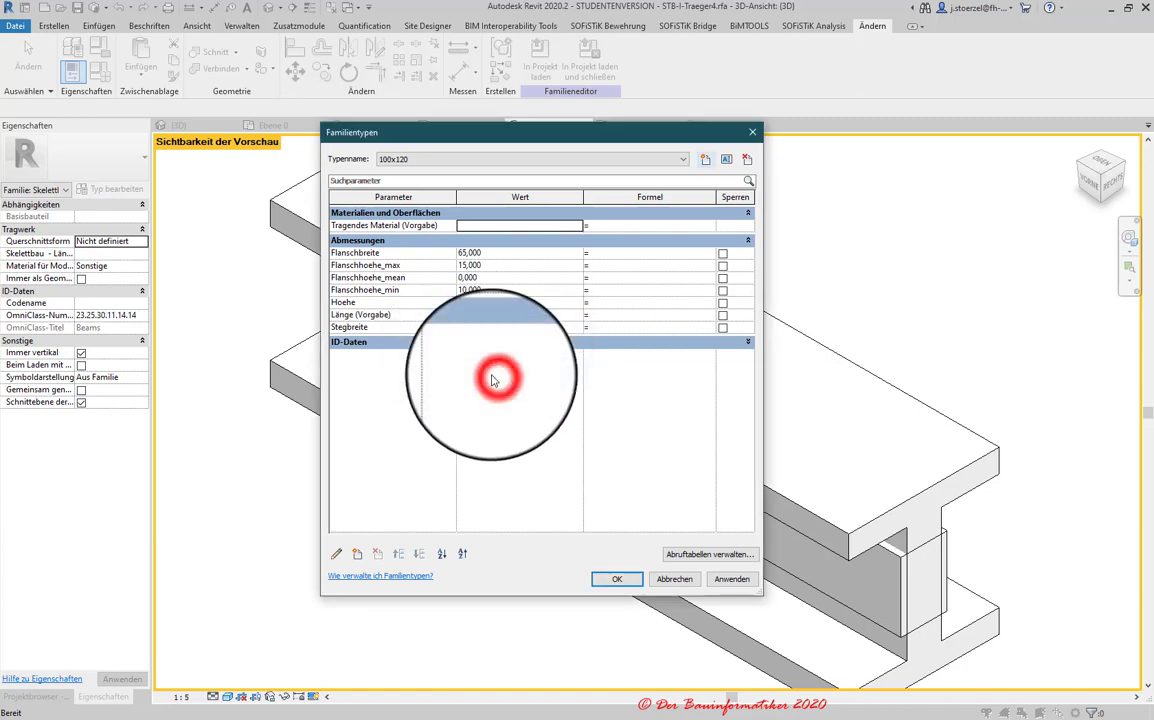
{"action": "left_click", "coordinate": [495, 253]}
{"action": "type", "text": "100"}
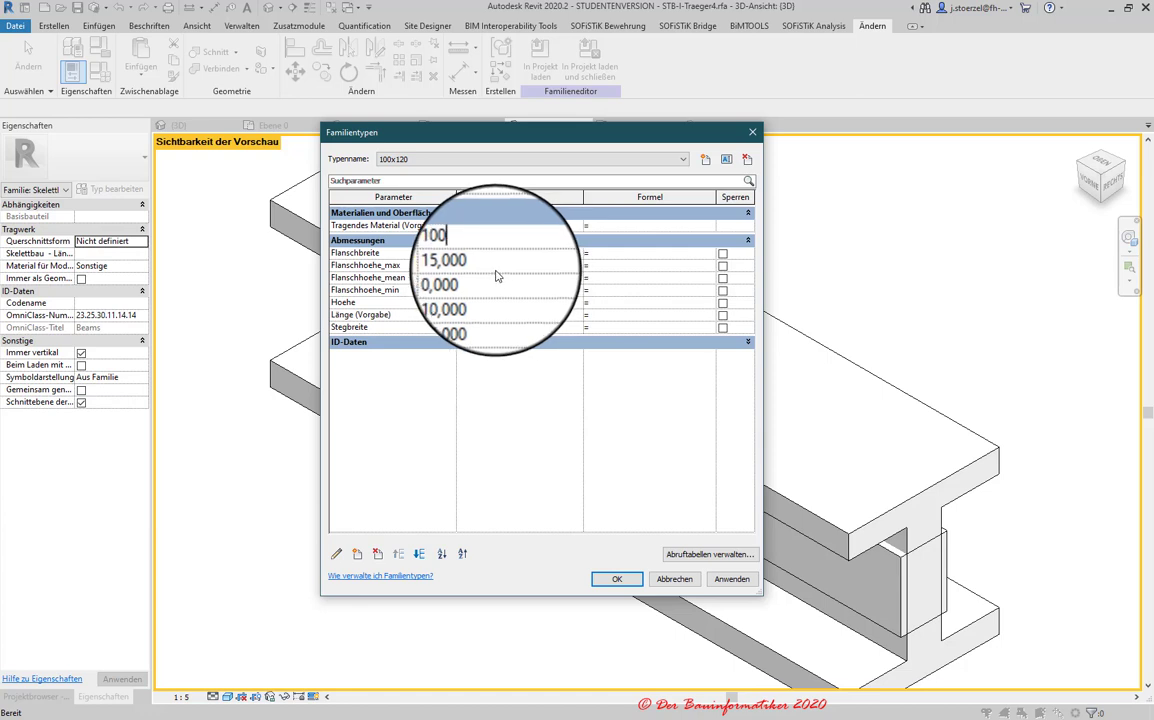
{"action": "left_click", "coordinate": [492, 264]}
{"action": "type", "text": "22.5"}
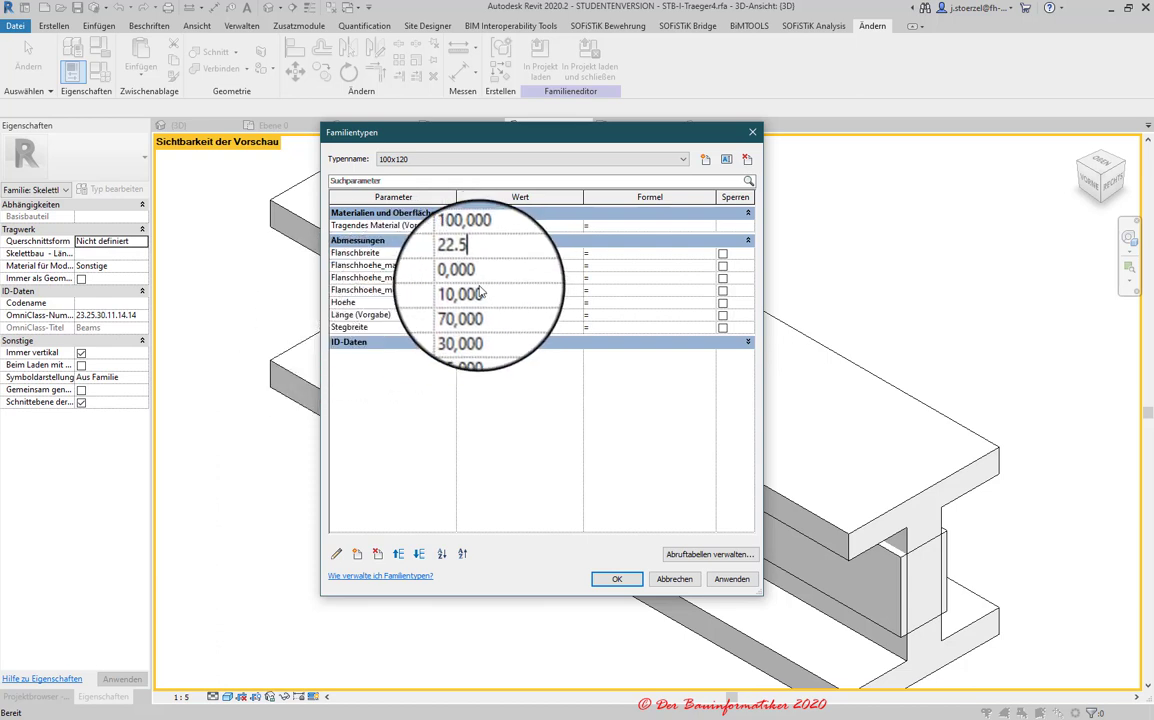
{"action": "left_click", "coordinate": [487, 291]}
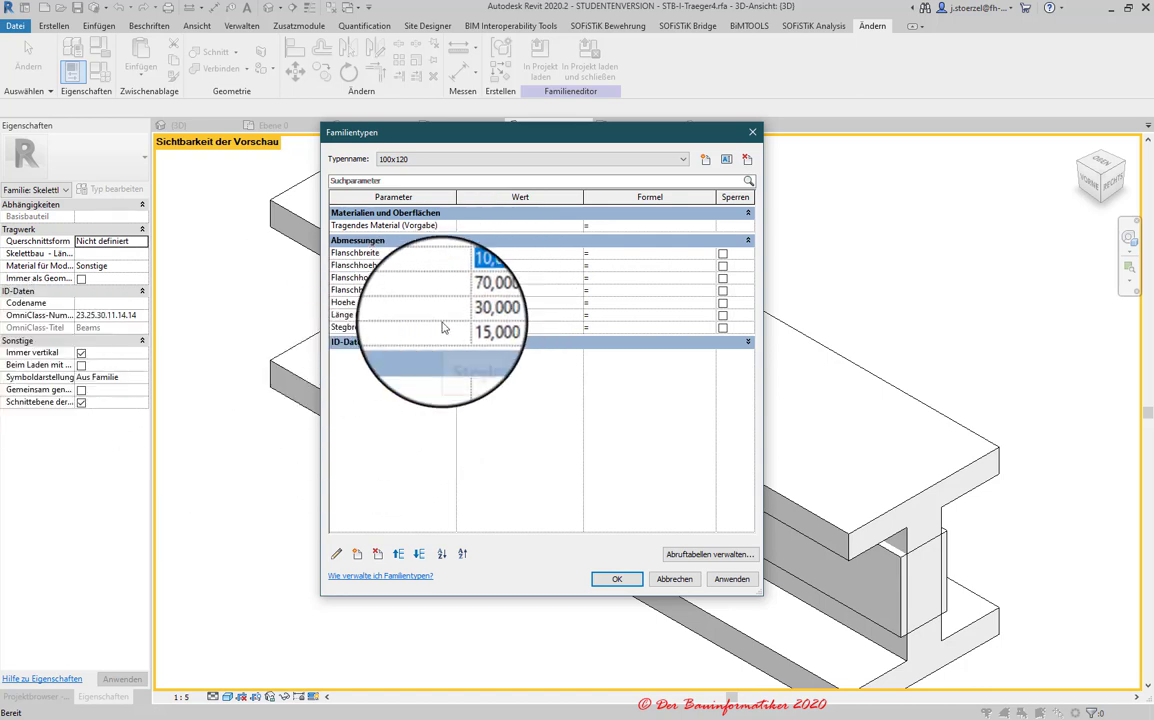
{"action": "left_click", "coordinate": [493, 304]}
{"action": "type", "text": "120"}
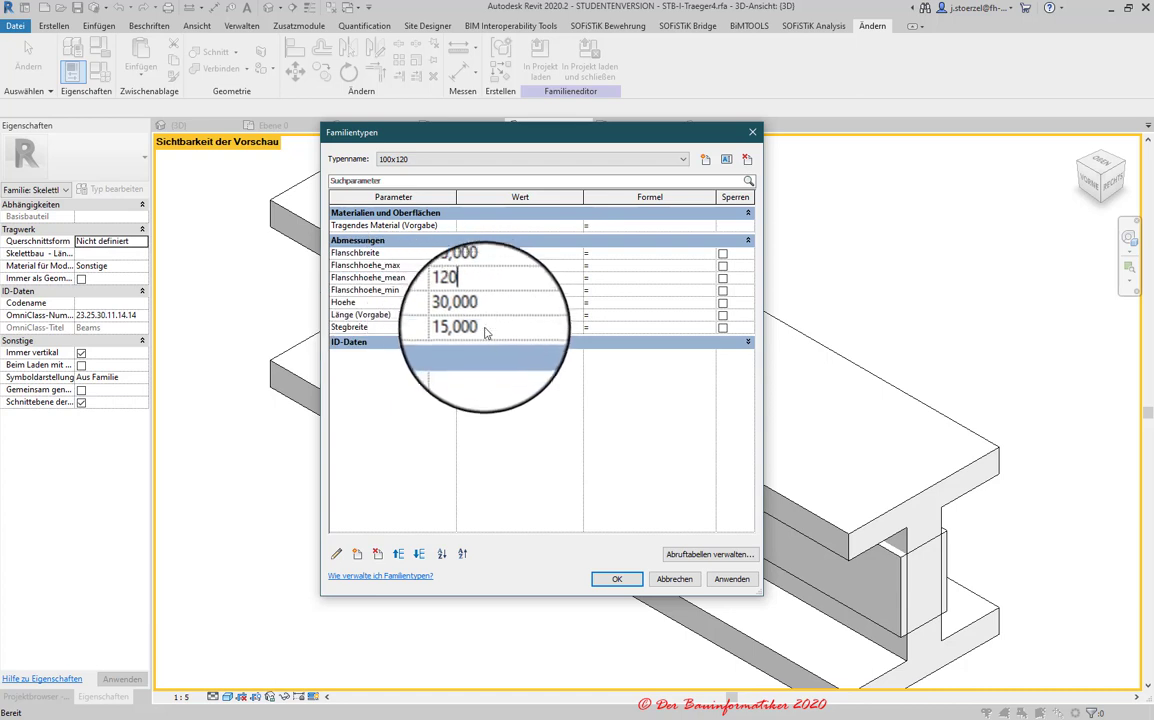
{"action": "left_click", "coordinate": [486, 330]}
{"action": "type", "text": "22.5"}
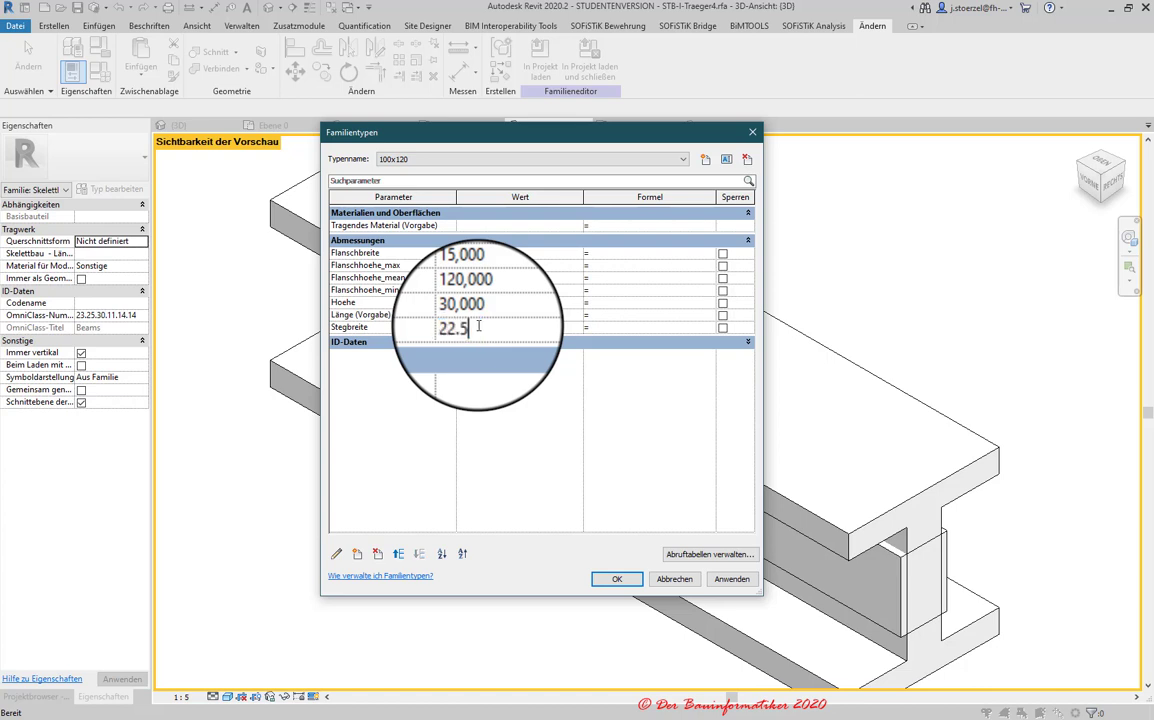
{"action": "left_click", "coordinate": [500, 279]}
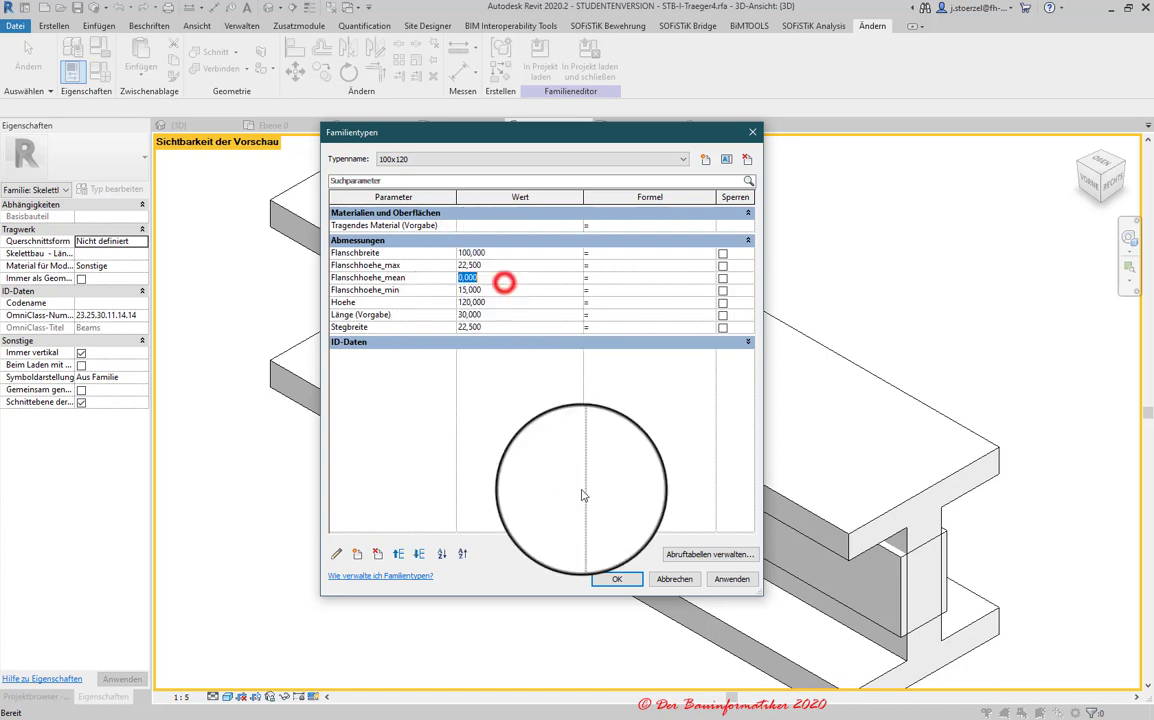
{"action": "left_click", "coordinate": [724, 582]}
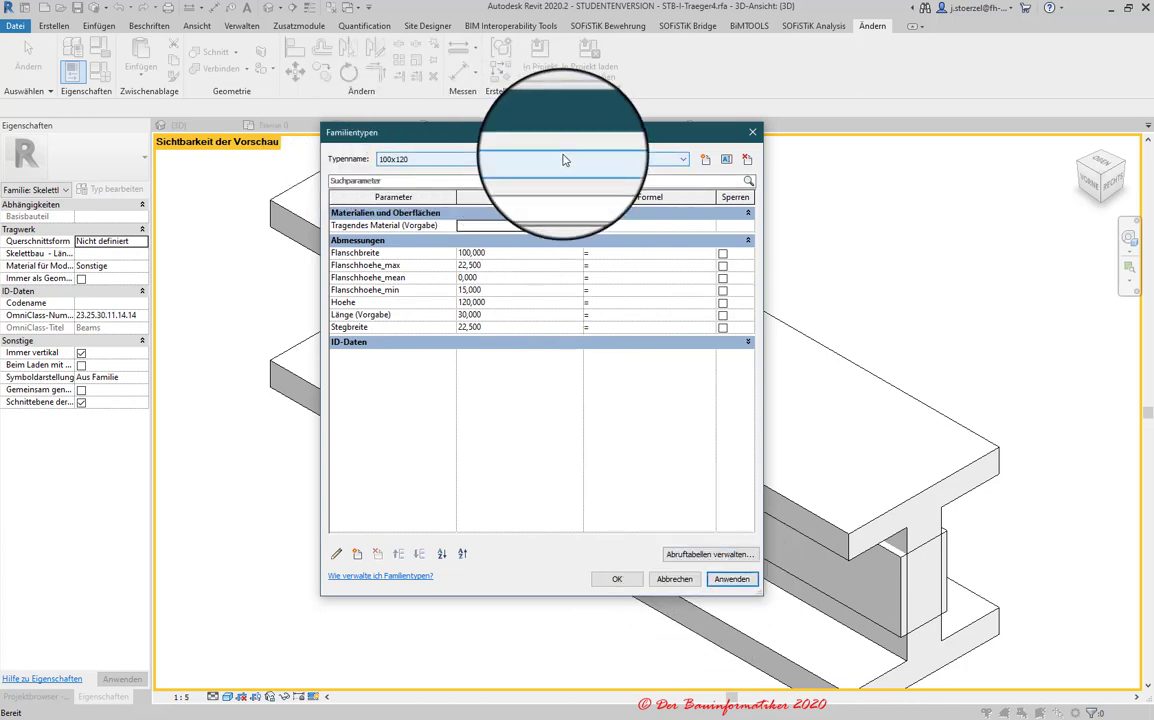
{"action": "left_click", "coordinate": [675, 160]}
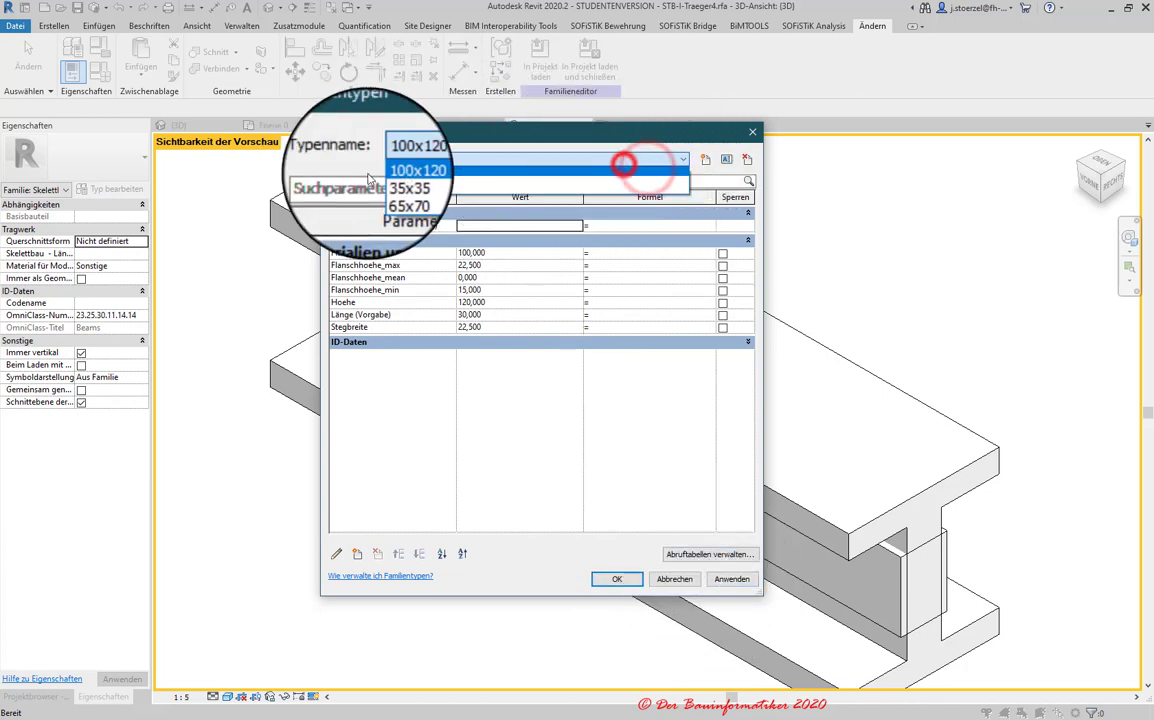
{"action": "left_click", "coordinate": [400, 185]}
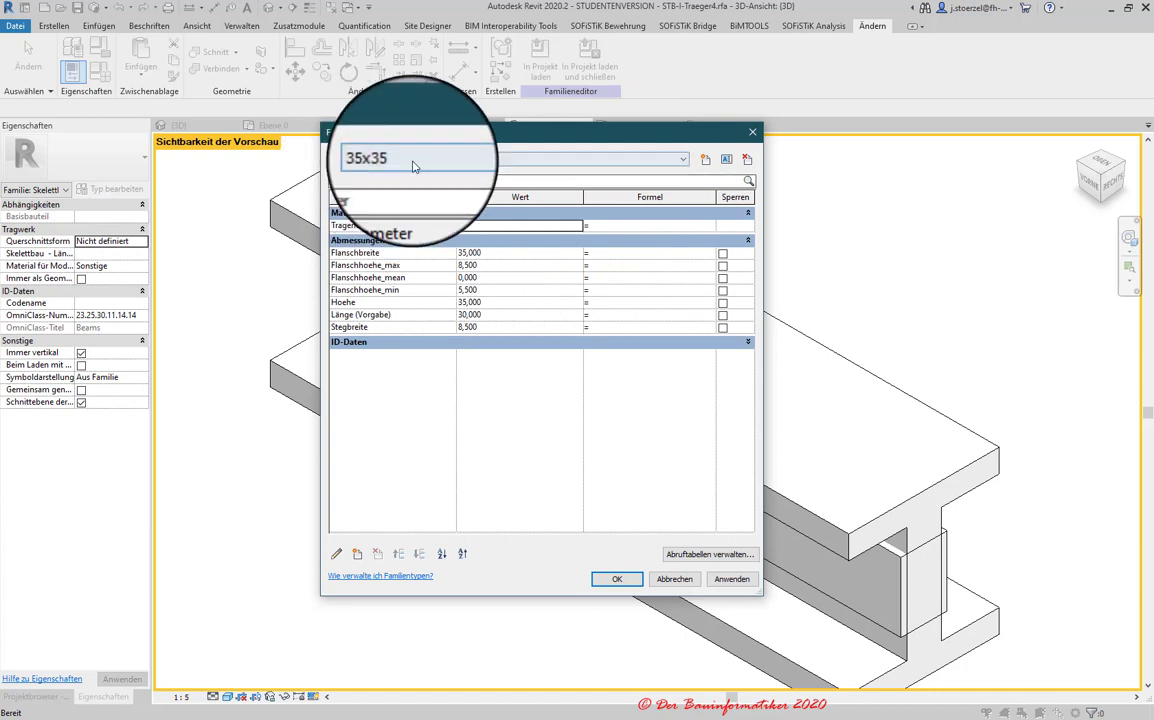
{"action": "left_click", "coordinate": [412, 160]}
{"action": "left_click", "coordinate": [410, 172]}
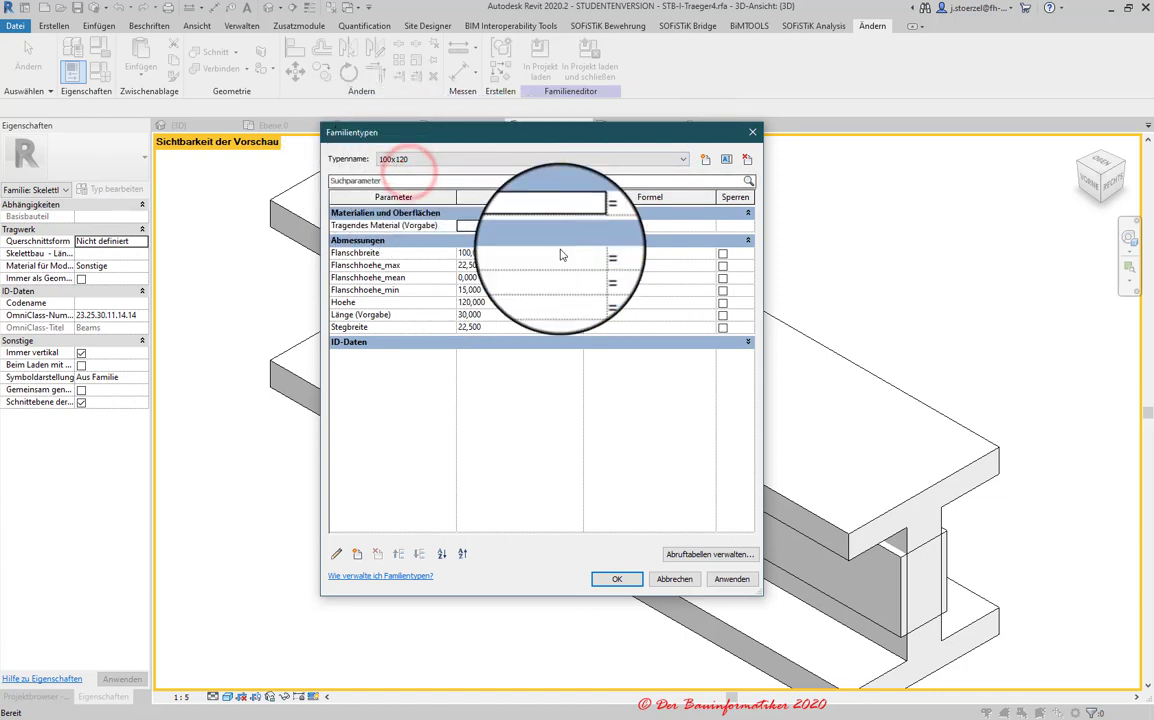
{"action": "left_click", "coordinate": [475, 160]}
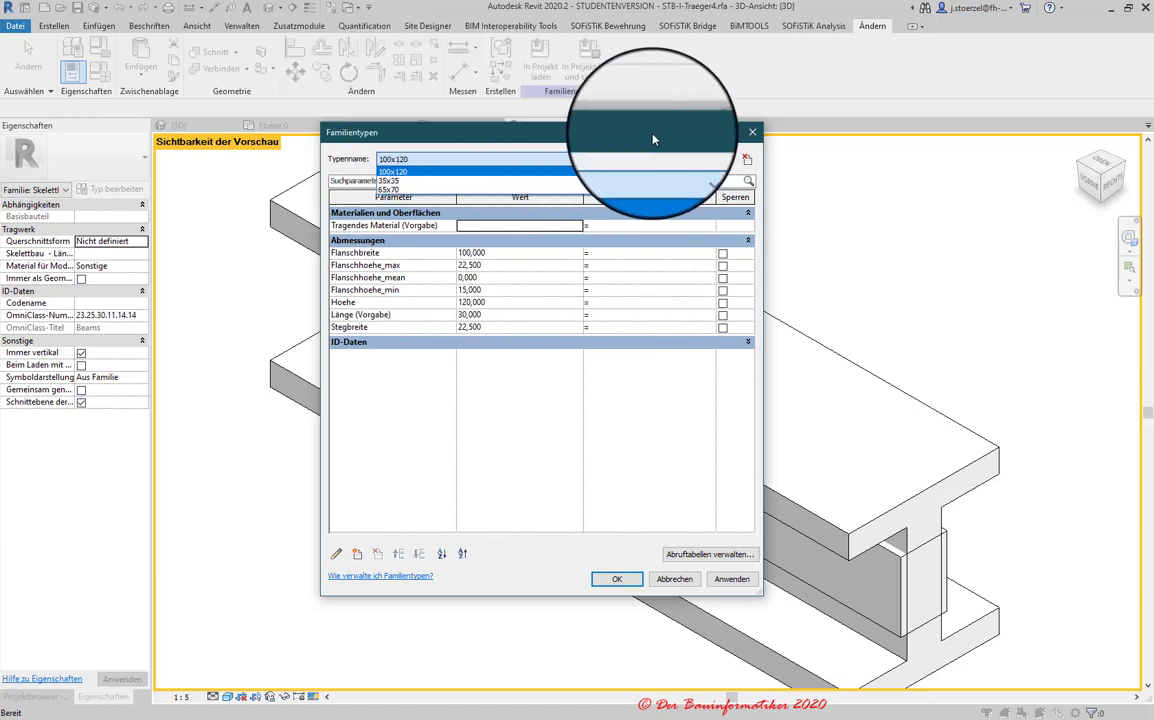
{"action": "left_click", "coordinate": [612, 141]}
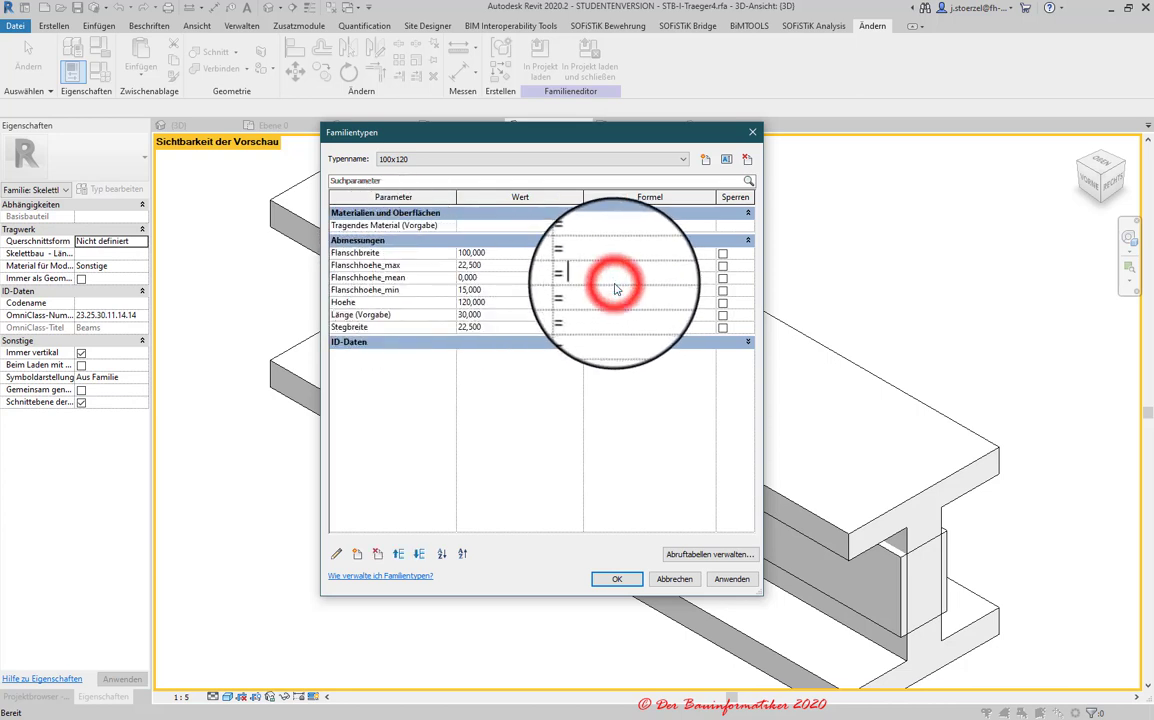
- Set Flanschhoehe_mean's formula to (Flanschhoehe_max + Flanschhoehe_min)/2, giving 18.75
{"action": "left_click", "coordinate": [410, 265]}
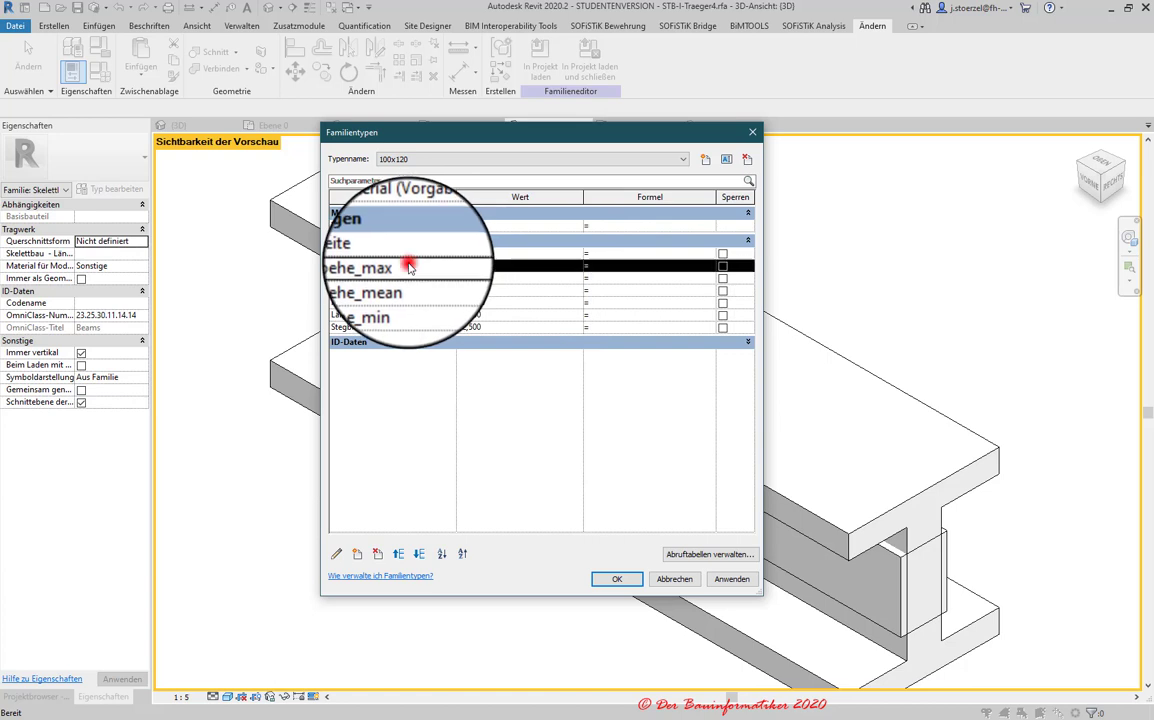
{"action": "left_click", "coordinate": [615, 279]}
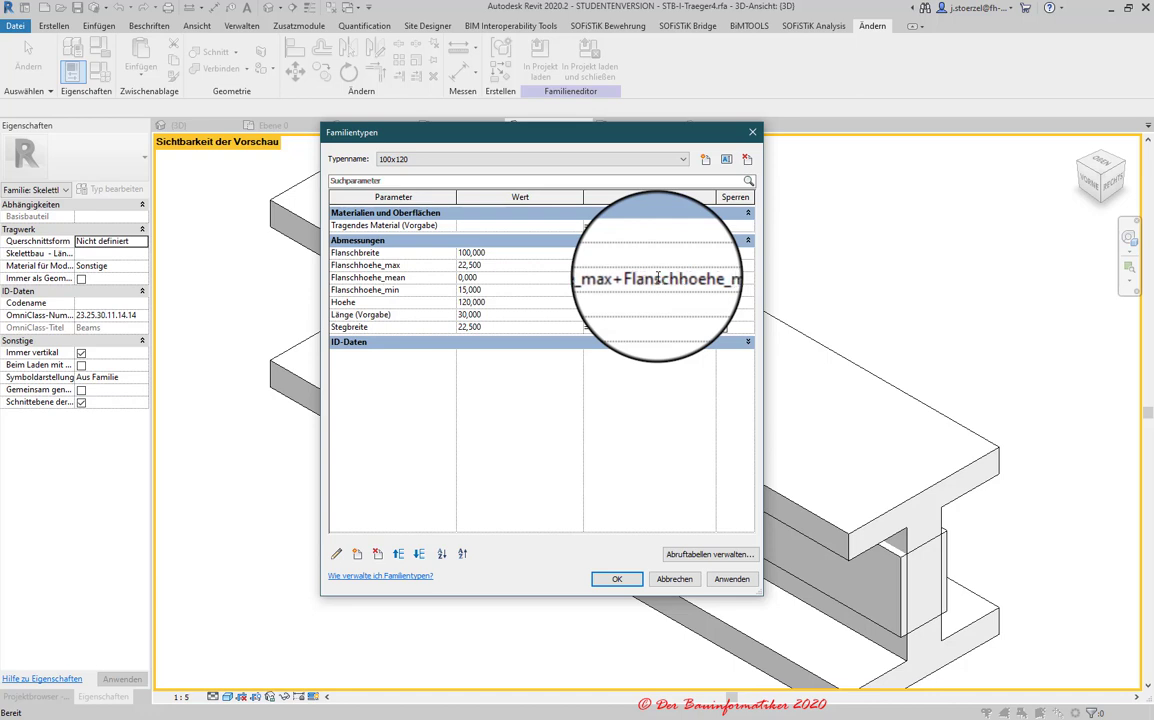
{"action": "left_click", "coordinate": [618, 289]}
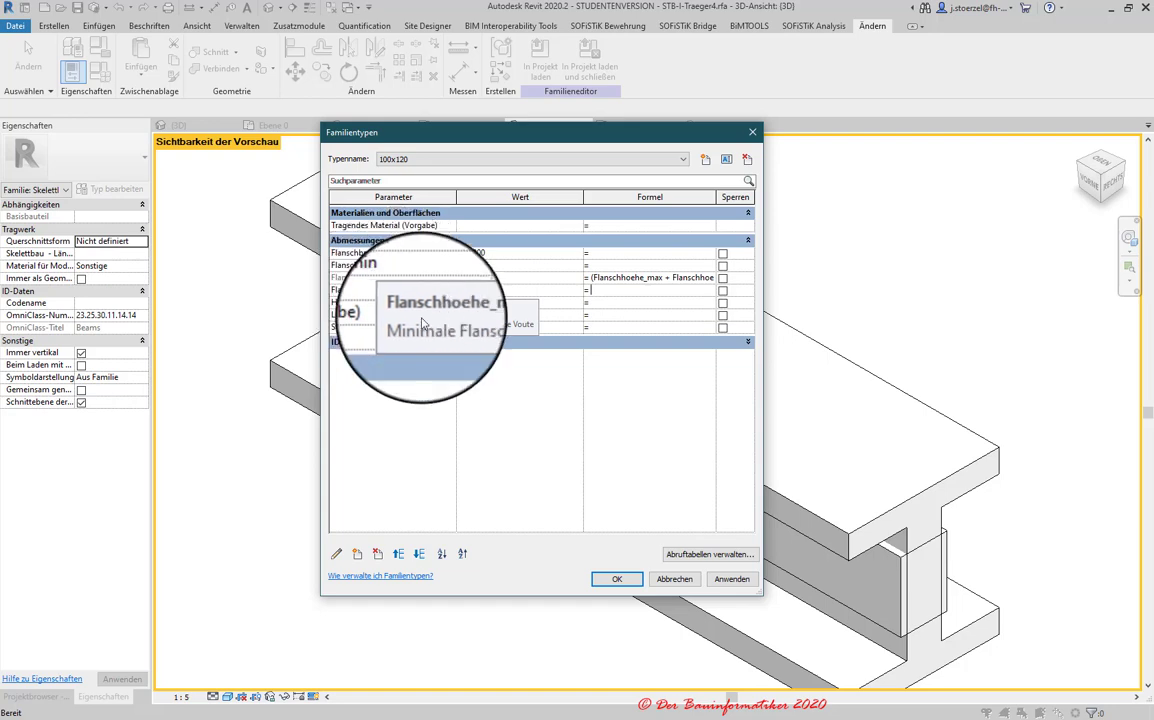
{"action": "left_click", "coordinate": [618, 581]}
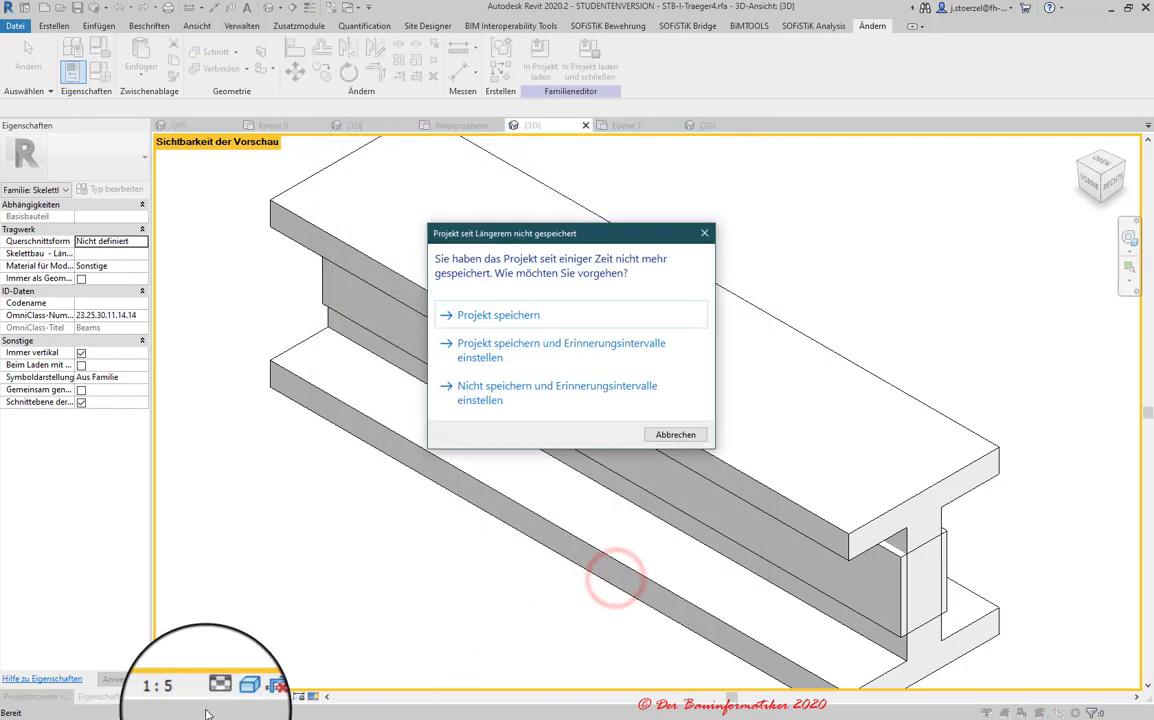
- Dismiss the save reminder and compare the tapered flanges at Fein versus Mittel detail
{"action": "left_click", "coordinate": [683, 433]}
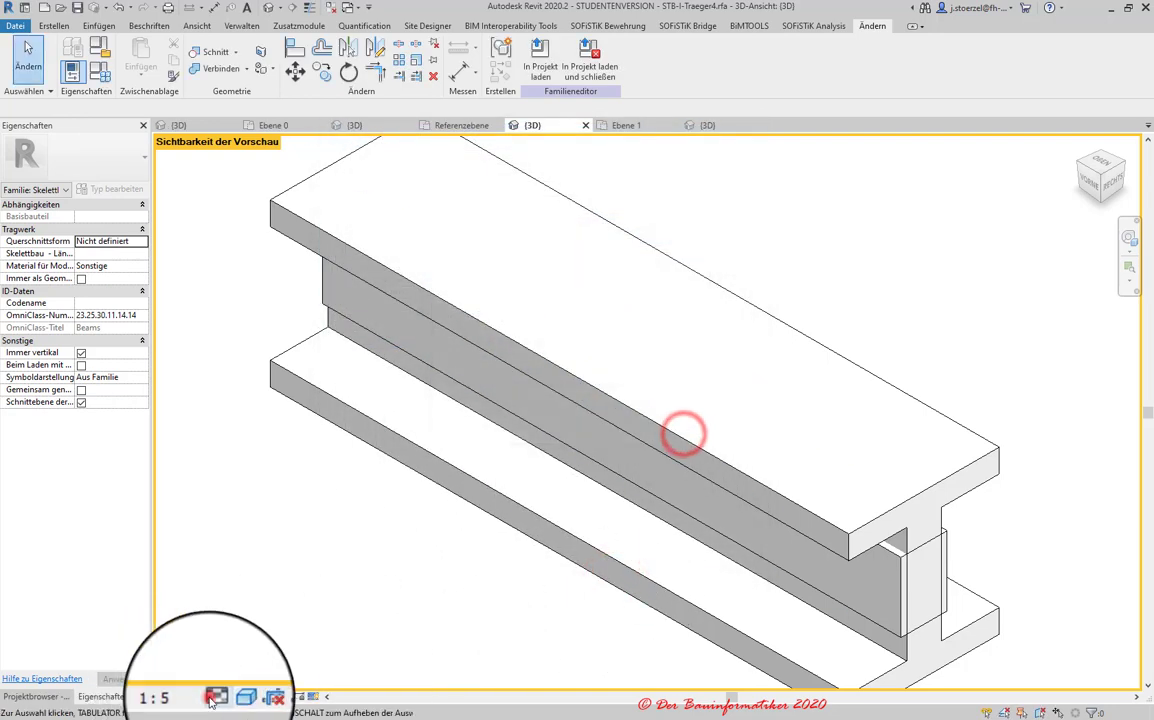
{"action": "left_click", "coordinate": [212, 696]}
{"action": "left_click", "coordinate": [236, 679]}
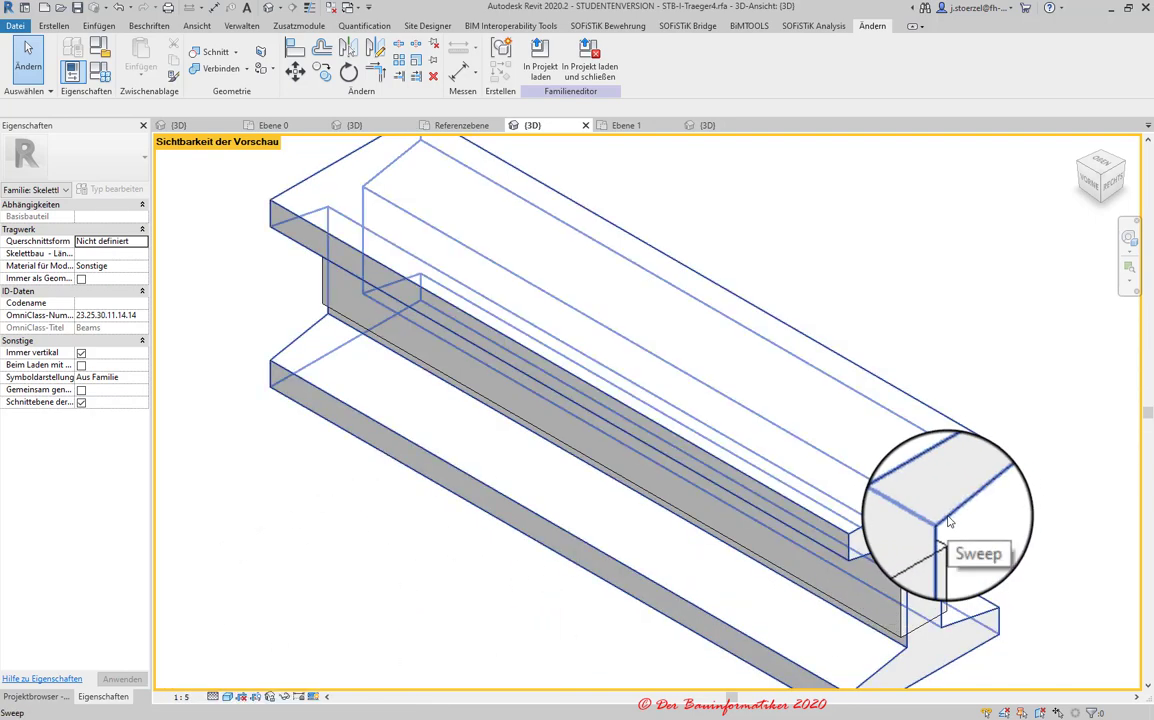
{"action": "left_click", "coordinate": [215, 698]}
{"action": "left_click", "coordinate": [205, 667]}
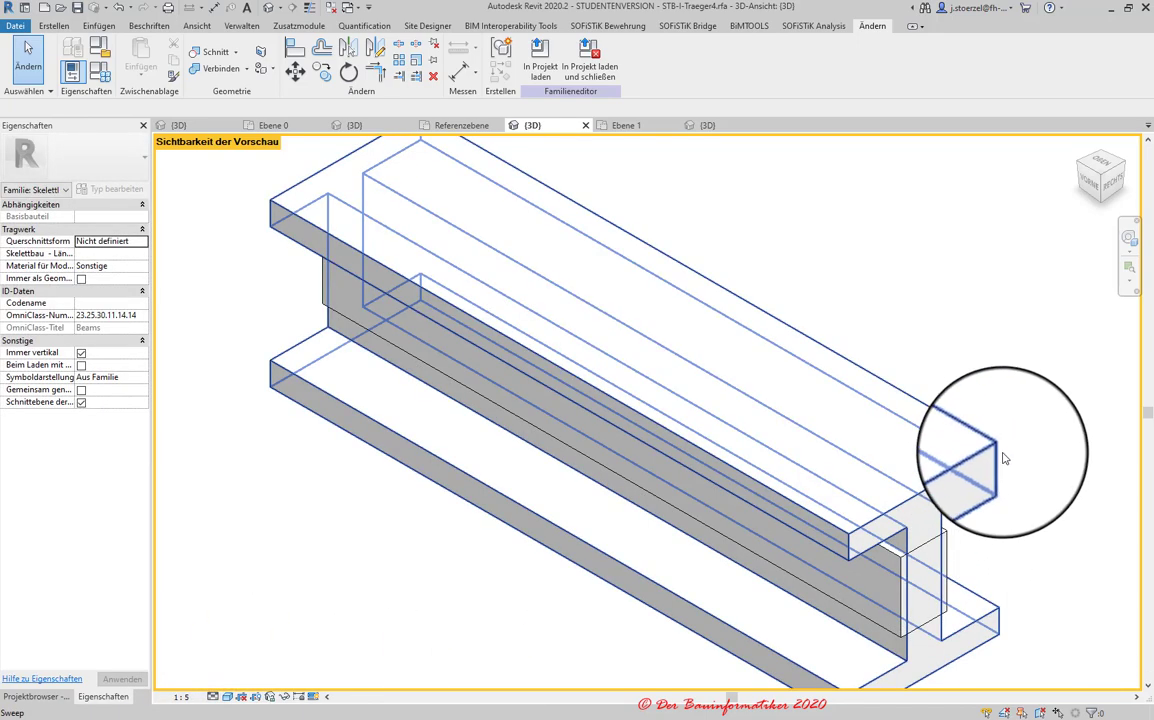
{"action": "middle_click_drag", "start_coordinate": [1004, 458], "coordinate": [910, 436], "text": "shift"}
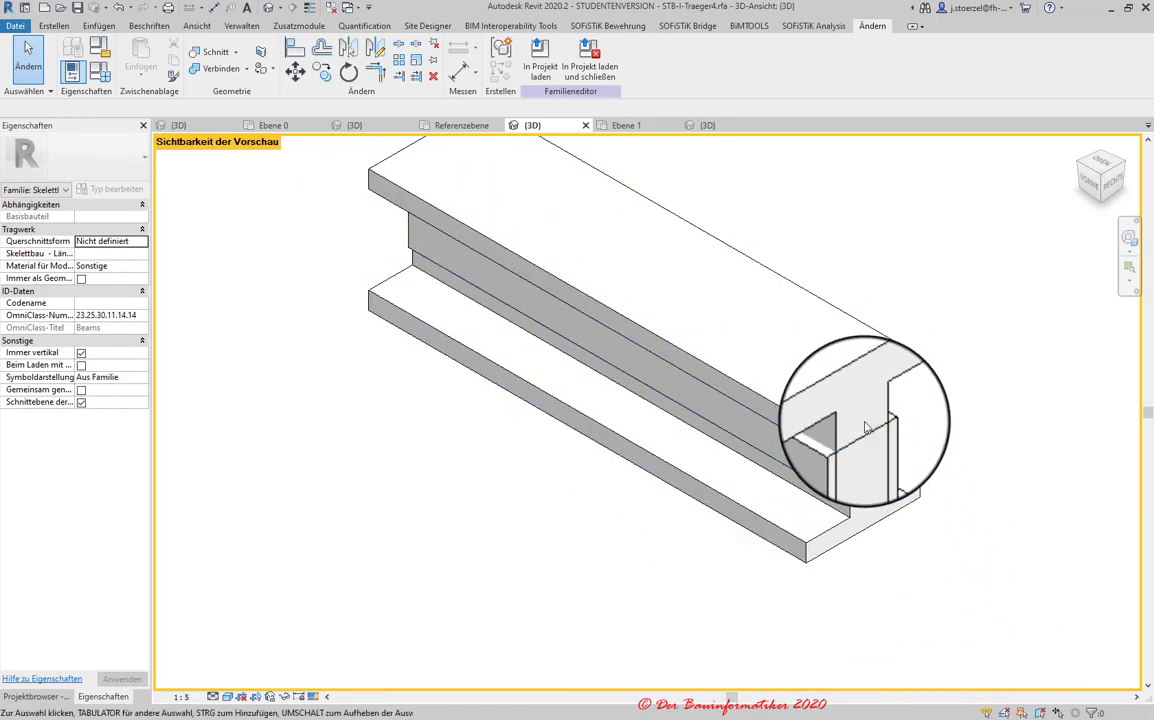
{"action": "scroll", "coordinate": [864, 436], "scroll_direction": "up", "scroll_amount": 2}
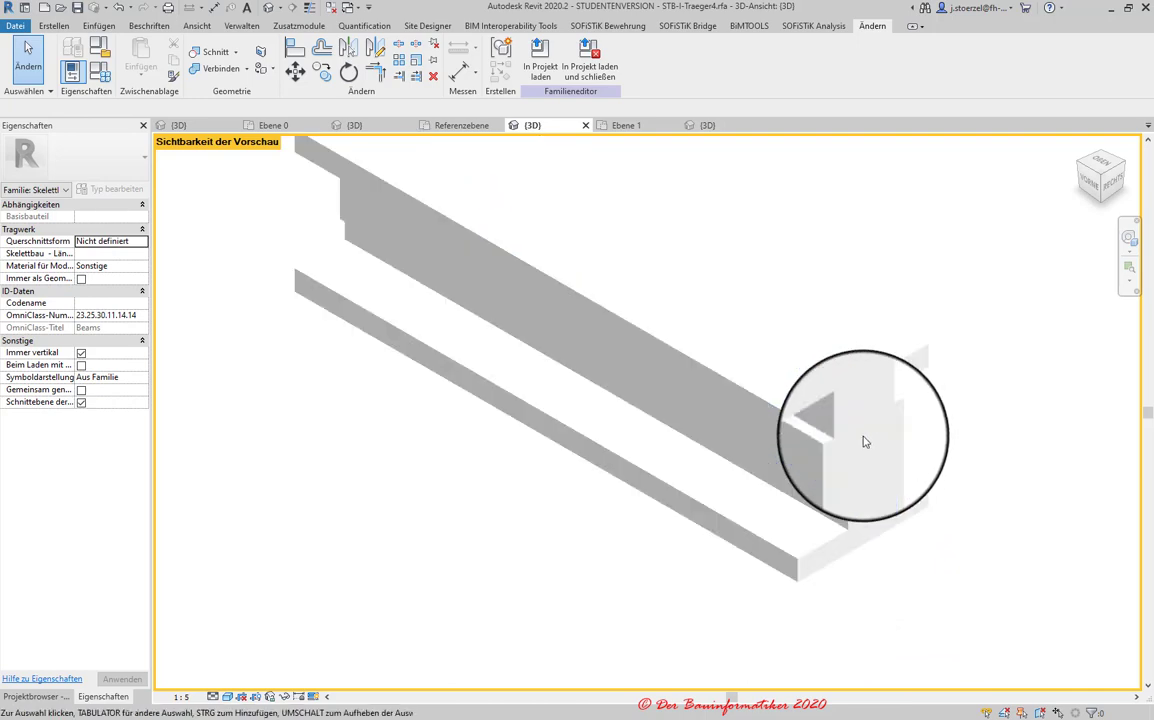
{"action": "scroll", "coordinate": [866, 442], "scroll_direction": "up", "scroll_amount": 2}
{"action": "scroll", "coordinate": [866, 442], "scroll_direction": "down", "scroll_amount": 1}
{"action": "scroll", "coordinate": [850, 404], "scroll_direction": "down", "scroll_amount": 2}
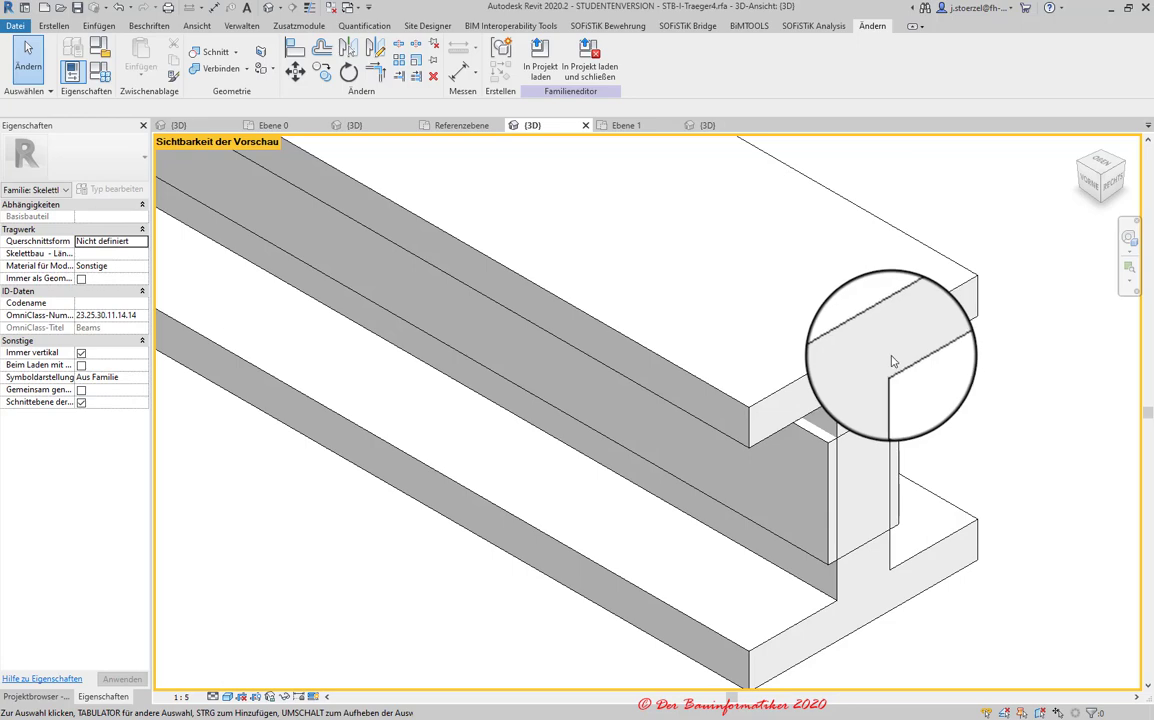
- Check Fein once more, then leave the view at Mittel with the whole beam centred
{"action": "left_click", "coordinate": [217, 686]}
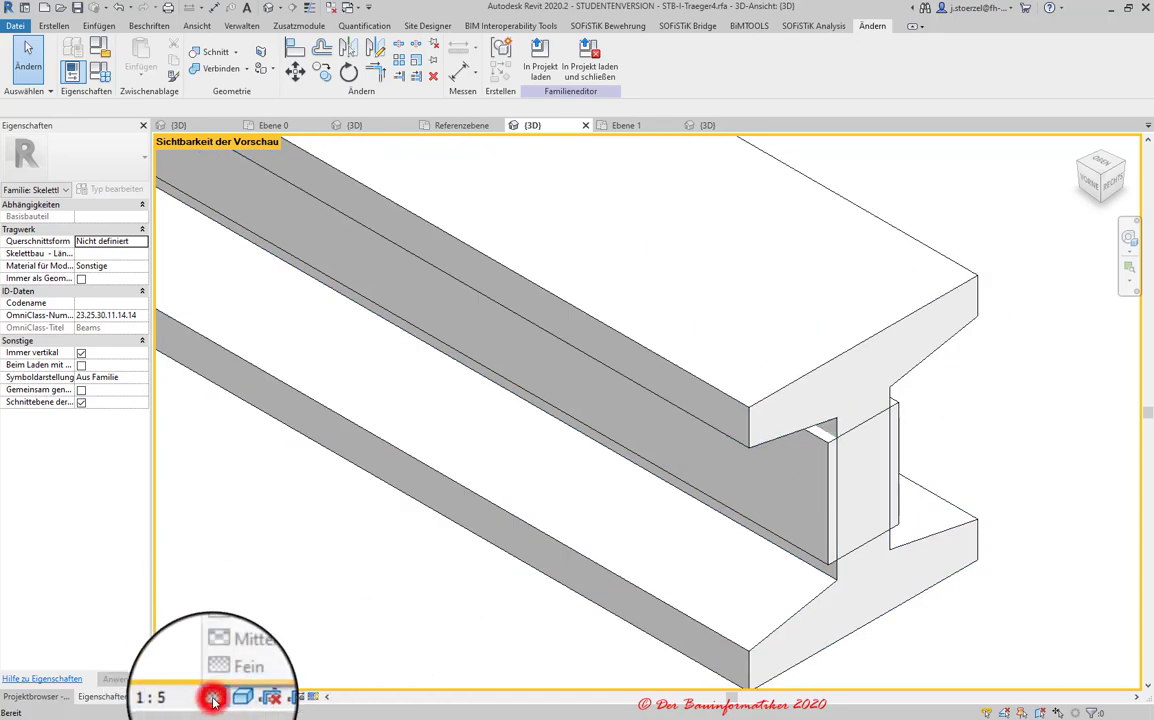
{"action": "left_click", "coordinate": [242, 670]}
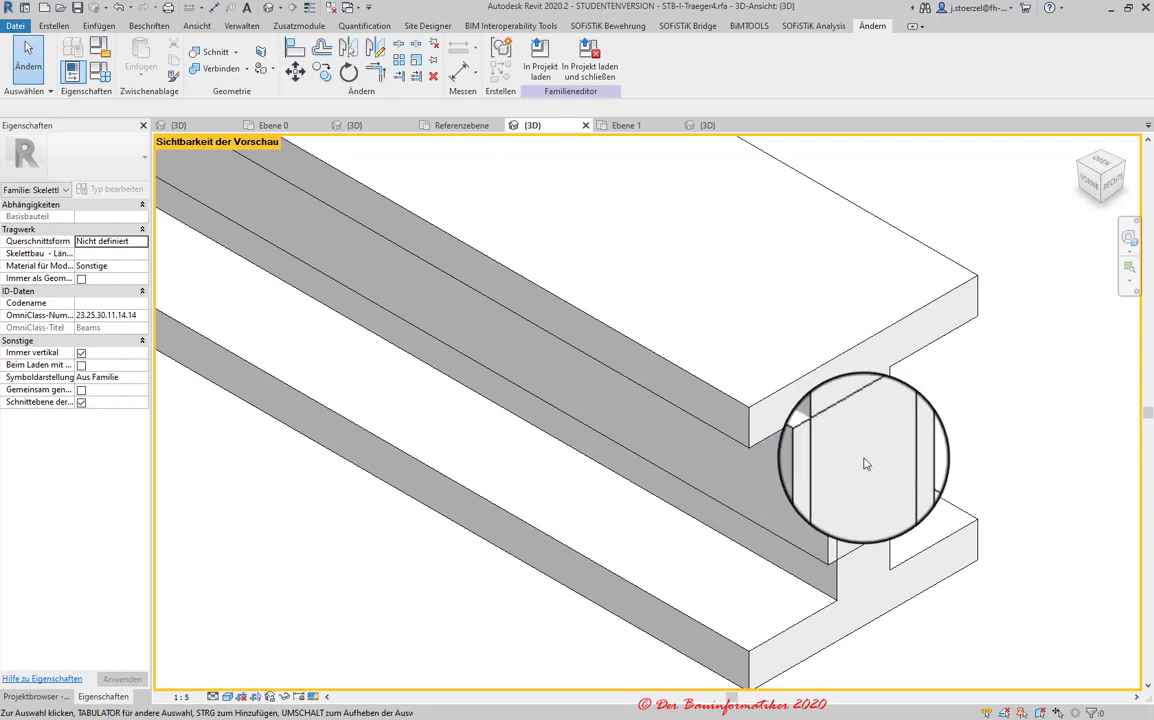
{"action": "scroll", "coordinate": [866, 463], "scroll_direction": "down", "scroll_amount": 2}
{"action": "scroll", "coordinate": [850, 400], "scroll_direction": "down", "scroll_amount": 1}
{"action": "scroll", "coordinate": [850, 412], "scroll_direction": "down", "scroll_amount": 1}
{"action": "scroll", "coordinate": [848, 447], "scroll_direction": "down", "scroll_amount": 1}
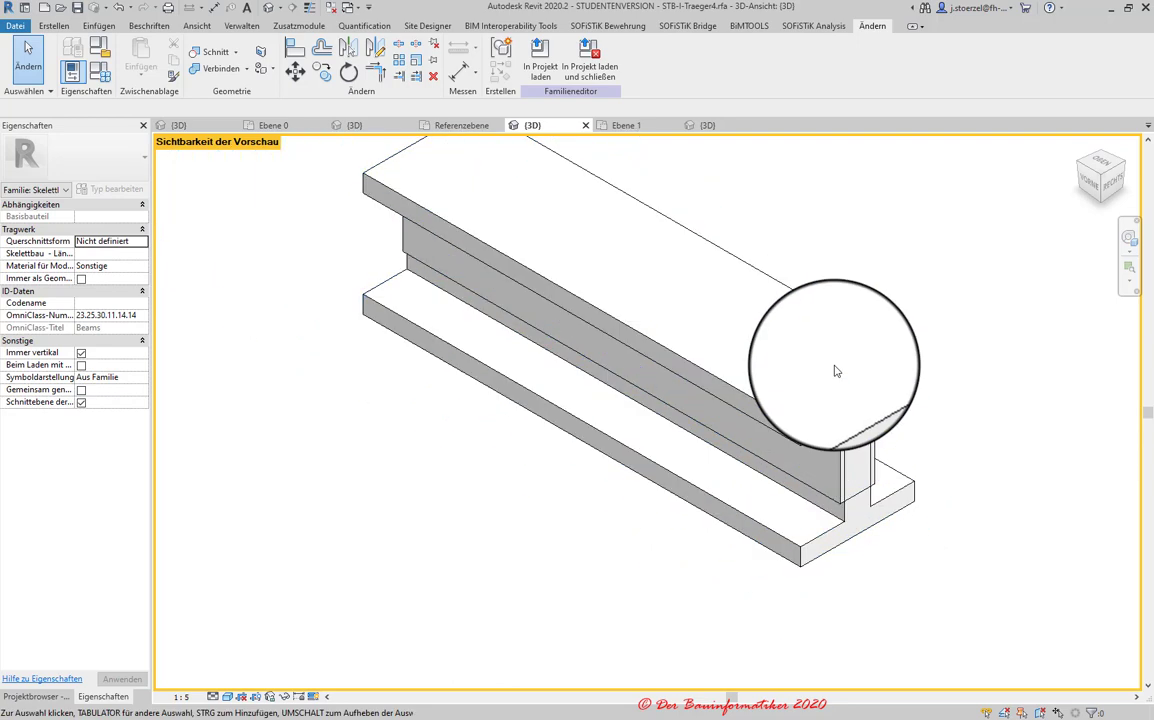
{"action": "middle_click_drag", "start_coordinate": [836, 372], "coordinate": [829, 435]}
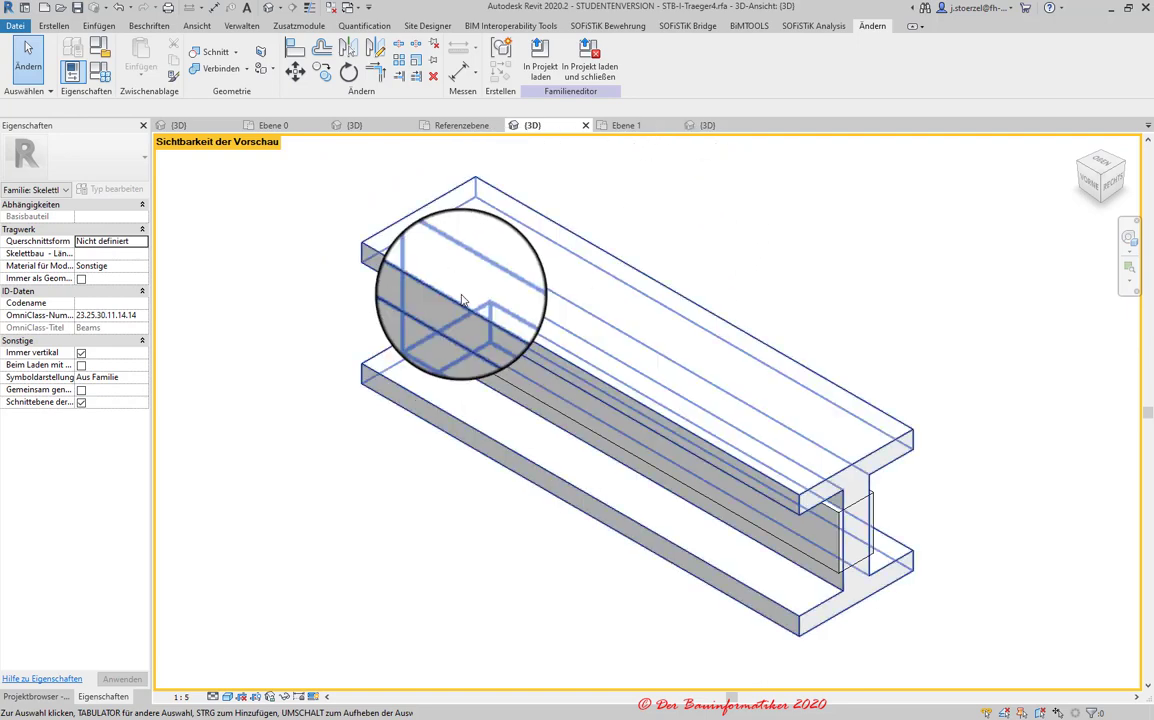
- Reload the family into Projekt1 overwriting the old version, then open the placed beam's type properties
{"action": "left_click", "coordinate": [540, 58]}
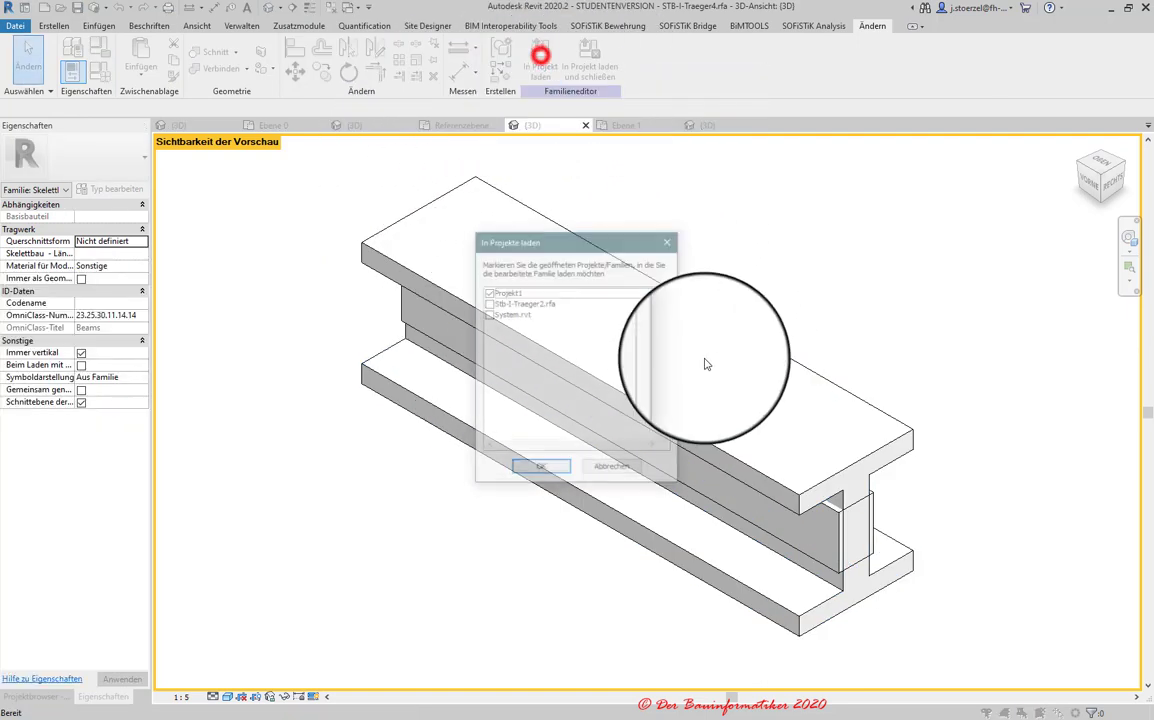
{"action": "left_click", "coordinate": [549, 472]}
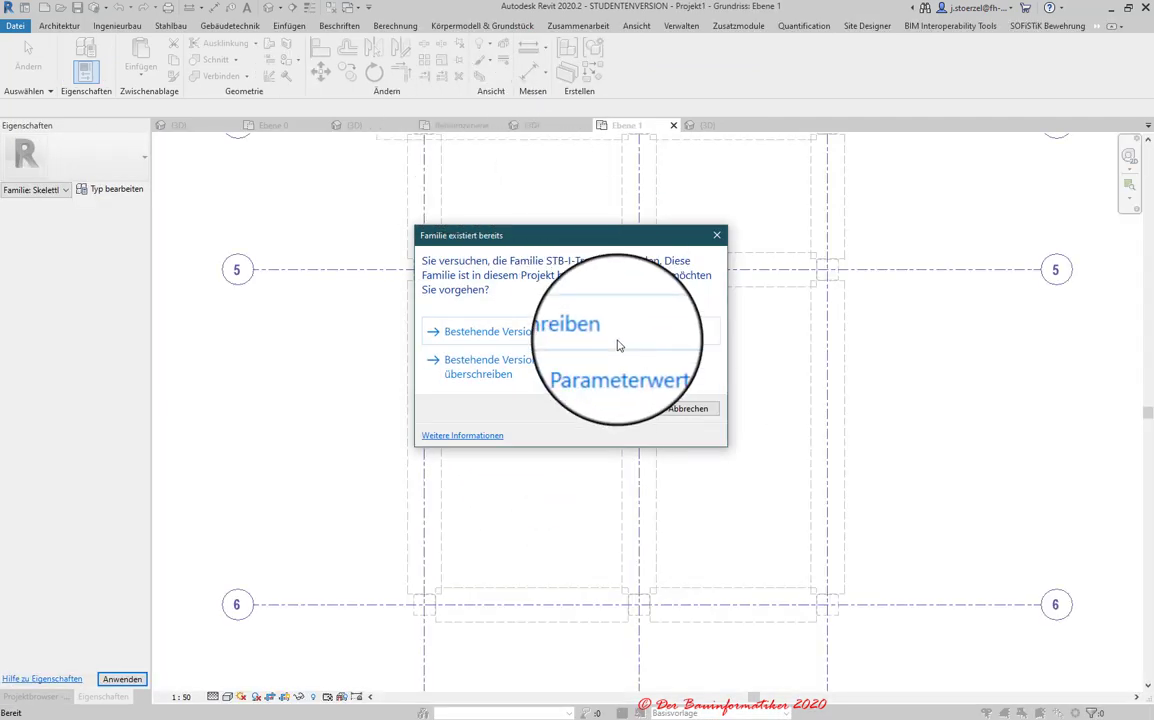
{"action": "left_click", "coordinate": [565, 331]}
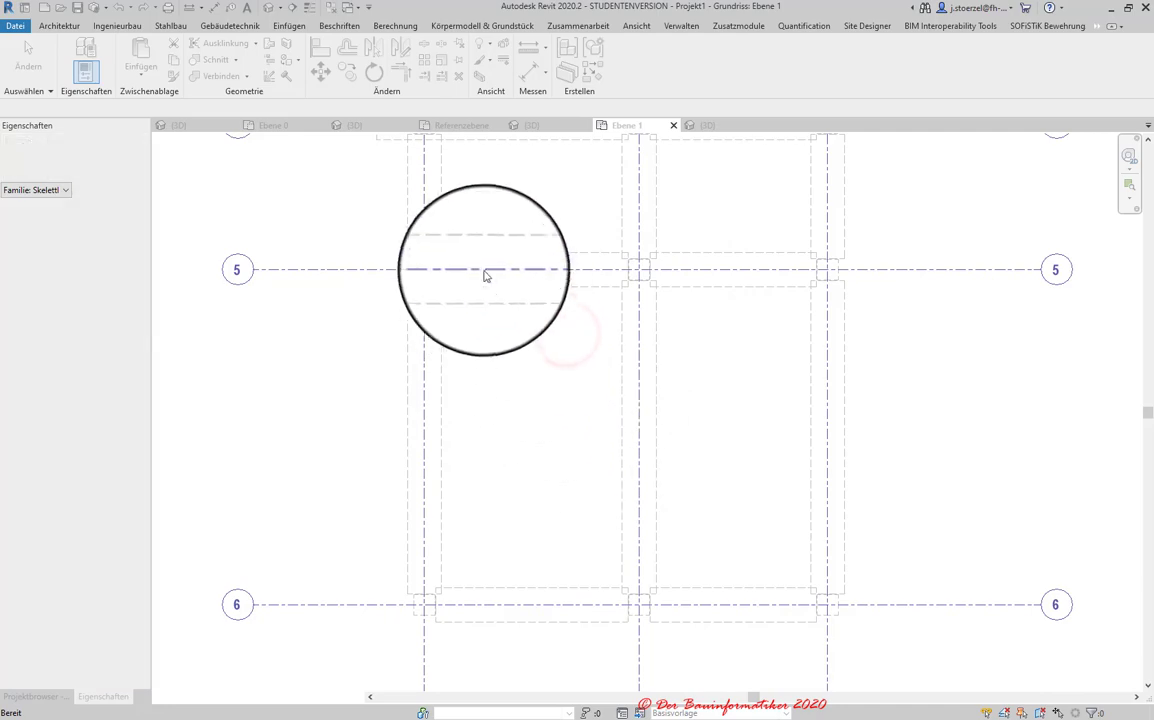
{"action": "left_click", "coordinate": [676, 435]}
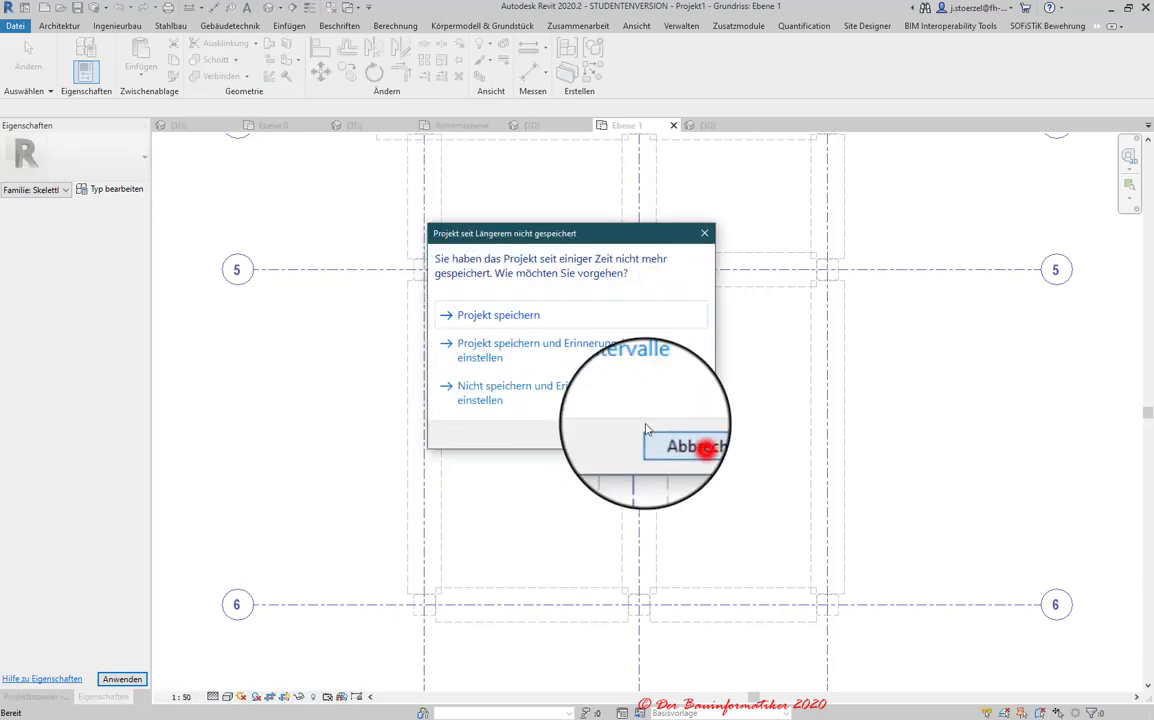
{"action": "left_click", "coordinate": [432, 185]}
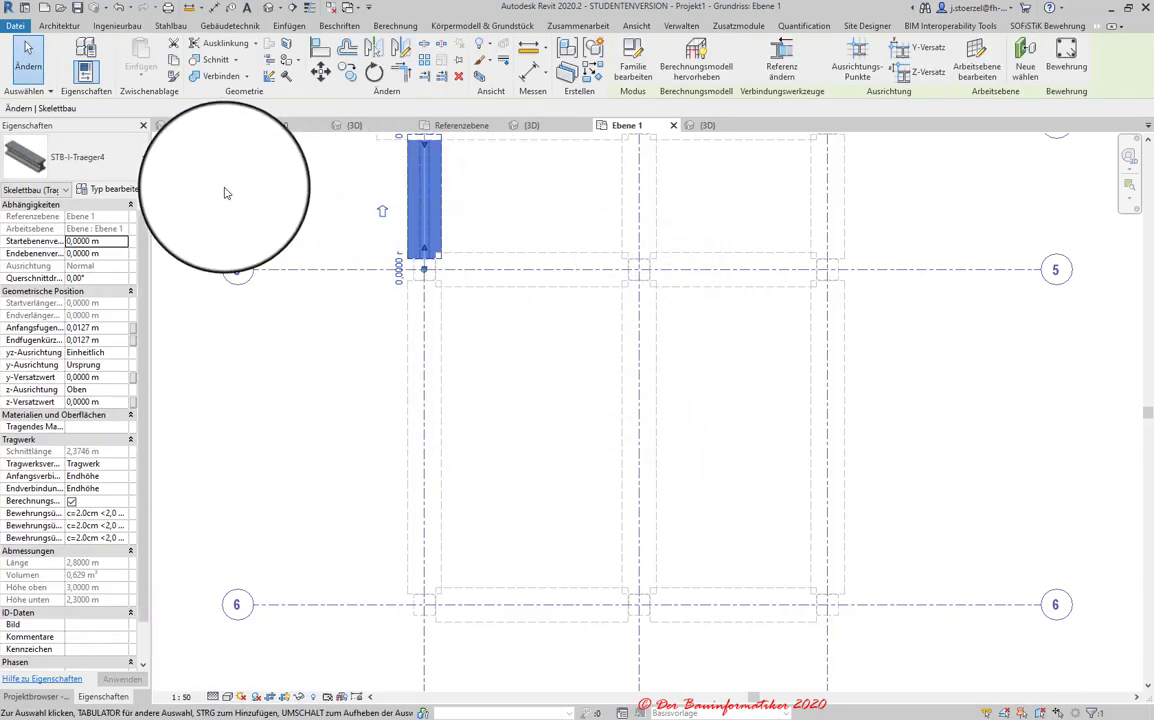
{"action": "left_click", "coordinate": [122, 190]}
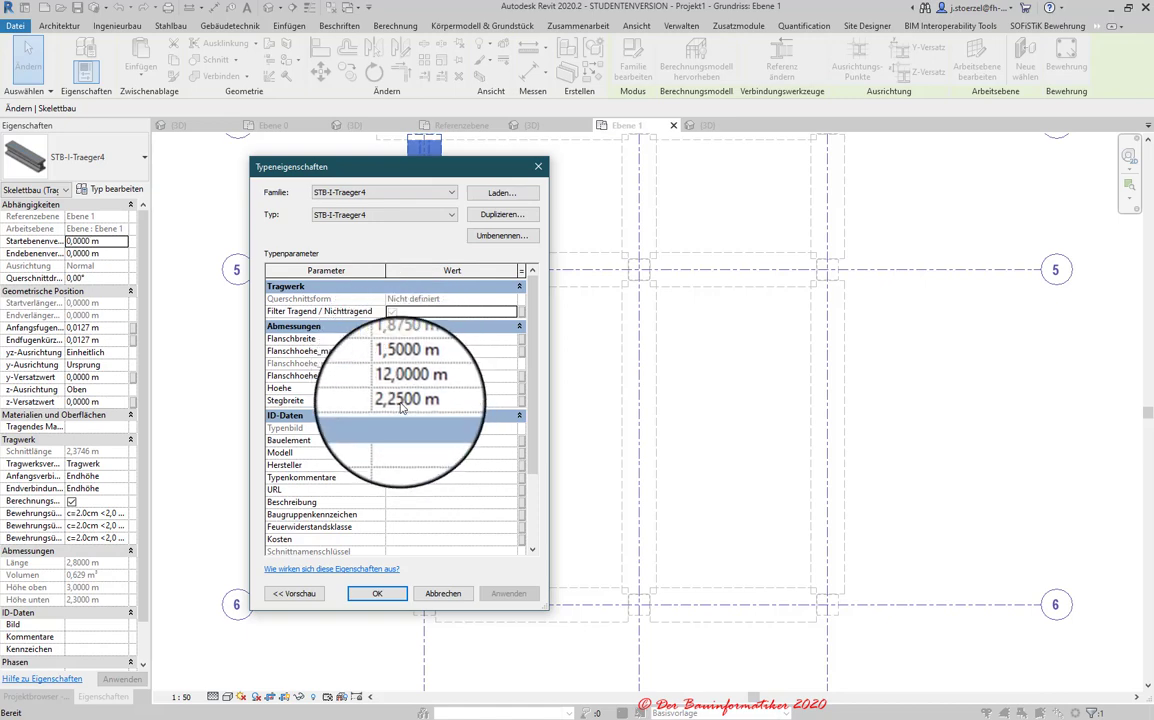
- Set the placed beam type's Flanschbreite to 5,0000 m and apply it
{"action": "left_click_drag", "start_coordinate": [381, 164], "coordinate": [688, 171]}
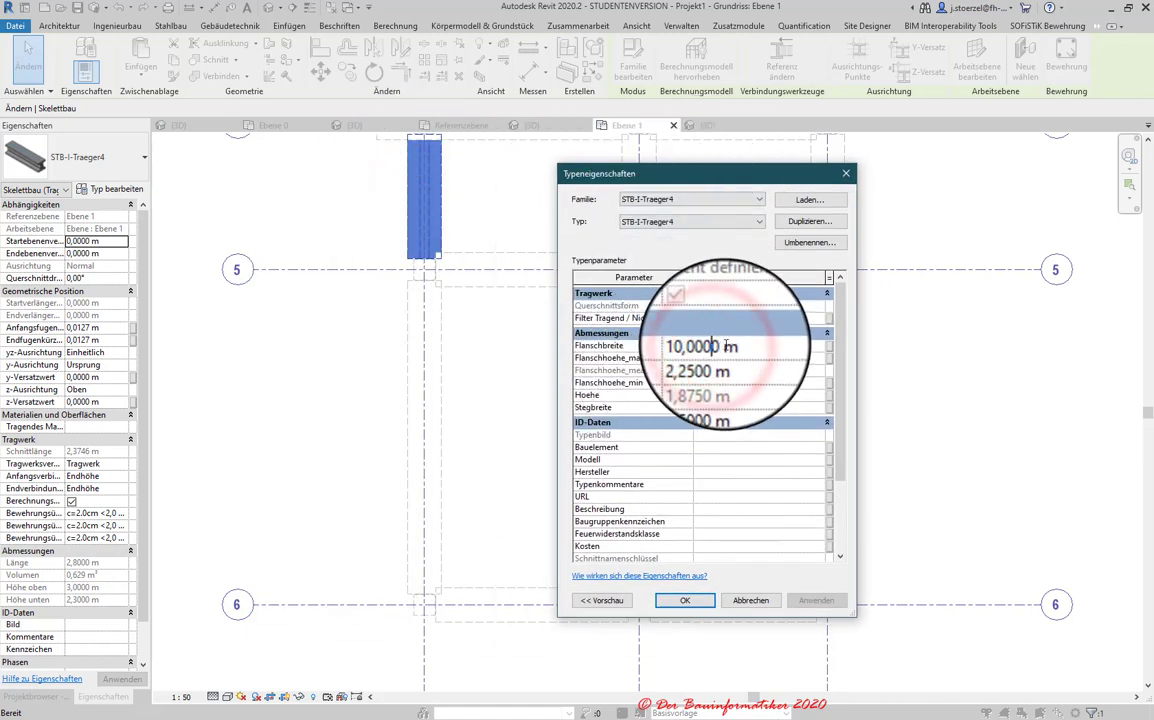
{"action": "left_click", "coordinate": [721, 347]}
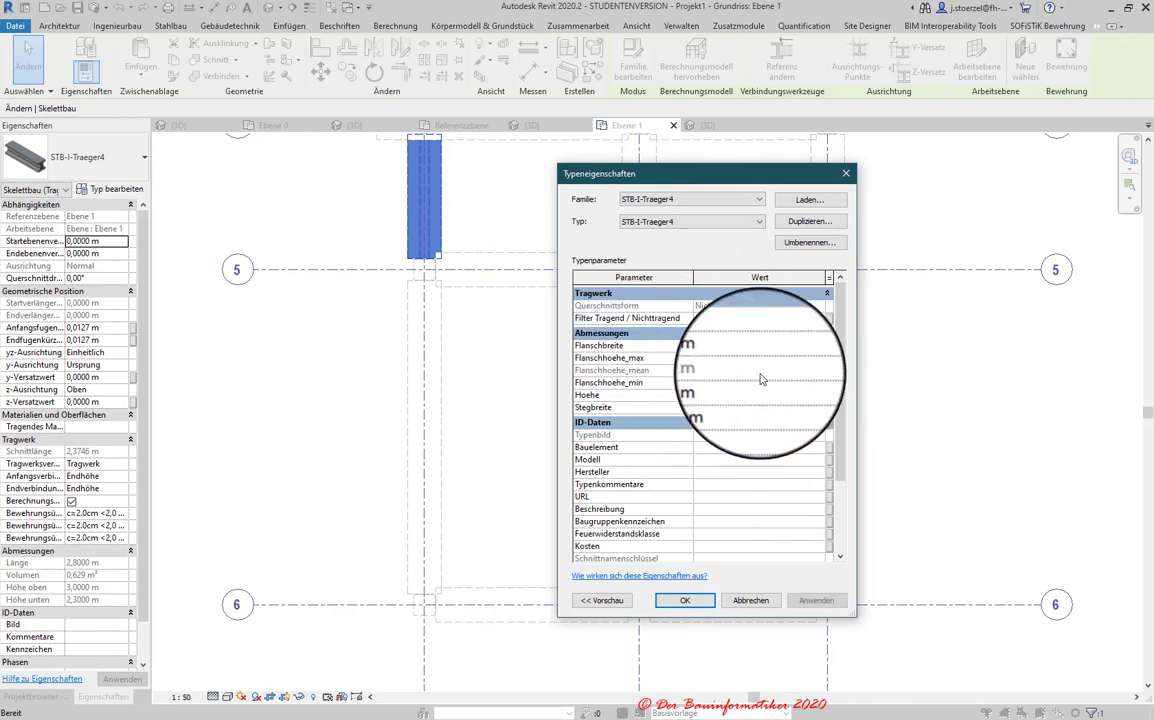
{"action": "left_click", "coordinate": [816, 600]}
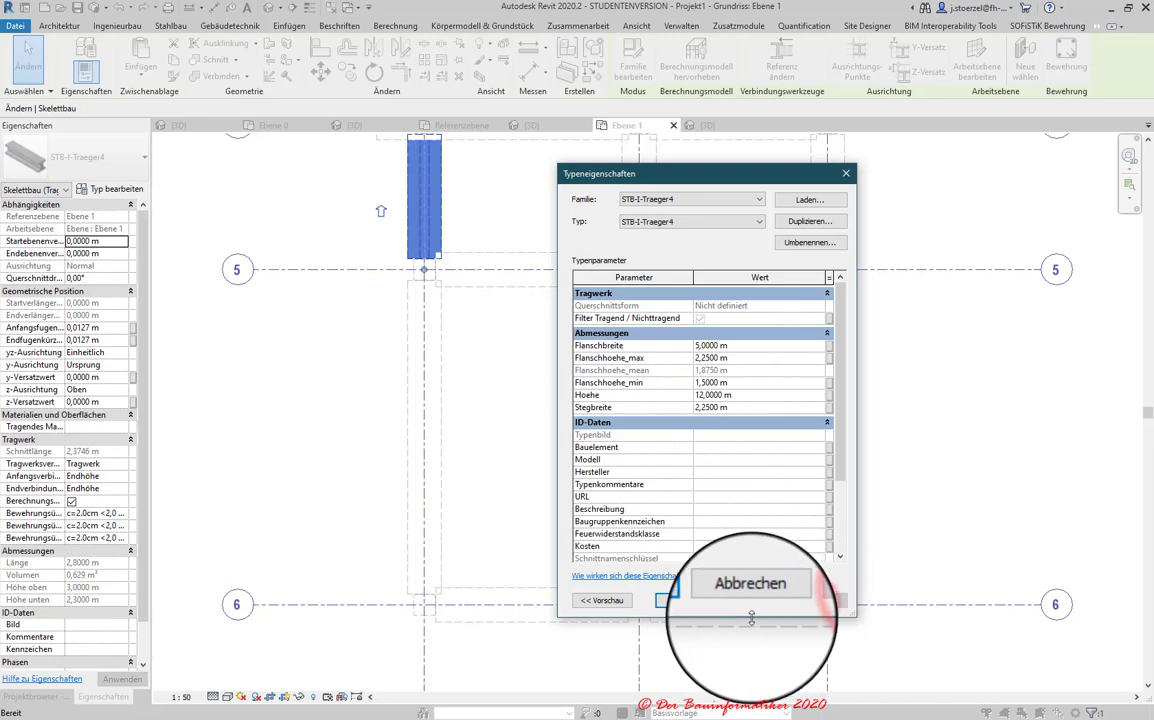
{"action": "left_click", "coordinate": [692, 606]}
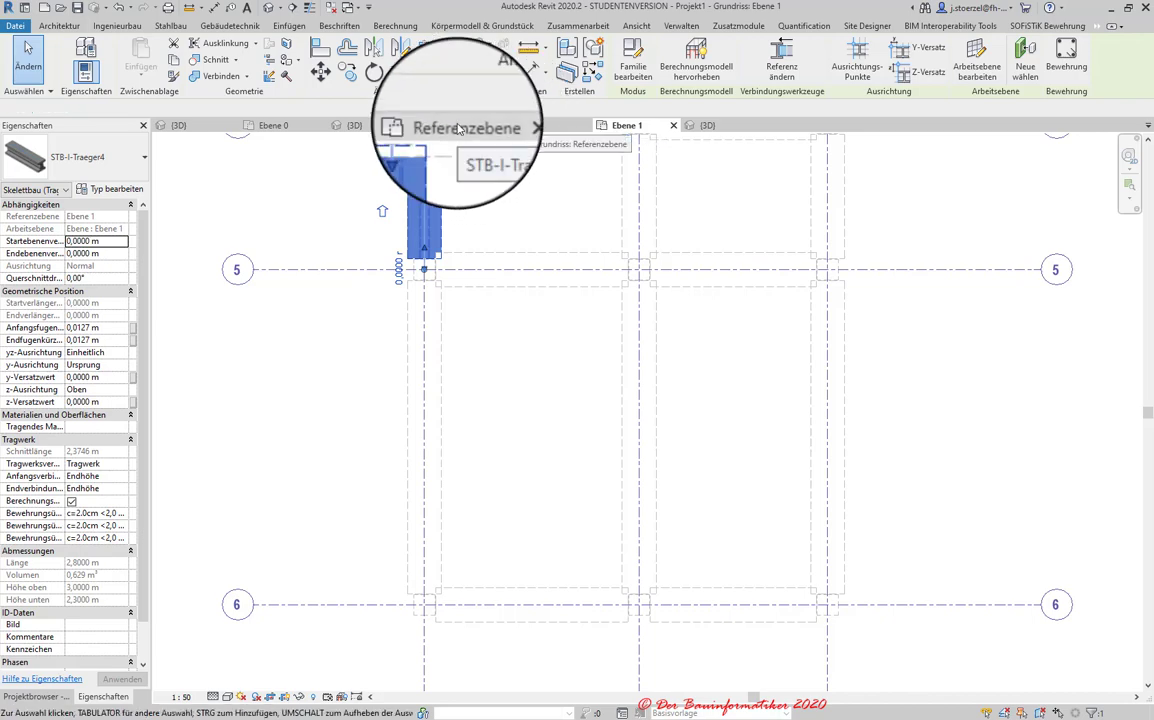
- In the family's Referenzebene plan, change the project length unit from decimetres to Zentimeter
{"action": "left_click", "coordinate": [458, 127]}
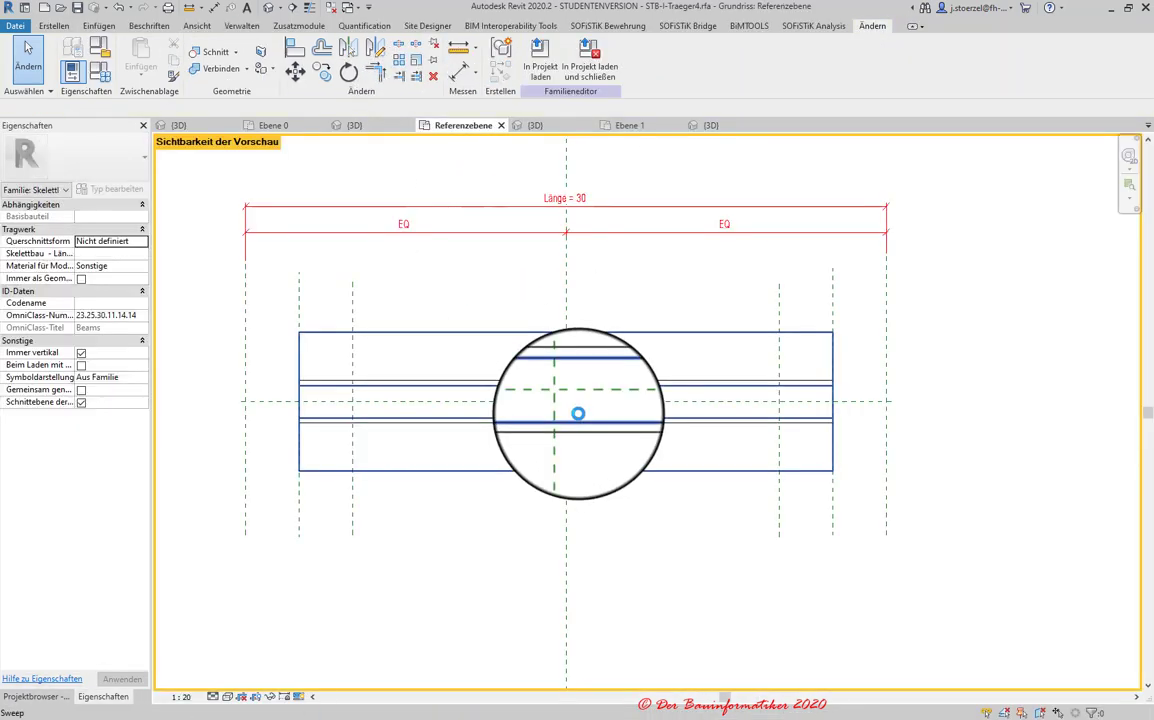
{"action": "middle_click_drag", "start_coordinate": [521, 309], "coordinate": [551, 327]}
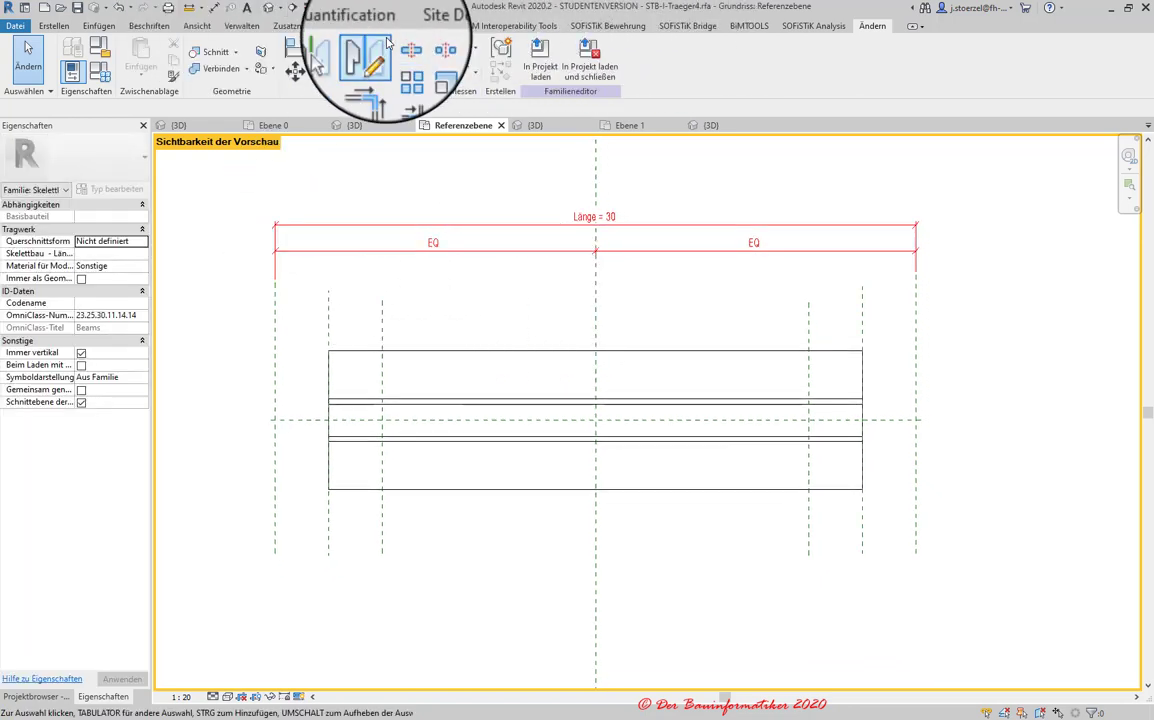
{"action": "left_click", "coordinate": [242, 25]}
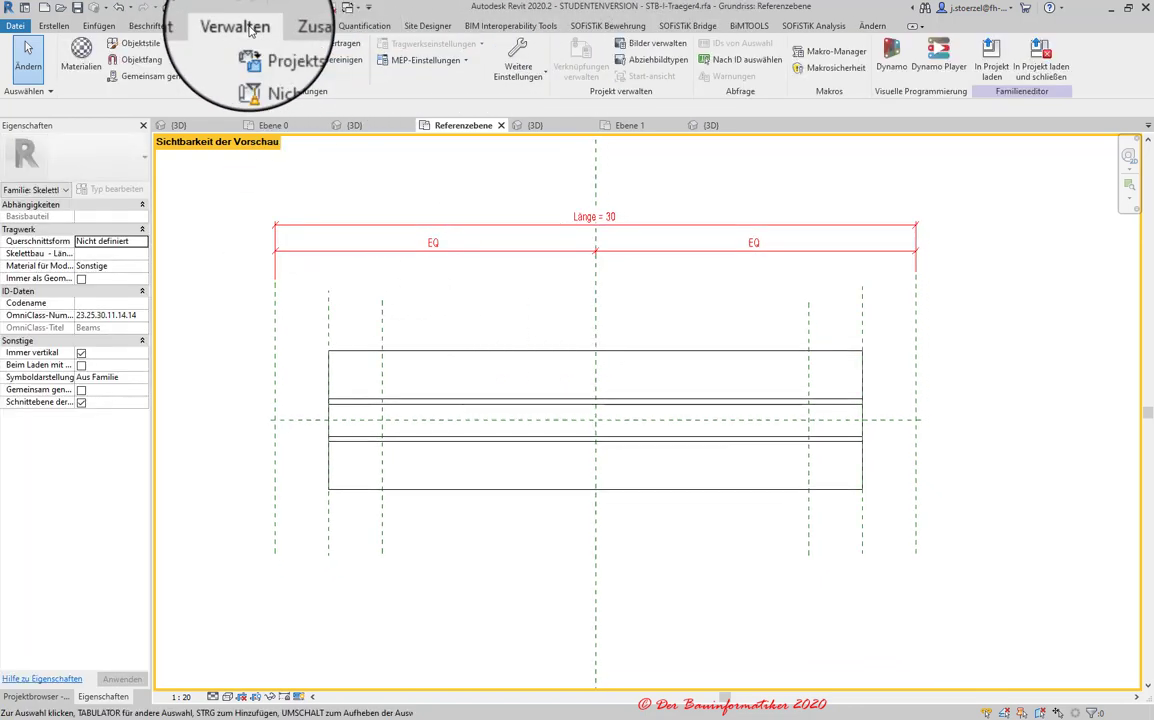
{"action": "left_click", "coordinate": [275, 76]}
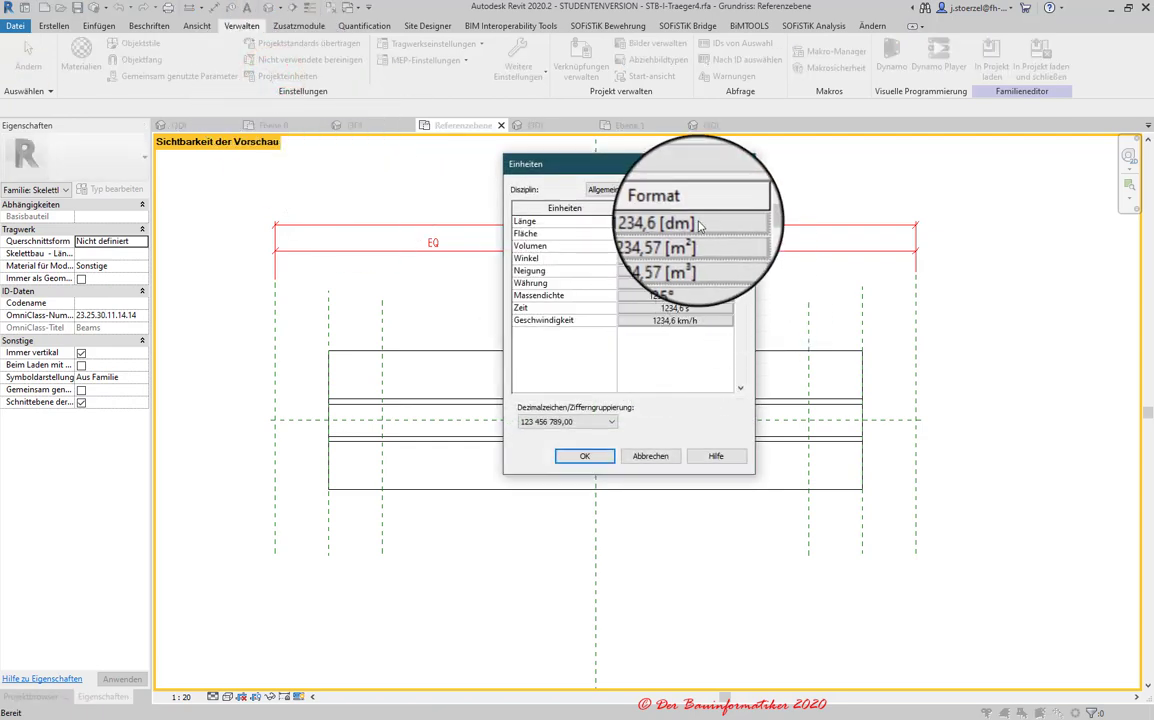
{"action": "left_click", "coordinate": [702, 224]}
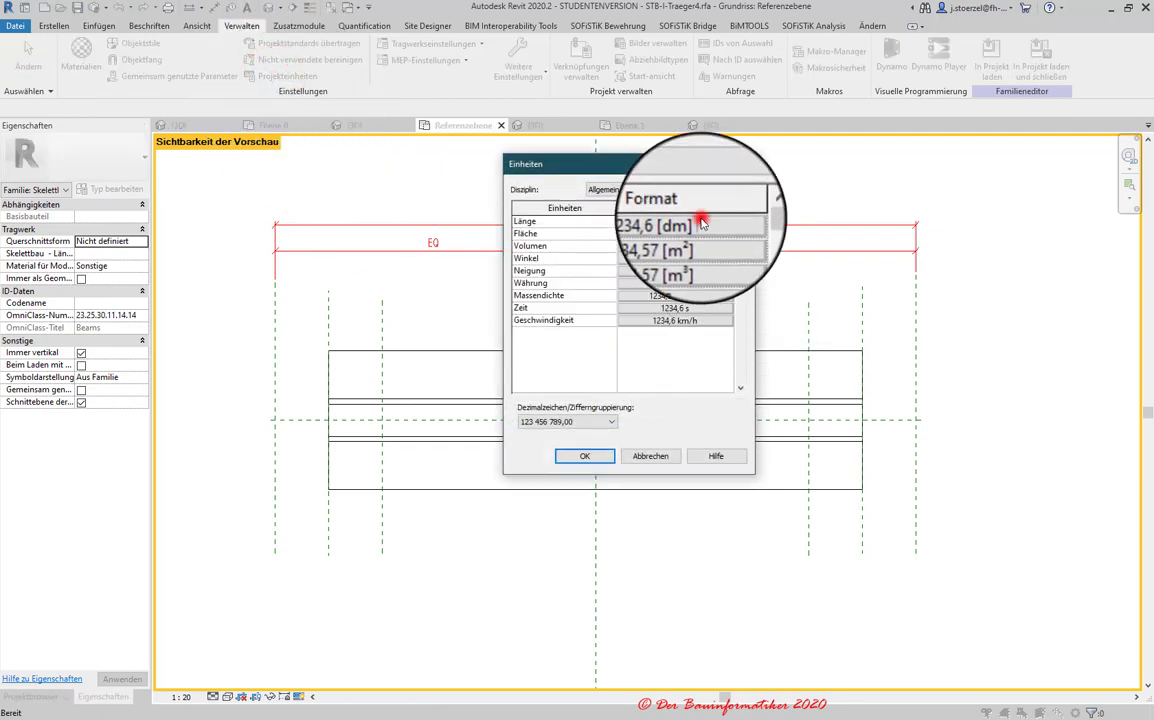
{"action": "left_click", "coordinate": [641, 250]}
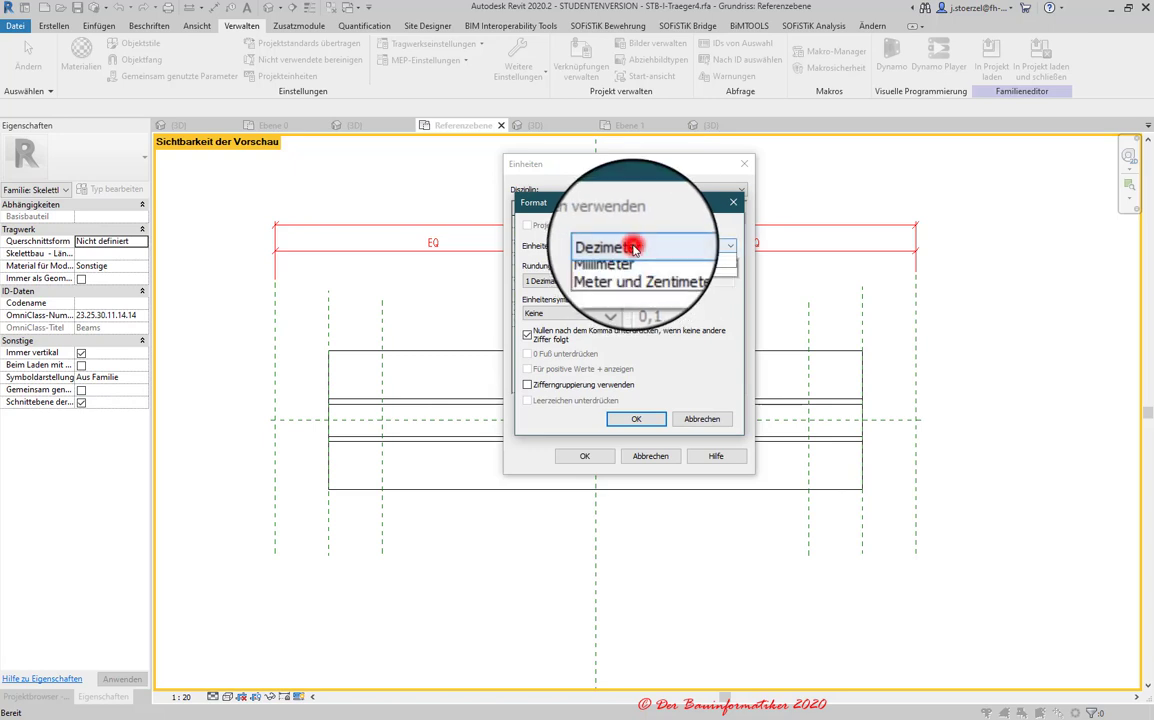
{"action": "left_click", "coordinate": [615, 322]}
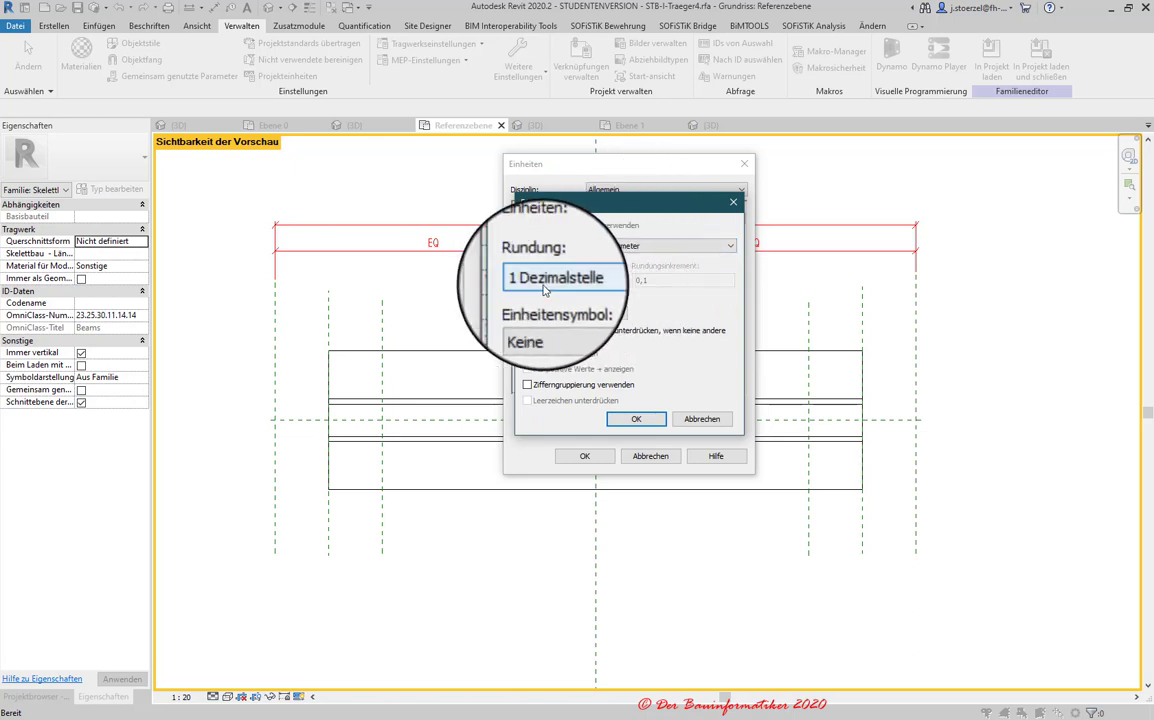
{"action": "left_click", "coordinate": [636, 418]}
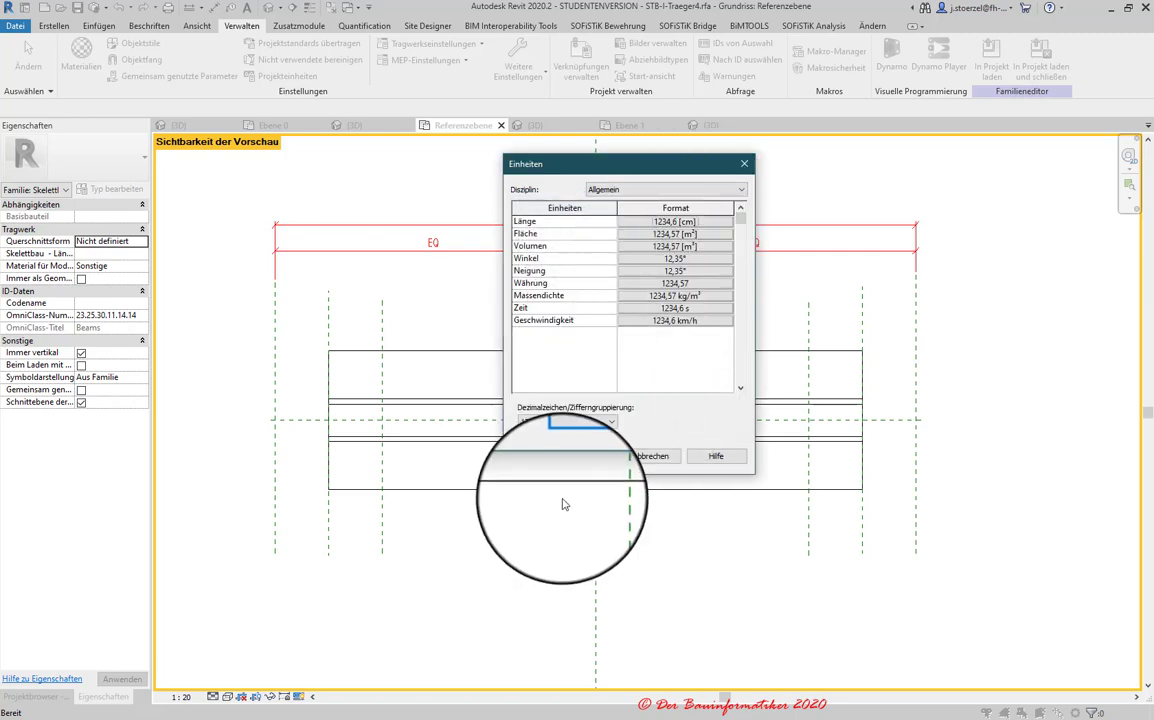
{"action": "left_click", "coordinate": [580, 456]}
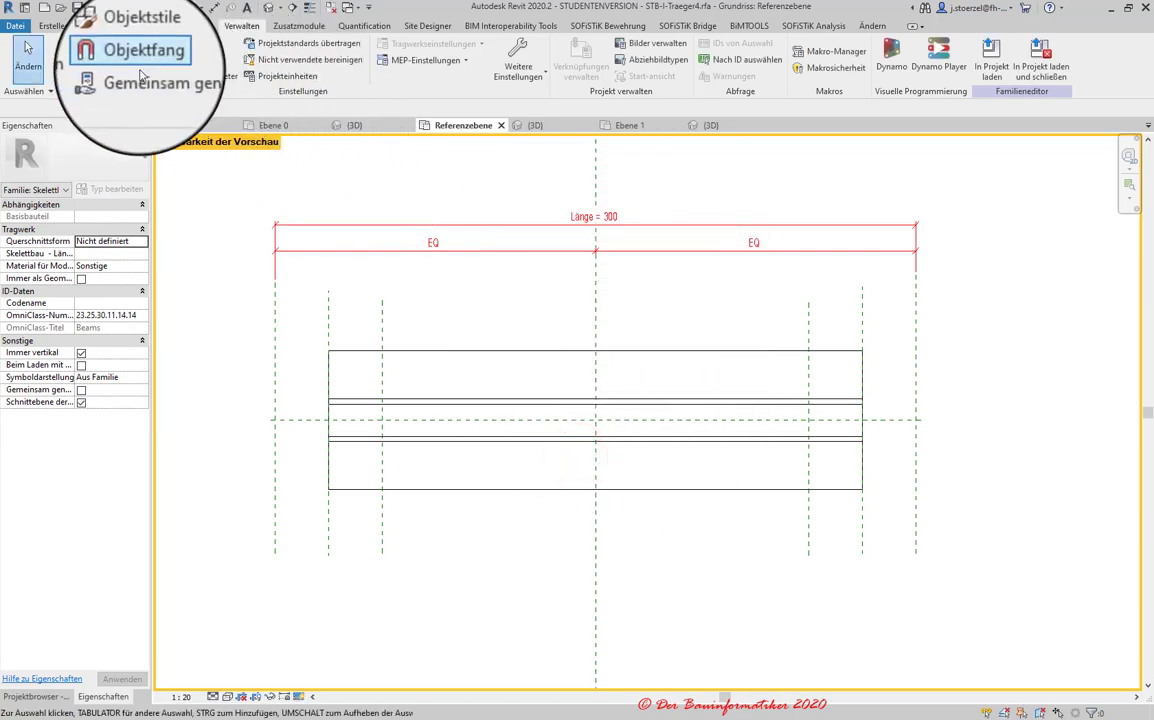
- Check and cancel Shared Parameters, then open Family Types from the Create tab
{"action": "left_click", "coordinate": [192, 76]}
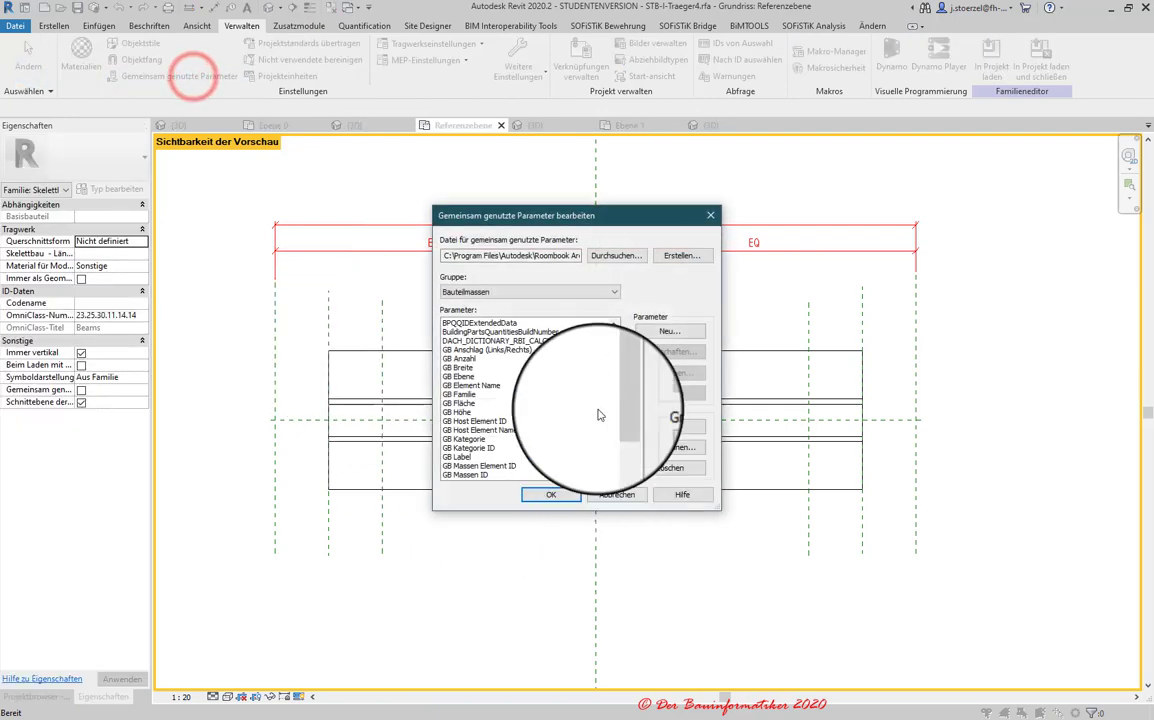
{"action": "left_click", "coordinate": [613, 494]}
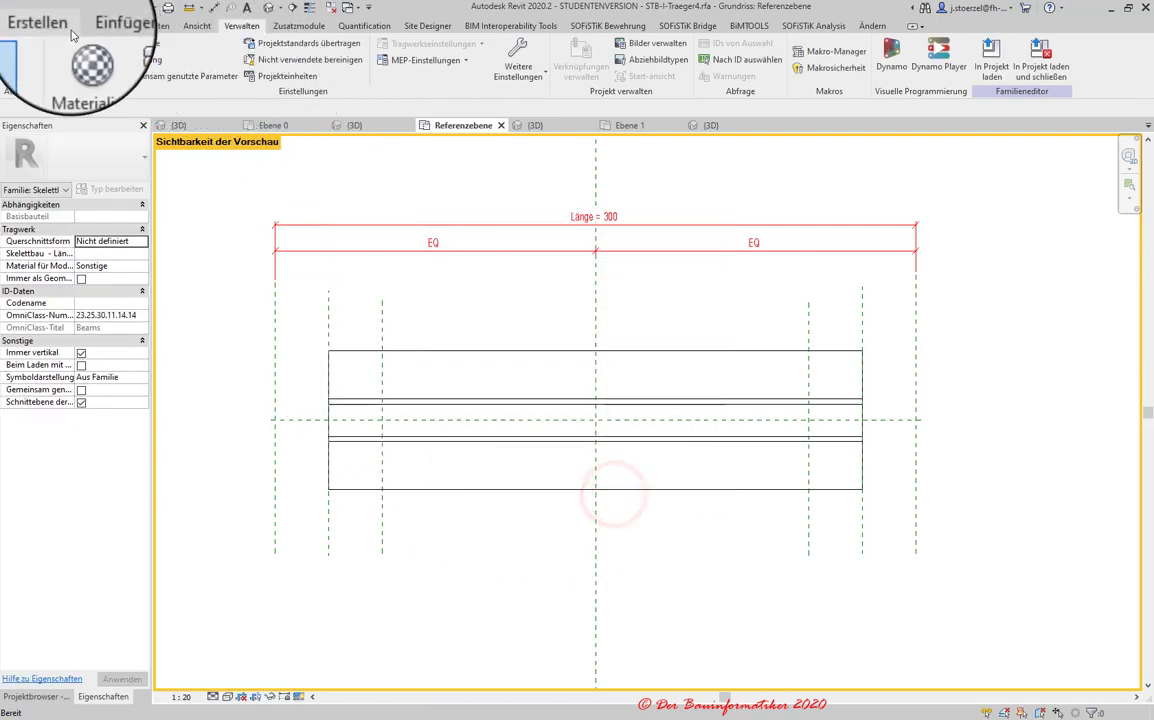
{"action": "left_click", "coordinate": [52, 27]}
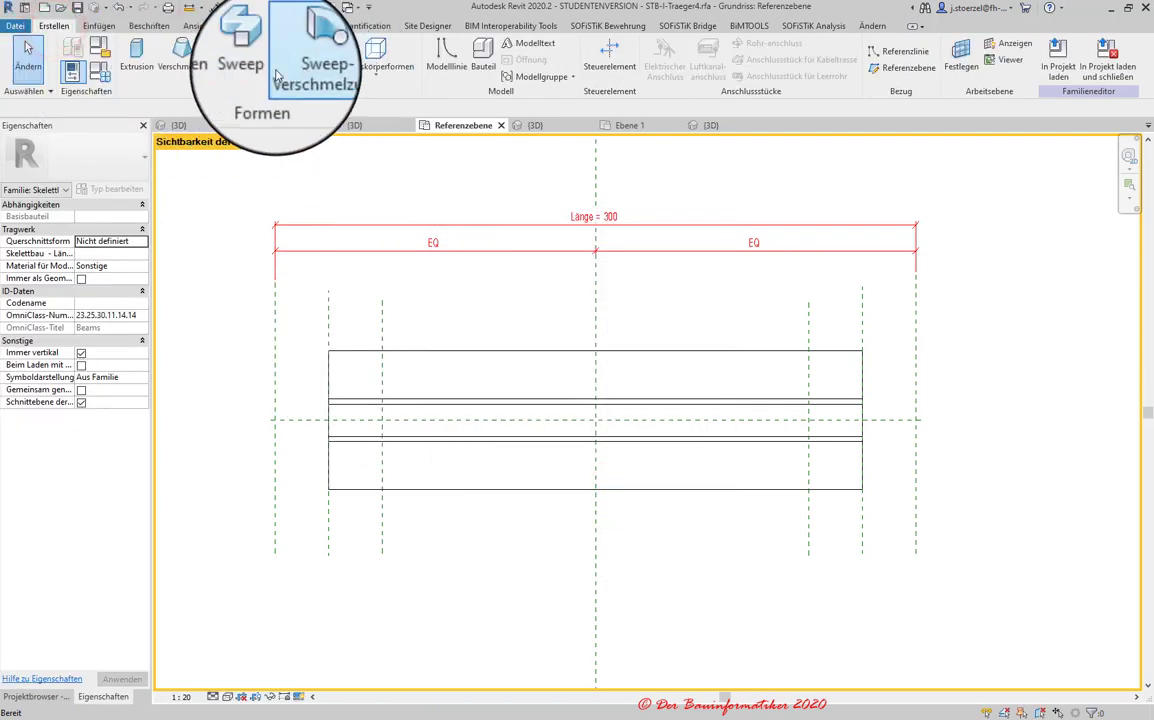
{"action": "left_click", "coordinate": [100, 70]}
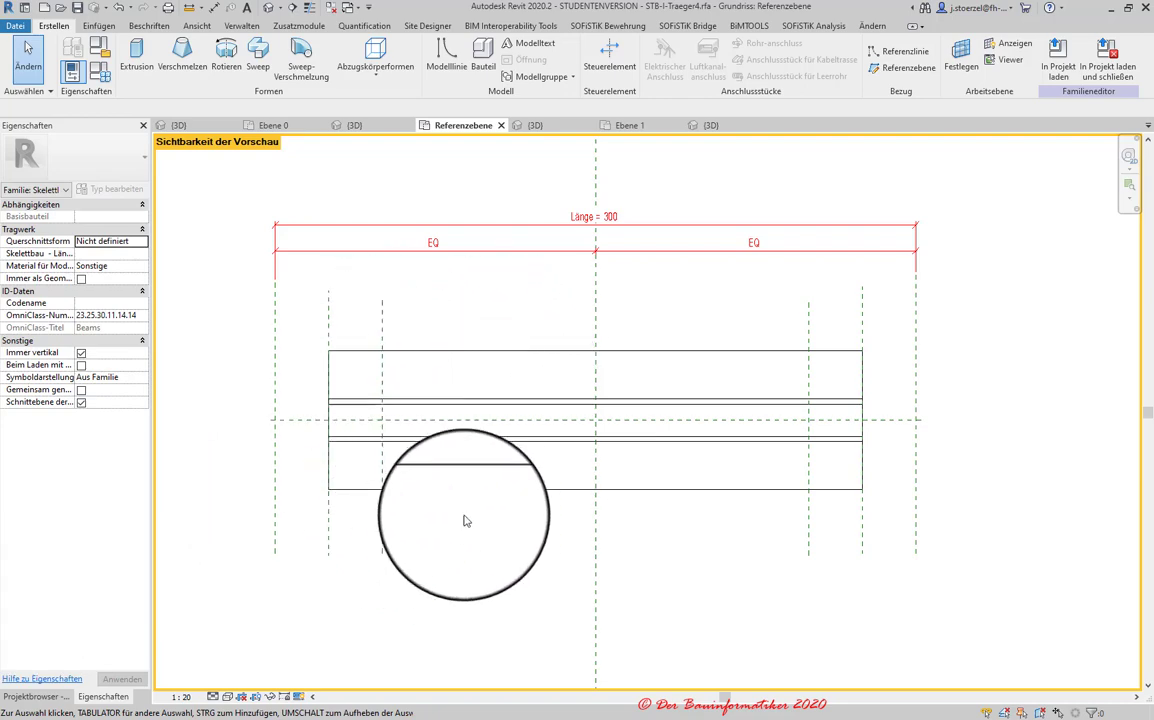
- Select the beam sweep and confirm its profile is STB-I-Profil : 65x70
{"action": "left_click", "coordinate": [100, 71]}
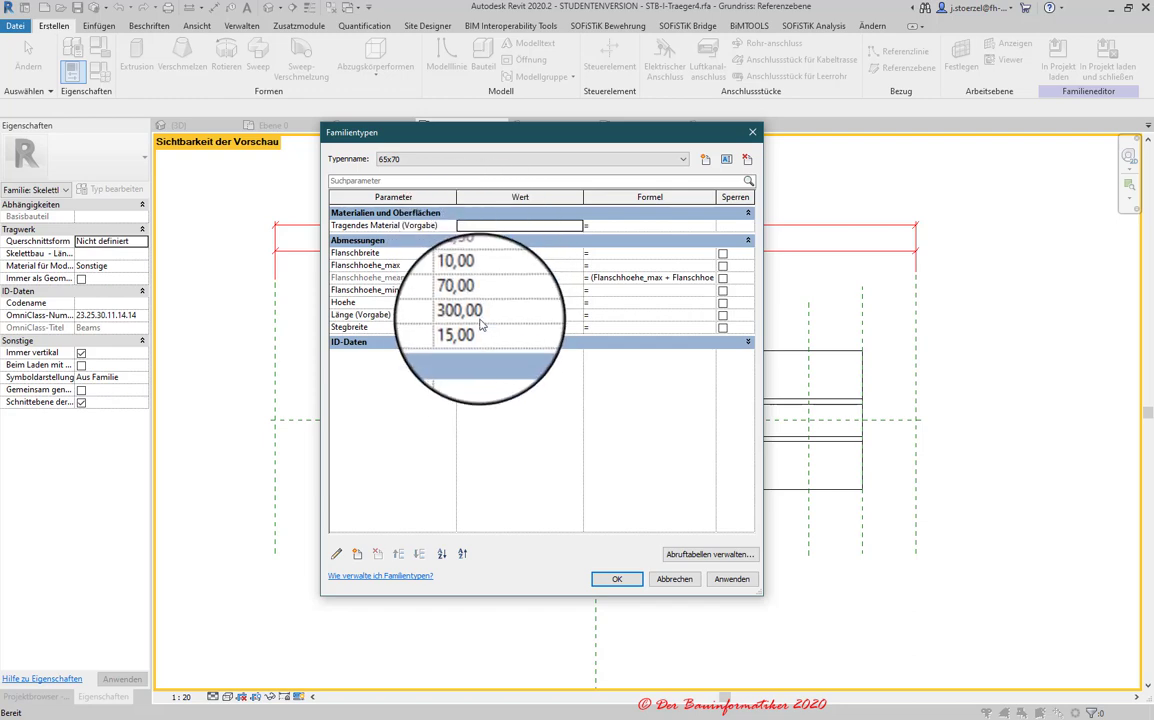
{"action": "left_click", "coordinate": [666, 580]}
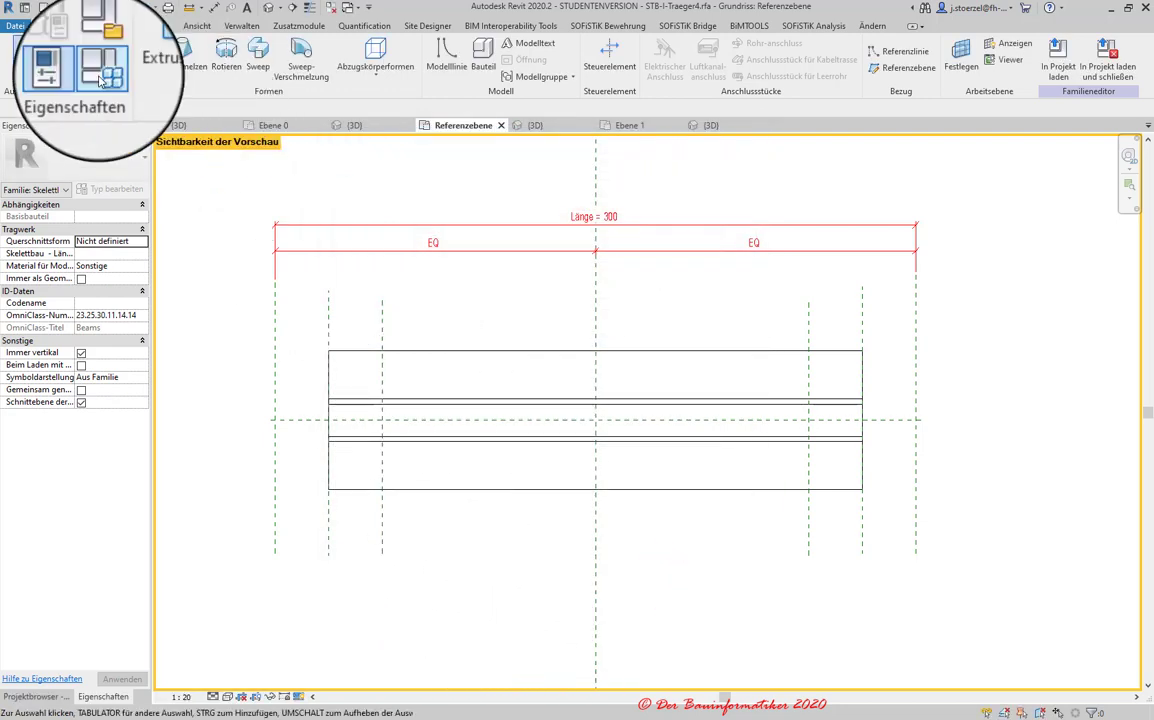
{"action": "left_click", "coordinate": [426, 494]}
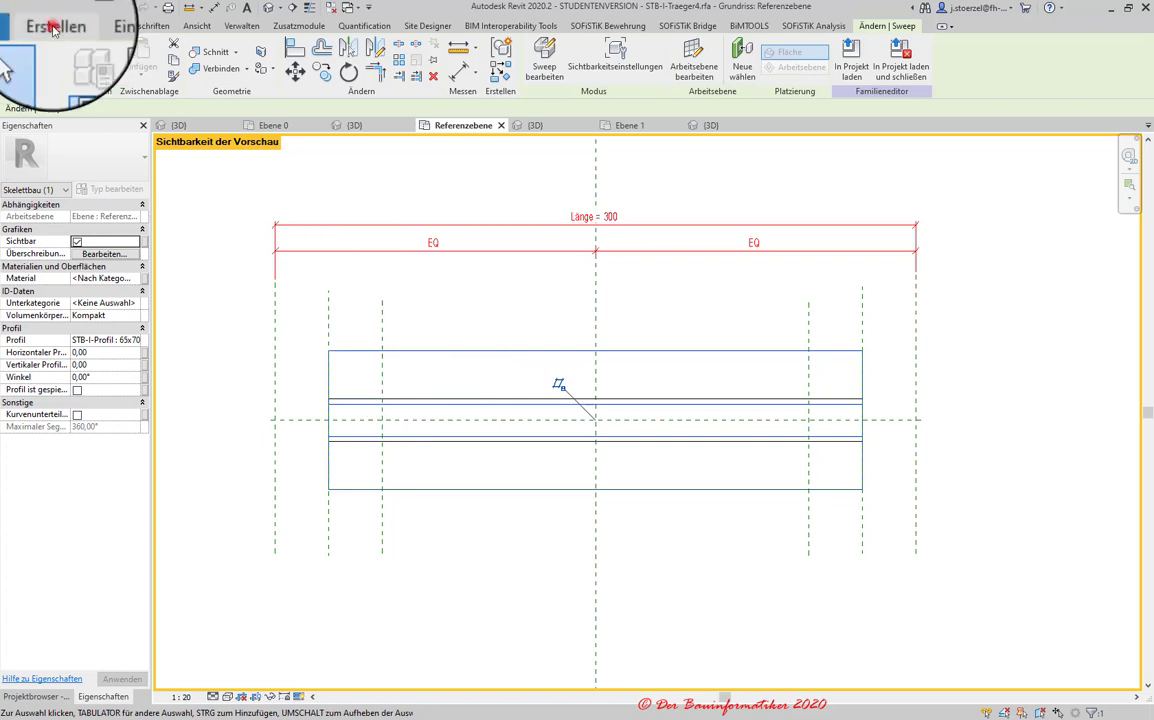
{"action": "left_click", "coordinate": [54, 25]}
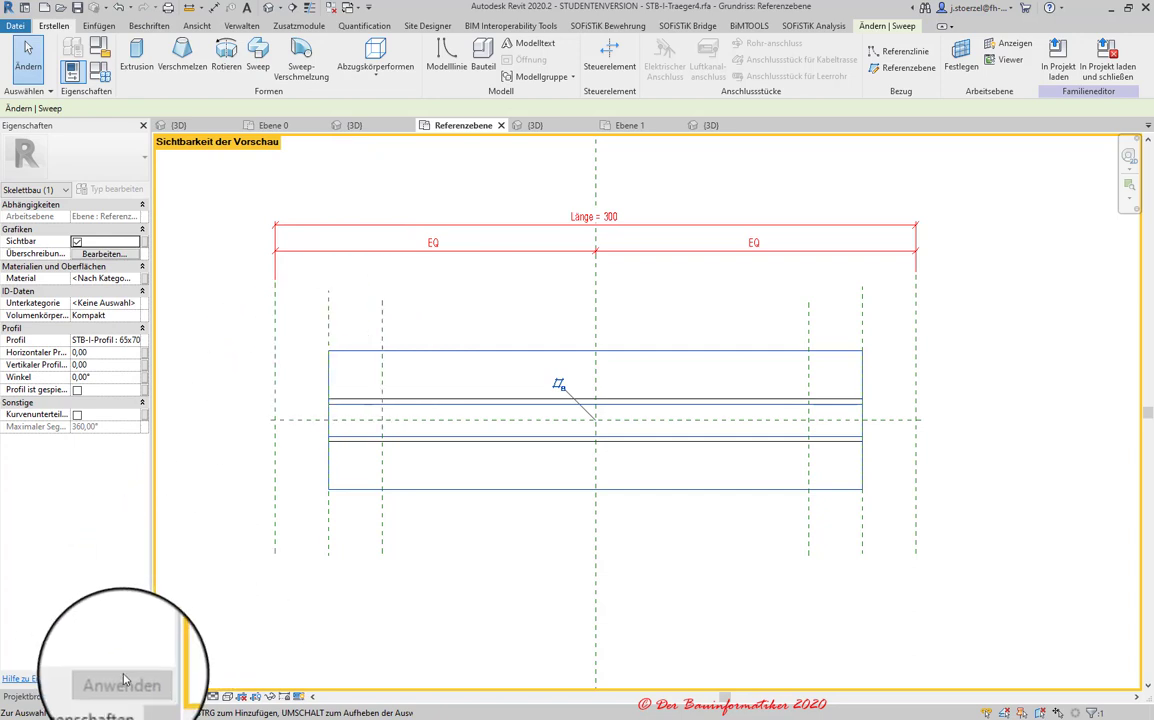
{"action": "left_click", "coordinate": [361, 487]}
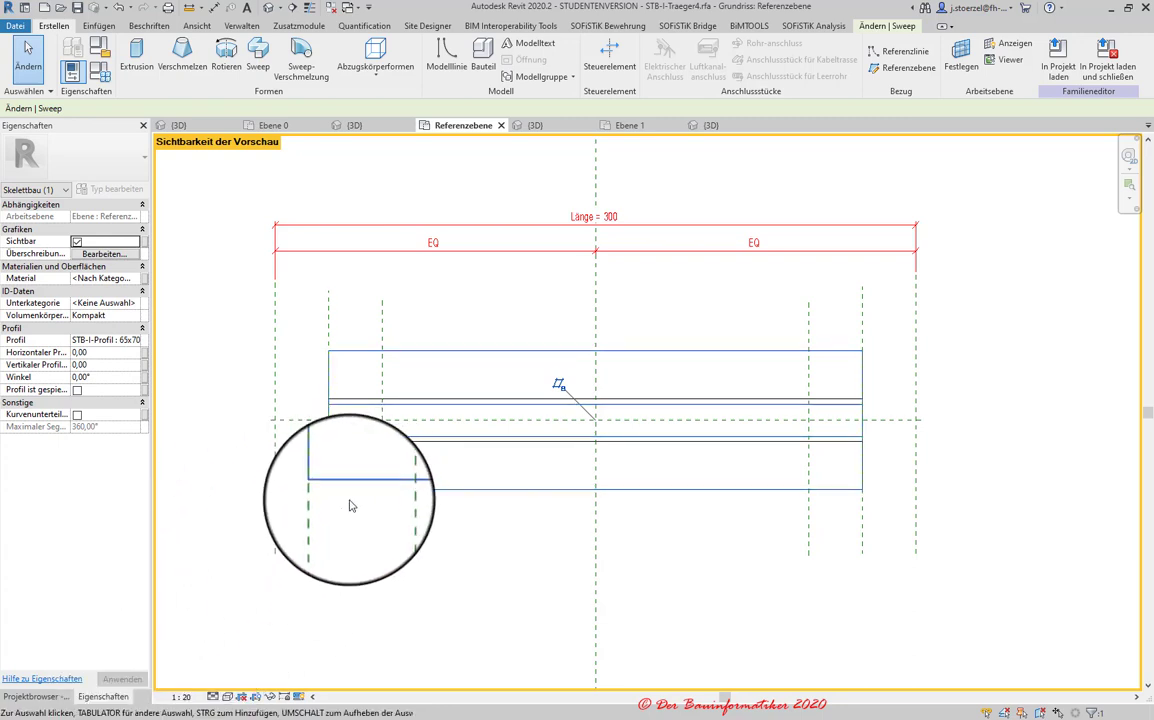
{"action": "left_click", "coordinate": [349, 488]}
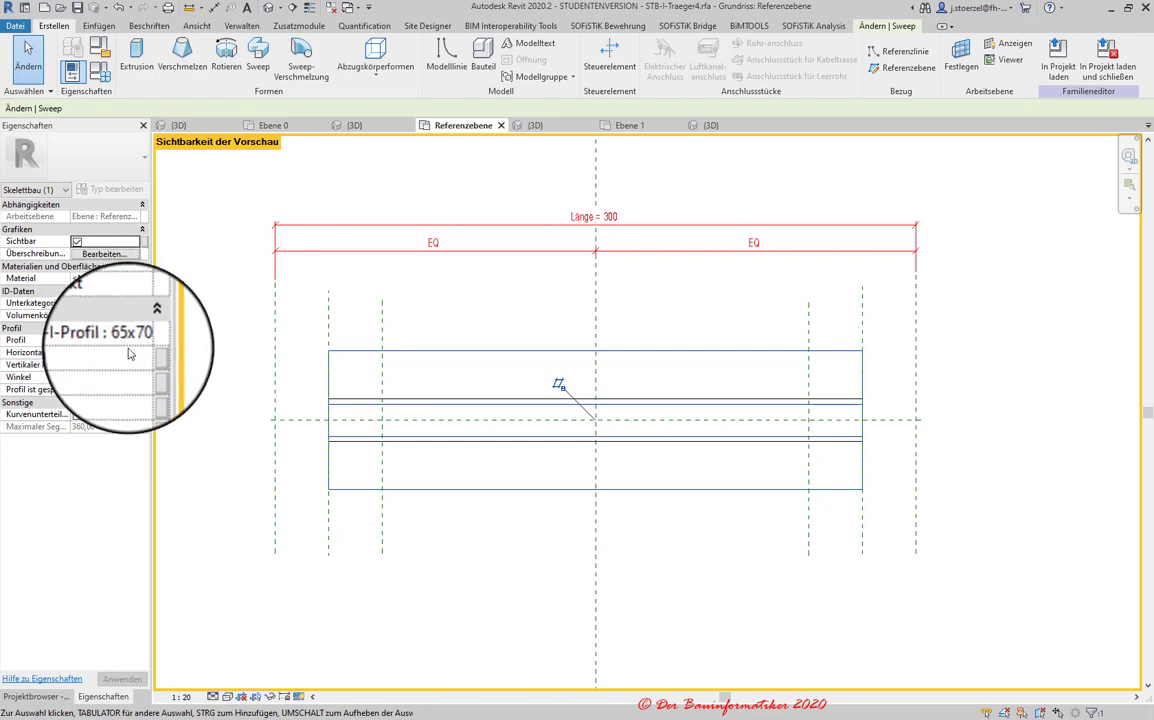
- Set the nested STB-I-Profil 65x70 type's Flanschbreite to 300 from the Project Browser
{"action": "left_click", "coordinate": [35, 699]}
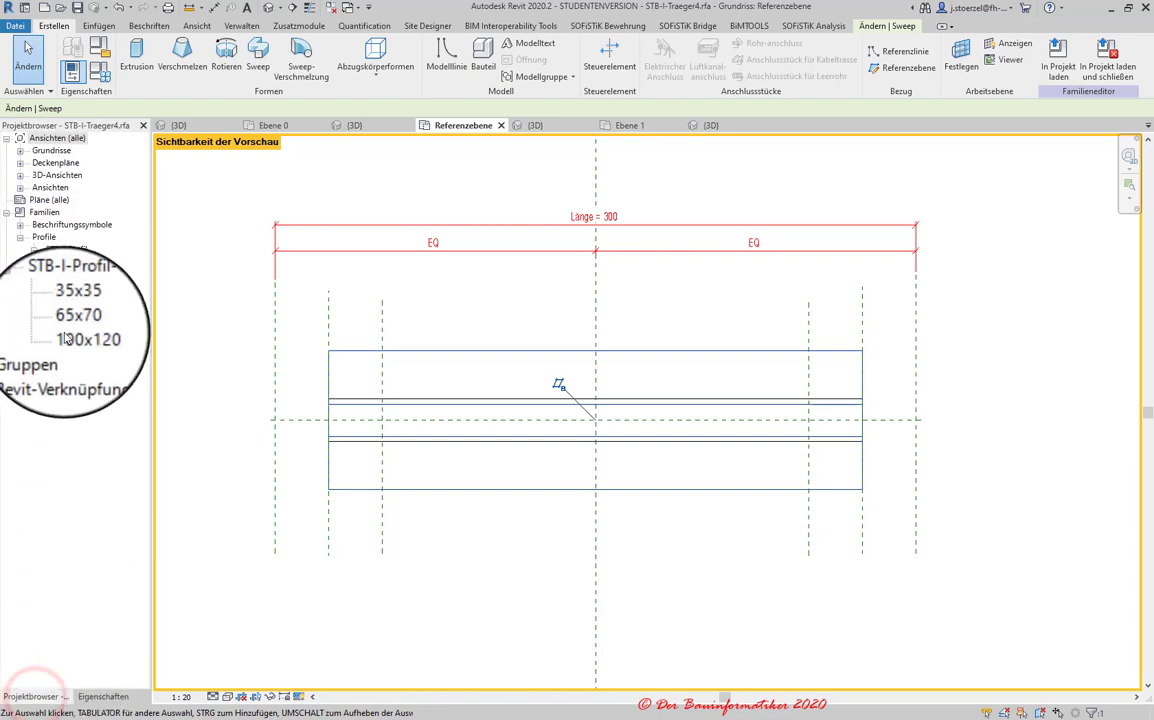
{"action": "left_click", "coordinate": [79, 282]}
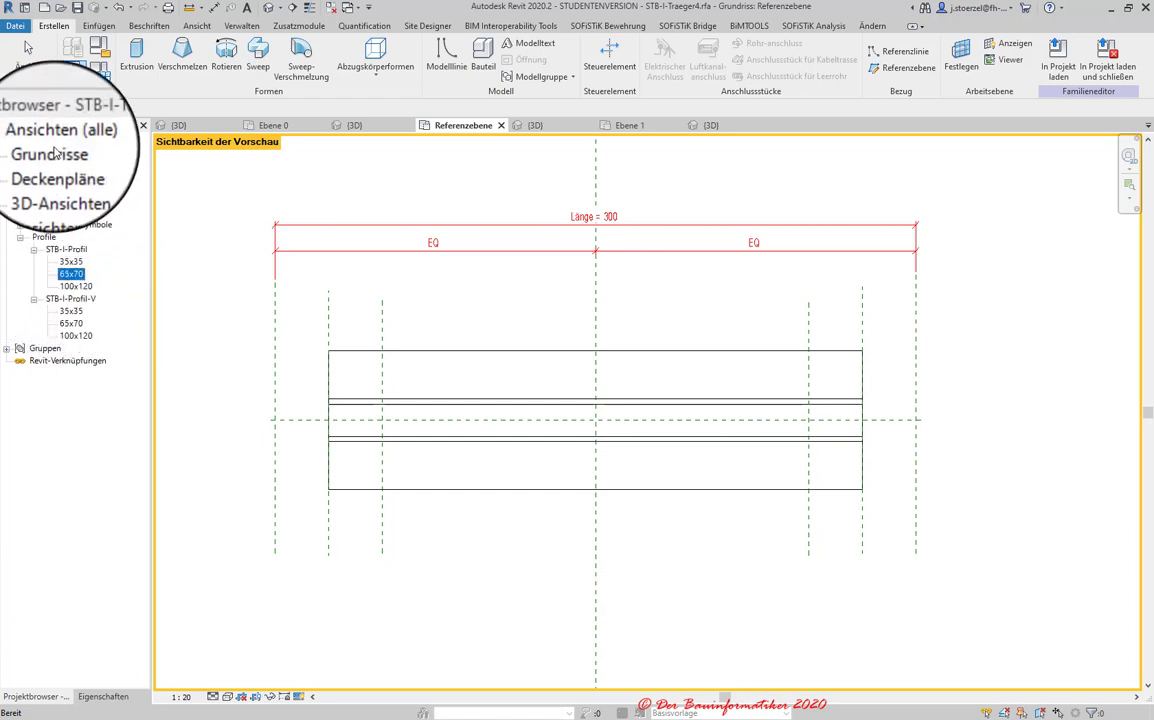
{"action": "left_click", "coordinate": [70, 252]}
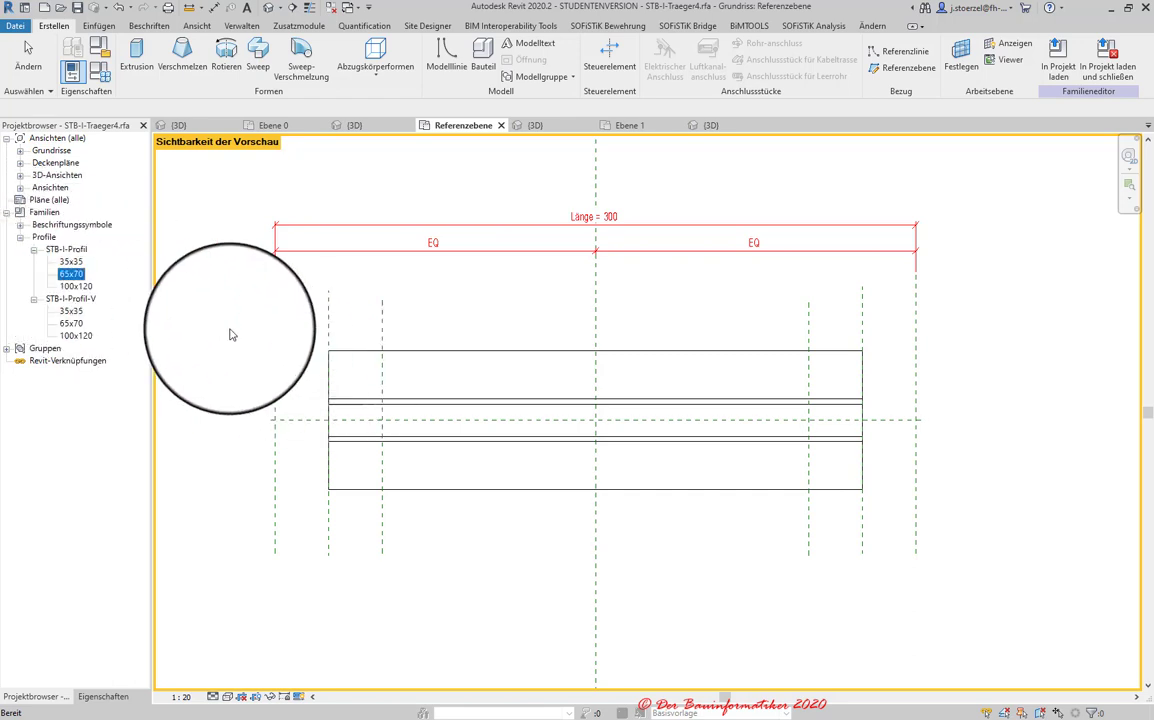
{"action": "double_click", "coordinate": [70, 274]}
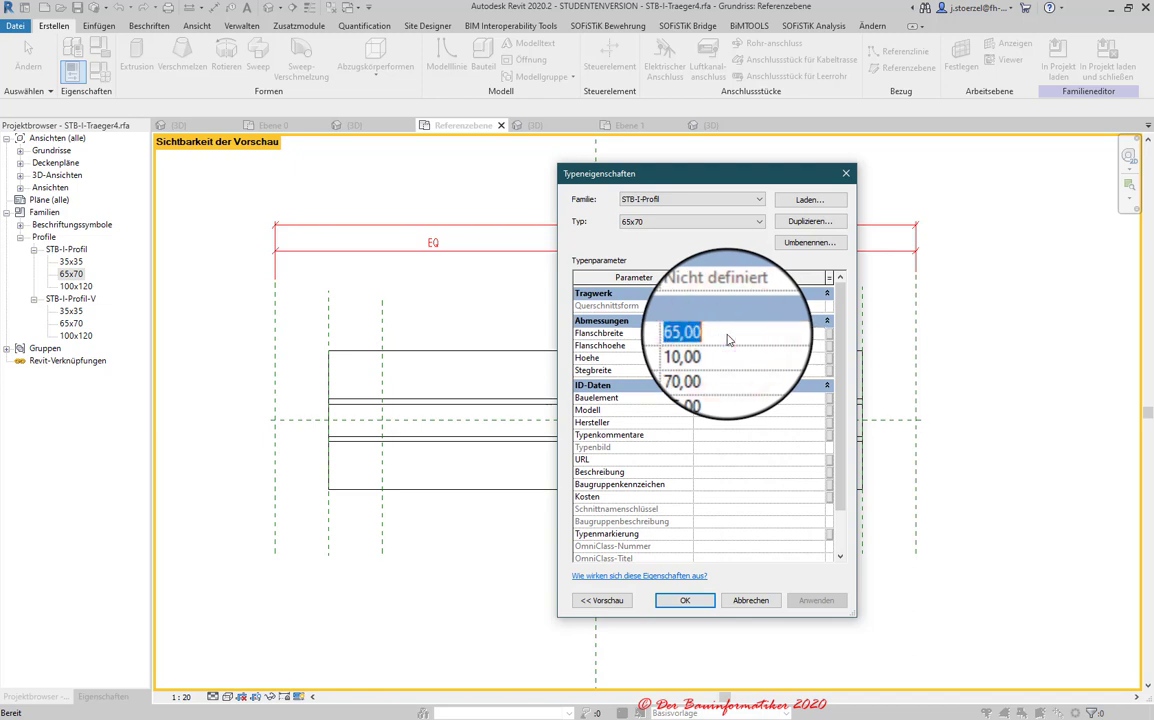
{"action": "type", "text": "5"}
{"action": "type", "text": "300"}
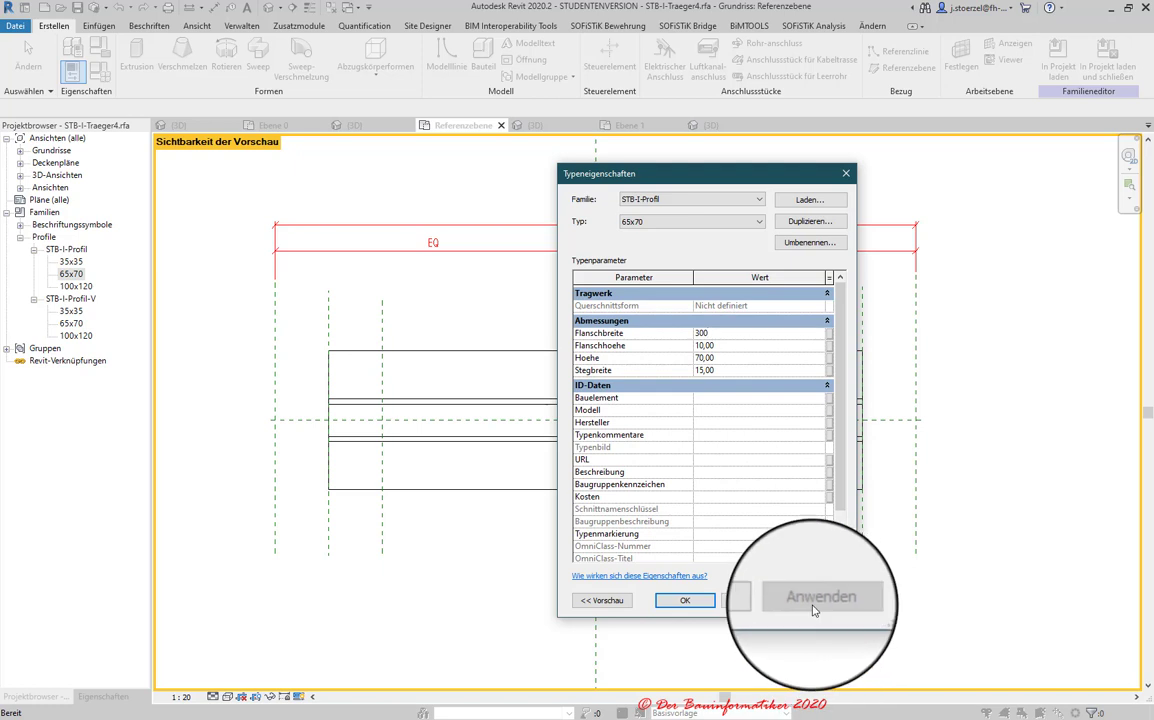
{"action": "left_click", "coordinate": [816, 600]}
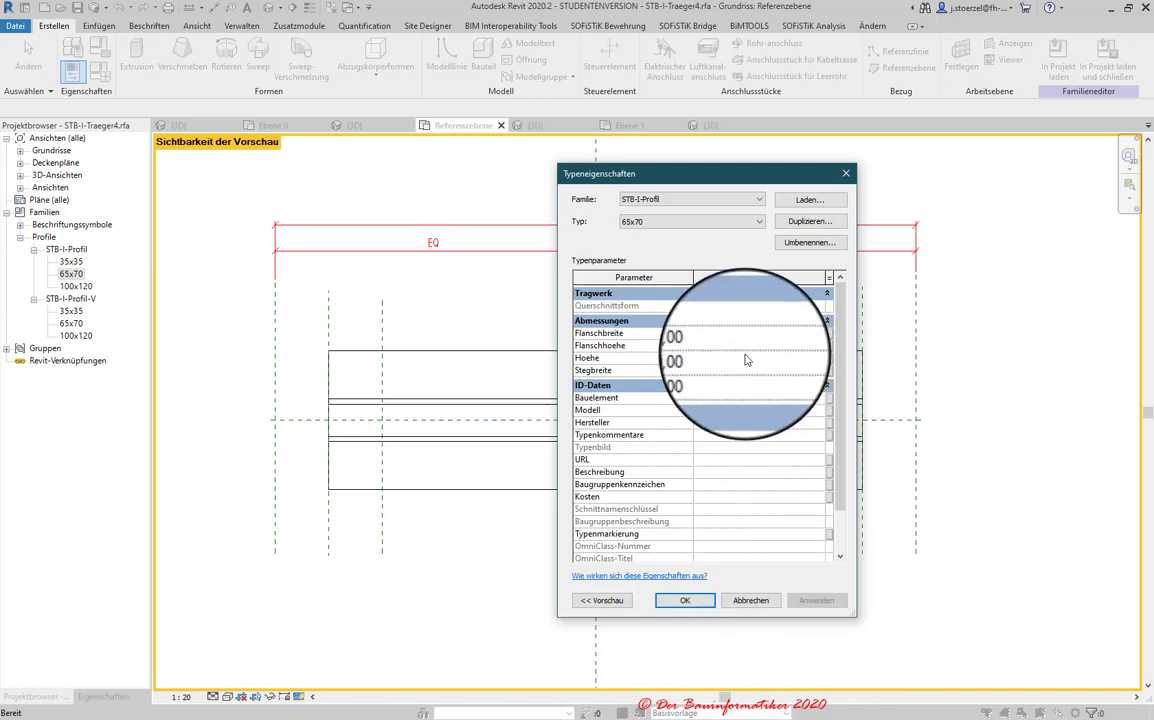
{"action": "left_click", "coordinate": [684, 603]}
- Undo the 300 flange width change, restoring the beam's original narrow outline
{"action": "scroll", "coordinate": [710, 450], "scroll_direction": "down", "scroll_amount": 3}
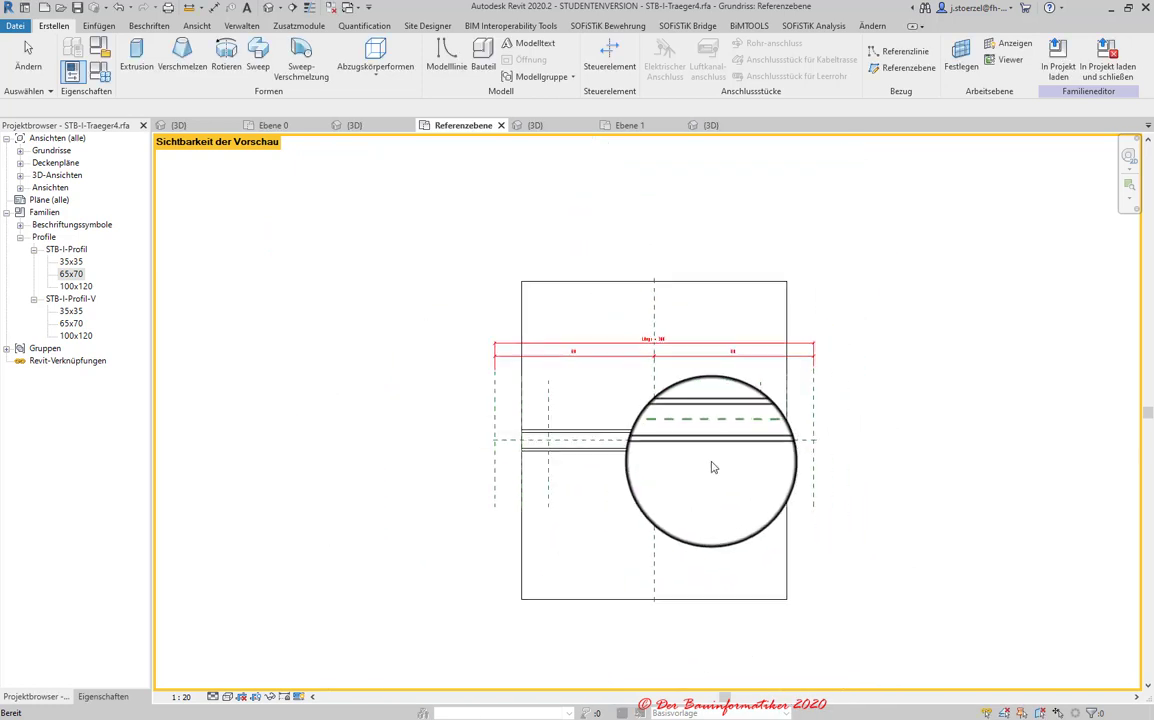
{"action": "left_click", "coordinate": [119, 8]}
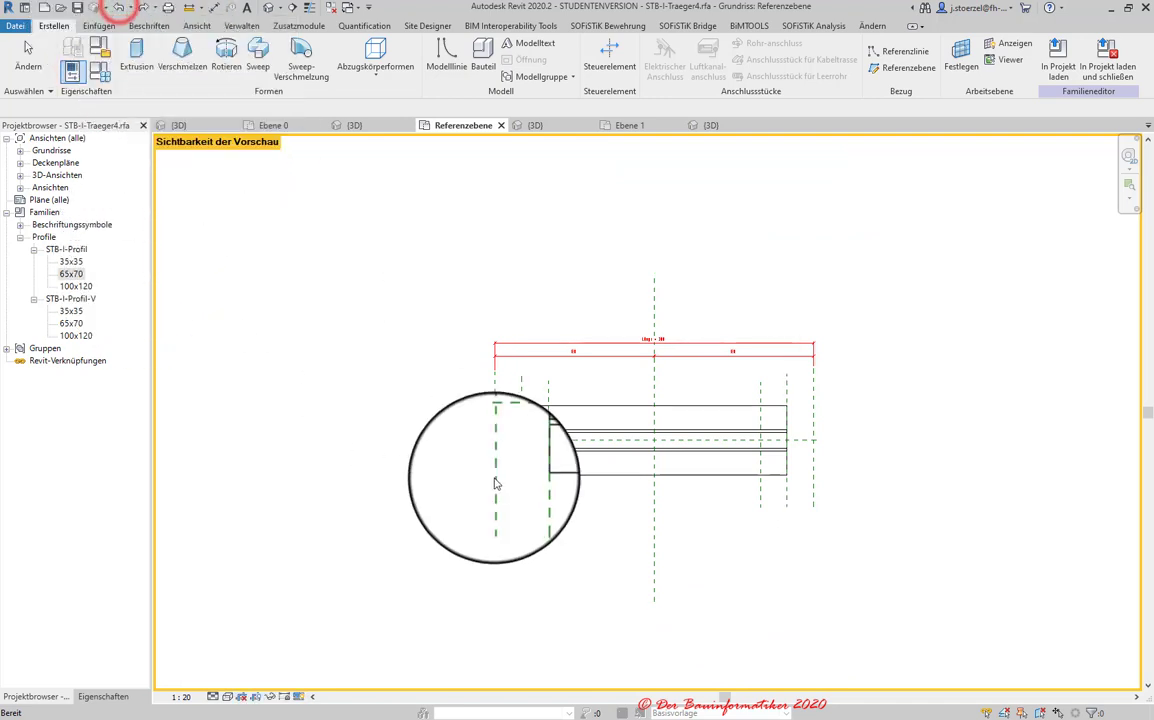
{"action": "double_click", "coordinate": [74, 276]}
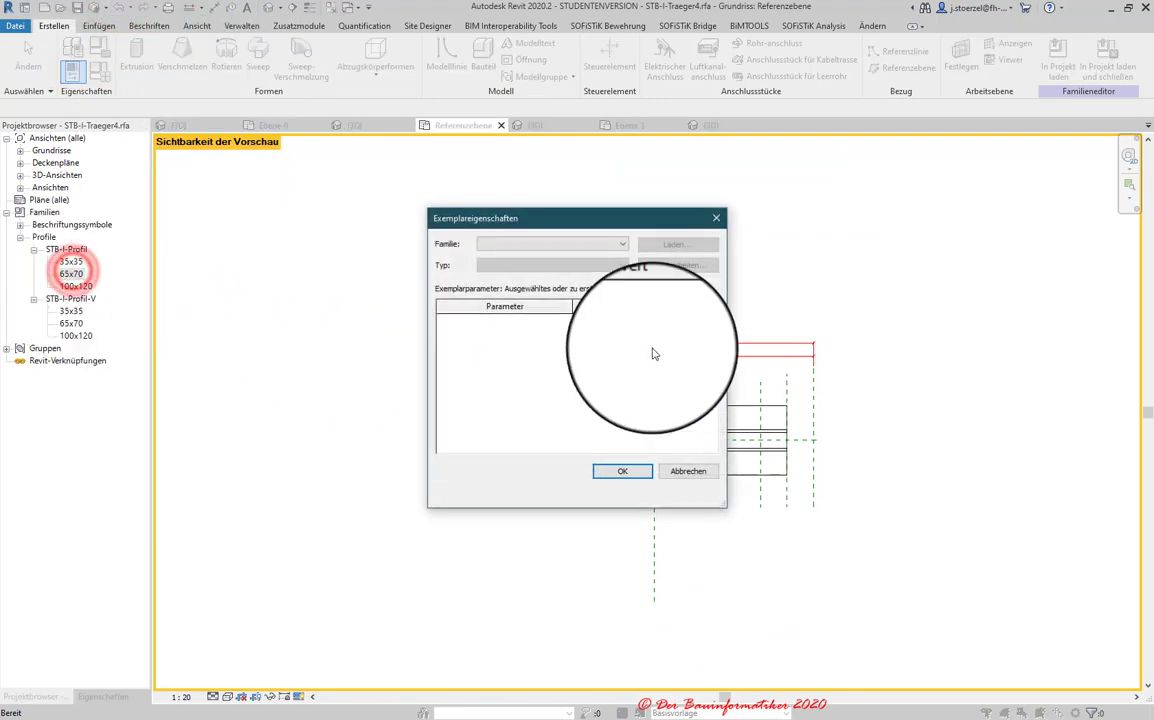
{"action": "left_click", "coordinate": [690, 469]}
{"action": "double_click", "coordinate": [72, 277]}
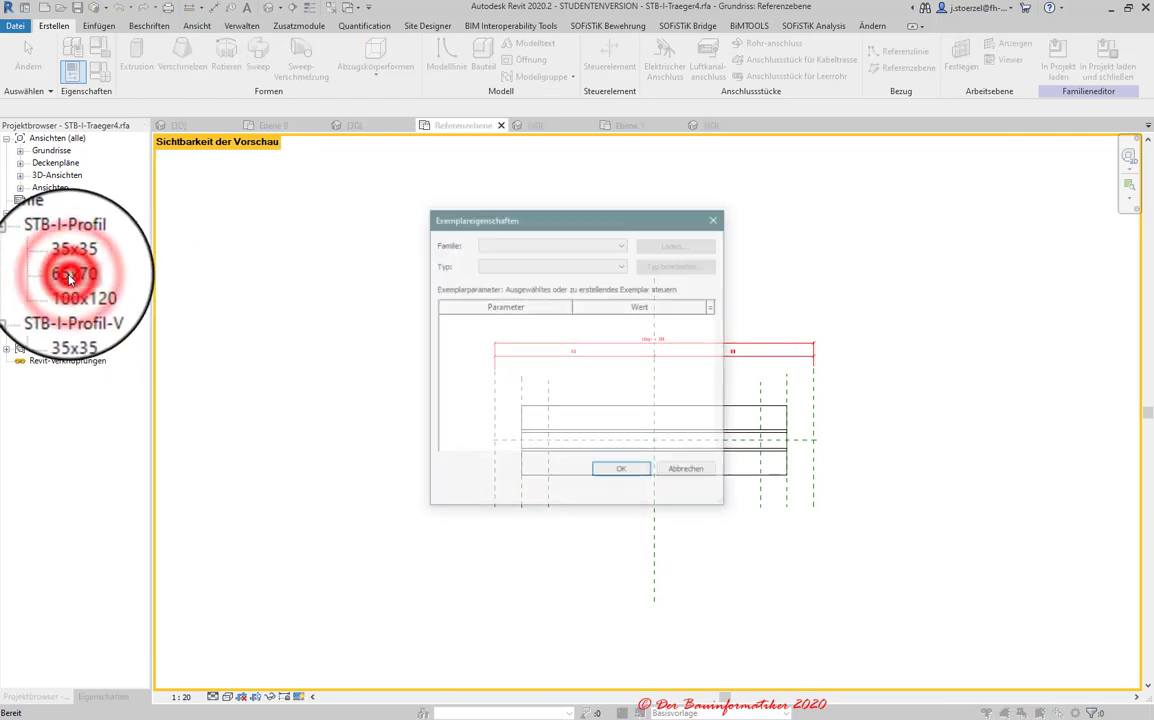
{"action": "key", "text": "Escape"}
{"action": "left_click", "coordinate": [237, 283]}
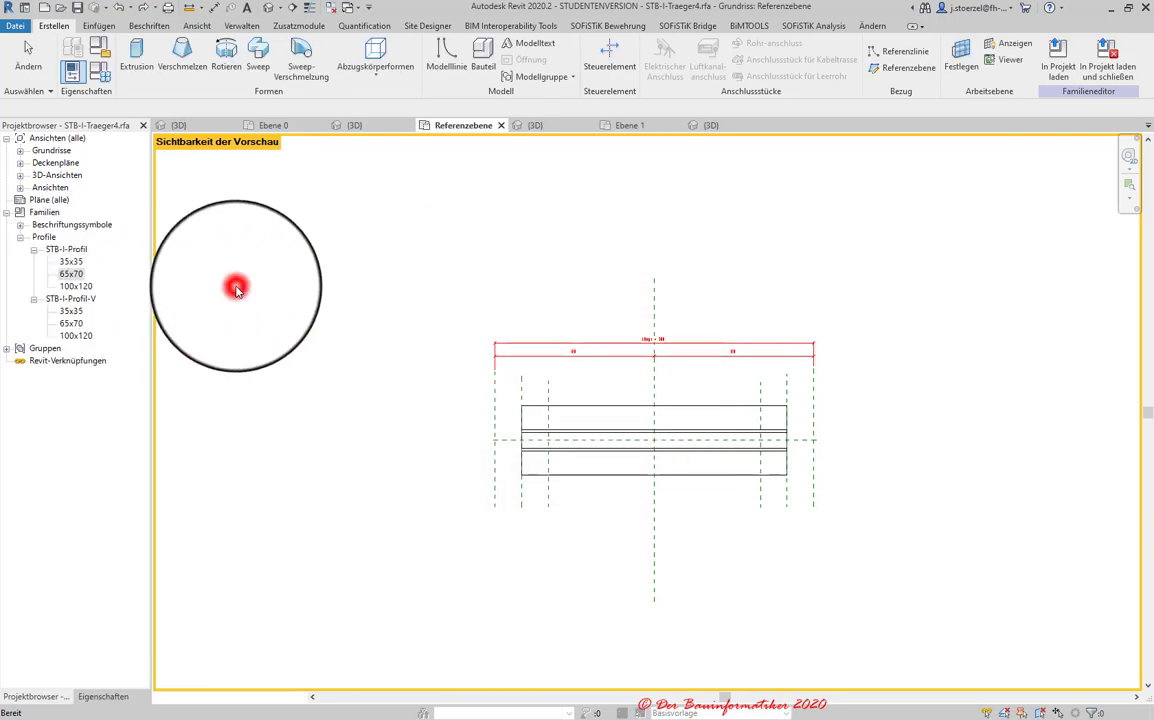
{"action": "left_click", "coordinate": [72, 265]}
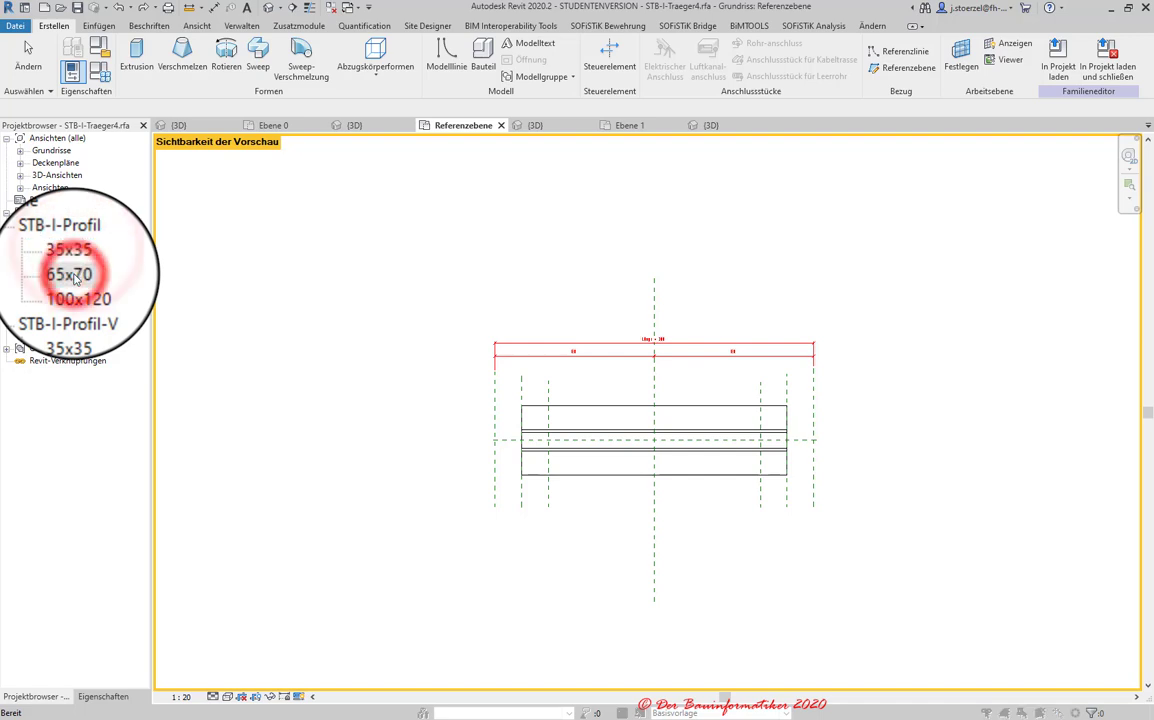
- Link the 65x70 profile's Flanschbreite and Flanschhoehe to host Flanschbreite and Flanschhoehe_mean
{"action": "double_click", "coordinate": [72, 277]}
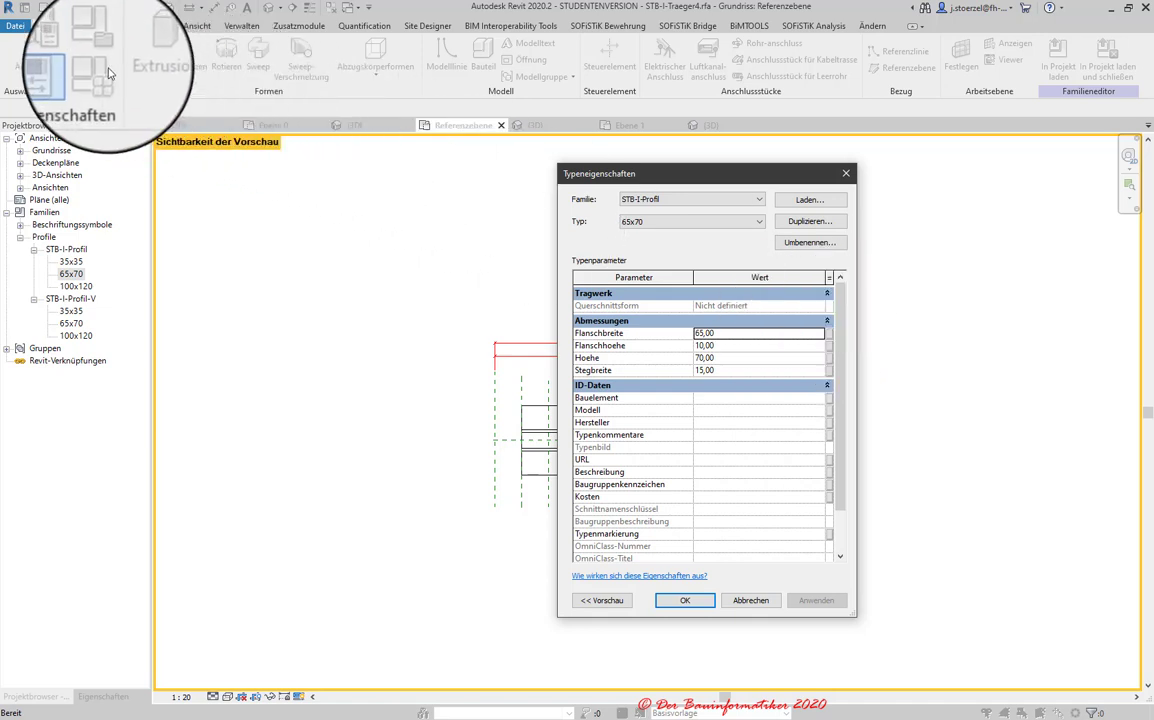
{"action": "left_click", "coordinate": [829, 335]}
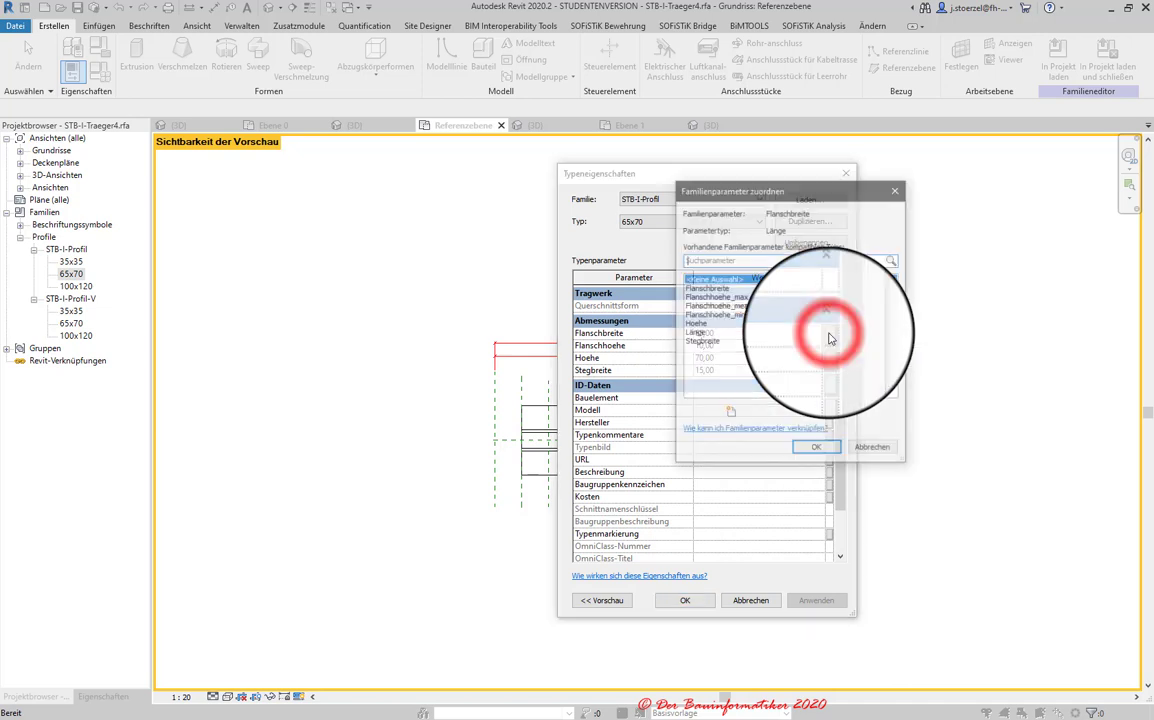
{"action": "left_click_drag", "start_coordinate": [771, 197], "coordinate": [975, 194]}
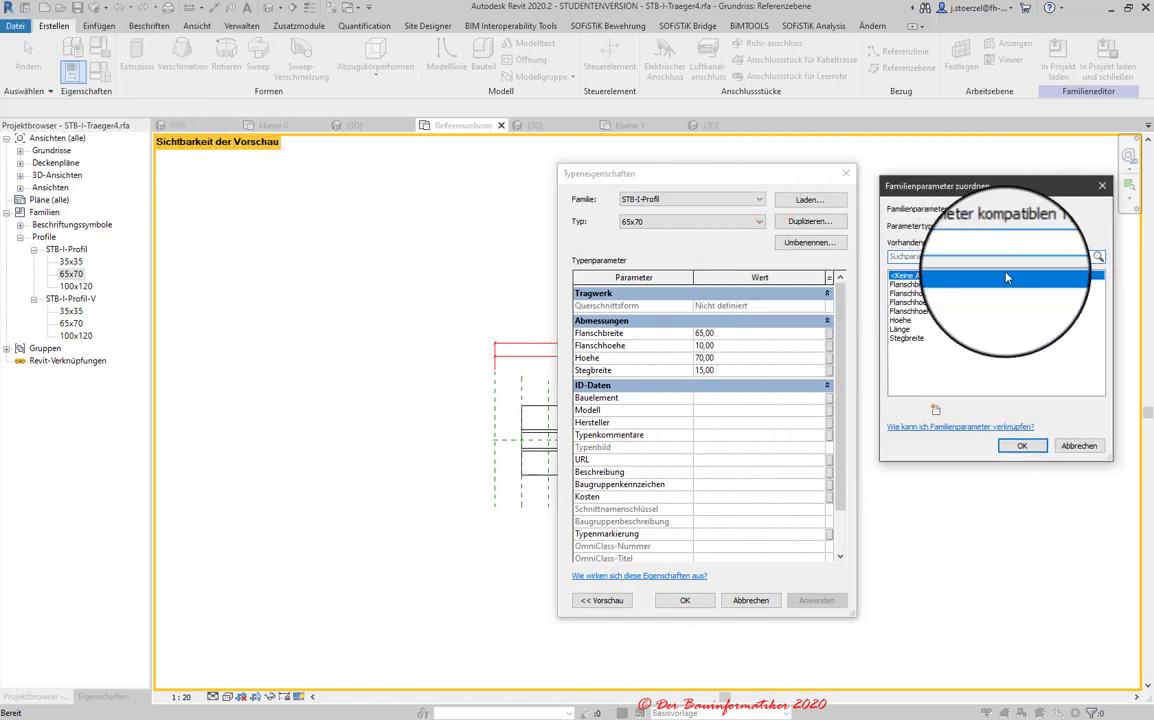
{"action": "left_click", "coordinate": [915, 285]}
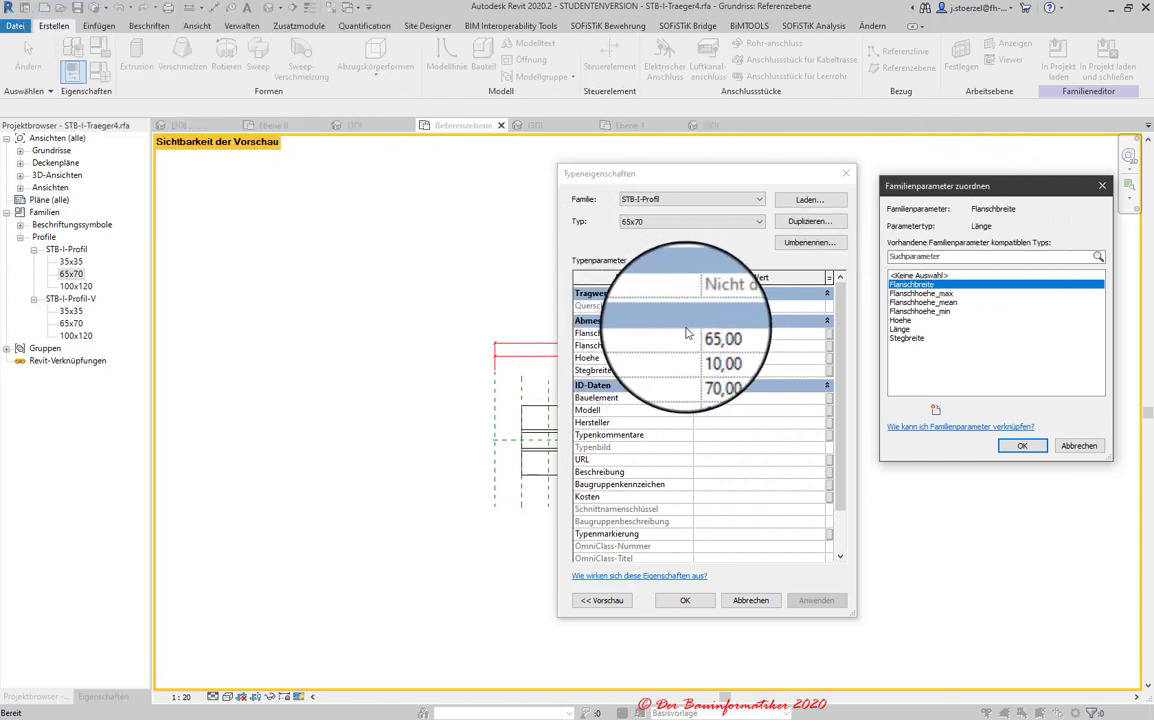
{"action": "left_click", "coordinate": [1022, 445]}
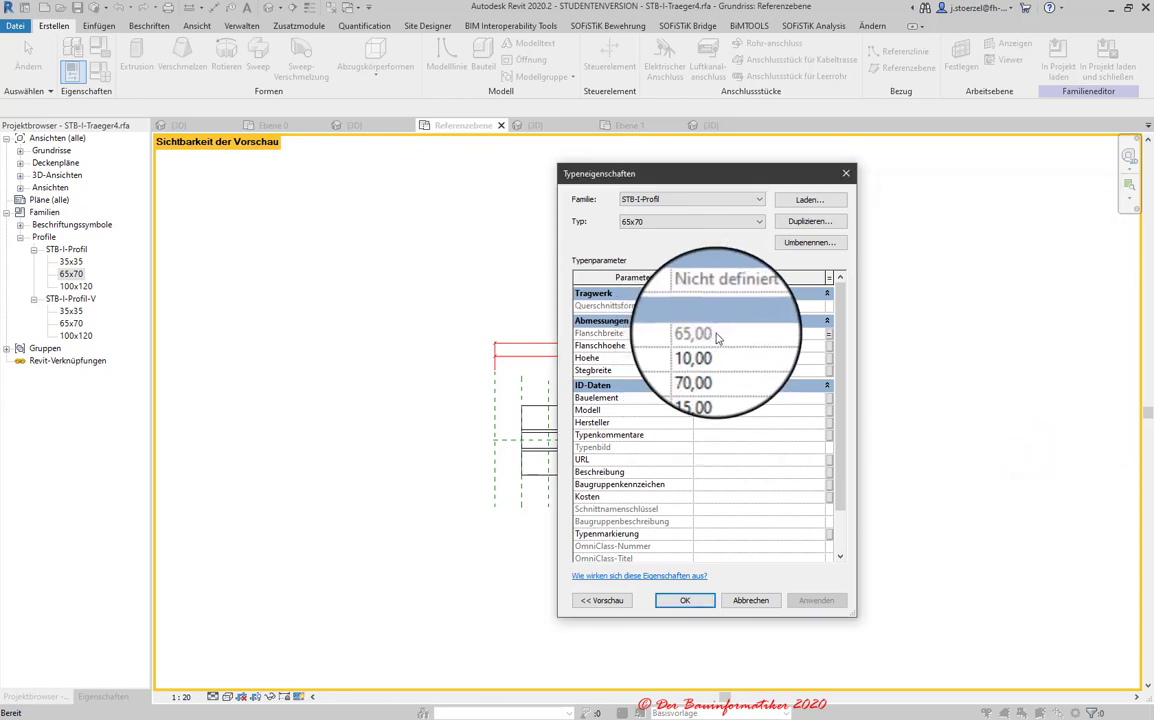
{"action": "left_click", "coordinate": [720, 334]}
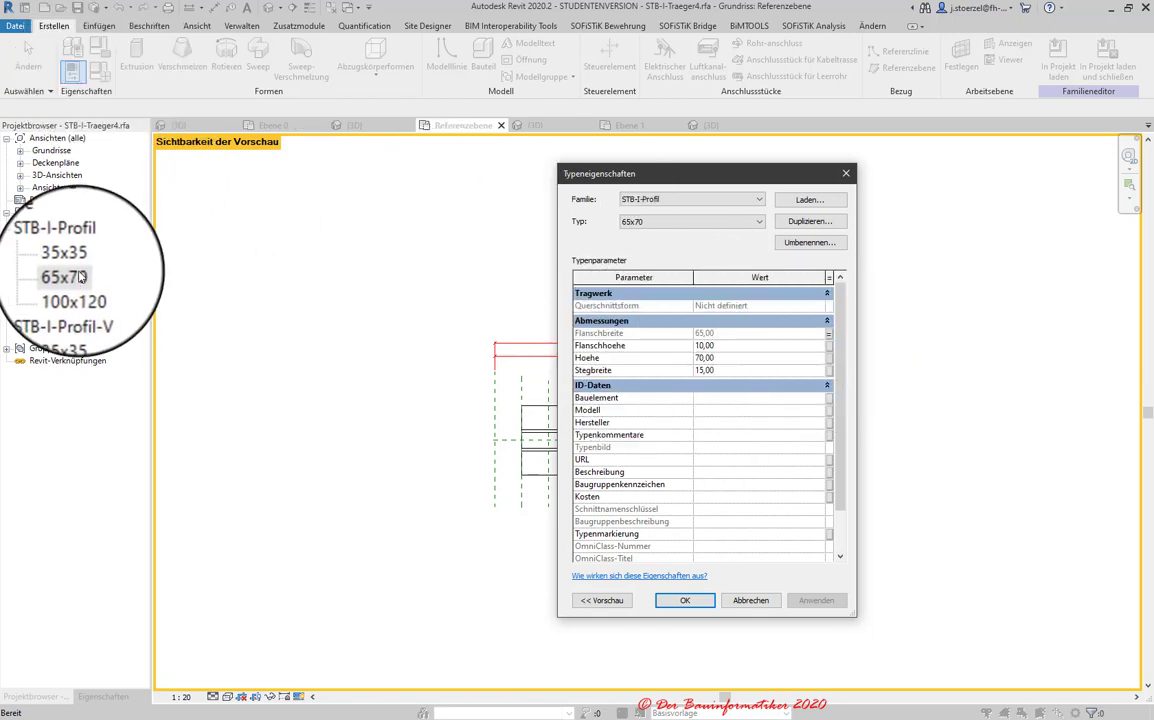
{"action": "left_click", "coordinate": [828, 345]}
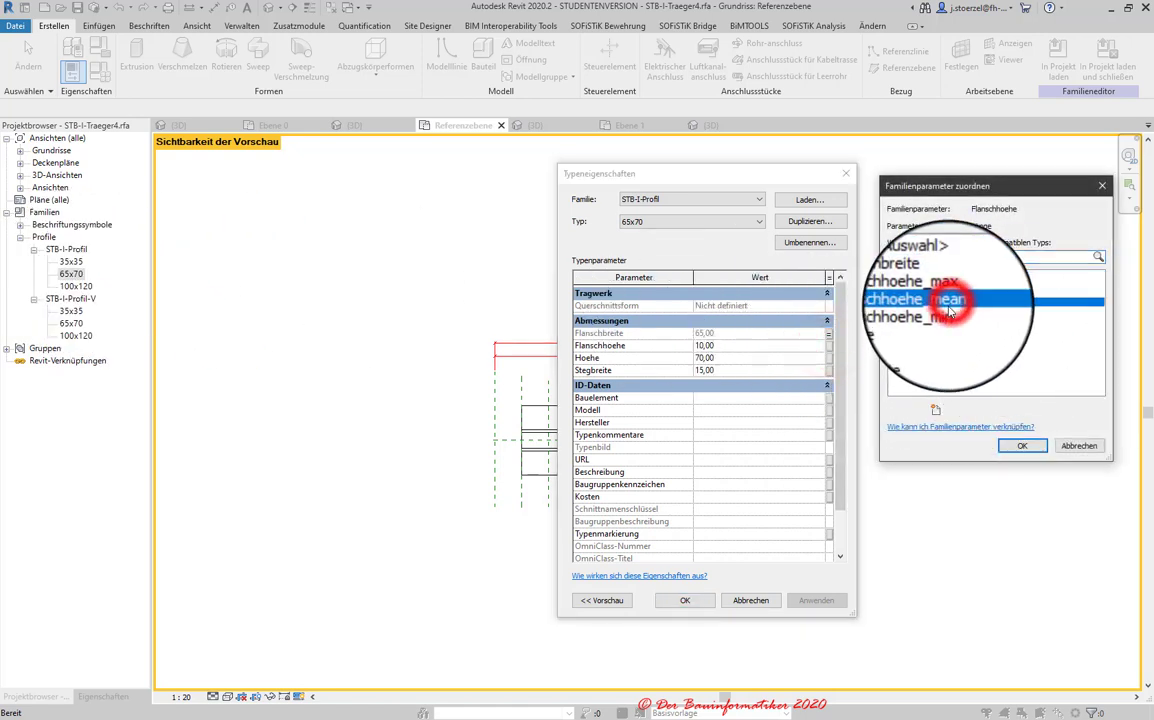
{"action": "left_click", "coordinate": [1022, 445]}
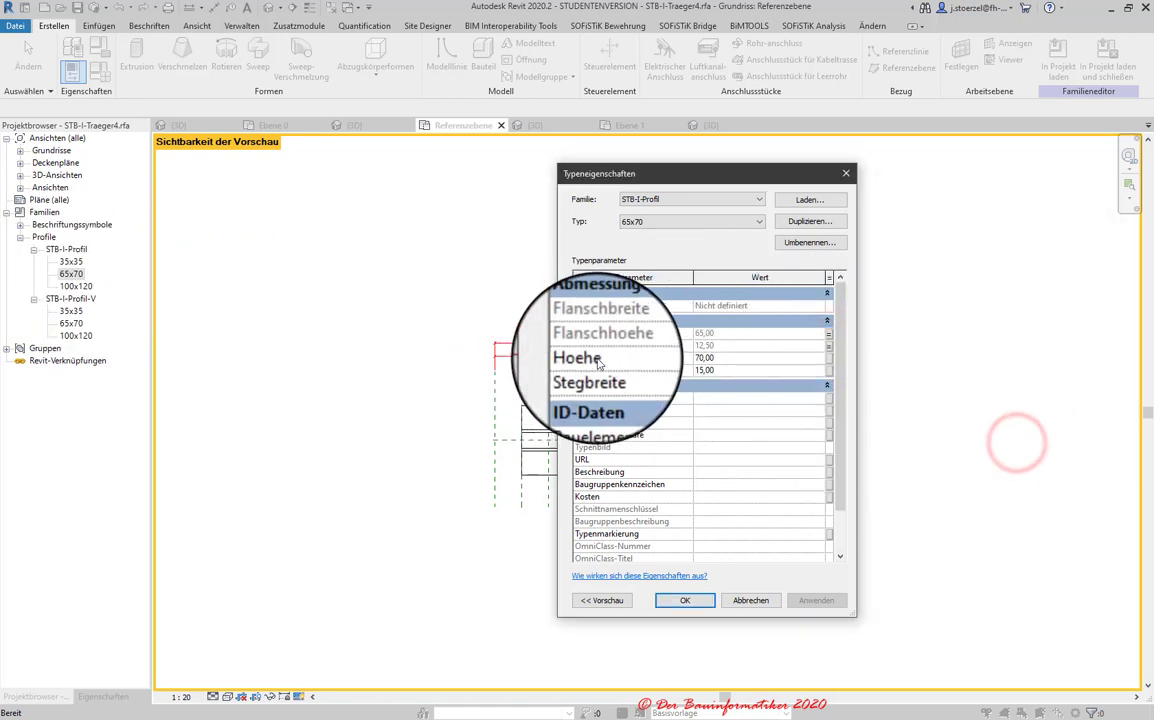
- Link its Hoehe and Stegbreite to the matching host parameters and confirm
{"action": "left_click", "coordinate": [829, 360]}
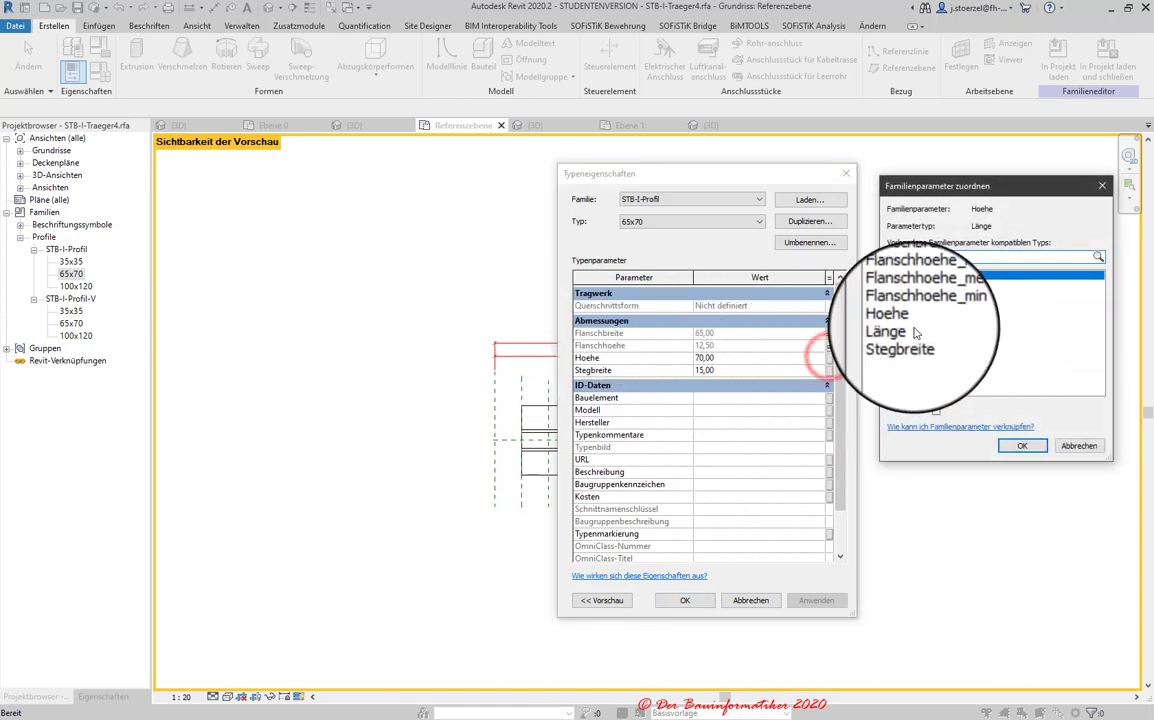
{"action": "left_click", "coordinate": [900, 320]}
{"action": "left_click", "coordinate": [1024, 447]}
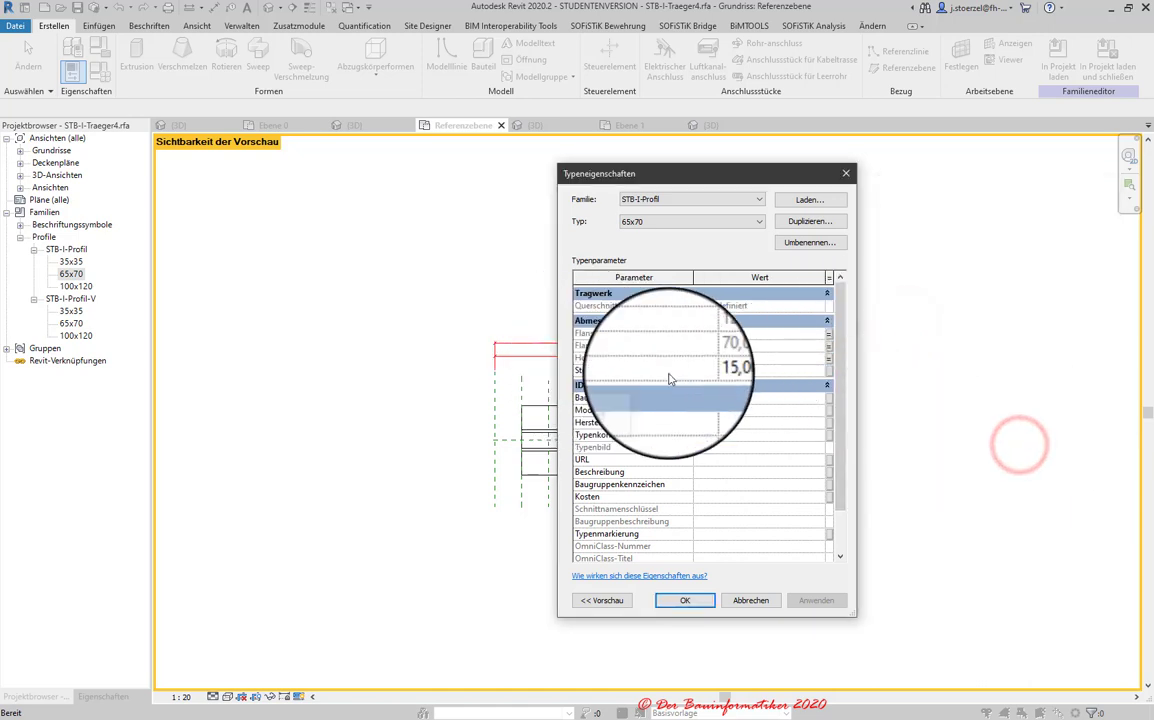
{"action": "left_click", "coordinate": [829, 370]}
{"action": "left_click", "coordinate": [893, 330]}
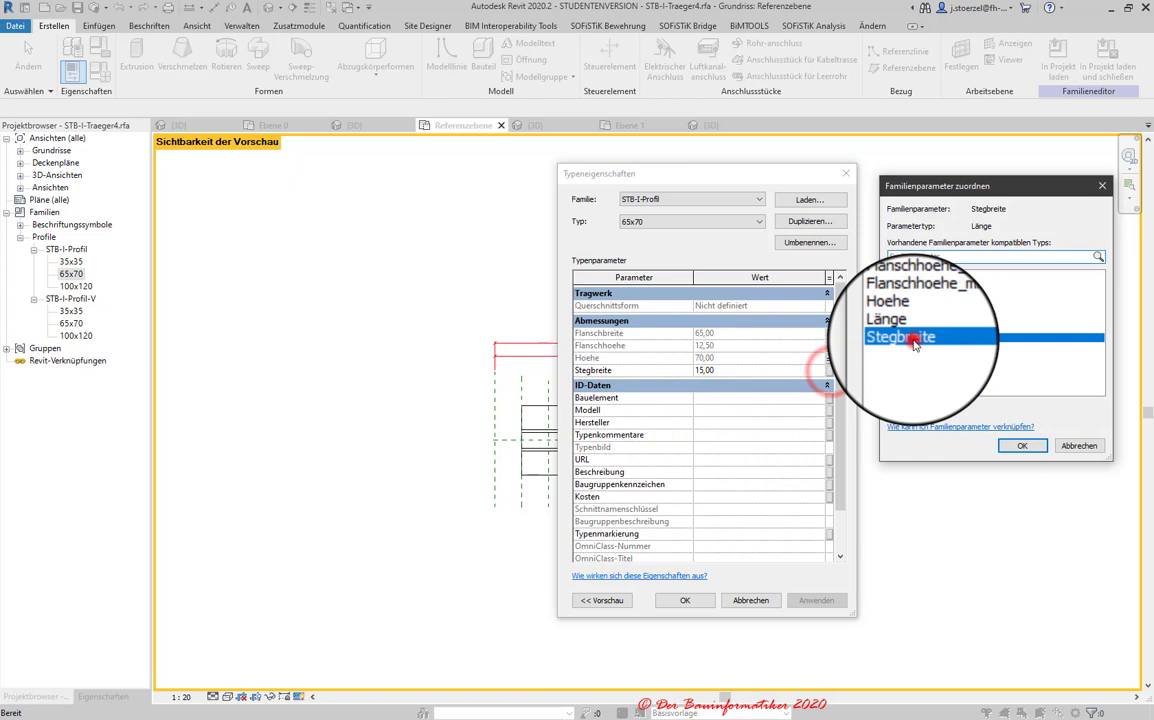
{"action": "left_click", "coordinate": [1022, 444]}
{"action": "left_click", "coordinate": [685, 600]}
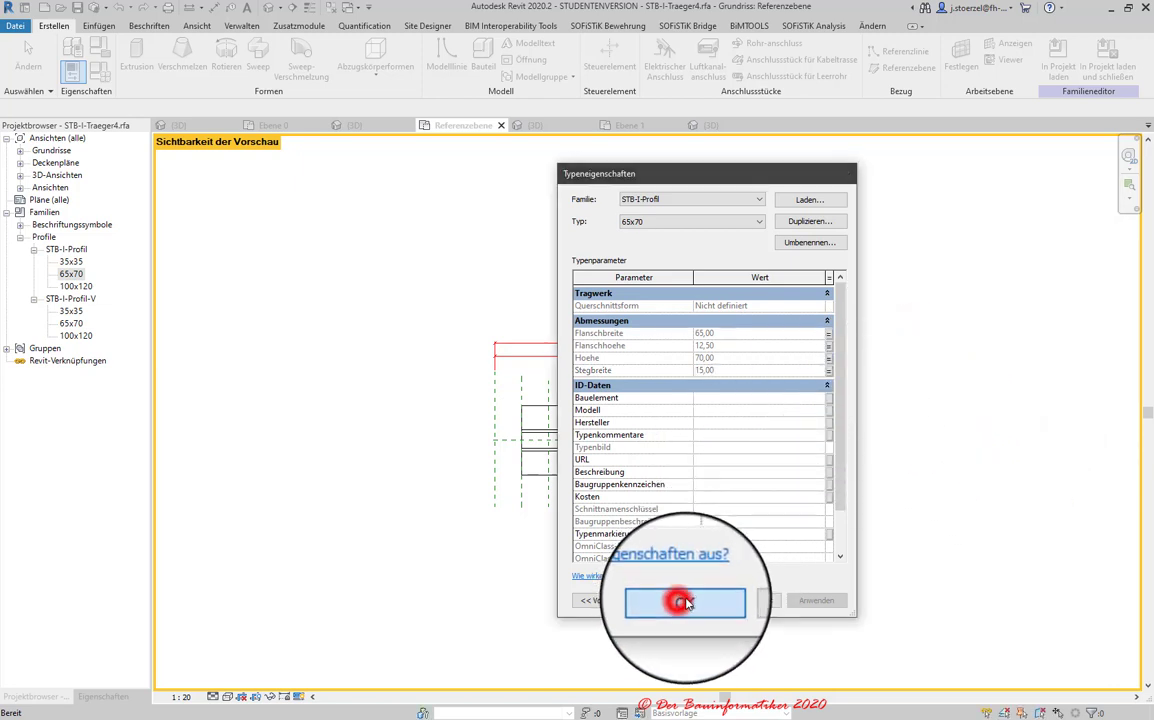
- Link STB-I-Profil-V 65x70's FlanschVoutenHoehe, and Flanschhoehe to Flanschhoehe_min
{"action": "double_click", "coordinate": [72, 325]}
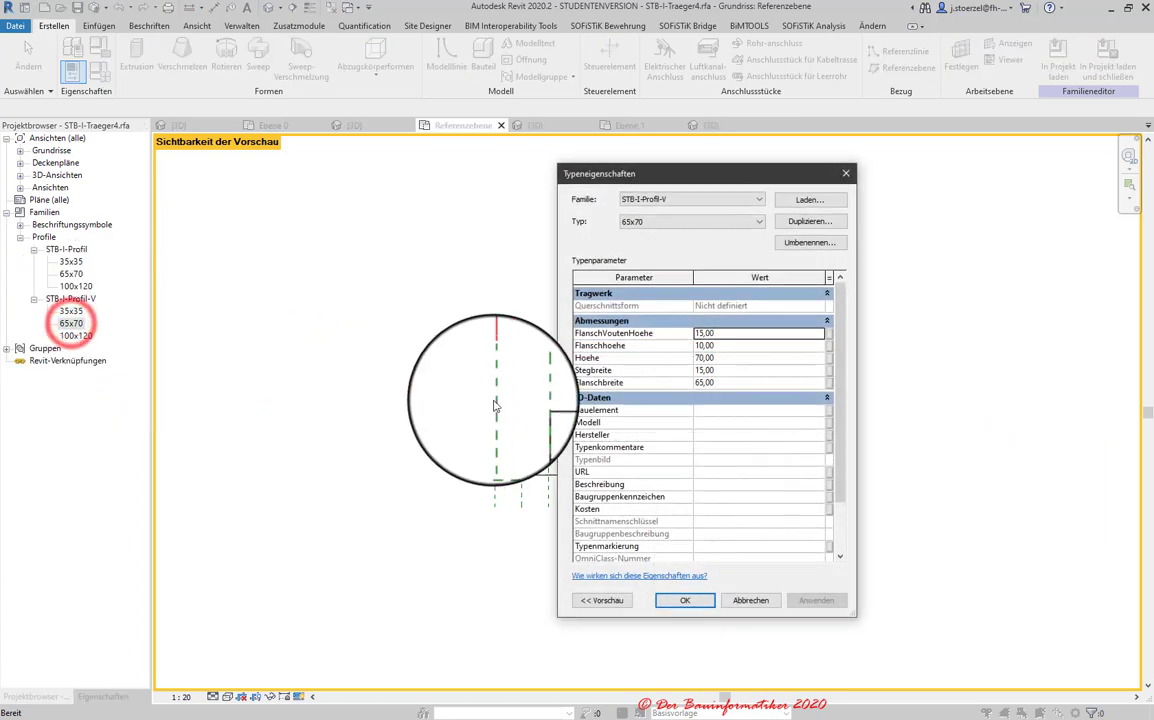
{"action": "left_click", "coordinate": [830, 333]}
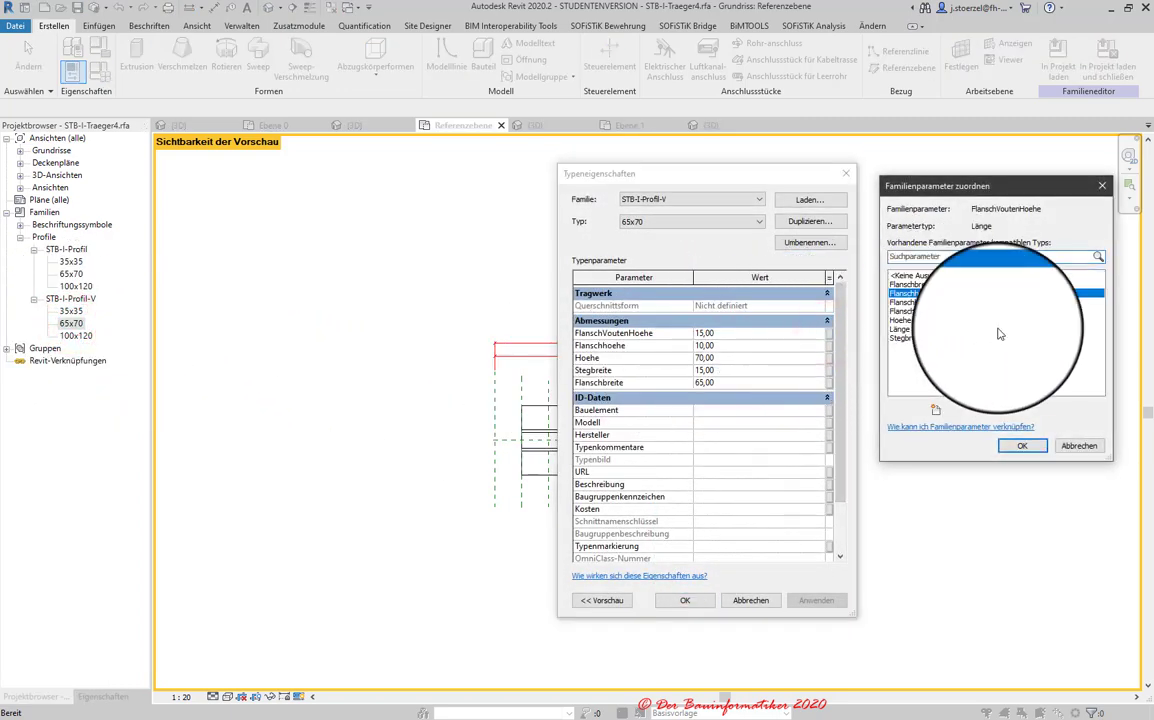
{"action": "left_click", "coordinate": [1022, 446]}
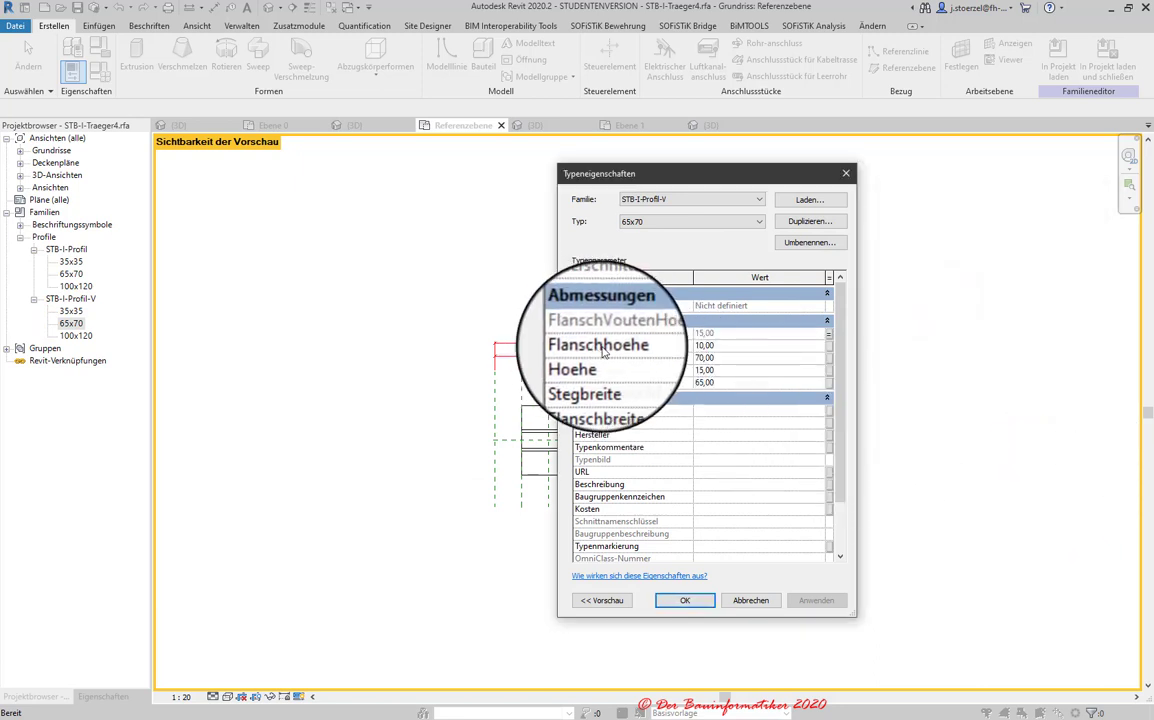
{"action": "left_click", "coordinate": [829, 346]}
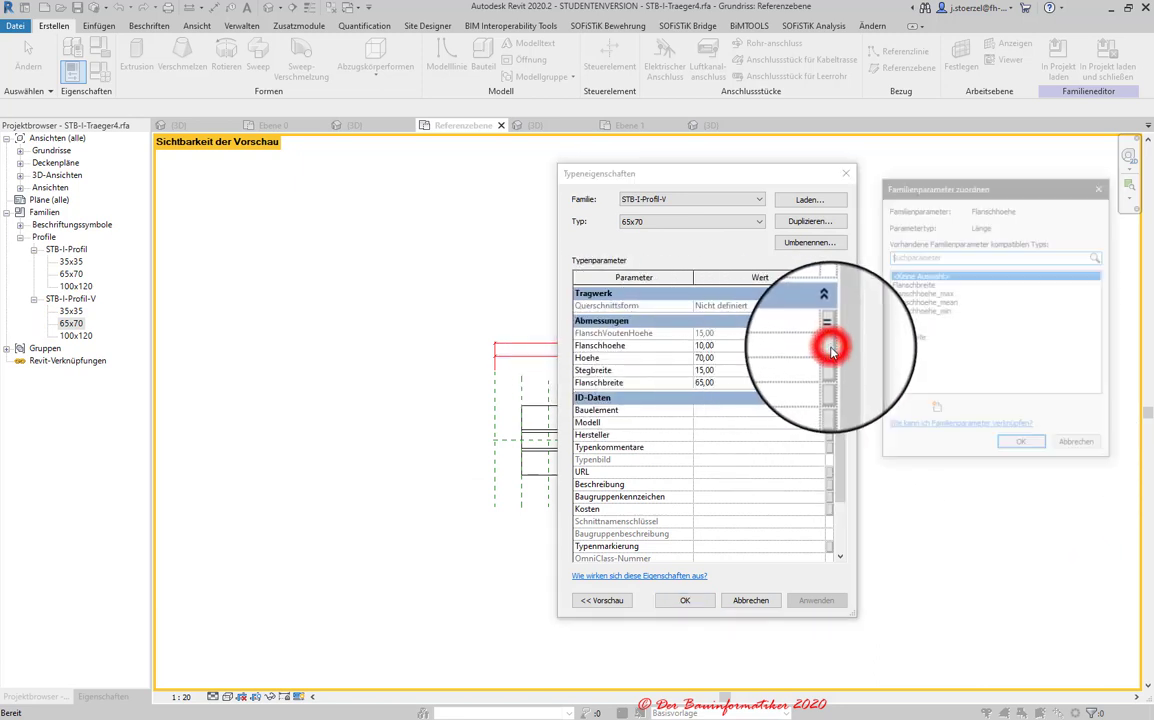
{"action": "left_click", "coordinate": [946, 312]}
{"action": "left_click", "coordinate": [1022, 446]}
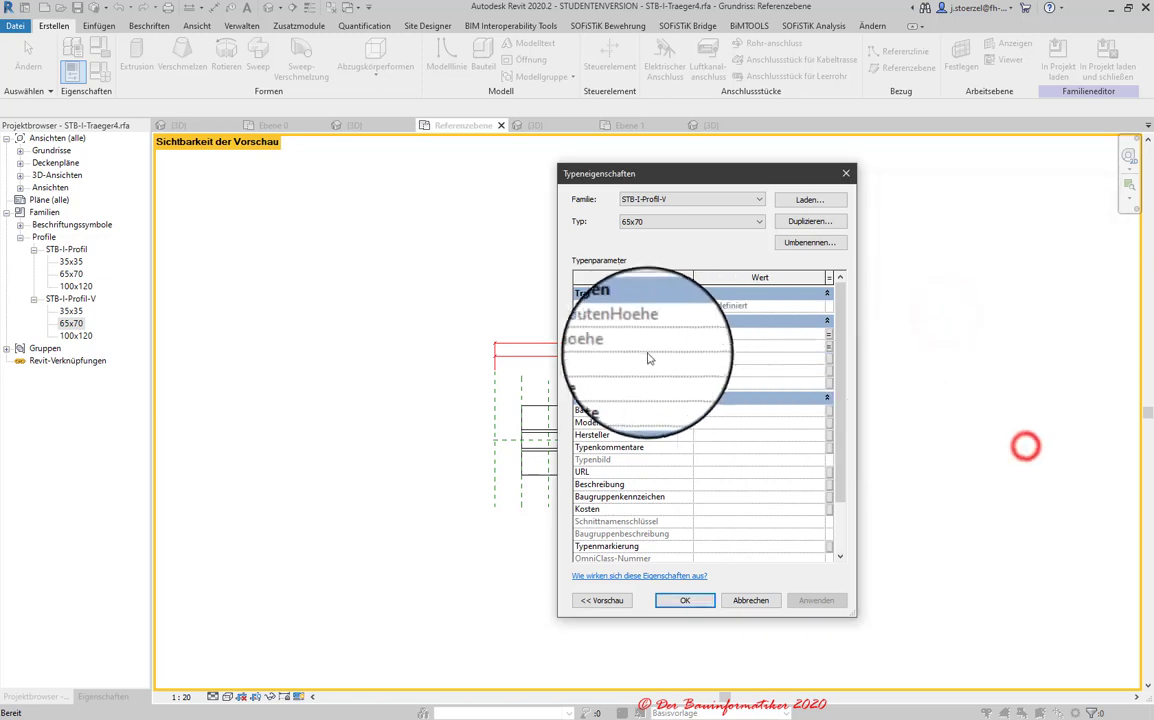
- Link its Hoehe, Stegbreite and Flanschbreite to the matching host family parameters
{"action": "left_click", "coordinate": [829, 358]}
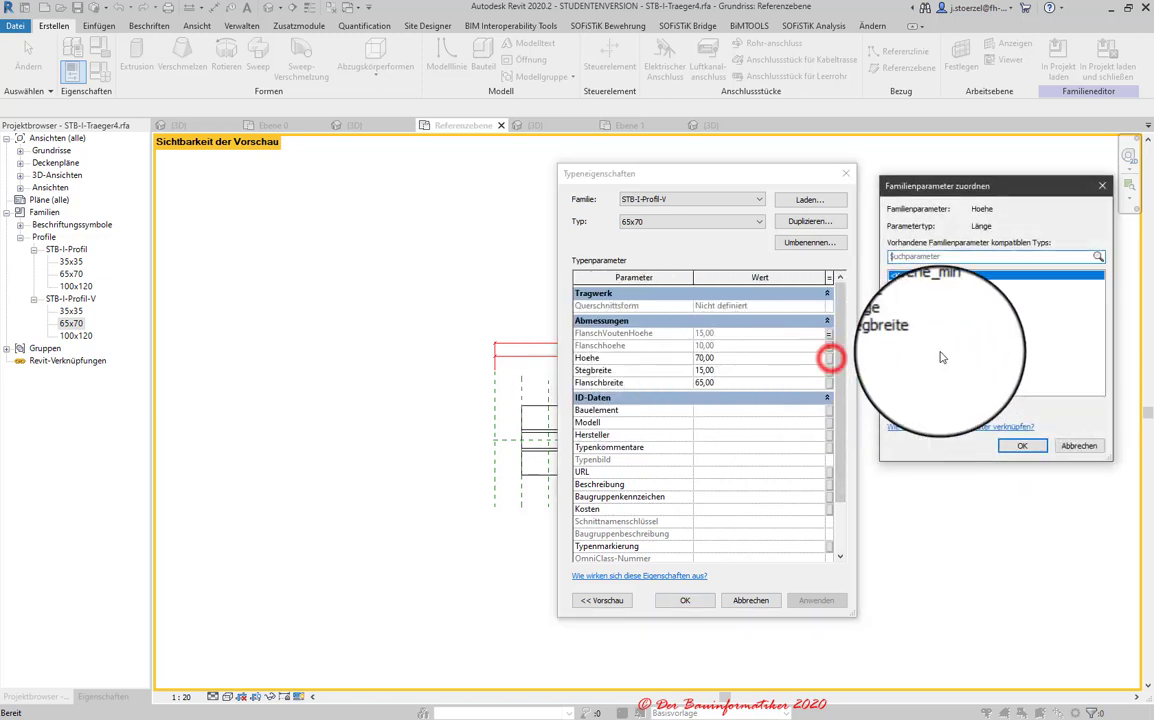
{"action": "left_click", "coordinate": [900, 320]}
{"action": "left_click", "coordinate": [1022, 446]}
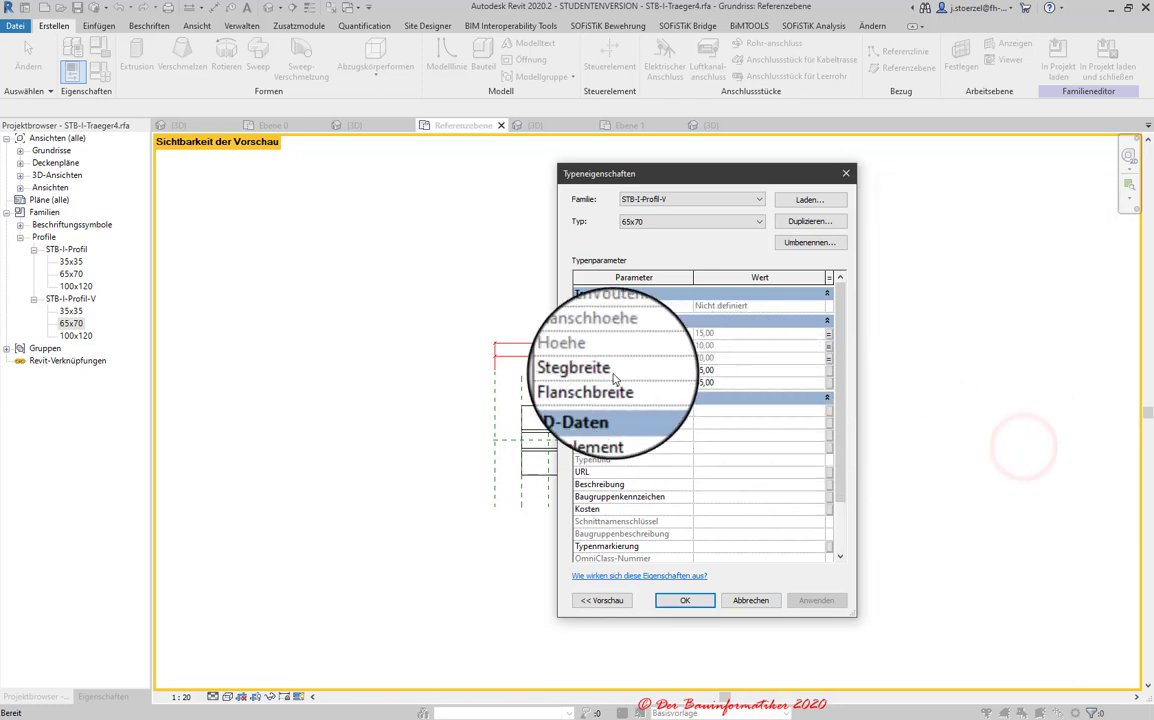
{"action": "left_click", "coordinate": [829, 370]}
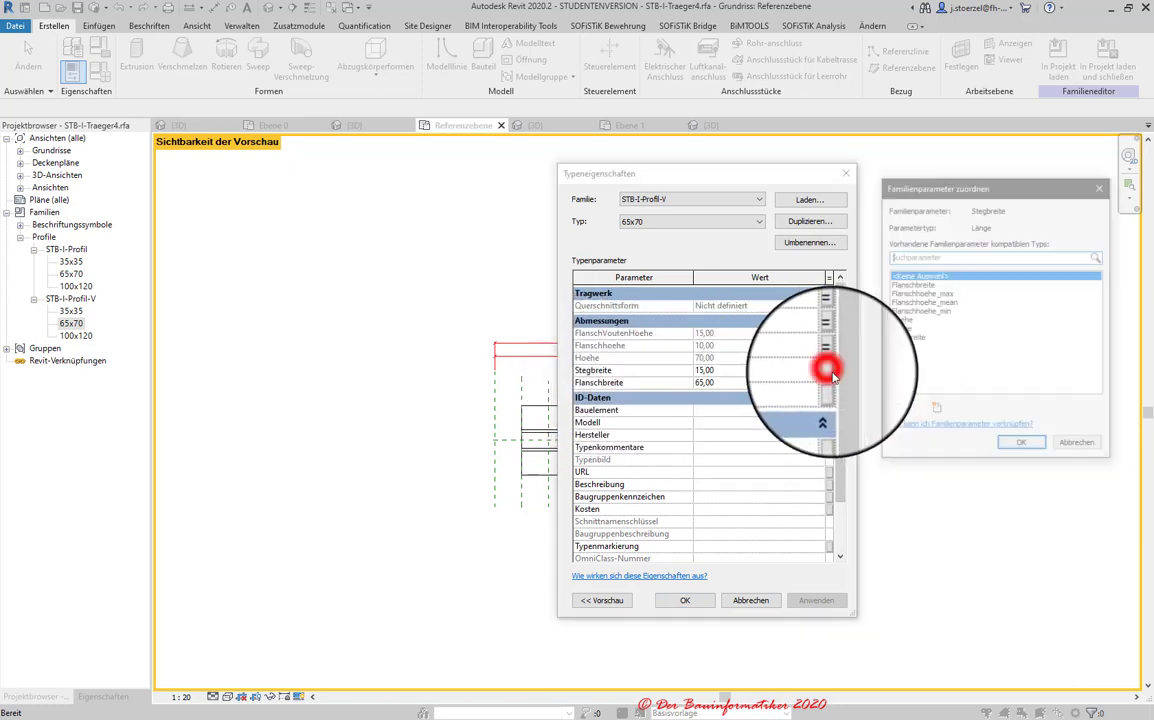
{"action": "left_click", "coordinate": [924, 336]}
{"action": "left_click", "coordinate": [1022, 446]}
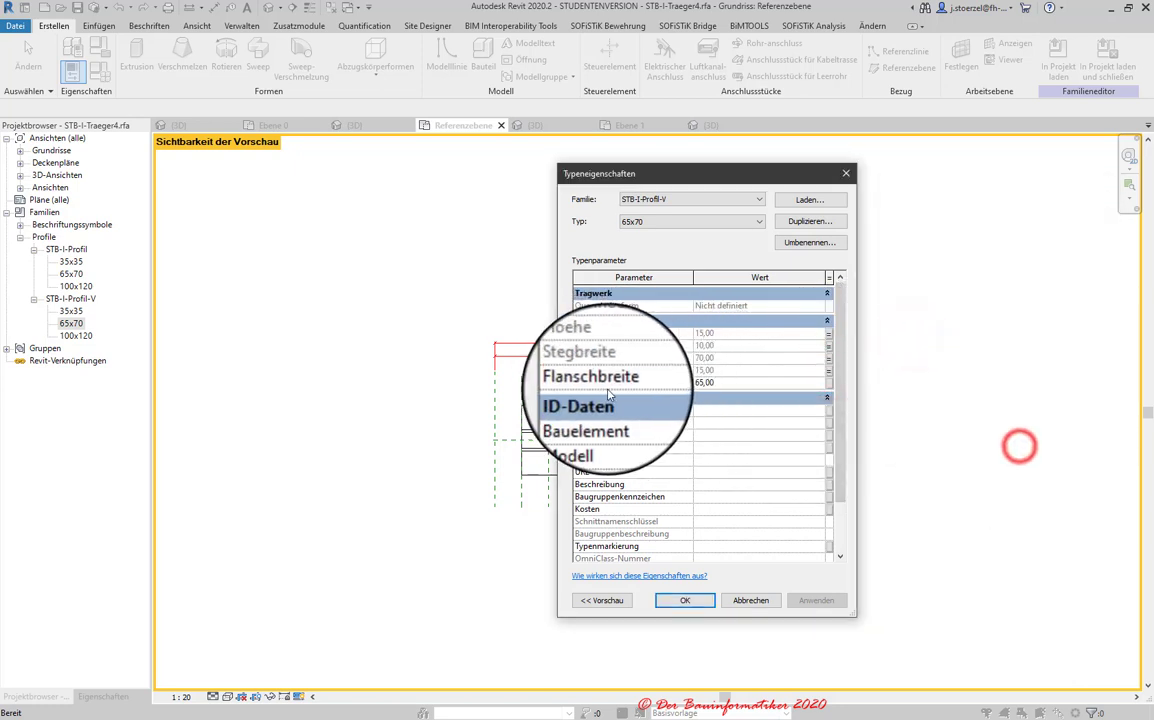
{"action": "left_click", "coordinate": [829, 383]}
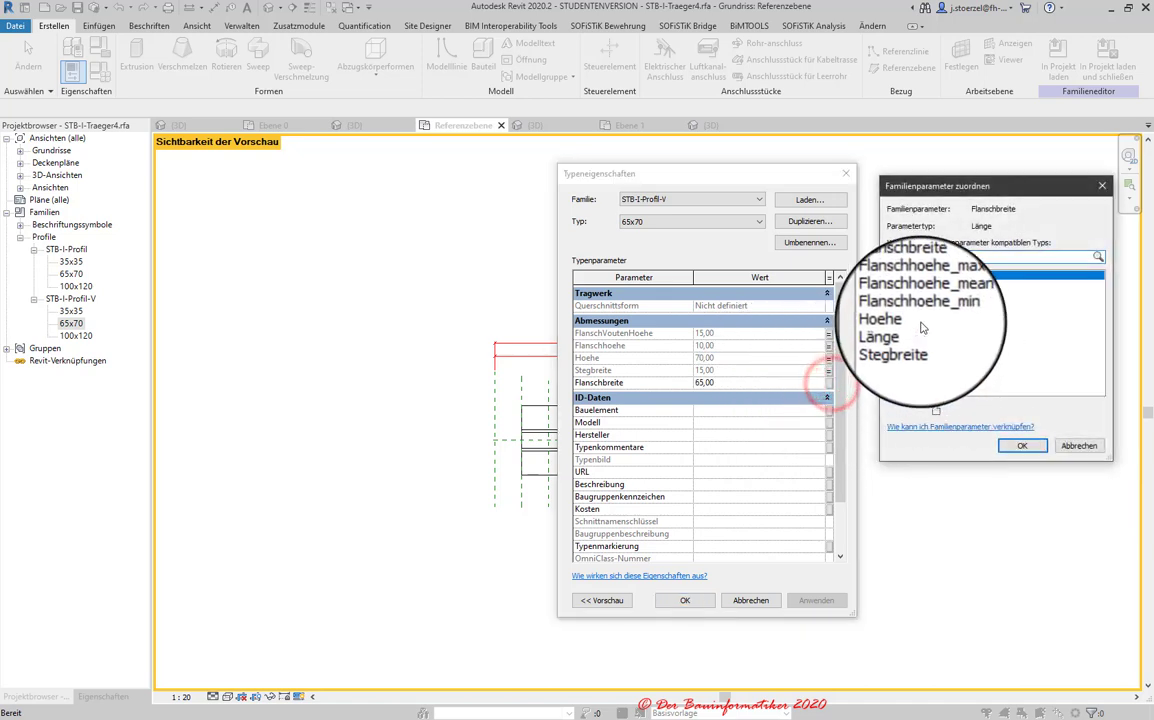
{"action": "left_click", "coordinate": [918, 287]}
{"action": "left_click", "coordinate": [1022, 446]}
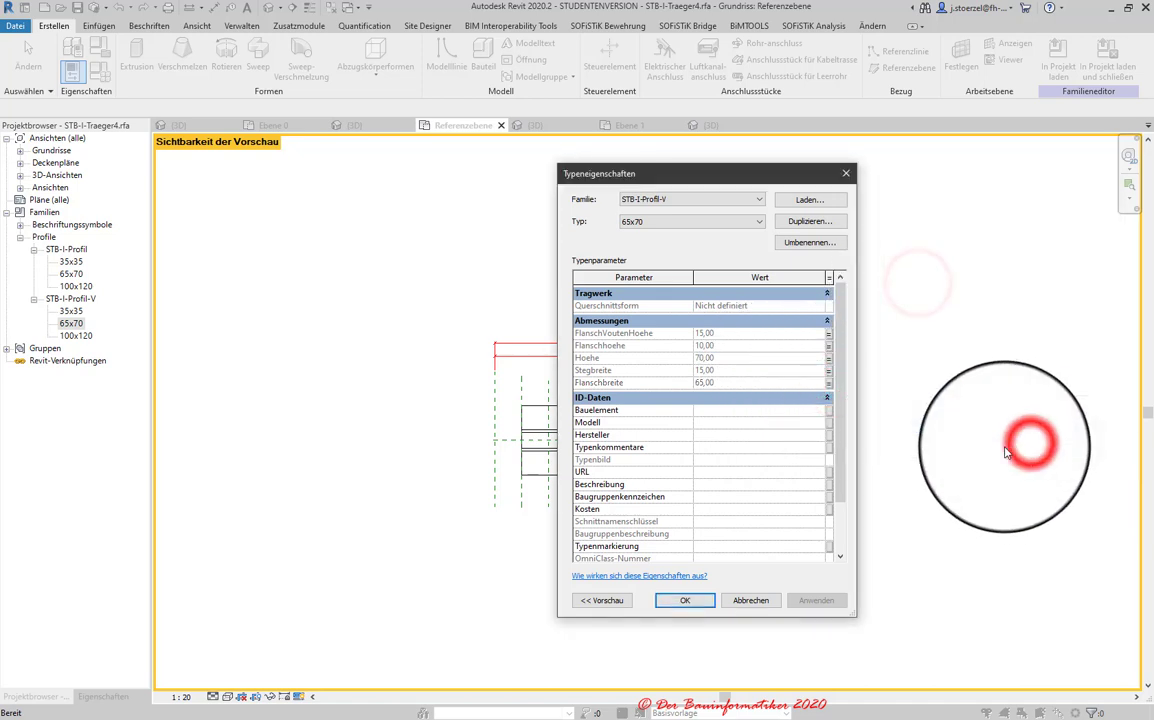
- Switch the family to its 35x35 type and check the smaller beam in 3D
{"action": "left_click", "coordinate": [688, 600]}
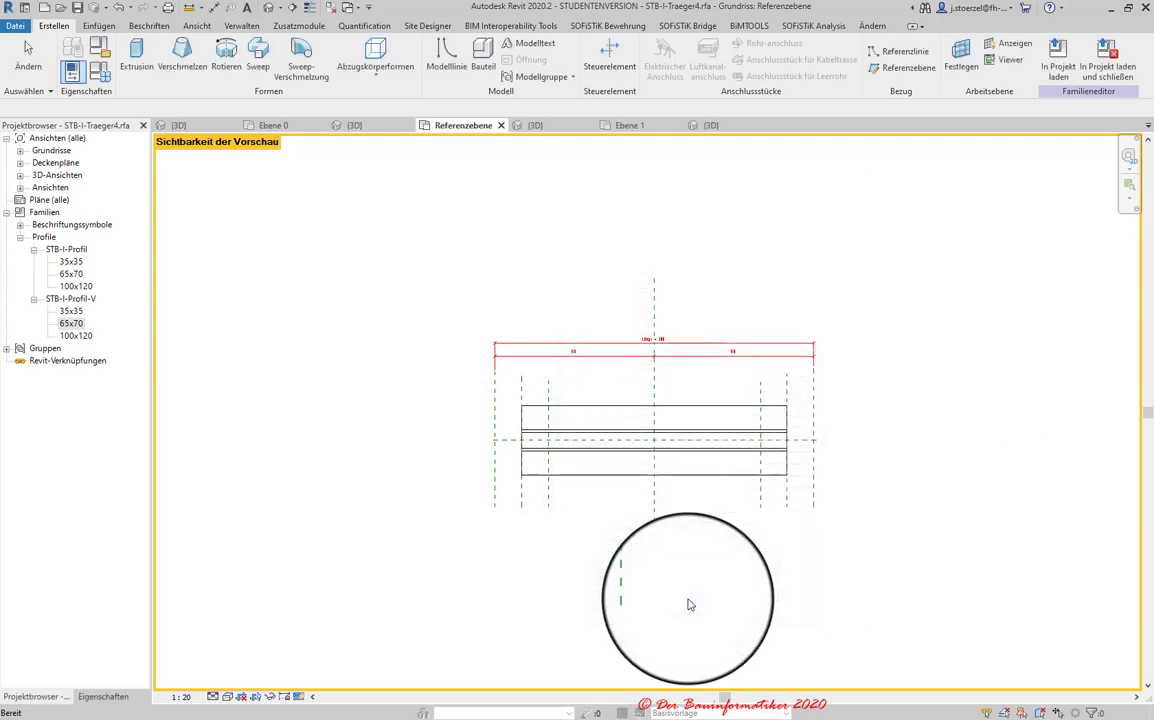
{"action": "left_click", "coordinate": [545, 125]}
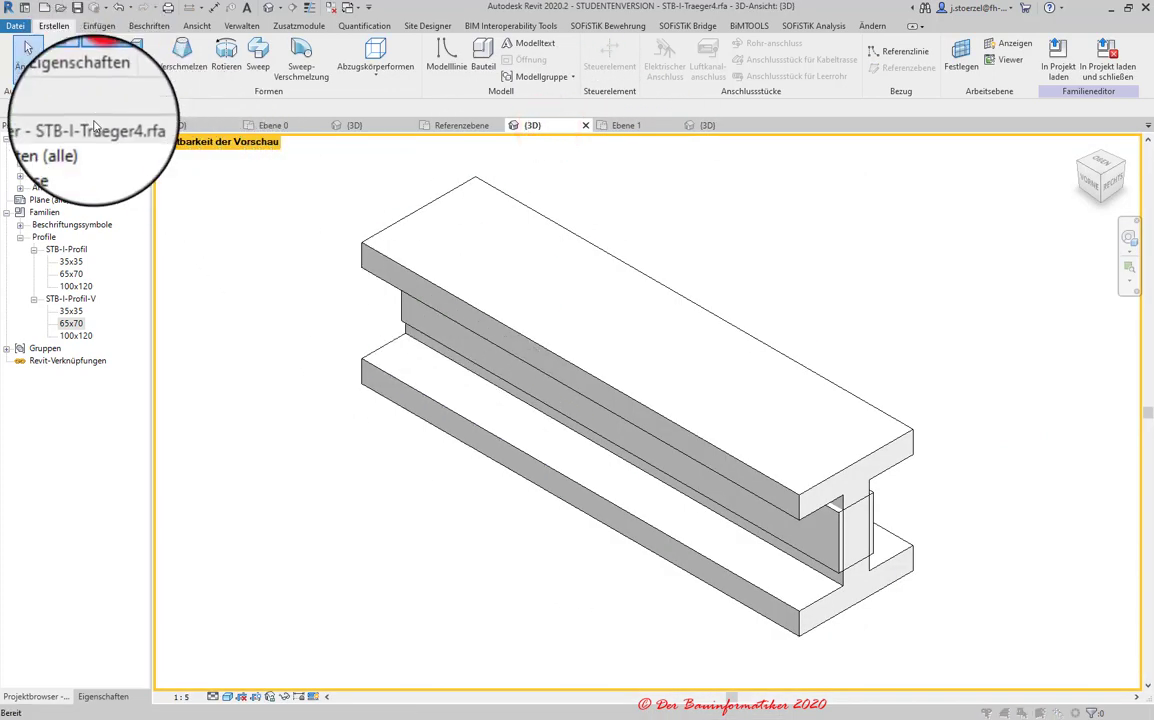
{"action": "left_click", "coordinate": [97, 70]}
{"action": "left_click_drag", "start_coordinate": [443, 141], "coordinate": [186, 103]}
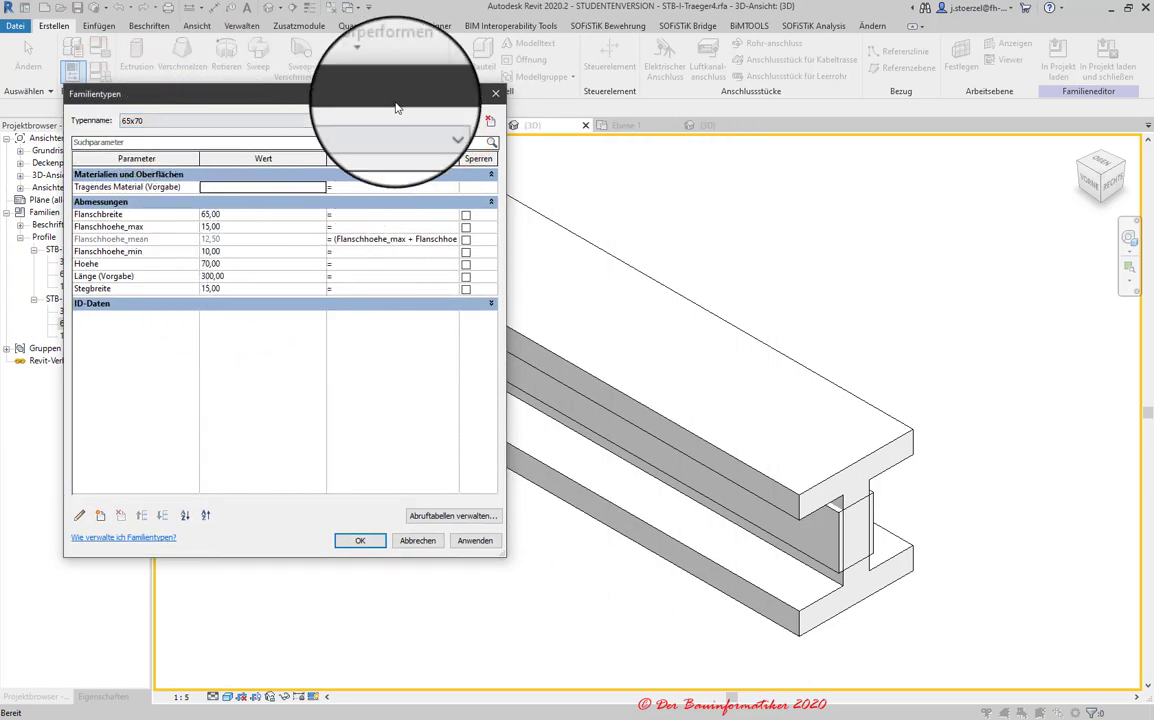
{"action": "left_click", "coordinate": [427, 122]}
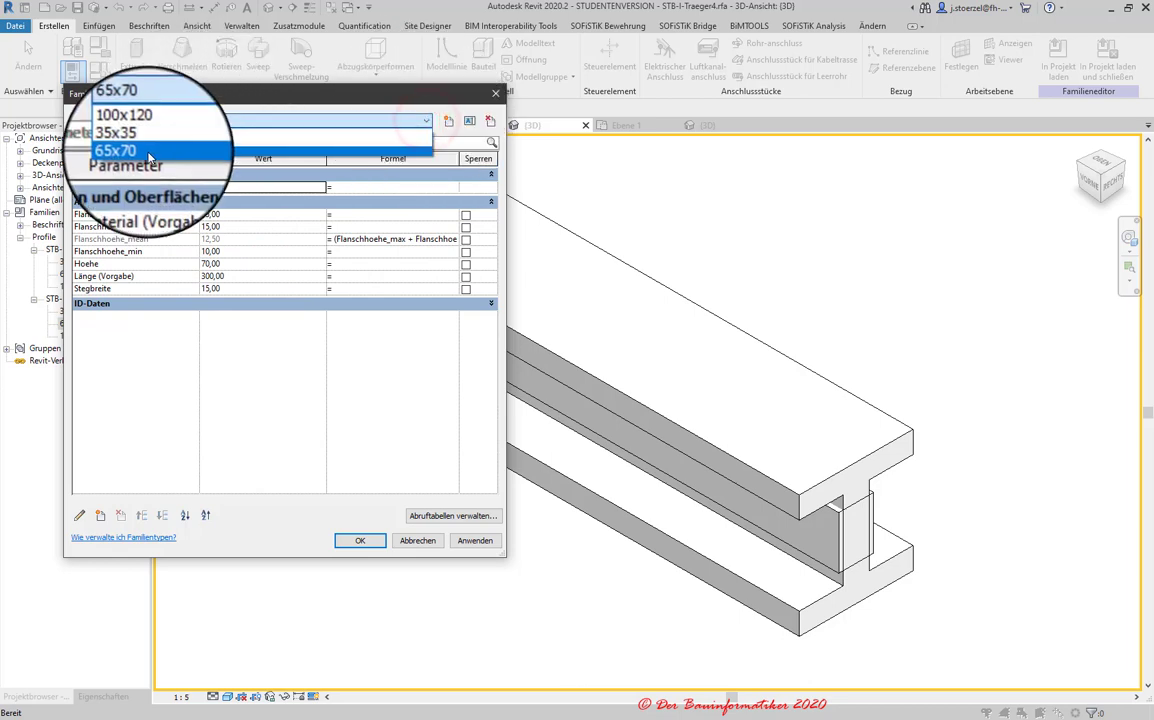
{"action": "left_click", "coordinate": [140, 141]}
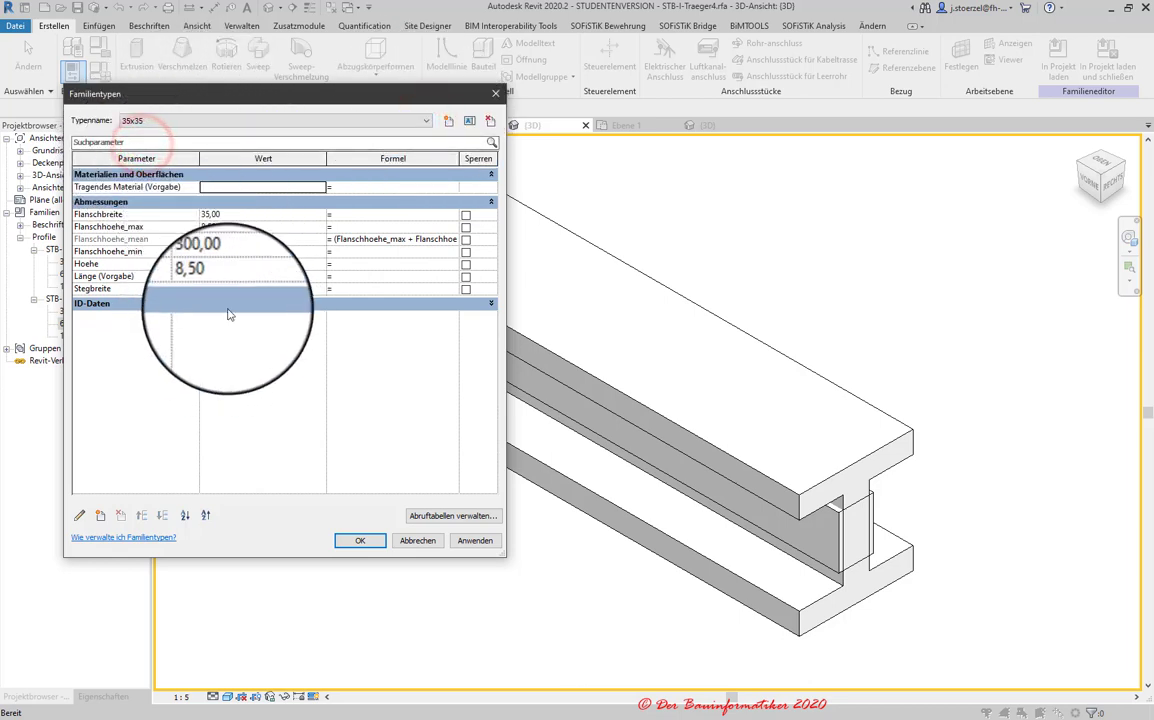
{"action": "left_click", "coordinate": [478, 541]}
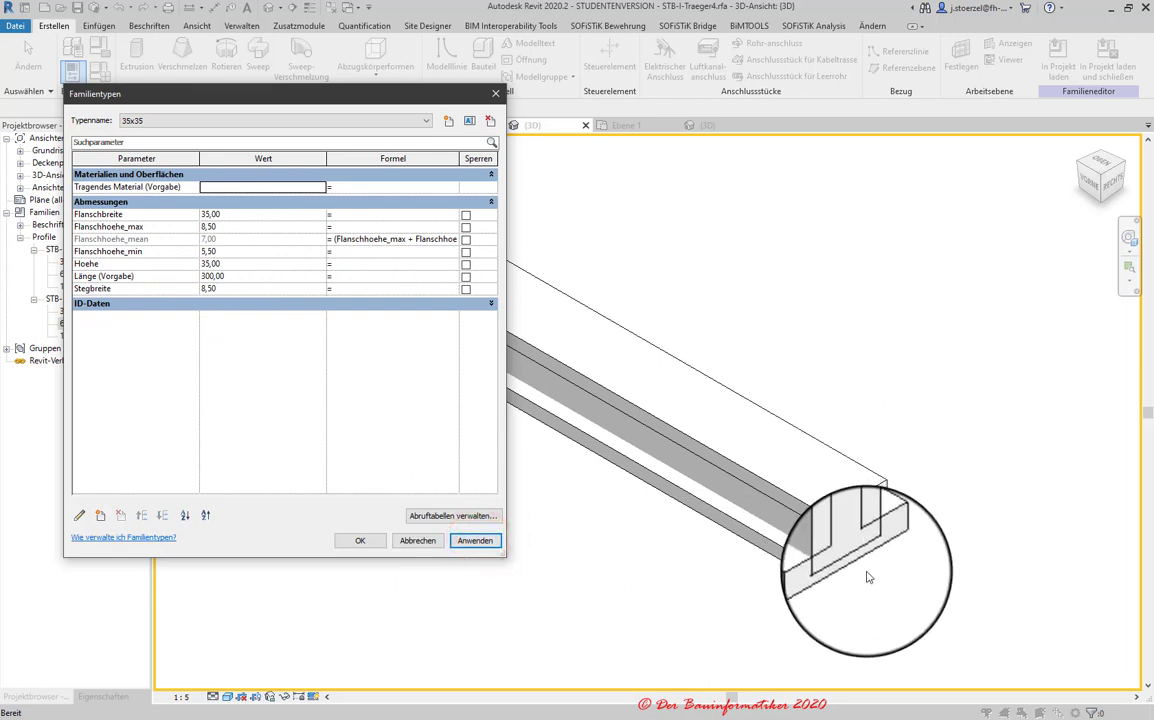
{"action": "left_click", "coordinate": [360, 540]}
{"action": "scroll", "coordinate": [884, 557], "scroll_direction": "up", "scroll_amount": 5}
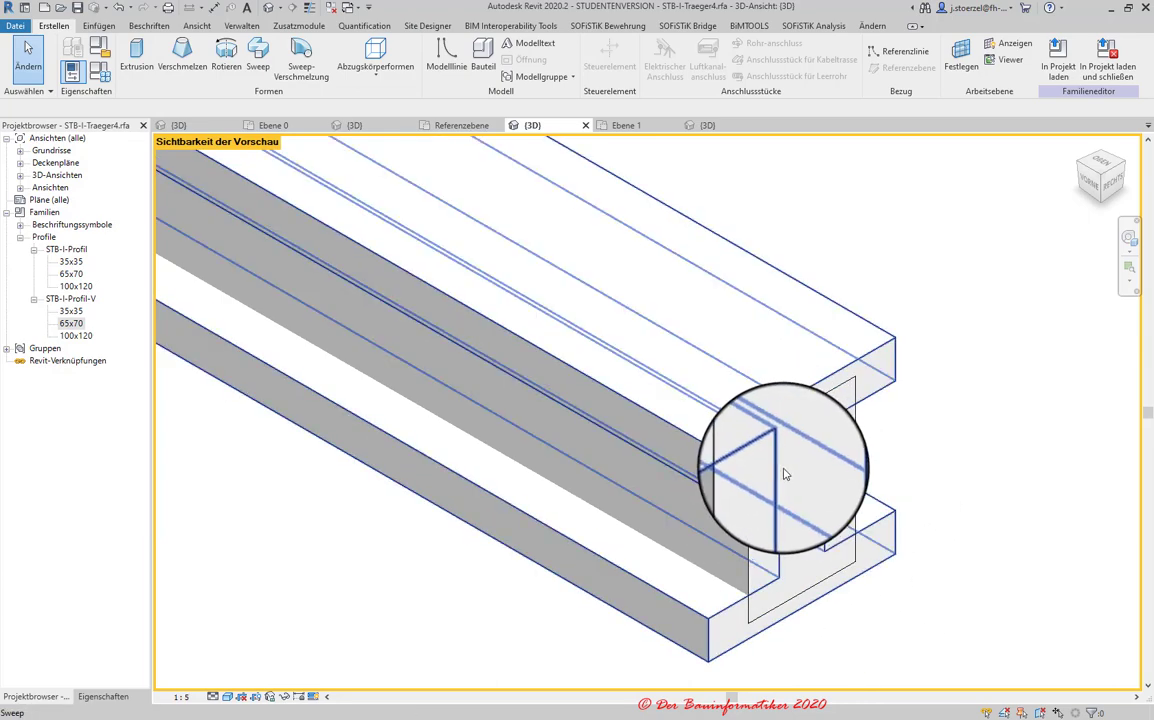
{"action": "scroll", "coordinate": [888, 576], "scroll_direction": "down", "scroll_amount": 3}
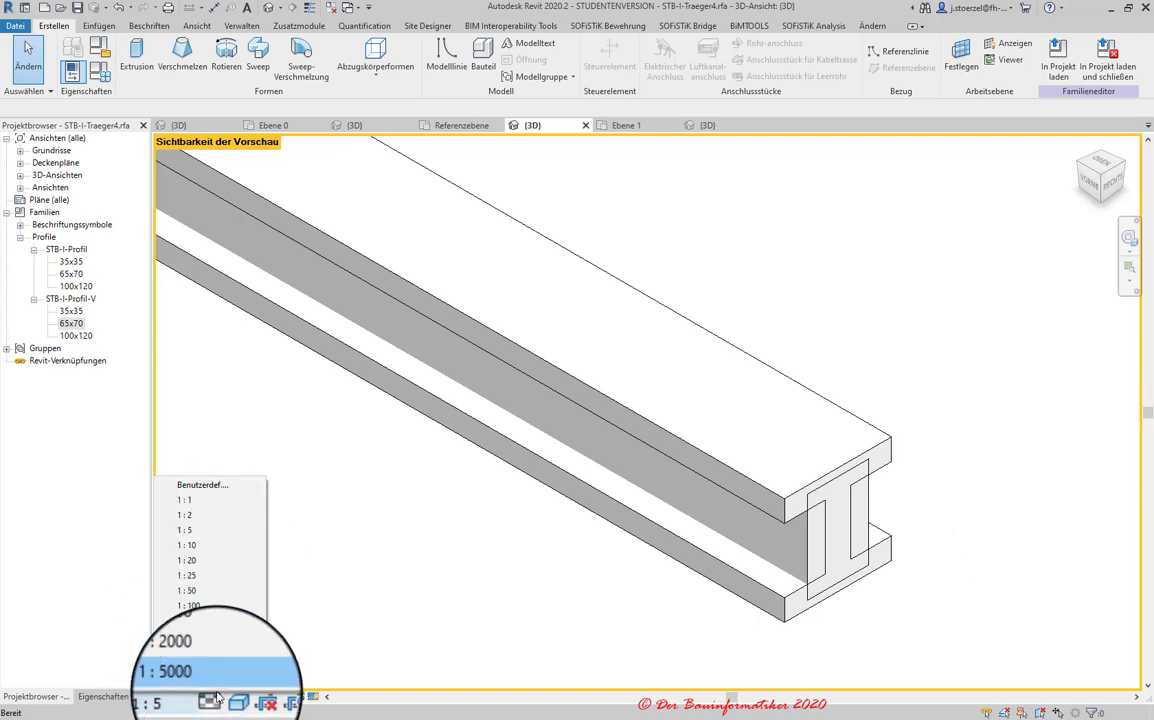
- Set the 3D view's detail level to fine and turn off the visibility preview
{"action": "left_click", "coordinate": [209, 698]}
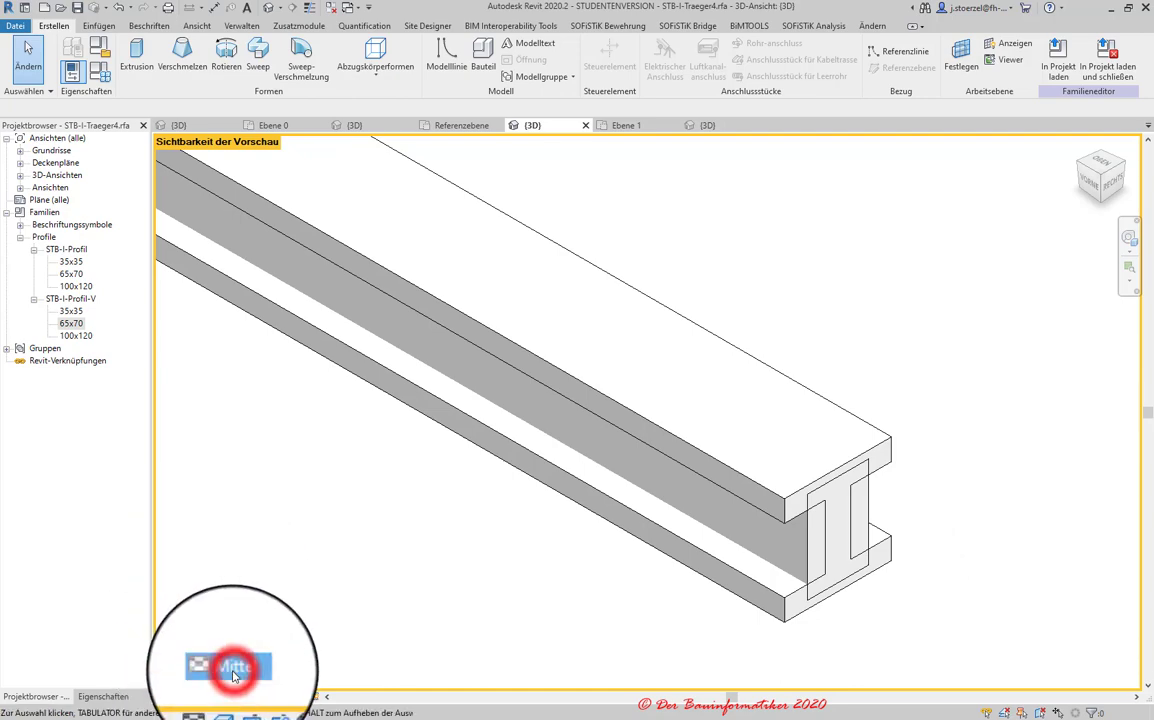
{"action": "left_click", "coordinate": [233, 674]}
{"action": "left_click", "coordinate": [886, 460]}
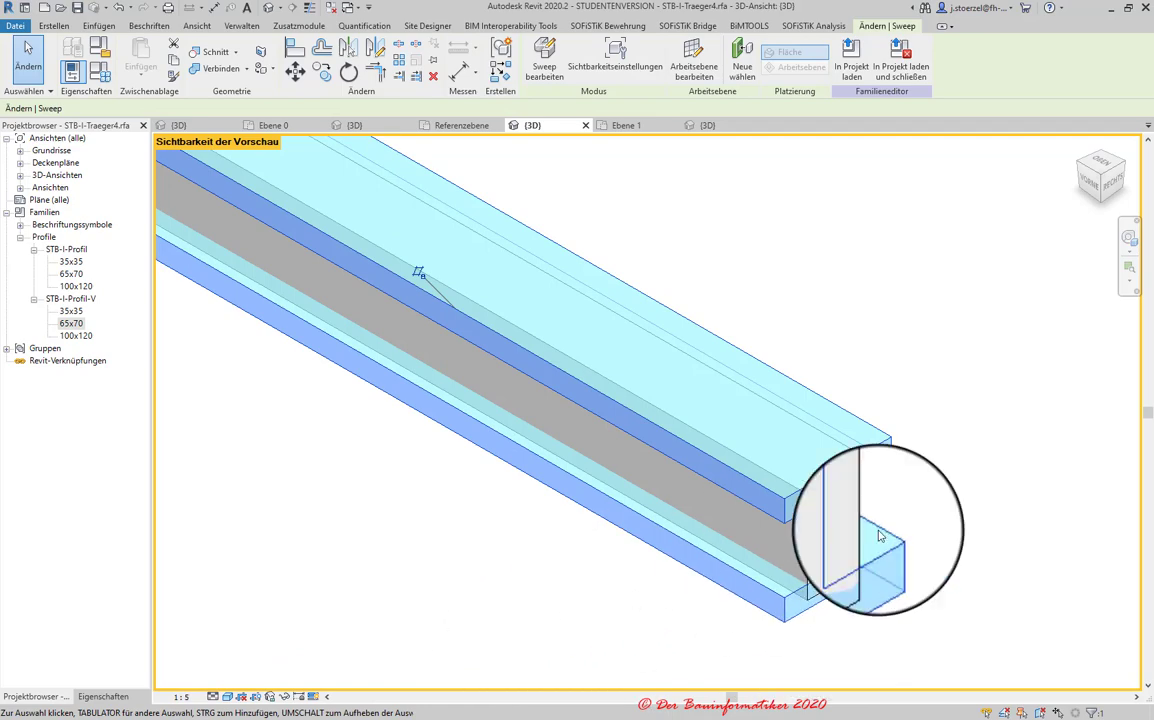
{"action": "scroll", "coordinate": [850, 502], "scroll_direction": "up", "scroll_amount": 3}
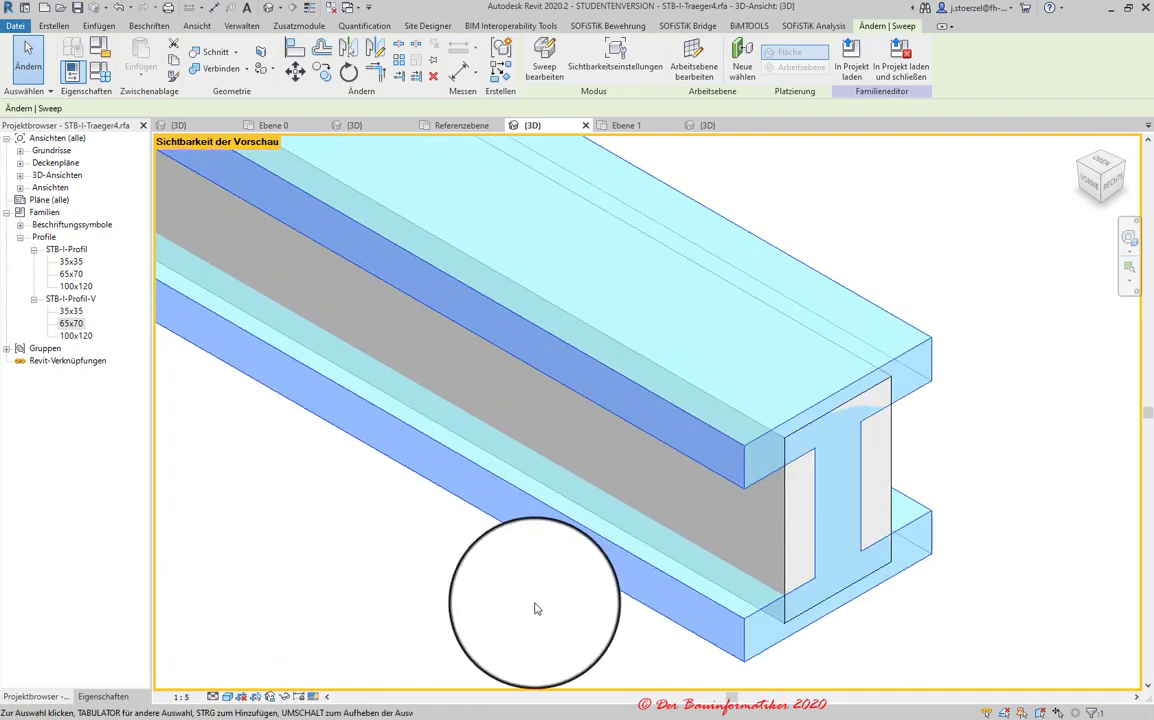
{"action": "left_click", "coordinate": [210, 690]}
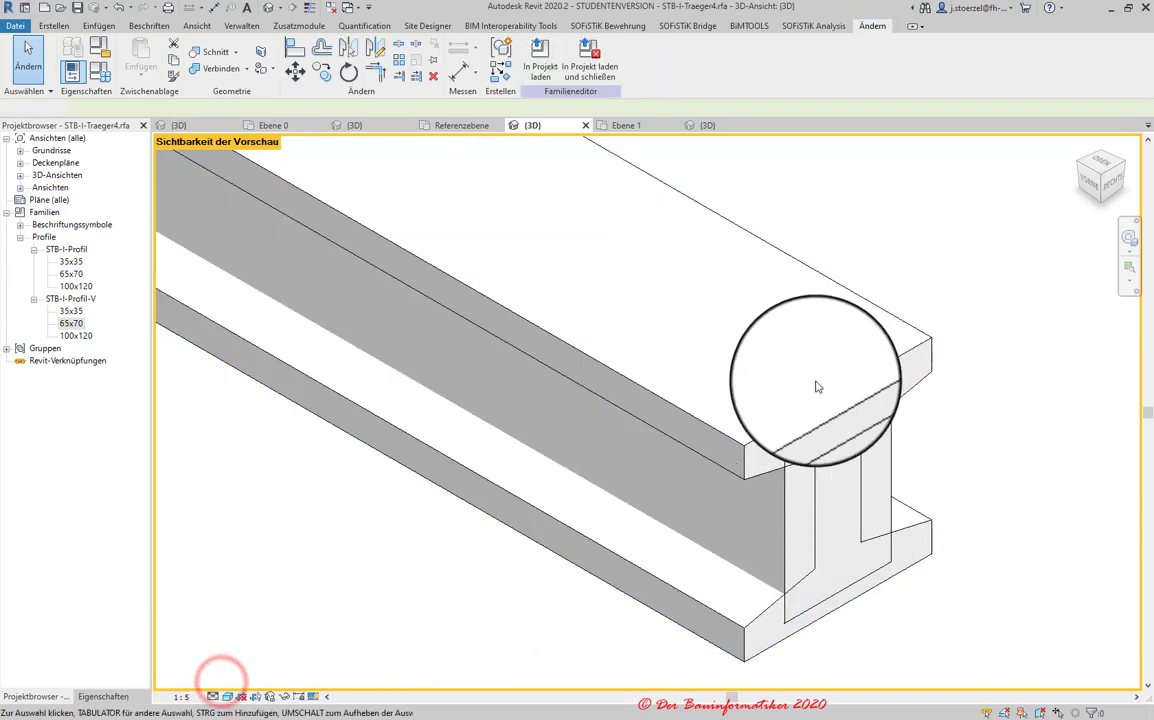
{"action": "left_click", "coordinate": [299, 696]}
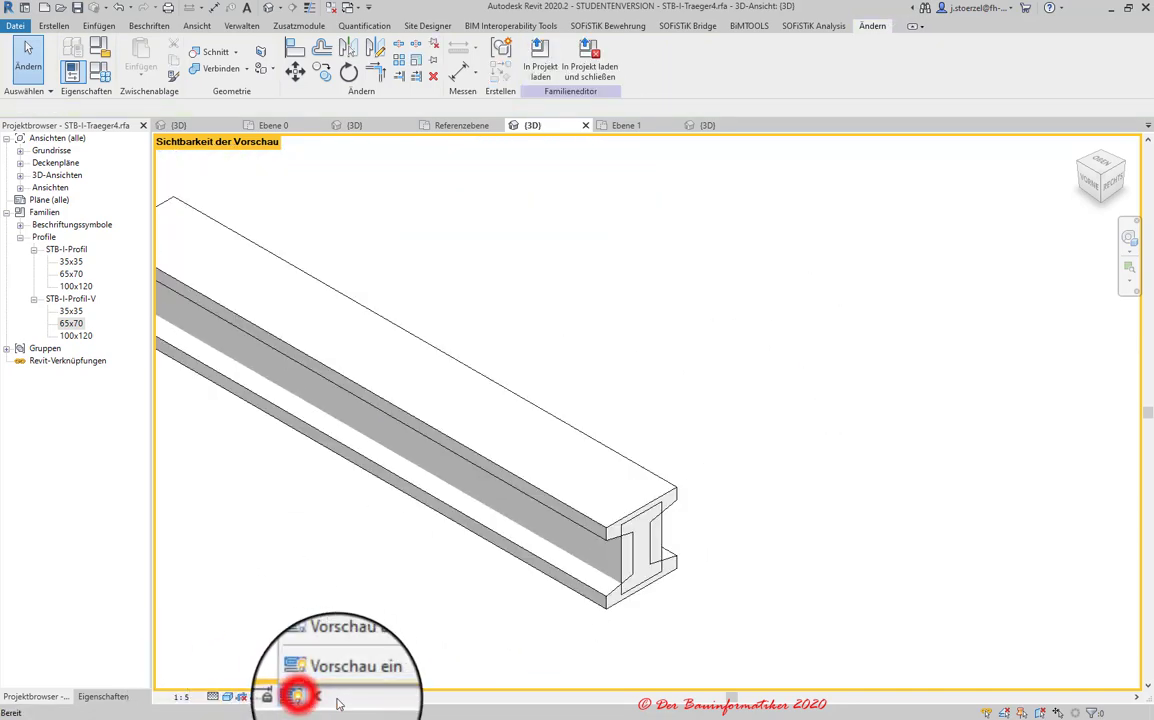
{"action": "left_click", "coordinate": [378, 665]}
- Deselect the sweep and reopen Familientypen showing the 35x35 type values
{"action": "scroll", "coordinate": [670, 543], "scroll_direction": "up", "scroll_amount": 2}
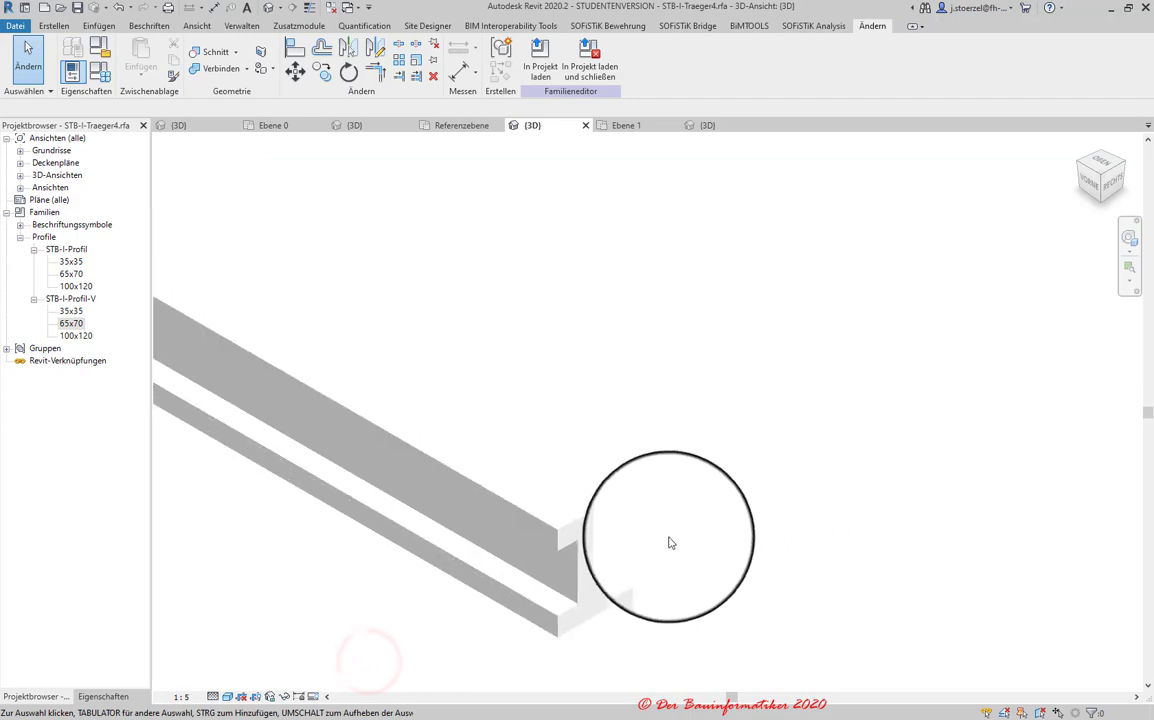
{"action": "scroll", "coordinate": [900, 440], "scroll_direction": "up", "scroll_amount": 2}
{"action": "scroll", "coordinate": [918, 428], "scroll_direction": "down", "scroll_amount": 2}
{"action": "scroll", "coordinate": [863, 532], "scroll_direction": "down", "scroll_amount": 2}
{"action": "left_click", "coordinate": [322, 176]}
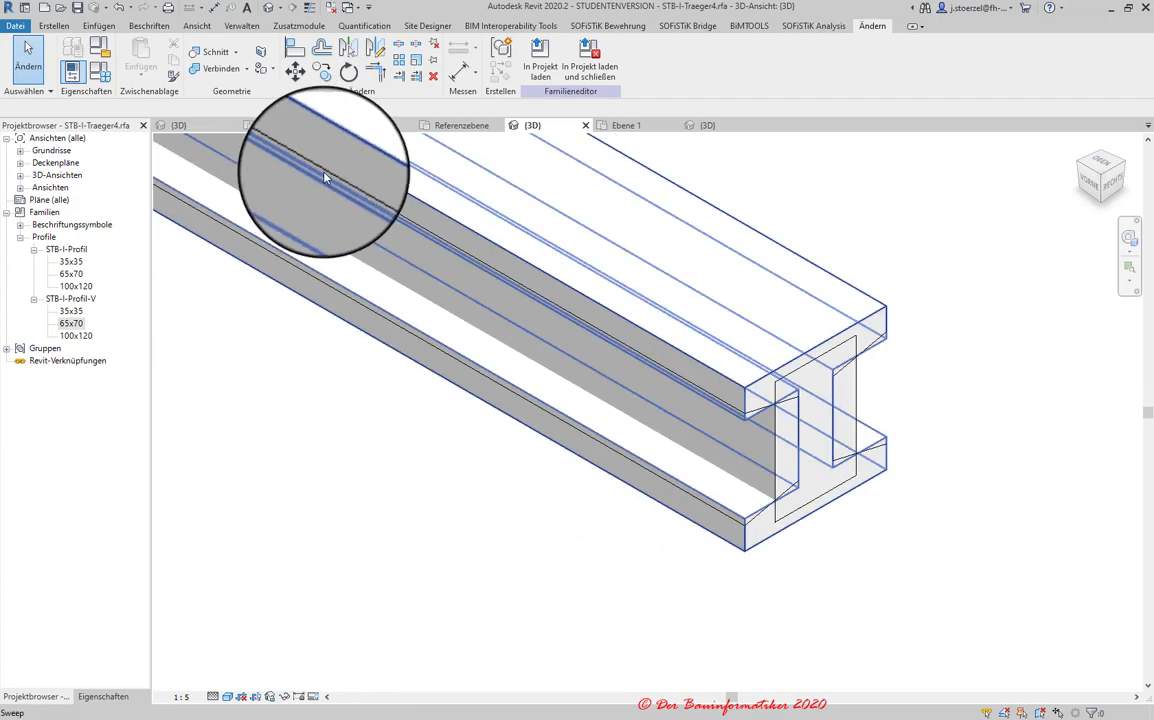
{"action": "key", "text": "Escape"}
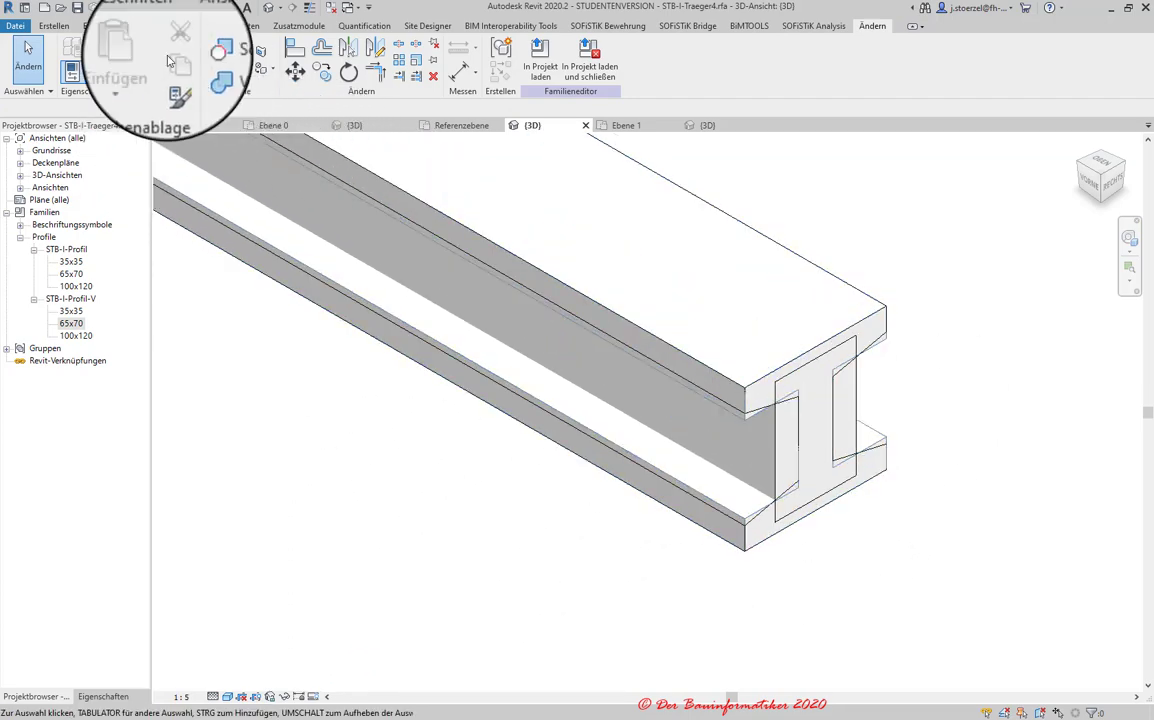
{"action": "left_click", "coordinate": [72, 70]}
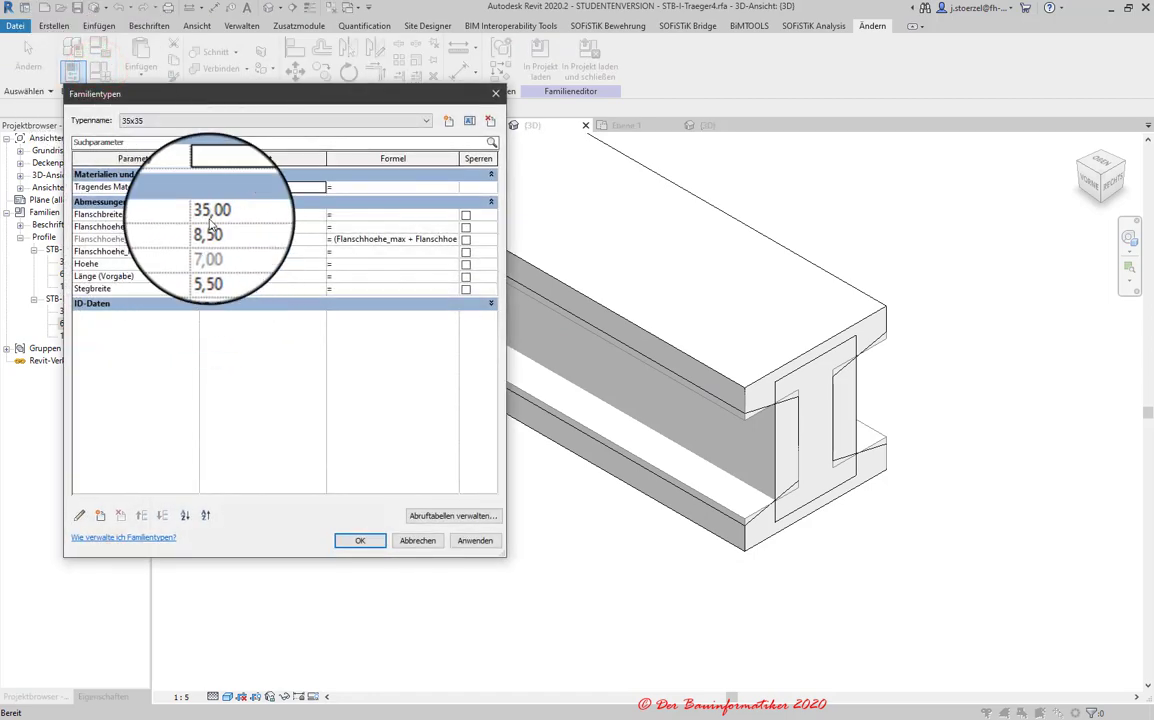
- Switch the family to the 100x120 type and inspect the enlarged web extrusion in 3D
{"action": "left_click", "coordinate": [200, 121]}
{"action": "left_click", "coordinate": [160, 133]}
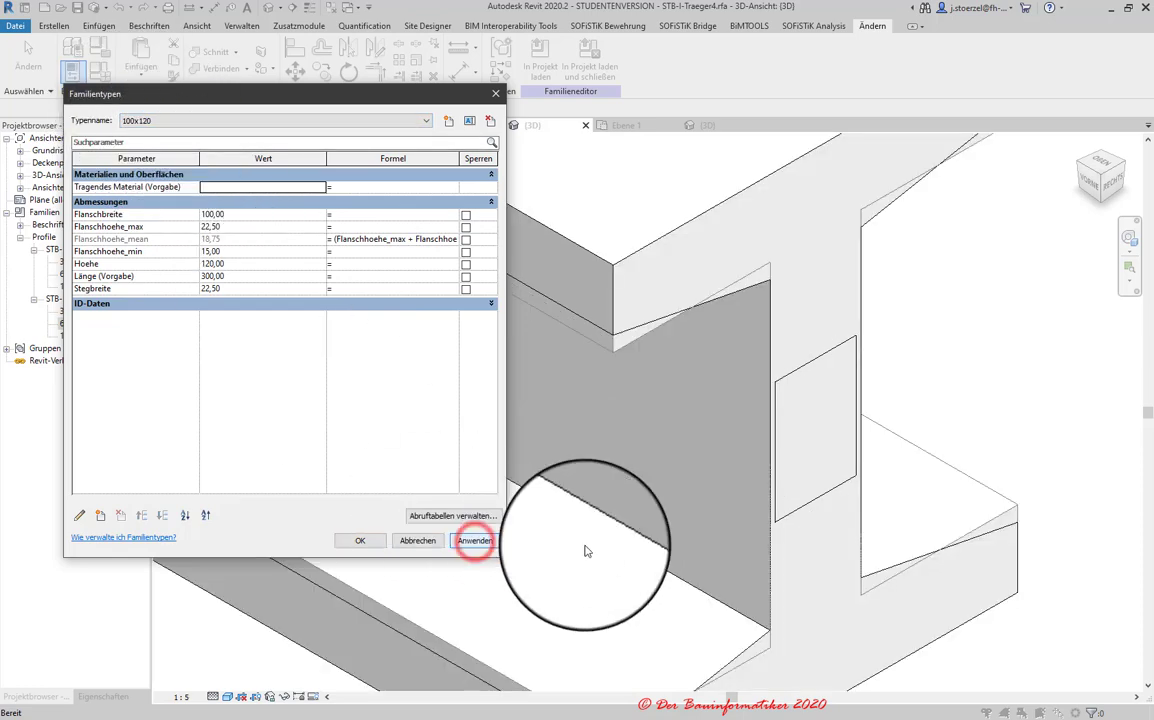
{"action": "left_click", "coordinate": [362, 540]}
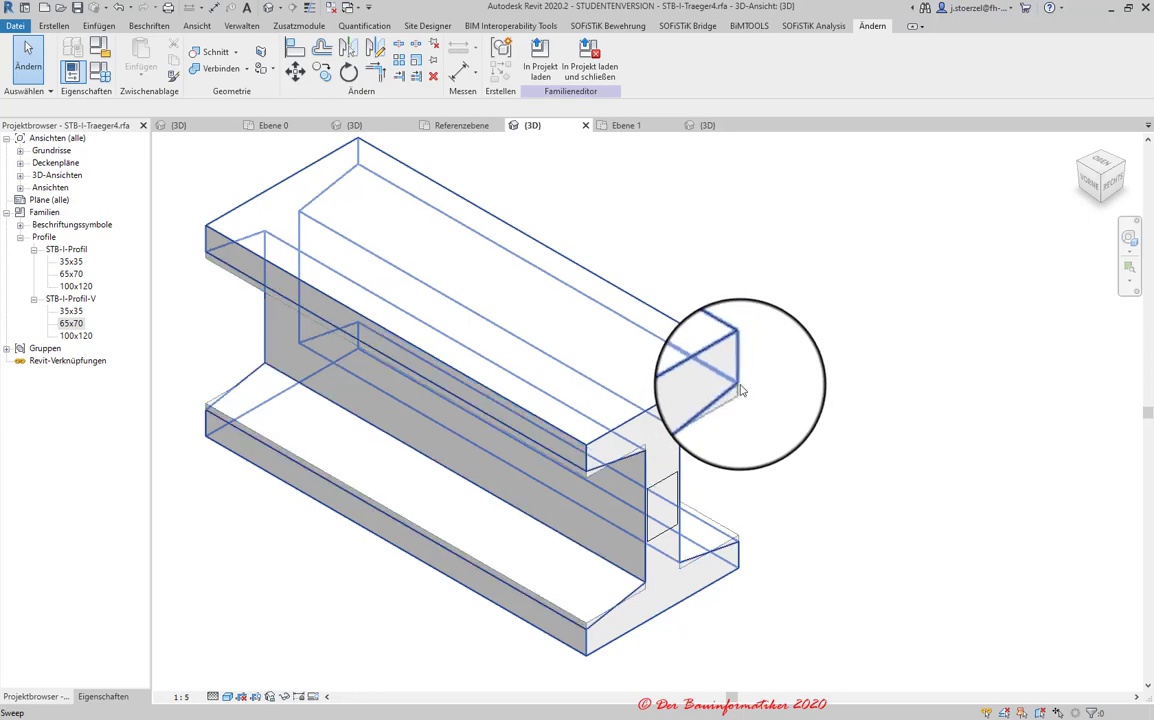
{"action": "scroll", "coordinate": [686, 540], "scroll_direction": "up", "scroll_amount": 5}
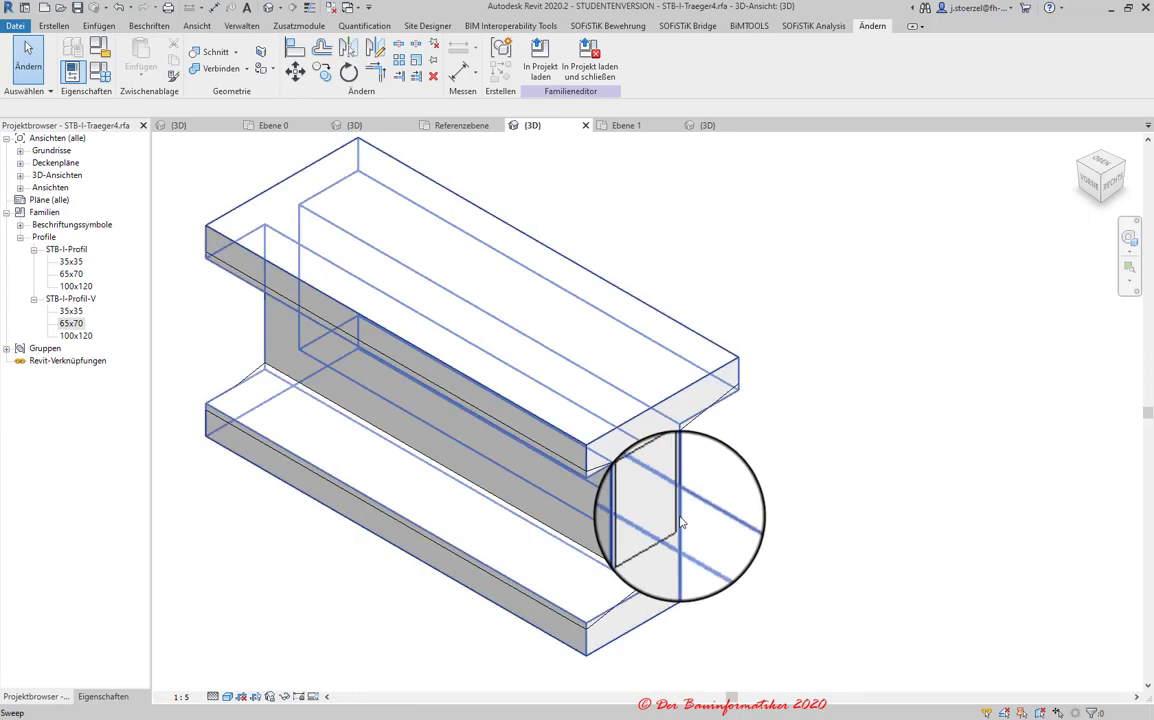
{"action": "scroll", "coordinate": [644, 479], "scroll_direction": "down", "scroll_amount": 2}
{"action": "scroll", "coordinate": [652, 500], "scroll_direction": "down", "scroll_amount": 2}
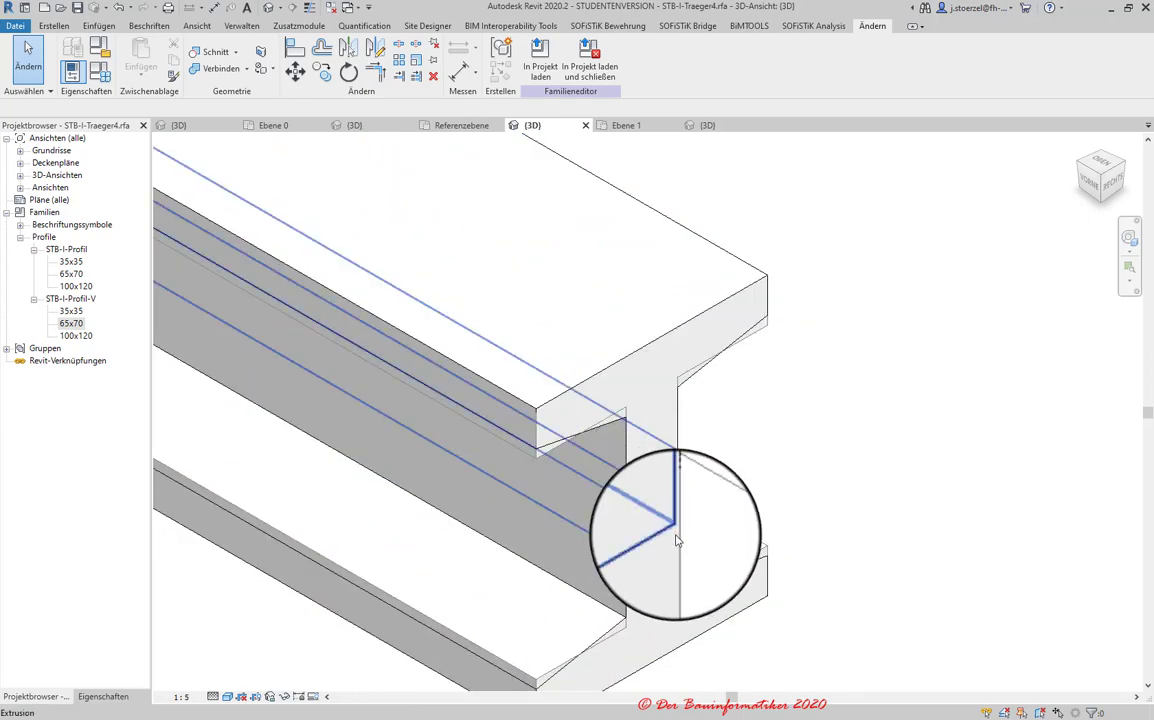
{"action": "scroll", "coordinate": [670, 550], "scroll_direction": "down", "scroll_amount": 3}
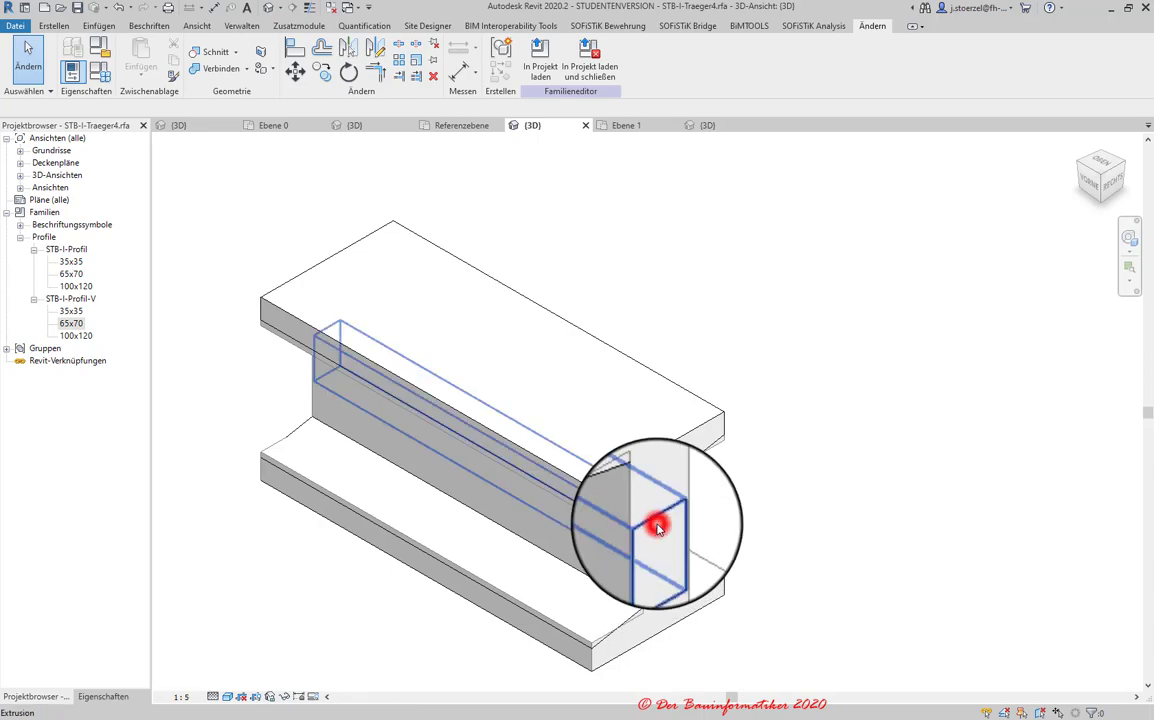
{"action": "left_click", "coordinate": [657, 527]}
{"action": "key", "text": "Escape"}
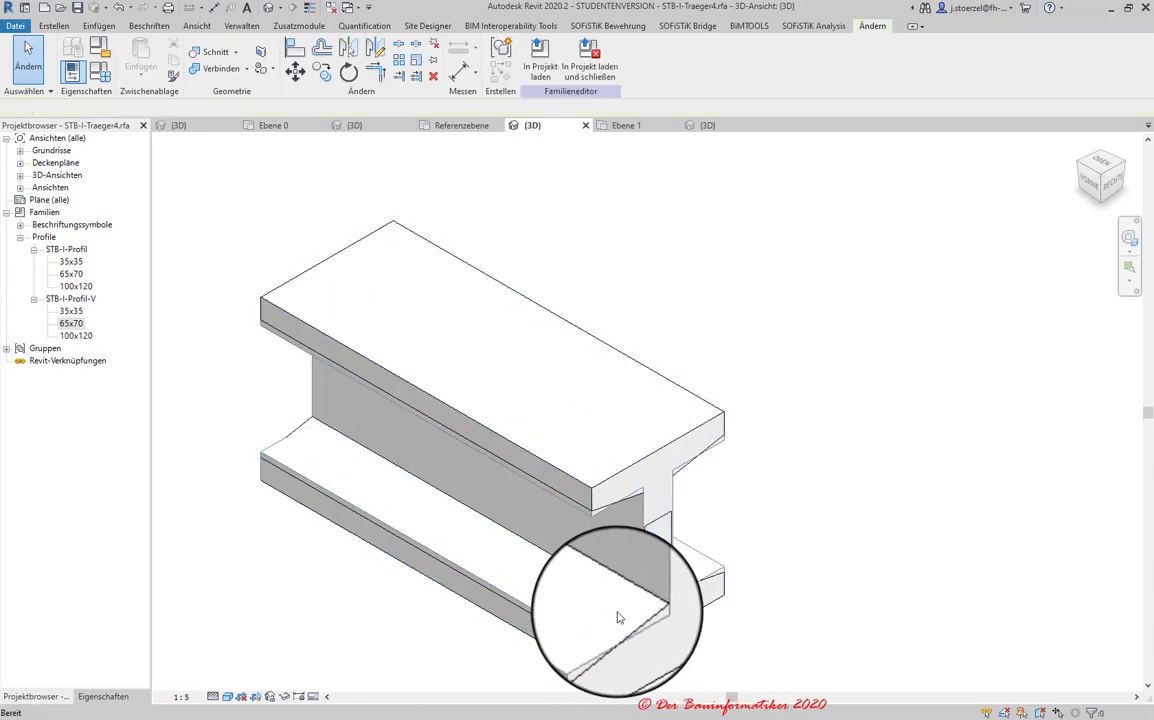
{"action": "middle_click_drag", "start_coordinate": [727, 529], "coordinate": [770, 513]}
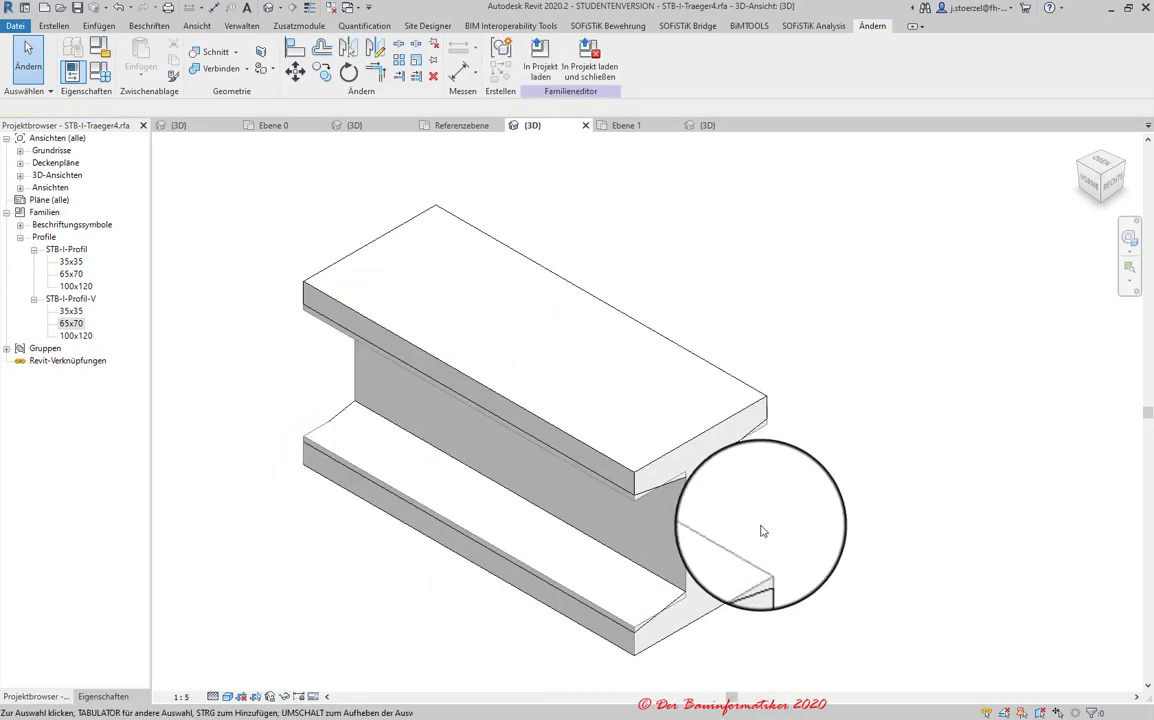
- Load the I-beam family into Projekt1, overwriting the existing version
{"action": "left_click", "coordinate": [540, 56]}
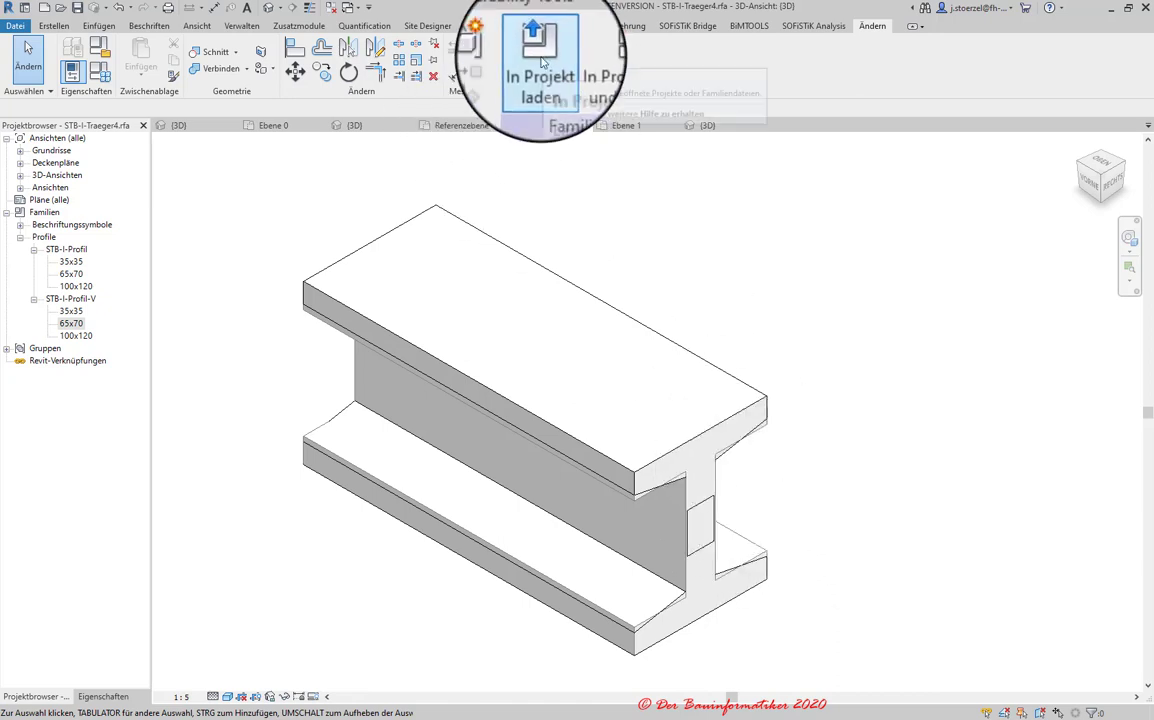
{"action": "left_click", "coordinate": [530, 467]}
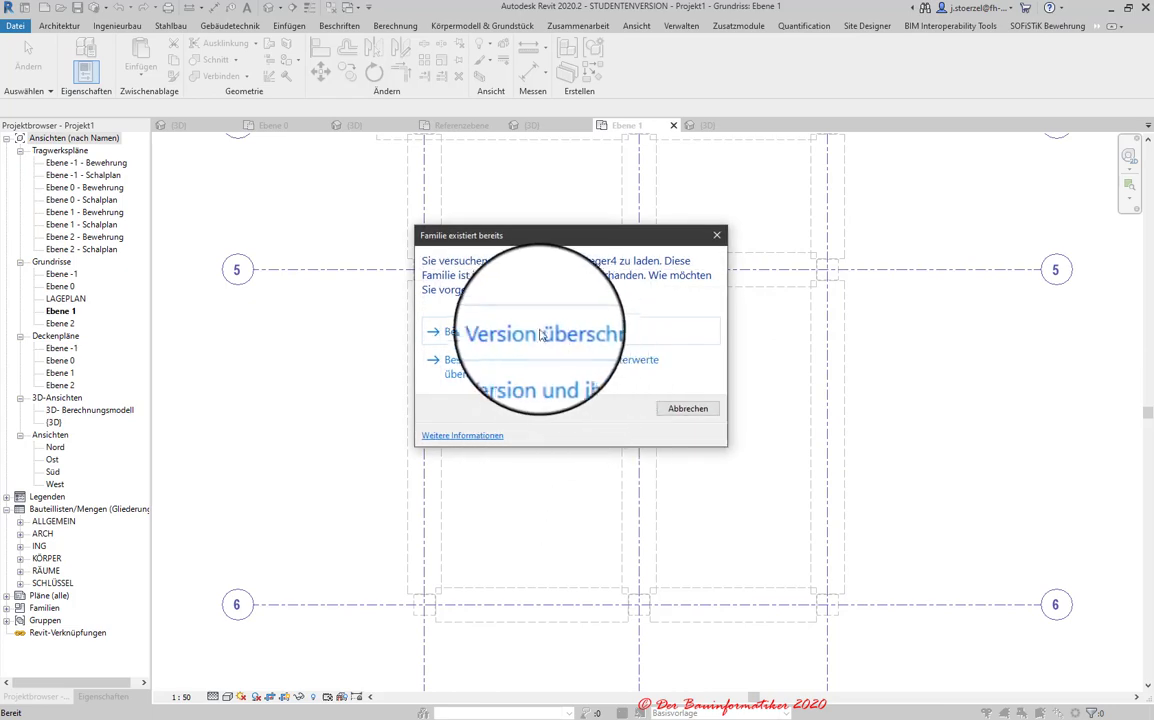
{"action": "left_click", "coordinate": [531, 329]}
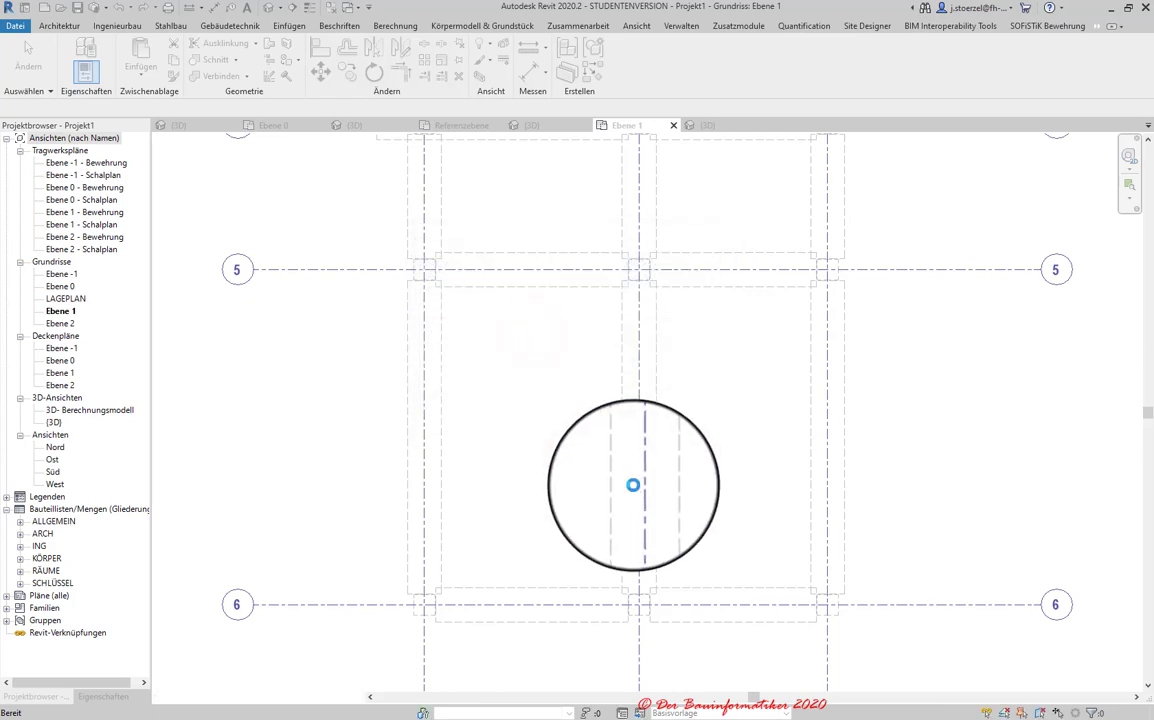
- In the Ebene 1 plan, select the beam between grids 4 and 5
{"action": "left_click", "coordinate": [633, 485]}
{"action": "scroll", "coordinate": [674, 400], "scroll_direction": "down", "scroll_amount": 3}
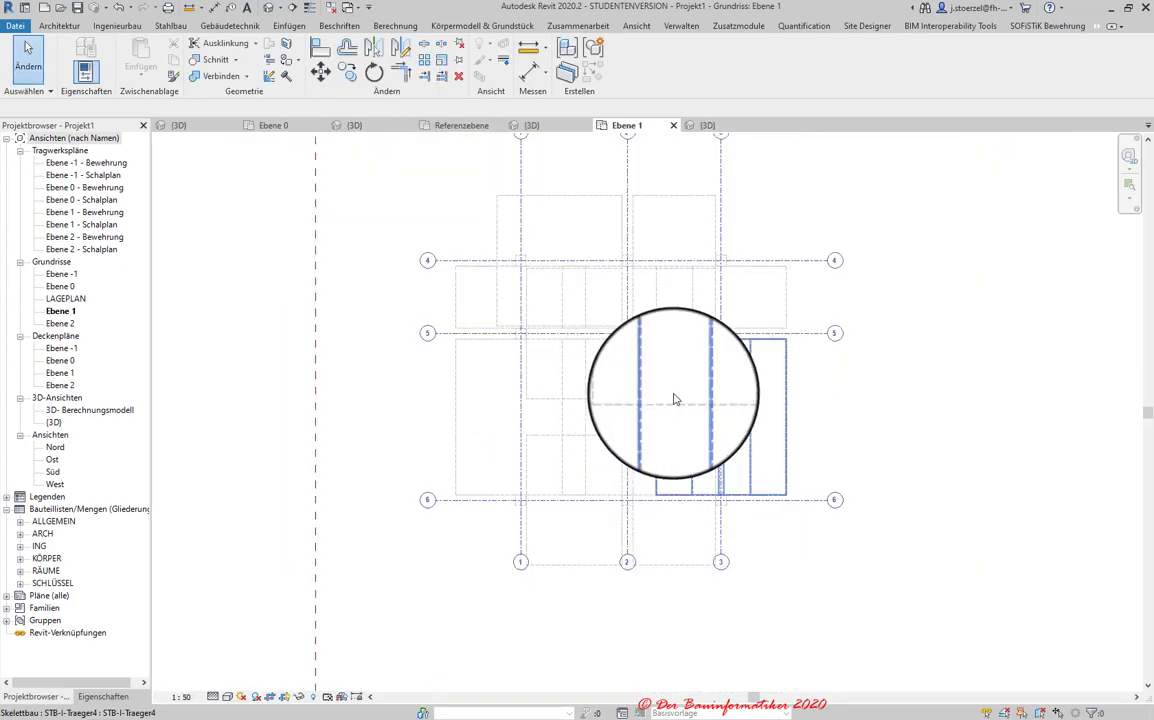
{"action": "scroll", "coordinate": [674, 400], "scroll_direction": "down", "scroll_amount": 3}
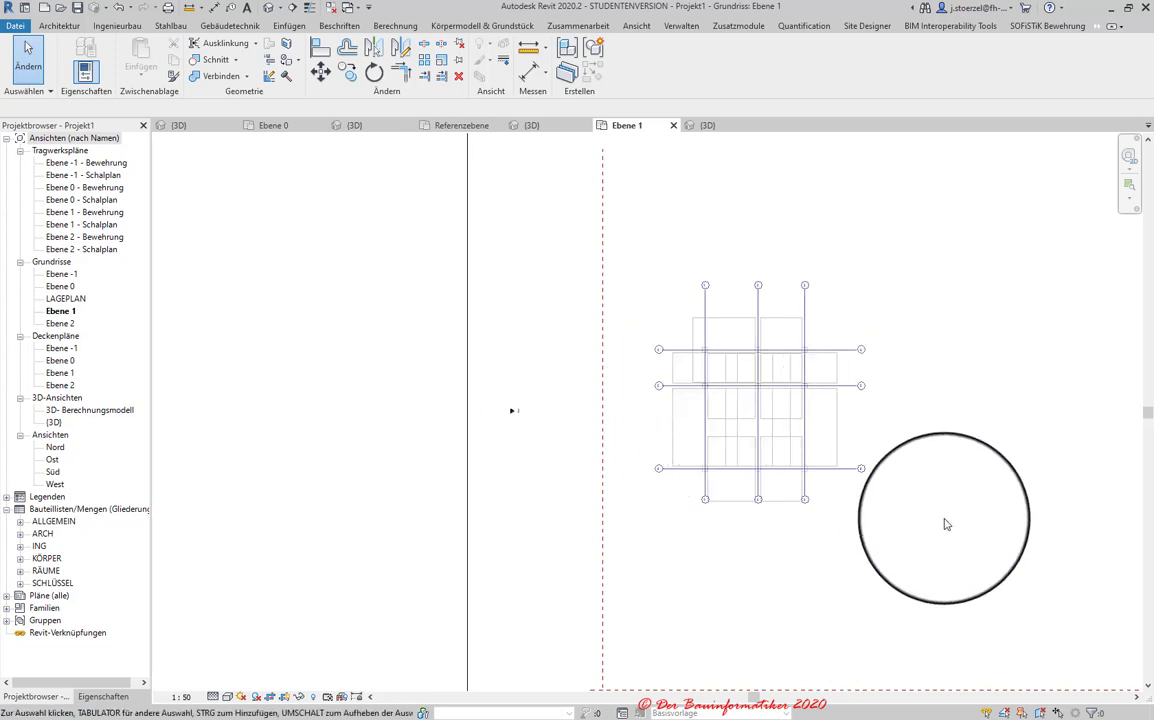
{"action": "scroll", "coordinate": [861, 488], "scroll_direction": "up", "scroll_amount": 1}
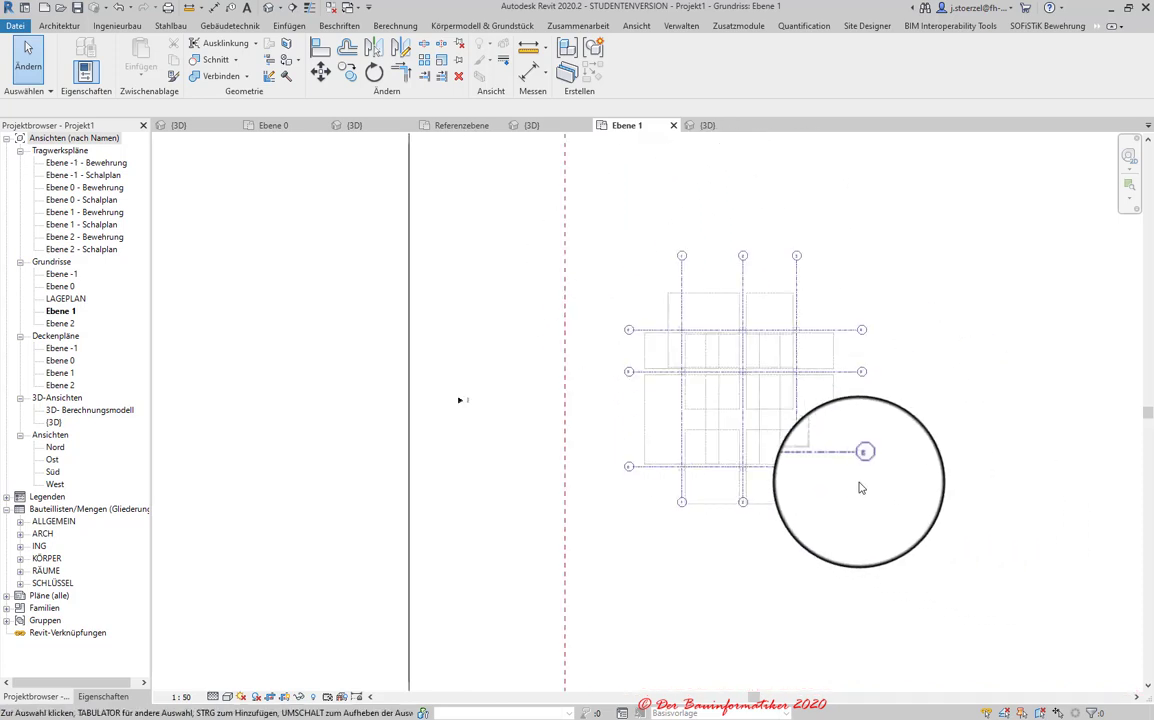
{"action": "scroll", "coordinate": [861, 488], "scroll_direction": "up", "scroll_amount": 1}
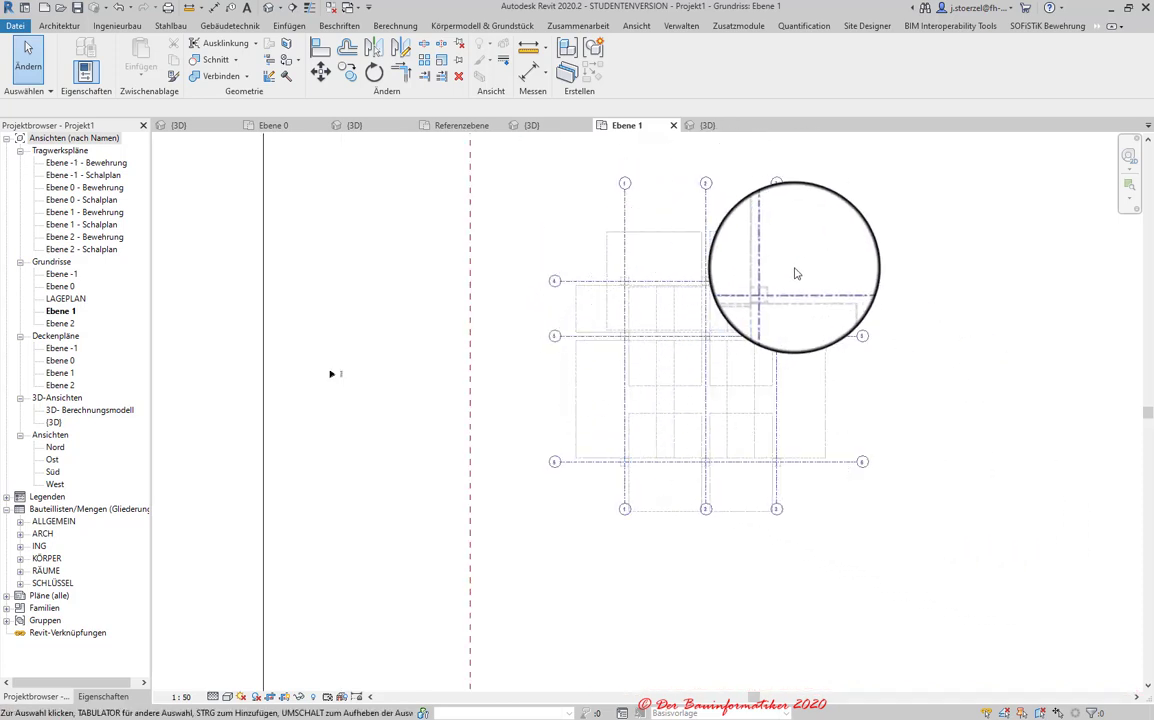
{"action": "left_click", "coordinate": [661, 234]}
{"action": "key", "text": "Delete"}
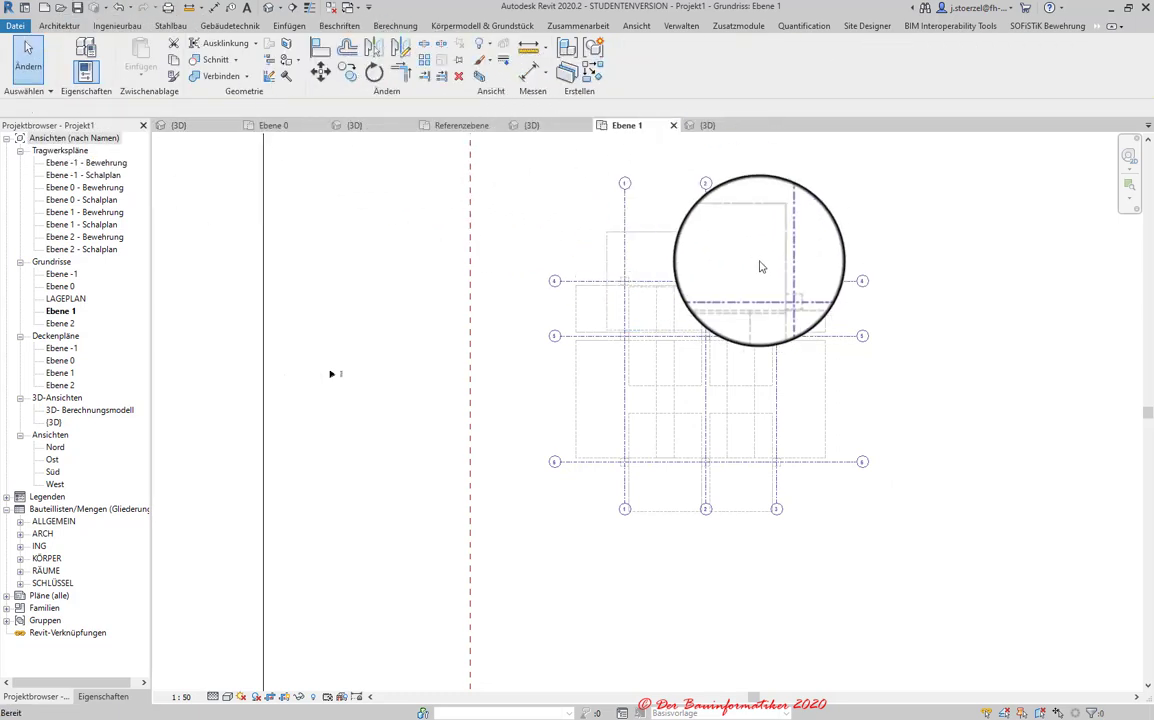
{"action": "left_click", "coordinate": [828, 310]}
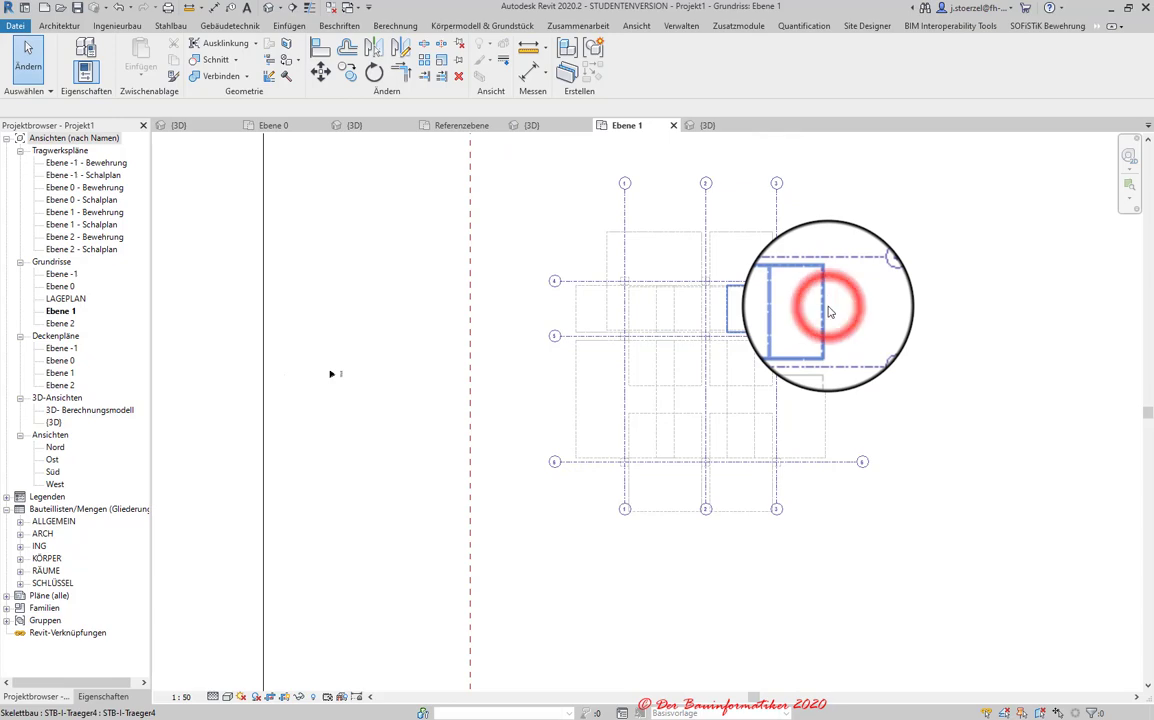
- Assign the STB-I-Traeger4 : 65x70 type to the selected beam, then deselect it
{"action": "left_click", "coordinate": [100, 696]}
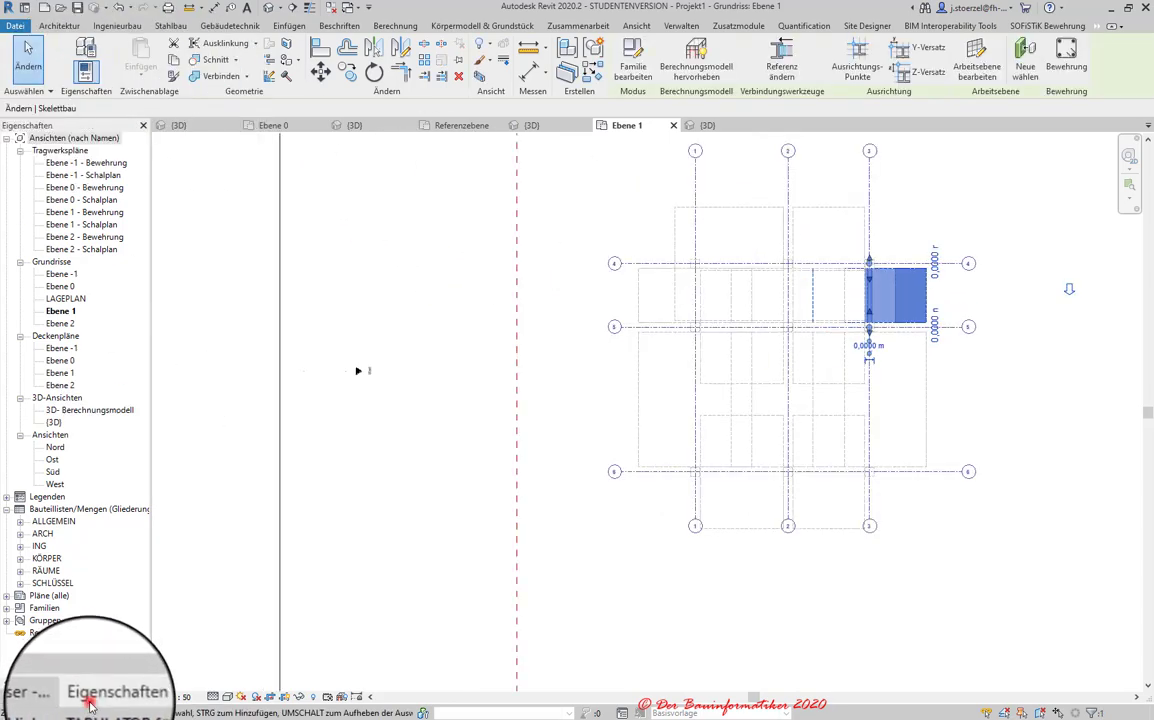
{"action": "left_click", "coordinate": [85, 160]}
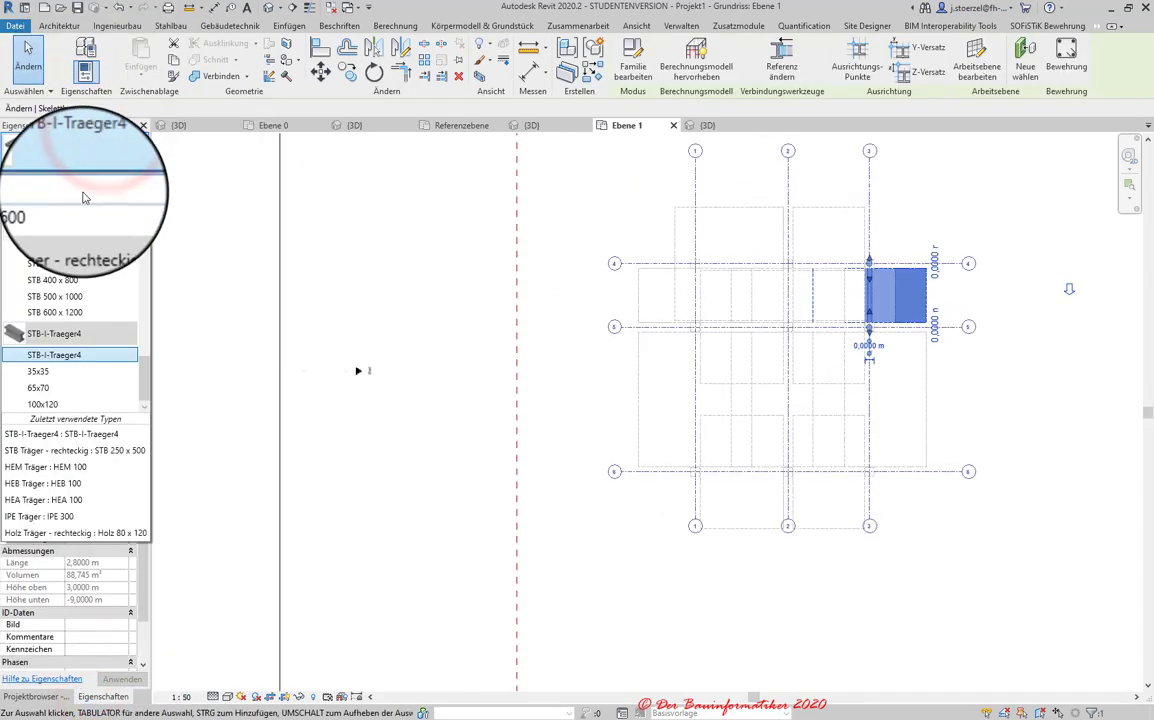
{"action": "left_click", "coordinate": [40, 392]}
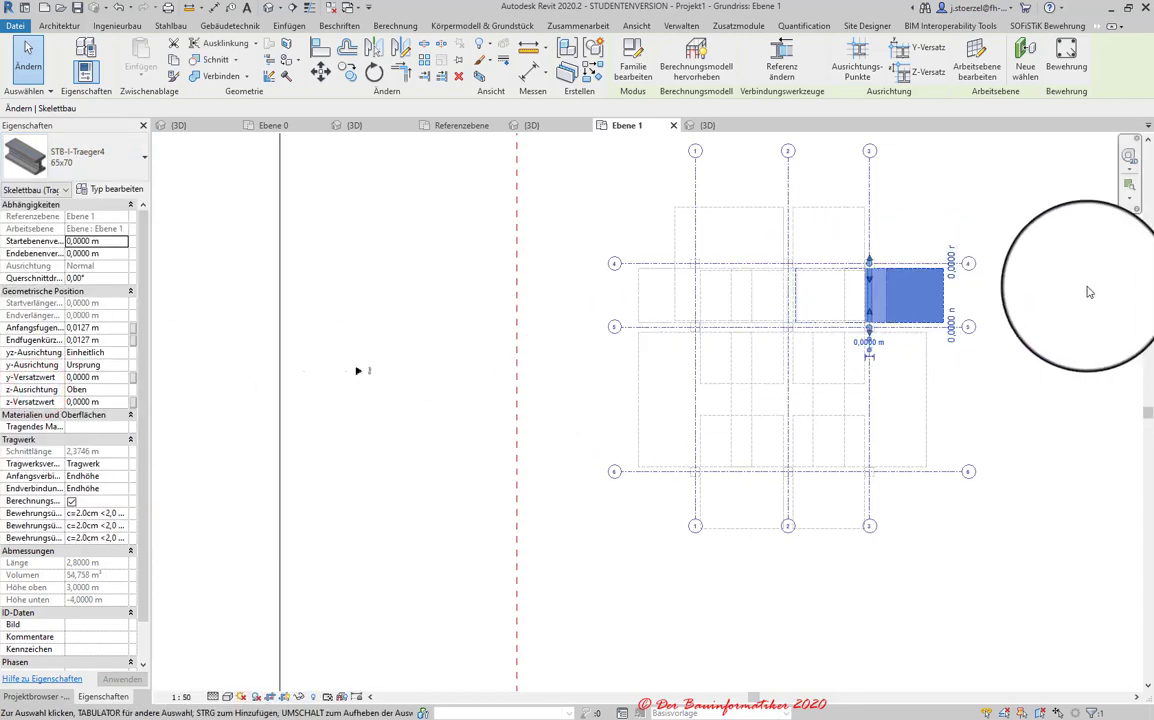
{"action": "left_click", "coordinate": [1010, 370]}
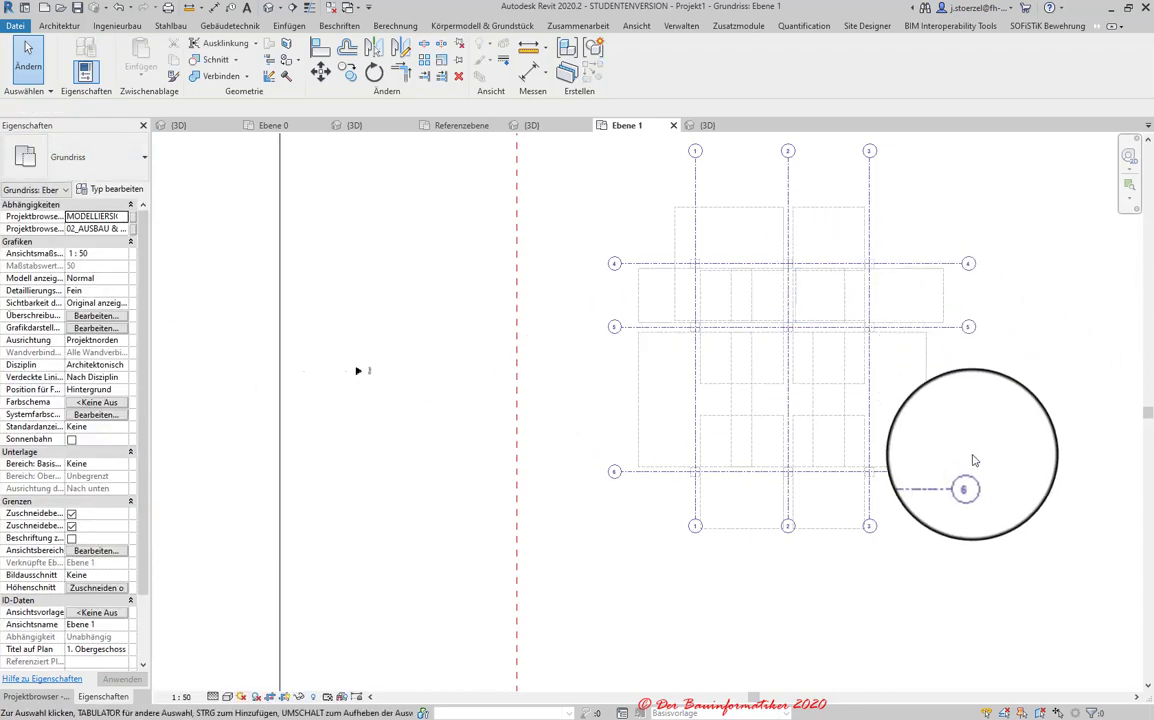
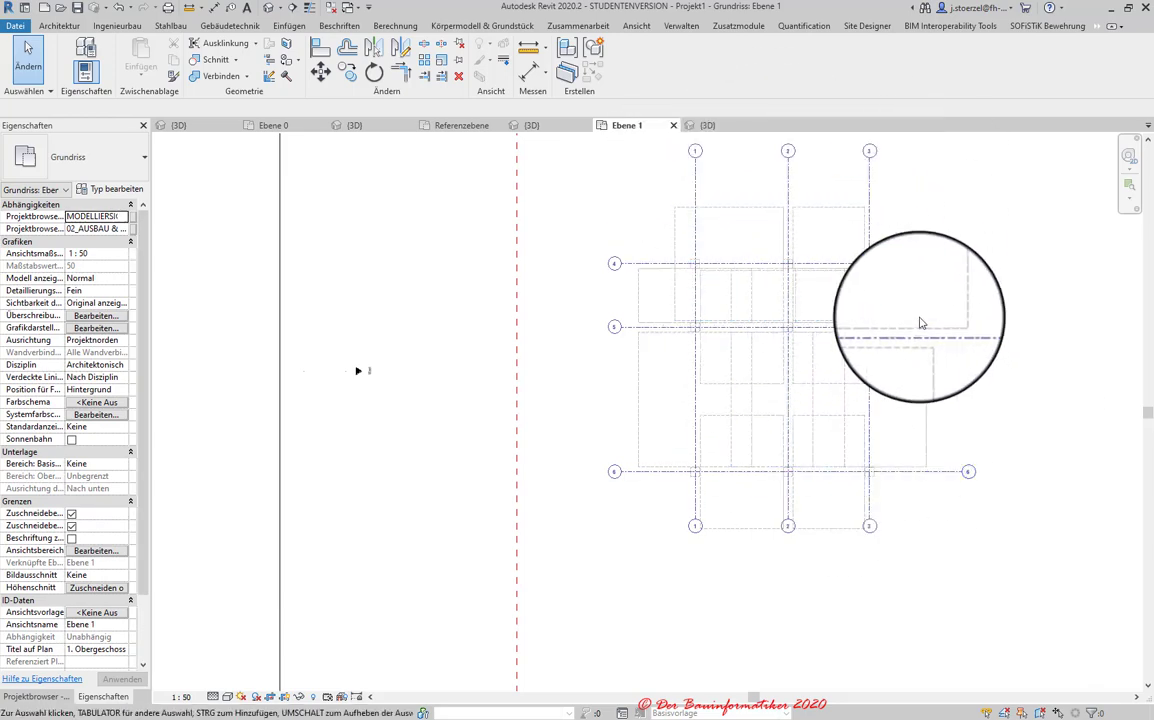
- Switch the top-left beam to STB-I-Traeger4 65x70 and review its type properties, cancelling unchanged
{"action": "middle_click_drag", "start_coordinate": [741, 168], "coordinate": [497, 276]}
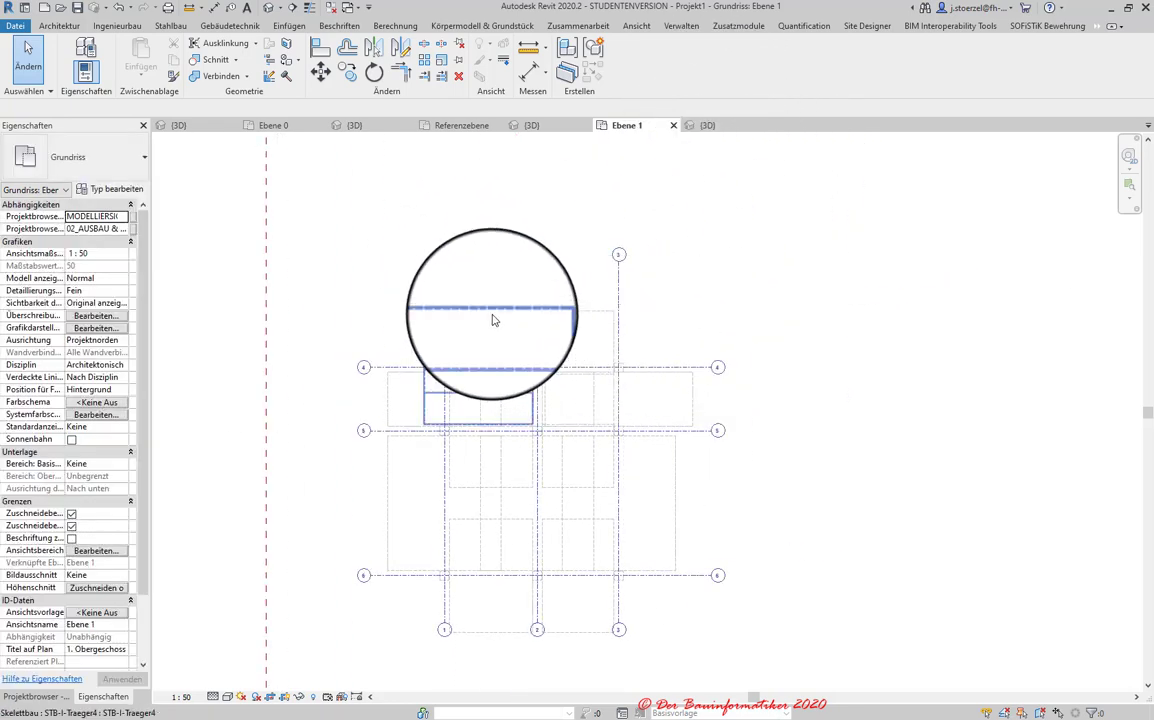
{"action": "left_click", "coordinate": [493, 320]}
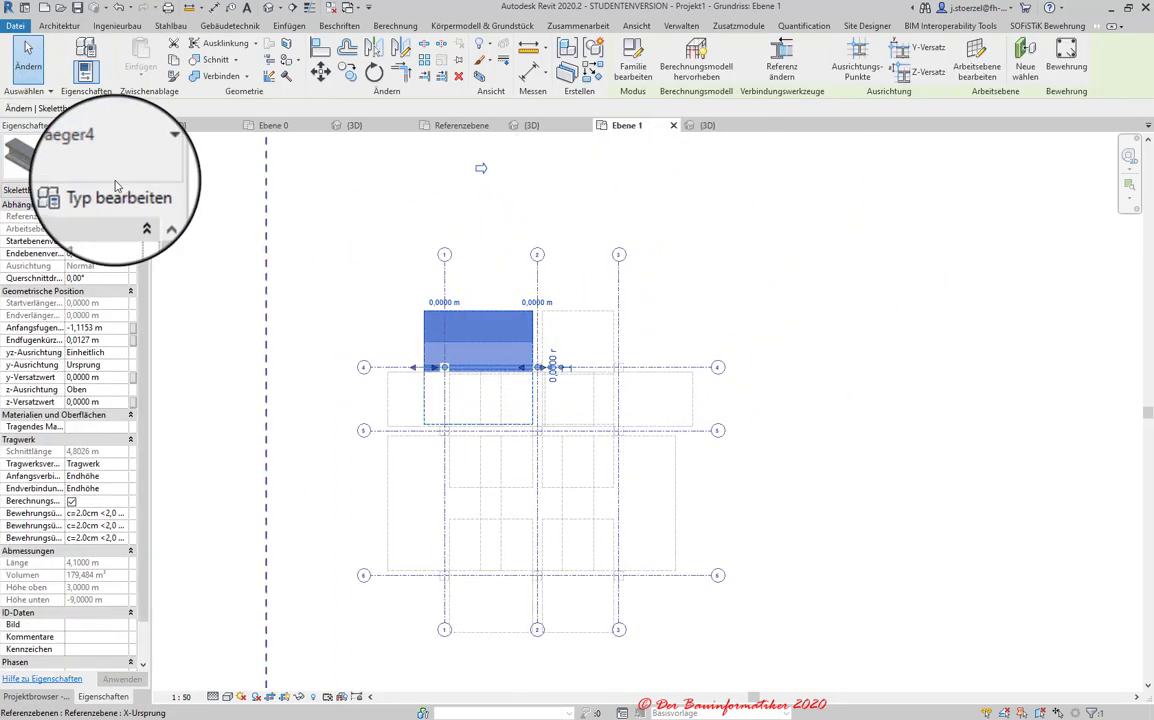
{"action": "left_click", "coordinate": [105, 160]}
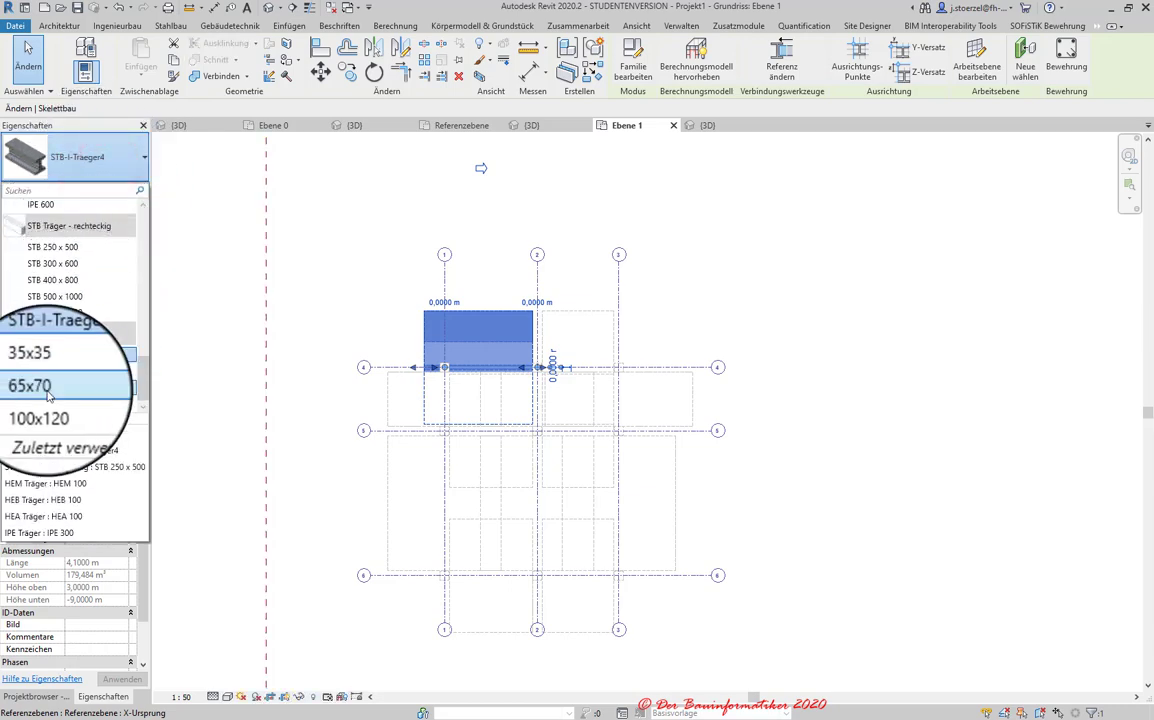
{"action": "left_click", "coordinate": [45, 390]}
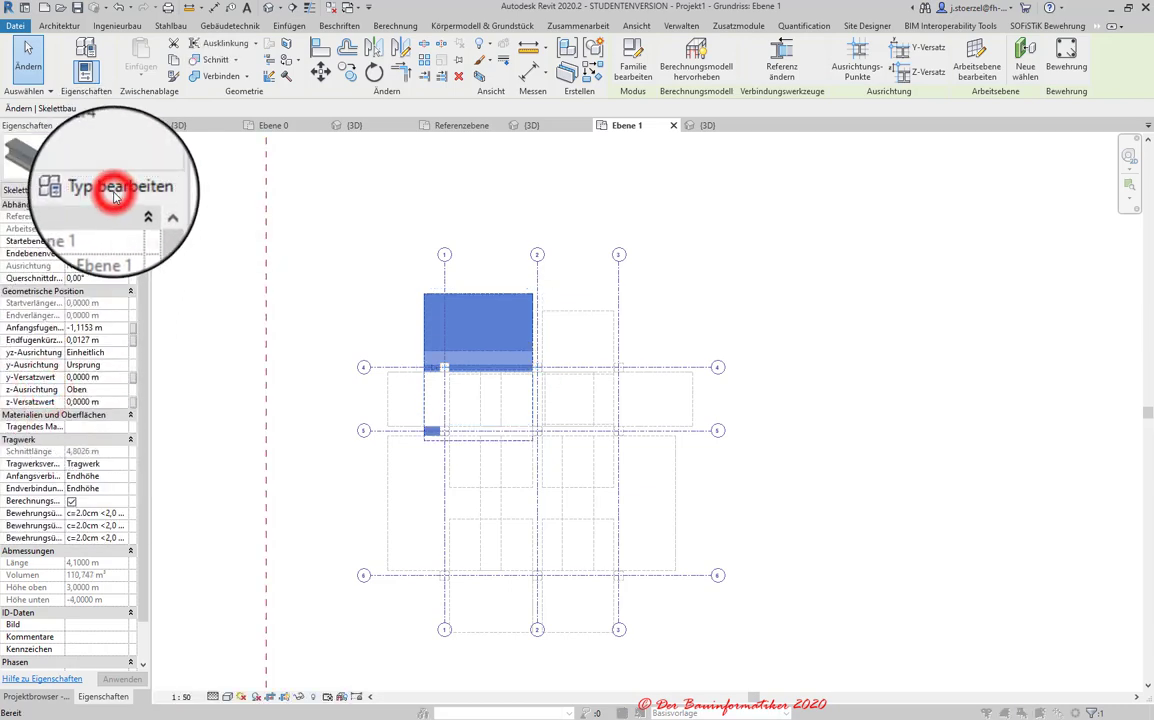
{"action": "left_click", "coordinate": [113, 190]}
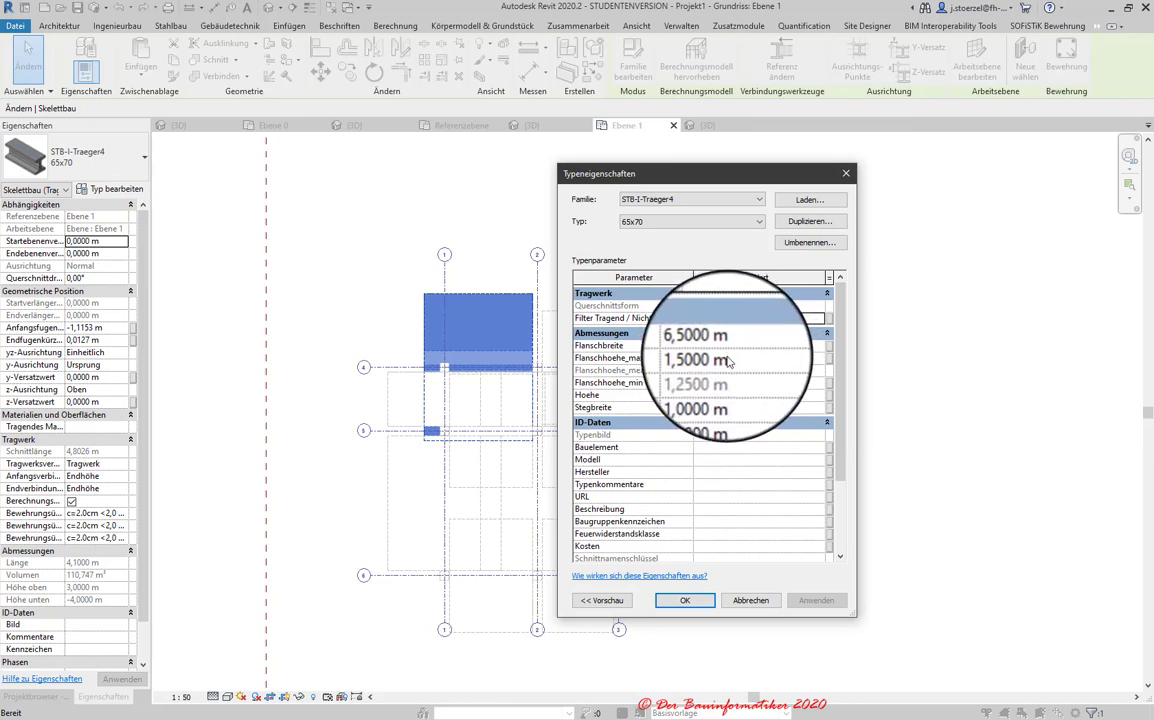
{"action": "left_click", "coordinate": [752, 603]}
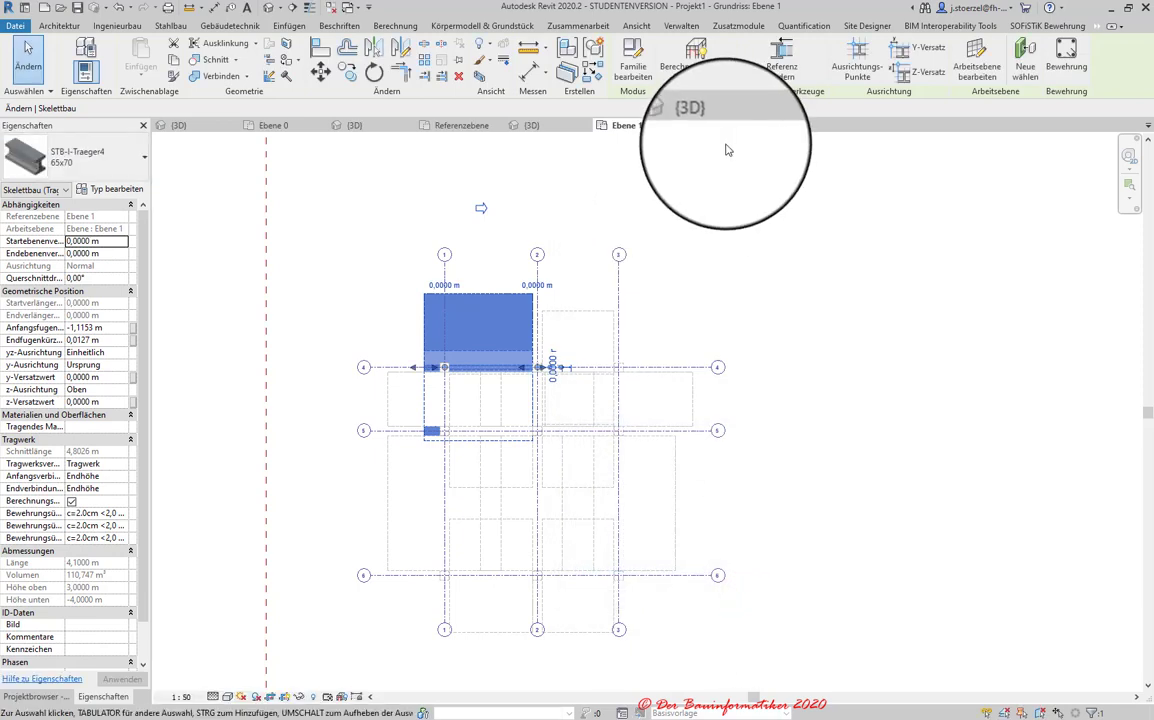
{"action": "scroll", "coordinate": [701, 235], "scroll_direction": "down", "scroll_amount": 3}
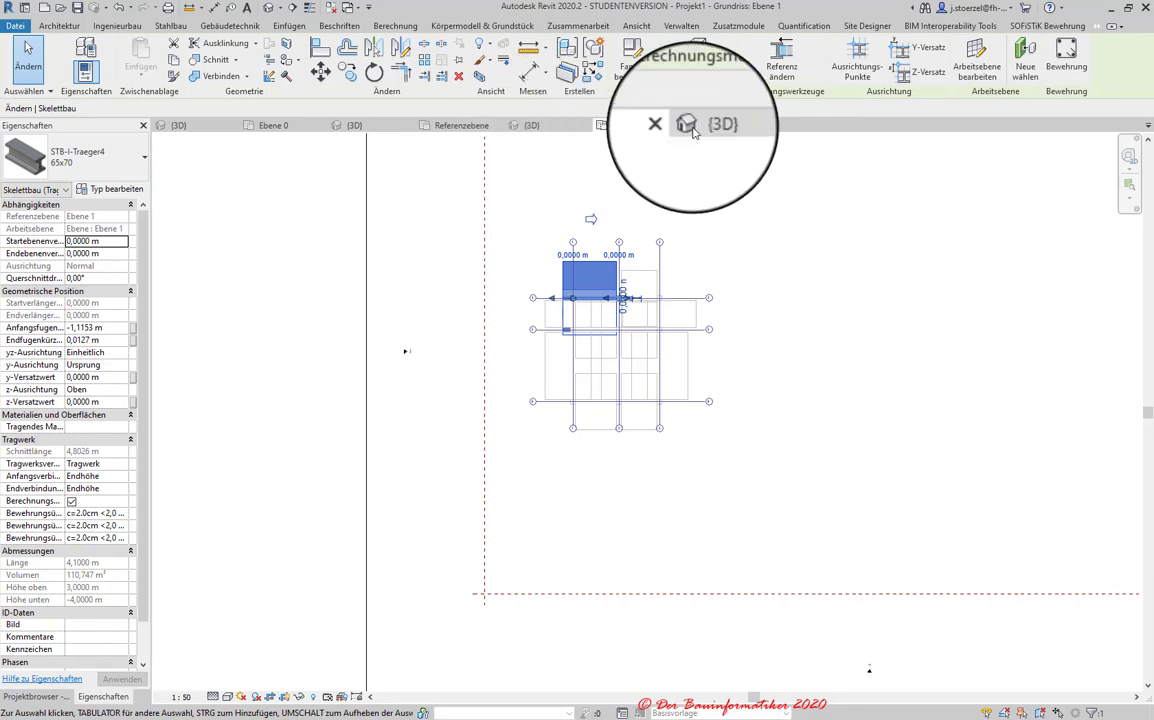
{"action": "left_click", "coordinate": [697, 127]}
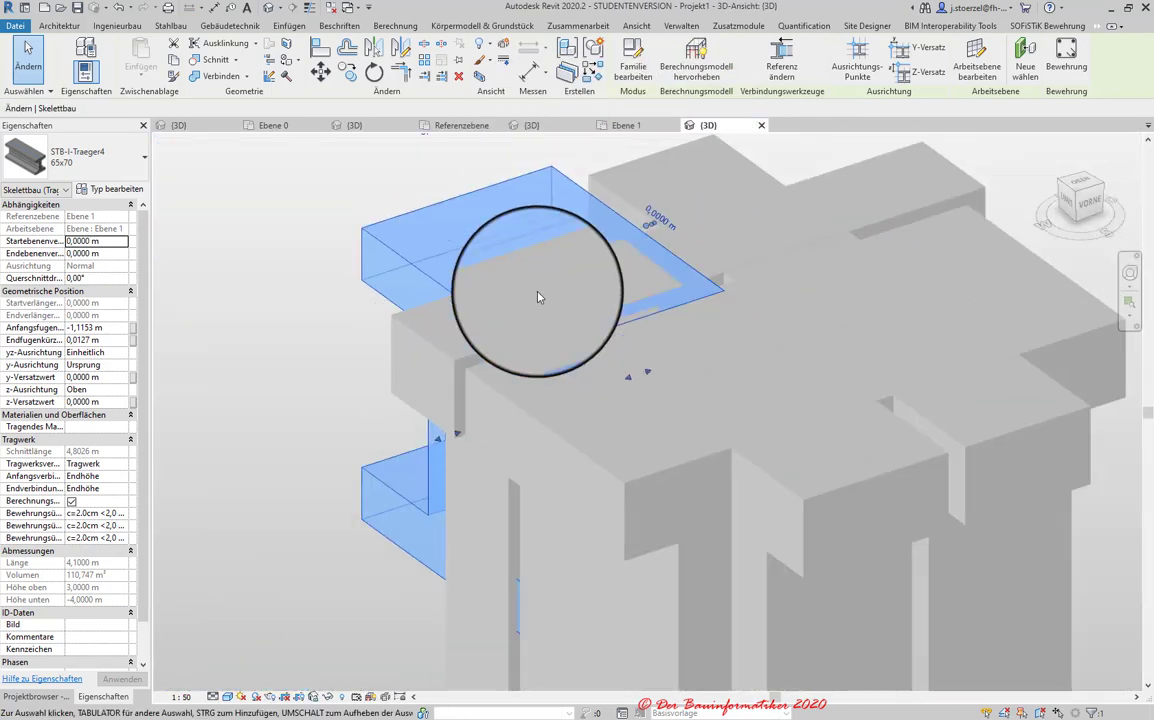
{"action": "scroll", "coordinate": [863, 381], "scroll_direction": "down", "scroll_amount": 5}
{"action": "left_click", "coordinate": [907, 394]}
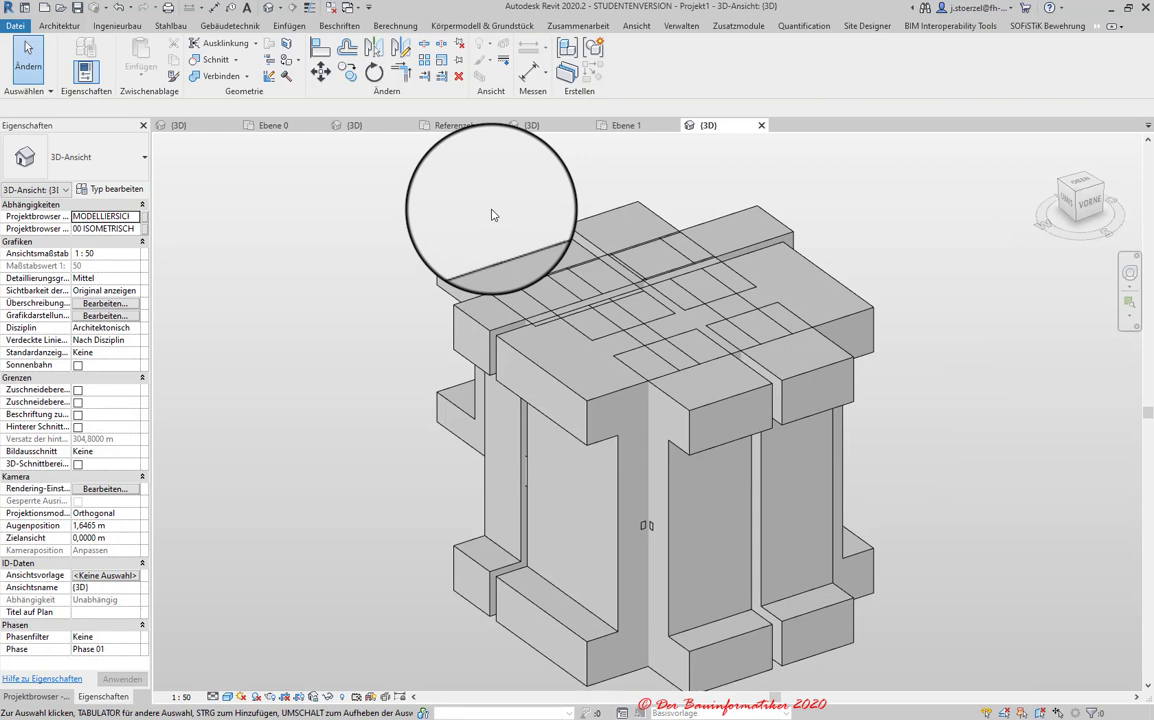
{"action": "left_click", "coordinate": [682, 26]}
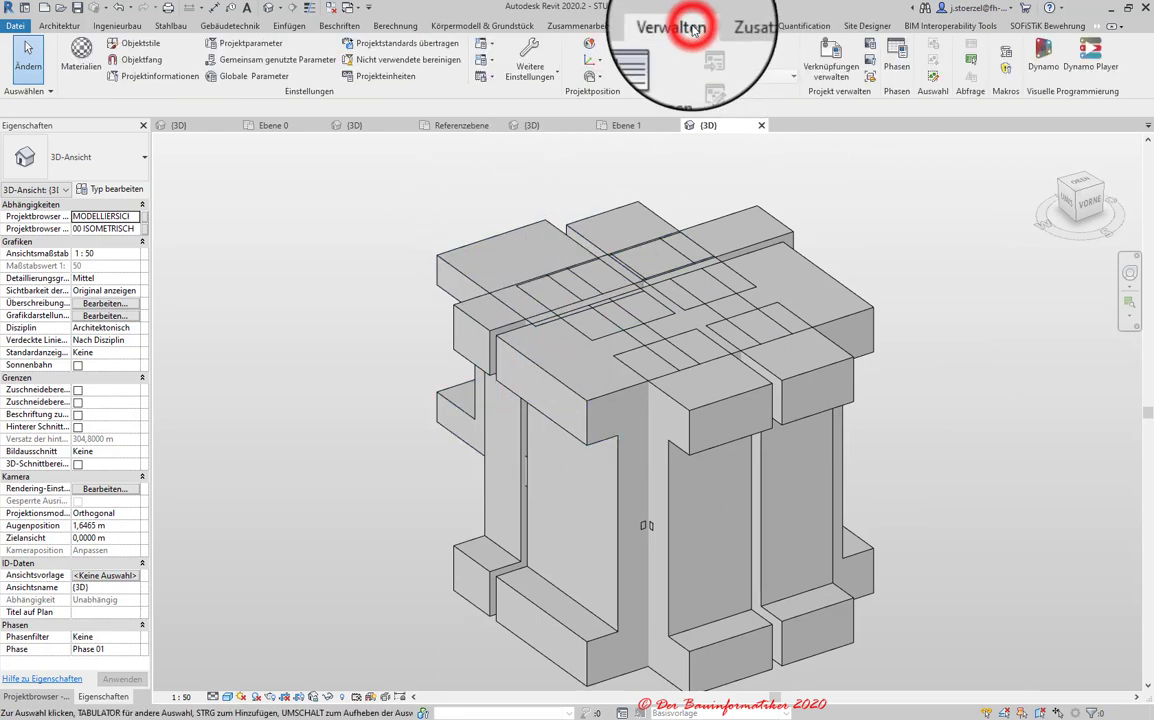
{"action": "left_click", "coordinate": [227, 72]}
{"action": "key", "text": "Escape"}
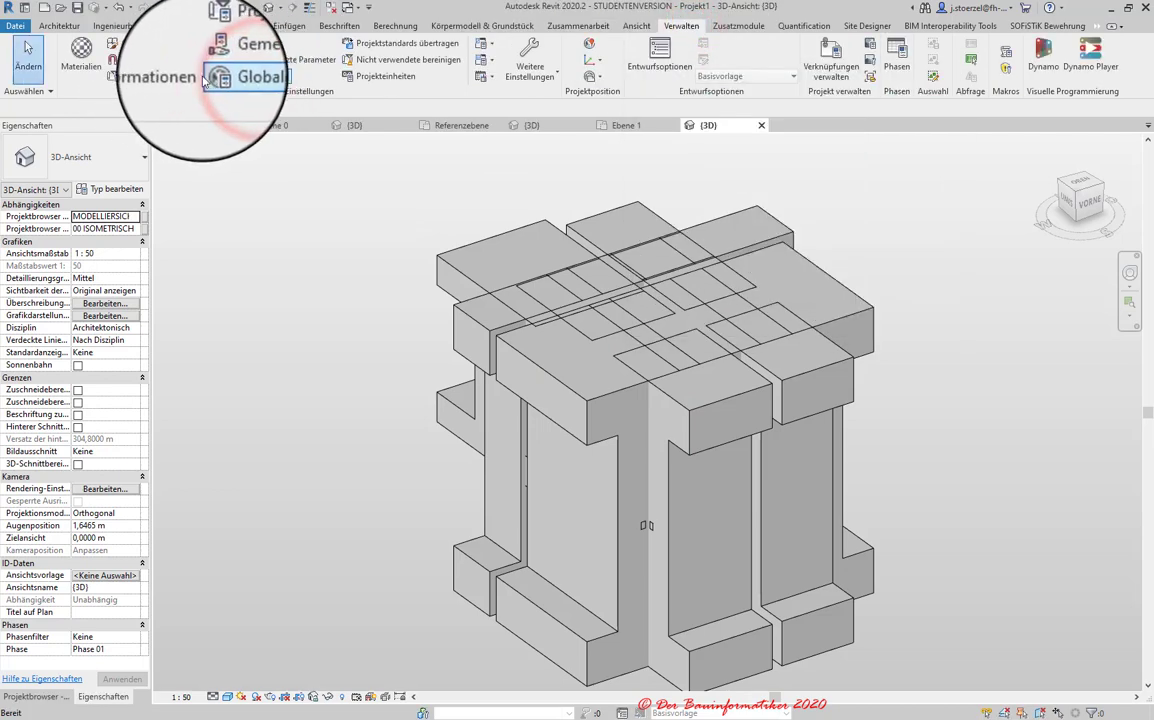
{"action": "left_click", "coordinate": [178, 80]}
{"action": "key", "text": "Escape"}
{"action": "left_click", "coordinate": [372, 77]}
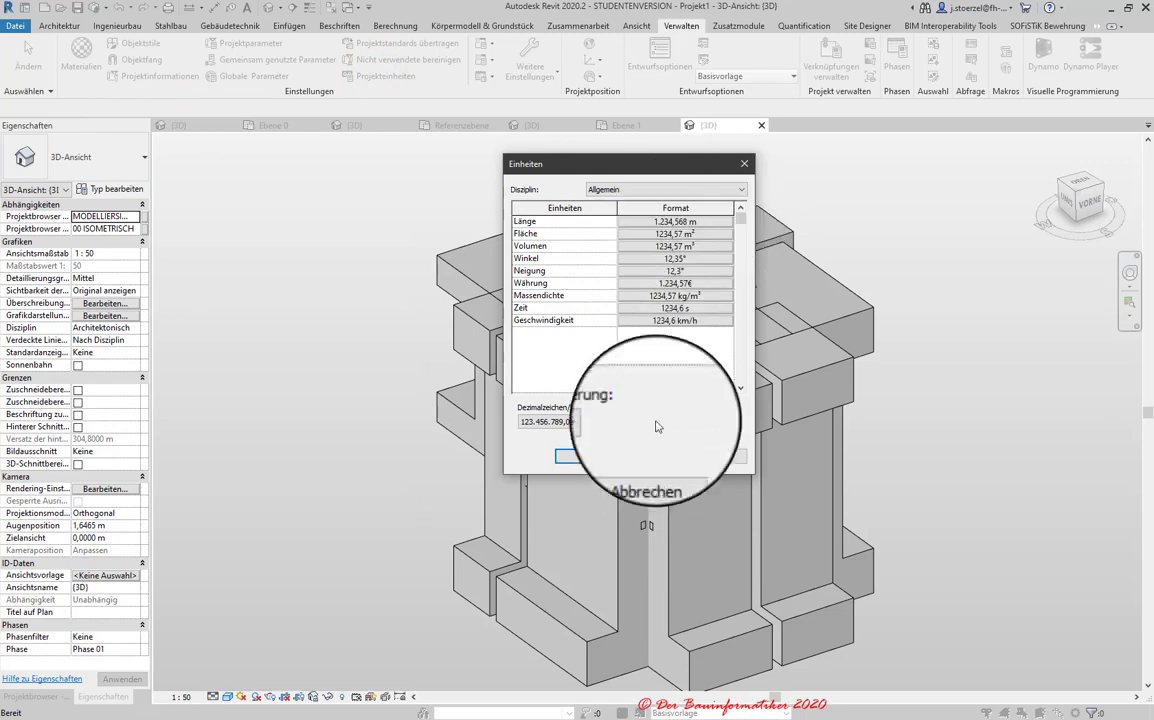
{"action": "left_click", "coordinate": [650, 458]}
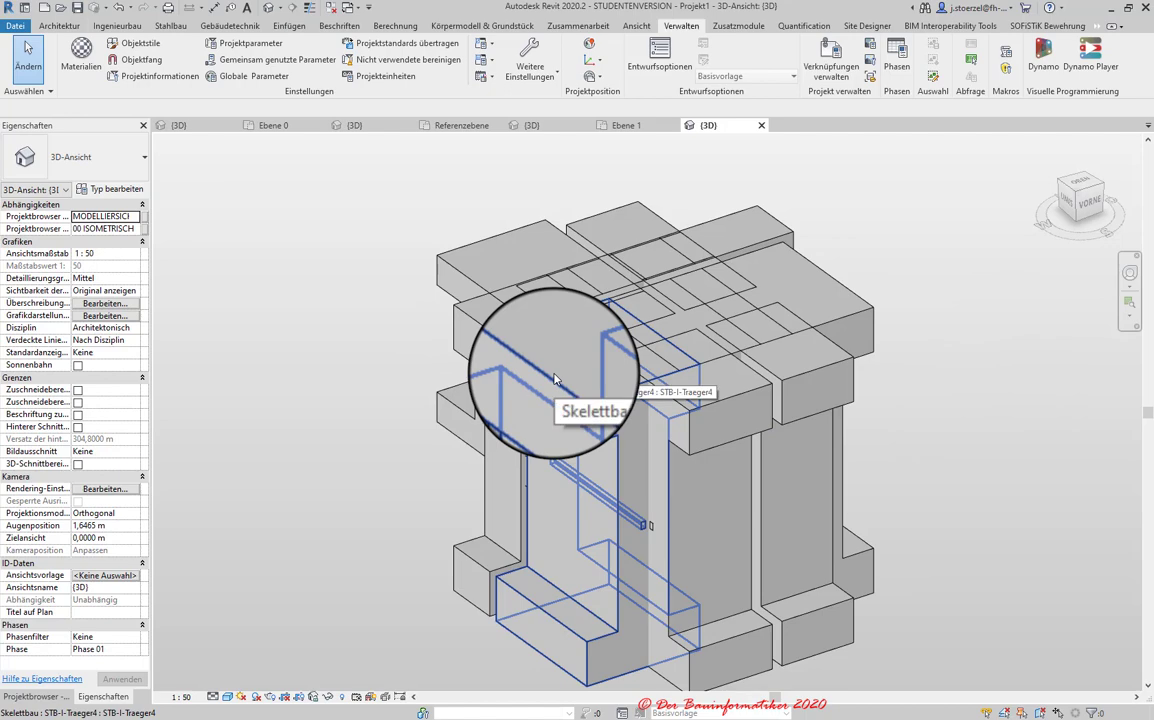
{"action": "left_click", "coordinate": [557, 378]}
{"action": "left_click", "coordinate": [927, 386]}
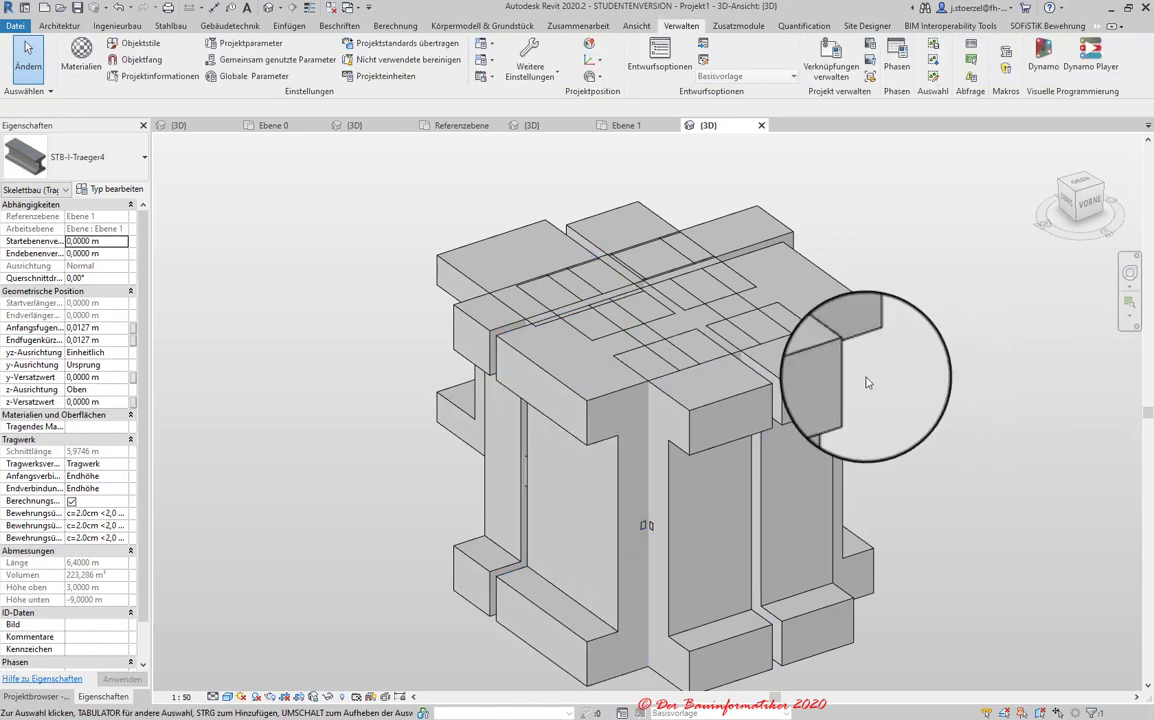
{"action": "scroll", "coordinate": [960, 513], "scroll_direction": "down", "scroll_amount": 3}
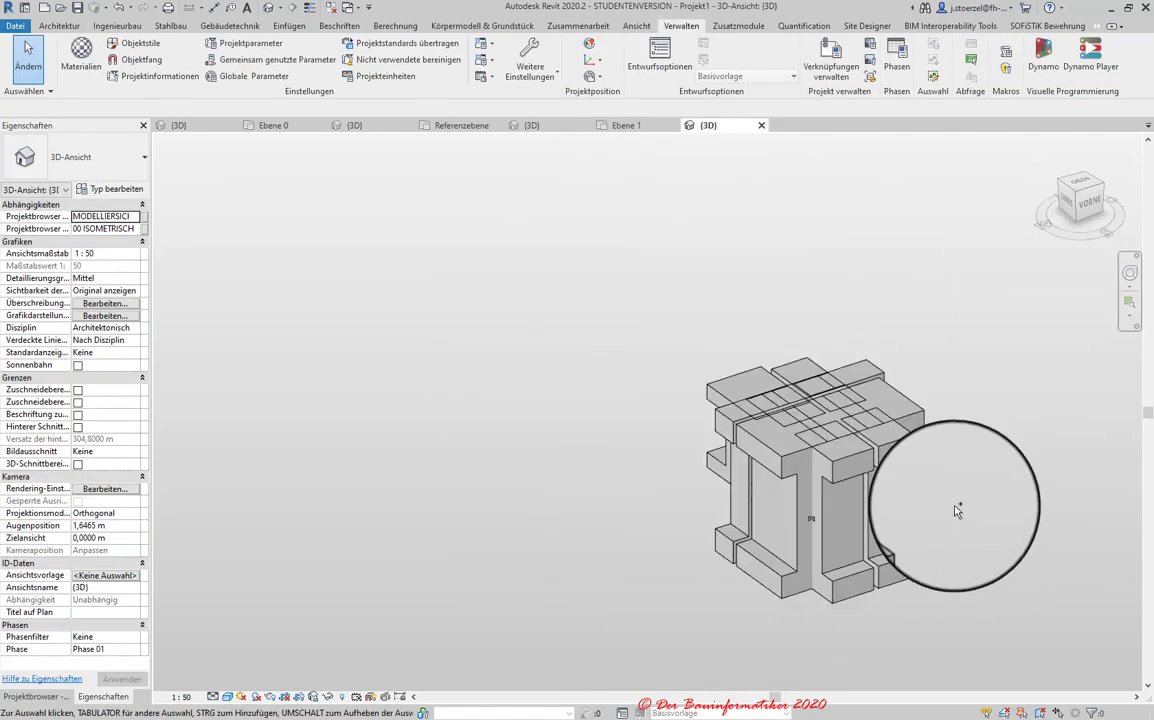
{"action": "left_click", "coordinate": [985, 454]}
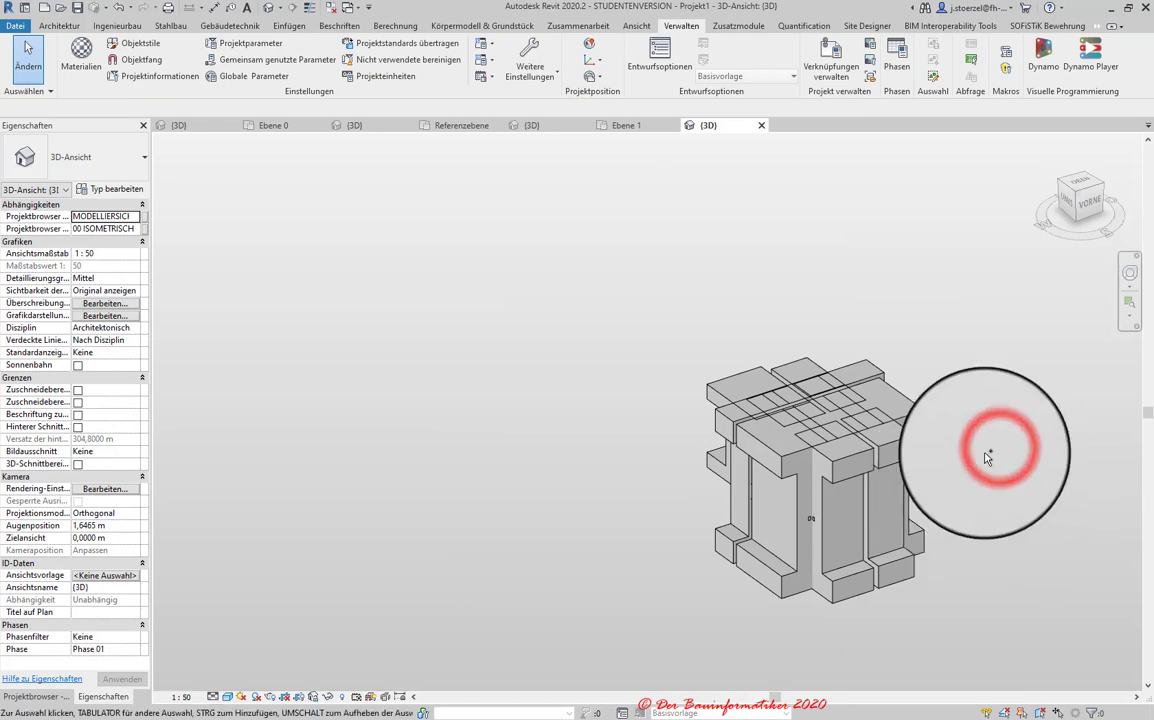
{"action": "left_click", "coordinate": [622, 125]}
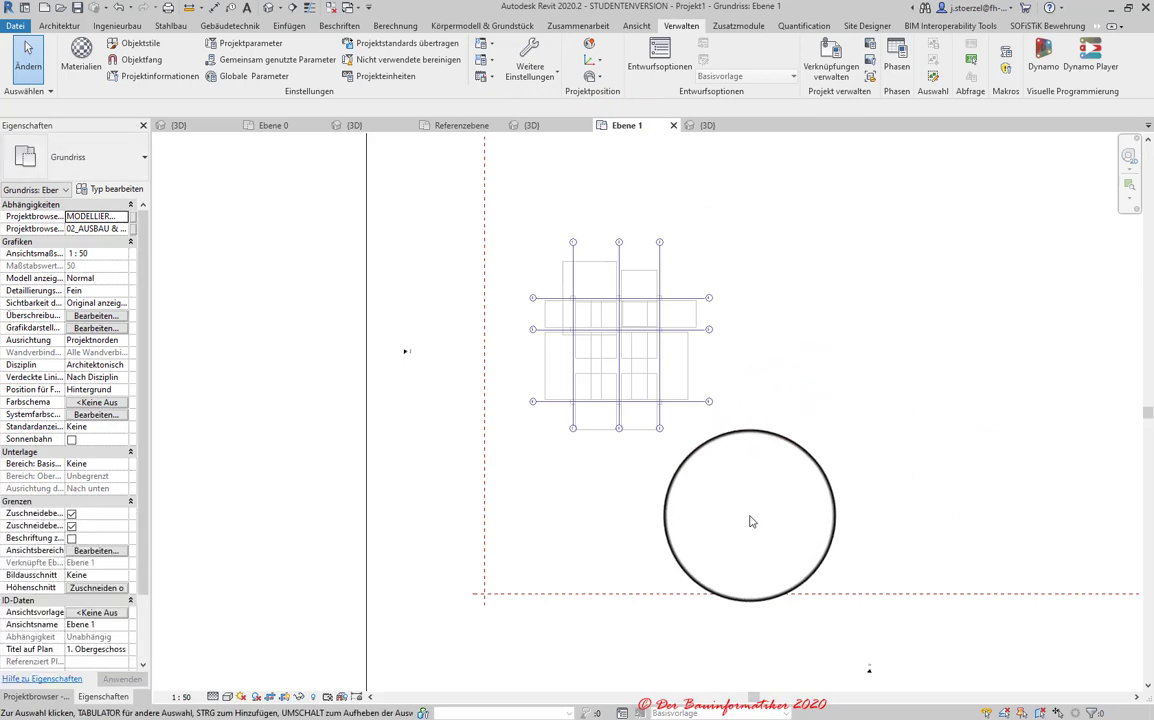
- Window-select the Ebene 1 plan, check the category filter, then clear the selection
{"action": "left_click_drag", "start_coordinate": [910, 516], "coordinate": [533, 250]}
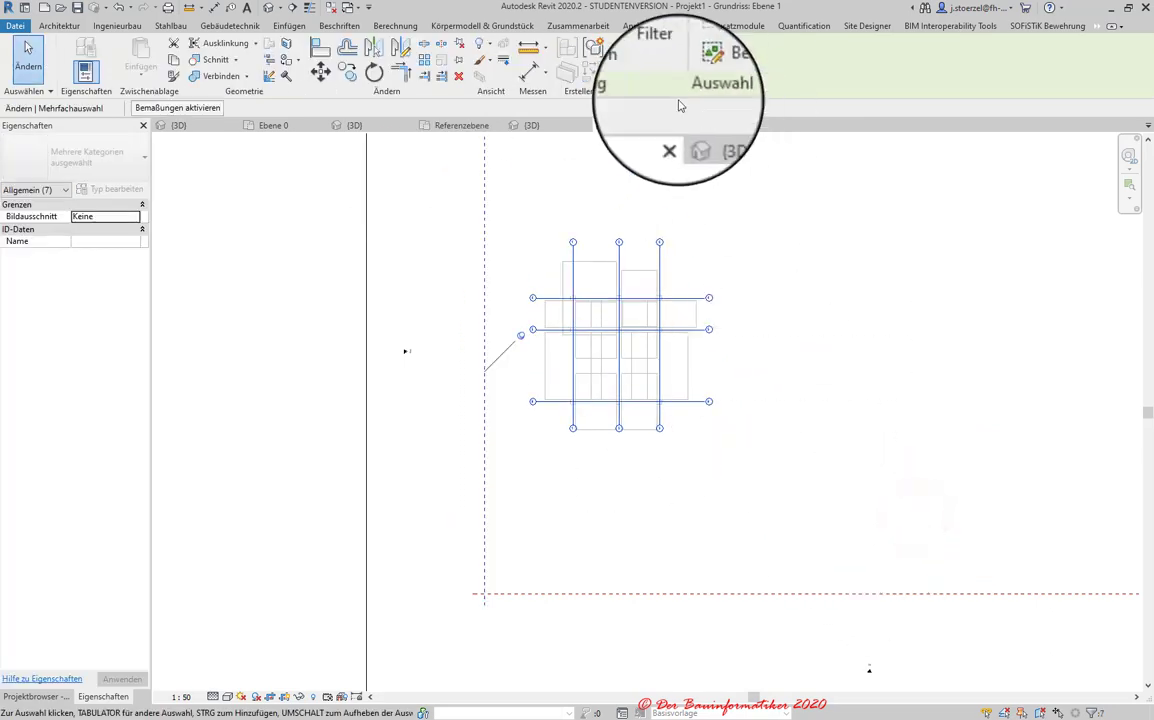
{"action": "left_click", "coordinate": [665, 55]}
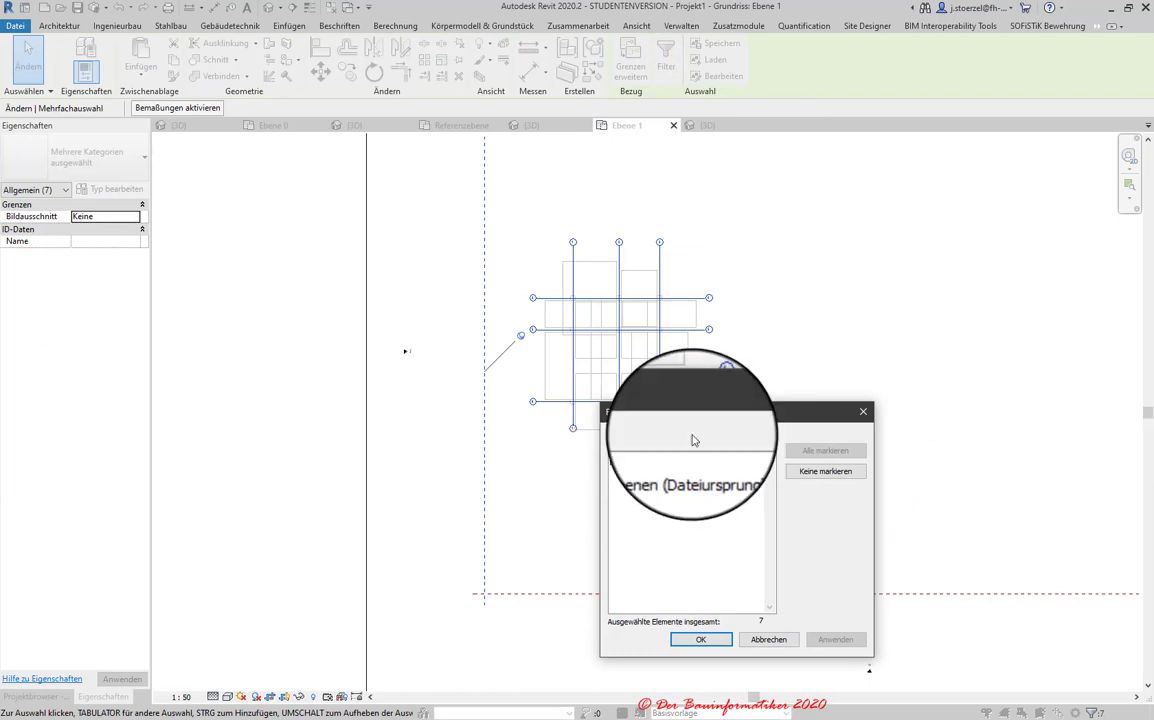
{"action": "key", "text": "Return"}
{"action": "key", "text": "Escape"}
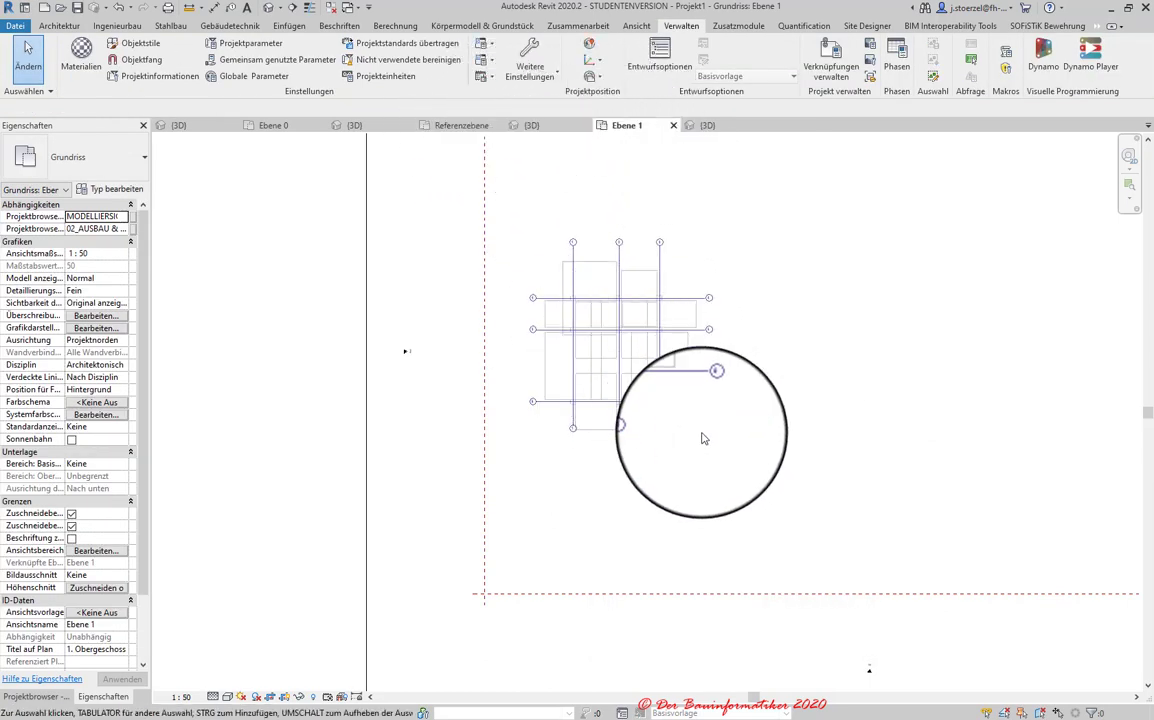
- In 3D, filter the selection to the 12 Skelettbau (Tragwerk) beams, delete them, and return to Ebene 1
{"action": "left_click", "coordinate": [703, 125]}
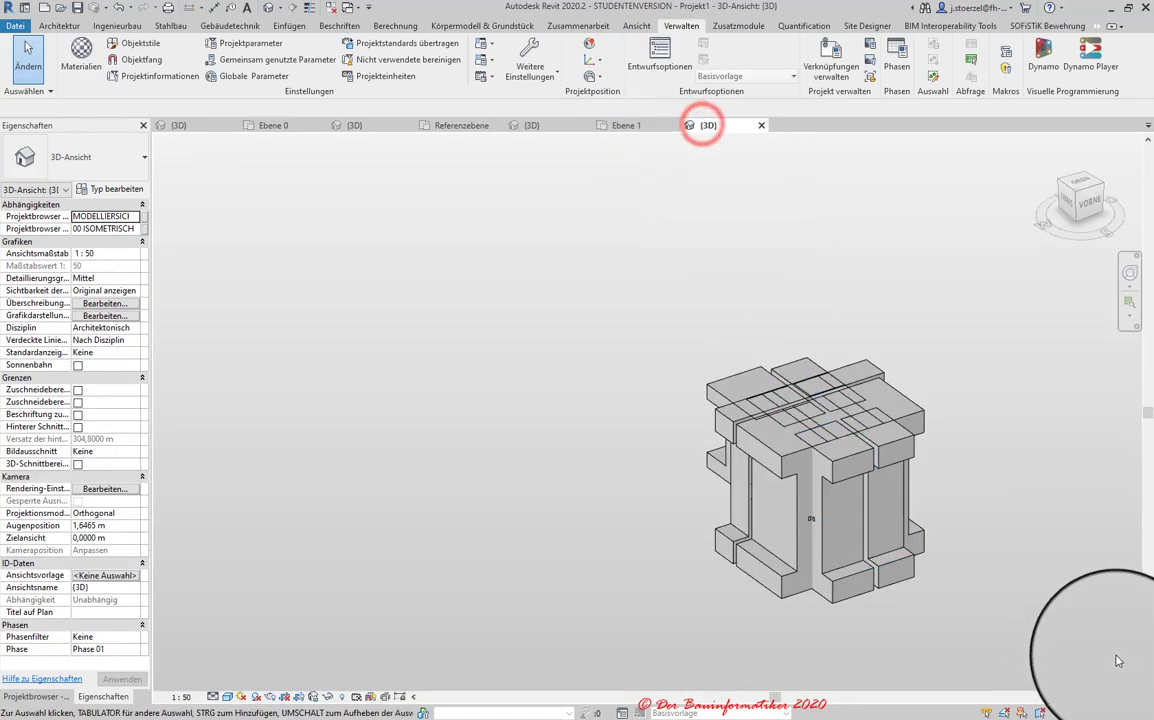
{"action": "mouse_move", "coordinate": [1116, 663]}
{"action": "left_mouse_down"}
{"action": "mouse_move", "coordinate": [813, 482]}
{"action": "mouse_move", "coordinate": [606, 328]}
{"action": "left_mouse_up"}
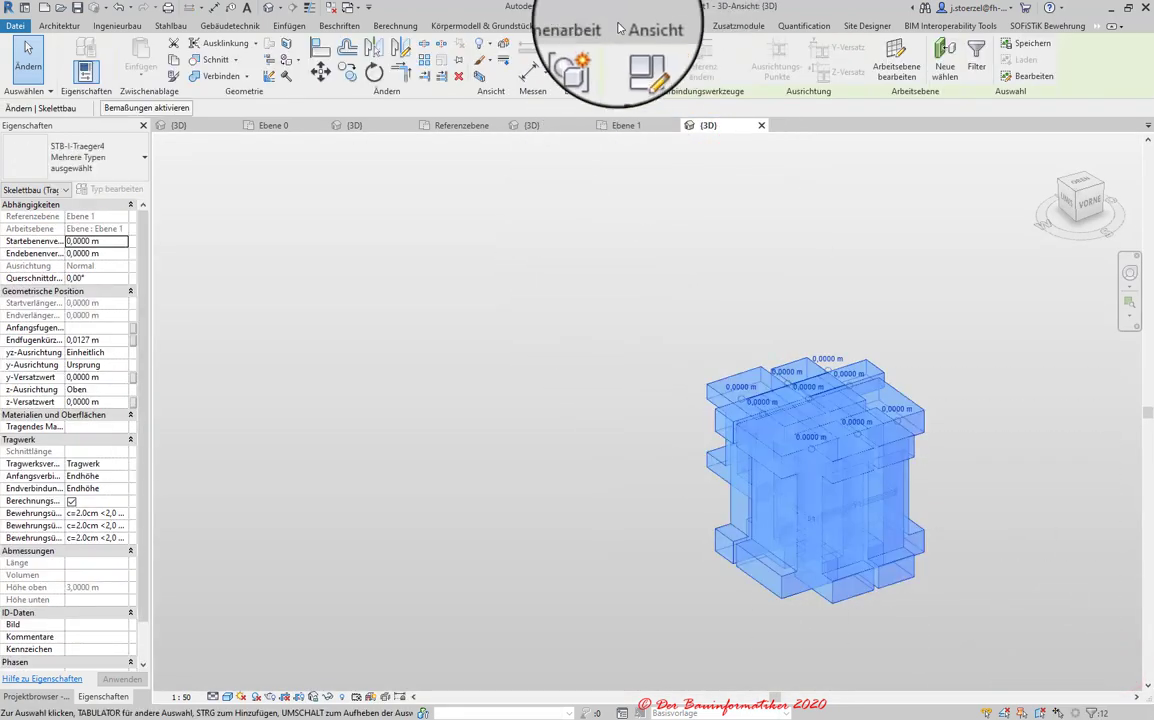
{"action": "left_click", "coordinate": [976, 50]}
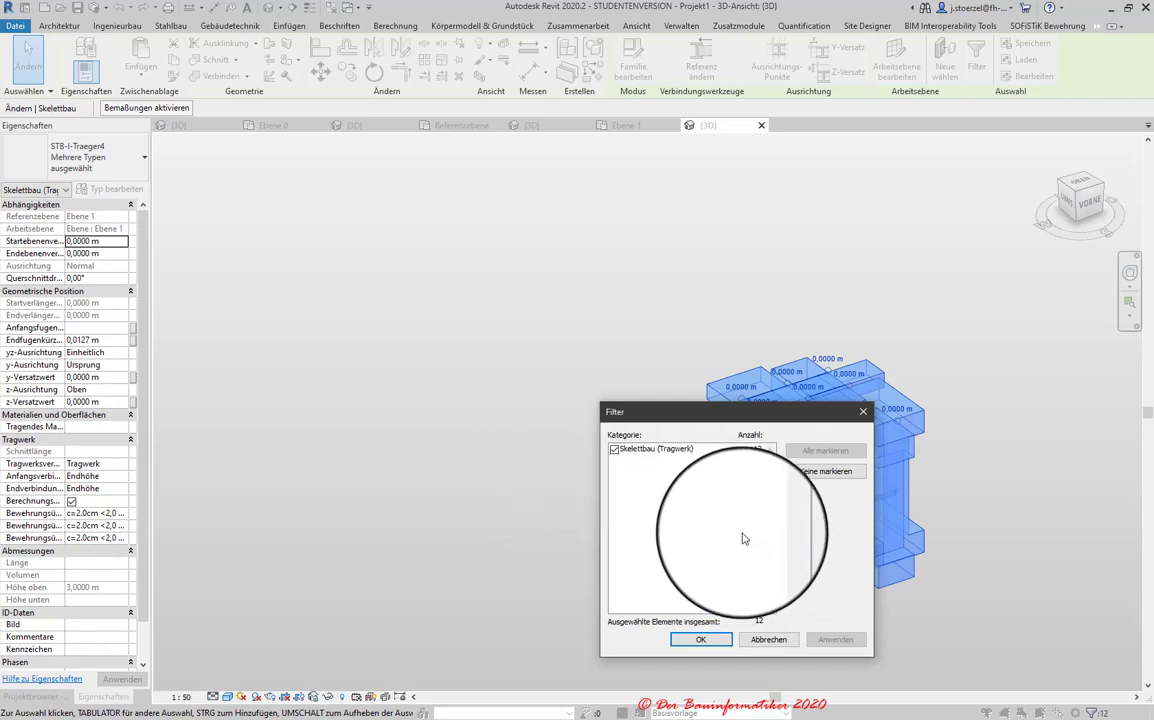
{"action": "left_click", "coordinate": [689, 645]}
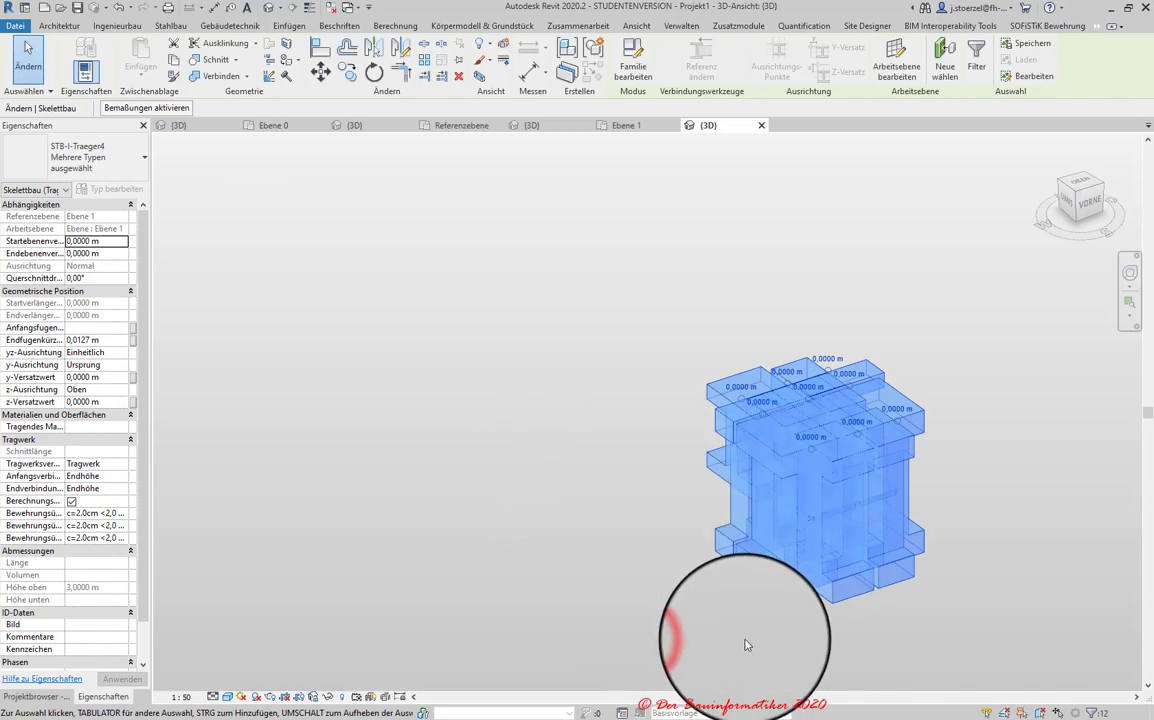
{"action": "key", "text": "Delete"}
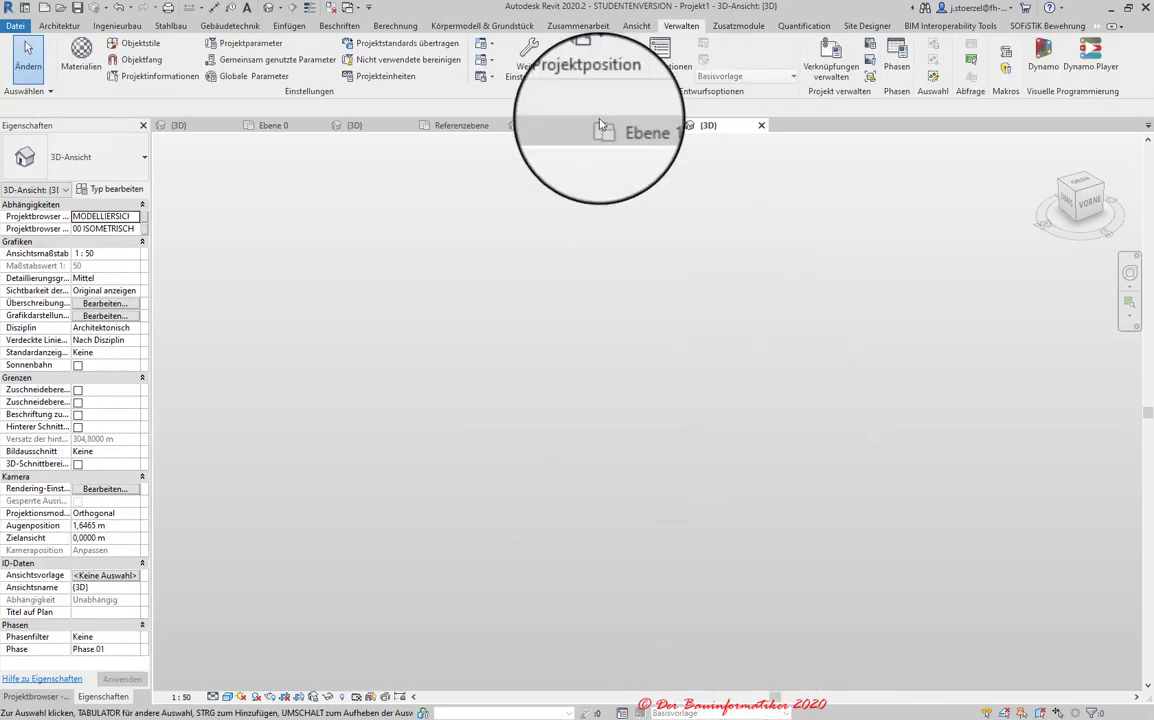
{"action": "left_click", "coordinate": [617, 128]}
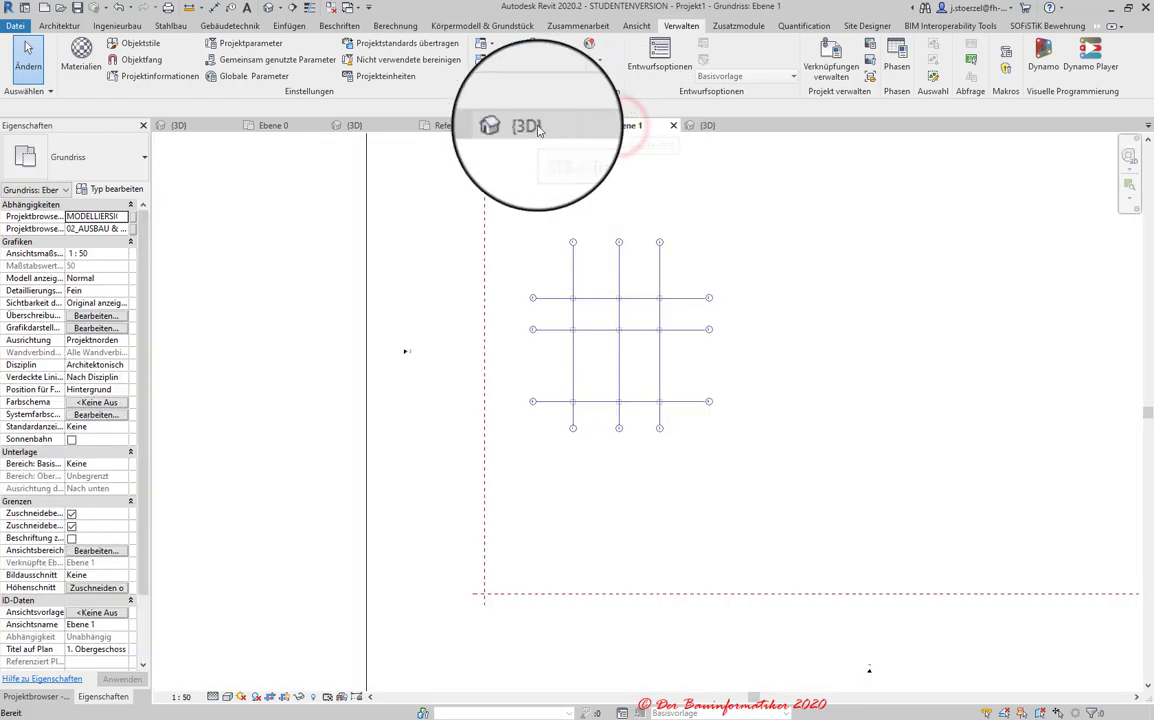
- Move between the STB-I-Traeger4 family's 3D and Referenzebene views and the project's 3D view
{"action": "scroll", "coordinate": [670, 400], "scroll_direction": "up", "scroll_amount": 2}
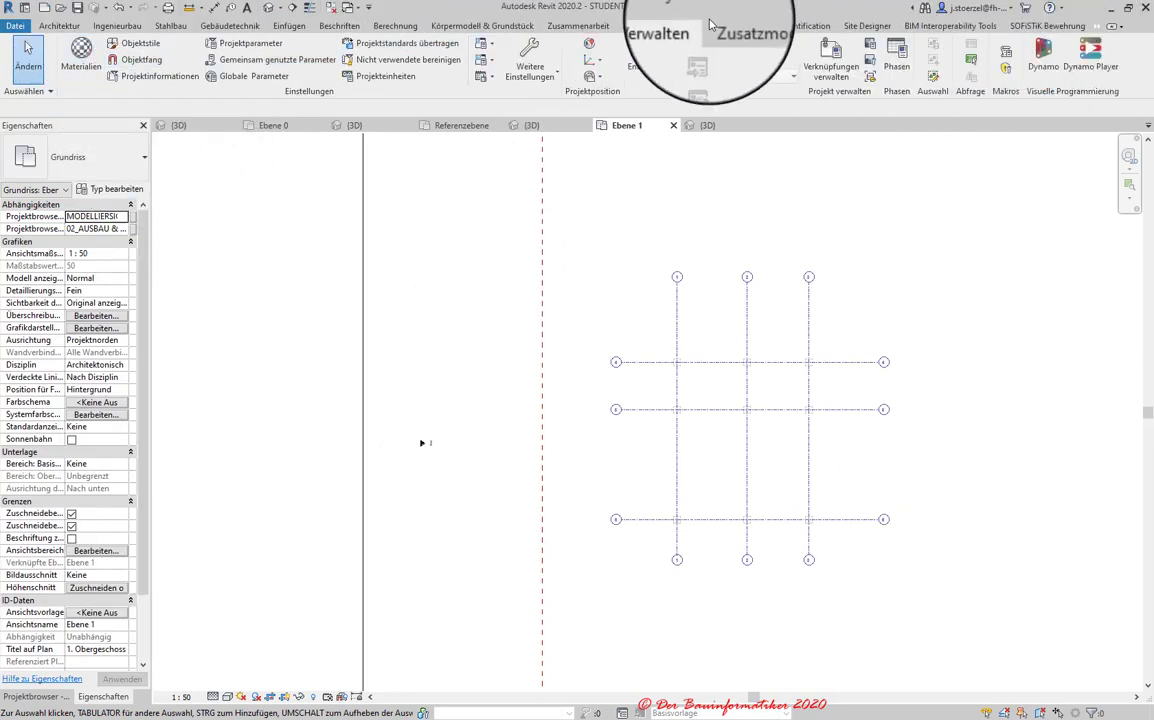
{"action": "left_click", "coordinate": [522, 127]}
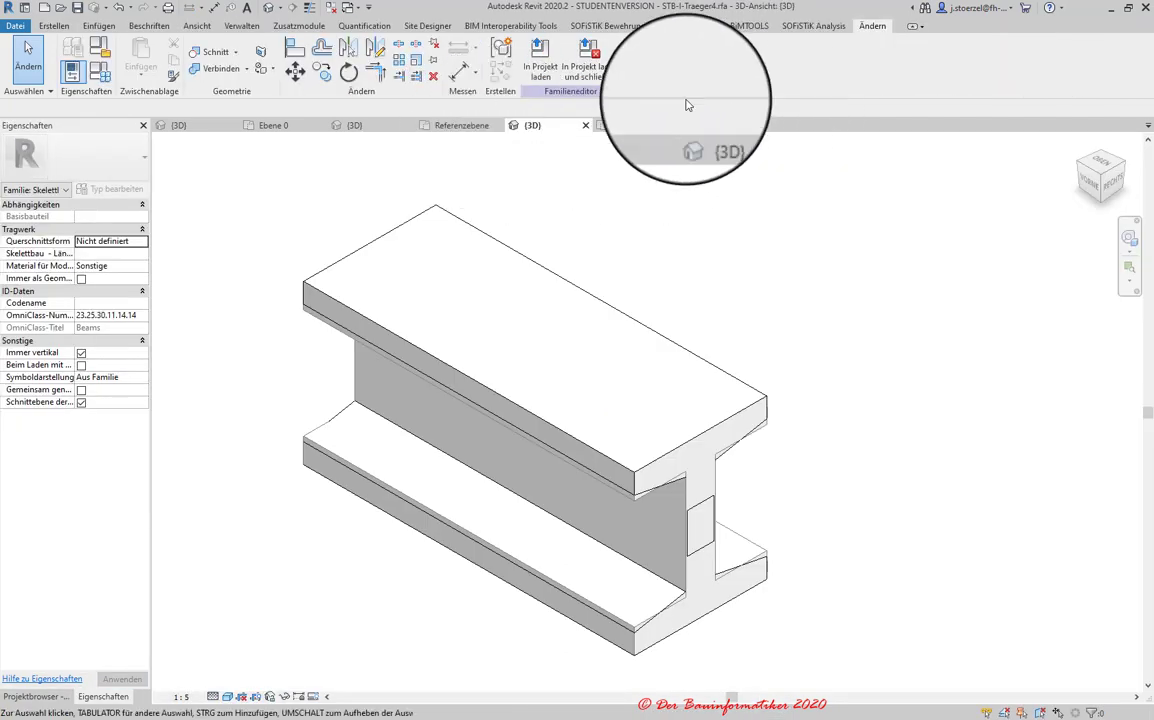
{"action": "left_click", "coordinate": [465, 127]}
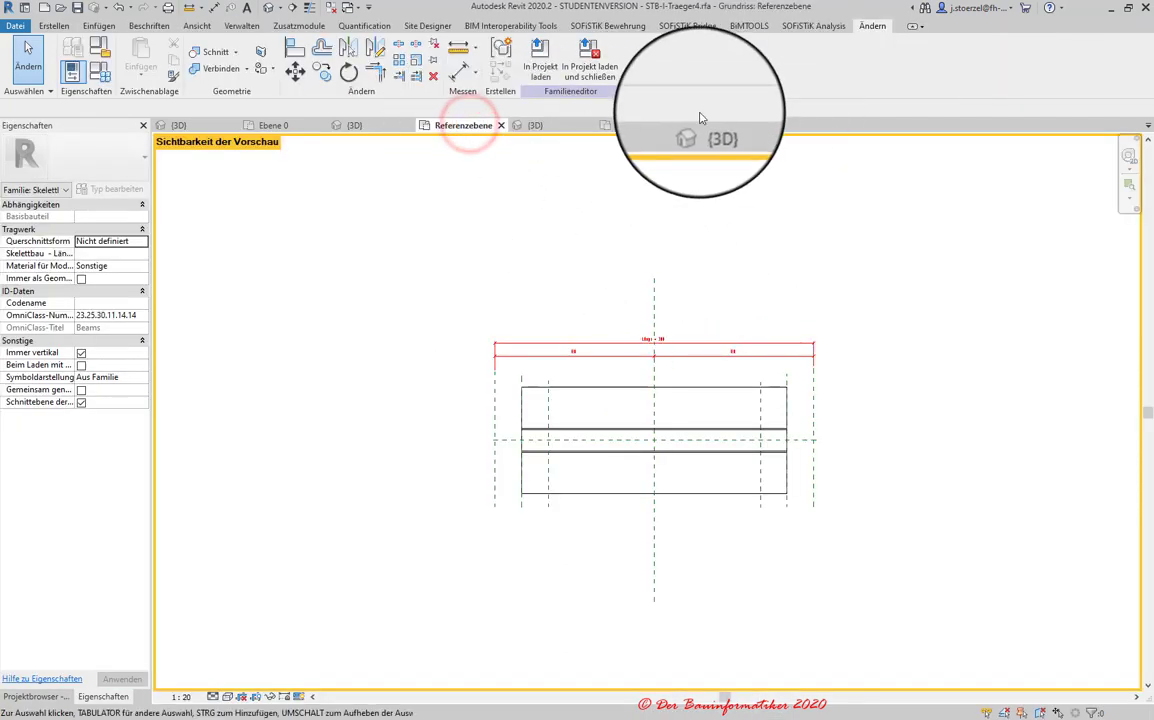
{"action": "left_click", "coordinate": [703, 127]}
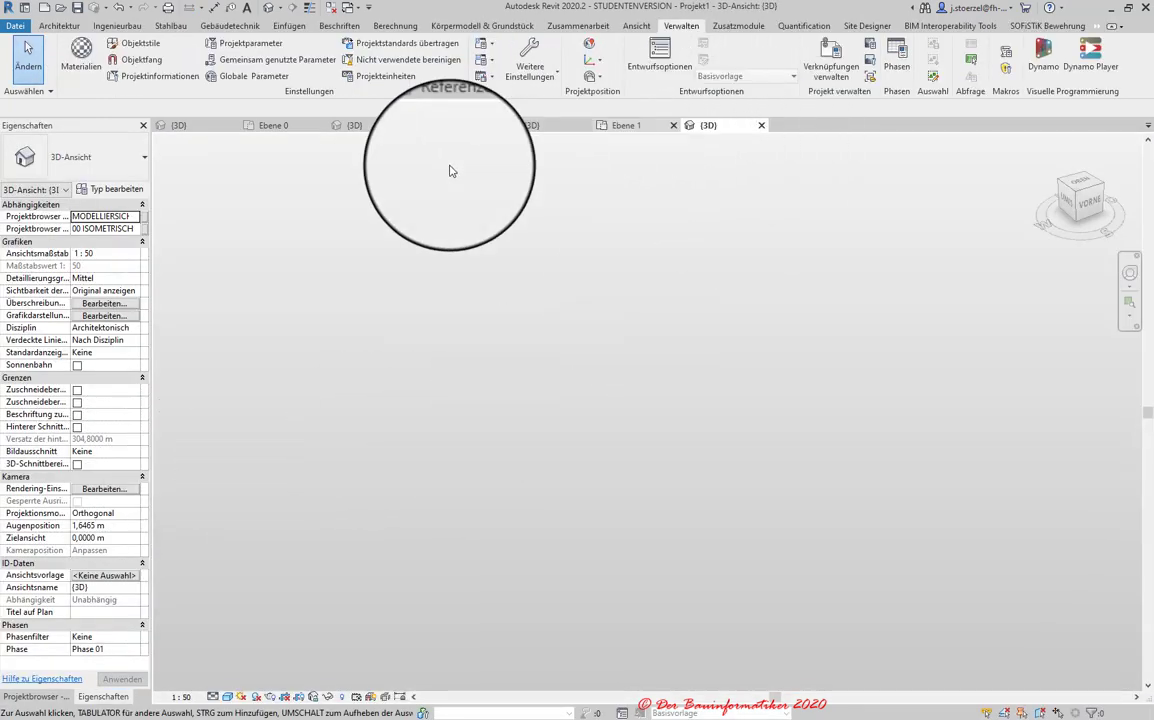
- Expand Familien > Skelettbau in the project browser and pick one of the listed beam families
{"action": "left_click", "coordinate": [6, 696]}
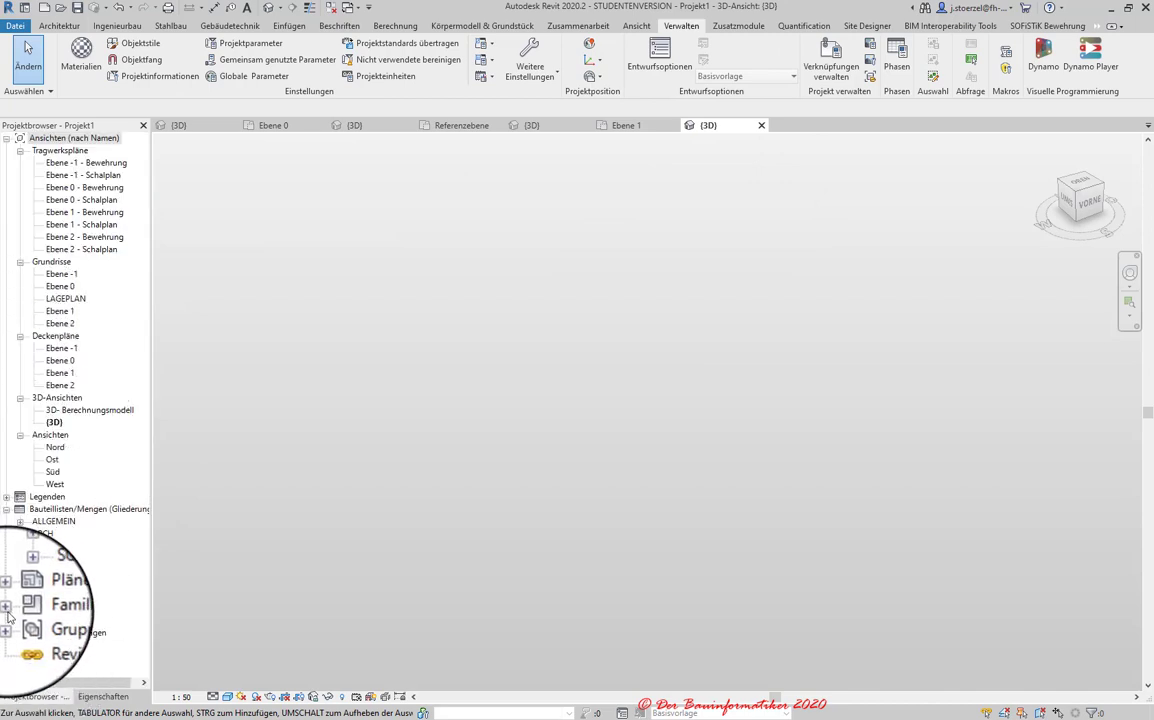
{"action": "left_click", "coordinate": [7, 611]}
{"action": "scroll", "coordinate": [95, 594], "scroll_direction": "up", "scroll_amount": 2}
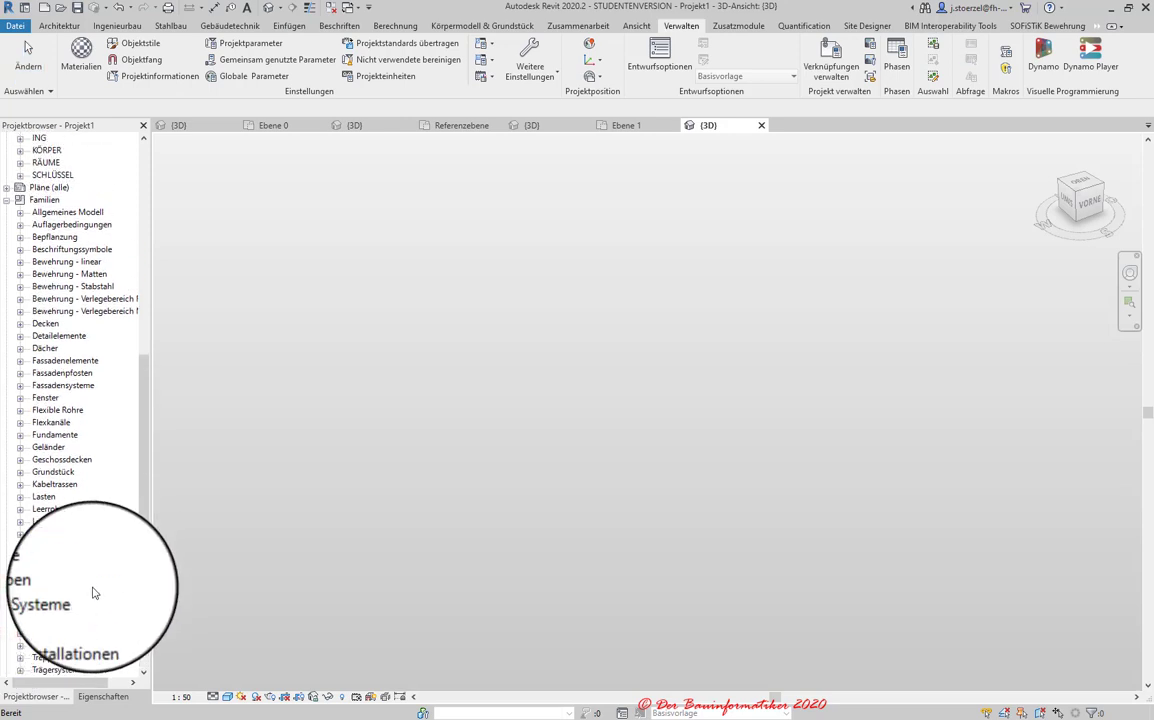
{"action": "scroll", "coordinate": [91, 587], "scroll_direction": "up", "scroll_amount": 1}
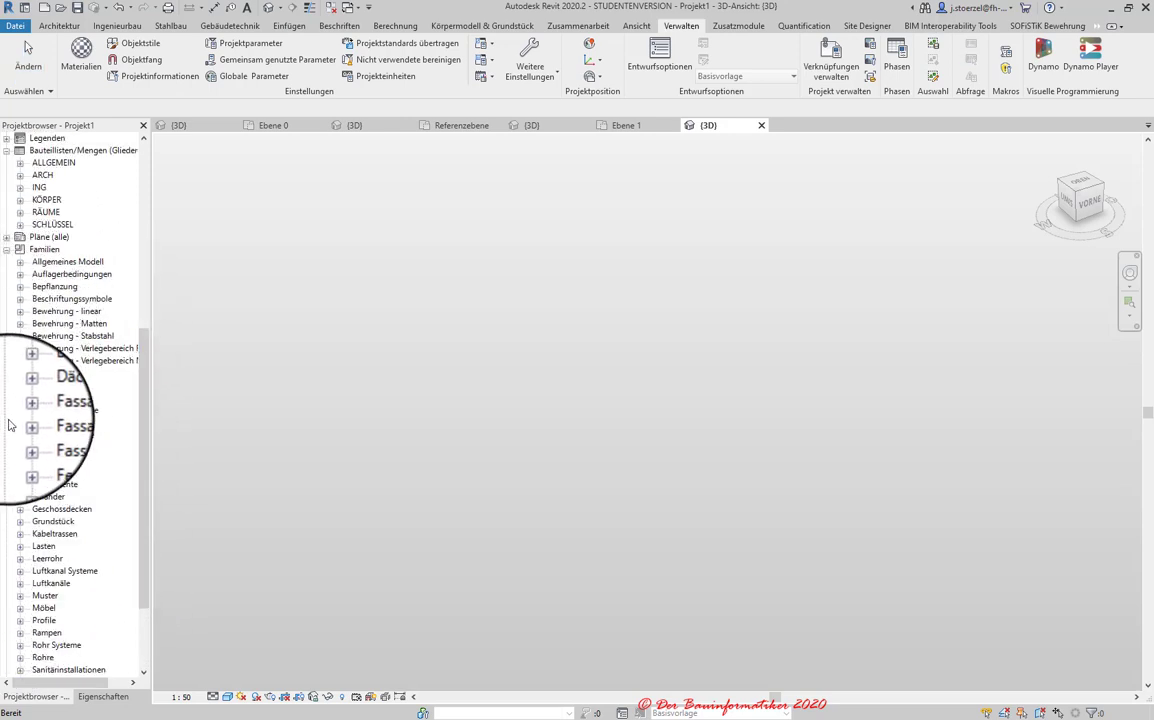
{"action": "scroll", "coordinate": [40, 420], "scroll_direction": "down", "scroll_amount": 1}
{"action": "scroll", "coordinate": [90, 560], "scroll_direction": "down", "scroll_amount": 2}
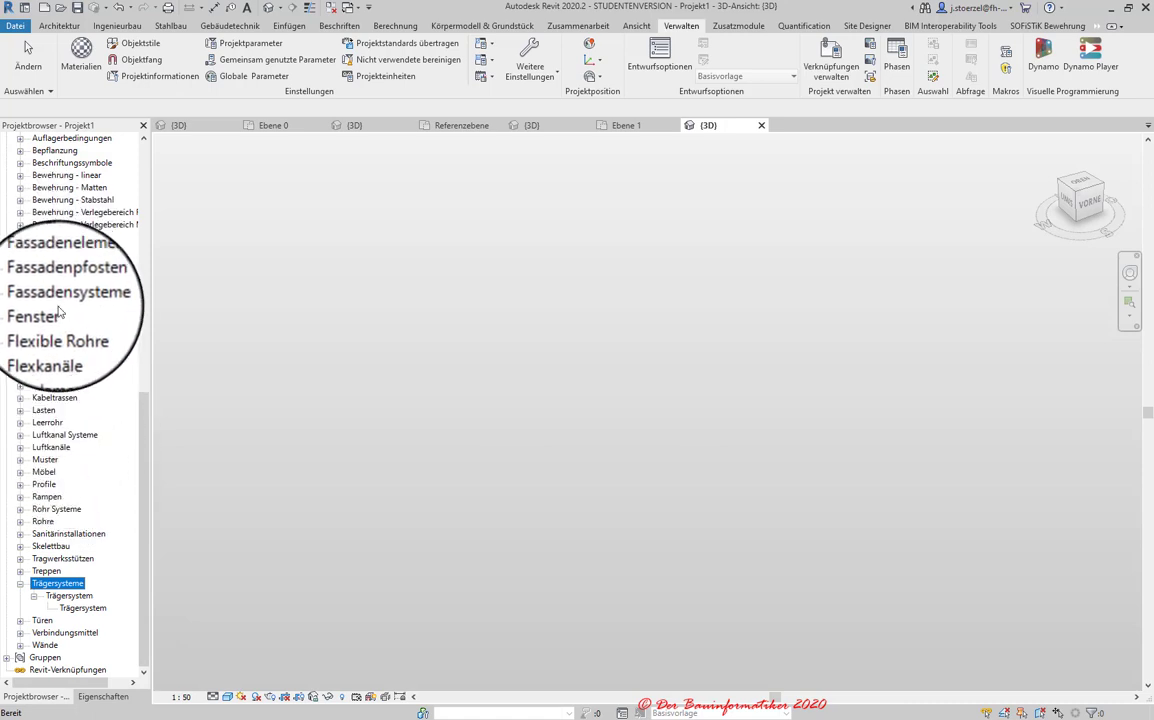
{"action": "scroll", "coordinate": [71, 322], "scroll_direction": "up", "scroll_amount": 1}
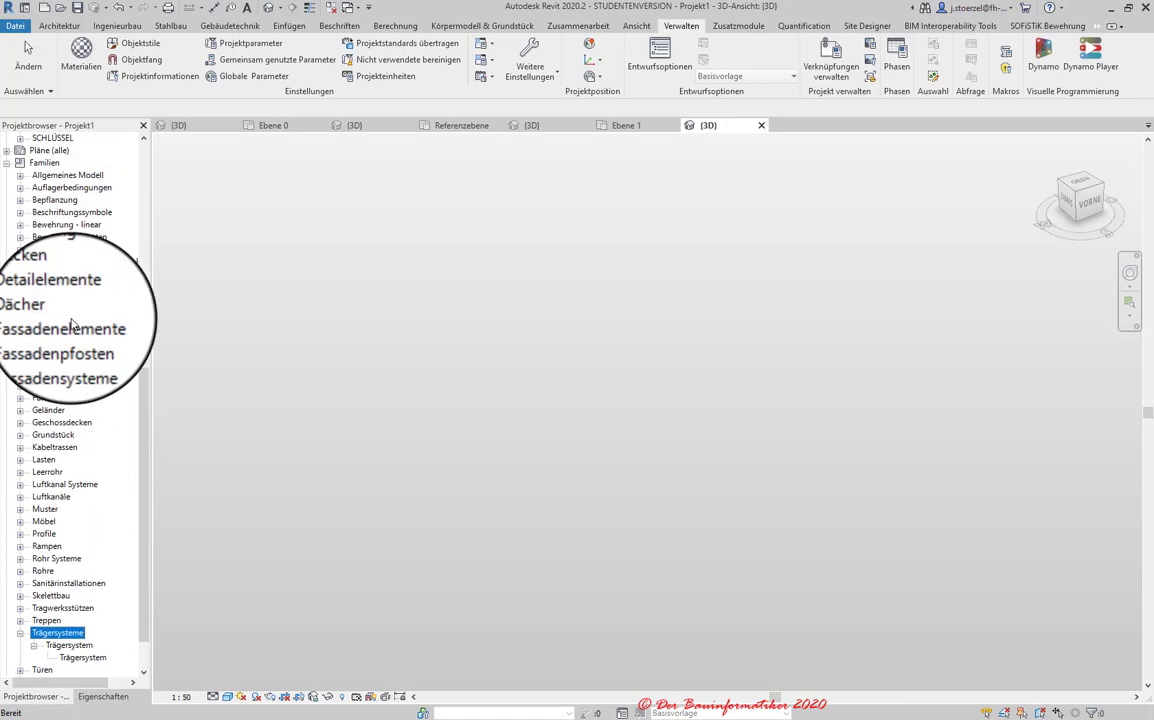
{"action": "left_click", "coordinate": [20, 597]}
{"action": "scroll", "coordinate": [60, 520], "scroll_direction": "down", "scroll_amount": 2}
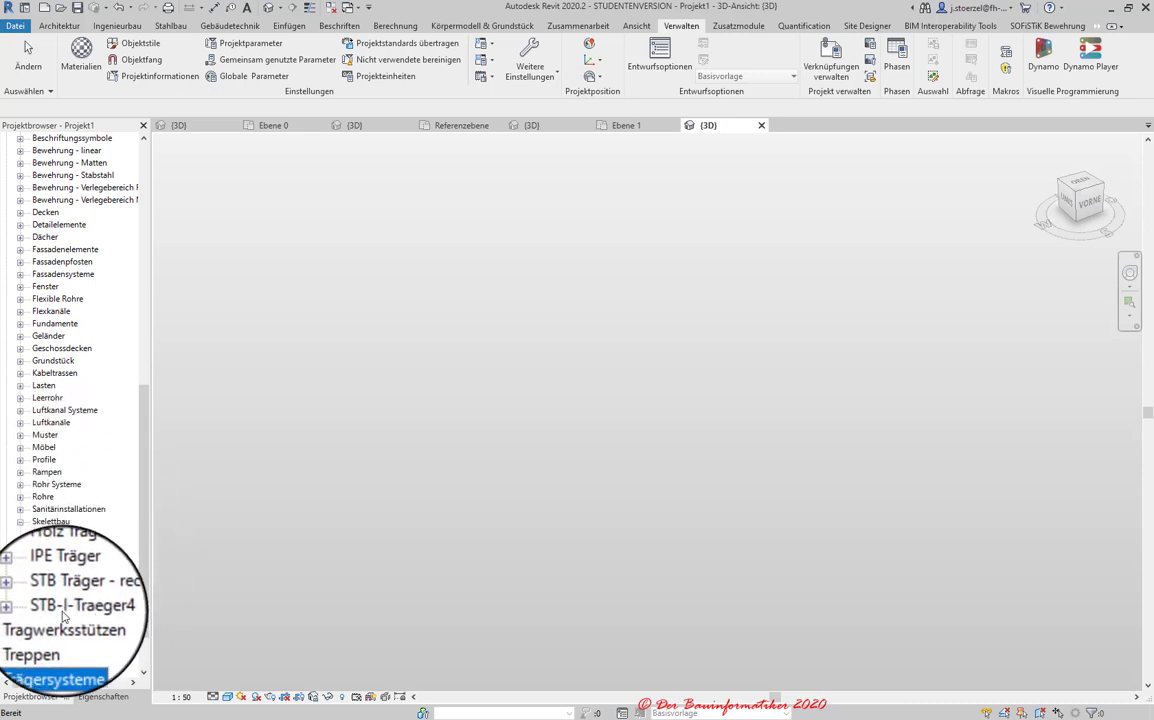
{"action": "left_click", "coordinate": [100, 608]}
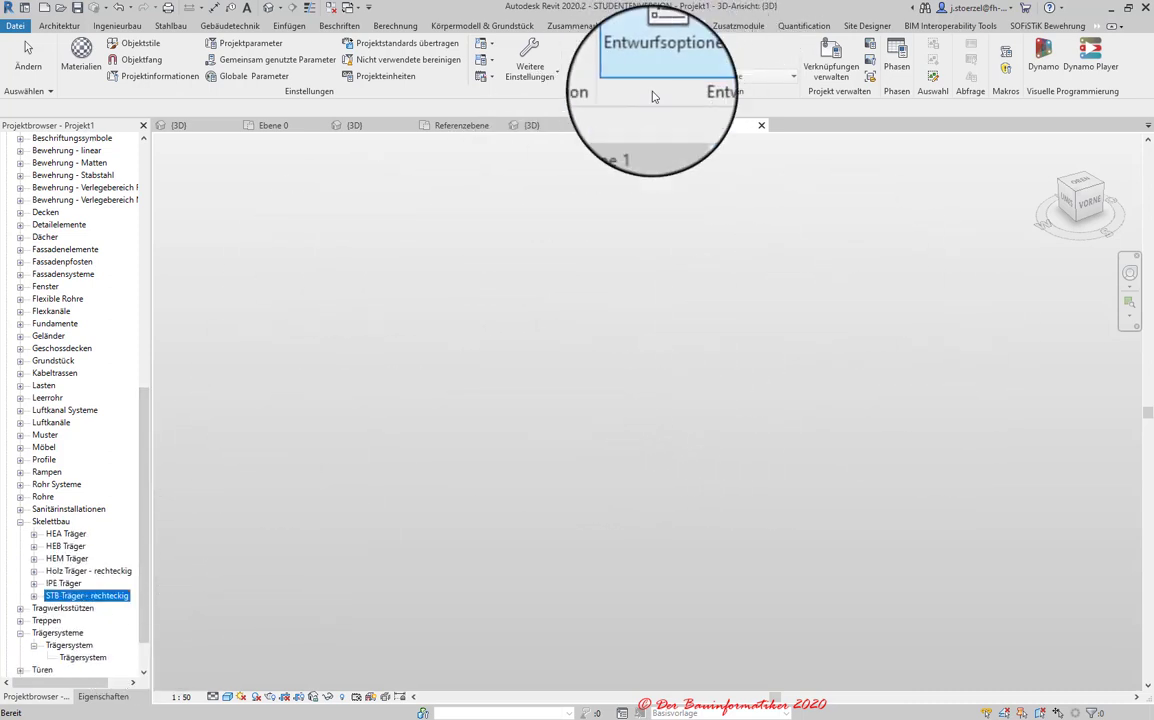
- Load STB-I-Traeger4 into Projekt1 and window-select all grid lines to receive beams
{"action": "left_click", "coordinate": [466, 125]}
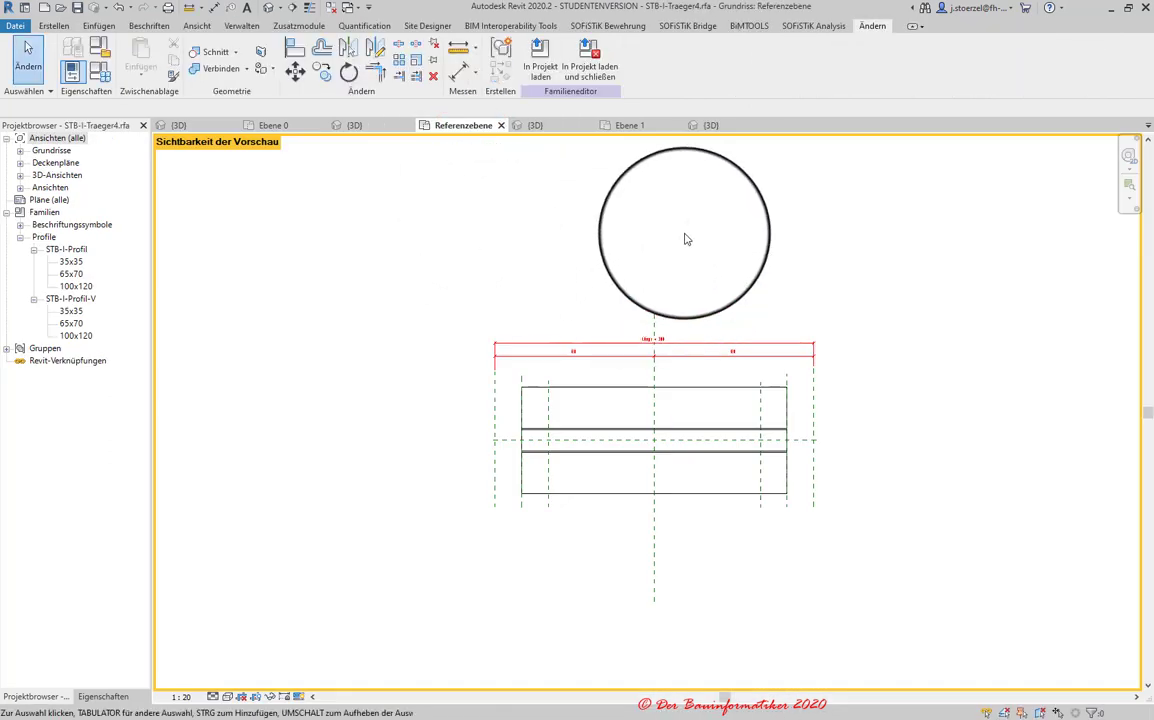
{"action": "left_click", "coordinate": [540, 55]}
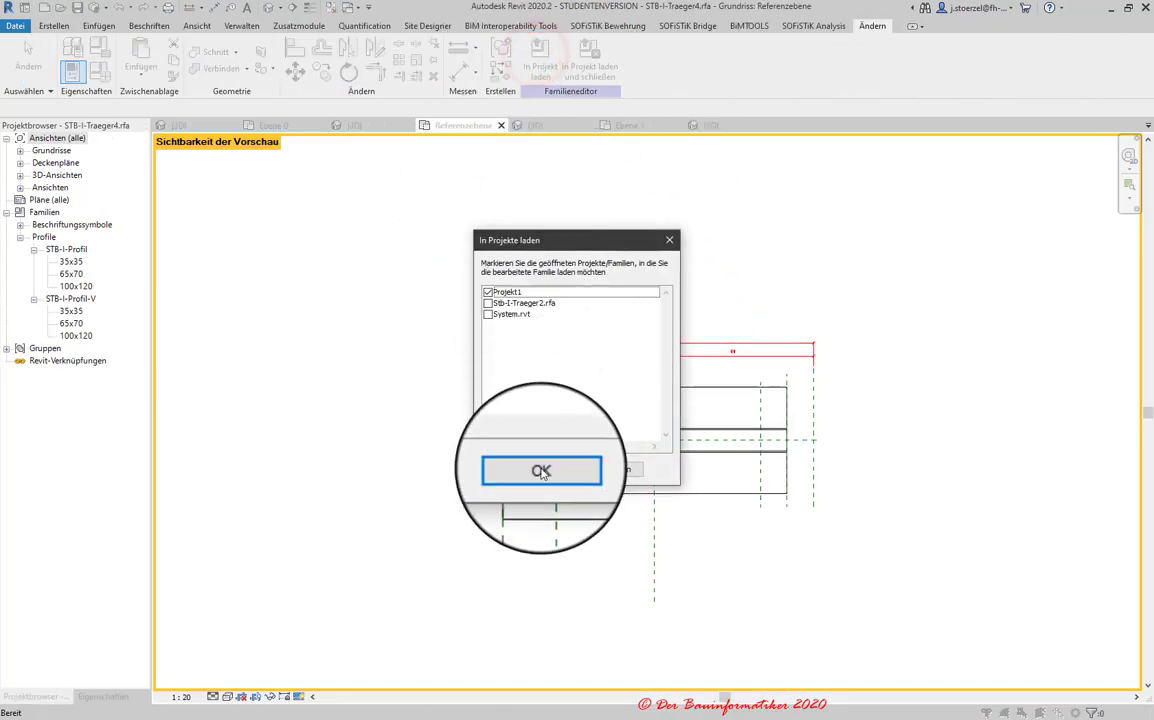
{"action": "left_click", "coordinate": [541, 471]}
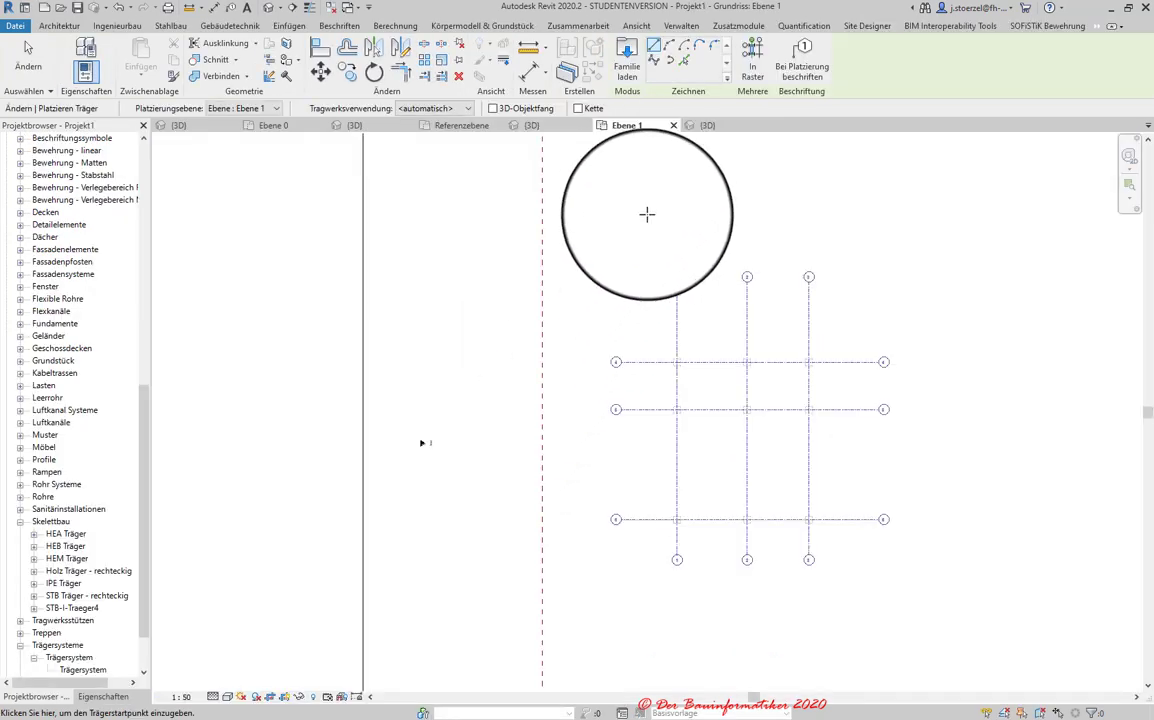
{"action": "left_click", "coordinate": [750, 52]}
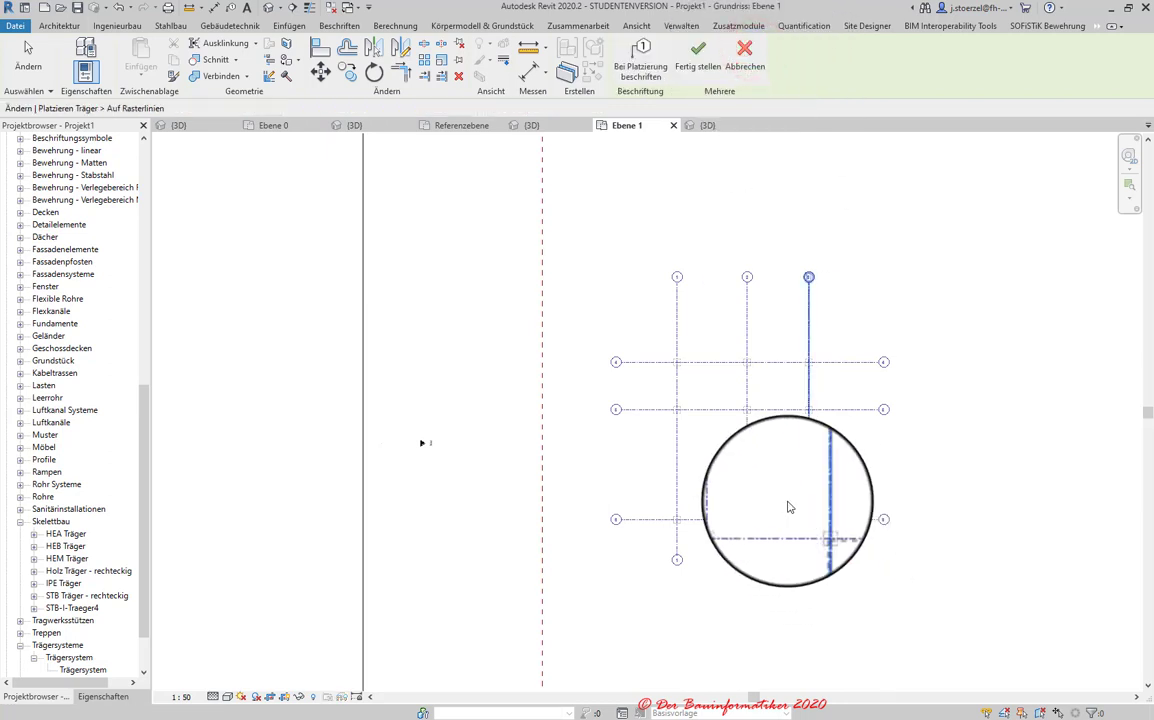
{"action": "left_click_drag", "start_coordinate": [829, 541], "coordinate": [665, 344]}
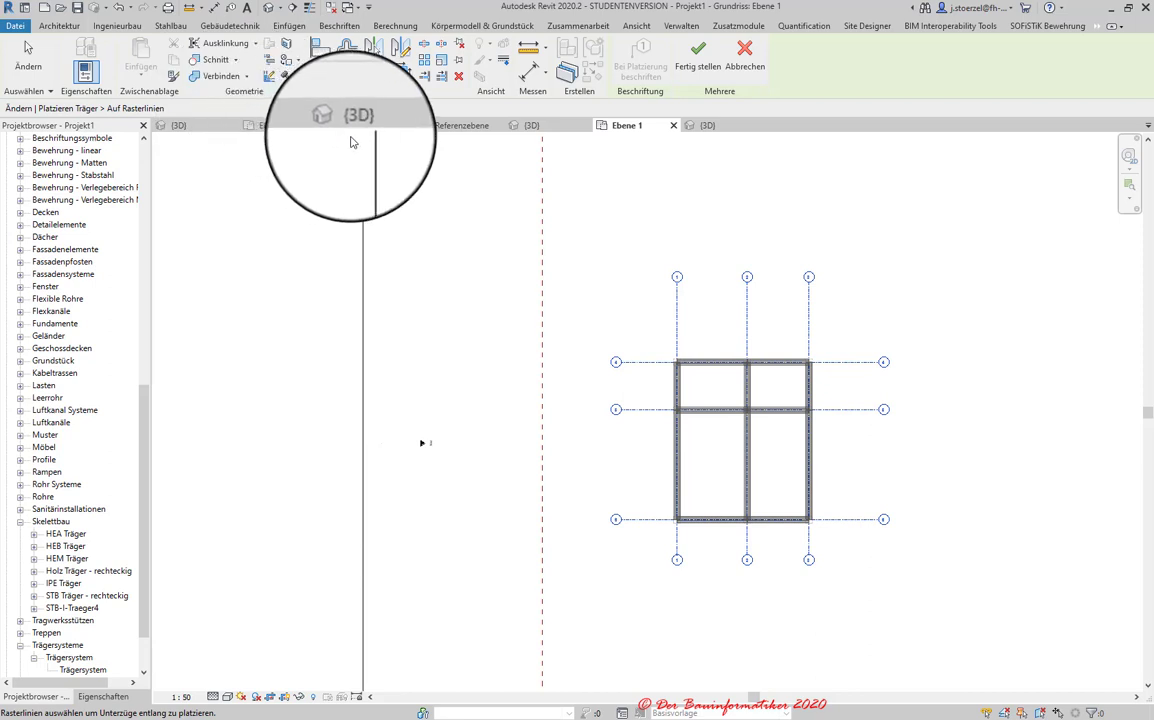
- Finish the grid beams, view them in 3D with Eigenschaften showing, and select the upper-left beam
{"action": "left_click", "coordinate": [697, 55]}
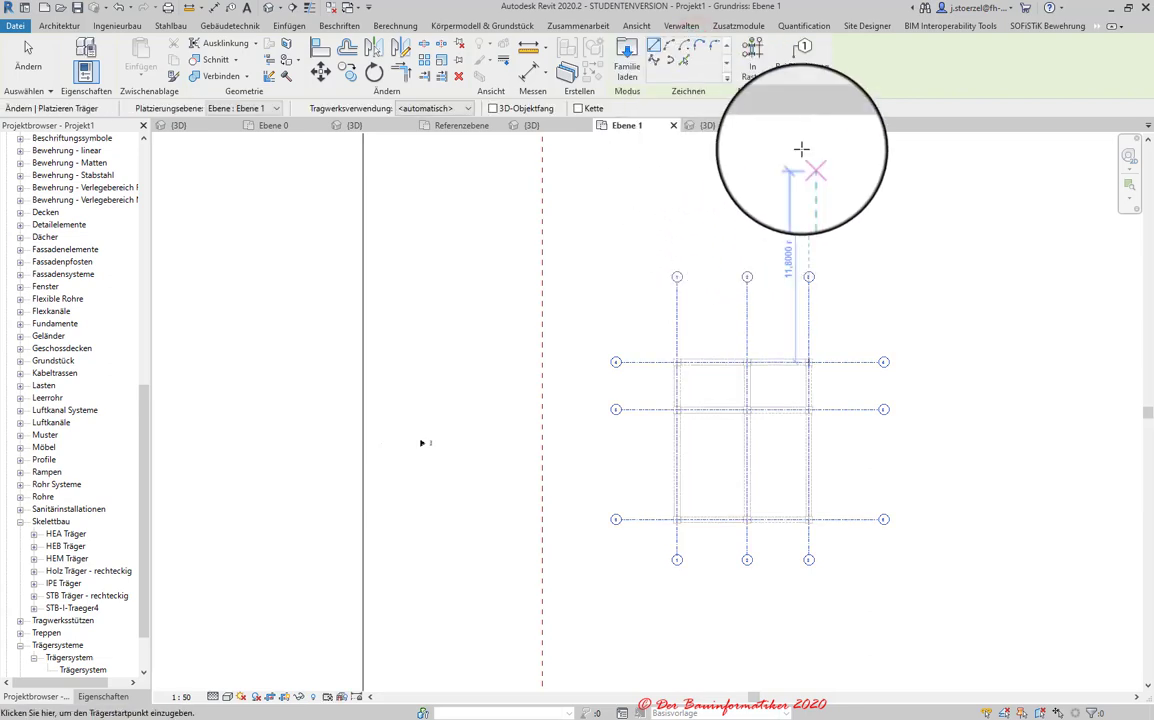
{"action": "left_click", "coordinate": [704, 125]}
{"action": "scroll", "coordinate": [850, 410], "scroll_direction": "up", "scroll_amount": 3}
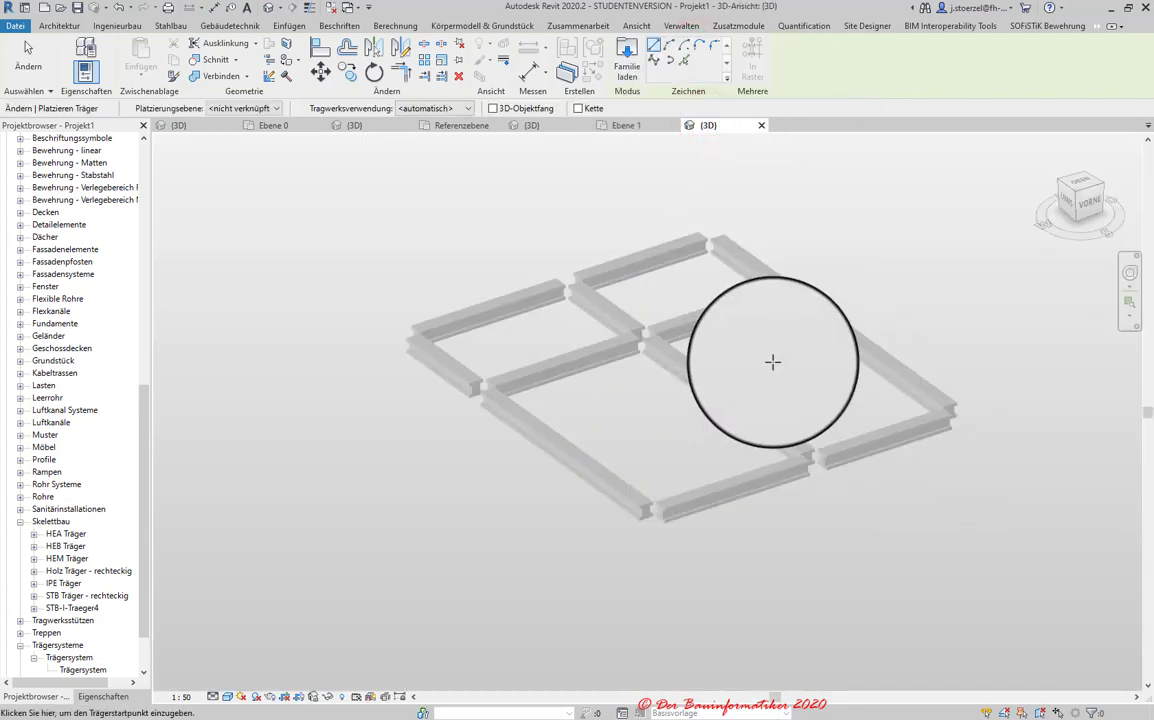
{"action": "scroll", "coordinate": [800, 361], "scroll_direction": "up", "scroll_amount": 3}
{"action": "key", "text": "Escape"}
{"action": "middle_click_drag", "start_coordinate": [588, 614], "coordinate": [613, 481]}
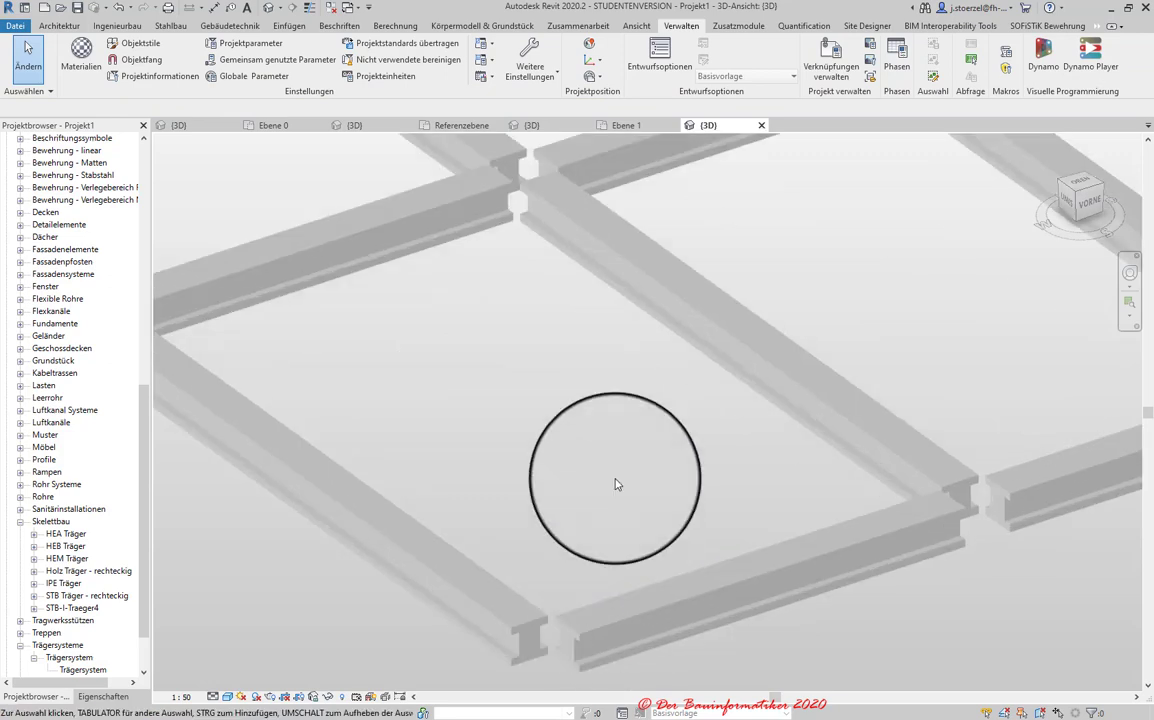
{"action": "scroll", "coordinate": [600, 430], "scroll_direction": "down", "scroll_amount": 3}
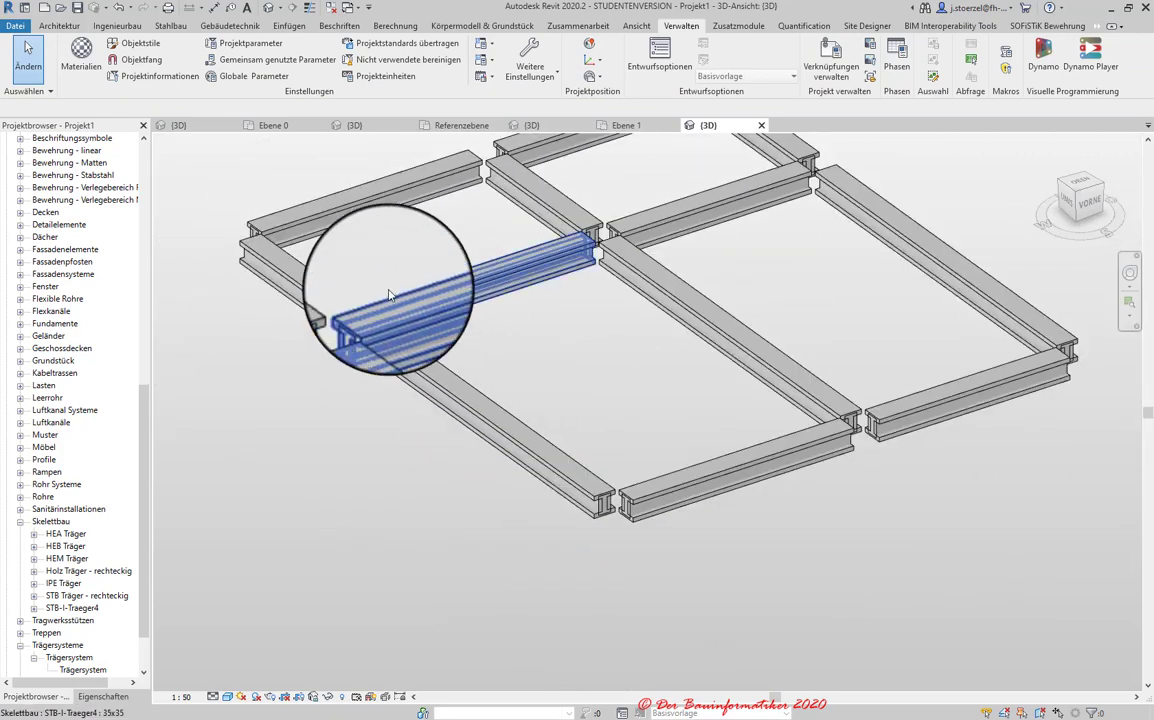
{"action": "left_click", "coordinate": [103, 696]}
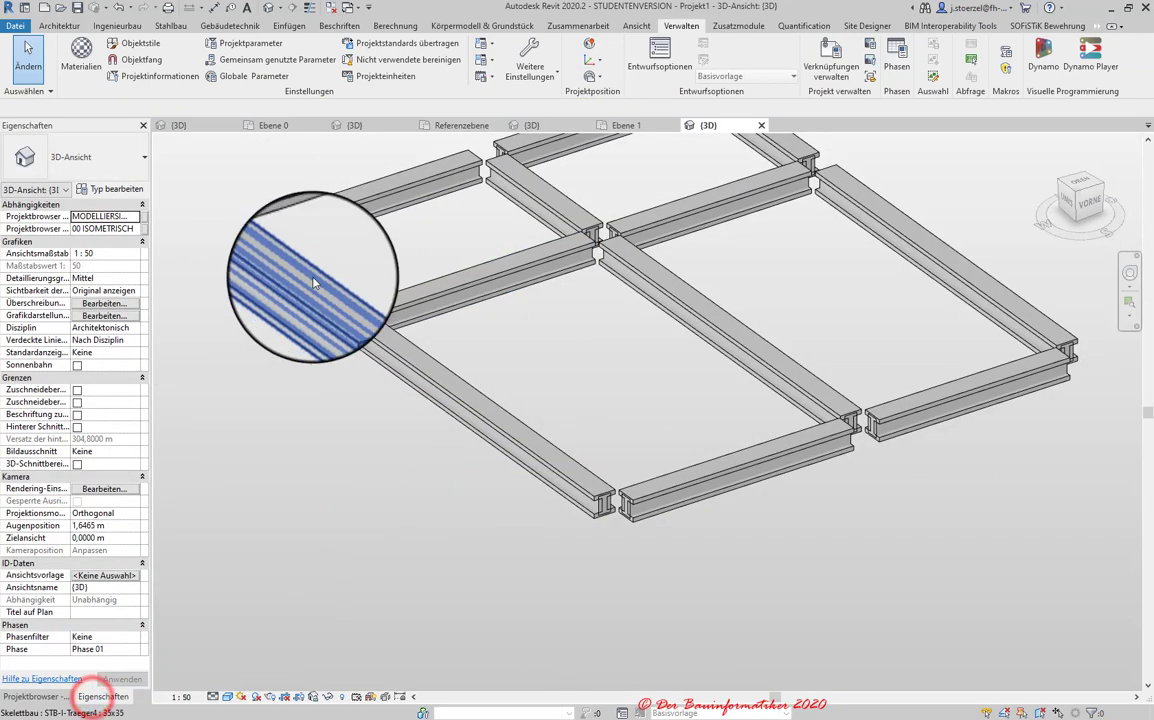
{"action": "left_click", "coordinate": [287, 272]}
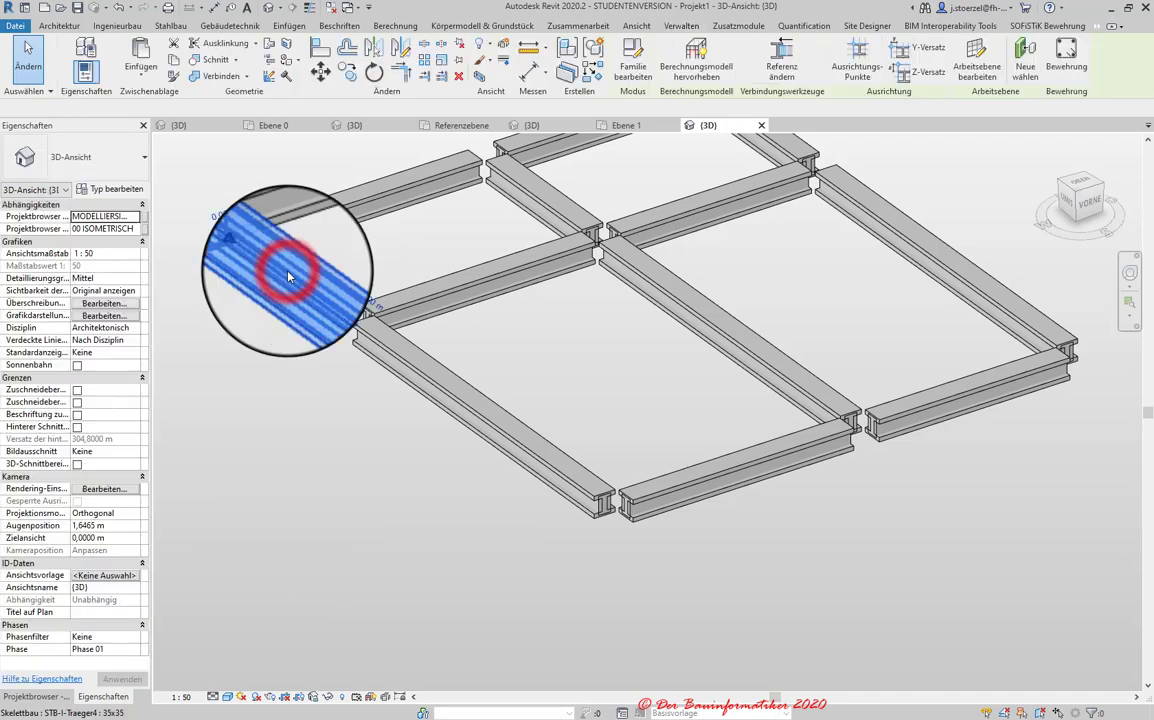
- Change the upper-left beam to STB-I-Traeger4 65x70 and zoom to compare it with its neighbours
{"action": "left_click", "coordinate": [110, 160]}
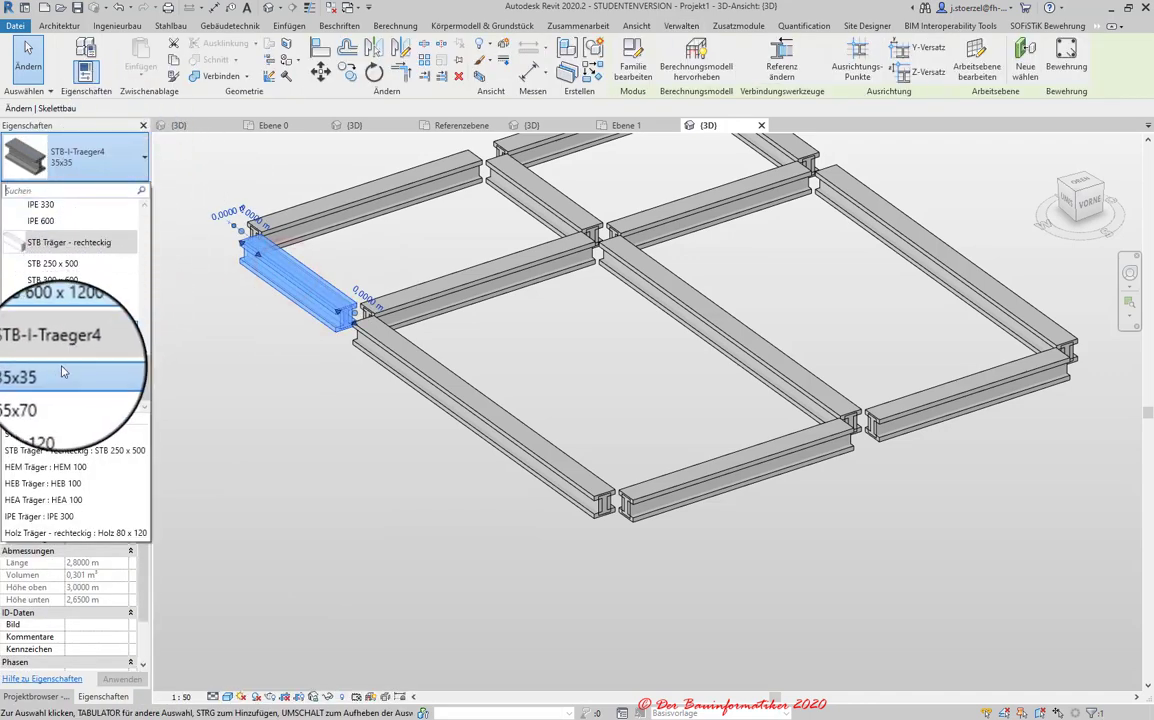
{"action": "left_click", "coordinate": [44, 388]}
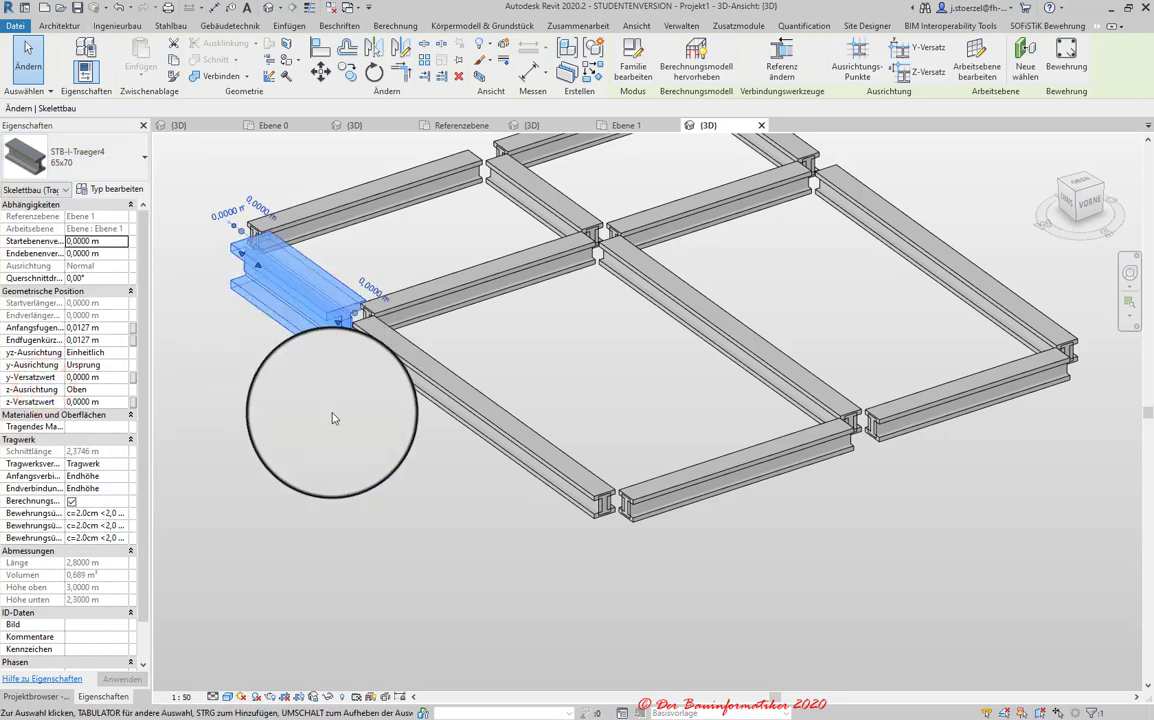
{"action": "scroll", "coordinate": [270, 252], "scroll_direction": "up", "scroll_amount": 3}
{"action": "scroll", "coordinate": [360, 276], "scroll_direction": "up", "scroll_amount": 3}
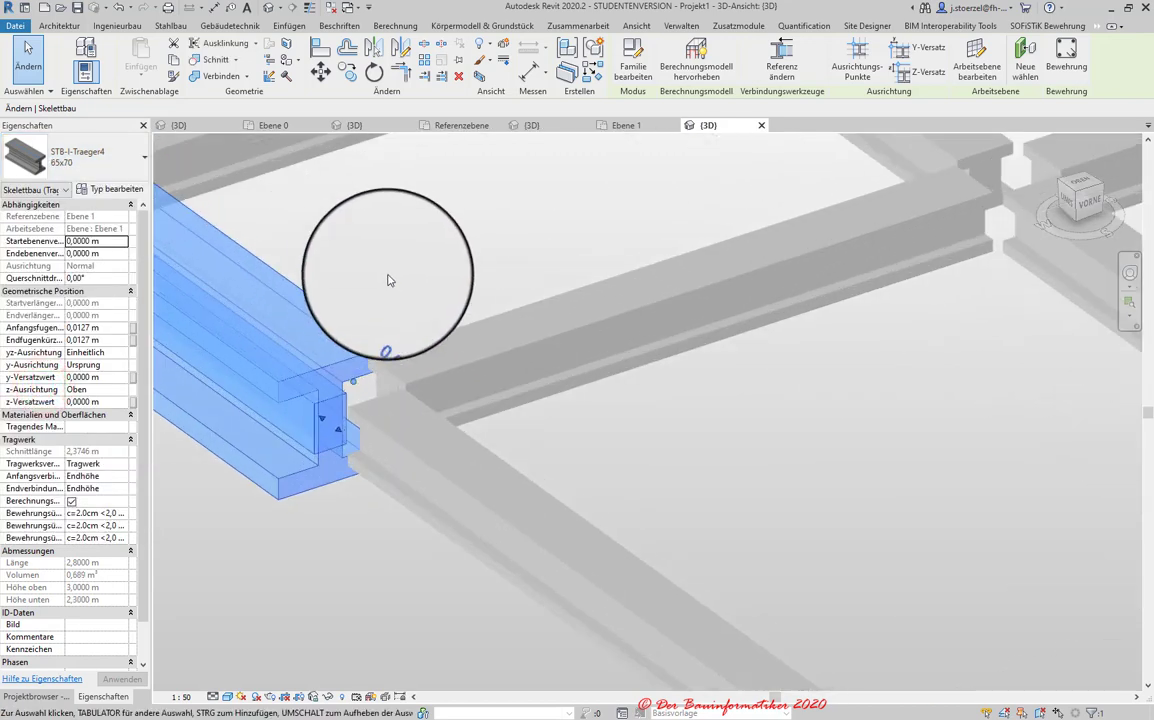
{"action": "scroll", "coordinate": [340, 250], "scroll_direction": "down", "scroll_amount": 3}
{"action": "left_click", "coordinate": [365, 305]}
{"action": "scroll", "coordinate": [385, 309], "scroll_direction": "down", "scroll_amount": 3}
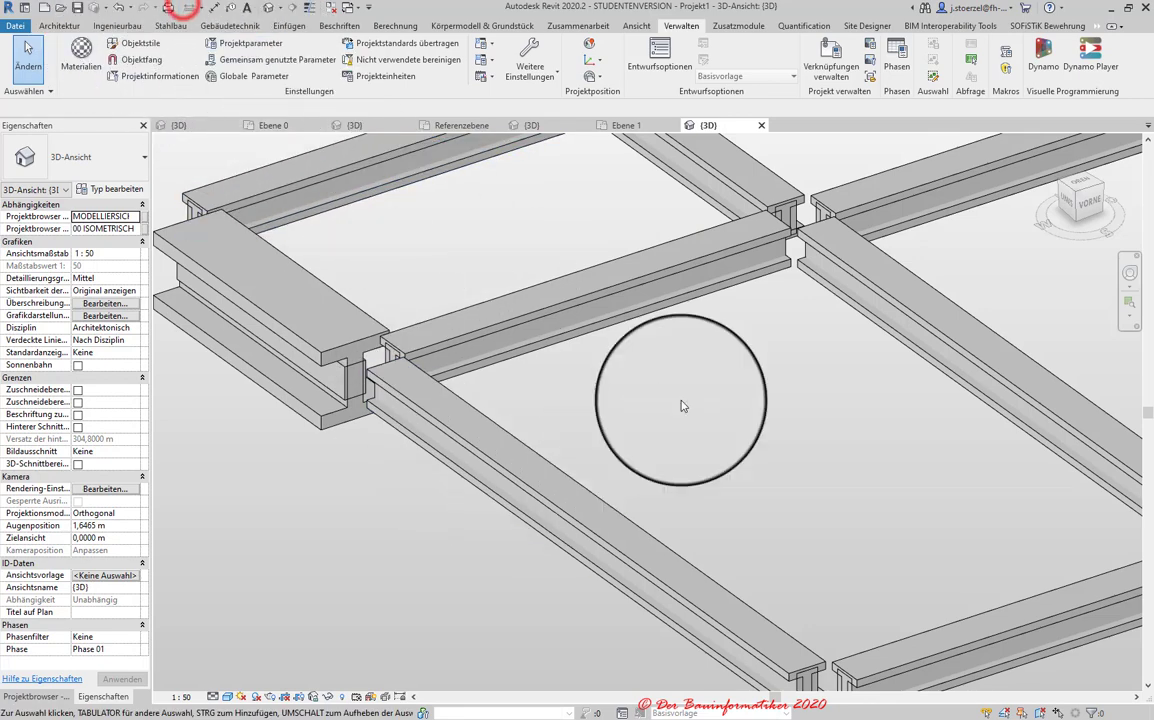
- On Ebene 1, measure across the enlarged beam near grid 5, reading 0.6500 m
{"action": "left_click", "coordinate": [618, 123]}
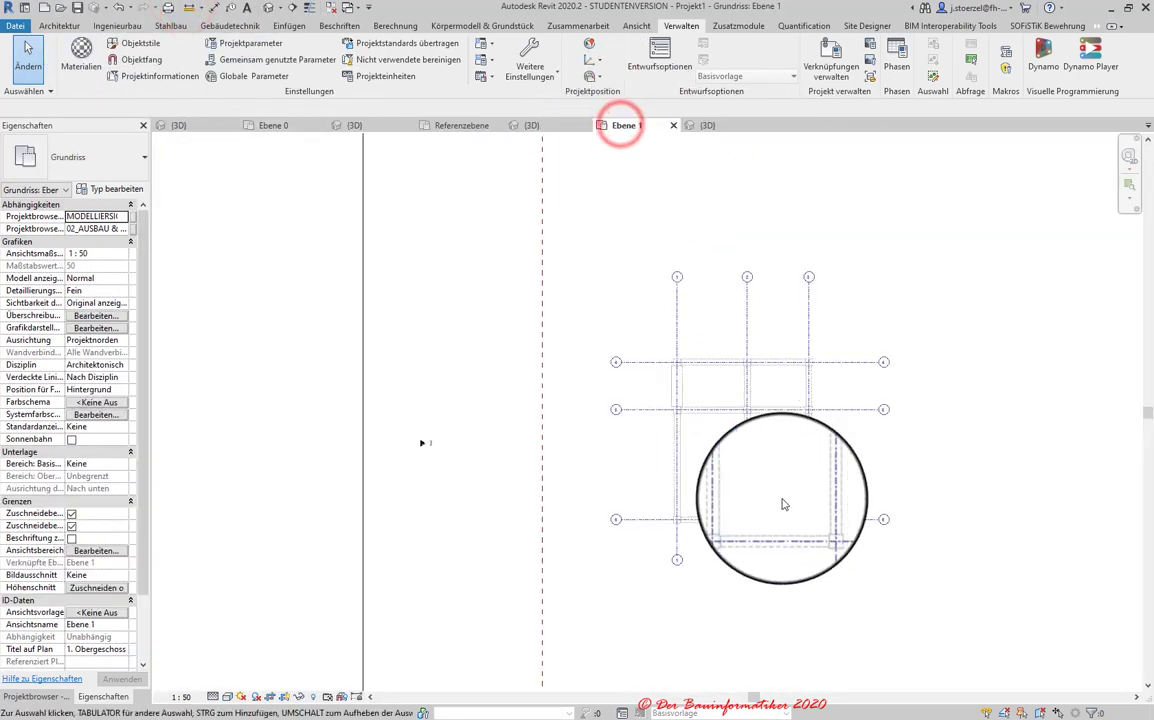
{"action": "scroll", "coordinate": [706, 368], "scroll_direction": "up", "scroll_amount": 4}
{"action": "scroll", "coordinate": [684, 371], "scroll_direction": "up", "scroll_amount": 3}
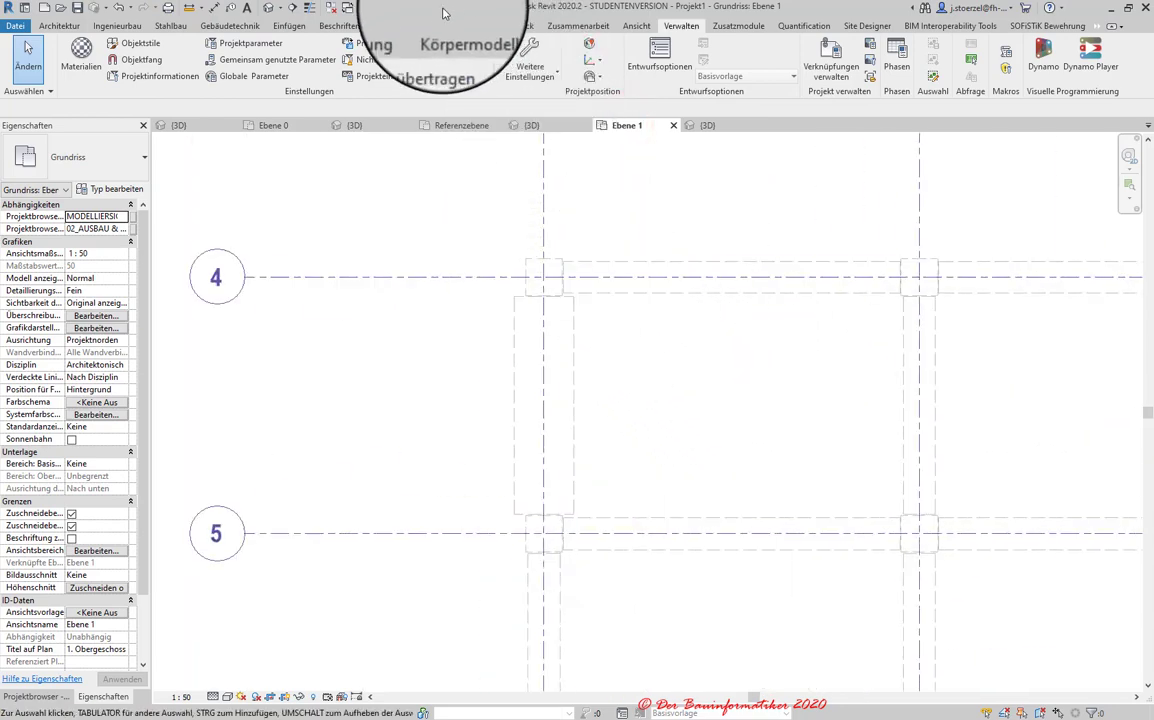
{"action": "left_click", "coordinate": [192, 8]}
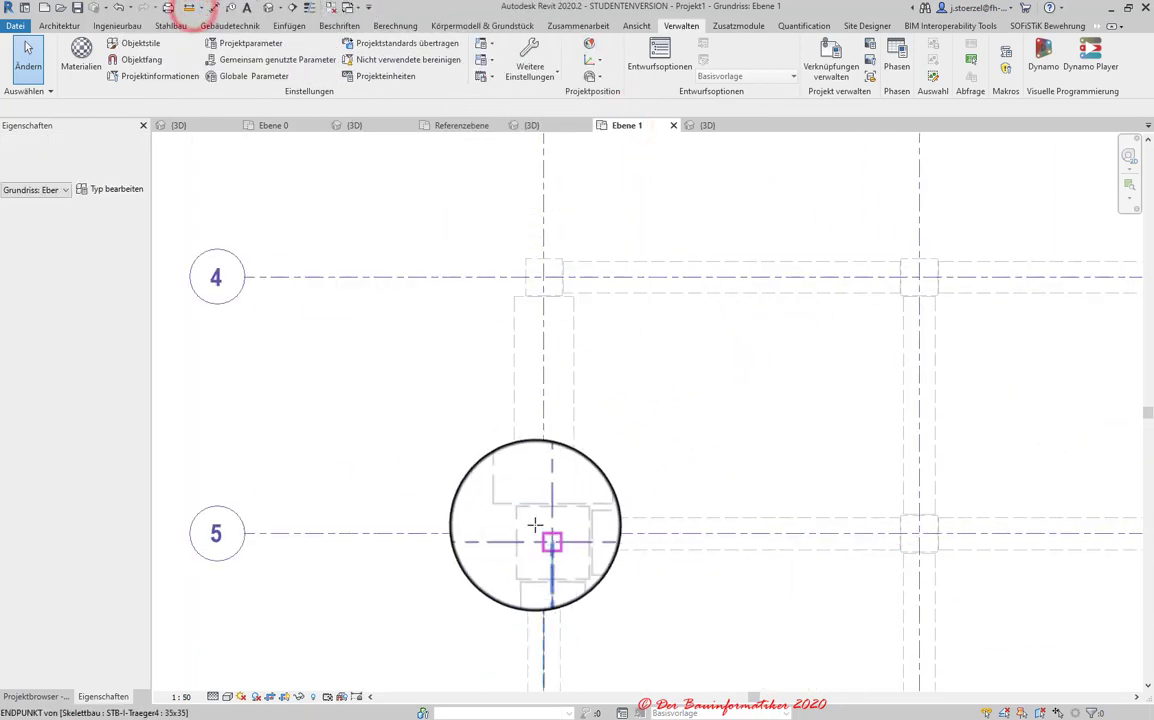
{"action": "left_click", "coordinate": [573, 295]}
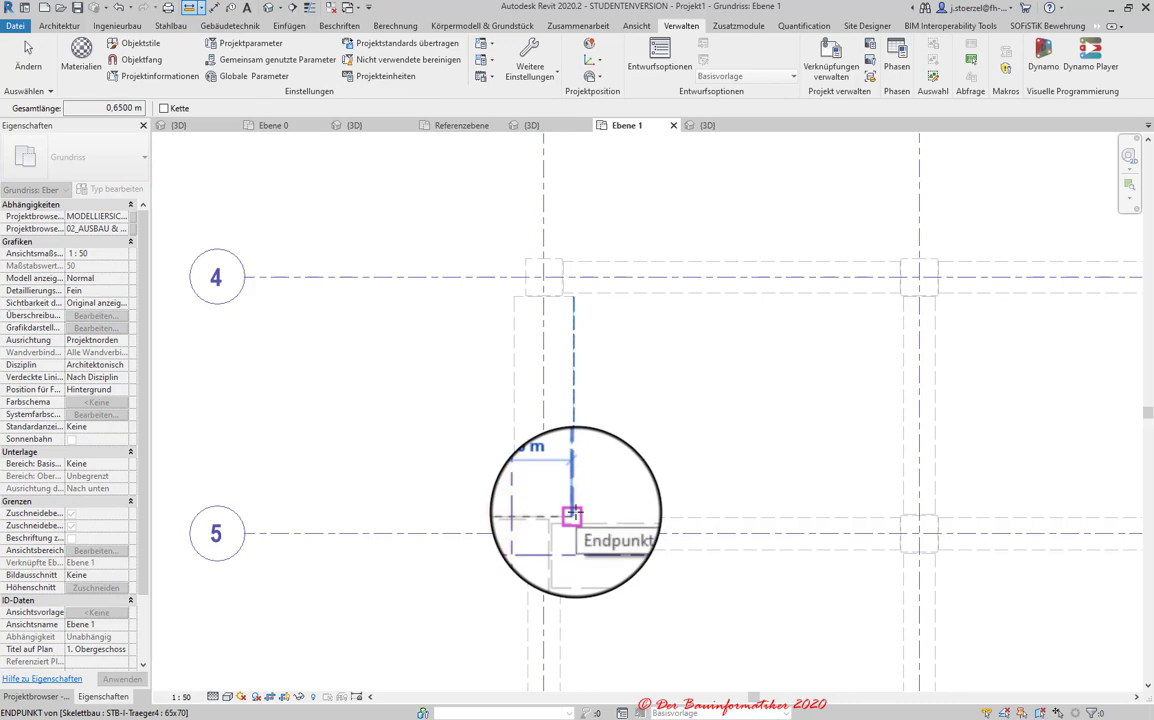
{"action": "left_click", "coordinate": [571, 514]}
{"action": "key", "text": "Escape"}
{"action": "key", "text": "Escape"}
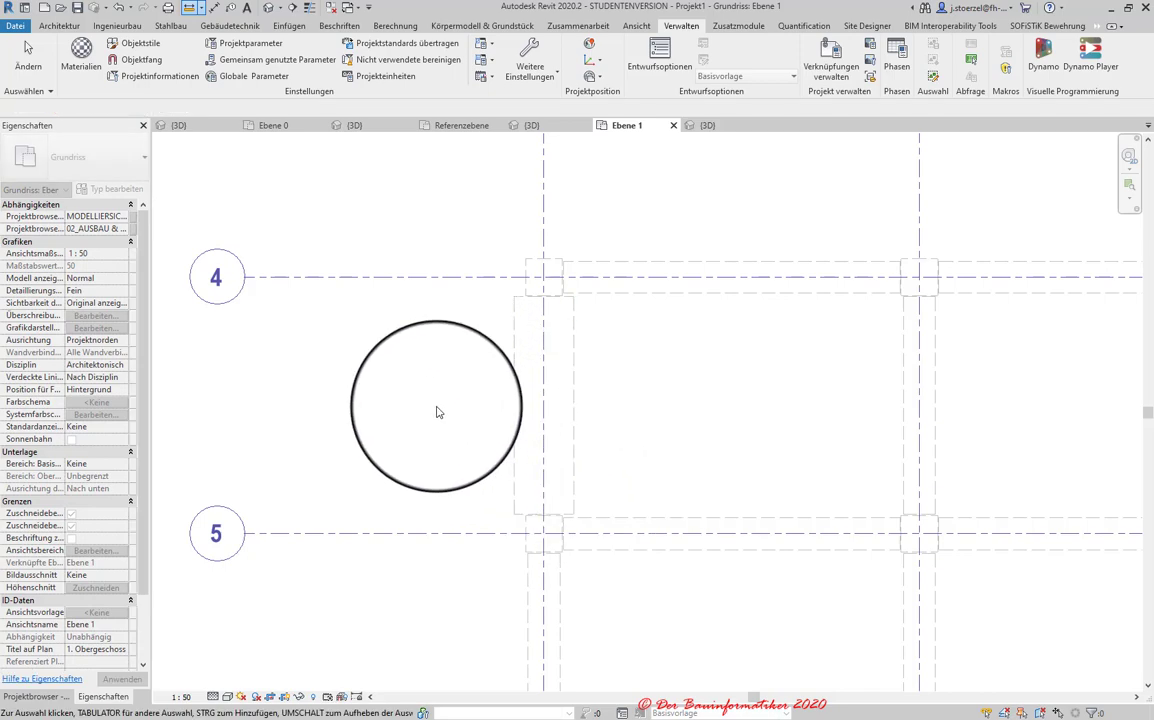
{"action": "scroll", "coordinate": [437, 412], "scroll_direction": "down", "scroll_amount": 3}
{"action": "scroll", "coordinate": [440, 413], "scroll_direction": "down", "scroll_amount": 1}
{"action": "scroll", "coordinate": [444, 416], "scroll_direction": "down", "scroll_amount": 2}
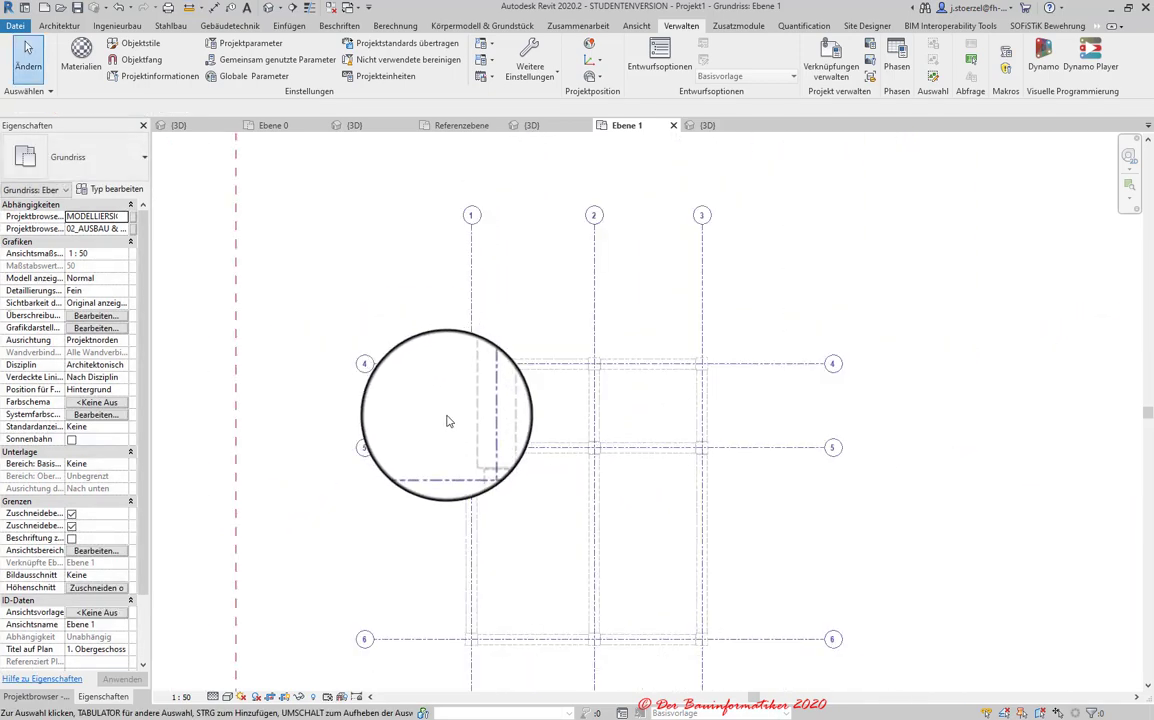
{"action": "scroll", "coordinate": [447, 421], "scroll_direction": "down", "scroll_amount": 1}
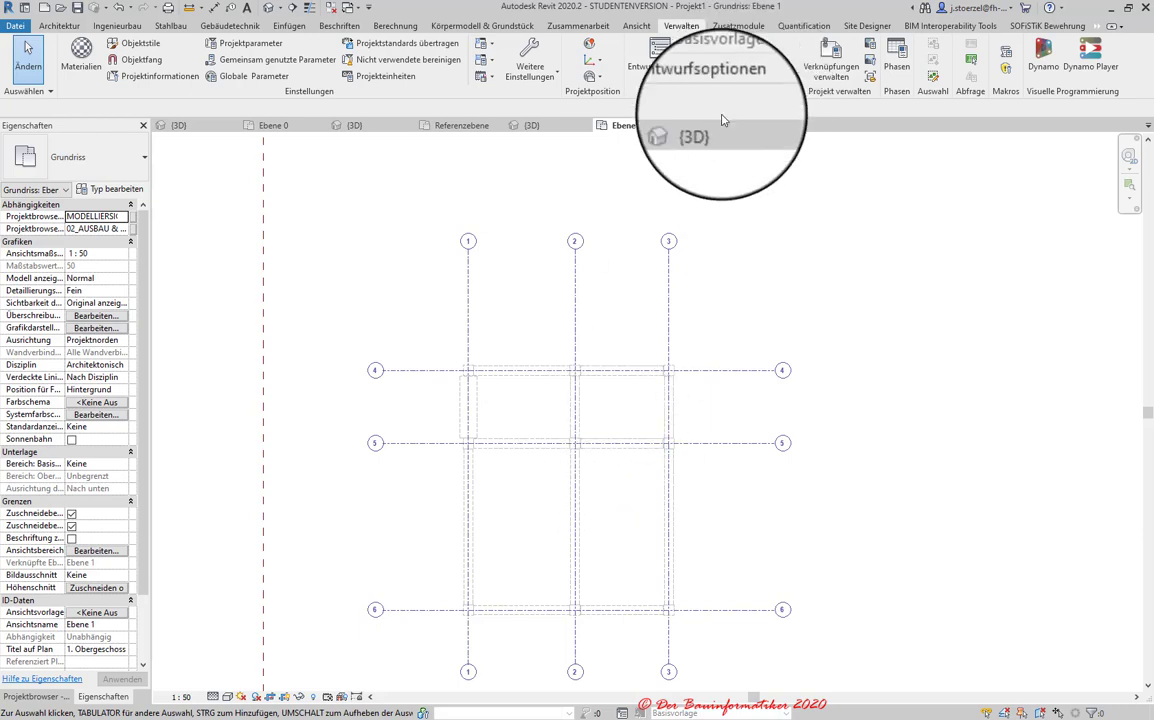
- Select the grid 1 beam, confirm it is 65x70, and open its Typeneigenschaften
{"action": "left_click", "coordinate": [476, 405]}
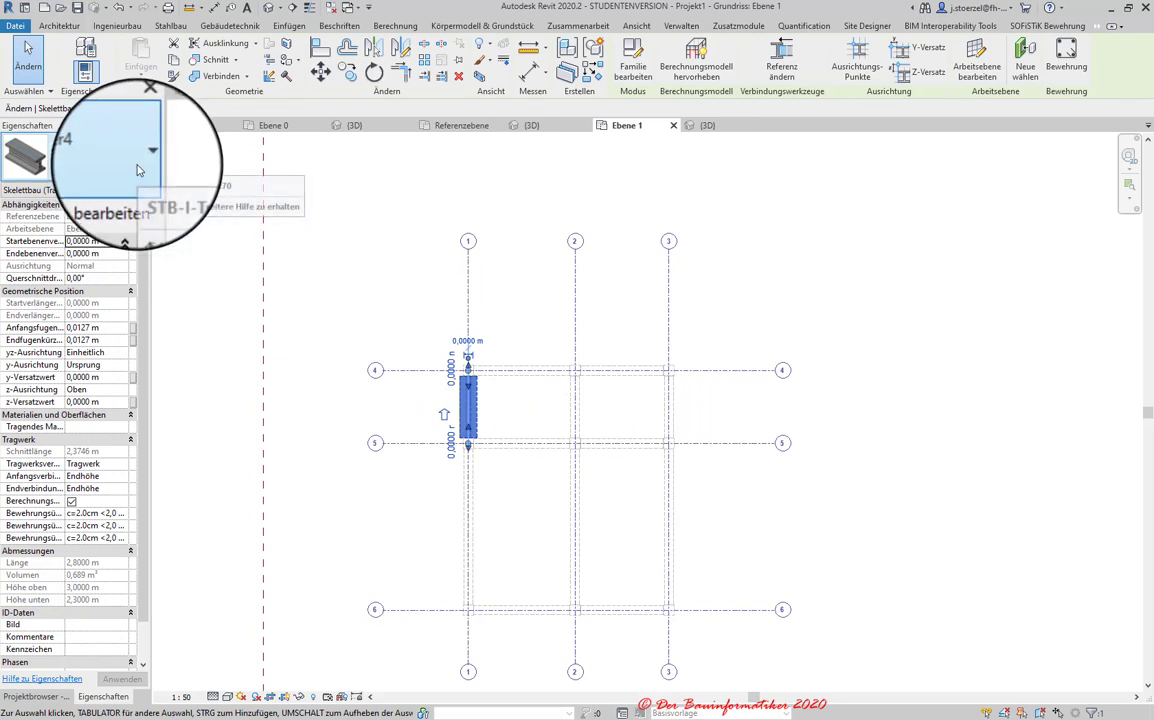
{"action": "left_click", "coordinate": [138, 170]}
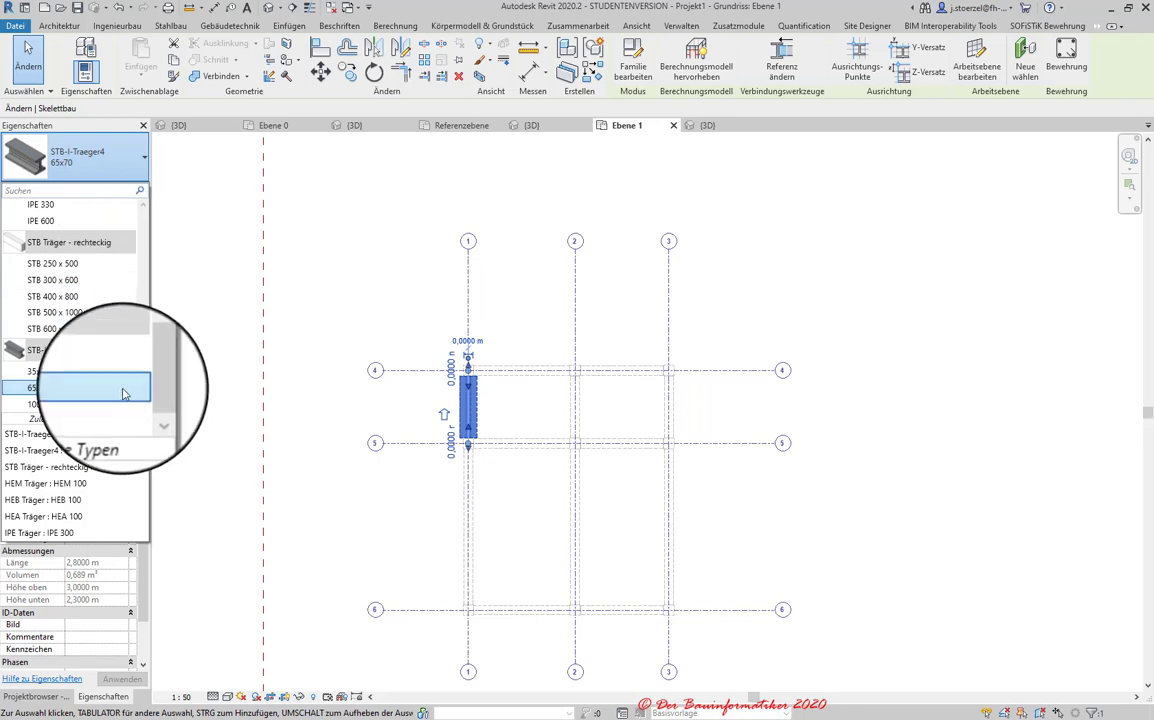
{"action": "left_click", "coordinate": [105, 168]}
{"action": "left_click", "coordinate": [105, 168]}
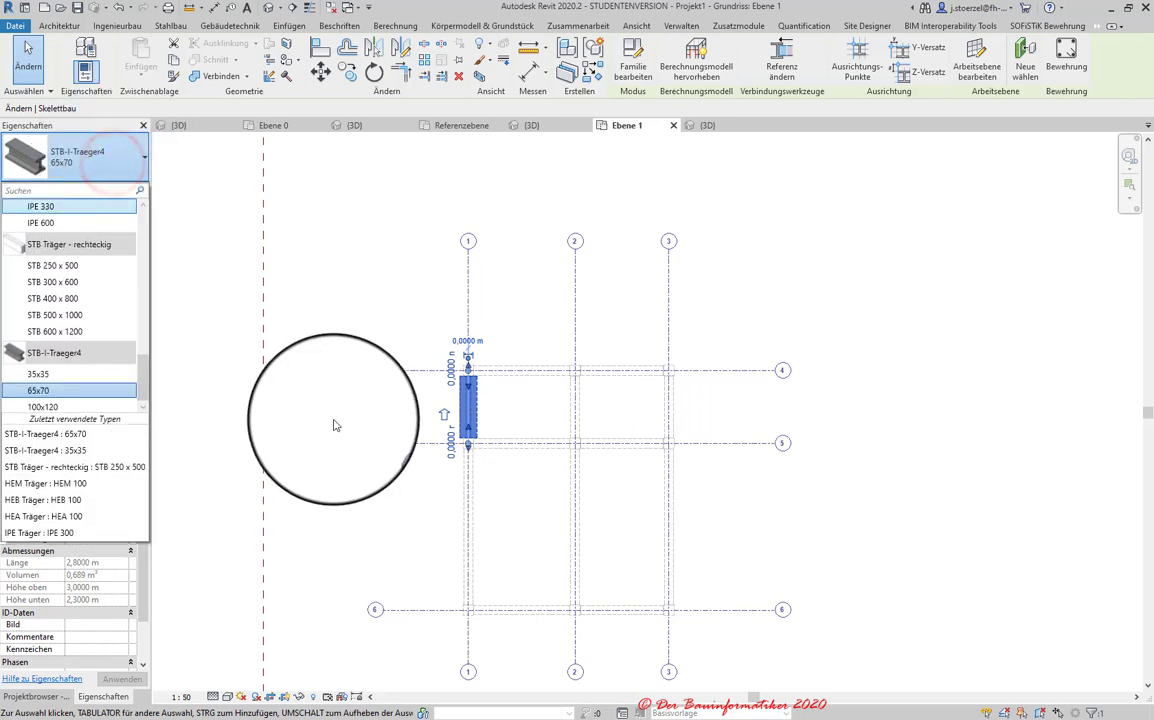
{"action": "left_click", "coordinate": [301, 406]}
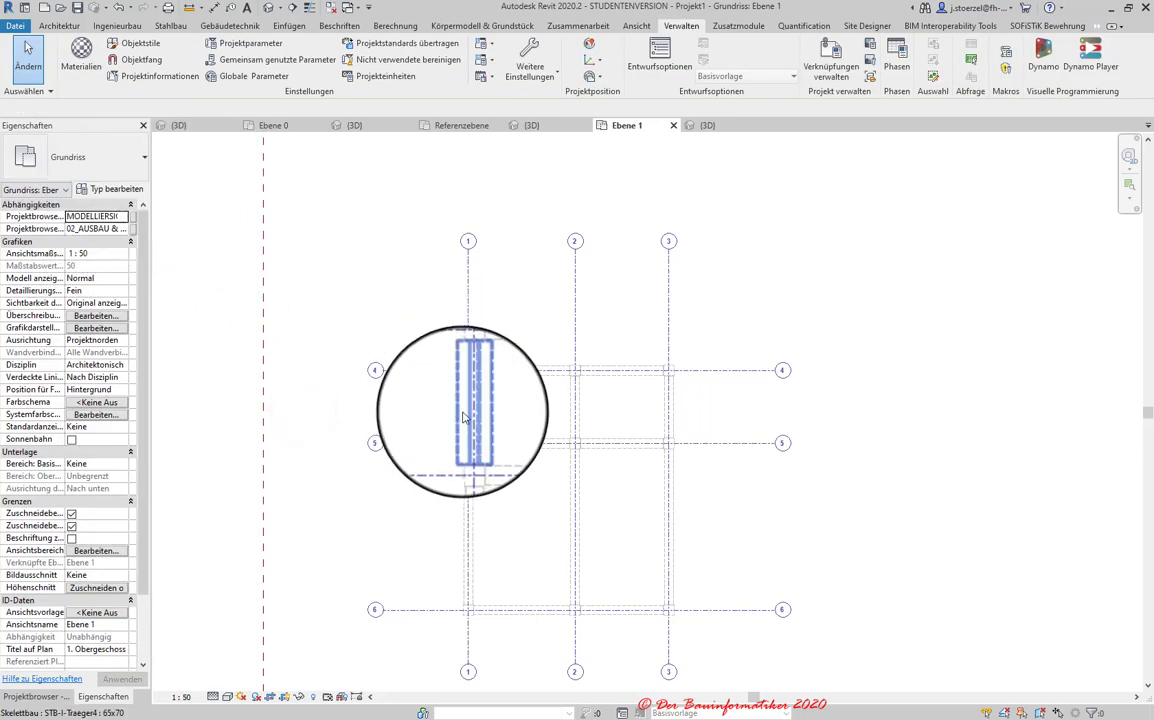
{"action": "left_click", "coordinate": [462, 410]}
{"action": "left_click", "coordinate": [105, 189]}
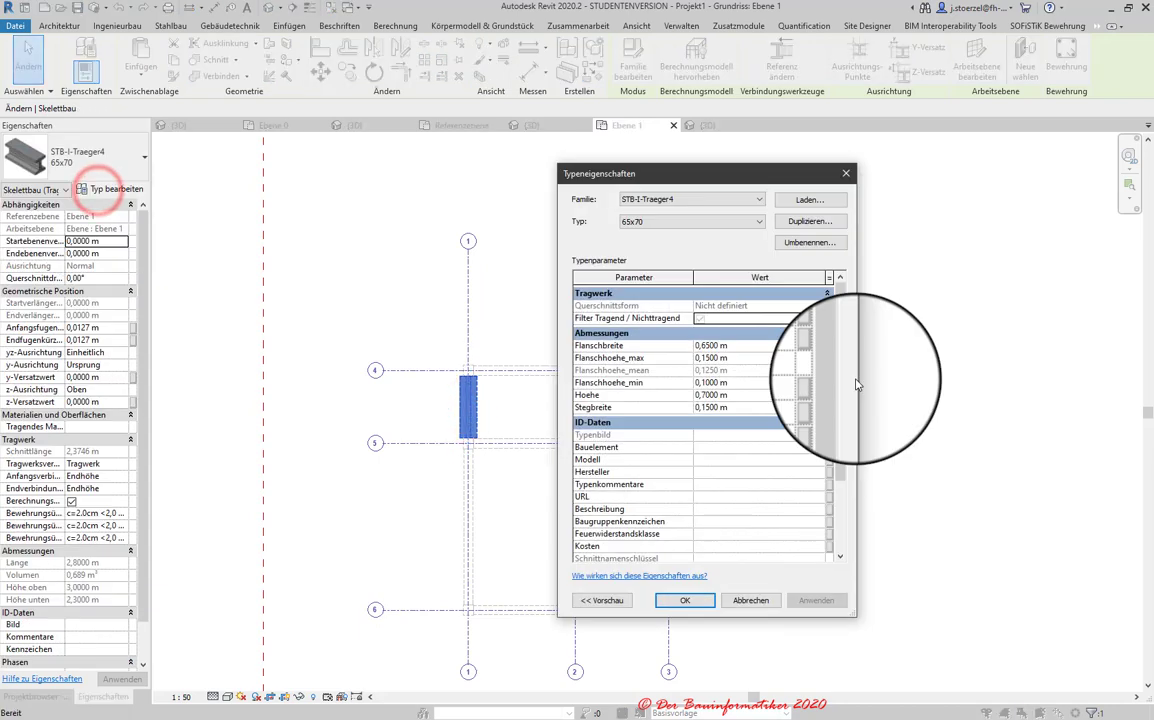
- Try Duplizieren and linking Flanschbreite to a global parameter, cancel both, and close Typeneigenschaften
{"action": "left_click", "coordinate": [715, 345]}
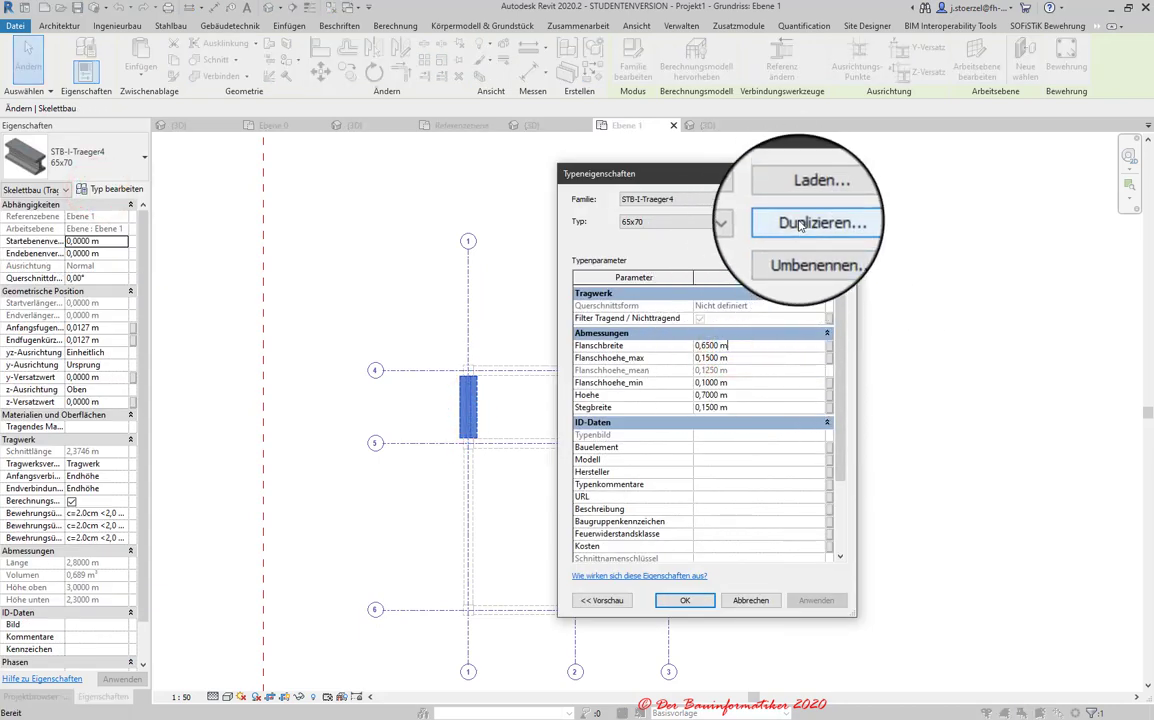
{"action": "left_click", "coordinate": [800, 222]}
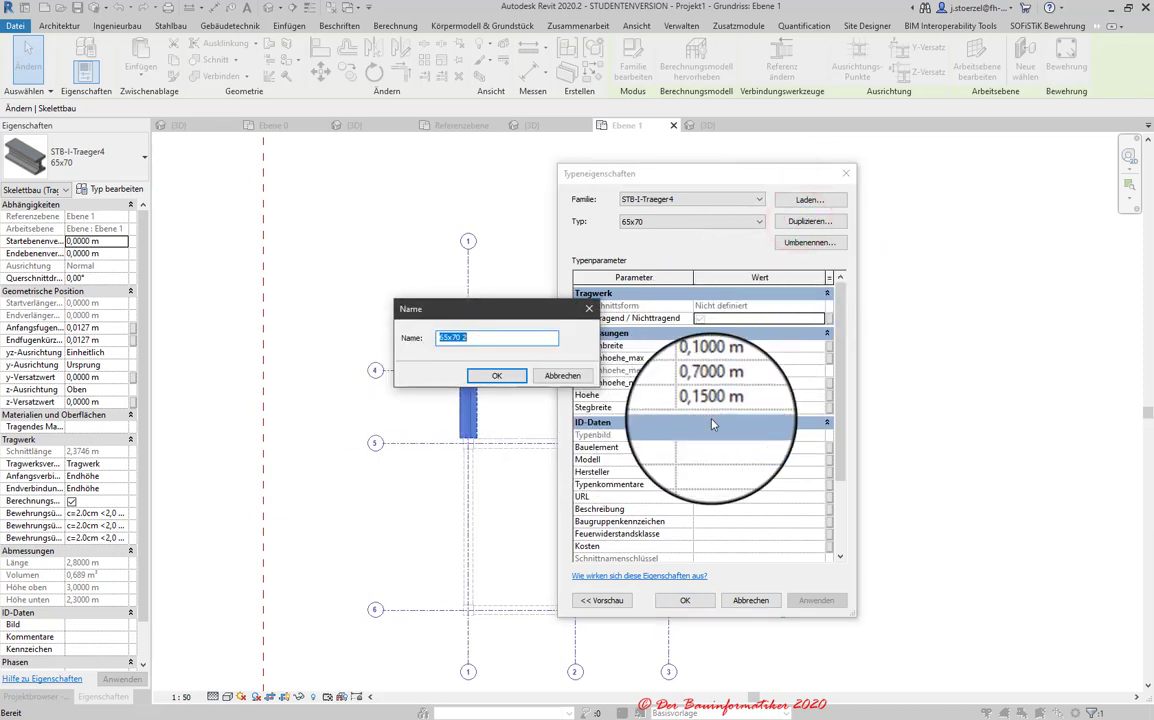
{"action": "left_click", "coordinate": [562, 375]}
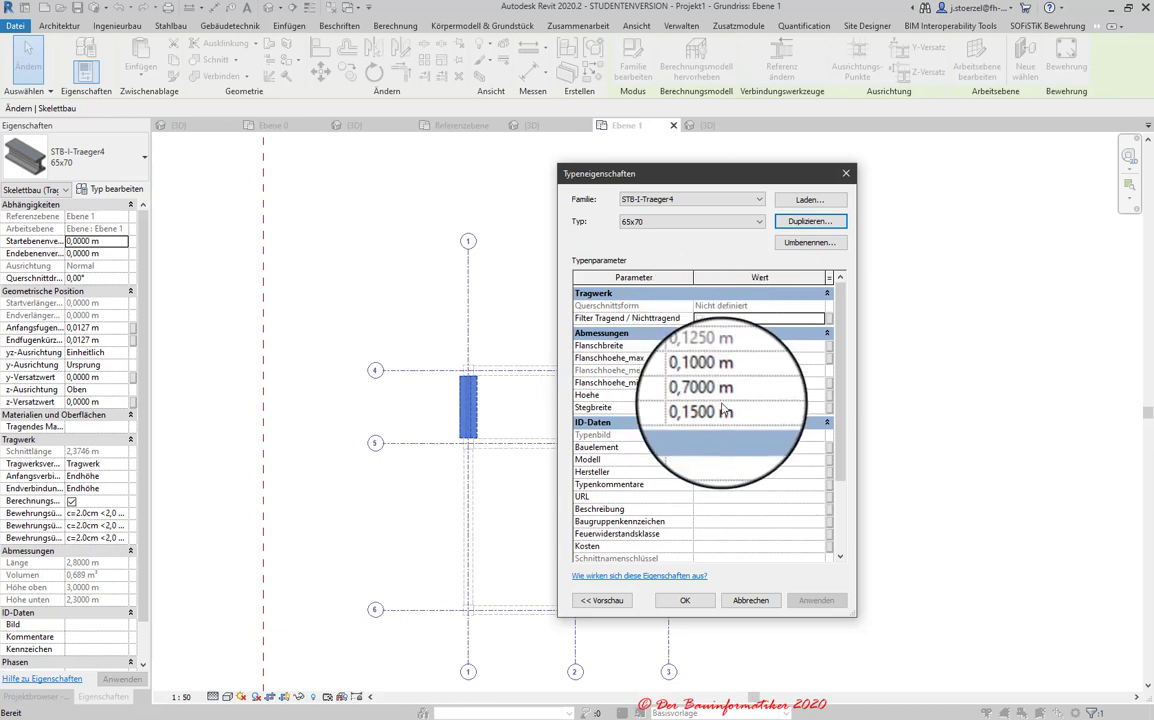
{"action": "left_click", "coordinate": [829, 347]}
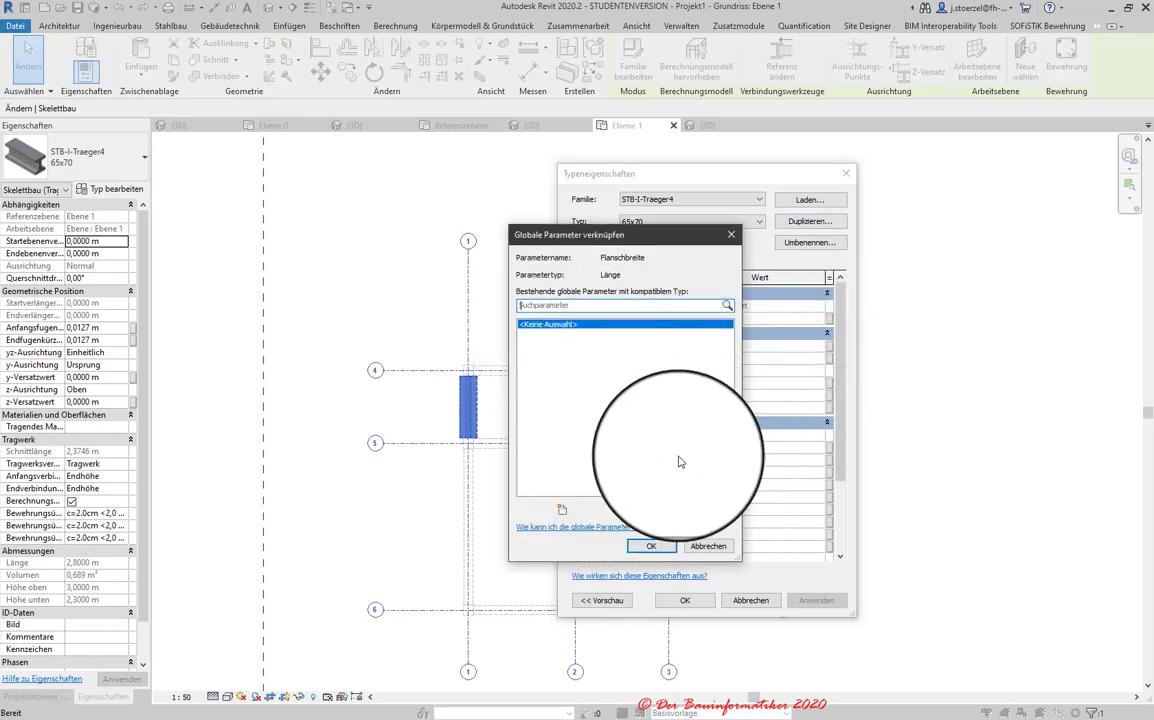
{"action": "left_click", "coordinate": [708, 546]}
{"action": "left_click", "coordinate": [750, 600]}
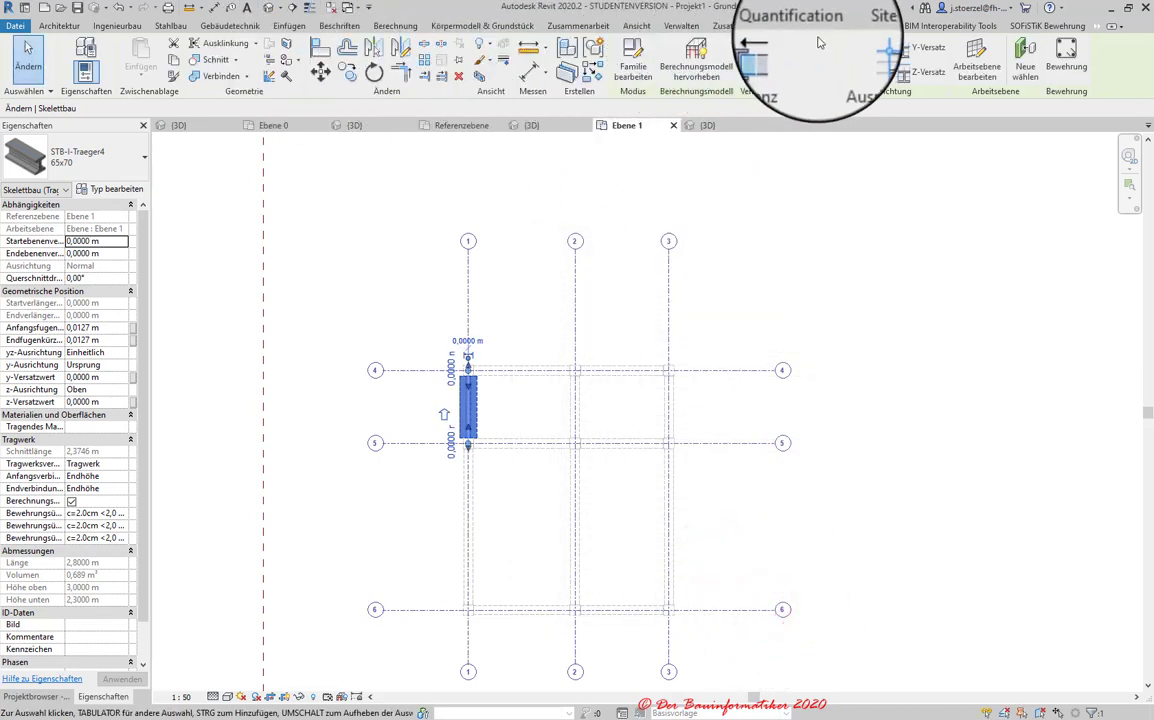
{"action": "left_click", "coordinate": [552, 262]}
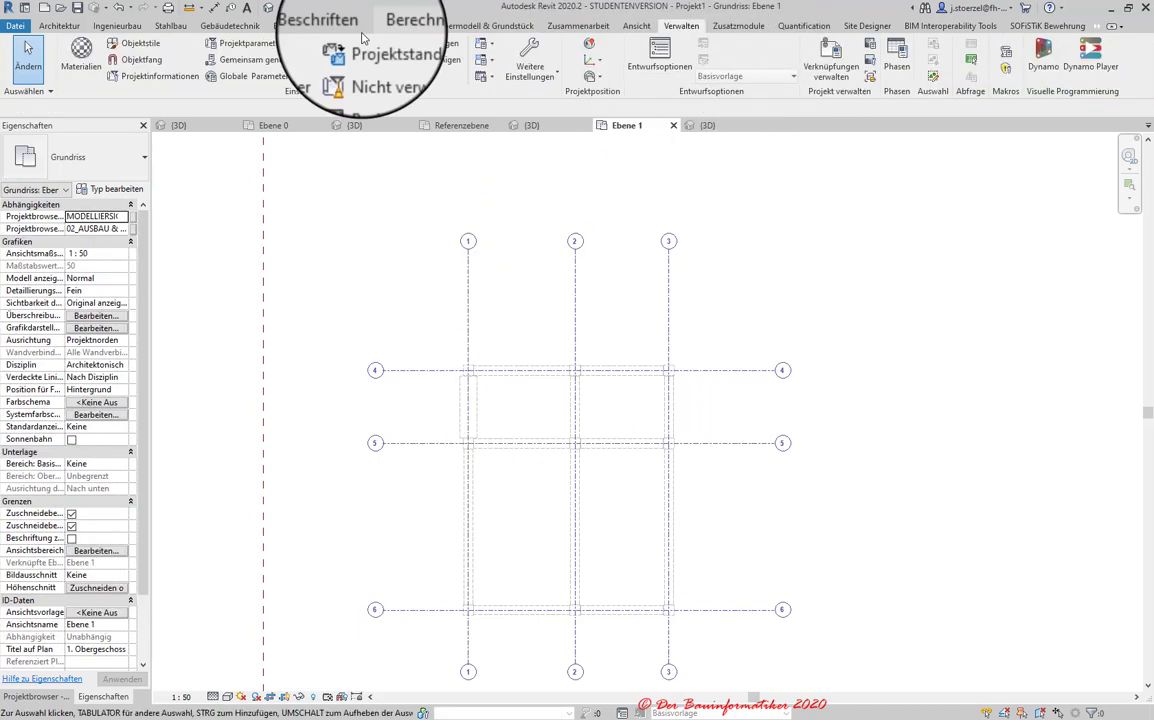
- Add Flanschbreite as a Länge global parameter under Abmessungen, valued 0,8 m, then select the 65x70 beam
{"action": "left_click", "coordinate": [243, 77]}
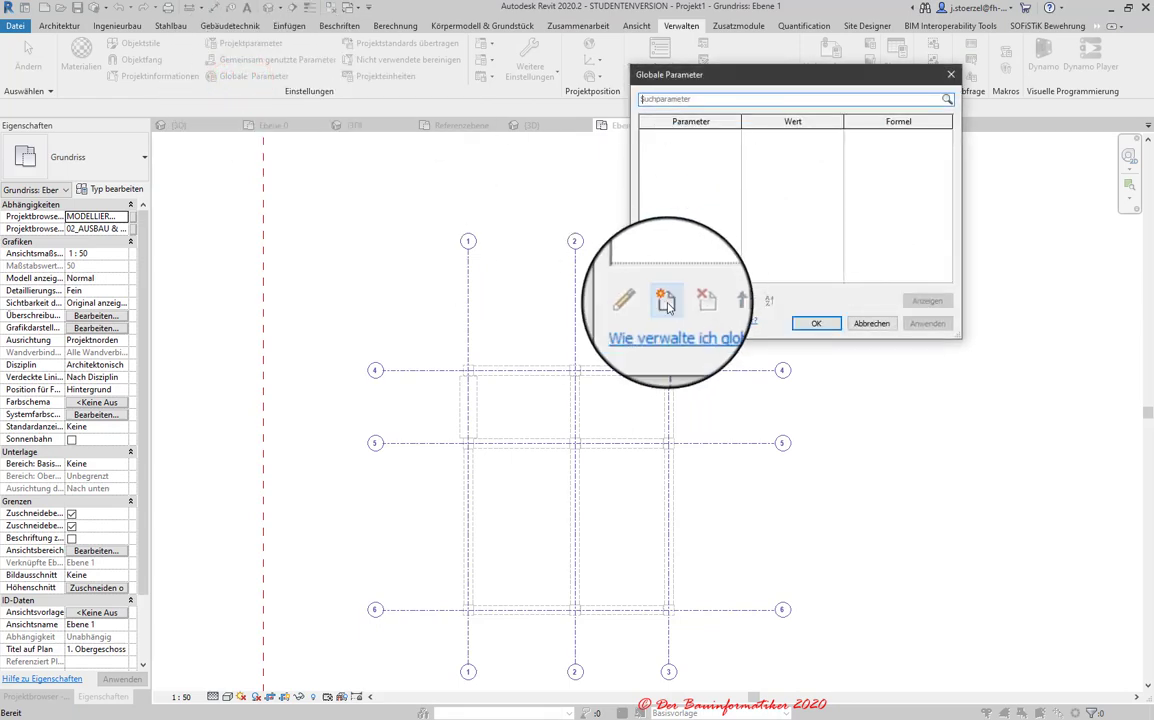
{"action": "left_click", "coordinate": [667, 303]}
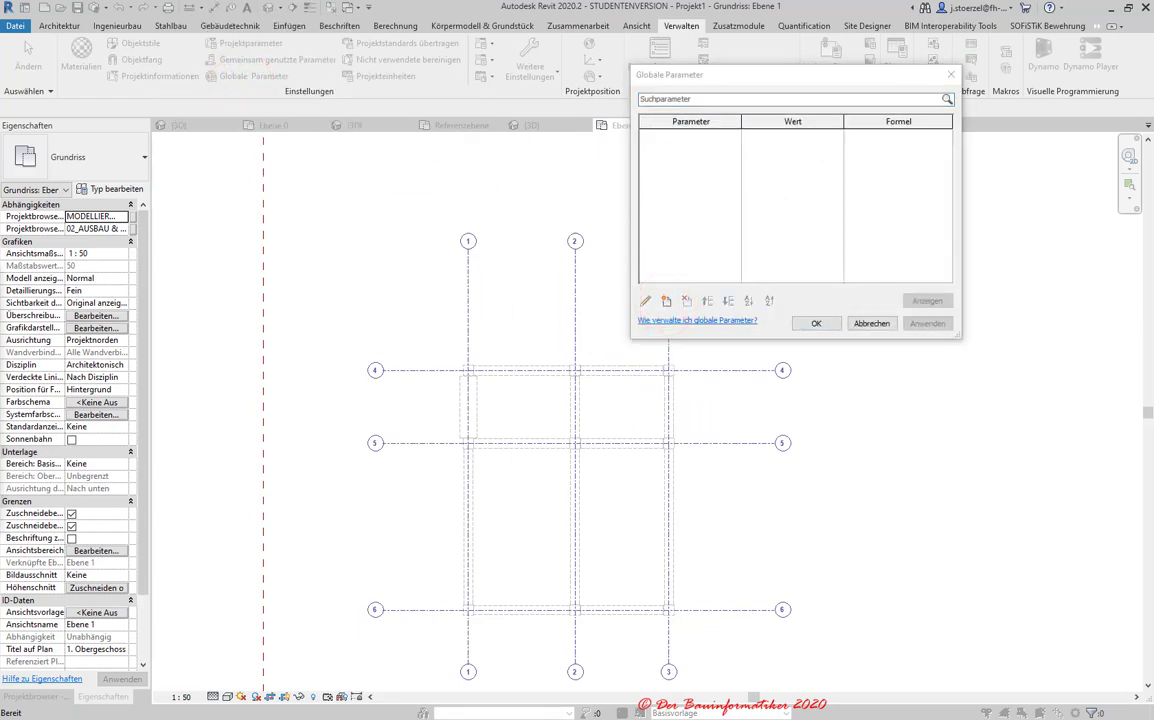
{"action": "left_click", "coordinate": [666, 300]}
{"action": "type", "text": "Flanschbreite"}
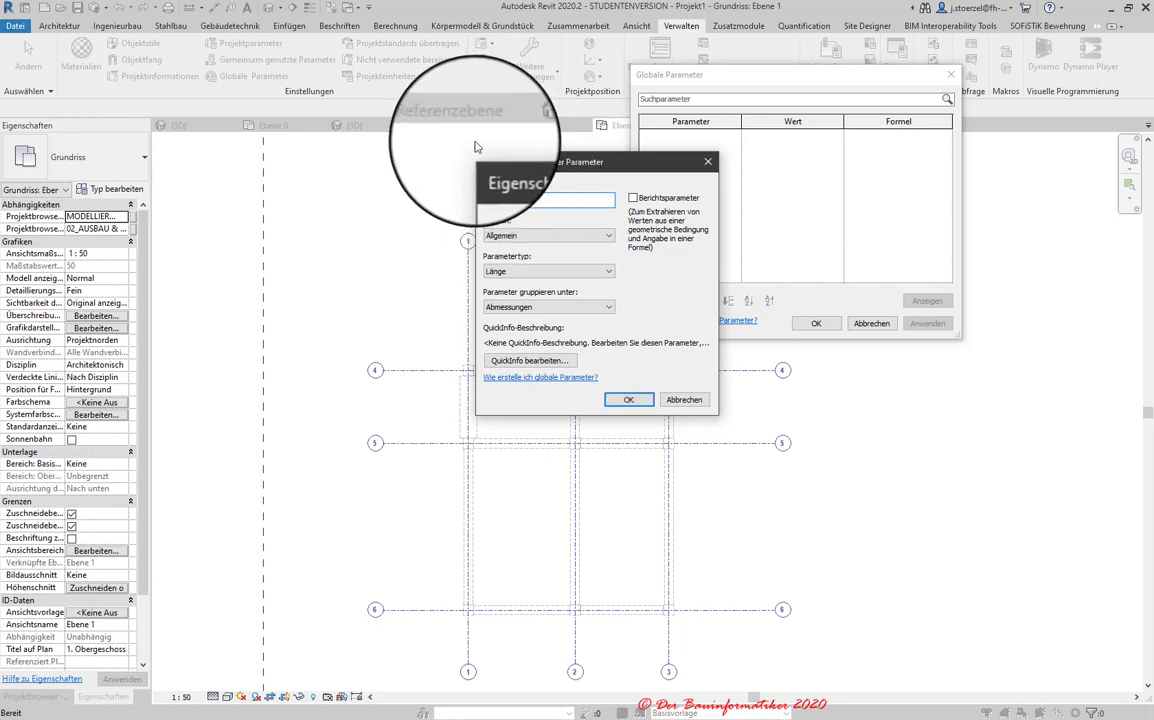
{"action": "left_click", "coordinate": [620, 399]}
{"action": "left_click", "coordinate": [760, 150]}
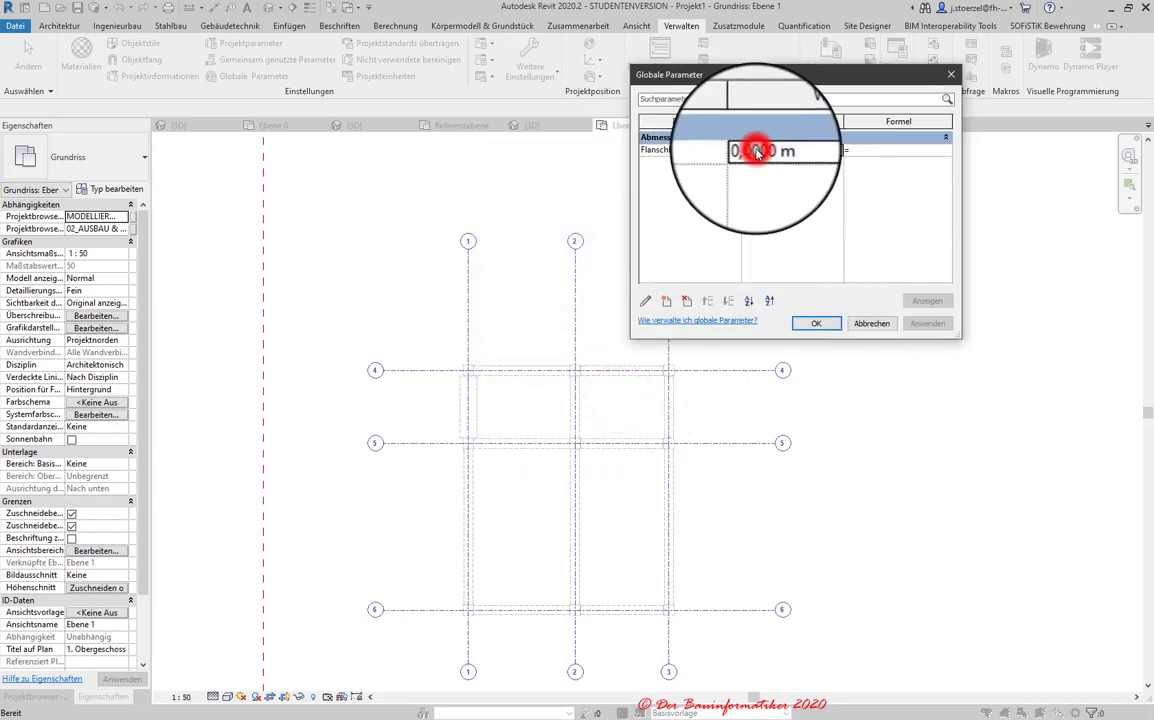
{"action": "left_click_drag", "start_coordinate": [747, 150], "coordinate": [772, 150]}
{"action": "type", "text": "8"}
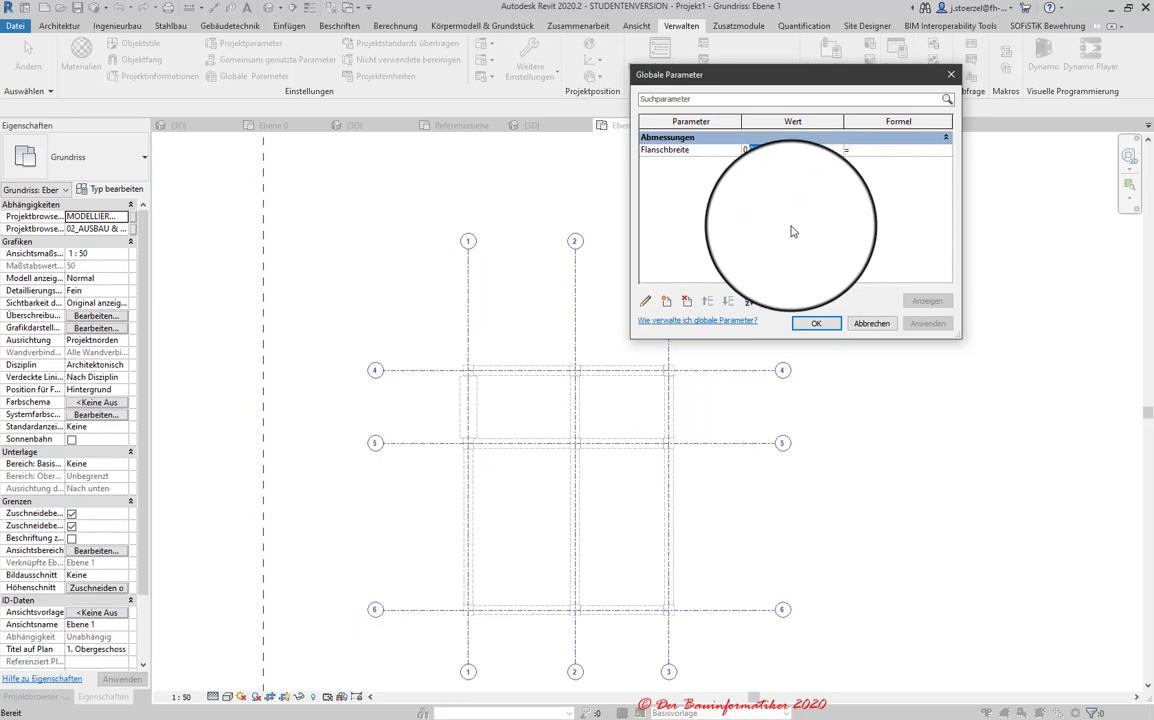
{"action": "left_click", "coordinate": [816, 323]}
{"action": "left_click", "coordinate": [479, 401]}
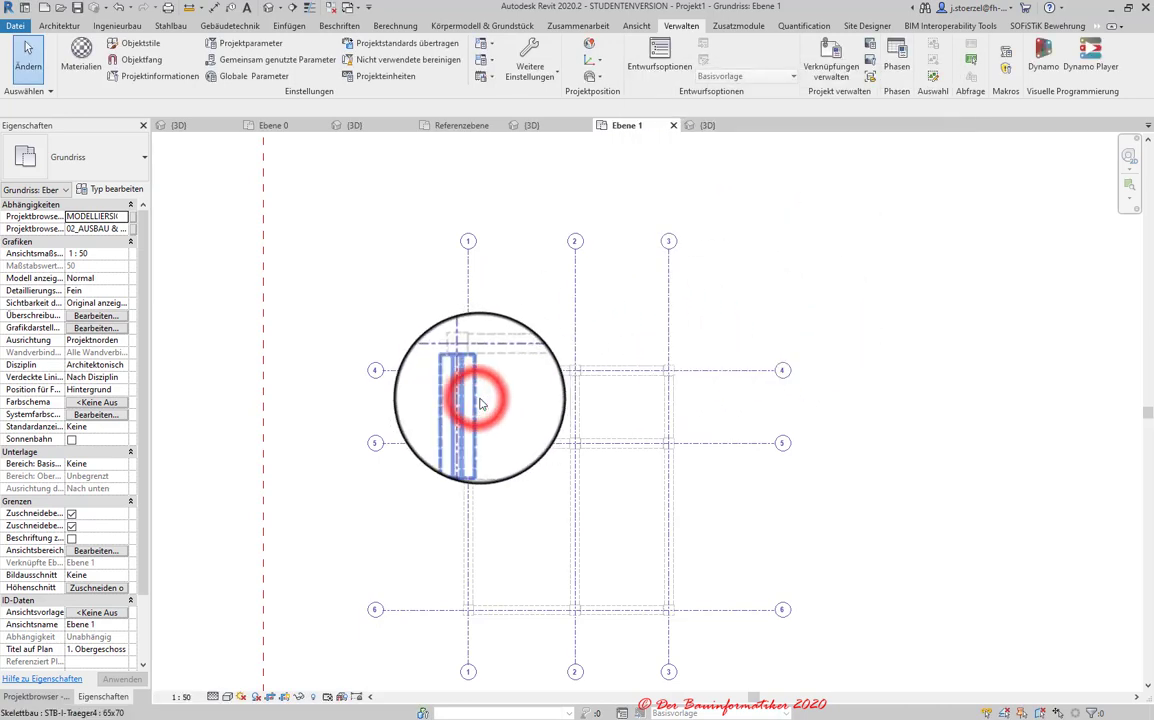
- Link the 65x70 type's Flanschbreite to the global Flanschbreite parameter, widening the flange to 0,8 m
{"action": "left_click", "coordinate": [105, 190]}
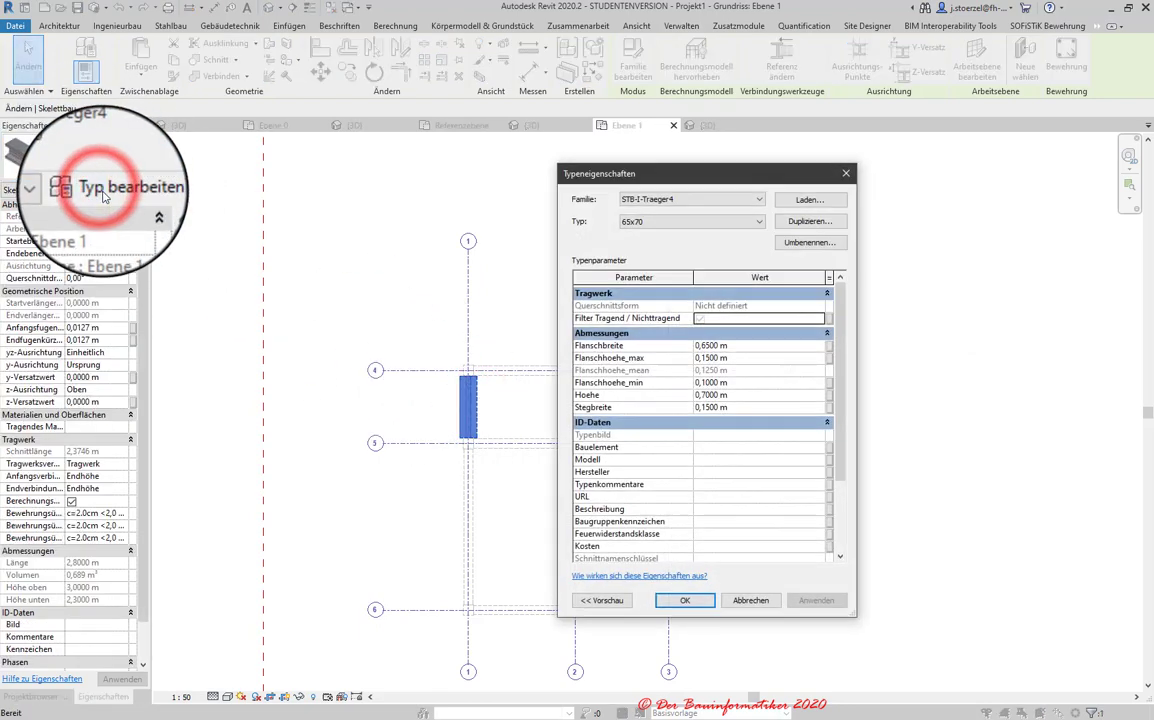
{"action": "left_click_drag", "start_coordinate": [701, 174], "coordinate": [860, 154]}
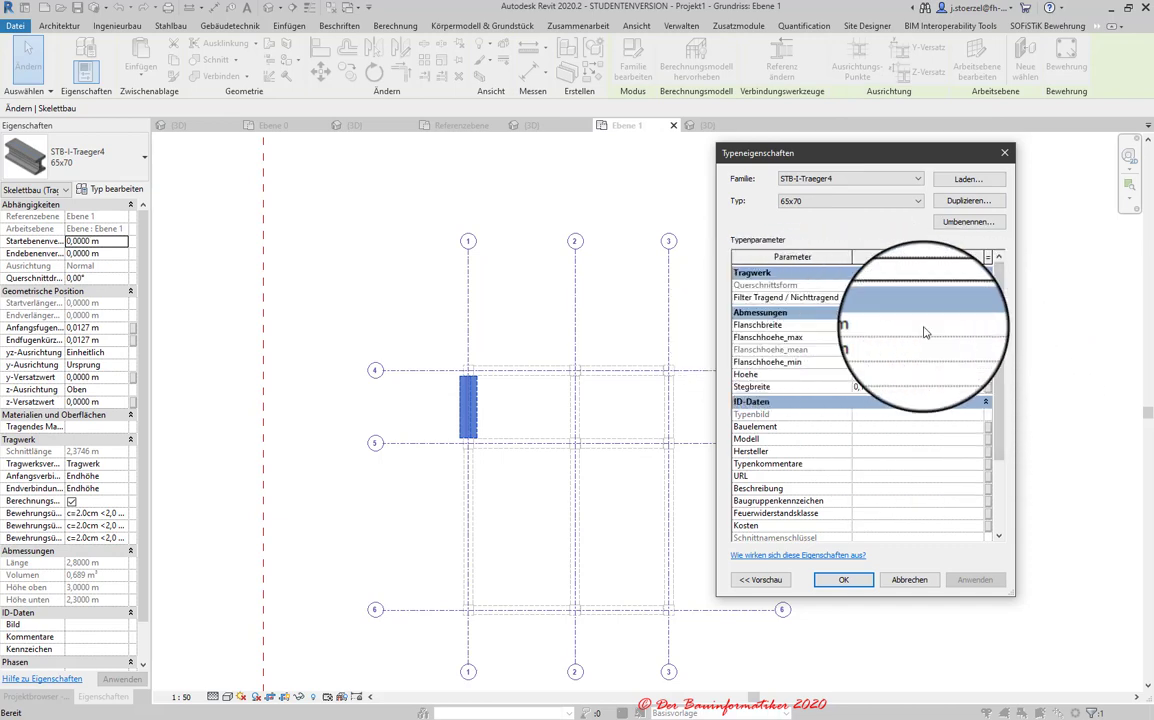
{"action": "left_click", "coordinate": [987, 325]}
{"action": "left_click", "coordinate": [530, 332]}
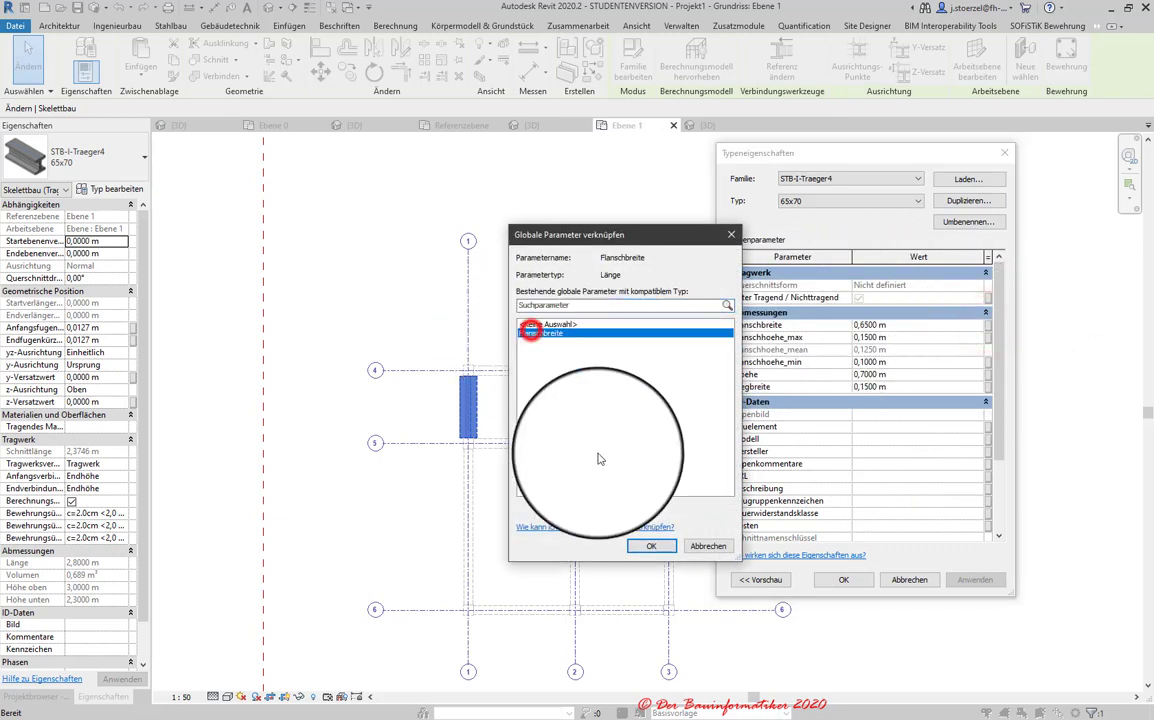
{"action": "left_click", "coordinate": [651, 546]}
{"action": "left_click", "coordinate": [975, 580]}
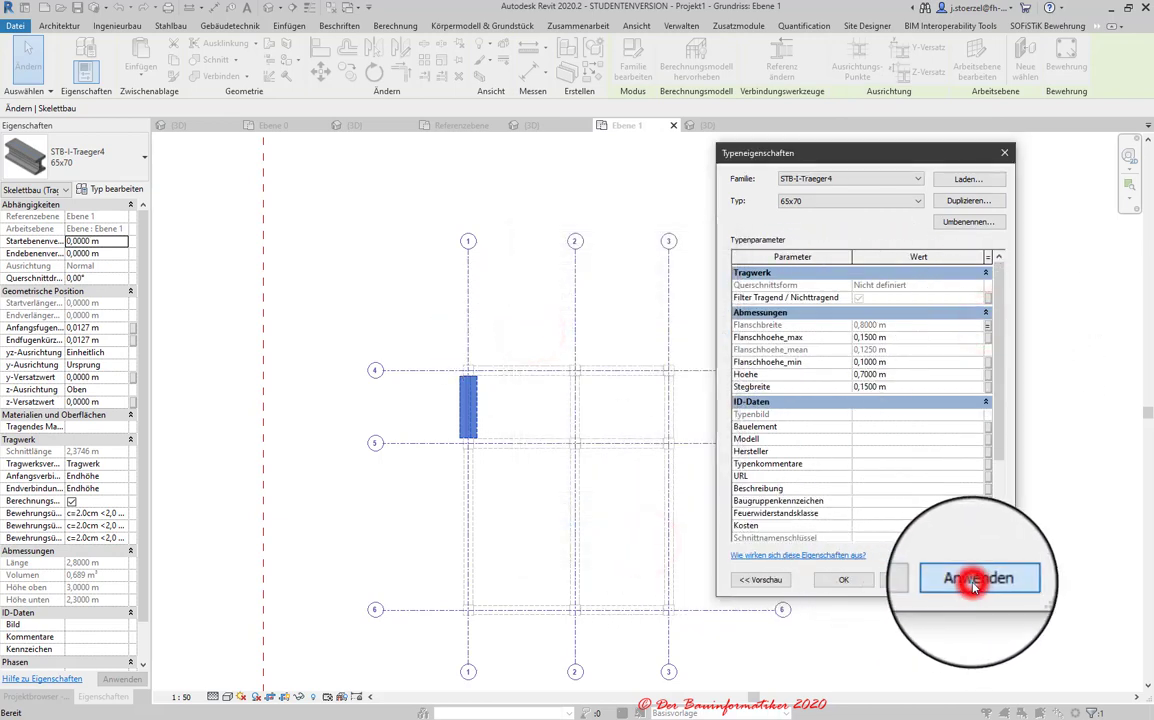
{"action": "left_click", "coordinate": [843, 580]}
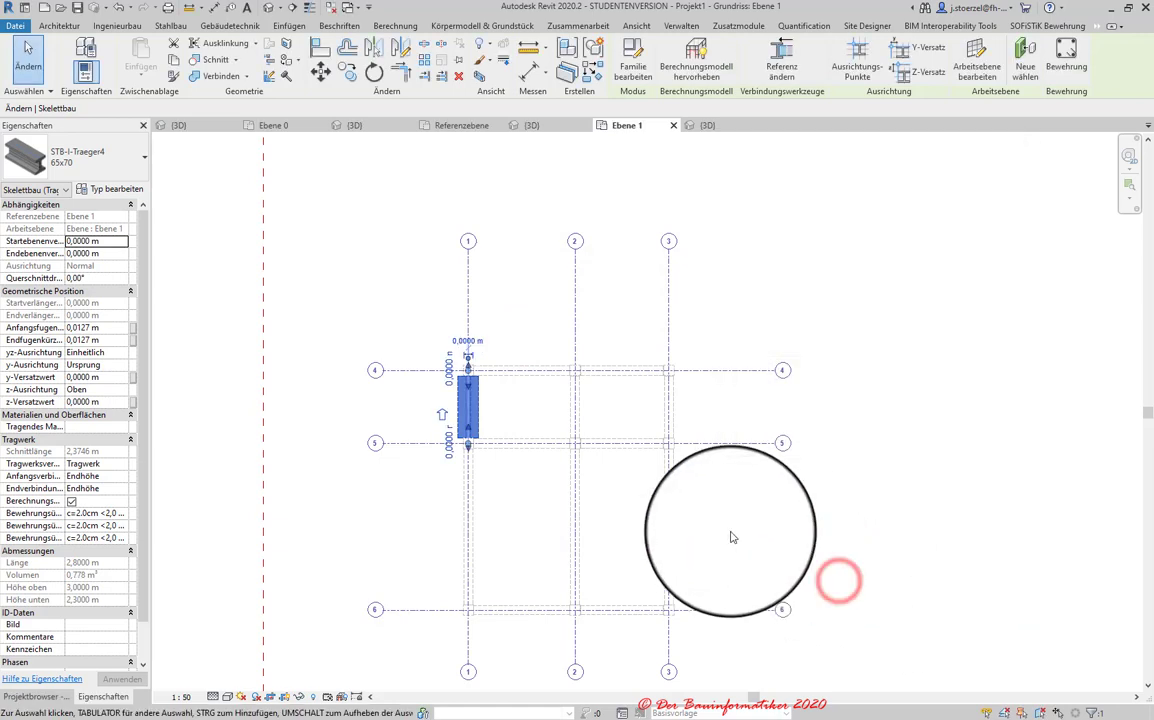
{"action": "scroll", "coordinate": [425, 405], "scroll_direction": "up", "scroll_amount": 3}
{"action": "scroll", "coordinate": [520, 330], "scroll_direction": "up", "scroll_amount": 2}
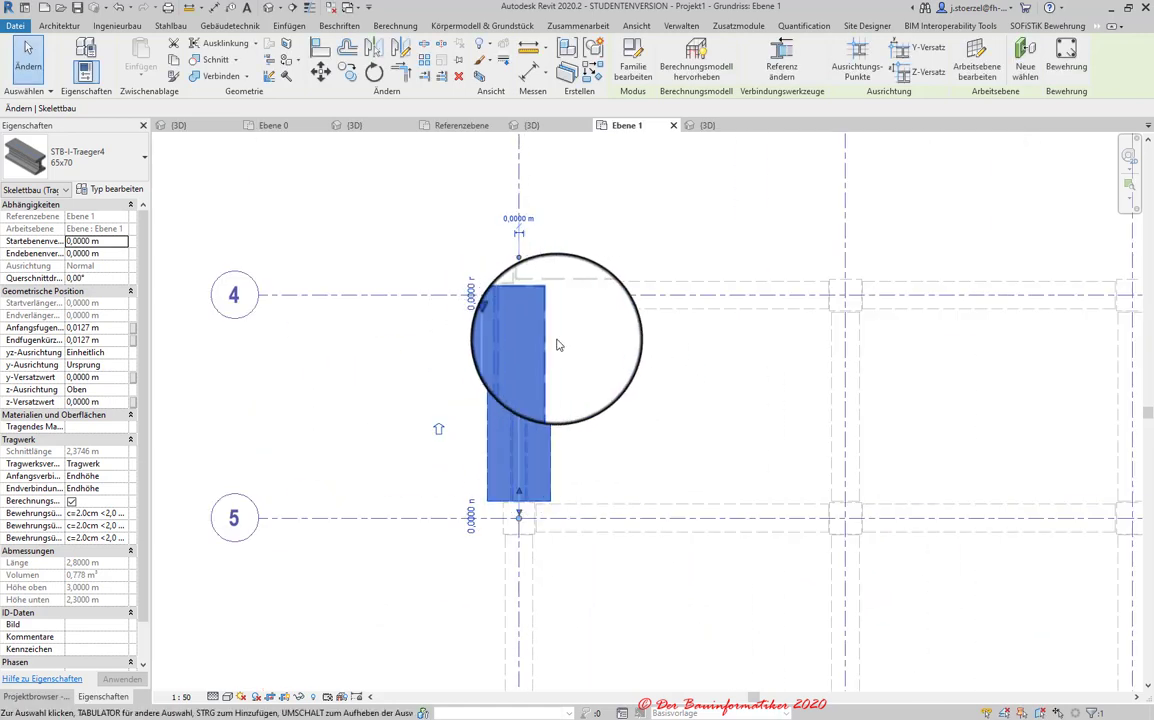
{"action": "scroll", "coordinate": [620, 370], "scroll_direction": "down", "scroll_amount": 3}
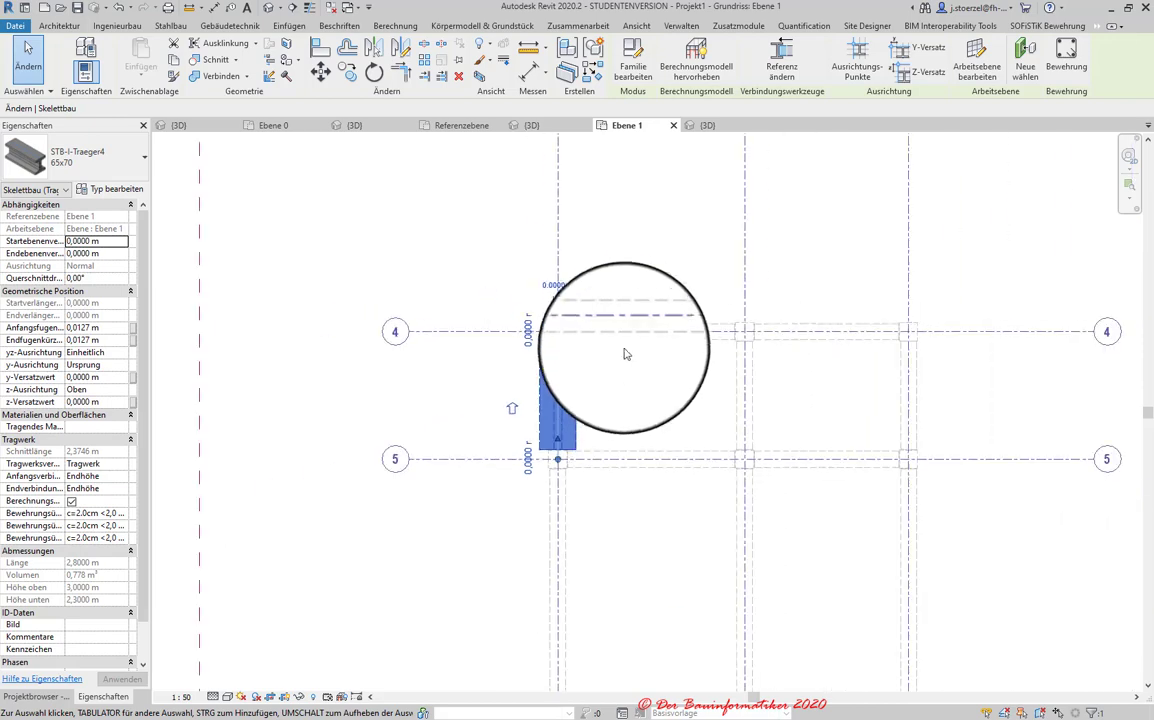
{"action": "left_click", "coordinate": [625, 328]}
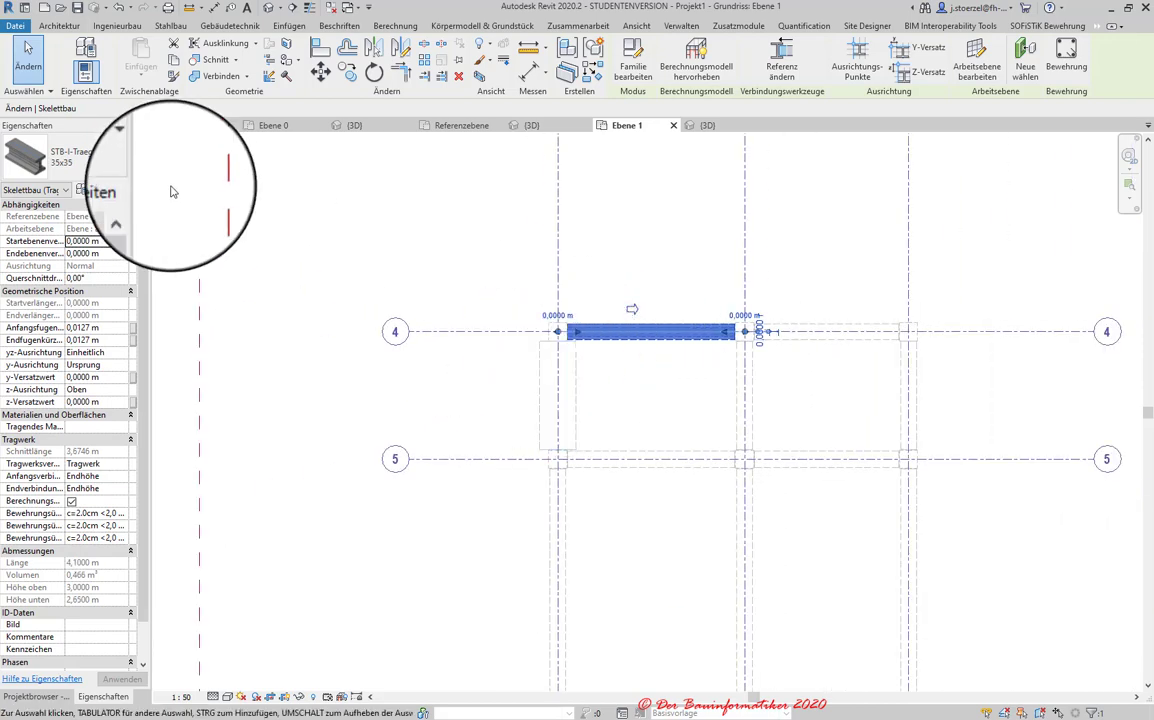
{"action": "left_click", "coordinate": [113, 189]}
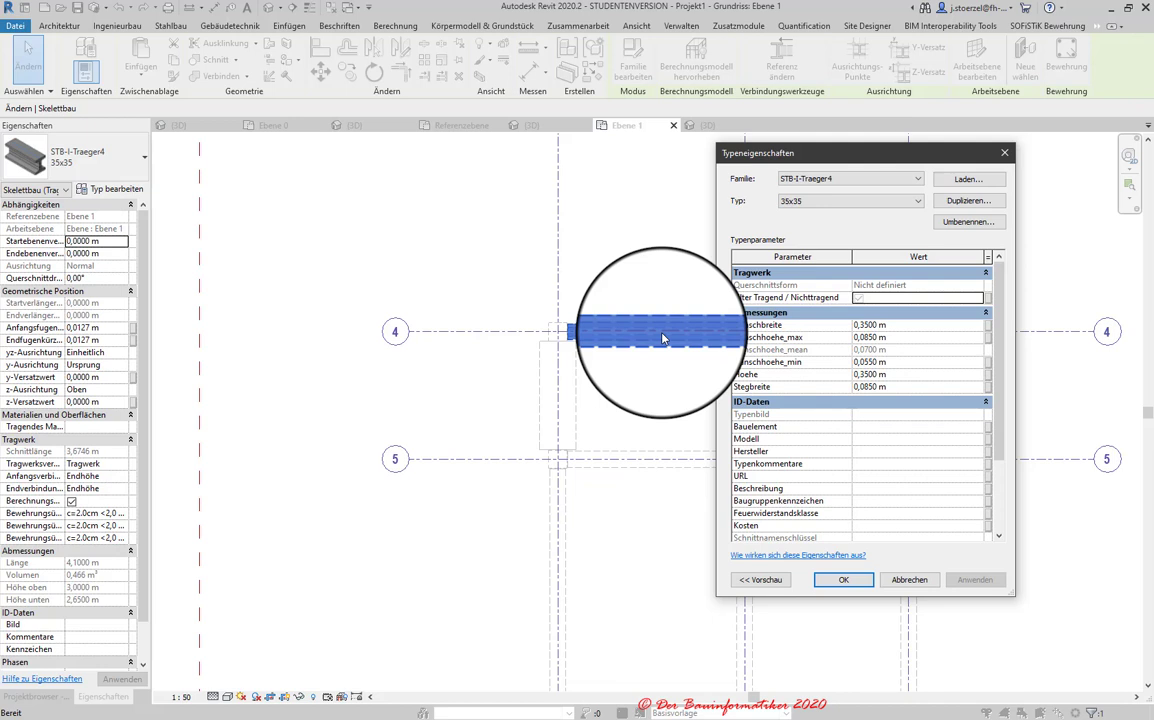
{"action": "left_click", "coordinate": [906, 580]}
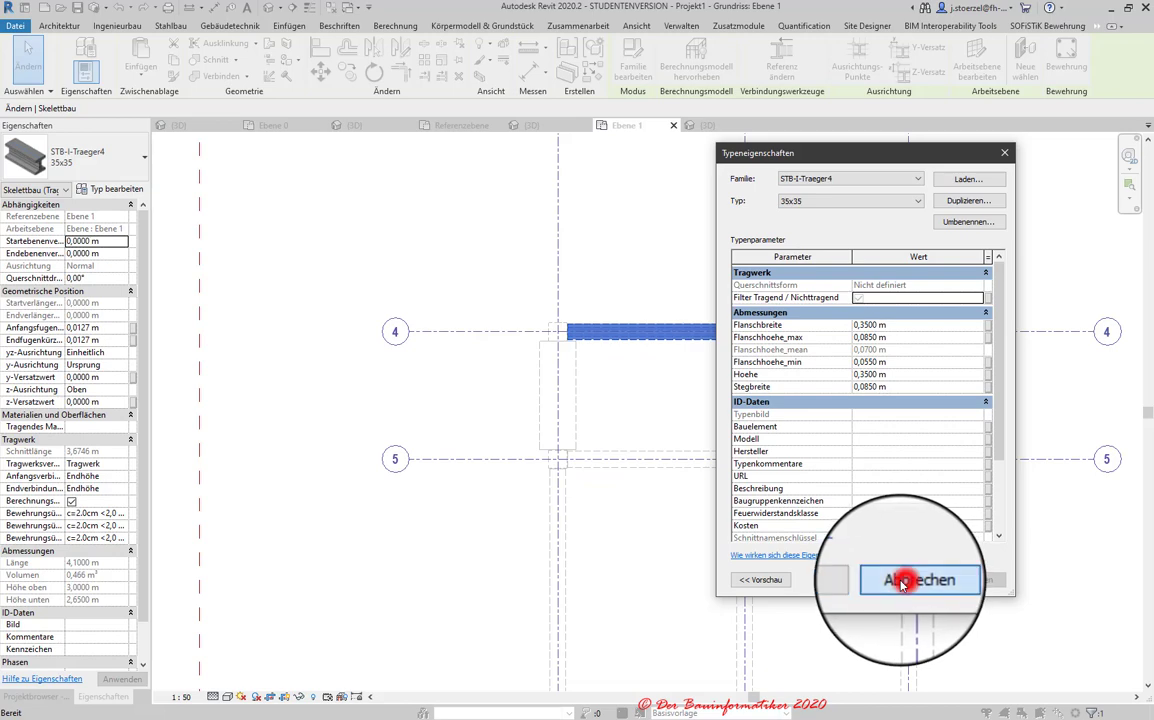
{"action": "scroll", "coordinate": [623, 381], "scroll_direction": "down", "scroll_amount": 2}
{"action": "middle_click_drag", "start_coordinate": [662, 397], "coordinate": [556, 335]}
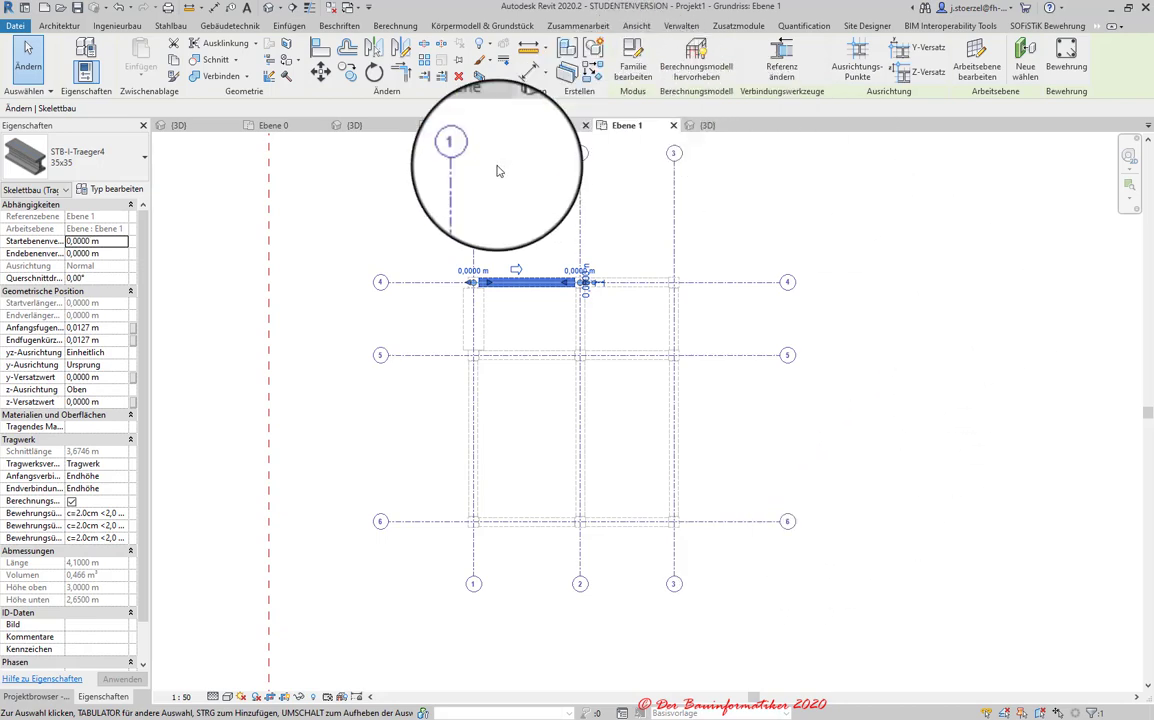
- Switch to the 3D view of the beam grid and clear the beam selection
{"action": "left_click", "coordinate": [707, 125]}
{"action": "scroll", "coordinate": [455, 452], "scroll_direction": "down", "scroll_amount": 5}
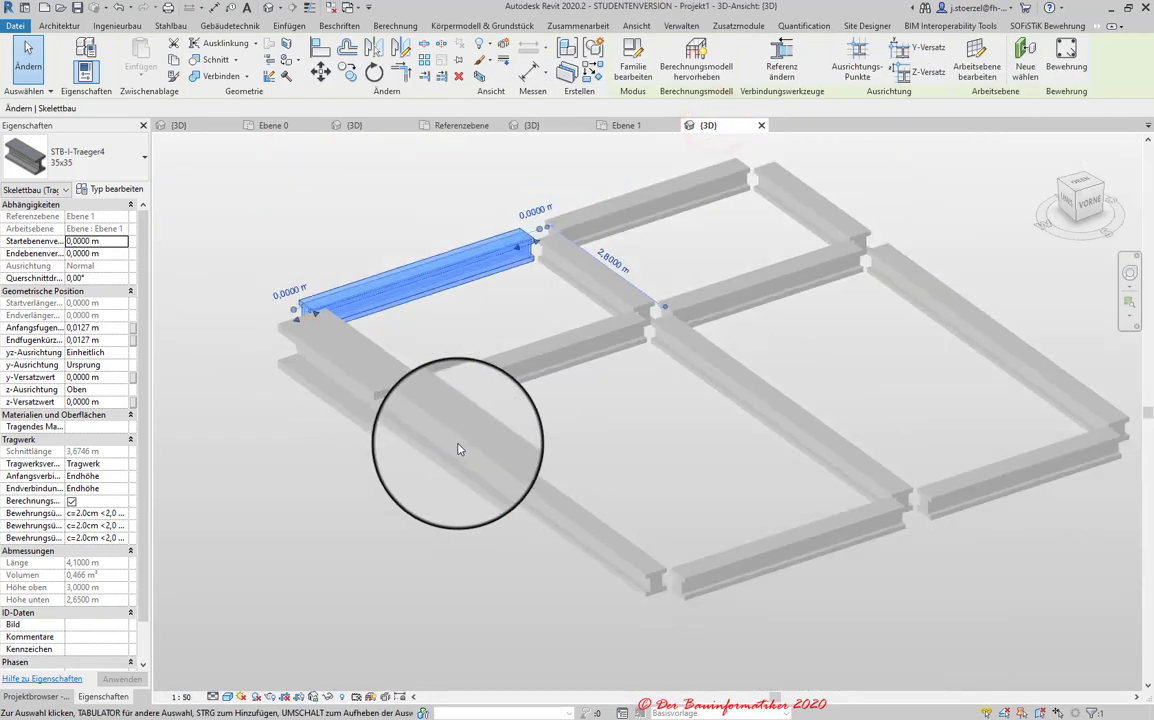
{"action": "left_click", "coordinate": [502, 288]}
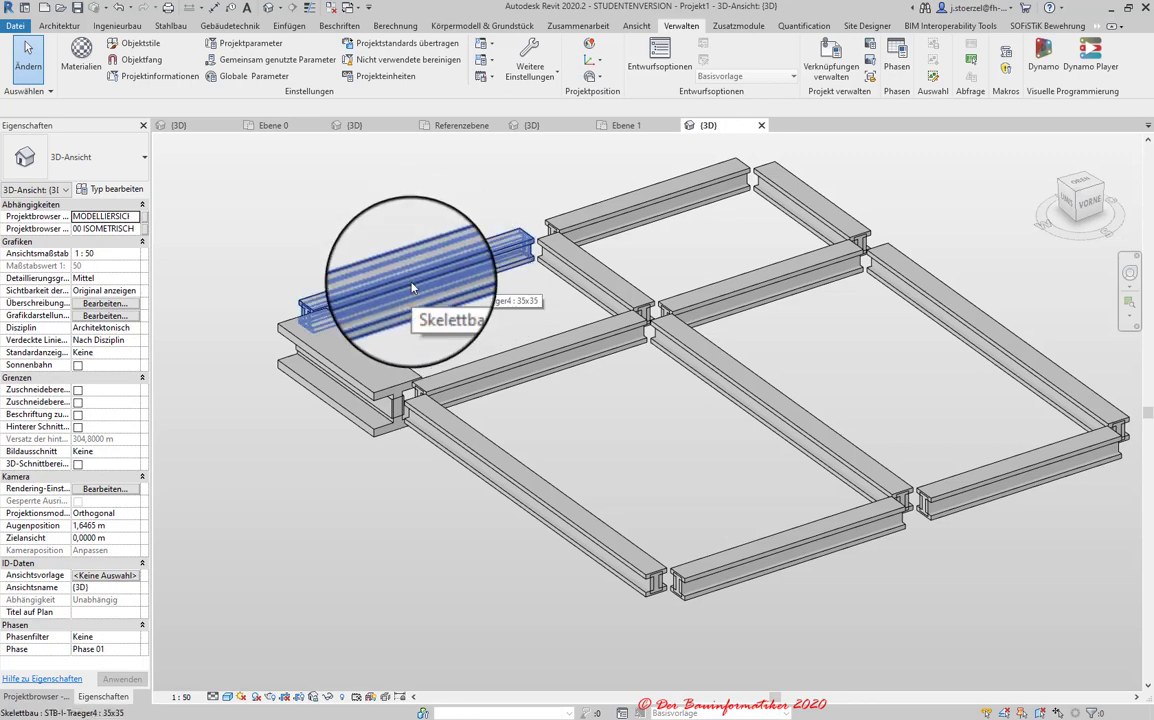
{"action": "scroll", "coordinate": [340, 420], "scroll_direction": "up", "scroll_amount": 3}
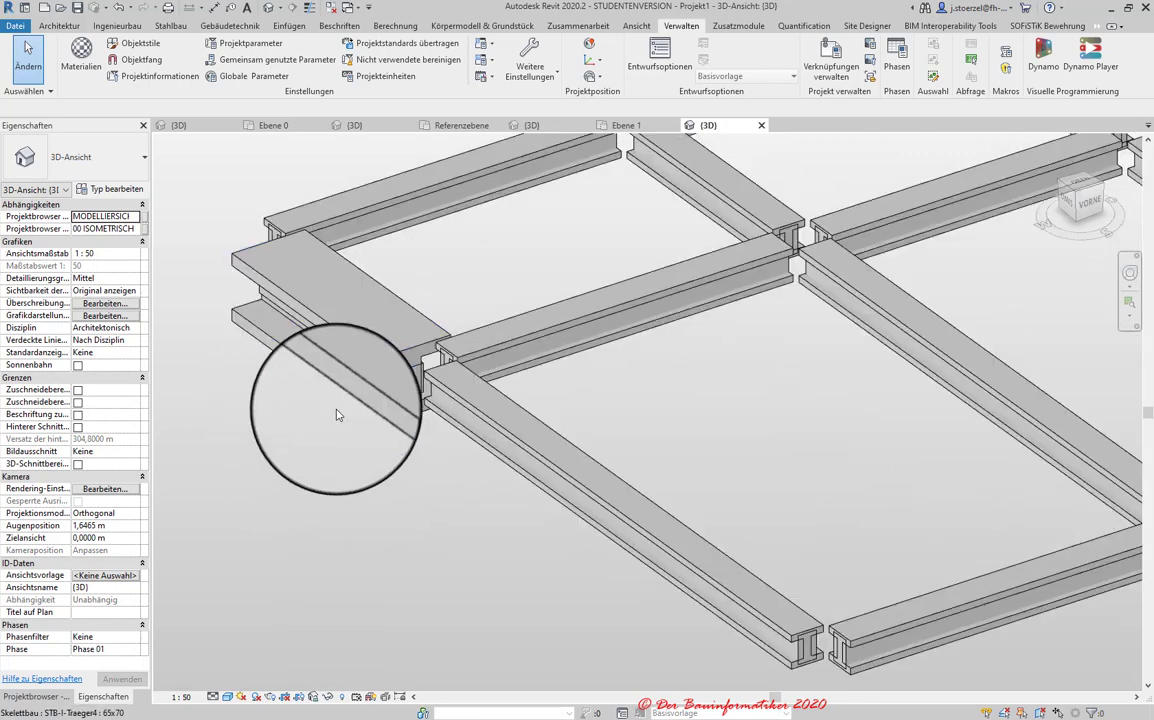
{"action": "middle_click_drag", "start_coordinate": [337, 415], "coordinate": [322, 452]}
- Cycle the detail level through Grob and Mittel, leaving the beams at Fein
{"action": "left_click", "coordinate": [214, 700]}
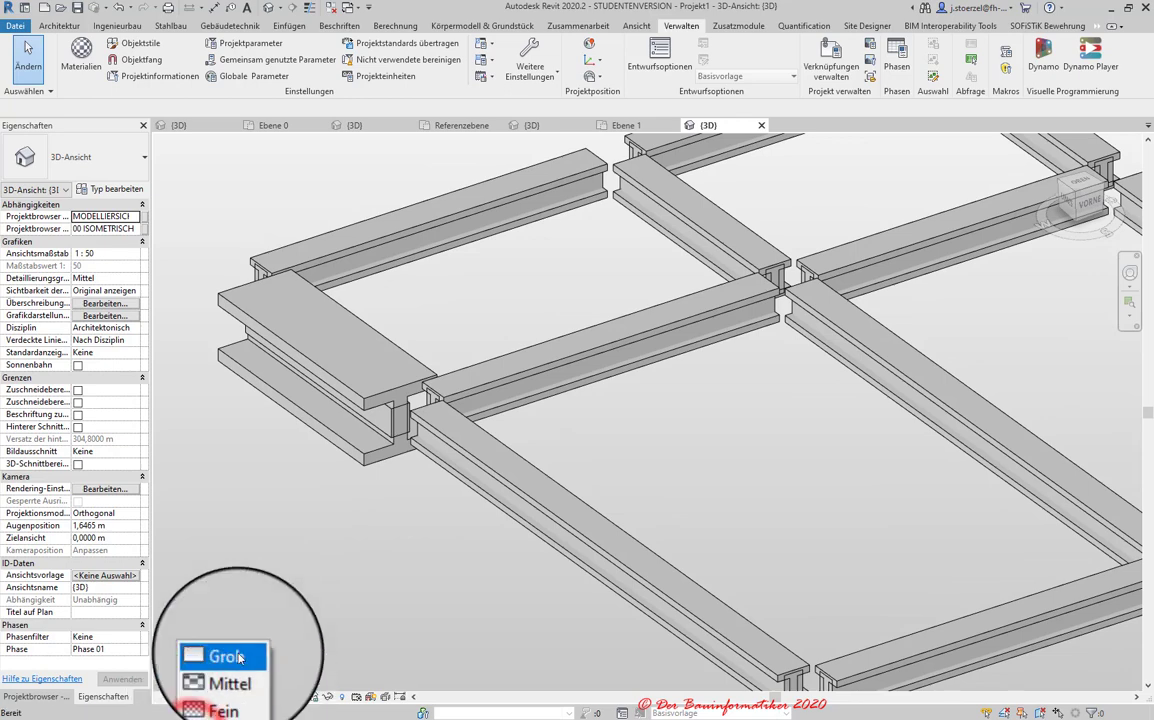
{"action": "left_click", "coordinate": [239, 658]}
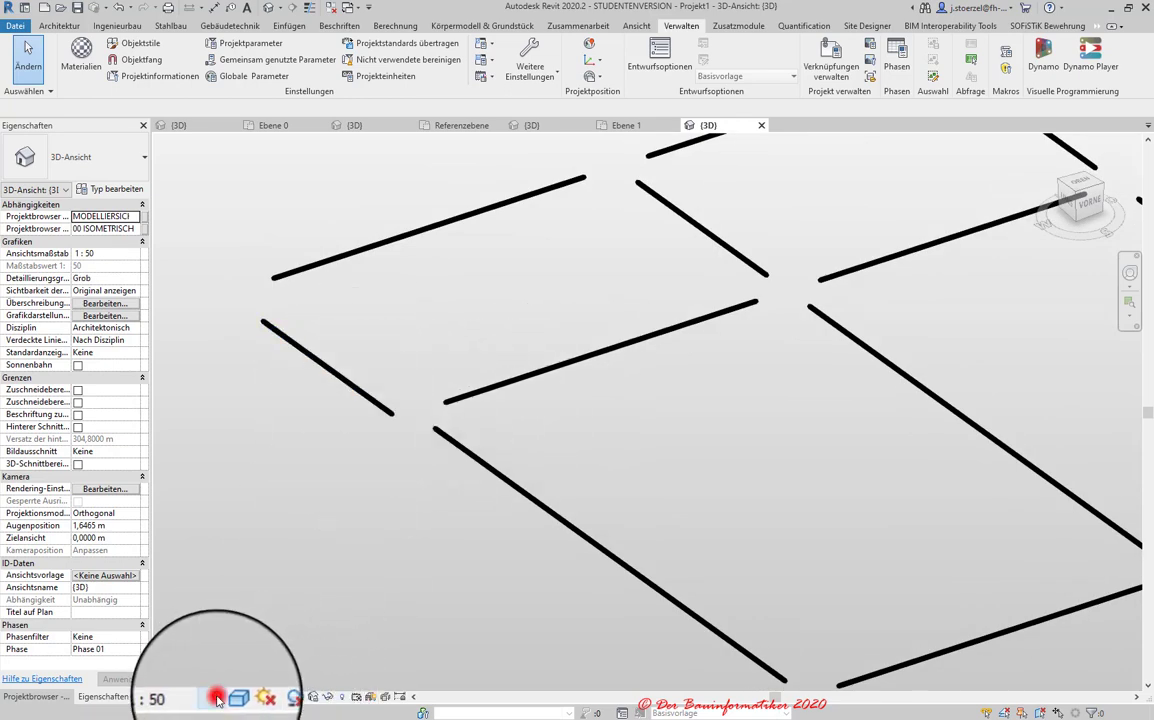
{"action": "left_click", "coordinate": [217, 700]}
{"action": "left_click", "coordinate": [222, 662]}
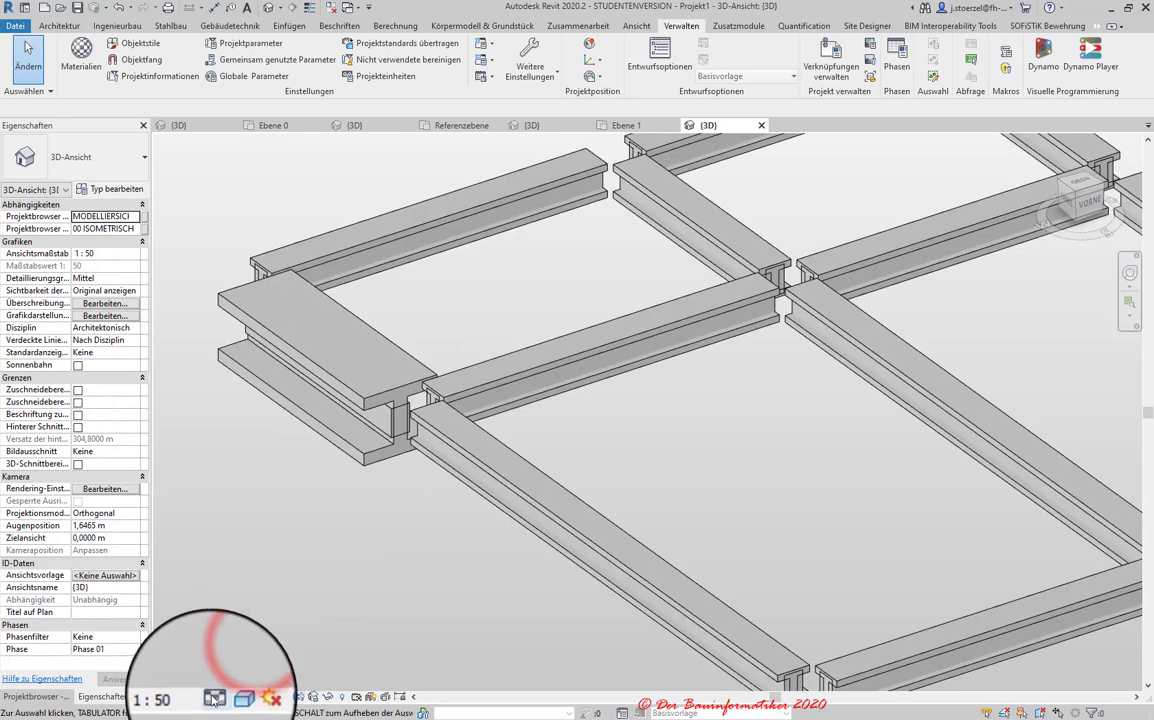
{"action": "left_click", "coordinate": [213, 698]}
{"action": "left_click", "coordinate": [222, 676]}
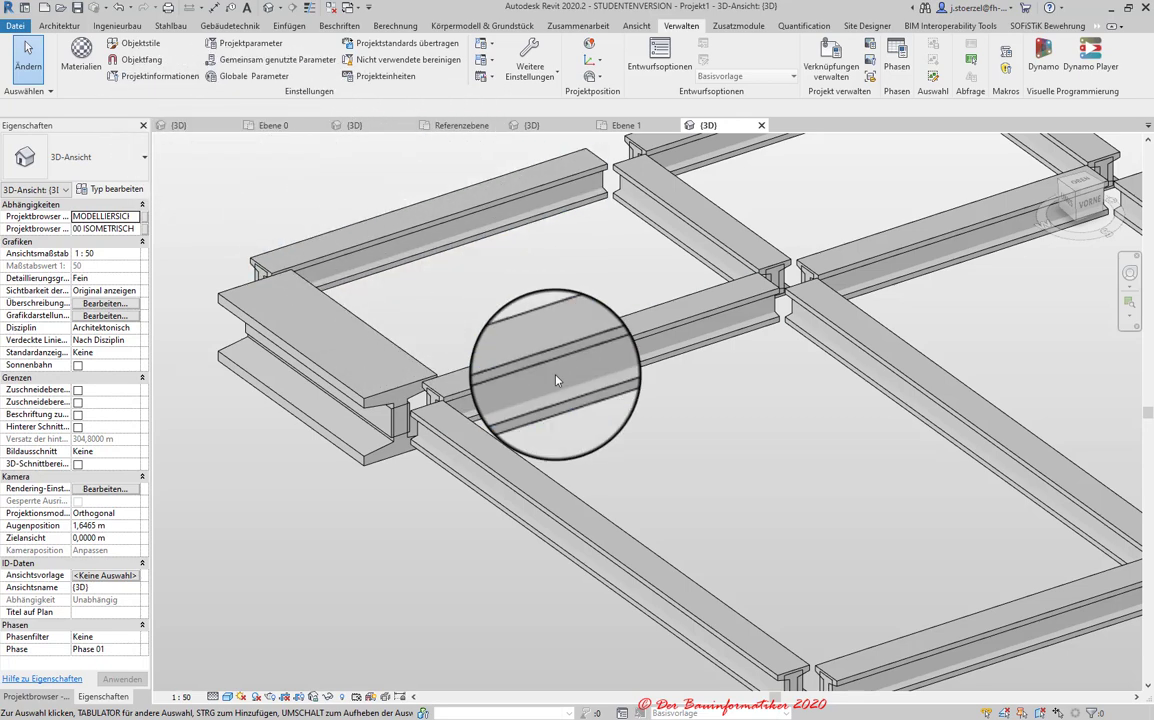
- Review the whole fine-detail beam grid, then switch to System.rvt's {3D} view
{"action": "scroll", "coordinate": [594, 449], "scroll_direction": "down", "scroll_amount": 5}
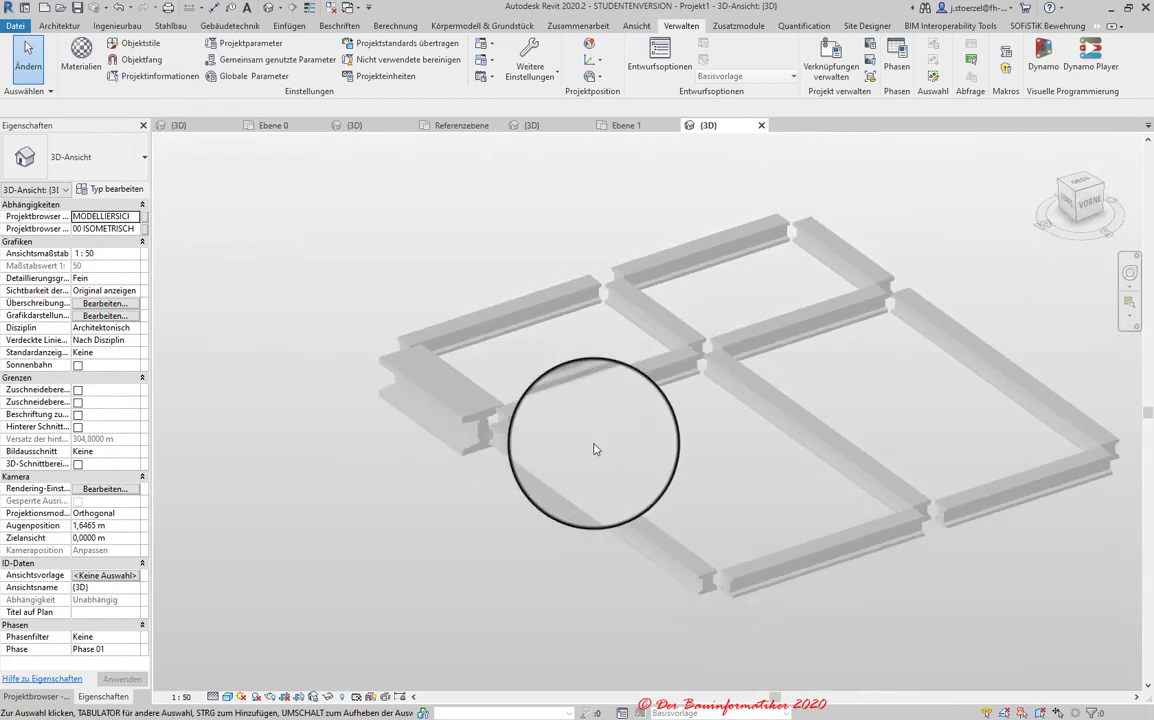
{"action": "mouse_move", "coordinate": [600, 440]}
{"action": "middle_mouse_down"}
{"action": "mouse_move", "coordinate": [607, 421]}
{"action": "mouse_move", "coordinate": [487, 424]}
{"action": "mouse_move", "coordinate": [469, 378]}
{"action": "mouse_move", "coordinate": [528, 355]}
{"action": "mouse_move", "coordinate": [591, 371]}
{"action": "middle_mouse_up"}
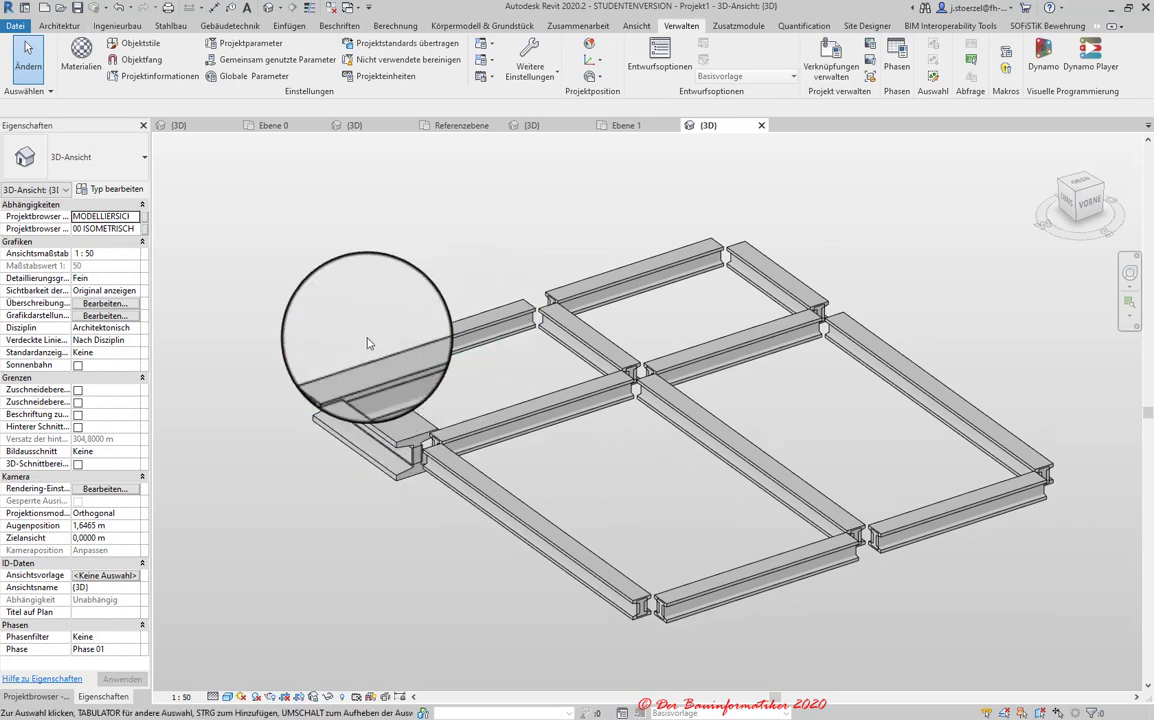
{"action": "scroll", "coordinate": [412, 379], "scroll_direction": "up", "scroll_amount": 3}
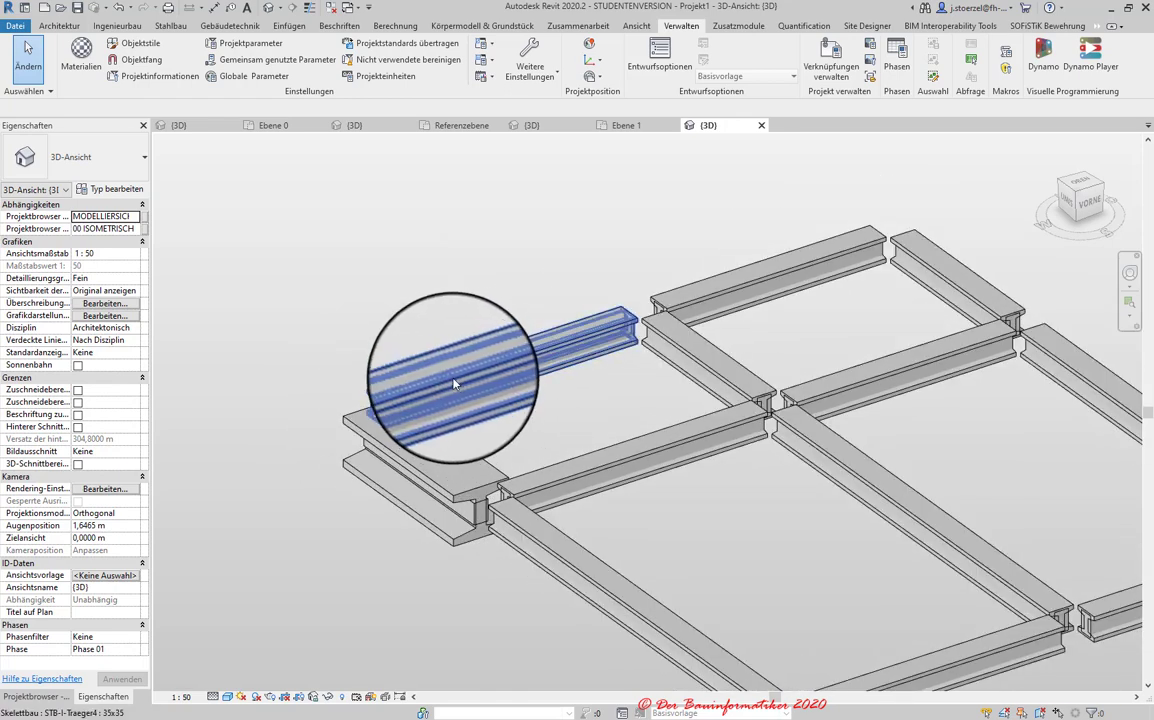
{"action": "left_click", "coordinate": [202, 130]}
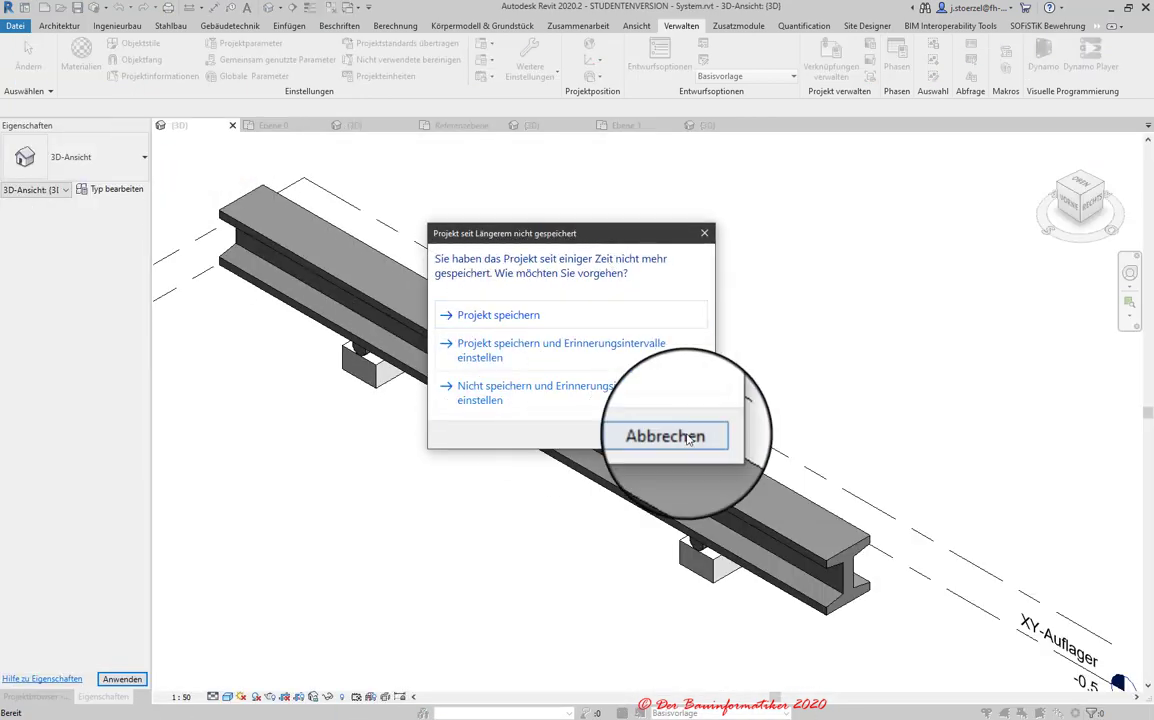
- Skip saving, then delete the beam system boundary with its I-beam, keeping the two supports
{"action": "left_click", "coordinate": [676, 430]}
{"action": "left_click", "coordinate": [518, 408]}
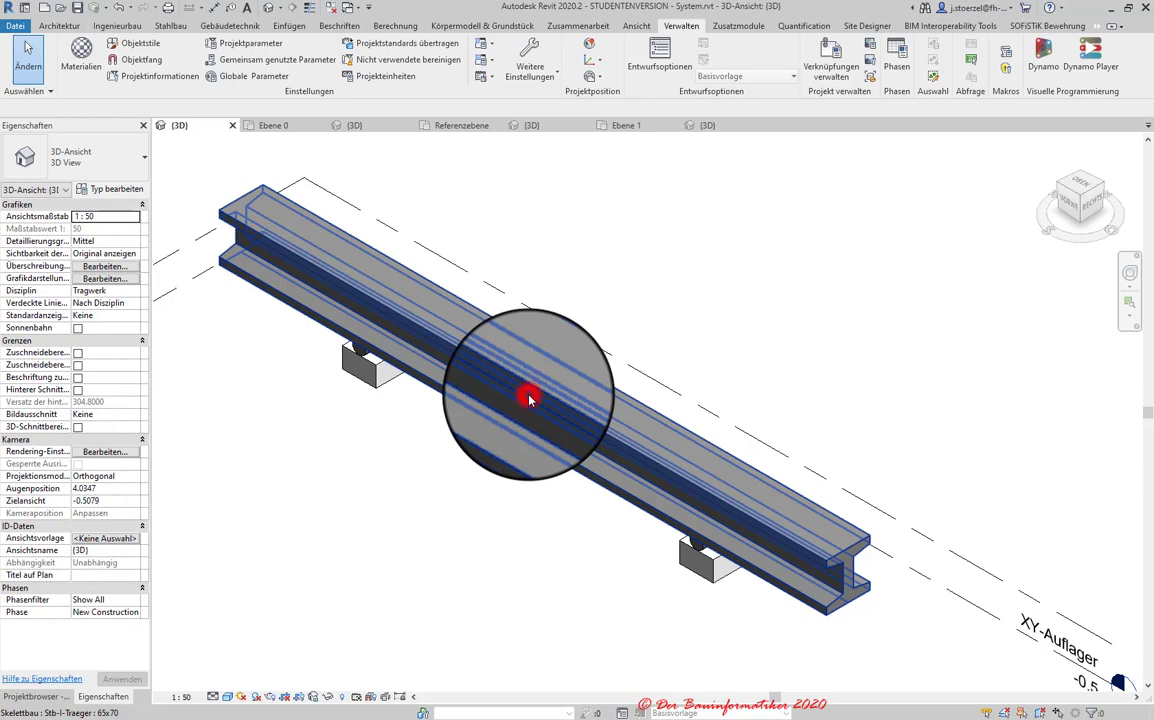
{"action": "key", "text": "Delete"}
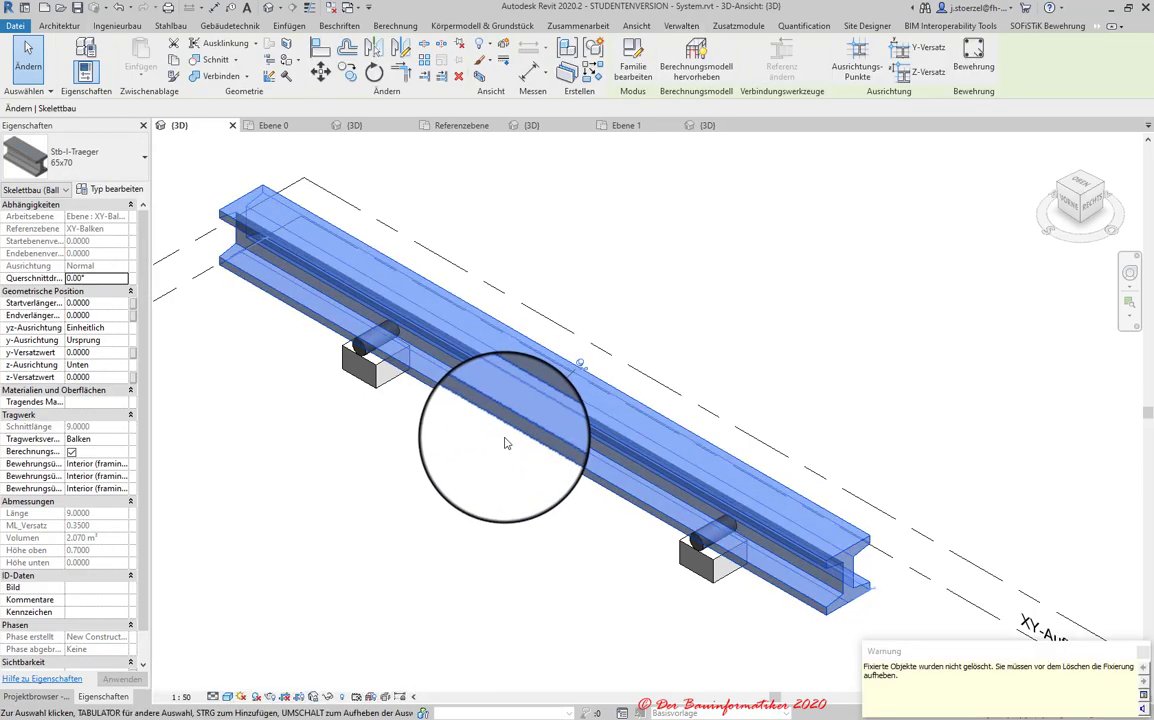
{"action": "key", "text": "Escape"}
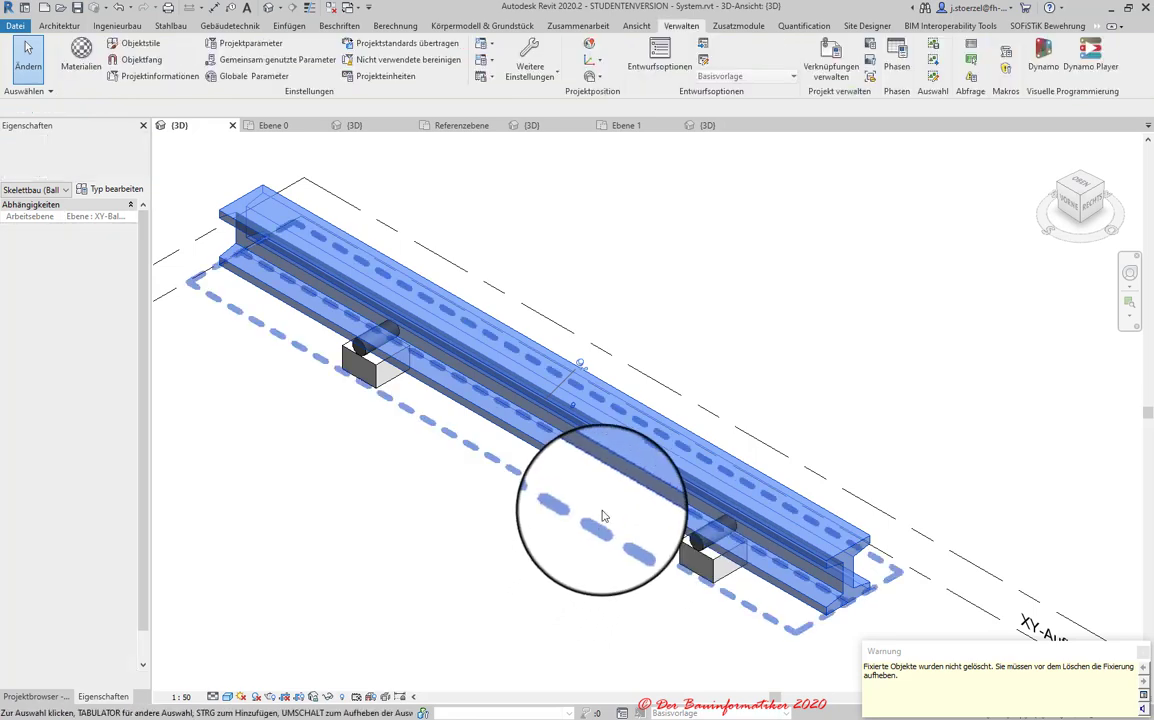
{"action": "left_click", "coordinate": [601, 518]}
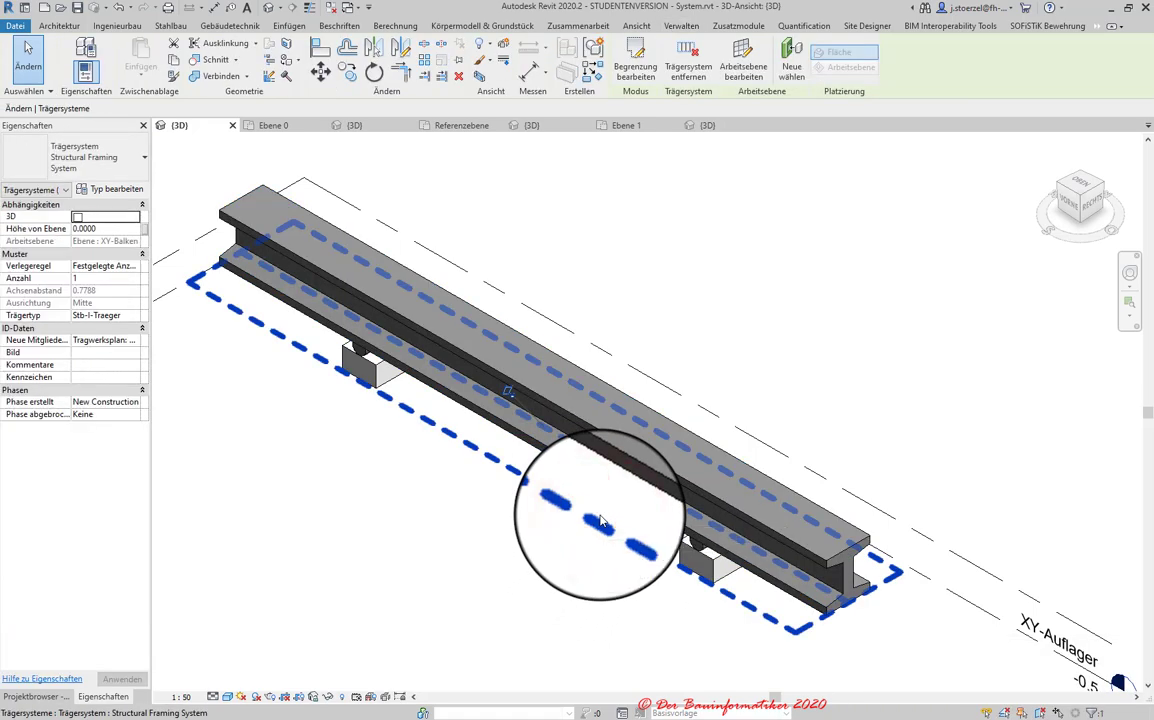
{"action": "key", "text": "Delete"}
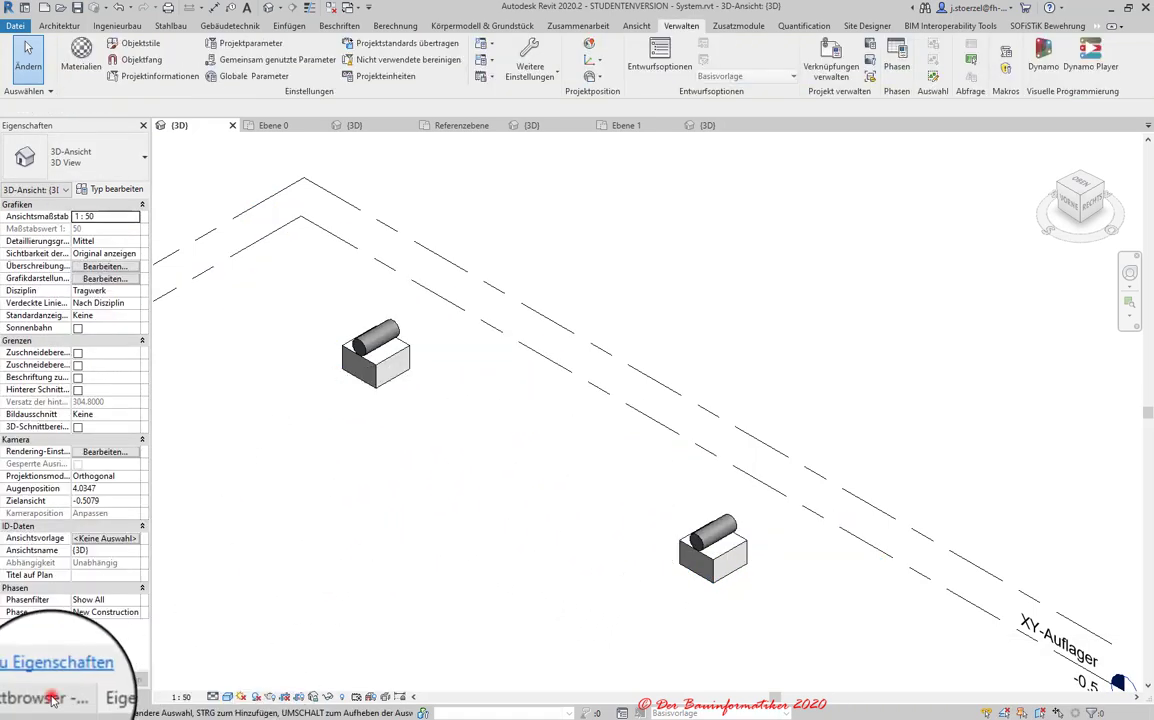
- In the Project Browser under Familien > Skelettbau, delete the Stb-I-Traeger family
{"action": "left_click", "coordinate": [52, 698]}
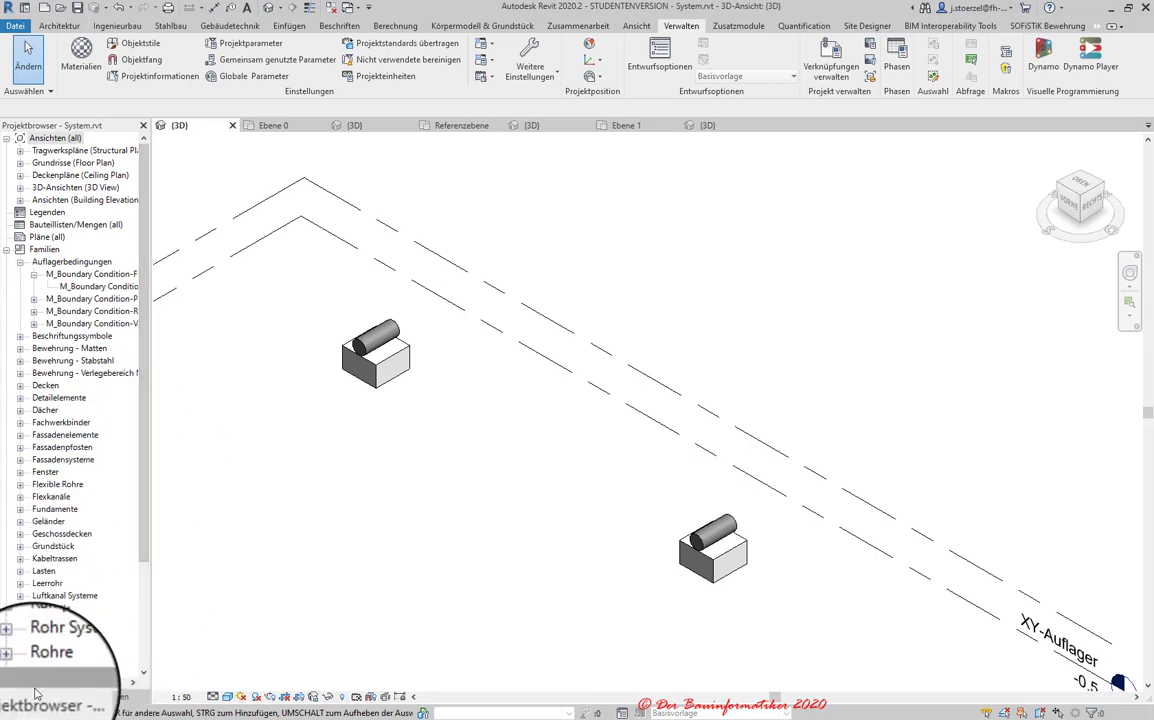
{"action": "left_click", "coordinate": [147, 427]}
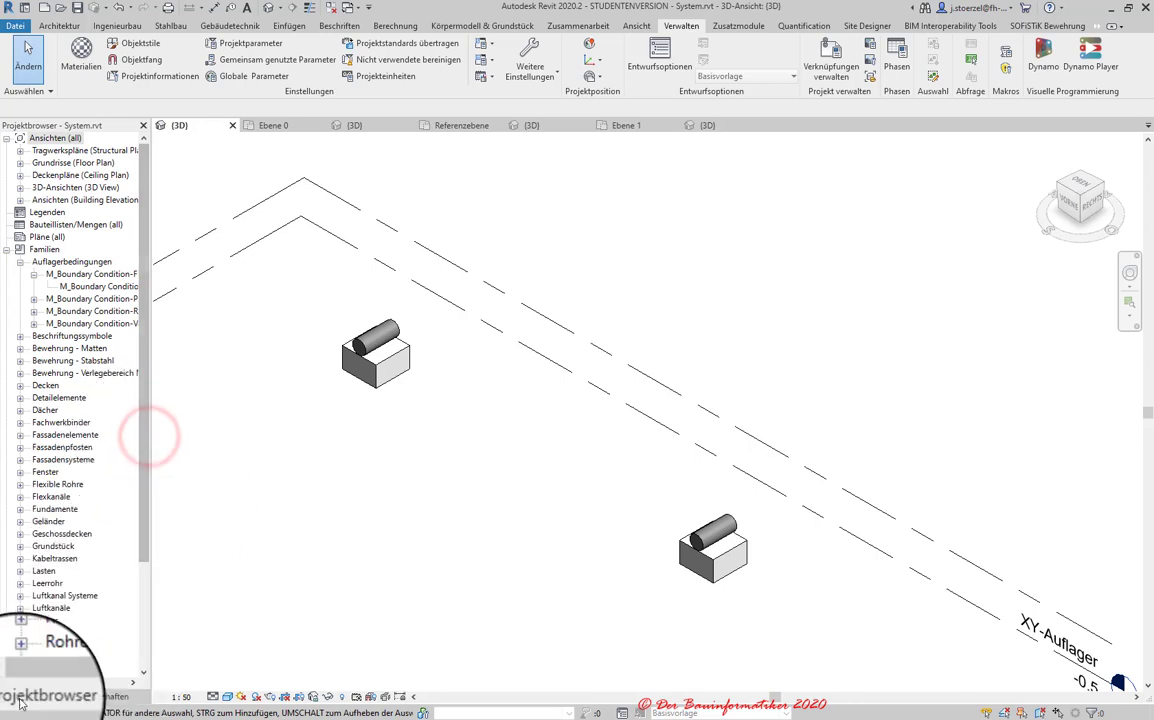
{"action": "left_click", "coordinate": [97, 698]}
{"action": "left_click", "coordinate": [35, 698]}
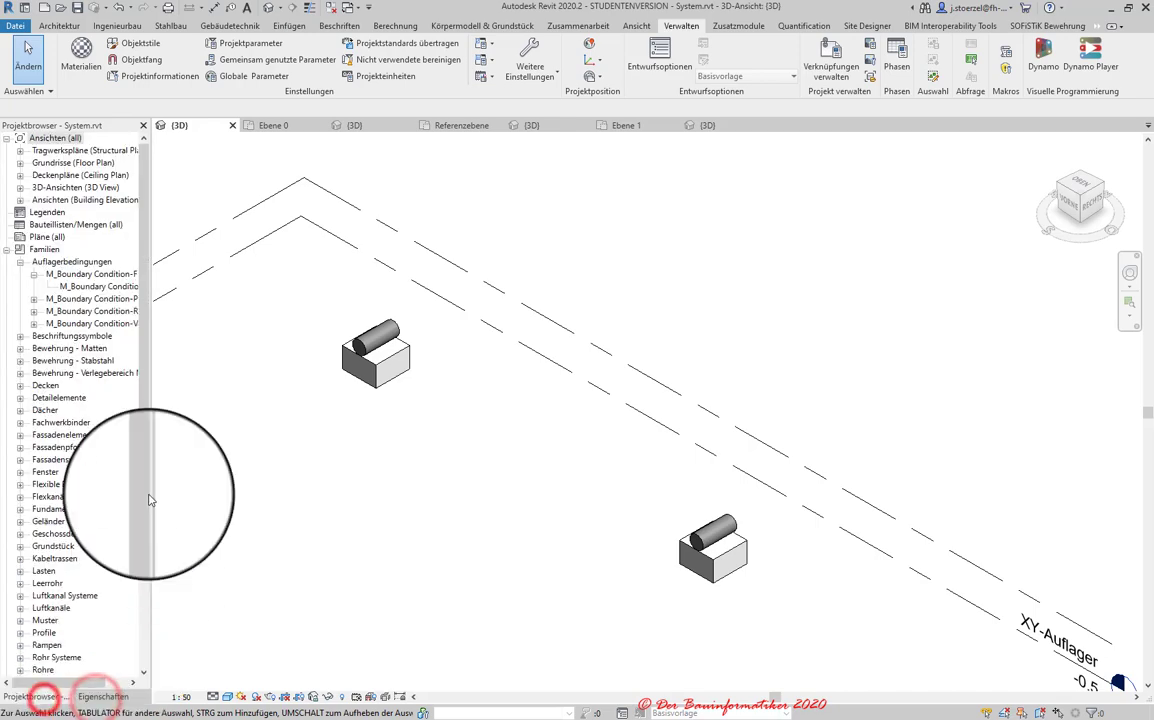
{"action": "left_click", "coordinate": [249, 355]}
{"action": "scroll", "coordinate": [60, 410], "scroll_direction": "down", "scroll_amount": 2}
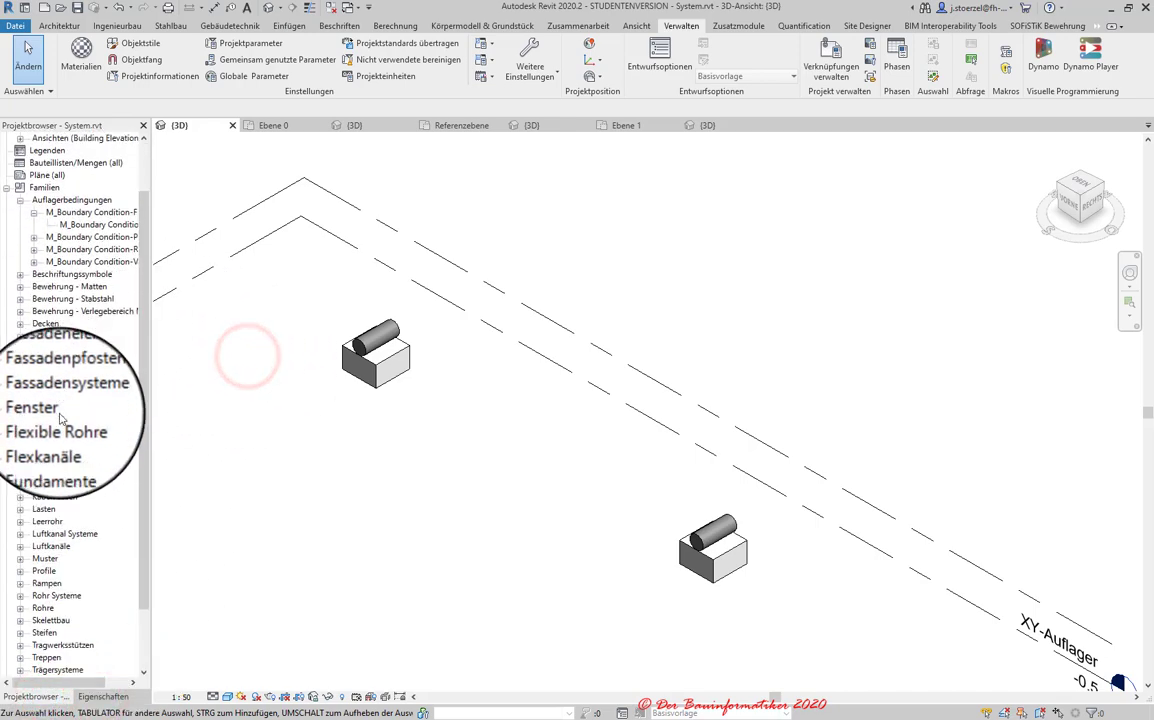
{"action": "scroll", "coordinate": [58, 410], "scroll_direction": "down", "scroll_amount": 2}
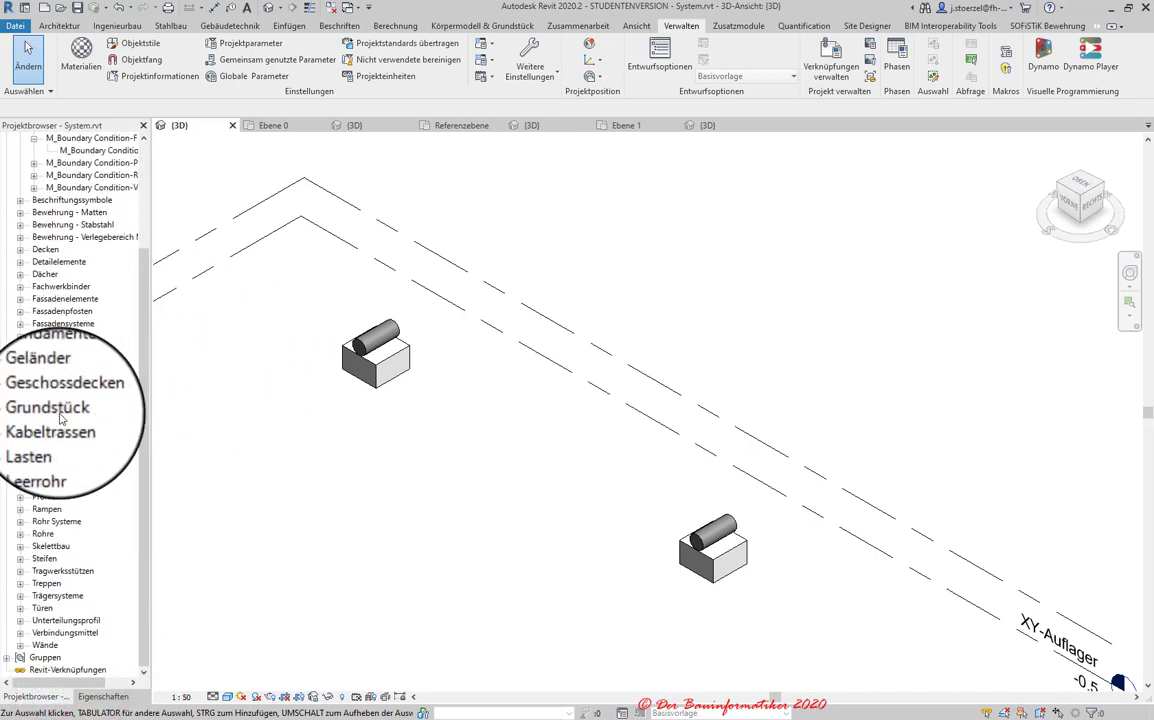
{"action": "left_click", "coordinate": [19, 548]}
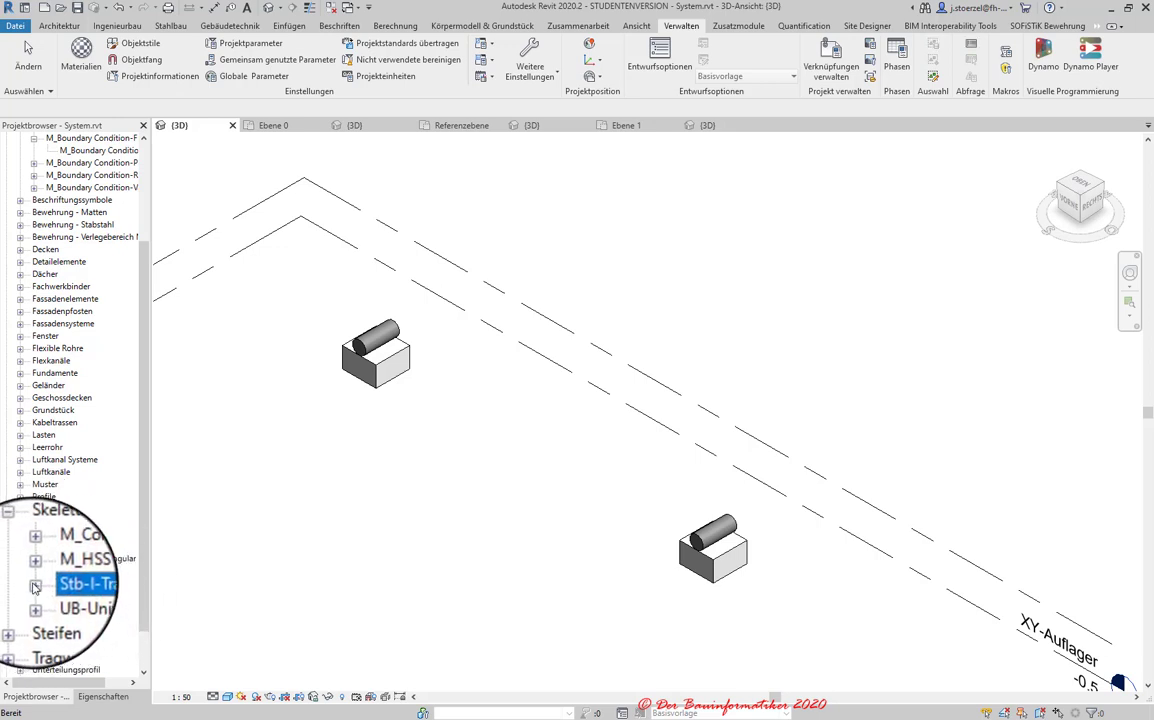
{"action": "right_click", "coordinate": [70, 583]}
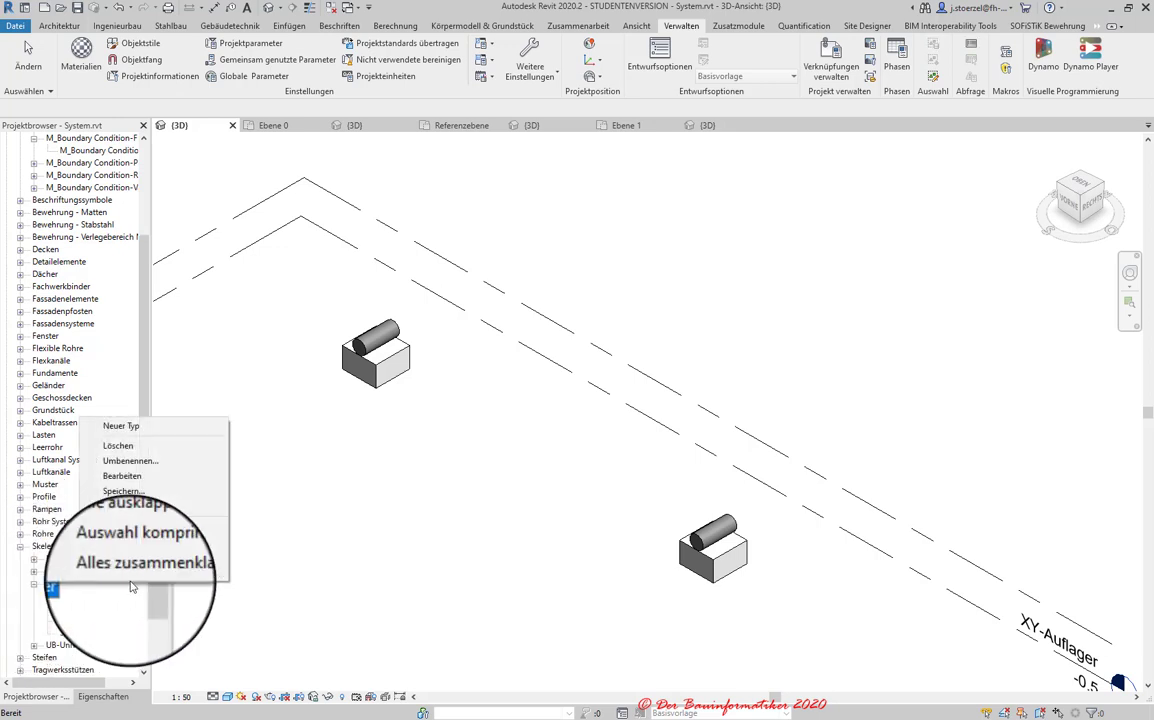
{"action": "left_click", "coordinate": [119, 447]}
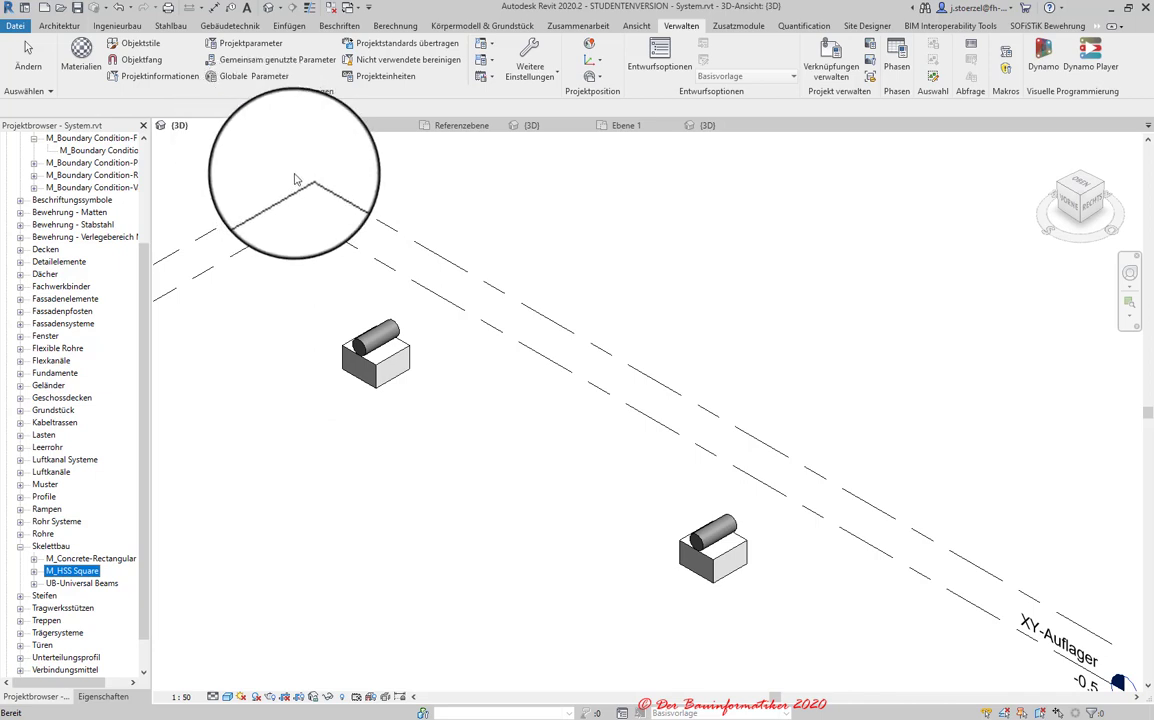
- View the model from the VORNE side to see levels XY-Balken and XY-Auflager, then open Architektur
{"action": "scroll", "coordinate": [500, 430], "scroll_direction": "down", "scroll_amount": 5}
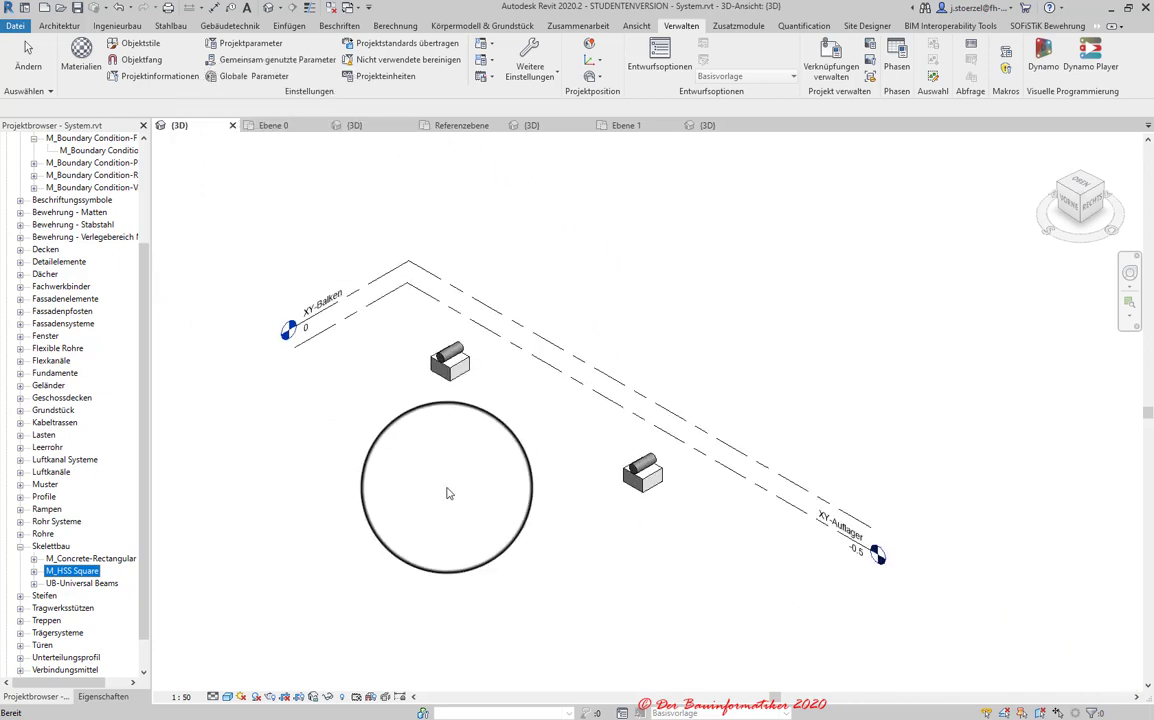
{"action": "scroll", "coordinate": [392, 415], "scroll_direction": "up", "scroll_amount": 3}
{"action": "scroll", "coordinate": [338, 339], "scroll_direction": "down", "scroll_amount": 2}
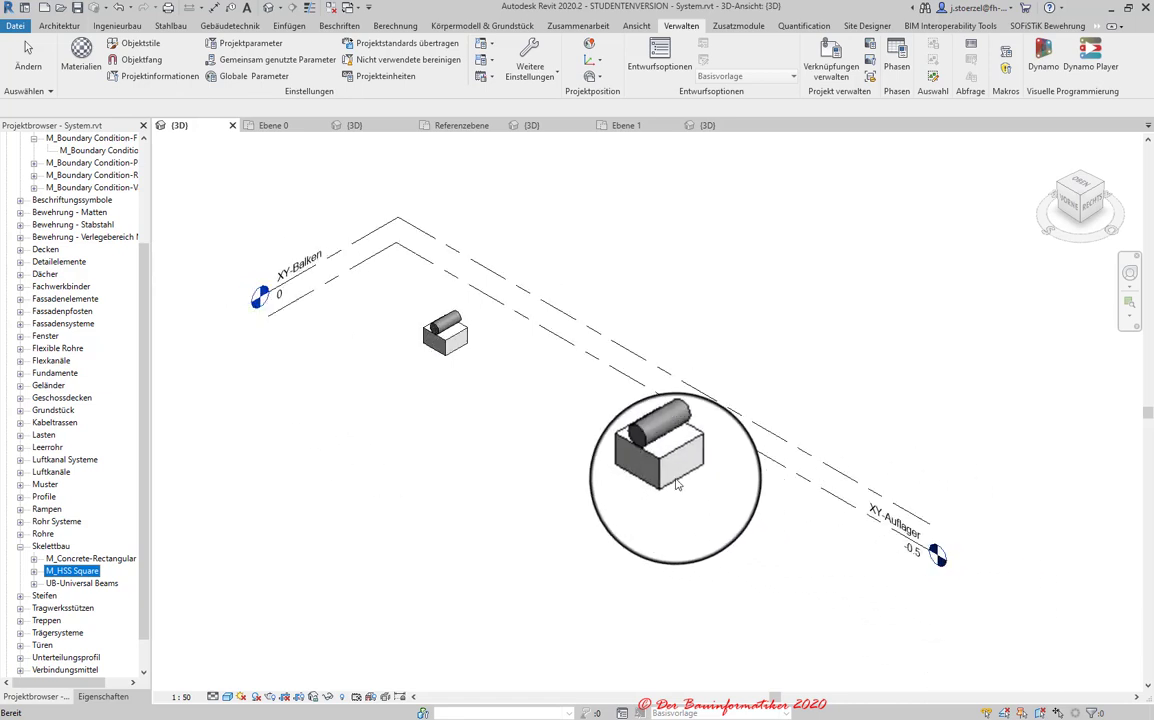
{"action": "left_click", "coordinate": [1069, 205]}
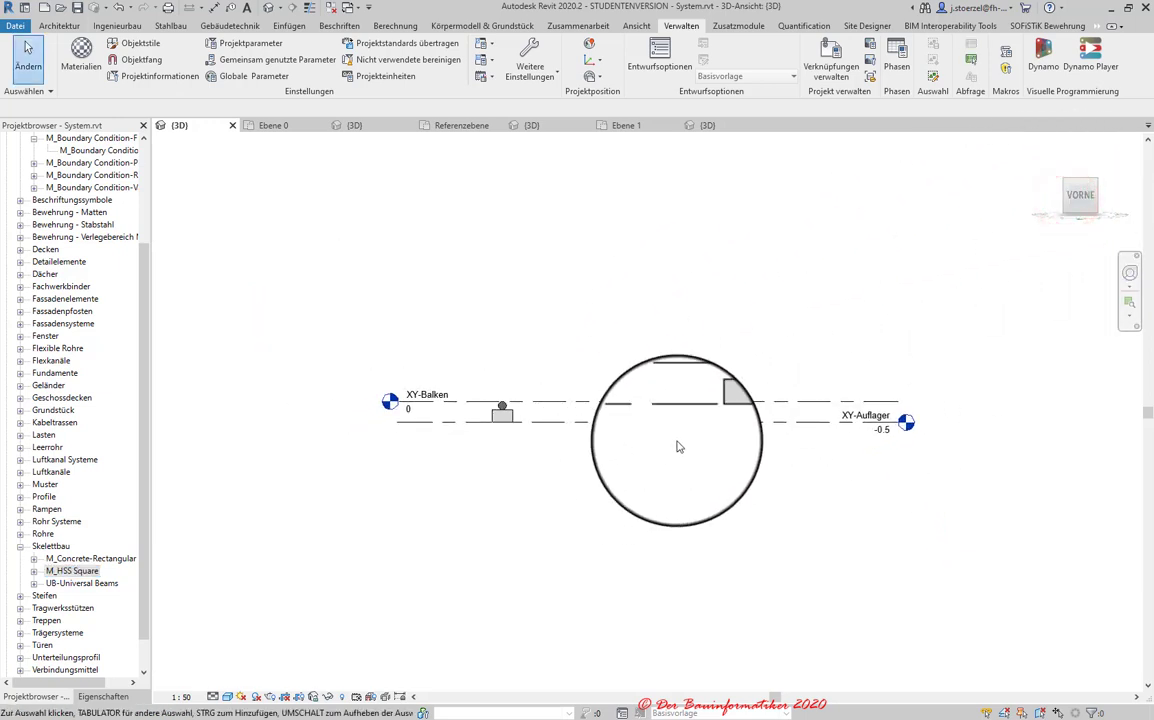
{"action": "scroll", "coordinate": [600, 405], "scroll_direction": "up", "scroll_amount": 2}
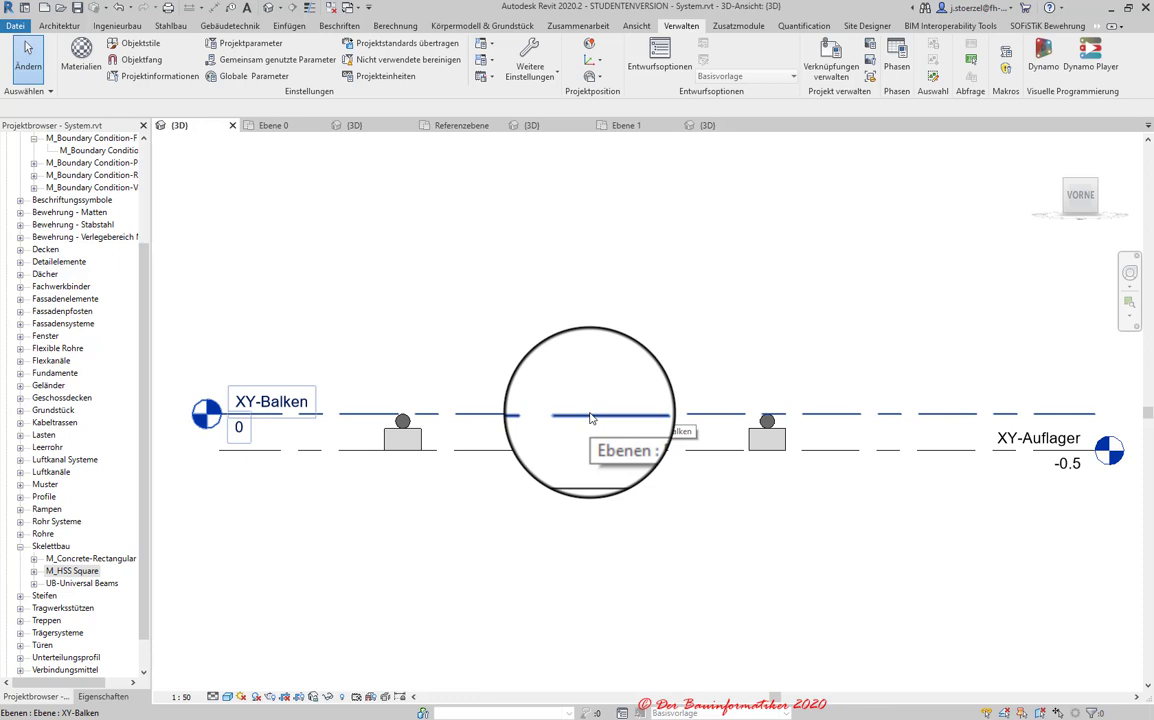
{"action": "left_click", "coordinate": [59, 25]}
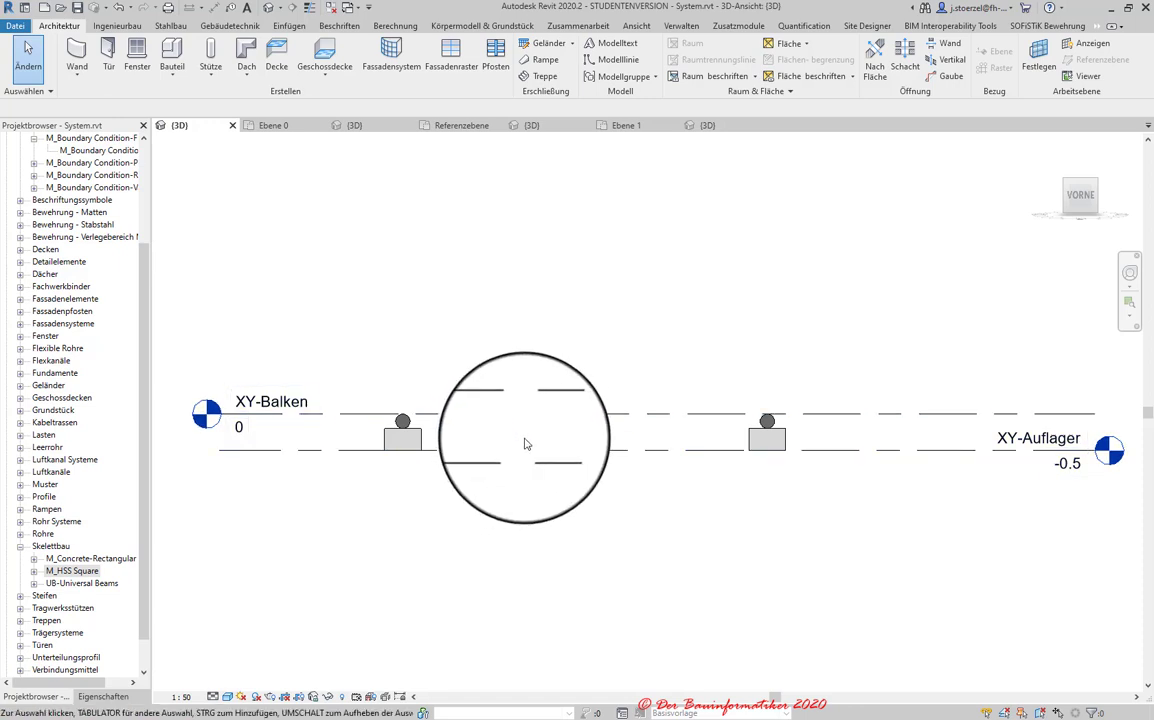
- Expand Tragwerkspläne in the Project Browser and open the XY-Balken plan
{"action": "scroll", "coordinate": [528, 497], "scroll_direction": "down", "scroll_amount": 2}
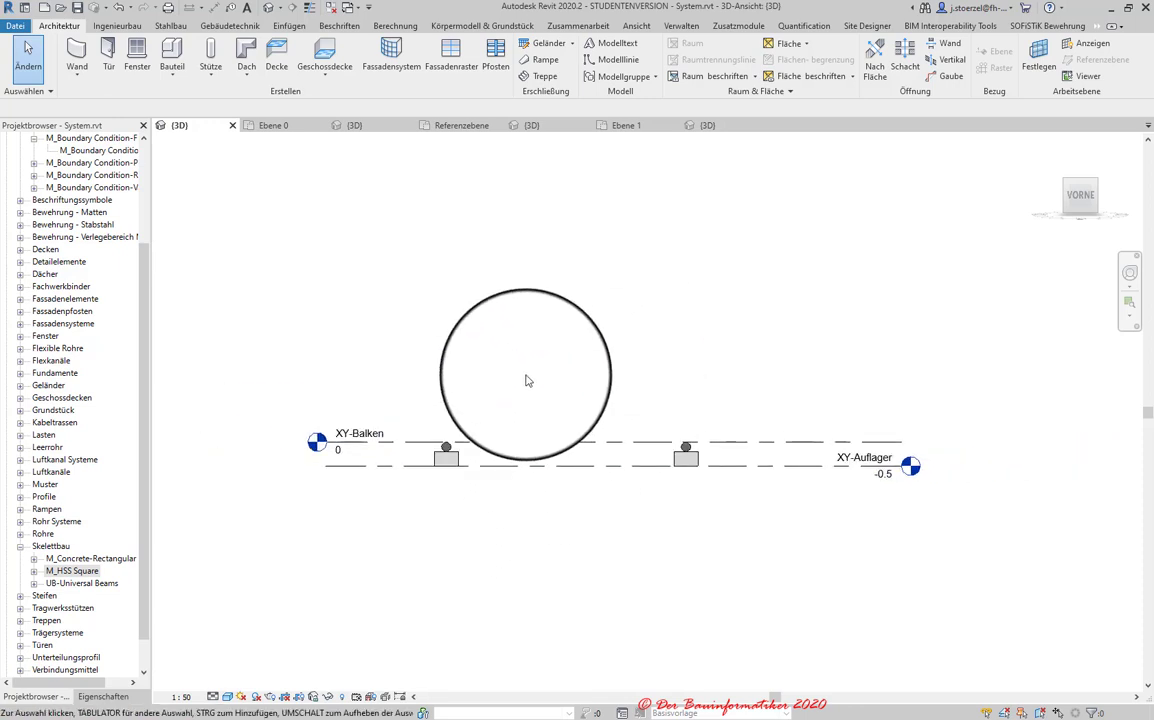
{"action": "left_click", "coordinate": [105, 695]}
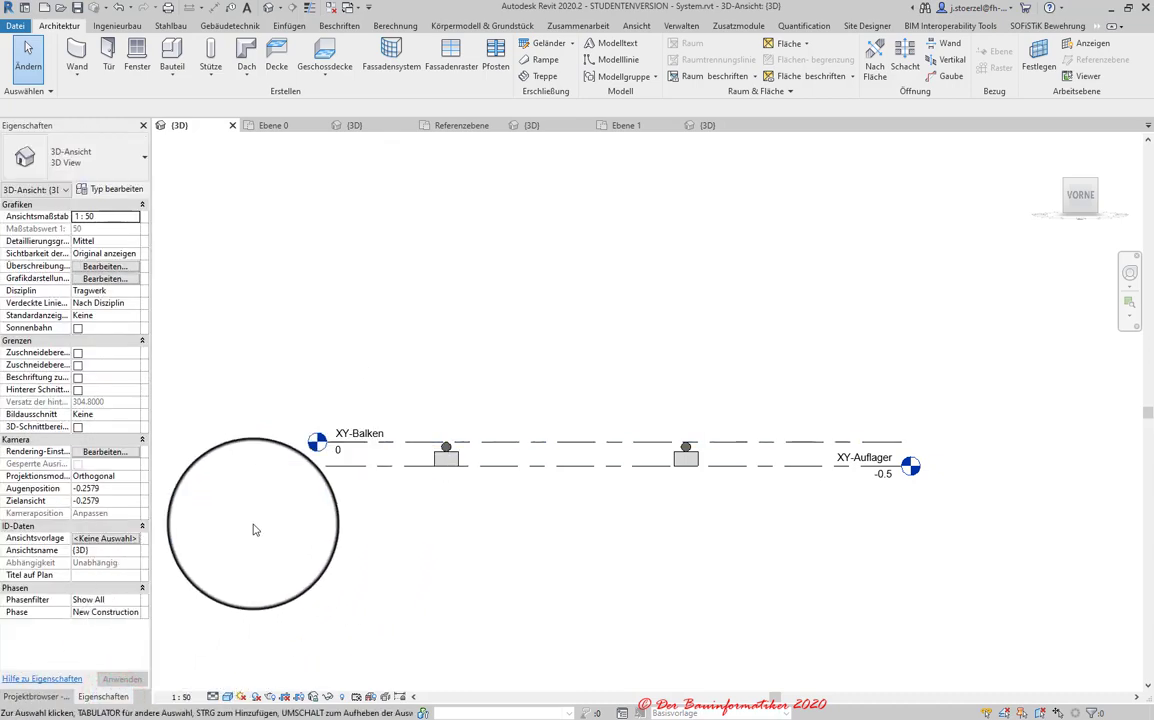
{"action": "left_click", "coordinate": [33, 696]}
{"action": "scroll", "coordinate": [13, 273], "scroll_direction": "up", "scroll_amount": 4}
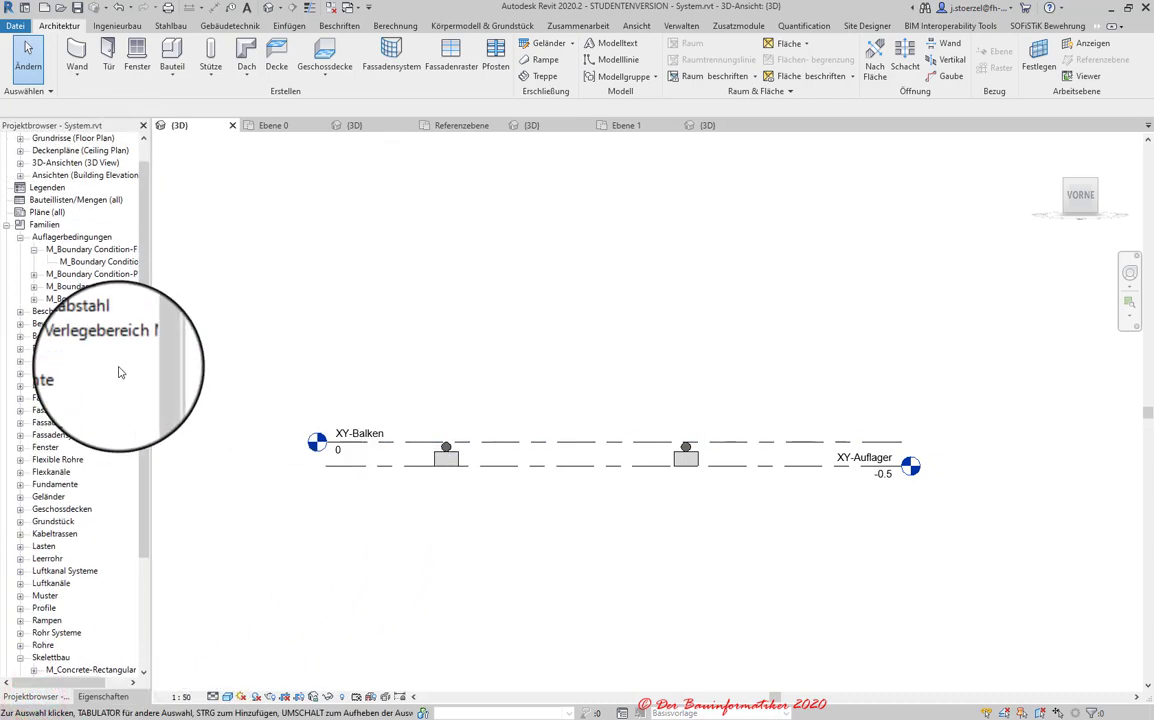
{"action": "left_click", "coordinate": [19, 163]}
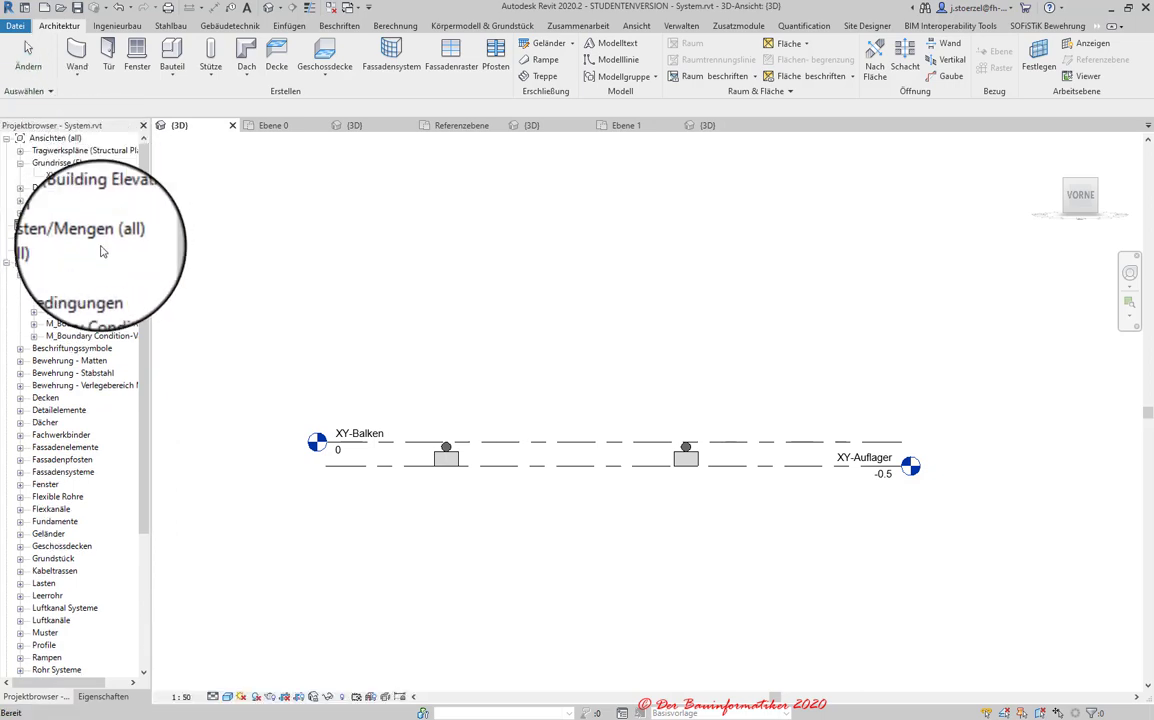
{"action": "left_click", "coordinate": [20, 150]}
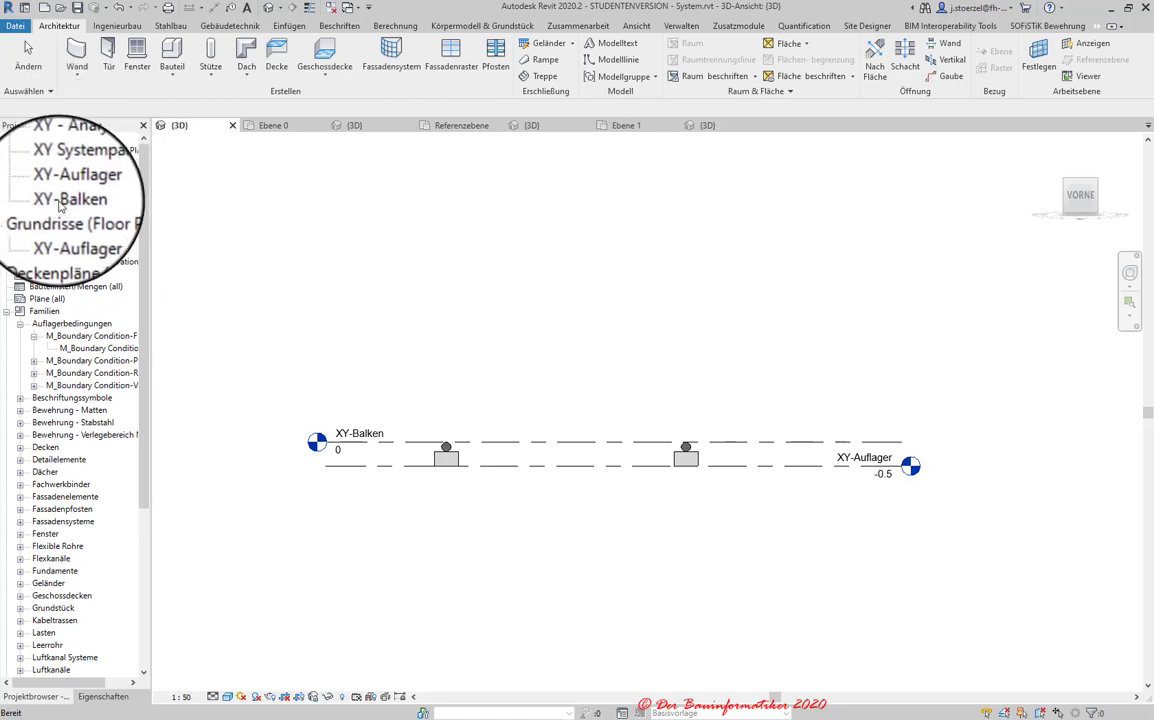
{"action": "double_click", "coordinate": [60, 200]}
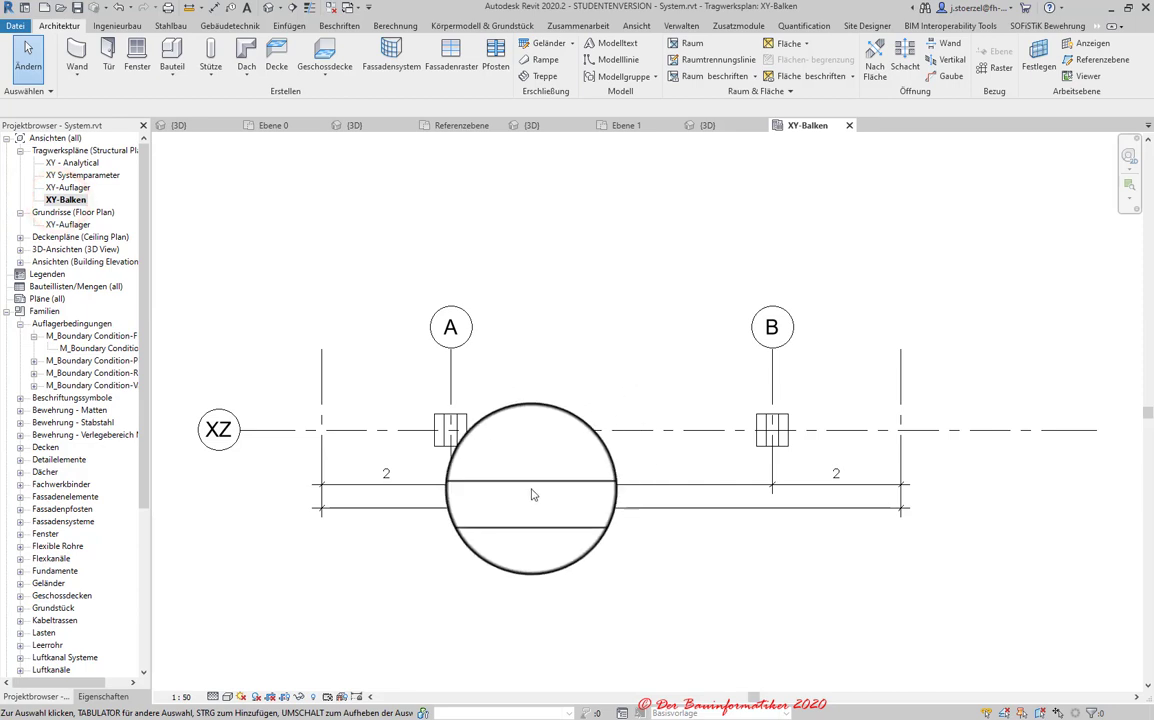
- Centre the grids in the plan, then switch to Projekt1's {3D} view
{"action": "scroll", "coordinate": [569, 425], "scroll_direction": "up", "scroll_amount": 1}
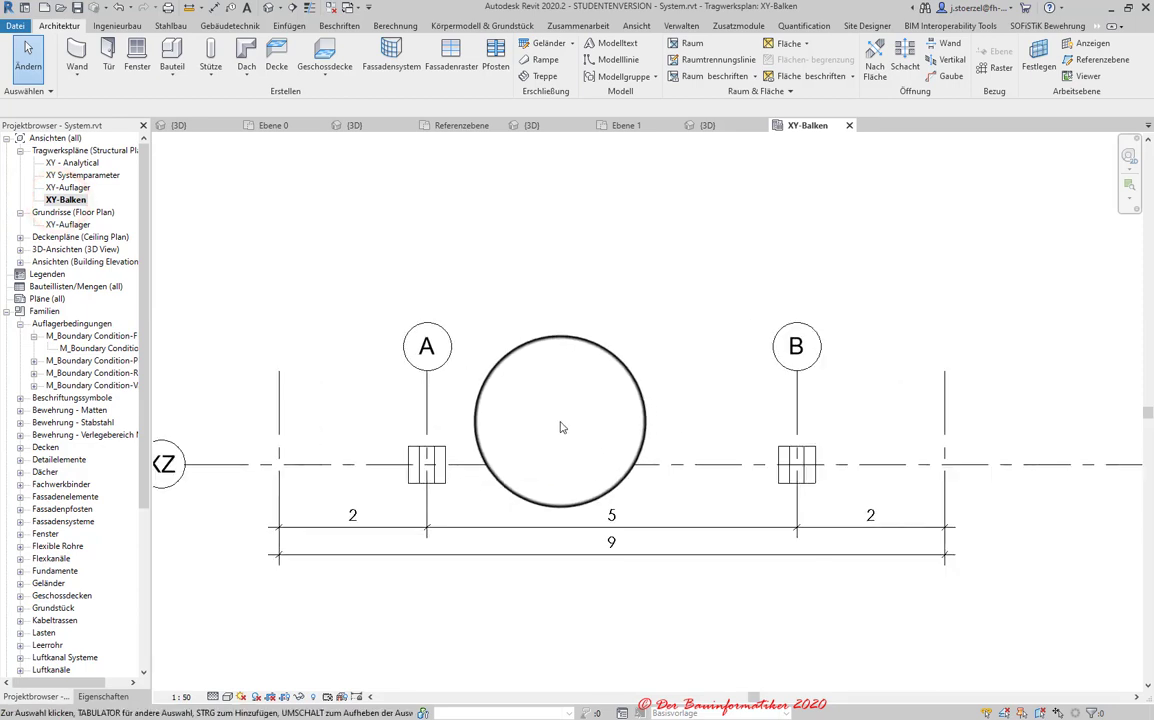
{"action": "middle_click_drag", "start_coordinate": [561, 429], "coordinate": [536, 412]}
{"action": "scroll", "coordinate": [536, 412], "scroll_direction": "up", "scroll_amount": 1}
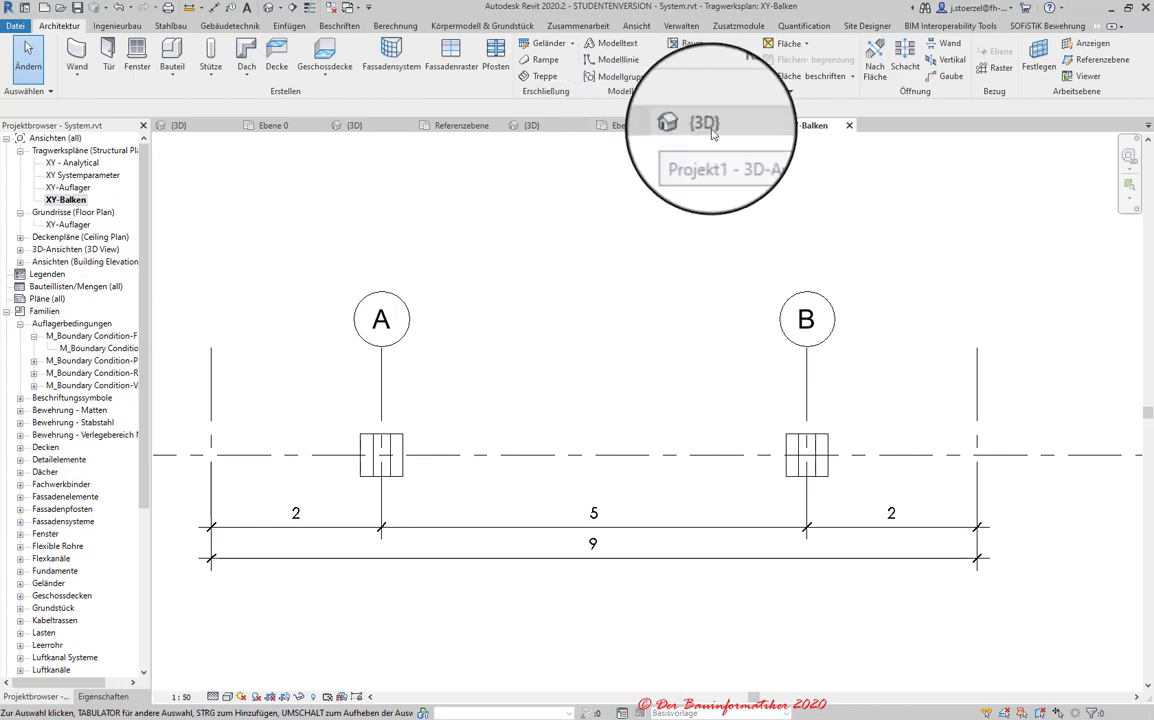
{"action": "left_click", "coordinate": [711, 127]}
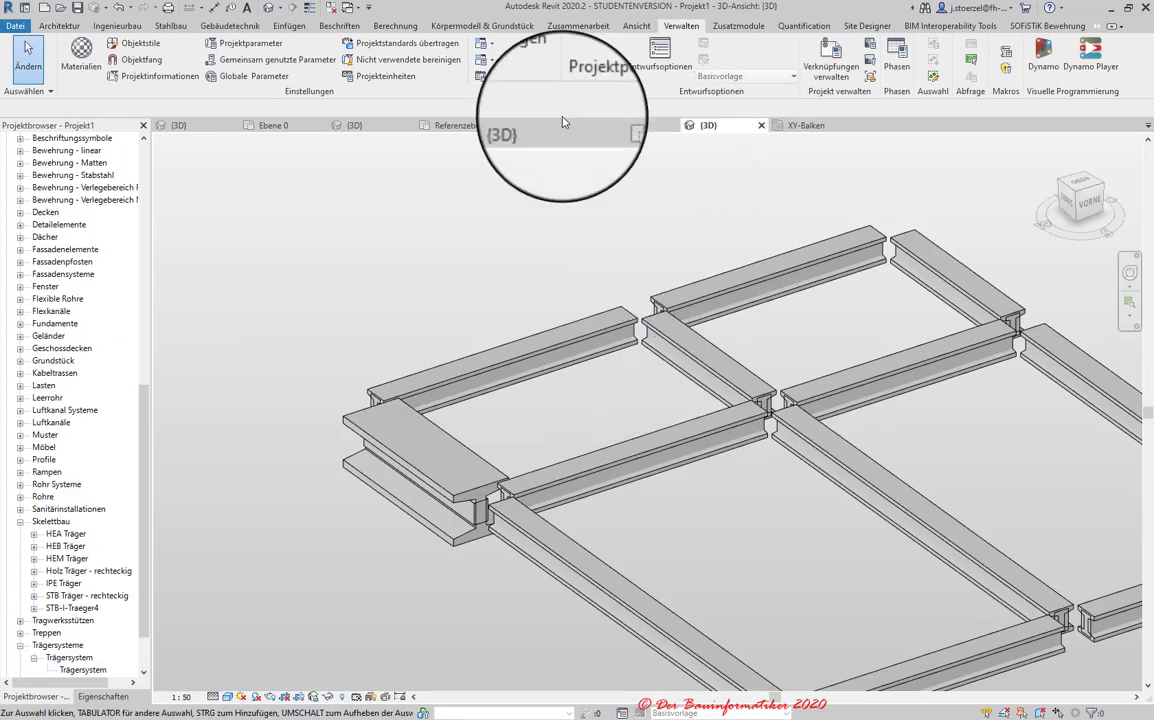
- Load the STB-I-Traeger4 family into System.rvt instead of Projekt1
{"action": "left_click", "coordinate": [538, 125]}
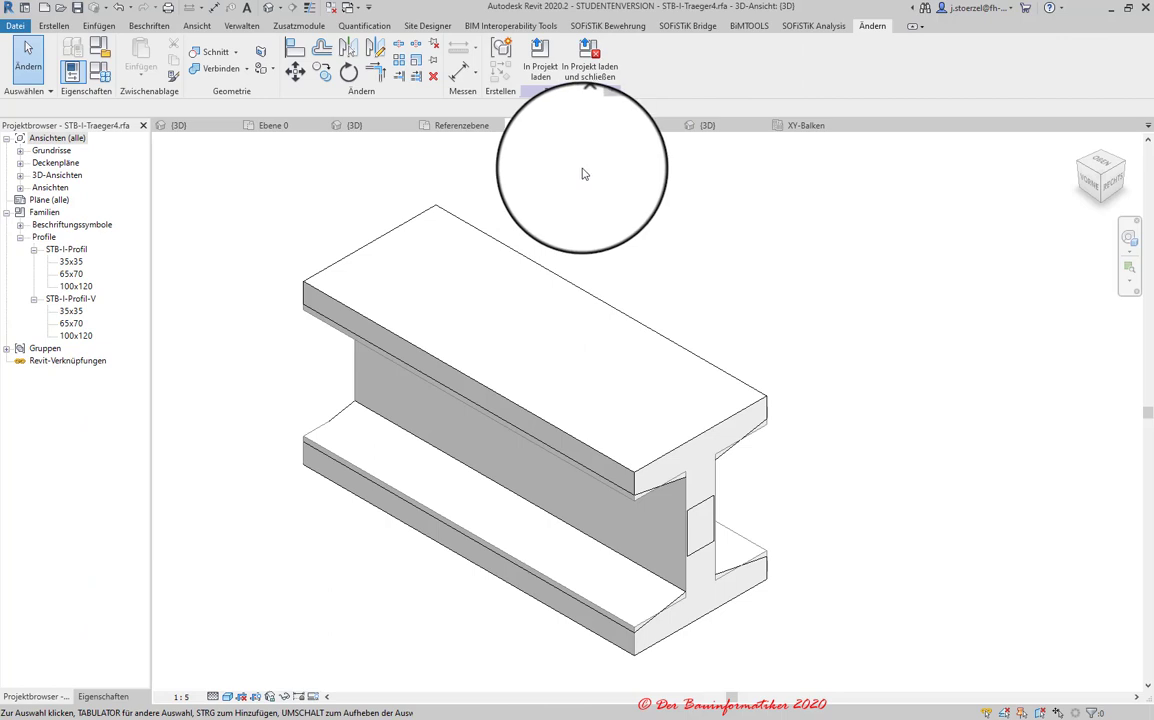
{"action": "left_click", "coordinate": [541, 71]}
{"action": "left_click", "coordinate": [489, 292]}
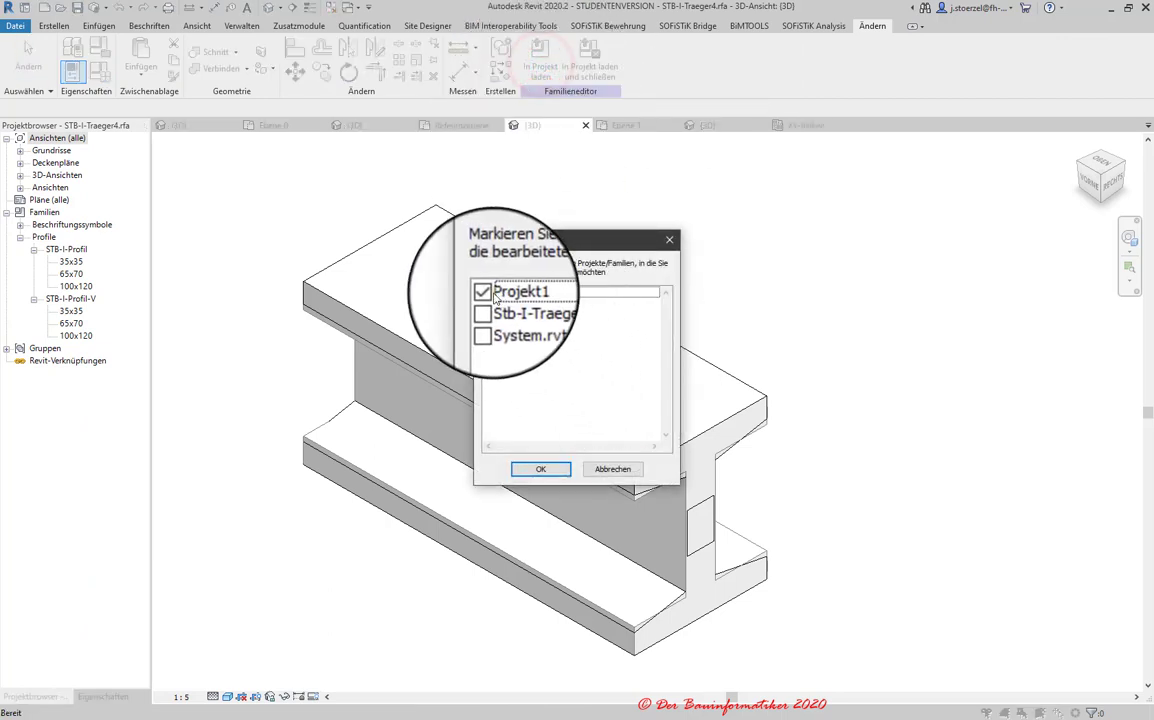
{"action": "left_click", "coordinate": [487, 316]}
{"action": "left_click", "coordinate": [487, 292]}
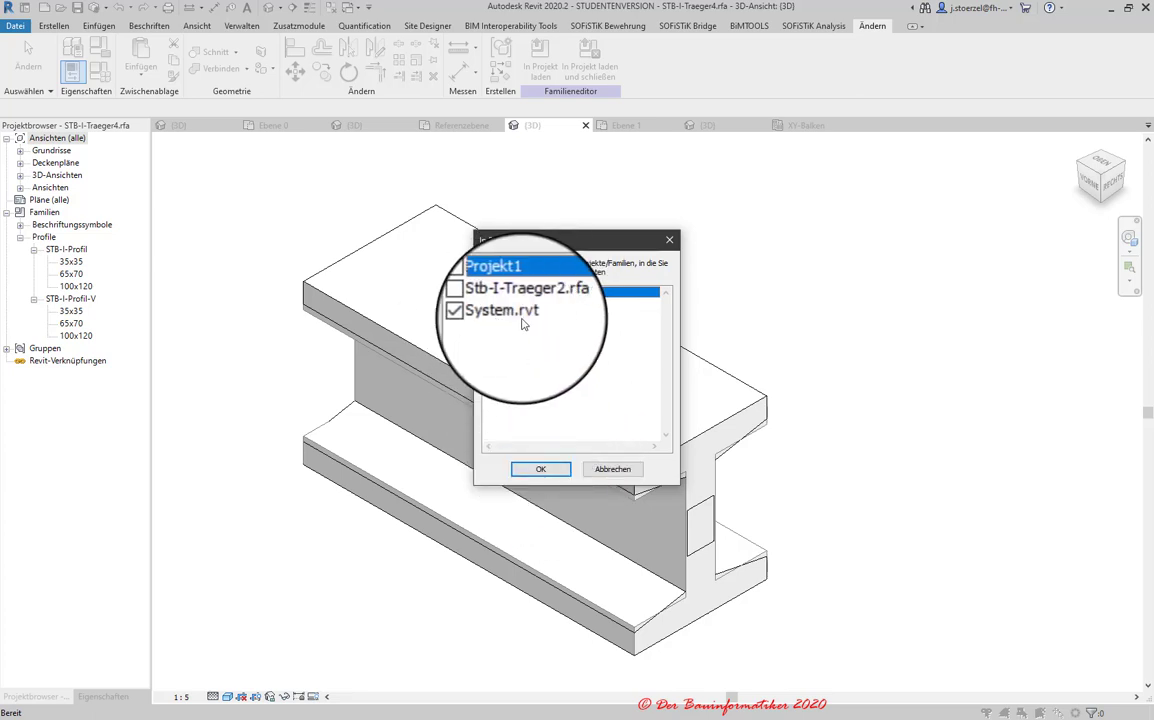
{"action": "left_click", "coordinate": [550, 468]}
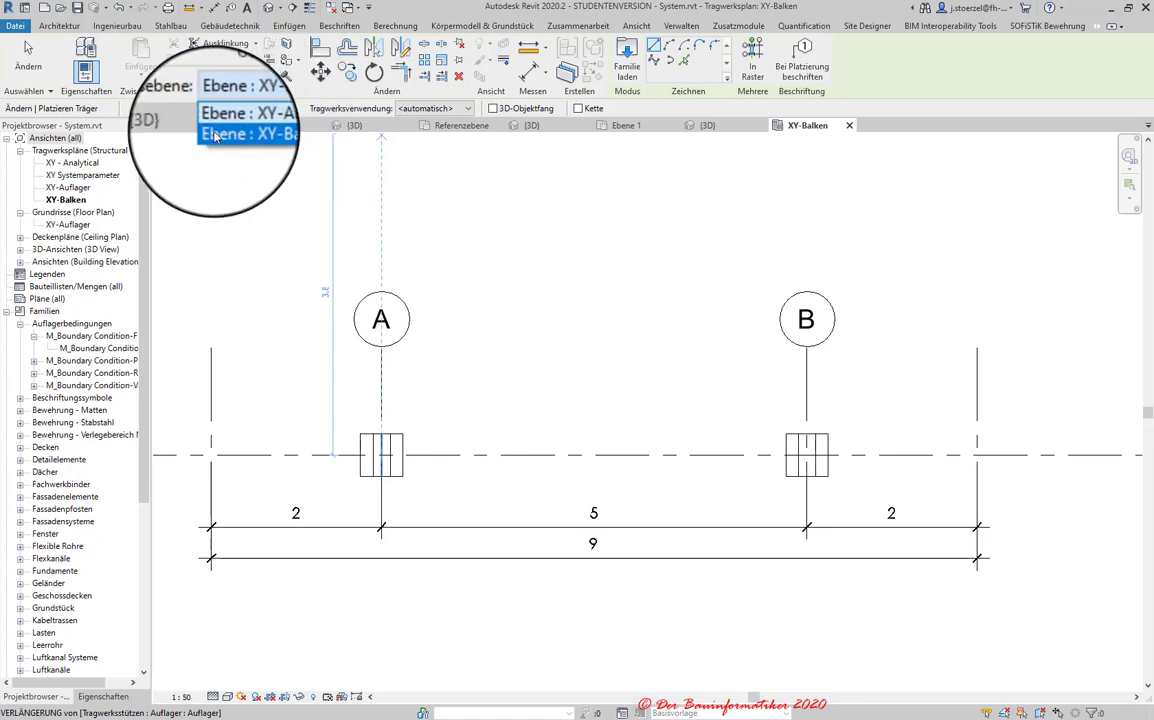
- Place a 9 m STB-I-Traeger4 beam on Ebene XY-Balken between the left and right grid intersections
{"action": "left_click", "coordinate": [261, 137]}
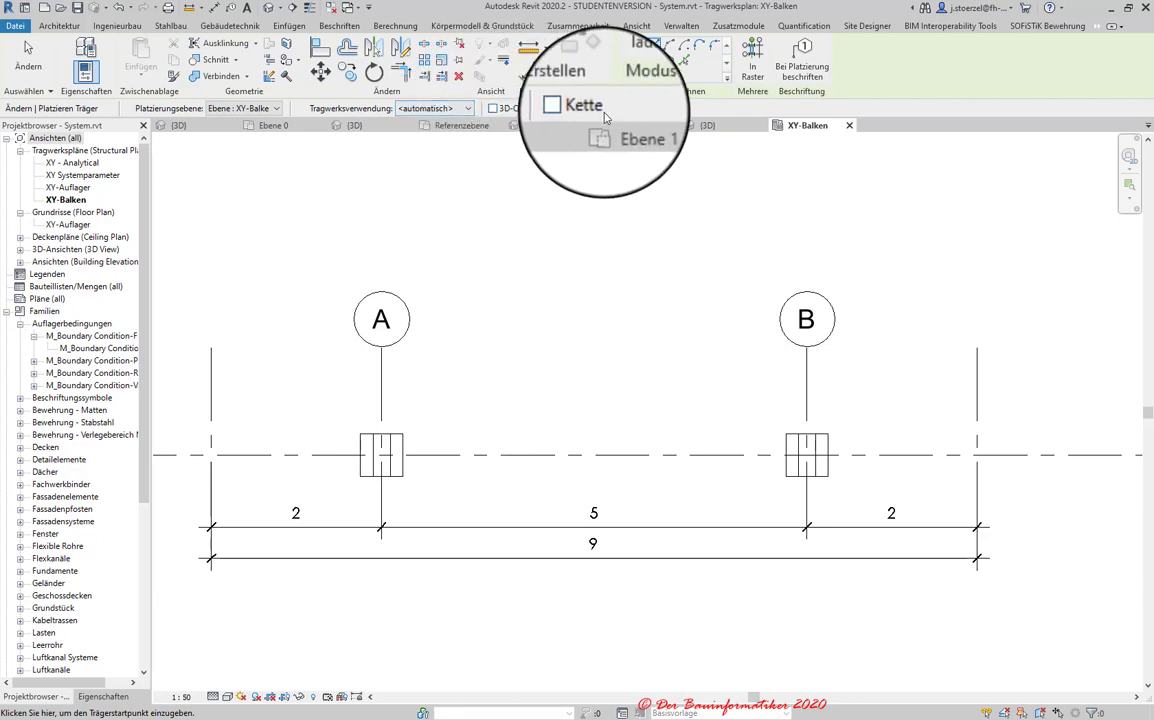
{"action": "left_click", "coordinate": [211, 455]}
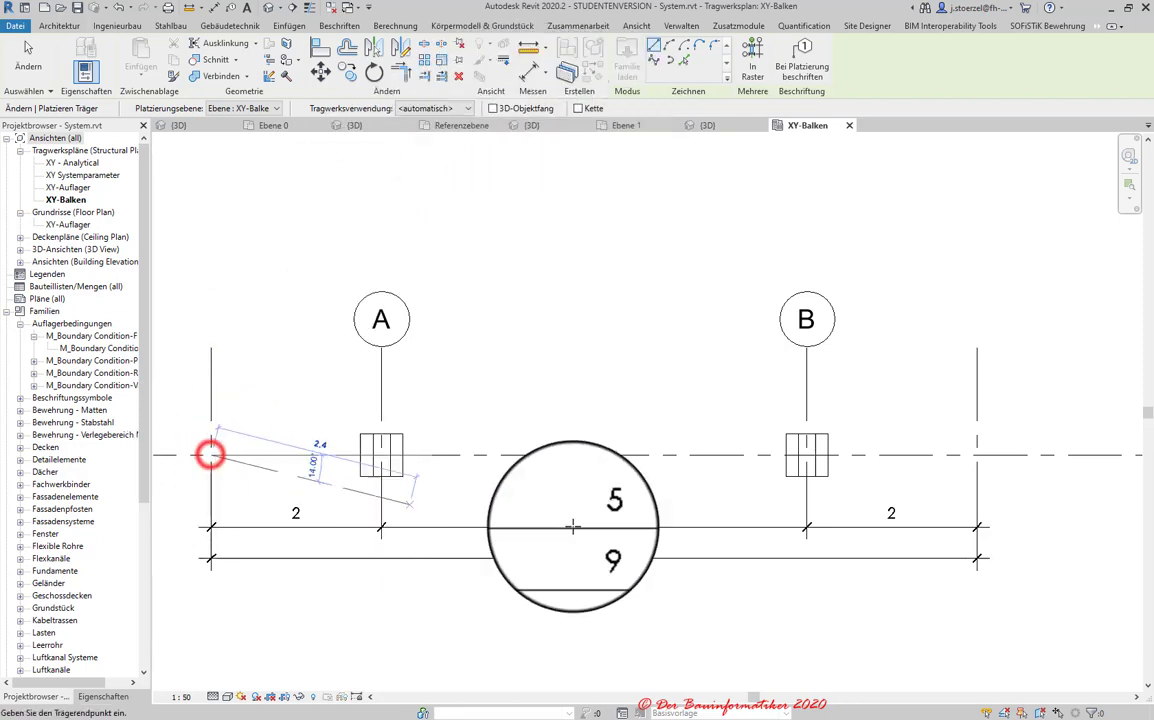
{"action": "left_click", "coordinate": [977, 455]}
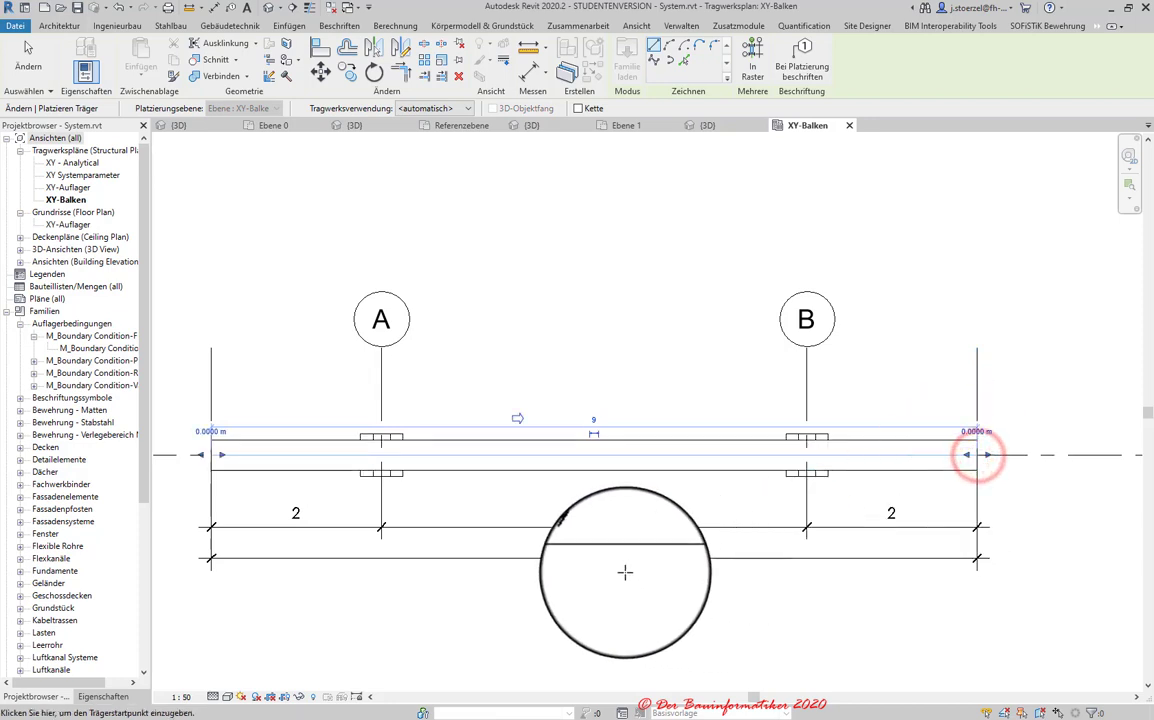
{"action": "key", "text": "Escape"}
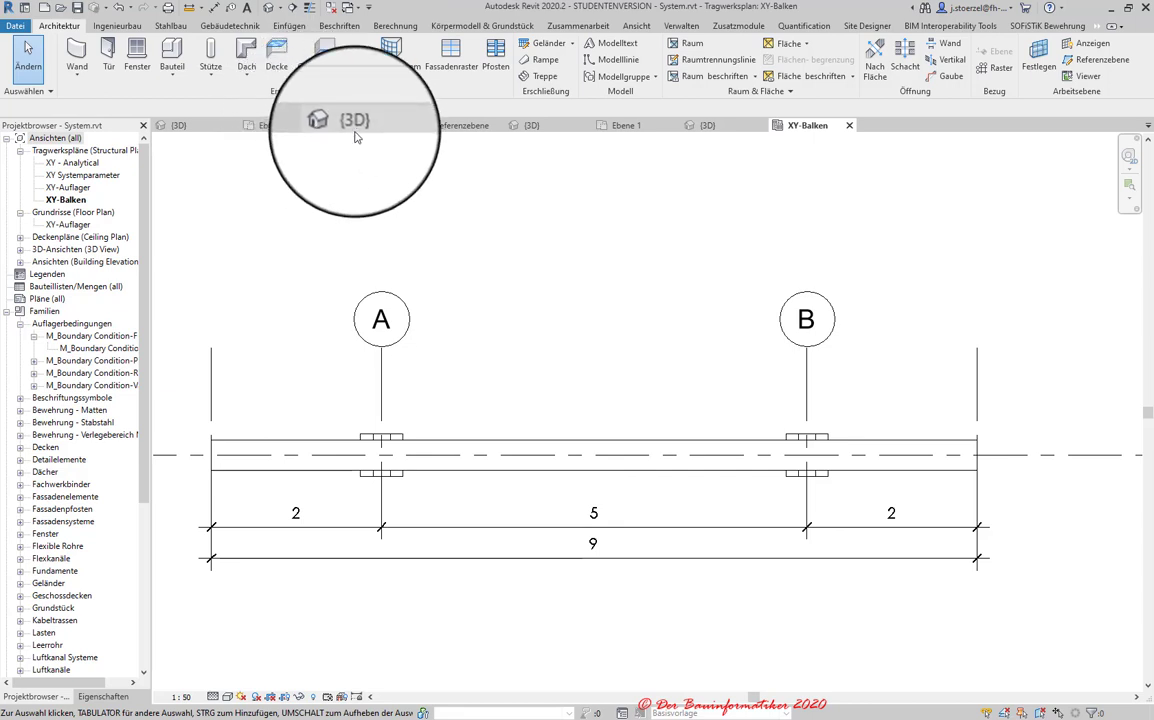
- Turn System.rvt's 3D view to an isometric corner and show the new beam's properties
{"action": "left_click", "coordinate": [268, 10]}
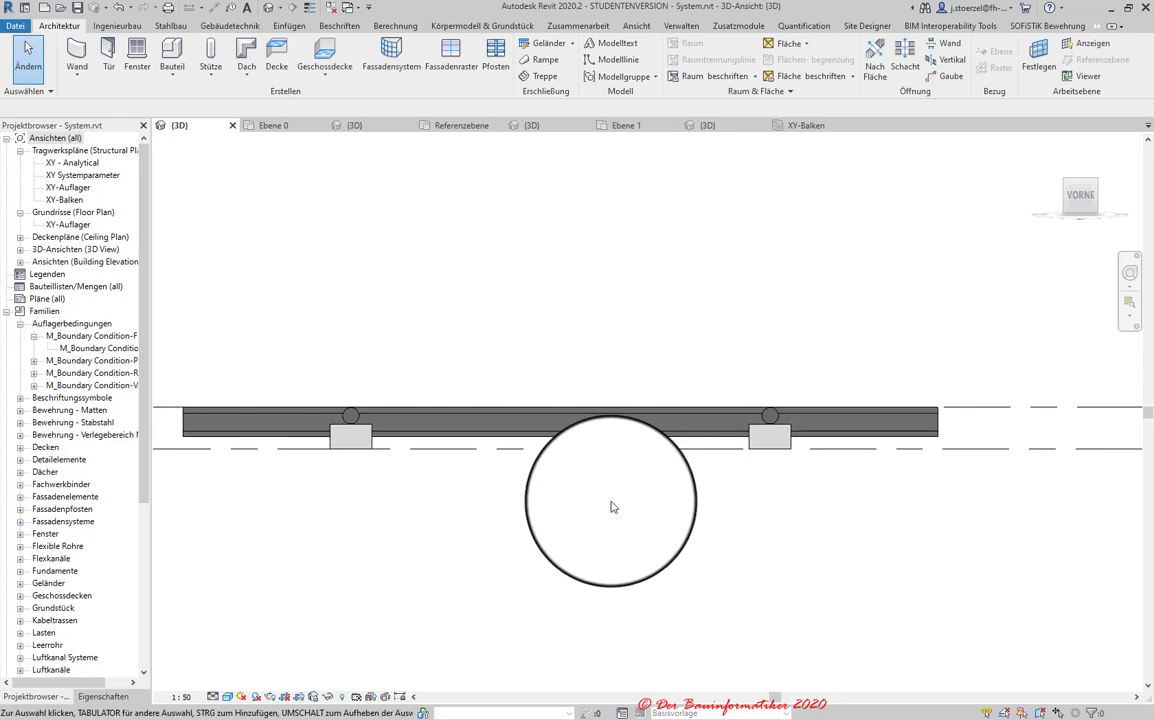
{"action": "scroll", "coordinate": [610, 505], "scroll_direction": "down", "scroll_amount": 2}
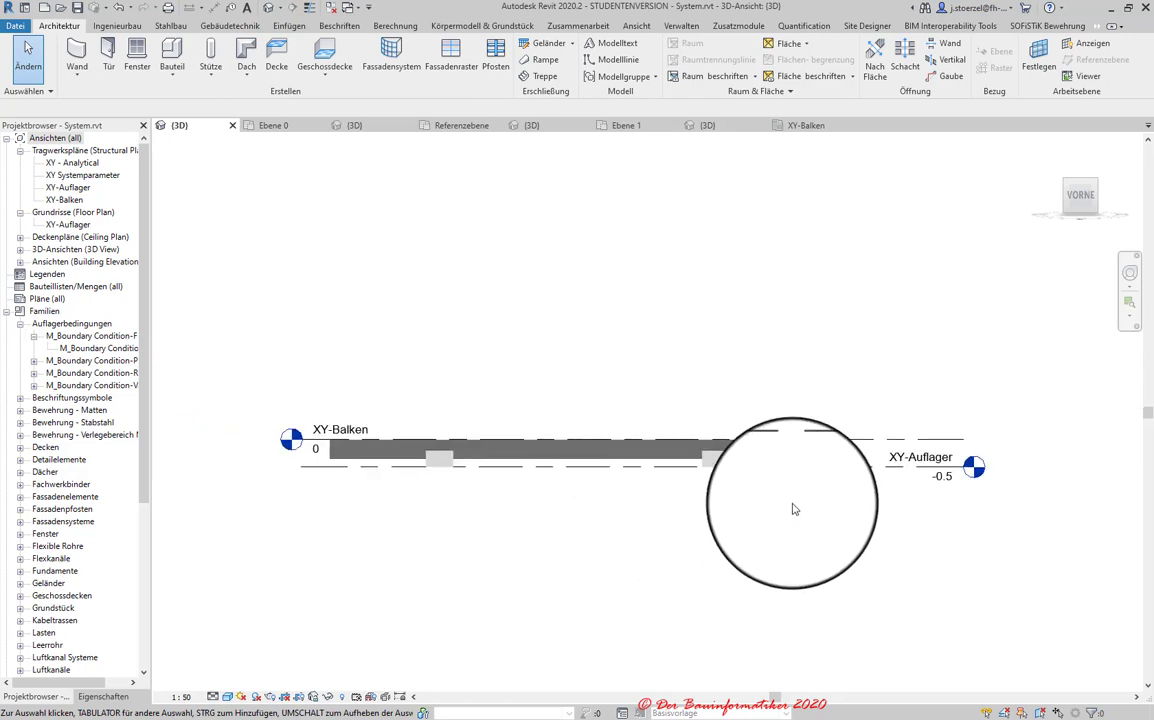
{"action": "left_click", "coordinate": [1094, 217]}
{"action": "left_click", "coordinate": [1068, 185]}
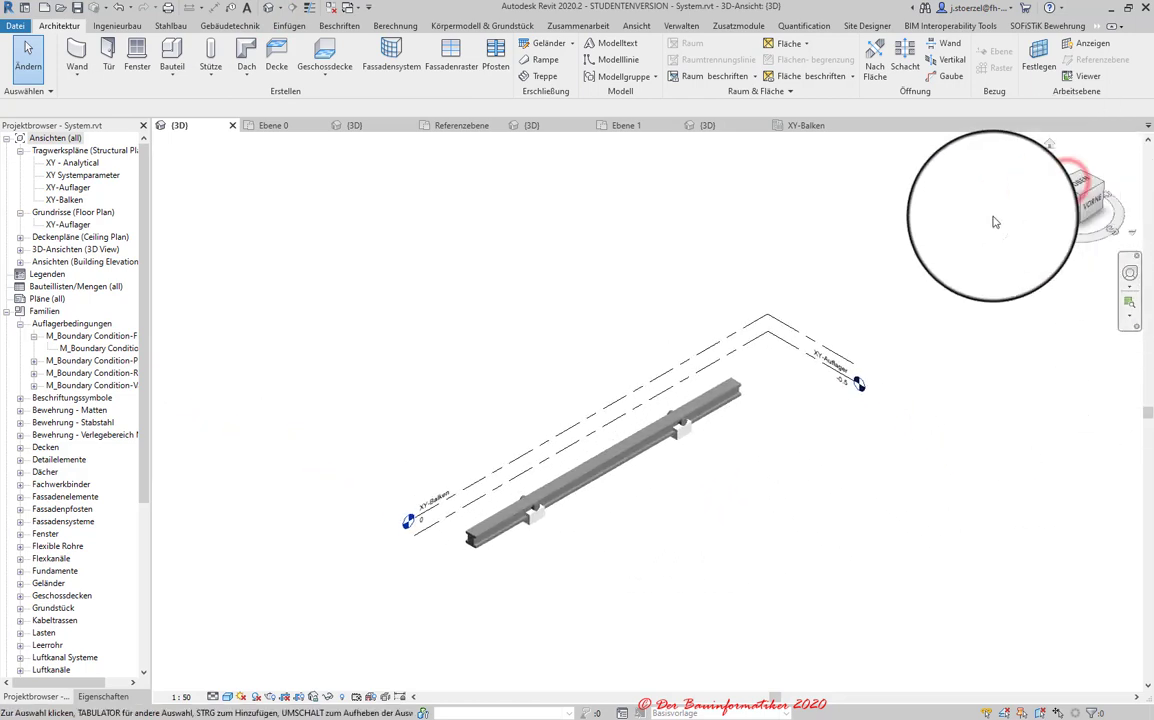
{"action": "scroll", "coordinate": [510, 430], "scroll_direction": "up", "scroll_amount": 2}
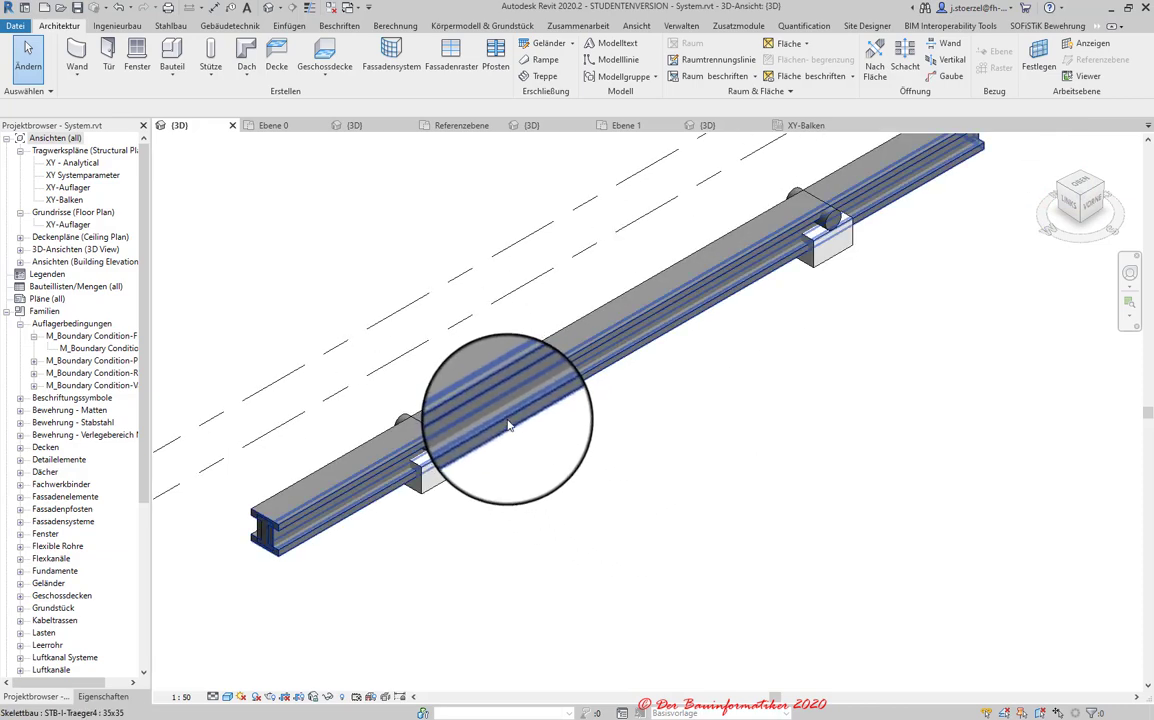
{"action": "left_click", "coordinate": [510, 415]}
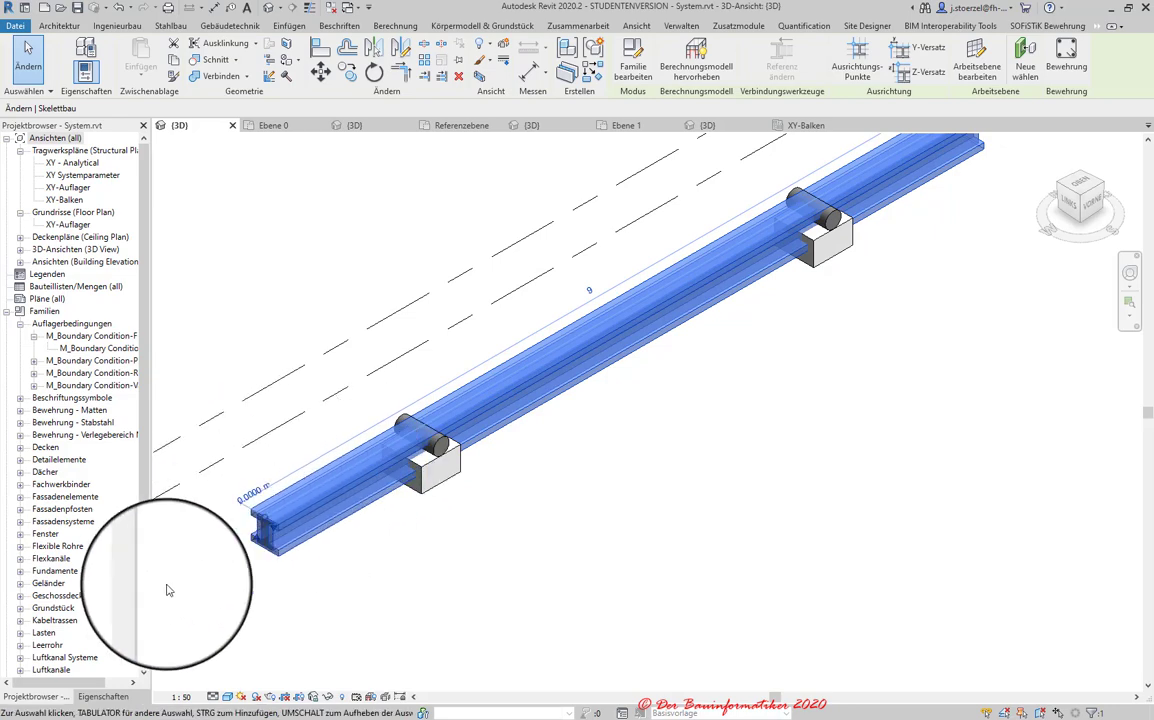
{"action": "left_click", "coordinate": [103, 696]}
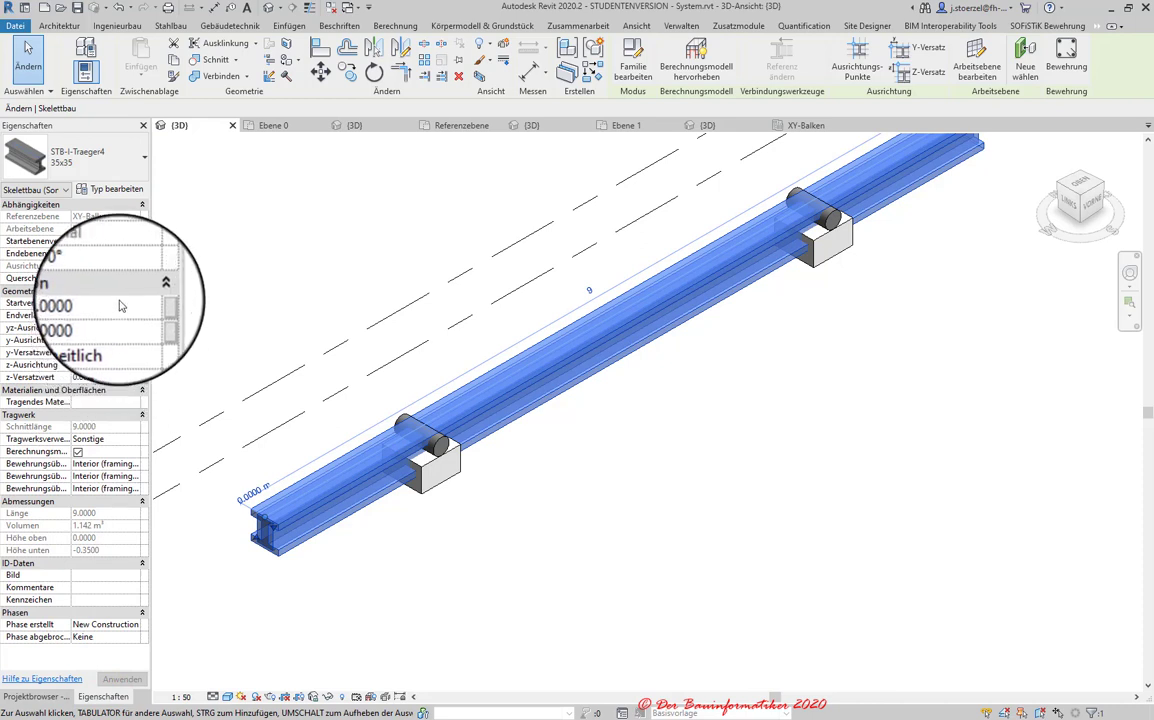
- Open the beam's z-Ausrichtung choices, currently Oben, while viewing it from the front
{"action": "left_click", "coordinate": [112, 365]}
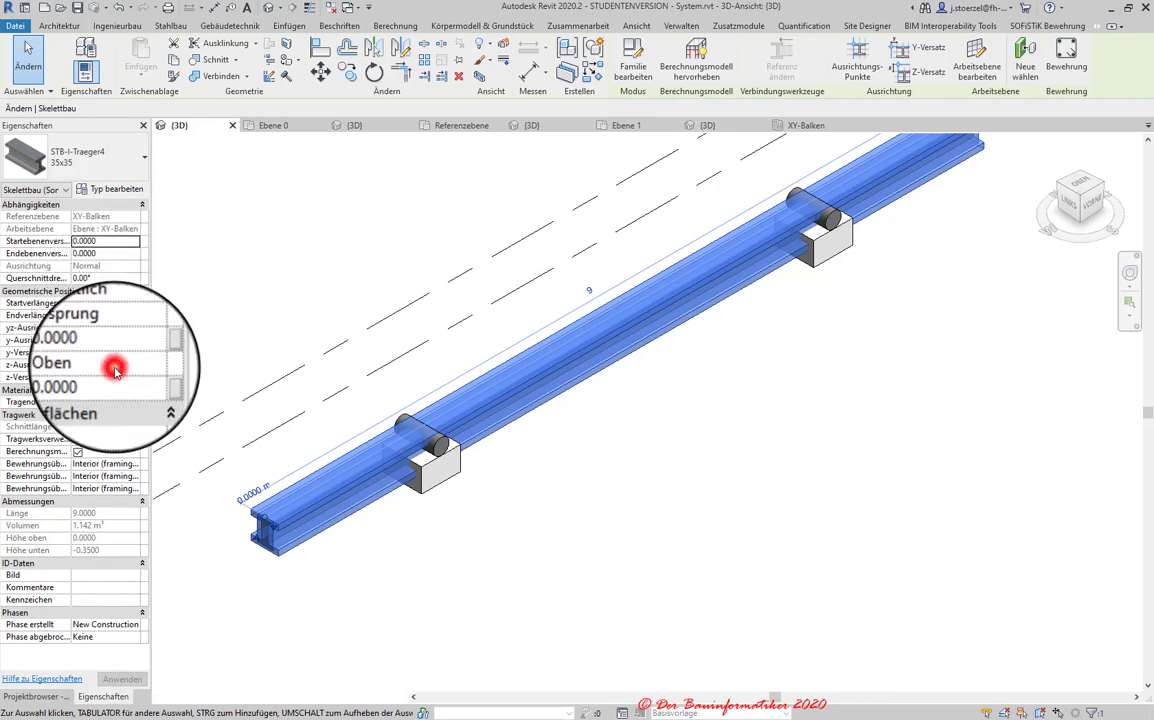
{"action": "scroll", "coordinate": [577, 531], "scroll_direction": "down", "scroll_amount": 3}
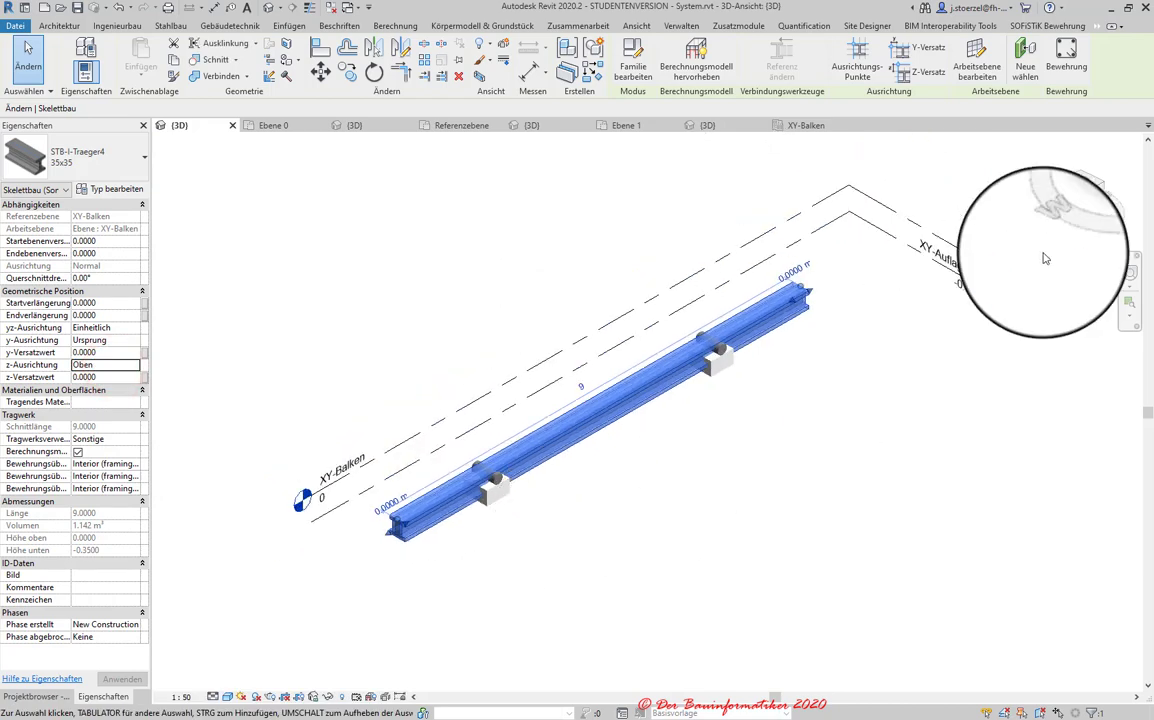
{"action": "left_click", "coordinate": [1093, 200]}
{"action": "scroll", "coordinate": [350, 410], "scroll_direction": "up", "scroll_amount": 1}
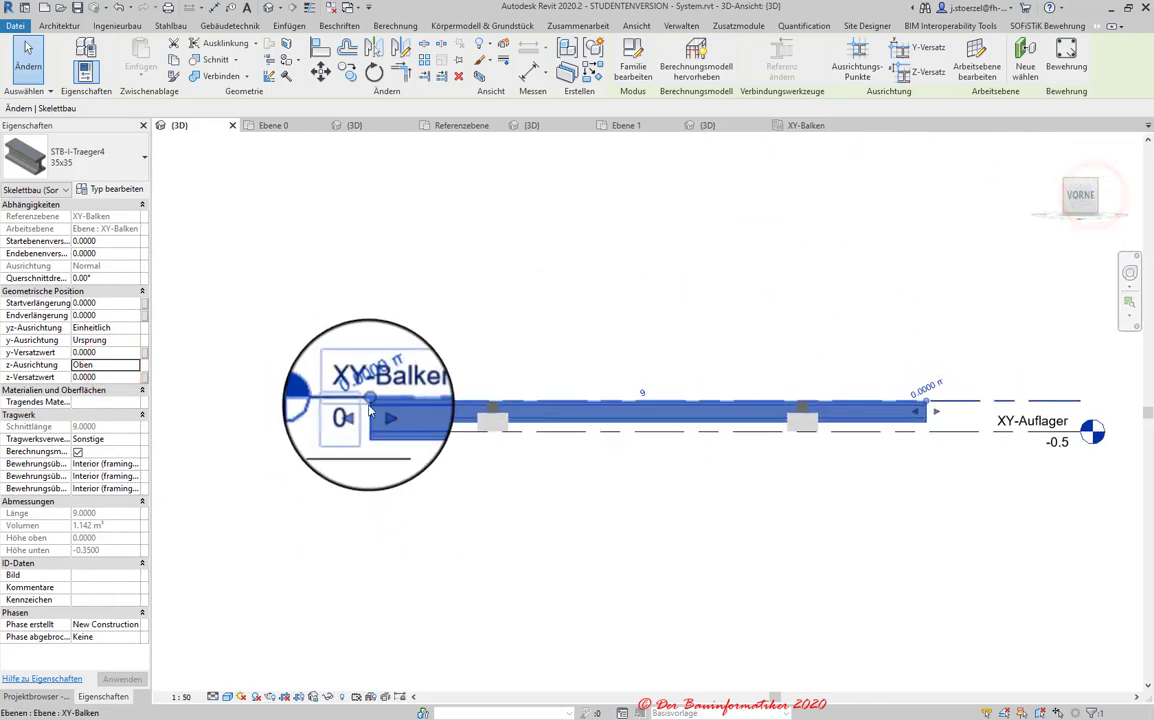
{"action": "scroll", "coordinate": [412, 400], "scroll_direction": "up", "scroll_amount": 2}
{"action": "scroll", "coordinate": [373, 390], "scroll_direction": "up", "scroll_amount": 2}
{"action": "scroll", "coordinate": [373, 390], "scroll_direction": "down", "scroll_amount": 2}
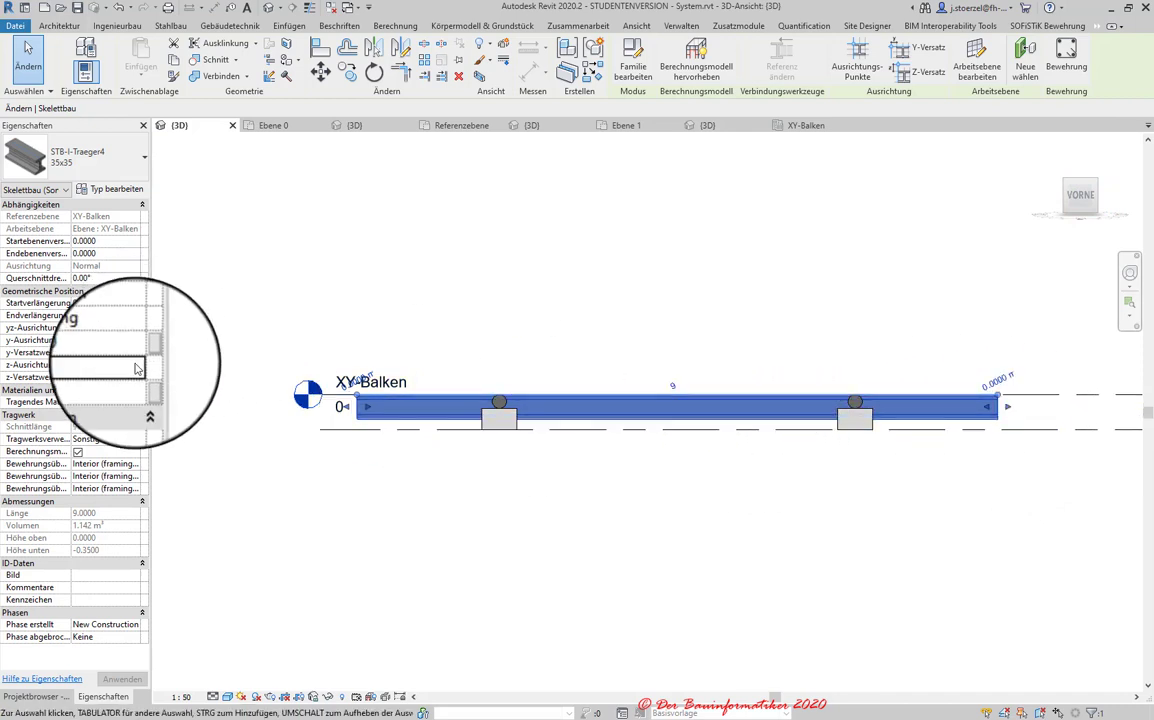
{"action": "left_click", "coordinate": [136, 367]}
- Set the beam's z-Ausrichtung to Unten and switch the 3D view to Grob detail
{"action": "left_click", "coordinate": [95, 411]}
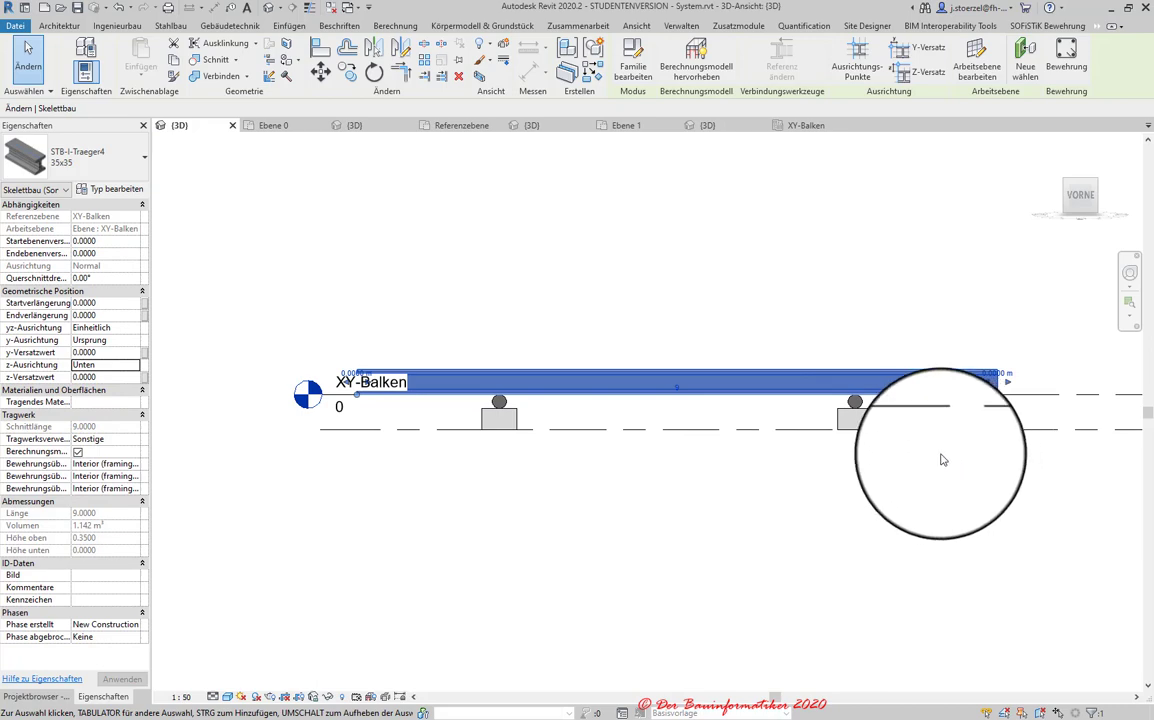
{"action": "key", "text": "Escape"}
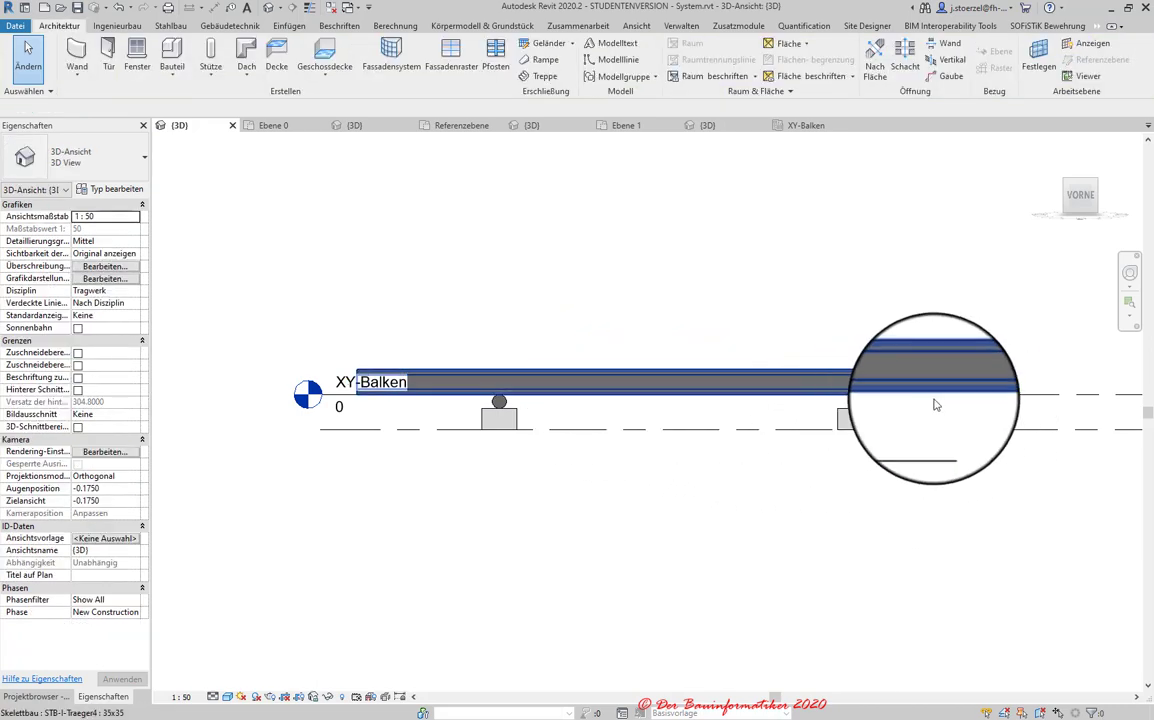
{"action": "middle_click_drag", "start_coordinate": [706, 513], "coordinate": [620, 503]}
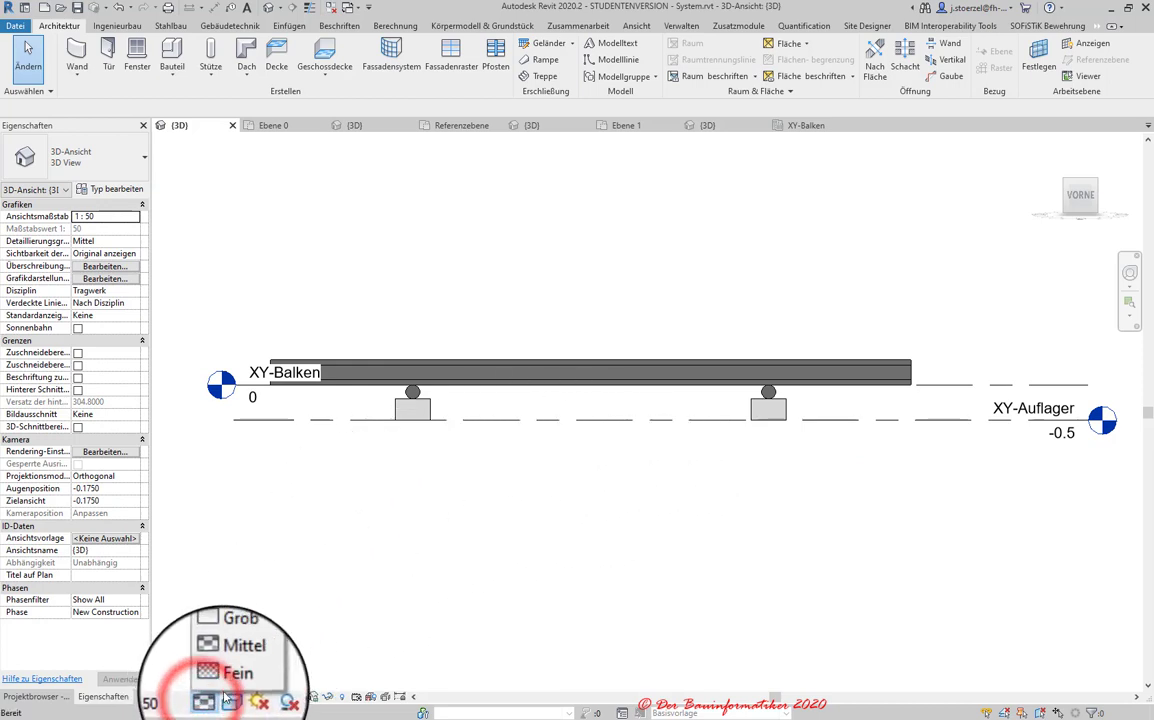
{"action": "left_click", "coordinate": [233, 657]}
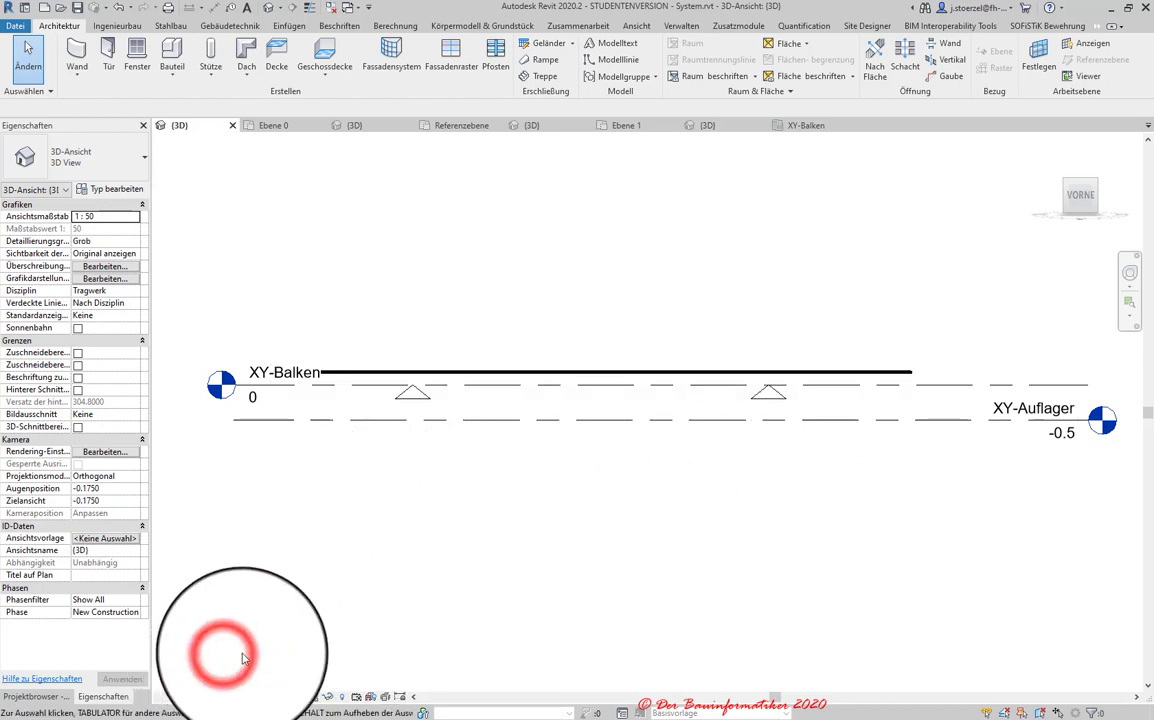
{"action": "scroll", "coordinate": [430, 432], "scroll_direction": "up", "scroll_amount": 2}
{"action": "left_click", "coordinate": [394, 345]}
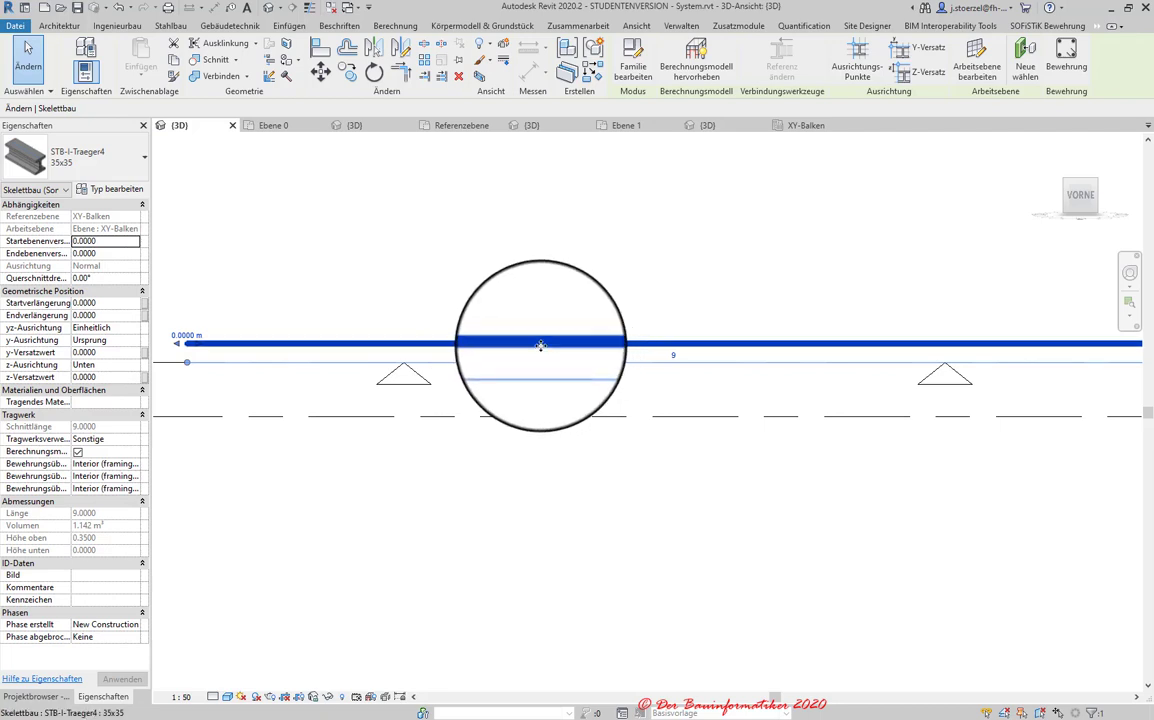
{"action": "scroll", "coordinate": [443, 363], "scroll_direction": "down", "scroll_amount": 2}
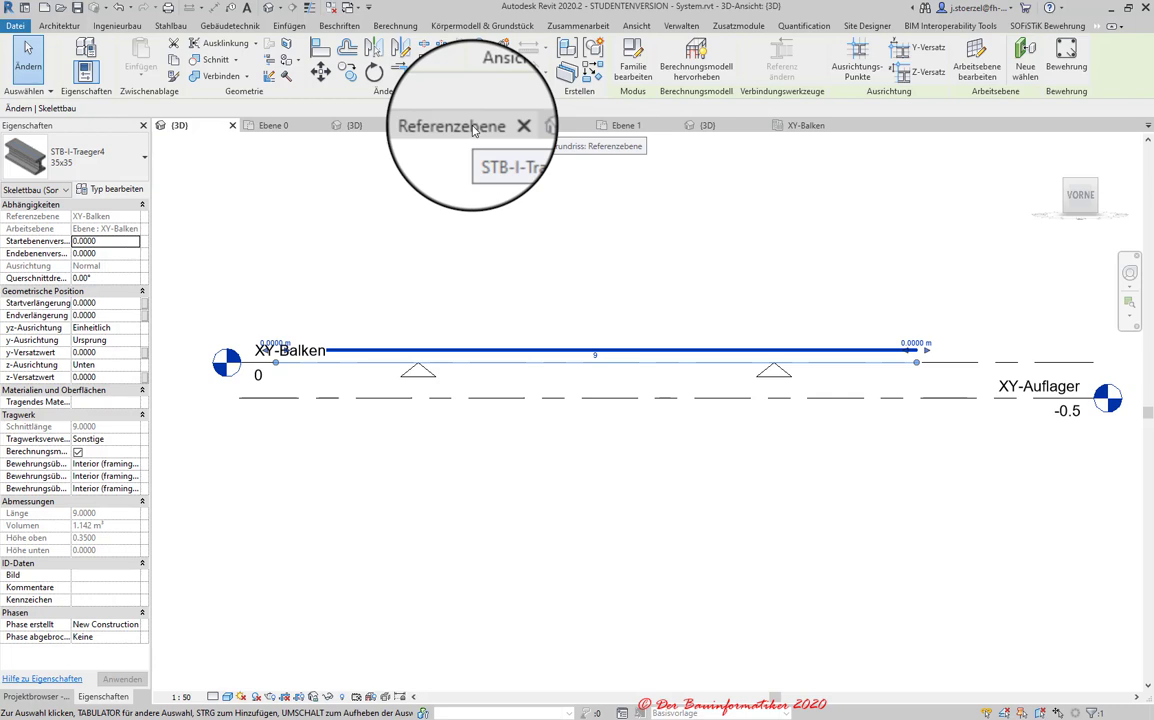
- Open the Referenzebene floor plan and turn off Preview Visibility
{"action": "left_click", "coordinate": [474, 131]}
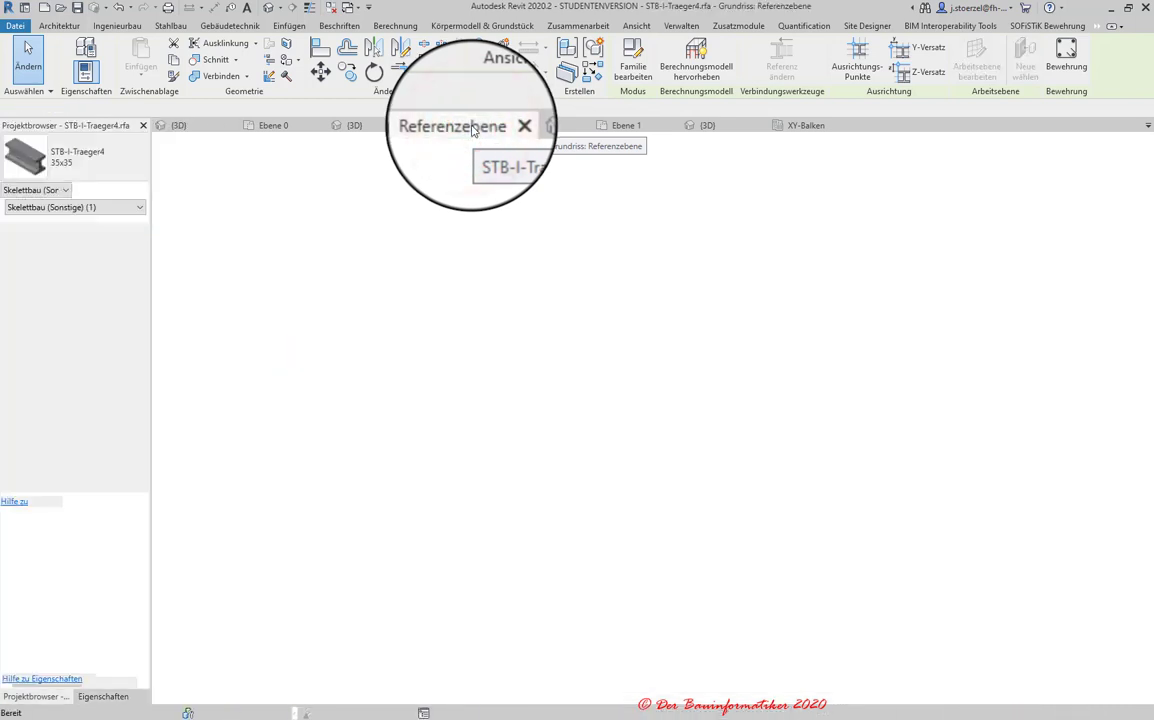
{"action": "left_click", "coordinate": [855, 405]}
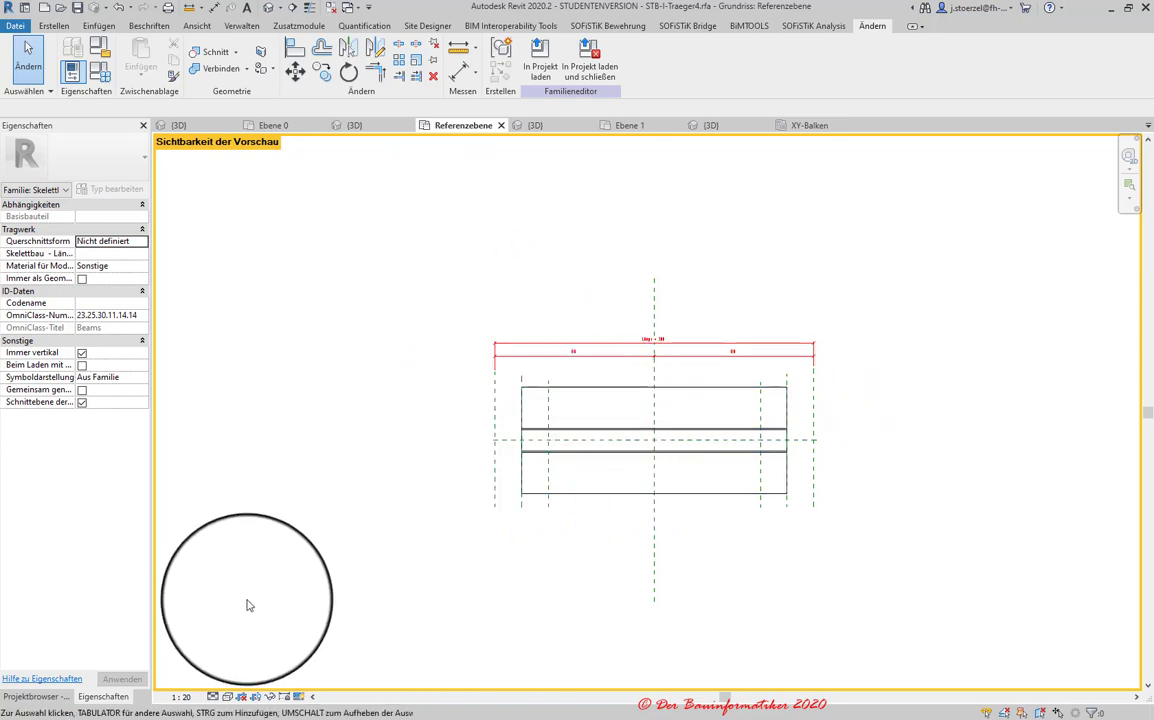
{"action": "left_click", "coordinate": [302, 697]}
{"action": "left_click", "coordinate": [343, 648]}
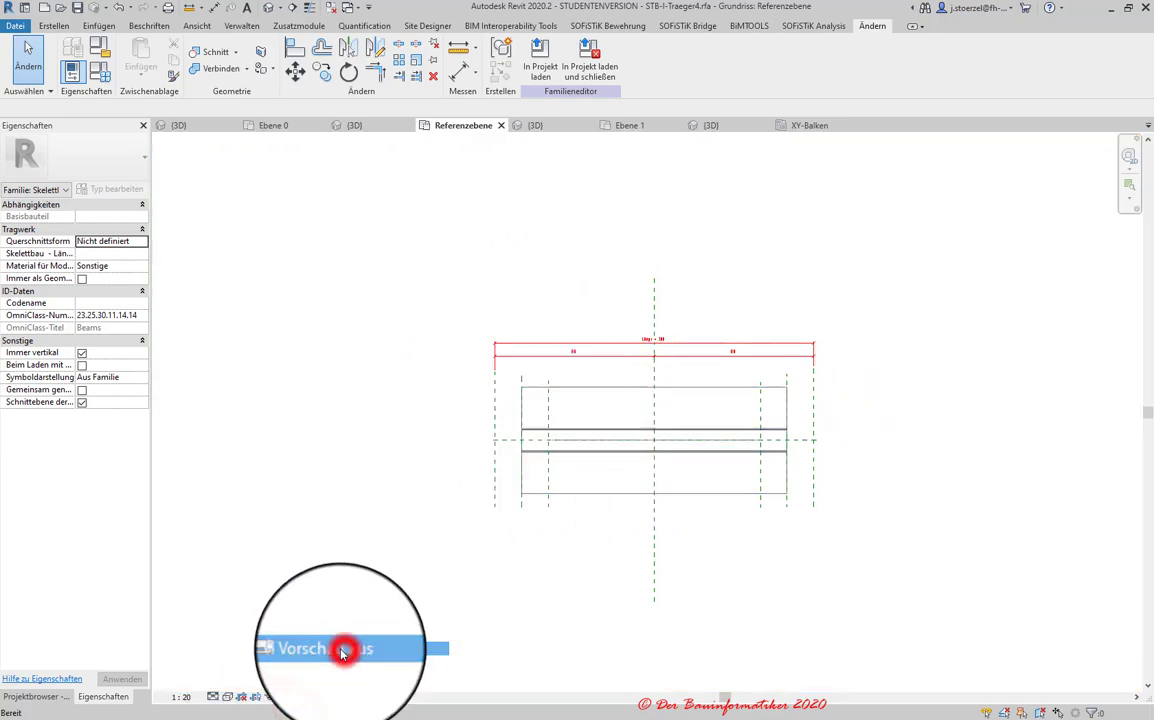
- Select the centre model line and drag it sideways, triggering the template alignment error
{"action": "left_click", "coordinate": [561, 442]}
{"action": "scroll", "coordinate": [734, 553], "scroll_direction": "up", "scroll_amount": 2}
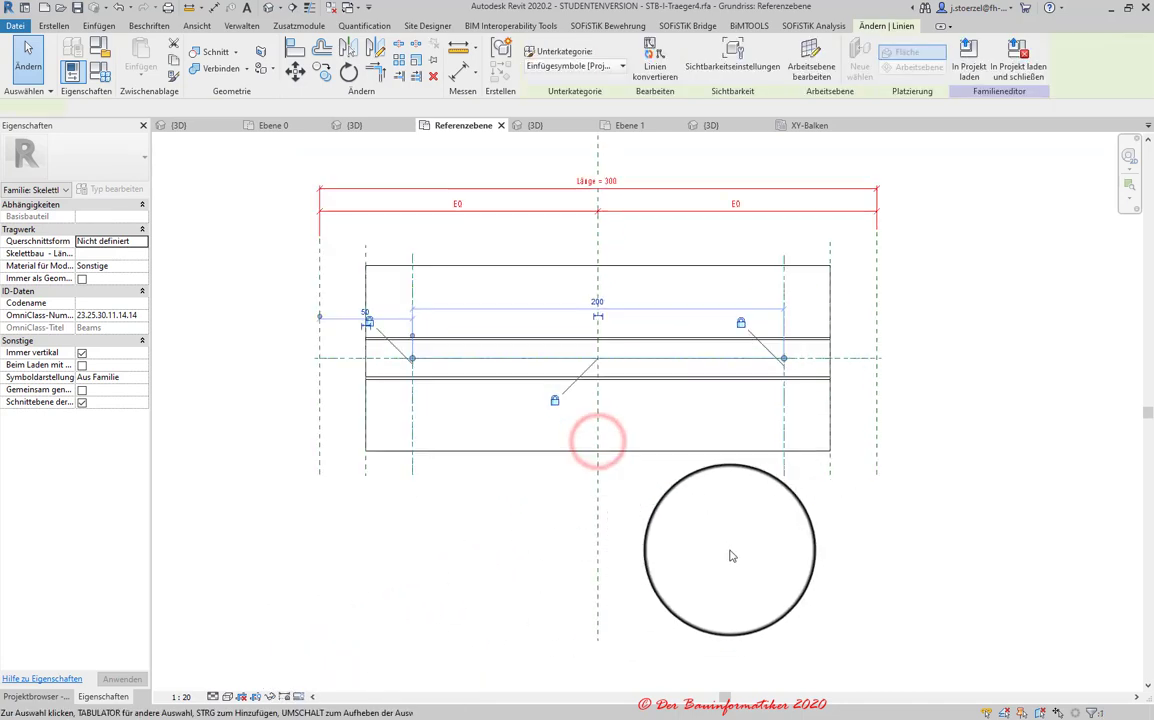
{"action": "scroll", "coordinate": [729, 553], "scroll_direction": "up", "scroll_amount": 2}
{"action": "scroll", "coordinate": [637, 578], "scroll_direction": "down", "scroll_amount": 2}
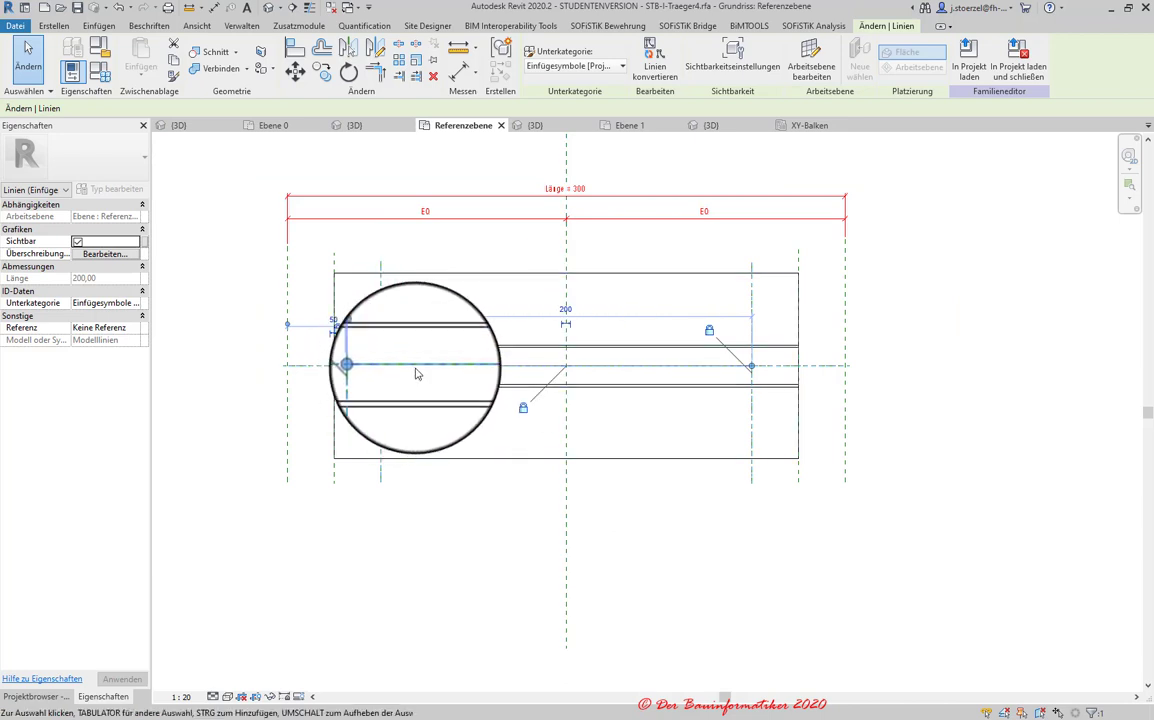
{"action": "scroll", "coordinate": [550, 510], "scroll_direction": "down", "scroll_amount": 2}
{"action": "scroll", "coordinate": [430, 410], "scroll_direction": "up", "scroll_amount": 2}
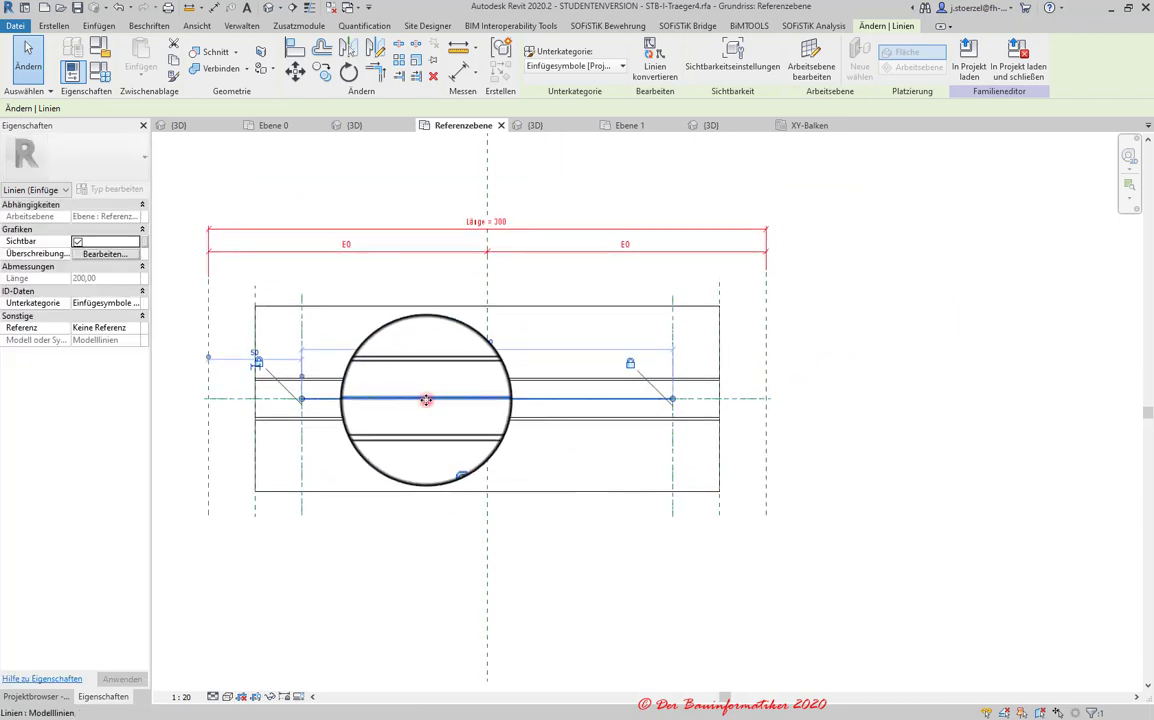
{"action": "left_click", "coordinate": [426, 399]}
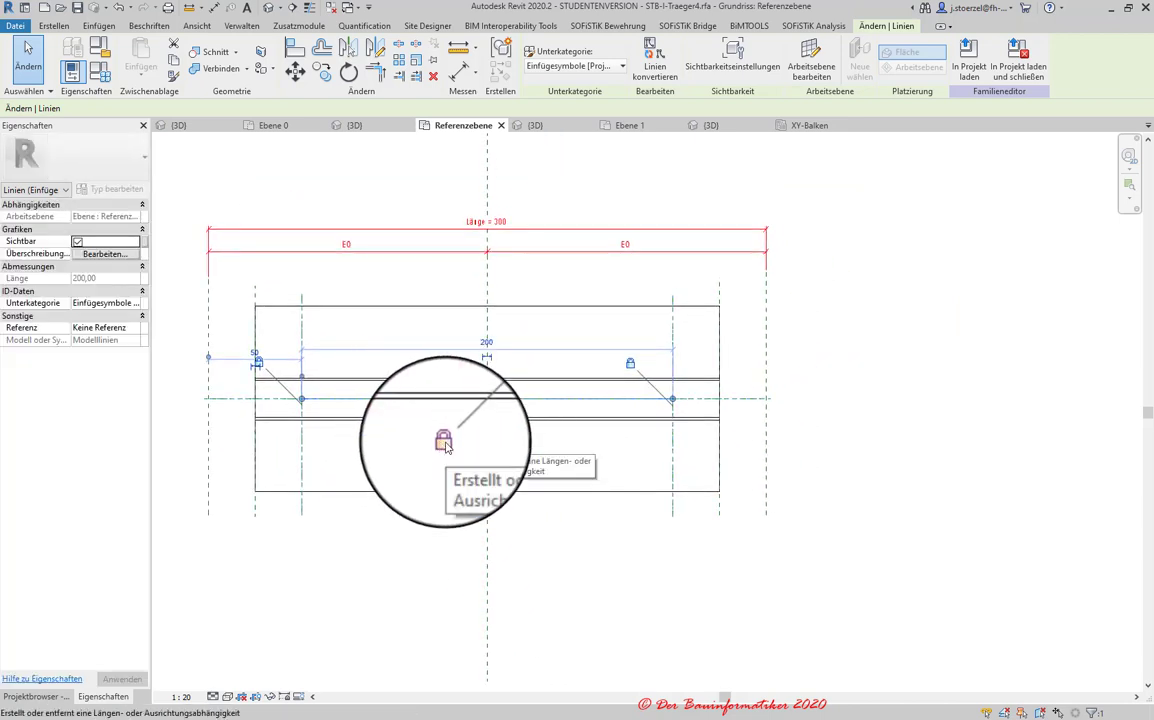
{"action": "scroll", "coordinate": [564, 417], "scroll_direction": "up", "scroll_amount": 2}
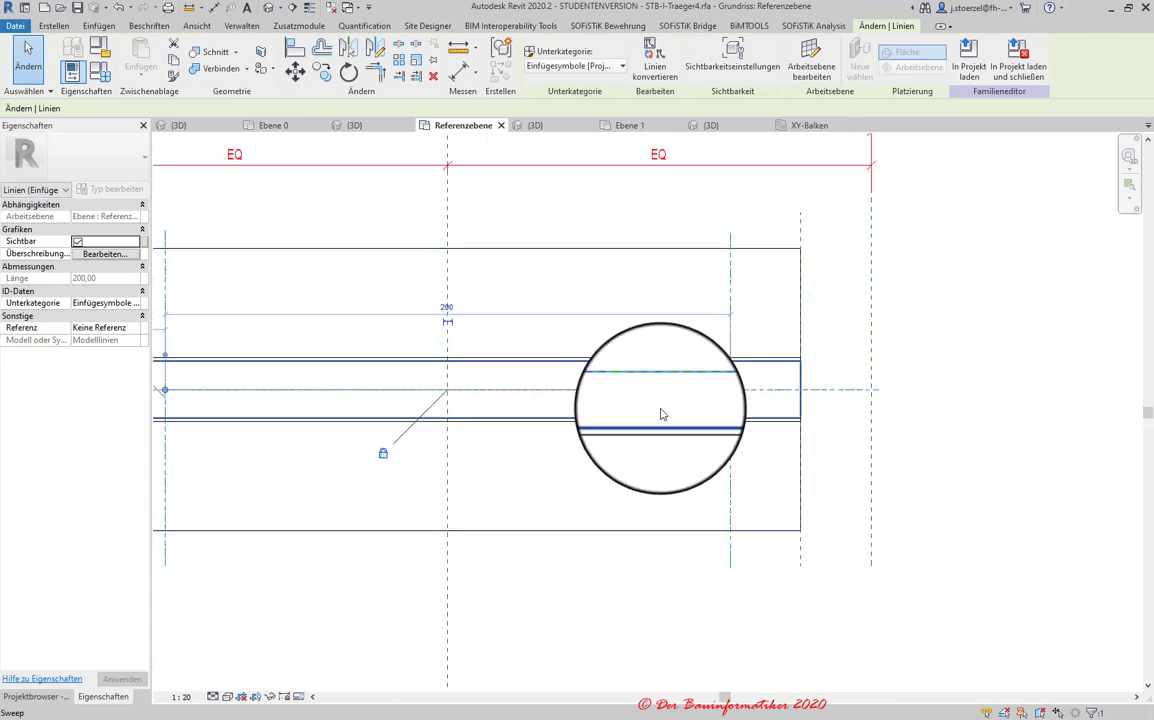
{"action": "scroll", "coordinate": [585, 418], "scroll_direction": "down", "scroll_amount": 1}
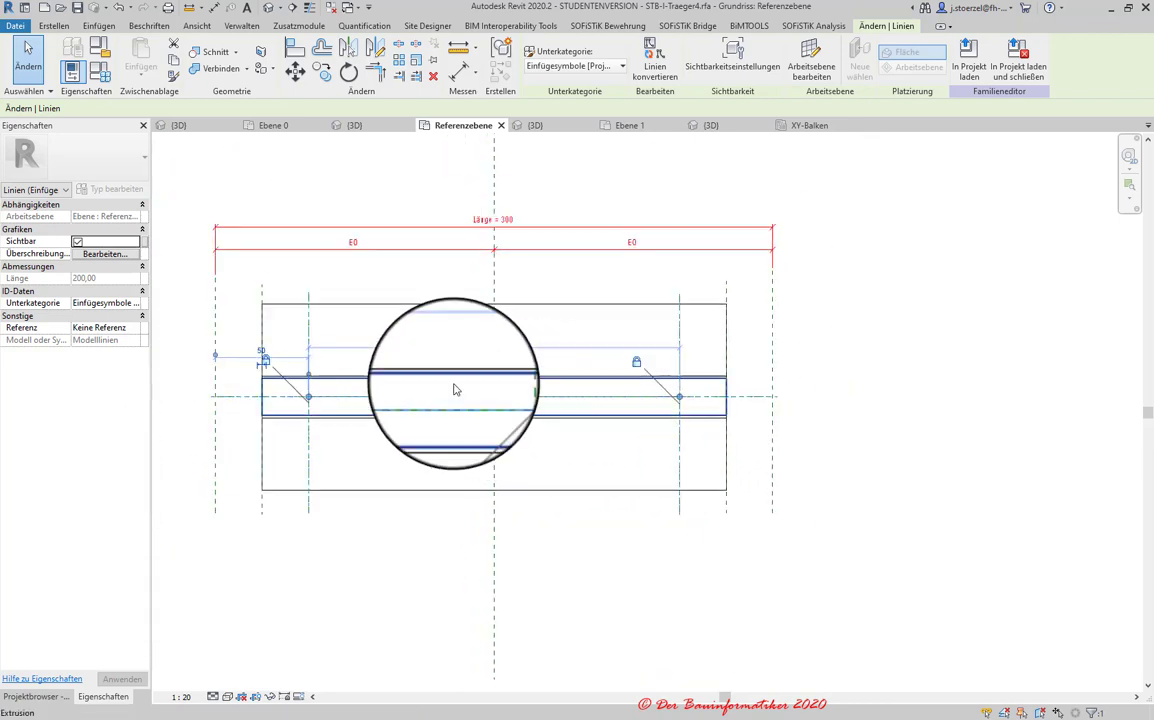
{"action": "left_click", "coordinate": [443, 397]}
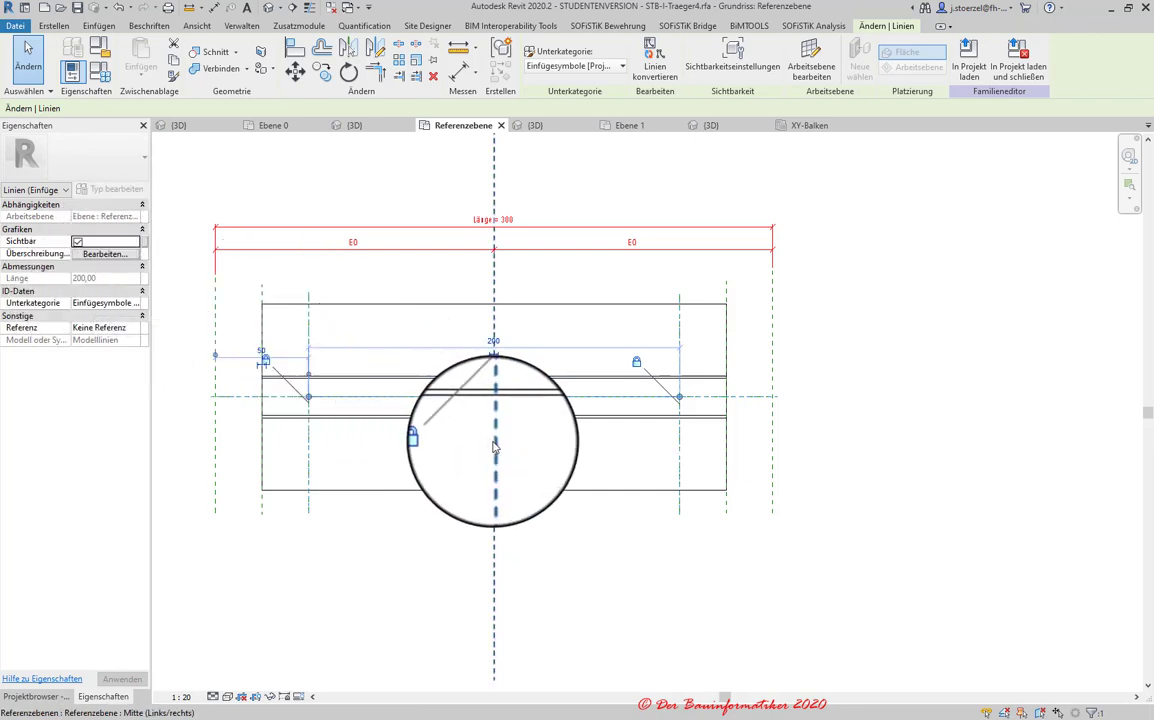
{"action": "left_click", "coordinate": [572, 463]}
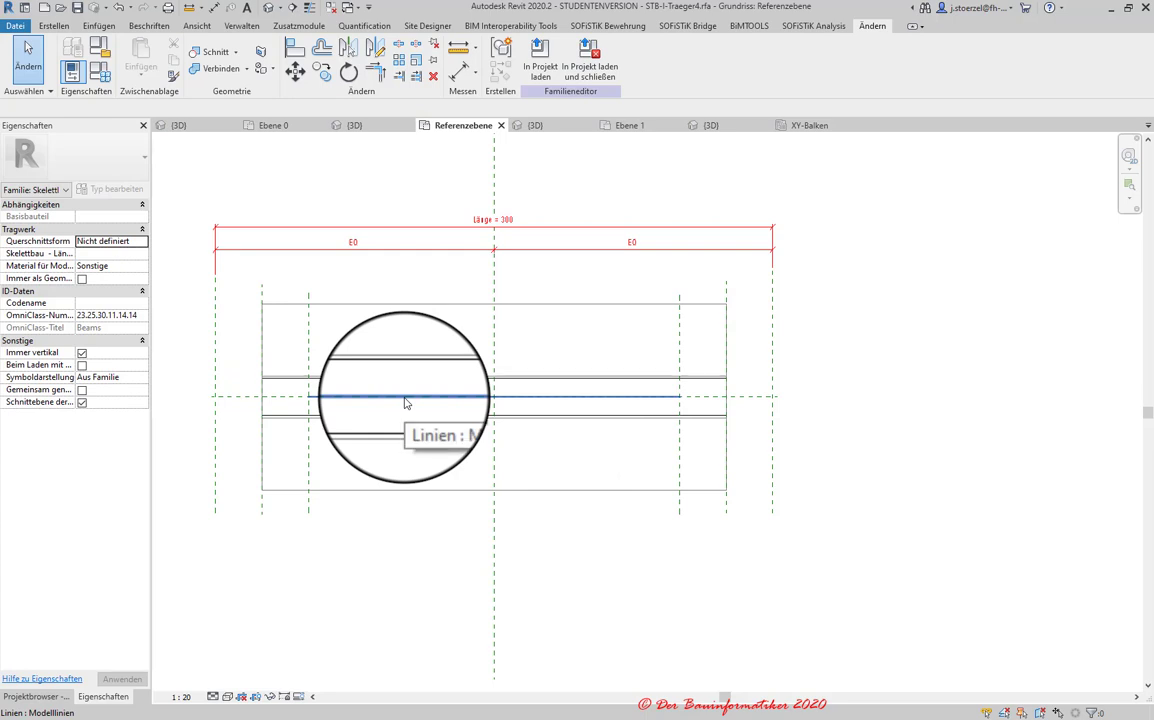
{"action": "left_click_drag", "start_coordinate": [404, 399], "coordinate": [500, 400]}
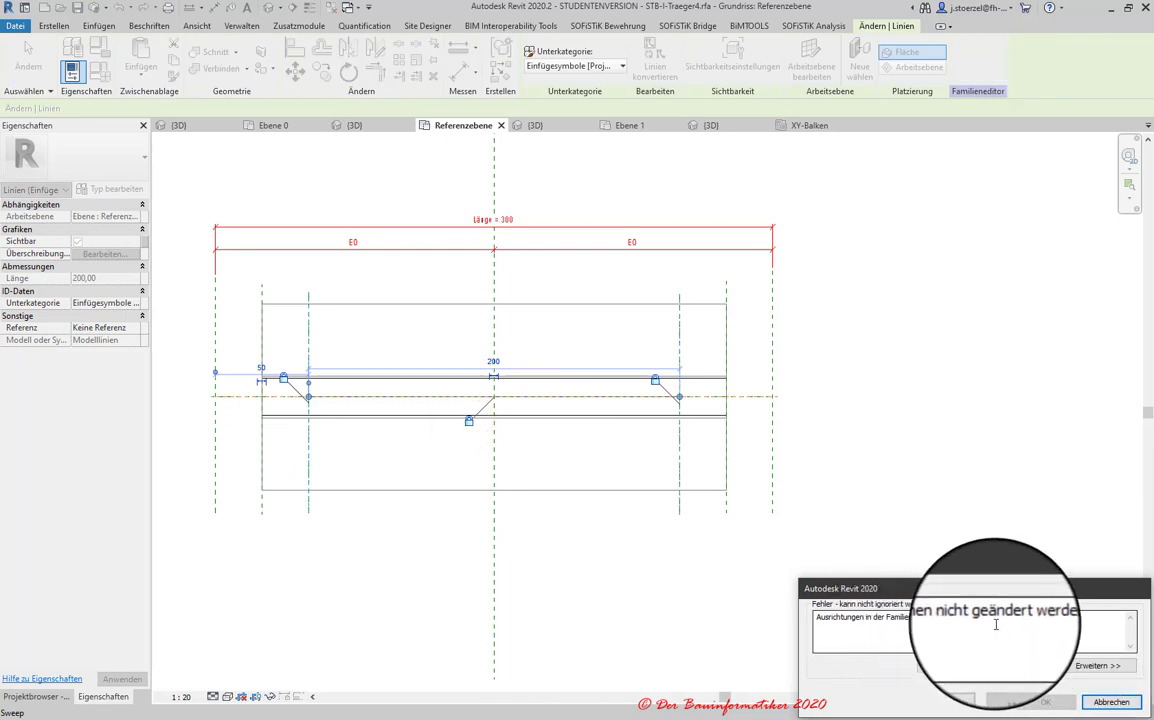
- Cancel the alignment error, retry moving the horizontal model line, and cancel the error again
{"action": "left_click", "coordinate": [1080, 714]}
{"action": "left_click", "coordinate": [555, 400]}
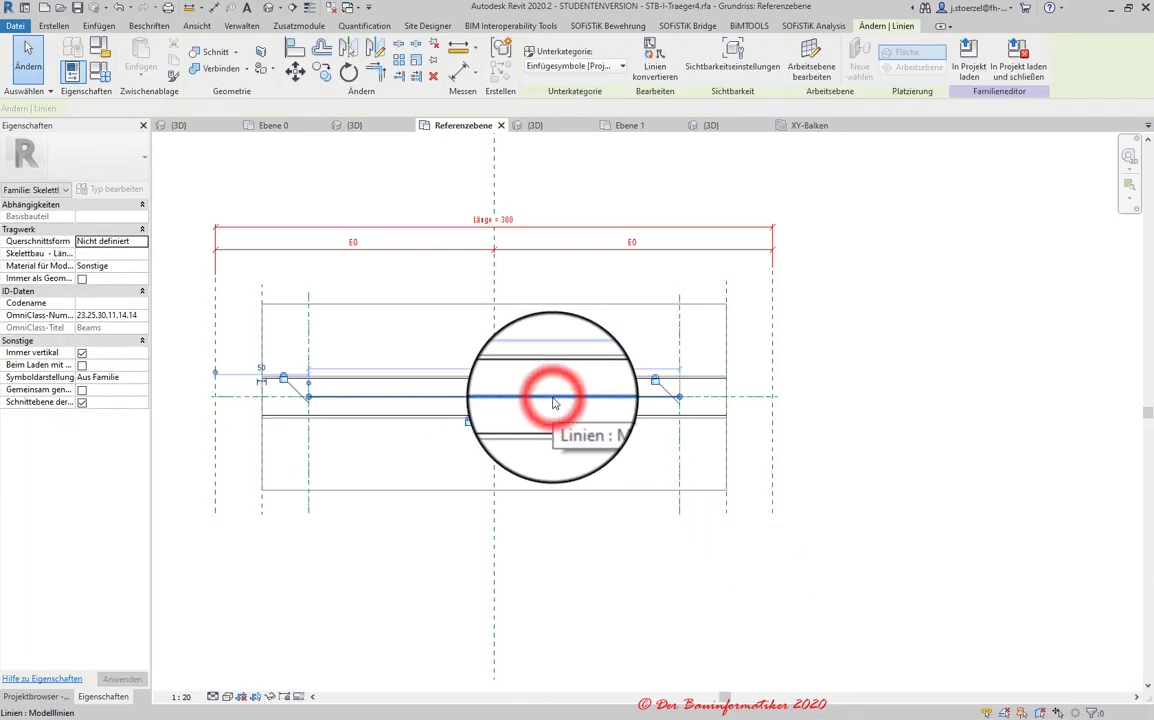
{"action": "left_click_drag", "start_coordinate": [480, 400], "coordinate": [282, 378]}
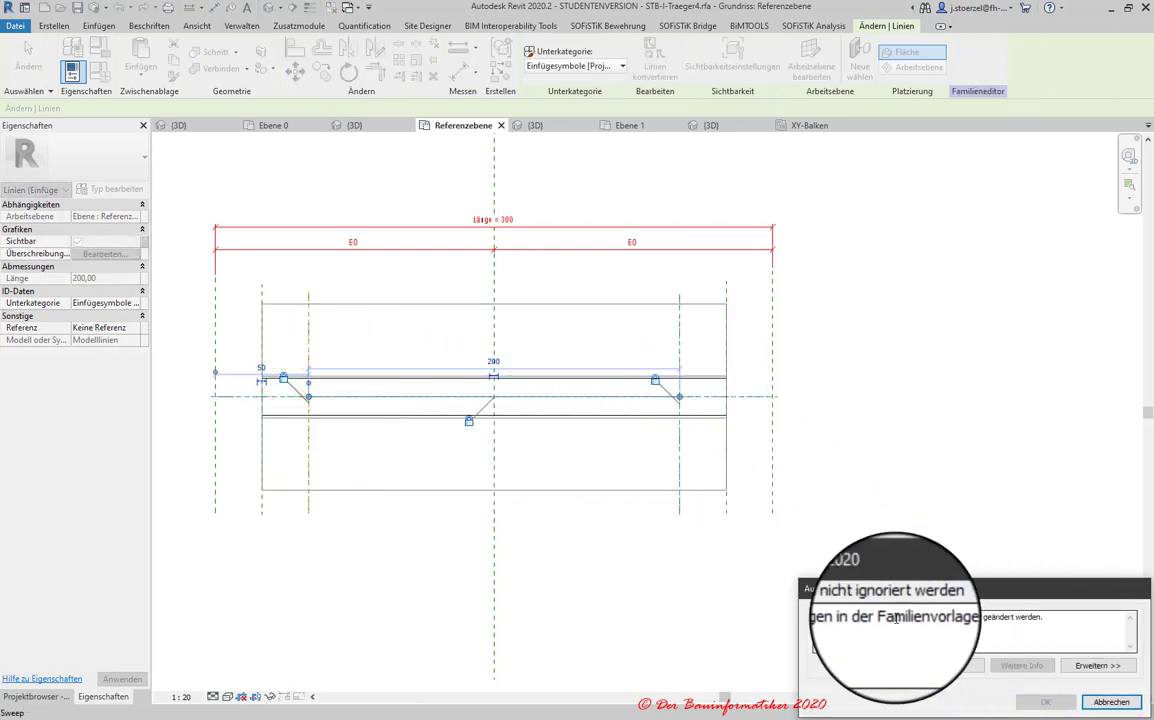
{"action": "left_click", "coordinate": [1100, 700]}
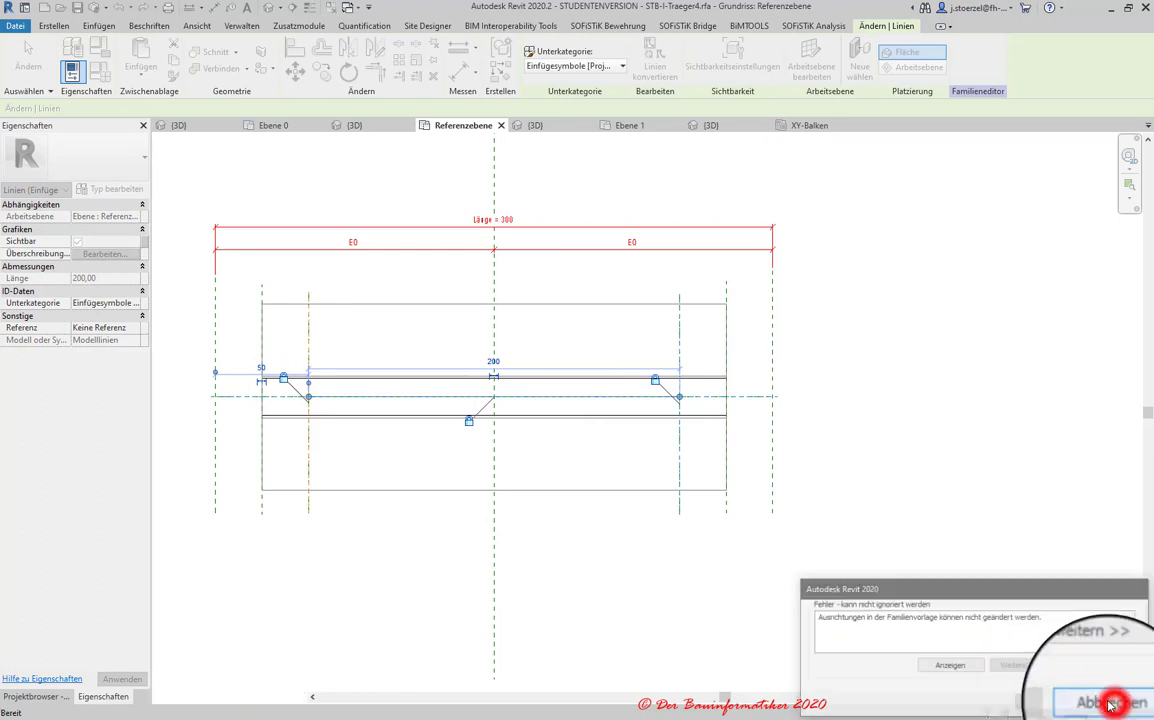
{"action": "left_click", "coordinate": [525, 405]}
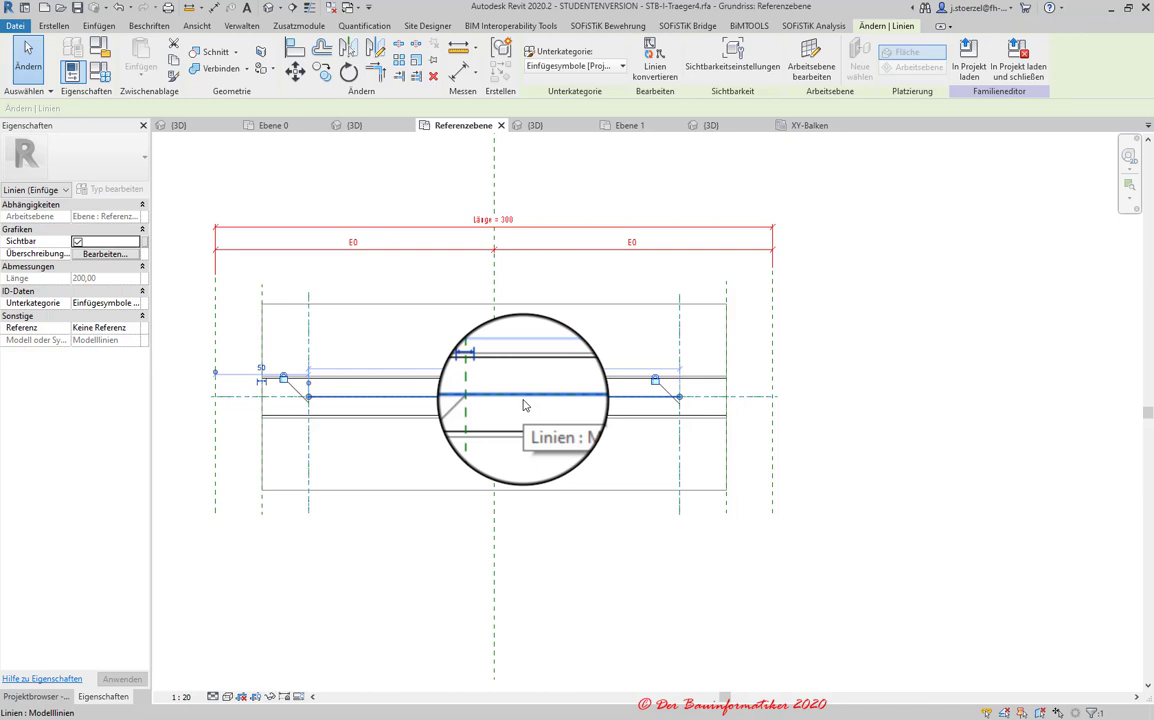
- Undo the upward move of the centre model line and pan the view slightly
{"action": "left_click_drag", "start_coordinate": [525, 405], "coordinate": [525, 384]}
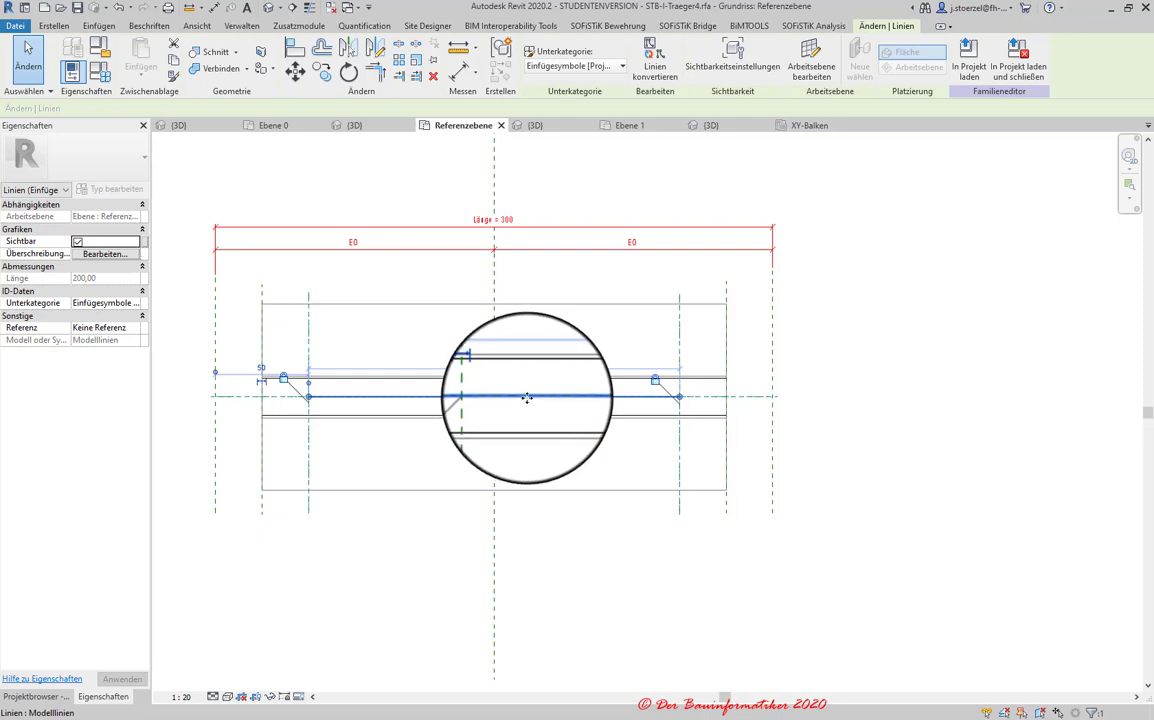
{"action": "key", "text": "ctrl+z"}
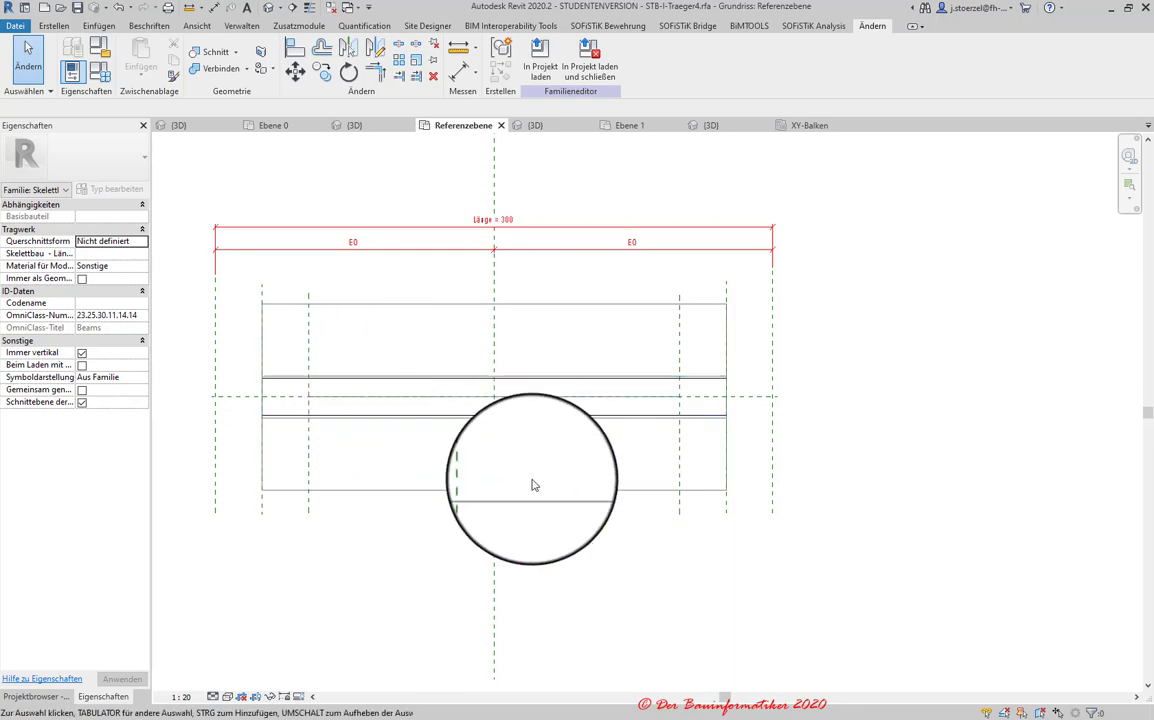
{"action": "middle_click_drag", "start_coordinate": [537, 457], "coordinate": [560, 464]}
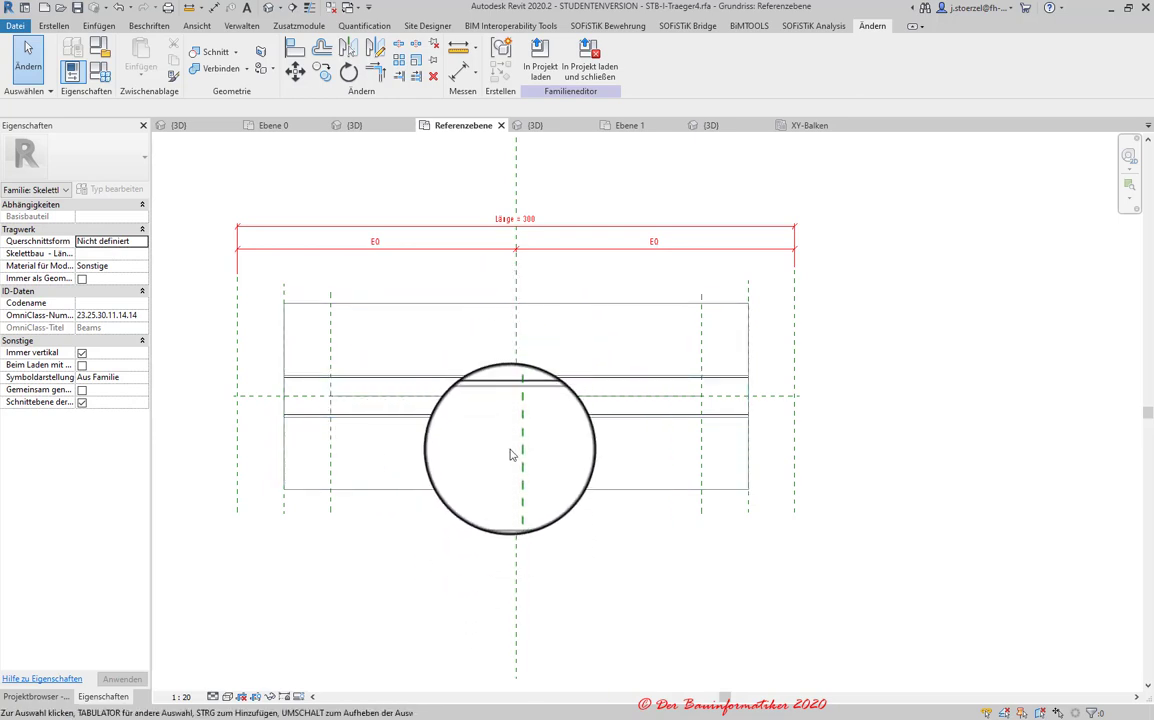
- Inspect the Mitte (Vorne/hinten) reference plane, then show the Project Browser
{"action": "left_click", "coordinate": [773, 397]}
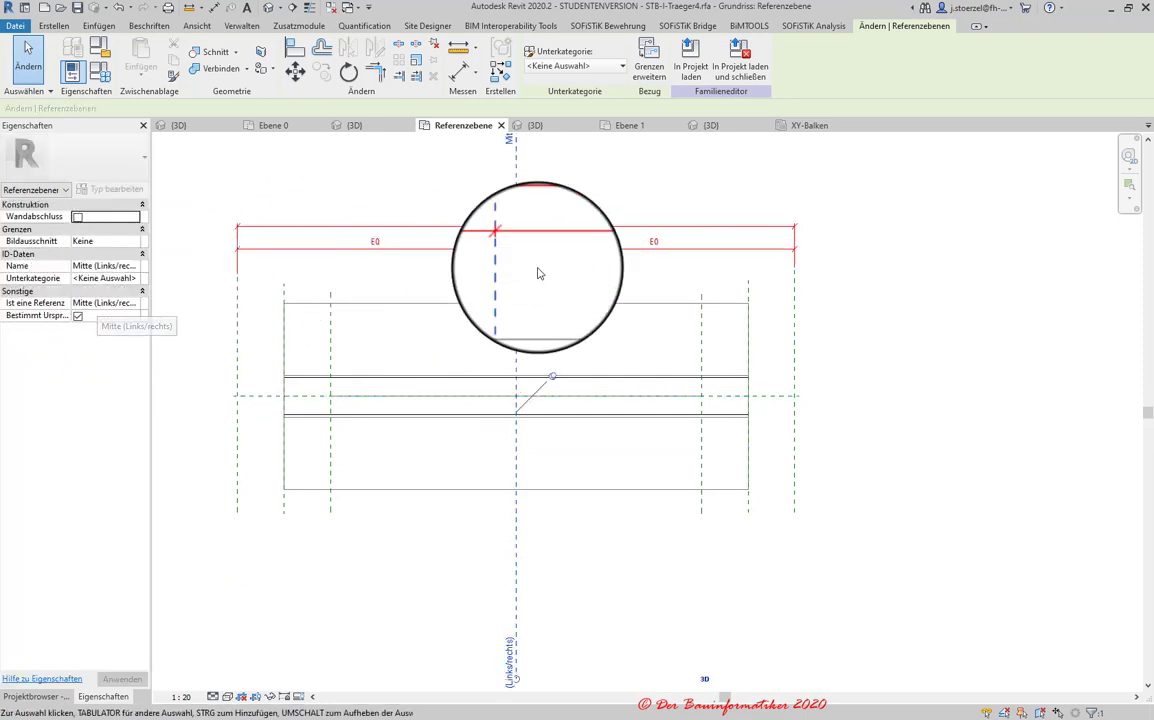
{"action": "left_click", "coordinate": [769, 398]}
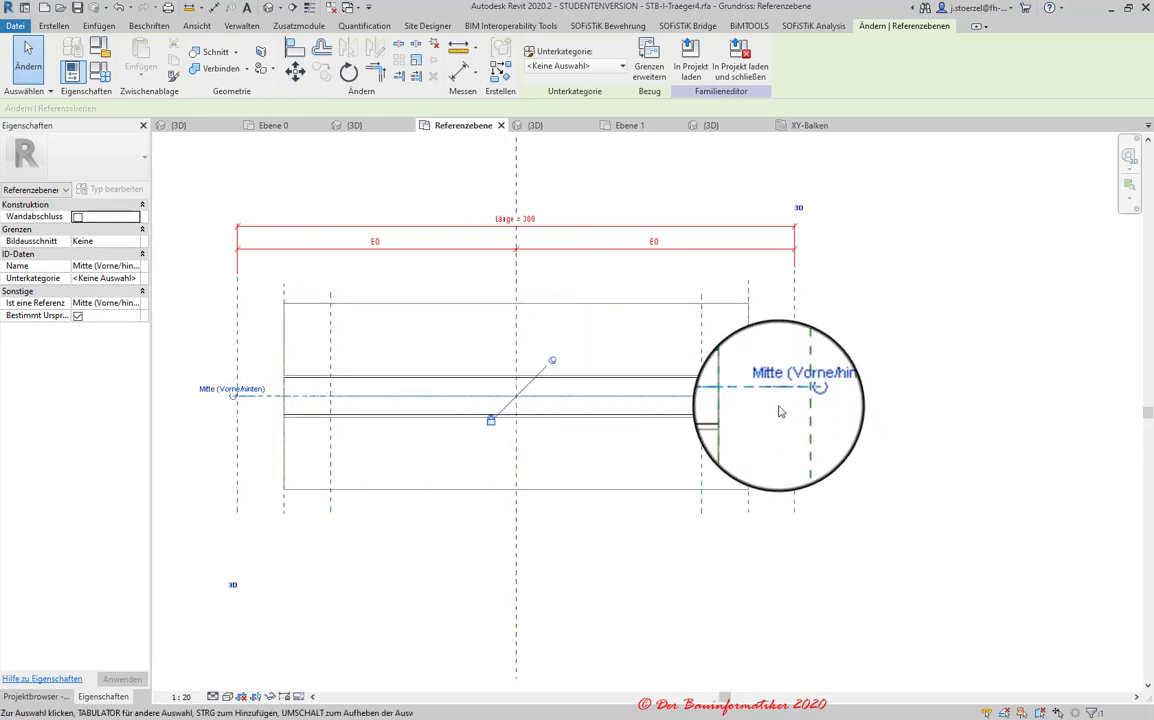
{"action": "key", "text": "Escape"}
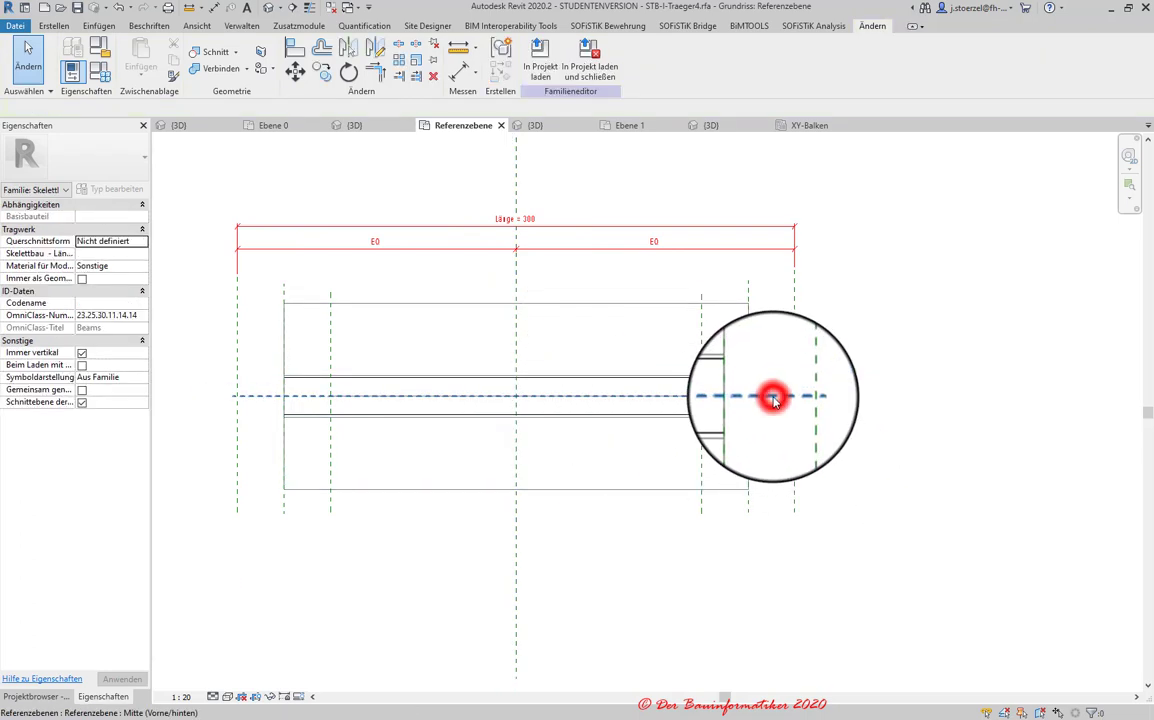
{"action": "left_click", "coordinate": [773, 398]}
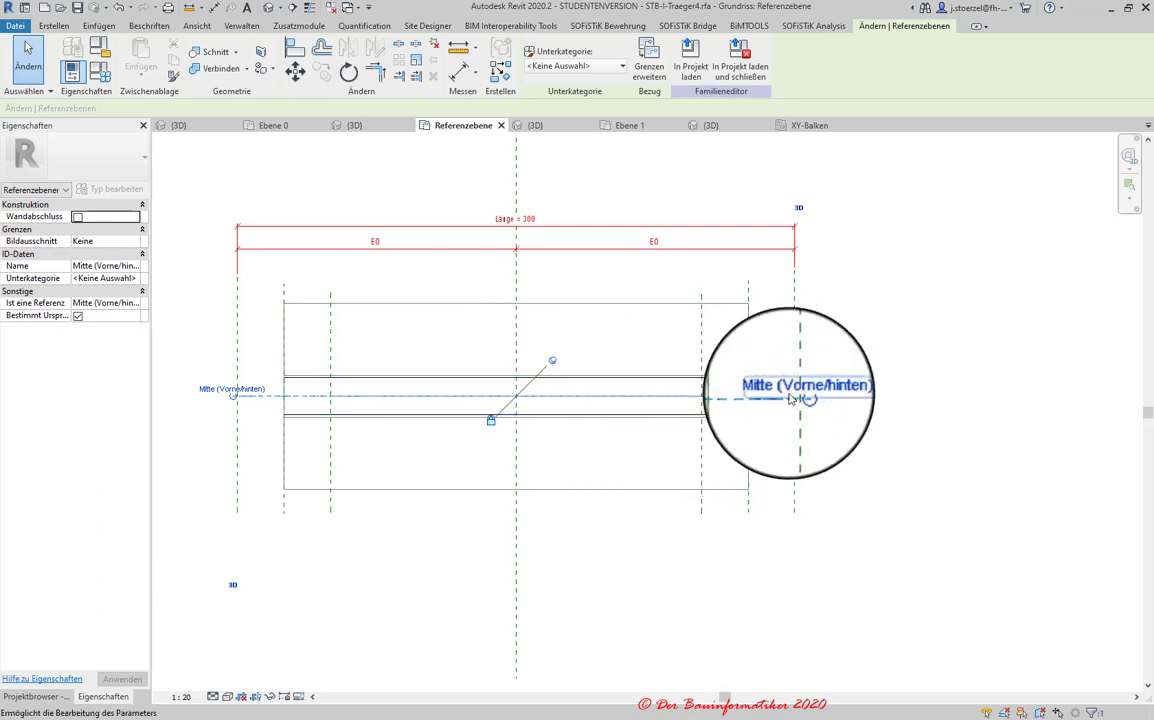
{"action": "left_click", "coordinate": [781, 428]}
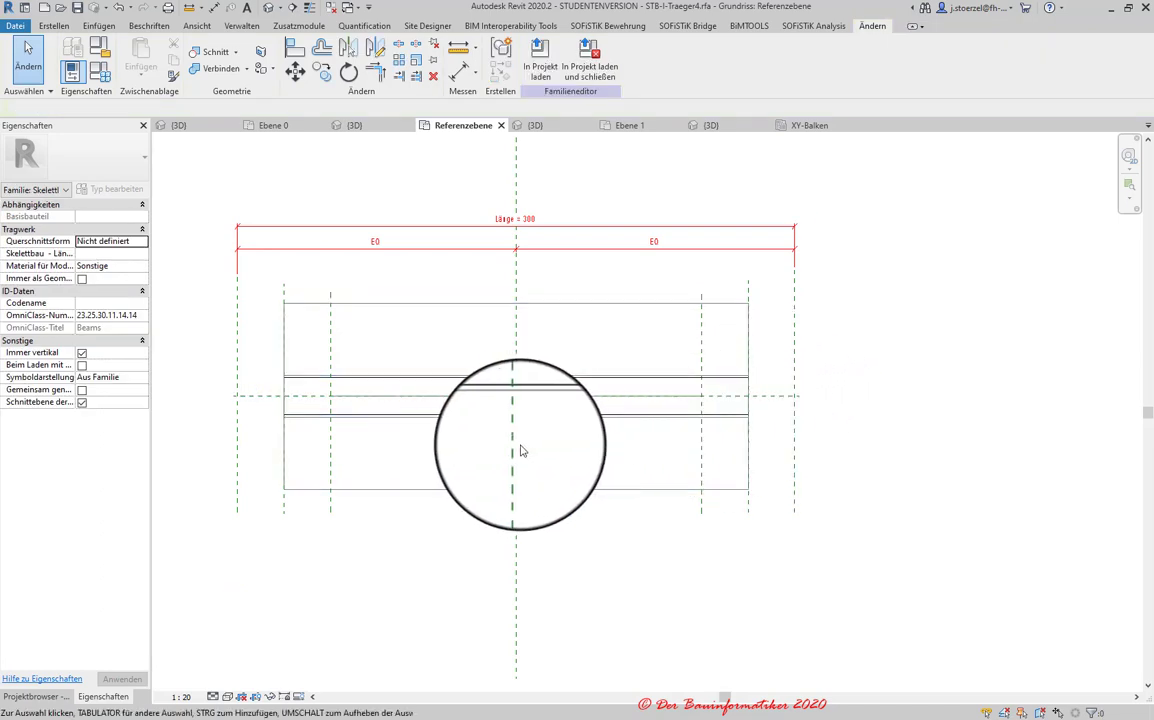
{"action": "left_click", "coordinate": [33, 696]}
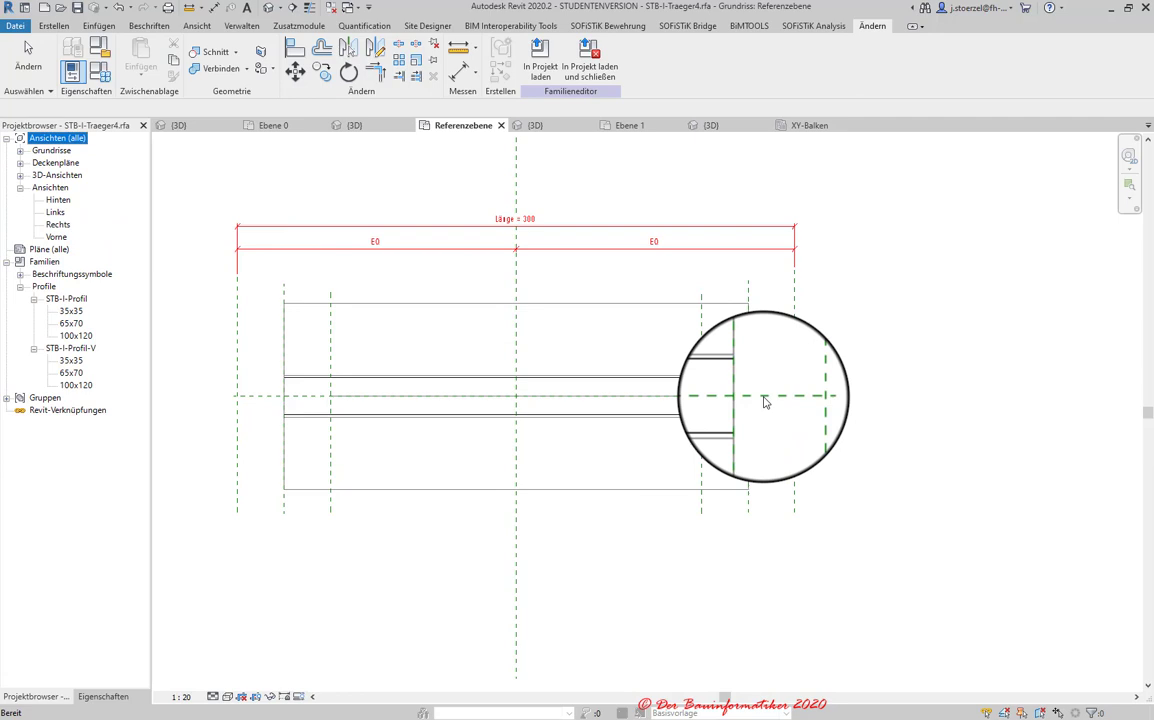
- Open the Vorne elevation and set Mitte (Vorne/hinten) as the work plane via Festlegen
{"action": "double_click", "coordinate": [57, 237]}
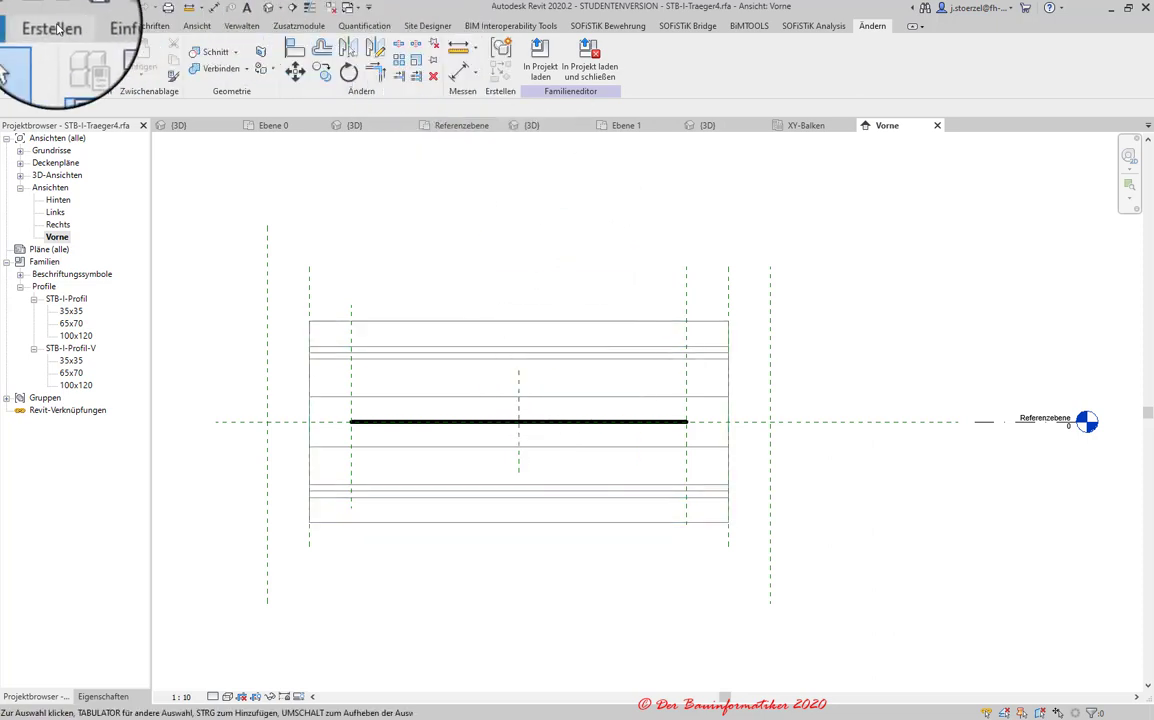
{"action": "left_click", "coordinate": [55, 28]}
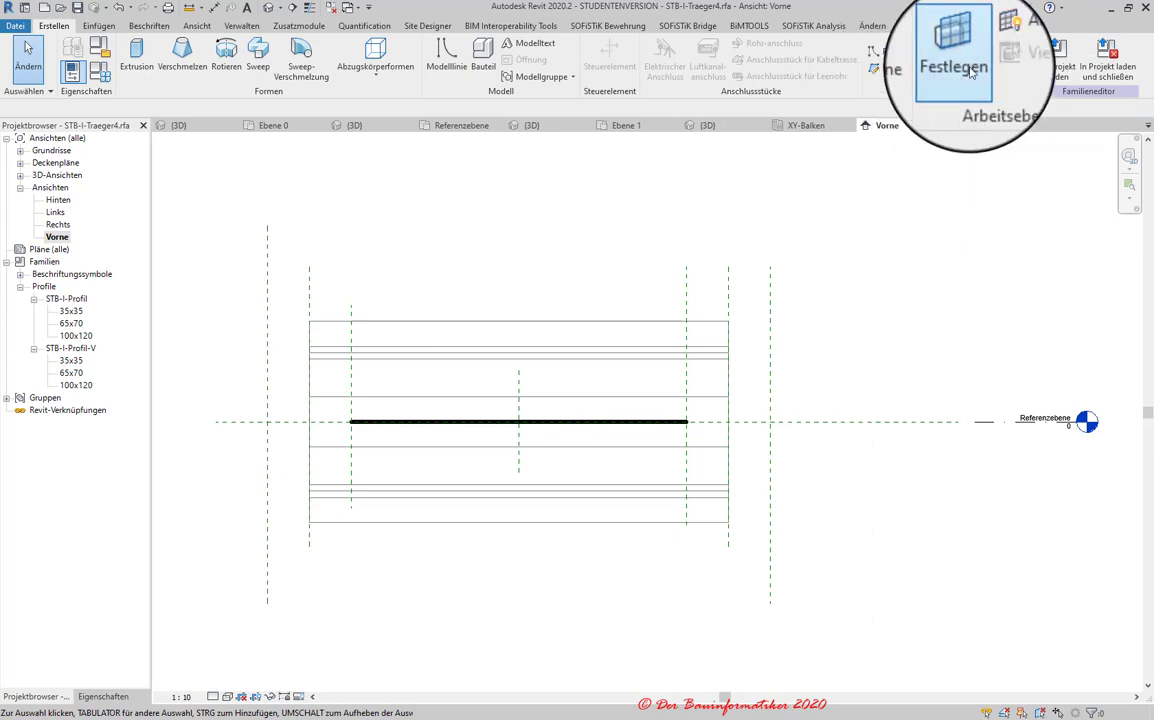
{"action": "left_click", "coordinate": [966, 60]}
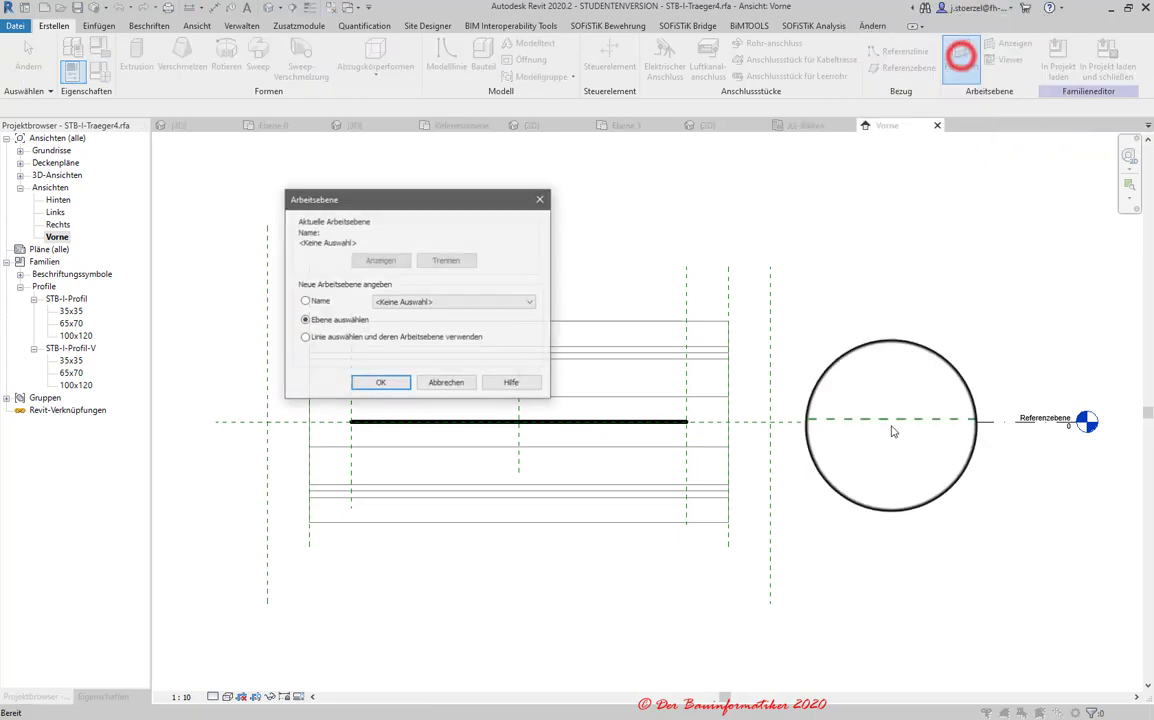
{"action": "left_click", "coordinate": [443, 302]}
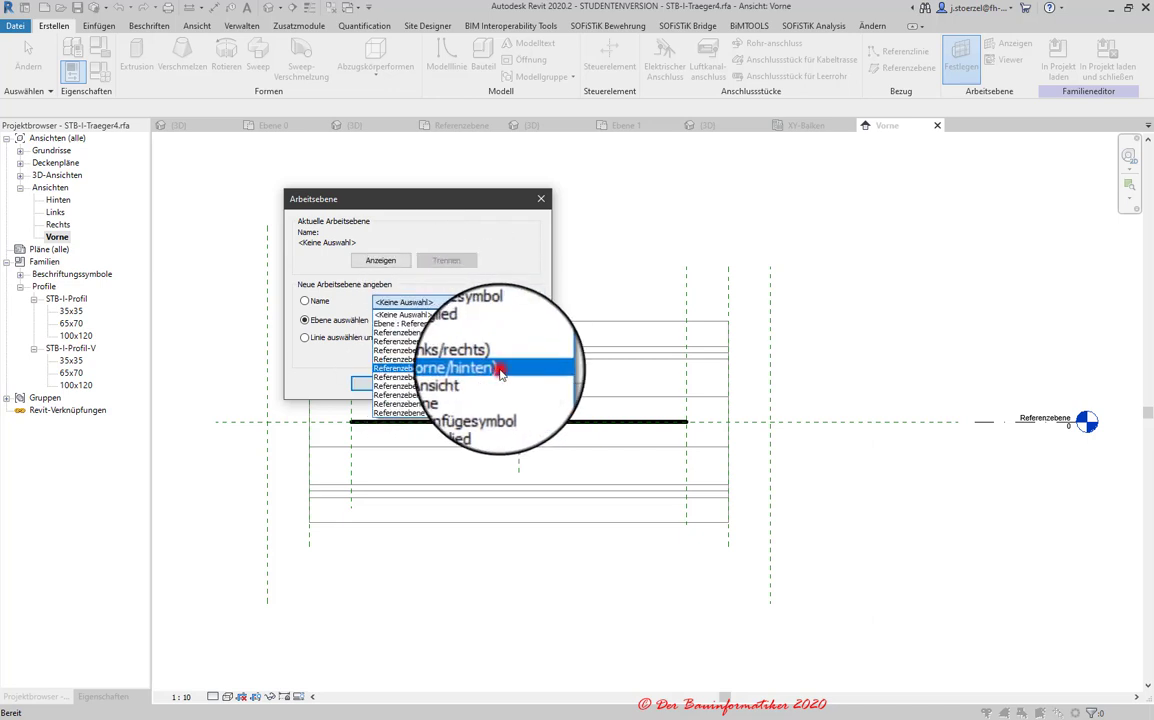
{"action": "left_click", "coordinate": [500, 371]}
{"action": "left_click", "coordinate": [370, 387]}
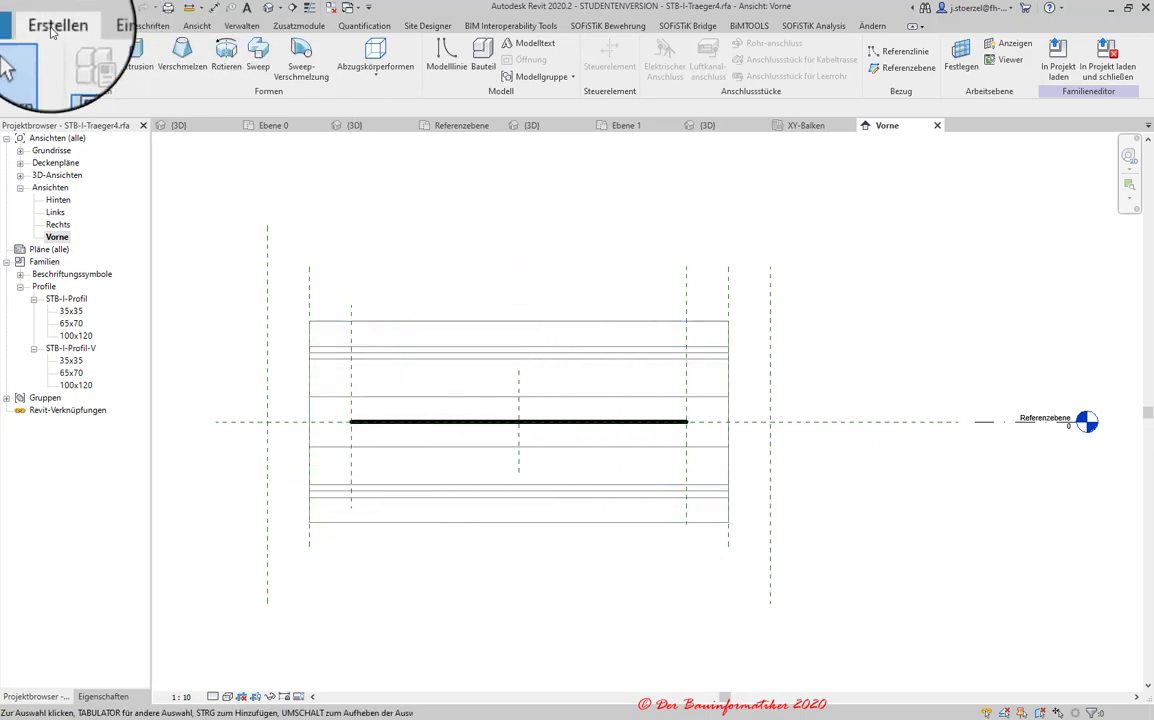
- Draw a 200-long model line below the first between the reference planes and lock it
{"action": "left_click", "coordinate": [445, 62]}
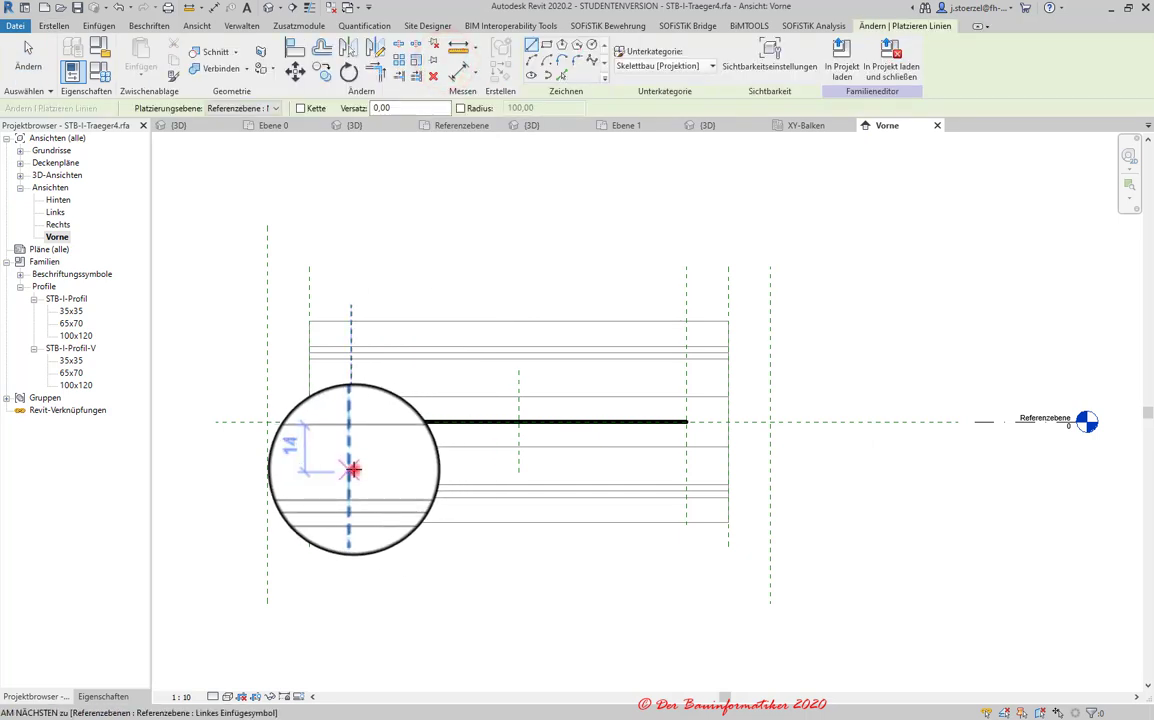
{"action": "left_click", "coordinate": [352, 470]}
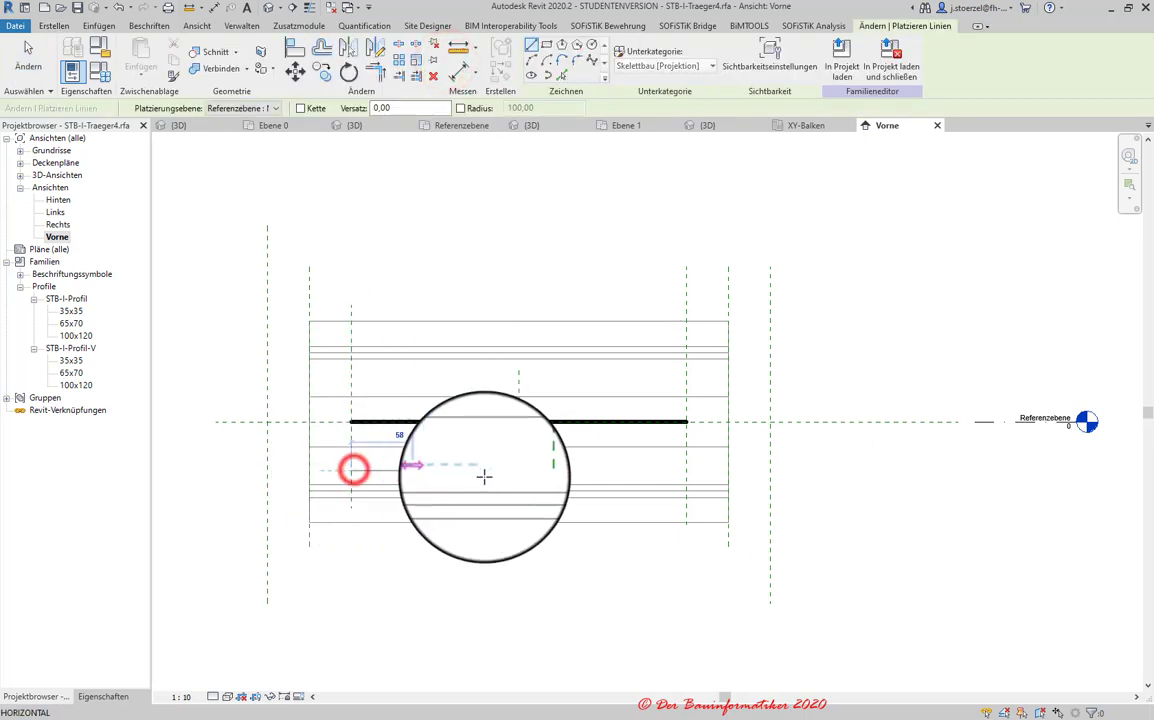
{"action": "left_click", "coordinate": [687, 470]}
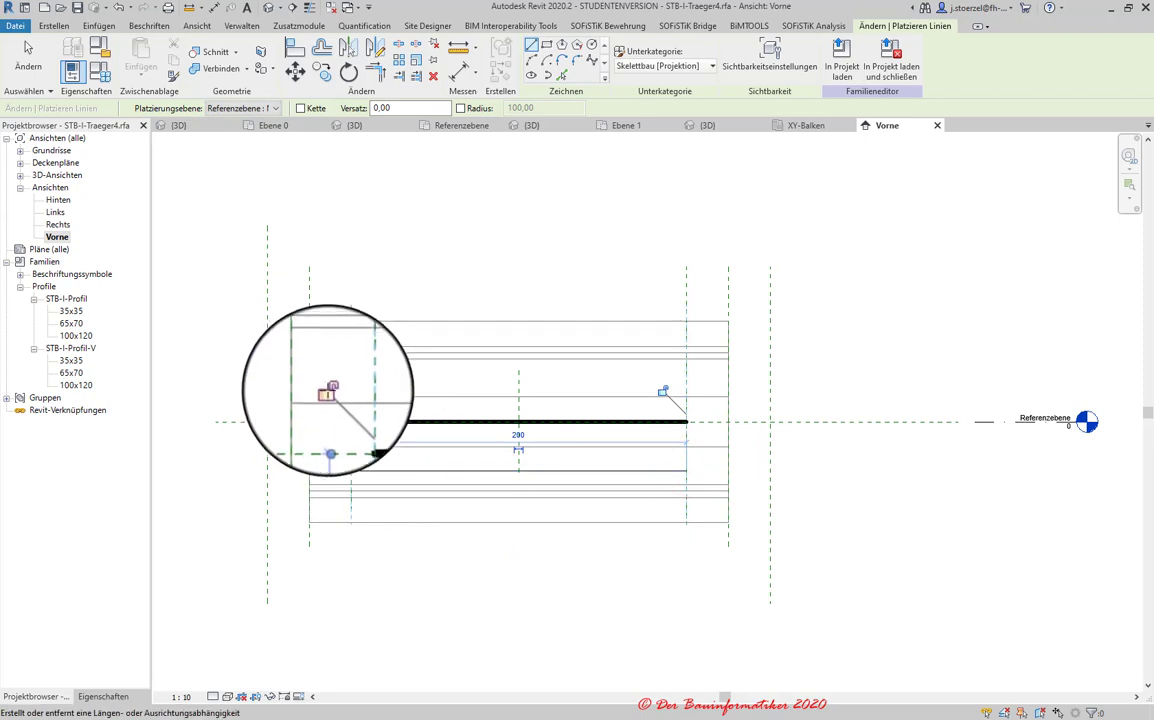
{"action": "left_click", "coordinate": [662, 390]}
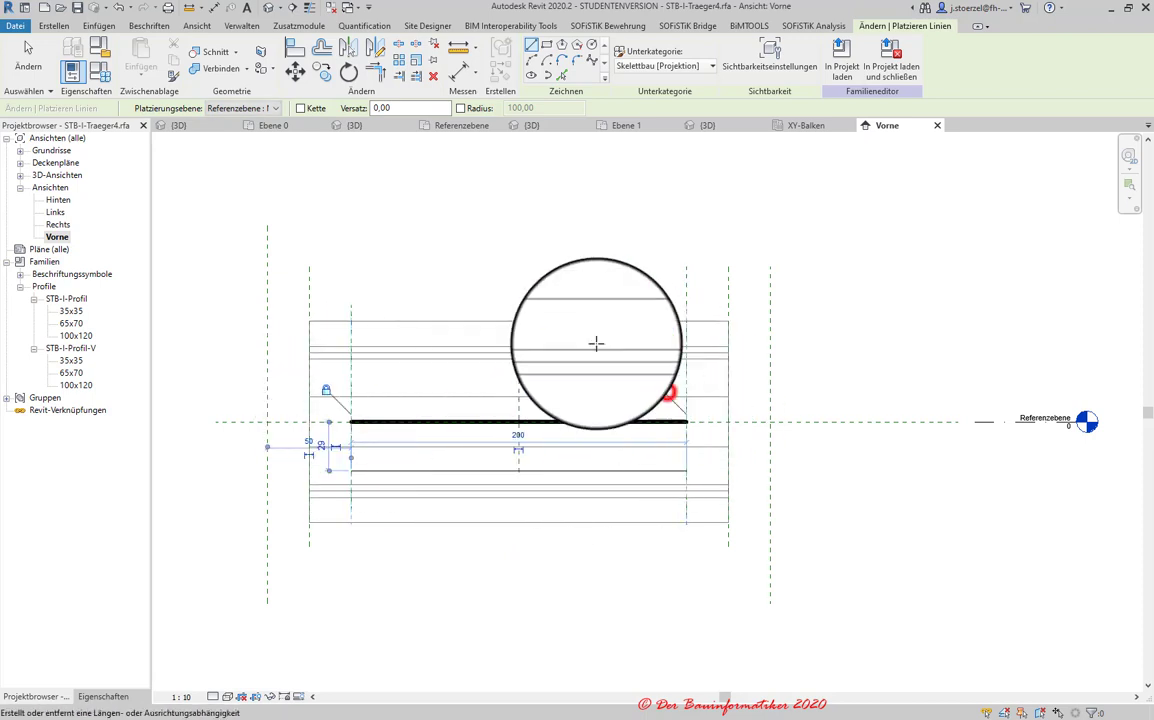
{"action": "key", "text": "Escape"}
{"action": "key", "text": "Escape"}
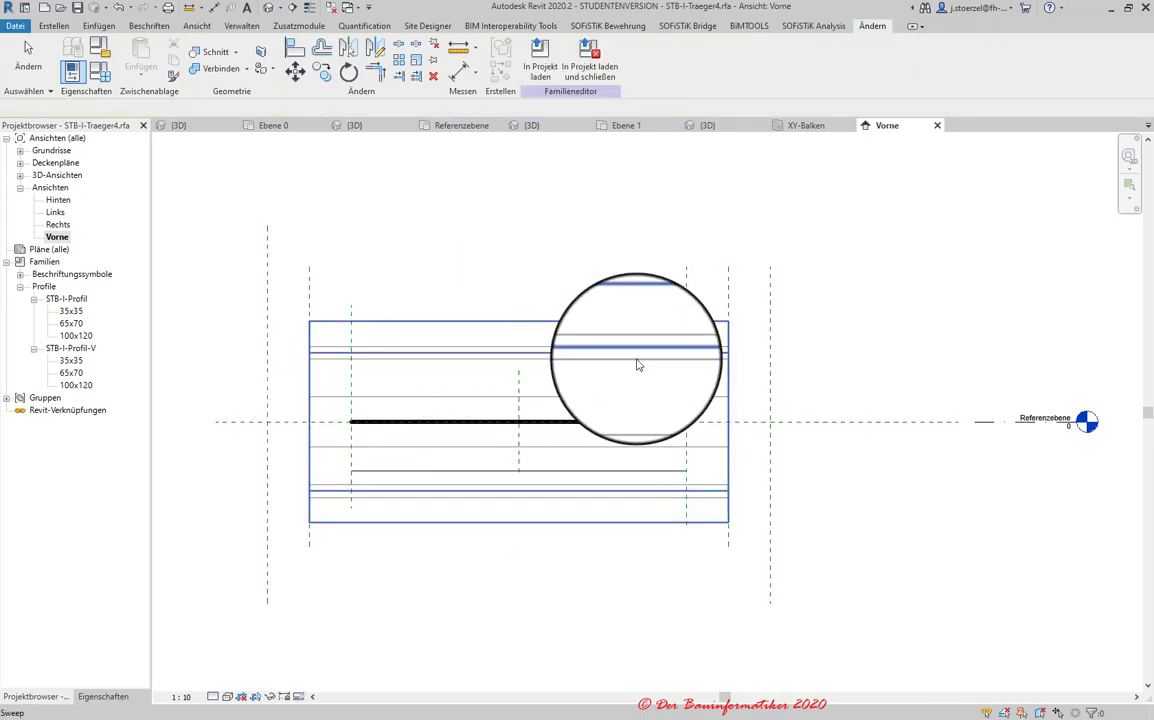
- Match the lower line's subcategory to the upper line's Einfügesymbole subcategory
{"action": "left_click", "coordinate": [576, 423]}
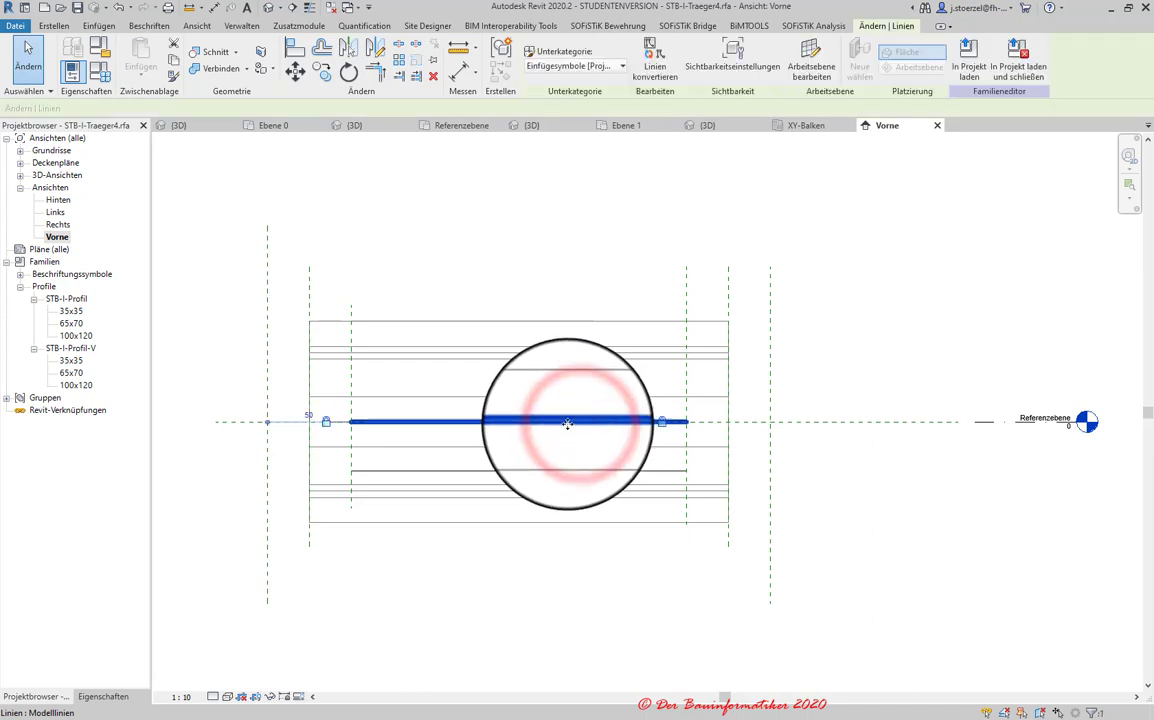
{"action": "left_click", "coordinate": [98, 695]}
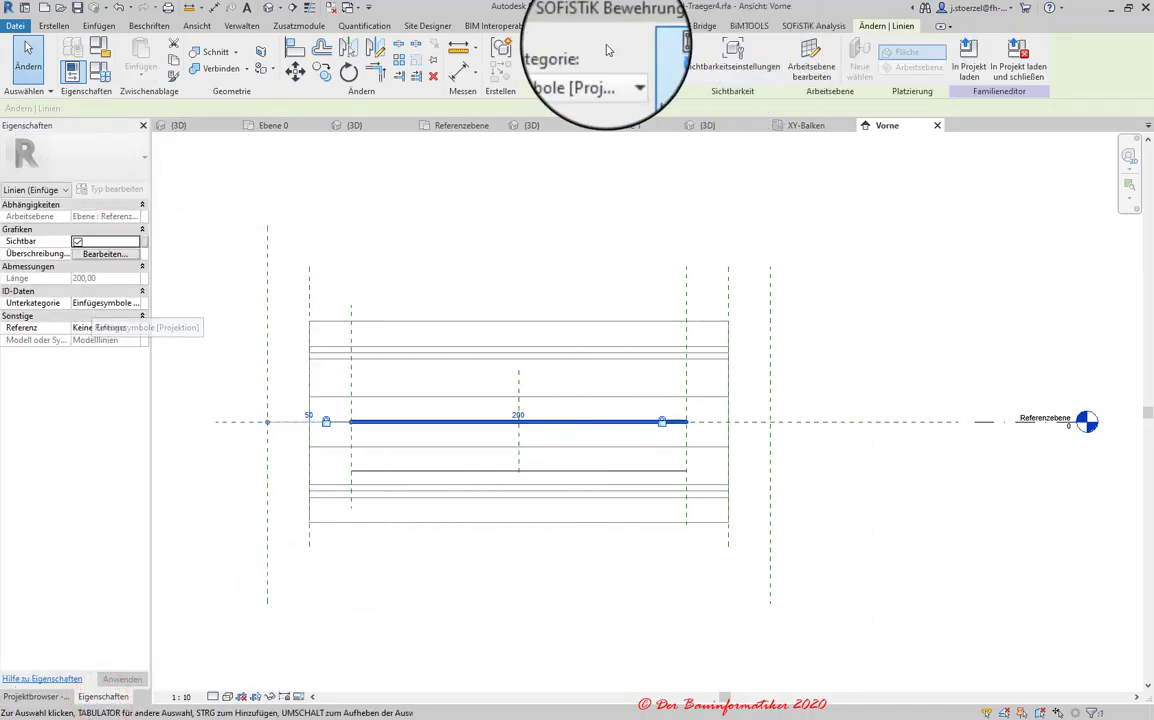
{"action": "left_click", "coordinate": [623, 67]}
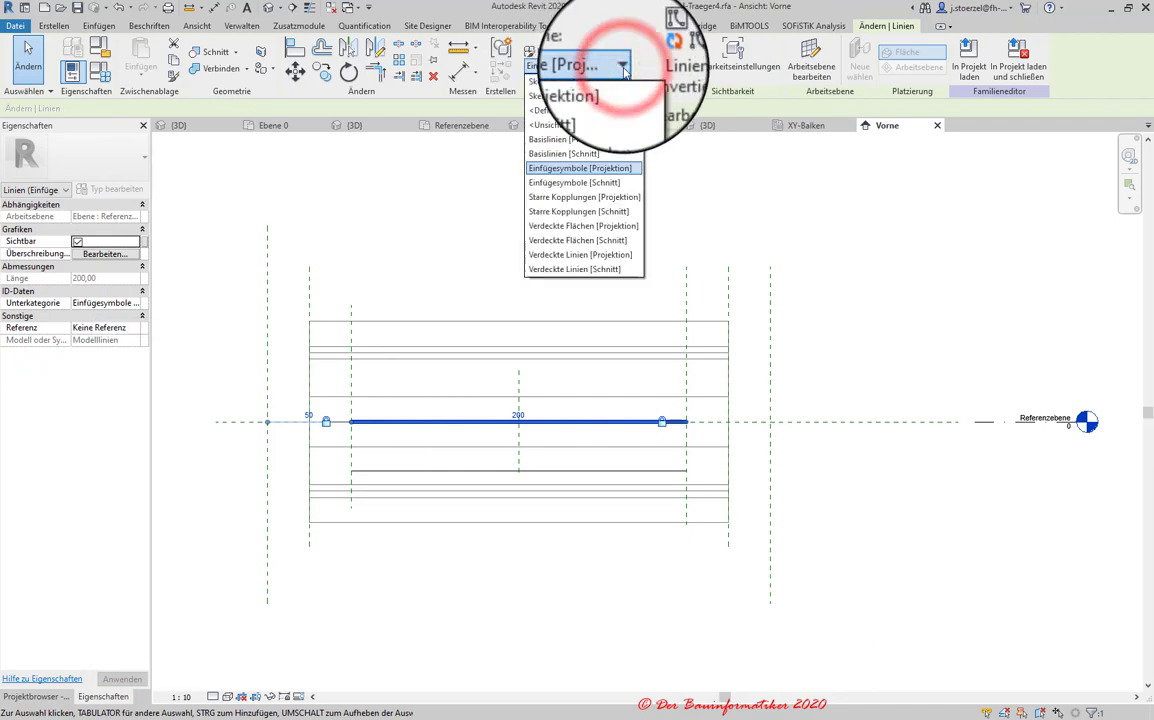
{"action": "scroll", "coordinate": [625, 178], "scroll_direction": "down", "scroll_amount": 2}
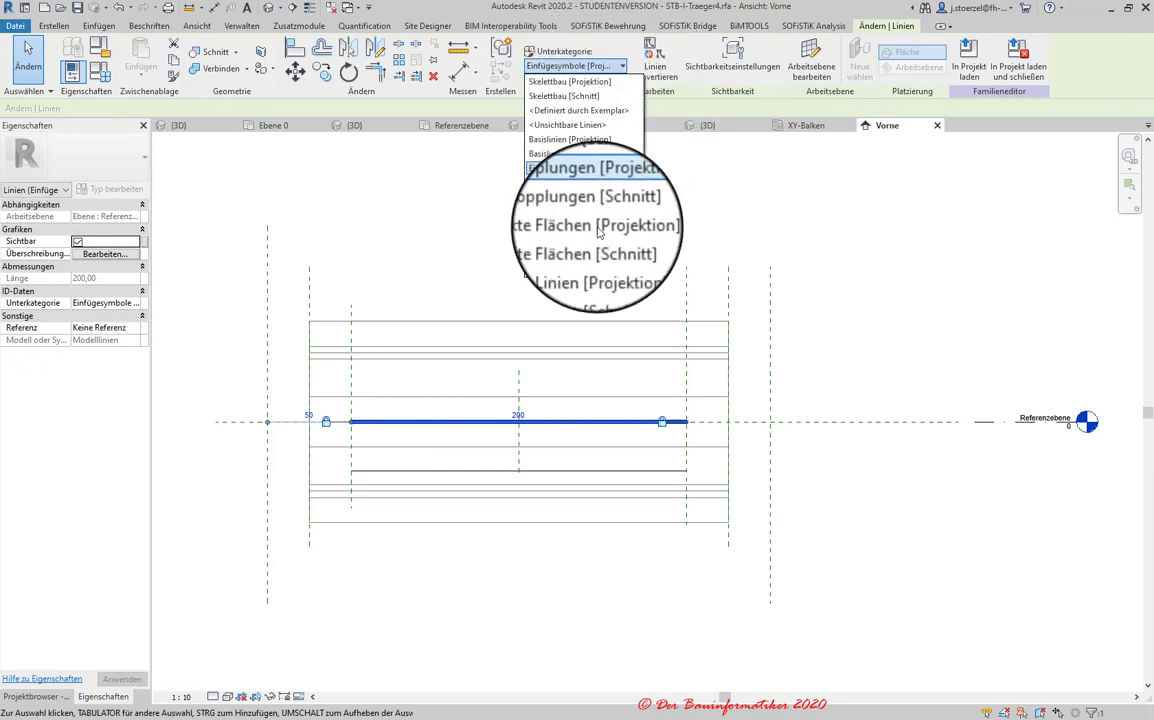
{"action": "left_click", "coordinate": [590, 200]}
{"action": "left_click", "coordinate": [579, 470]}
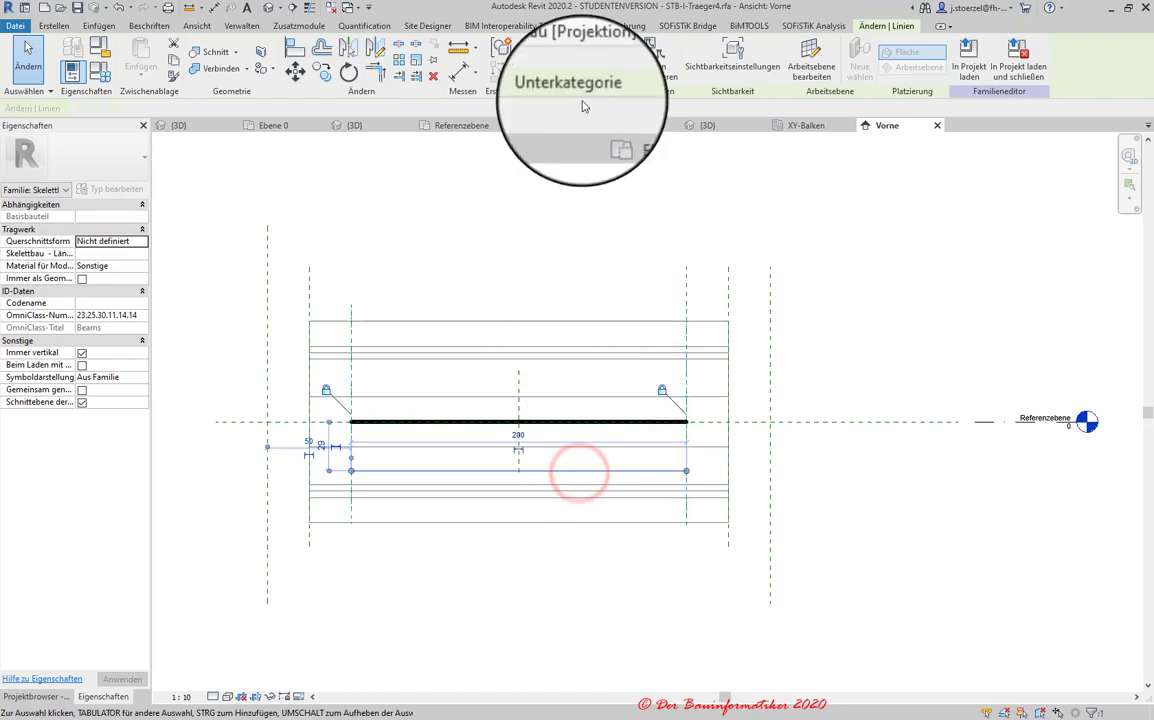
{"action": "left_click", "coordinate": [588, 65]}
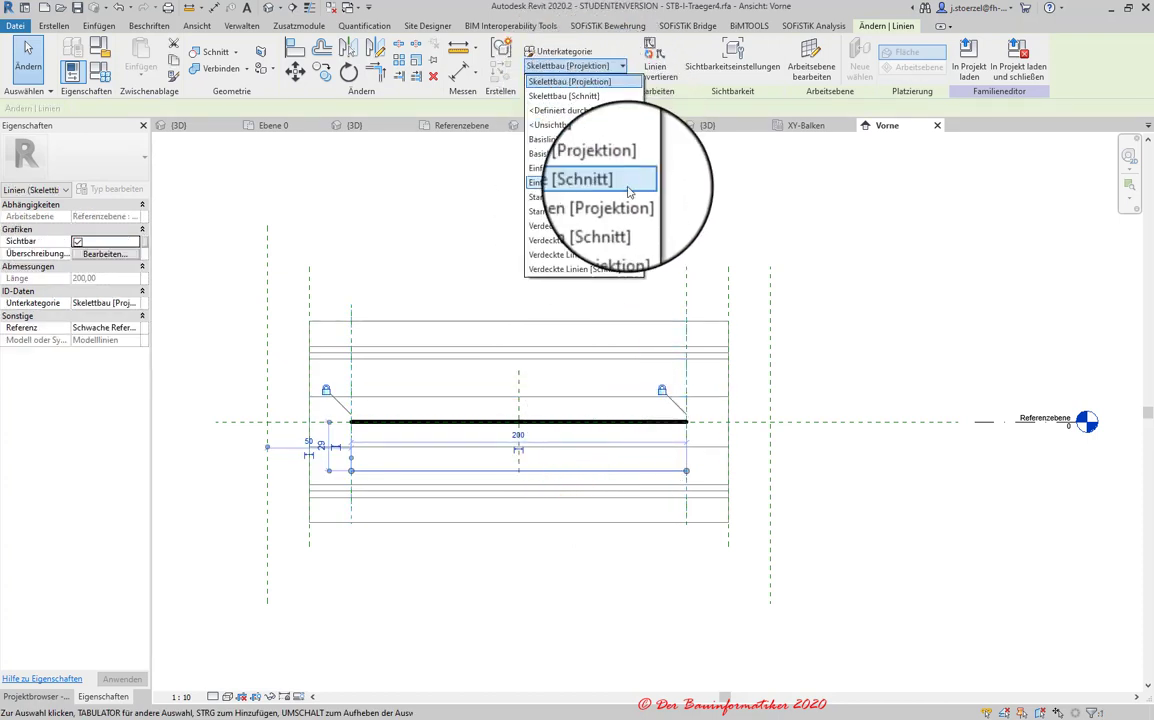
{"action": "scroll", "coordinate": [617, 178], "scroll_direction": "down", "scroll_amount": 2}
{"action": "left_click", "coordinate": [615, 173]}
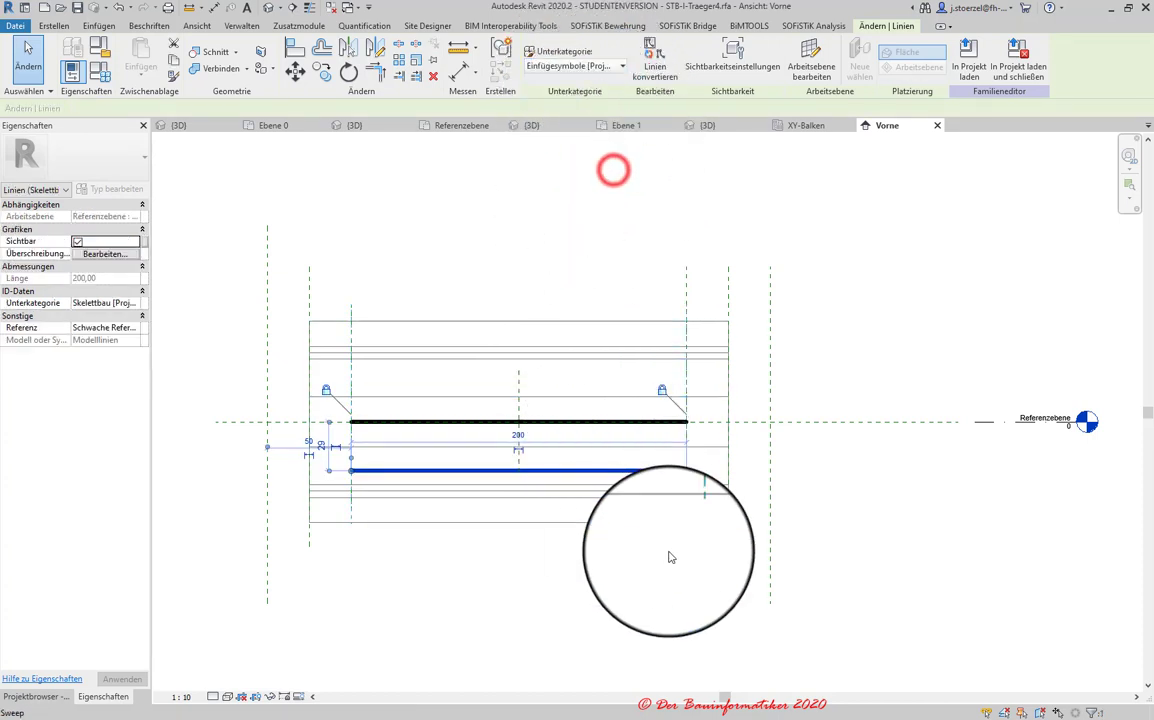
{"action": "left_click", "coordinate": [657, 588]}
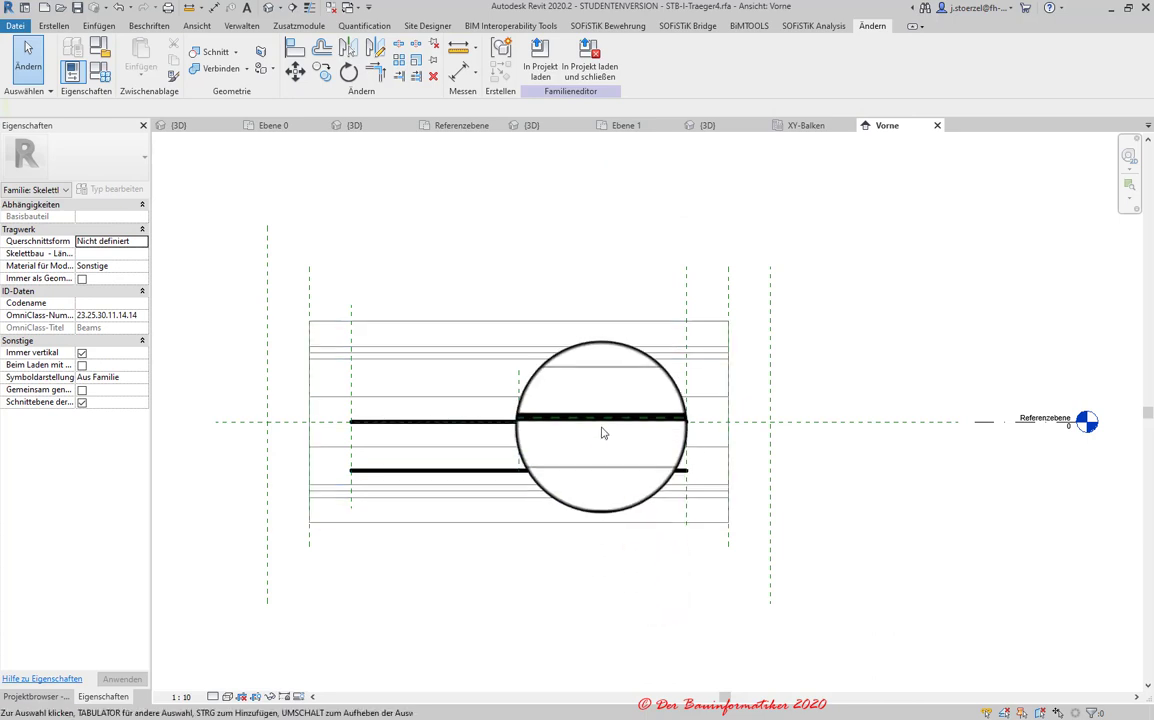
- Set the lower model line's Referenz to Keine Referenz
{"action": "left_click", "coordinate": [547, 424]}
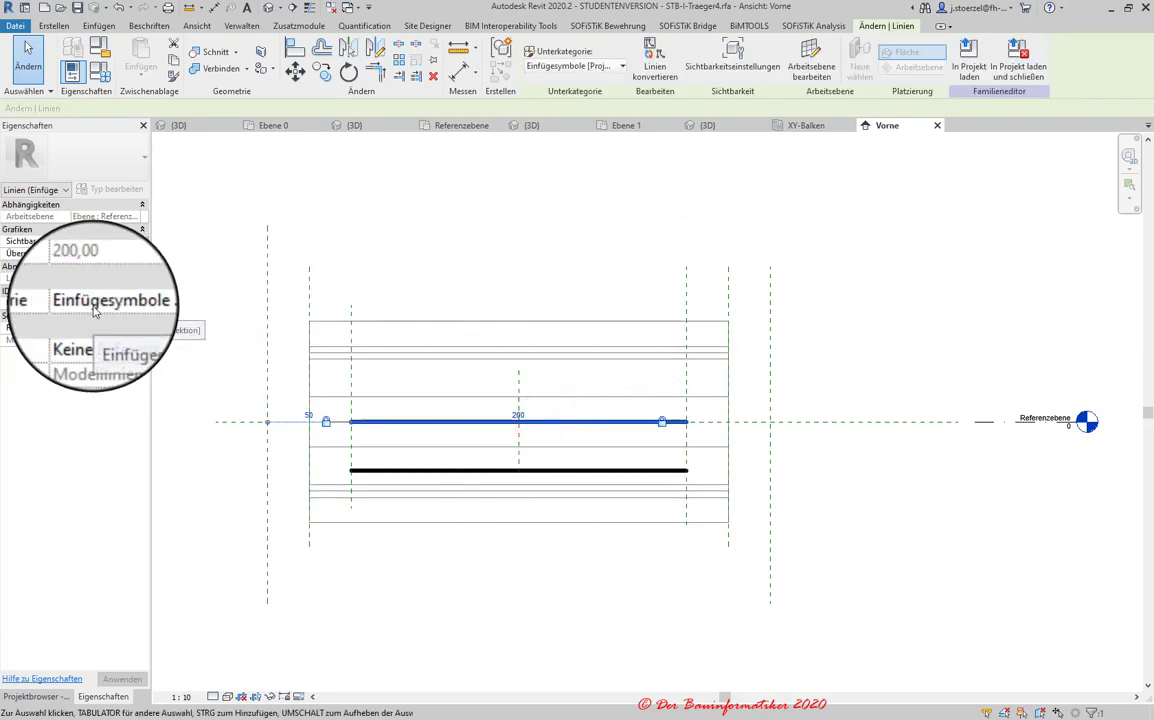
{"action": "left_click", "coordinate": [367, 467]}
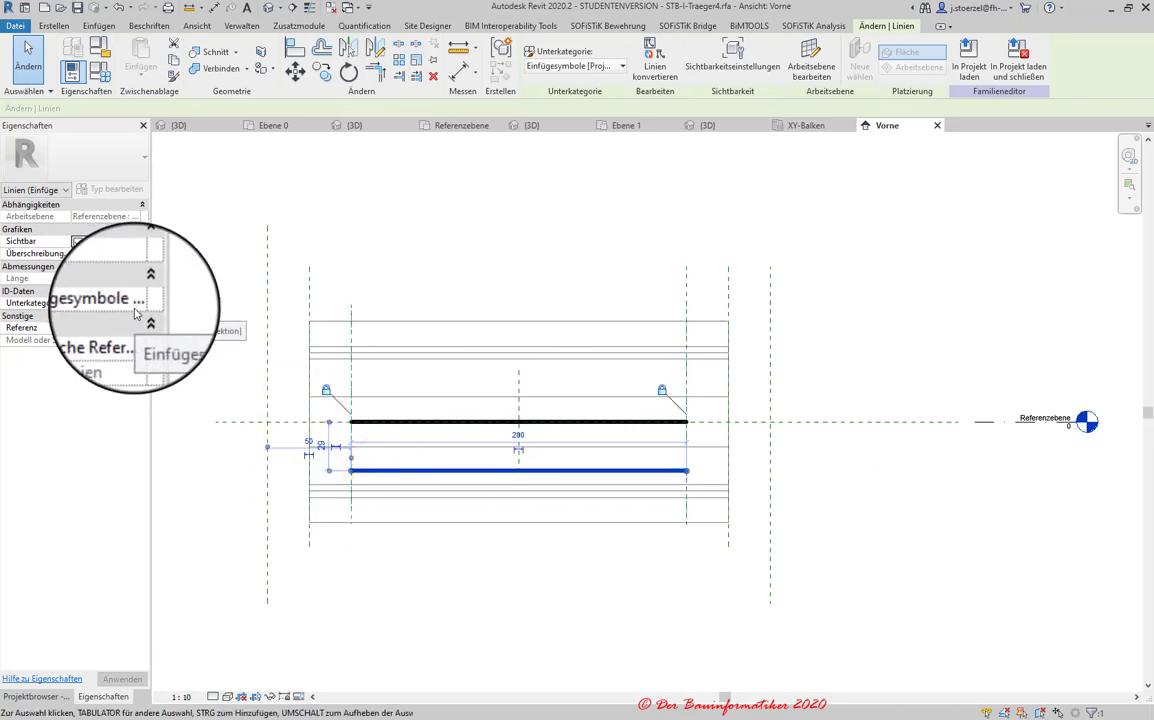
{"action": "left_click", "coordinate": [369, 424]}
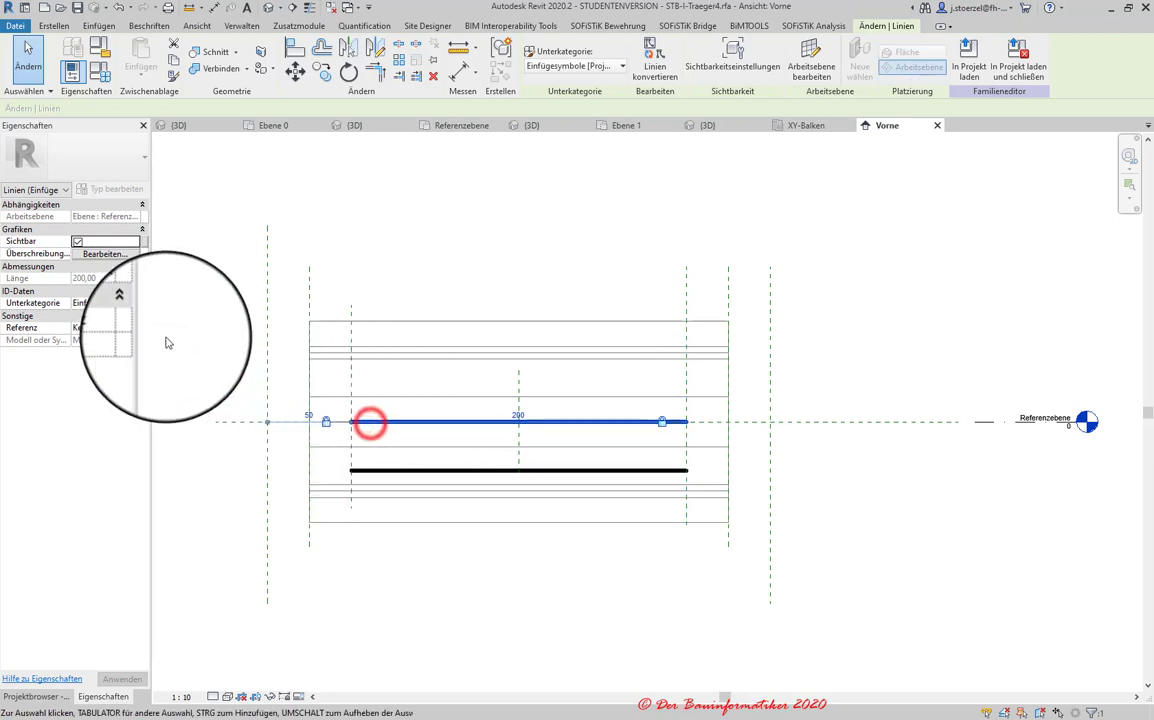
{"action": "left_click", "coordinate": [382, 470]}
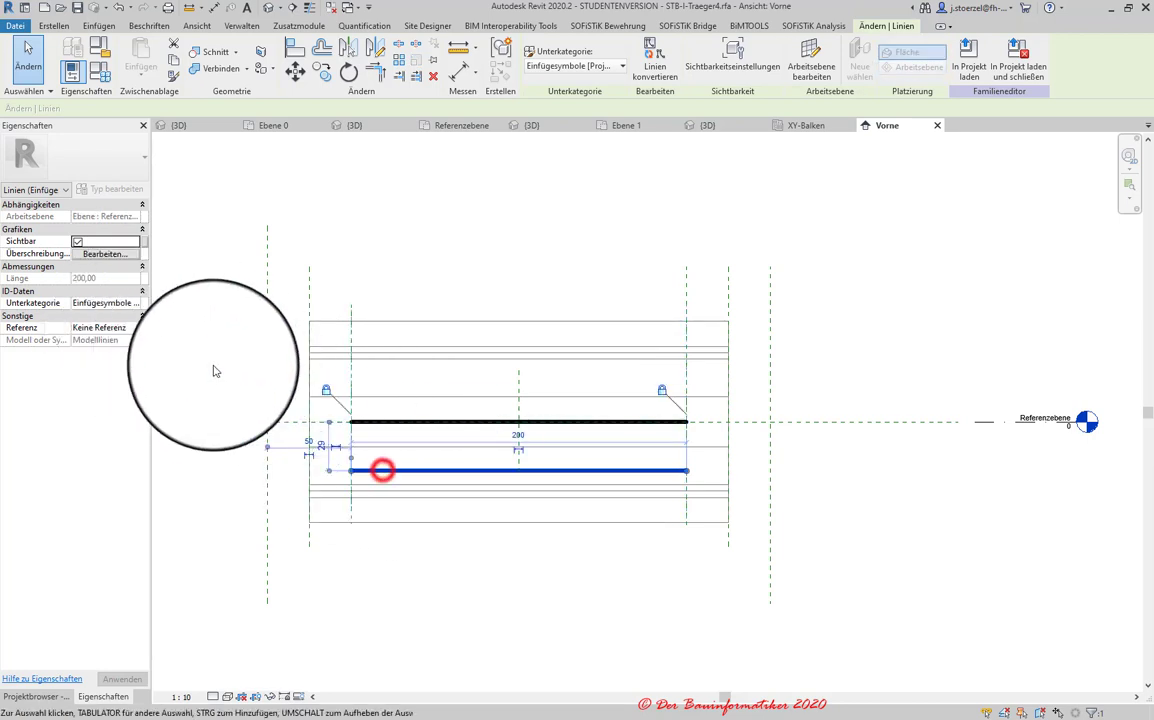
{"action": "left_click", "coordinate": [132, 329]}
{"action": "left_click", "coordinate": [410, 423]}
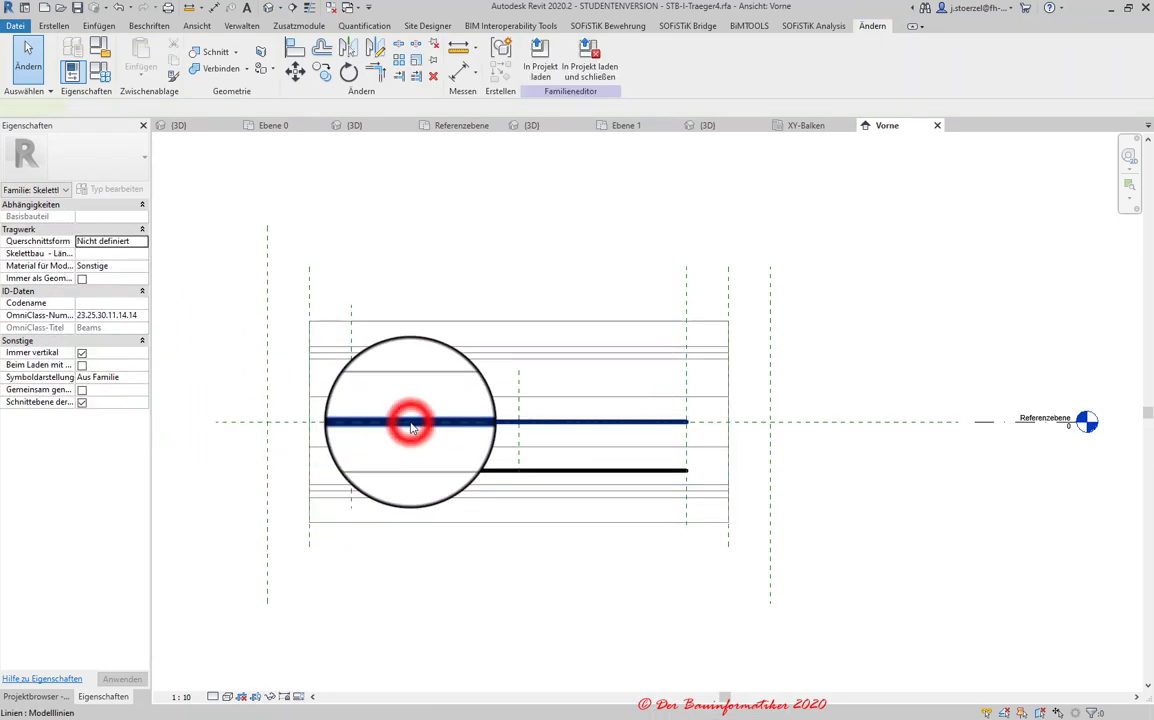
{"action": "left_click", "coordinate": [372, 471]}
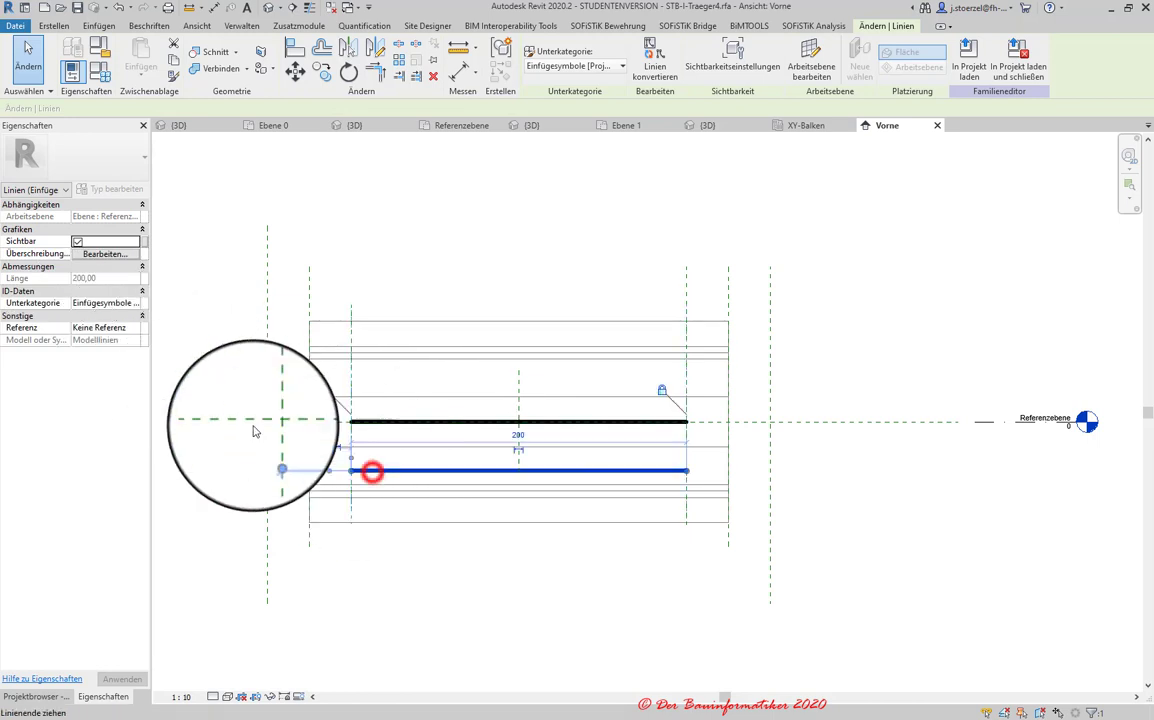
{"action": "left_click", "coordinate": [143, 328]}
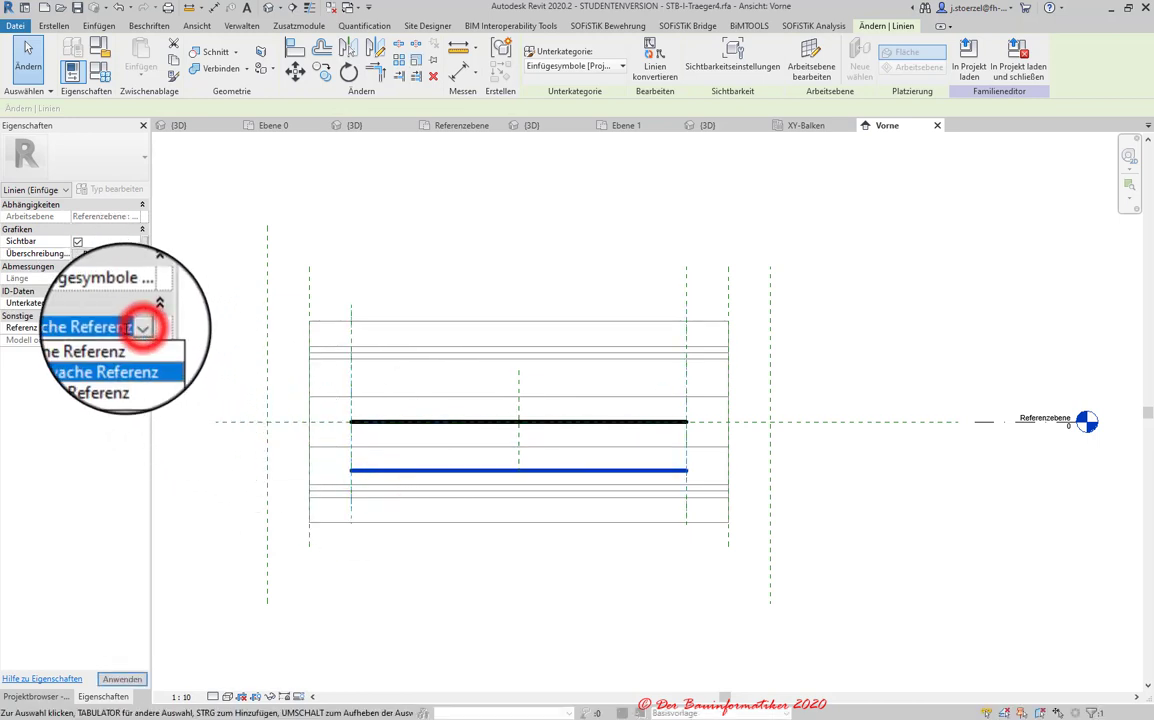
{"action": "left_click", "coordinate": [108, 341]}
{"action": "left_click", "coordinate": [464, 507]}
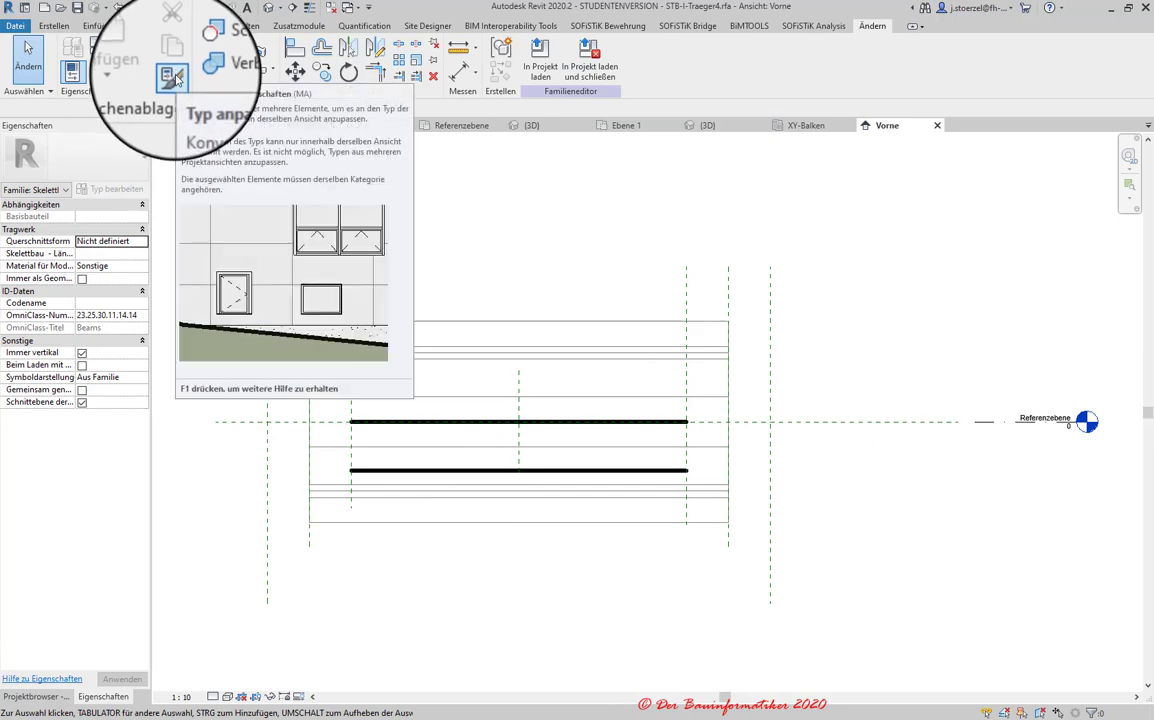
- Apply the upper line's type to the lower line with Typ anpassen and verify both
{"action": "left_click", "coordinate": [174, 78]}
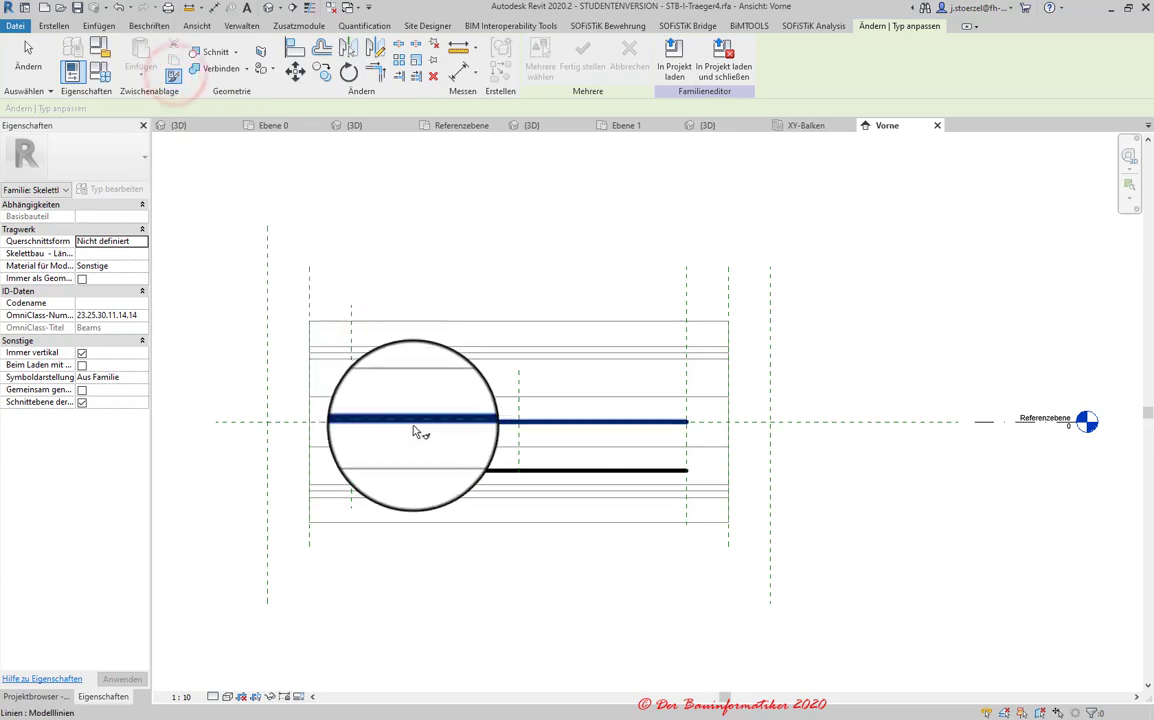
{"action": "left_click", "coordinate": [412, 422]}
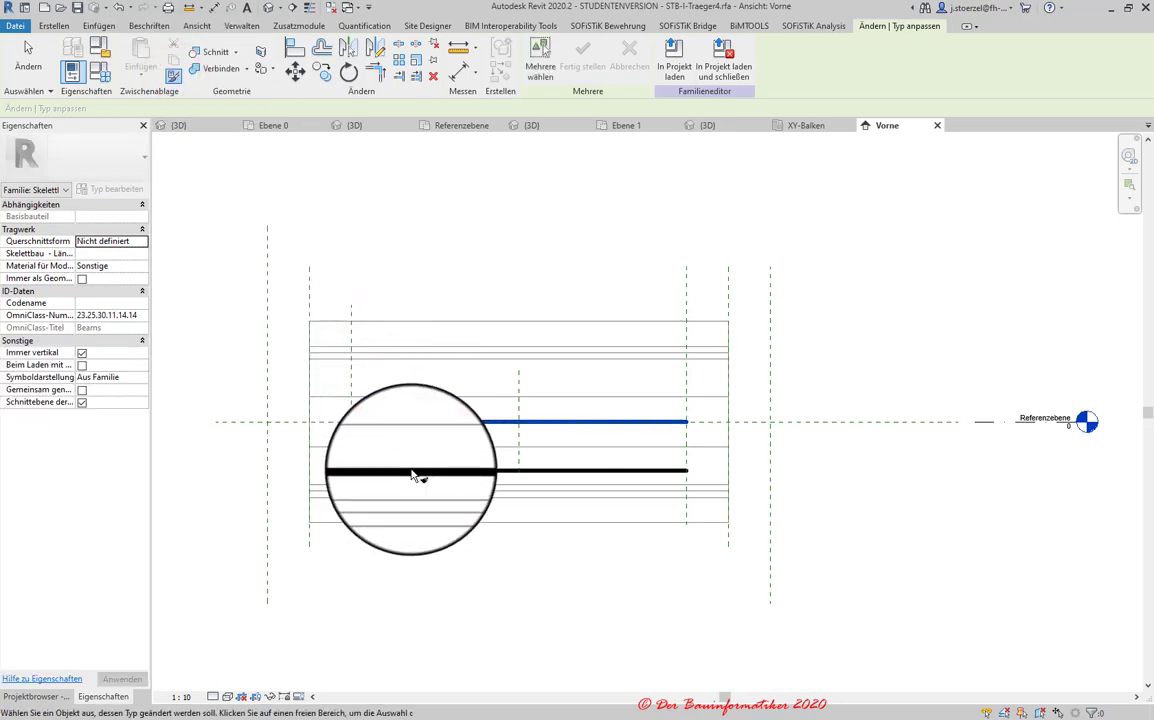
{"action": "left_click", "coordinate": [412, 471]}
{"action": "key", "text": "Escape"}
{"action": "left_click", "coordinate": [432, 474]}
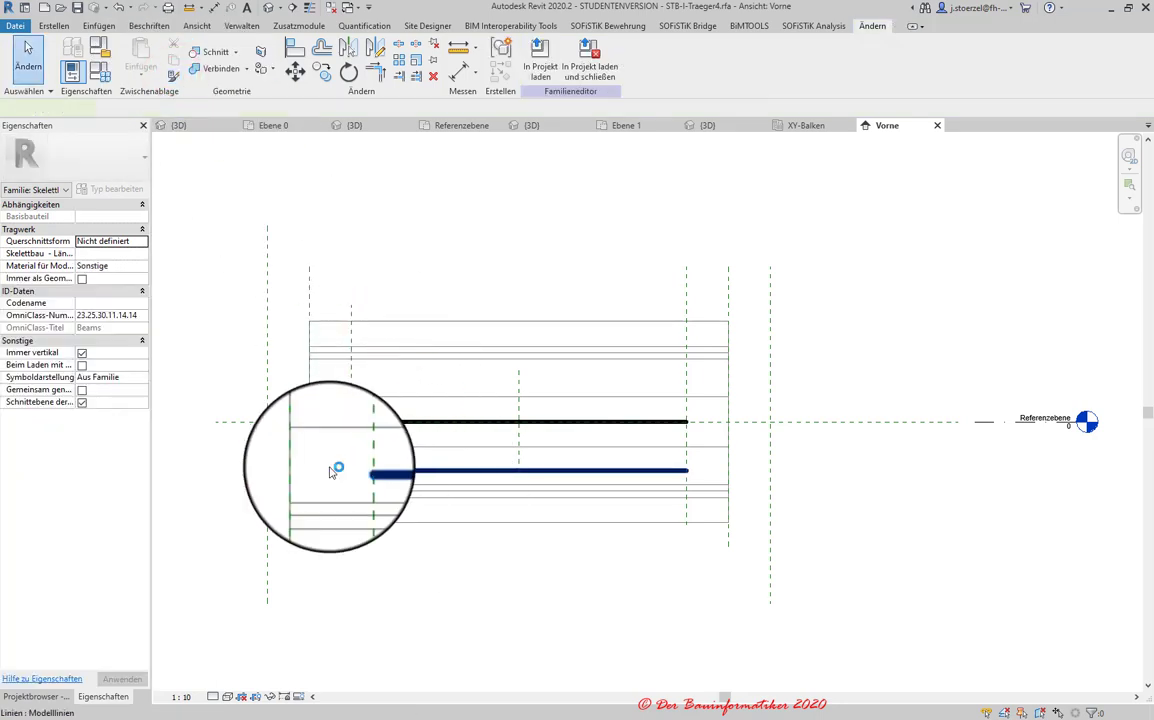
{"action": "left_click", "coordinate": [404, 421]}
{"action": "key", "text": "Escape"}
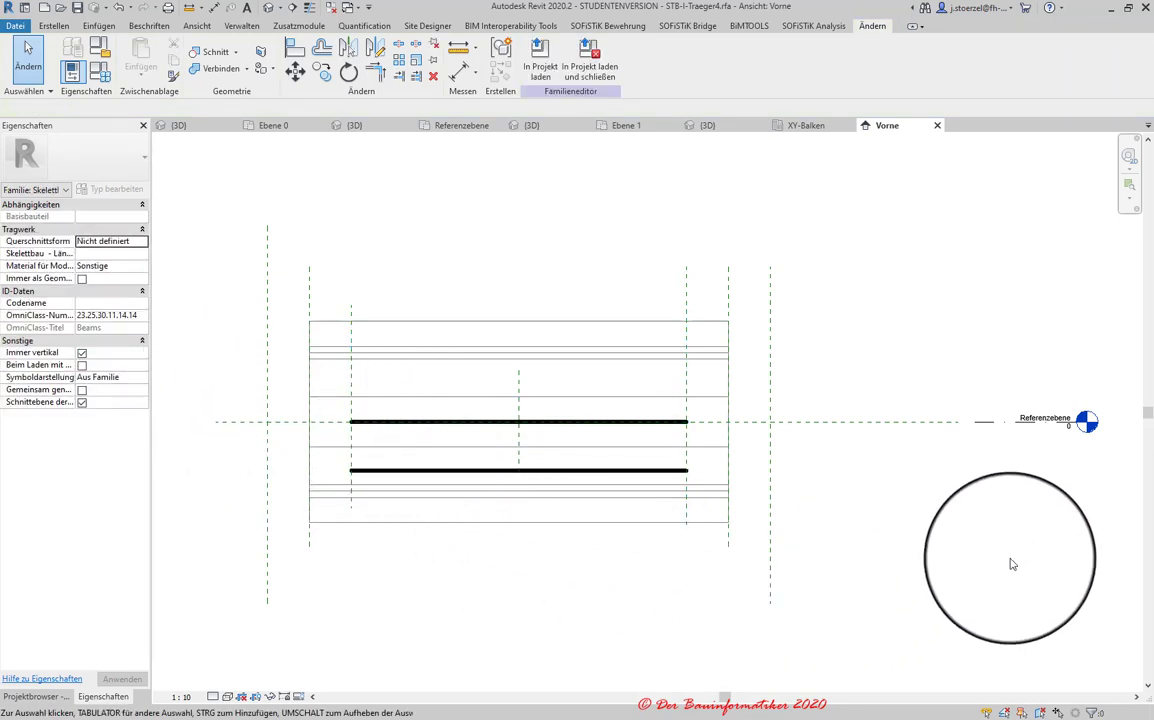
- Place a 29,00 aligned dimension from the horizontal reference plane to the lower line, then select it
{"action": "scroll", "coordinate": [652, 443], "scroll_direction": "up", "scroll_amount": 2}
{"action": "scroll", "coordinate": [677, 466], "scroll_direction": "up", "scroll_amount": 1}
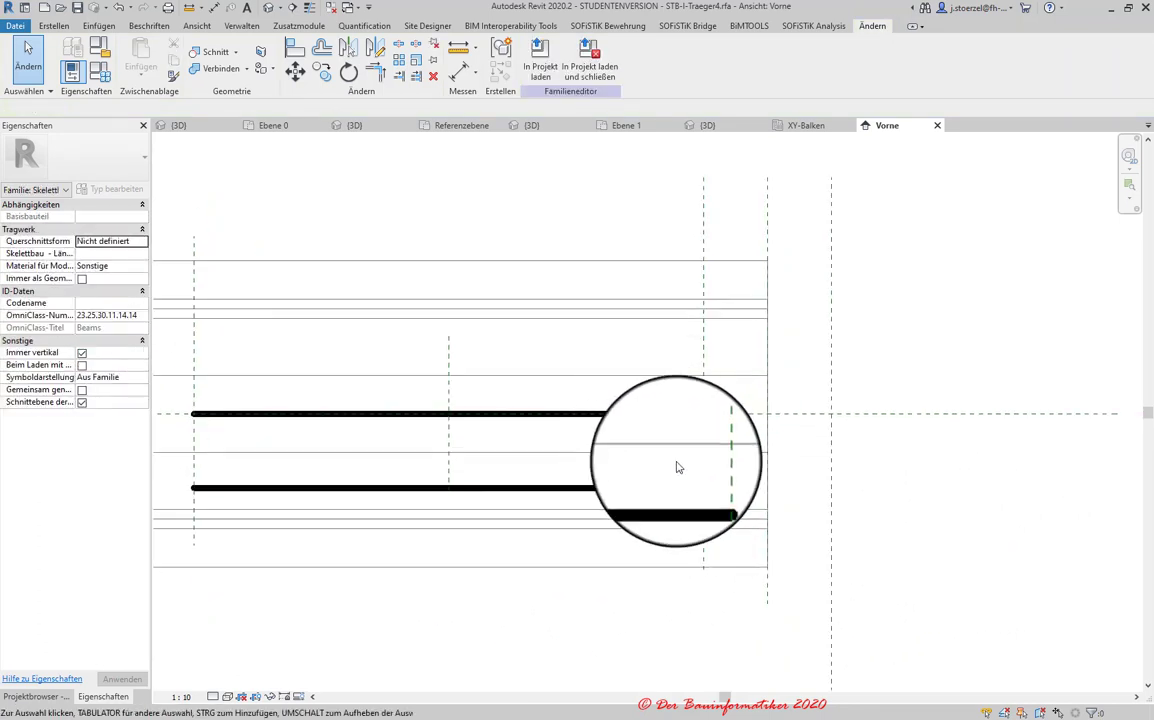
{"action": "scroll", "coordinate": [730, 478], "scroll_direction": "down", "scroll_amount": 1}
{"action": "scroll", "coordinate": [649, 479], "scroll_direction": "down", "scroll_amount": 1}
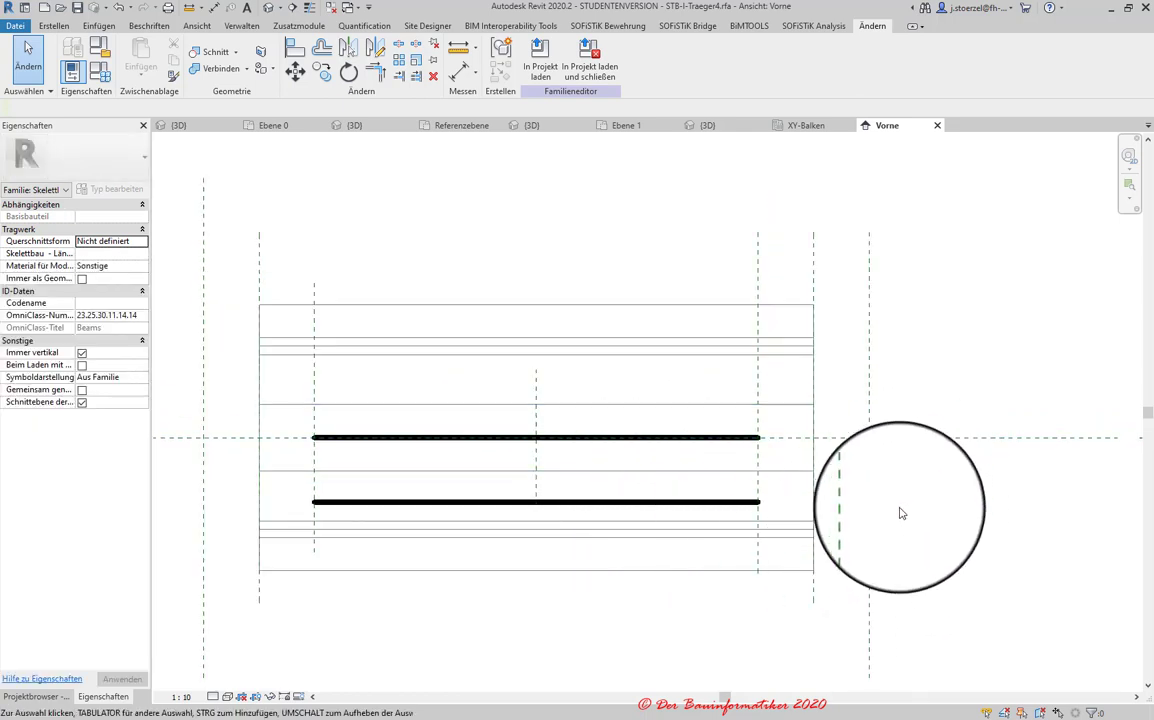
{"action": "scroll", "coordinate": [502, 410], "scroll_direction": "down", "scroll_amount": 1}
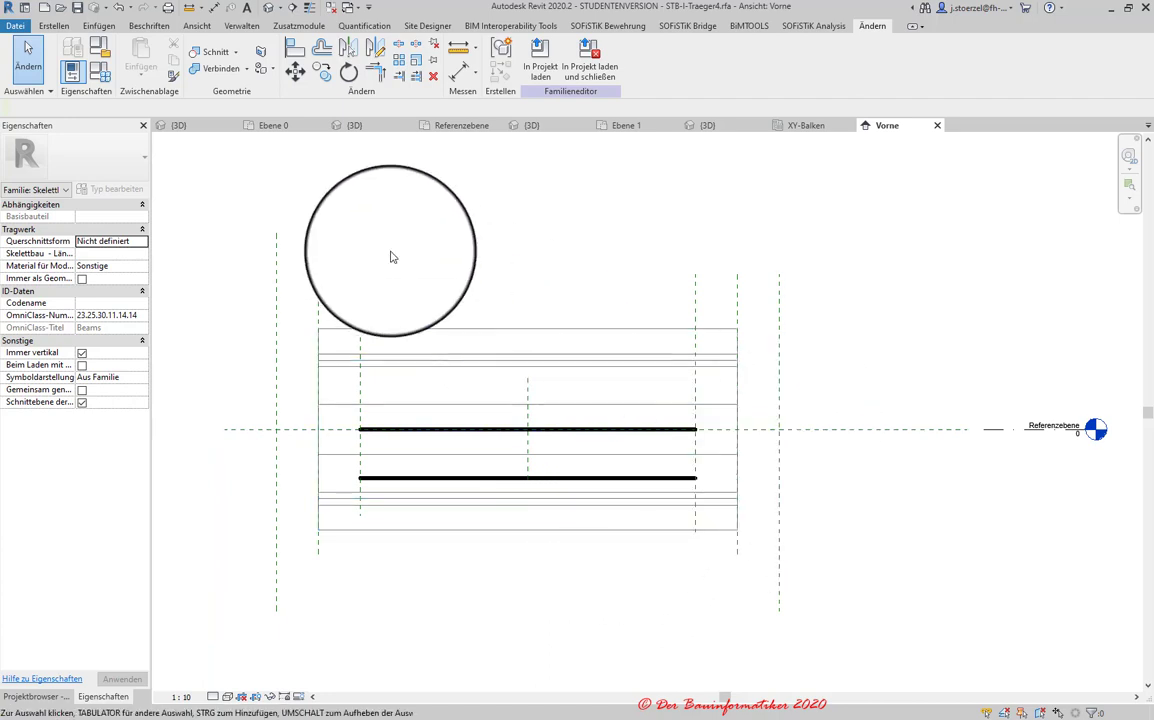
{"action": "left_click", "coordinate": [462, 72]}
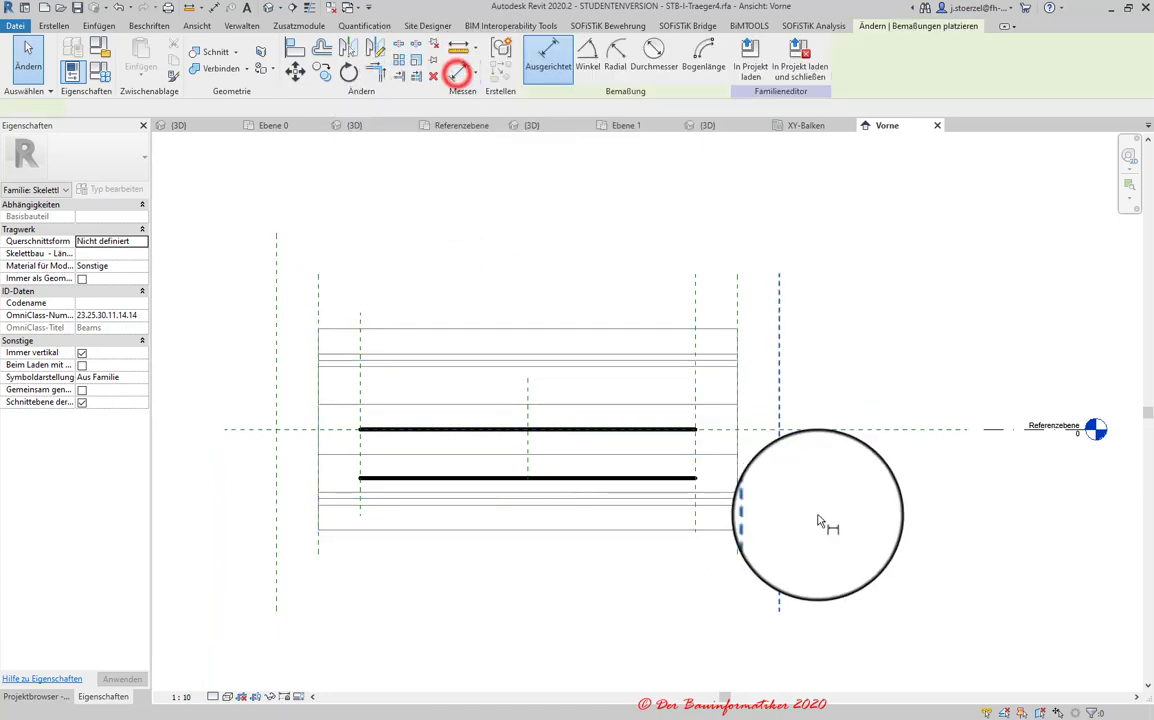
{"action": "left_click", "coordinate": [841, 430]}
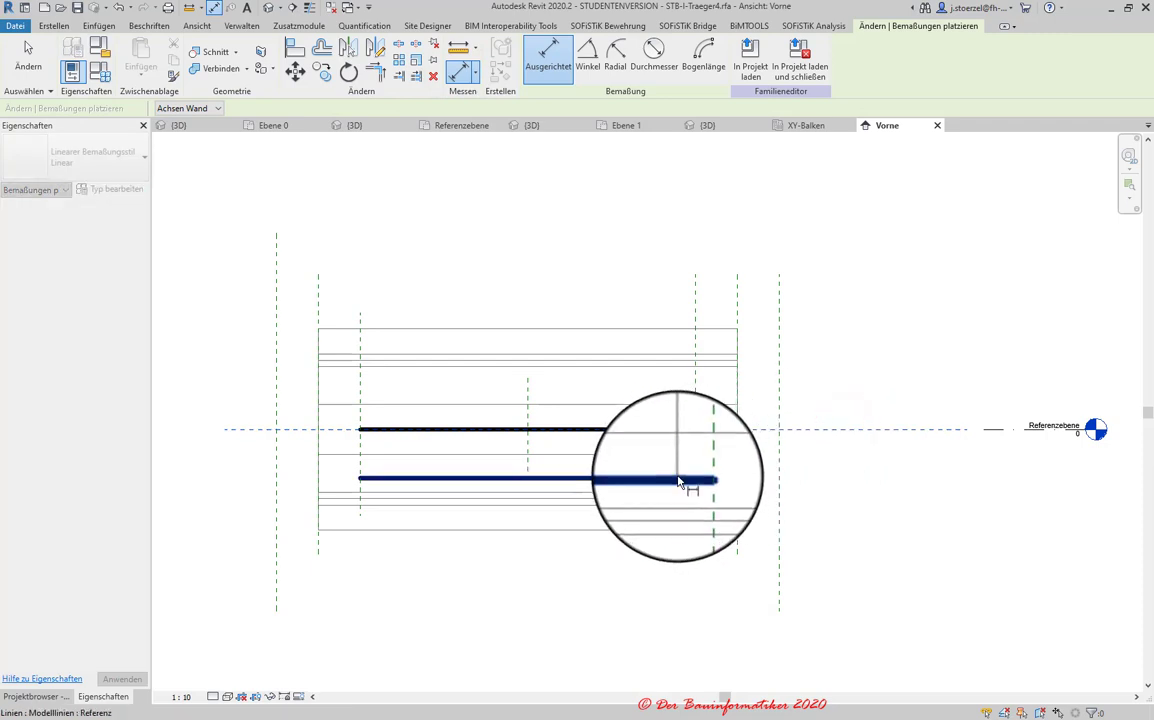
{"action": "left_click", "coordinate": [677, 477]}
{"action": "left_click", "coordinate": [819, 360]}
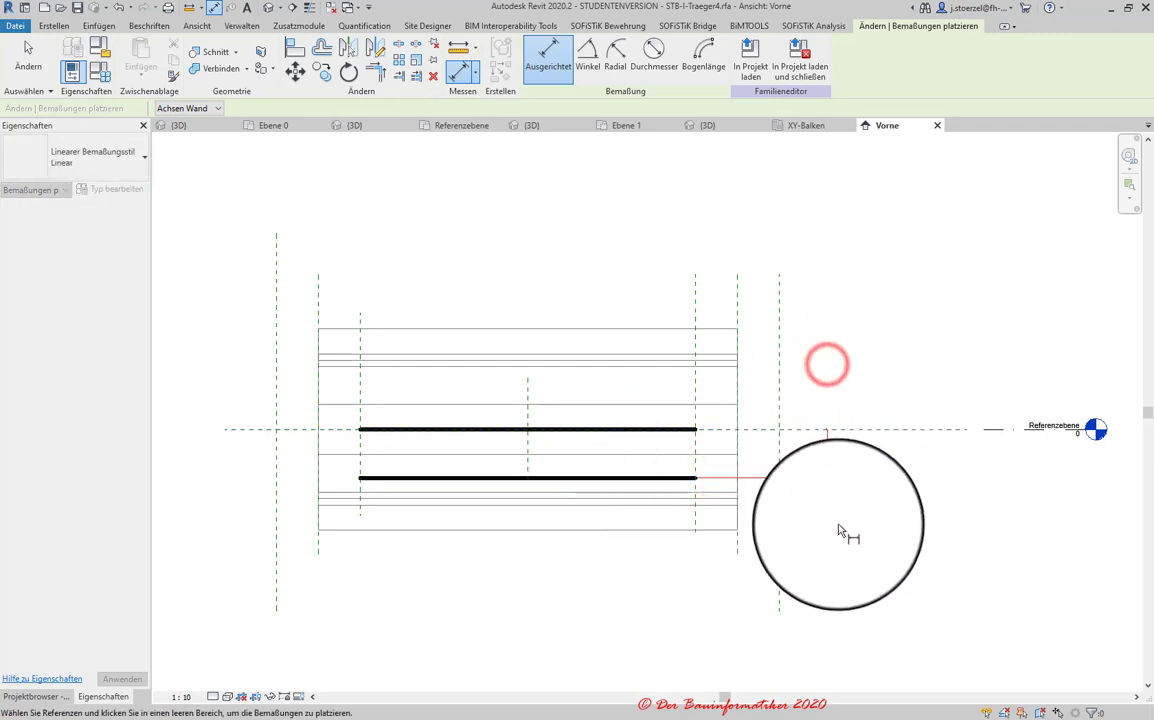
{"action": "key", "text": "Escape"}
{"action": "key", "text": "Escape"}
{"action": "scroll", "coordinate": [820, 502], "scroll_direction": "up", "scroll_amount": 2}
{"action": "scroll", "coordinate": [820, 505], "scroll_direction": "up", "scroll_amount": 1}
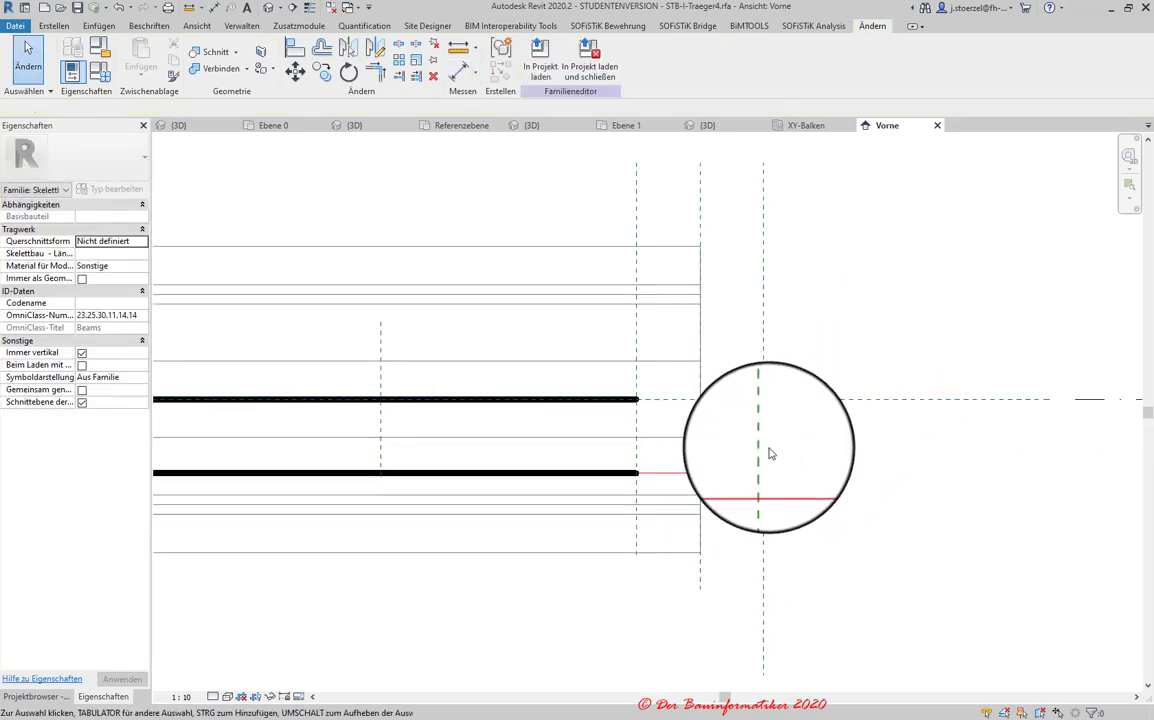
{"action": "scroll", "coordinate": [786, 453], "scroll_direction": "down", "scroll_amount": 2}
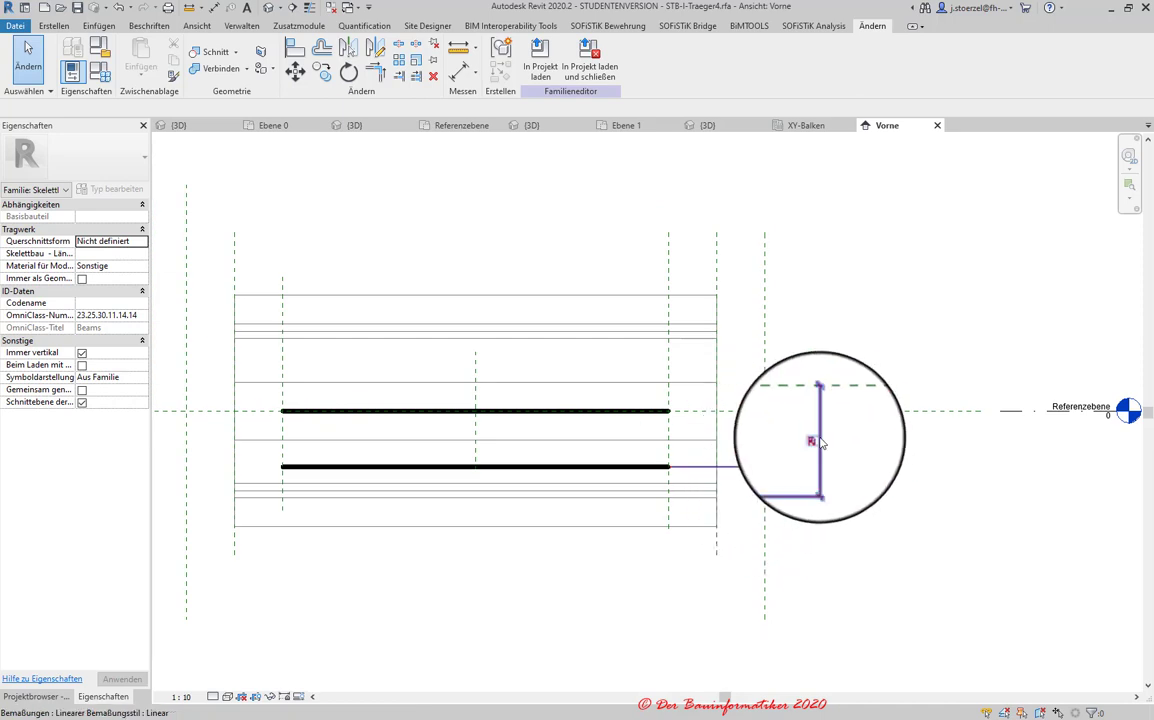
{"action": "left_click", "coordinate": [818, 437]}
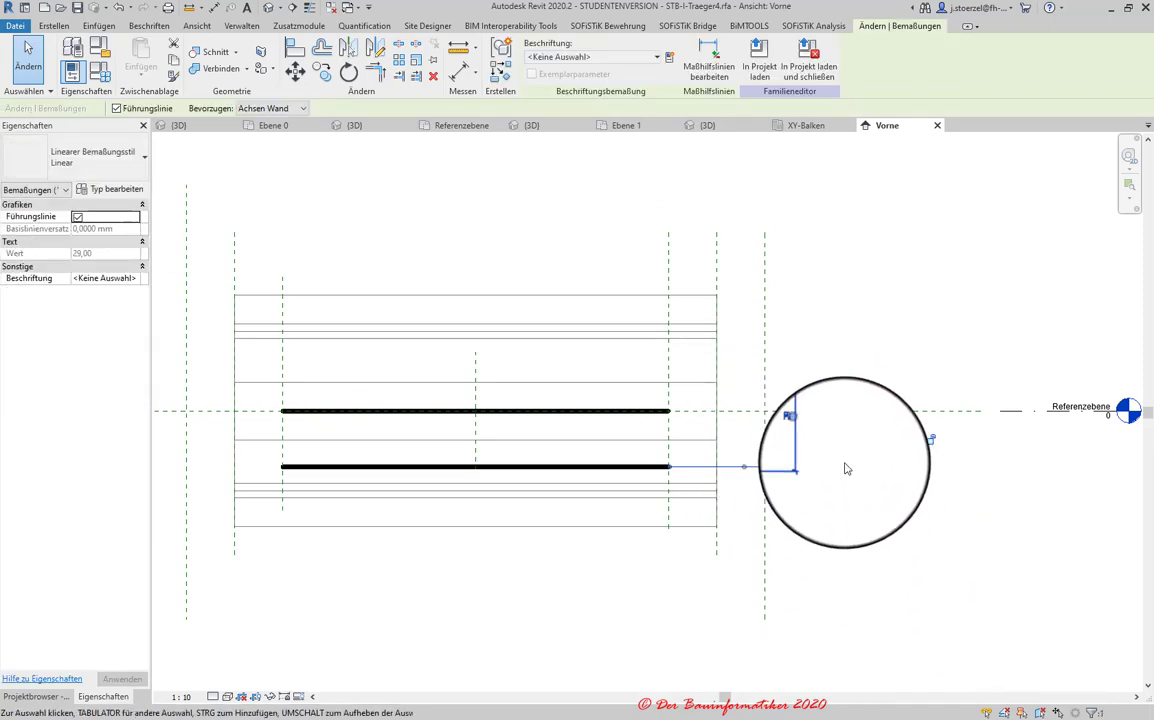
- Label the 29 mm dimension with type parameter ML_Versatz, with a tooltip on the centre-axis offset
{"action": "left_click", "coordinate": [669, 57]}
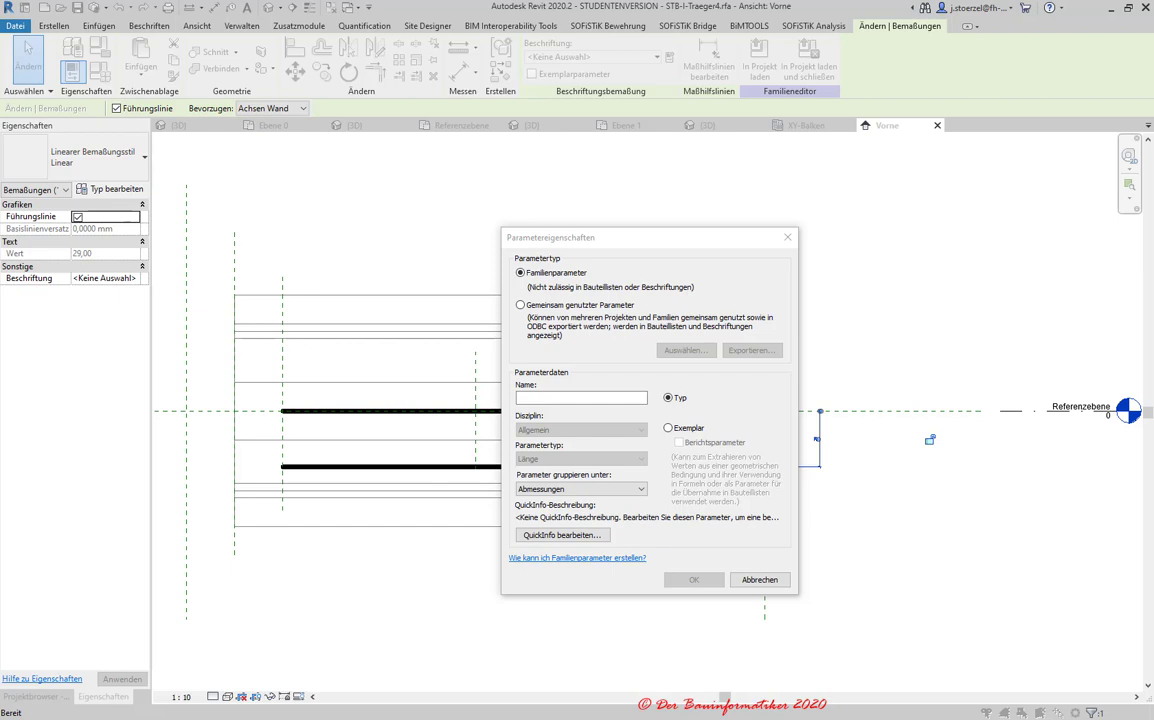
{"action": "left_click", "coordinate": [547, 398]}
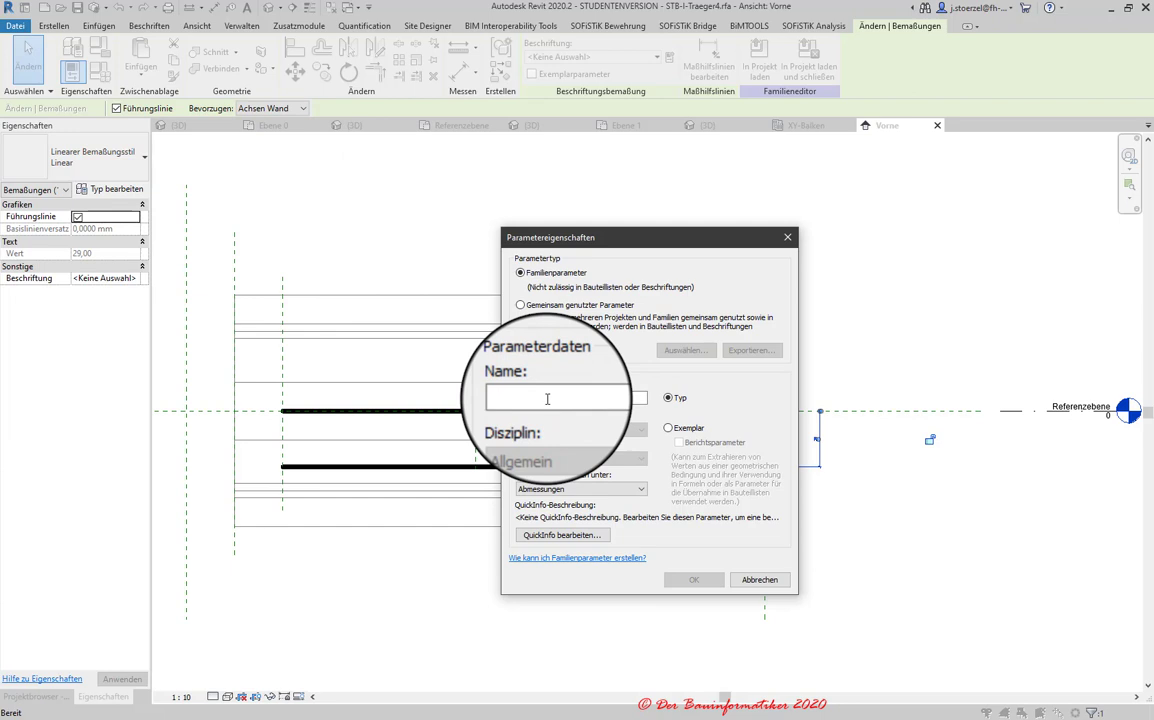
{"action": "type", "text": "ML_Versatz"}
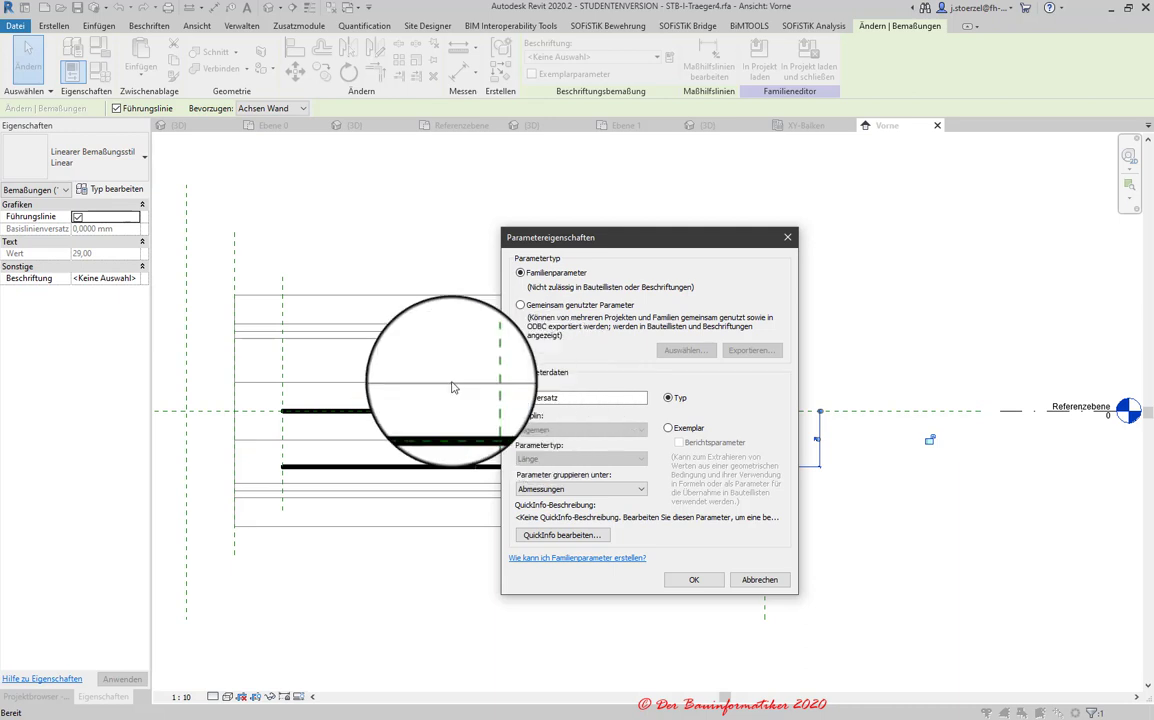
{"action": "left_click", "coordinate": [552, 536]}
{"action": "left_click_drag", "start_coordinate": [818, 291], "coordinate": [708, 248]}
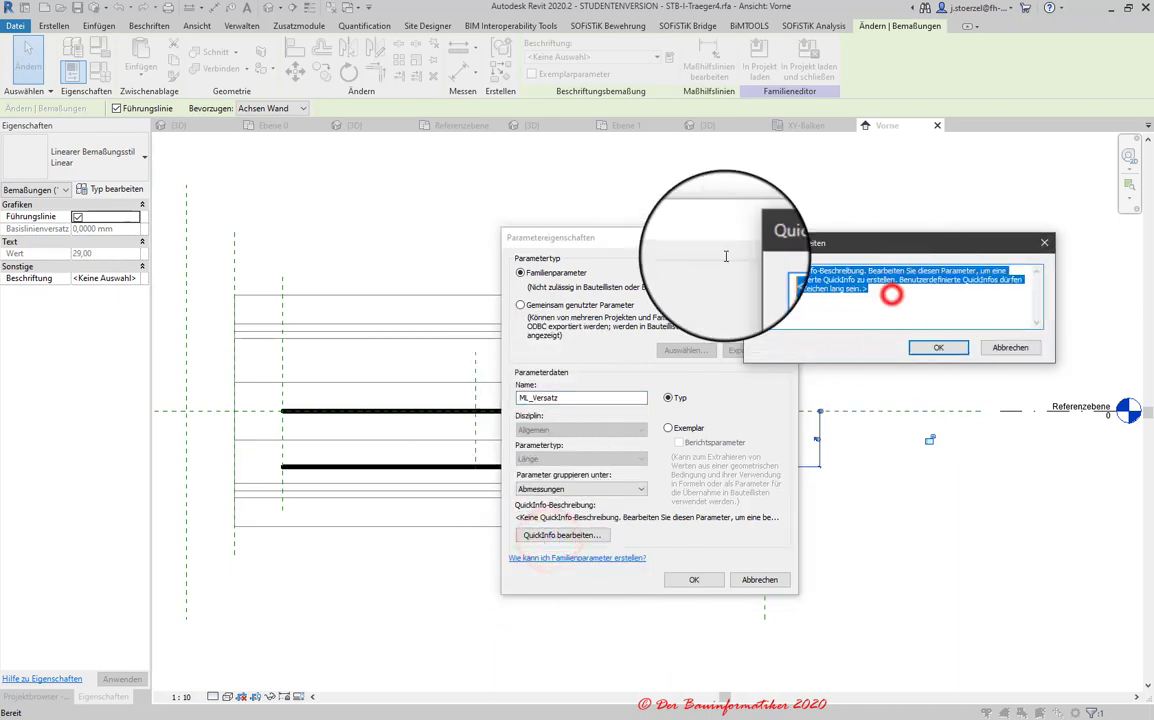
{"action": "key", "text": "BackSpace"}
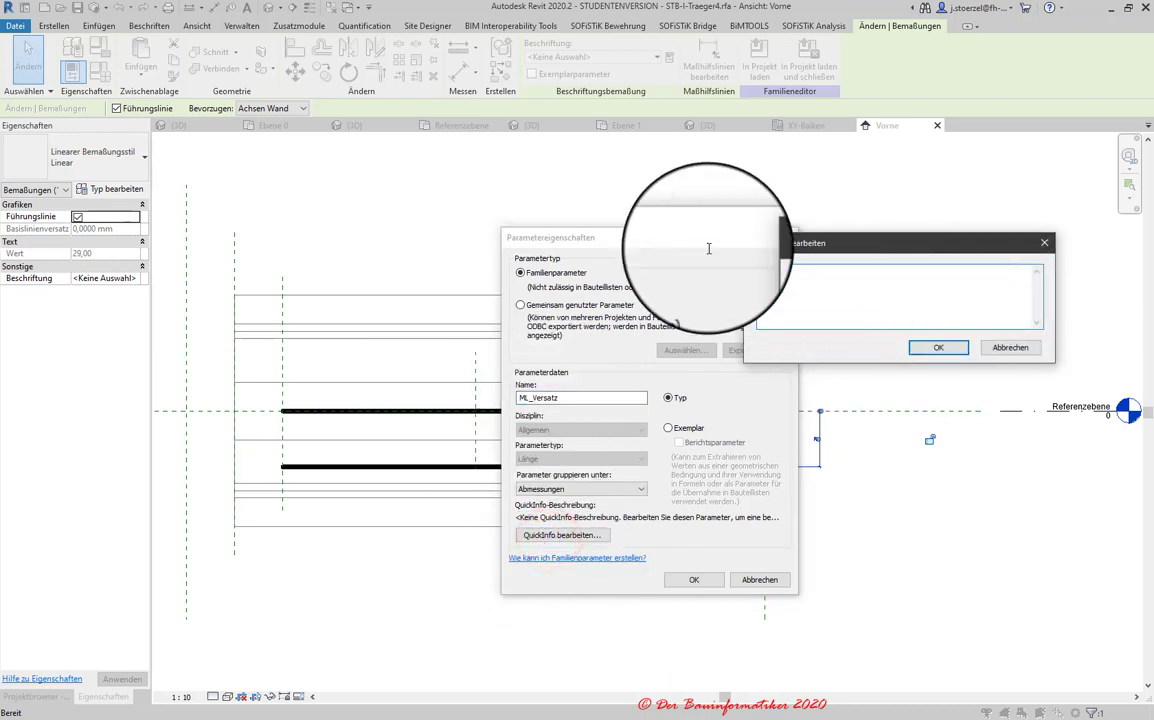
{"action": "type", "text": "derMo"}
{"action": "type", "text": "tand Maßlinie von der Mittachse"}
{"action": "left_click", "coordinate": [861, 285]}
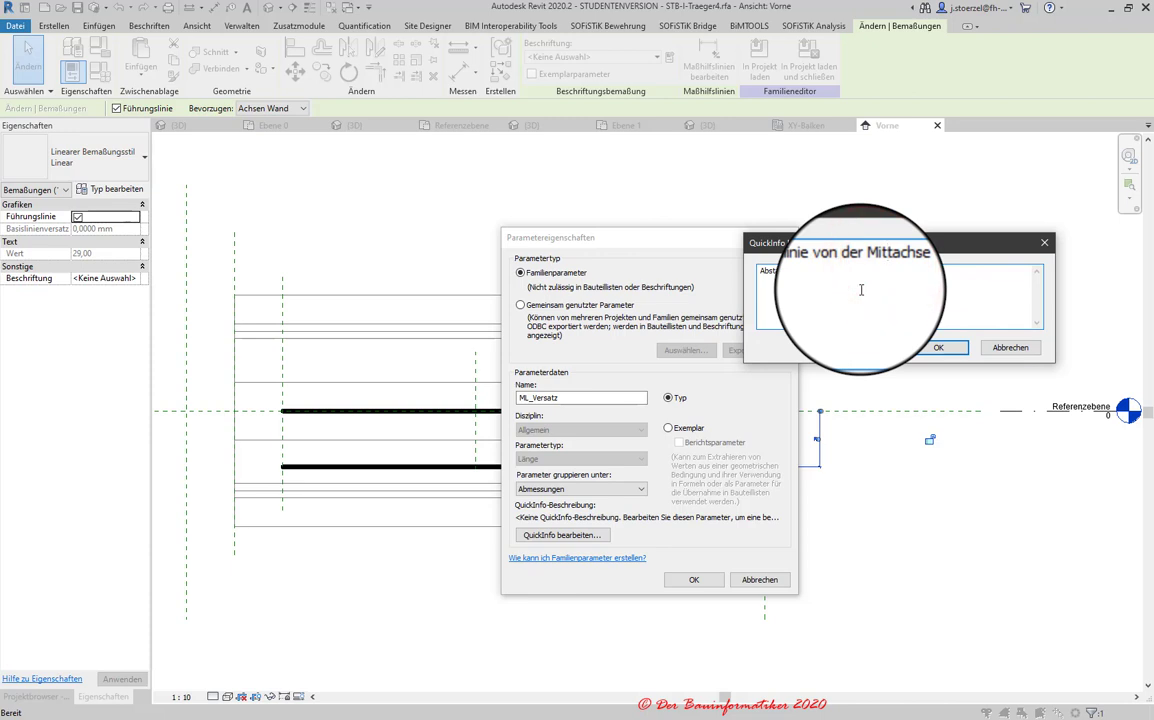
{"action": "type", "text": "el"}
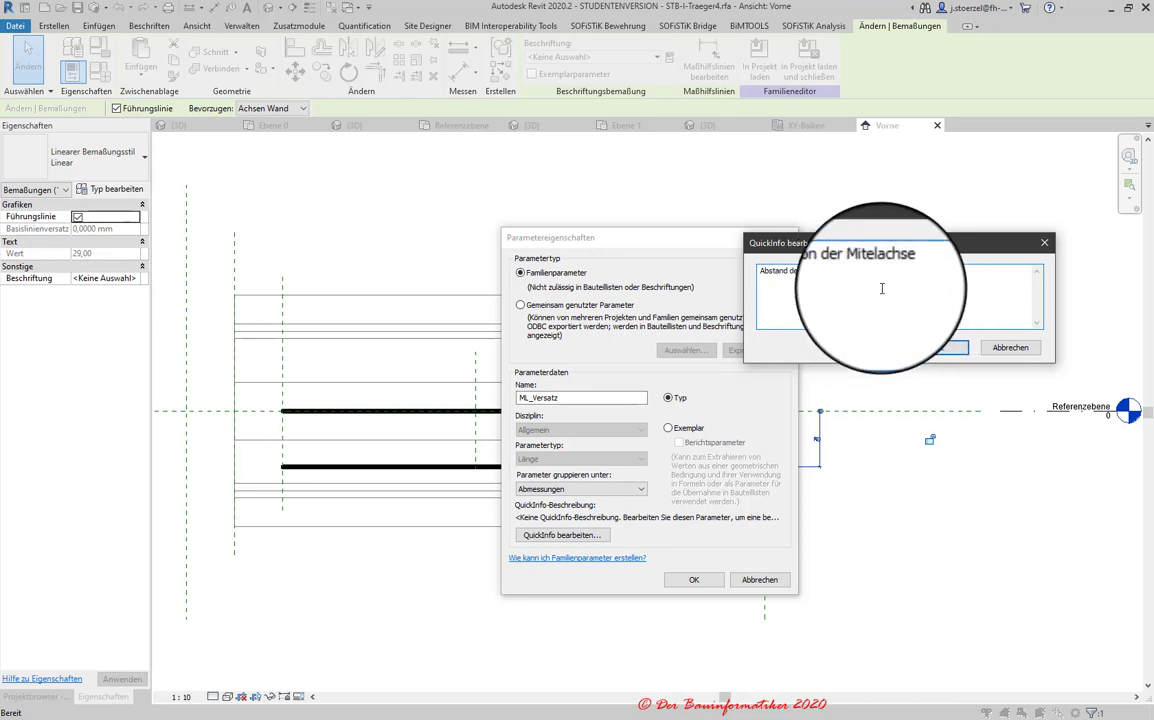
{"action": "left_click", "coordinate": [878, 305]}
{"action": "type", "text": "t"}
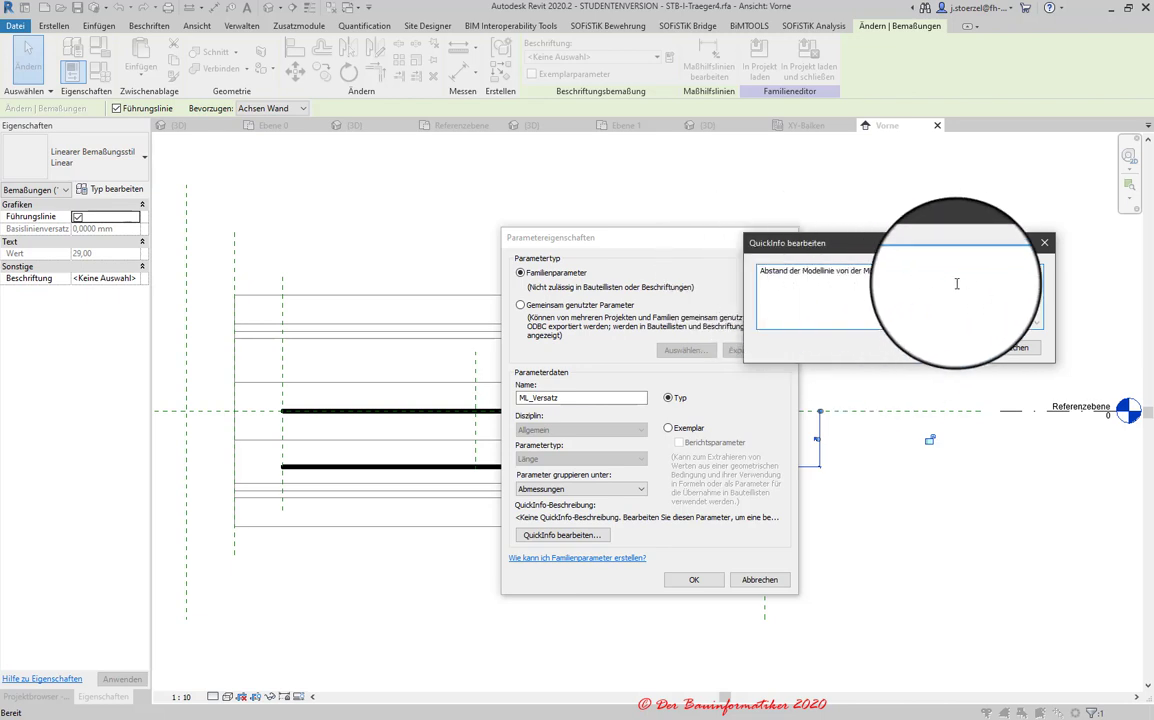
{"action": "left_click", "coordinate": [937, 348]}
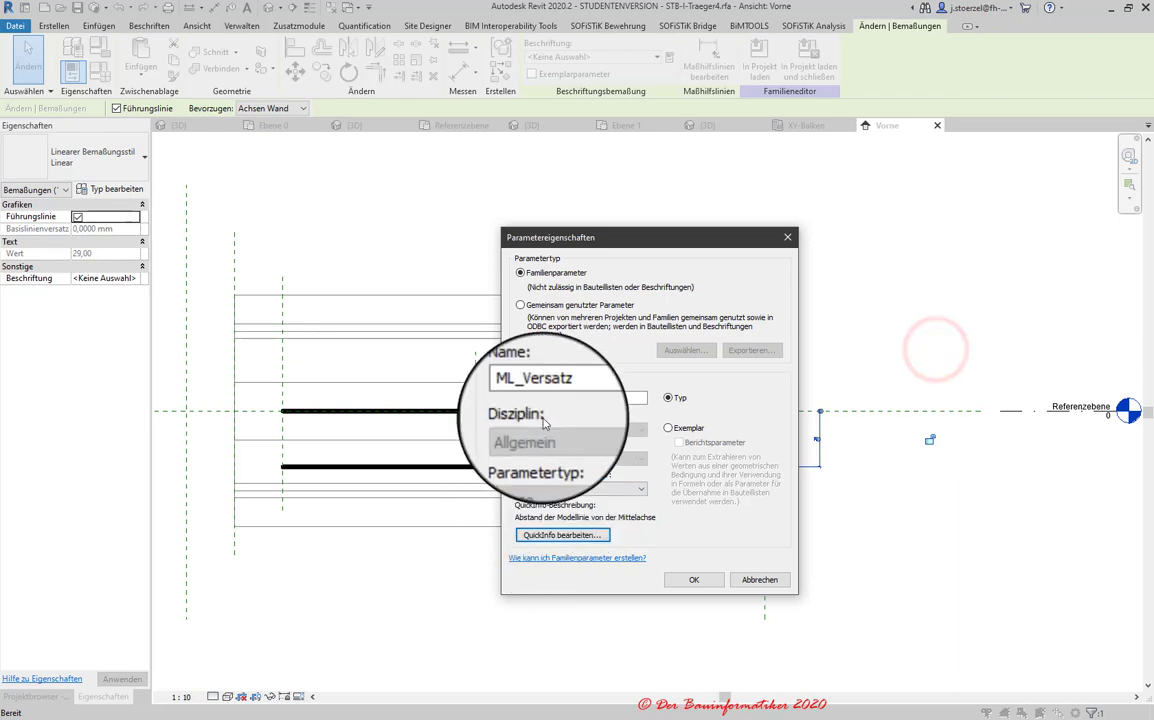
{"action": "left_click", "coordinate": [693, 579]}
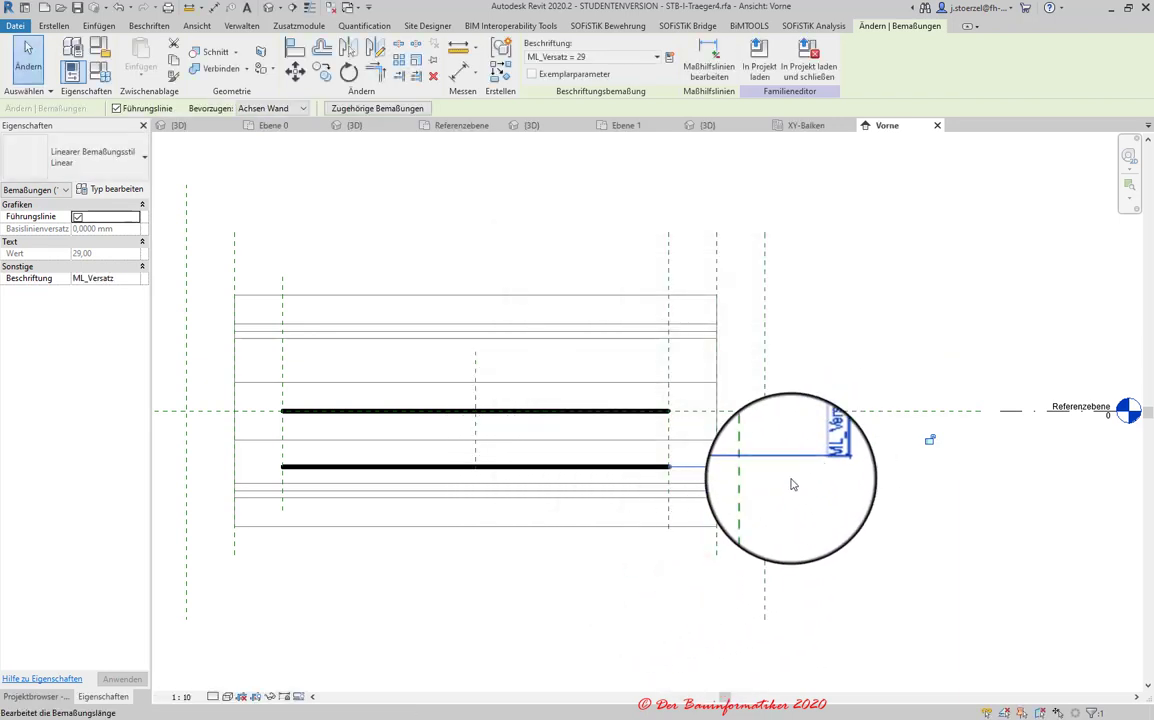
- Open Familientypen for type 100x120 and select the ML_Versatz 29,00 row
{"action": "left_click", "coordinate": [100, 70]}
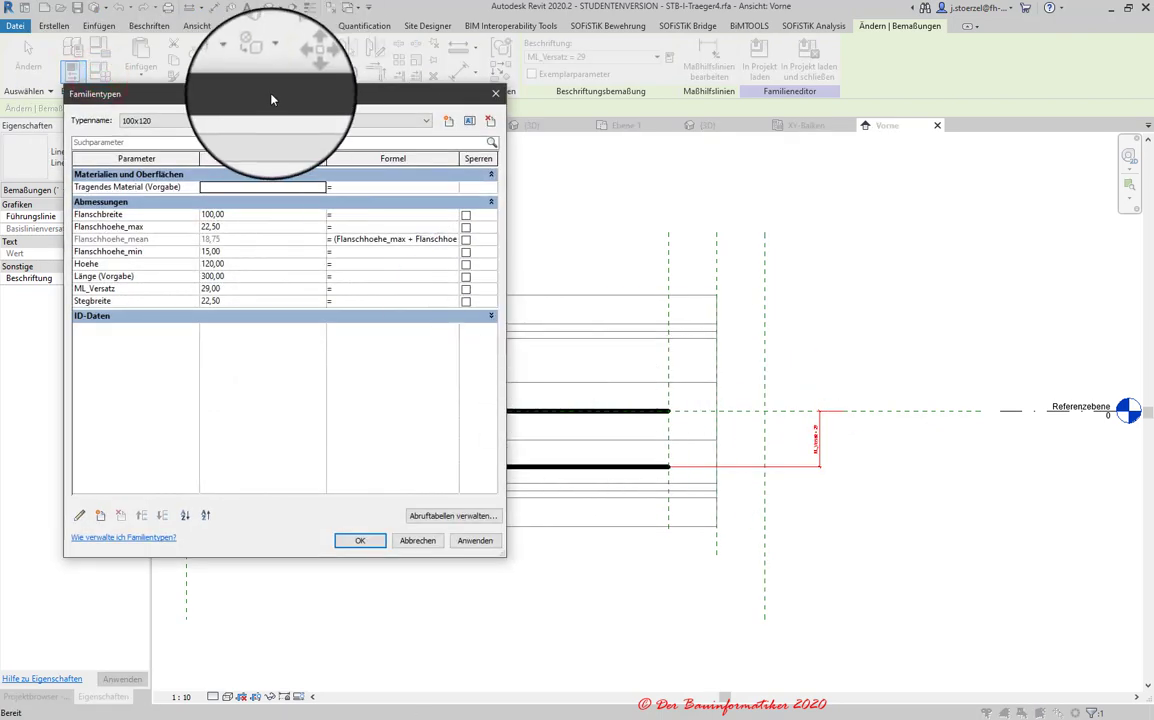
{"action": "left_click_drag", "start_coordinate": [270, 94], "coordinate": [616, 113]}
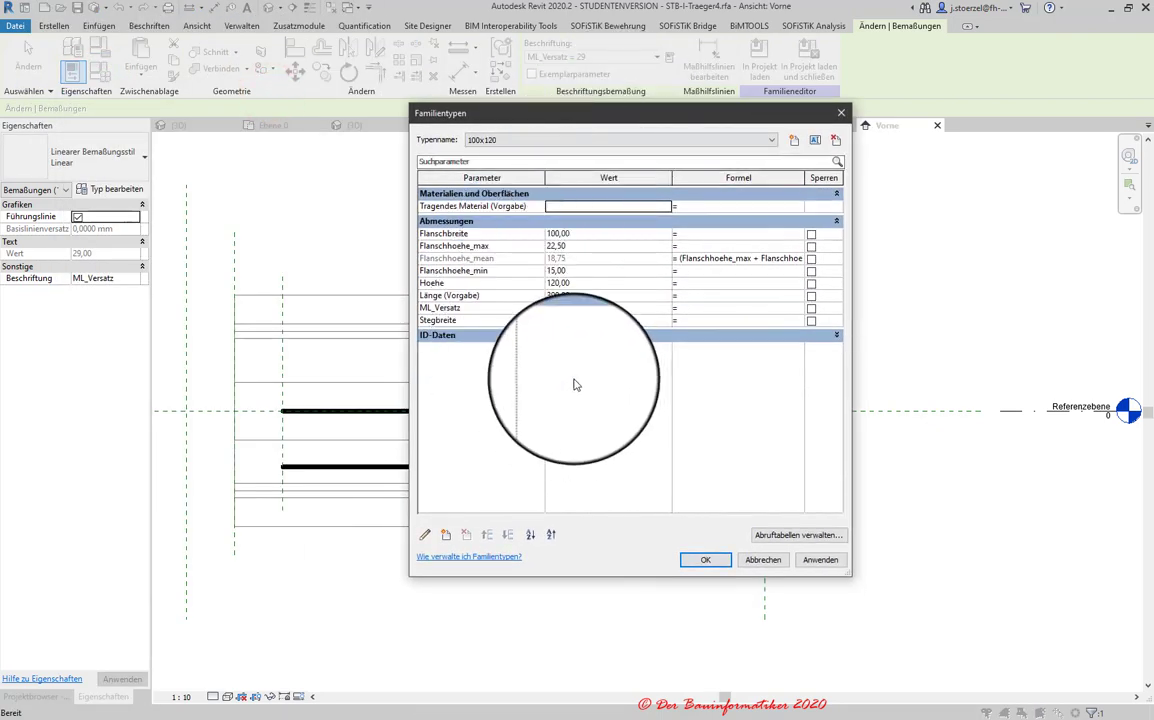
{"action": "left_click", "coordinate": [699, 308]}
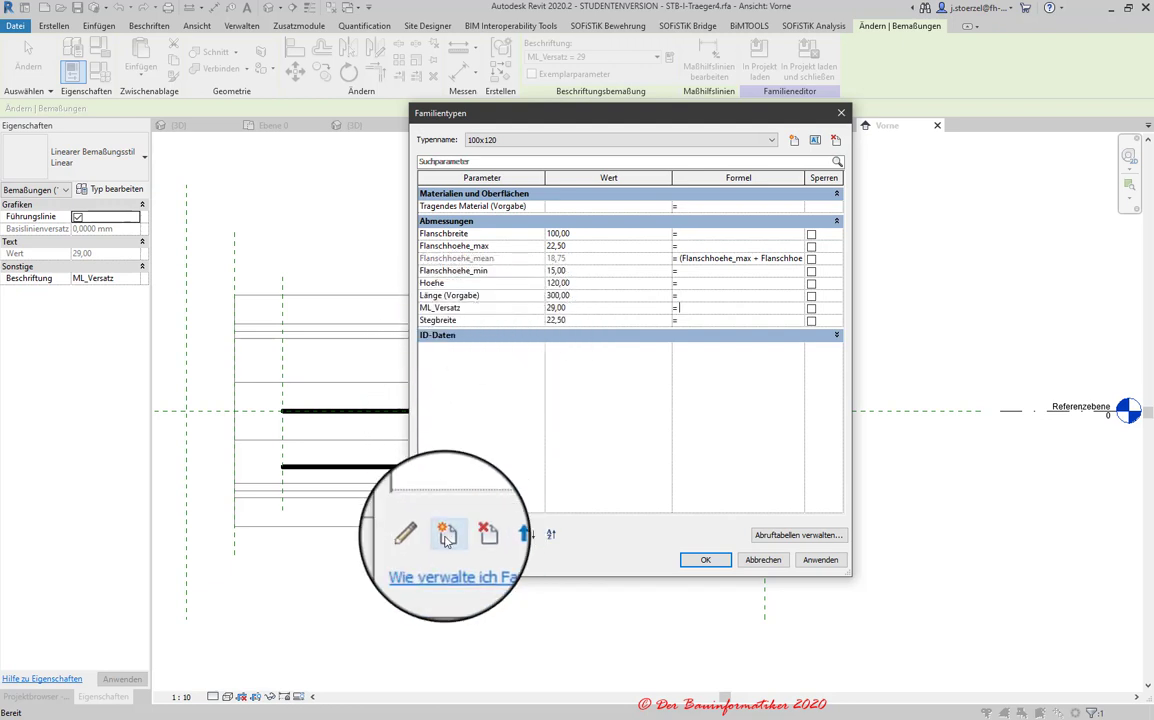
- Add a new instance family parameter named Symbollinie_unten
{"action": "left_click", "coordinate": [446, 535]}
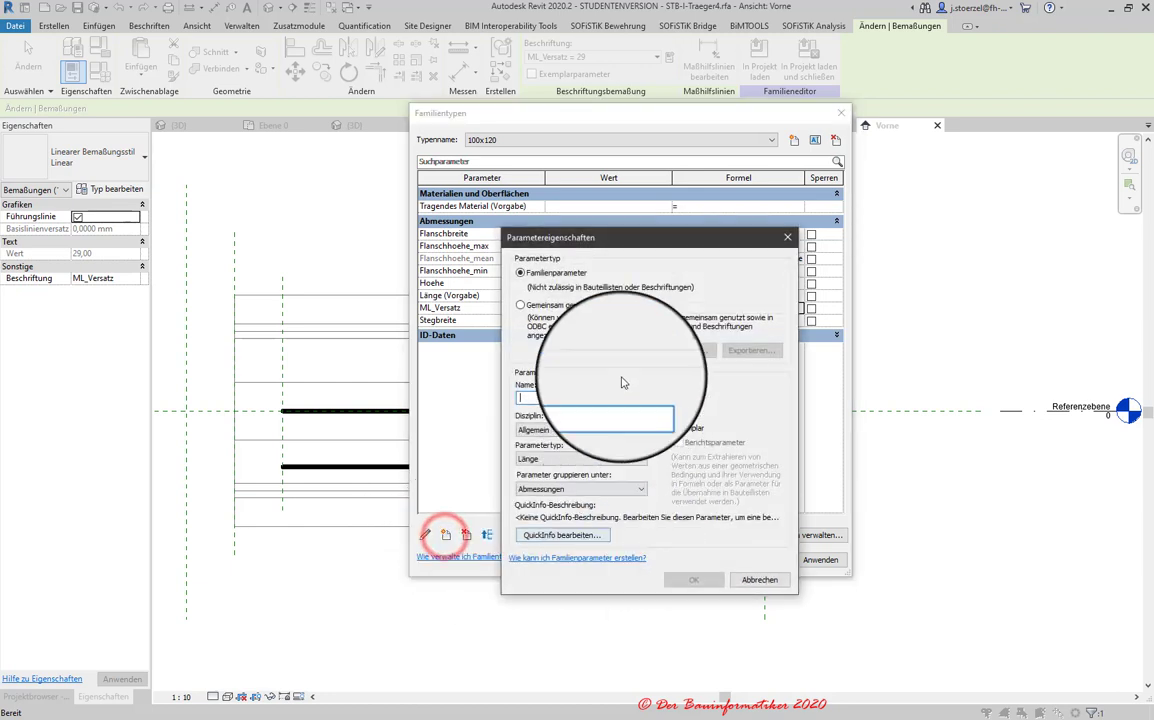
{"action": "left_click", "coordinate": [562, 400]}
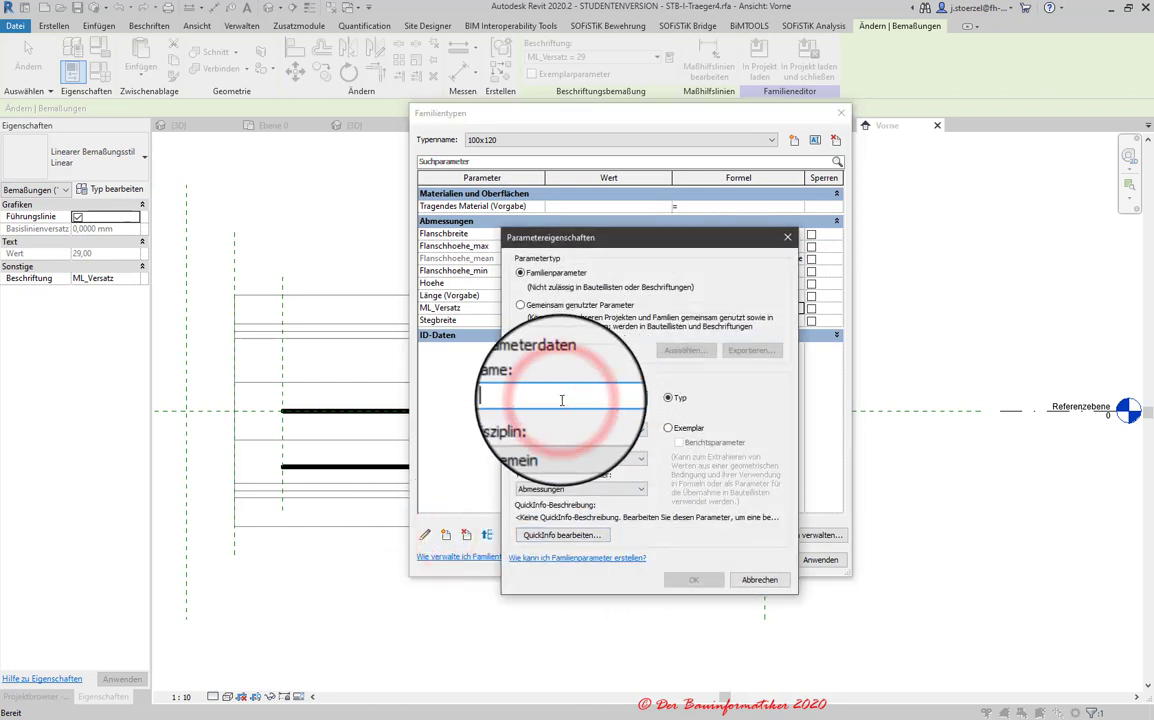
{"action": "type", "text": "Symbolin"}
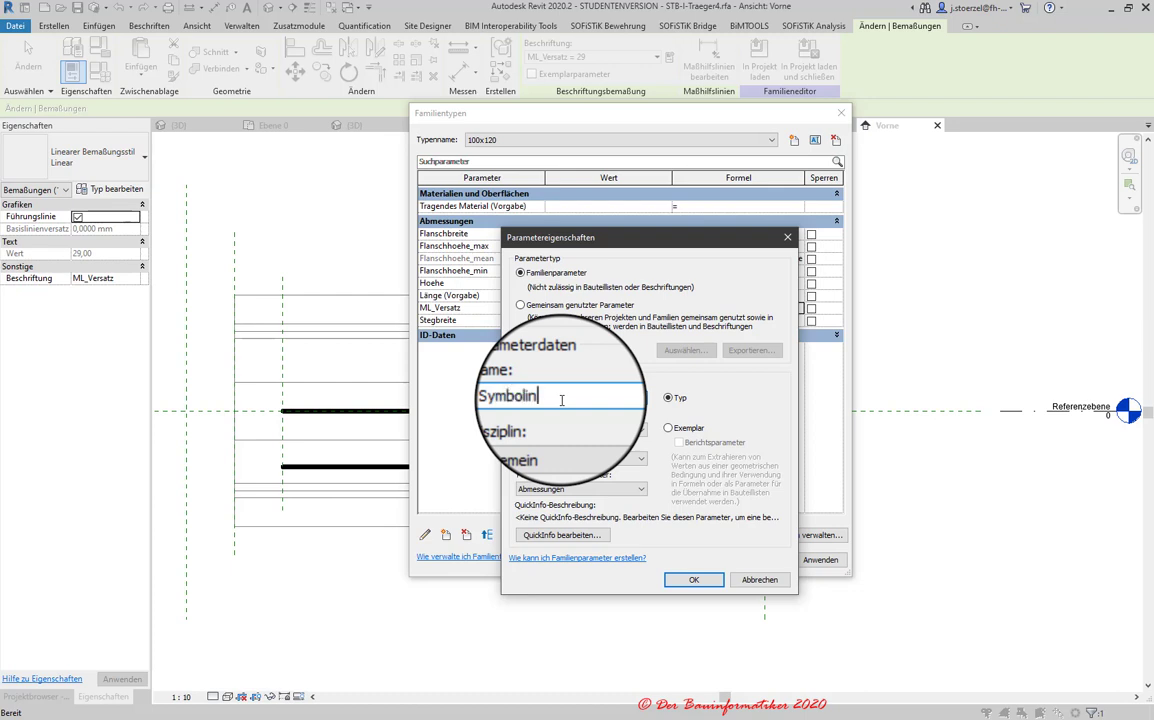
{"action": "key", "text": "BackSpace"}
{"action": "key", "text": "BackSpace"}
{"action": "key", "text": "BackSpace"}
{"action": "type", "text": "inie_u"}
{"action": "type", "text": "nten"}
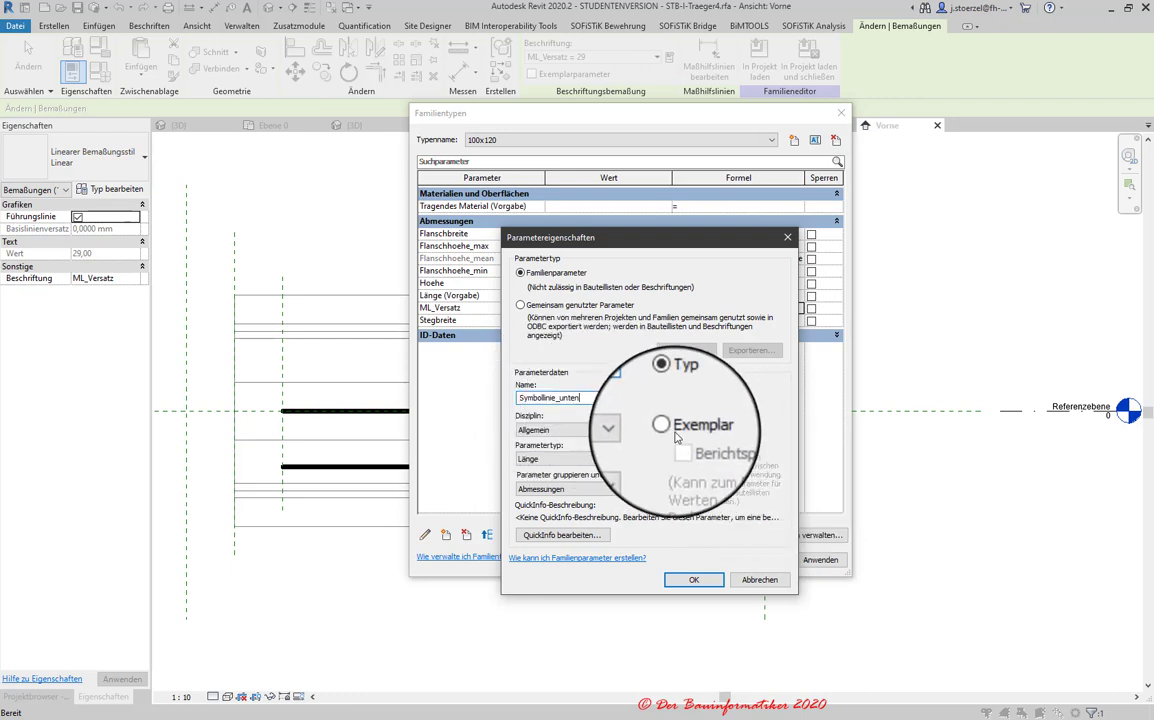
{"action": "left_click", "coordinate": [674, 431]}
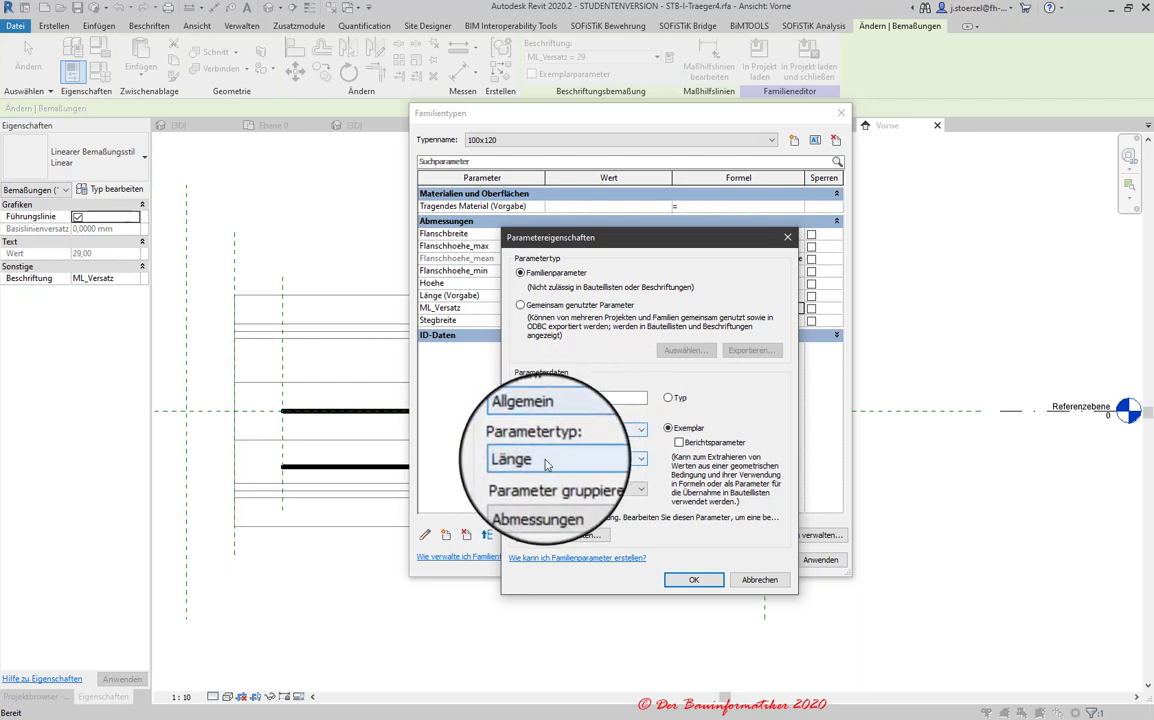
- Make Symbollinie_unten a Ja/Nein parameter grouped under Sichtbarkeit
{"action": "left_click", "coordinate": [546, 462]}
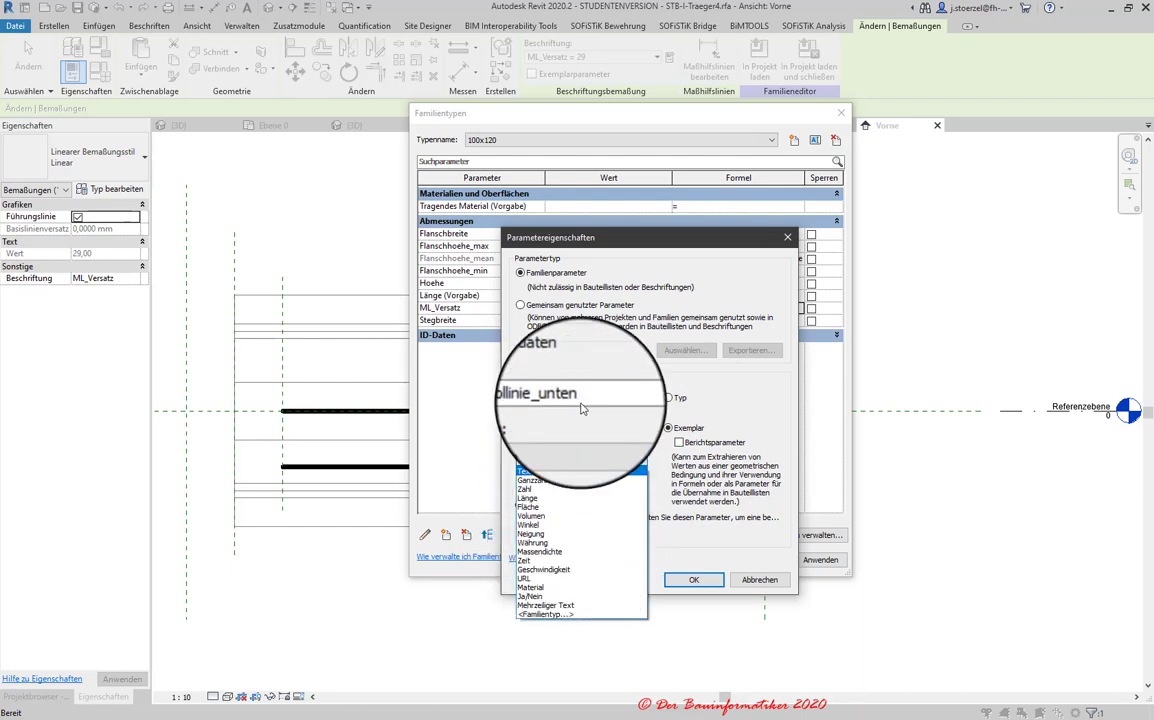
{"action": "left_click", "coordinate": [527, 597]}
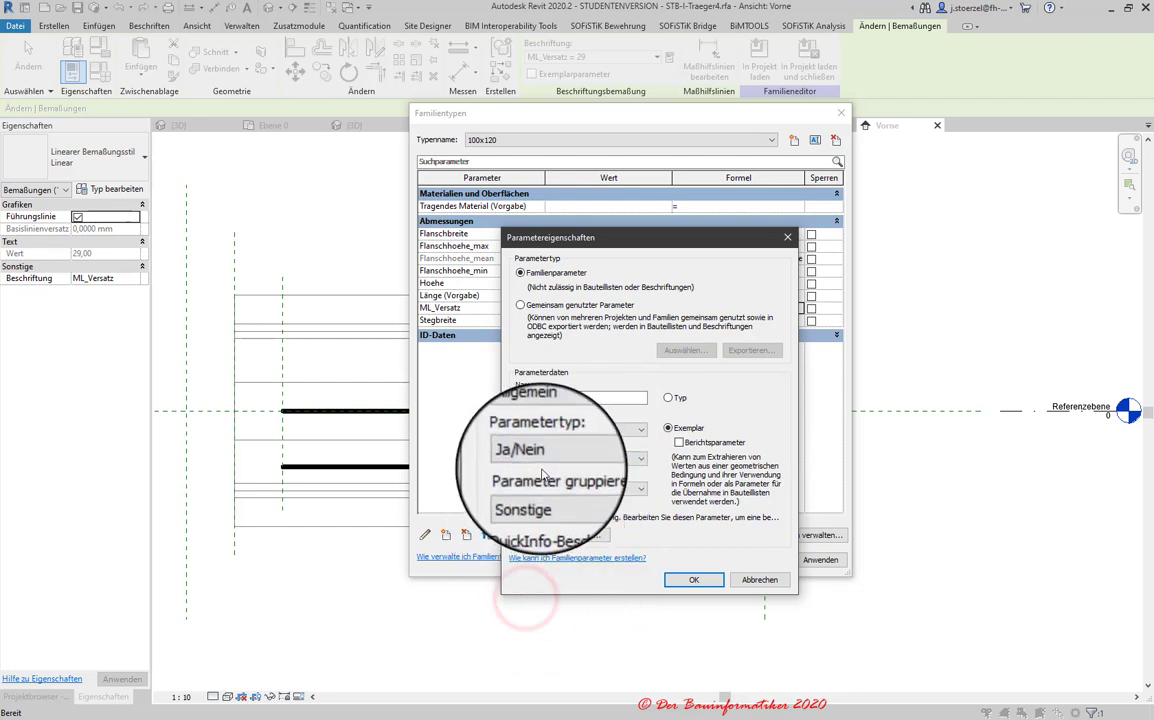
{"action": "left_click", "coordinate": [545, 490]}
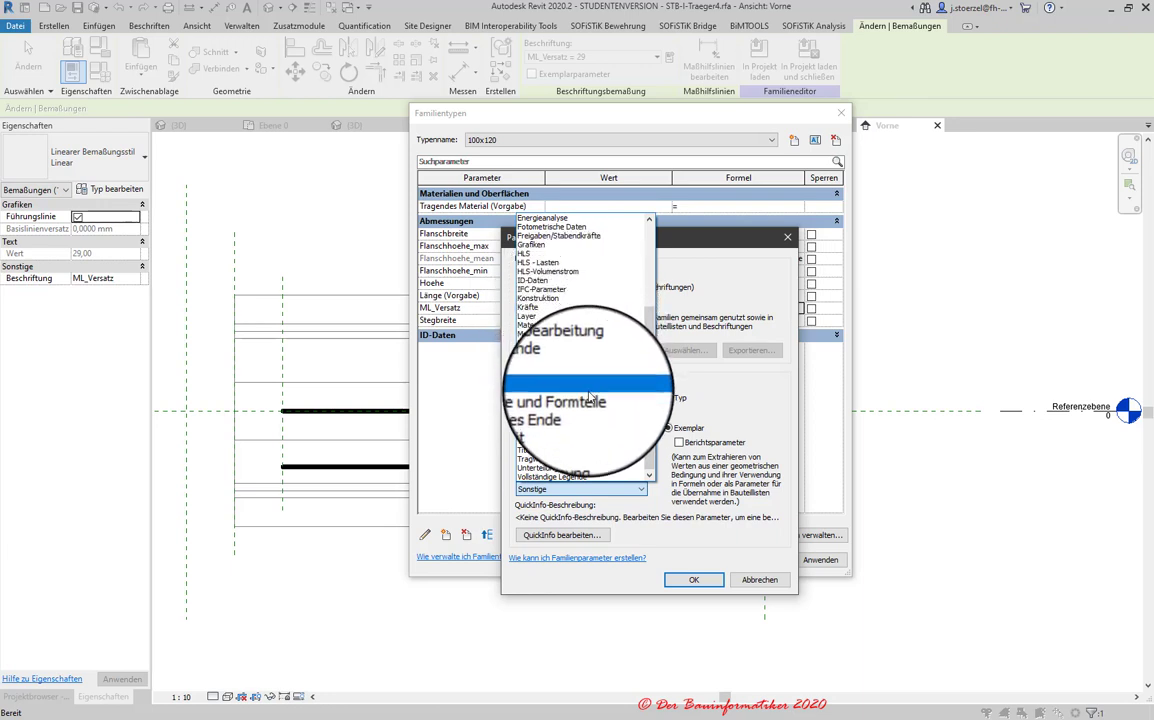
{"action": "left_click", "coordinate": [553, 416]}
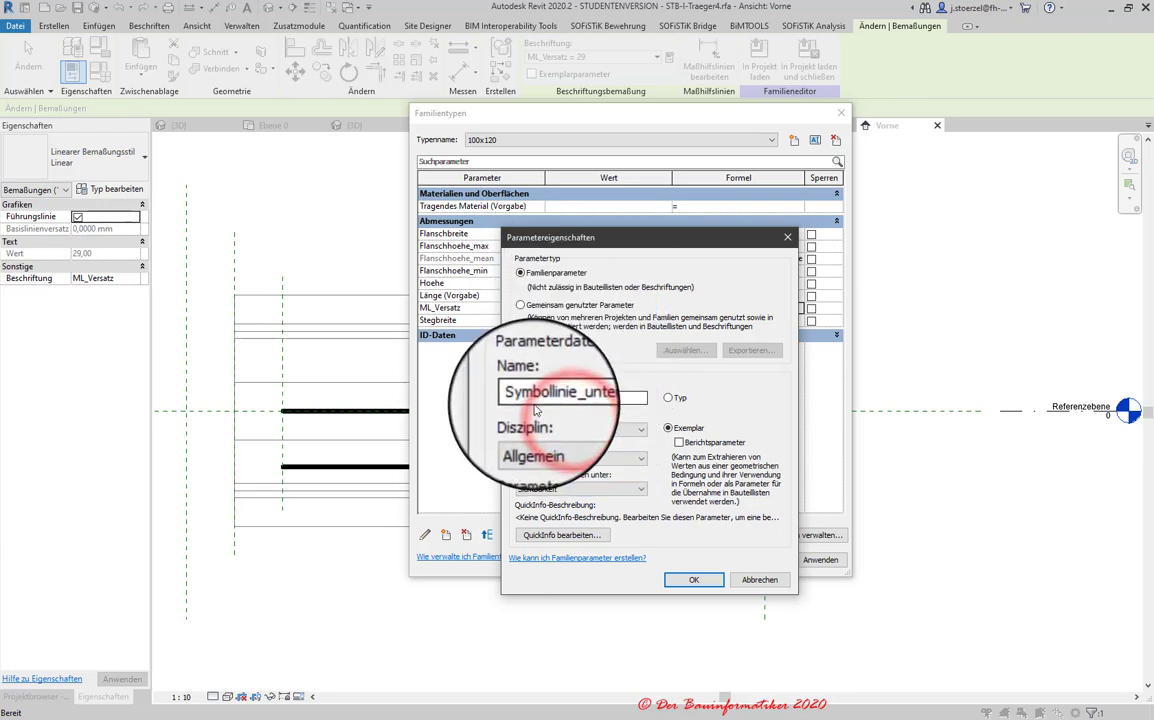
{"action": "left_click", "coordinate": [555, 535]}
- Replace the default QuickInfo with a description of when the line should be activated ('…wenn die')
{"action": "left_click", "coordinate": [818, 288]}
{"action": "key", "text": "ctrl+a"}
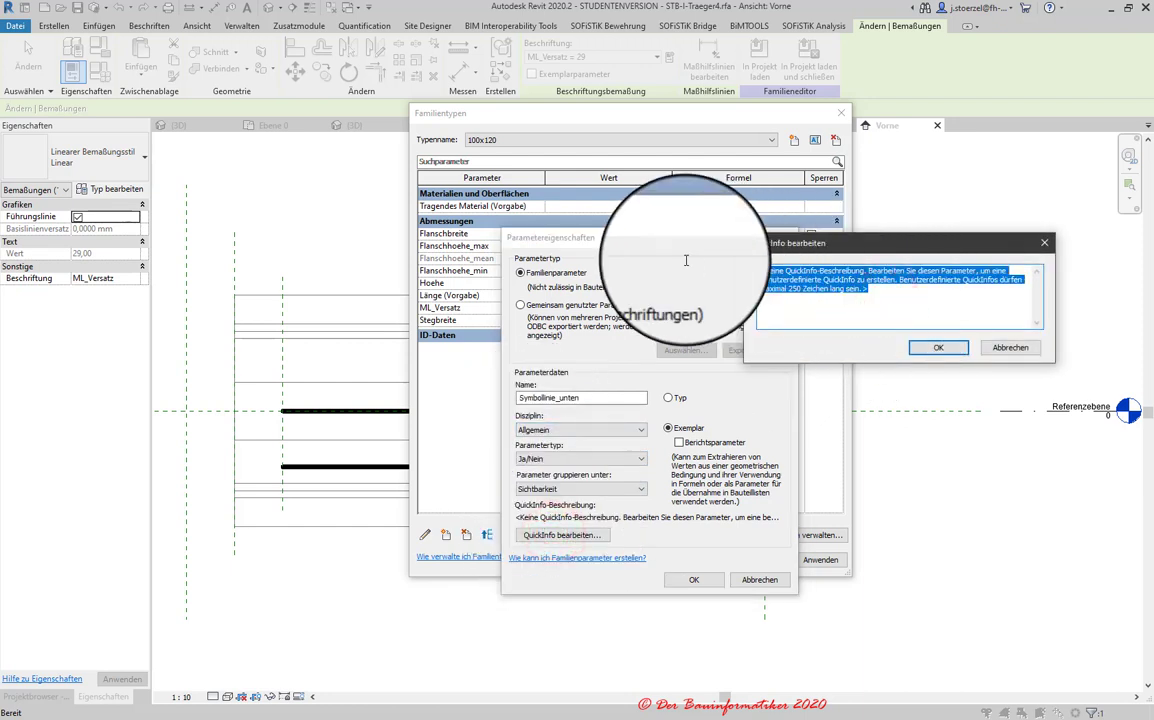
{"action": "key", "text": "Delete"}
{"action": "type", "text": "s aktiviert werden, w"}
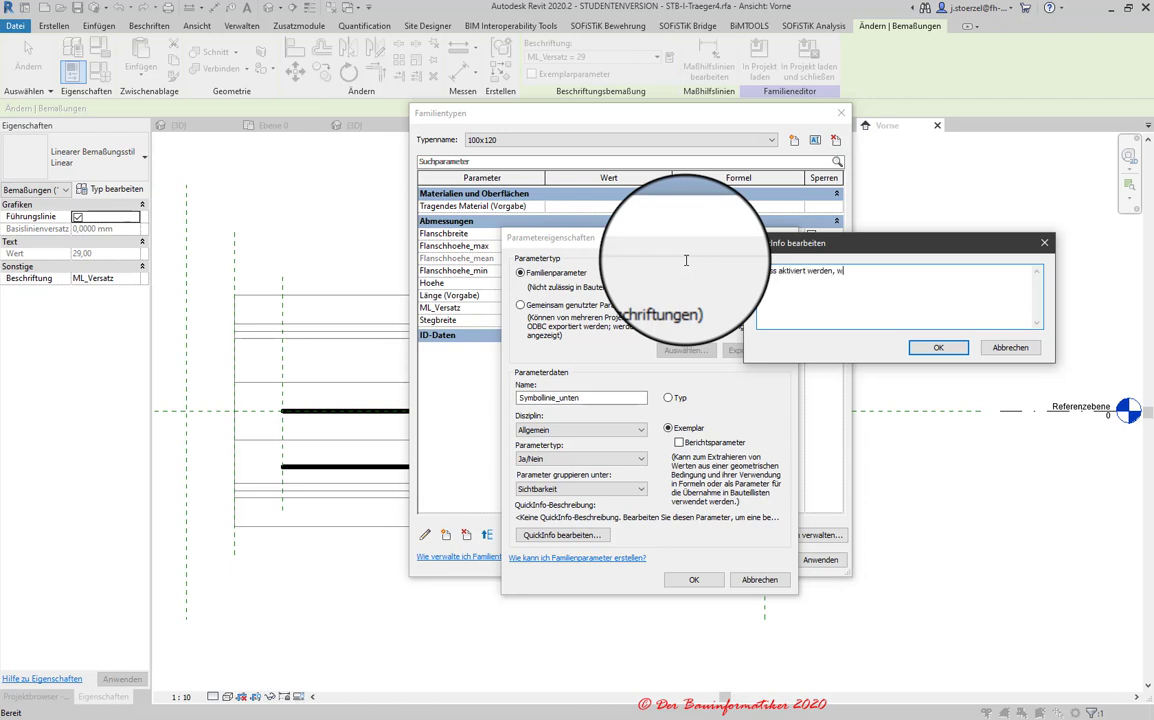
{"action": "type", "text": "enn die"}
{"action": "key", "text": "BackSpace"}
{"action": "key", "text": "BackSpace"}
{"action": "key", "text": "BackSpace"}
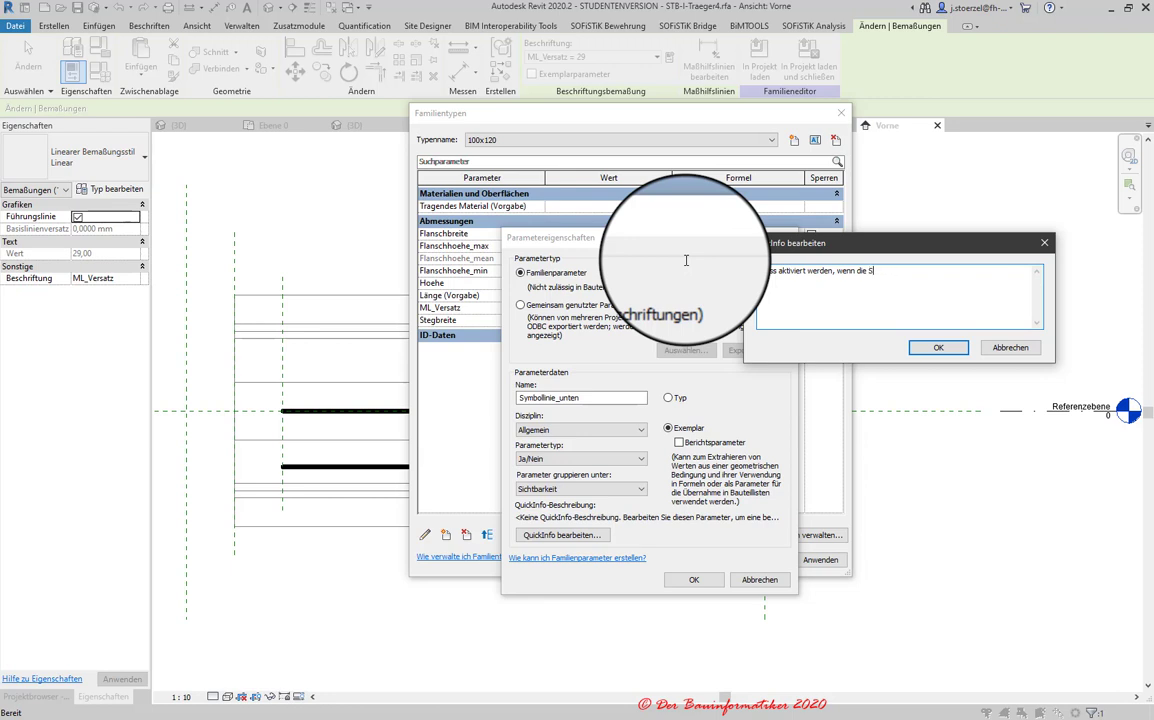
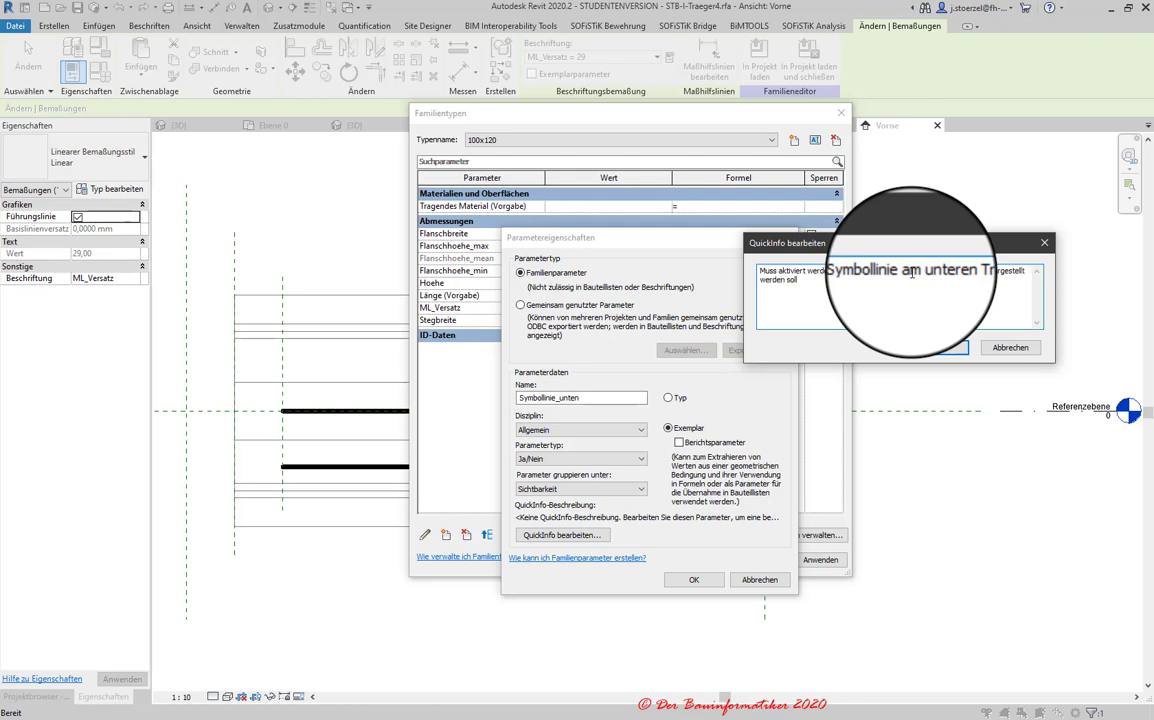
- Confirm the tooltip description and create the yes/no parameter Symbollinie_unten
{"action": "left_click", "coordinate": [935, 348]}
{"action": "left_click", "coordinate": [712, 579]}
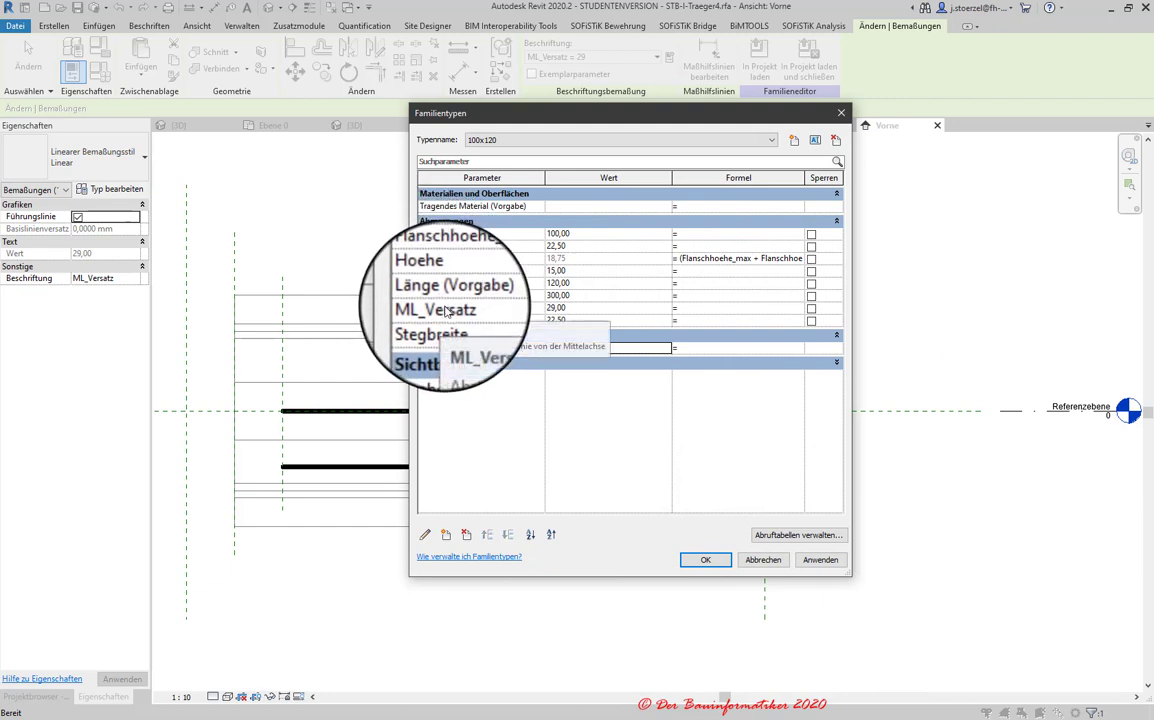
{"action": "left_click", "coordinate": [685, 311]}
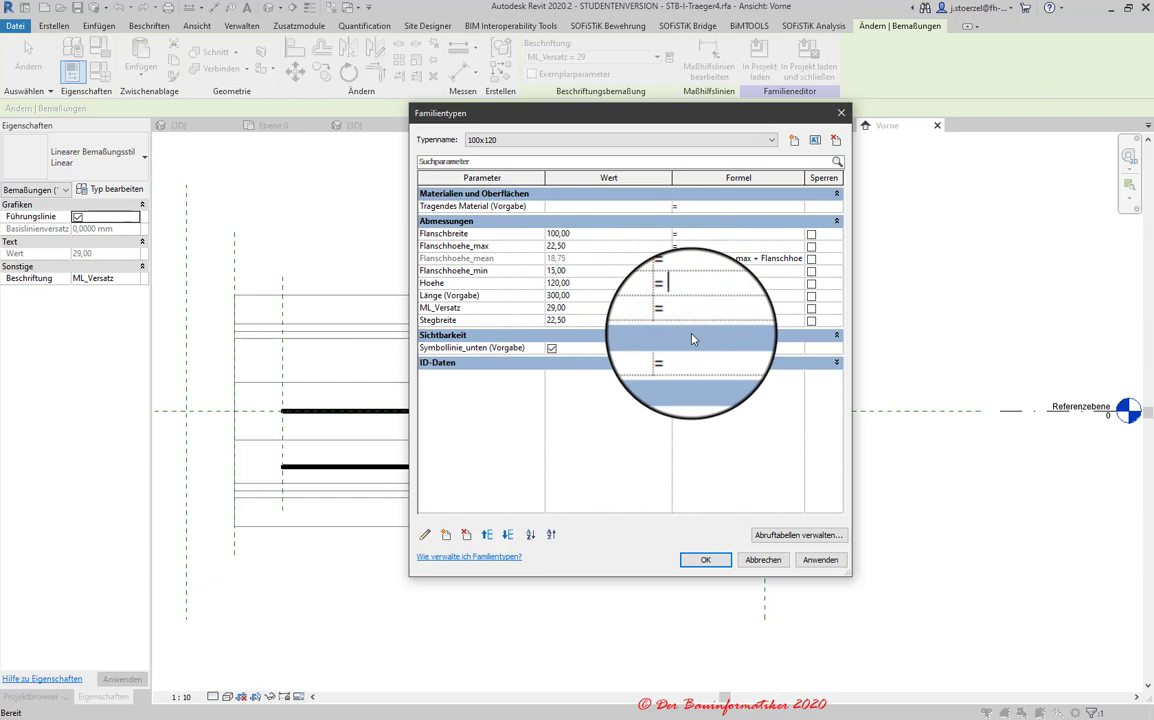
- Enter the if-formula for ML_Versatz using Symbollinie_unten and Hoehe / 2
{"action": "type", "text": "if("}
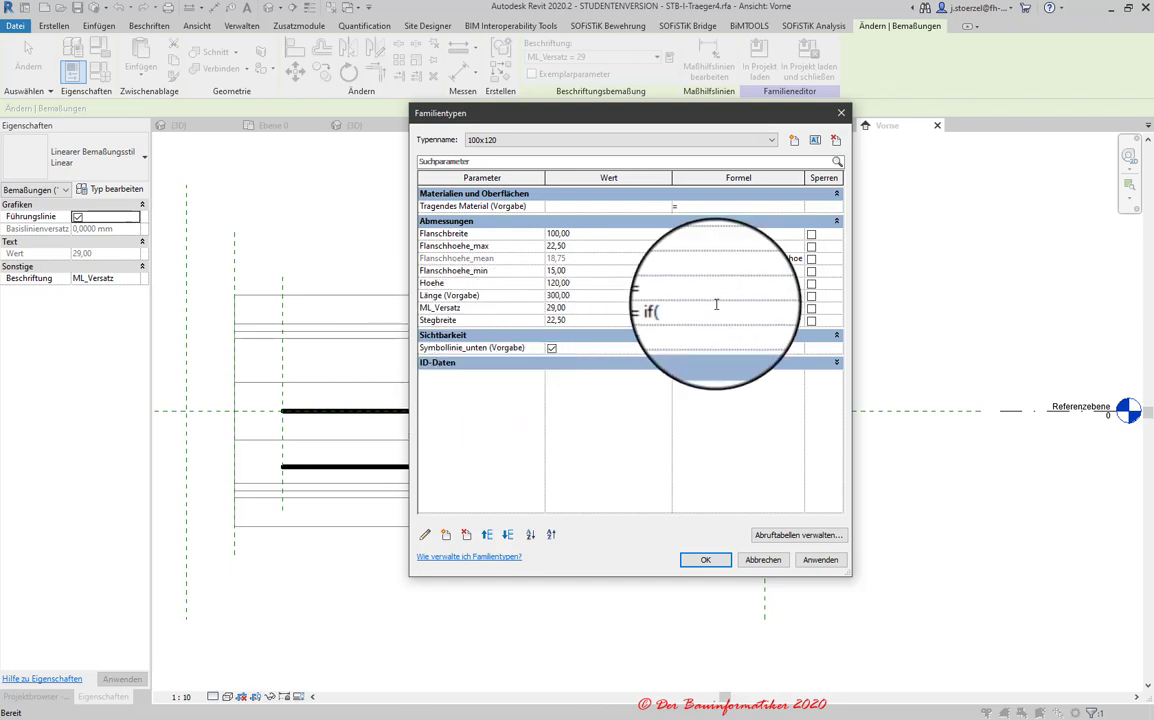
{"action": "left_click", "coordinate": [703, 308]}
{"action": "type", "text": "Symbollinie_unten, Hoehe /2, 0cm"}
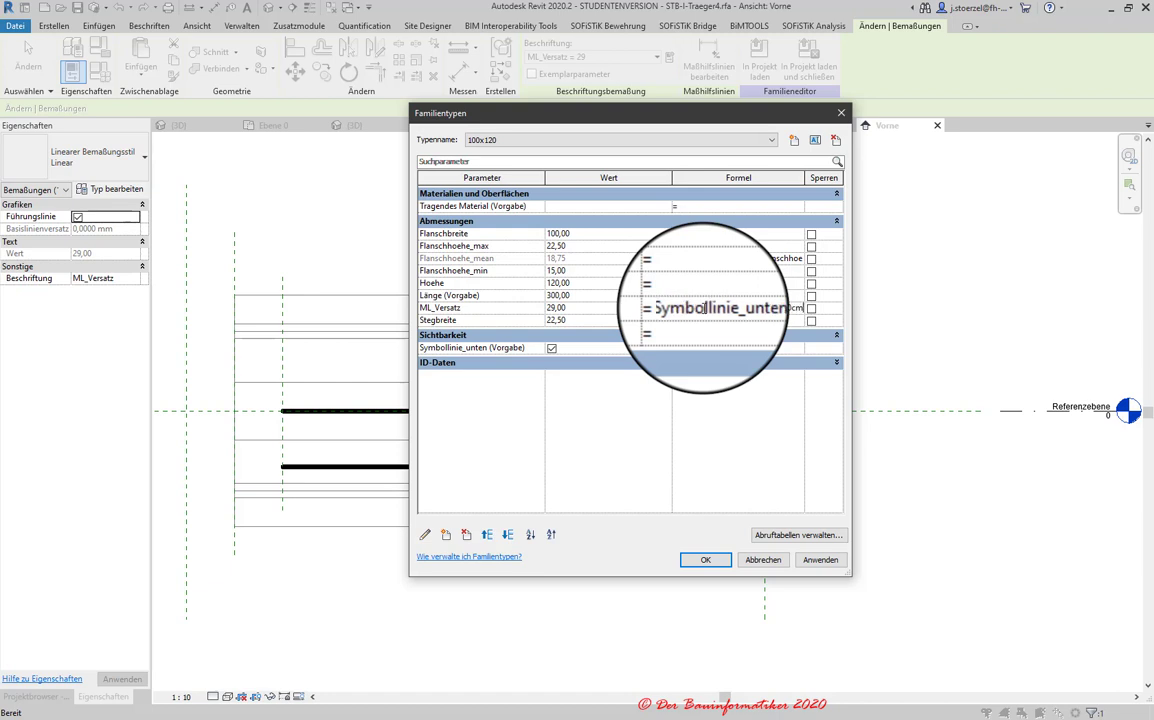
{"action": "left_click_drag", "start_coordinate": [610, 114], "coordinate": [192, 115]}
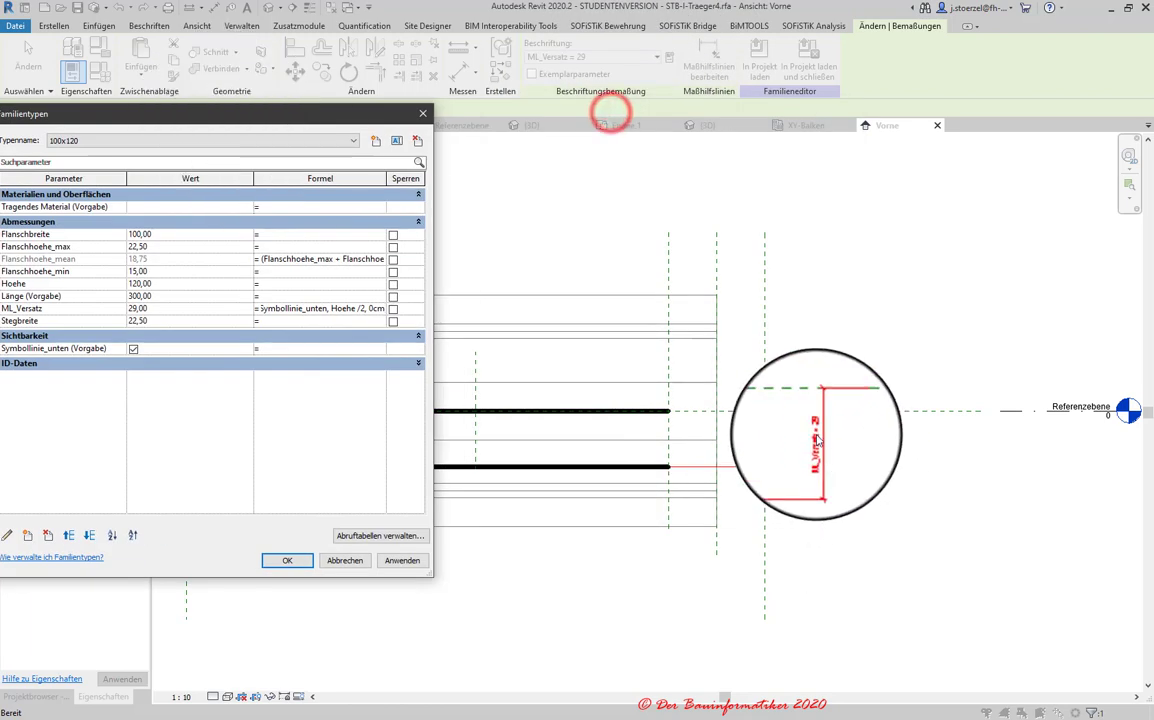
{"action": "left_click_drag", "start_coordinate": [360, 114], "coordinate": [620, 138]}
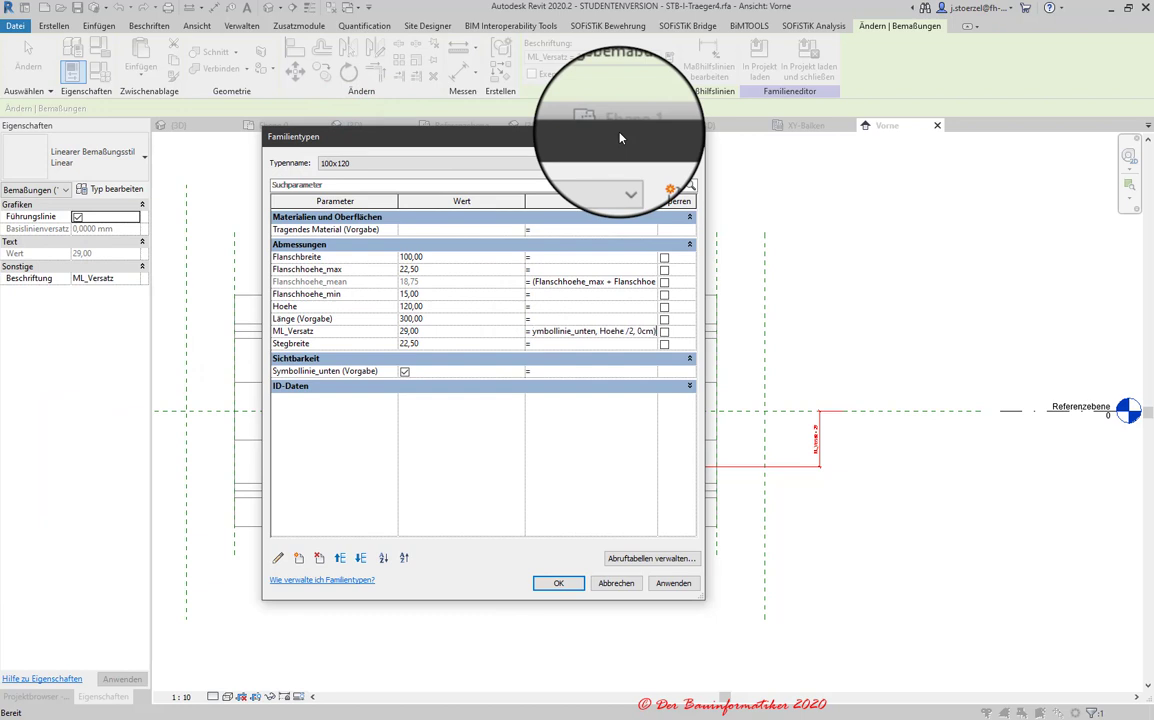
{"action": "left_click", "coordinate": [611, 338]}
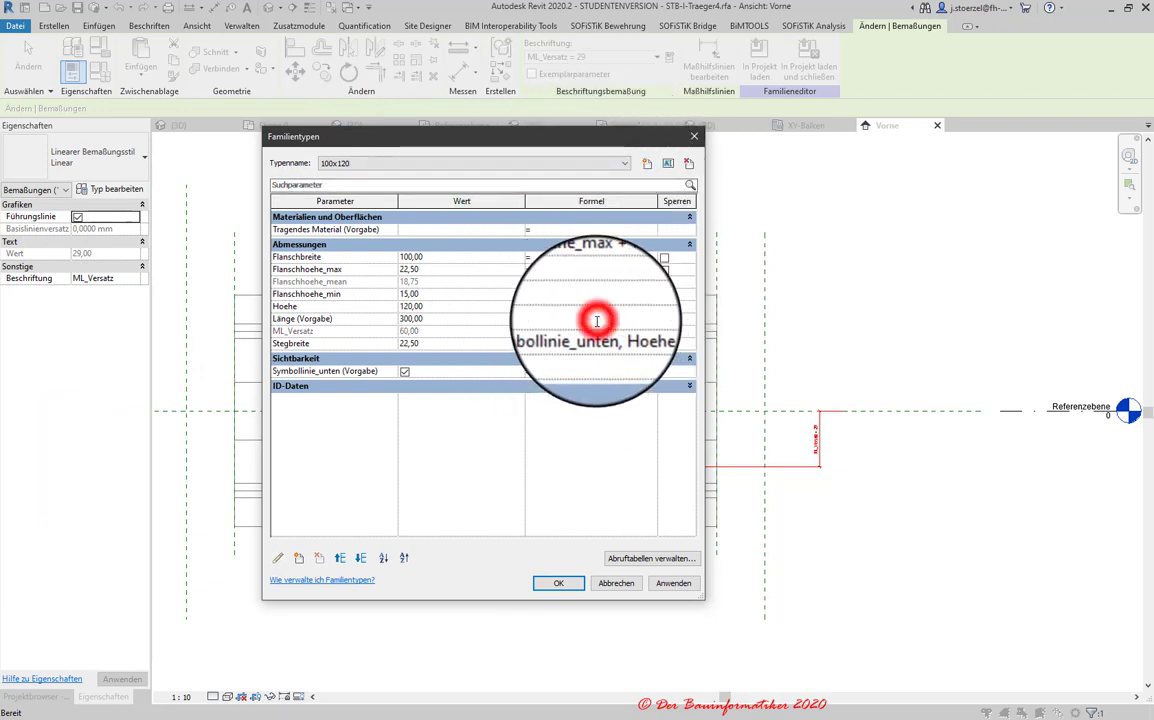
{"action": "left_click", "coordinate": [714, 335]}
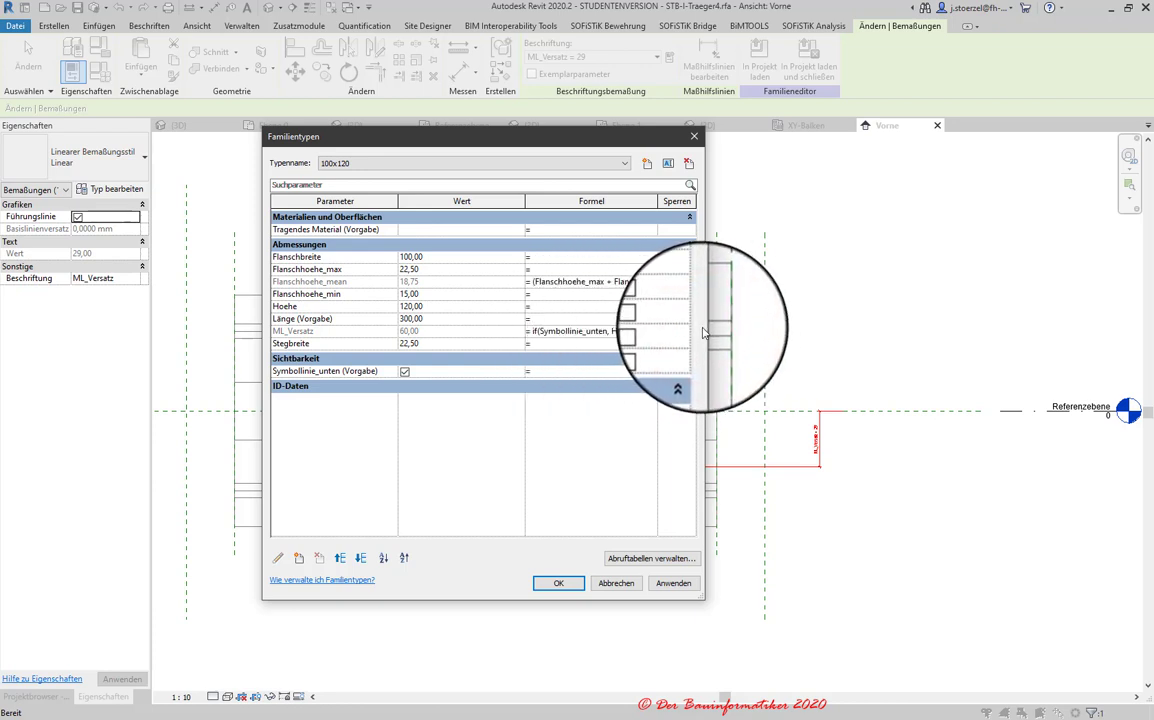
- Complete the formula as if(Symbollinie_unten, Hoehe / 2, 0 cm) and switch Symbollinie_unten off to test it
{"action": "left_click_drag", "start_coordinate": [706, 329], "coordinate": [897, 340]}
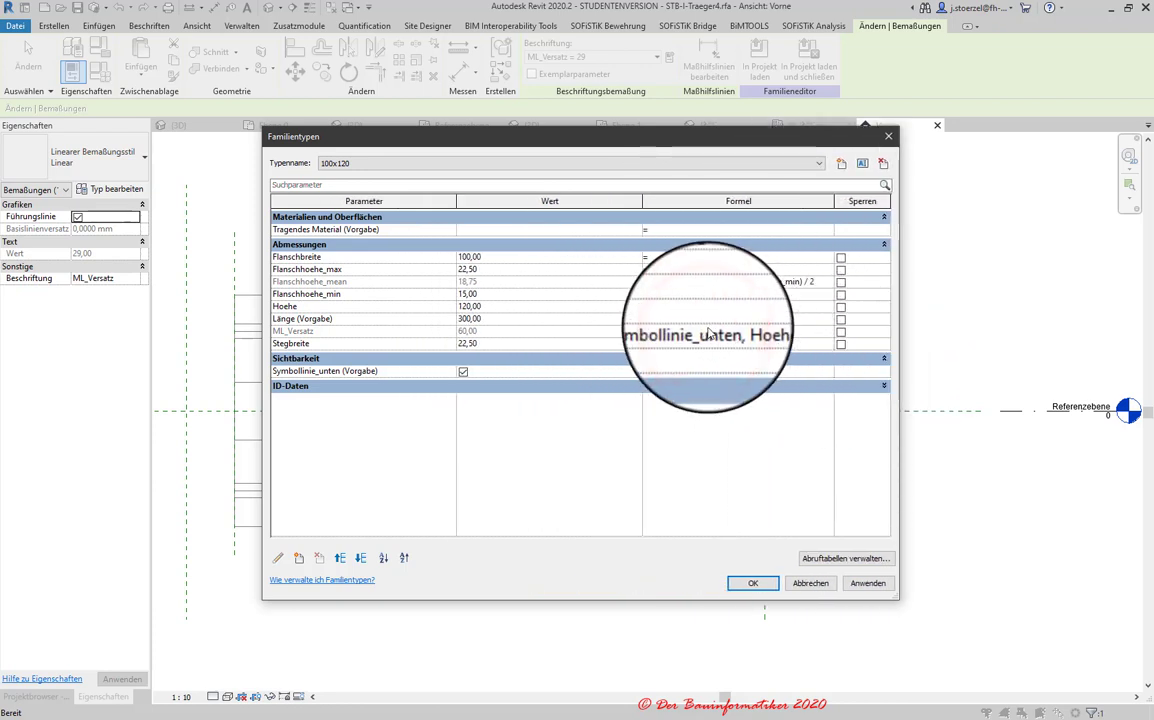
{"action": "left_click", "coordinate": [776, 335]}
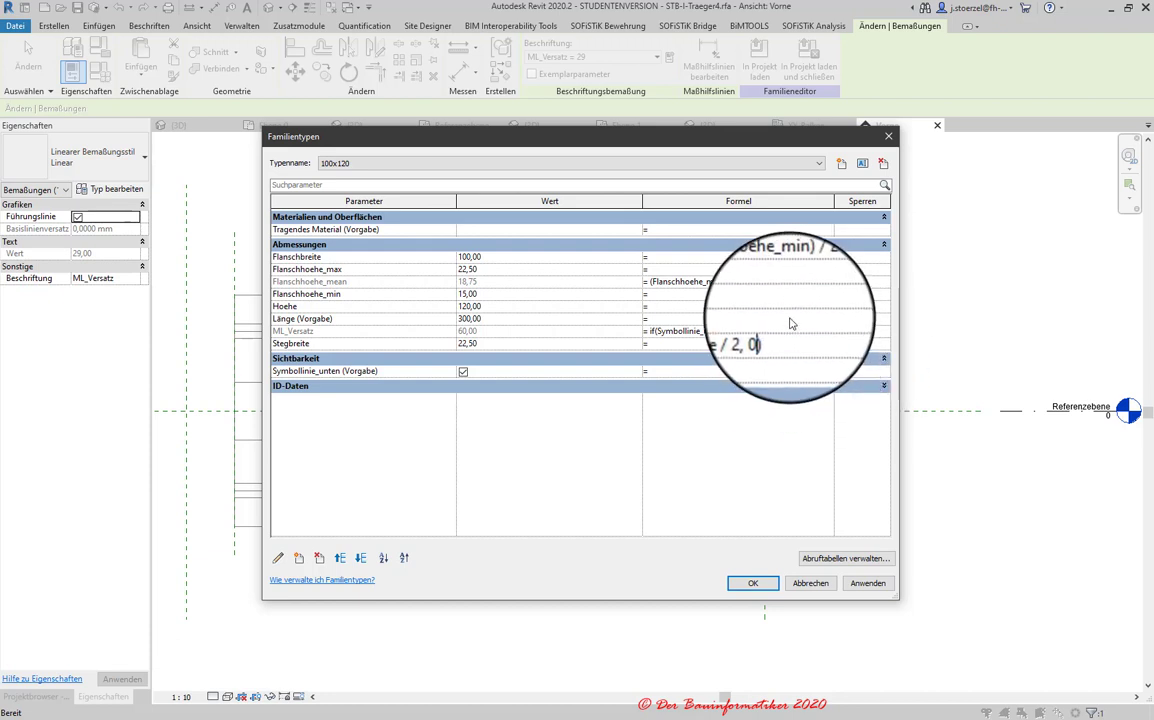
{"action": "type", "text": "cm"}
{"action": "left_click", "coordinate": [790, 314]}
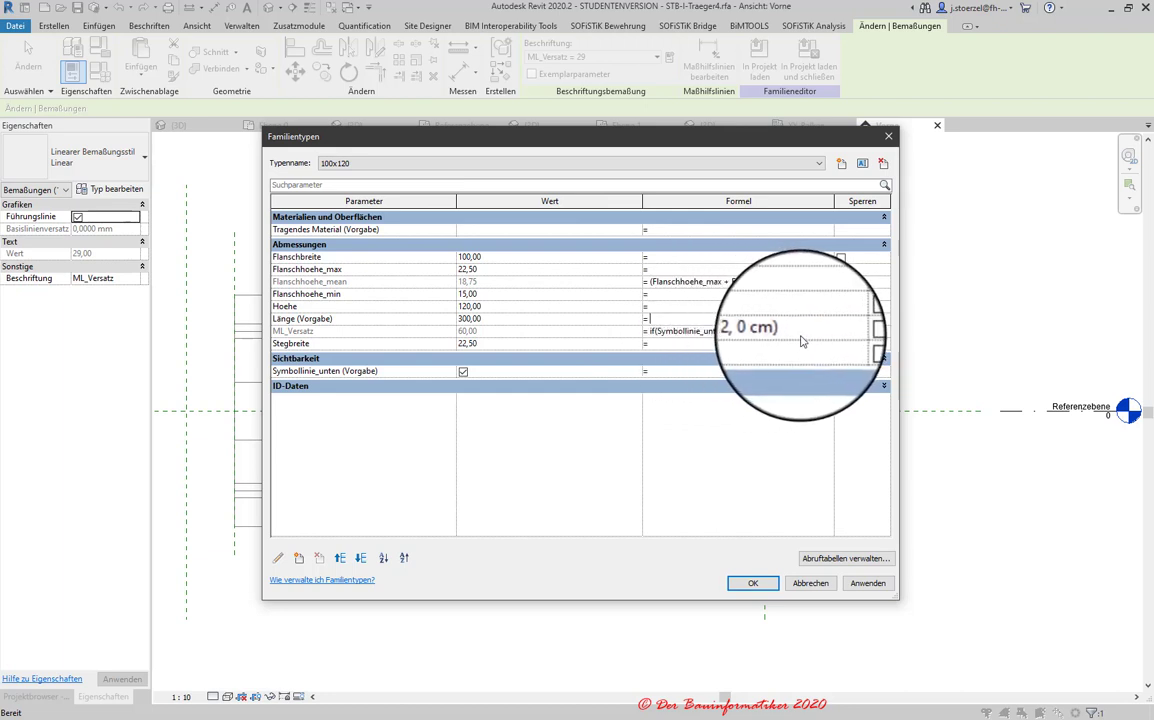
{"action": "left_click", "coordinate": [463, 373]}
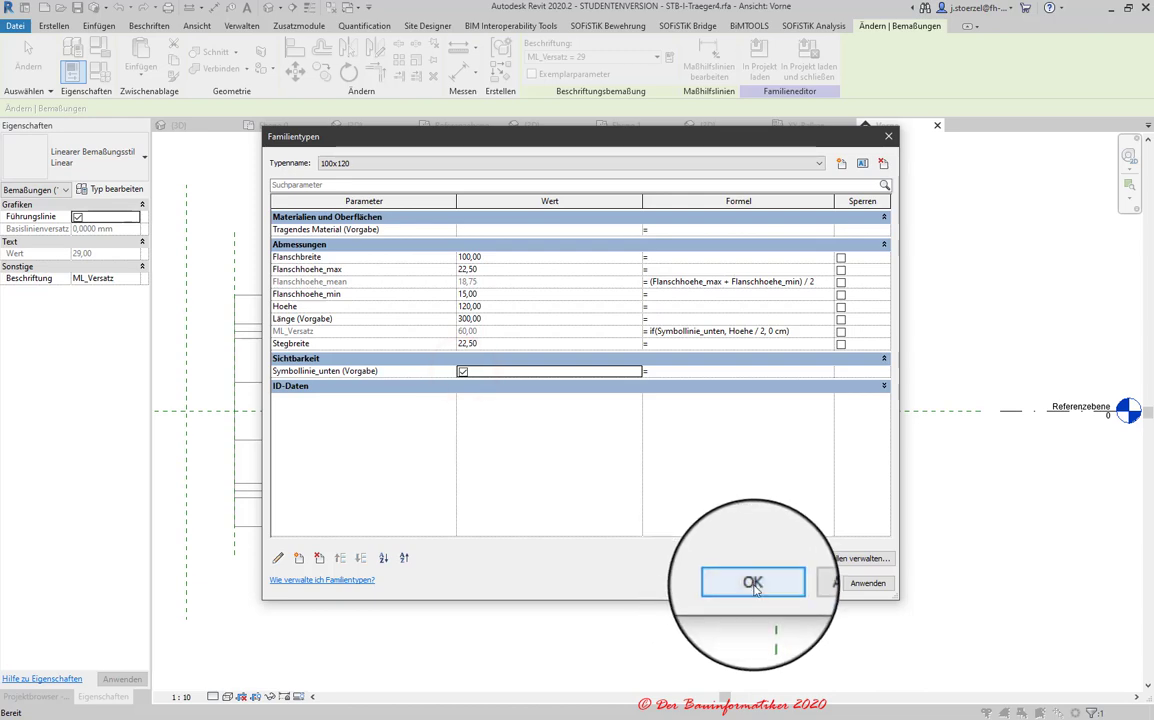
{"action": "left_click_drag", "start_coordinate": [560, 136], "coordinate": [36, 53]}
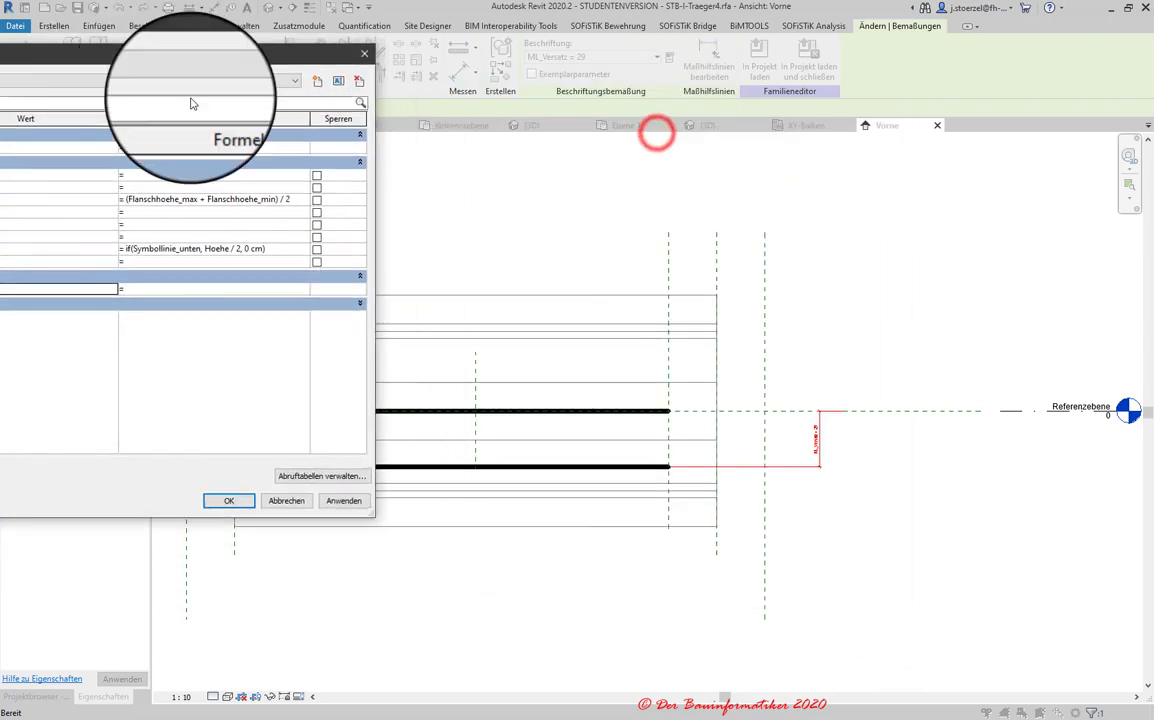
- After the formula error on Apply, change ML_Versatz from a type to an instance parameter
{"action": "left_click", "coordinate": [341, 503]}
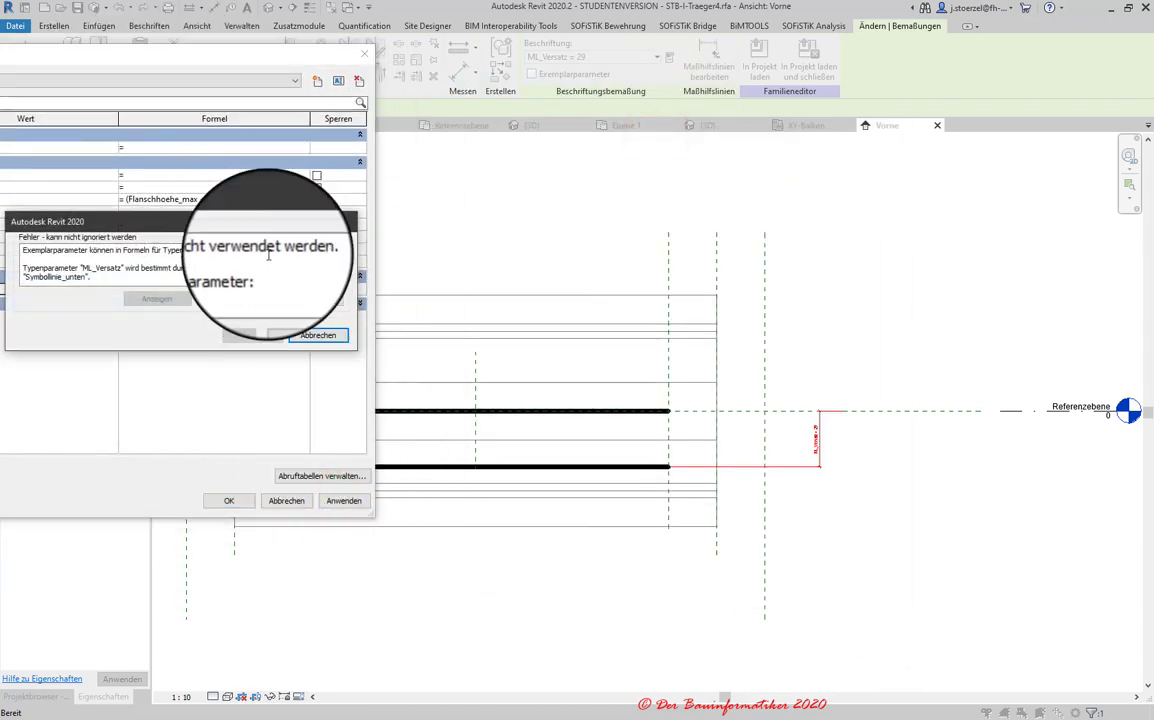
{"action": "left_click", "coordinate": [290, 345]}
{"action": "left_click_drag", "start_coordinate": [60, 53], "coordinate": [448, 79]}
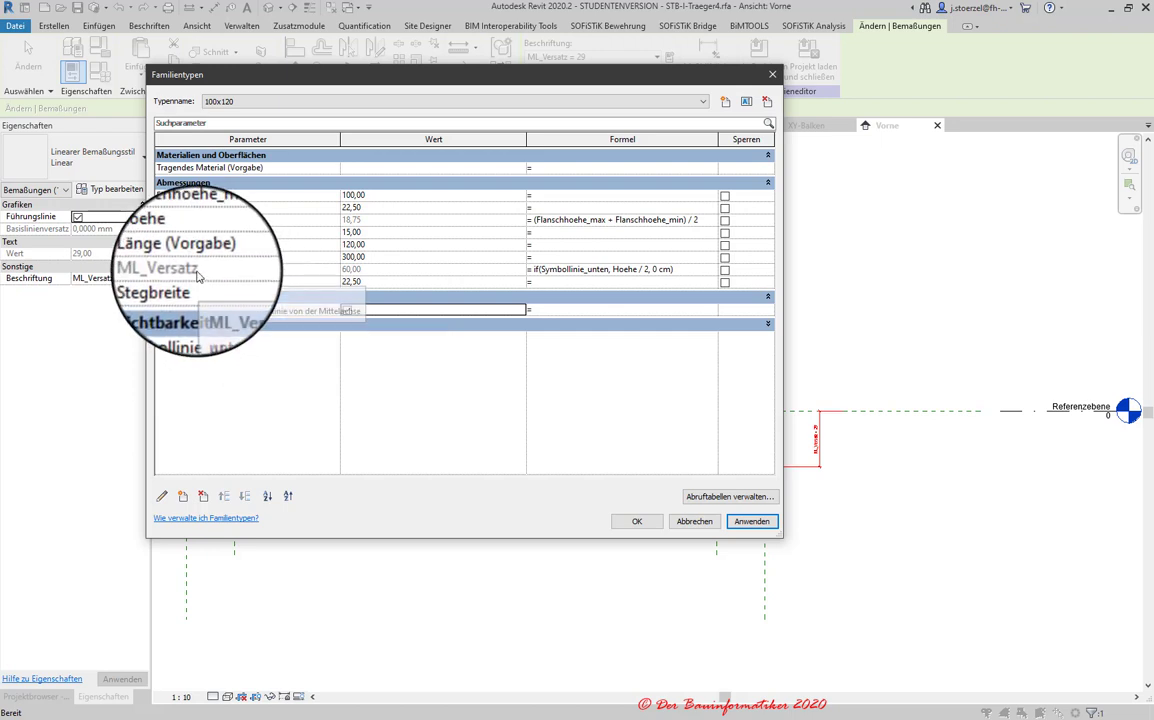
{"action": "left_click", "coordinate": [197, 269]}
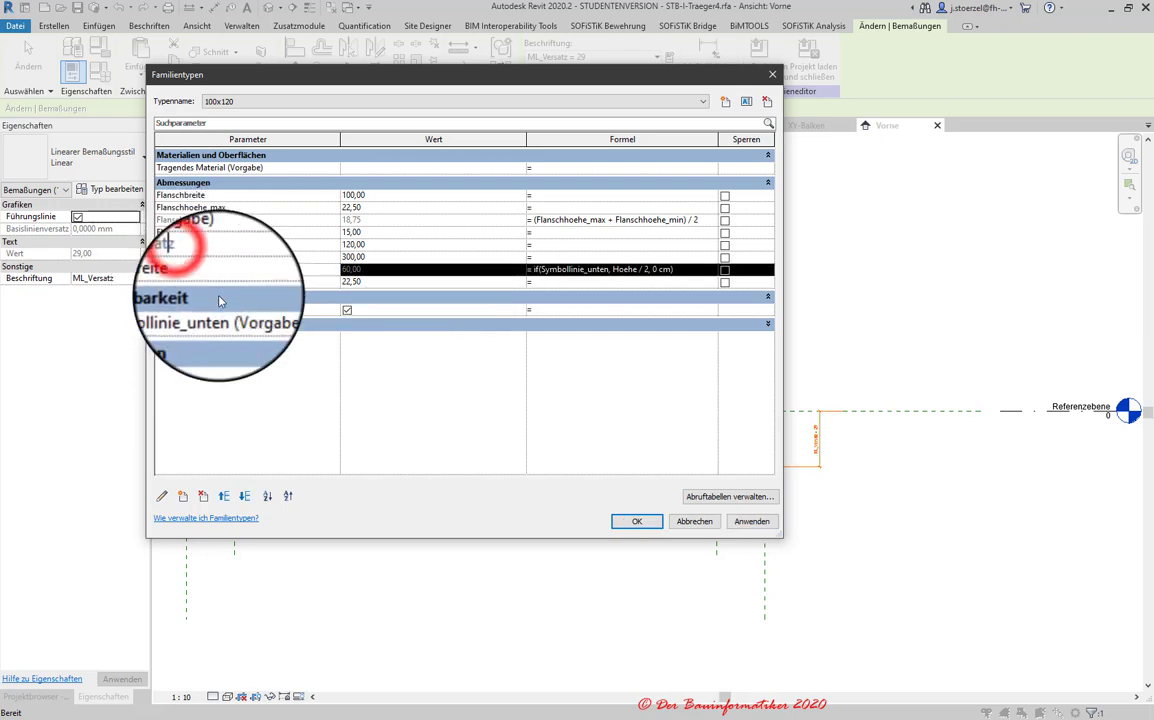
{"action": "left_click", "coordinate": [162, 496]}
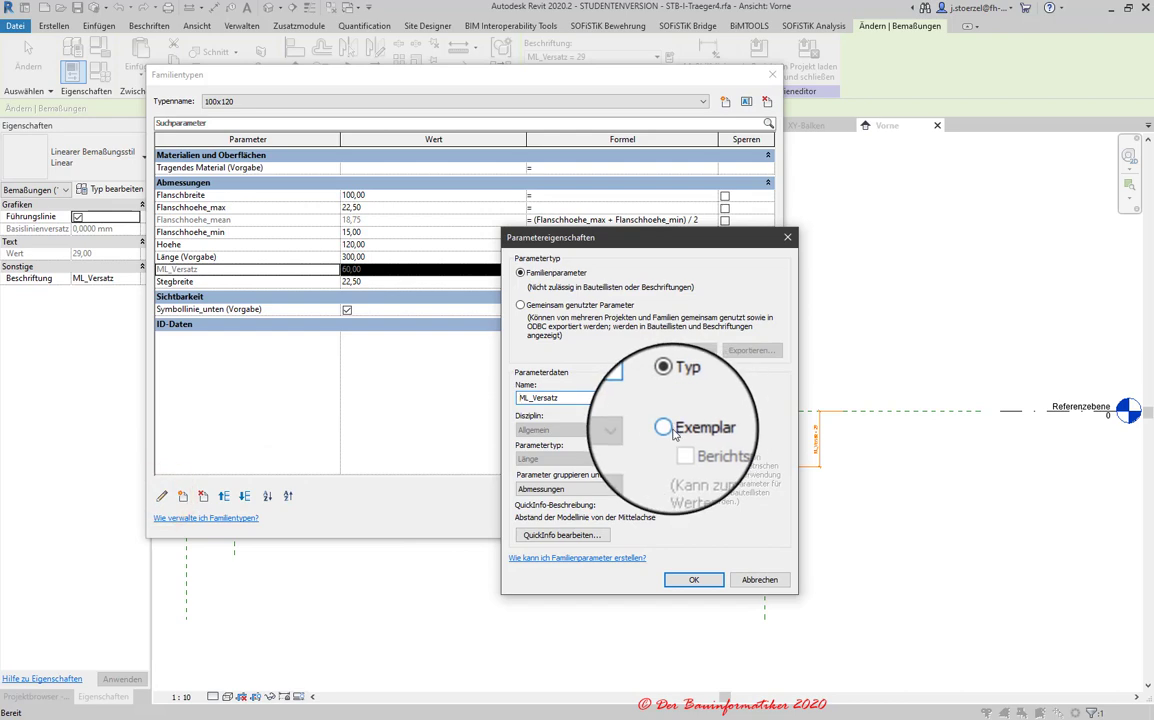
{"action": "left_click", "coordinate": [668, 428]}
{"action": "left_click", "coordinate": [703, 585]}
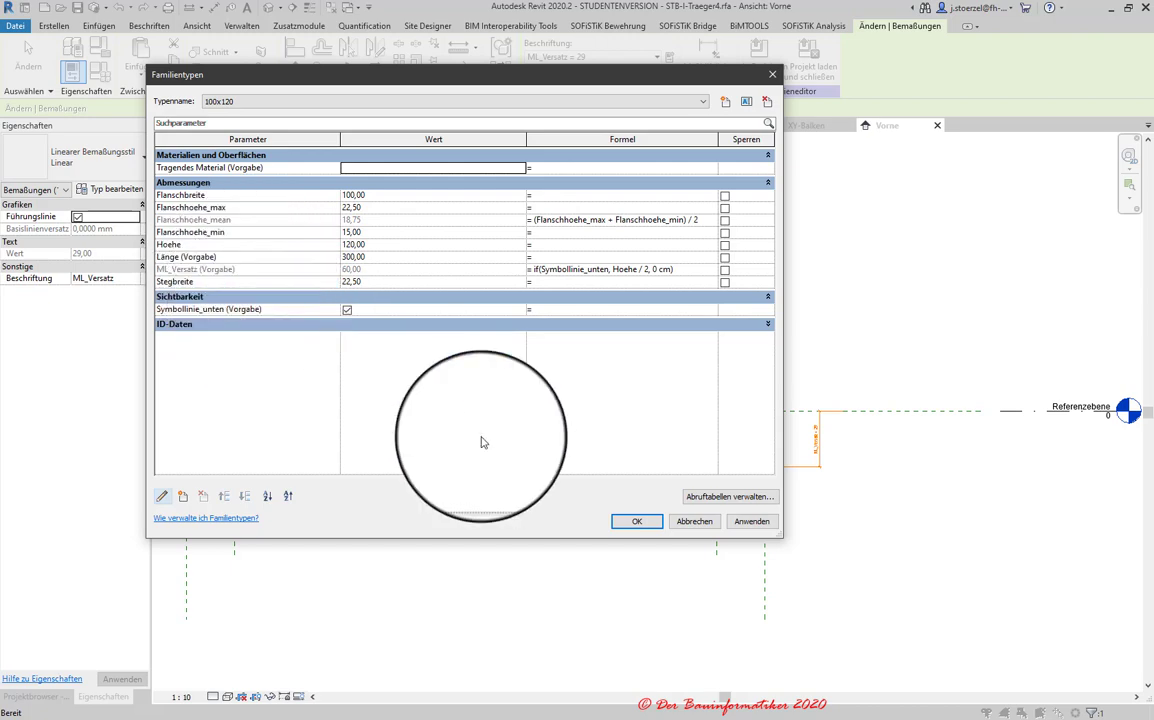
- Apply with Symbollinie_unten unchecked to see the symbol line shift up
{"action": "left_click", "coordinate": [751, 521]}
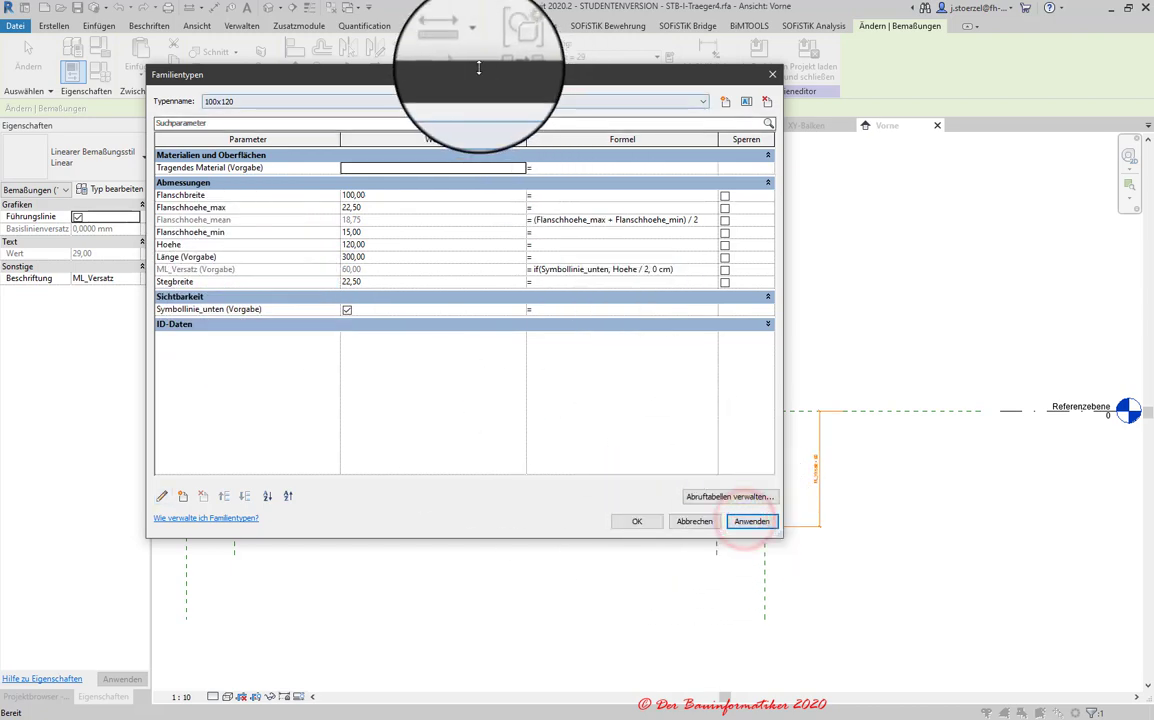
{"action": "left_click_drag", "start_coordinate": [478, 68], "coordinate": [165, 26]}
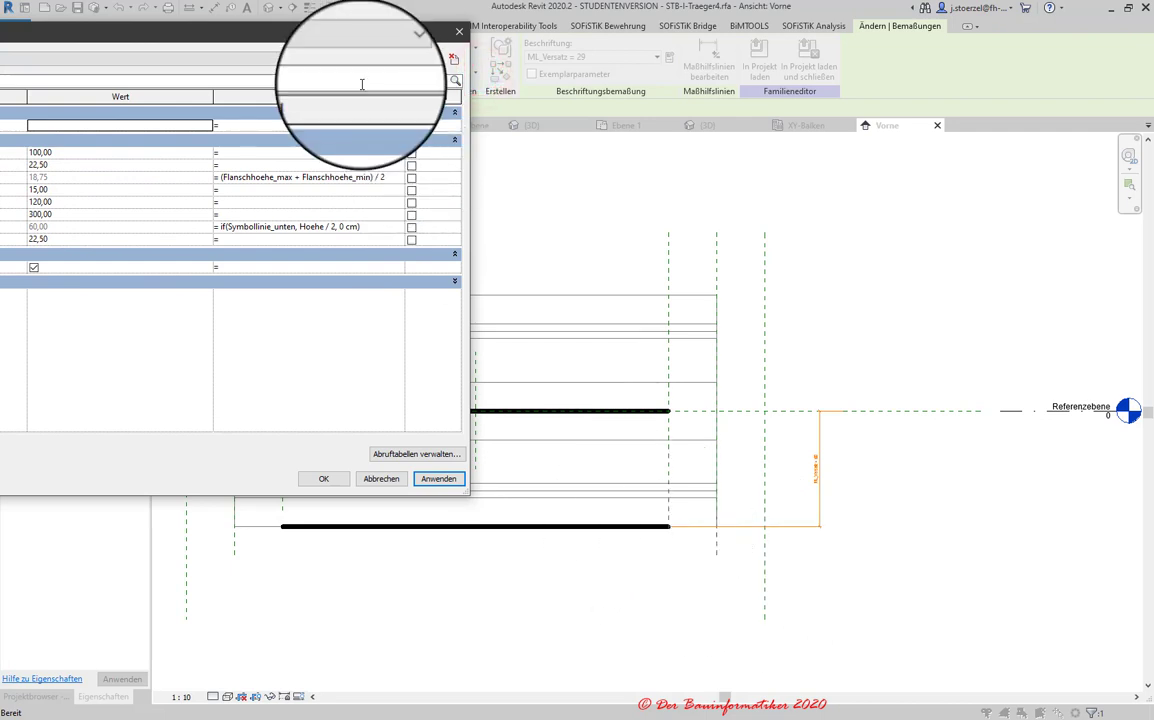
{"action": "left_click_drag", "start_coordinate": [330, 33], "coordinate": [569, 53]}
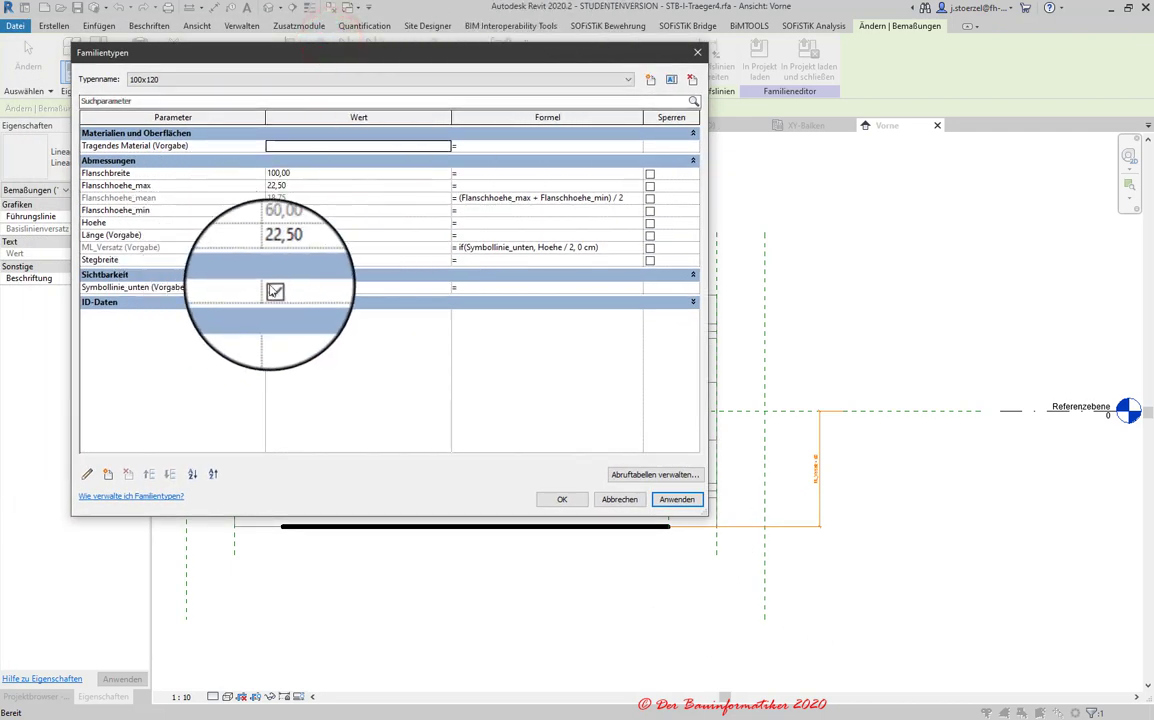
{"action": "left_click", "coordinate": [273, 290]}
{"action": "left_click", "coordinate": [676, 499]}
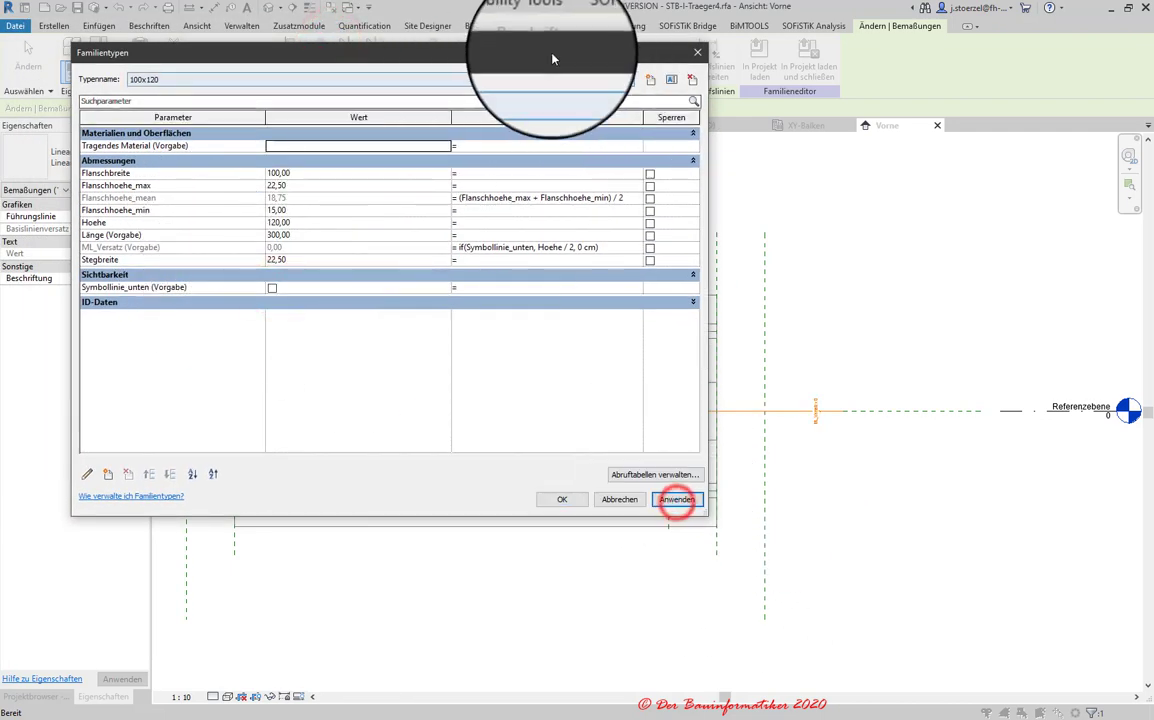
{"action": "mouse_move", "coordinate": [552, 59]}
{"action": "left_mouse_down"}
{"action": "mouse_move", "coordinate": [120, 134]}
{"action": "mouse_move", "coordinate": [574, 186]}
{"action": "mouse_move", "coordinate": [694, 91]}
{"action": "left_mouse_up"}
- Re-check Symbollinie_unten, close Family Types, and delete the upper thick model line
{"action": "left_click", "coordinate": [327, 322]}
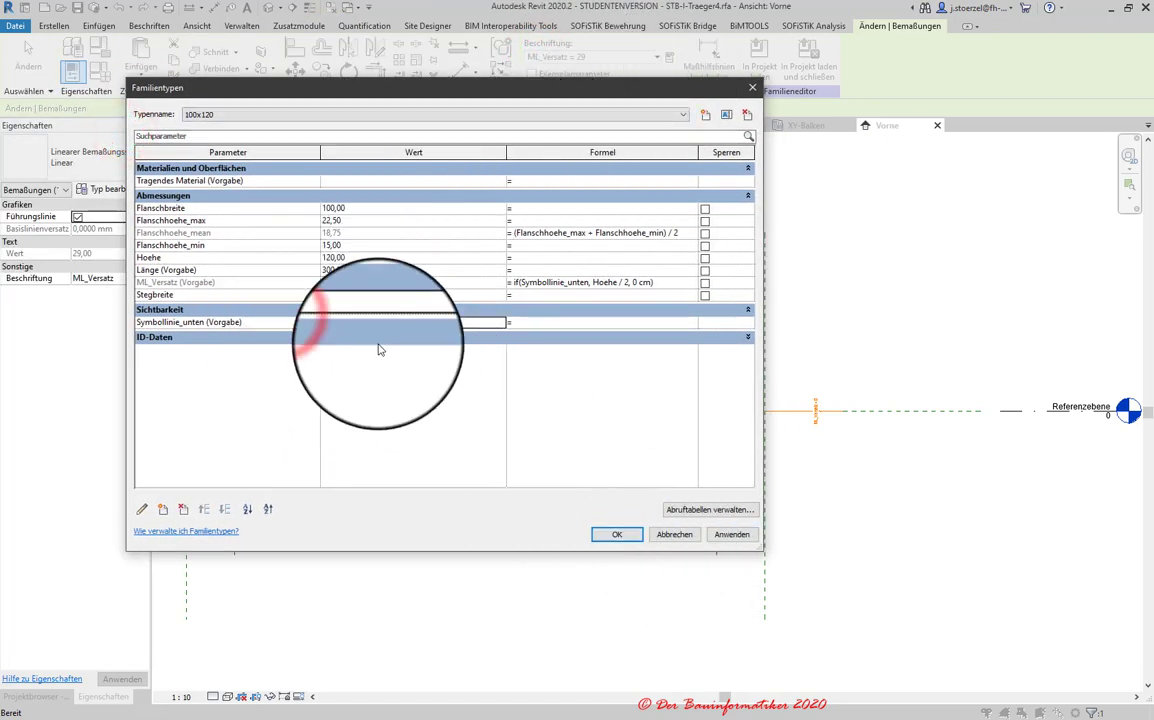
{"action": "left_click", "coordinate": [325, 322]}
{"action": "left_click", "coordinate": [617, 534]}
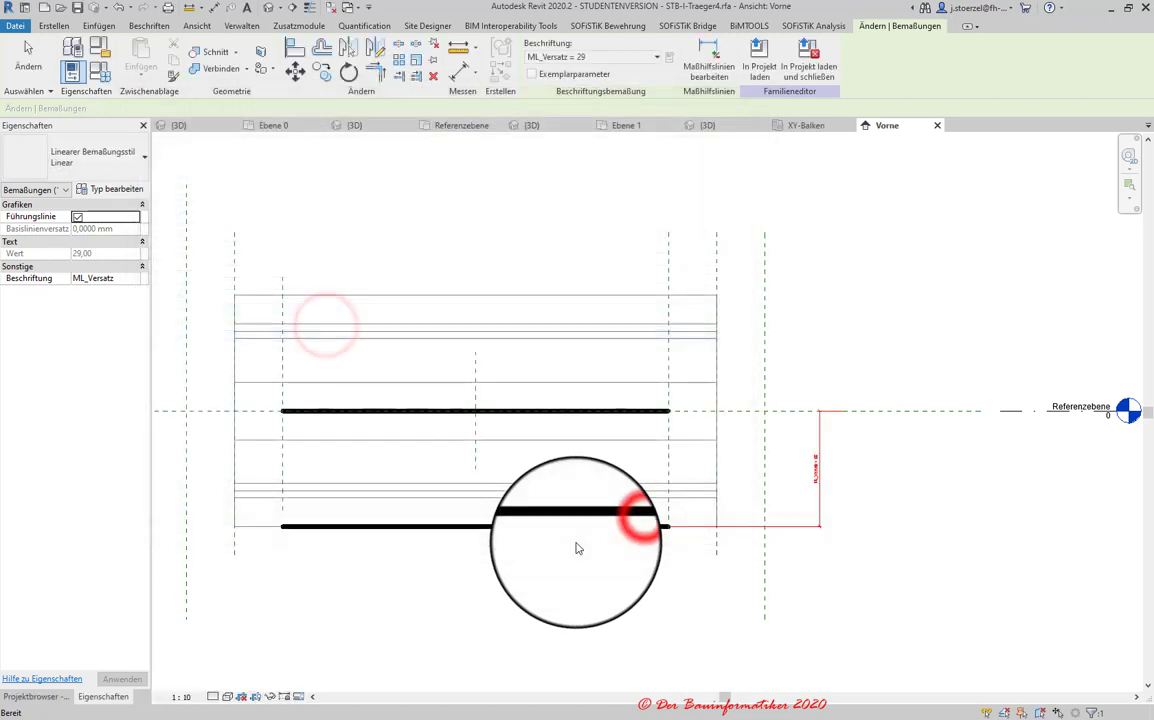
{"action": "left_click", "coordinate": [675, 433]}
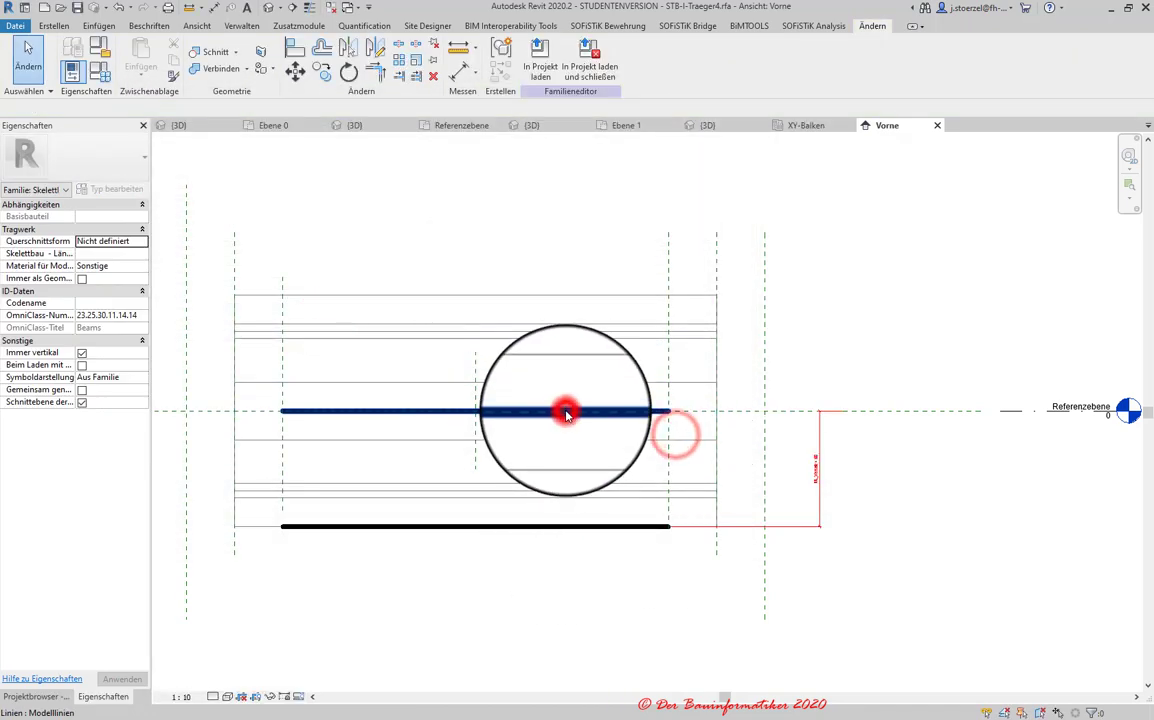
{"action": "left_click", "coordinate": [566, 413]}
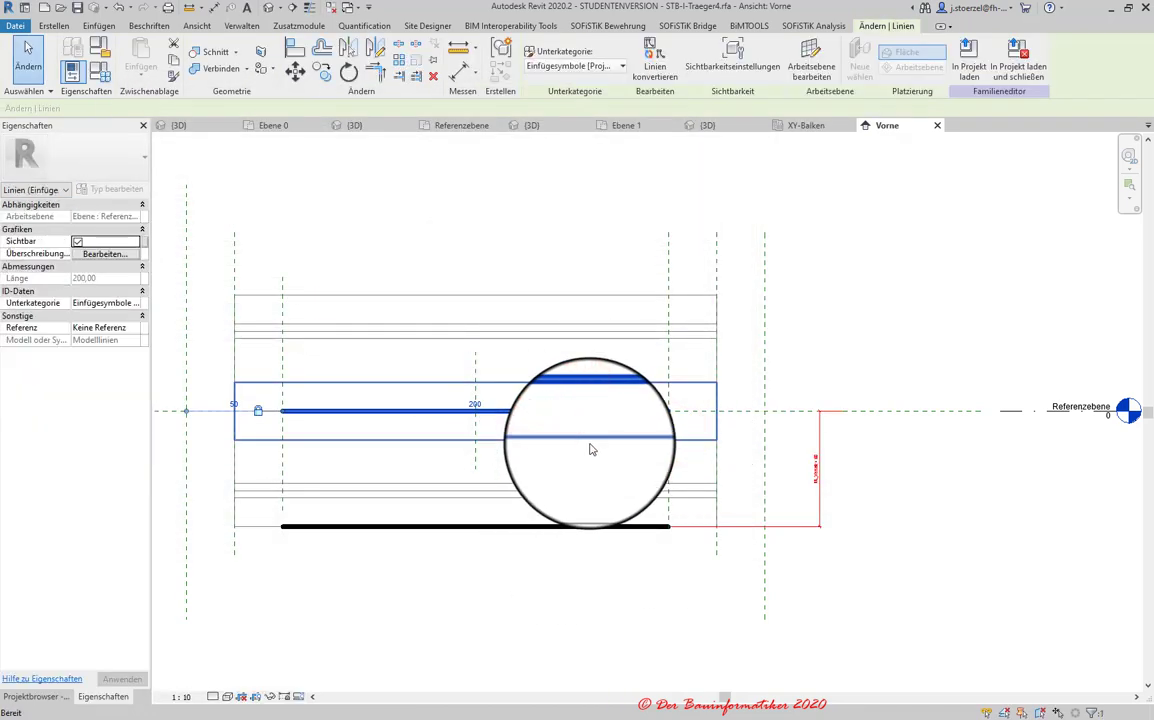
{"action": "key", "text": "Delete"}
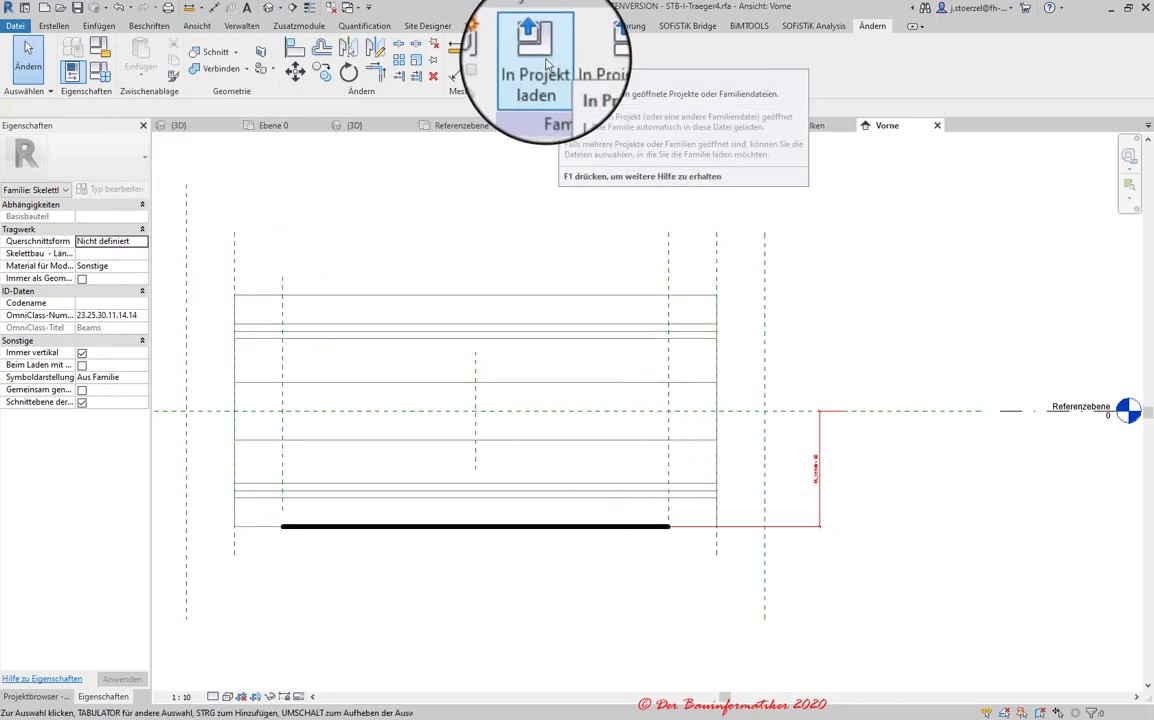
- Load STB-I-Traeger4 into System.rvt, overwriting the existing version, and show the project's {3D} view
{"action": "left_click", "coordinate": [537, 60]}
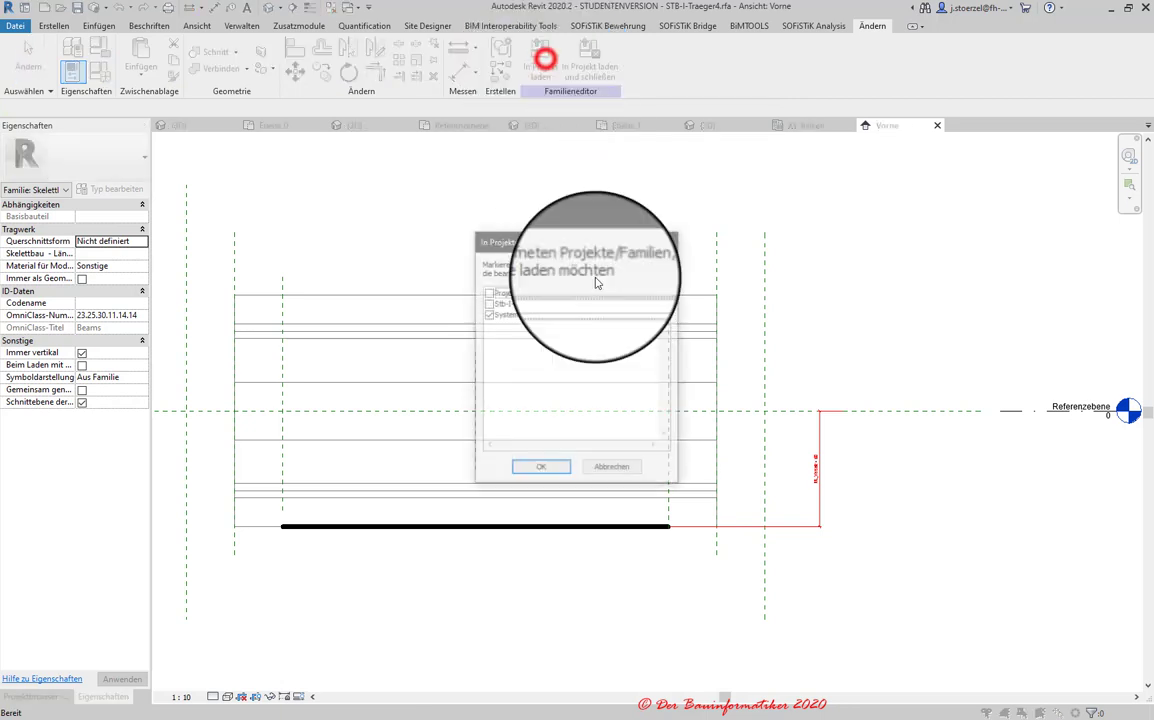
{"action": "left_click", "coordinate": [540, 476]}
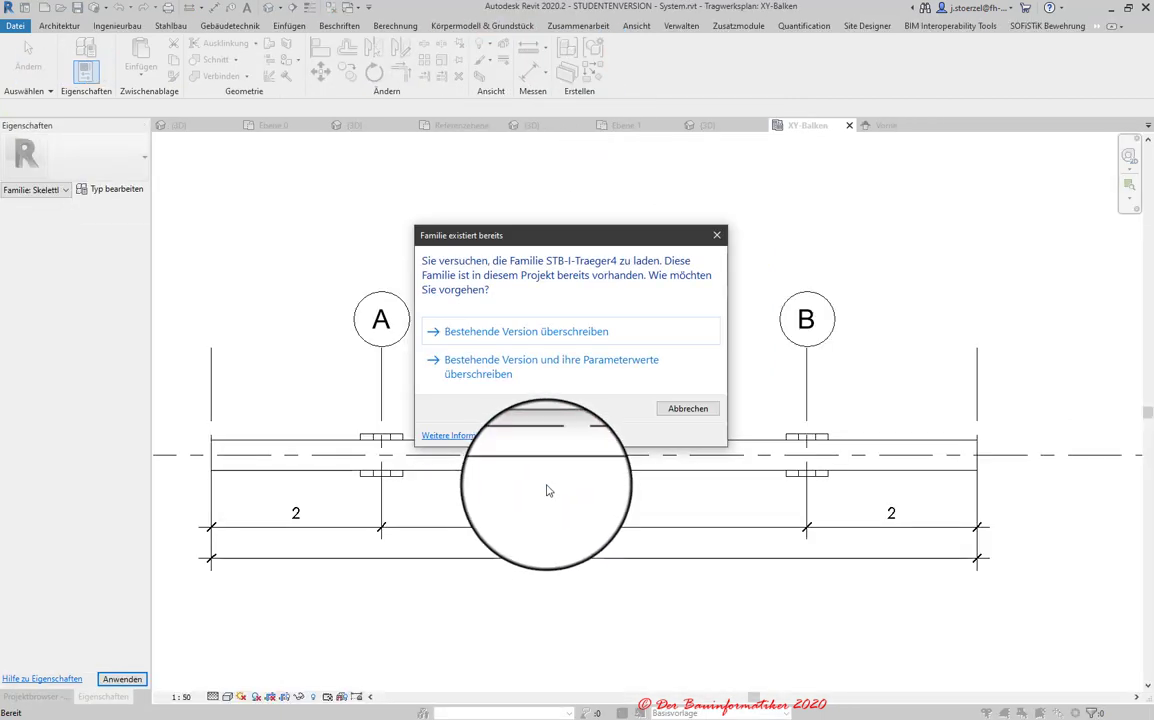
{"action": "left_click", "coordinate": [533, 329]}
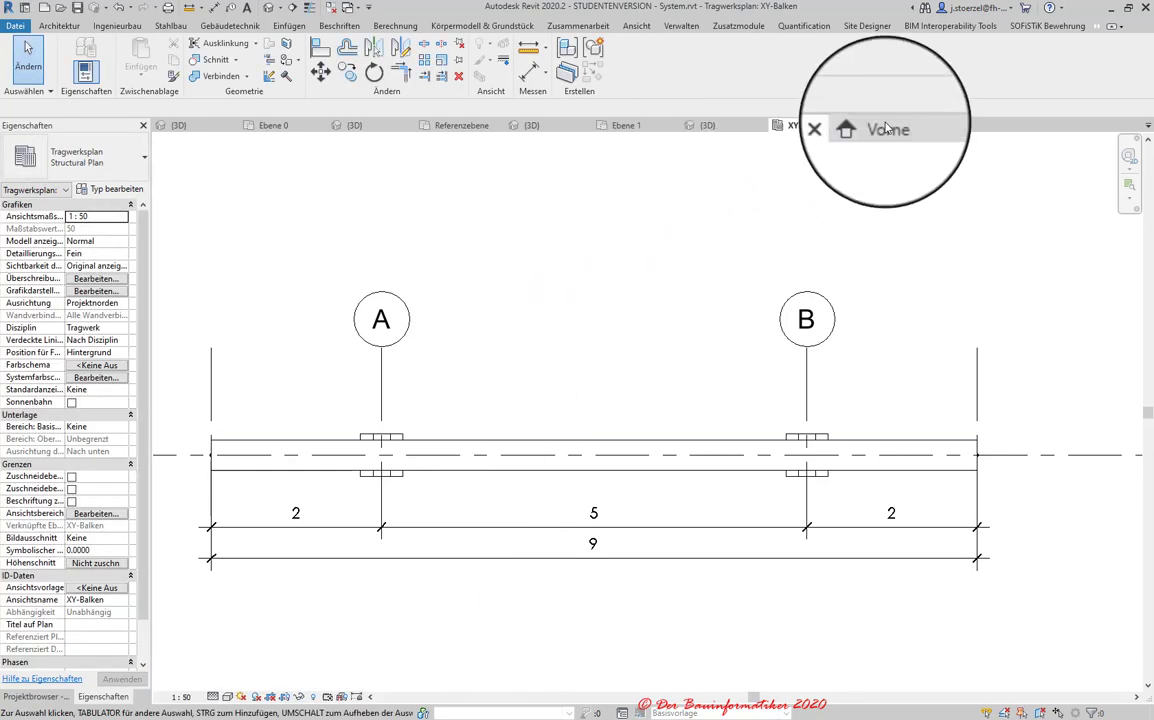
{"action": "left_click", "coordinate": [886, 125]}
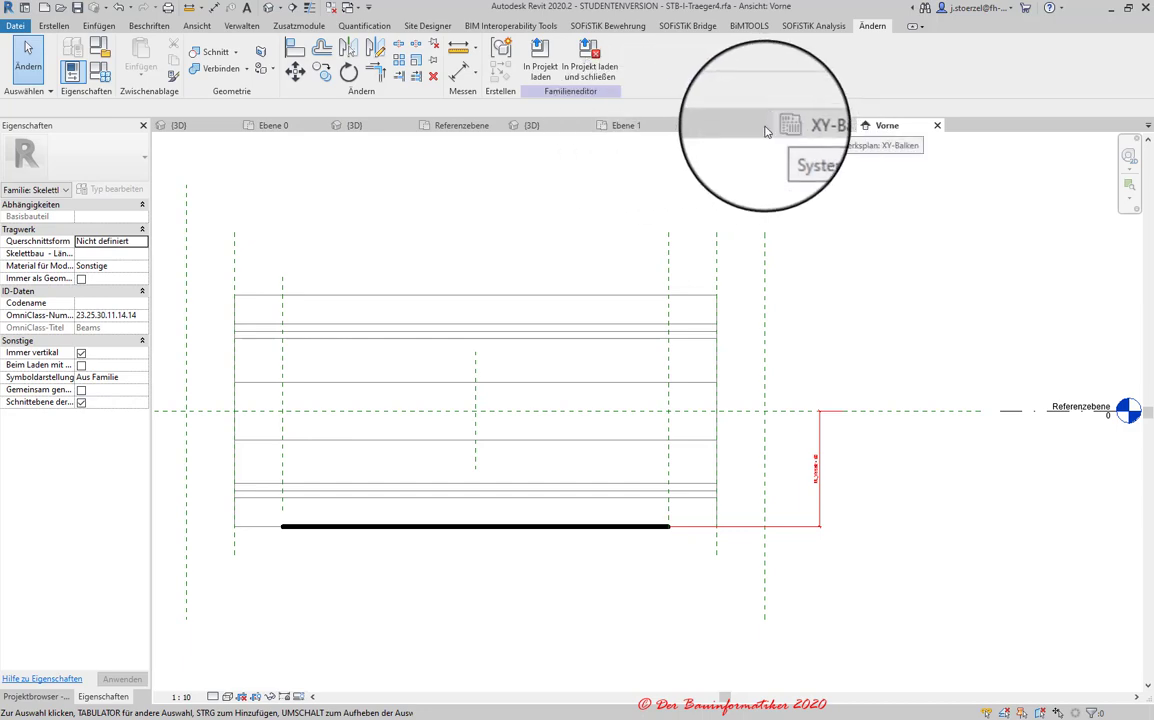
{"action": "left_click", "coordinate": [715, 130]}
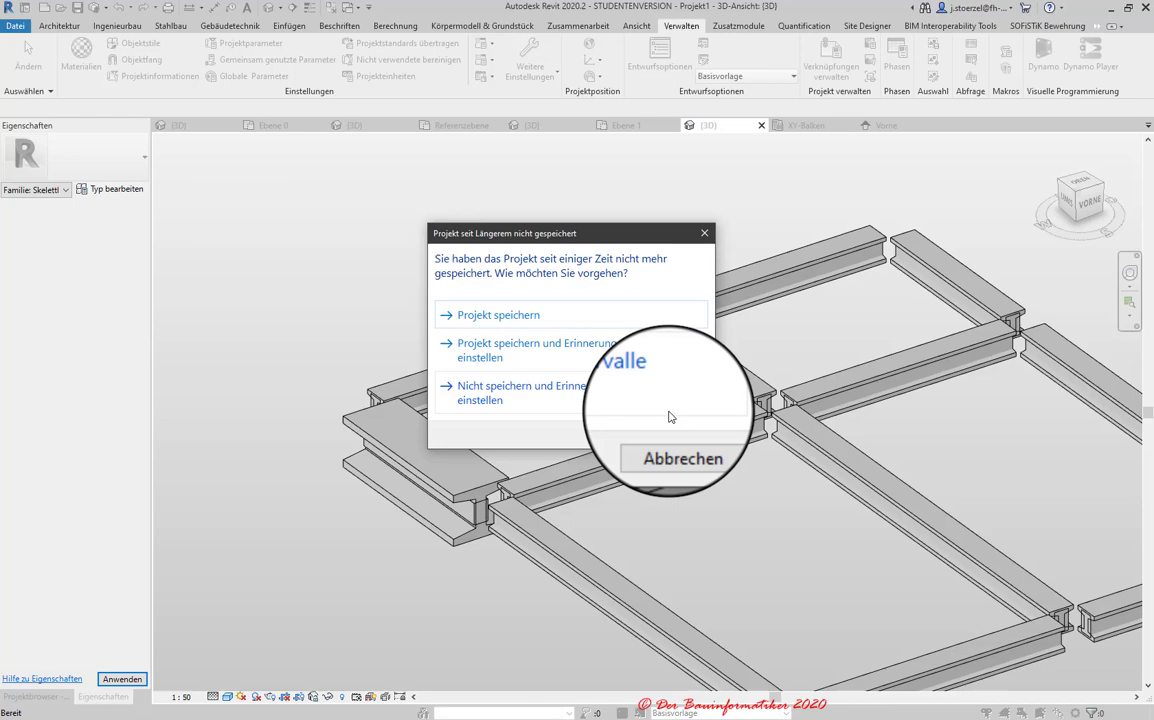
{"action": "left_click", "coordinate": [672, 432]}
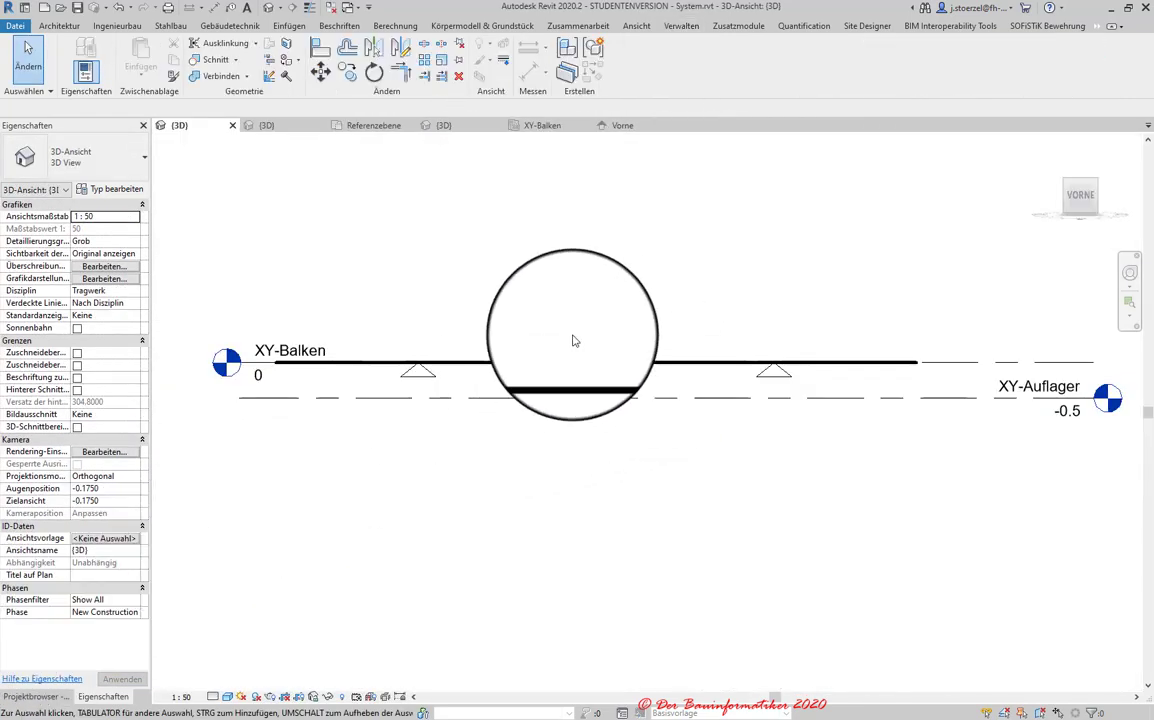
- Select the beam and change its properties, toggling the symbolic line setting
{"action": "left_click", "coordinate": [517, 362]}
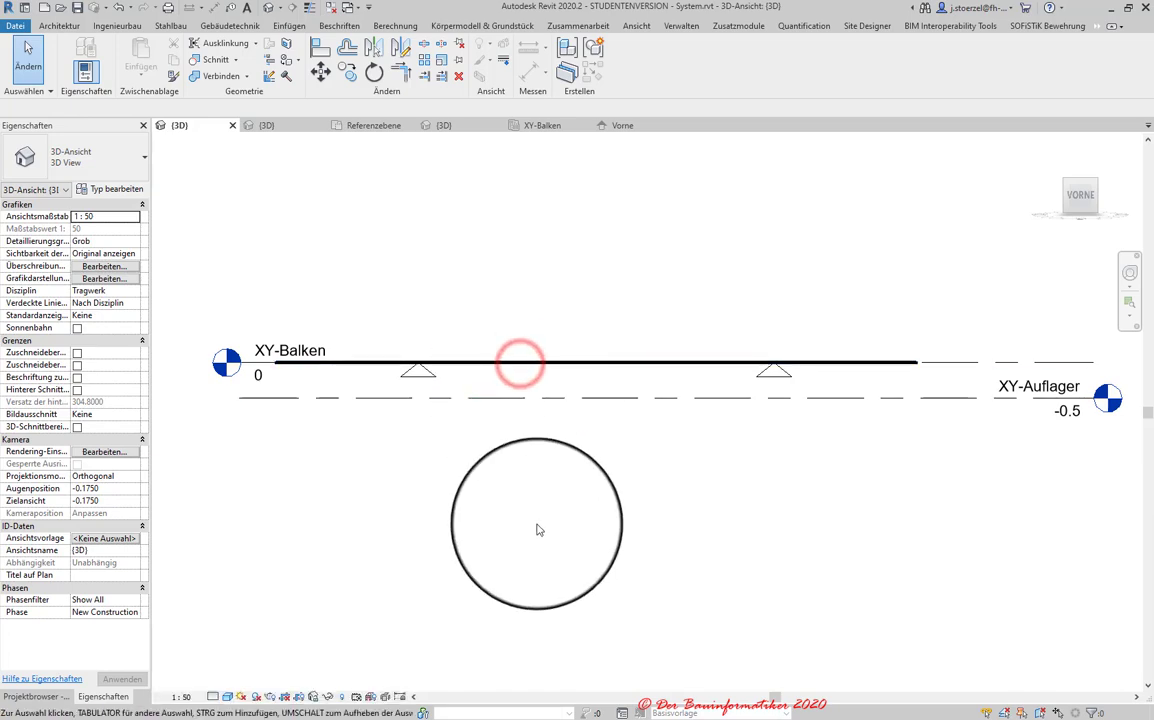
{"action": "left_click", "coordinate": [473, 366]}
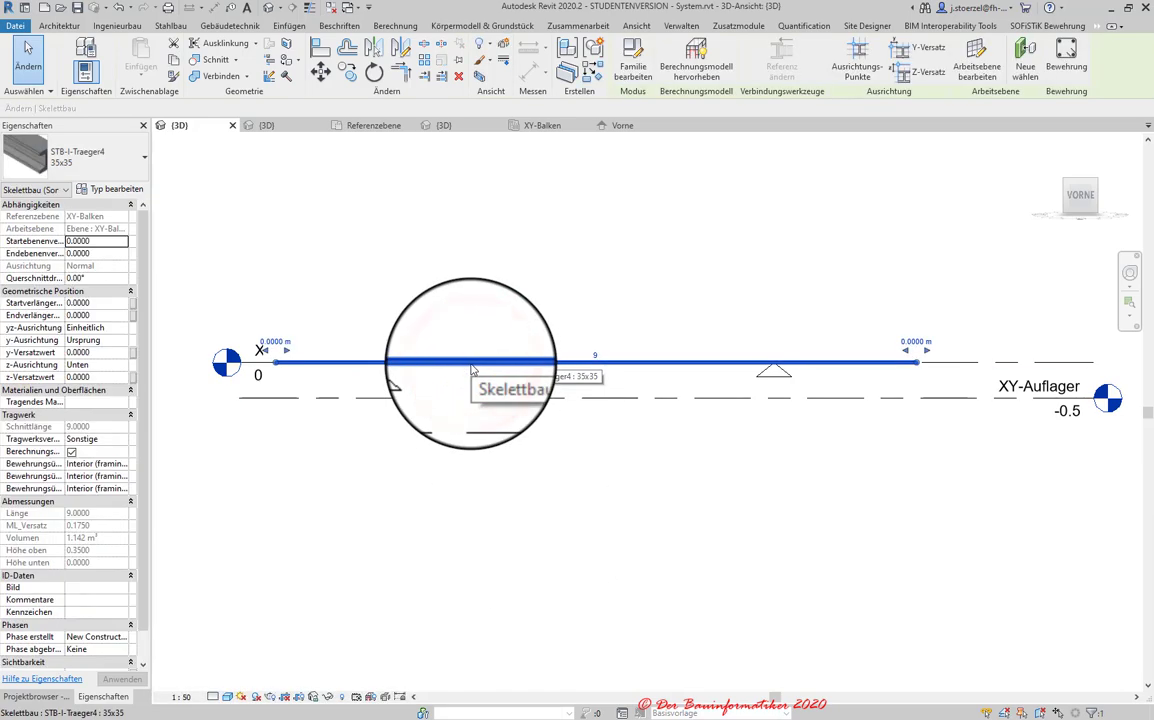
{"action": "left_click", "coordinate": [143, 518]}
{"action": "left_click_drag", "start_coordinate": [143, 528], "coordinate": [143, 553]}
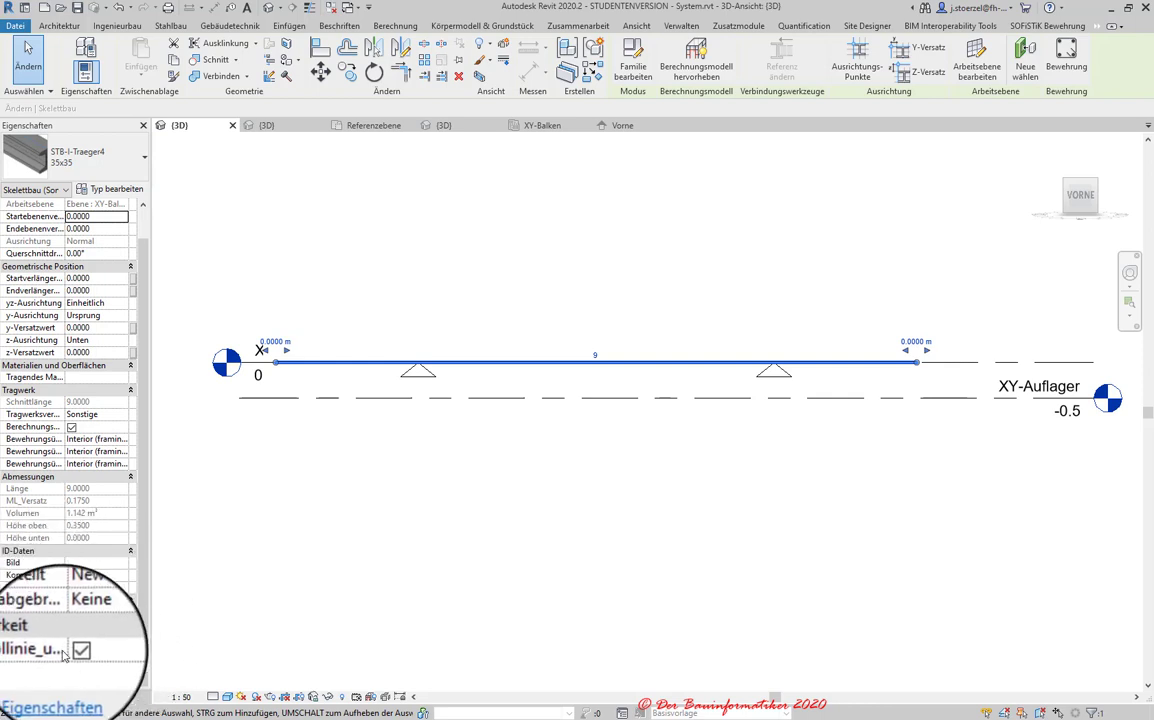
{"action": "left_click", "coordinate": [122, 679]}
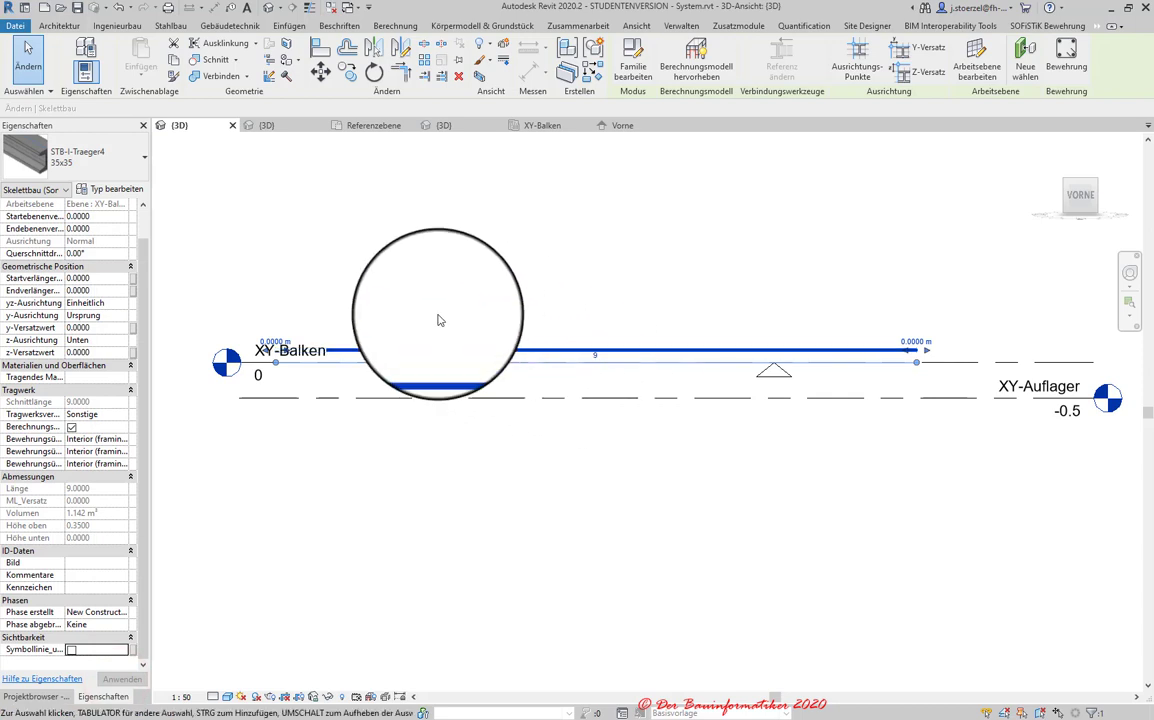
{"action": "left_click", "coordinate": [71, 650]}
{"action": "left_click", "coordinate": [118, 679]}
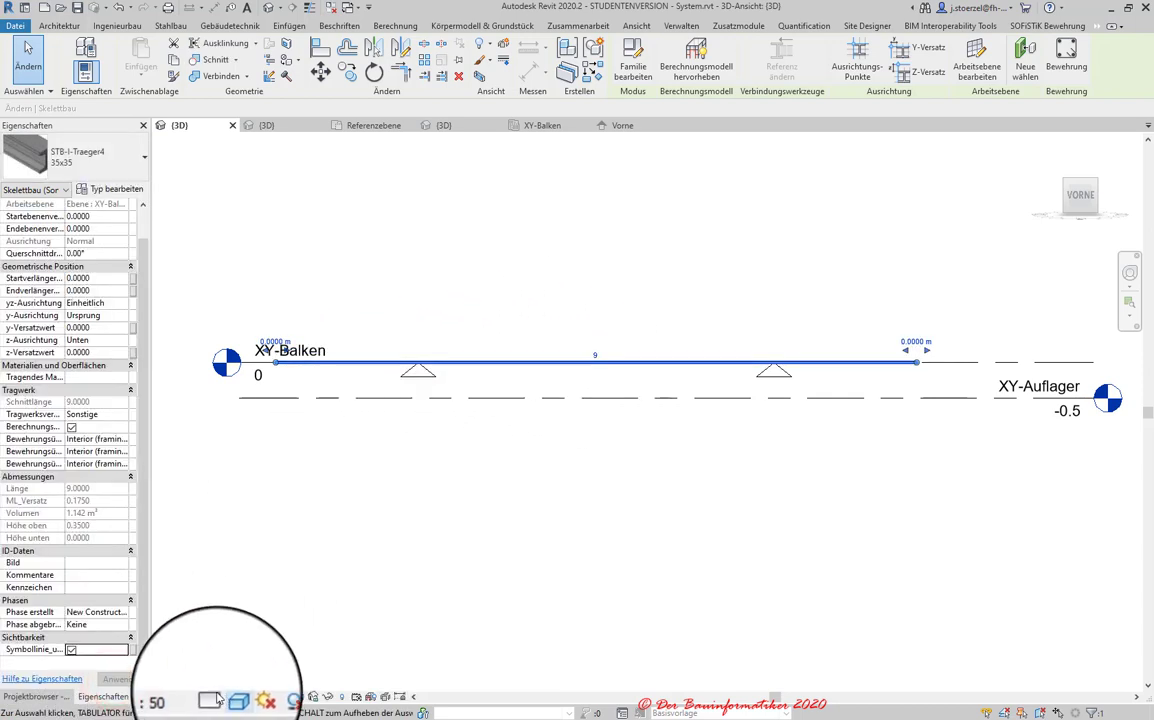
- Switch the beam to STB-I-Traeger4 65x70, retest the symbolic line, and return to the XY-Balken plan
{"action": "left_click", "coordinate": [85, 157]}
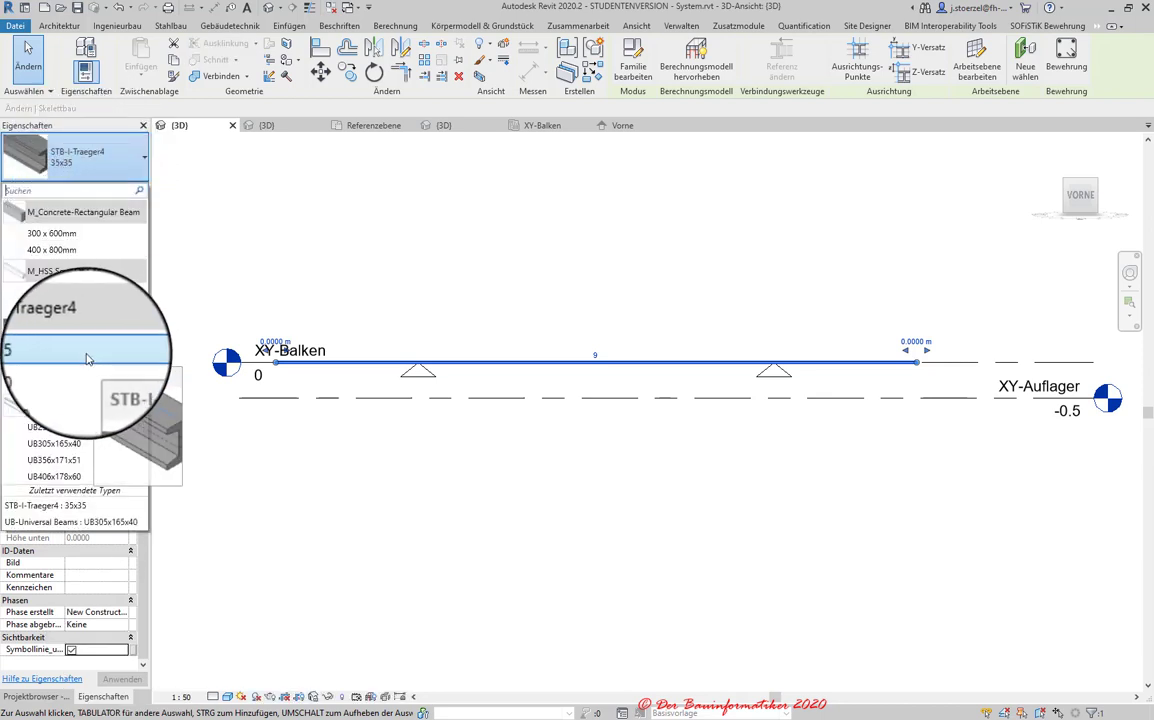
{"action": "left_click", "coordinate": [118, 413]}
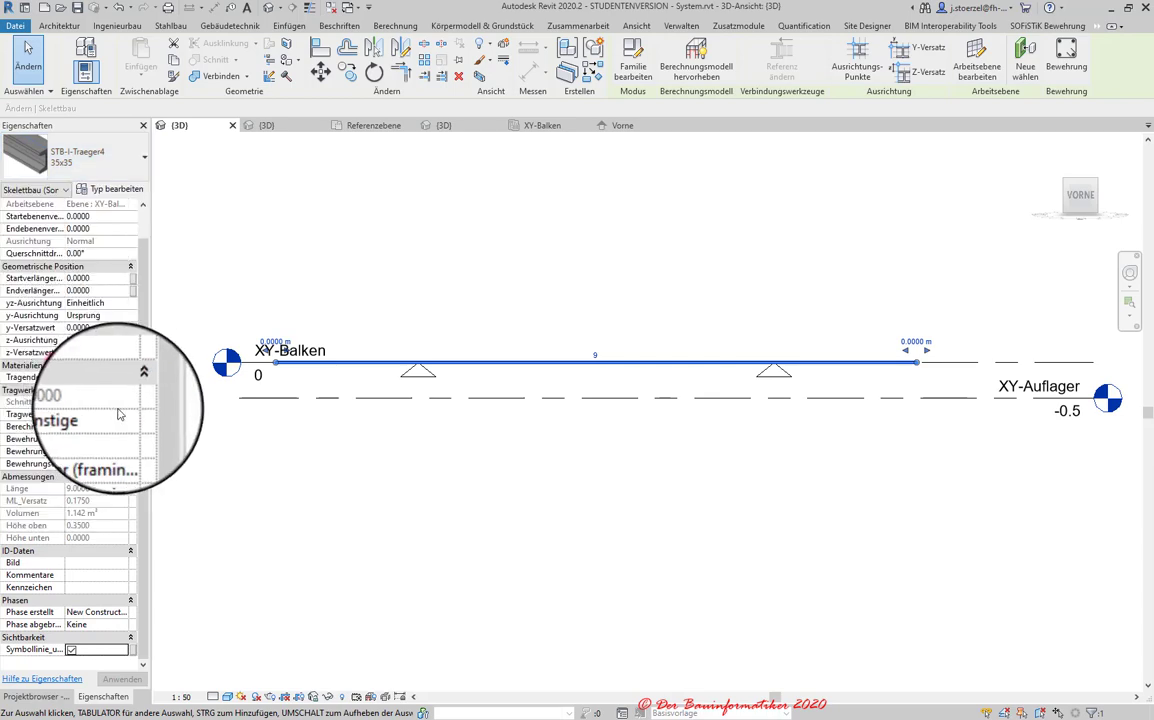
{"action": "left_click", "coordinate": [122, 679]}
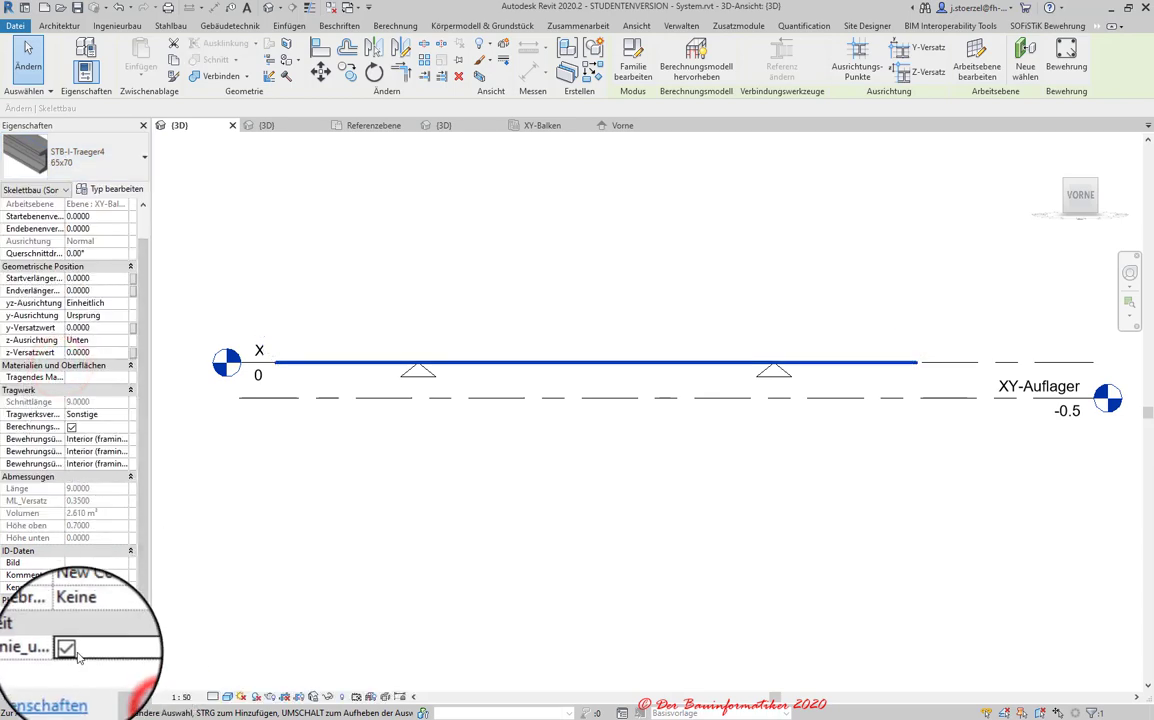
{"action": "left_click", "coordinate": [71, 650]}
{"action": "left_click", "coordinate": [122, 679]}
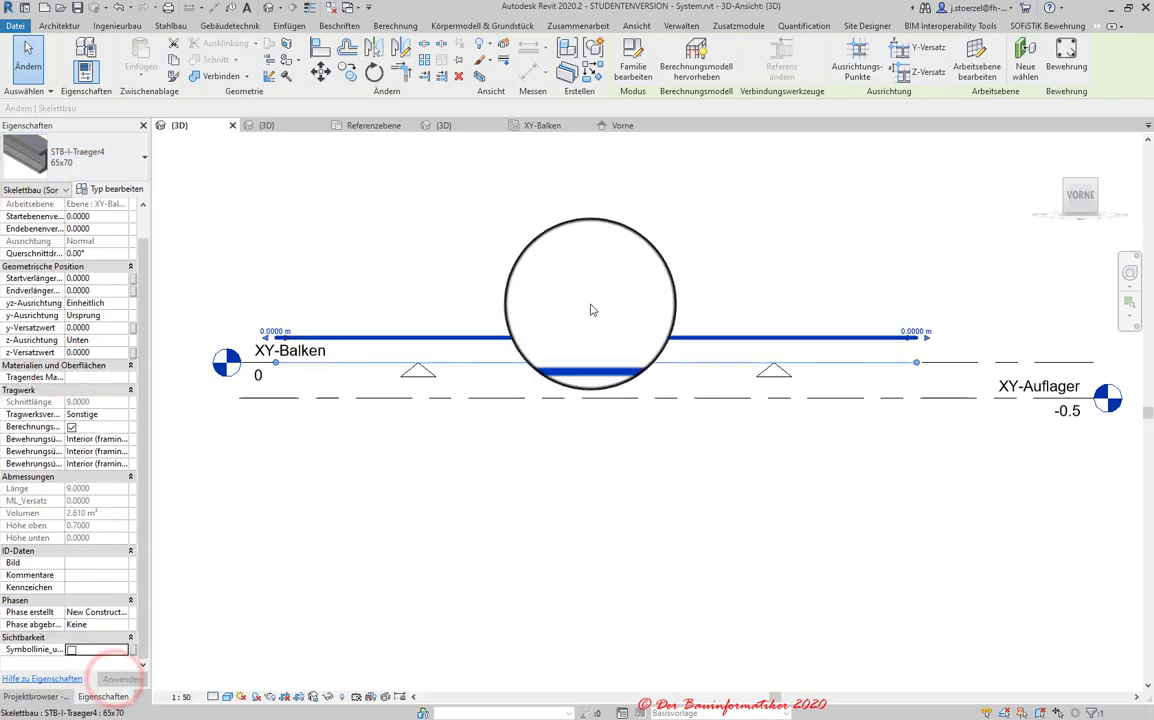
{"action": "left_click", "coordinate": [71, 650]}
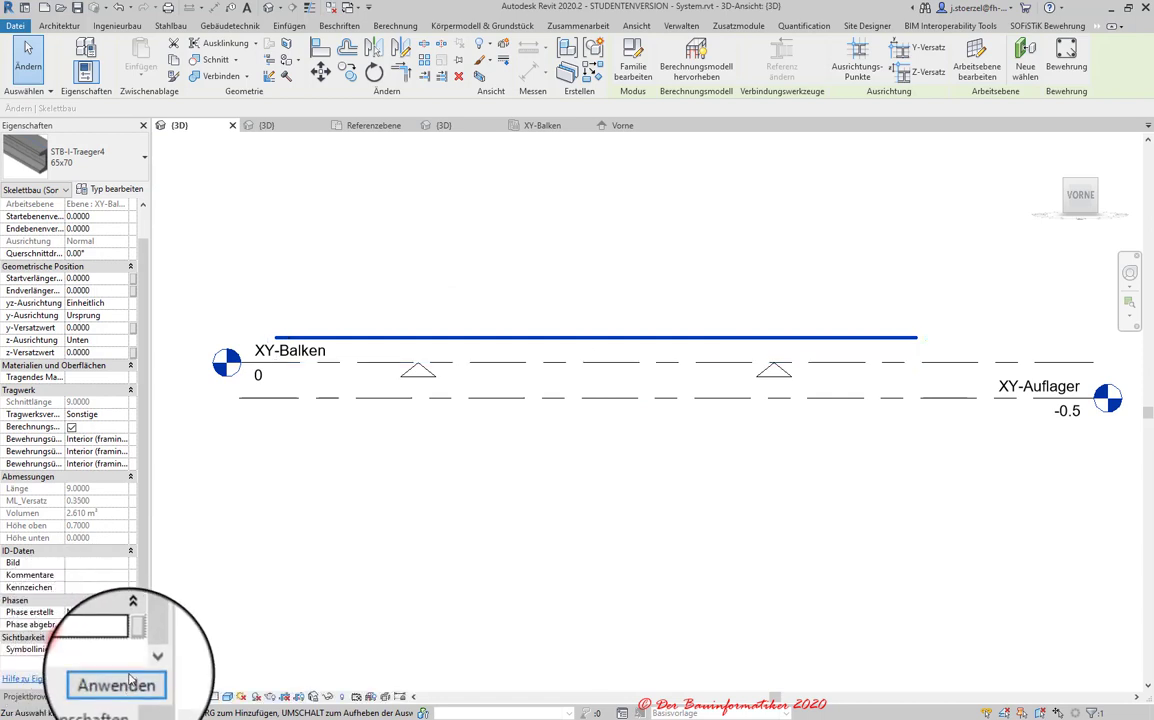
{"action": "left_click", "coordinate": [122, 679]}
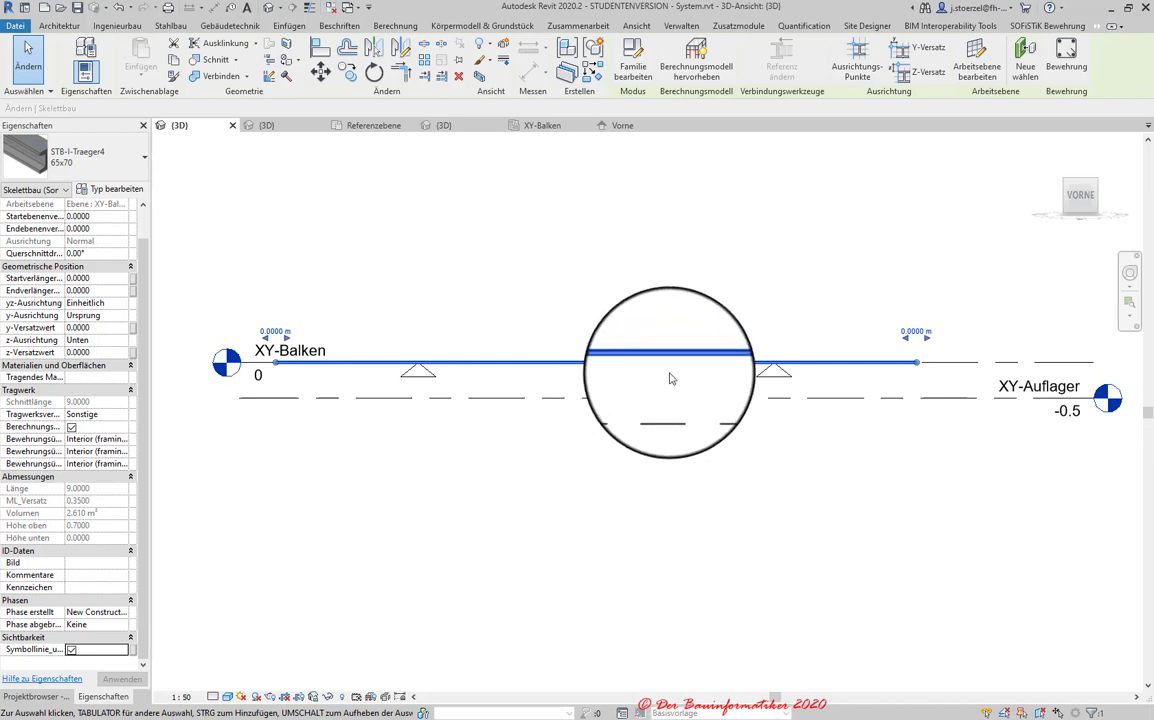
{"action": "left_click", "coordinate": [370, 126]}
{"action": "left_click", "coordinate": [548, 125]}
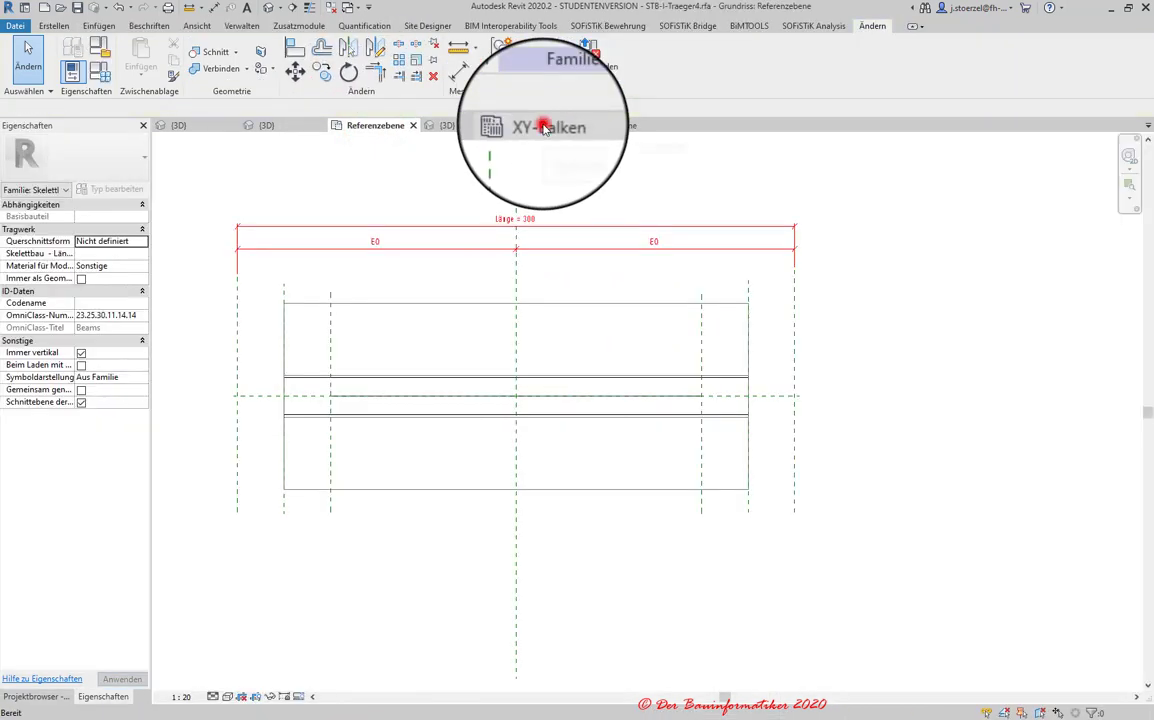
- Limit the family's horizontal centre line to Grob and Mittel by unchecking Fein in its visibility settings
{"action": "left_click", "coordinate": [373, 125]}
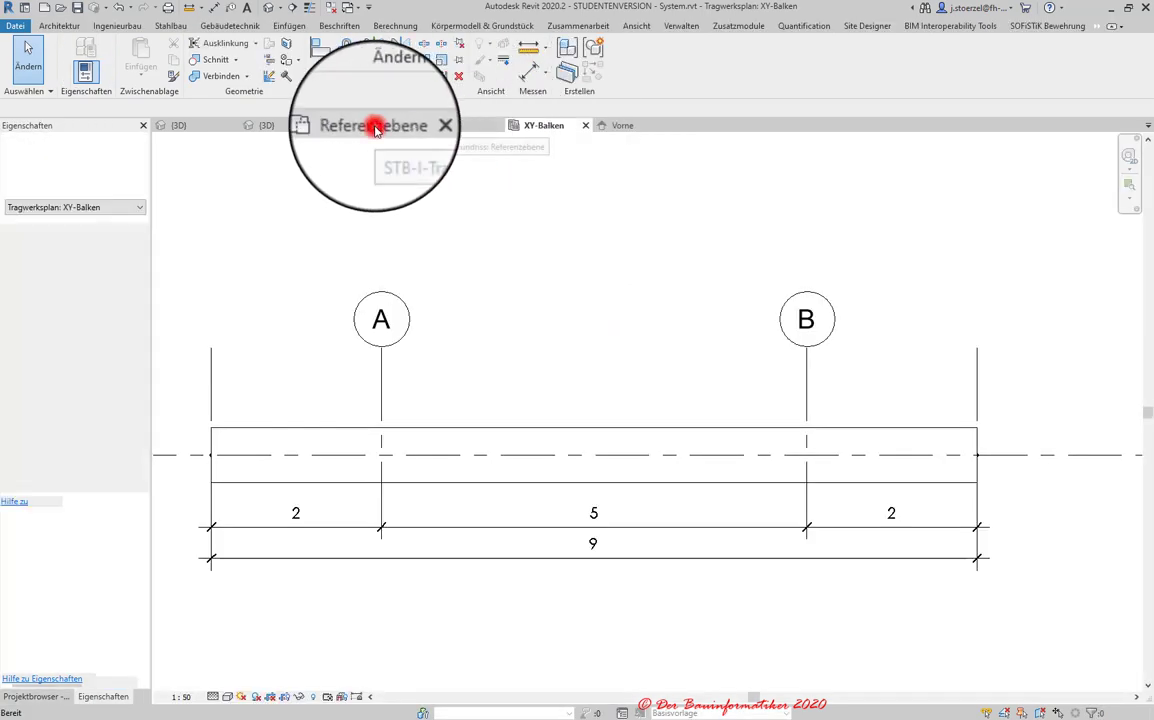
{"action": "left_click", "coordinate": [400, 396]}
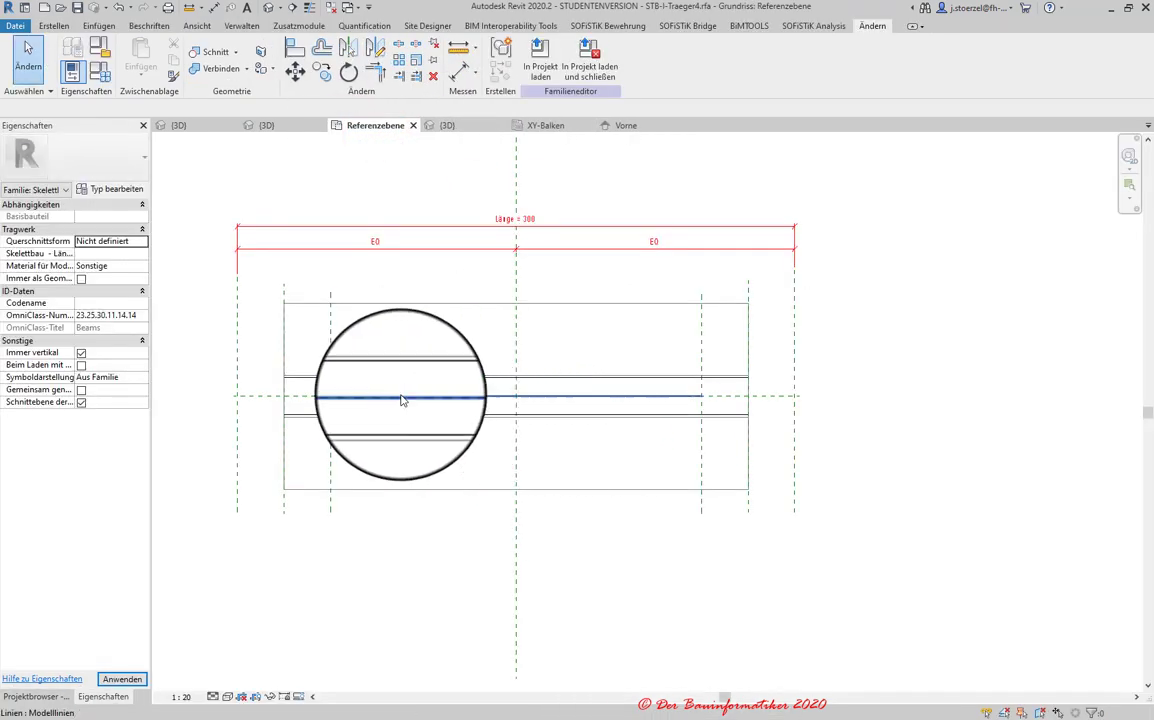
{"action": "left_click", "coordinate": [388, 396]}
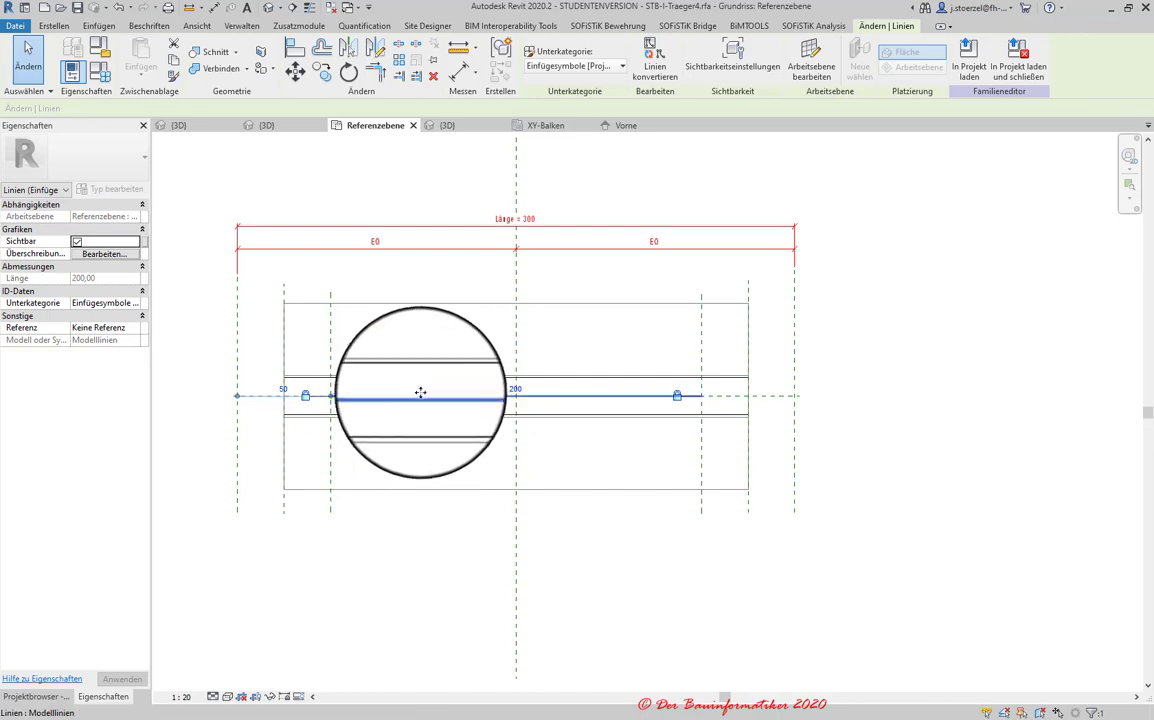
{"action": "scroll", "coordinate": [410, 400], "scroll_direction": "up", "scroll_amount": 2}
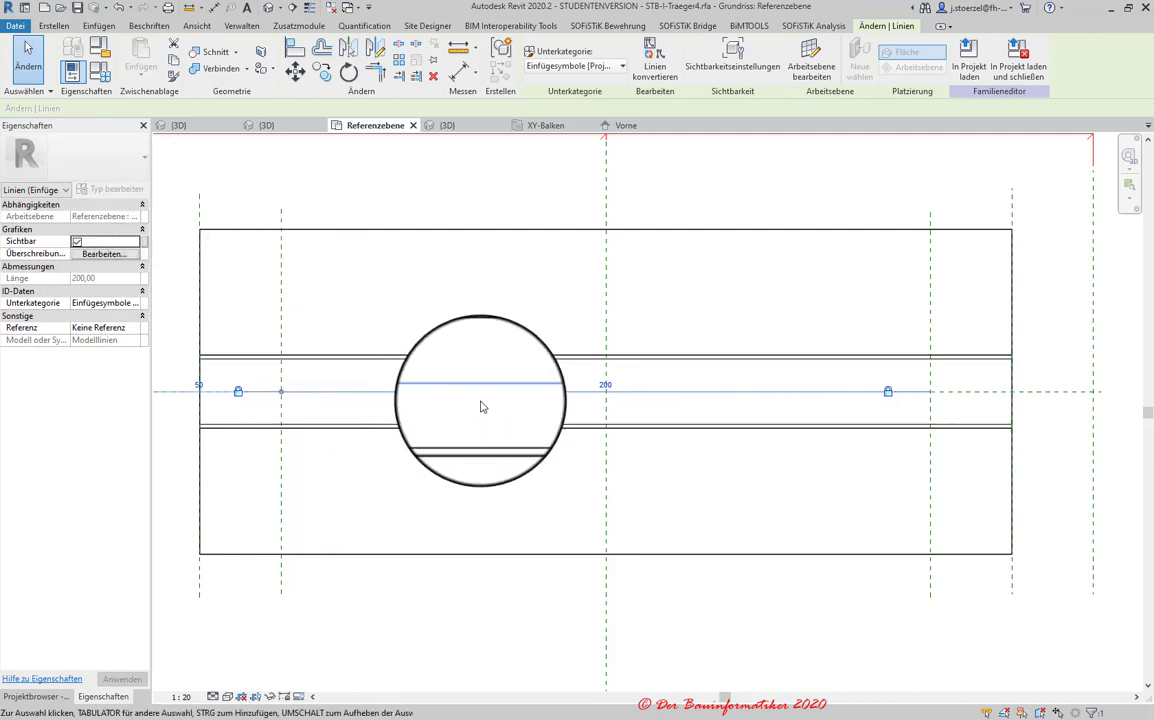
{"action": "left_click", "coordinate": [738, 58]}
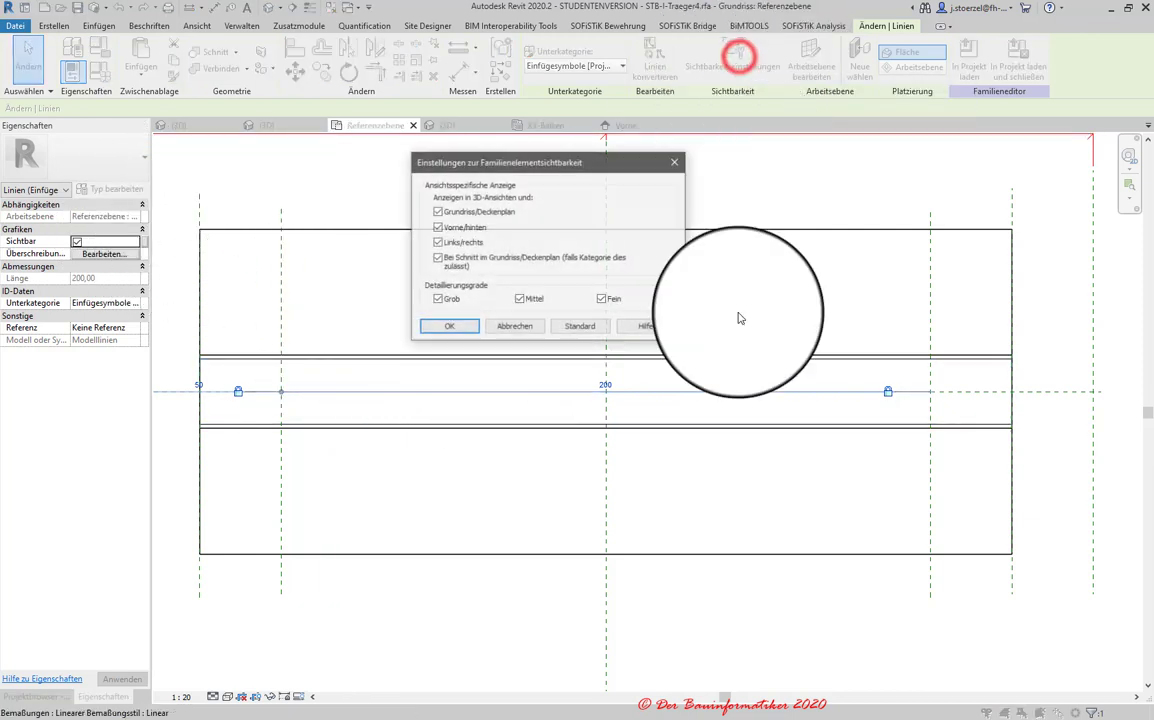
{"action": "left_click", "coordinate": [601, 299]}
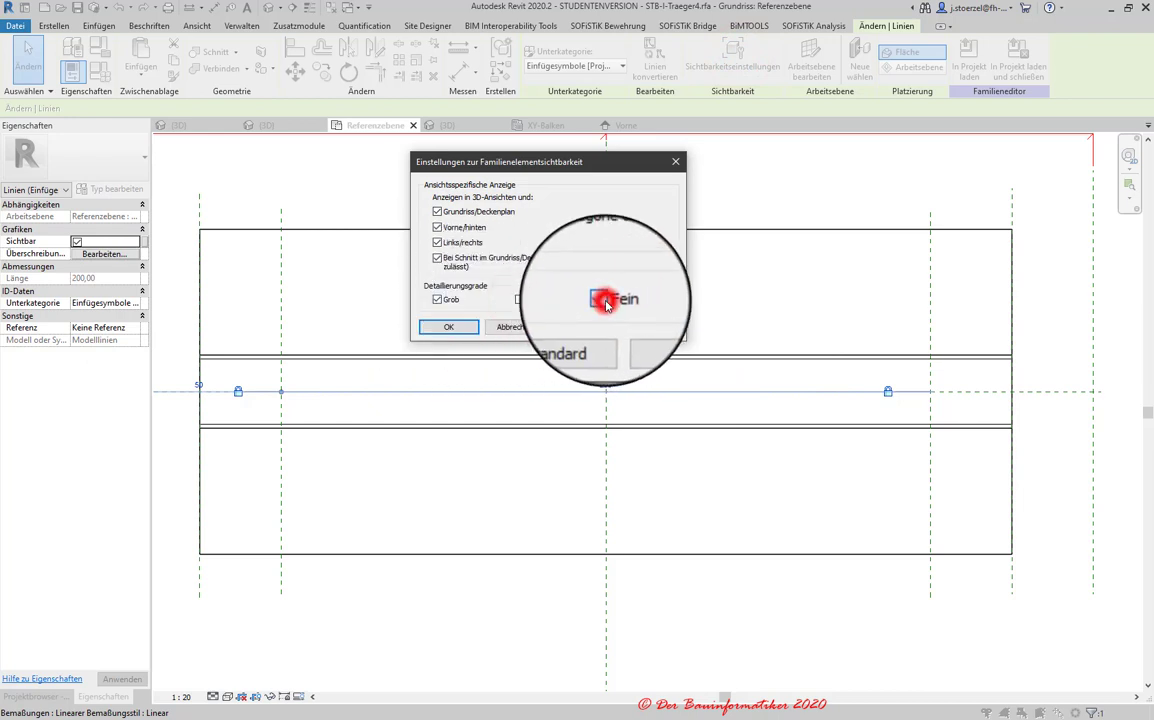
{"action": "left_click", "coordinate": [448, 327]}
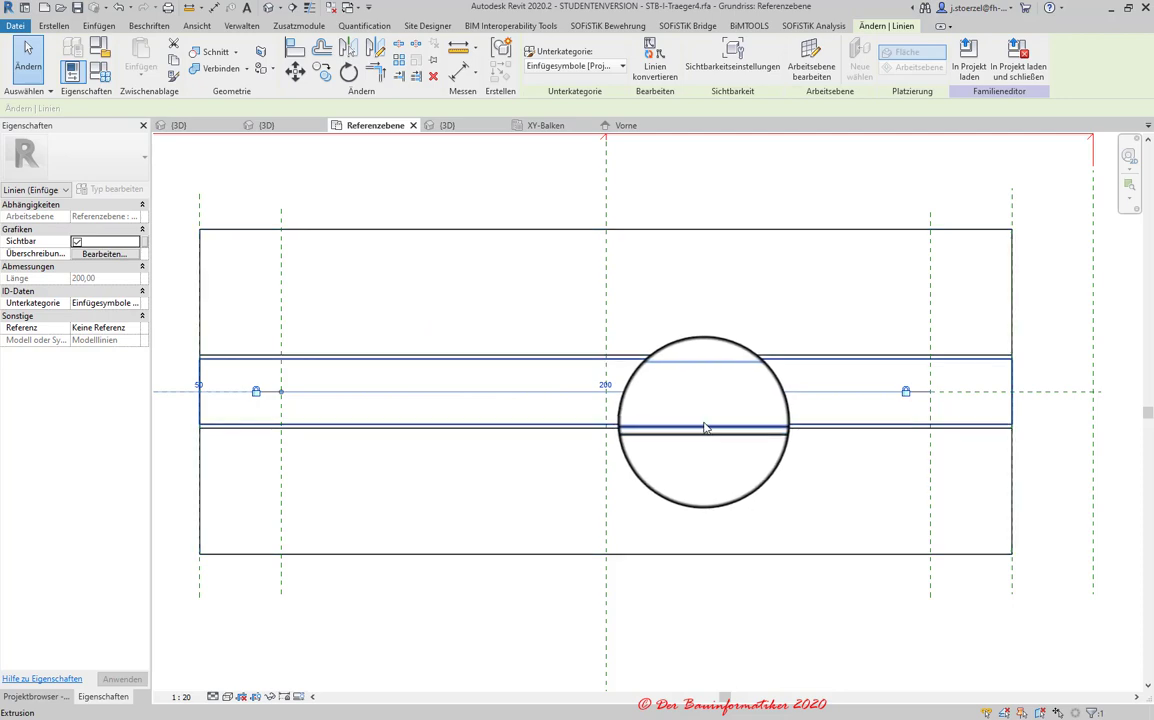
{"action": "left_click", "coordinate": [192, 130]}
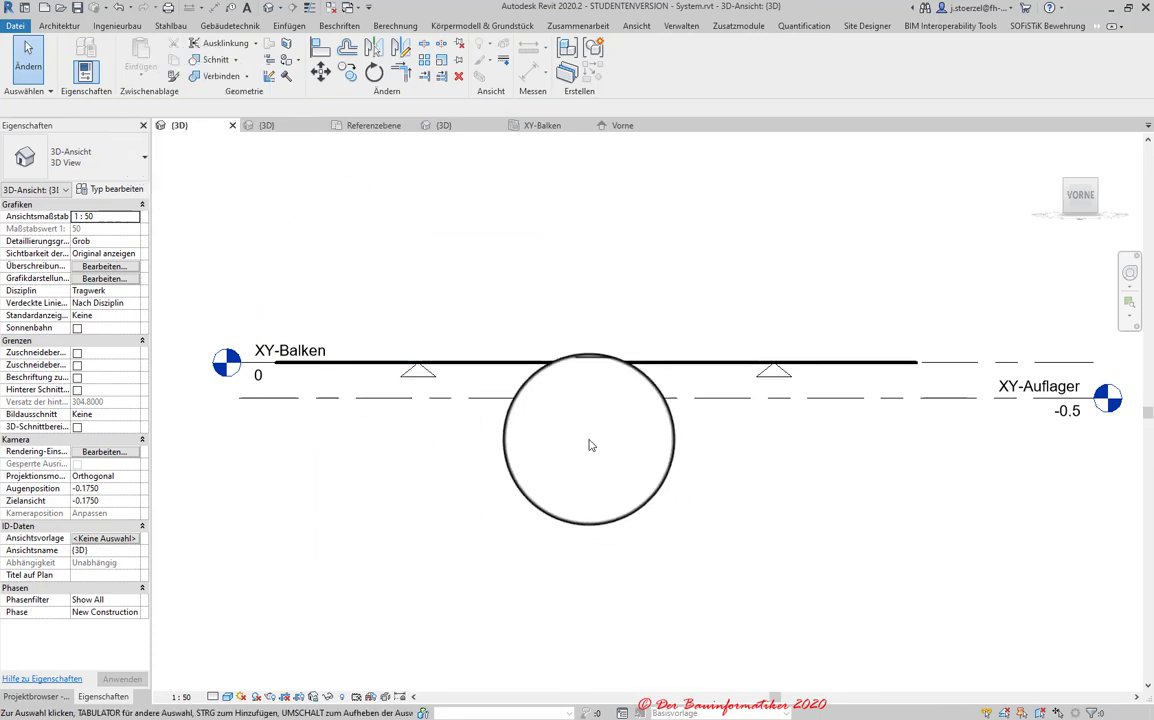
- Set the 3D view to Fein detail level and zoom in on the beam
{"action": "left_click", "coordinate": [213, 699]}
{"action": "left_click", "coordinate": [218, 656]}
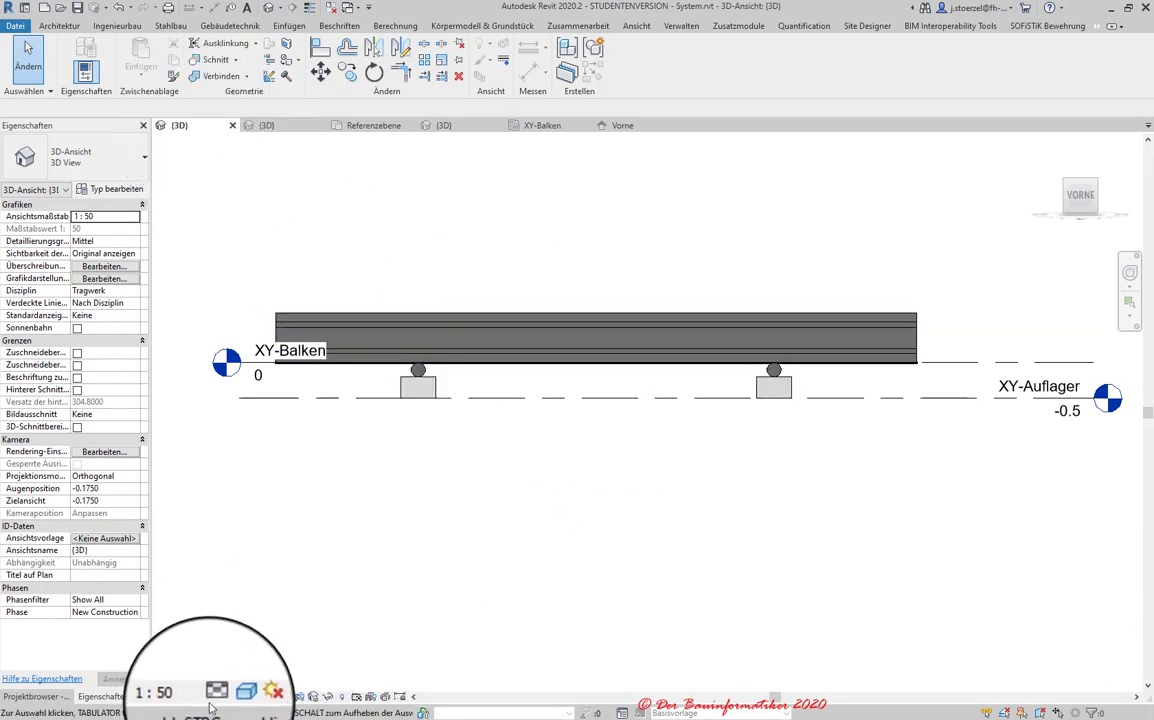
{"action": "left_click", "coordinate": [222, 677]}
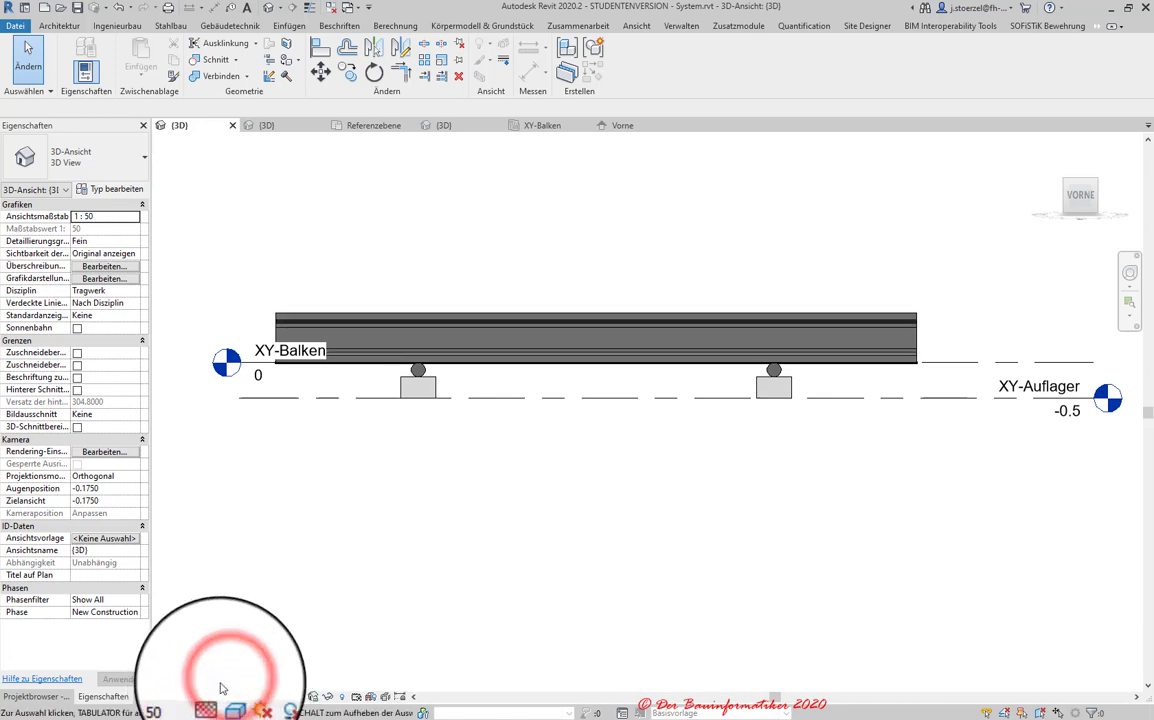
{"action": "scroll", "coordinate": [806, 317], "scroll_direction": "up", "scroll_amount": 2}
{"action": "scroll", "coordinate": [804, 355], "scroll_direction": "up", "scroll_amount": 2}
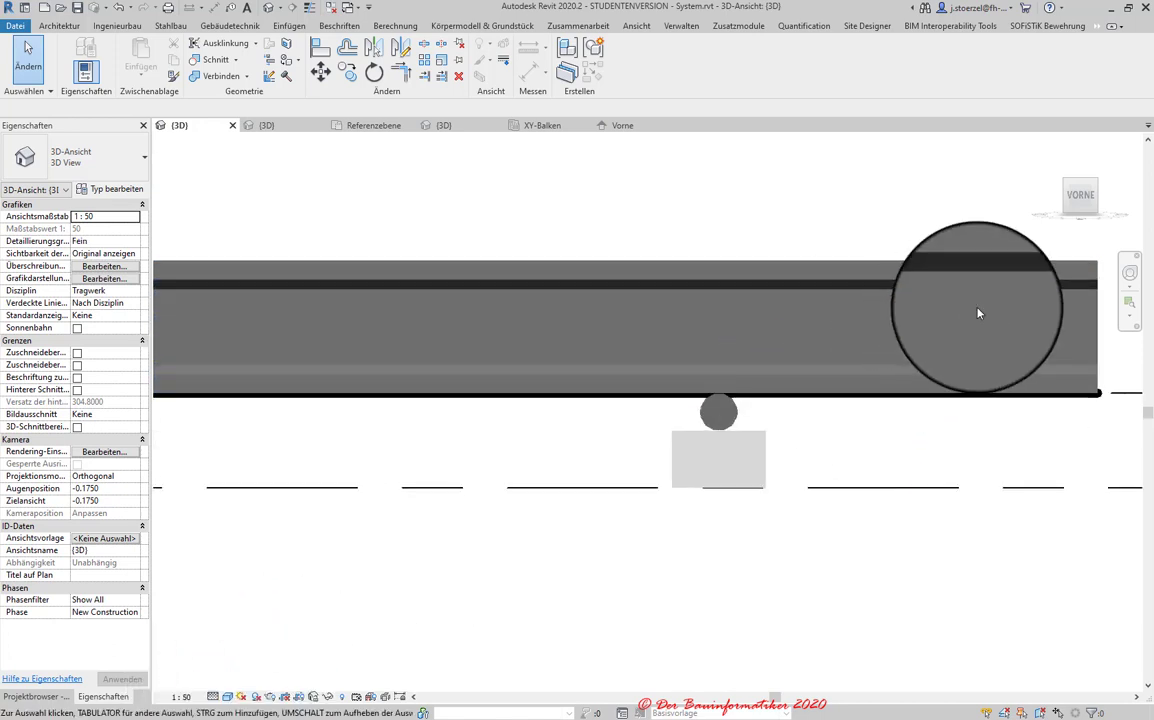
{"action": "scroll", "coordinate": [979, 314], "scroll_direction": "up", "scroll_amount": 2}
{"action": "scroll", "coordinate": [1064, 432], "scroll_direction": "up", "scroll_amount": 2}
{"action": "middle_click_drag", "start_coordinate": [1064, 432], "coordinate": [541, 553]}
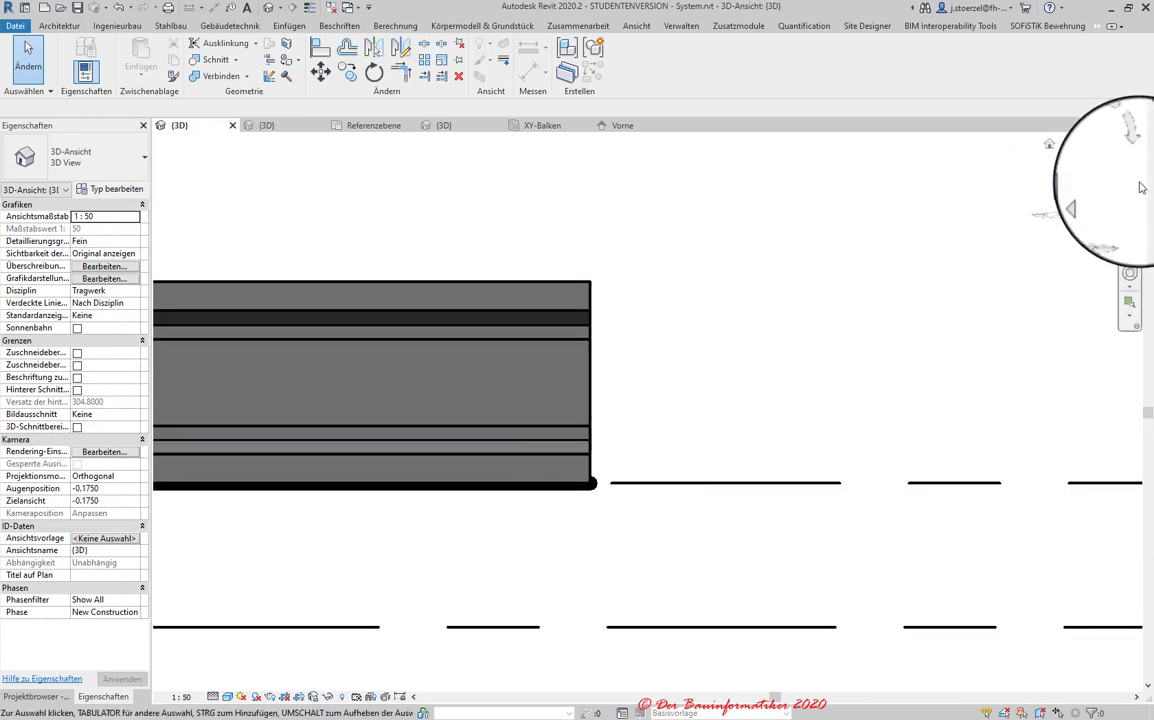
- Turn to an isometric ViewCube corner and zoom into the beam's left end
{"action": "left_click", "coordinate": [1062, 188]}
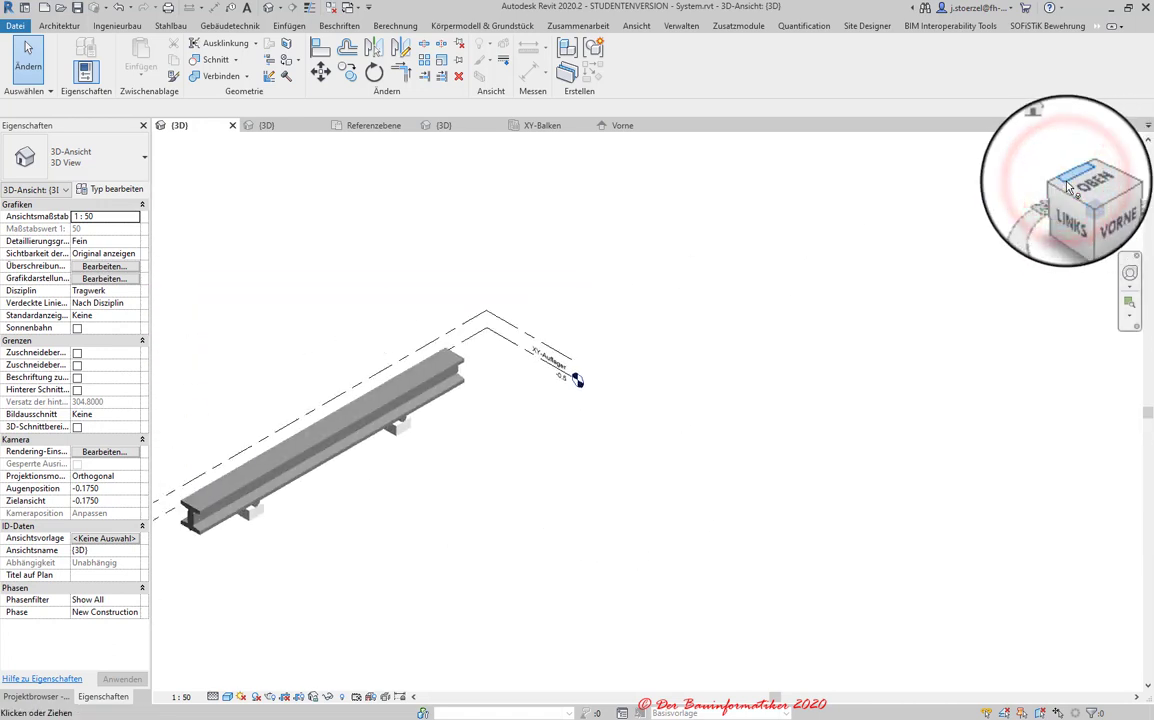
{"action": "scroll", "coordinate": [470, 490], "scroll_direction": "up", "scroll_amount": 2}
{"action": "scroll", "coordinate": [508, 462], "scroll_direction": "up", "scroll_amount": 2}
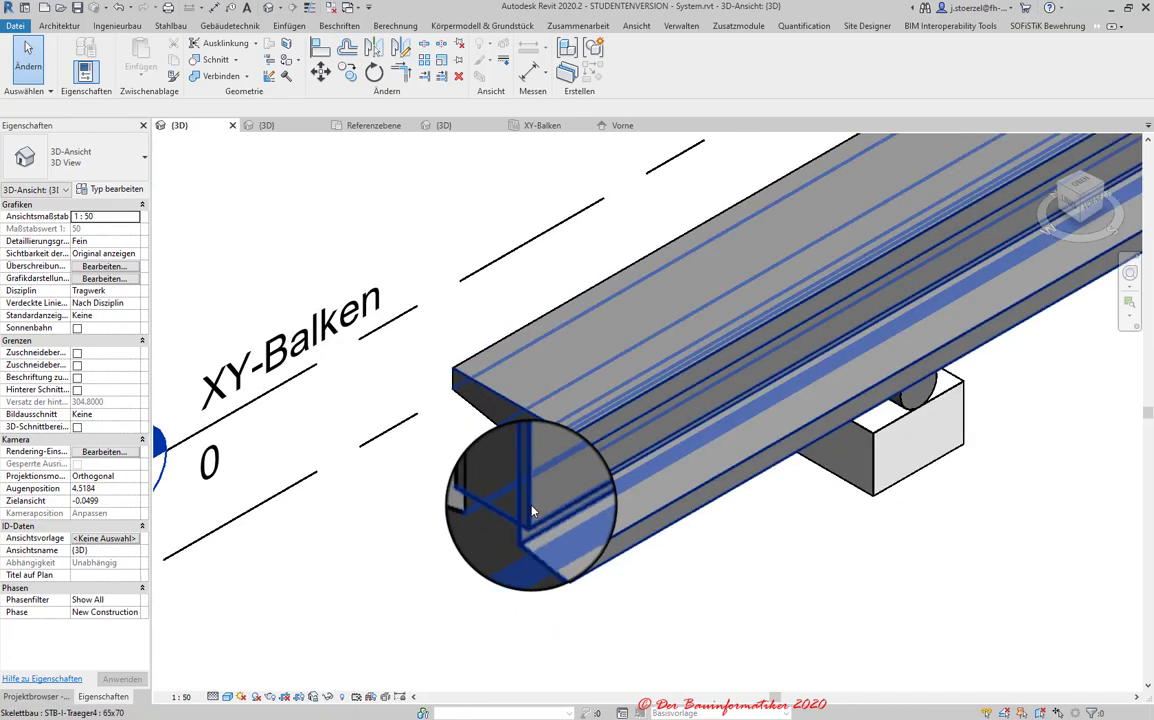
{"action": "scroll", "coordinate": [500, 460], "scroll_direction": "up", "scroll_amount": 1}
{"action": "scroll", "coordinate": [500, 520], "scroll_direction": "up", "scroll_amount": 1}
{"action": "scroll", "coordinate": [500, 560], "scroll_direction": "up", "scroll_amount": 1}
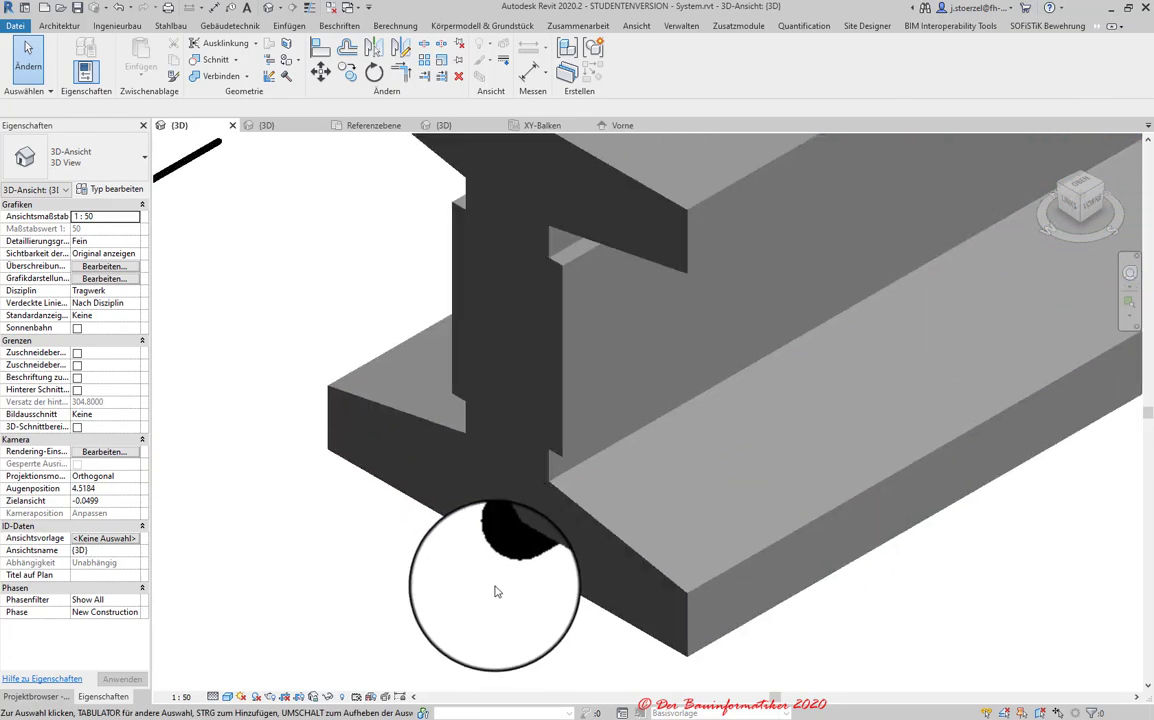
{"action": "scroll", "coordinate": [506, 551], "scroll_direction": "up", "scroll_amount": 1}
{"action": "left_click", "coordinate": [503, 565]}
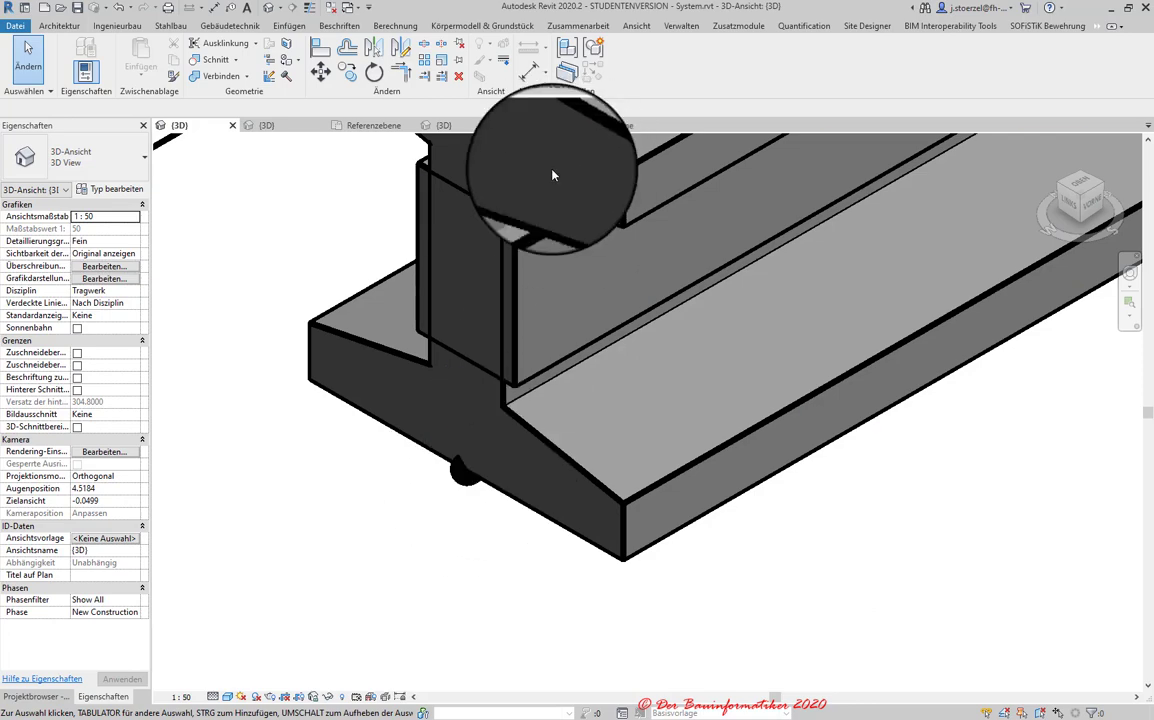
- From the Referenzebene plan, load the I-beam family into System and overwrite the existing version
{"action": "left_click", "coordinate": [374, 125]}
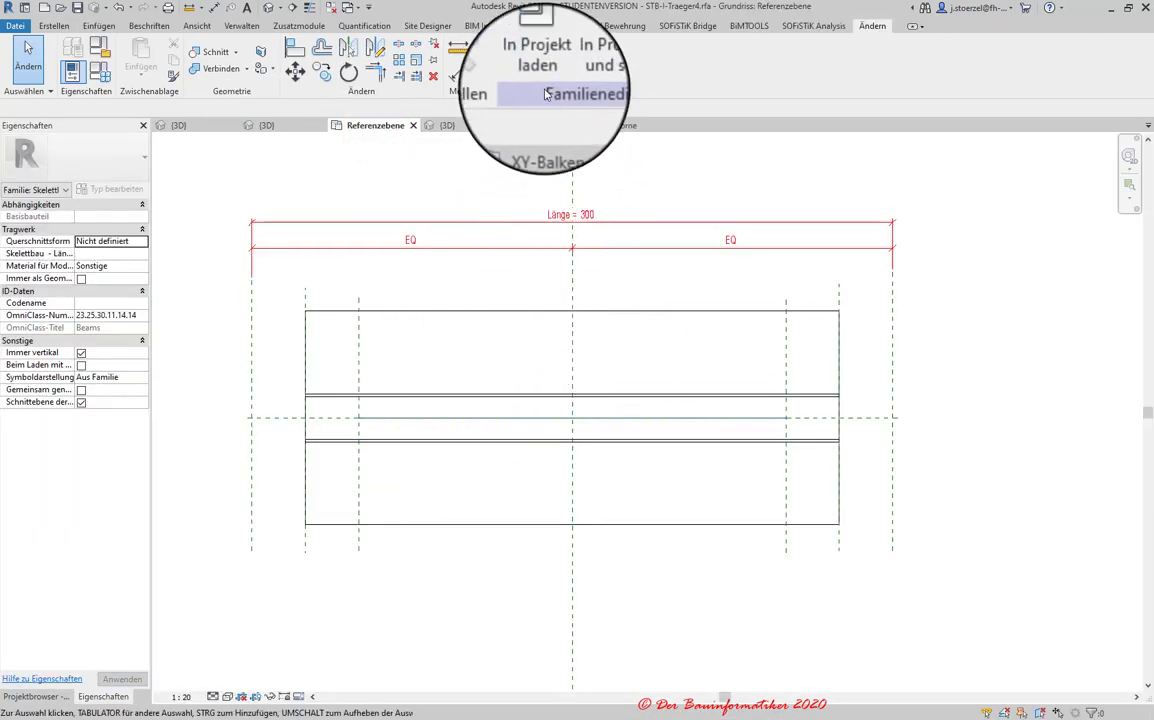
{"action": "left_click", "coordinate": [540, 56]}
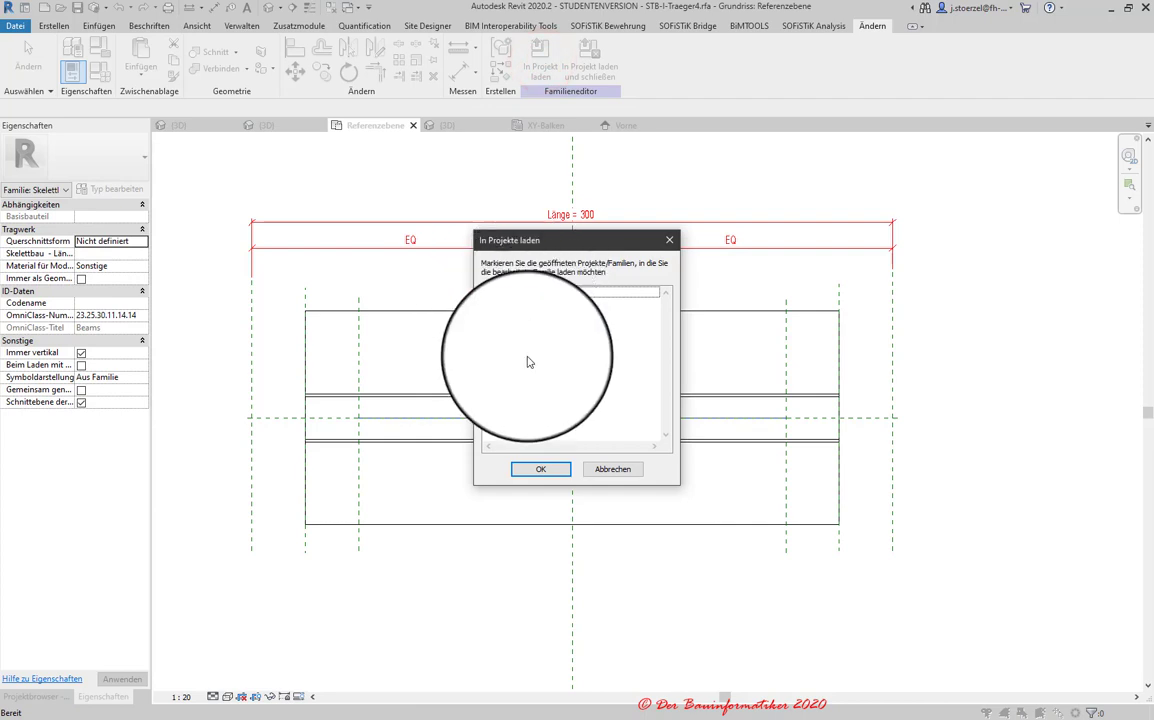
{"action": "left_click", "coordinate": [534, 466]}
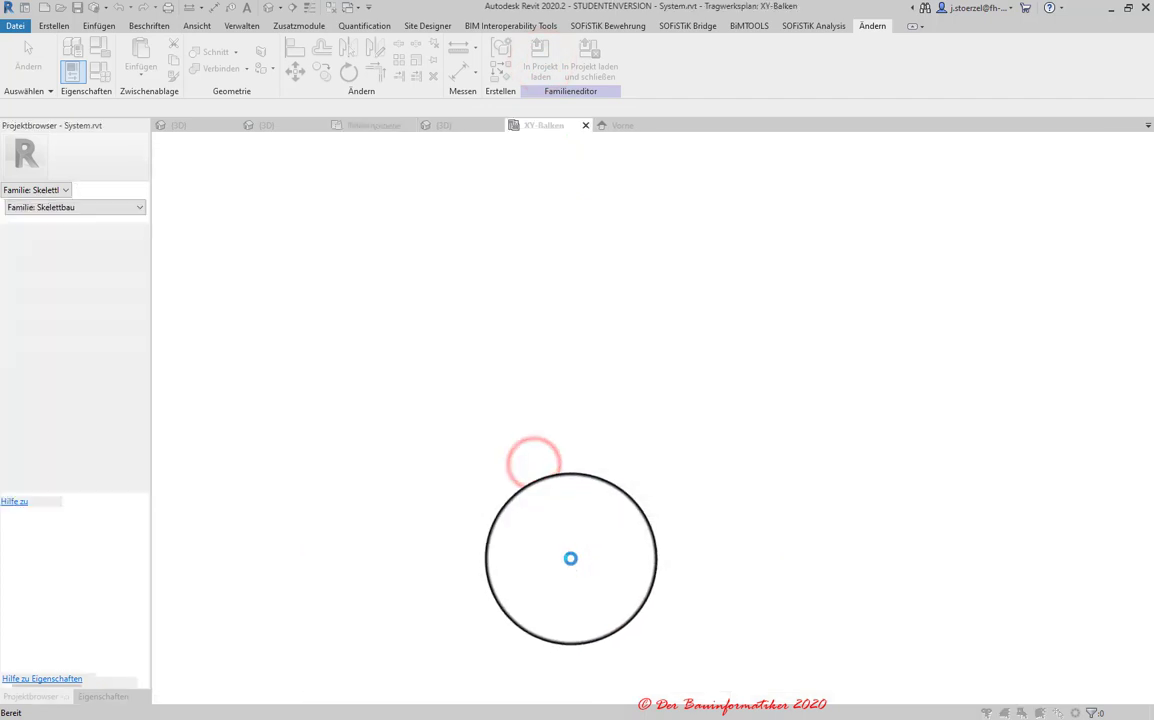
{"action": "left_click", "coordinate": [544, 334]}
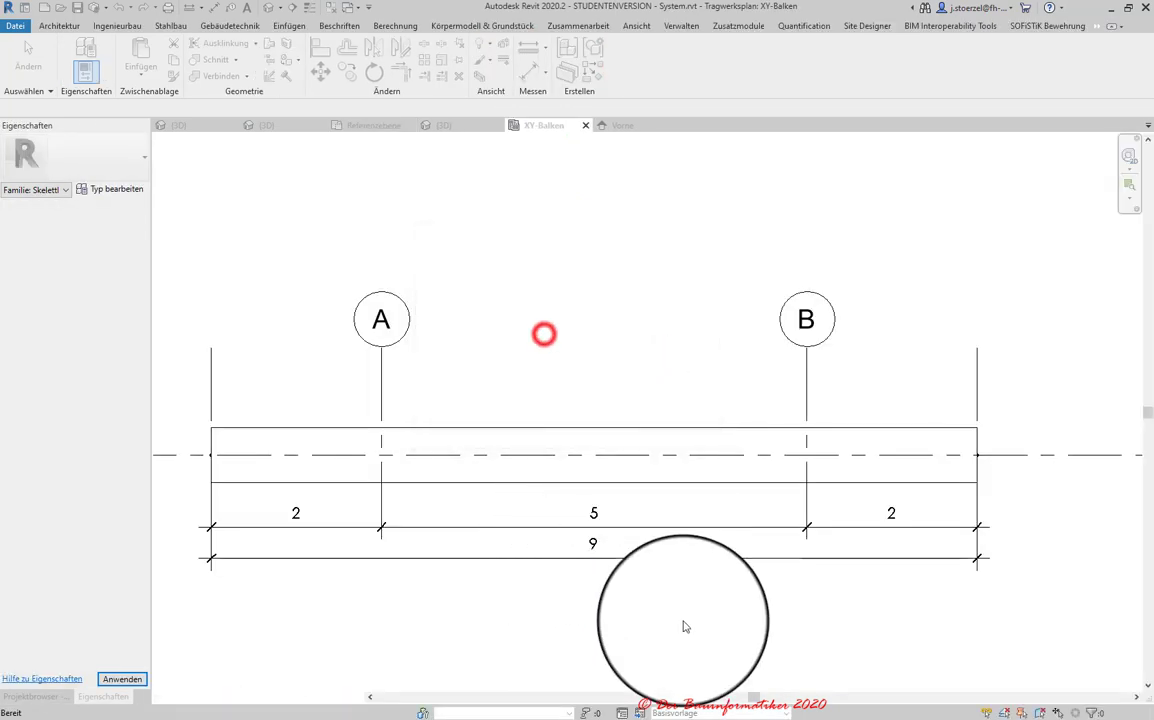
- In the {3D} view, try the Grob, Mittel and Fein detail levels on the beam
{"action": "left_click", "coordinate": [185, 127]}
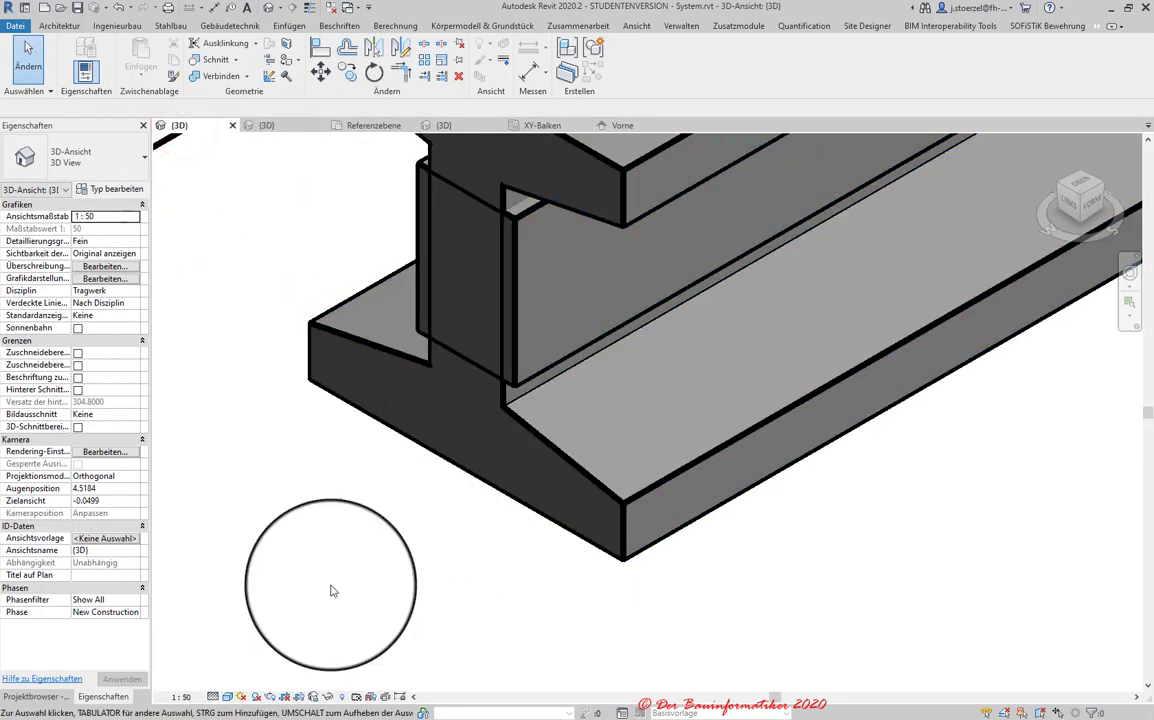
{"action": "left_click", "coordinate": [242, 660]}
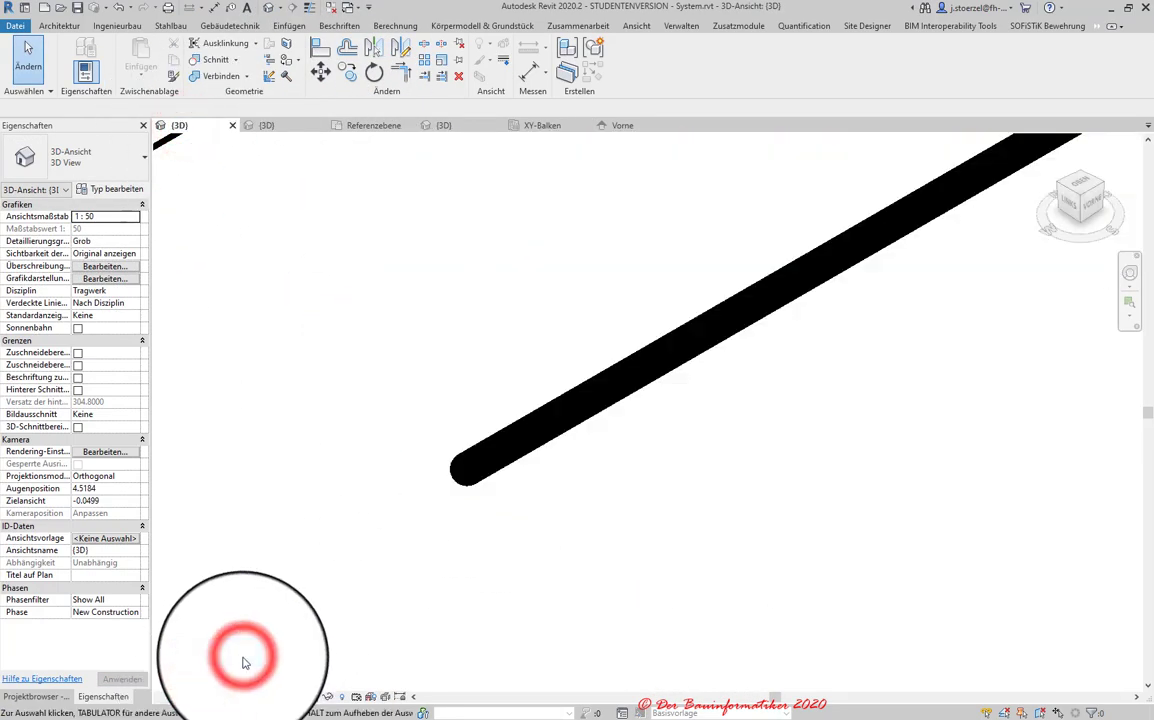
{"action": "left_click", "coordinate": [226, 700]}
{"action": "left_click", "coordinate": [228, 660]}
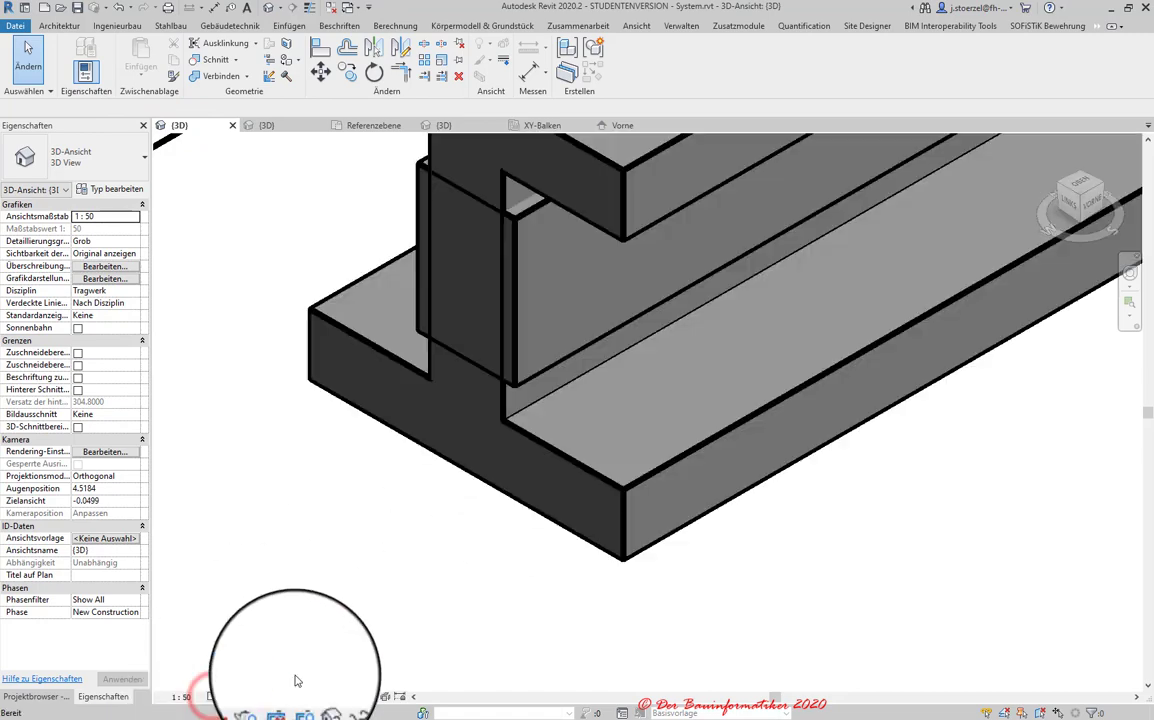
{"action": "left_click", "coordinate": [210, 695]}
{"action": "left_click", "coordinate": [220, 680]}
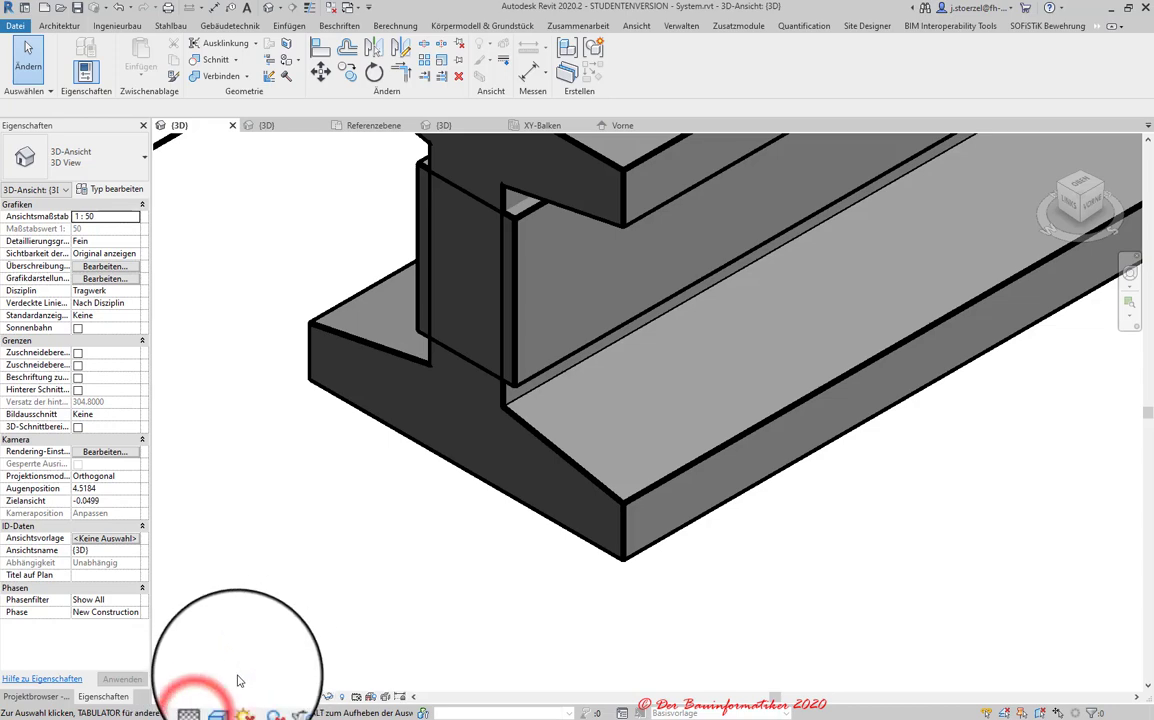
- Settle on Mittel detail level and zoom to inspect the 65x70 beam
{"action": "left_click", "coordinate": [212, 697]}
{"action": "left_click", "coordinate": [222, 658]}
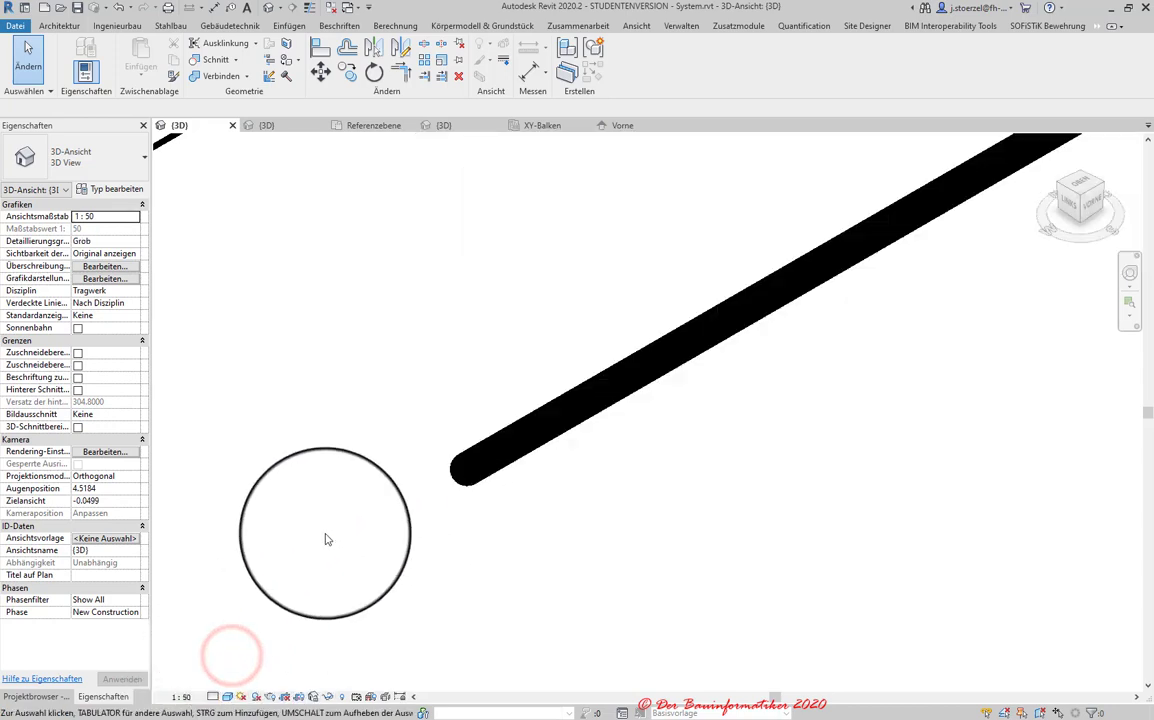
{"action": "left_click", "coordinate": [212, 697]}
{"action": "left_click", "coordinate": [224, 670]}
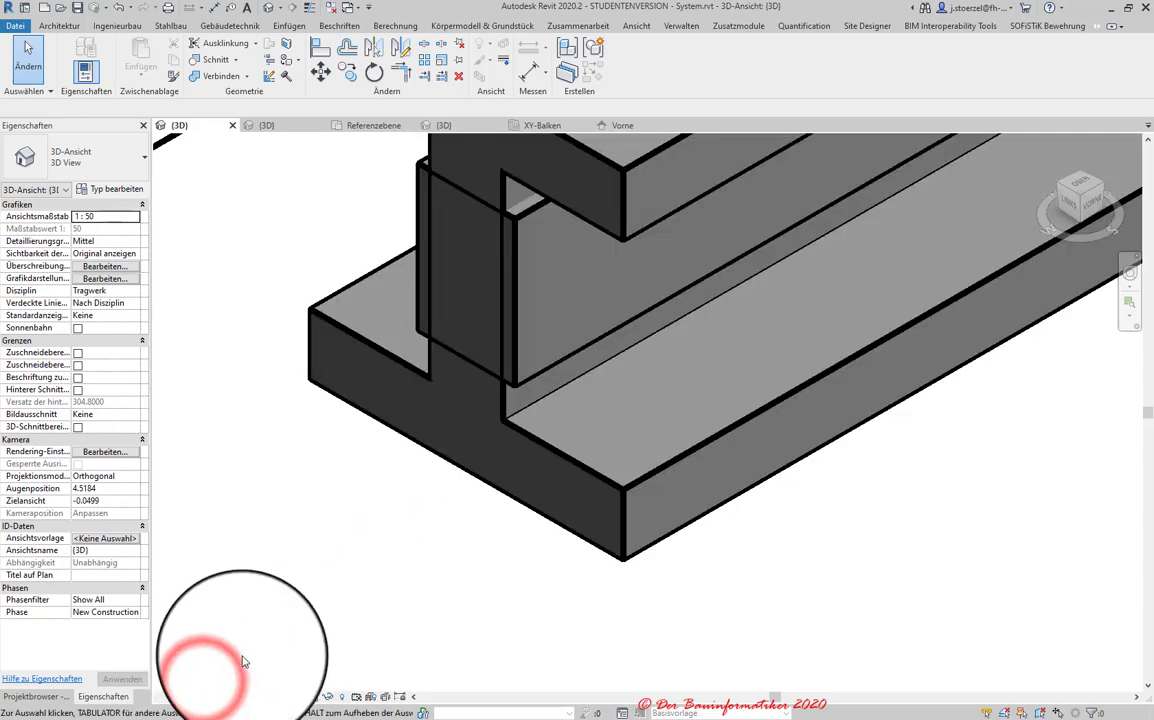
{"action": "scroll", "coordinate": [378, 541], "scroll_direction": "down", "scroll_amount": 2}
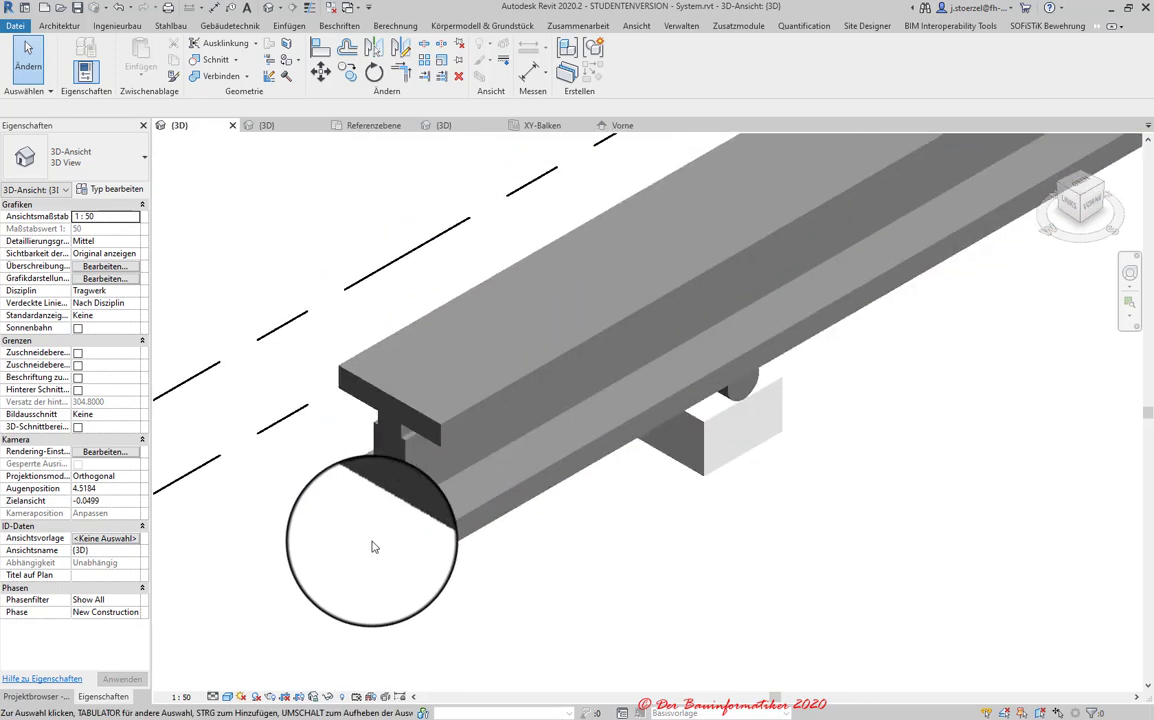
{"action": "scroll", "coordinate": [373, 546], "scroll_direction": "down", "scroll_amount": 1}
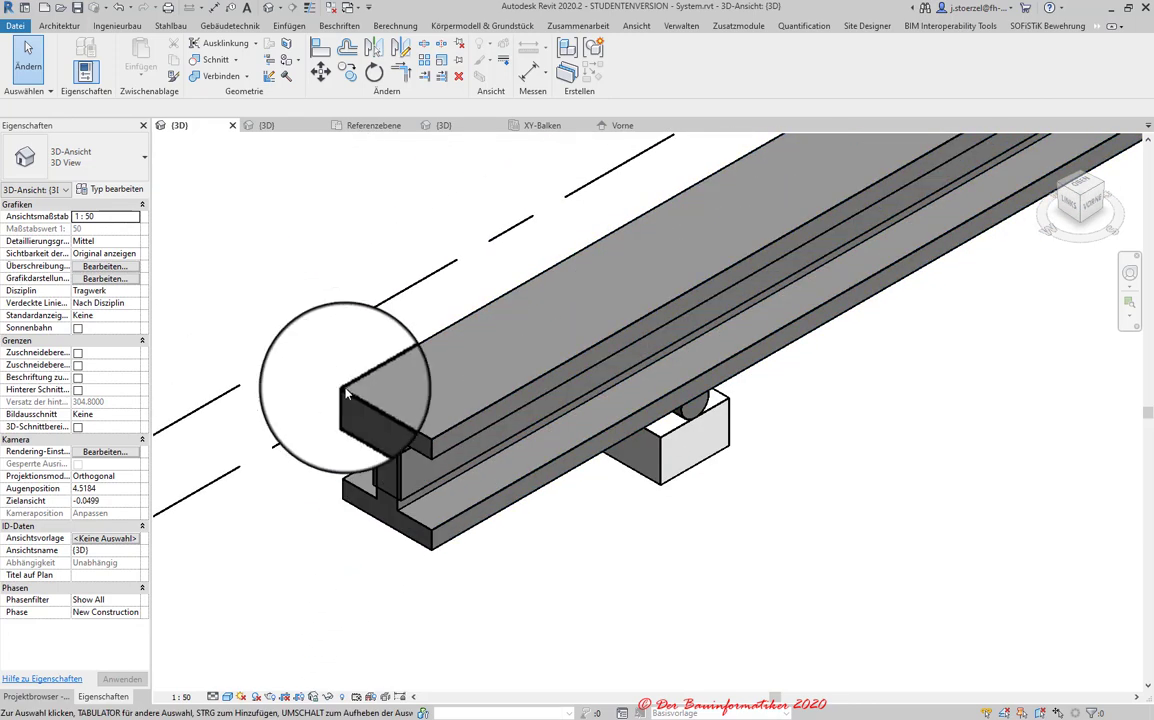
{"action": "scroll", "coordinate": [330, 440], "scroll_direction": "up", "scroll_amount": 1}
{"action": "scroll", "coordinate": [365, 400], "scroll_direction": "up", "scroll_amount": 1}
{"action": "scroll", "coordinate": [389, 381], "scroll_direction": "up", "scroll_amount": 1}
- Add Beton, C25/30 to the project and assign it as the beam's Tragendes Material
{"action": "left_click", "coordinate": [389, 381]}
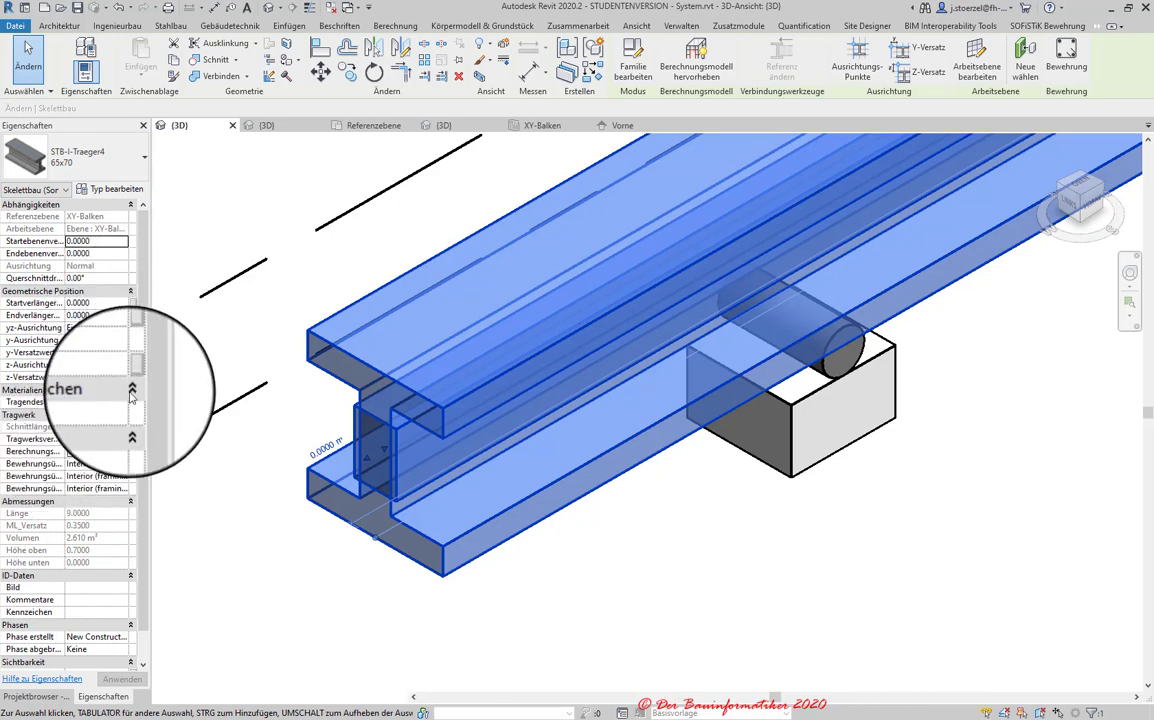
{"action": "left_click", "coordinate": [124, 401]}
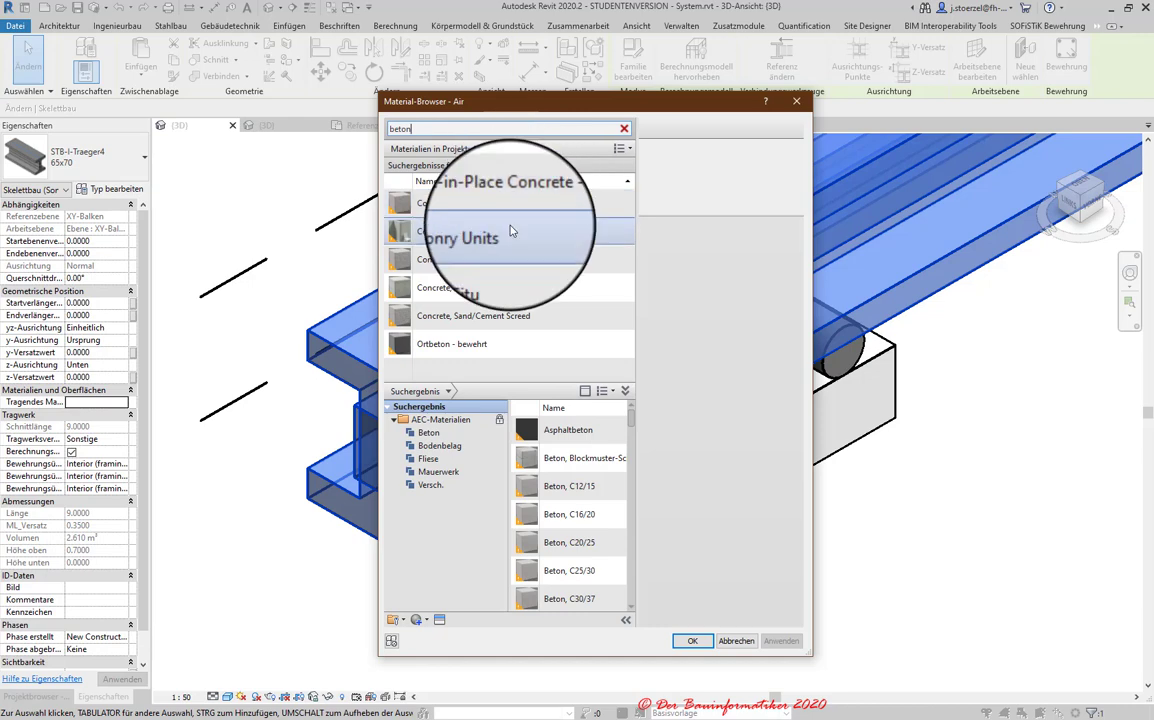
{"action": "mouse_move", "coordinate": [570, 568]}
{"action": "type", "text": "beton"}
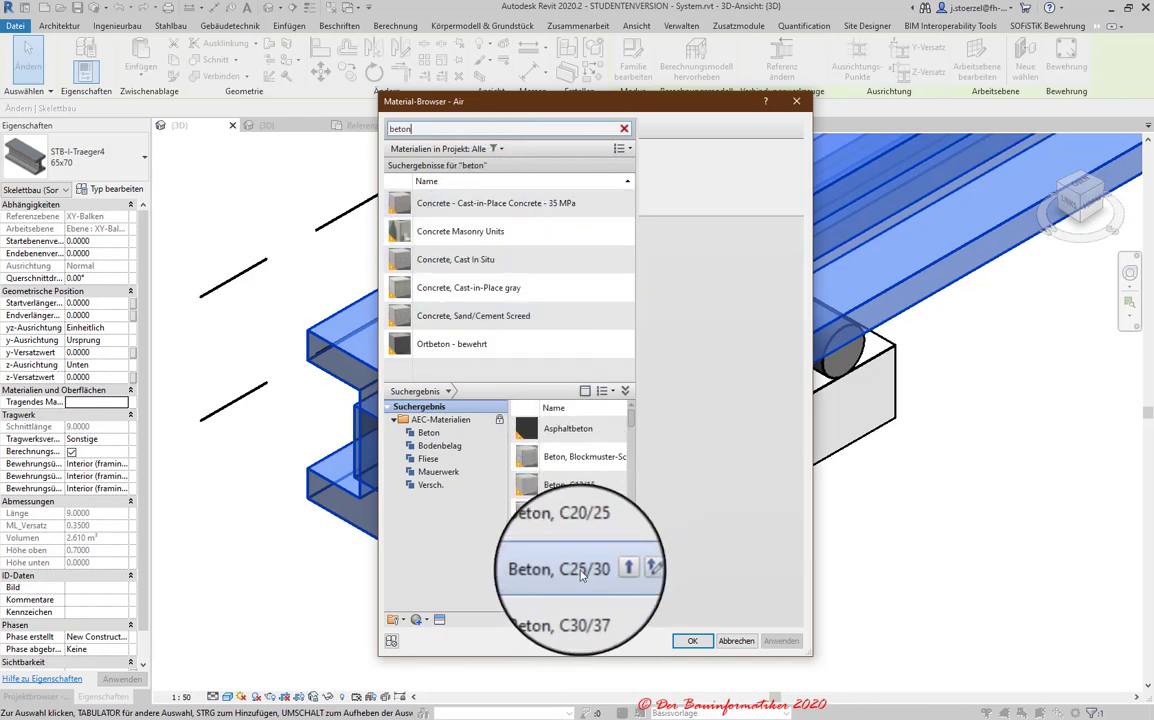
{"action": "left_click", "coordinate": [606, 572]}
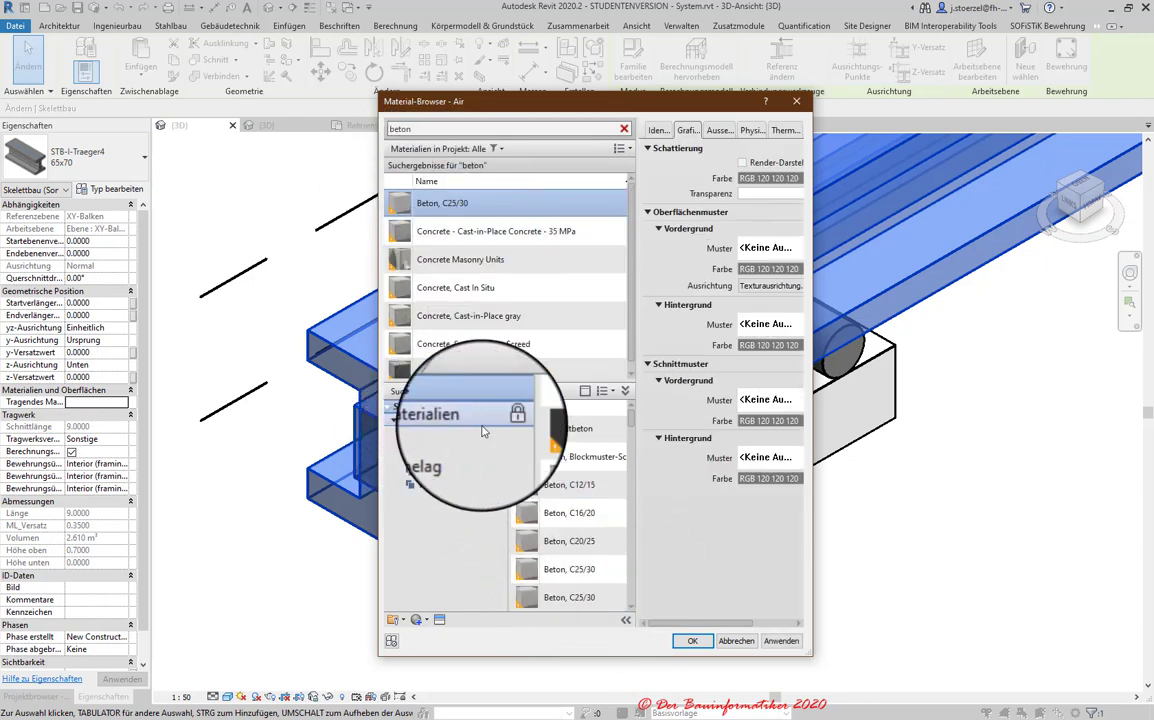
{"action": "scroll", "coordinate": [470, 300], "scroll_direction": "down", "scroll_amount": 1}
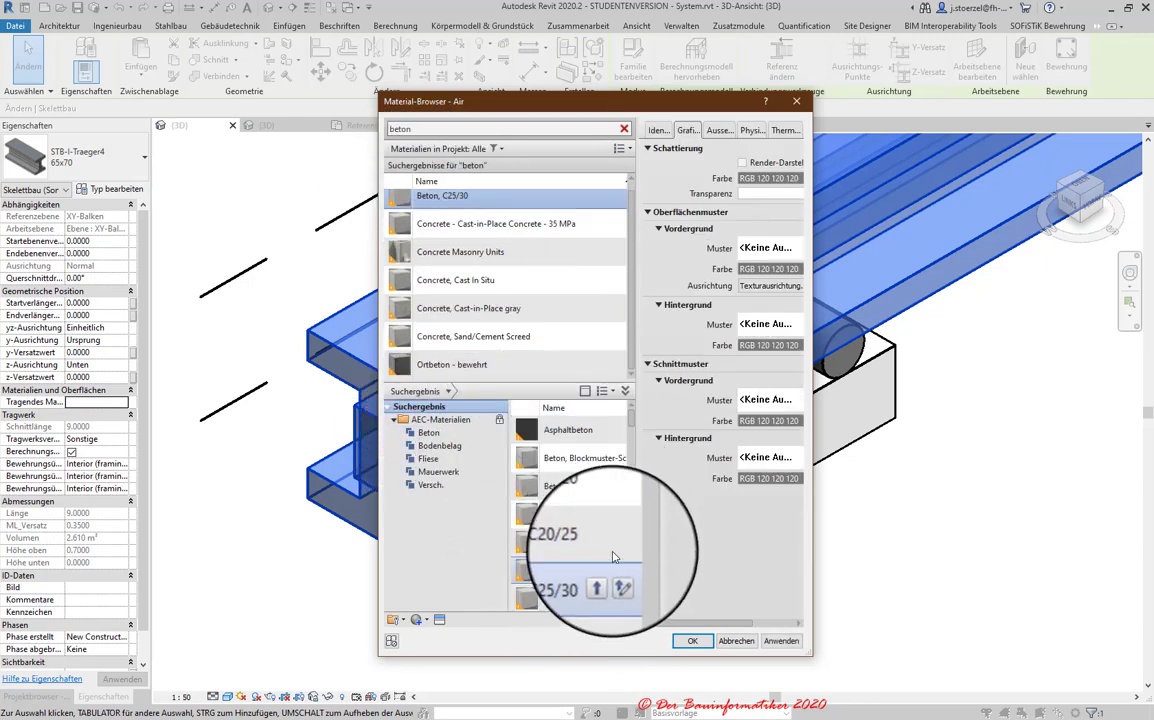
{"action": "scroll", "coordinate": [466, 230], "scroll_direction": "up", "scroll_amount": 1}
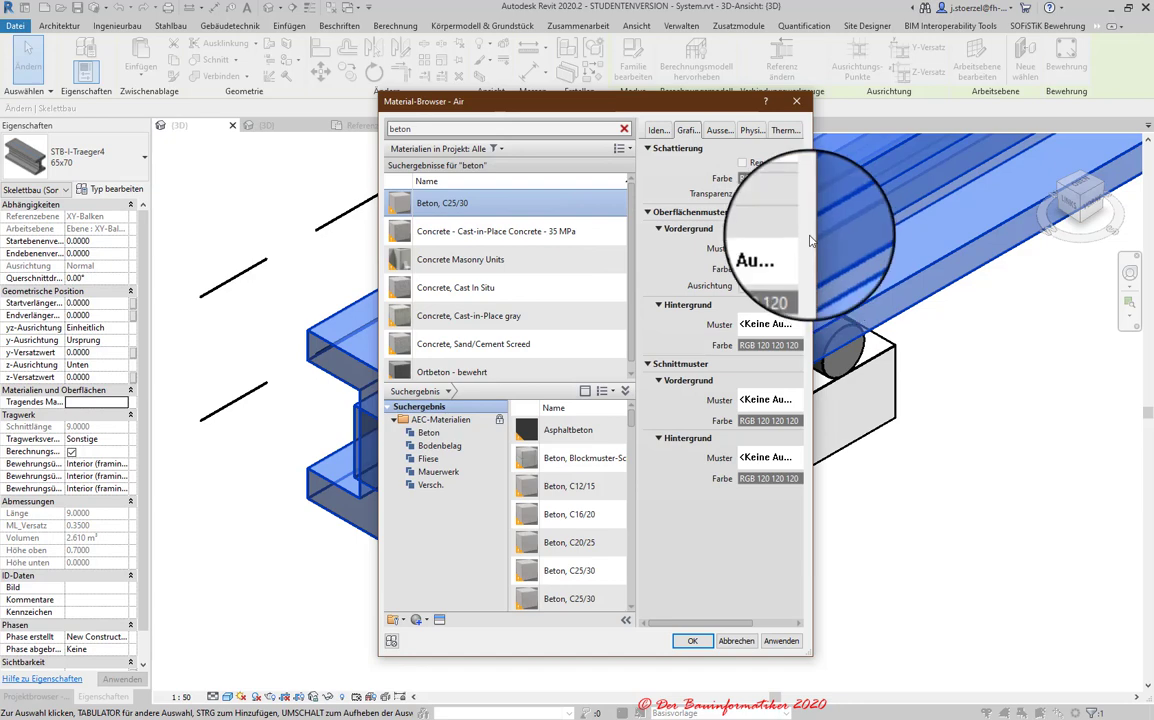
{"action": "left_click_drag", "start_coordinate": [814, 235], "coordinate": [992, 235]}
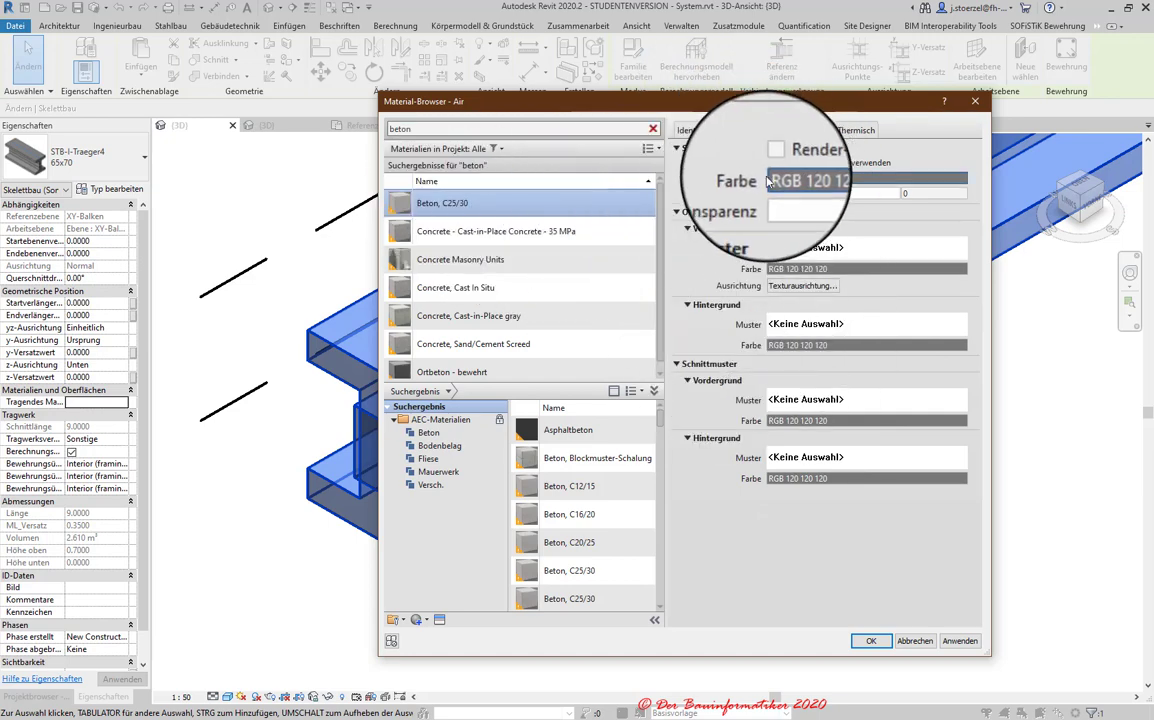
{"action": "left_click", "coordinate": [773, 134]}
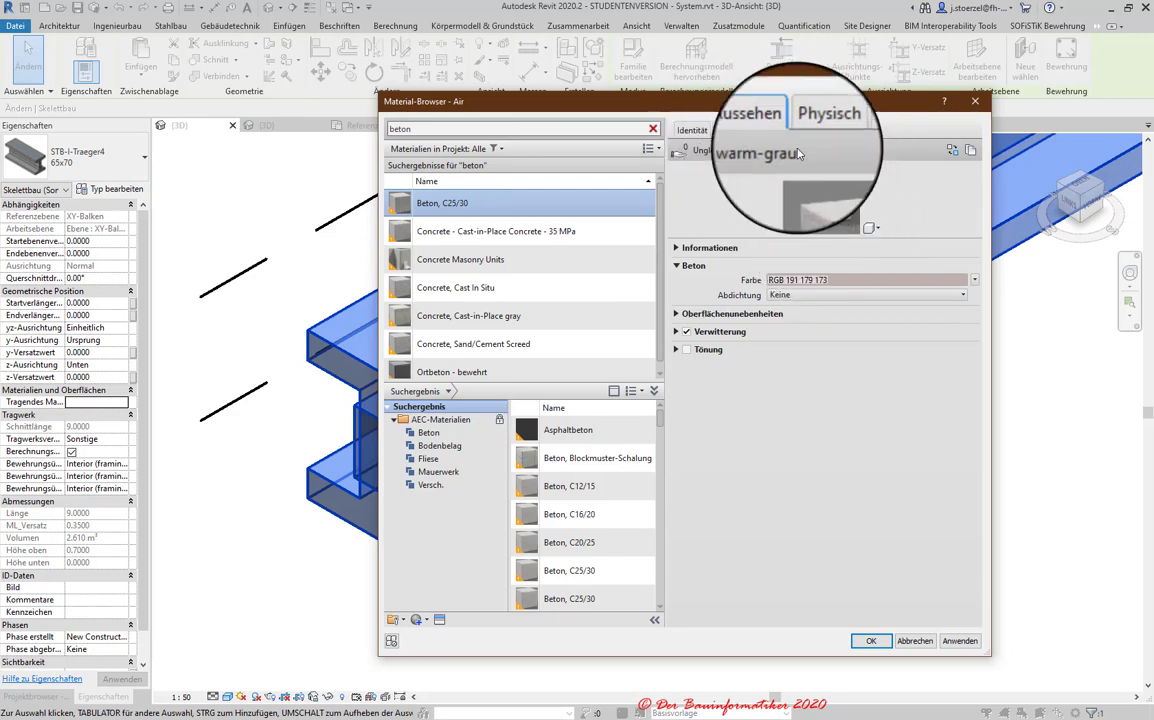
{"action": "left_click", "coordinate": [730, 130]}
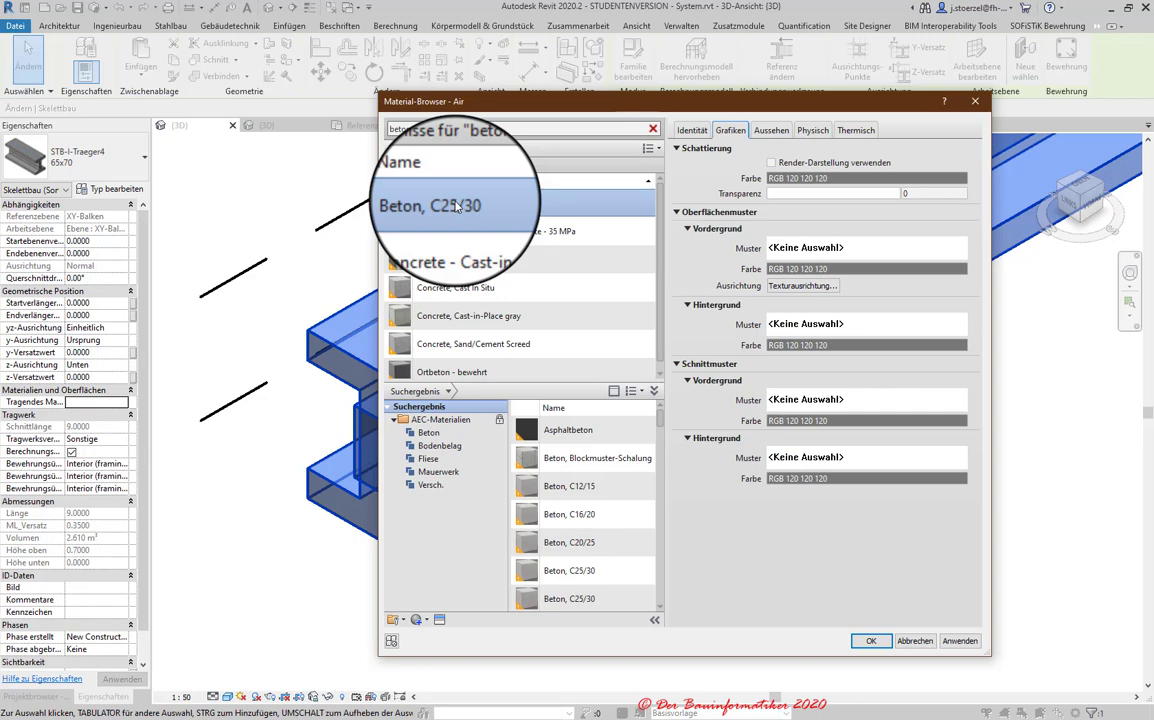
{"action": "double_click", "coordinate": [448, 205]}
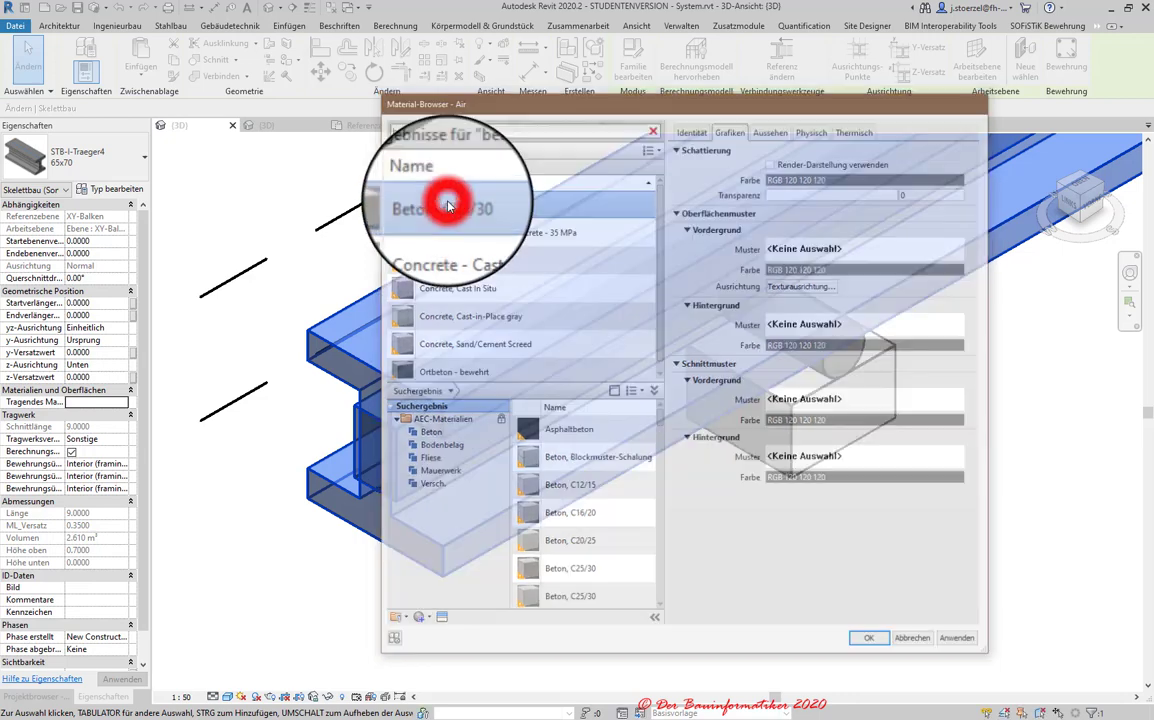
- Reopen the beam's material list, search the Material Browser, and reapply Beton, C25/30
{"action": "left_click", "coordinate": [85, 401]}
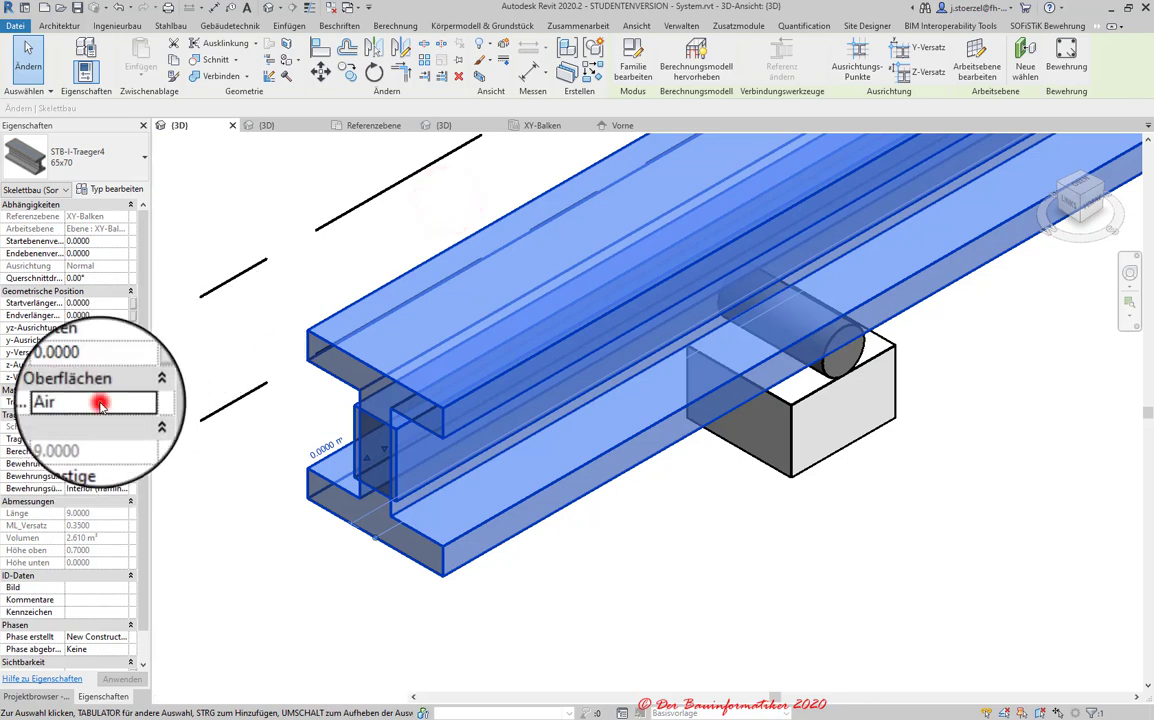
{"action": "left_click", "coordinate": [124, 403]}
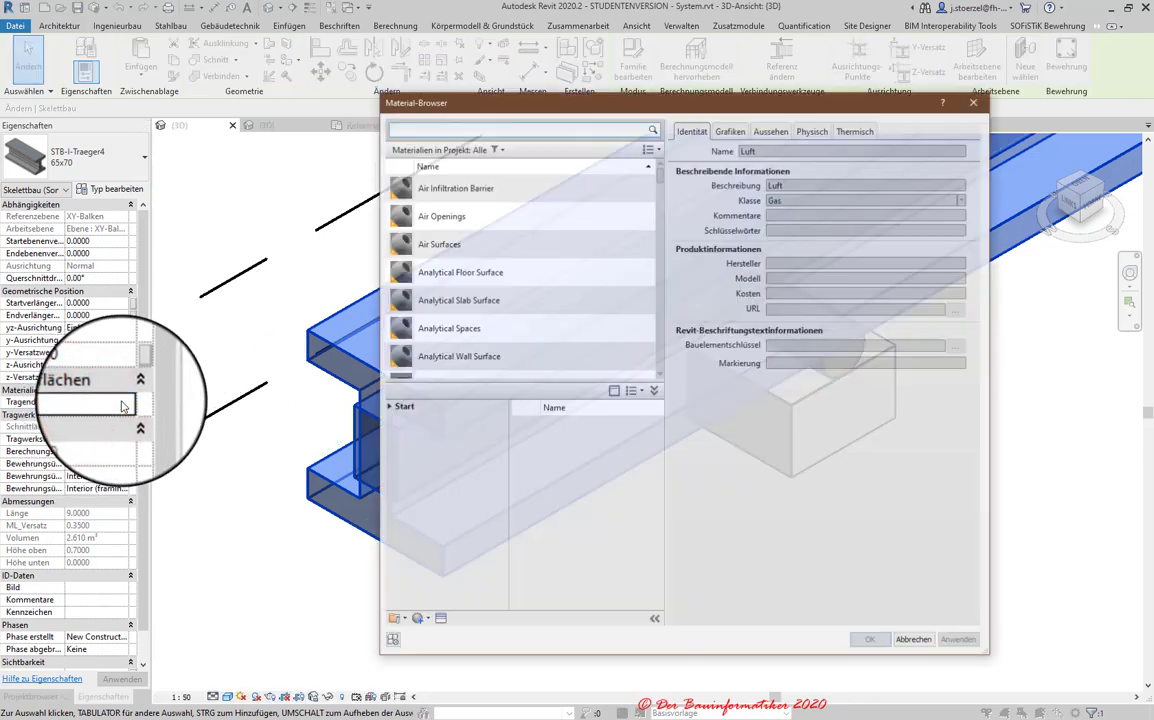
{"action": "left_click", "coordinate": [449, 133]}
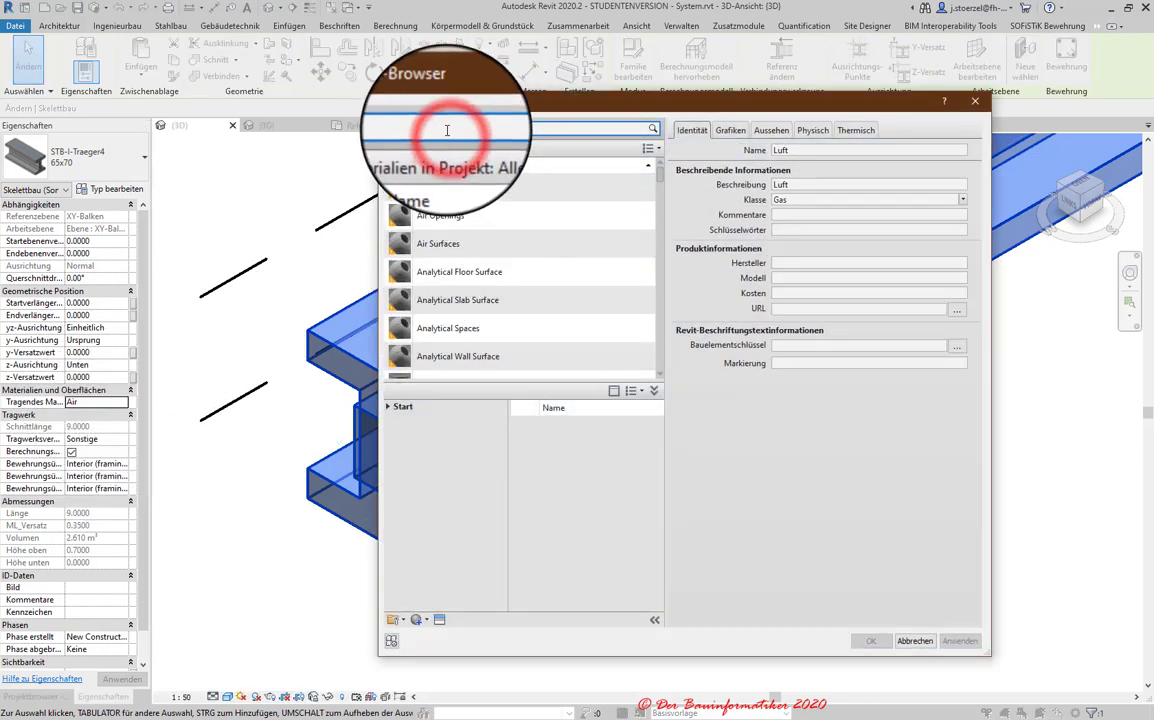
{"action": "left_click", "coordinate": [446, 128]}
{"action": "type", "text": "s"}
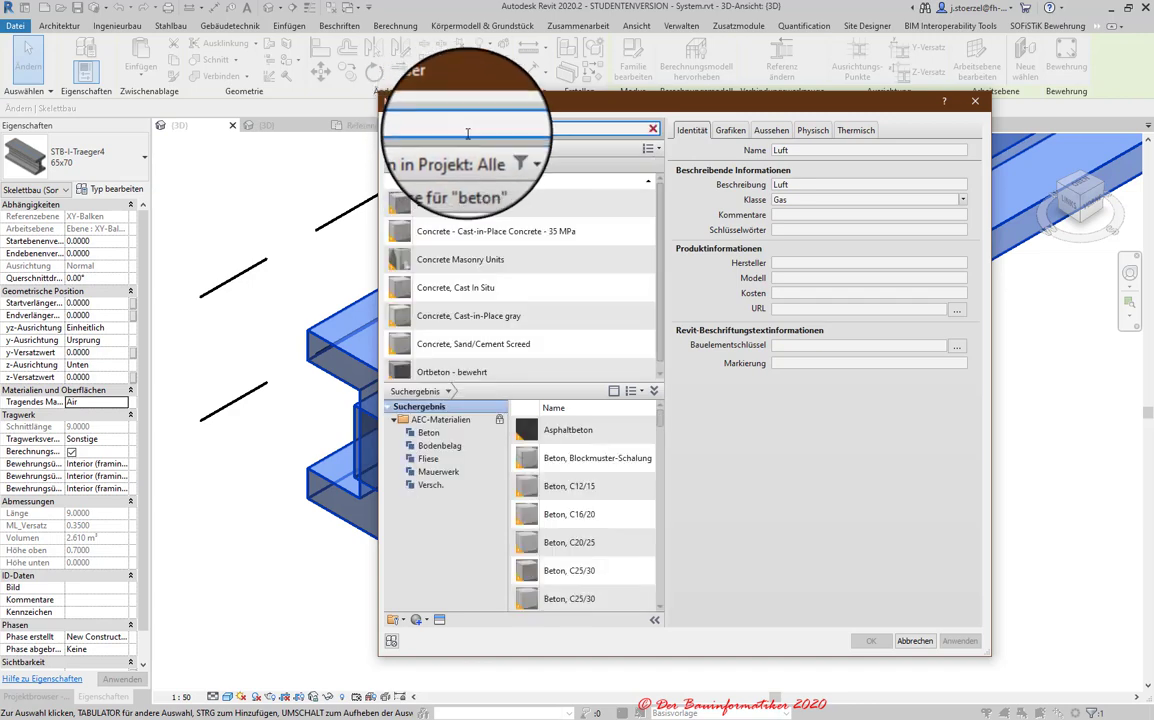
{"action": "double_click", "coordinate": [449, 215]}
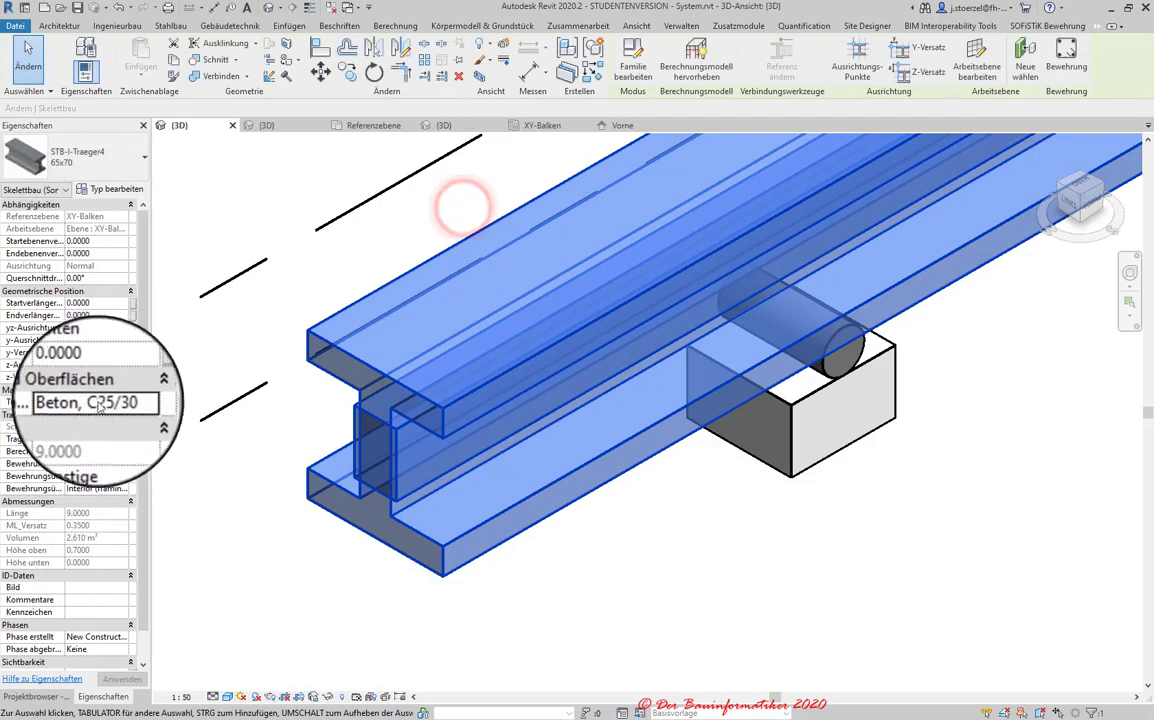
- Render the beam in Realistisch visual style, then return to the family's Referenzebene plan view
{"action": "left_click", "coordinate": [322, 581]}
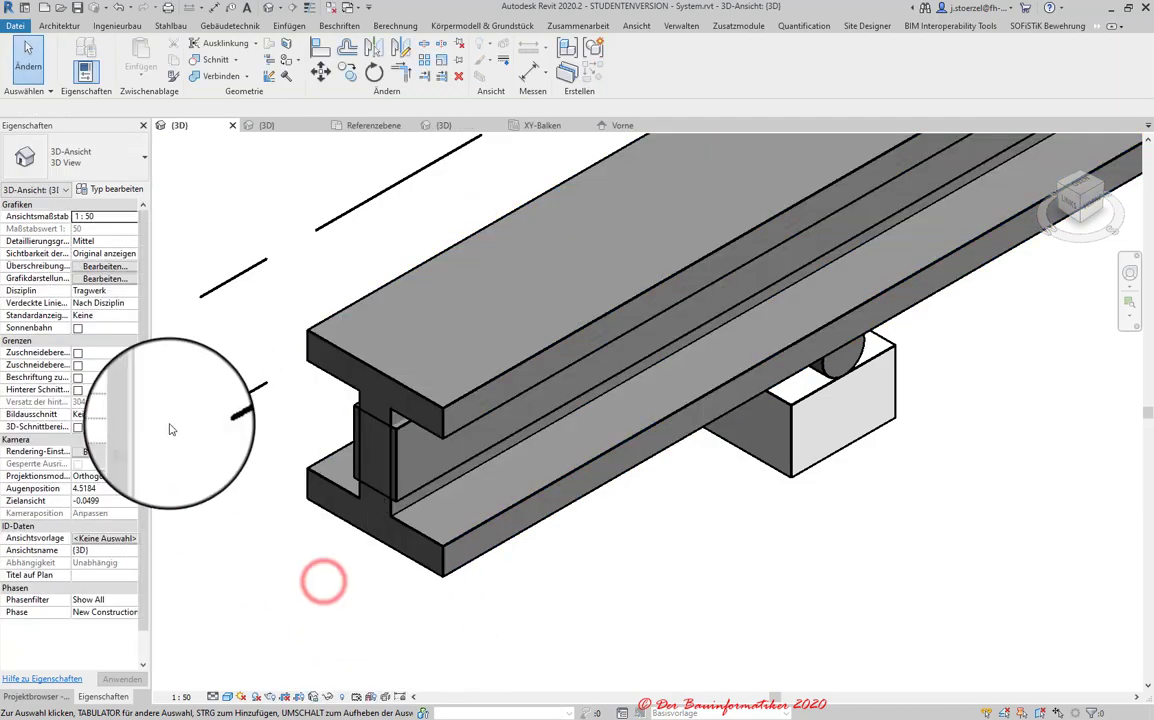
{"action": "left_click", "coordinate": [339, 349]}
{"action": "scroll", "coordinate": [450, 517], "scroll_direction": "up", "scroll_amount": 2}
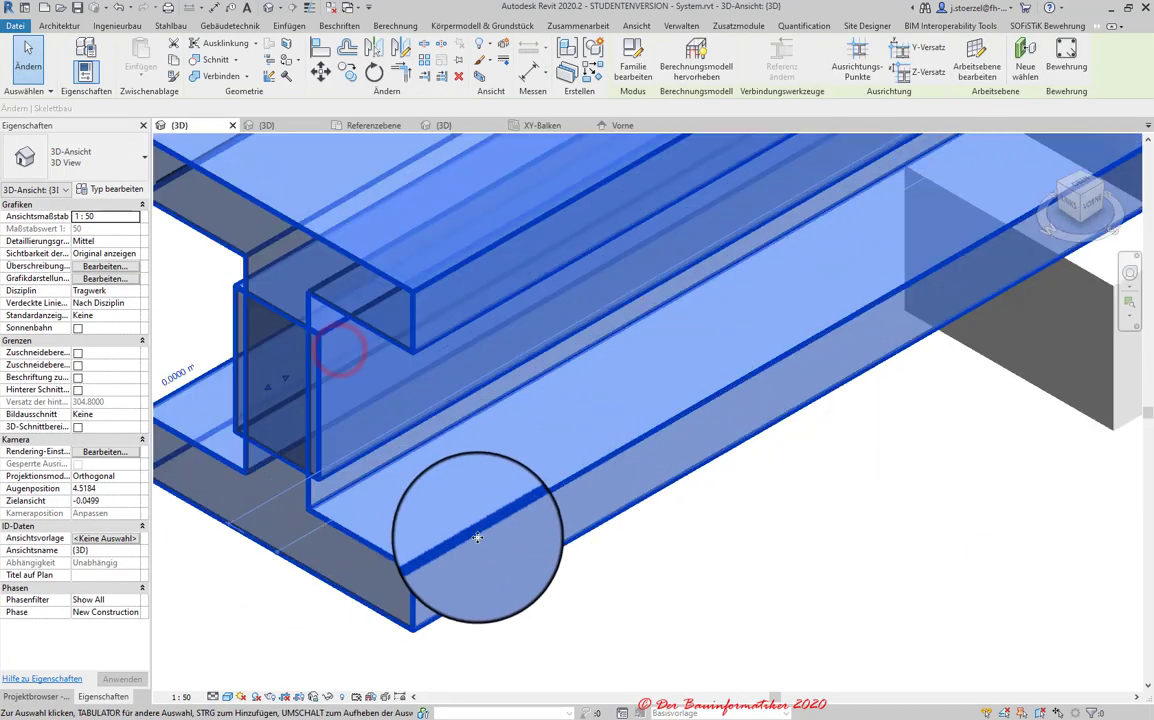
{"action": "scroll", "coordinate": [490, 510], "scroll_direction": "up", "scroll_amount": 2}
{"action": "scroll", "coordinate": [425, 502], "scroll_direction": "down", "scroll_amount": 3}
{"action": "scroll", "coordinate": [443, 549], "scroll_direction": "up", "scroll_amount": 1}
{"action": "left_click", "coordinate": [227, 696]}
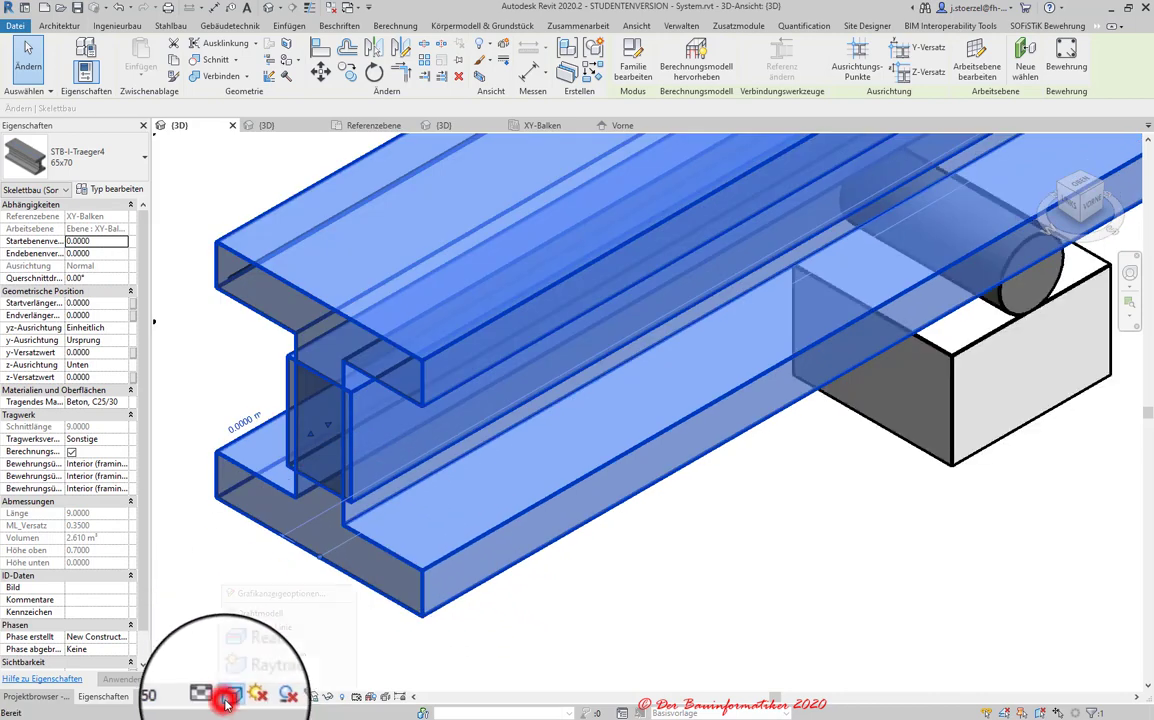
{"action": "left_click", "coordinate": [268, 665]}
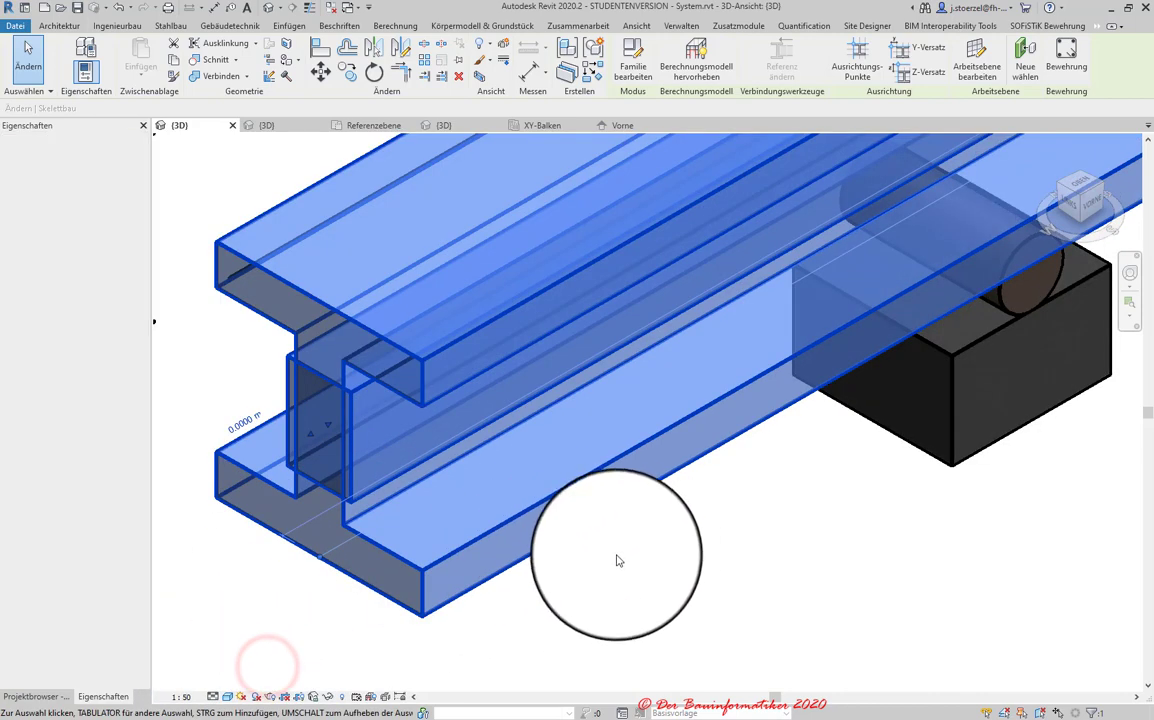
{"action": "left_click", "coordinate": [612, 566]}
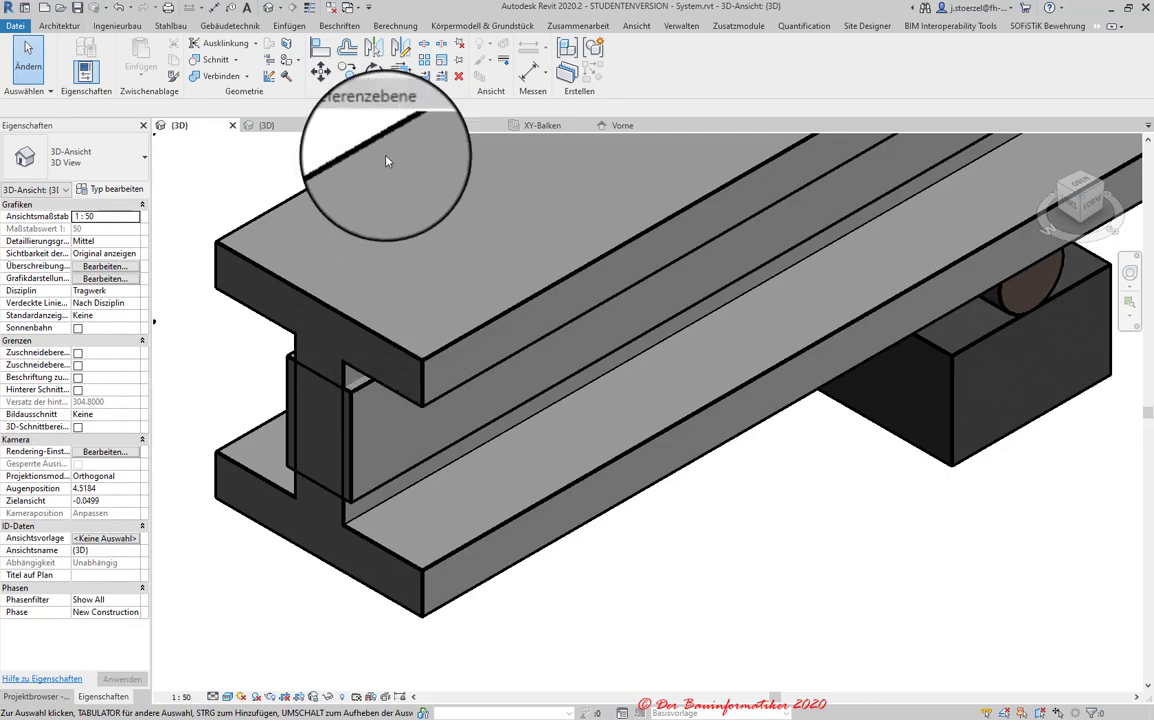
{"action": "left_click", "coordinate": [370, 128]}
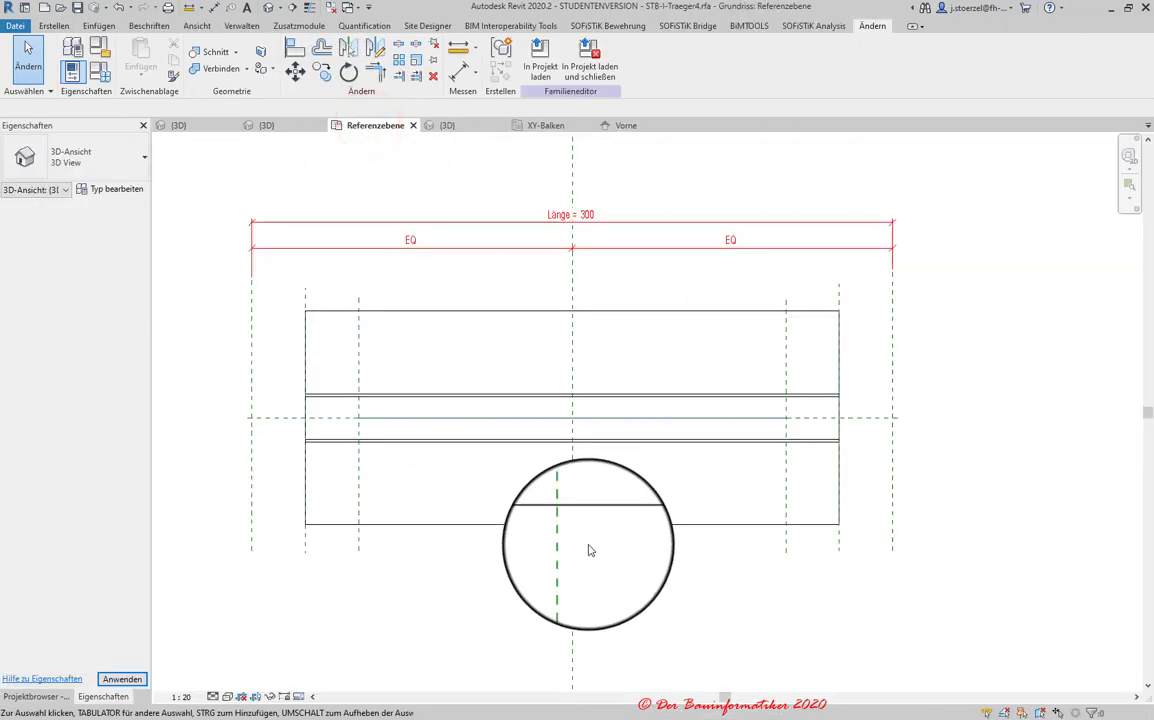
- In the family 3D view, select the I-beam sweep and inspect its material, cancelling without changes
{"action": "left_click", "coordinate": [447, 125]}
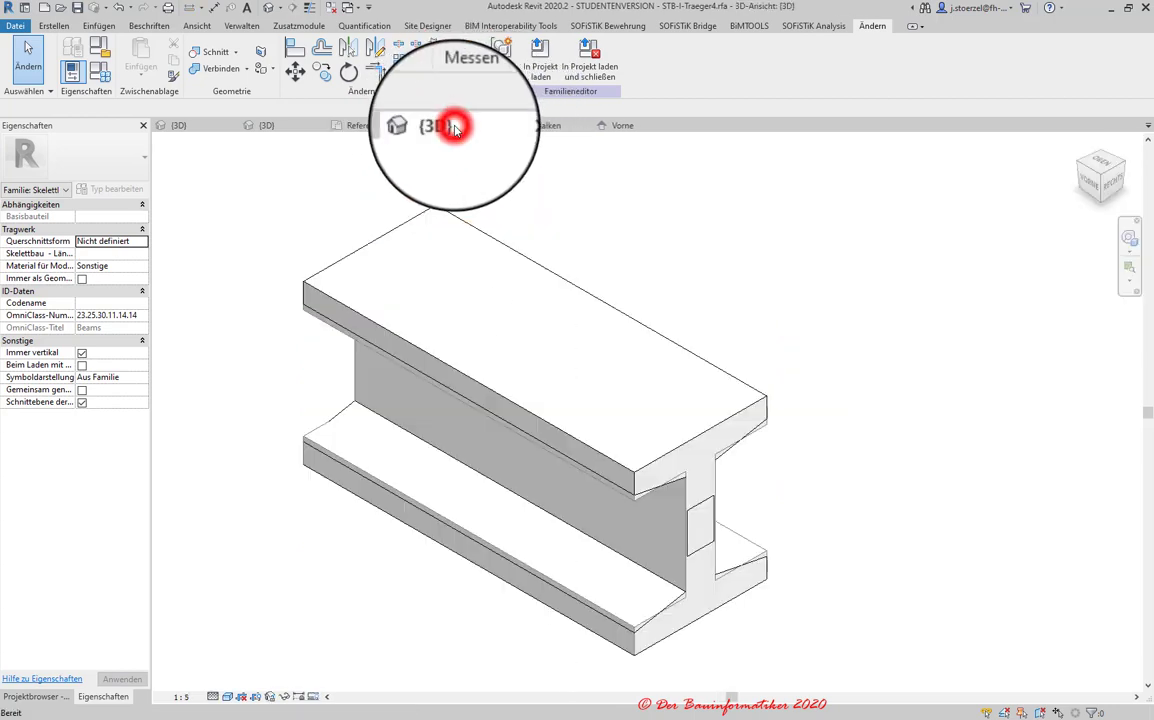
{"action": "left_click", "coordinate": [385, 325]}
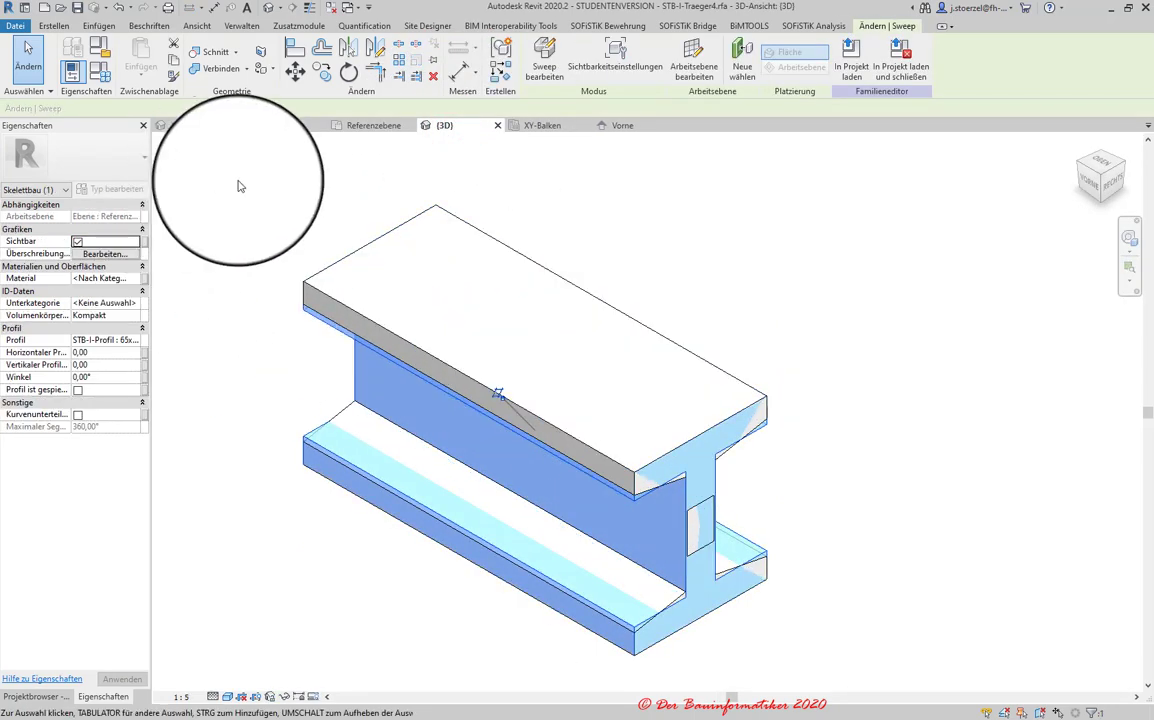
{"action": "scroll", "coordinate": [680, 530], "scroll_direction": "up", "scroll_amount": 2}
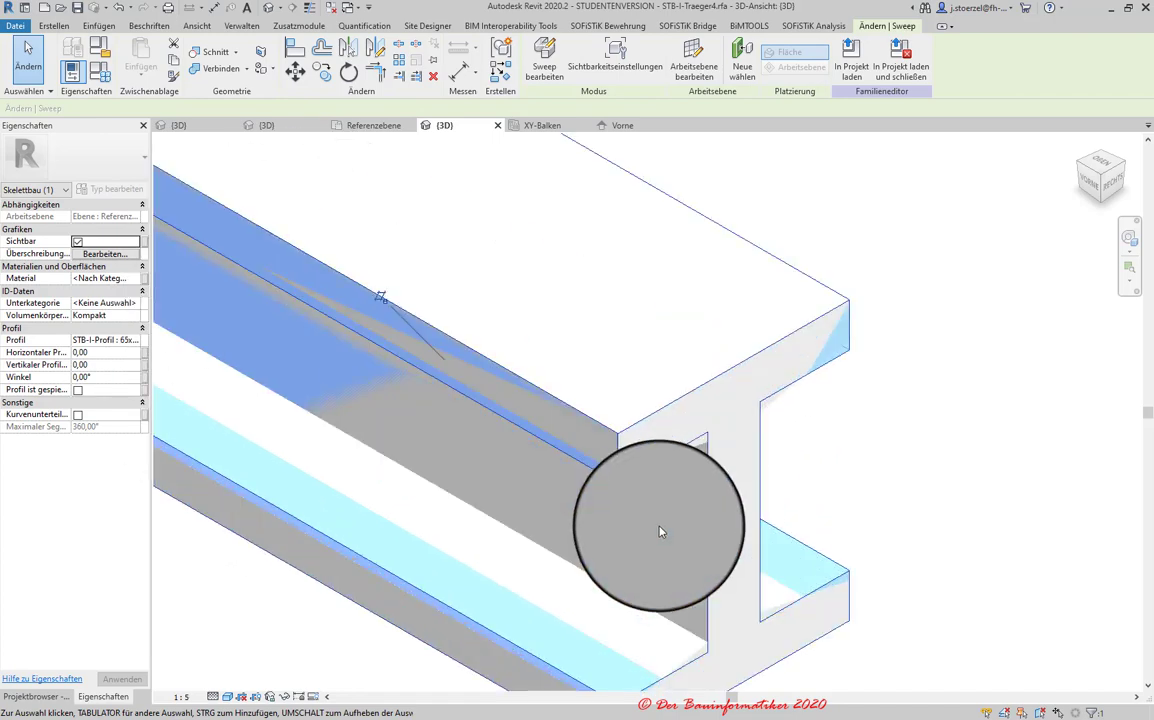
{"action": "scroll", "coordinate": [621, 480], "scroll_direction": "up", "scroll_amount": 2}
{"action": "scroll", "coordinate": [775, 374], "scroll_direction": "down", "scroll_amount": 2}
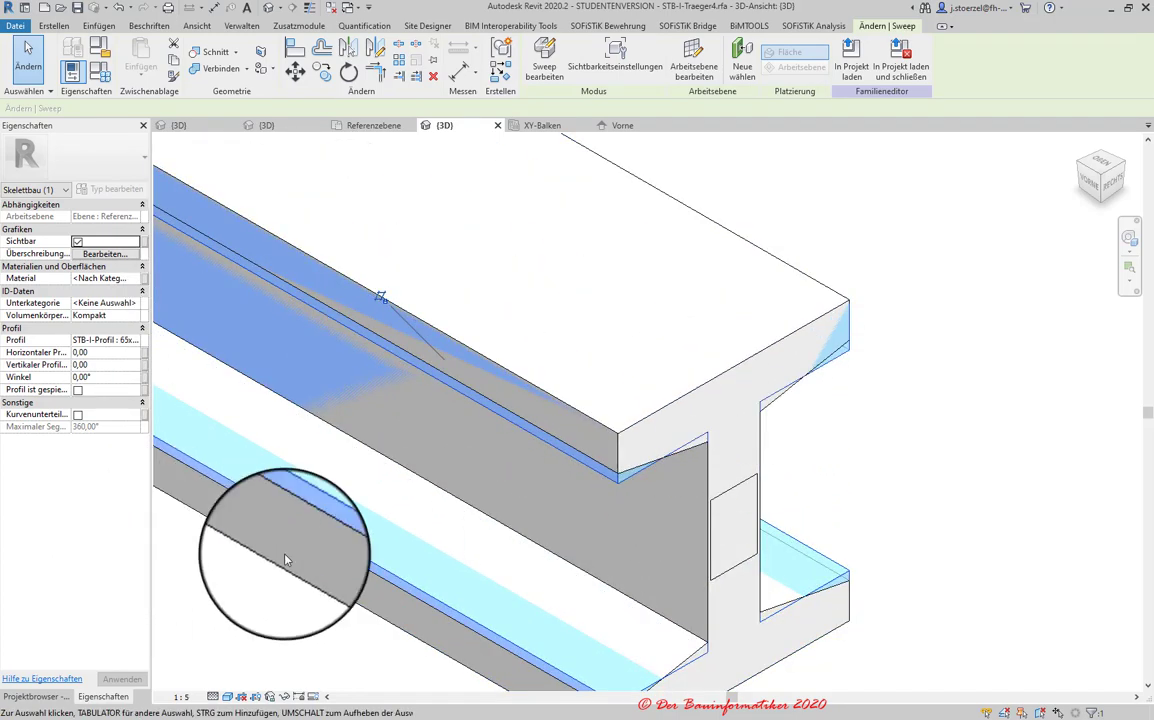
{"action": "scroll", "coordinate": [201, 546], "scroll_direction": "down", "scroll_amount": 2}
{"action": "scroll", "coordinate": [310, 506], "scroll_direction": "down", "scroll_amount": 2}
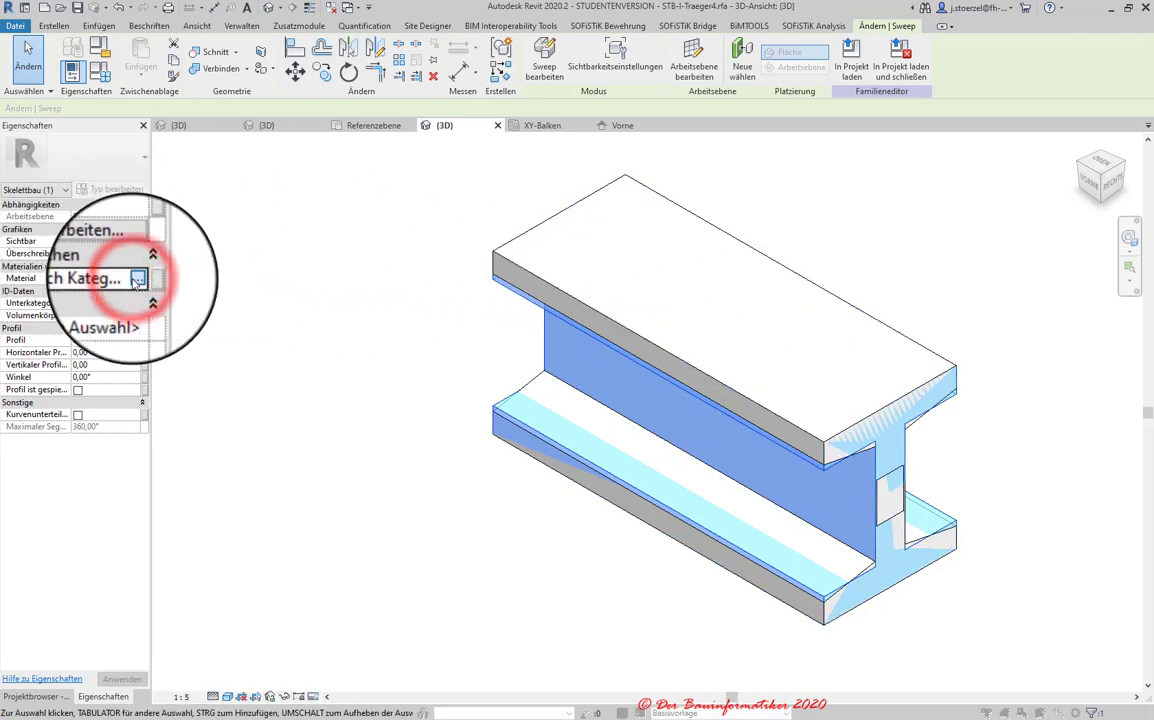
{"action": "left_click", "coordinate": [138, 279]}
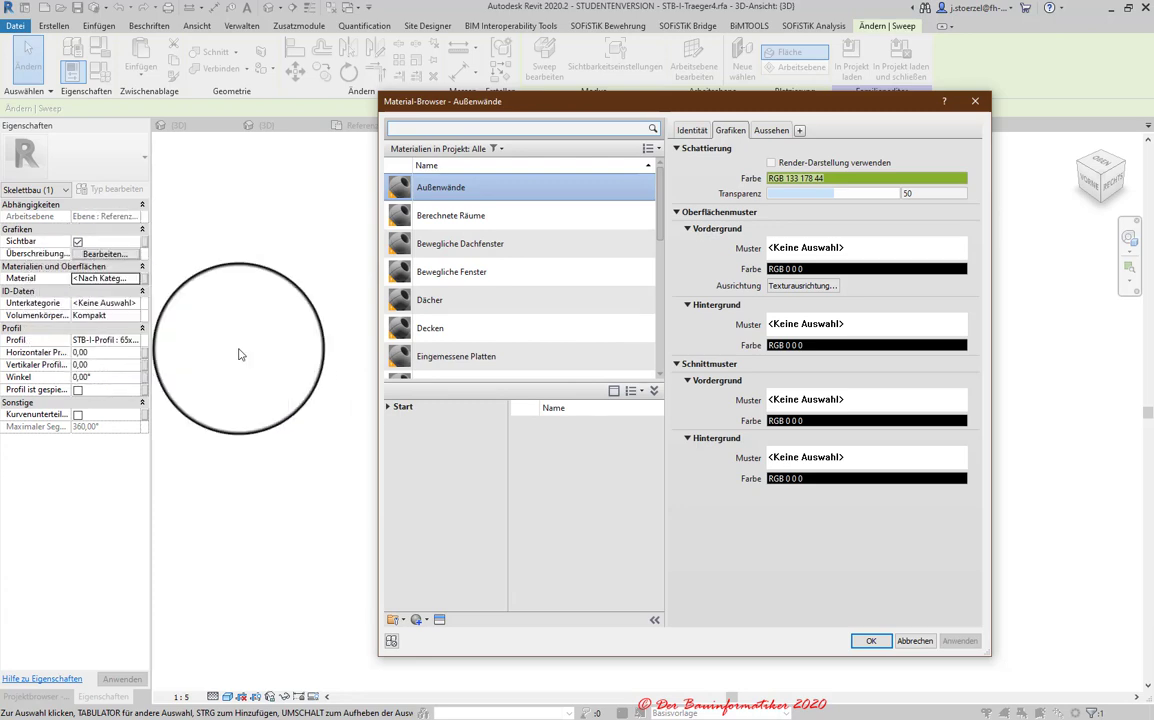
{"action": "left_click", "coordinate": [916, 638]}
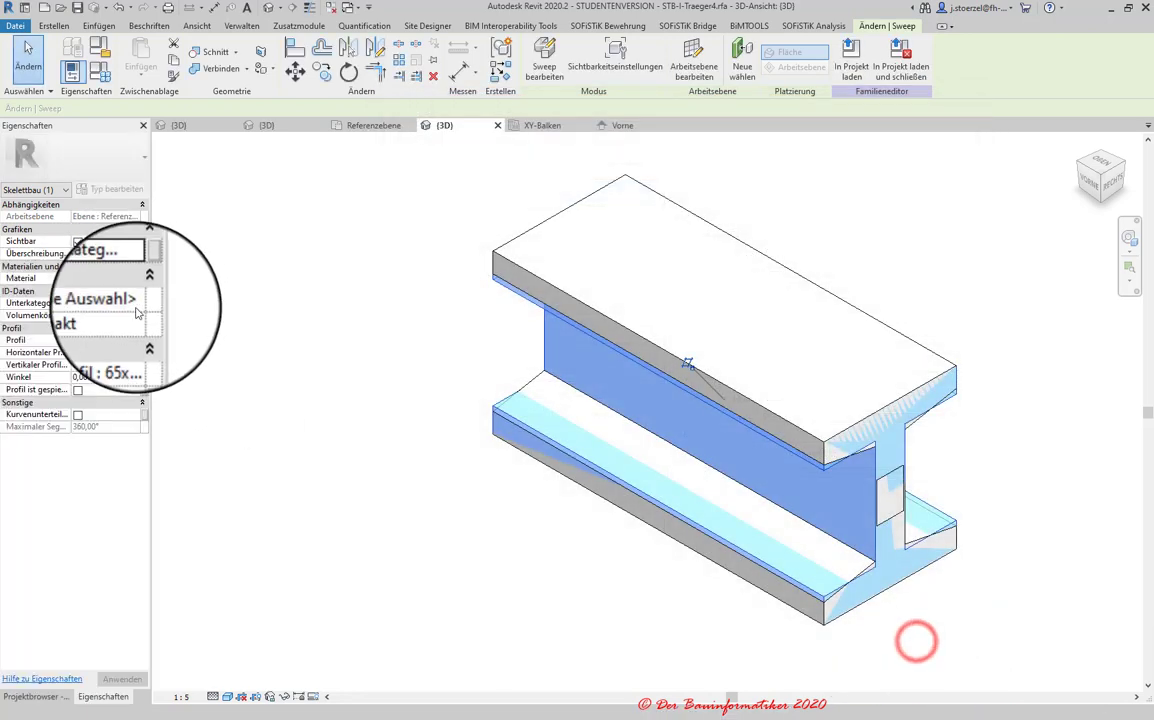
{"action": "left_click", "coordinate": [100, 72]}
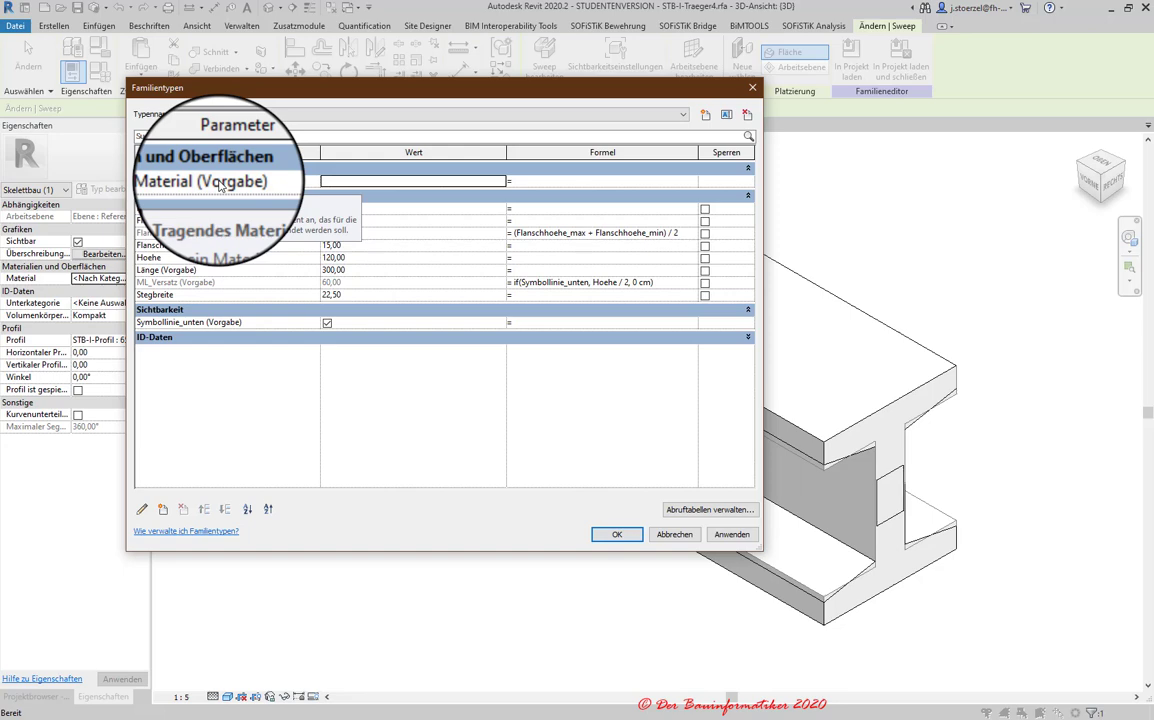
{"action": "left_click", "coordinate": [214, 181]}
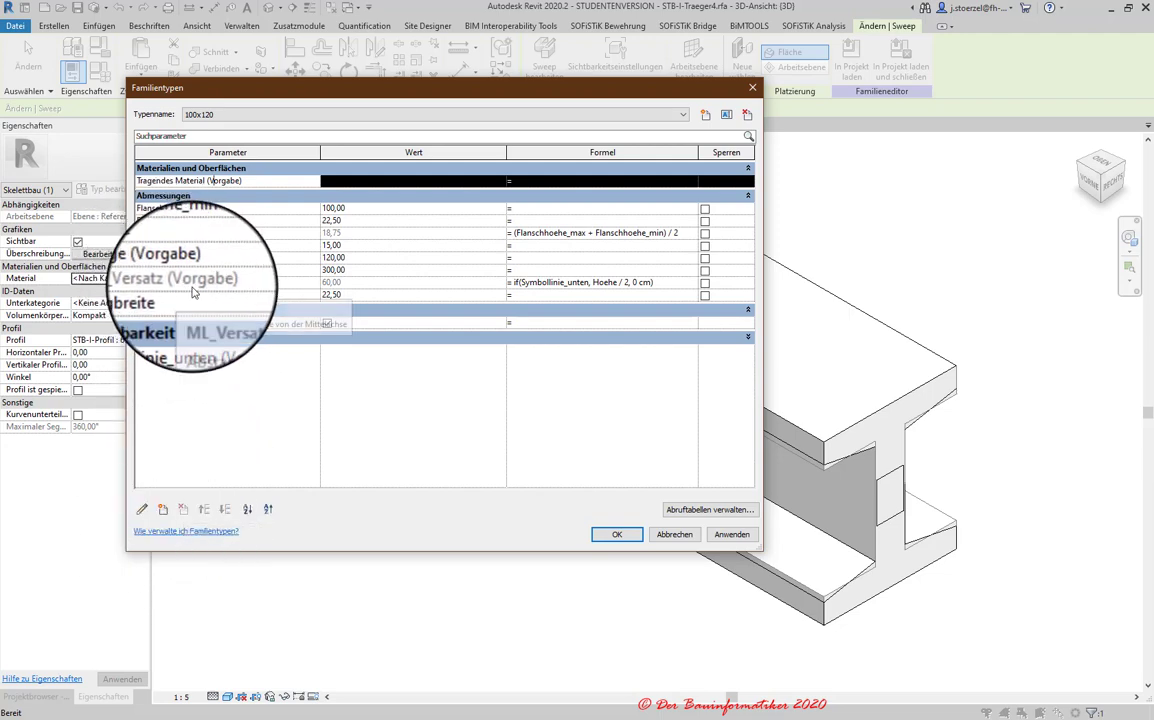
{"action": "left_click", "coordinate": [178, 270]}
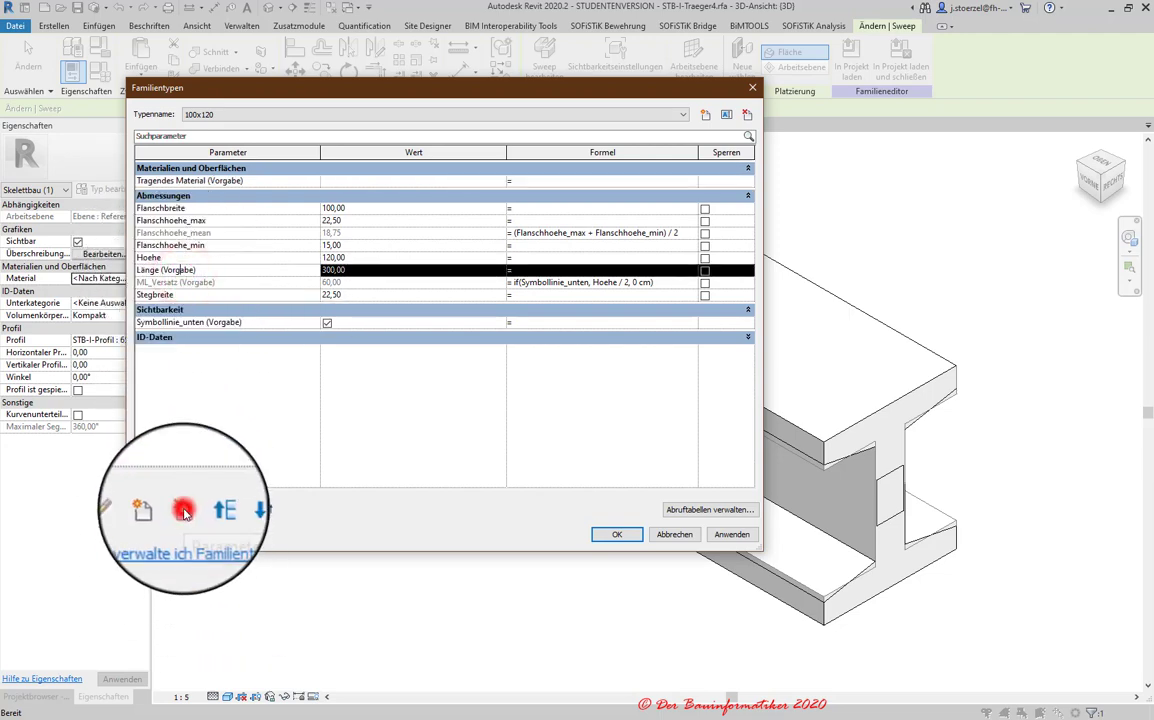
{"action": "left_click", "coordinate": [172, 181]}
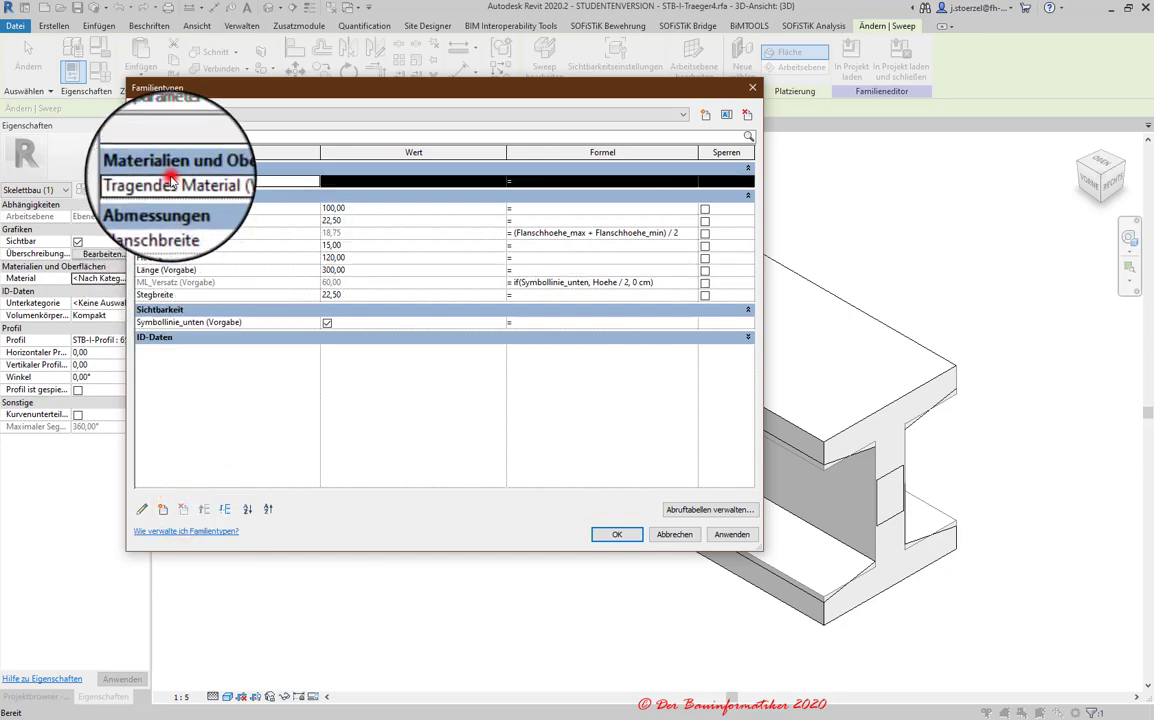
{"action": "left_click", "coordinate": [216, 181]}
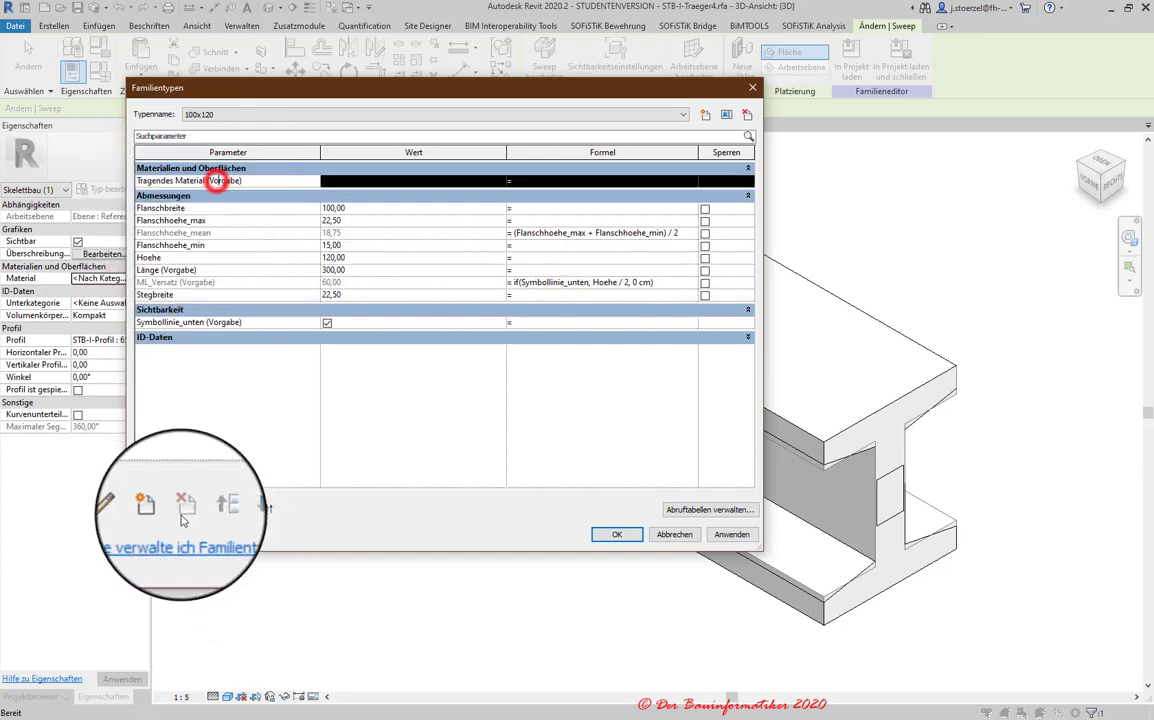
{"action": "left_click", "coordinate": [205, 220]}
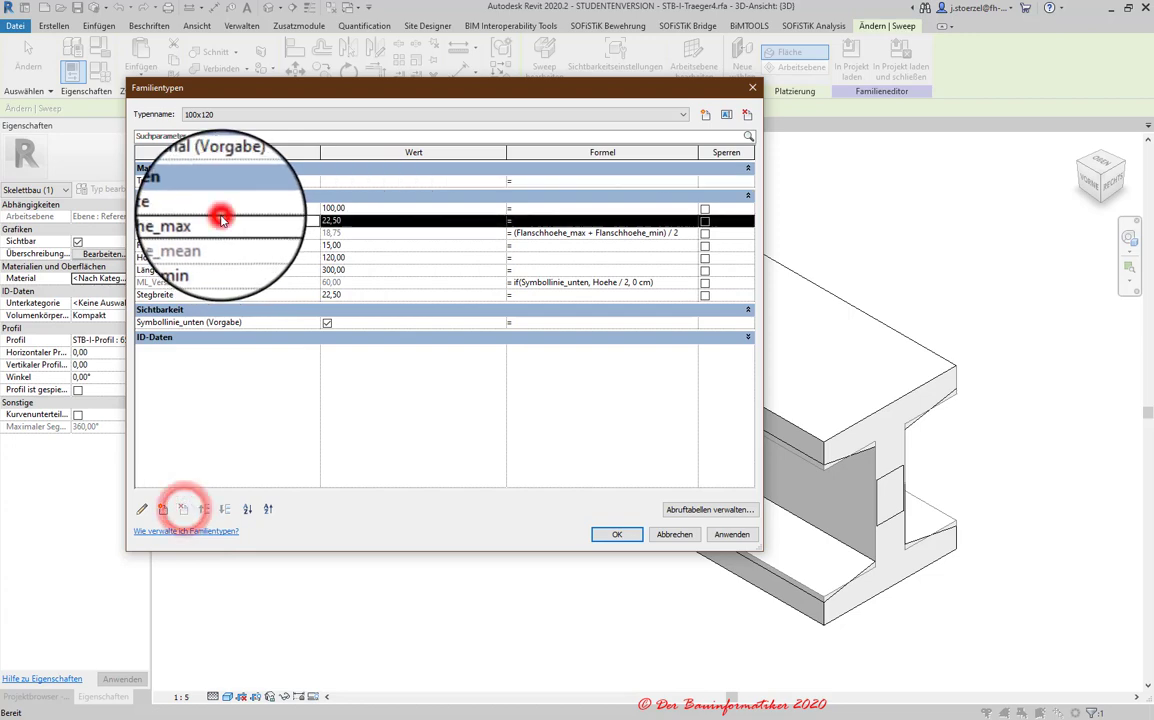
{"action": "left_click", "coordinate": [224, 182]}
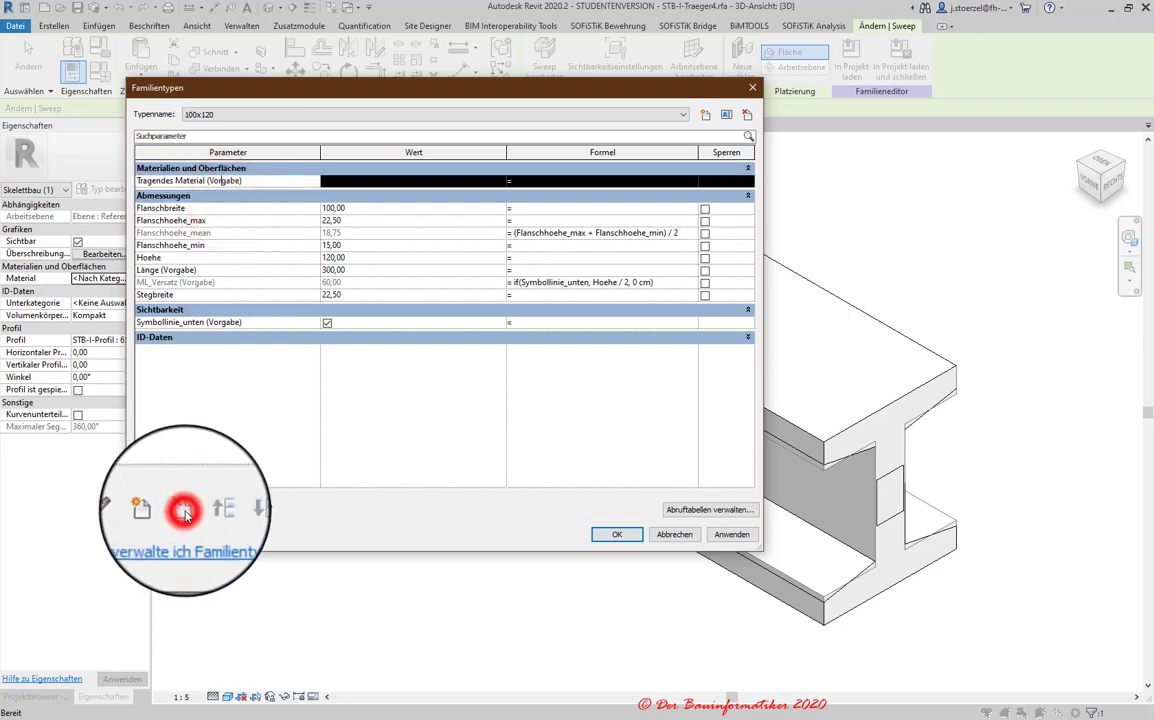
{"action": "left_click", "coordinate": [243, 170]}
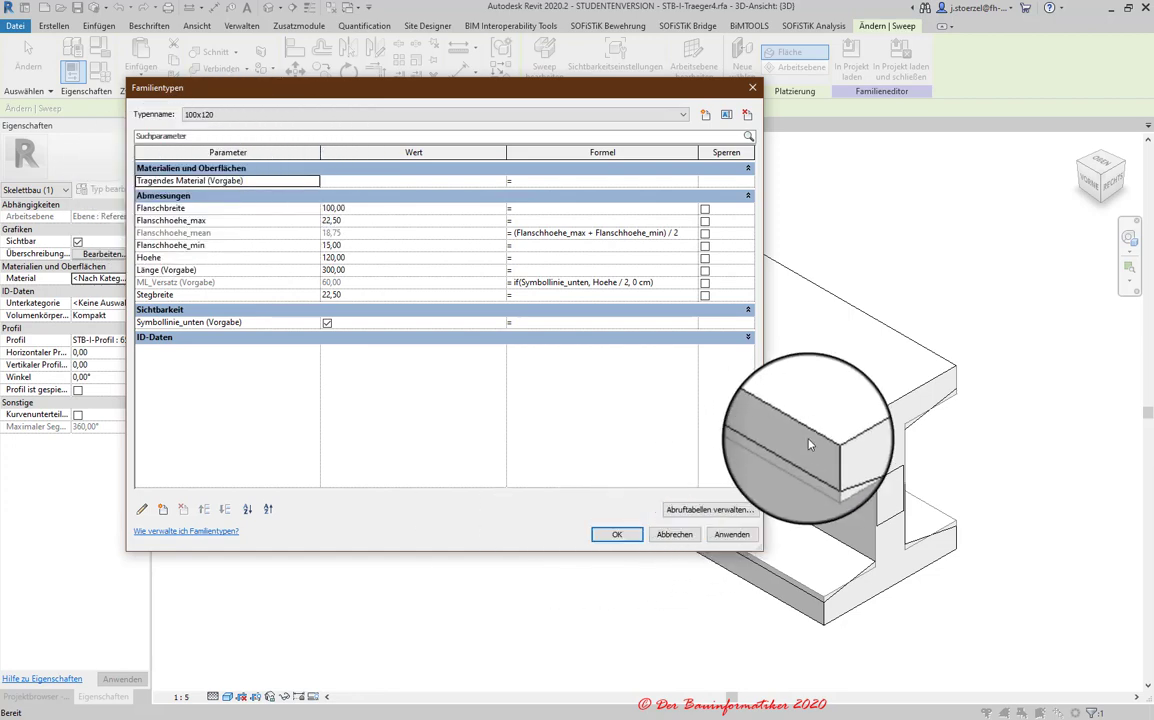
{"action": "left_click", "coordinate": [616, 537]}
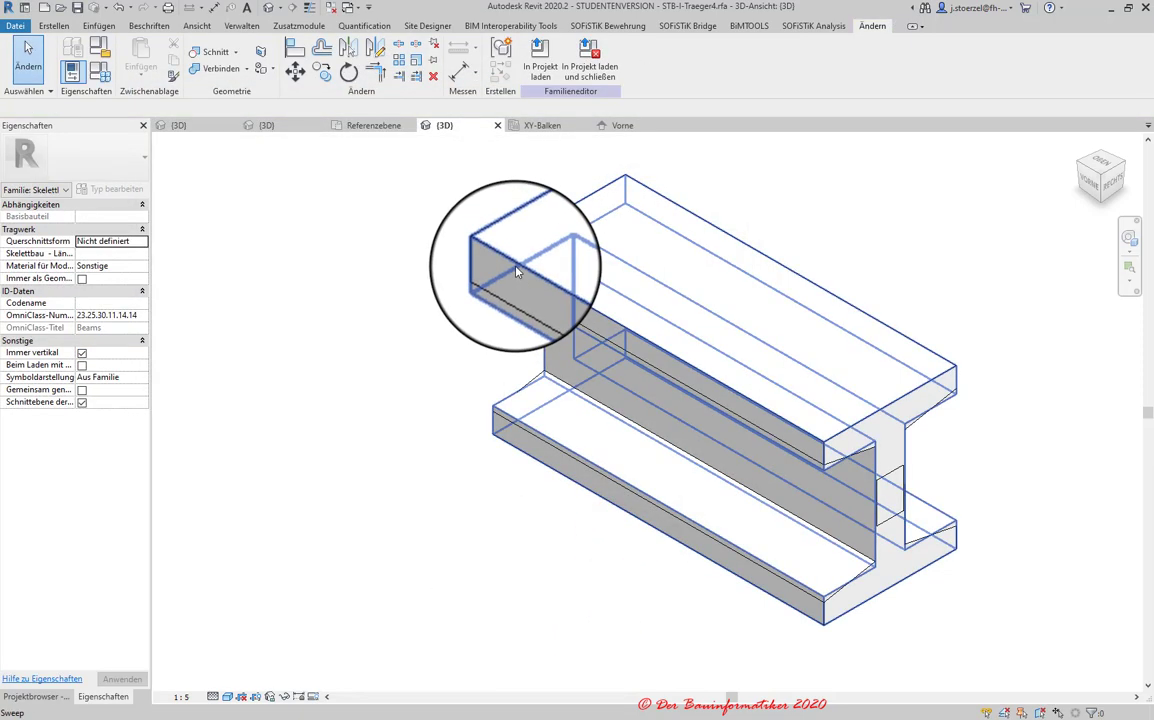
- Associate the sweep's Material with the Tragendes Material family parameter and reselect it to verify
{"action": "left_click", "coordinate": [516, 271]}
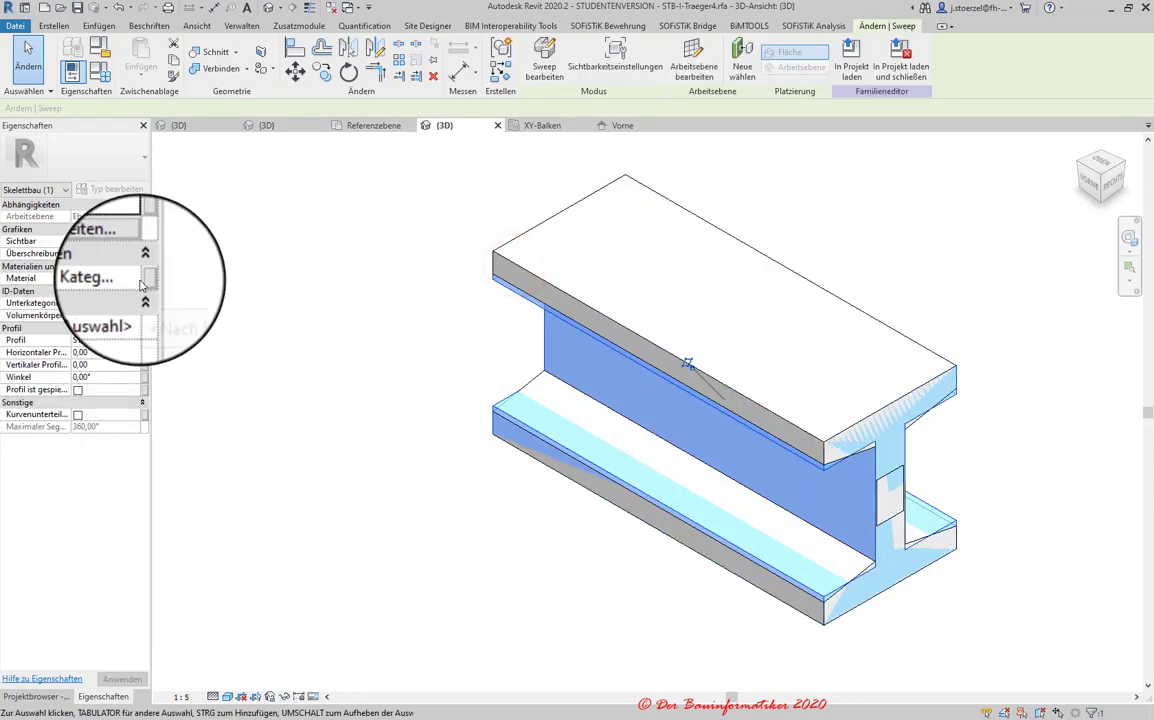
{"action": "left_click", "coordinate": [145, 283]}
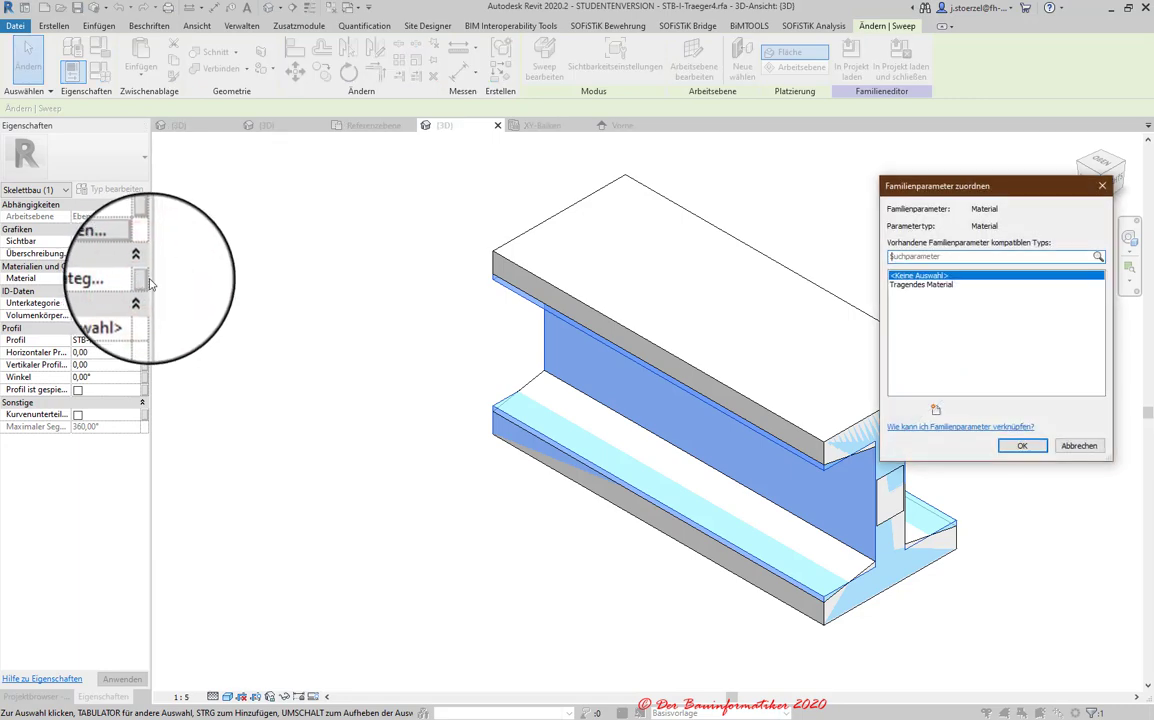
{"action": "left_click", "coordinate": [921, 285]}
{"action": "left_click", "coordinate": [1022, 446]}
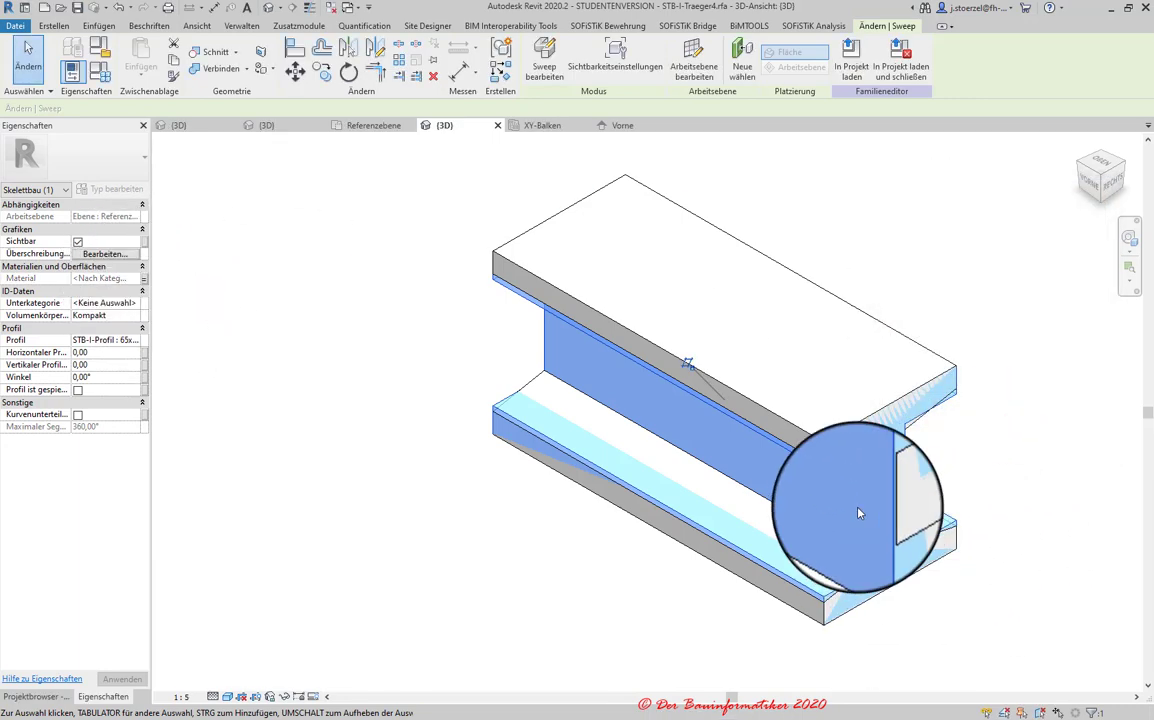
{"action": "left_click", "coordinate": [940, 560]}
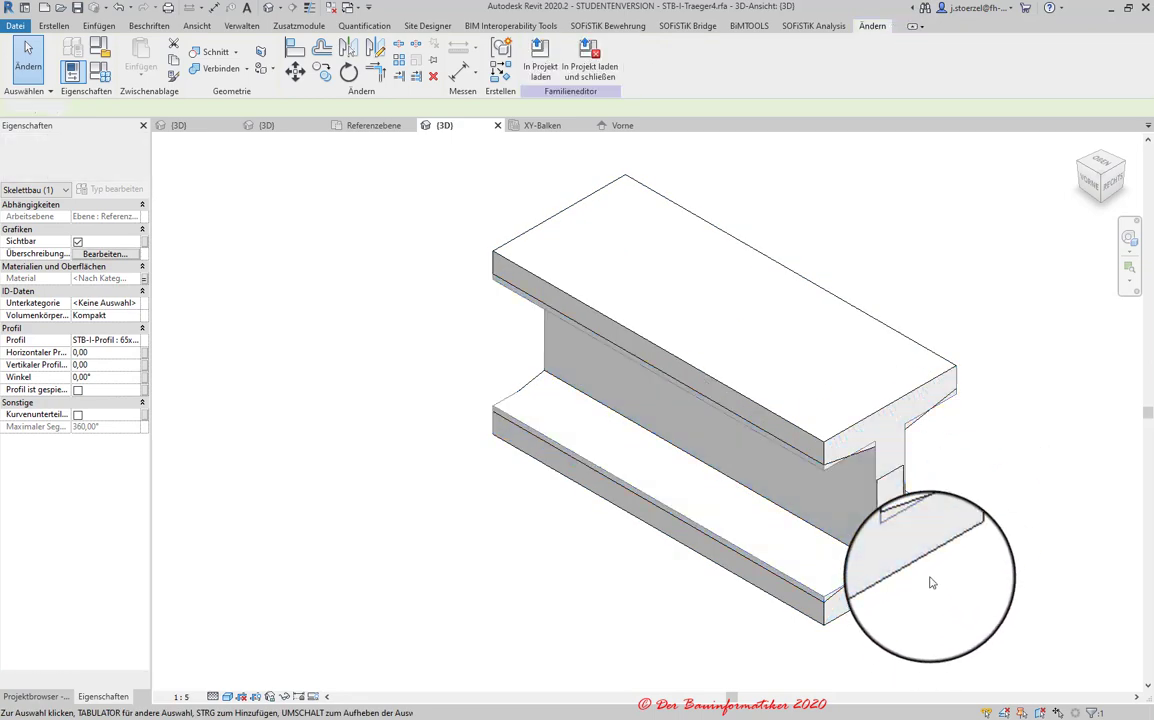
{"action": "left_click", "coordinate": [843, 617]}
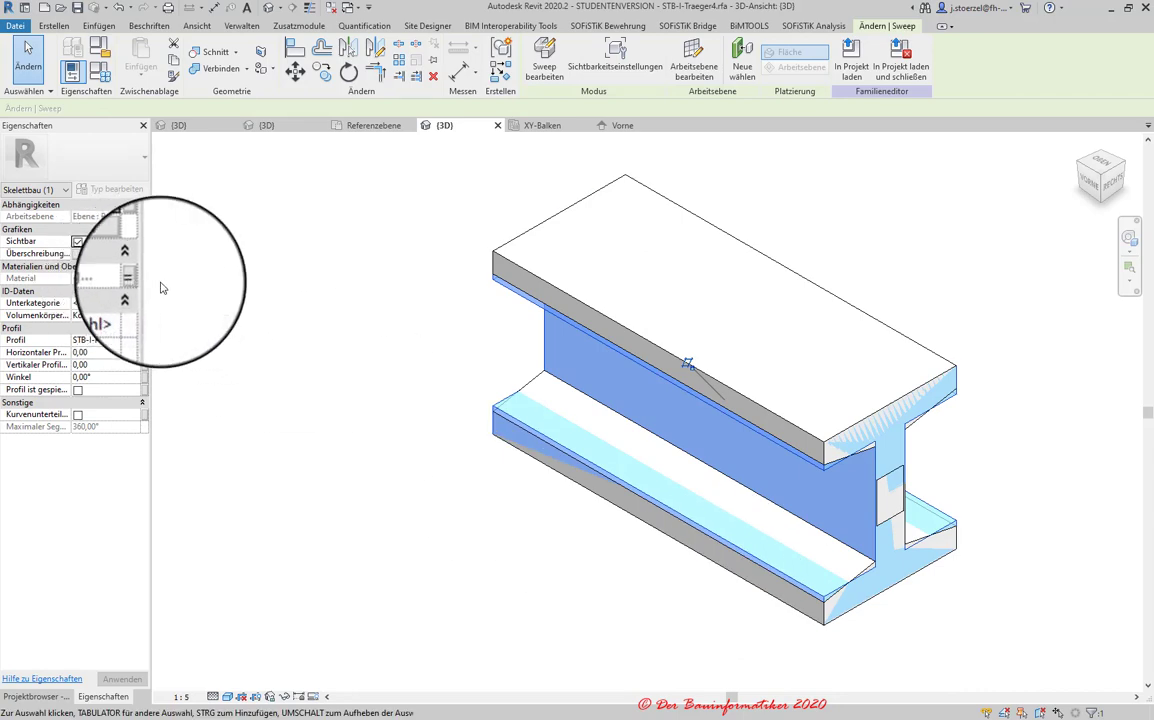
{"action": "left_click", "coordinate": [628, 610]}
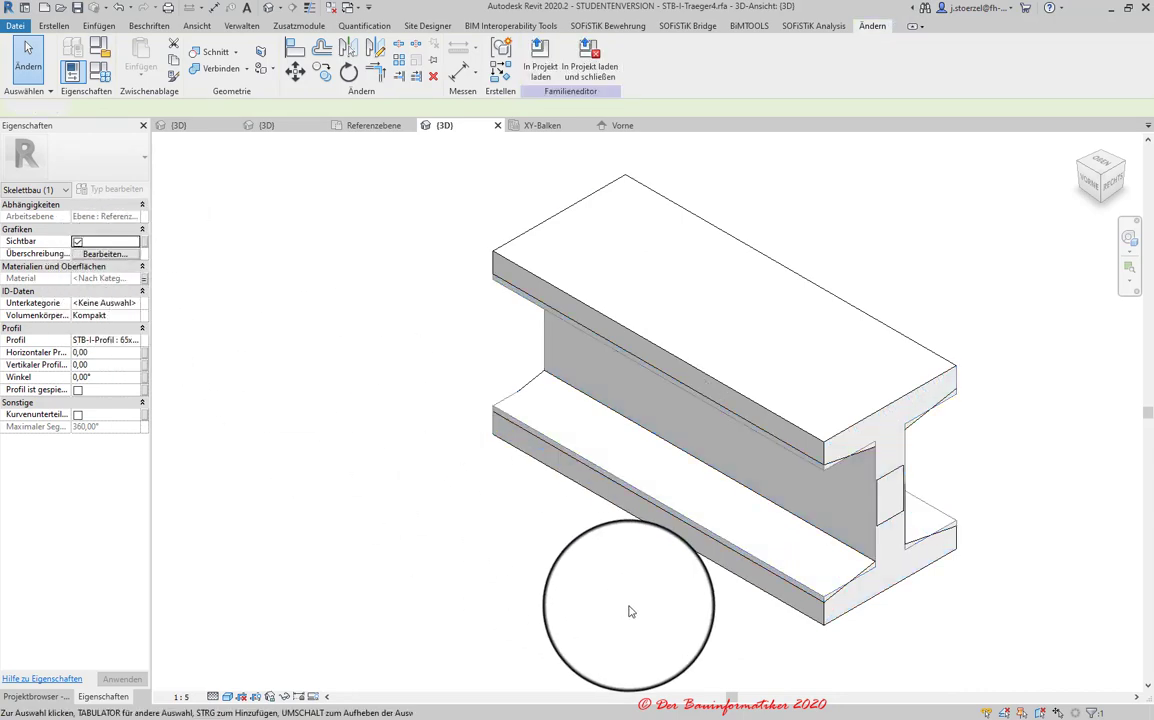
- Reveal all hidden geometry in the preview and set the view's detail level to Fein
{"action": "left_click", "coordinate": [313, 697]}
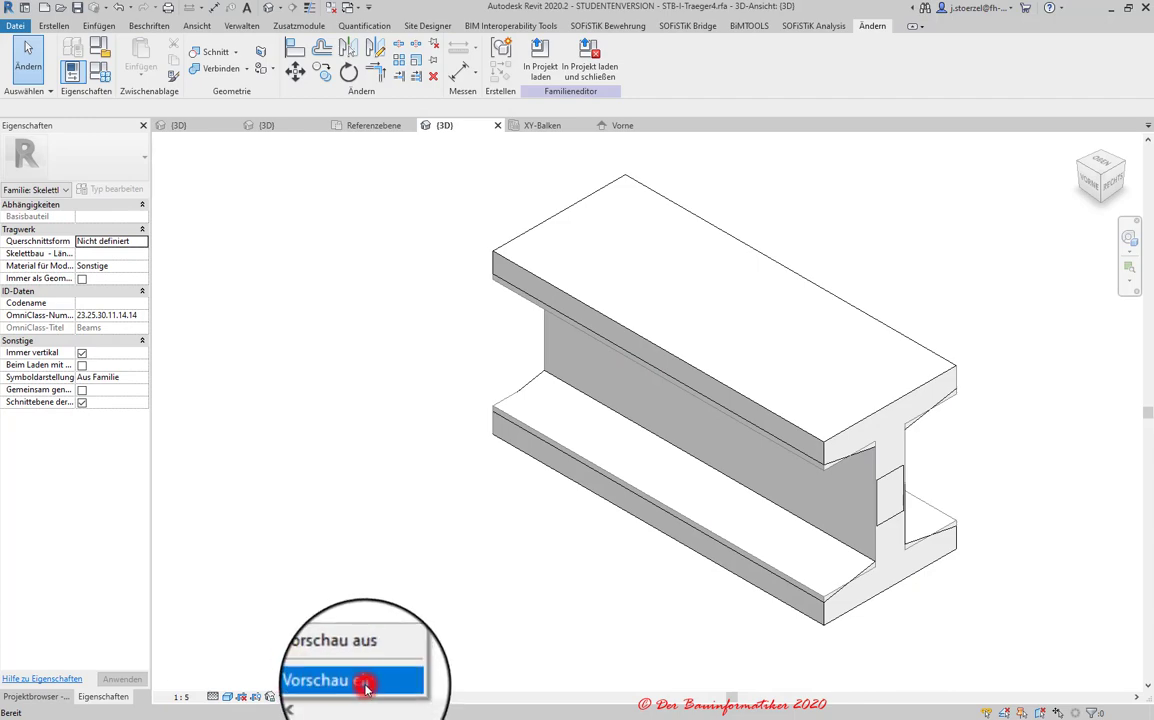
{"action": "left_click", "coordinate": [365, 684]}
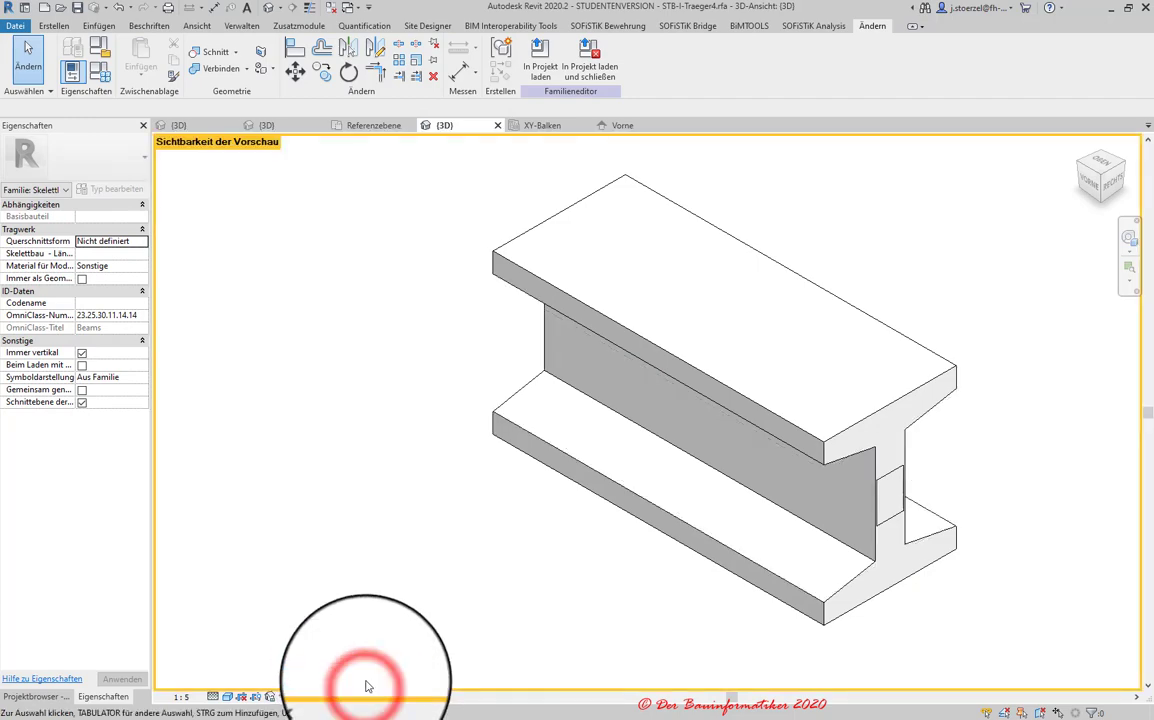
{"action": "left_click", "coordinate": [213, 697]}
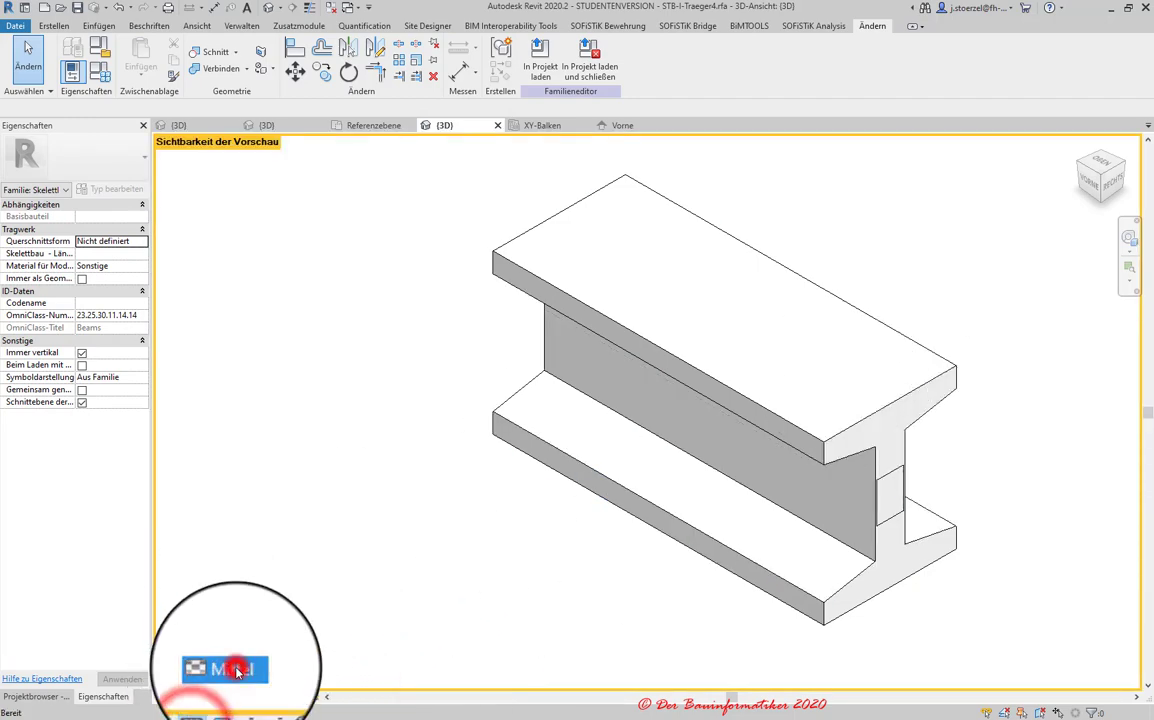
{"action": "left_click", "coordinate": [865, 432]}
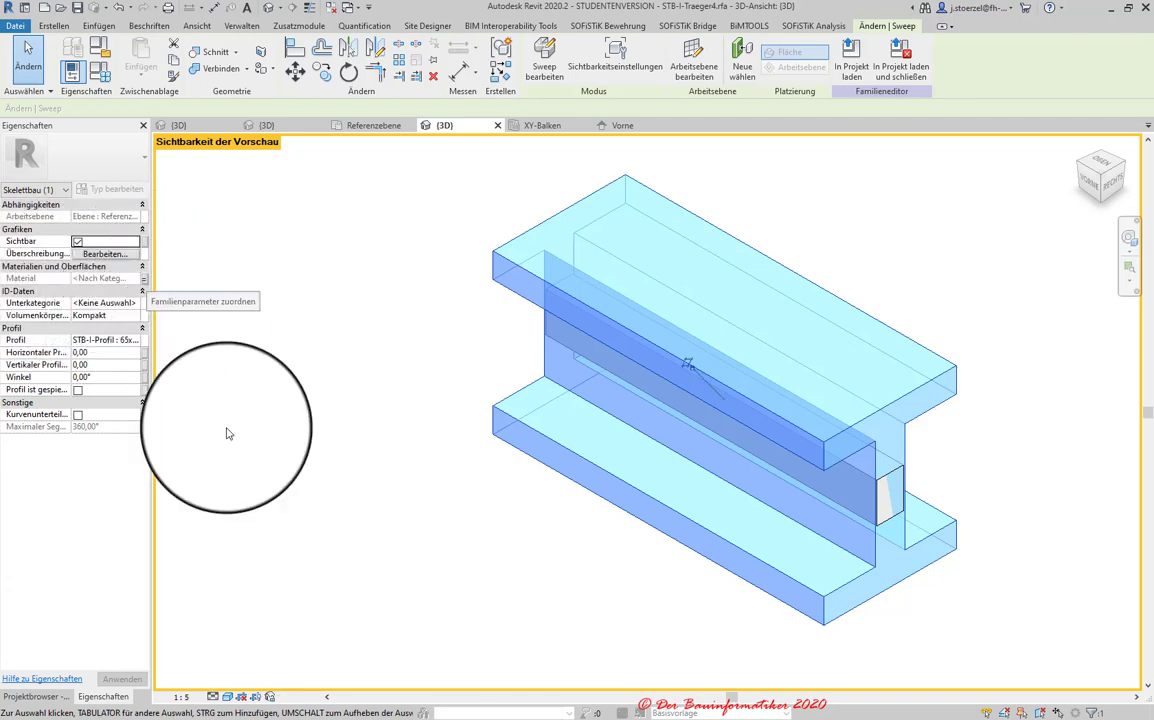
{"action": "left_click", "coordinate": [215, 690]}
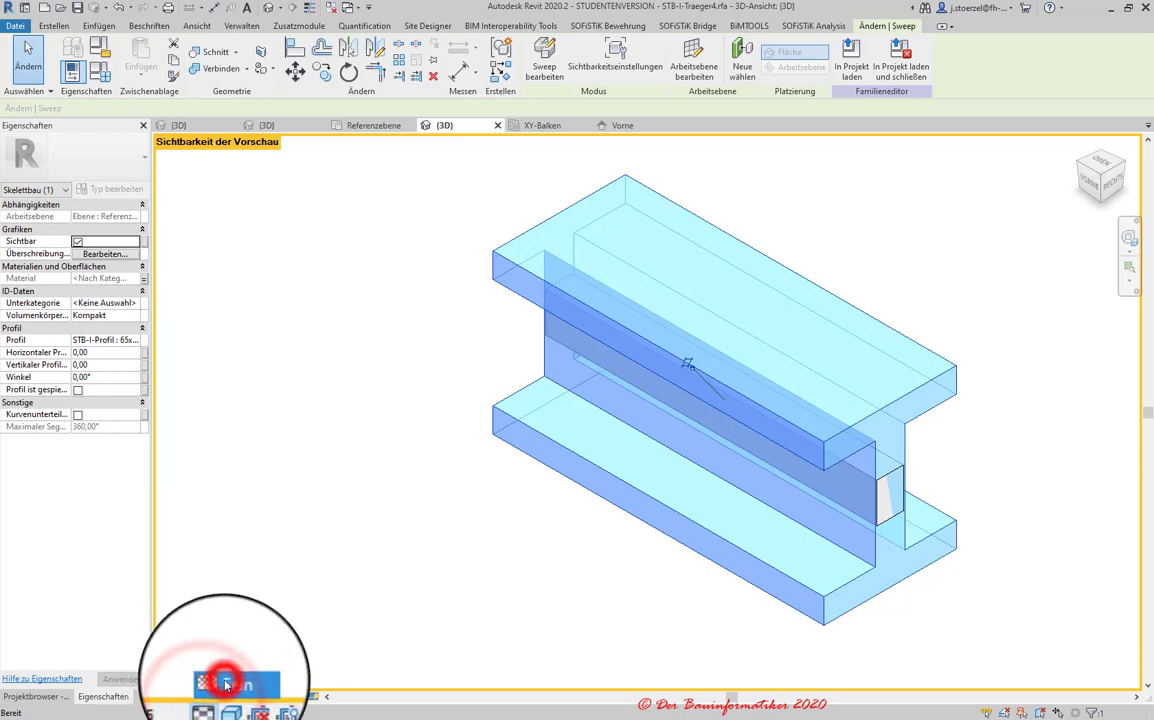
{"action": "left_click", "coordinate": [226, 684]}
- Associate the haunched sweep's Material with the Tragendes Material family parameter
{"action": "double_click", "coordinate": [878, 412]}
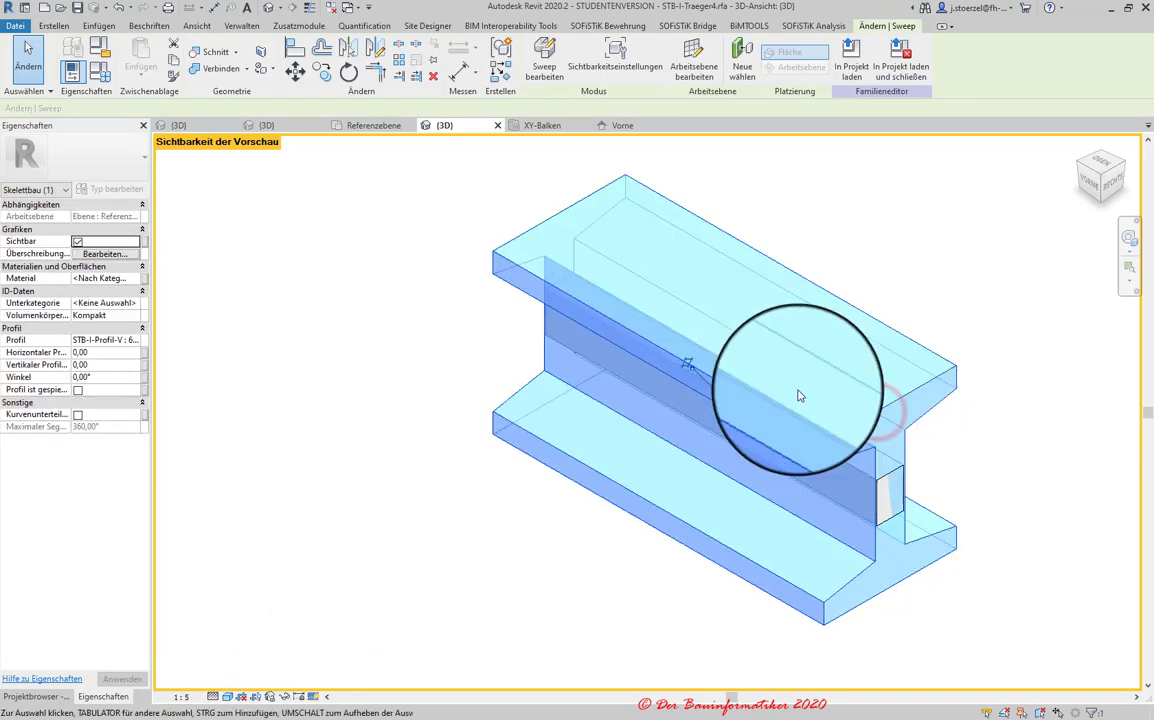
{"action": "left_click", "coordinate": [146, 283]}
{"action": "left_click", "coordinate": [932, 285]}
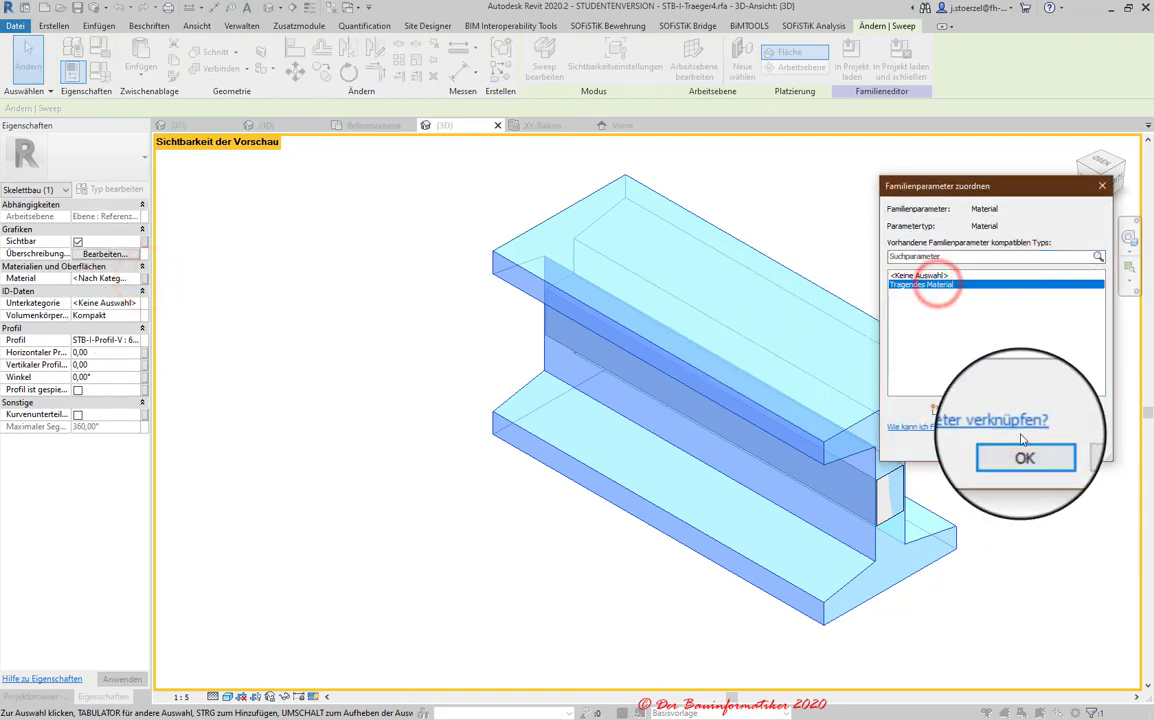
{"action": "left_click", "coordinate": [1022, 442]}
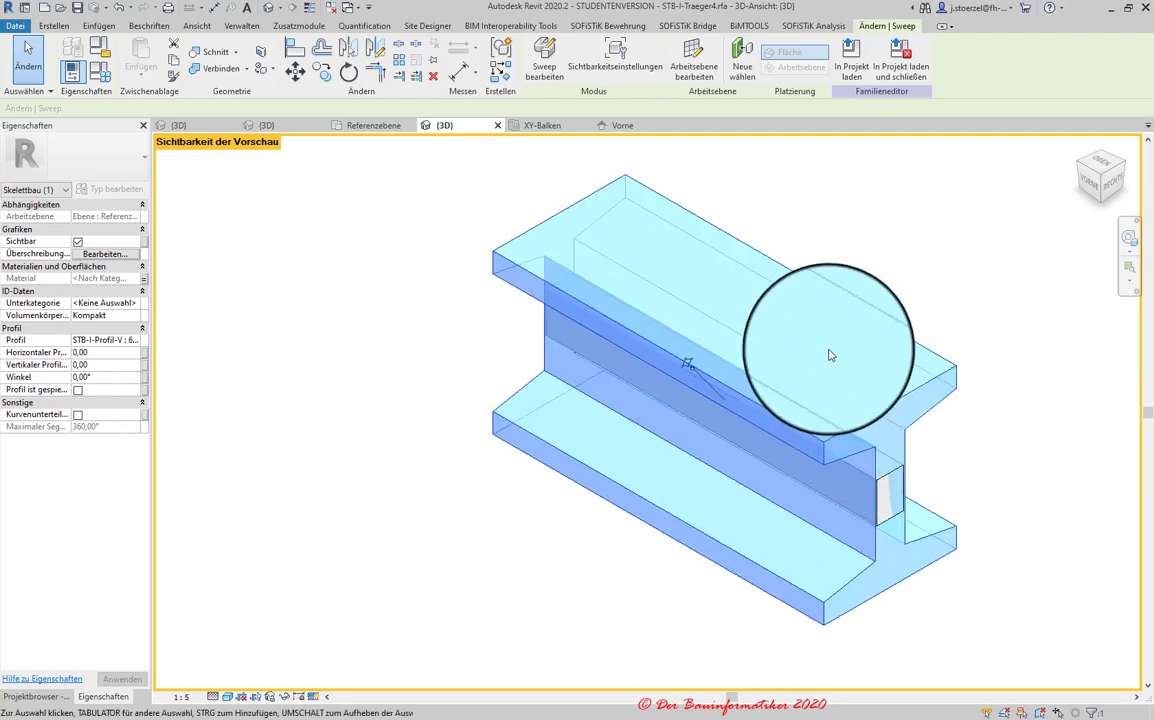
{"action": "left_click", "coordinate": [311, 700]}
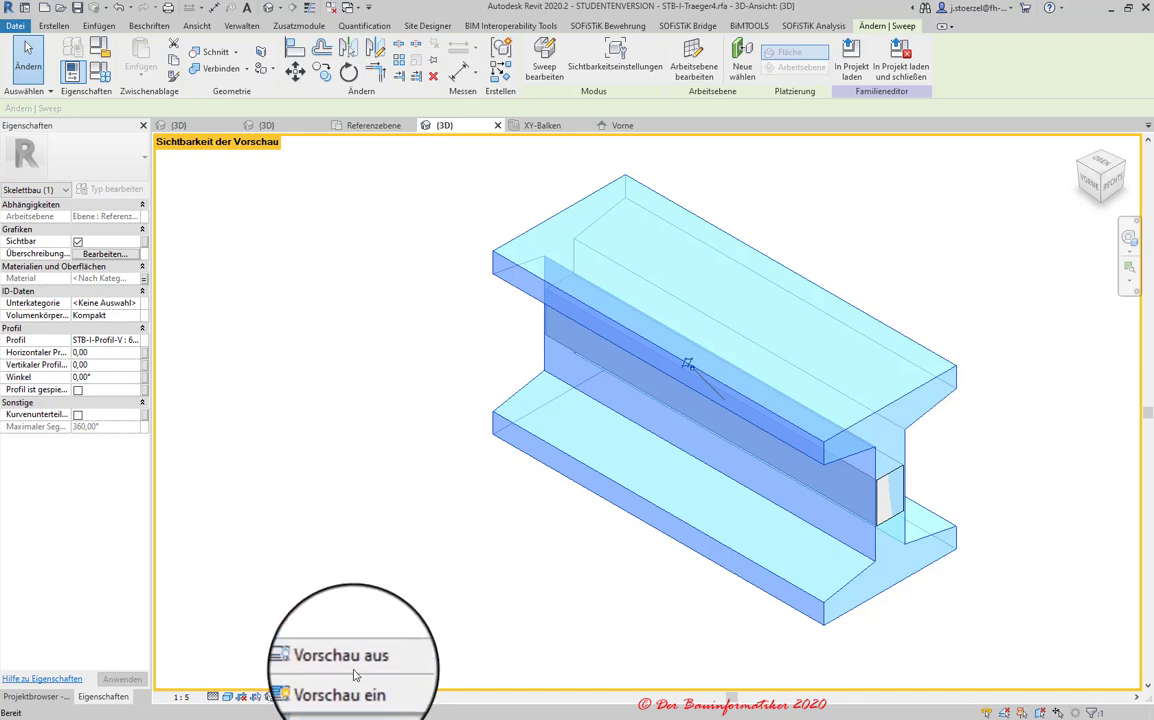
{"action": "left_click", "coordinate": [440, 551]}
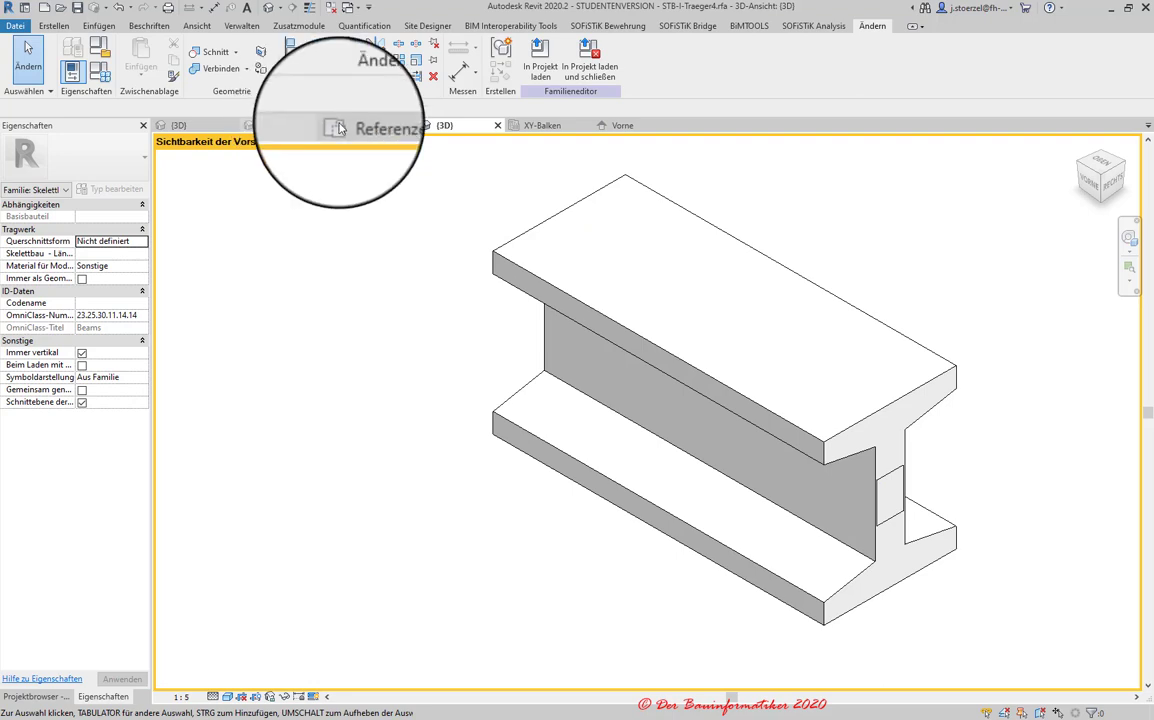
- In the Referenzebene plan, delete one of the model lines along the beam axis
{"action": "mouse_move", "coordinate": [340, 125]}
{"action": "left_click", "coordinate": [380, 125]}
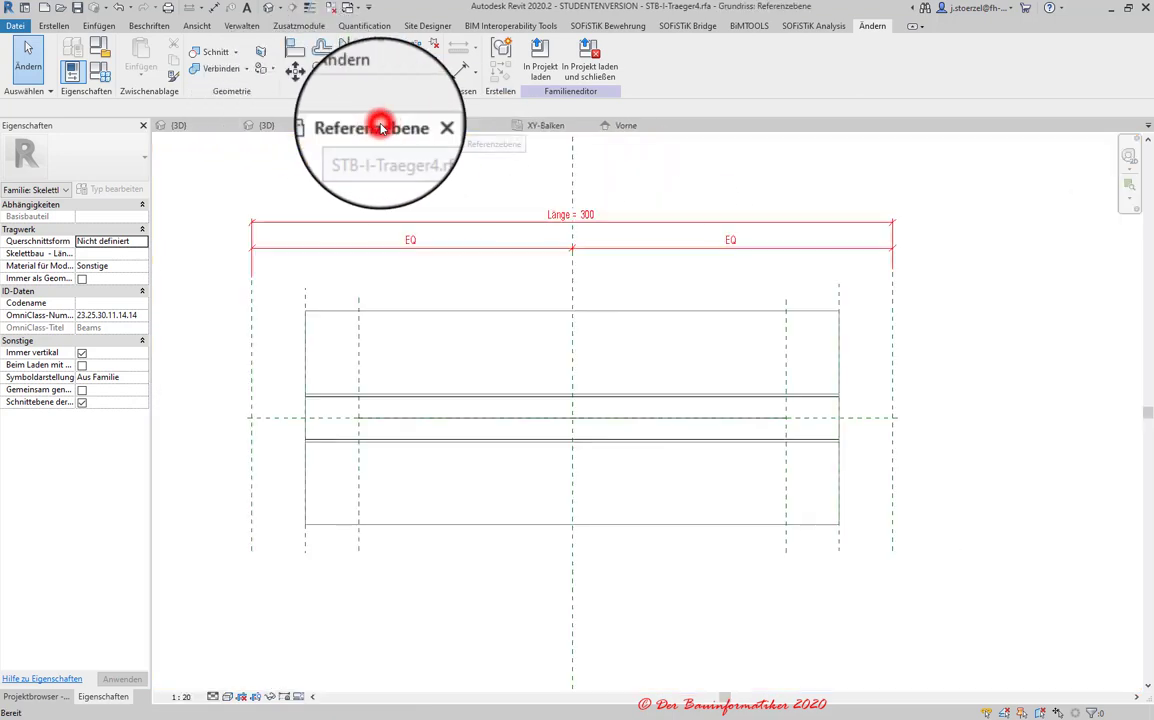
{"action": "left_click", "coordinate": [494, 420]}
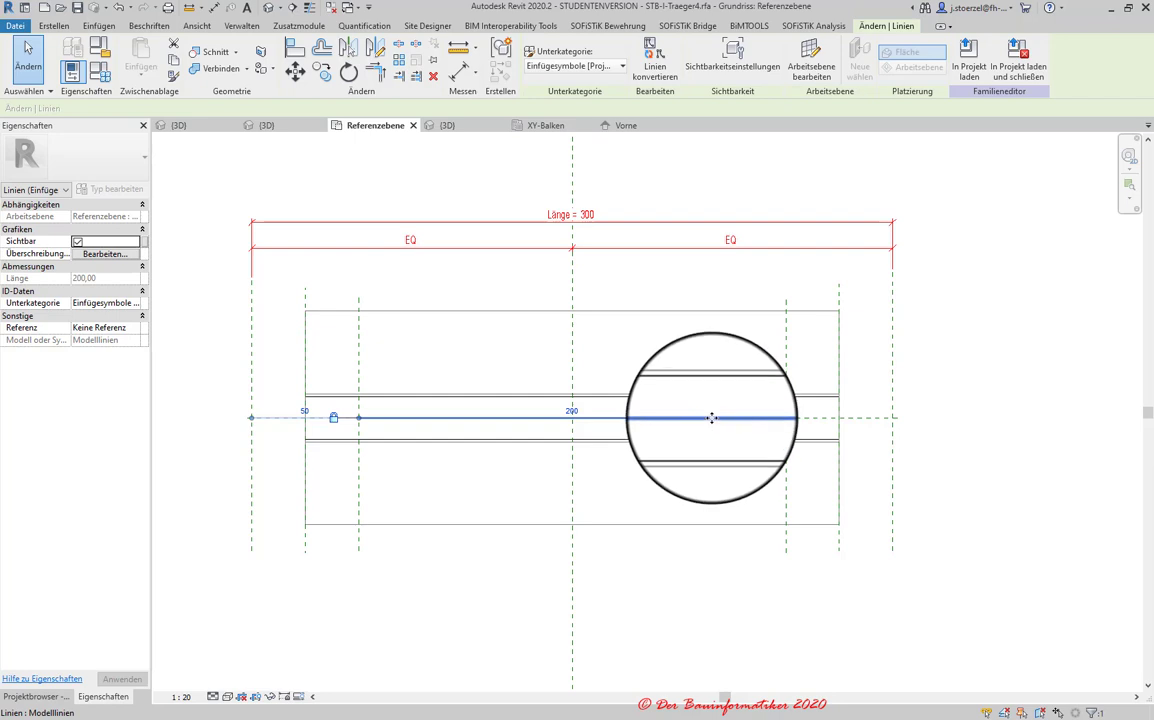
{"action": "key", "text": "Delete"}
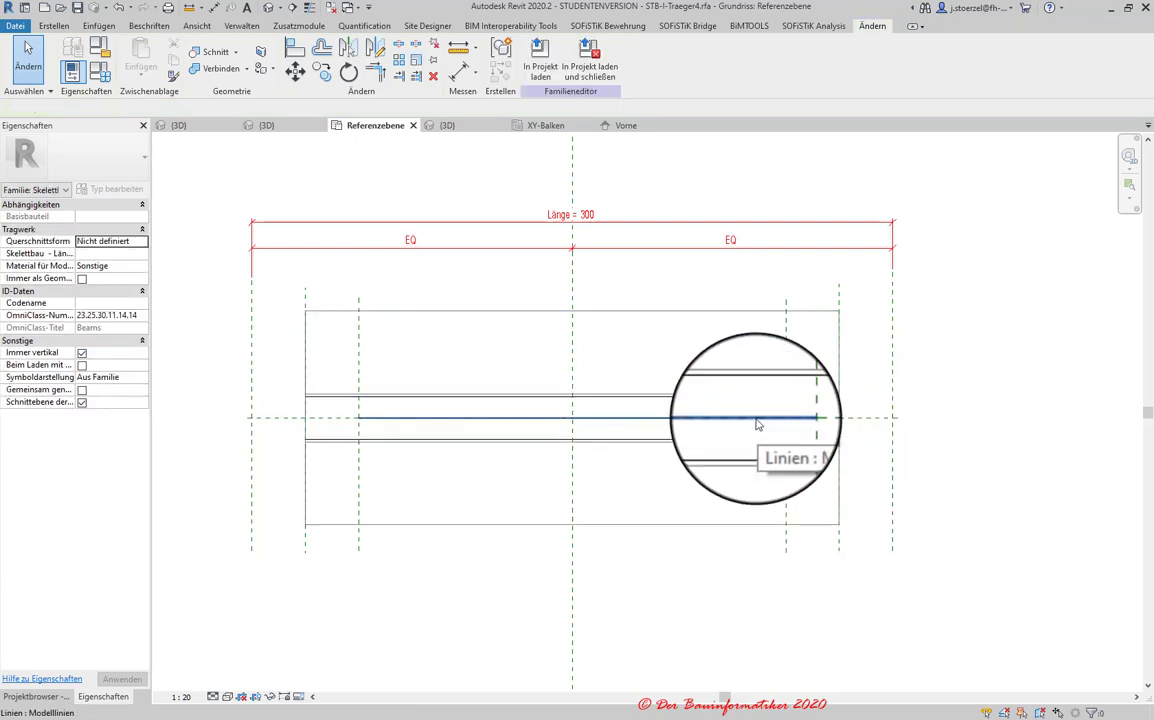
- Hide the remaining axis line in Links/rechts views via its Sichtbarkeitseinstellungen
{"action": "left_click", "coordinate": [635, 418]}
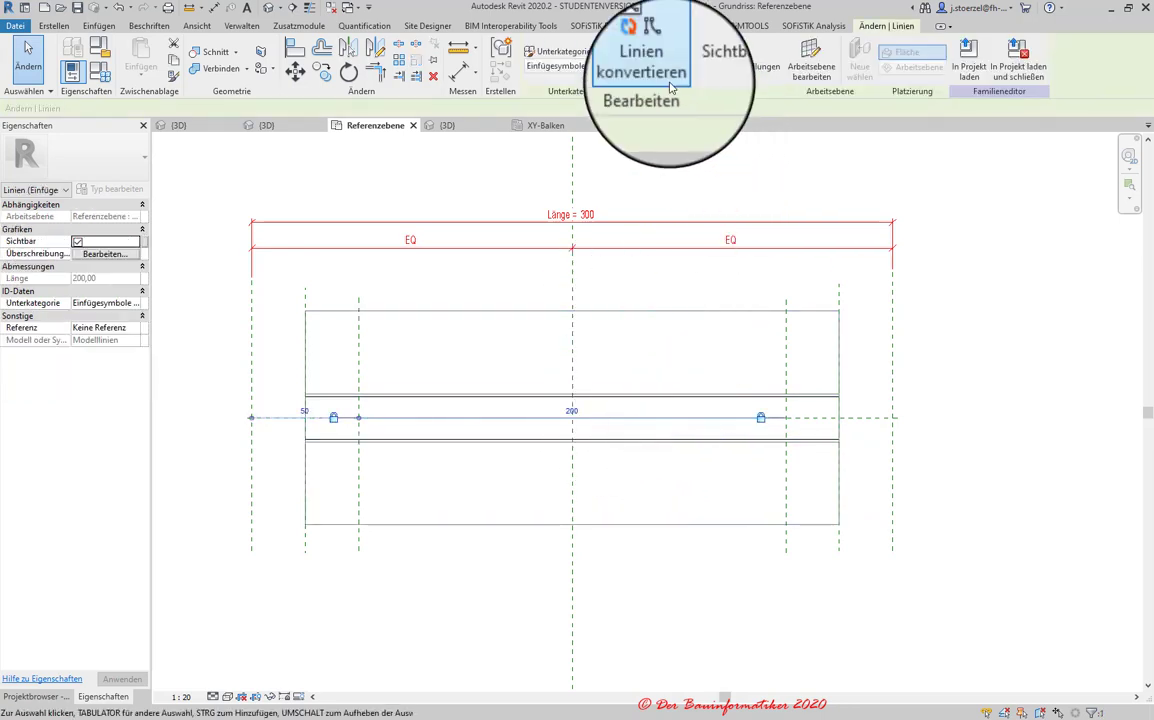
{"action": "left_click", "coordinate": [732, 55]}
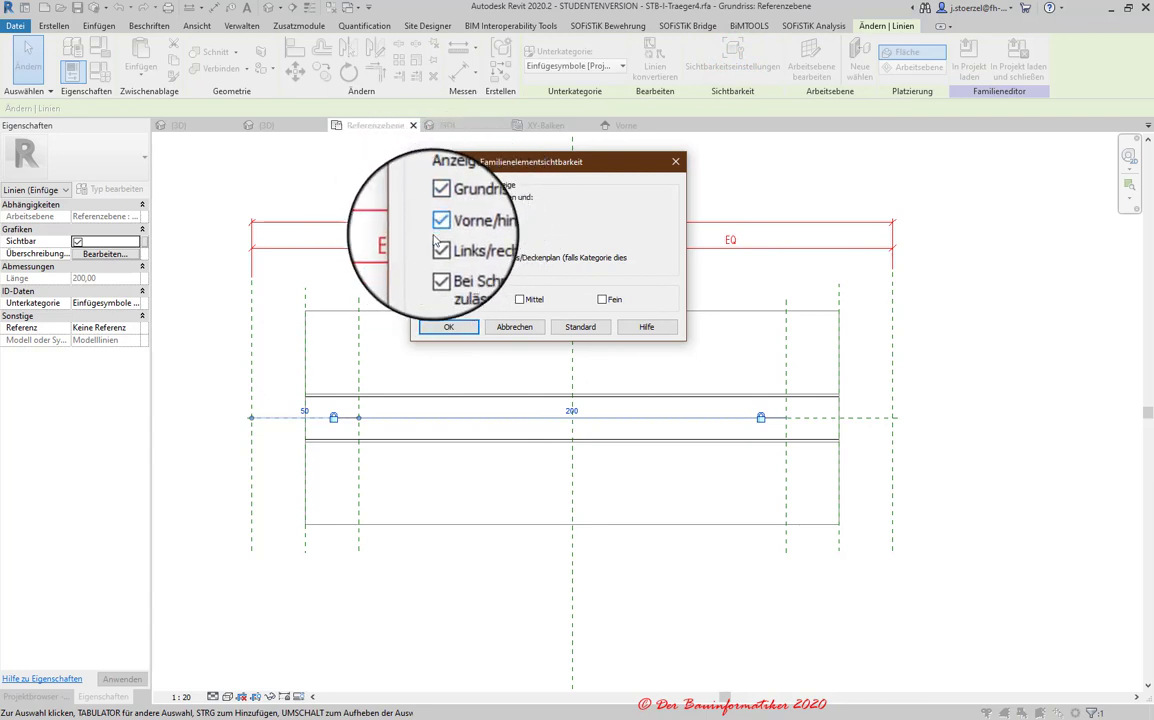
{"action": "left_click", "coordinate": [432, 242]}
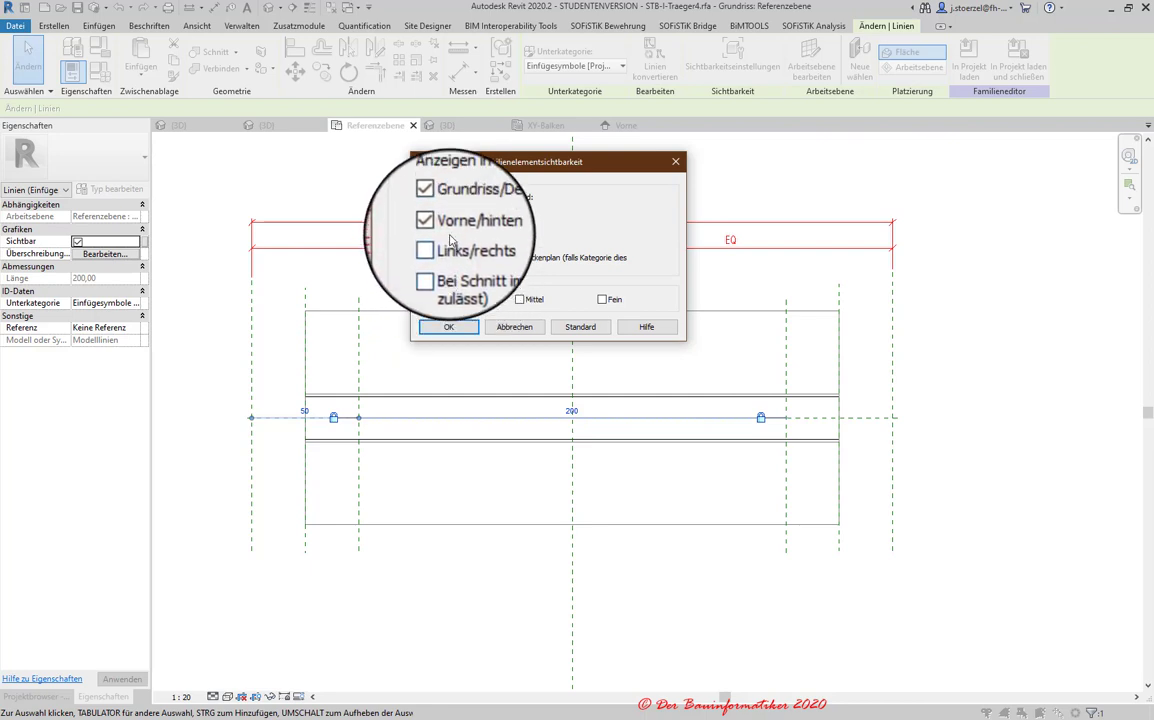
{"action": "left_click", "coordinate": [449, 336]}
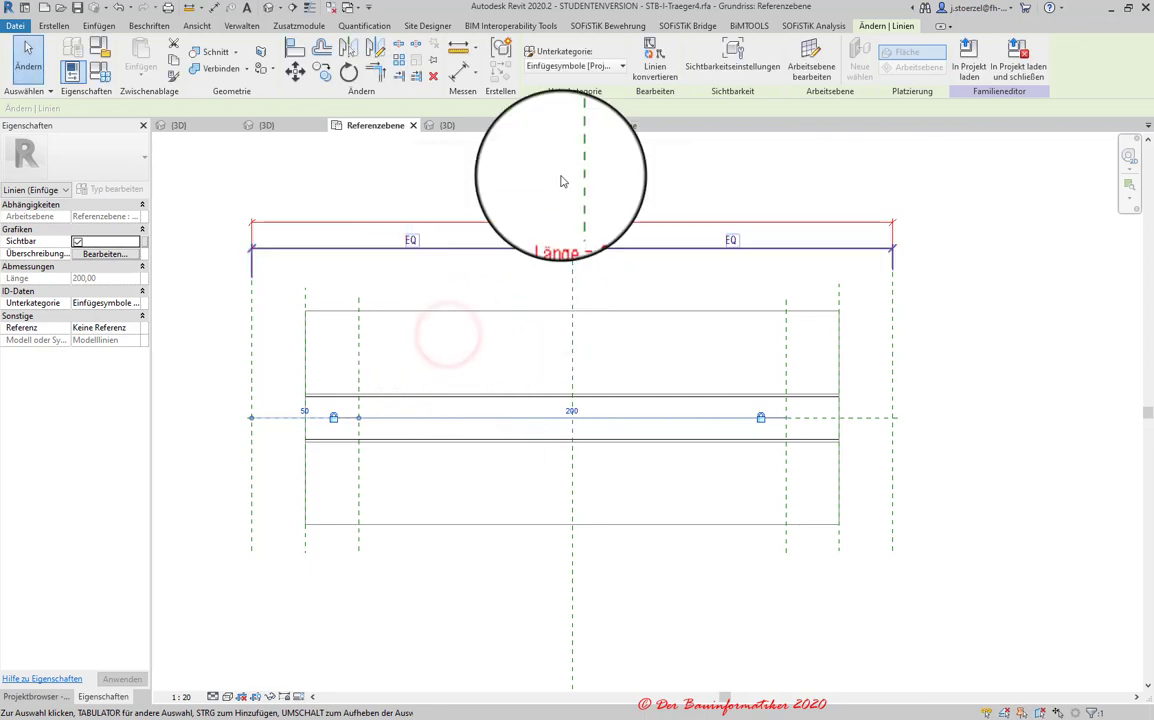
- Load the beam family into System.rvt, overwriting the existing version
{"action": "left_click", "coordinate": [967, 55]}
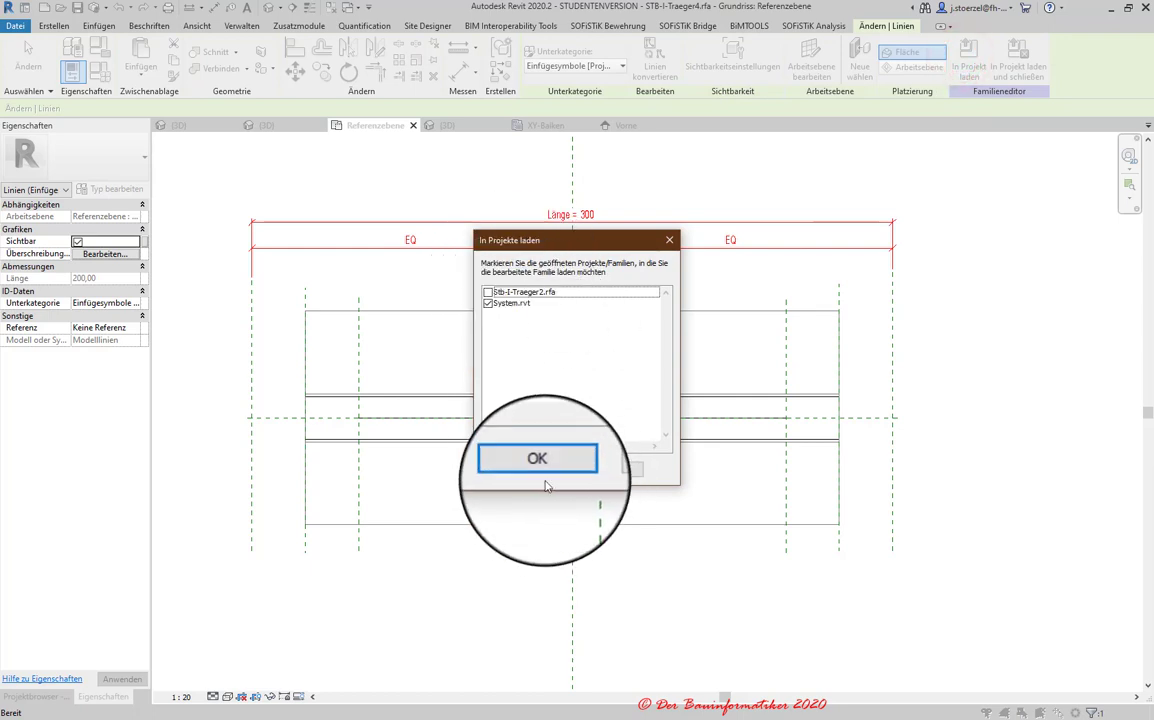
{"action": "left_click", "coordinate": [543, 469]}
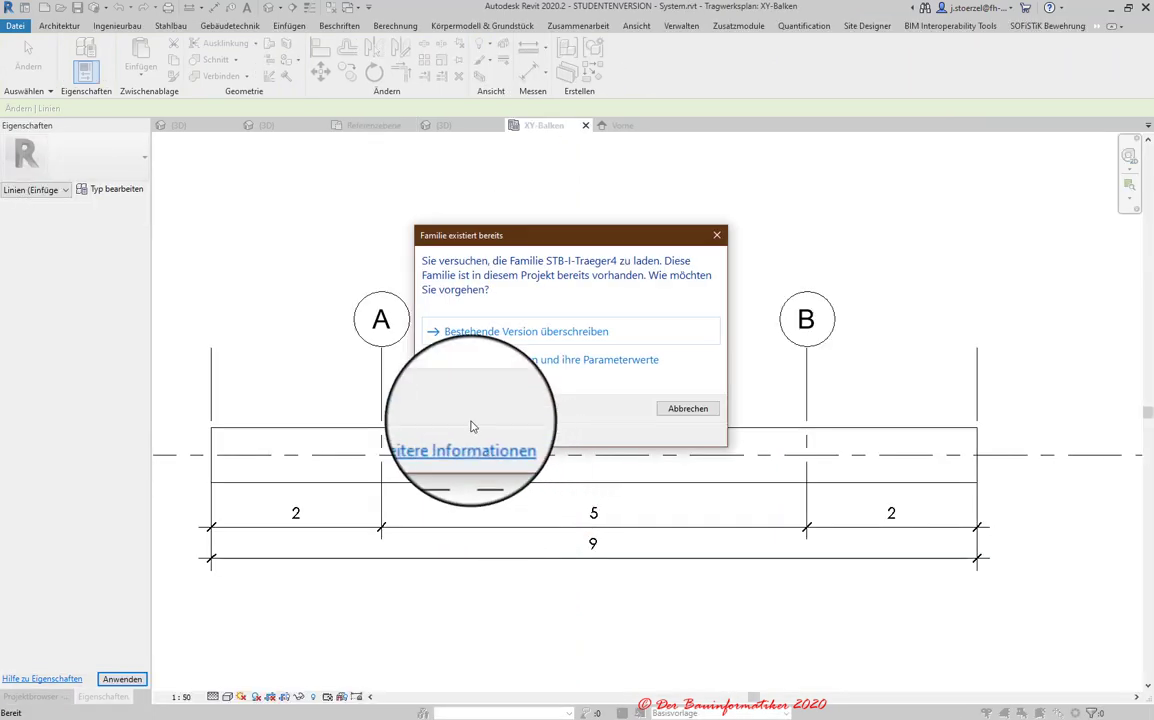
{"action": "left_click", "coordinate": [489, 339]}
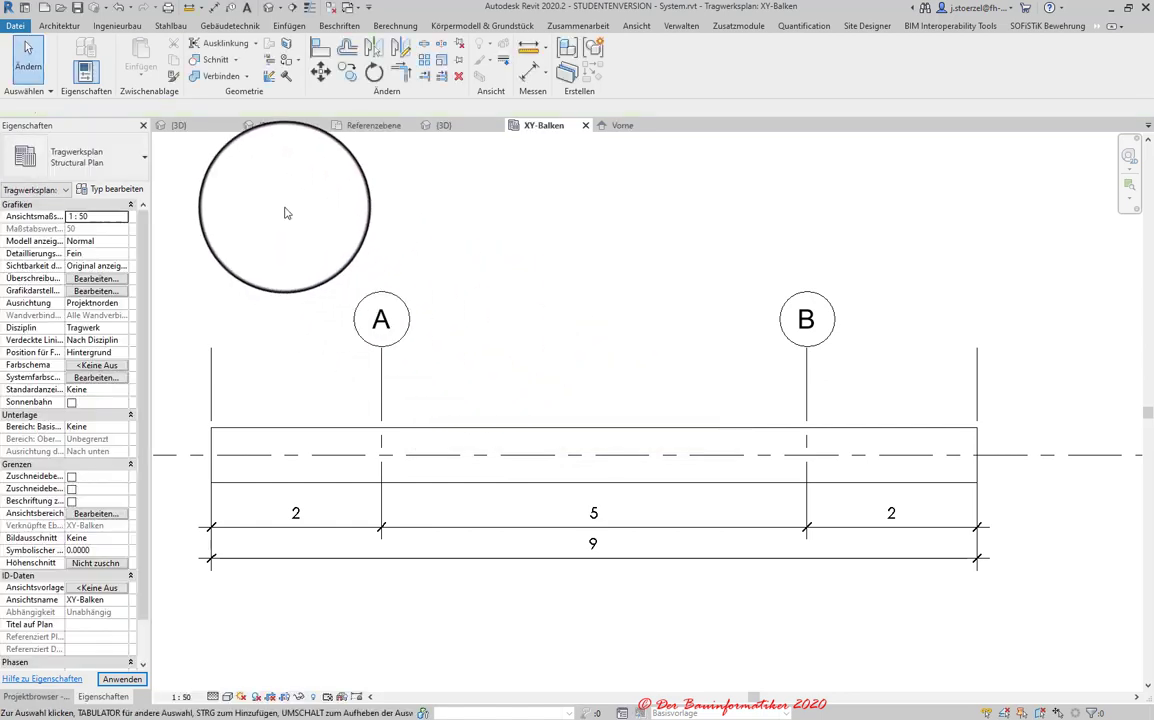
- Switch to the project's {3D} view showing the reloaded beam
{"action": "left_click", "coordinate": [190, 127]}
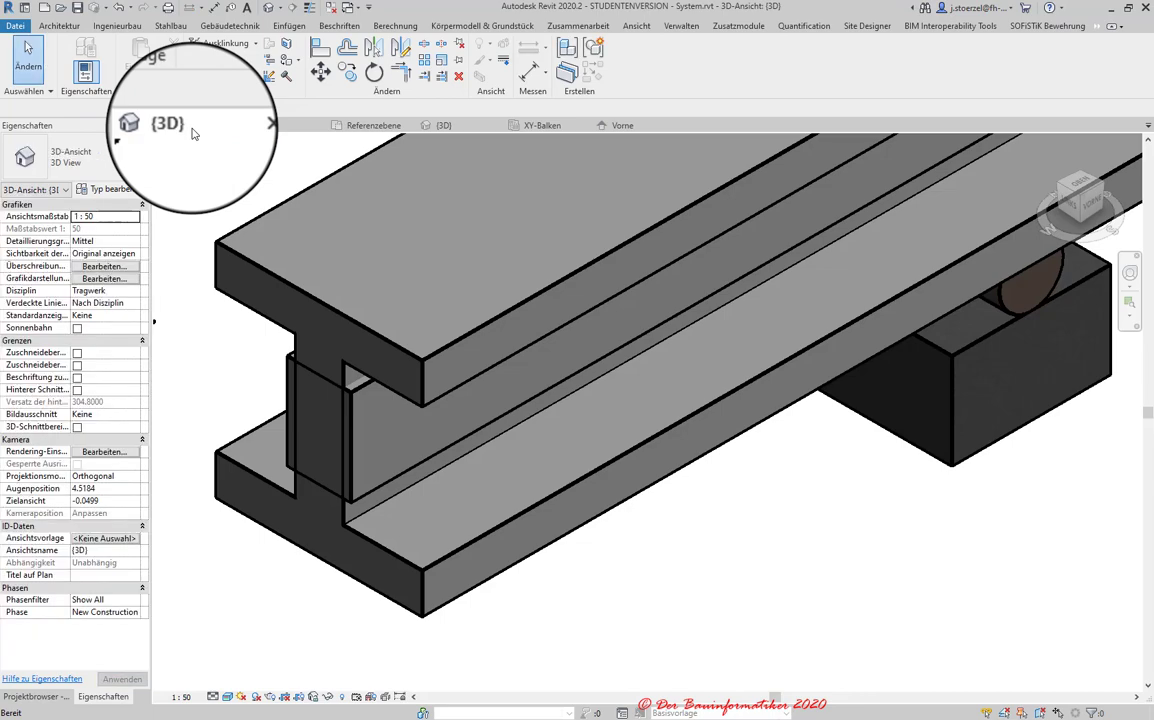
{"action": "scroll", "coordinate": [563, 409], "scroll_direction": "down", "scroll_amount": 1}
{"action": "scroll", "coordinate": [540, 480], "scroll_direction": "down", "scroll_amount": 2}
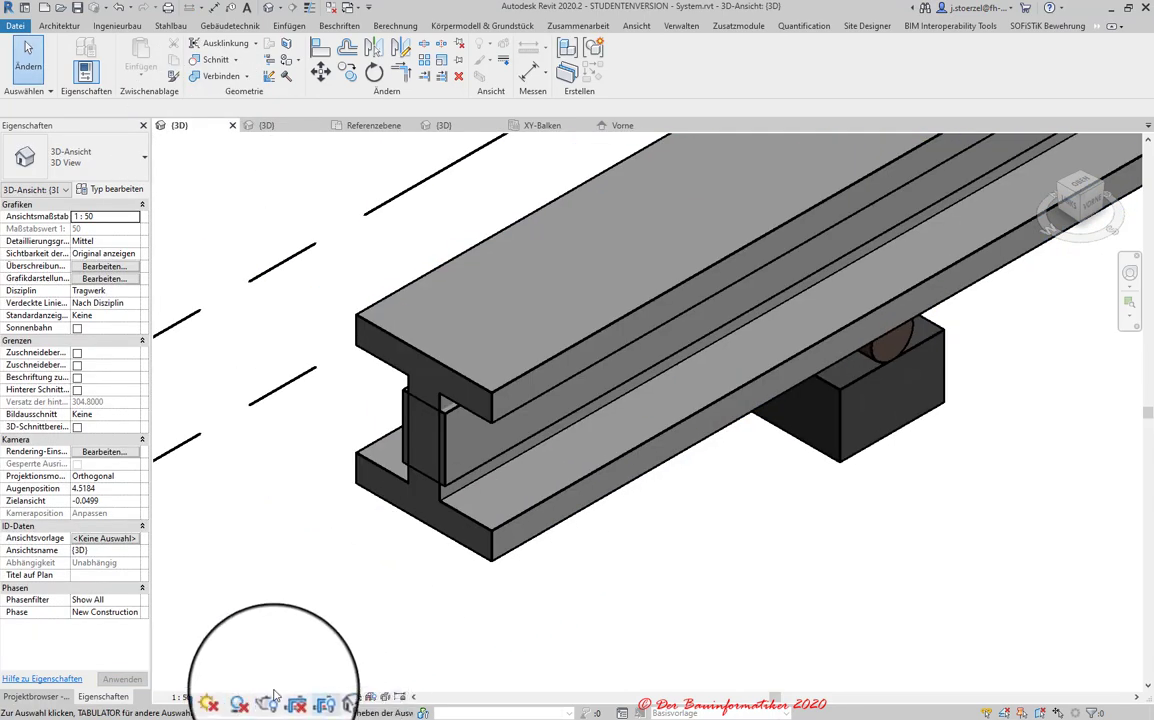
{"action": "left_click", "coordinate": [229, 700]}
- Show the project 3D view in Realistisch style, centred on the selected I-beam
{"action": "left_click", "coordinate": [271, 677]}
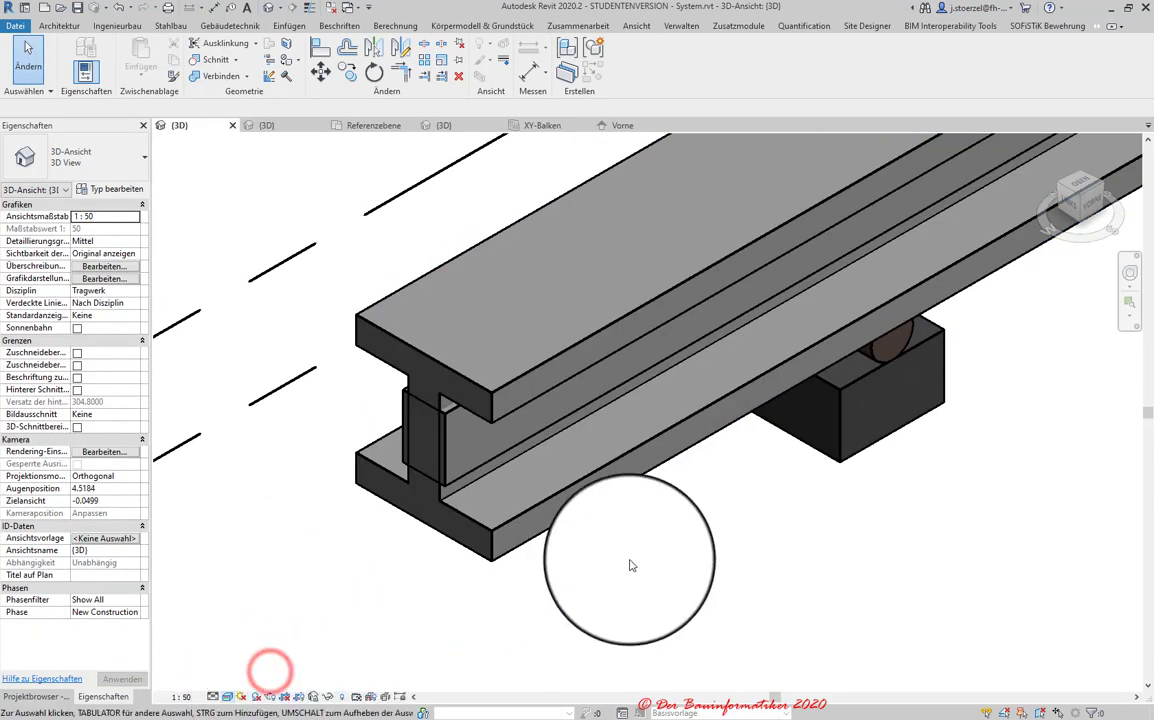
{"action": "middle_click_drag", "start_coordinate": [600, 547], "coordinate": [581, 610]}
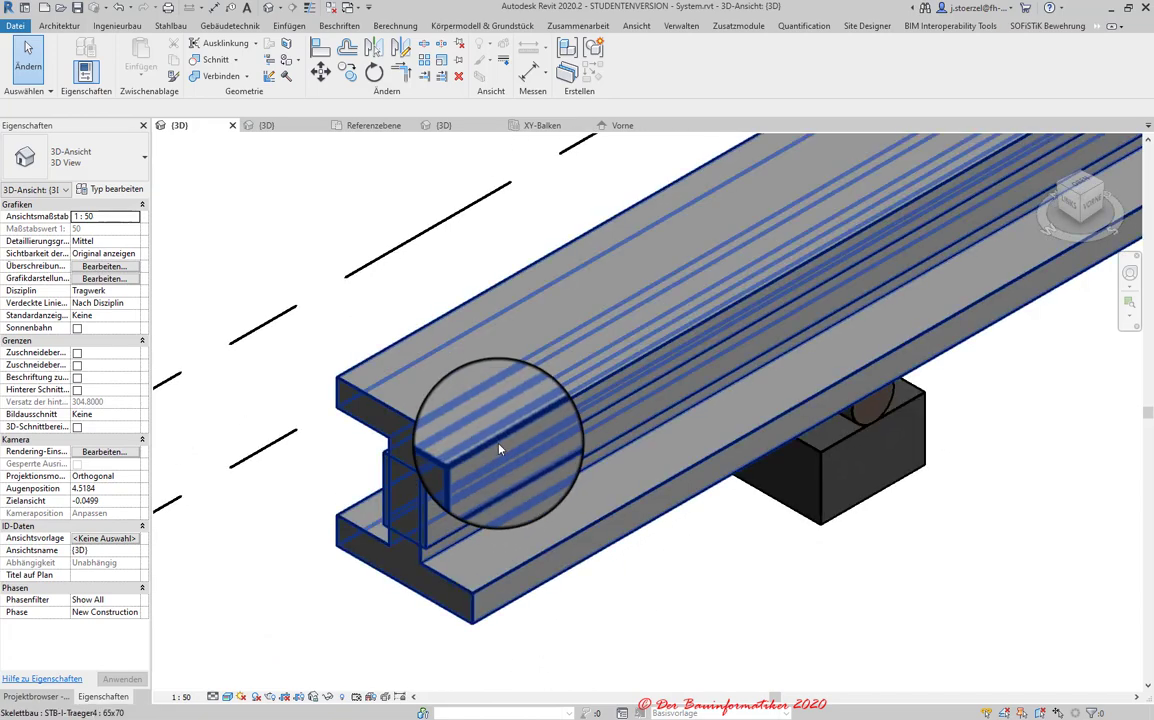
{"action": "scroll", "coordinate": [584, 576], "scroll_direction": "up", "scroll_amount": 3}
{"action": "scroll", "coordinate": [507, 596], "scroll_direction": "up", "scroll_amount": 2}
{"action": "left_click", "coordinate": [474, 557]}
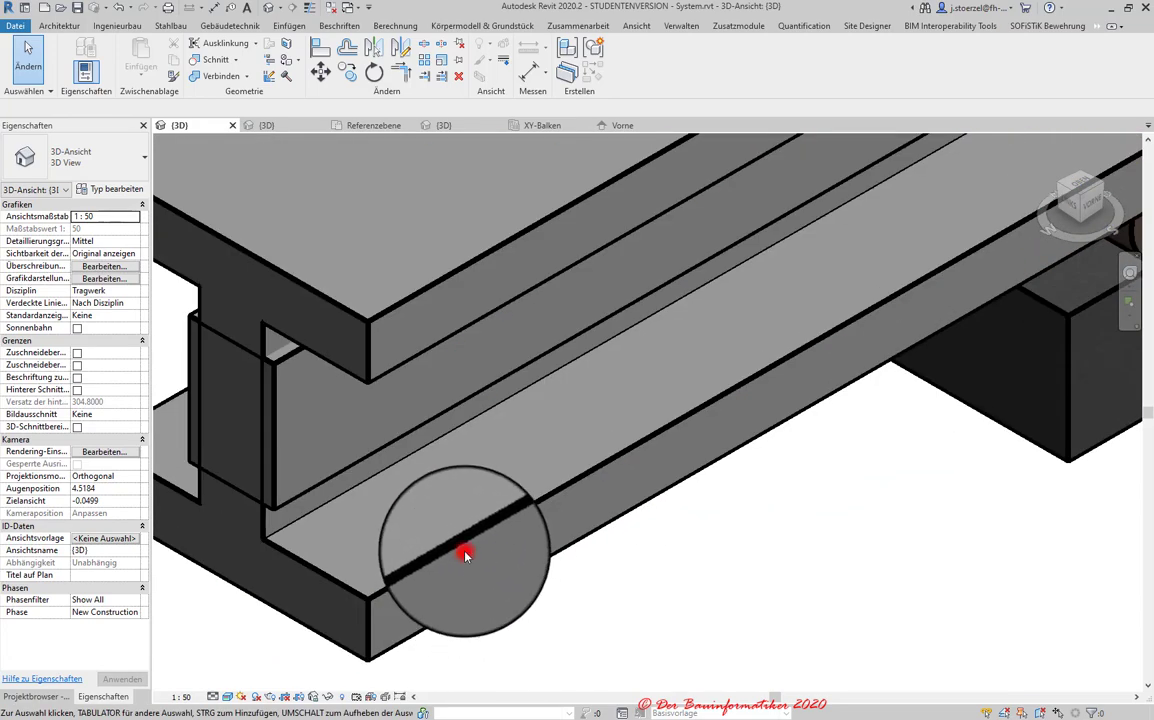
{"action": "scroll", "coordinate": [559, 566], "scroll_direction": "down", "scroll_amount": 1}
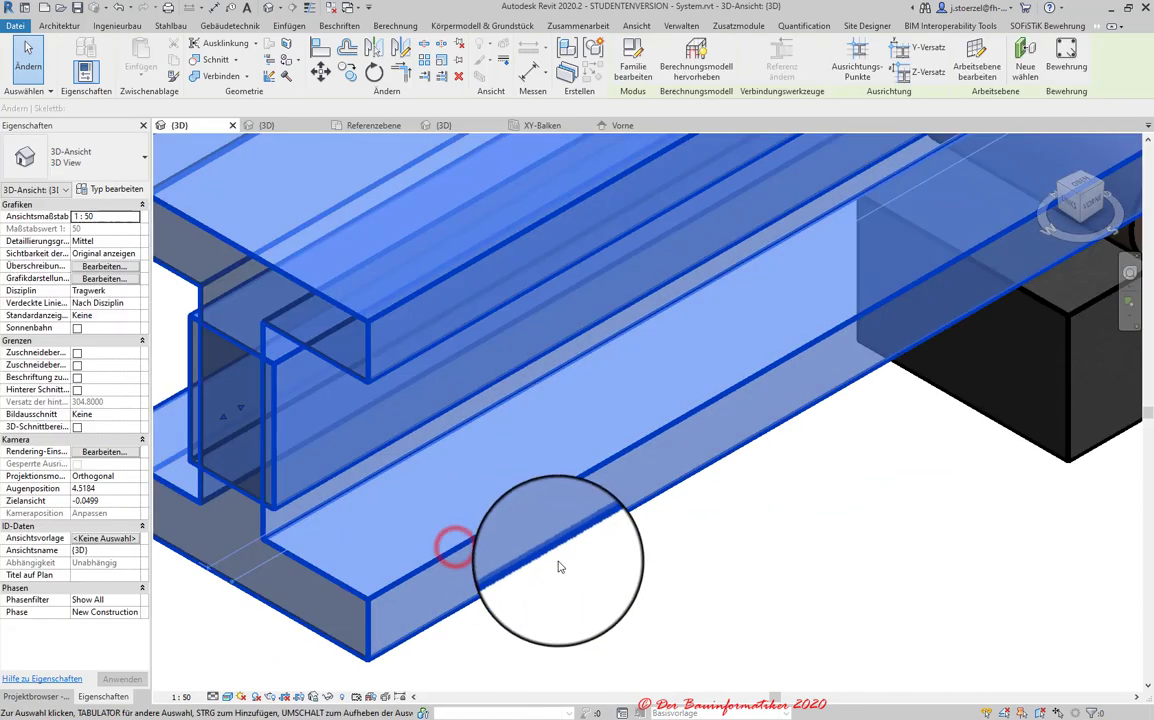
{"action": "scroll", "coordinate": [557, 568], "scroll_direction": "down", "scroll_amount": 1}
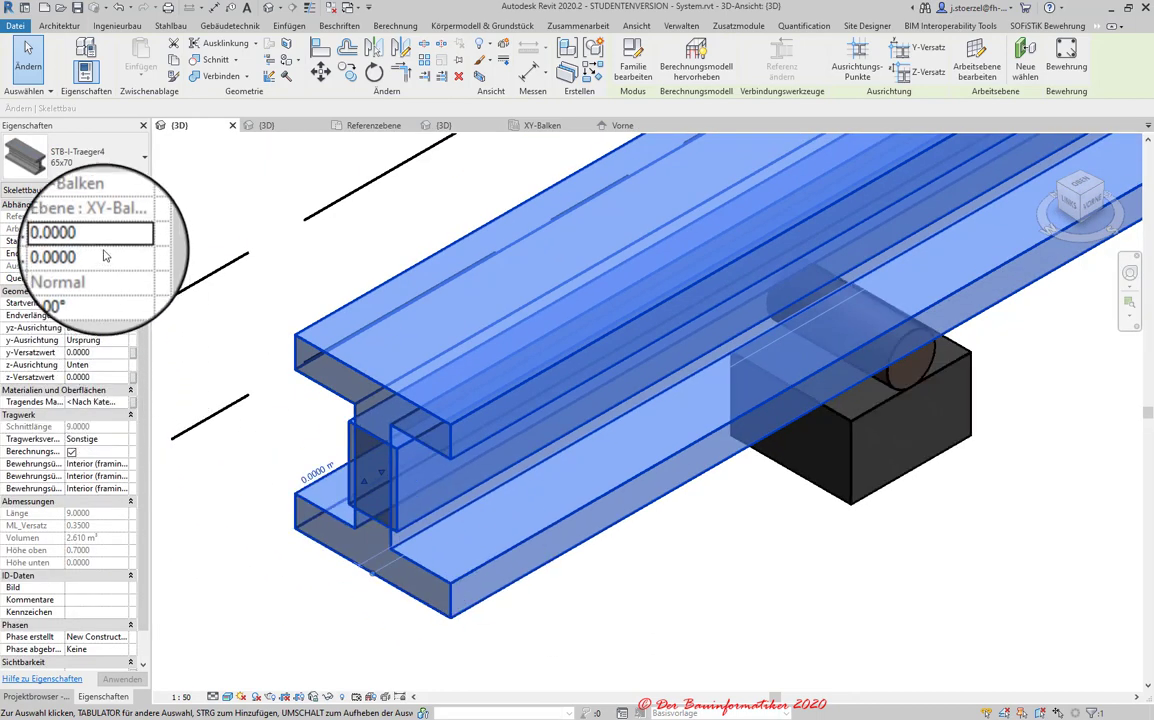
- Assign Beton, C25/30 as the beam's Tragendes Material and deselect to see the concrete finish
{"action": "left_click", "coordinate": [134, 404]}
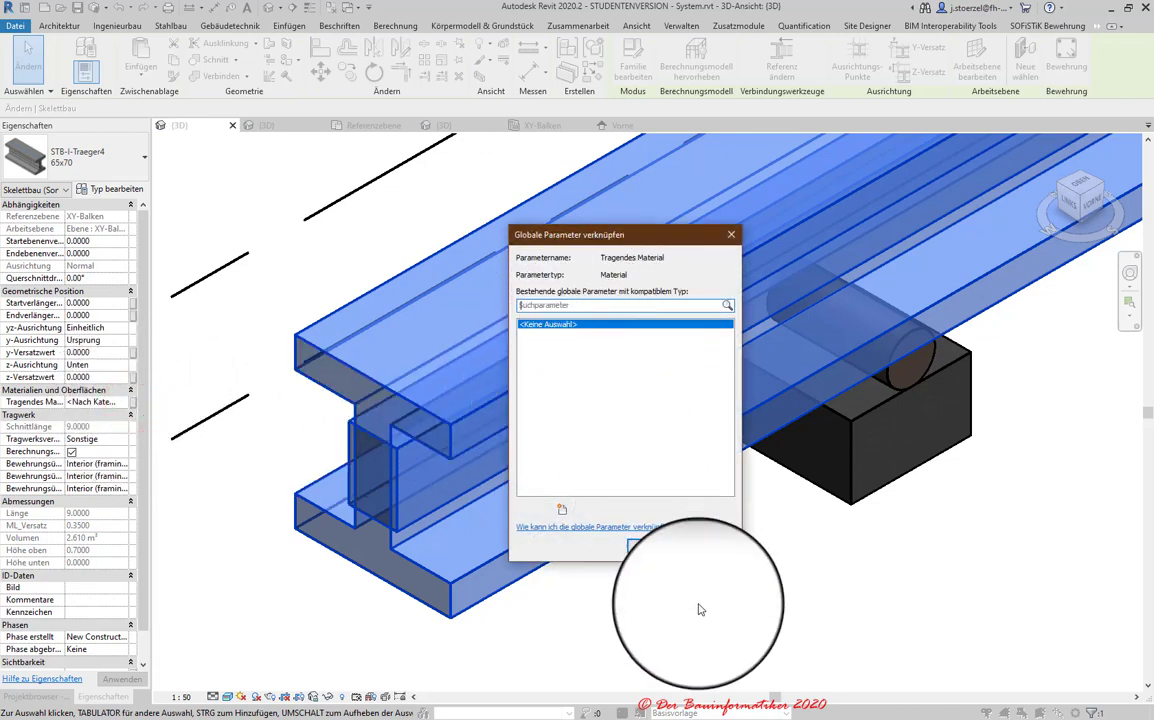
{"action": "left_click", "coordinate": [710, 545]}
{"action": "left_click", "coordinate": [126, 401]}
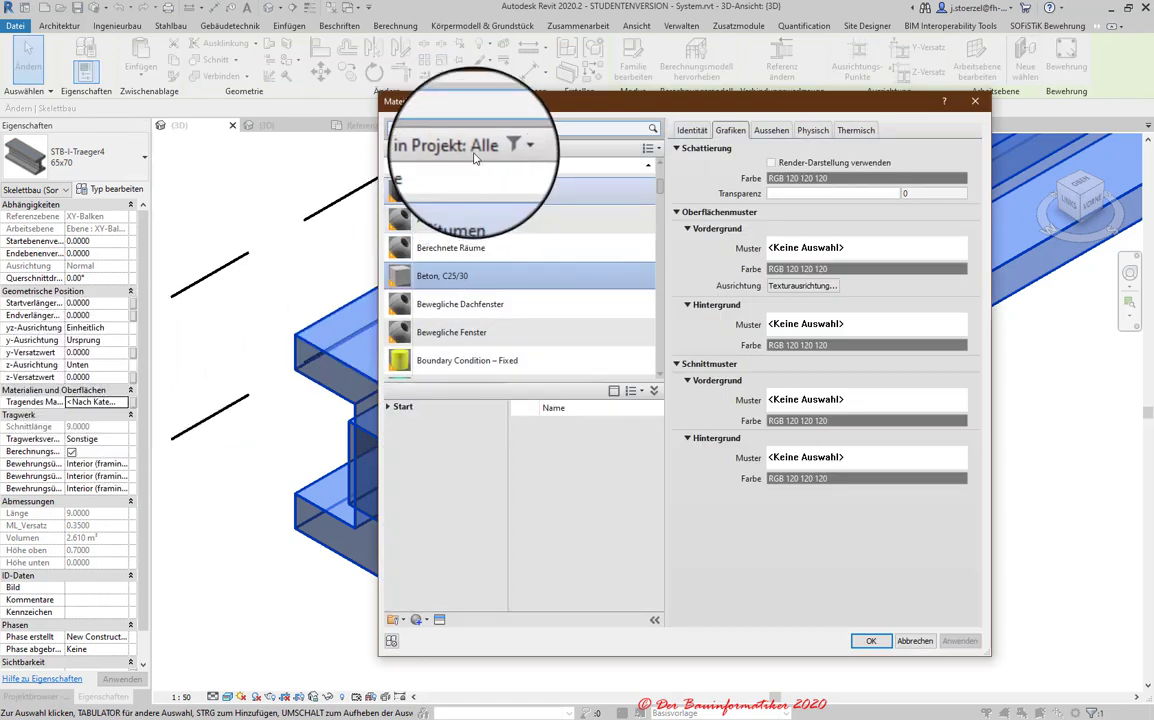
{"action": "double_click", "coordinate": [445, 278]}
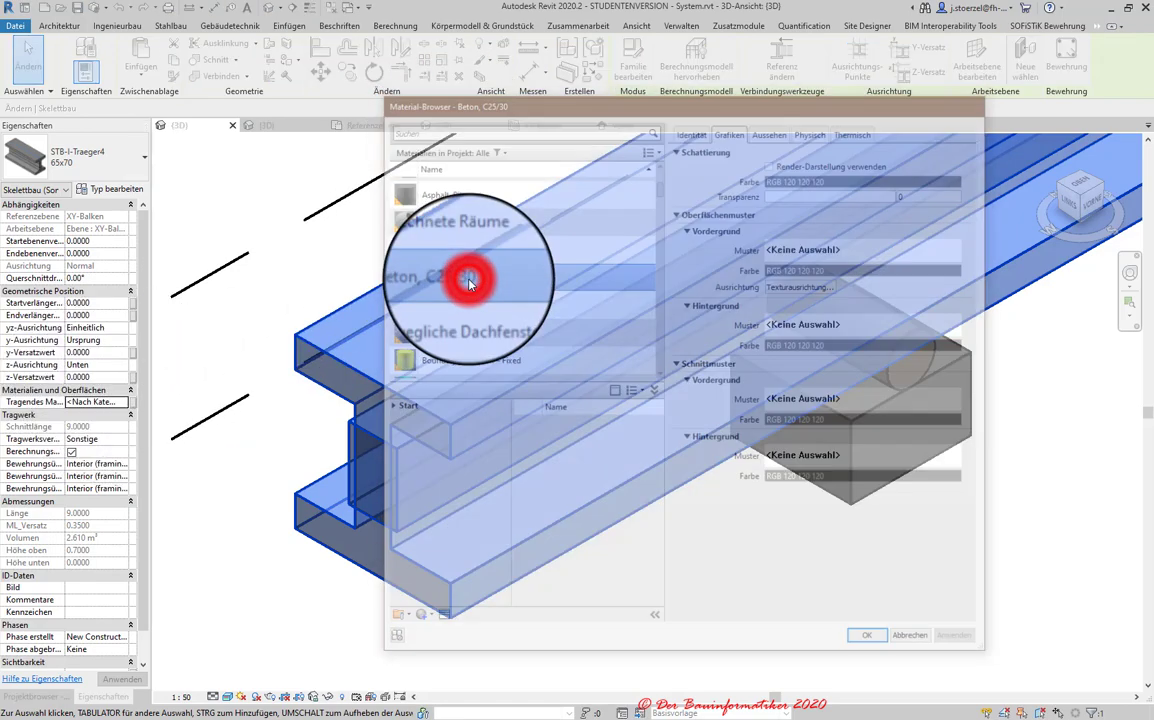
{"action": "left_click", "coordinate": [166, 577]}
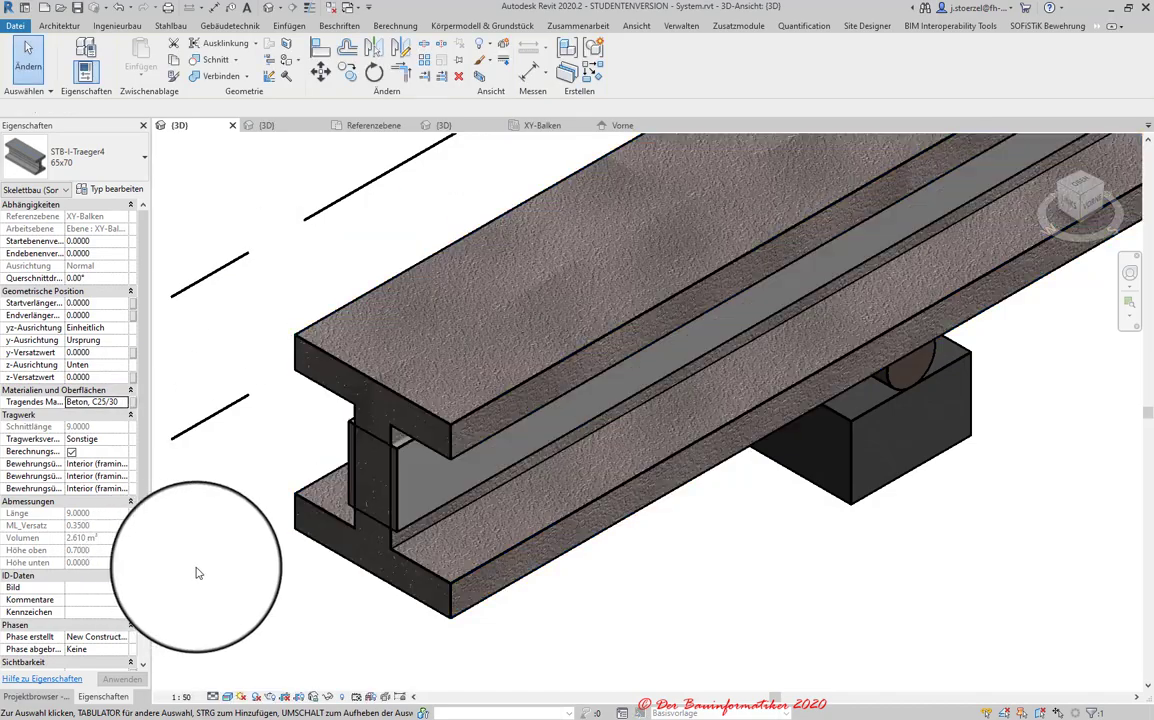
- Set the 3D view's Detaillierungsgrad to Fein
{"action": "scroll", "coordinate": [360, 530], "scroll_direction": "up", "scroll_amount": 3}
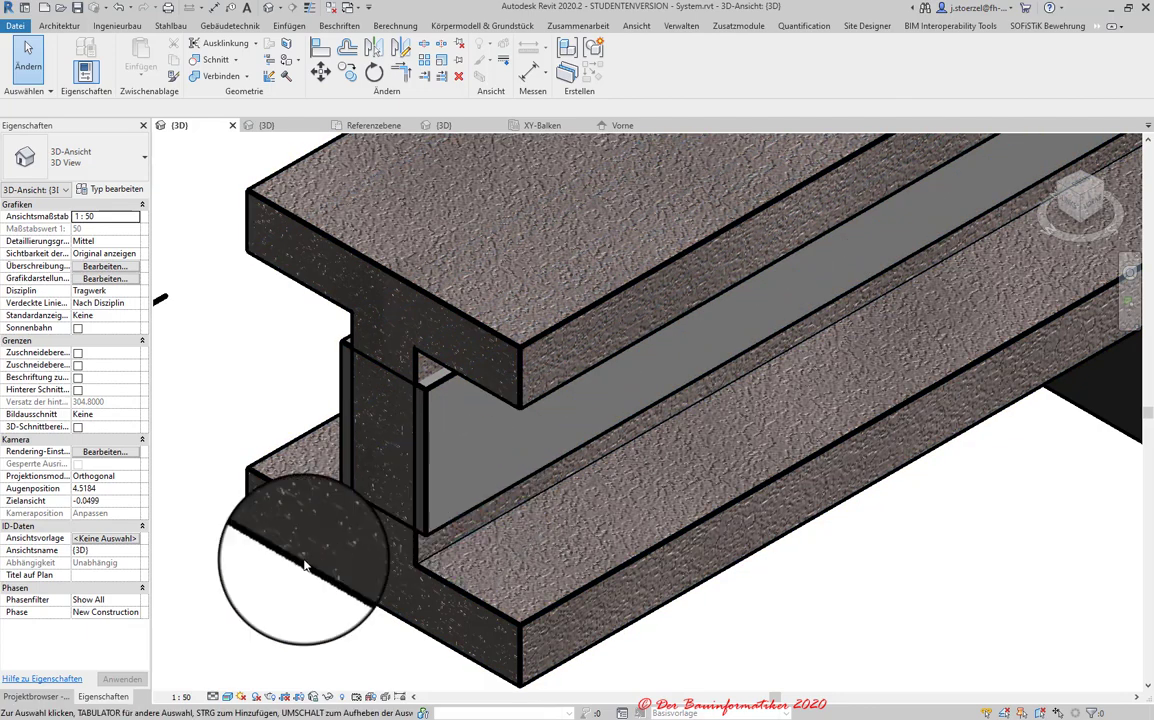
{"action": "left_click", "coordinate": [208, 700]}
{"action": "left_click", "coordinate": [213, 700]}
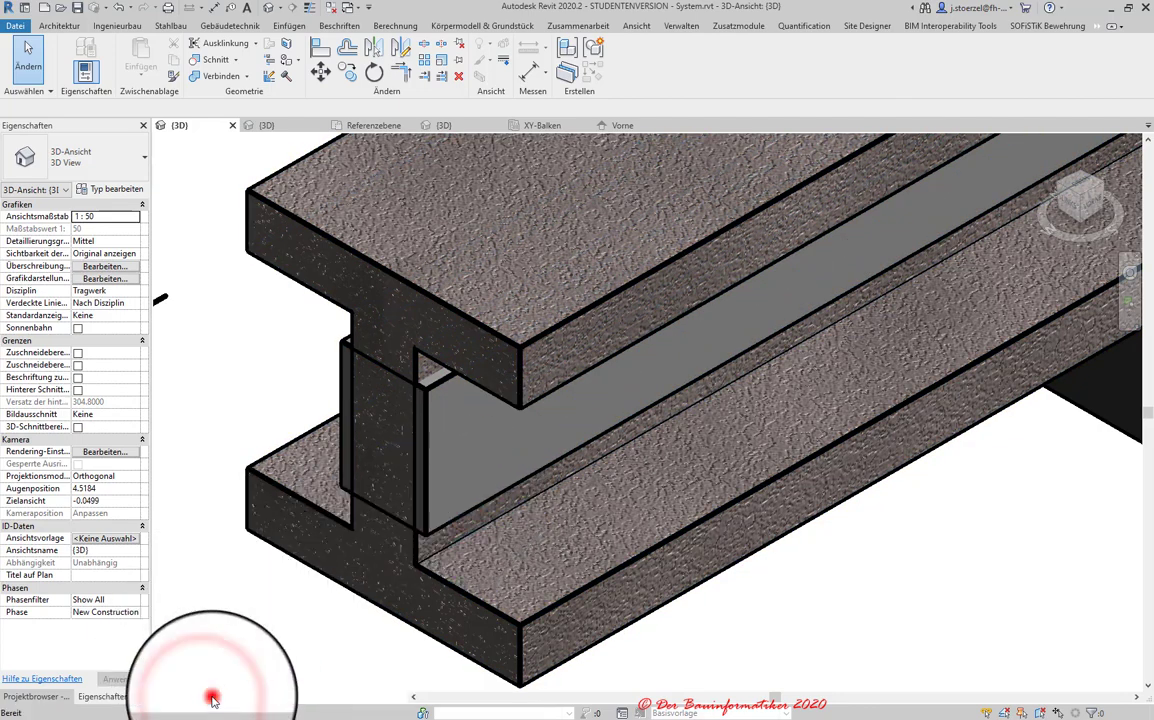
{"action": "left_click", "coordinate": [214, 684]}
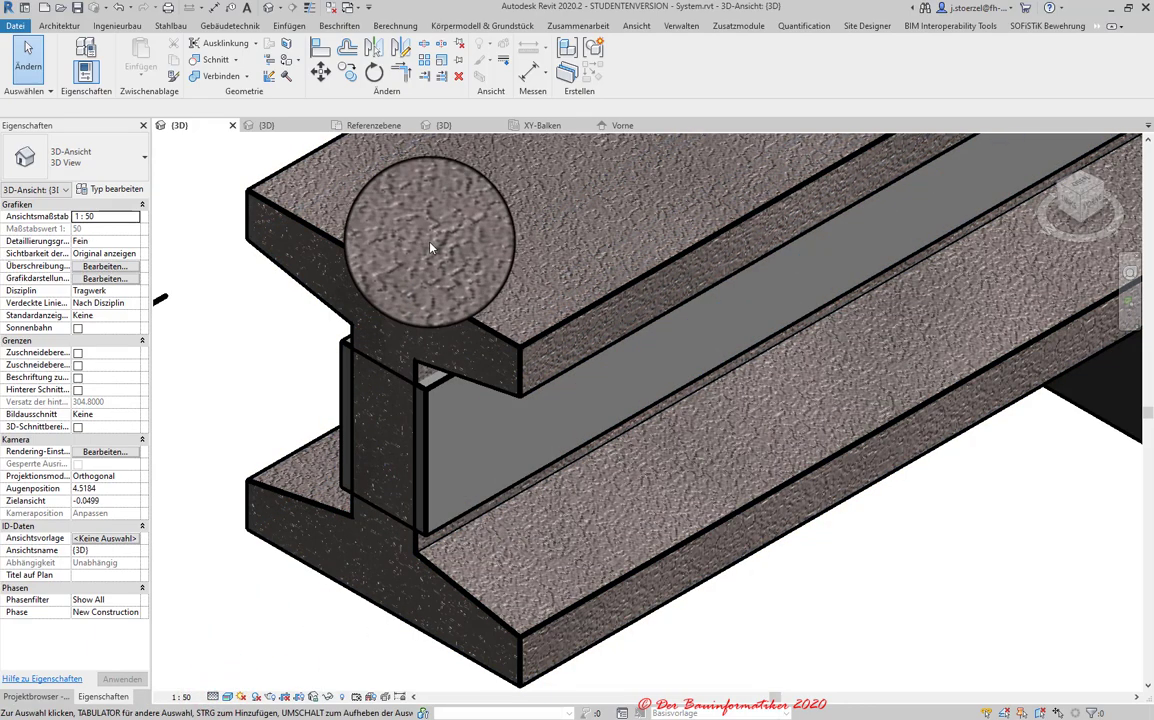
{"action": "scroll", "coordinate": [424, 270], "scroll_direction": "up", "scroll_amount": 1}
{"action": "scroll", "coordinate": [614, 481], "scroll_direction": "down", "scroll_amount": 2}
{"action": "scroll", "coordinate": [595, 463], "scroll_direction": "down", "scroll_amount": 2}
{"action": "scroll", "coordinate": [597, 466], "scroll_direction": "down", "scroll_amount": 2}
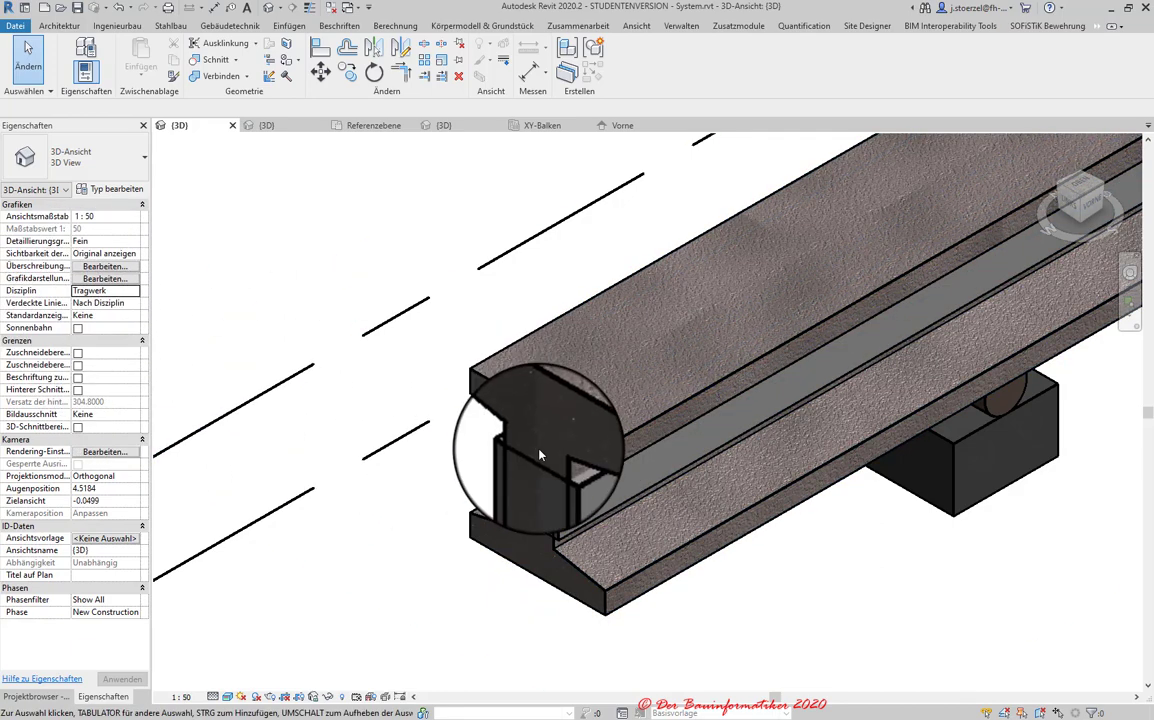
{"action": "scroll", "coordinate": [507, 470], "scroll_direction": "down", "scroll_amount": 2}
- Select level XY-Auflager at -0.5 and orbit around the beam to inspect the supports
{"action": "left_click", "coordinate": [362, 458]}
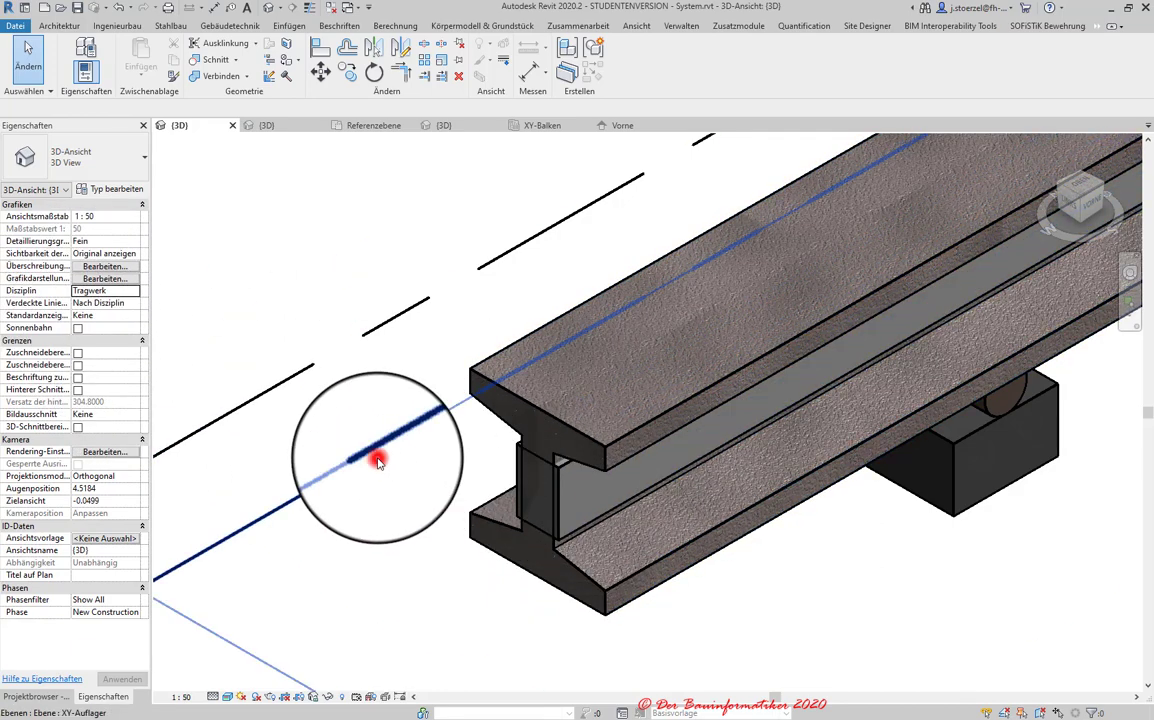
{"action": "scroll", "coordinate": [349, 432], "scroll_direction": "down", "scroll_amount": 1}
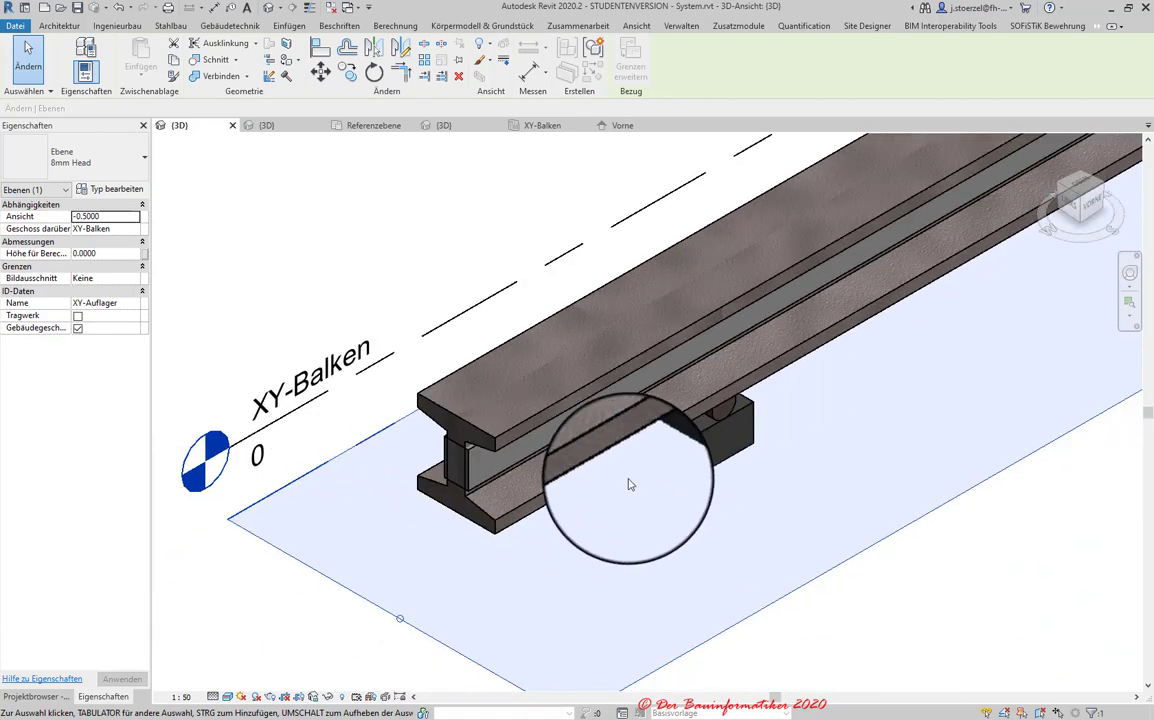
{"action": "mouse_move", "coordinate": [500, 487]}
{"action": "middle_mouse_down", "text": "shift"}
{"action": "mouse_move", "coordinate": [348, 392]}
{"action": "mouse_move", "coordinate": [309, 386]}
{"action": "mouse_move", "coordinate": [329, 376]}
{"action": "middle_mouse_up", "text": "shift"}
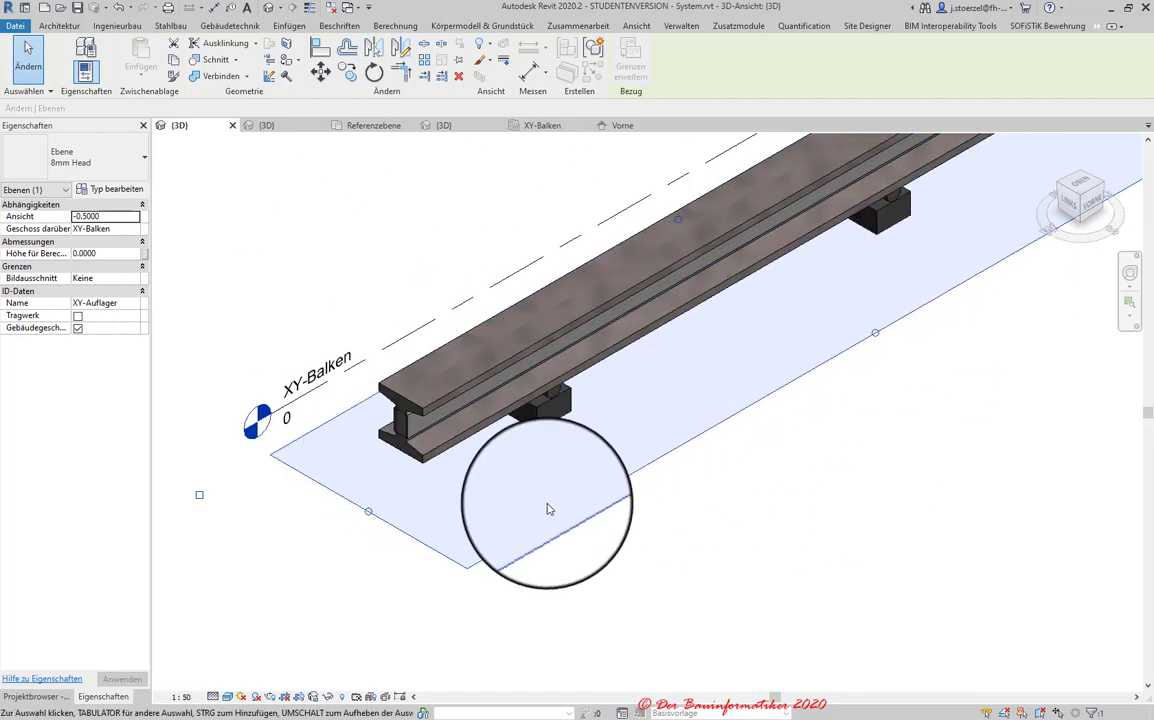
{"action": "mouse_move", "coordinate": [467, 561]}
{"action": "middle_mouse_down", "text": "shift"}
{"action": "mouse_move", "coordinate": [675, 573]}
{"action": "mouse_move", "coordinate": [829, 532]}
{"action": "mouse_move", "coordinate": [716, 453]}
{"action": "middle_mouse_up", "text": "shift"}
{"action": "scroll", "coordinate": [662, 399], "scroll_direction": "down", "scroll_amount": 2}
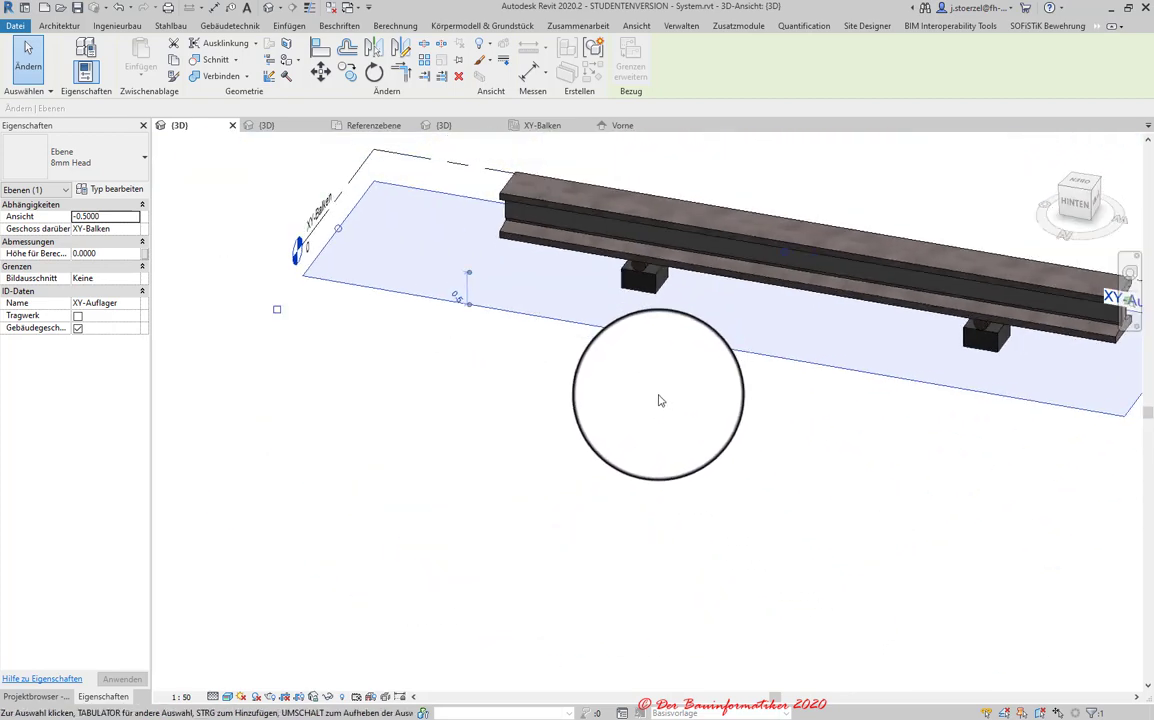
{"action": "mouse_move", "coordinate": [662, 399]}
{"action": "middle_mouse_down"}
{"action": "mouse_move", "coordinate": [613, 411]}
{"action": "mouse_move", "coordinate": [530, 480]}
{"action": "middle_mouse_up"}
{"action": "scroll", "coordinate": [515, 495], "scroll_direction": "down", "scroll_amount": 2}
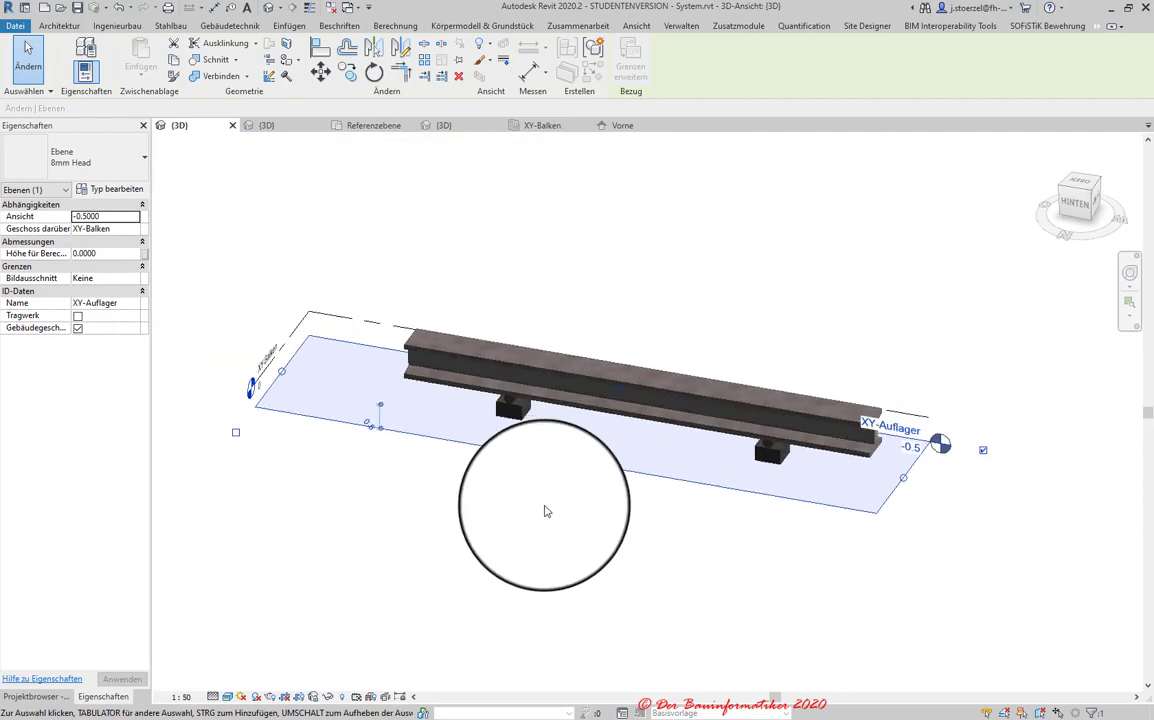
{"action": "scroll", "coordinate": [610, 500], "scroll_direction": "up", "scroll_amount": 2}
{"action": "left_click", "coordinate": [595, 480]}
{"action": "scroll", "coordinate": [592, 471], "scroll_direction": "up", "scroll_amount": 2}
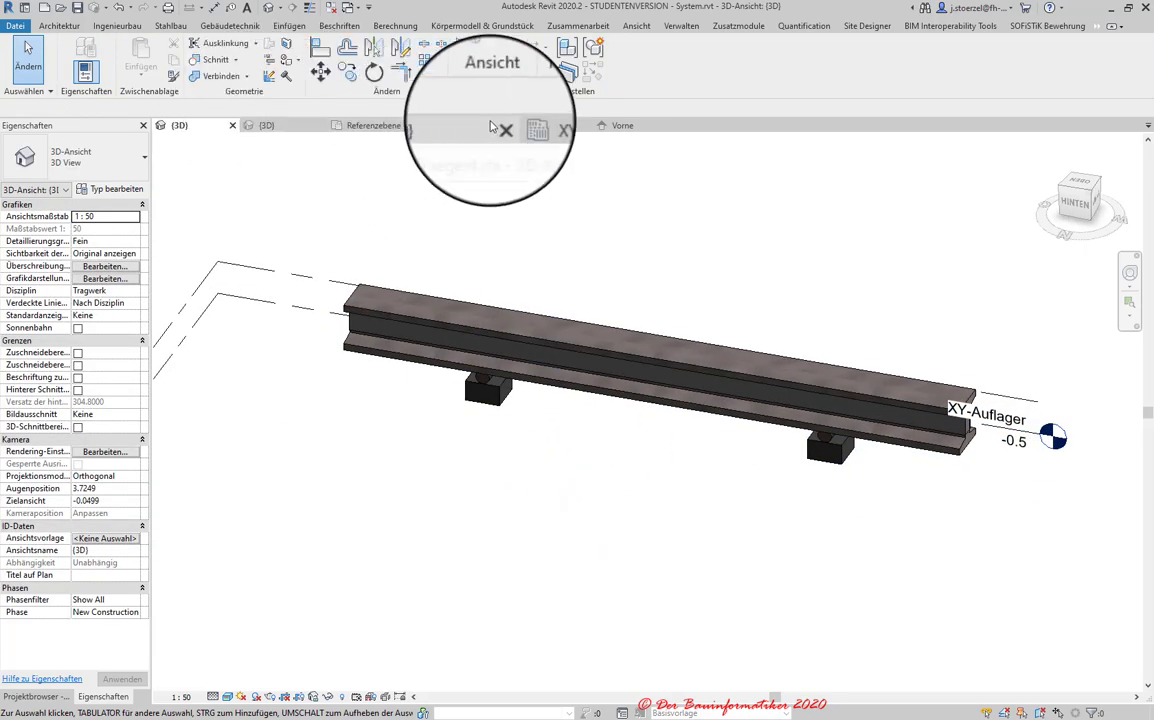
- Open the XY-Balken plan and switch it to Drahtmodell style to reveal the supports under the beam
{"action": "left_click", "coordinate": [541, 126]}
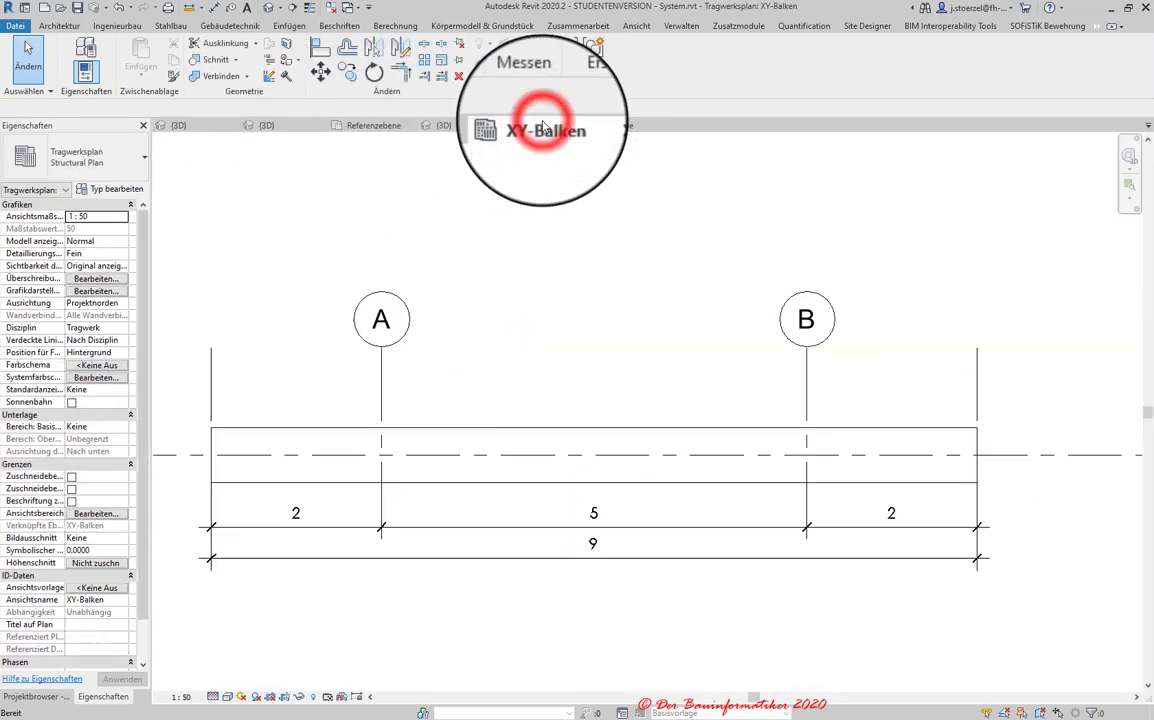
{"action": "left_click", "coordinate": [486, 478]}
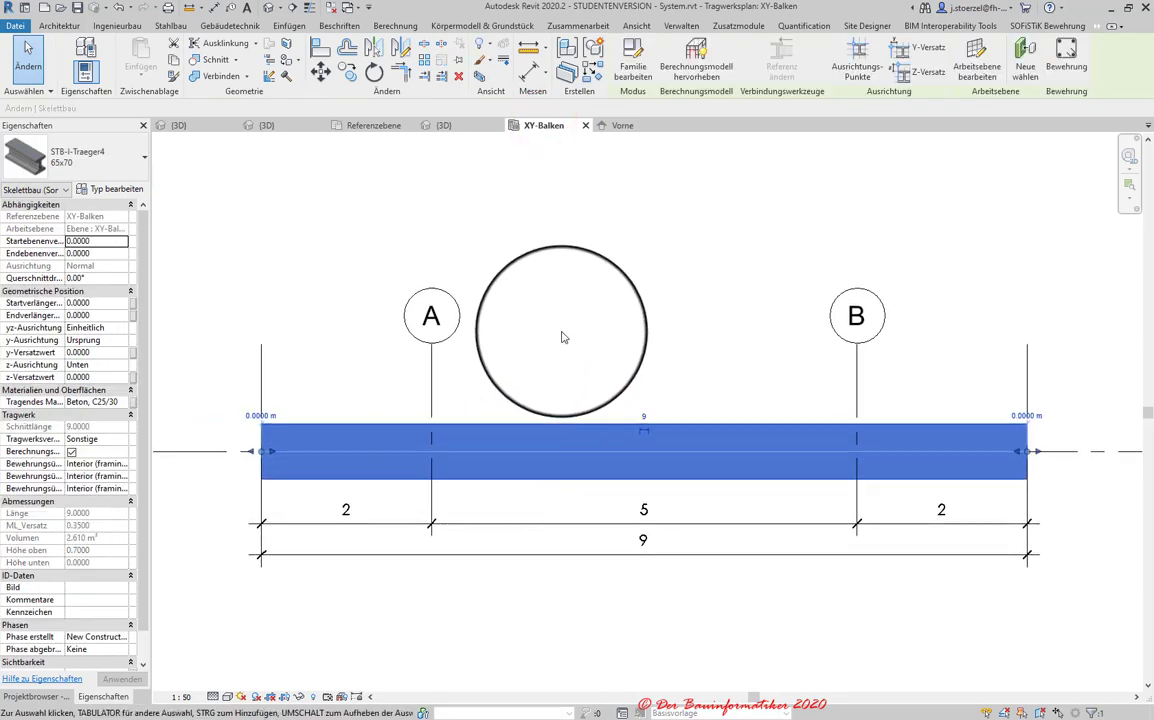
{"action": "scroll", "coordinate": [545, 350], "scroll_direction": "down", "scroll_amount": 1}
{"action": "scroll", "coordinate": [549, 361], "scroll_direction": "down", "scroll_amount": 1}
{"action": "scroll", "coordinate": [510, 363], "scroll_direction": "down", "scroll_amount": 1}
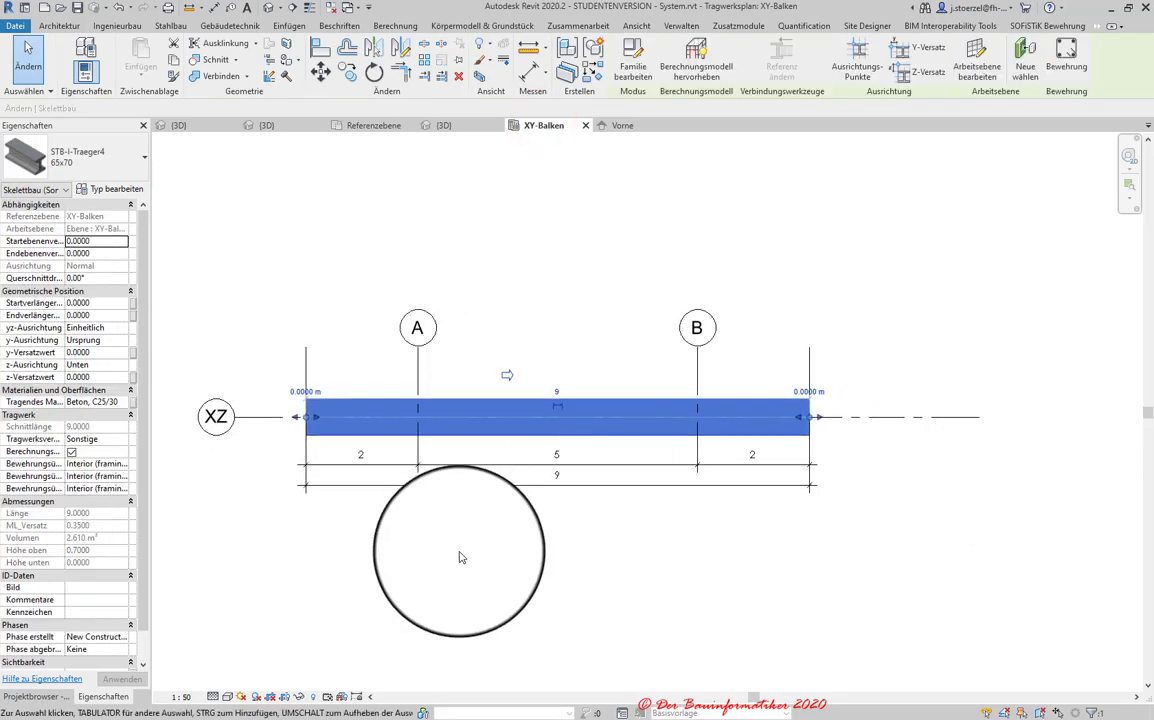
{"action": "left_click", "coordinate": [224, 697]}
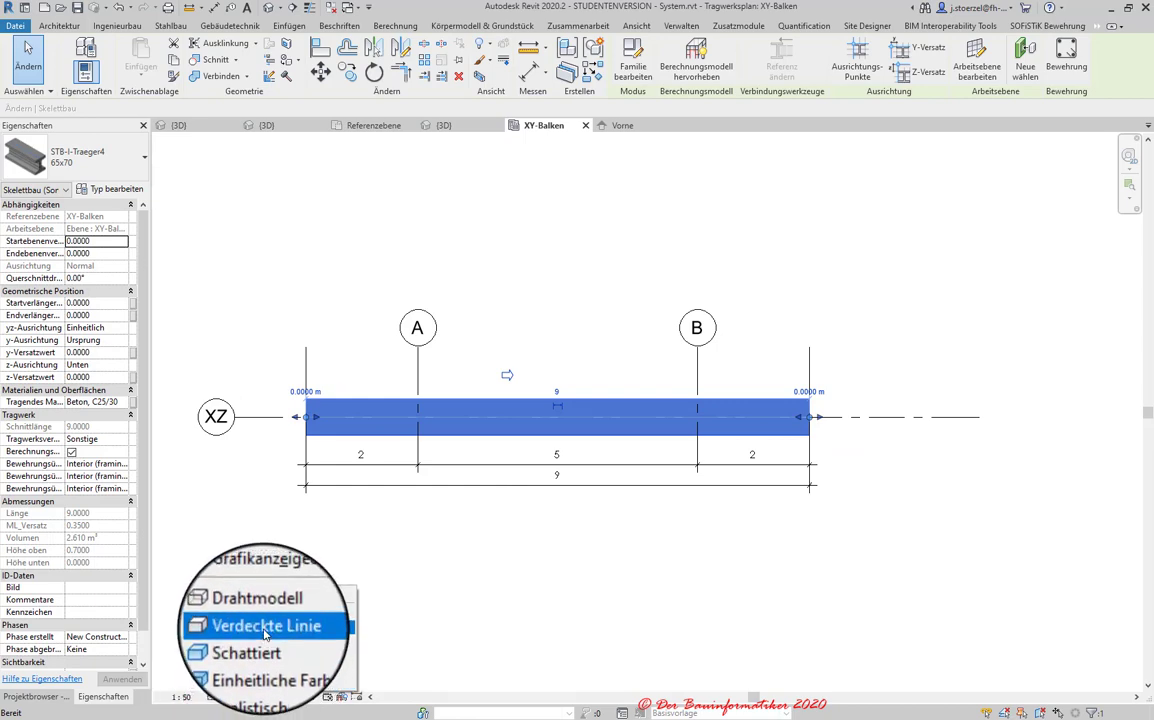
{"action": "left_click", "coordinate": [266, 620]}
{"action": "scroll", "coordinate": [460, 390], "scroll_direction": "up", "scroll_amount": 1}
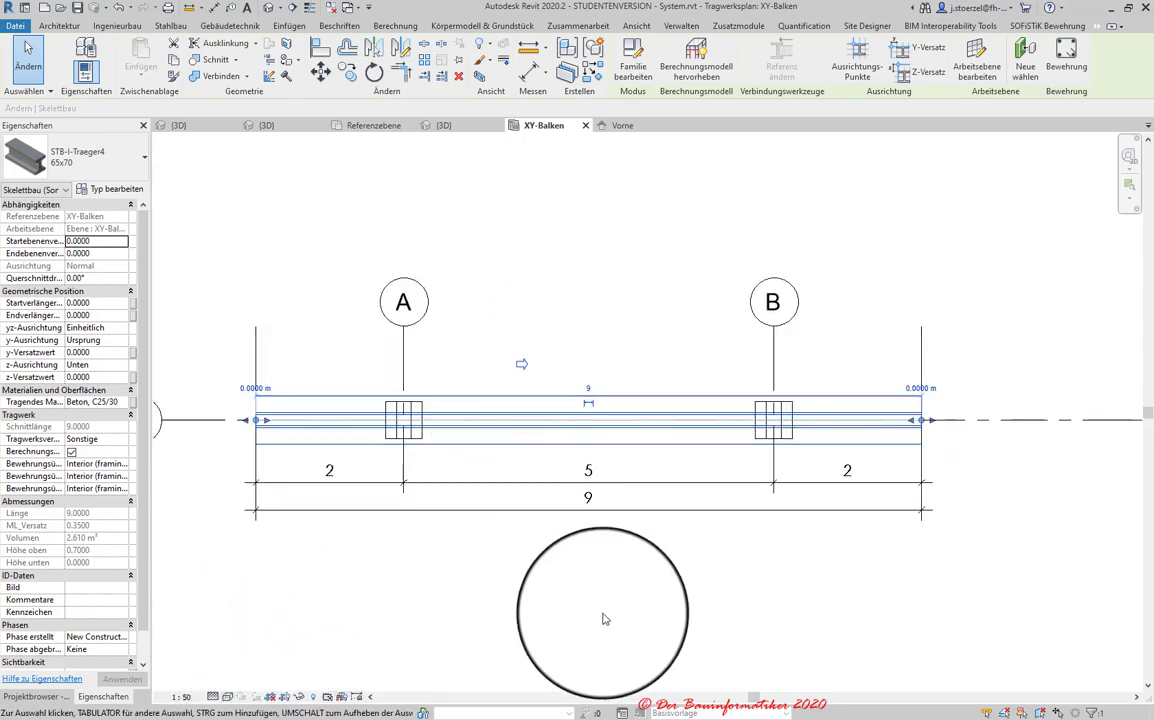
{"action": "left_click", "coordinate": [607, 622]}
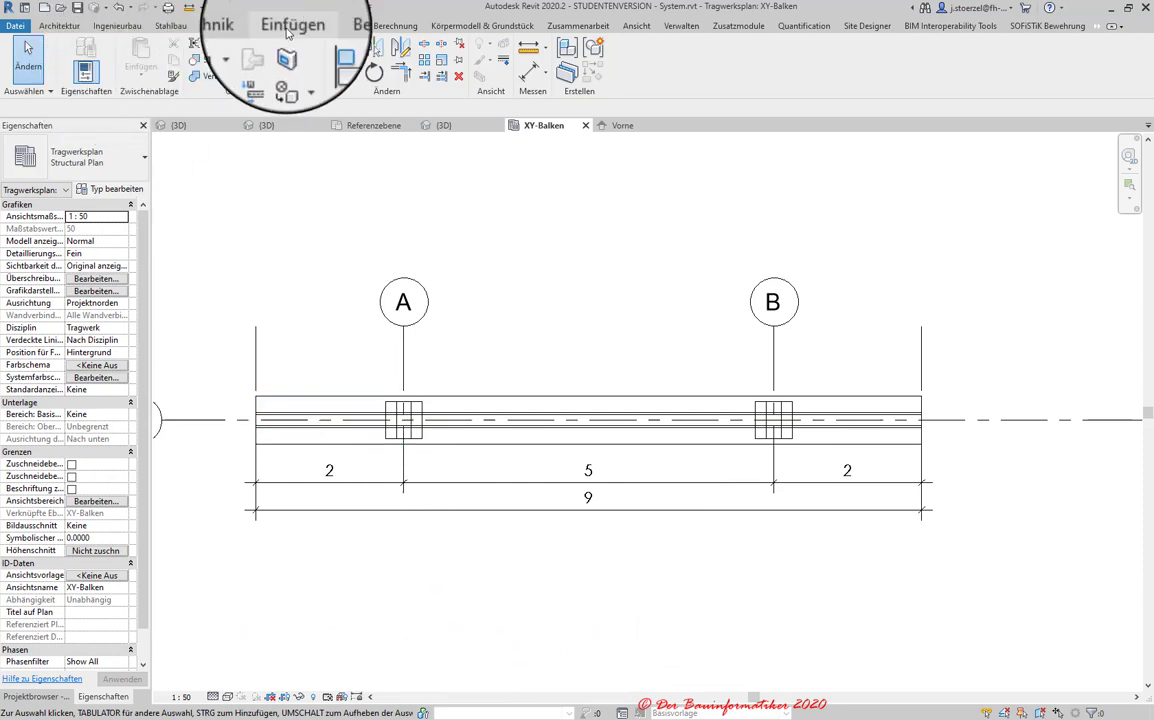
- Change global parameter l2 to 7 in Global Parameters and apply it
{"action": "left_click", "coordinate": [676, 30]}
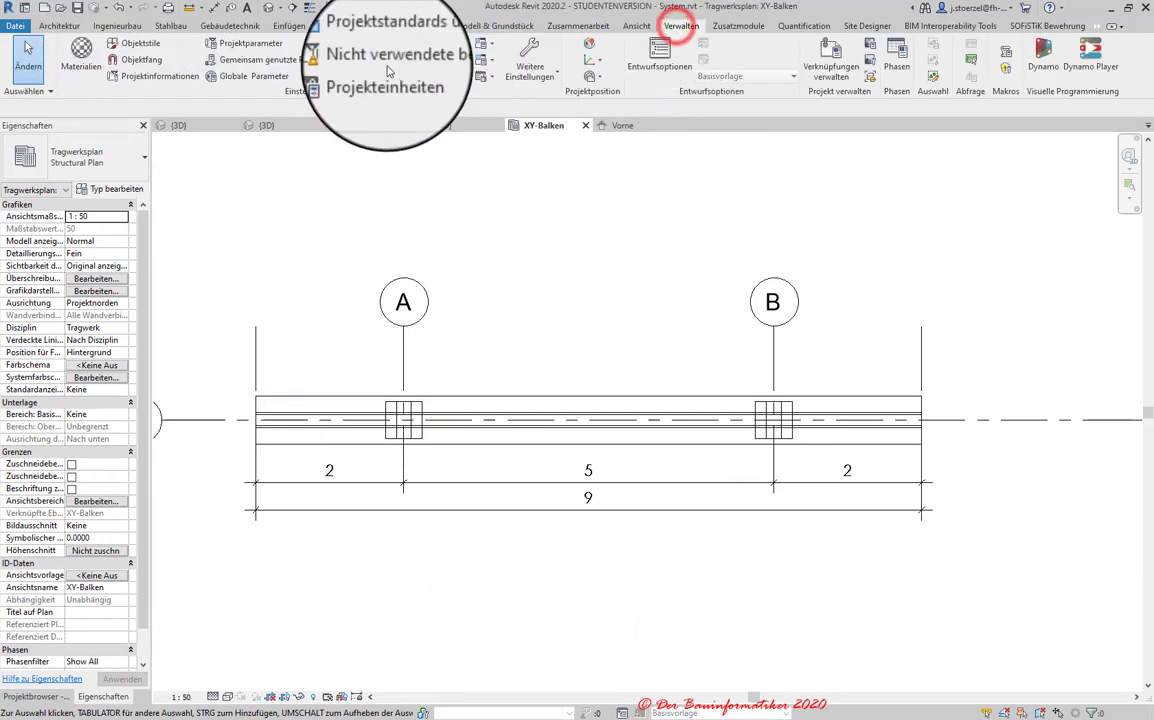
{"action": "left_click", "coordinate": [240, 80]}
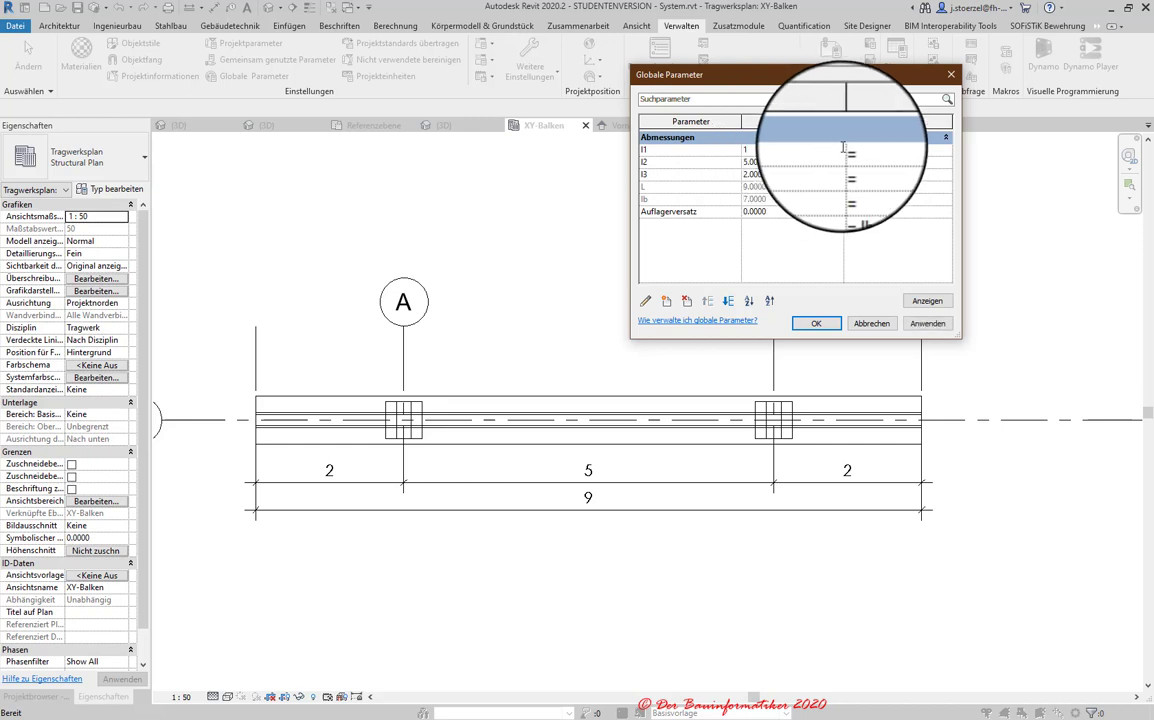
{"action": "left_click", "coordinate": [797, 166]}
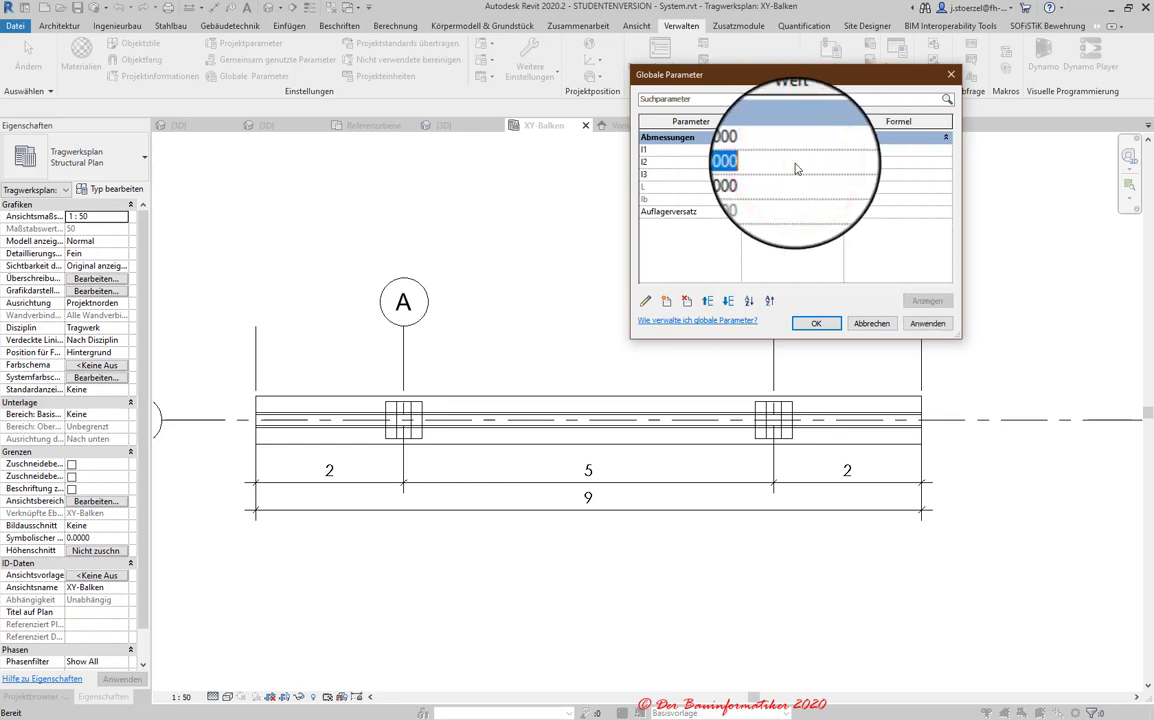
{"action": "type", "text": "7"}
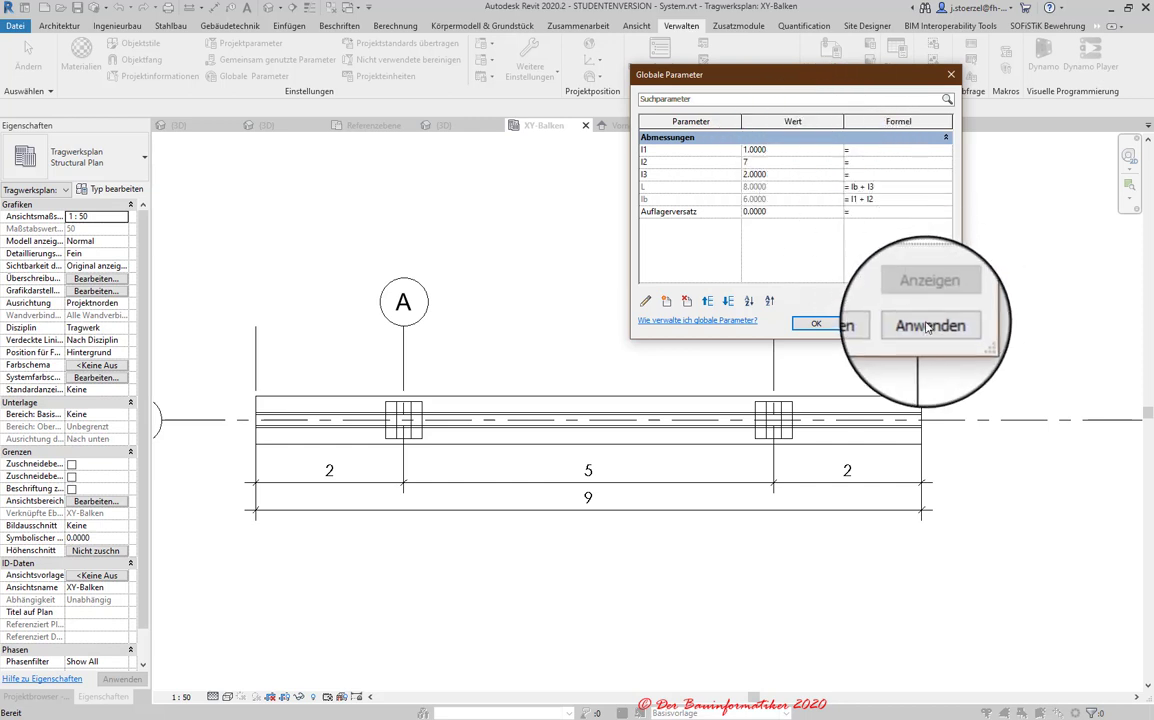
{"action": "left_click", "coordinate": [927, 323]}
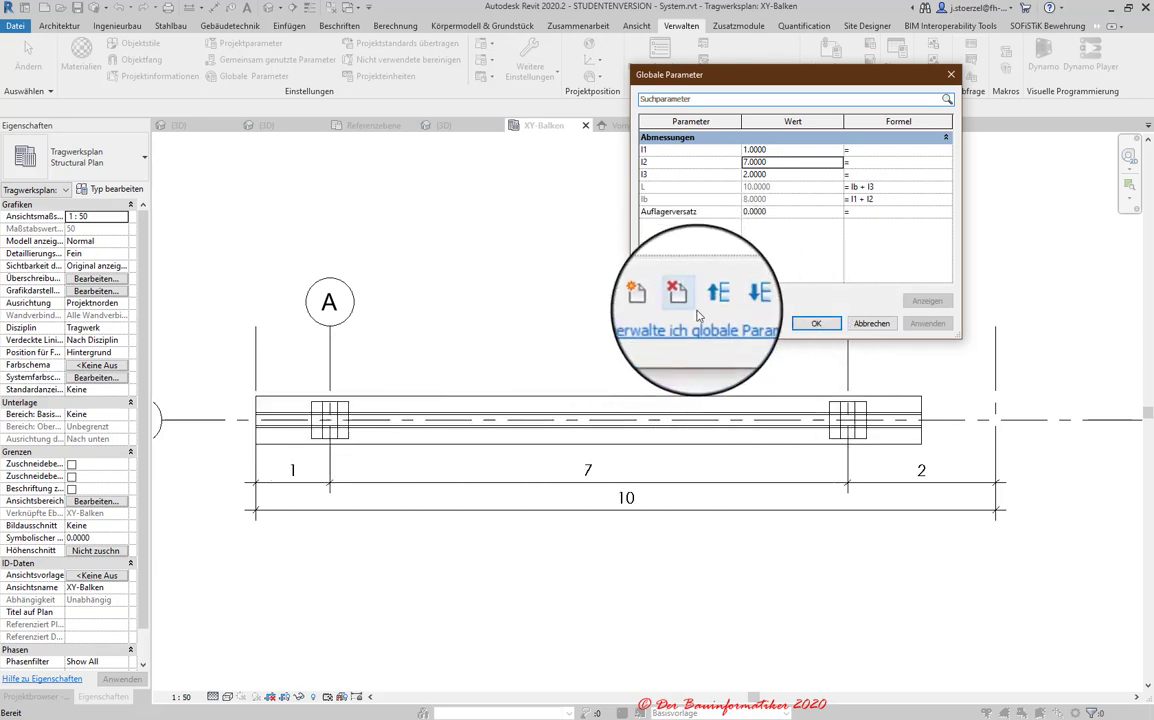
{"action": "left_click", "coordinate": [816, 323]}
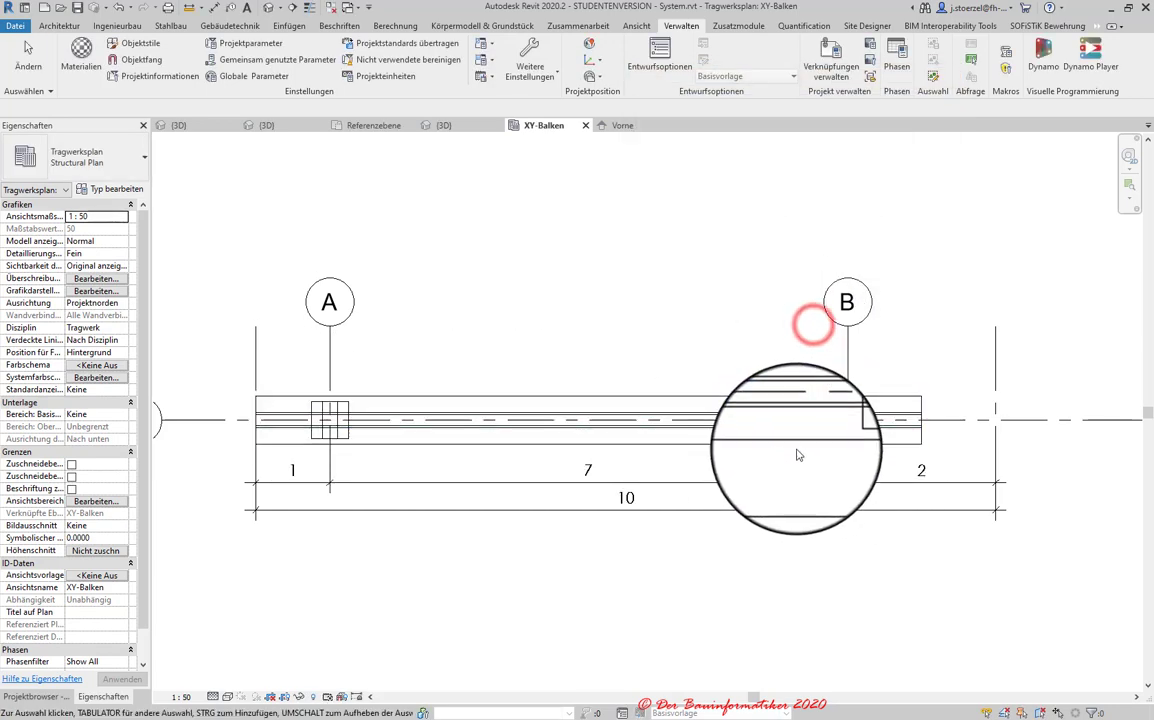
- Select the beam to check its length against the new 1, 7, 2 spans
{"action": "left_click", "coordinate": [788, 440]}
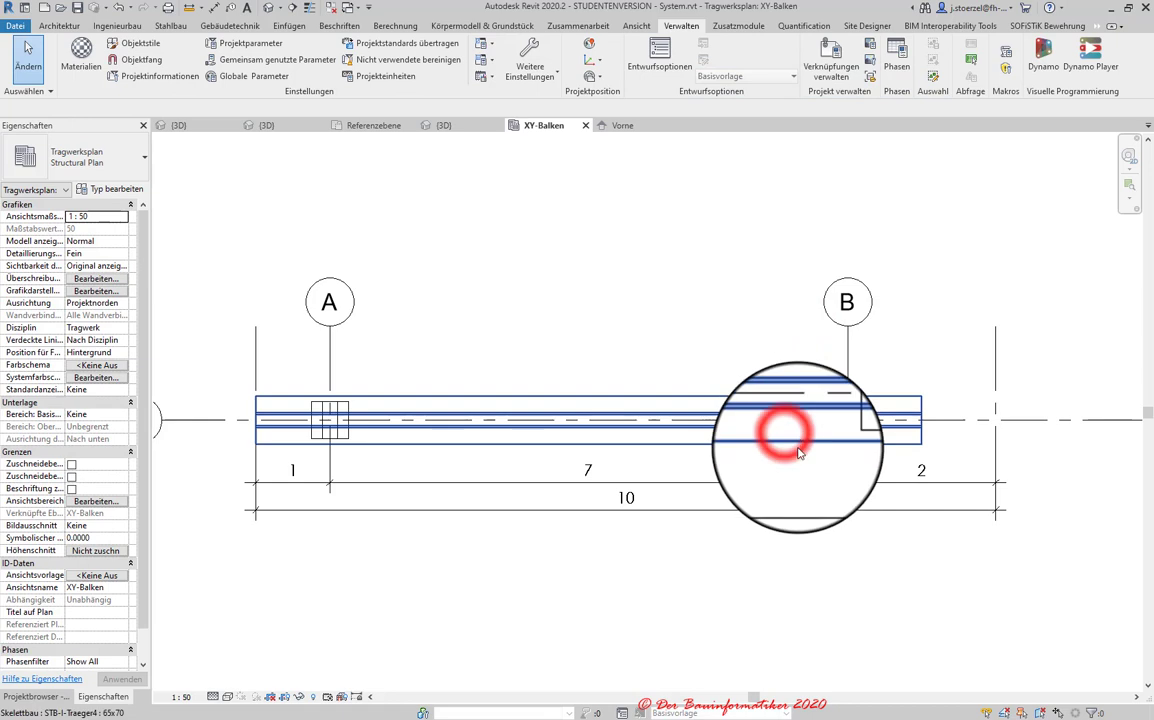
{"action": "left_click", "coordinate": [487, 449]}
{"action": "left_click", "coordinate": [100, 703]}
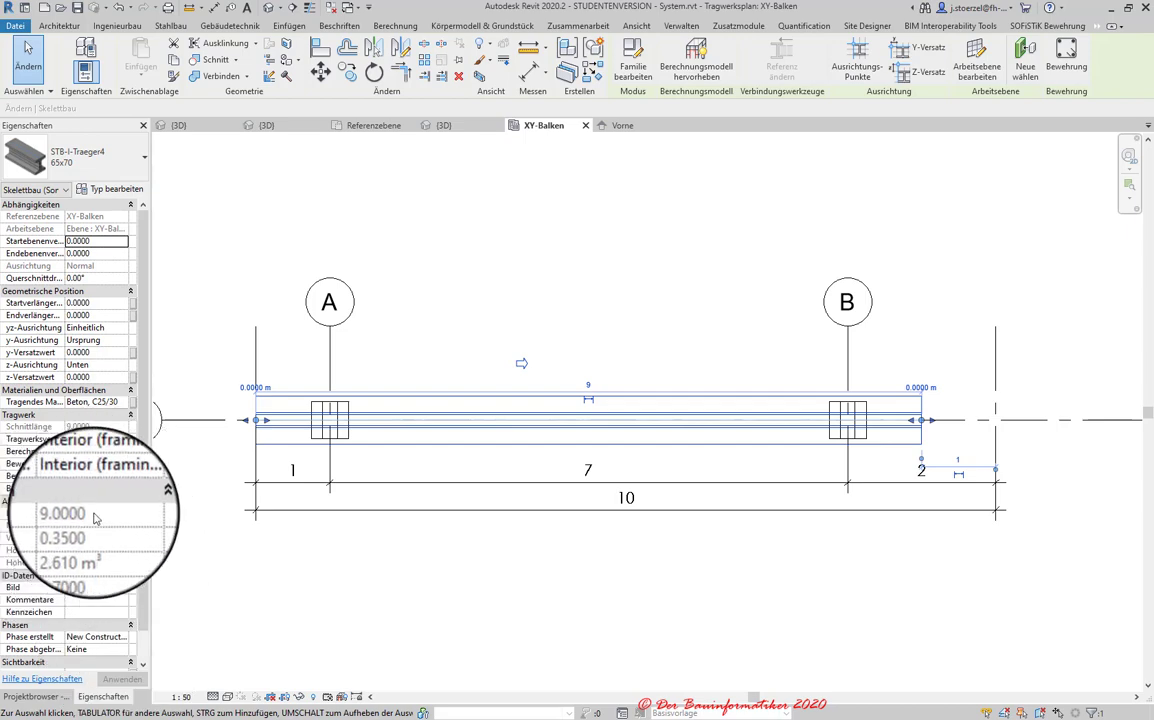
{"action": "left_click", "coordinate": [662, 317]}
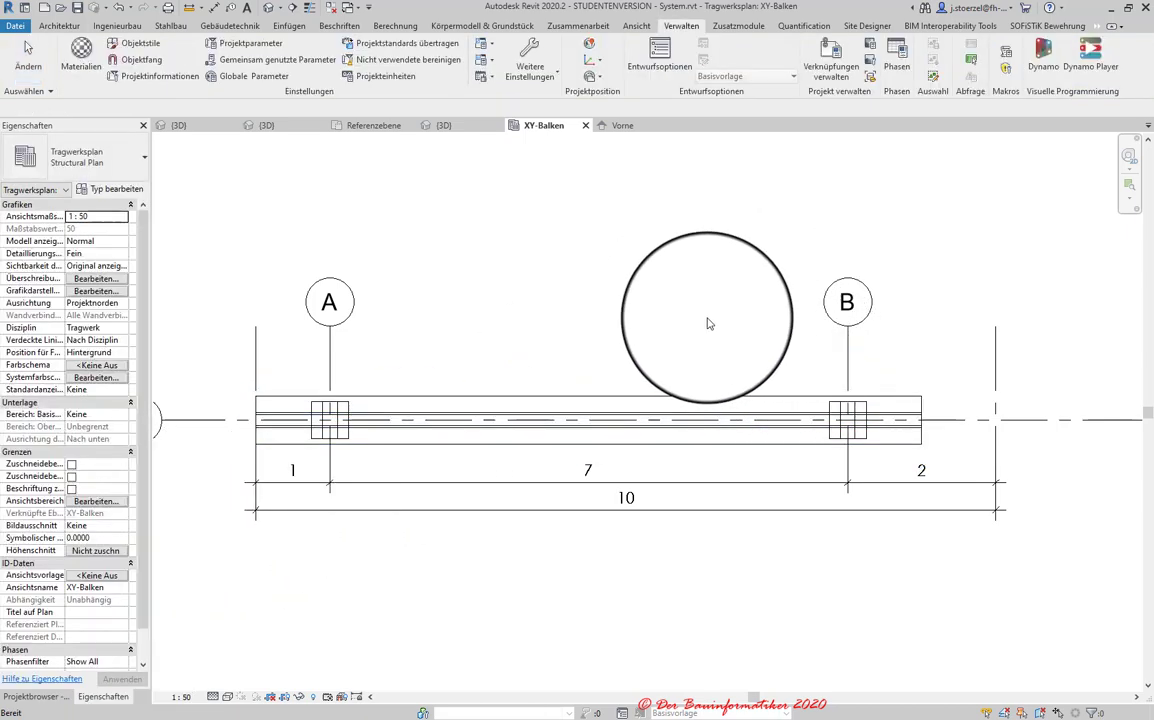
- Set global parameter l2 to 9, then select the beam to check its length
{"action": "left_click", "coordinate": [258, 76]}
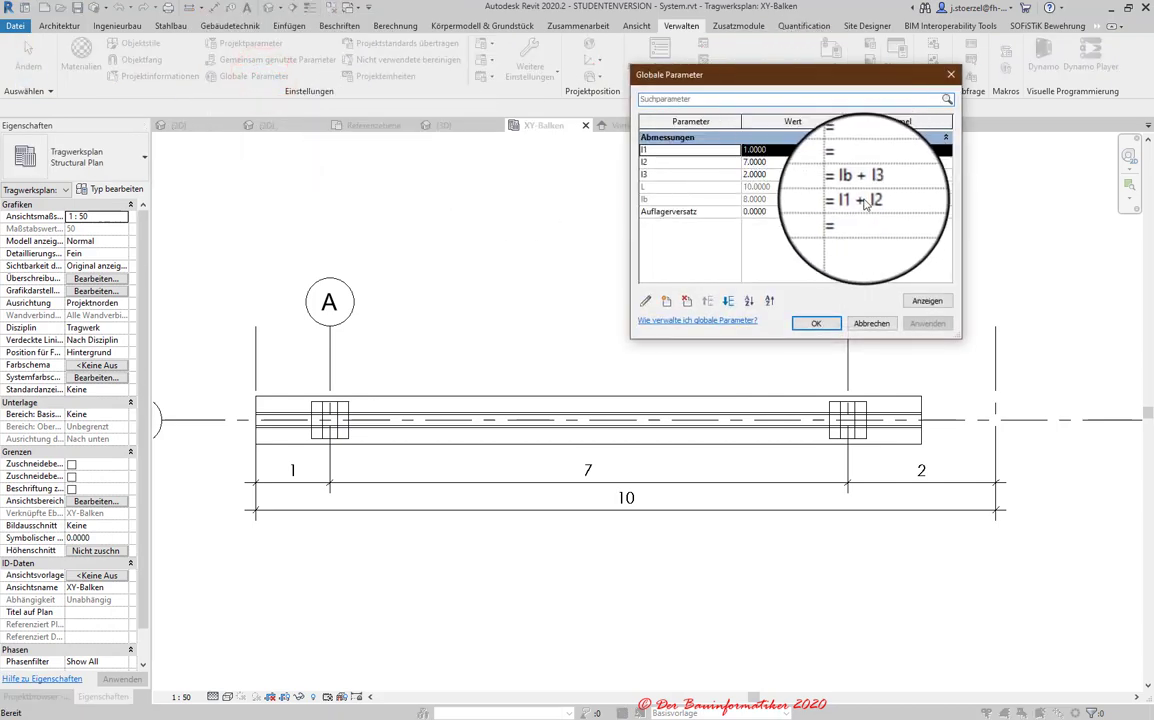
{"action": "left_click", "coordinate": [776, 163]}
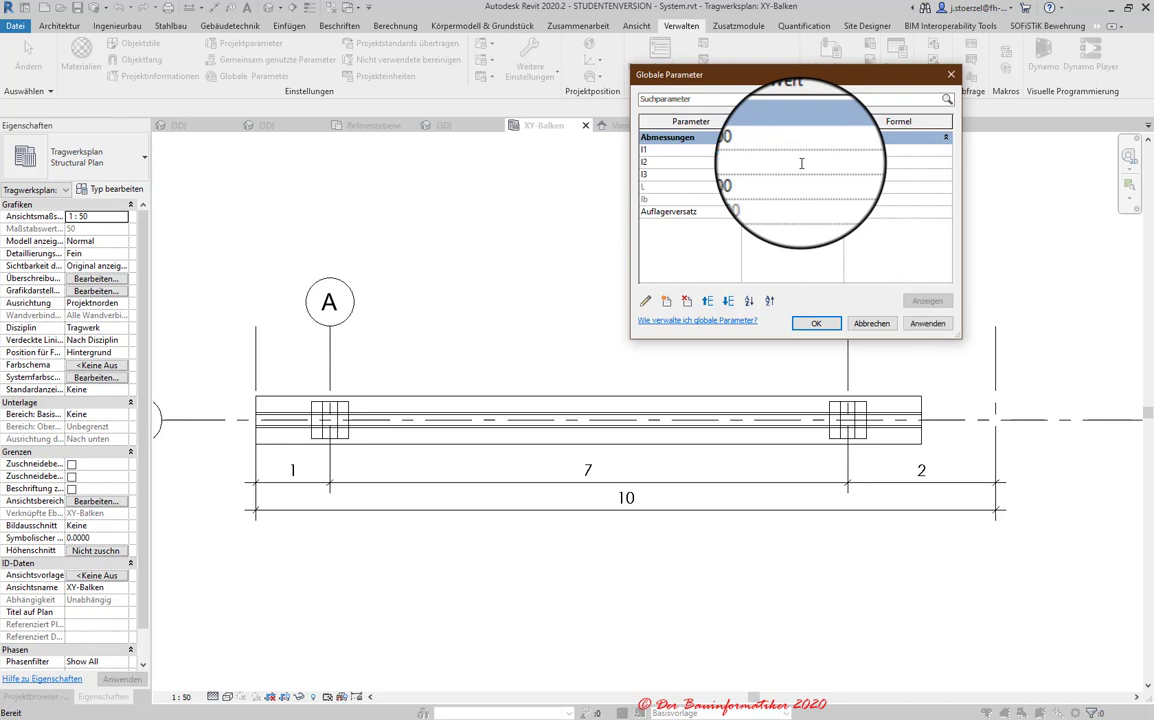
{"action": "type", "text": "9"}
{"action": "left_click", "coordinate": [929, 325]}
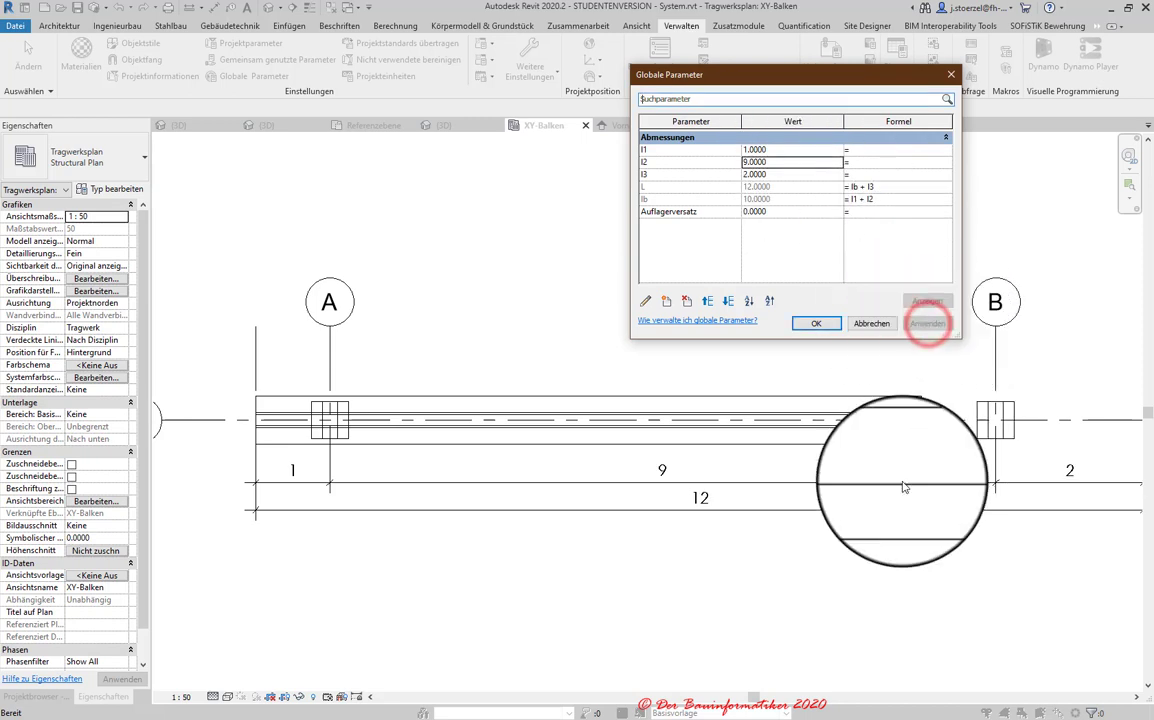
{"action": "left_click", "coordinate": [812, 325]}
{"action": "left_click", "coordinate": [800, 446]}
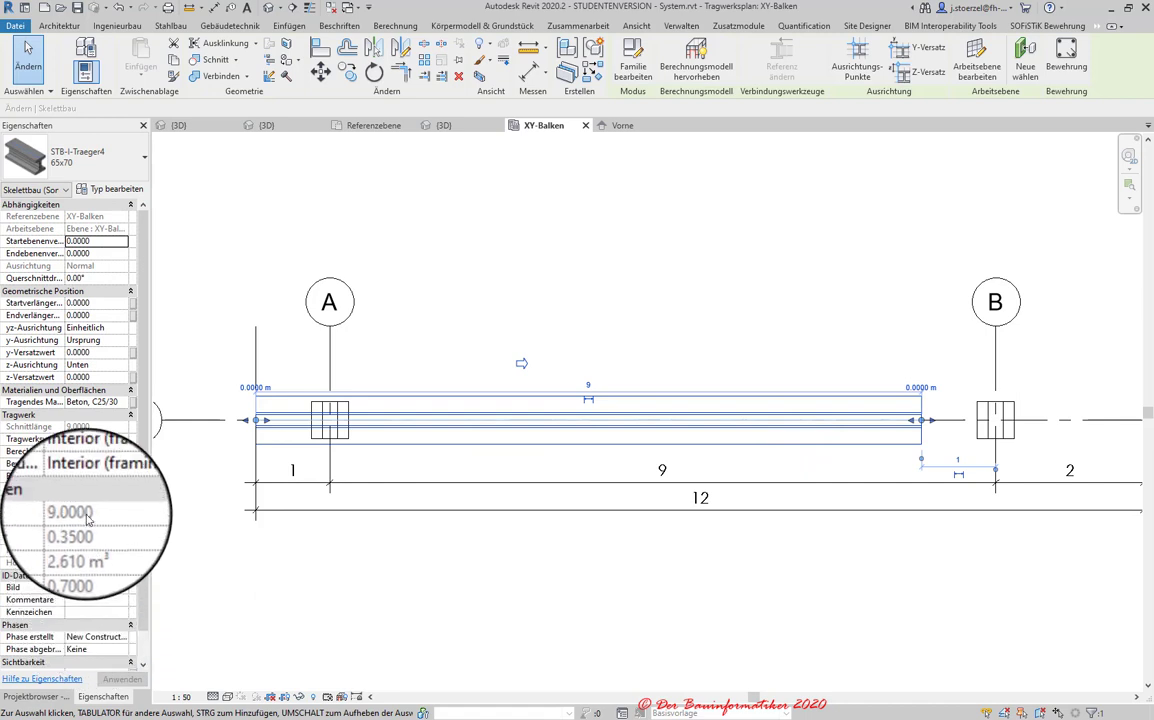
{"action": "left_click", "coordinate": [757, 566]}
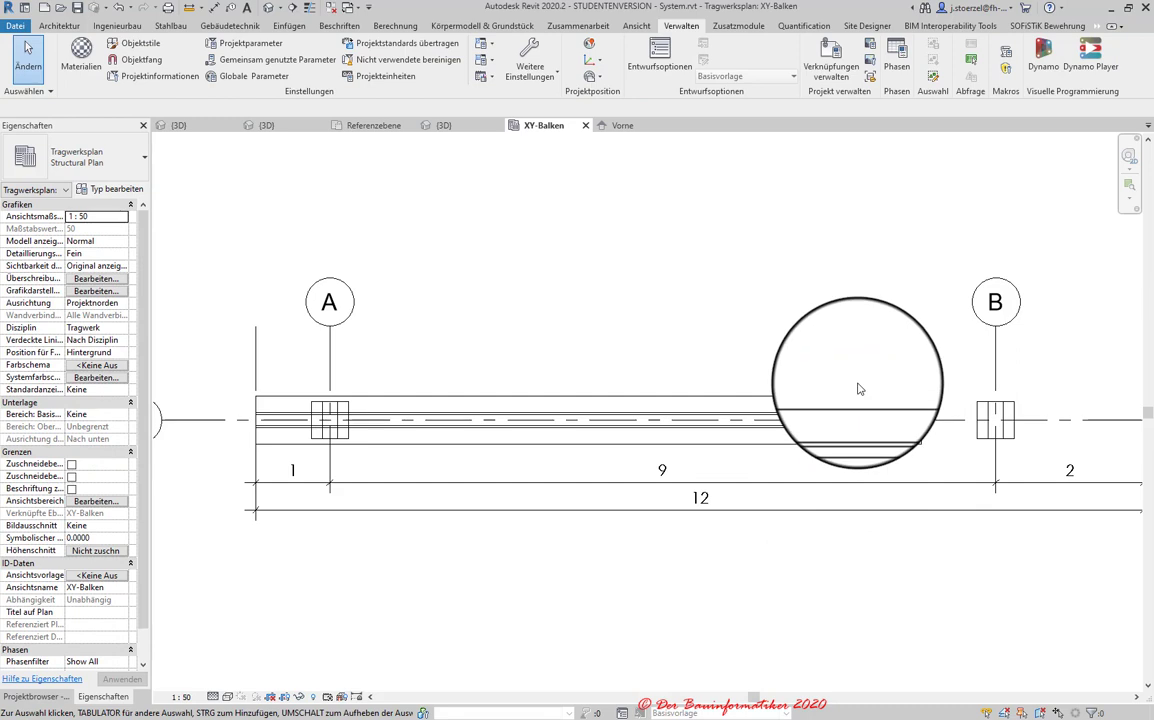
- Snap the beam's left end onto the column centre and extend its right end to support B
{"action": "scroll", "coordinate": [721, 402], "scroll_direction": "down", "scroll_amount": 3}
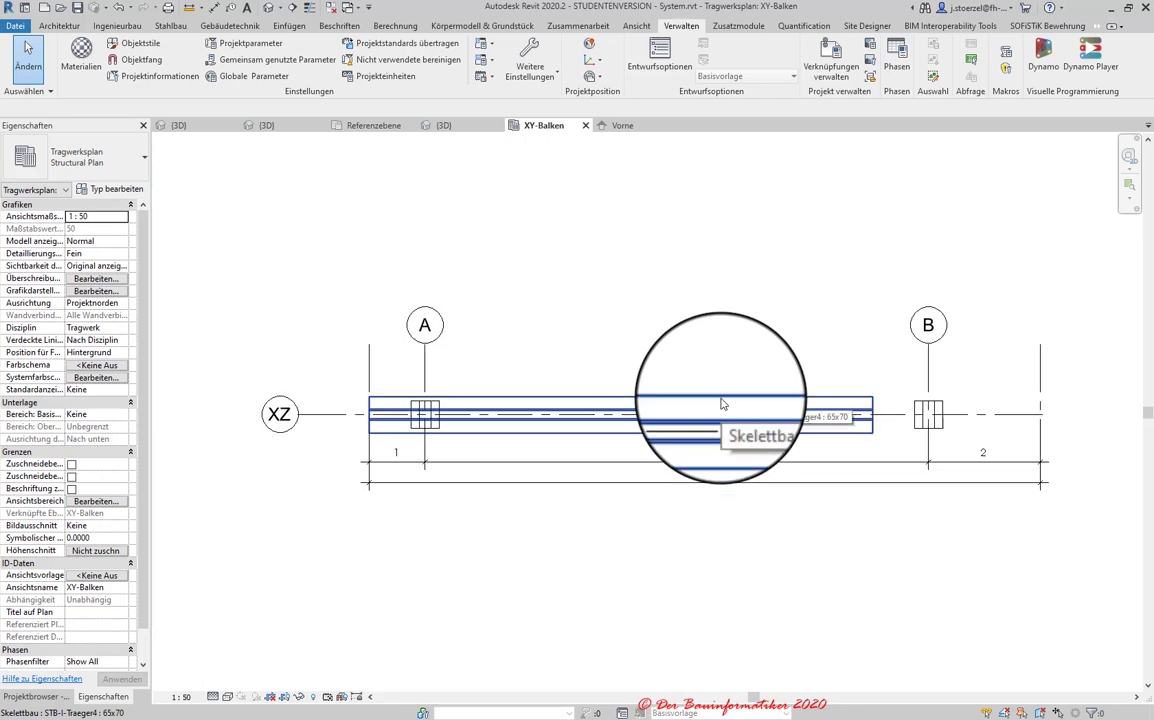
{"action": "left_click", "coordinate": [463, 421]}
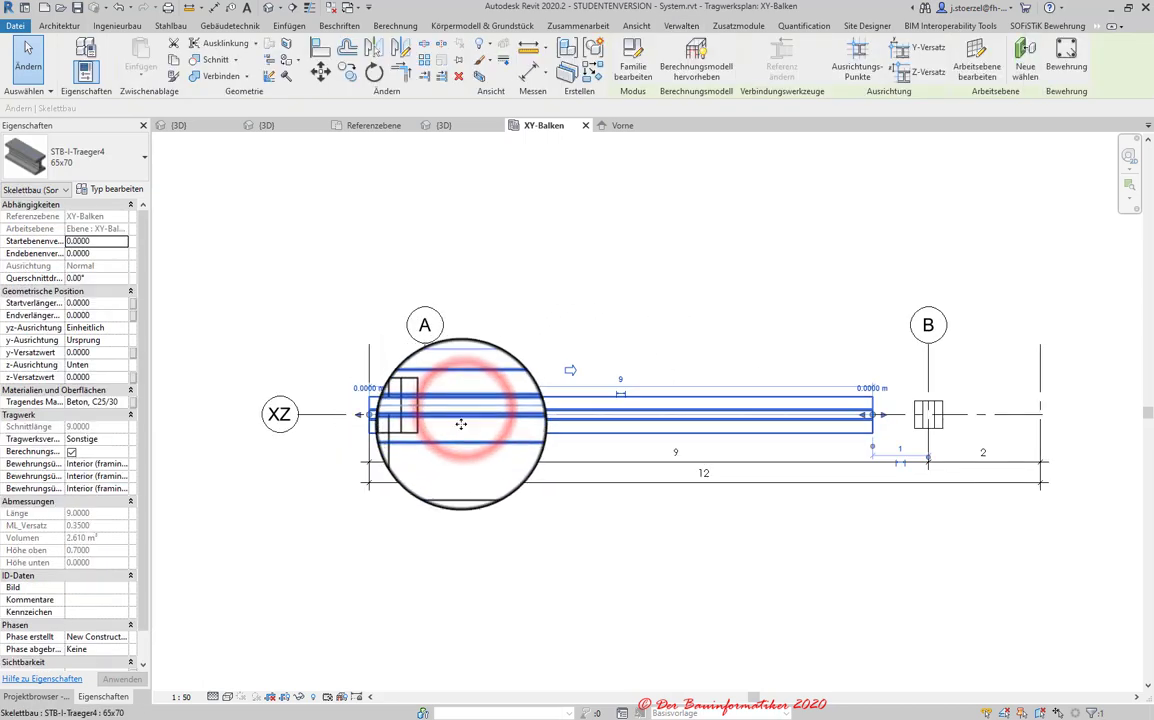
{"action": "scroll", "coordinate": [450, 420], "scroll_direction": "up", "scroll_amount": 2}
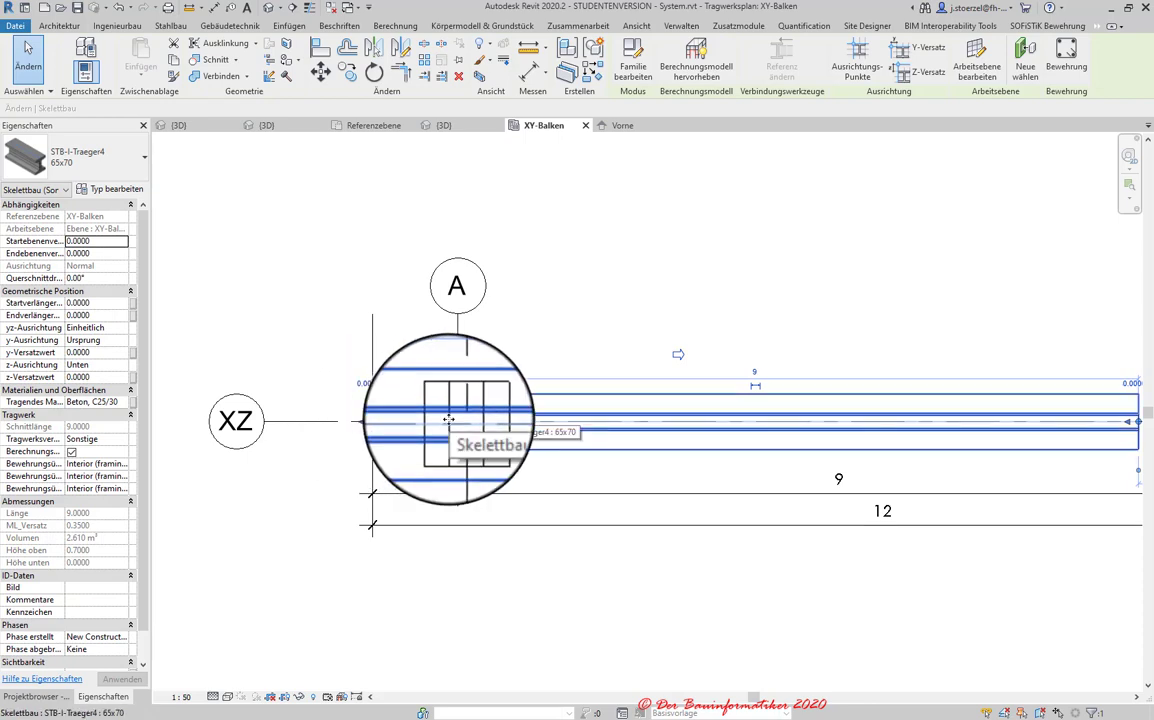
{"action": "left_click_drag", "start_coordinate": [375, 421], "coordinate": [459, 421]}
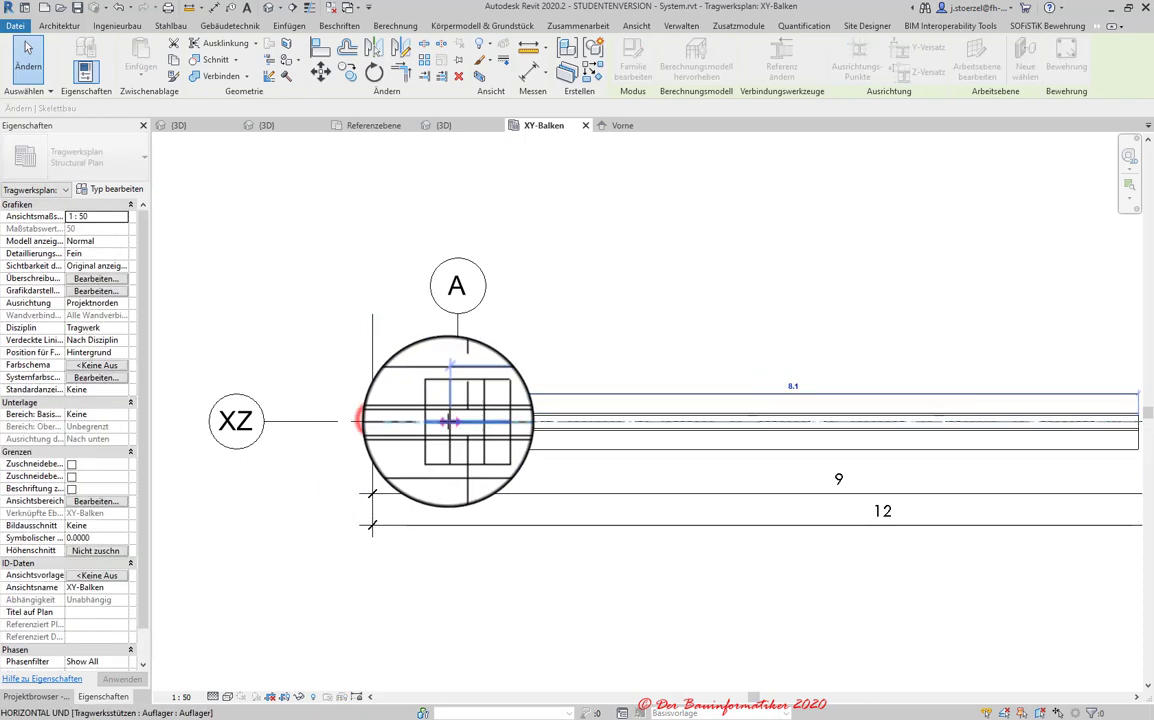
{"action": "scroll", "coordinate": [811, 476], "scroll_direction": "down", "scroll_amount": 3}
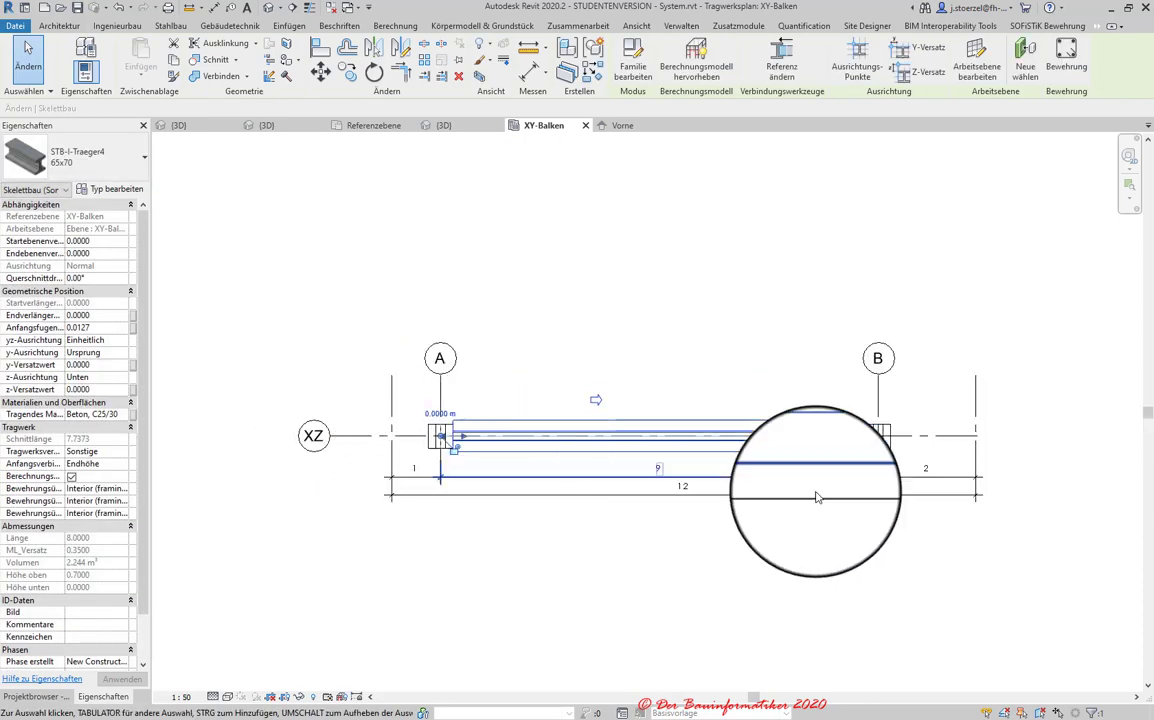
{"action": "scroll", "coordinate": [837, 455], "scroll_direction": "up", "scroll_amount": 2}
{"action": "left_click_drag", "start_coordinate": [824, 432], "coordinate": [898, 430]}
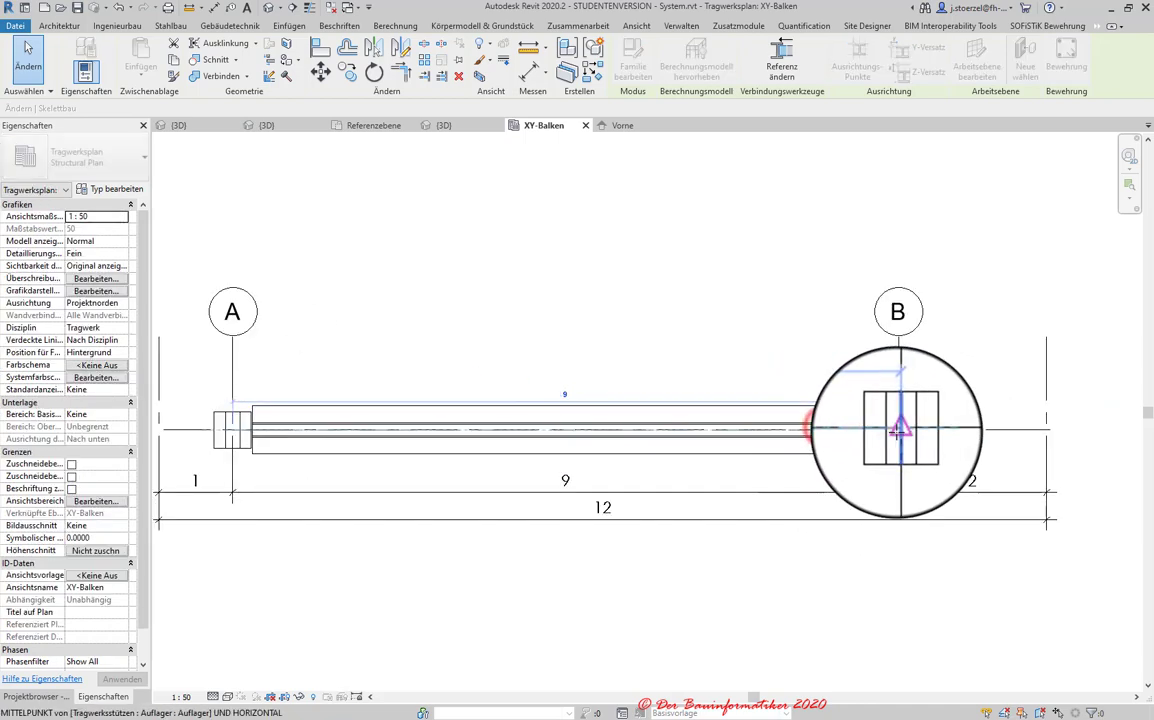
- Extend the beam's left end to the overhang end and its right end past B, giving cut length 12
{"action": "scroll", "coordinate": [770, 556], "scroll_direction": "down", "scroll_amount": 2}
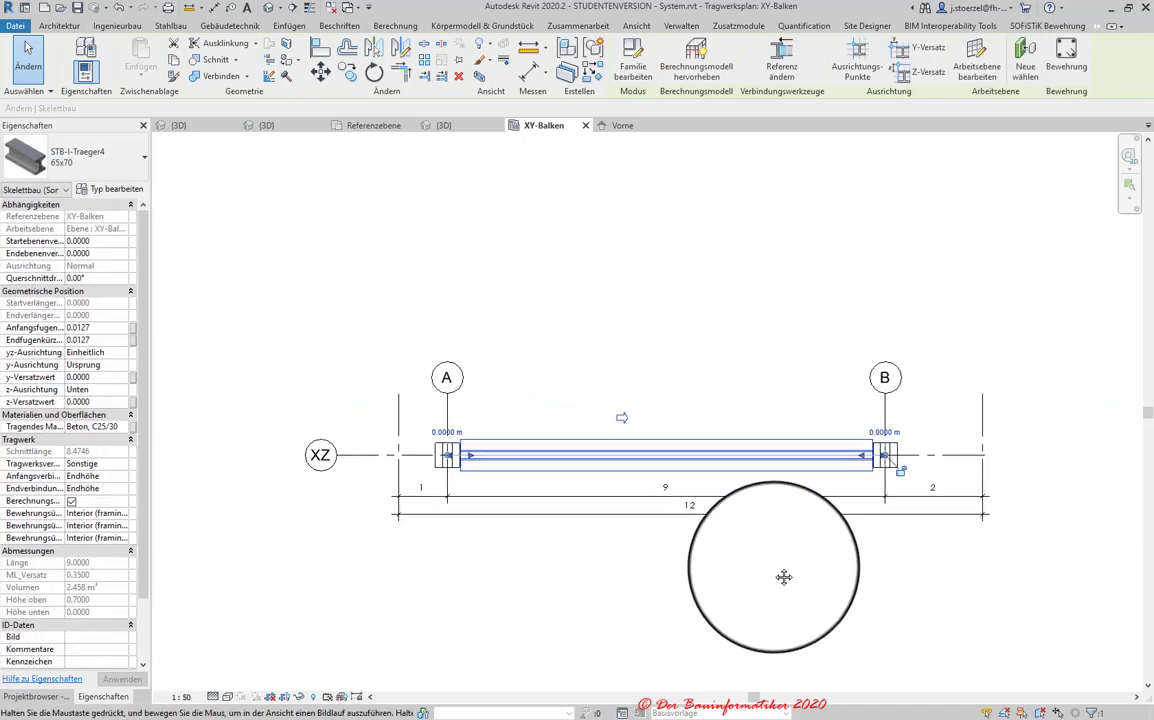
{"action": "scroll", "coordinate": [648, 521], "scroll_direction": "up", "scroll_amount": 2}
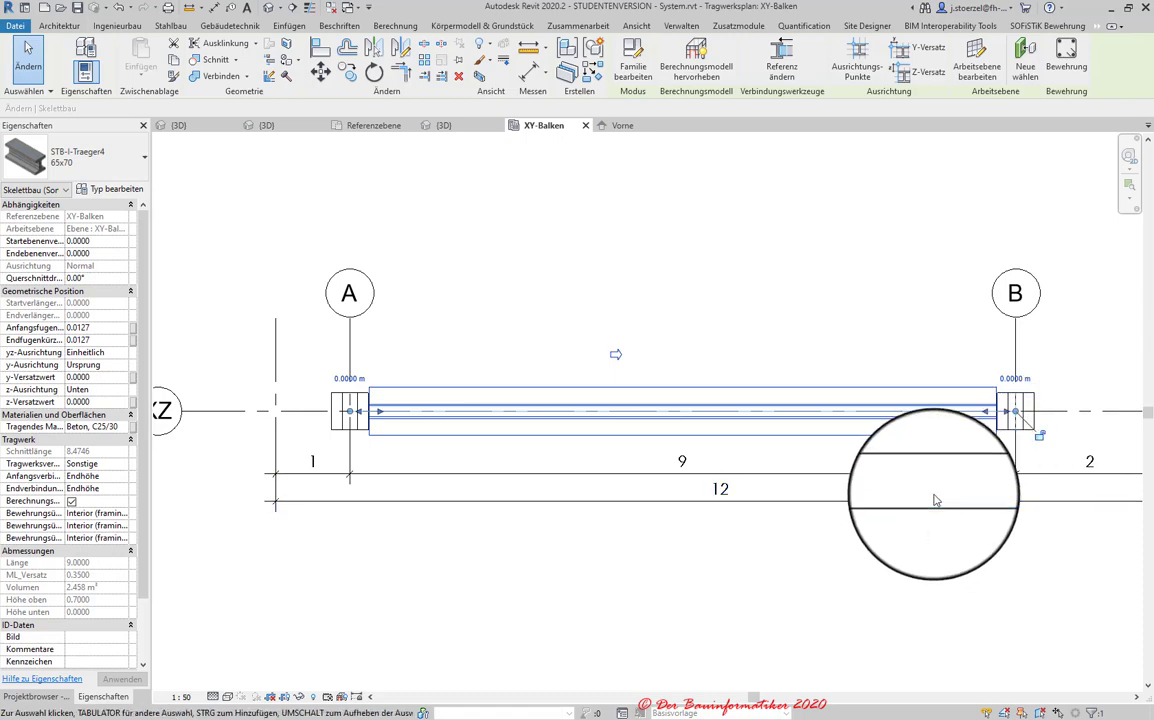
{"action": "middle_click_drag", "start_coordinate": [935, 502], "coordinate": [708, 464]}
{"action": "scroll", "coordinate": [719, 461], "scroll_direction": "down", "scroll_amount": 2}
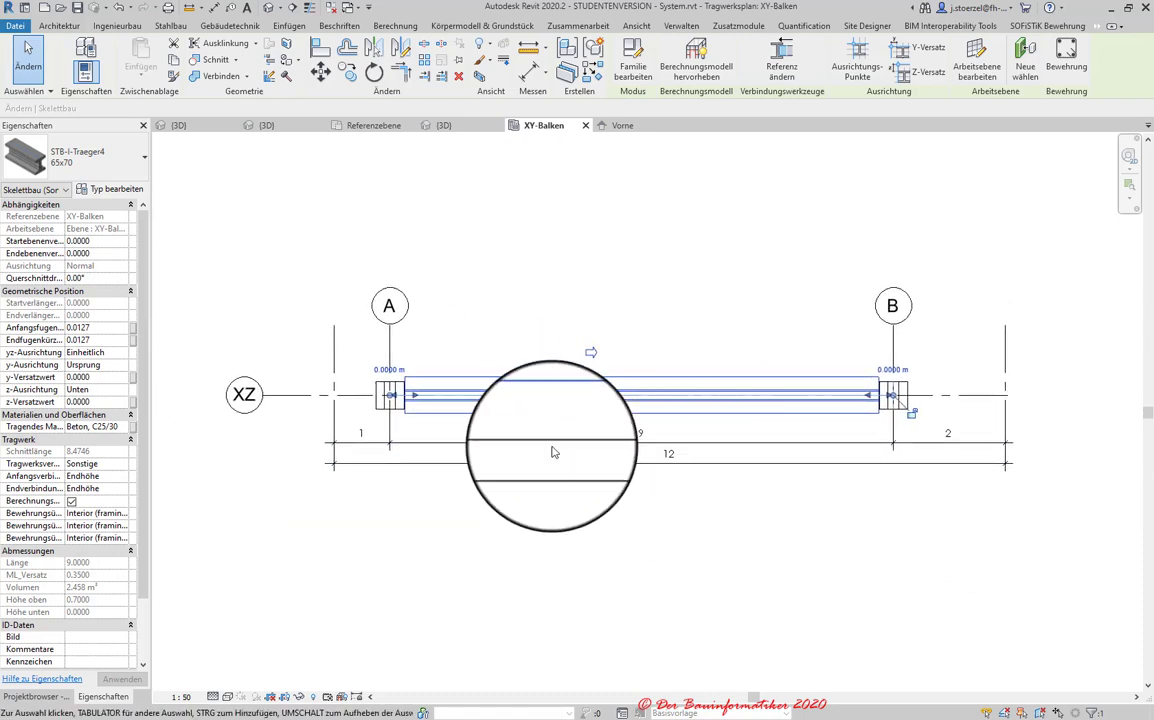
{"action": "scroll", "coordinate": [395, 380], "scroll_direction": "up", "scroll_amount": 2}
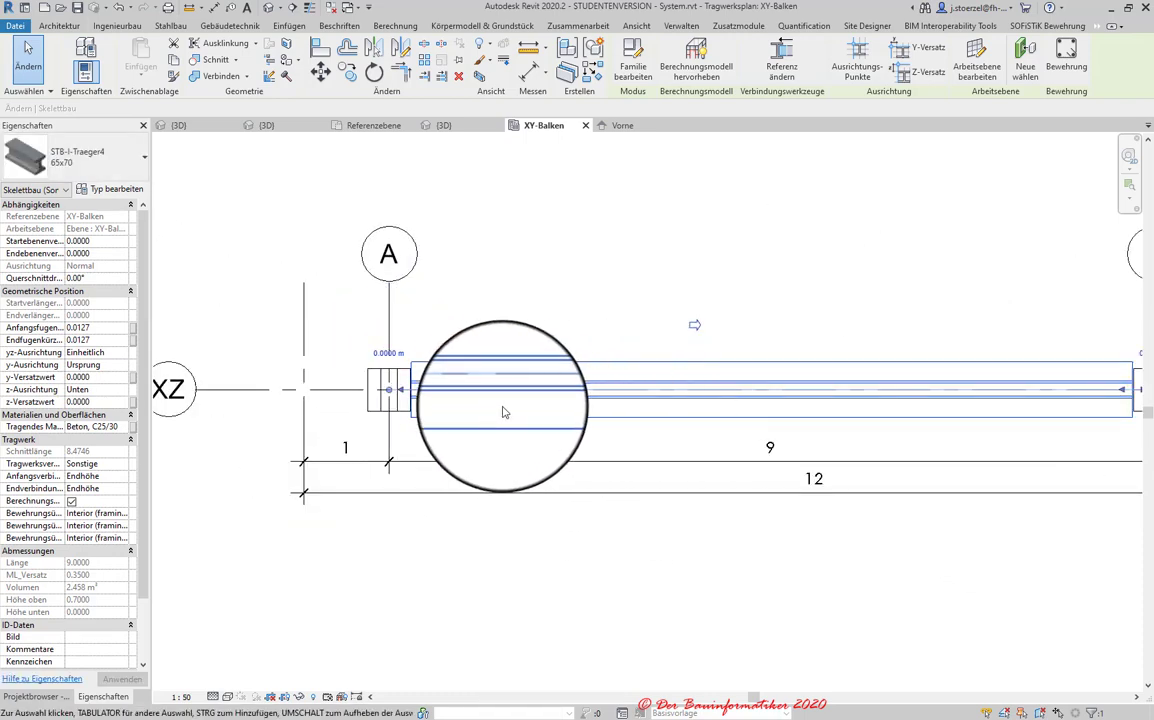
{"action": "scroll", "coordinate": [495, 412], "scroll_direction": "down", "scroll_amount": 1}
{"action": "scroll", "coordinate": [431, 408], "scroll_direction": "up", "scroll_amount": 2}
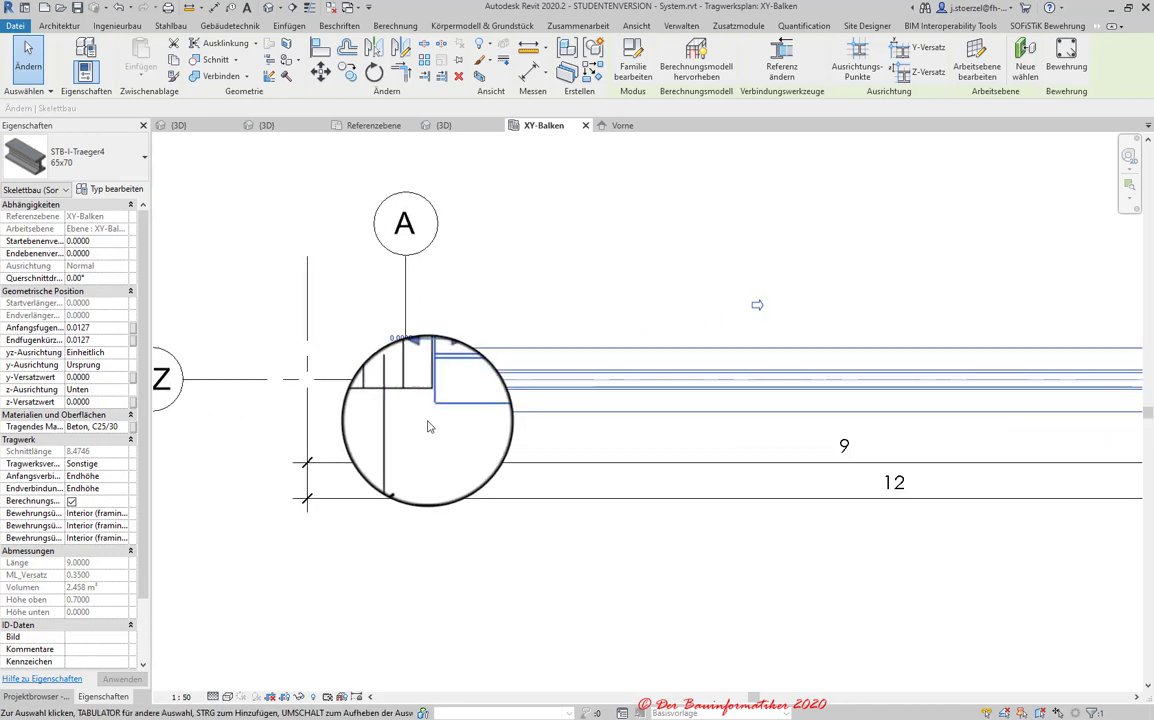
{"action": "mouse_move", "coordinate": [426, 412]}
{"action": "left_mouse_down"}
{"action": "mouse_move", "coordinate": [373, 377]}
{"action": "mouse_move", "coordinate": [305, 380]}
{"action": "left_mouse_up"}
{"action": "scroll", "coordinate": [296, 437], "scroll_direction": "down", "scroll_amount": 2}
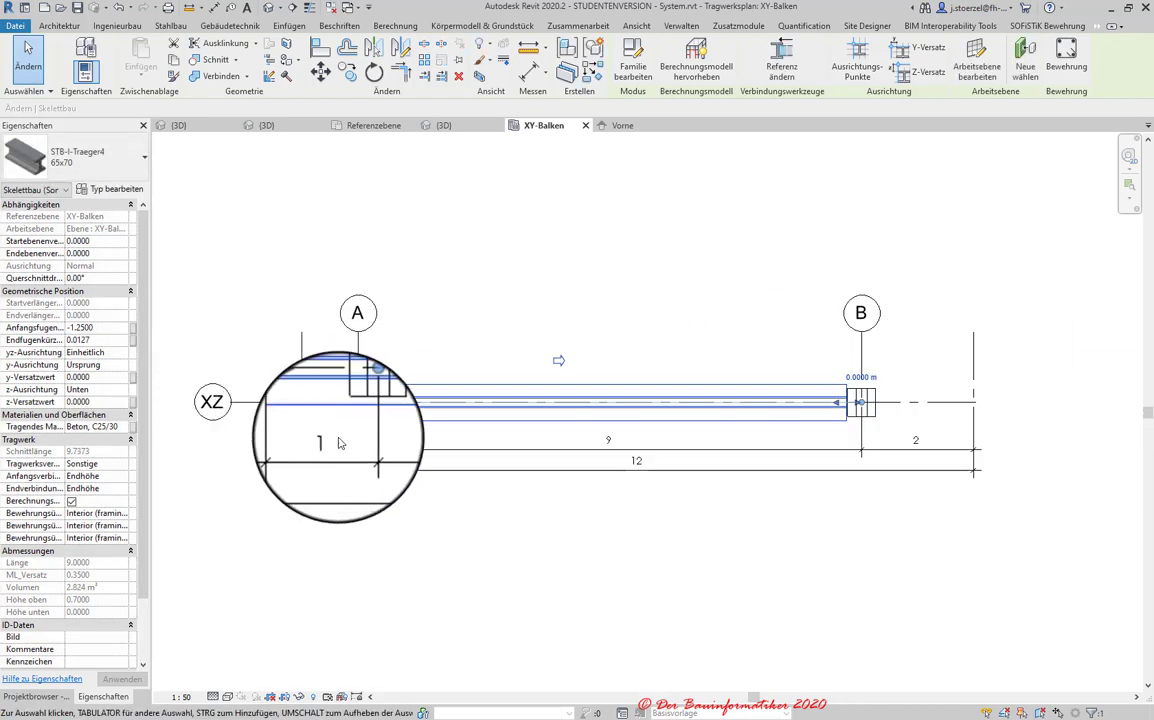
{"action": "scroll", "coordinate": [1005, 433], "scroll_direction": "up", "scroll_amount": 2}
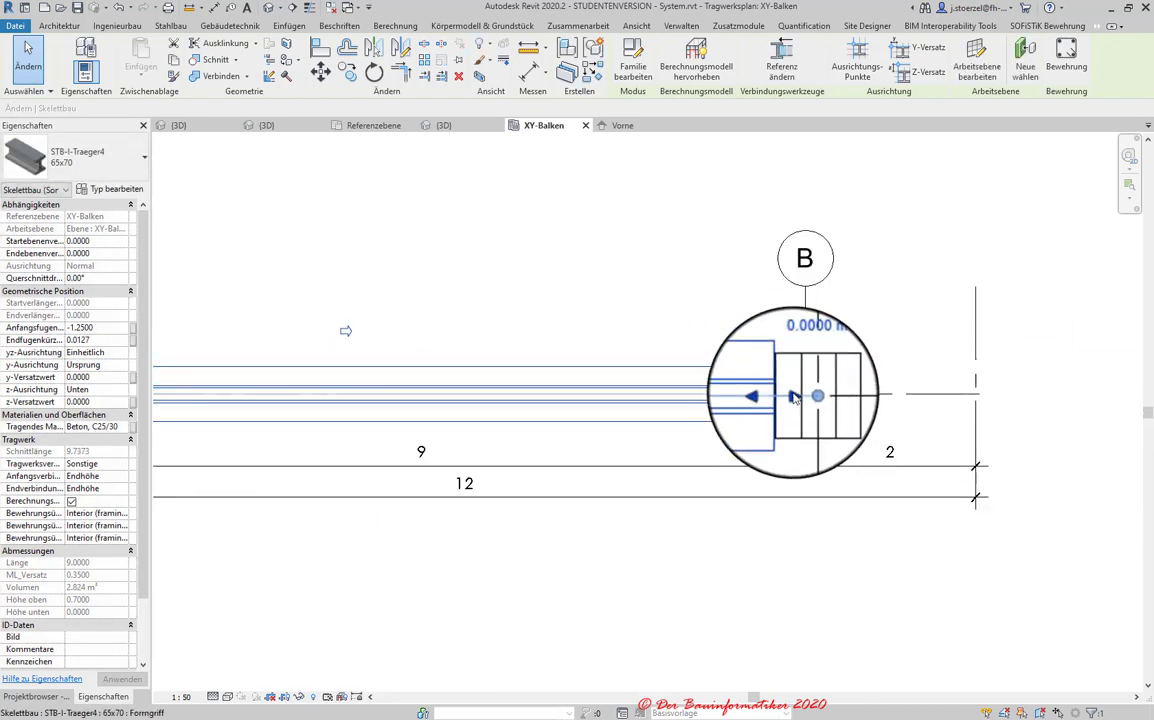
{"action": "mouse_move", "coordinate": [792, 393]}
{"action": "left_mouse_down"}
{"action": "mouse_move", "coordinate": [977, 397]}
{"action": "mouse_move", "coordinate": [979, 428]}
{"action": "left_mouse_up"}
{"action": "scroll", "coordinate": [1000, 410], "scroll_direction": "down", "scroll_amount": 1}
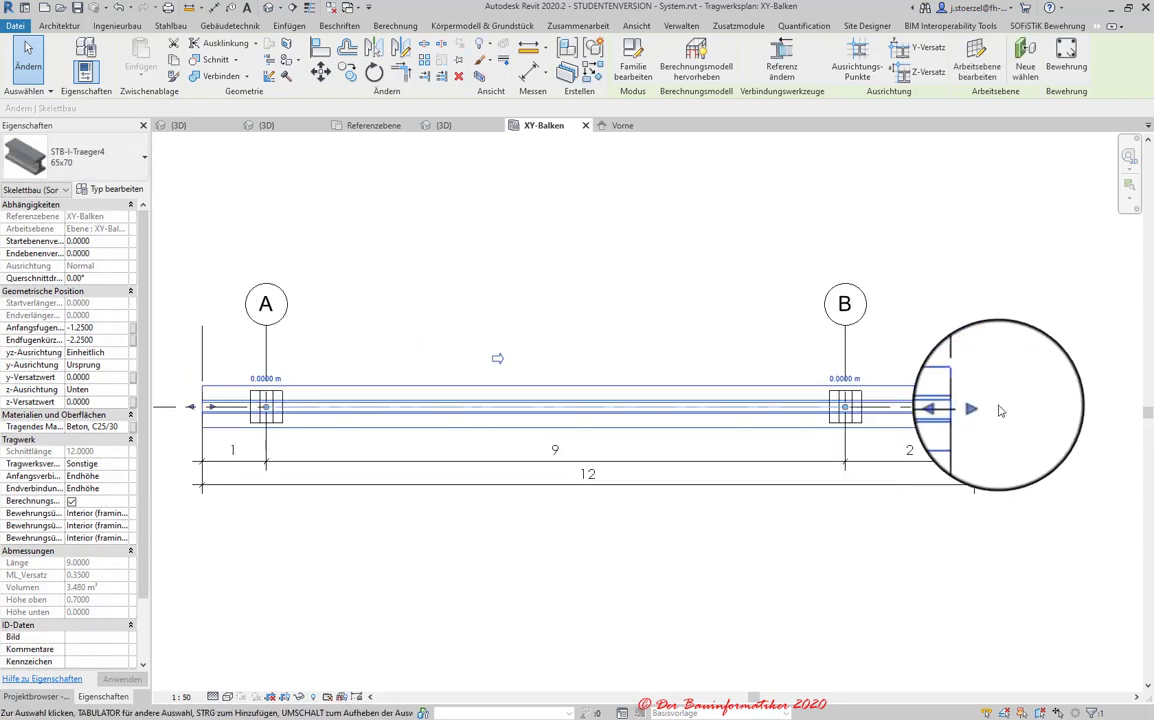
{"action": "scroll", "coordinate": [1000, 410], "scroll_direction": "down", "scroll_amount": 1}
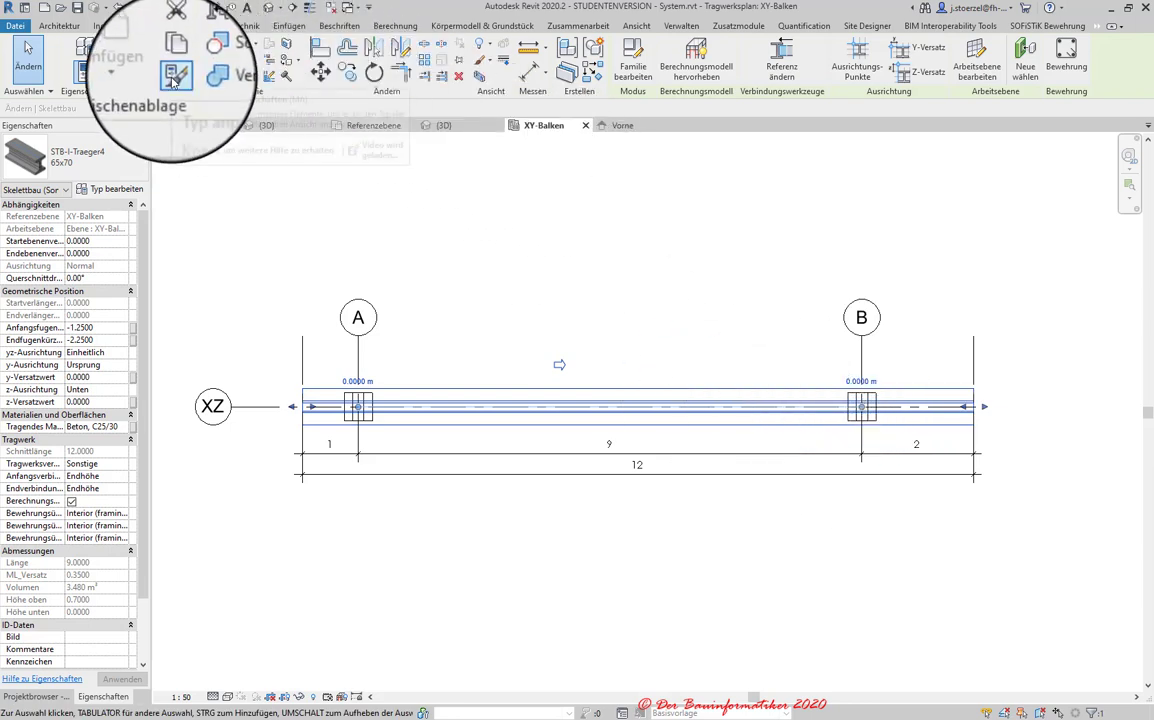
- Change l2 to 8 and confirm the beam now has cut length 11 and length 8
{"action": "left_click", "coordinate": [684, 26]}
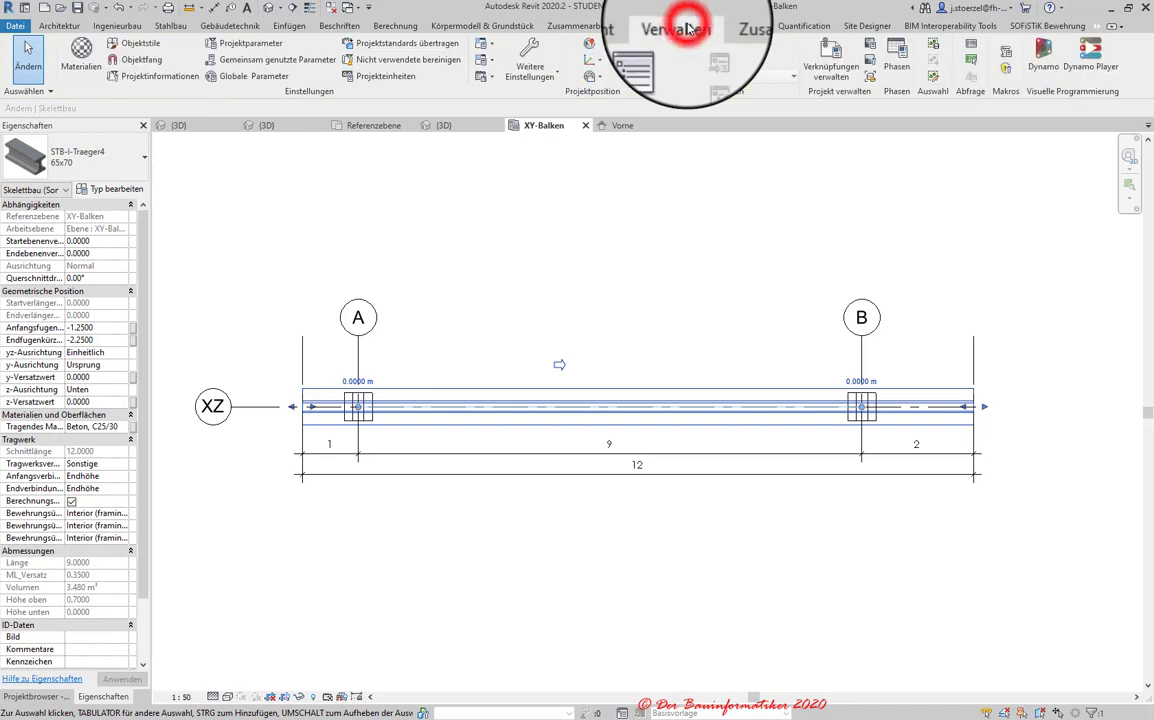
{"action": "left_click", "coordinate": [242, 78]}
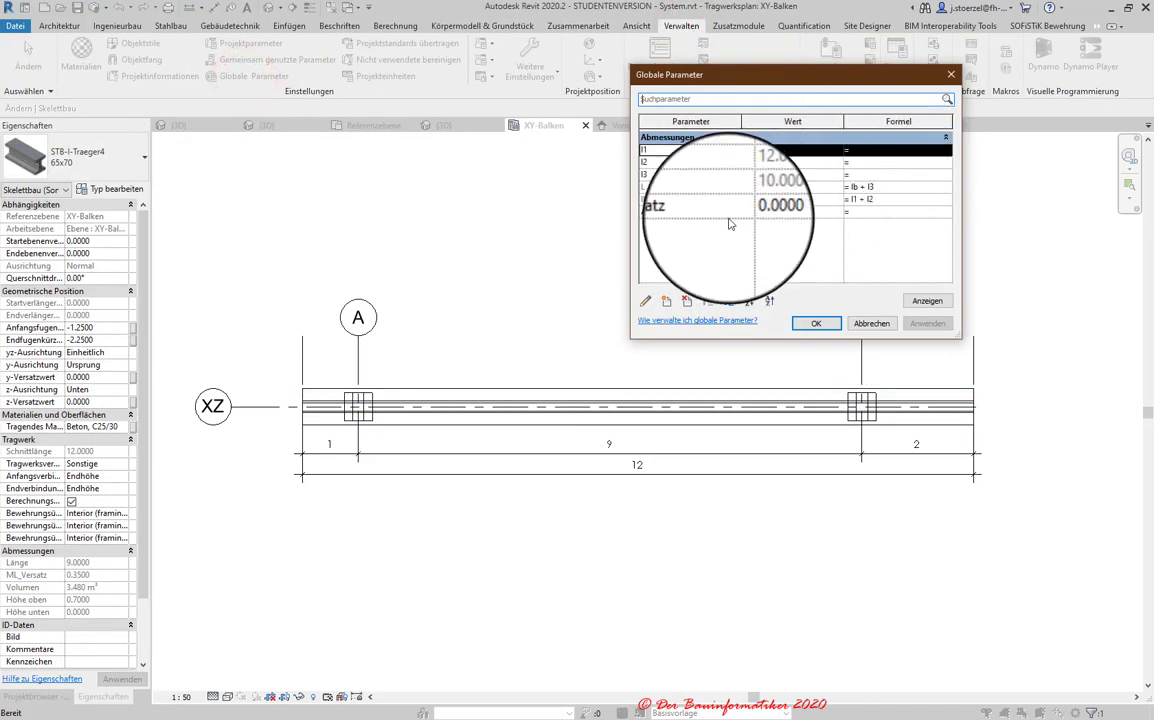
{"action": "left_click", "coordinate": [772, 166]}
{"action": "type", "text": "8"}
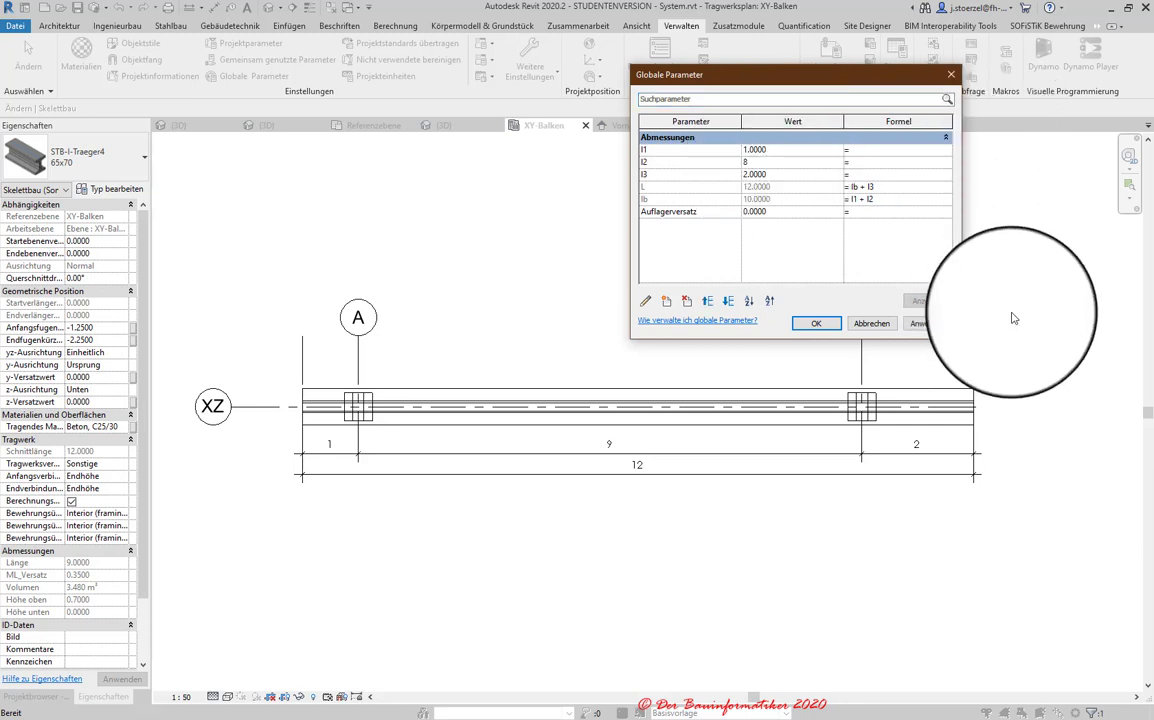
{"action": "left_click", "coordinate": [927, 323]}
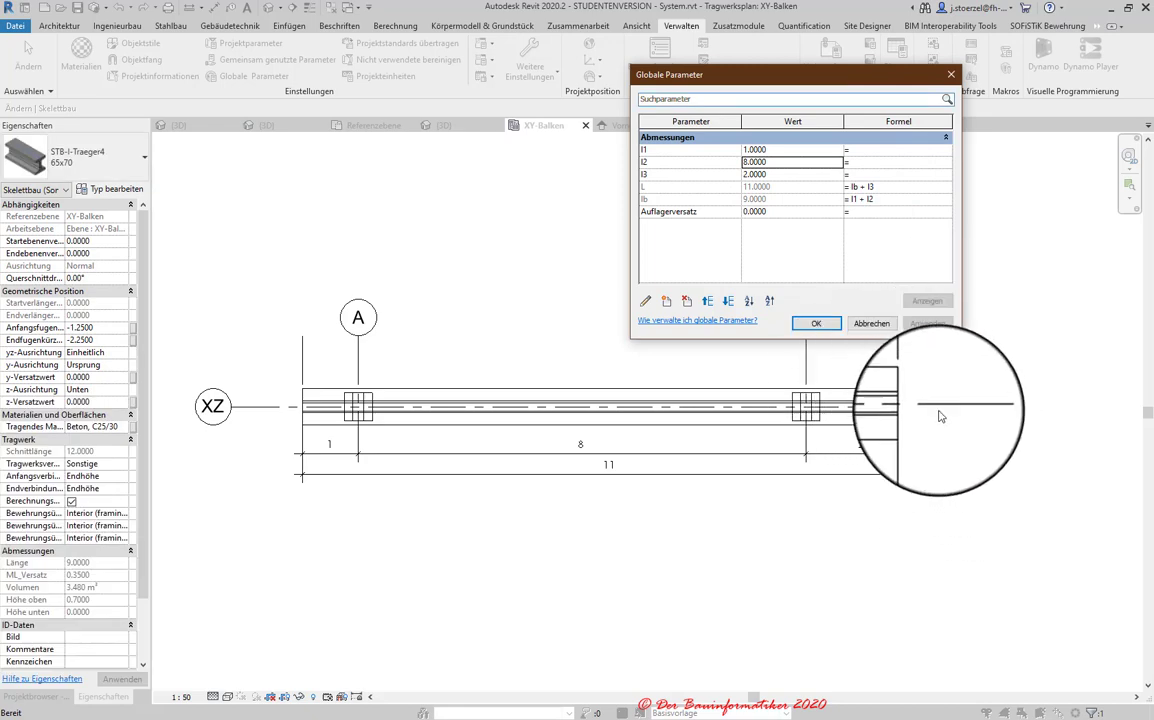
{"action": "left_click", "coordinate": [816, 324]}
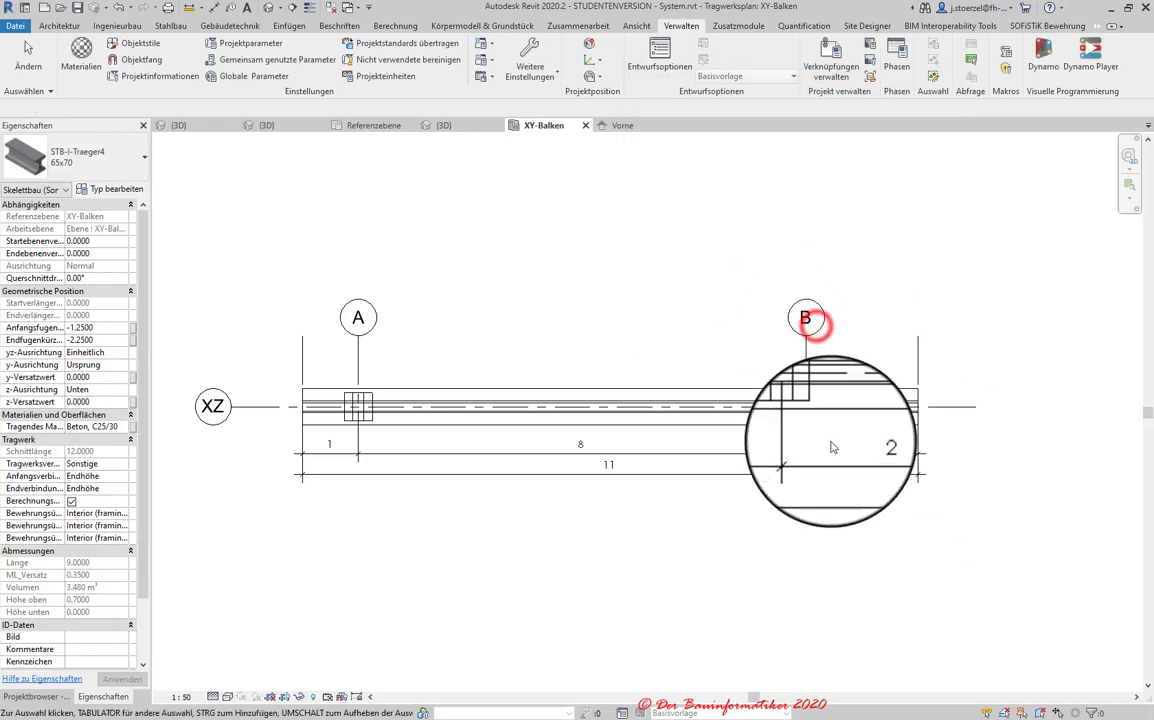
{"action": "left_click", "coordinate": [830, 430]}
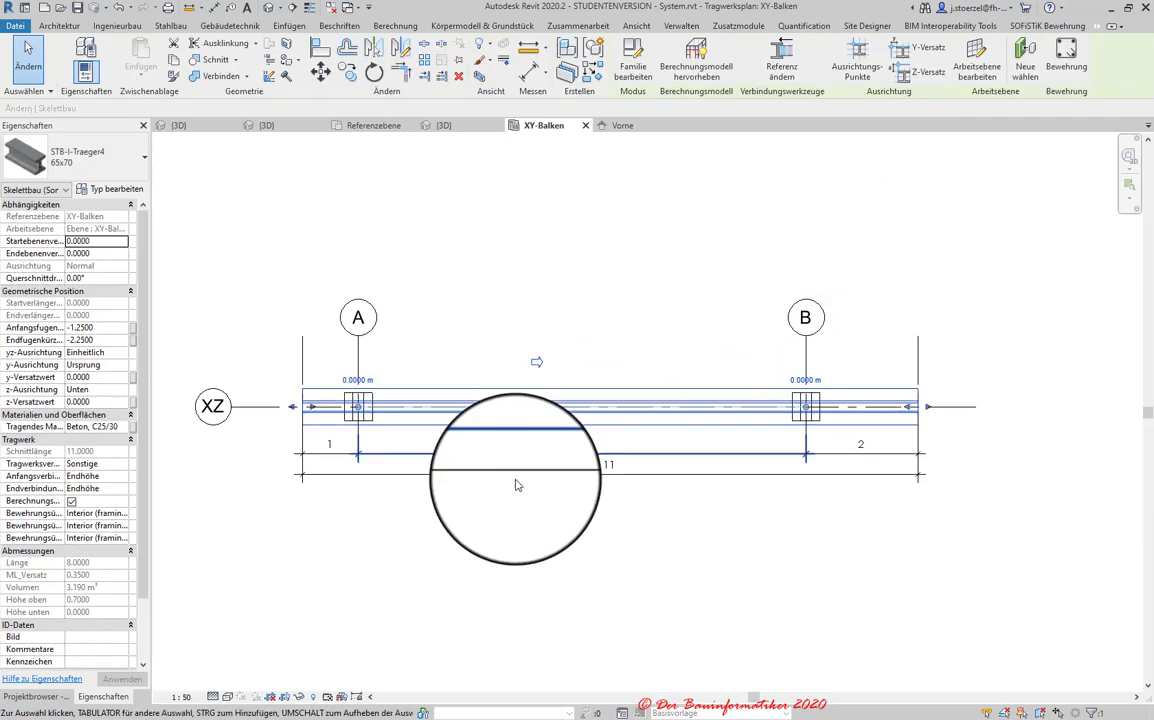
{"action": "middle_click_drag", "start_coordinate": [527, 474], "coordinate": [607, 450]}
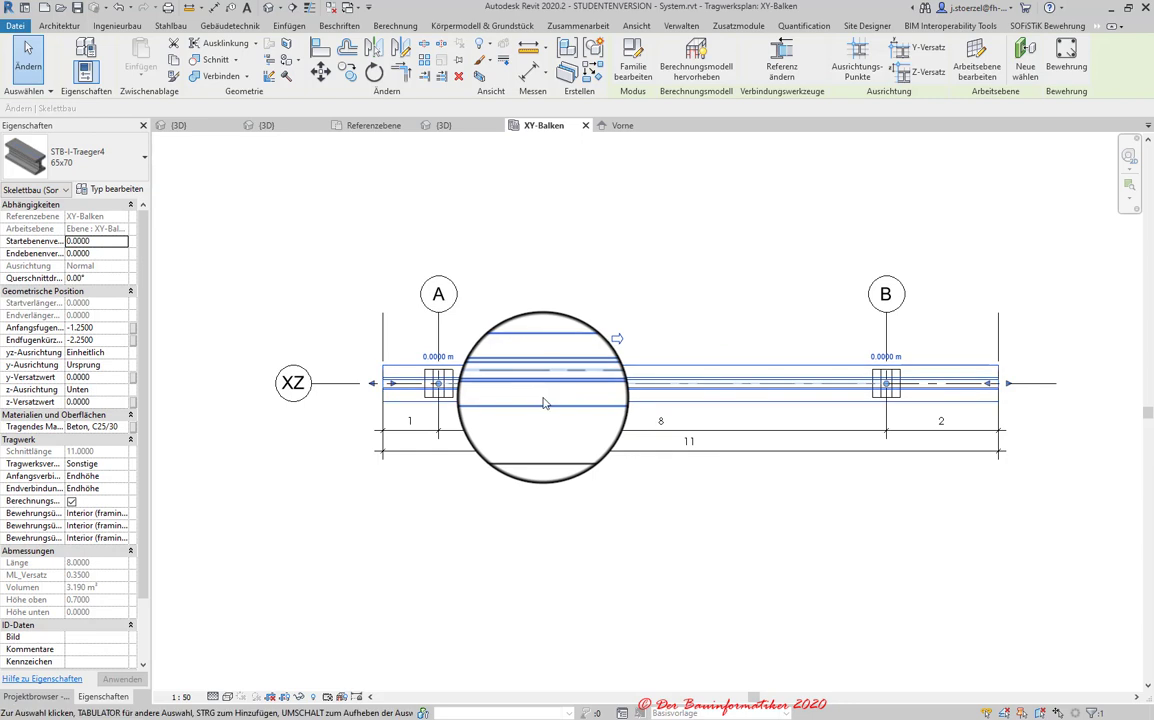
{"action": "scroll", "coordinate": [147, 505], "scroll_direction": "down", "scroll_amount": 2}
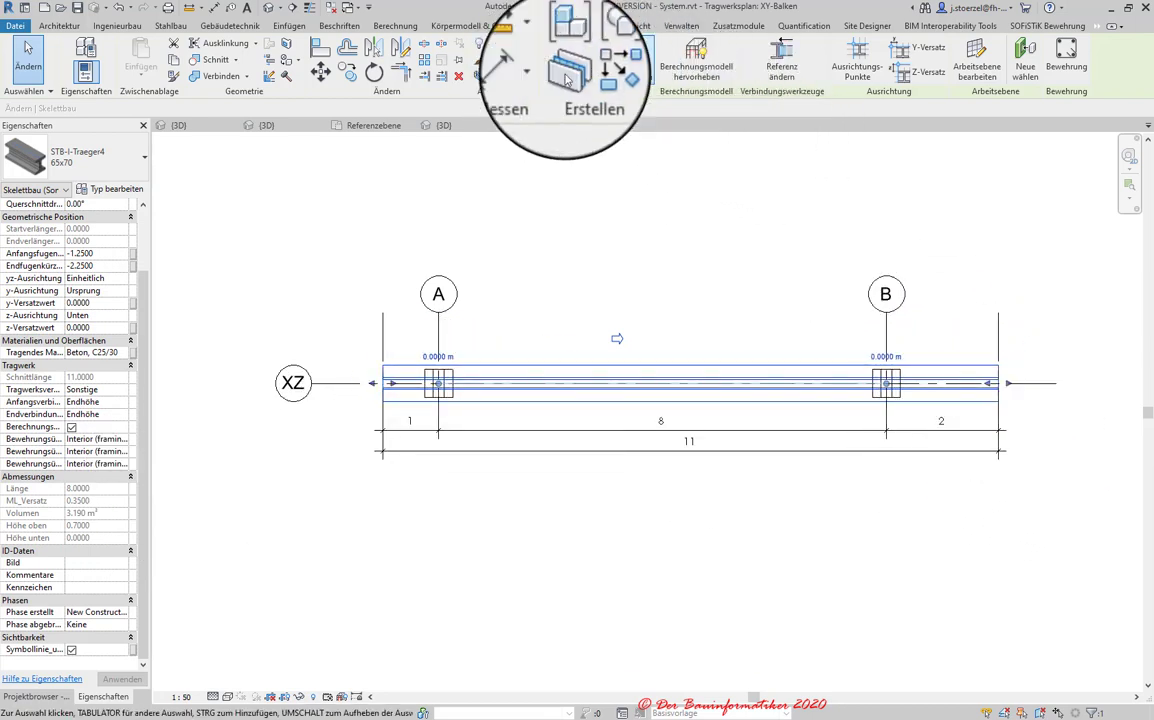
- Look over Project Information and Global Parameters with l2 at 9, then select the beam to inspect it
{"action": "left_click", "coordinate": [668, 25]}
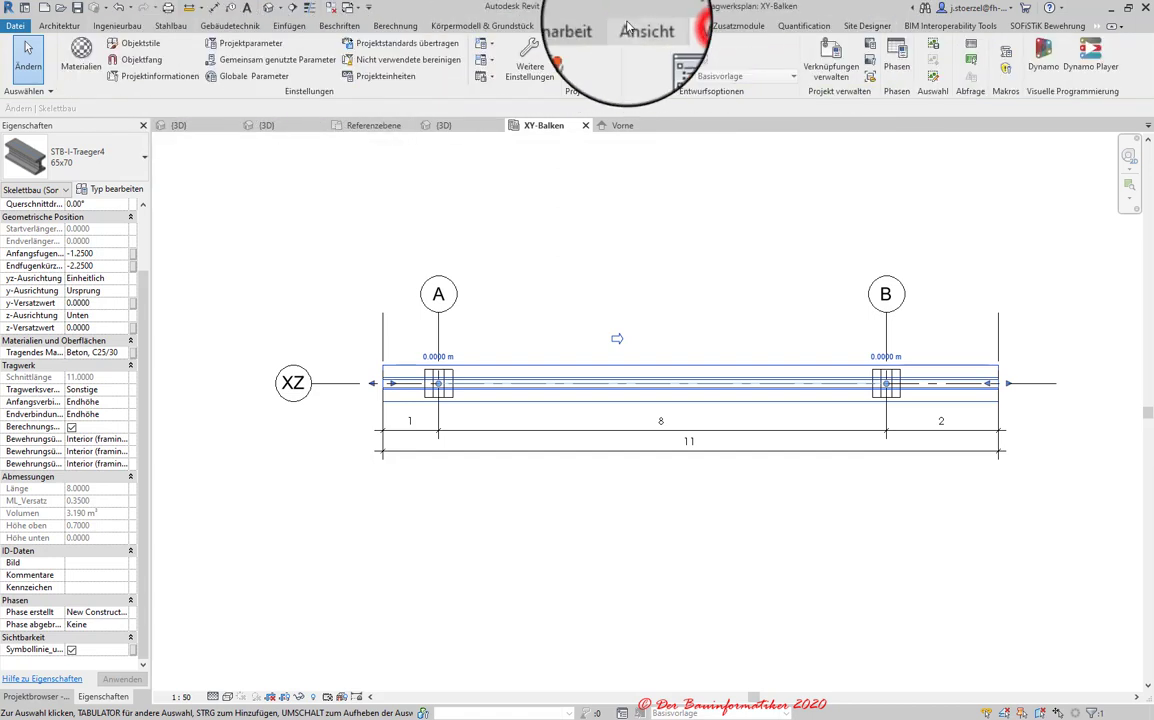
{"action": "left_click", "coordinate": [163, 80]}
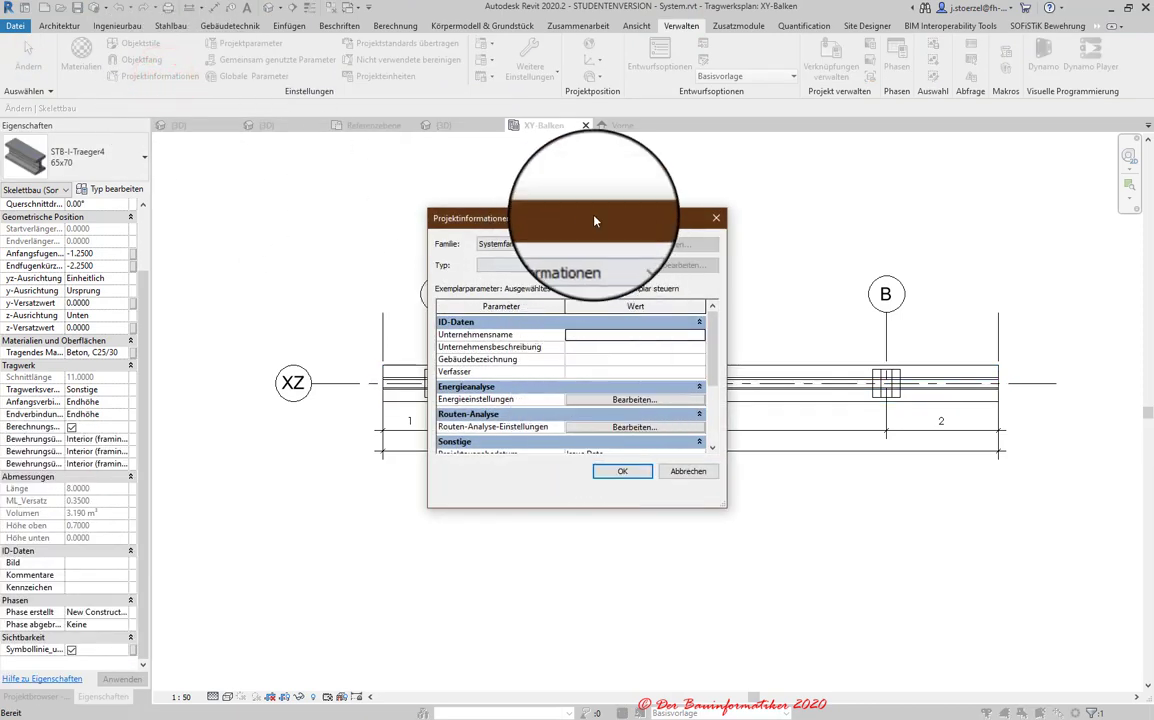
{"action": "left_click", "coordinate": [715, 219]}
{"action": "left_click", "coordinate": [245, 78]}
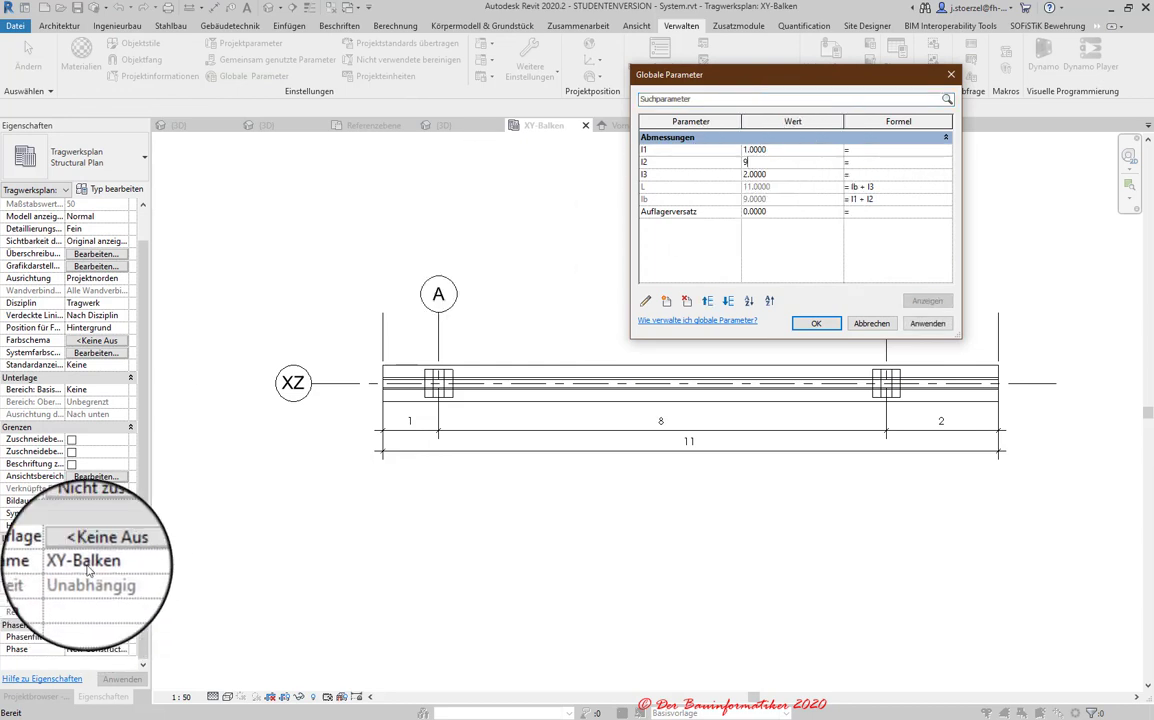
{"action": "left_click", "coordinate": [818, 323]}
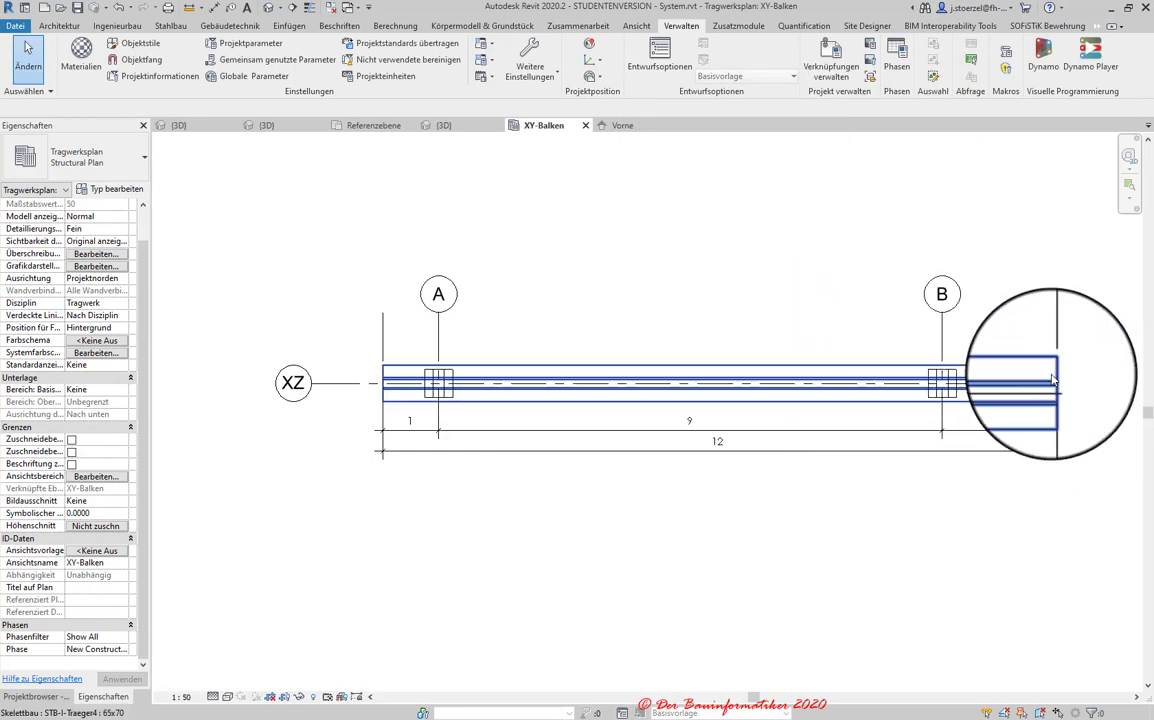
{"action": "left_click", "coordinate": [572, 400]}
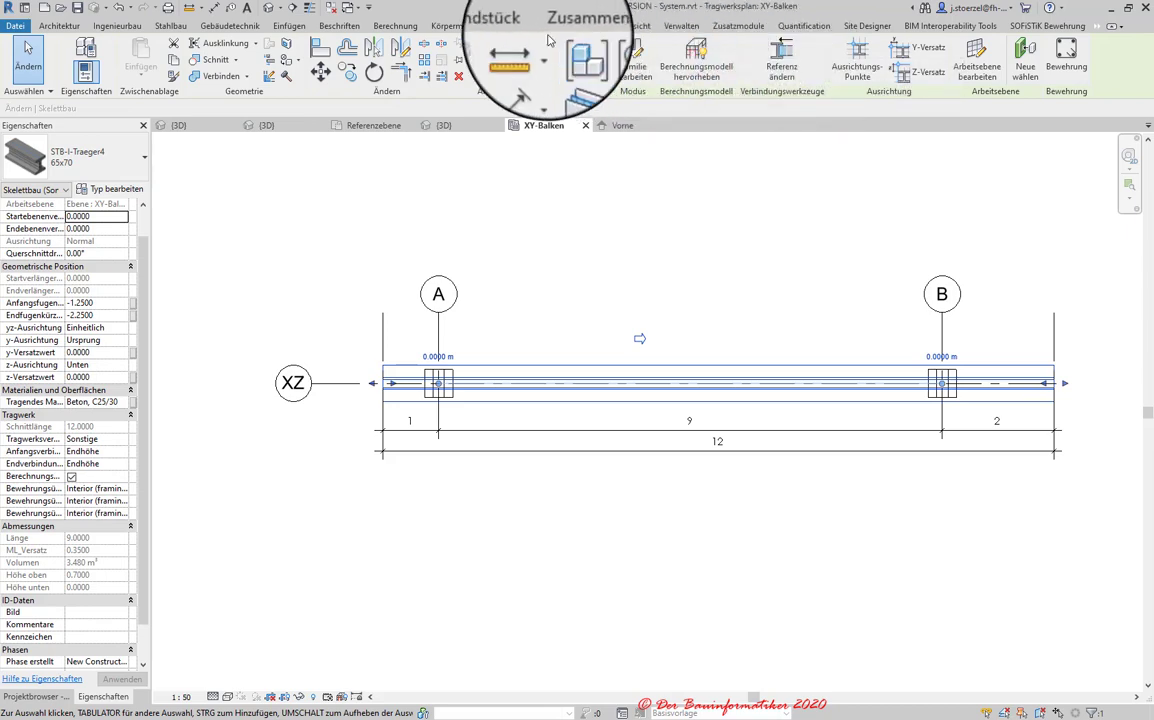
- Dismiss the save reminder and enter l1 = 1.5, l2 = 6.2, l3 = 3.1 in Global Parameters
{"action": "left_click", "coordinate": [681, 26]}
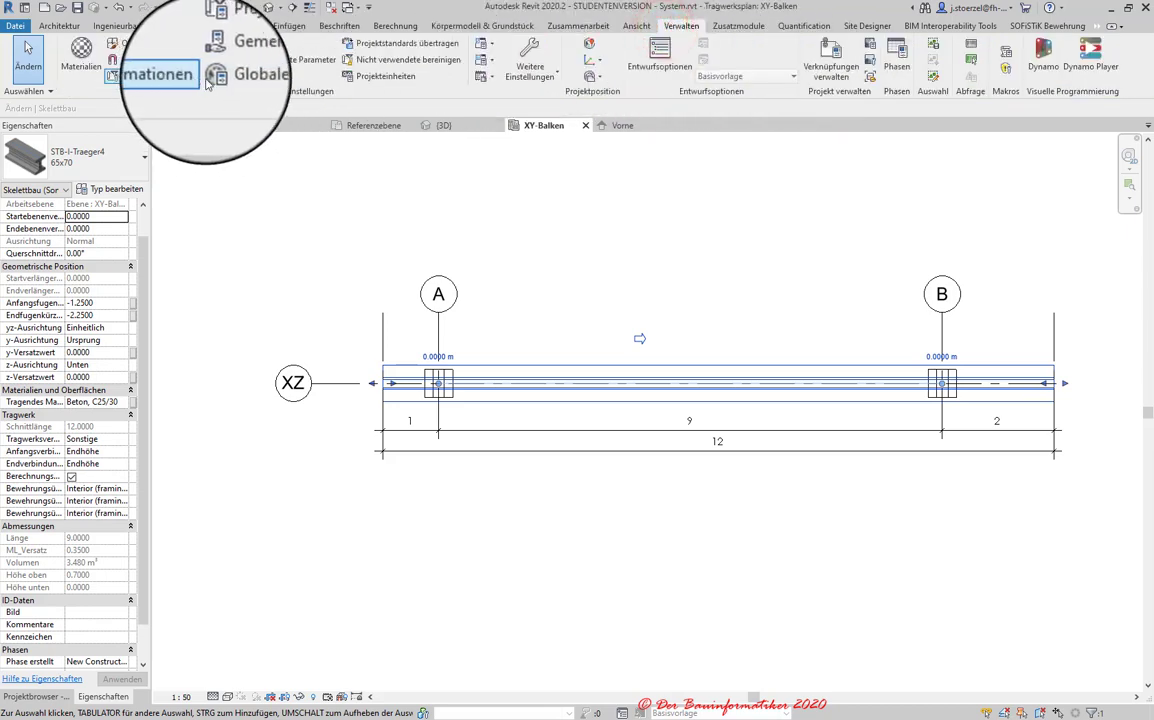
{"action": "left_click", "coordinate": [240, 76]}
{"action": "left_click", "coordinate": [672, 434]}
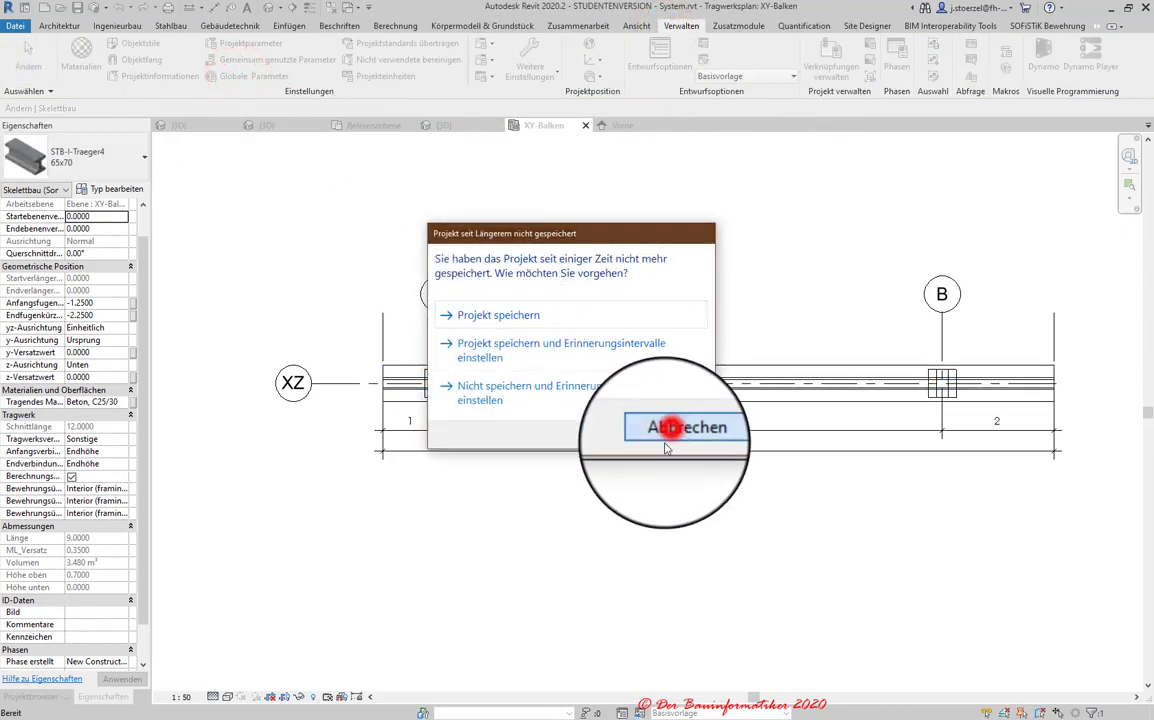
{"action": "left_click", "coordinate": [787, 152]}
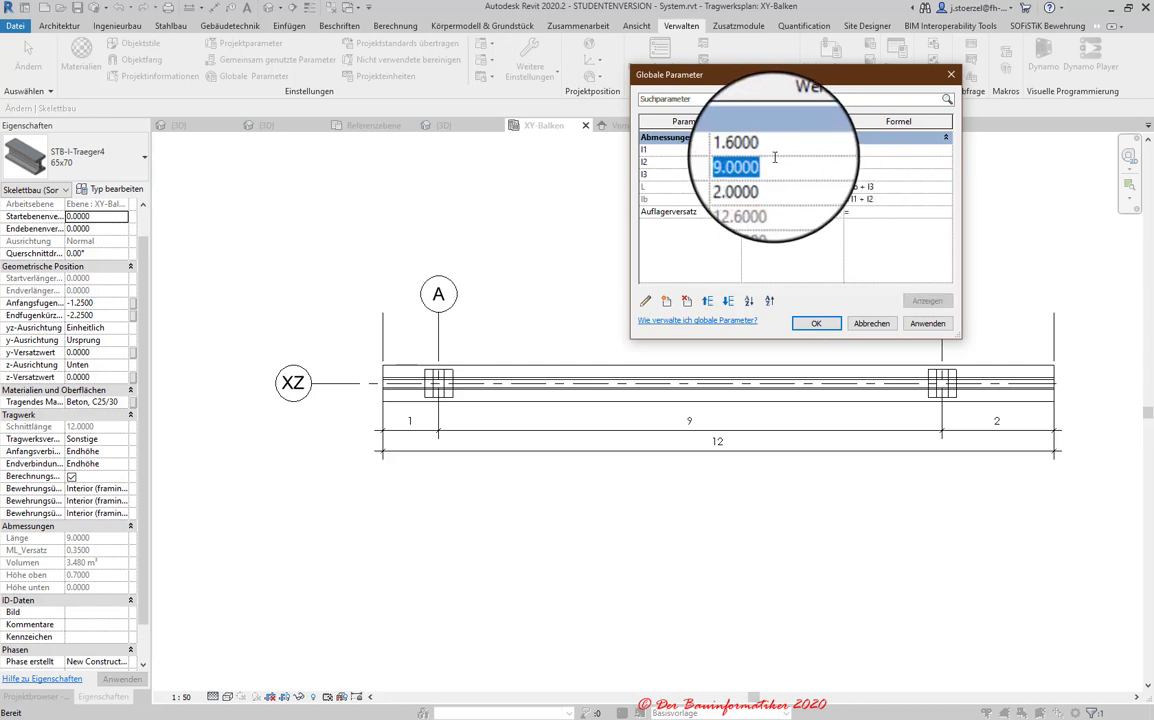
{"action": "left_click", "coordinate": [777, 149]}
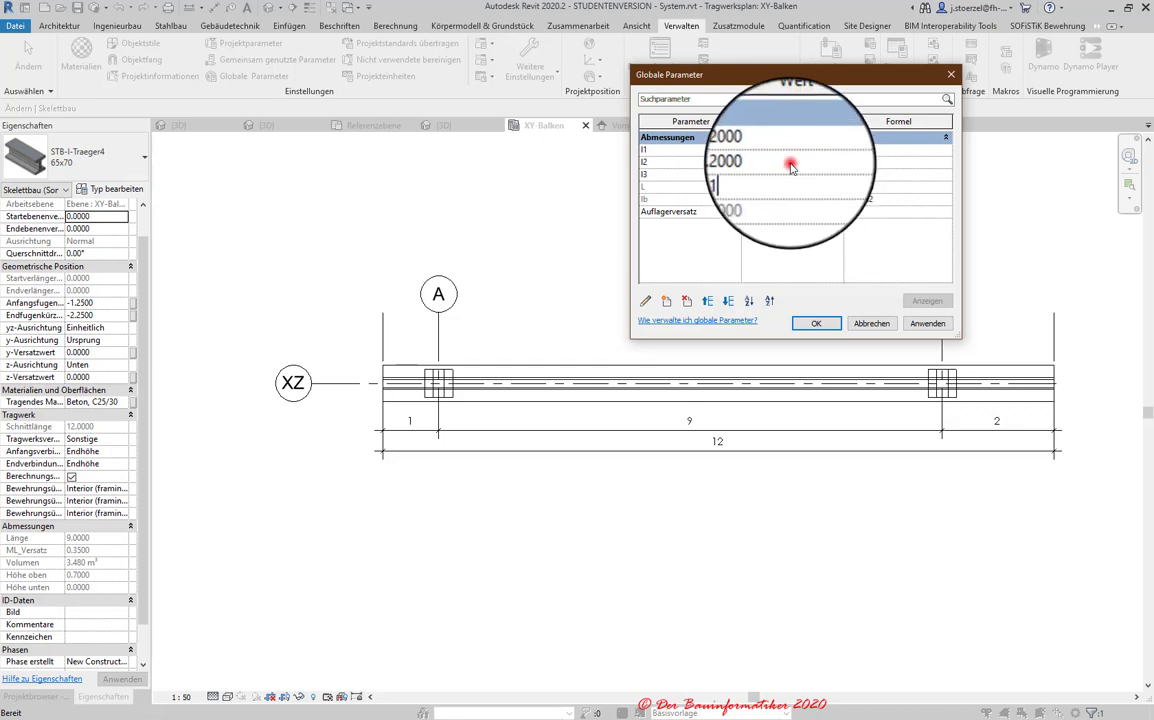
{"action": "left_click", "coordinate": [790, 164]}
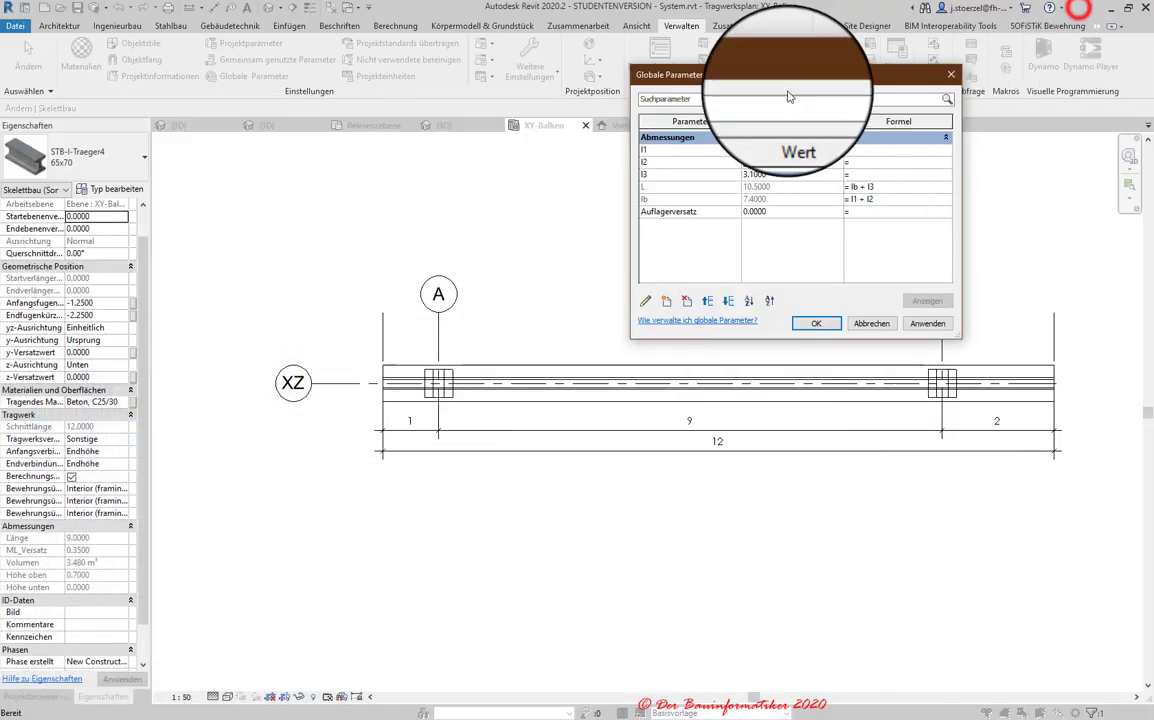
{"action": "left_click", "coordinate": [757, 151]}
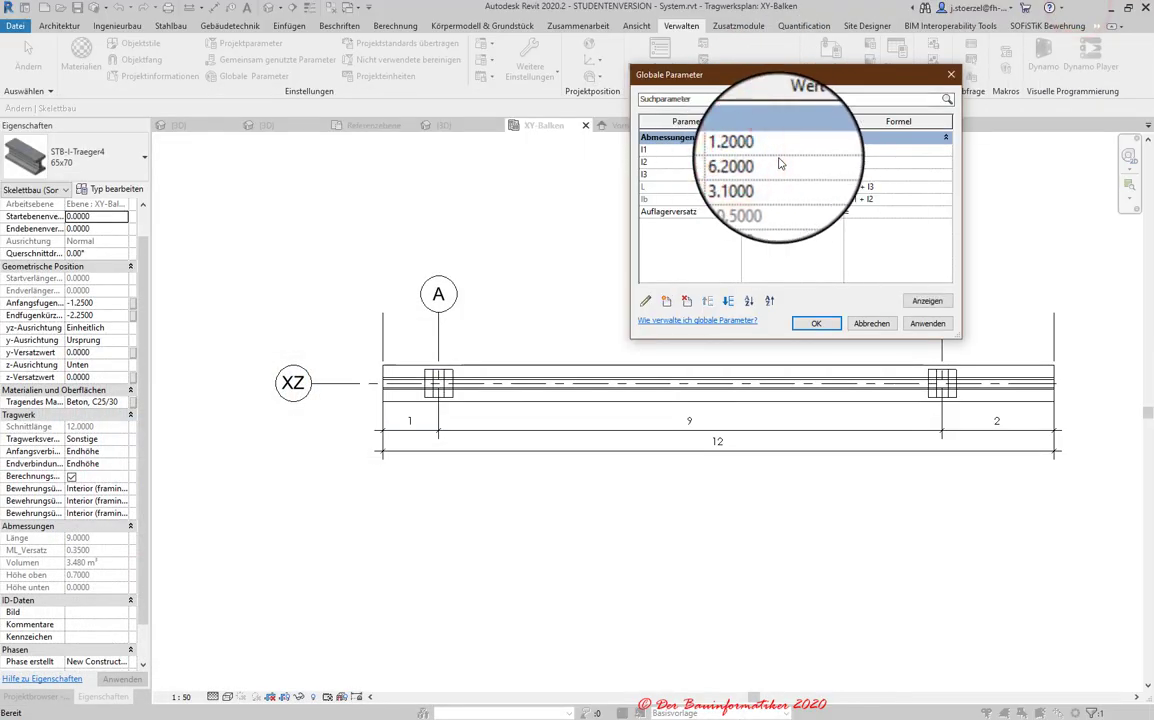
{"action": "left_click", "coordinate": [785, 161]}
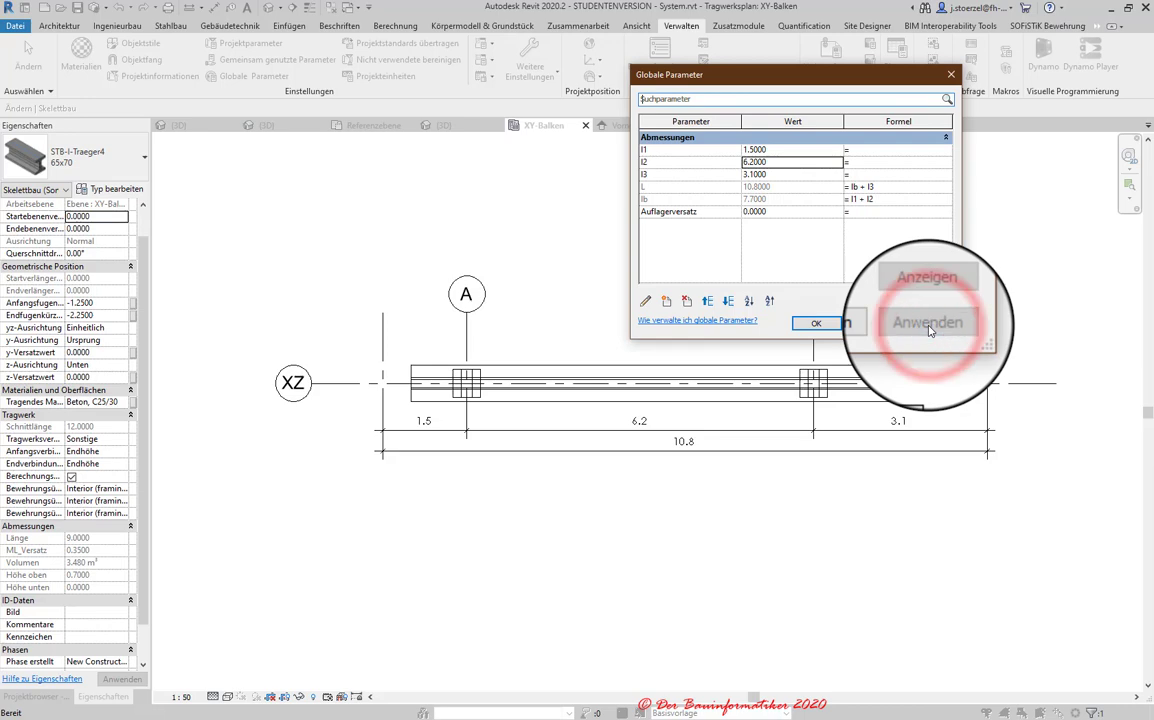
{"action": "left_click", "coordinate": [816, 320]}
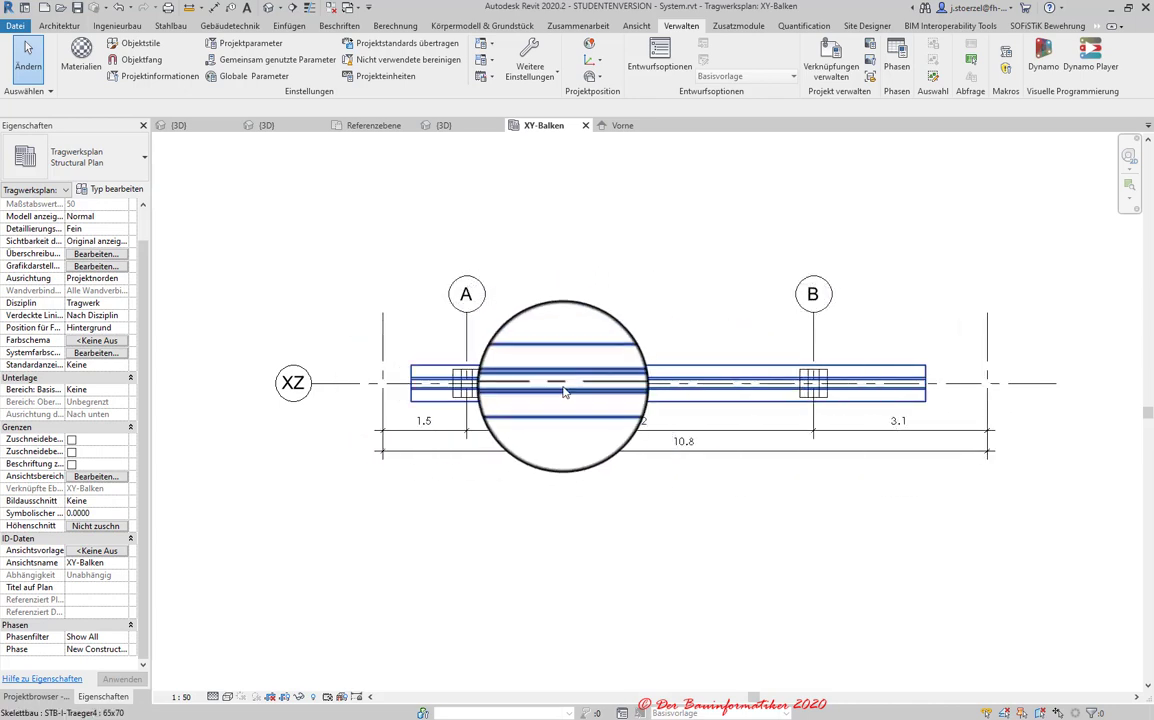
- Drag the beam's left and right ends to the outer grid lines so it spans 10.8
{"action": "left_click", "coordinate": [701, 376]}
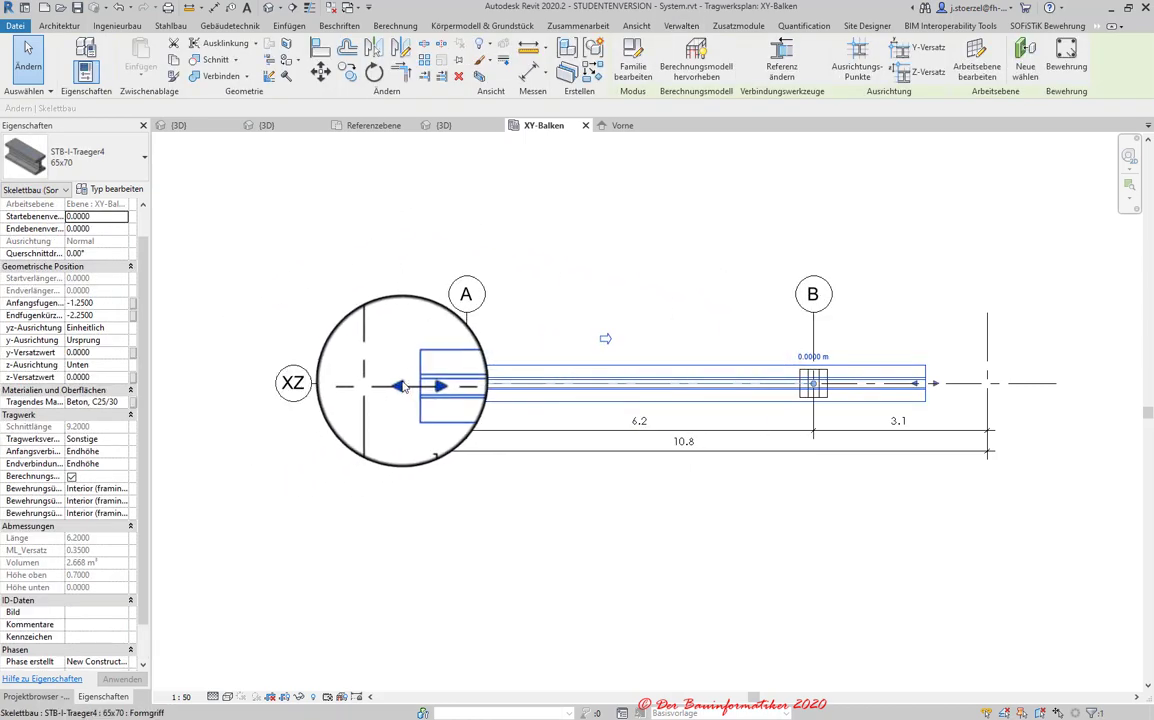
{"action": "left_click_drag", "start_coordinate": [404, 386], "coordinate": [383, 386]}
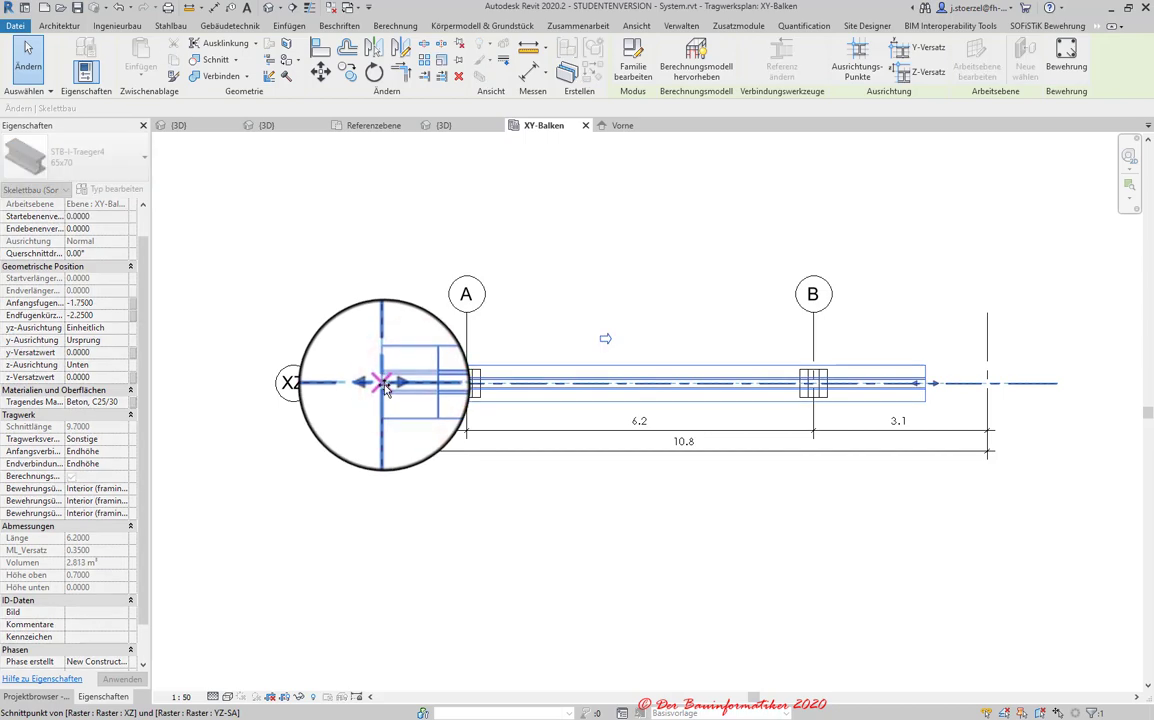
{"action": "left_click_drag", "start_coordinate": [908, 381], "coordinate": [988, 383]}
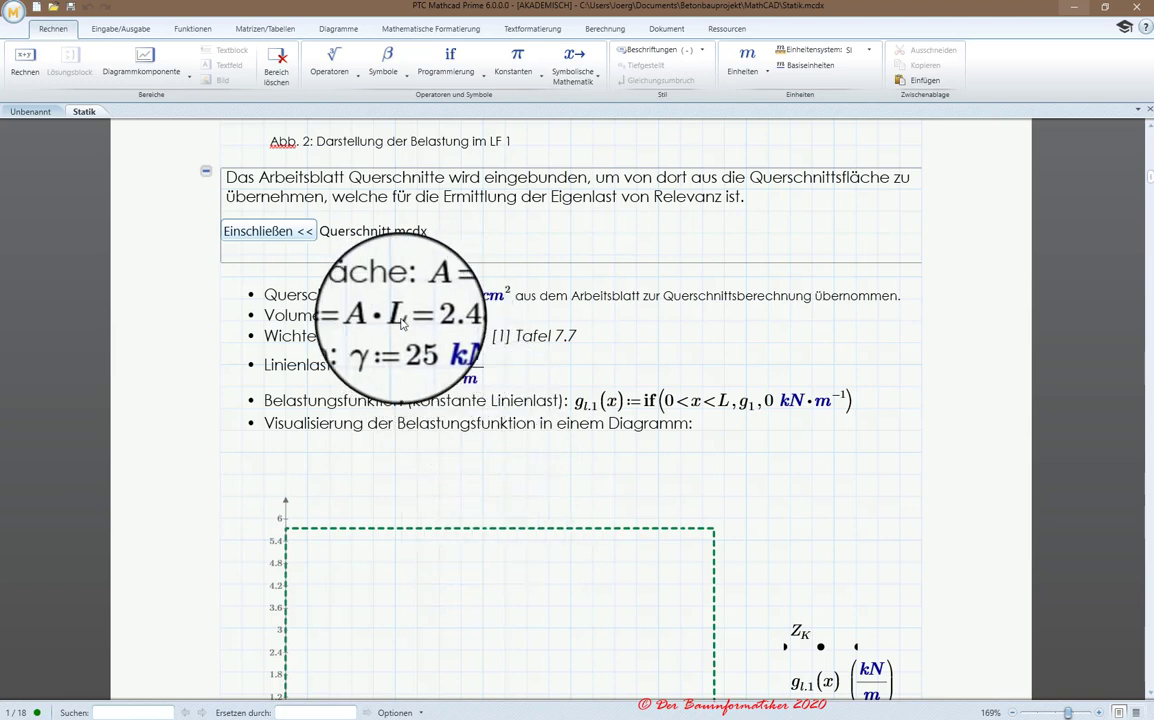
- Review the Mathcad Lastfall 1 sketch spans 1.5, 6.2, 3.1 (L = 10.8), then minimize Mathcad
{"action": "left_click", "coordinate": [1075, 14]}
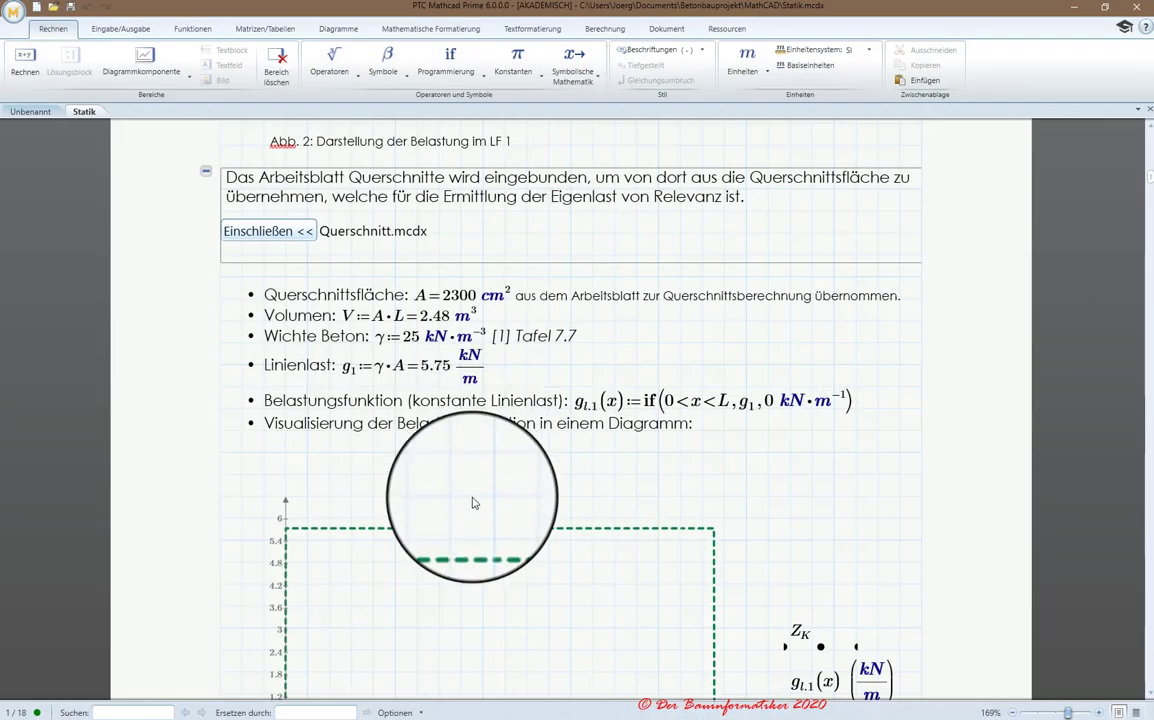
{"action": "scroll", "coordinate": [474, 507], "scroll_direction": "up", "scroll_amount": 3}
{"action": "scroll", "coordinate": [478, 507], "scroll_direction": "up", "scroll_amount": 4}
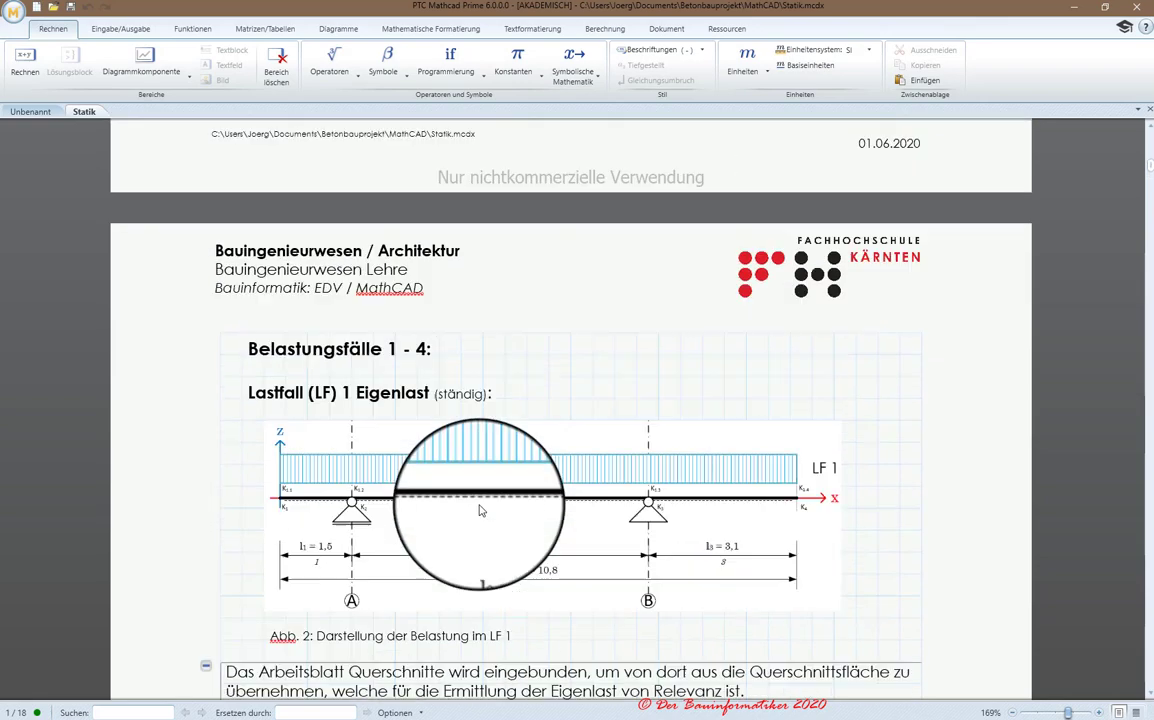
{"action": "scroll", "coordinate": [480, 507], "scroll_direction": "down", "scroll_amount": 2}
{"action": "scroll", "coordinate": [480, 510], "scroll_direction": "down", "scroll_amount": 3}
{"action": "scroll", "coordinate": [480, 510], "scroll_direction": "up", "scroll_amount": 2}
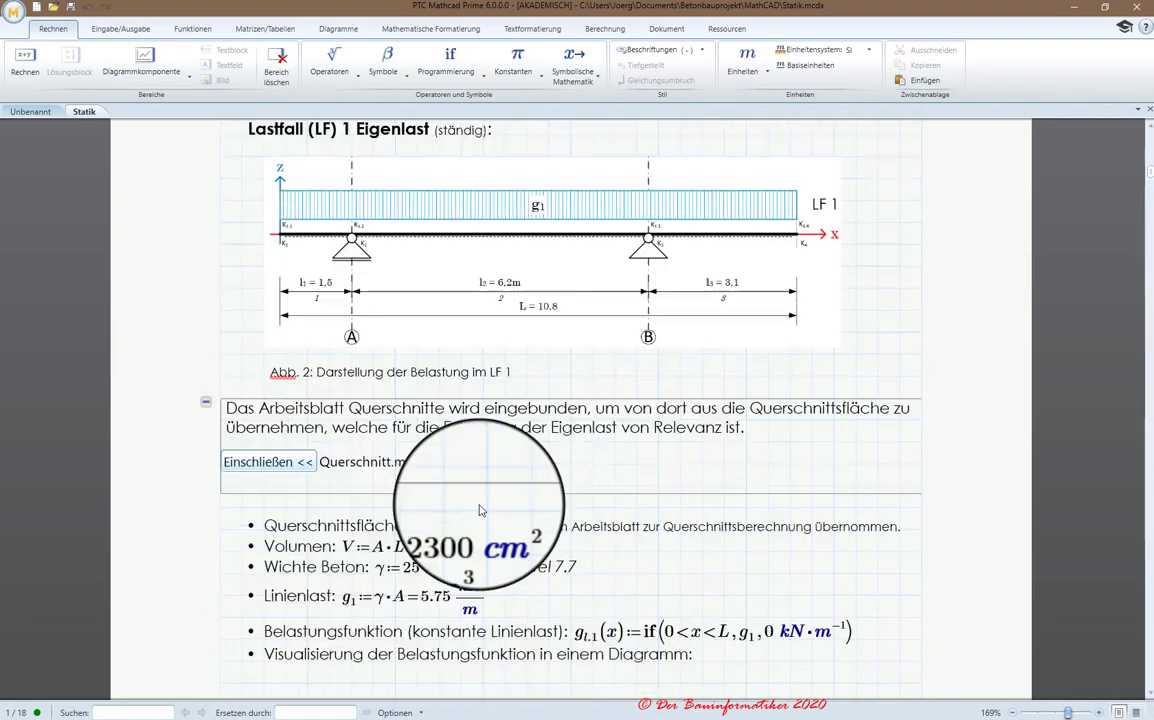
{"action": "scroll", "coordinate": [480, 510], "scroll_direction": "up", "scroll_amount": 1}
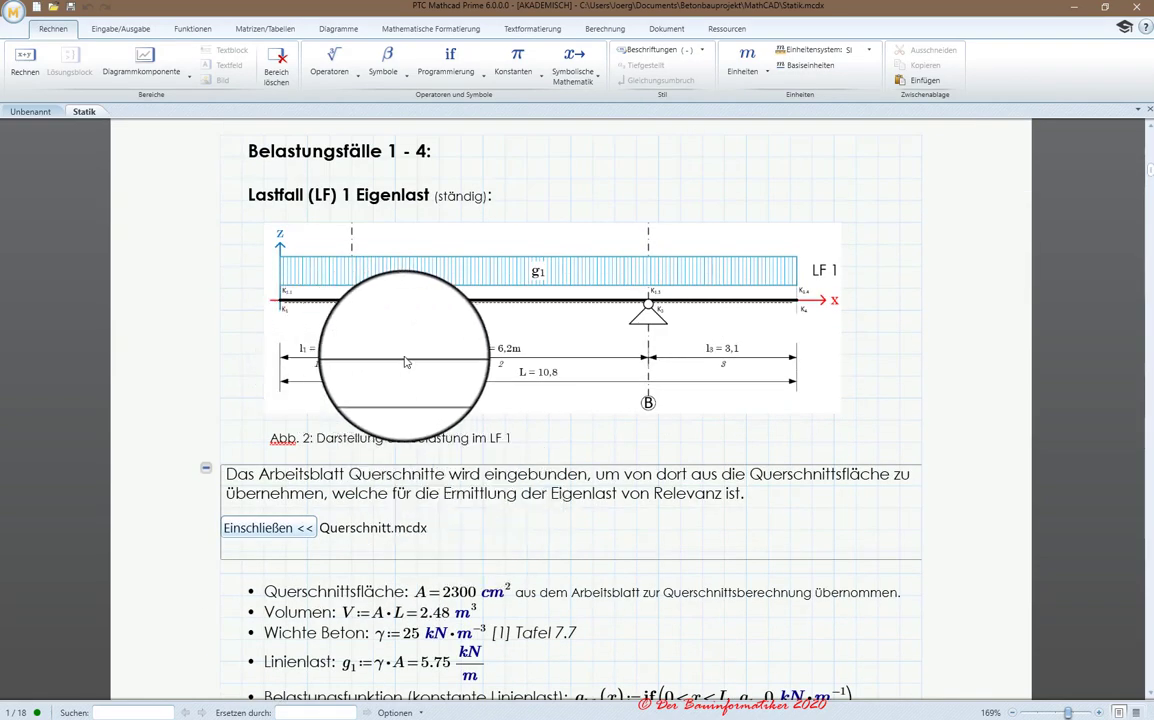
{"action": "scroll", "coordinate": [576, 580], "scroll_direction": "down", "scroll_amount": 3}
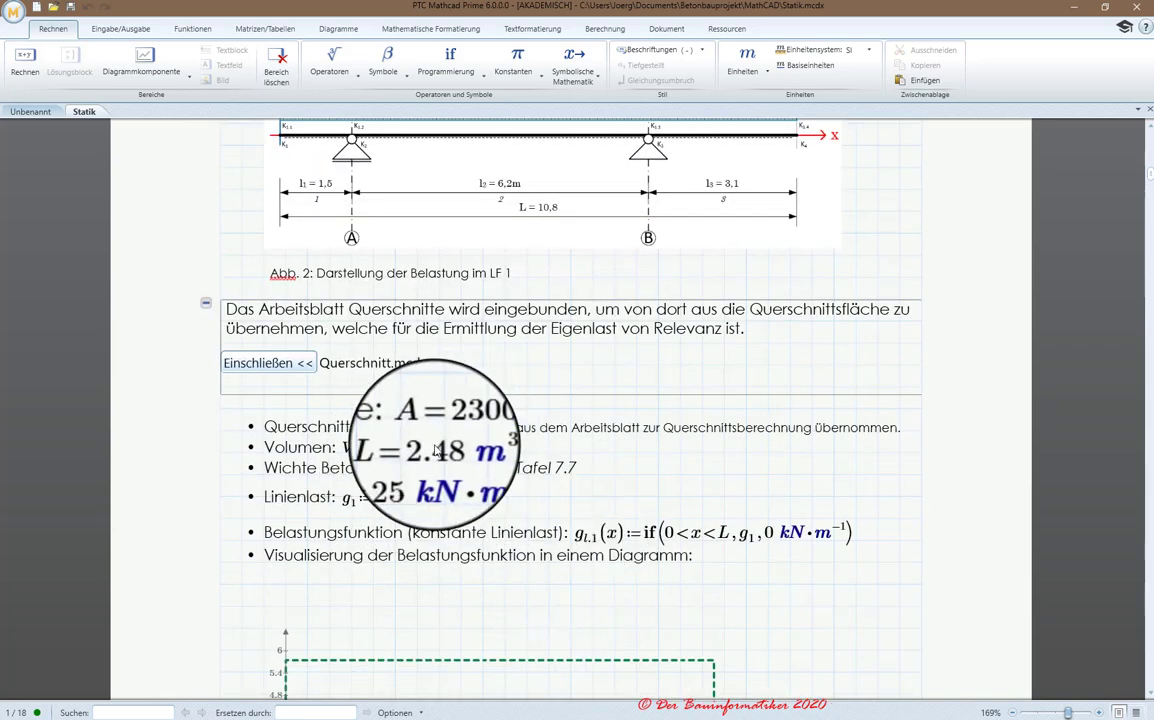
{"action": "left_click", "coordinate": [1073, 7]}
{"action": "left_click", "coordinate": [627, 515]}
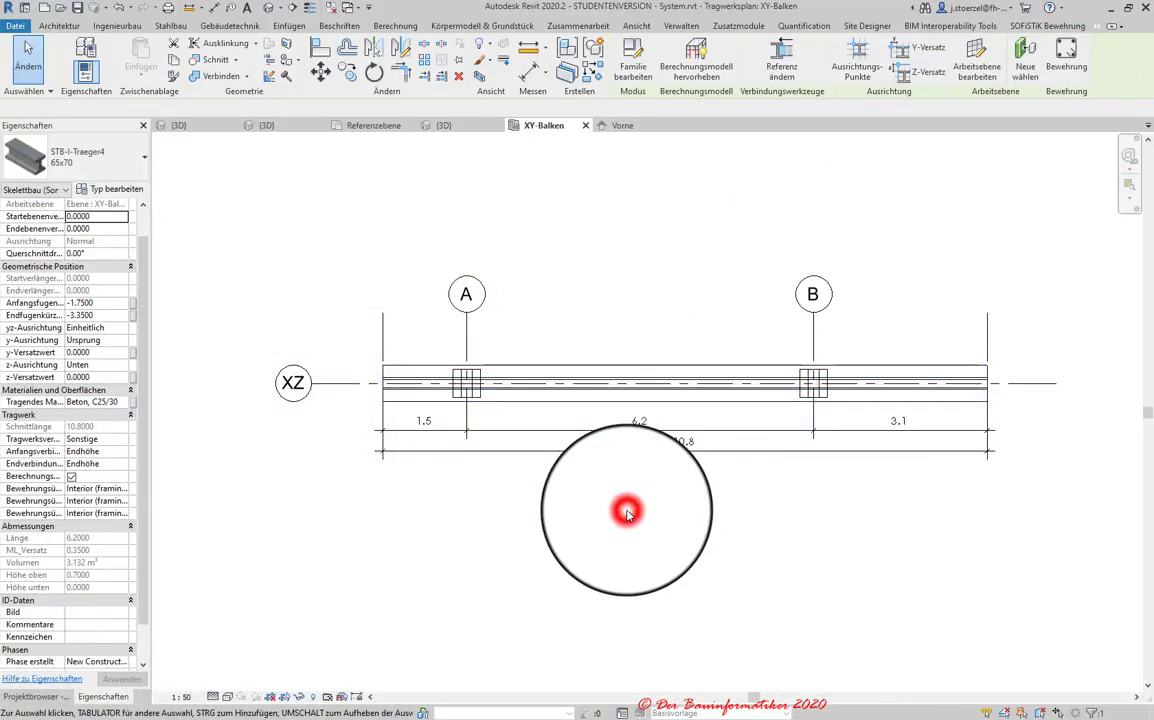
{"action": "left_click", "coordinate": [601, 405]}
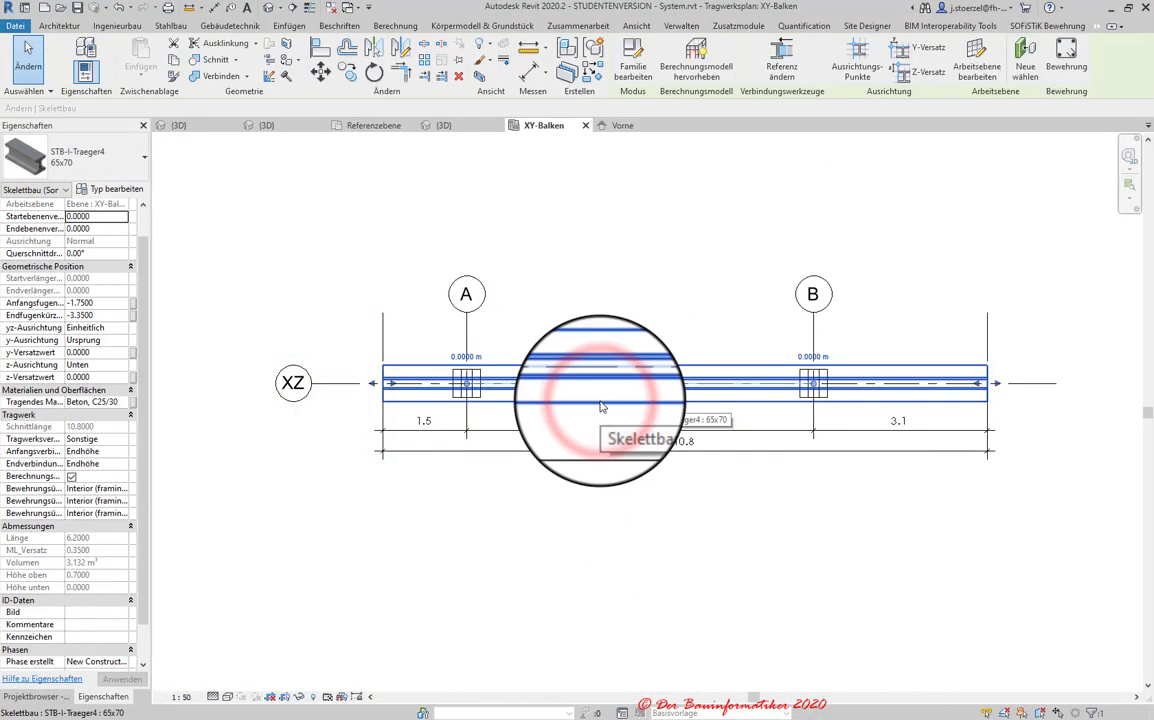
{"action": "scroll", "coordinate": [601, 405], "scroll_direction": "down", "scroll_amount": 1}
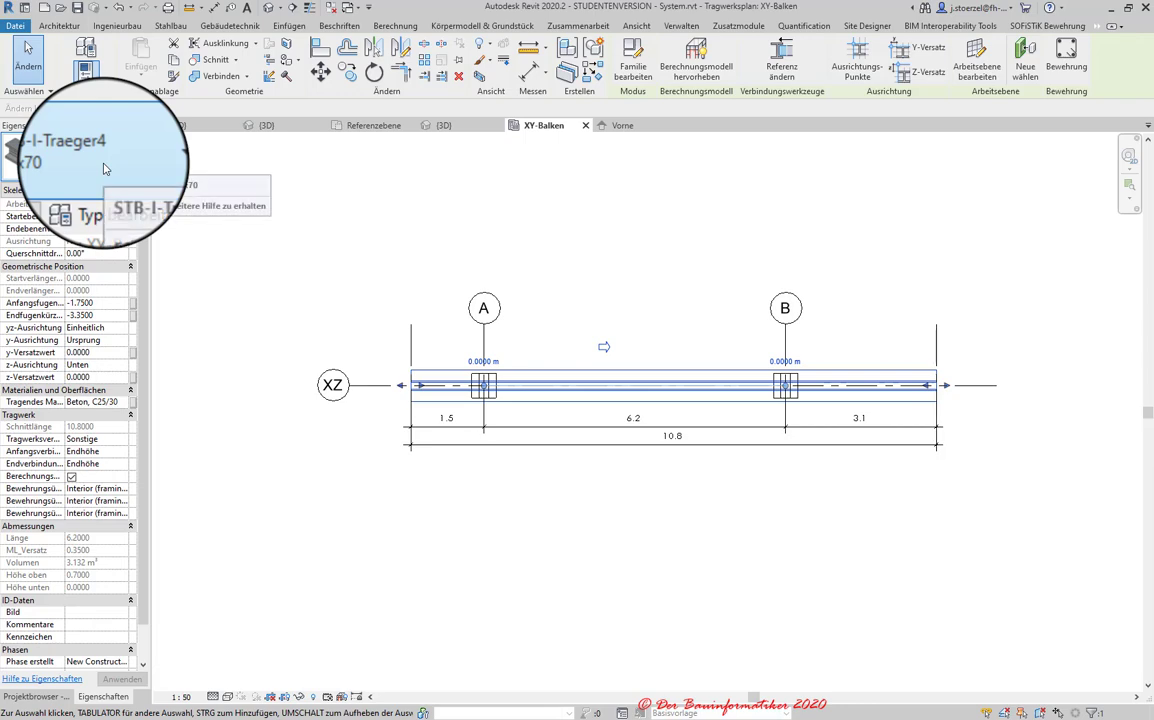
{"action": "left_click", "coordinate": [110, 189]}
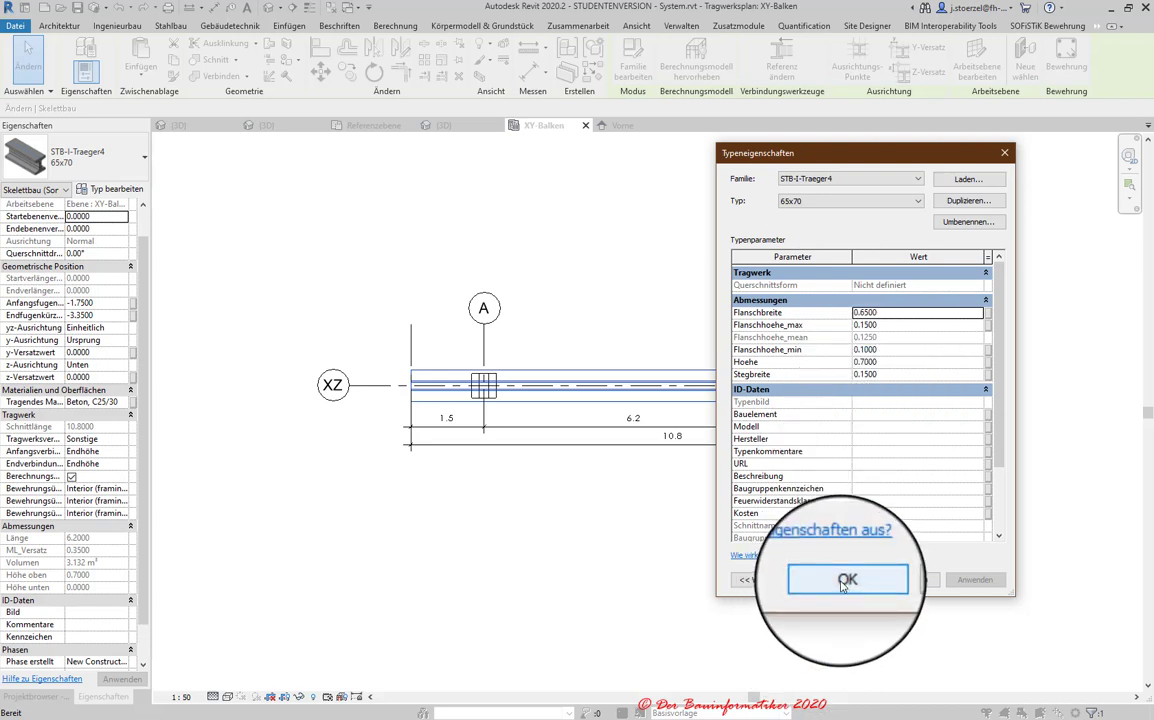
{"action": "left_click", "coordinate": [843, 581]}
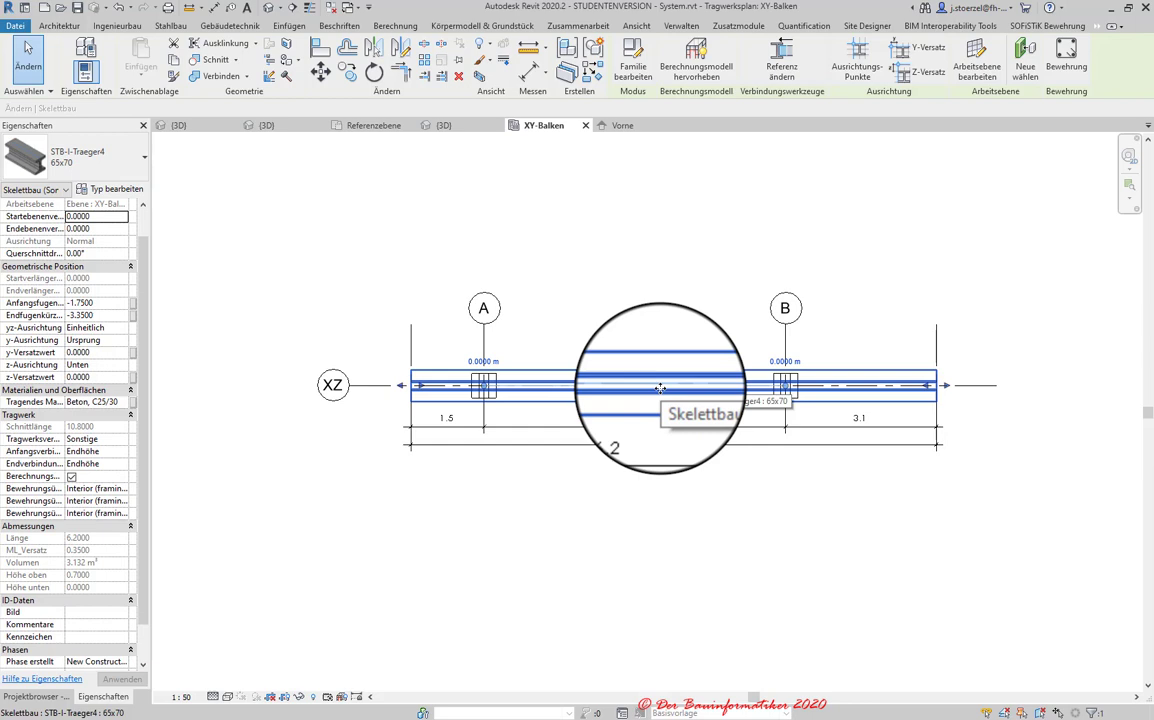
- Delete the I-beam from the XY-Balken plan and switch to the Ingenieurbau tab
{"action": "left_click", "coordinate": [598, 305]}
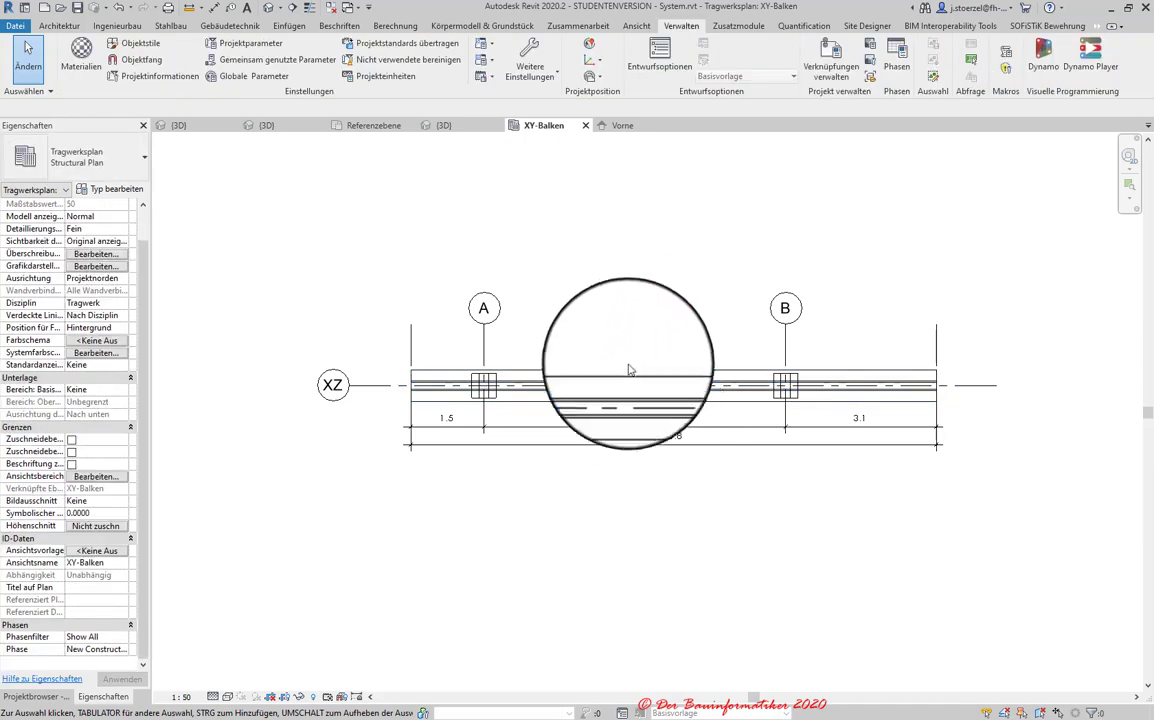
{"action": "left_click", "coordinate": [627, 378]}
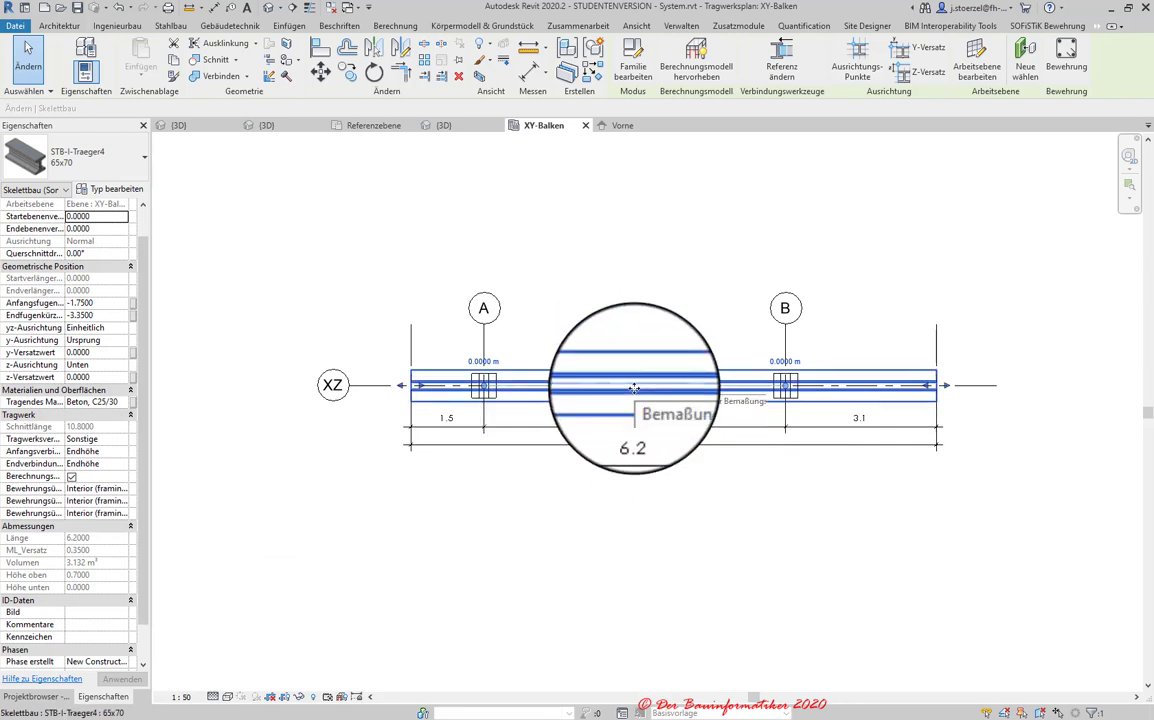
{"action": "key", "text": "Delete"}
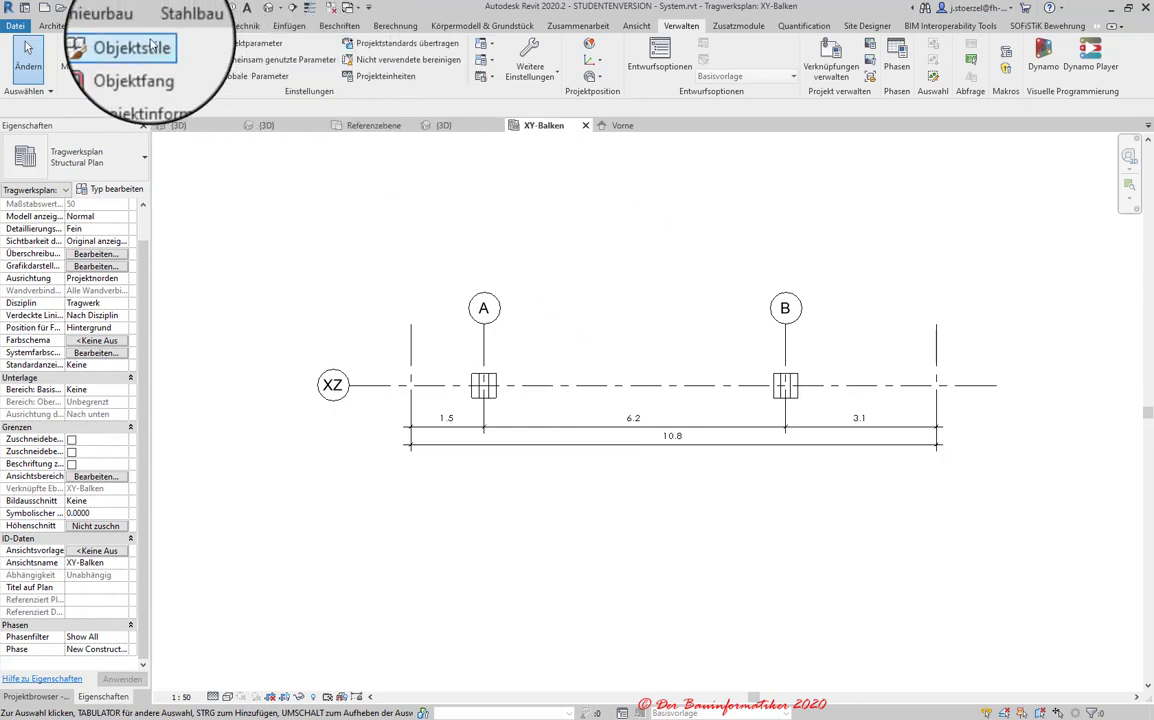
{"action": "left_click", "coordinate": [108, 25]}
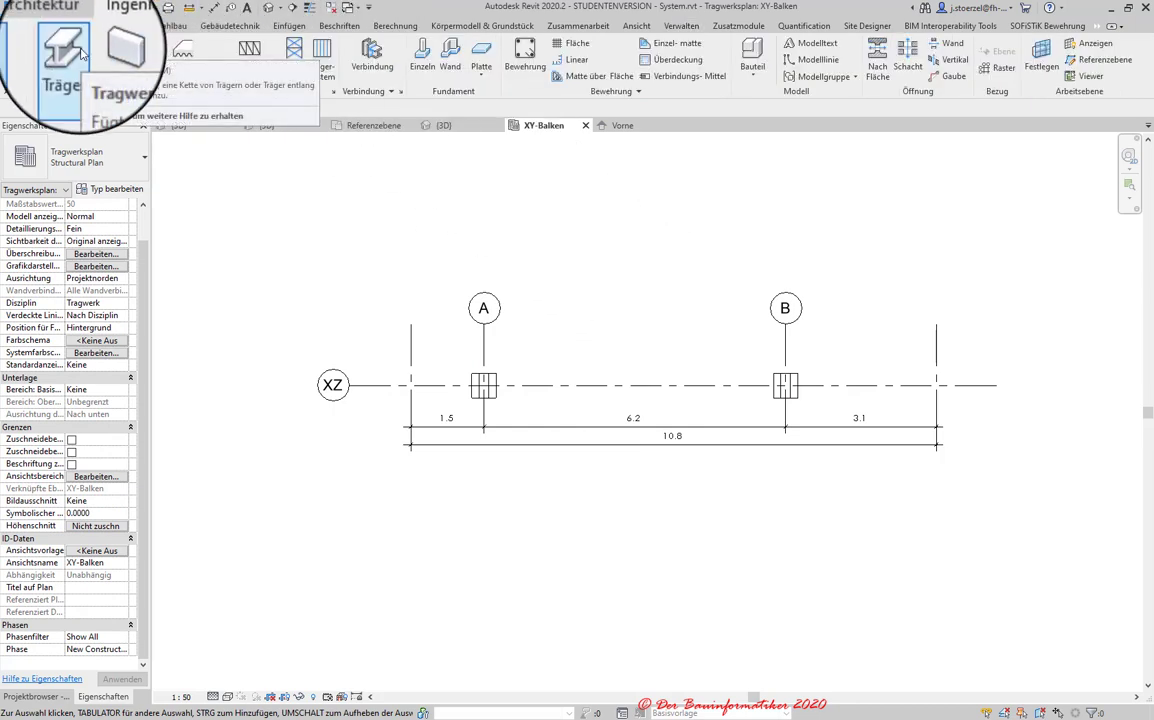
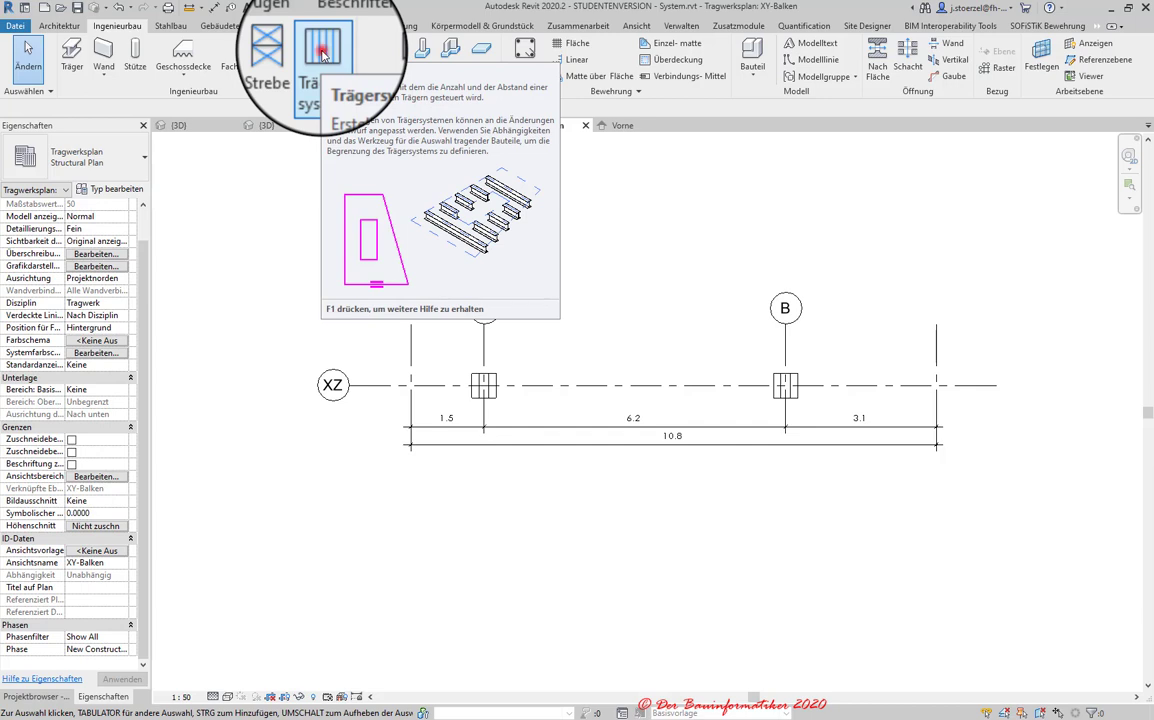
- Draw a rectangular beam-system boundary 10.8 long, from the beam's left end to its right end
{"action": "left_click", "coordinate": [322, 55]}
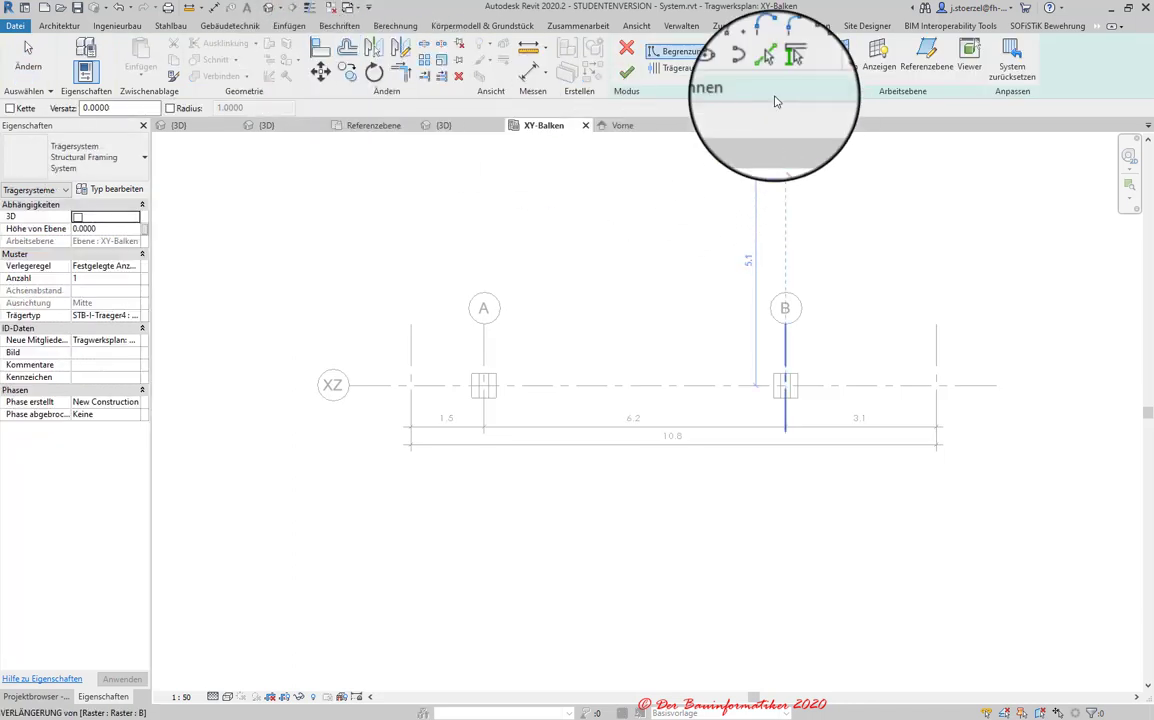
{"action": "left_click", "coordinate": [755, 46]}
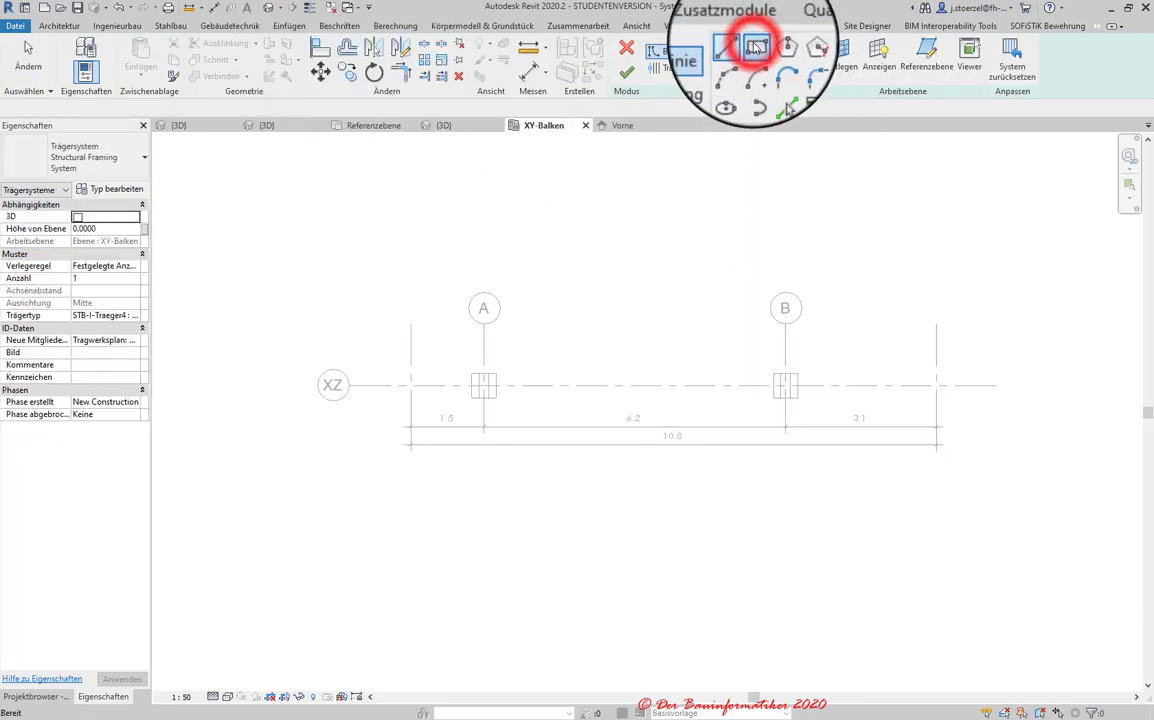
{"action": "left_click", "coordinate": [410, 357]}
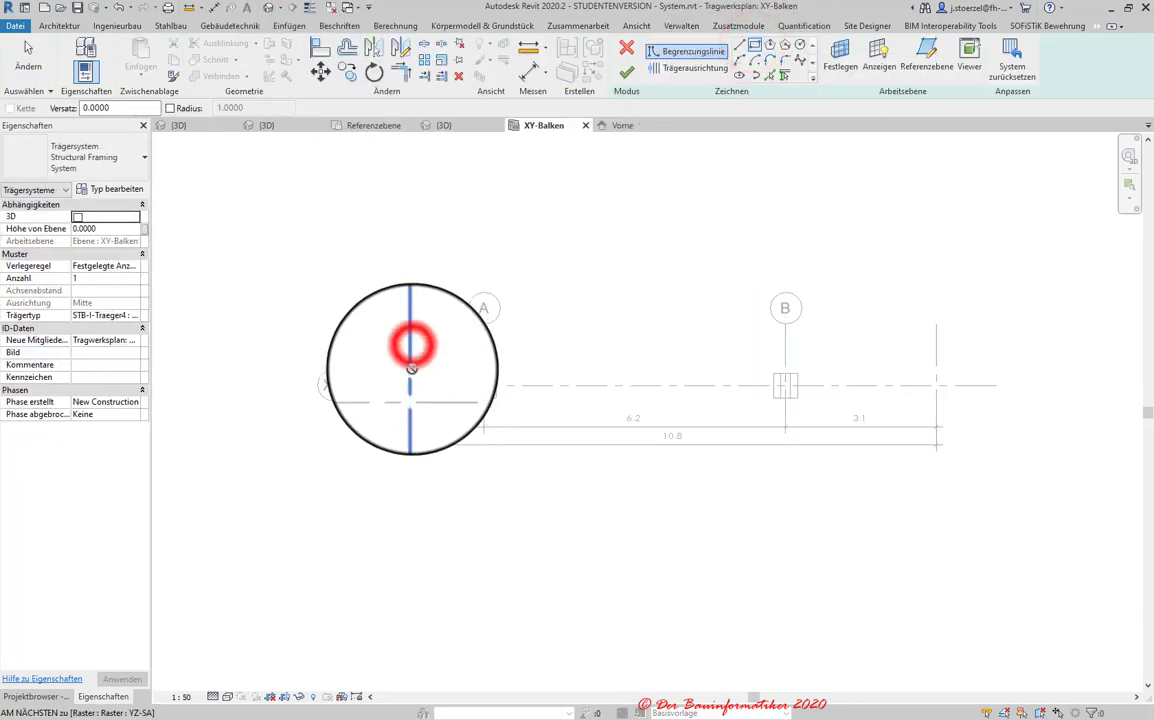
{"action": "left_click", "coordinate": [936, 413]}
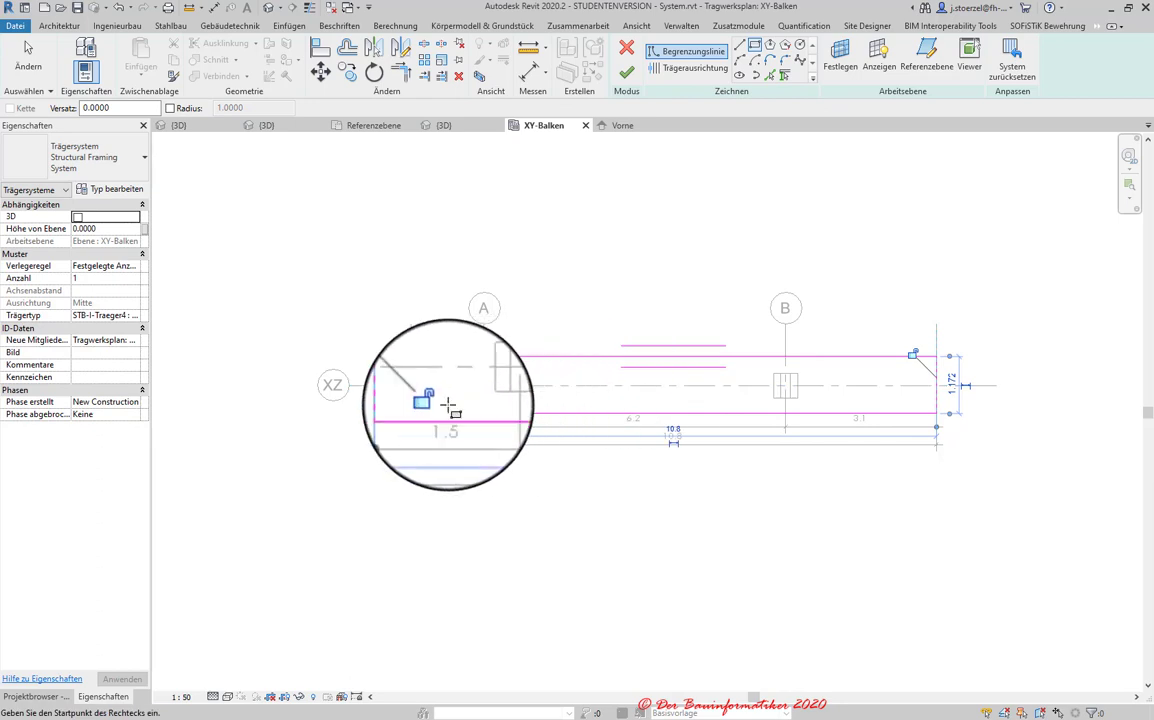
{"action": "left_click", "coordinate": [436, 404]}
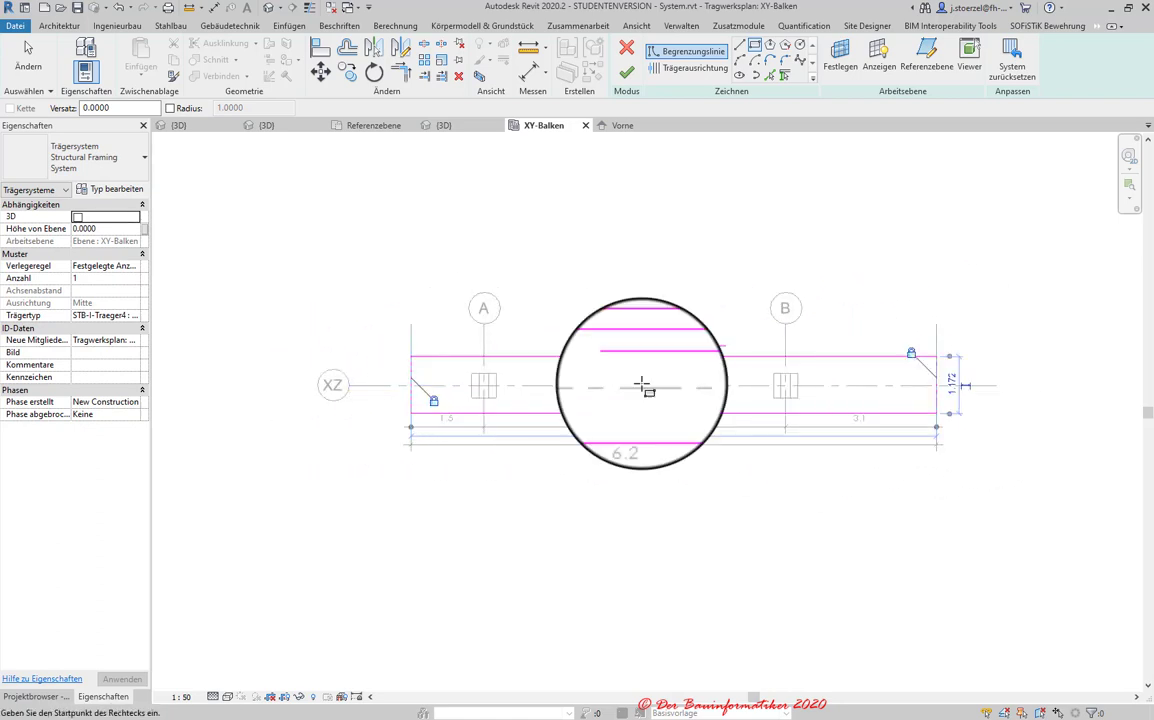
{"action": "left_click", "coordinate": [938, 340]}
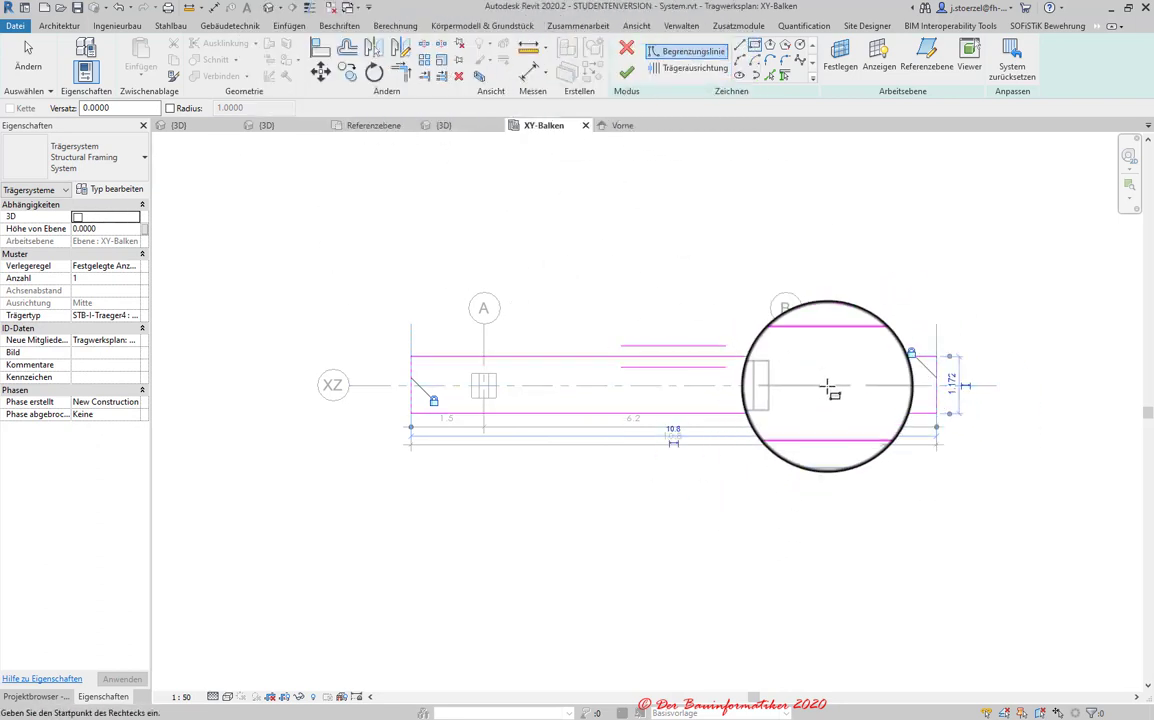
- Add an EQ aligned dimension across the boundary's top and bottom edges to centre it on axis XZ
{"action": "left_click", "coordinate": [891, 424]}
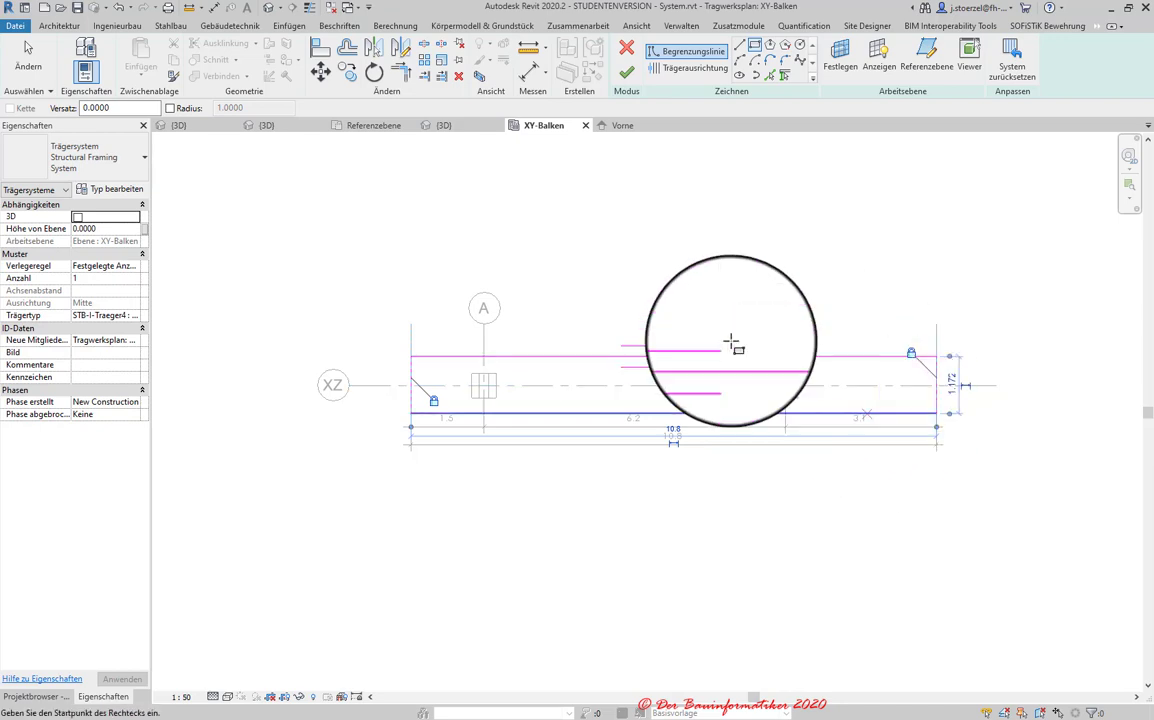
{"action": "left_click", "coordinate": [529, 74]}
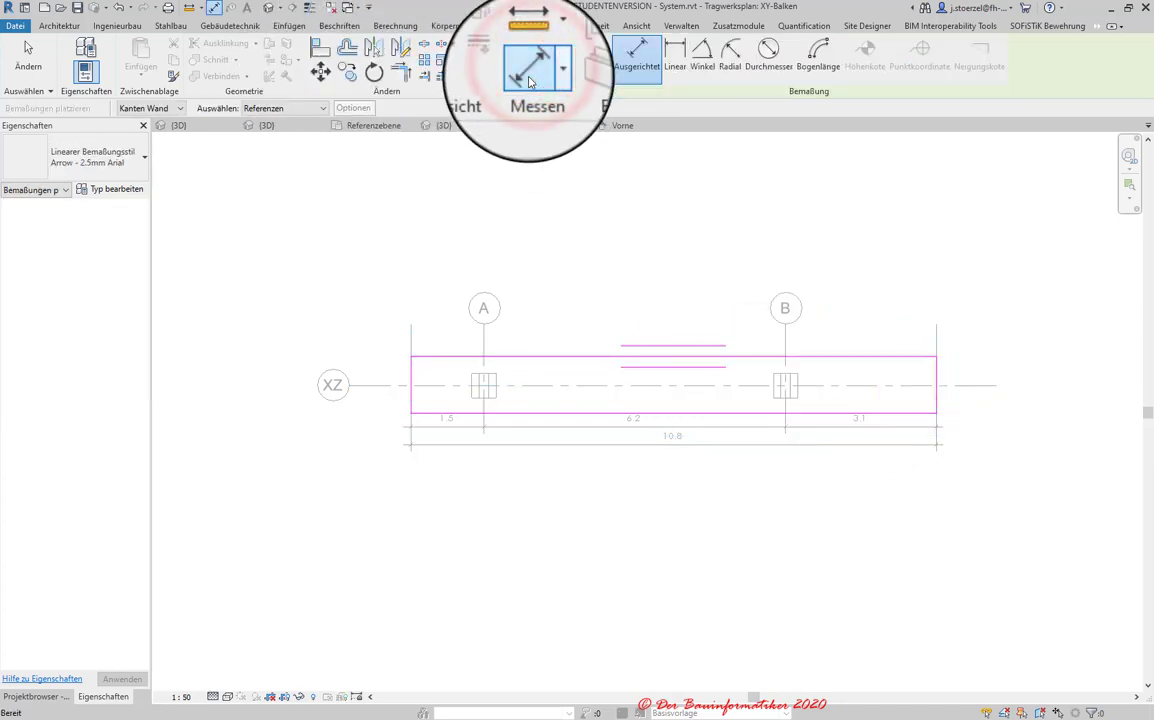
{"action": "left_click", "coordinate": [884, 358]}
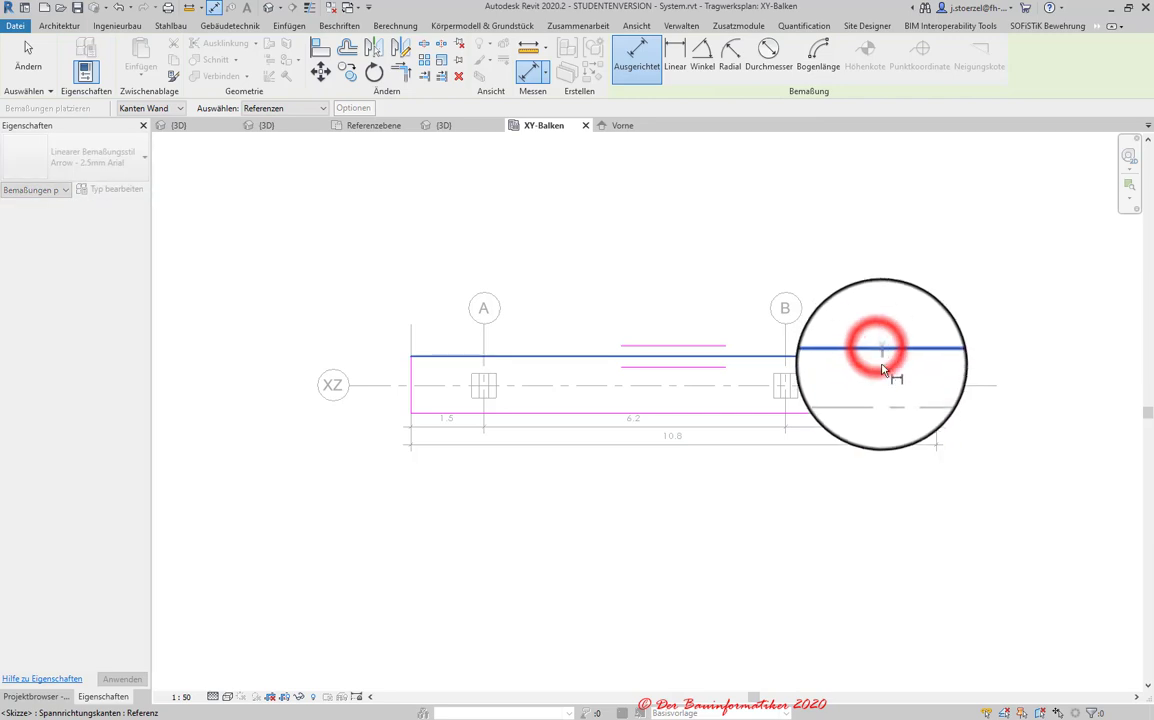
{"action": "left_click", "coordinate": [900, 413]}
{"action": "left_click", "coordinate": [1000, 380]}
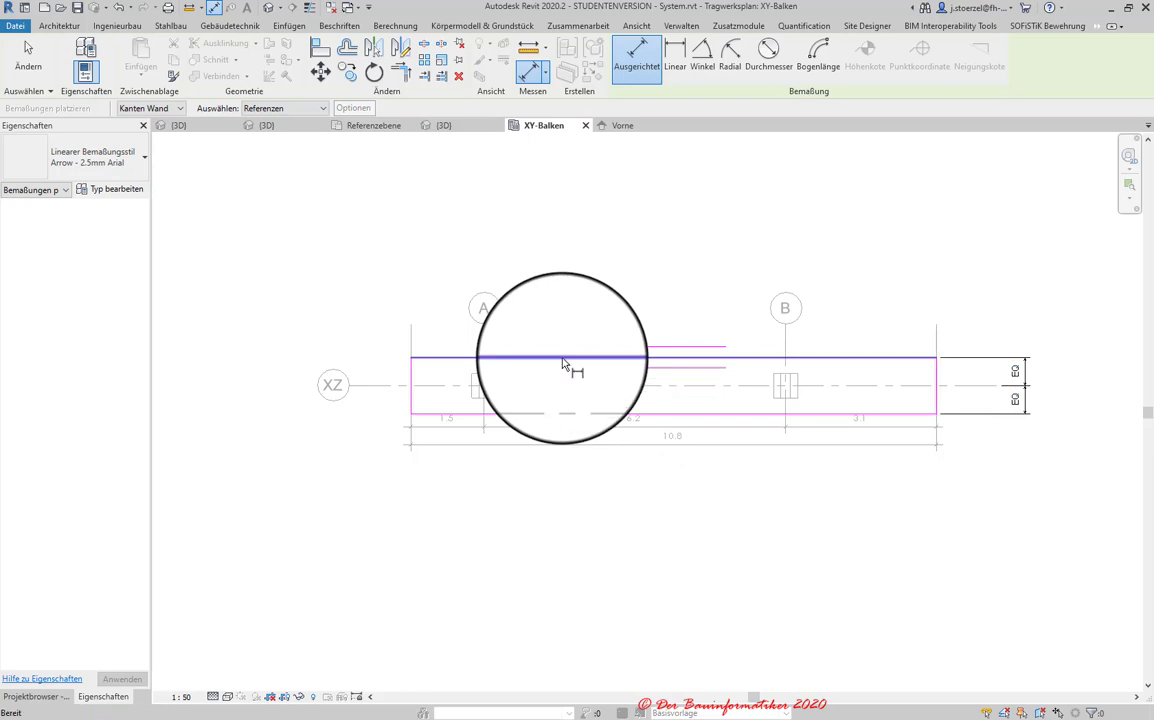
{"action": "key", "text": "b"}
{"action": "key", "text": "s"}
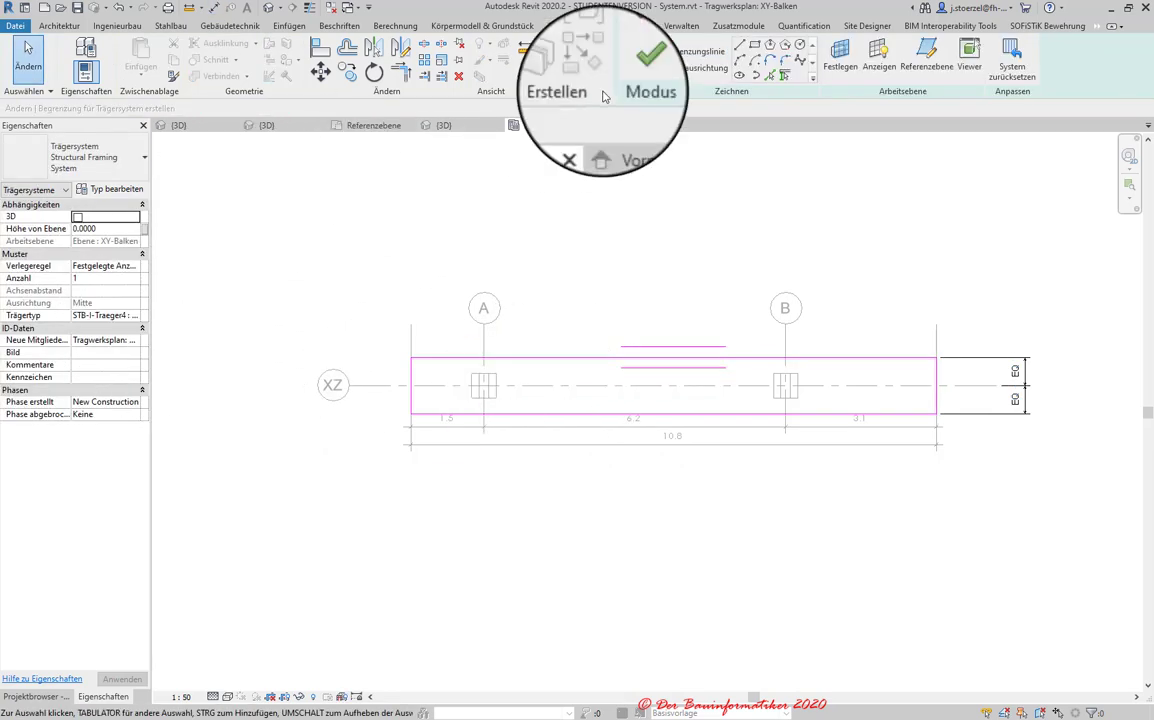
- Set beam type STB-I-Traeger4 : 65x70, use the top edge as beam direction, and finish the system
{"action": "left_click", "coordinate": [136, 318]}
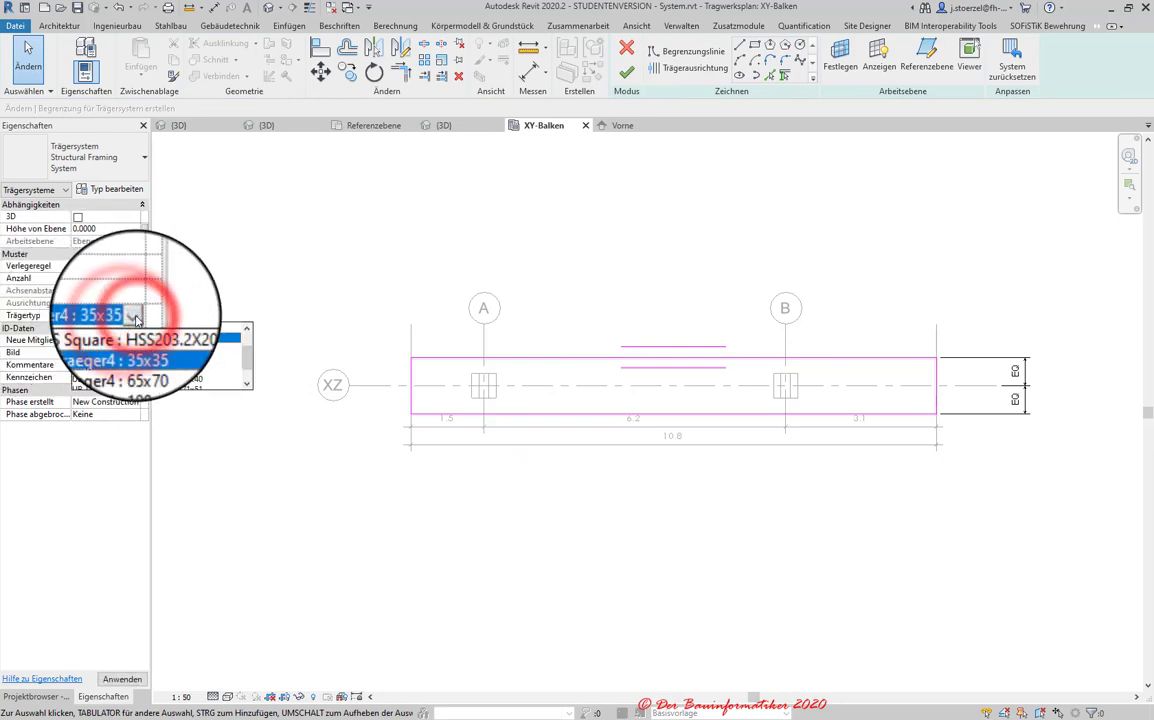
{"action": "left_click", "coordinate": [148, 338]}
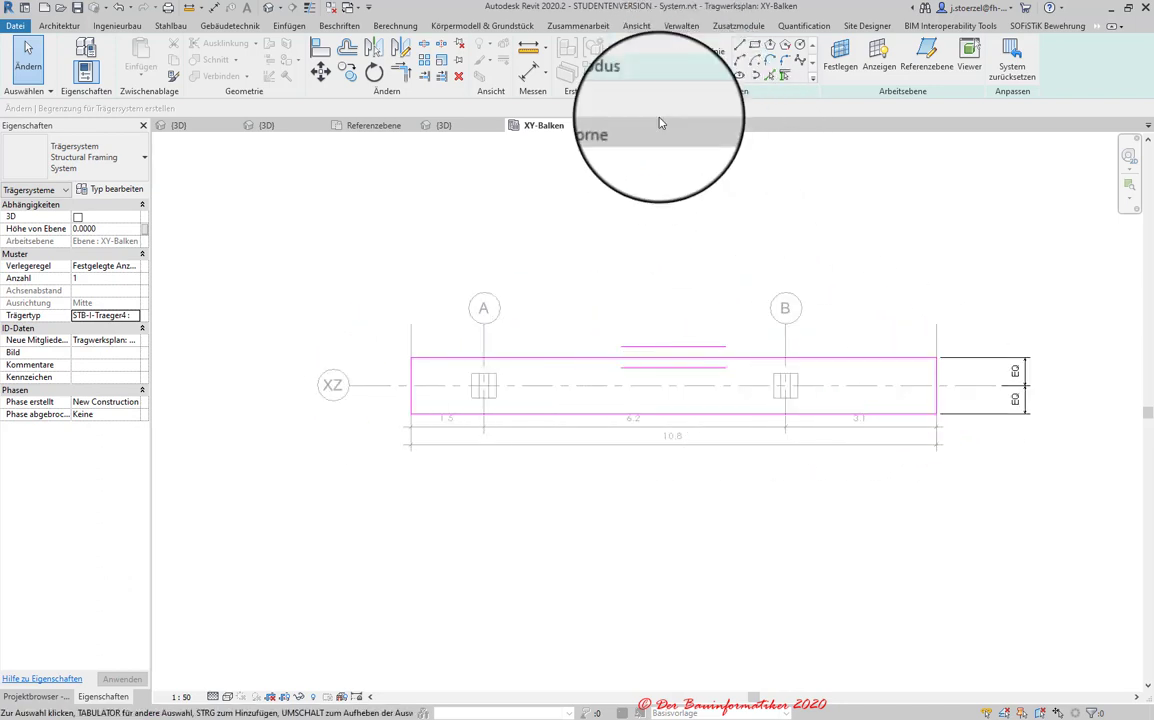
{"action": "left_click", "coordinate": [665, 70]}
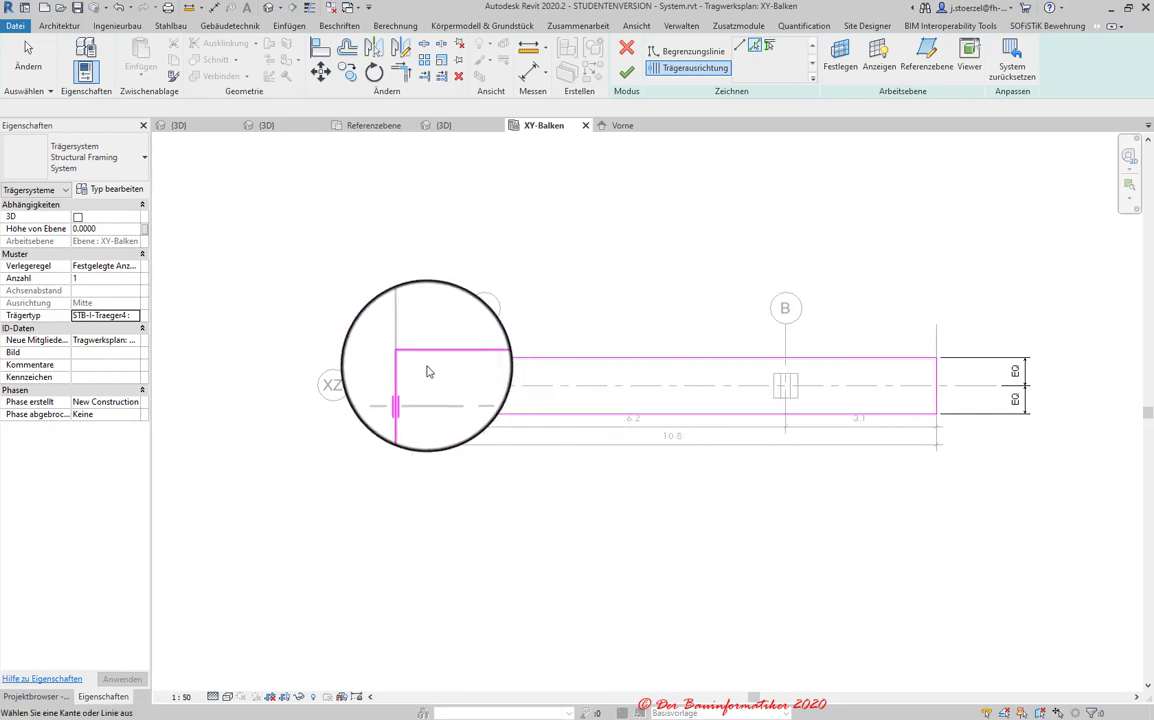
{"action": "left_click", "coordinate": [686, 67]}
{"action": "left_click", "coordinate": [640, 360]}
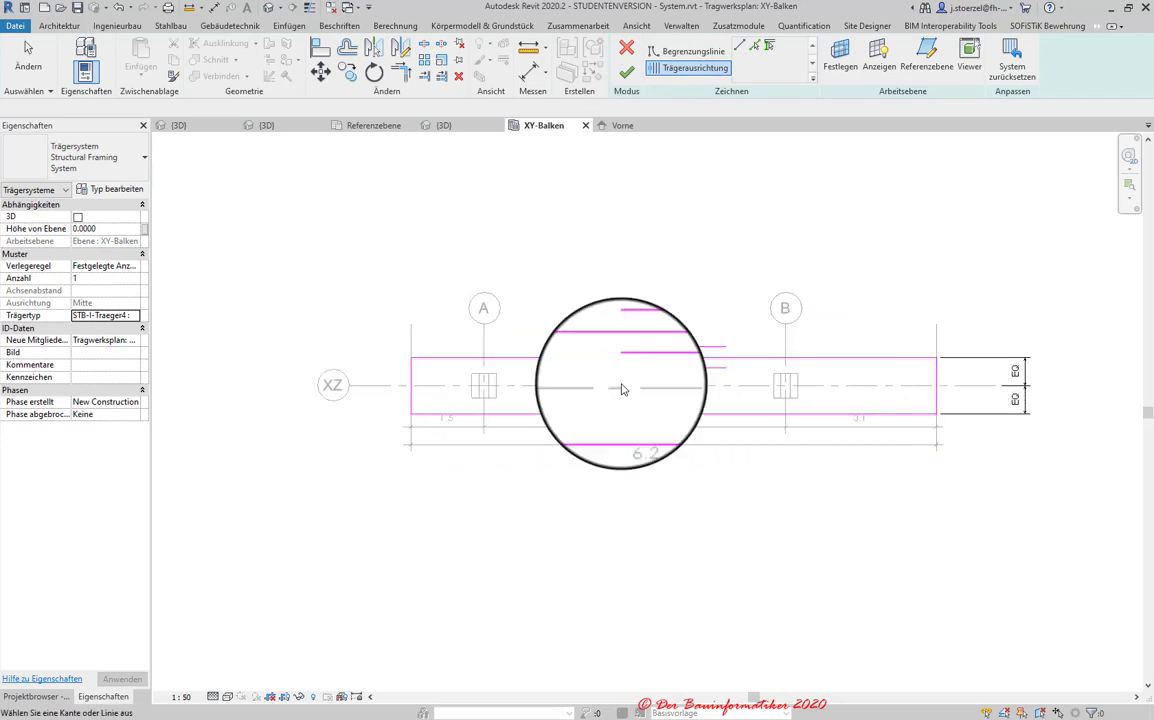
{"action": "left_click", "coordinate": [628, 76]}
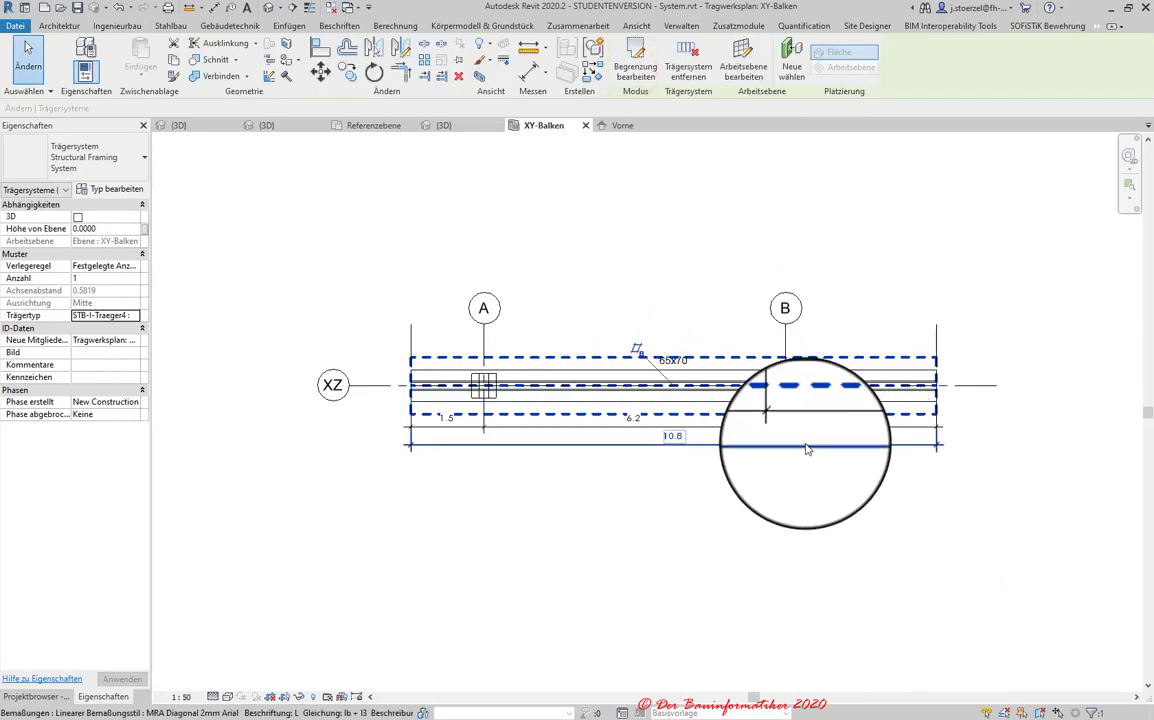
{"action": "key", "text": "Escape"}
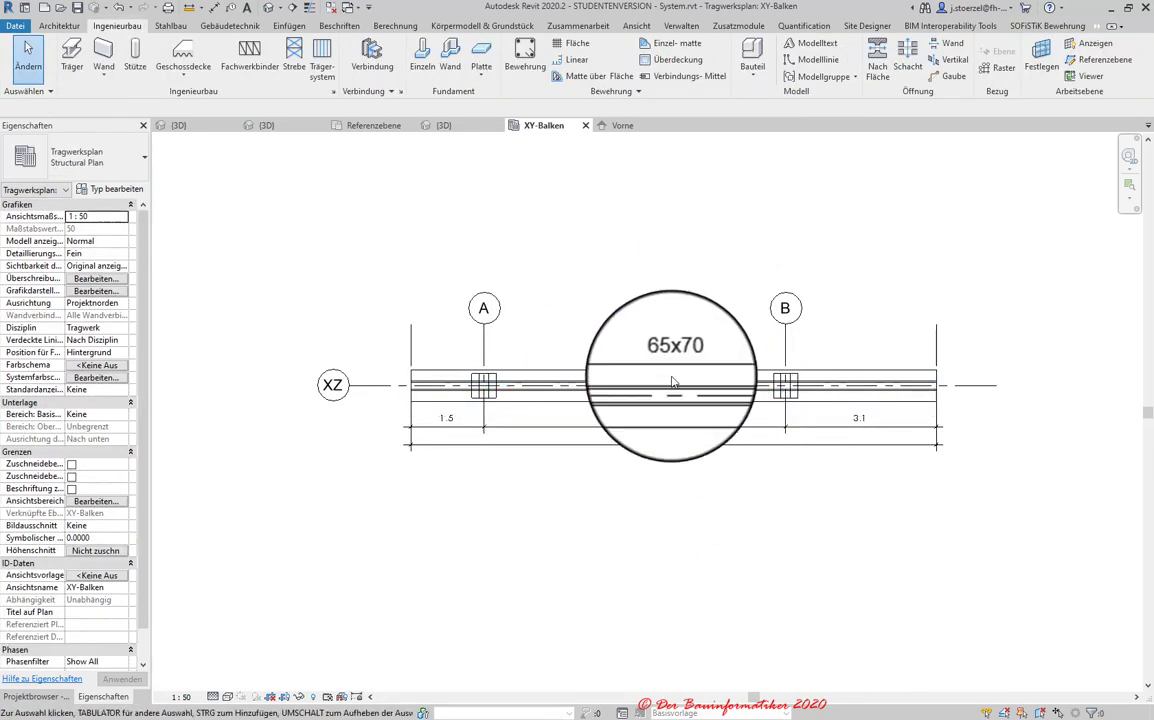
{"action": "left_click", "coordinate": [680, 366]}
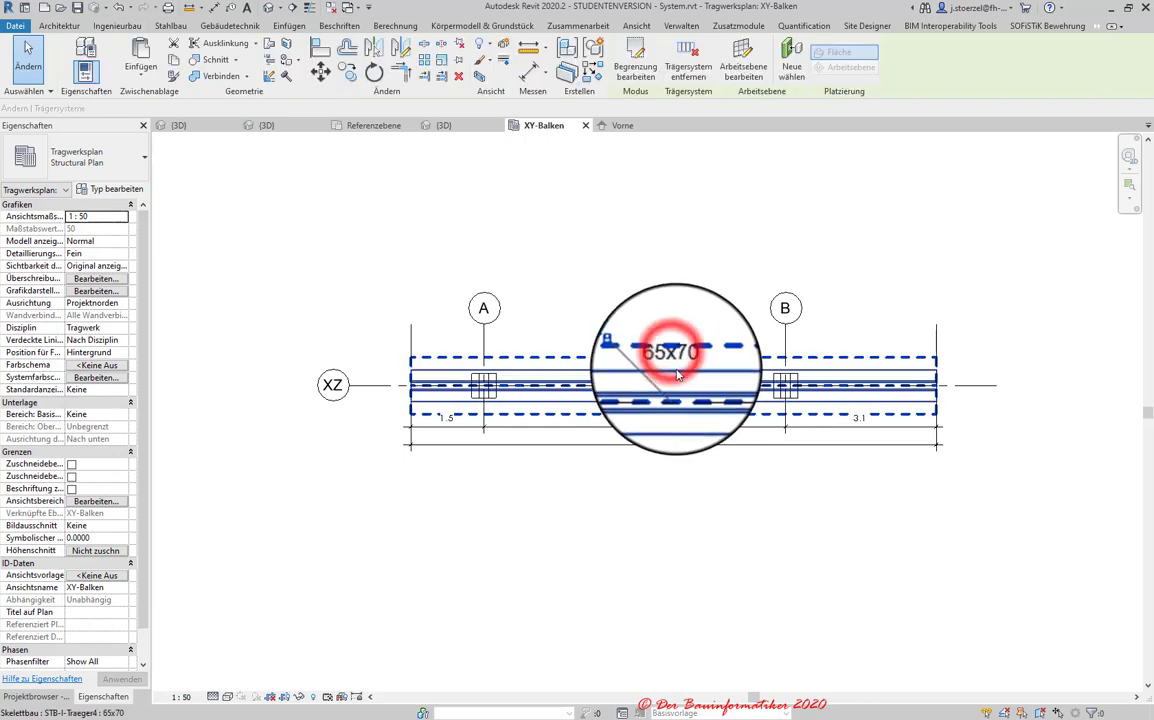
{"action": "key", "text": "Escape"}
{"action": "left_click", "coordinate": [680, 368]}
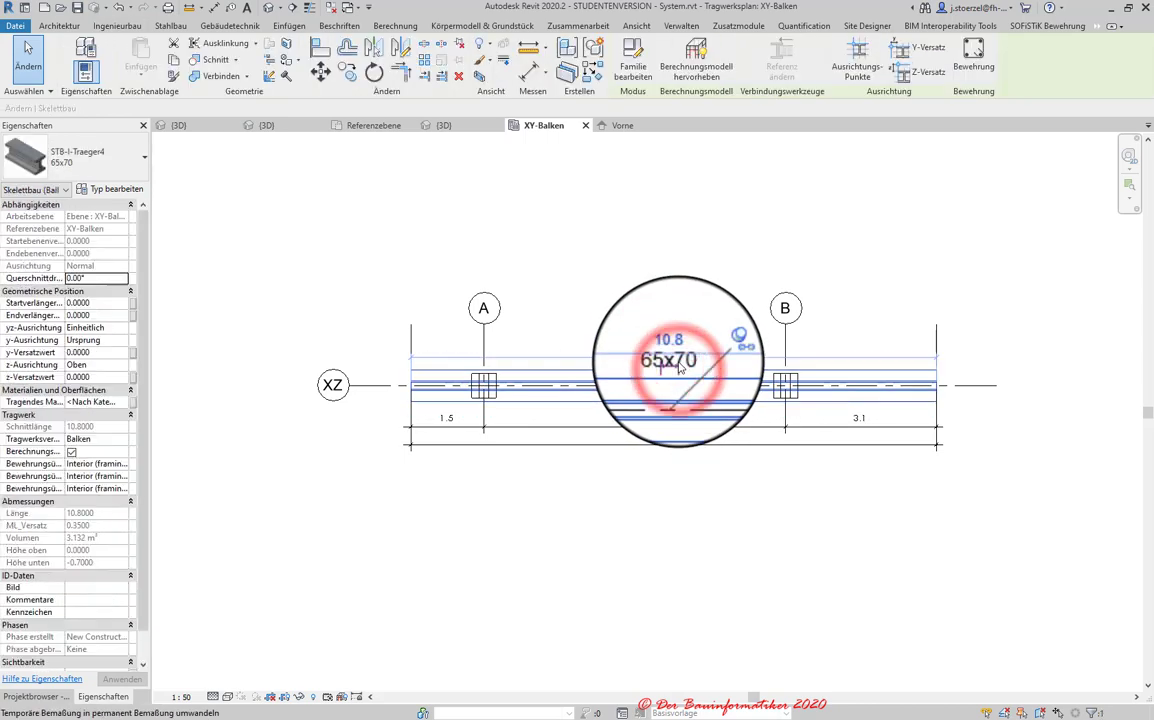
{"action": "key", "text": "Escape"}
{"action": "left_click", "coordinate": [675, 368]}
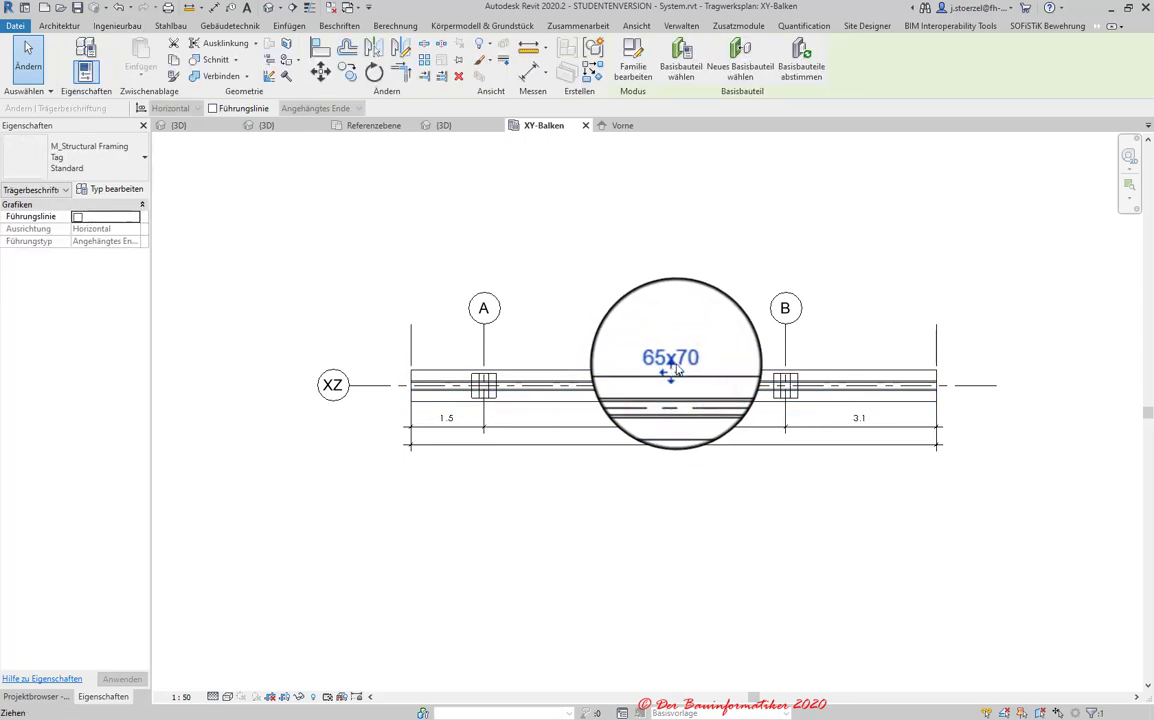
{"action": "key", "text": "Escape"}
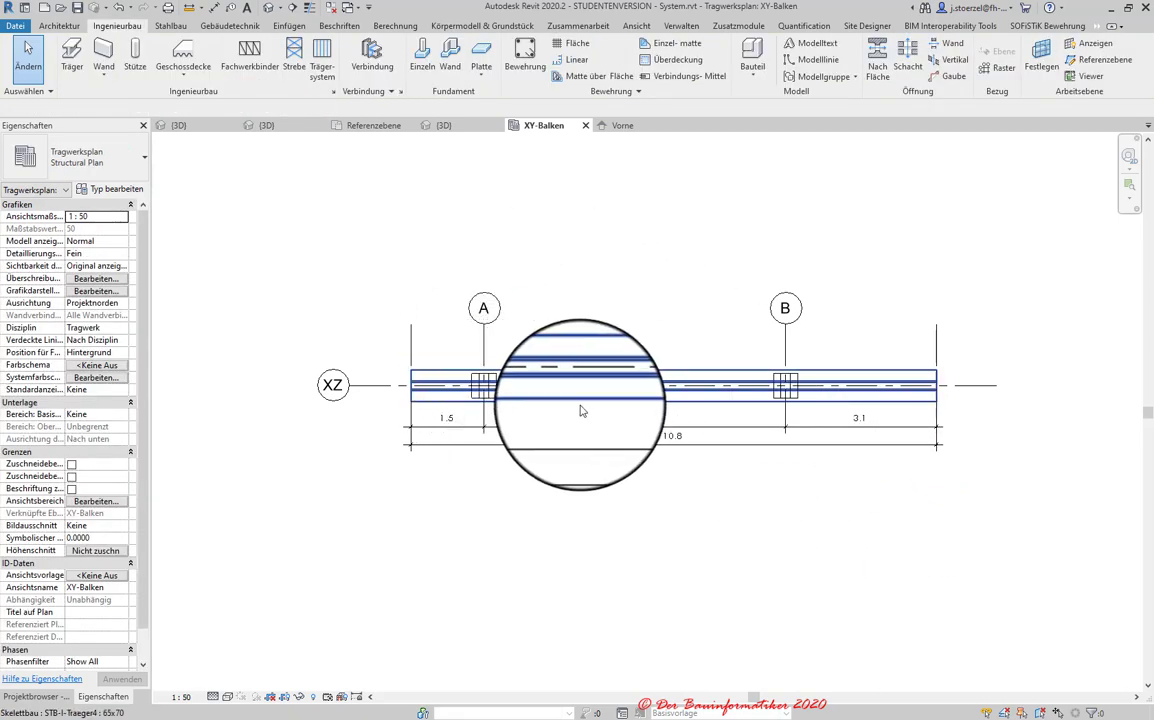
{"action": "left_click", "coordinate": [576, 405]}
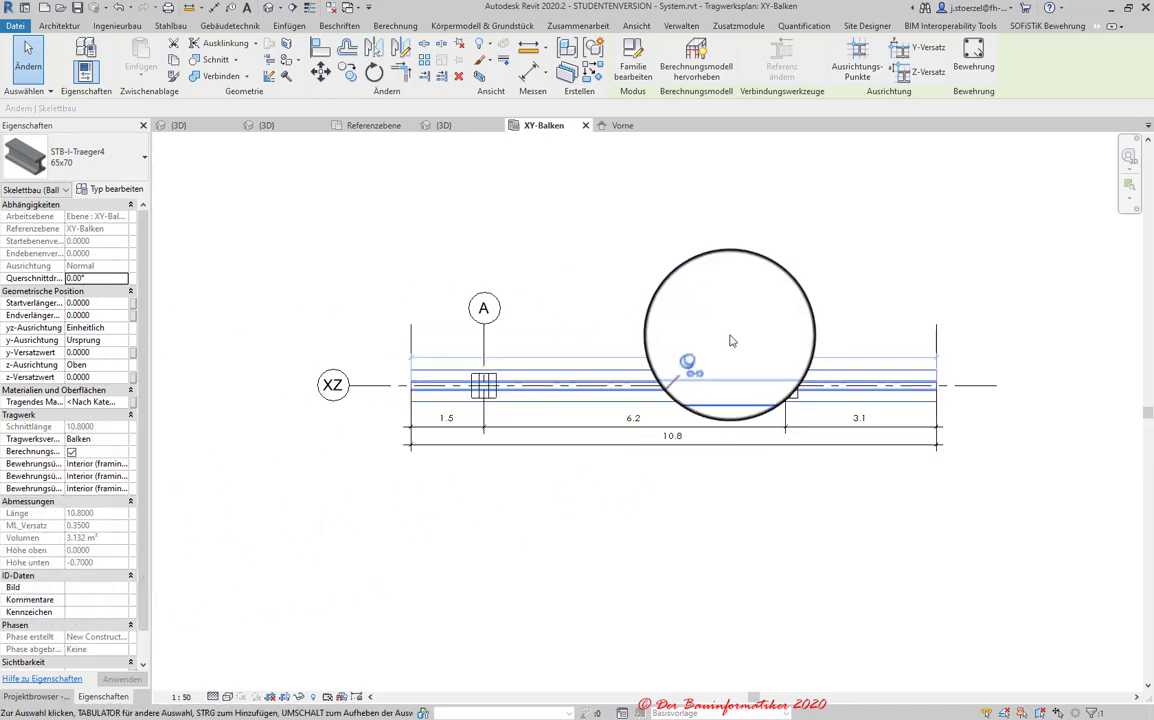
{"action": "key", "text": "Escape"}
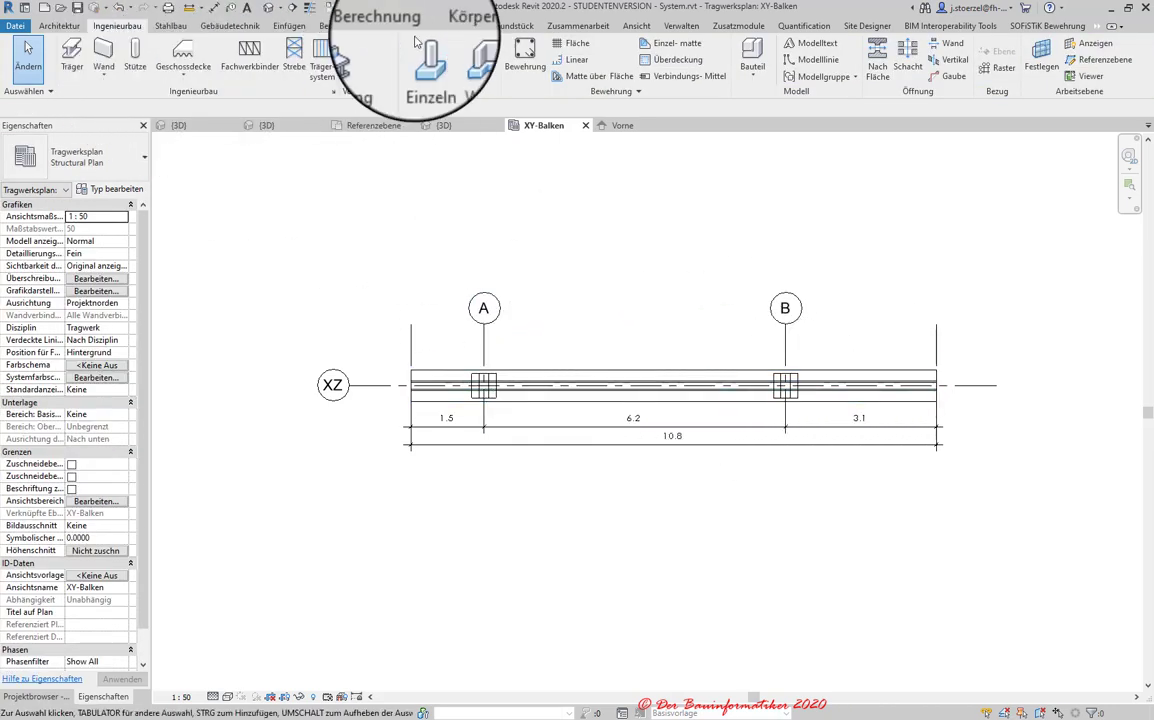
- Change global parameter l2 to 7 and apply, then set it to 5 and check the 9.6 beam
{"action": "left_click", "coordinate": [662, 28]}
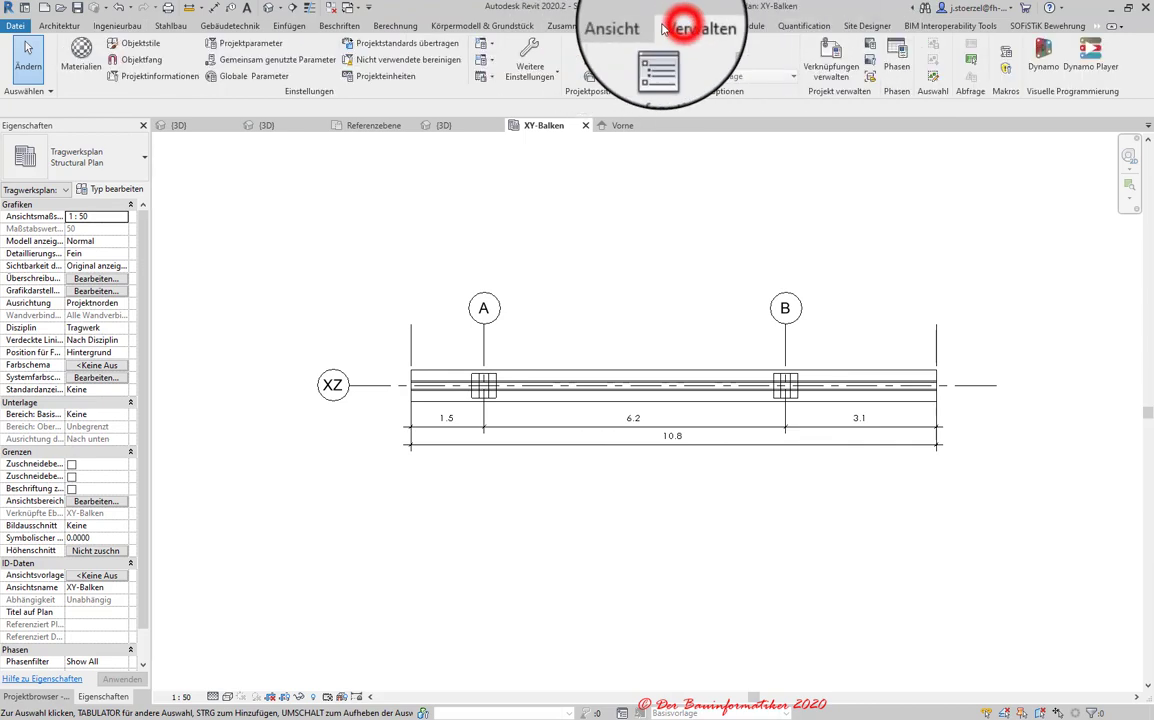
{"action": "left_click", "coordinate": [245, 77]}
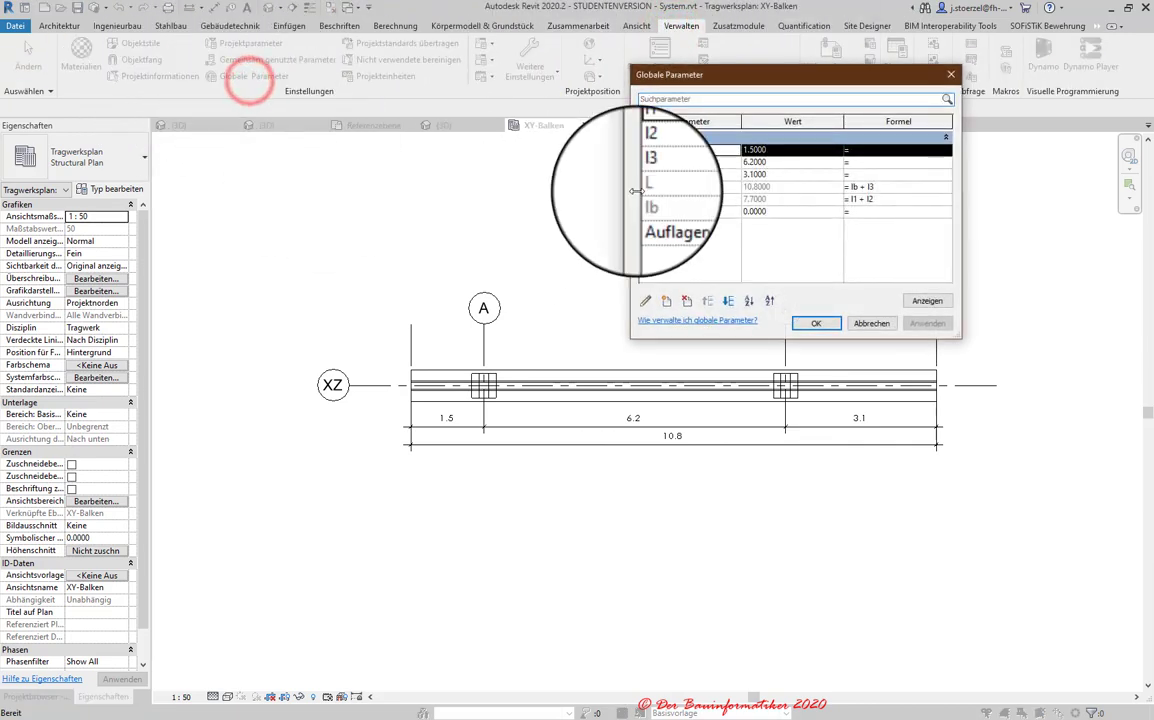
{"action": "left_click", "coordinate": [785, 168]}
{"action": "type", "text": "7"}
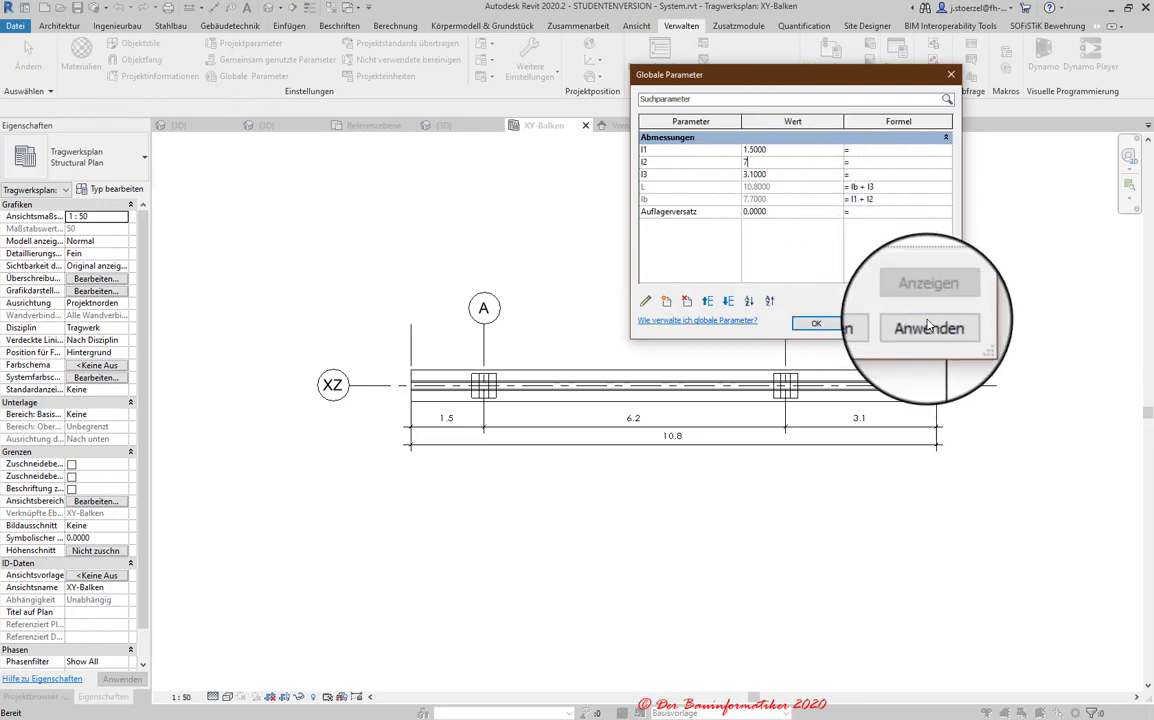
{"action": "left_click", "coordinate": [927, 323]}
{"action": "left_click", "coordinate": [781, 167]}
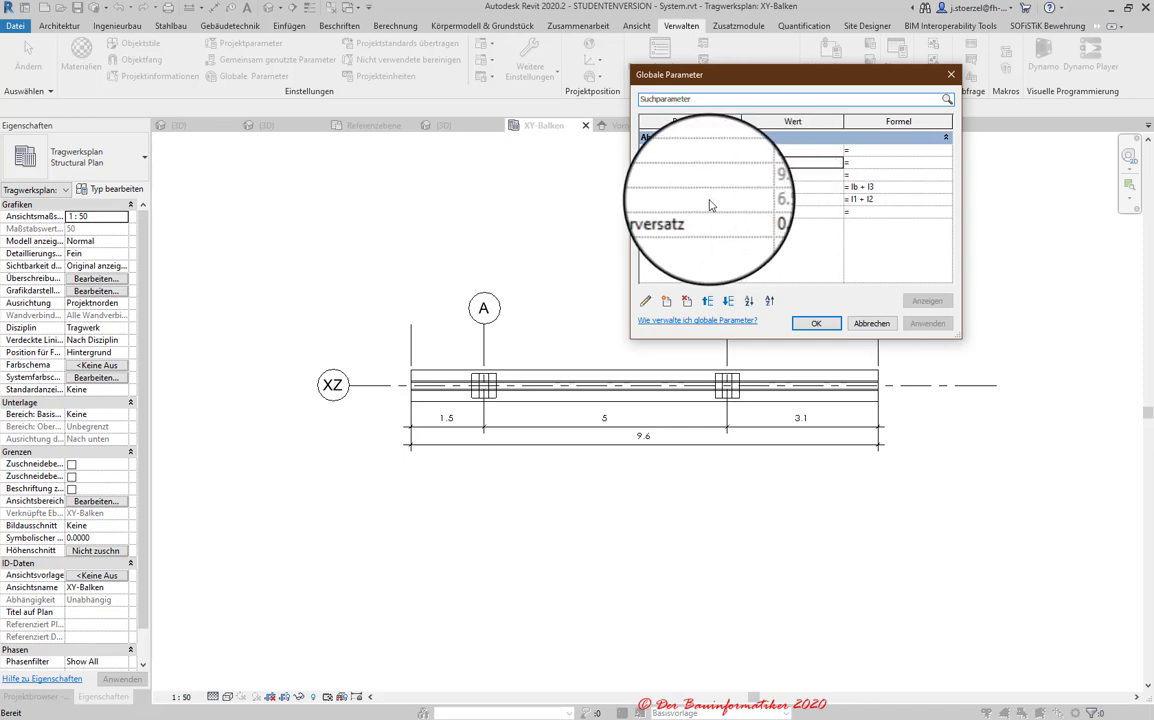
{"action": "left_click", "coordinate": [808, 324]}
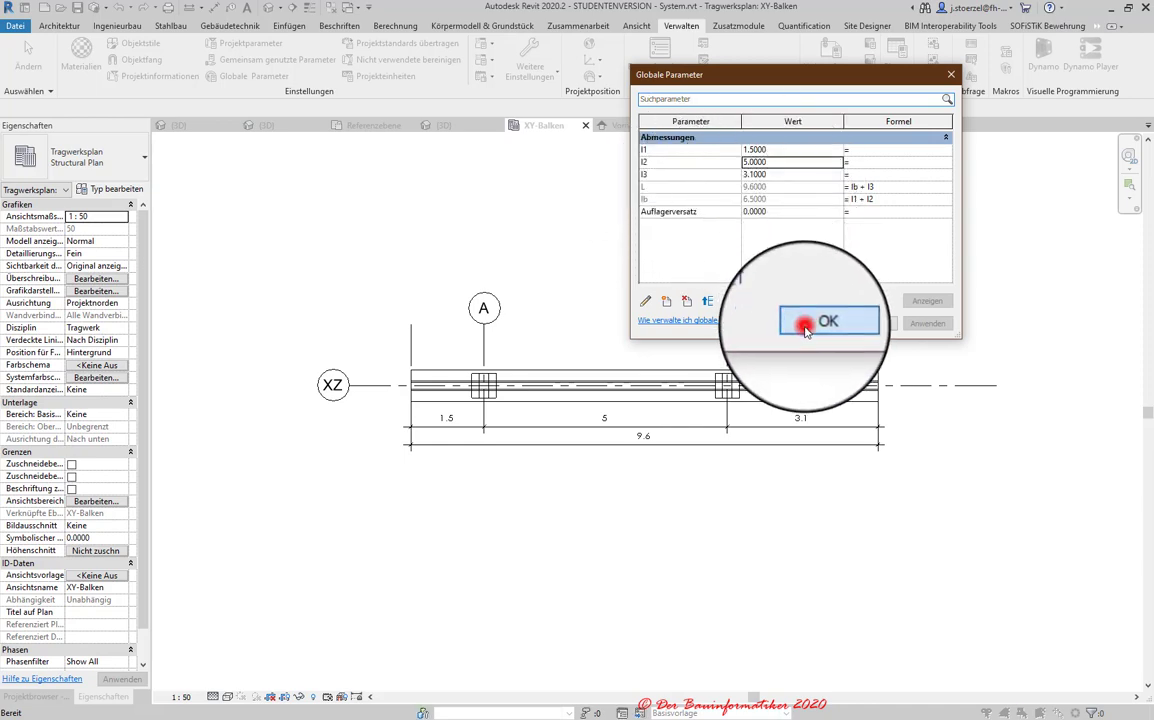
{"action": "left_click", "coordinate": [619, 394]}
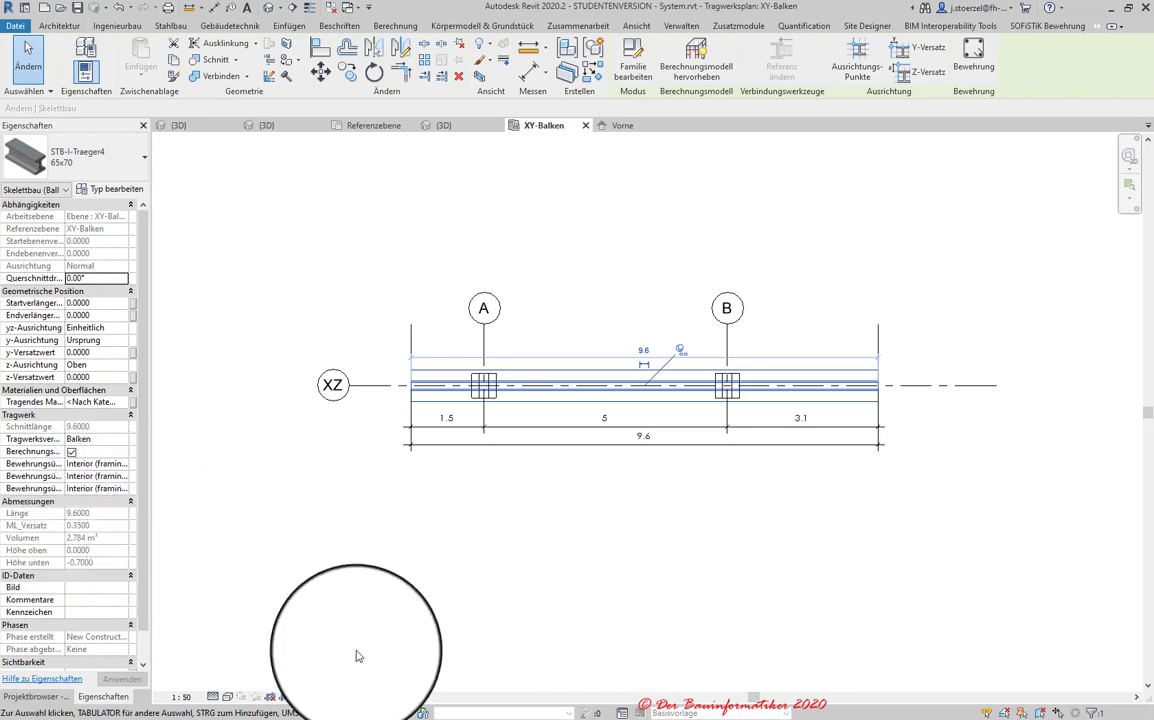
- Open and cancel the beam system's boundary edit, select the single beam, and show the Project Browser
{"action": "left_click", "coordinate": [653, 418]}
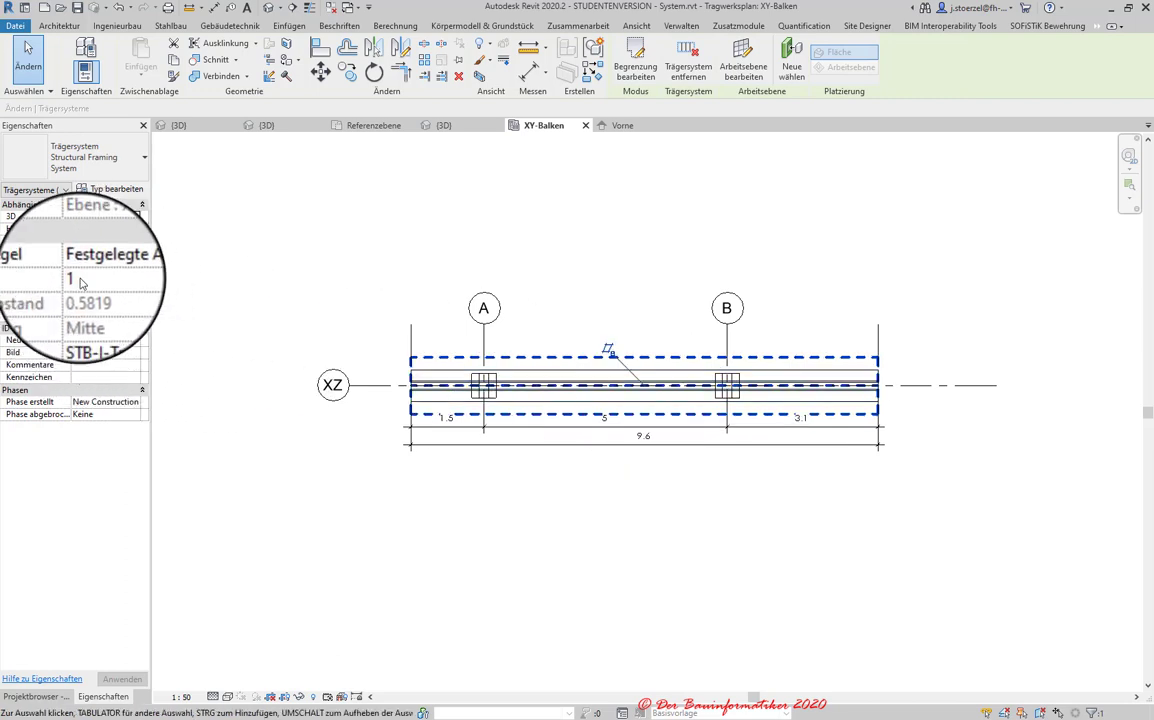
{"action": "left_click", "coordinate": [635, 60]}
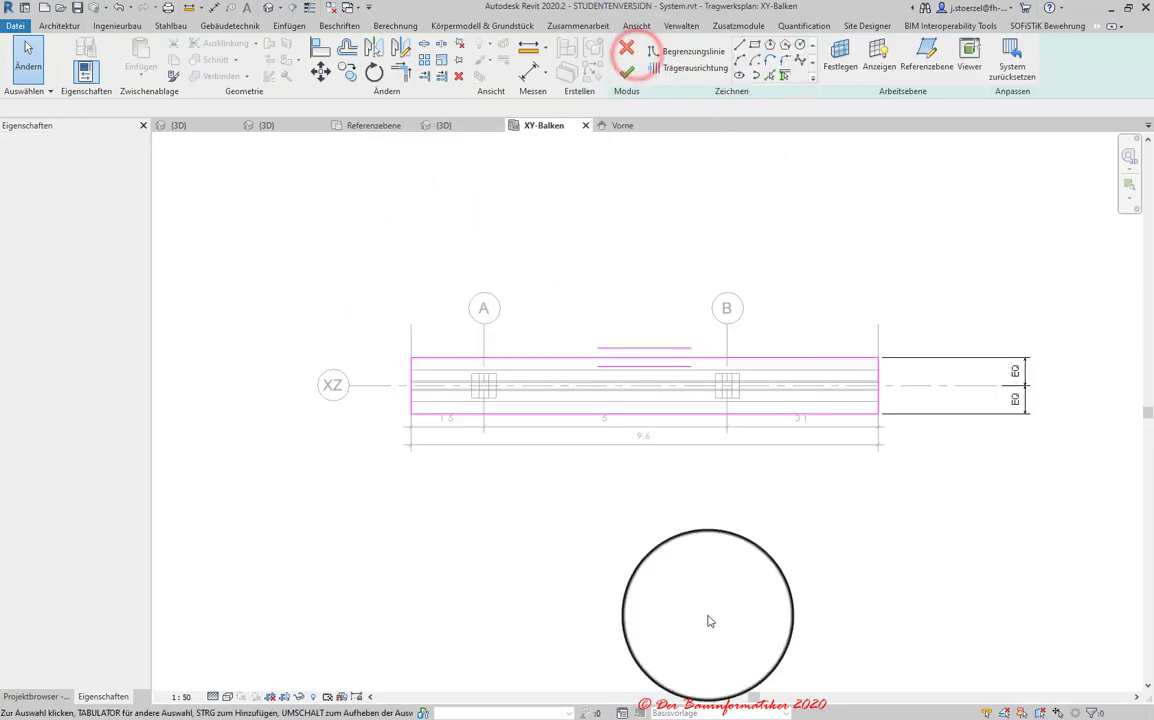
{"action": "left_click", "coordinate": [629, 55]}
{"action": "left_click", "coordinate": [599, 407]}
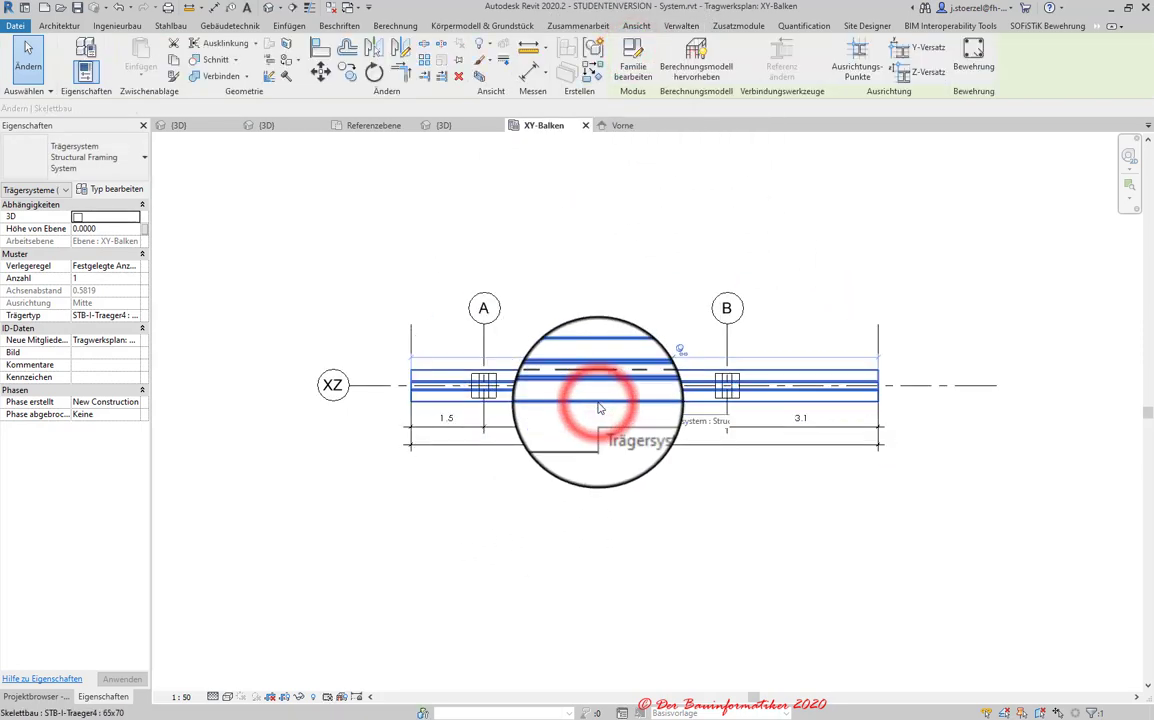
{"action": "scroll", "coordinate": [75, 355], "scroll_direction": "down", "scroll_amount": 1}
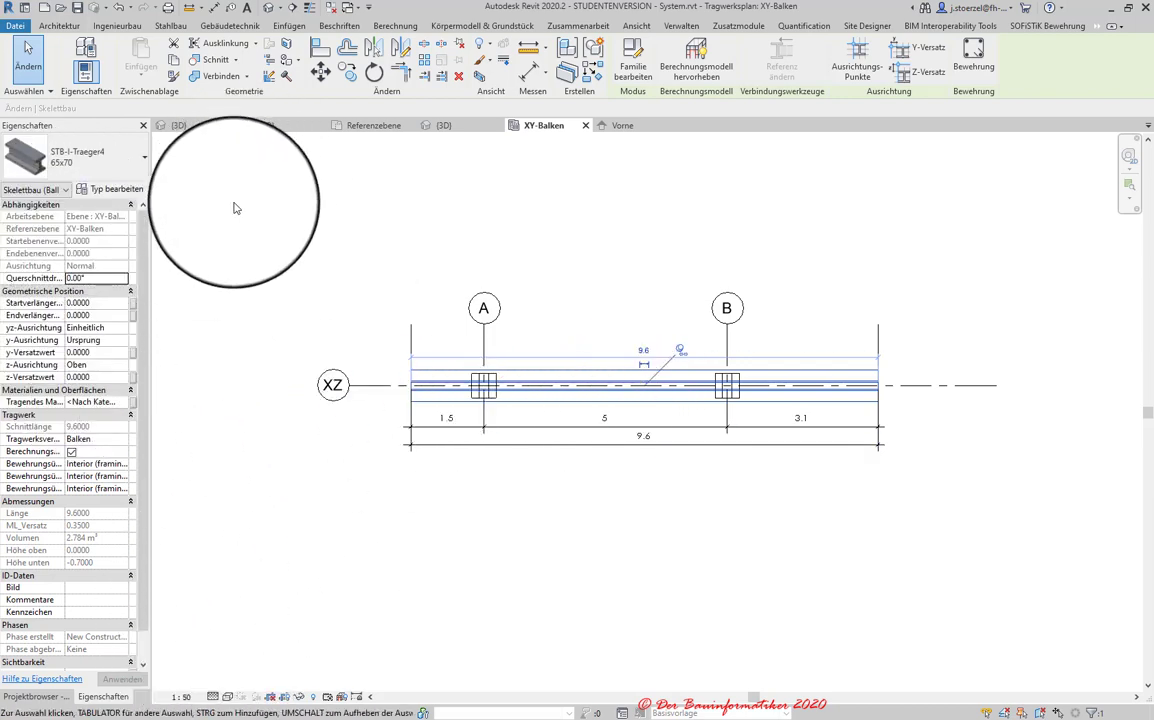
{"action": "left_click", "coordinate": [30, 696]}
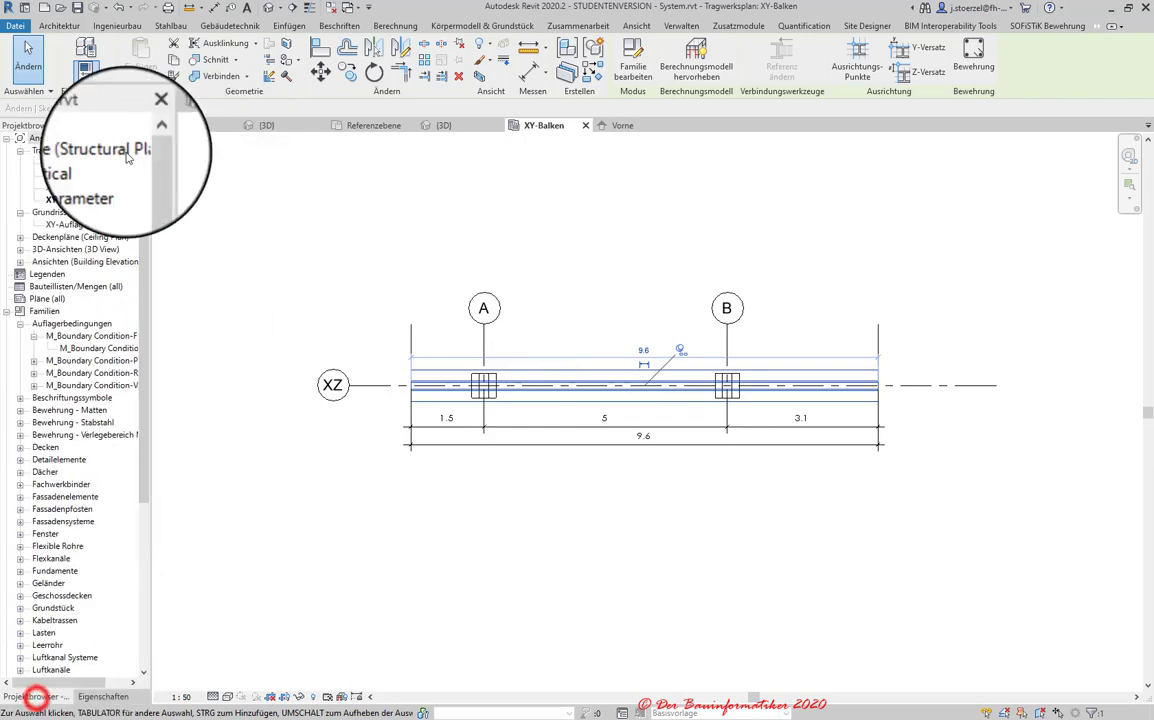
- Open the South elevation and set its detail level to medium
{"action": "left_click", "coordinate": [20, 261]}
{"action": "double_click", "coordinate": [57, 299]}
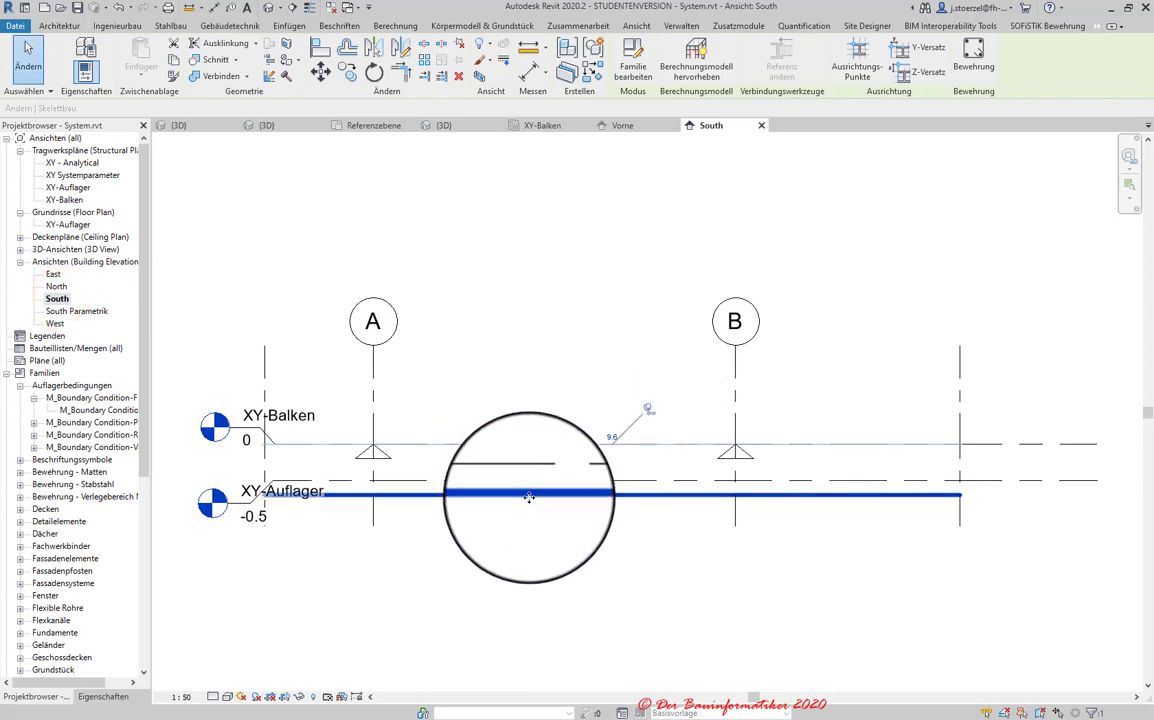
{"action": "left_click", "coordinate": [214, 694]}
{"action": "left_click", "coordinate": [225, 665]}
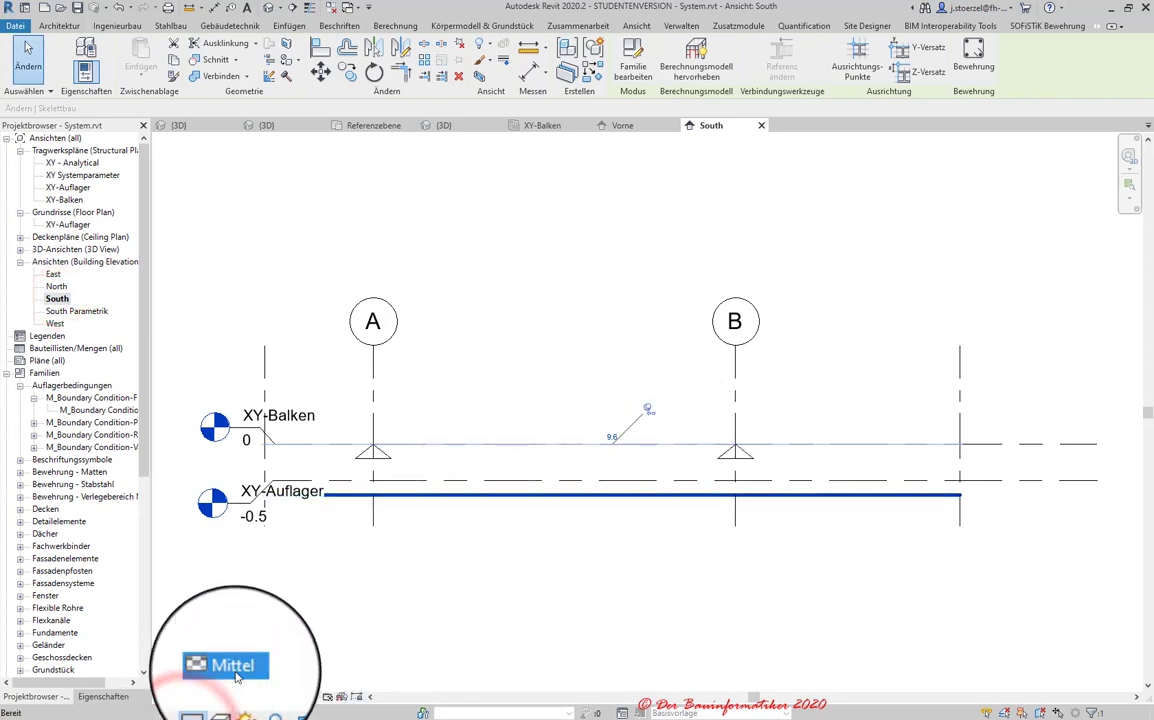
- Set the I-beam's z-Ausrichtung to Unten so its bottom sits on the XY-Balken level
{"action": "left_click", "coordinate": [503, 497]}
{"action": "left_click", "coordinate": [87, 699]}
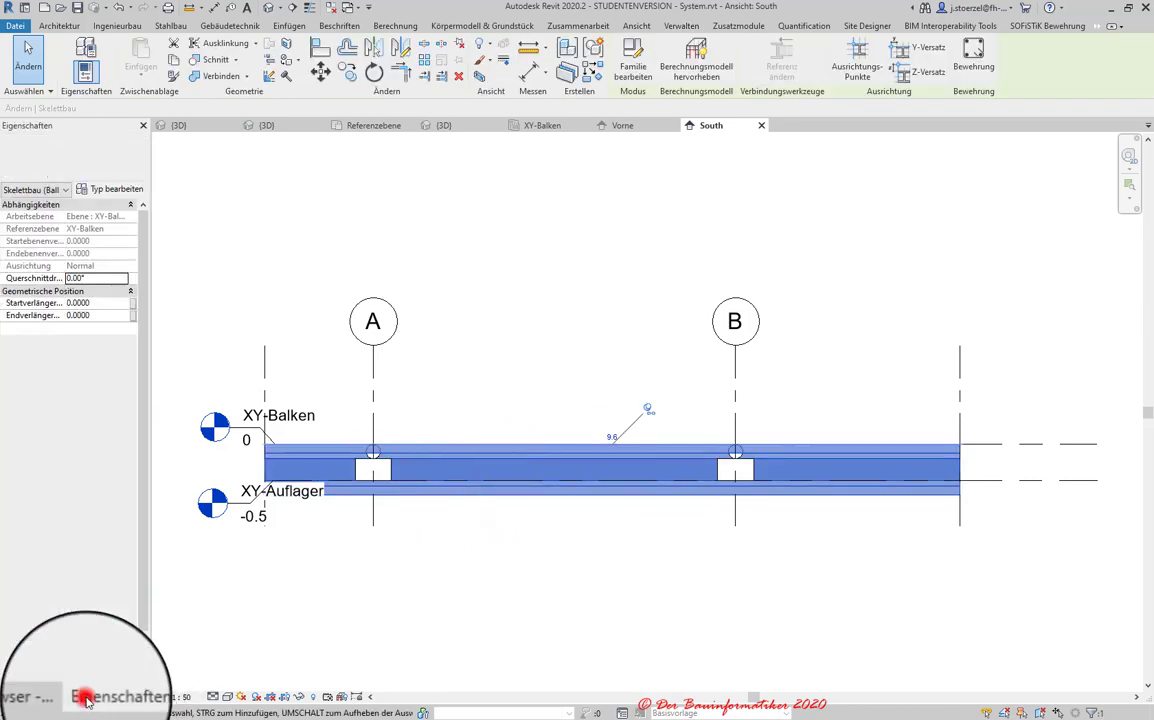
{"action": "left_click", "coordinate": [100, 366]}
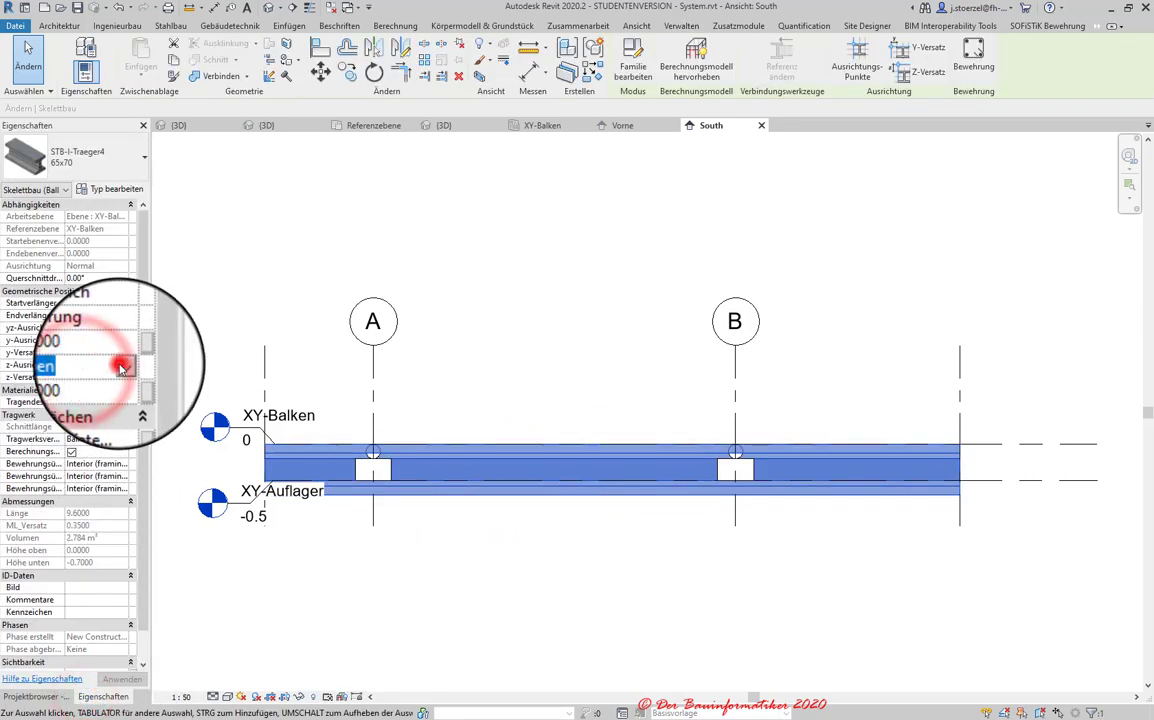
{"action": "left_click", "coordinate": [123, 367]}
{"action": "left_click", "coordinate": [95, 414]}
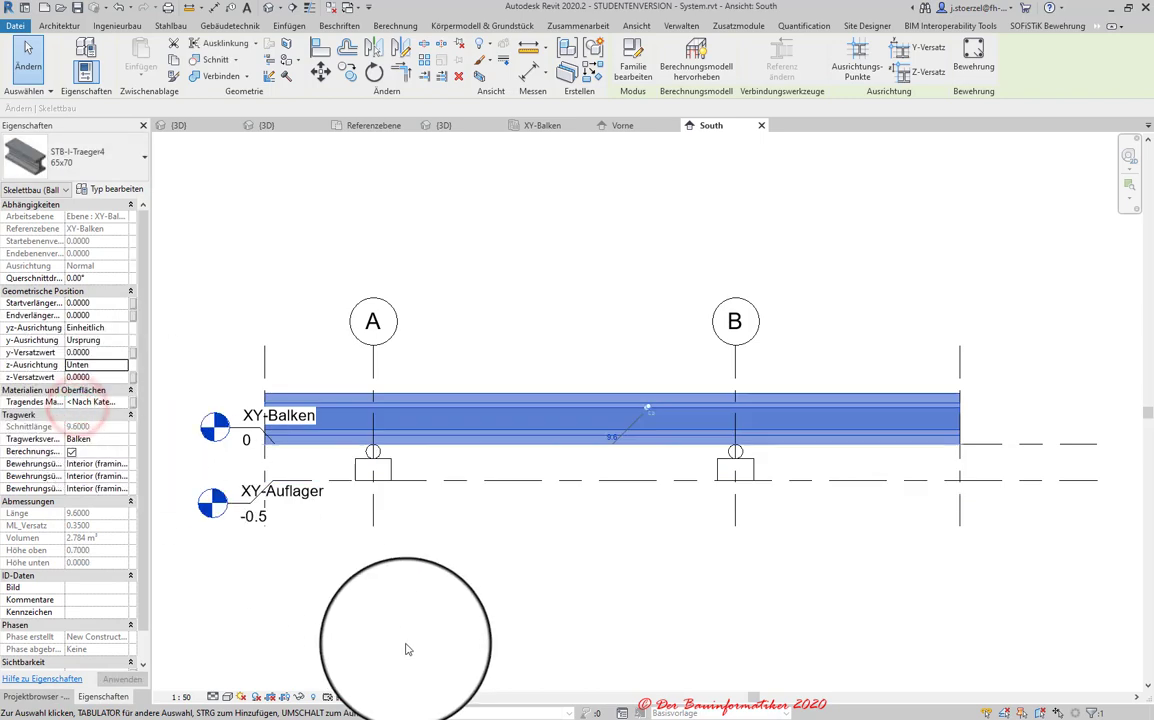
- Switch the view to Grob (coarse) detail and check the beam system and single beam selections
{"action": "left_click", "coordinate": [213, 697]}
{"action": "left_click", "coordinate": [232, 652]}
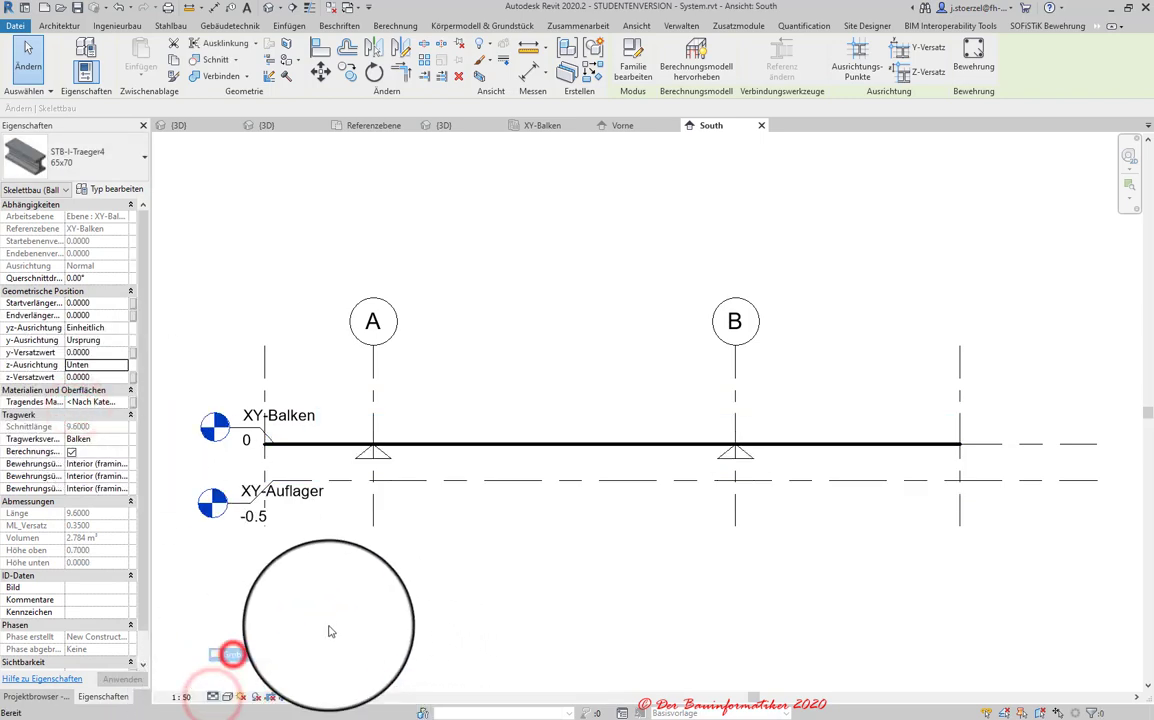
{"action": "key", "text": "Escape"}
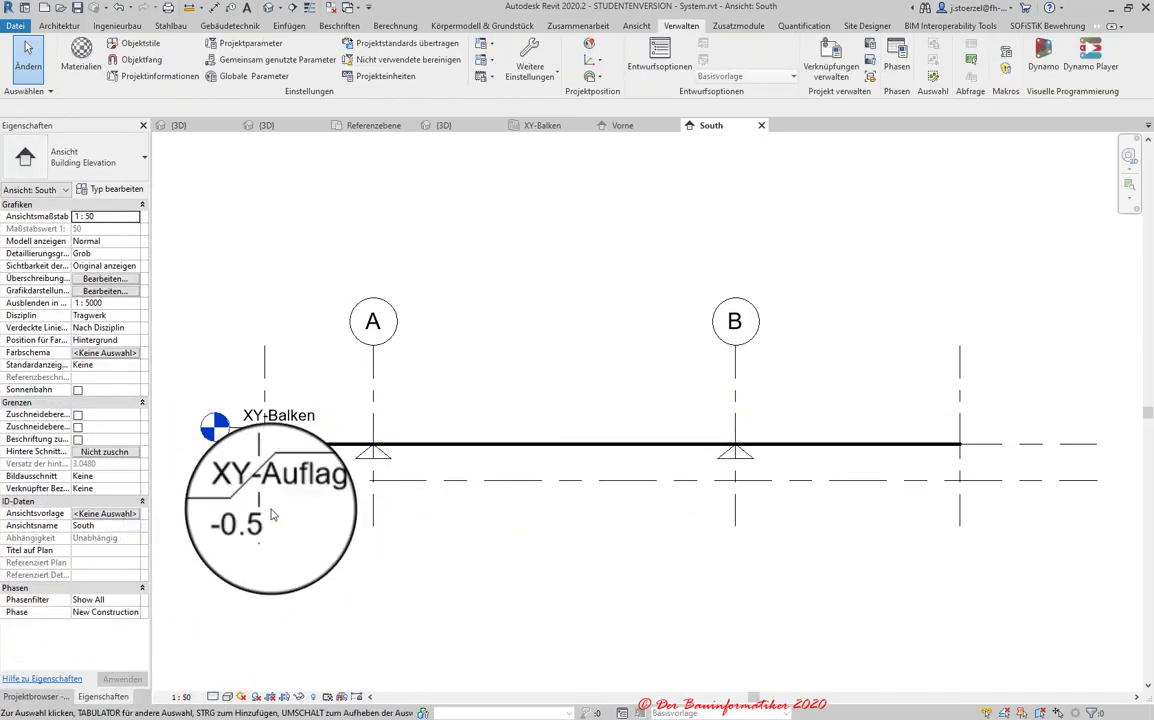
{"action": "left_click", "coordinate": [417, 446]}
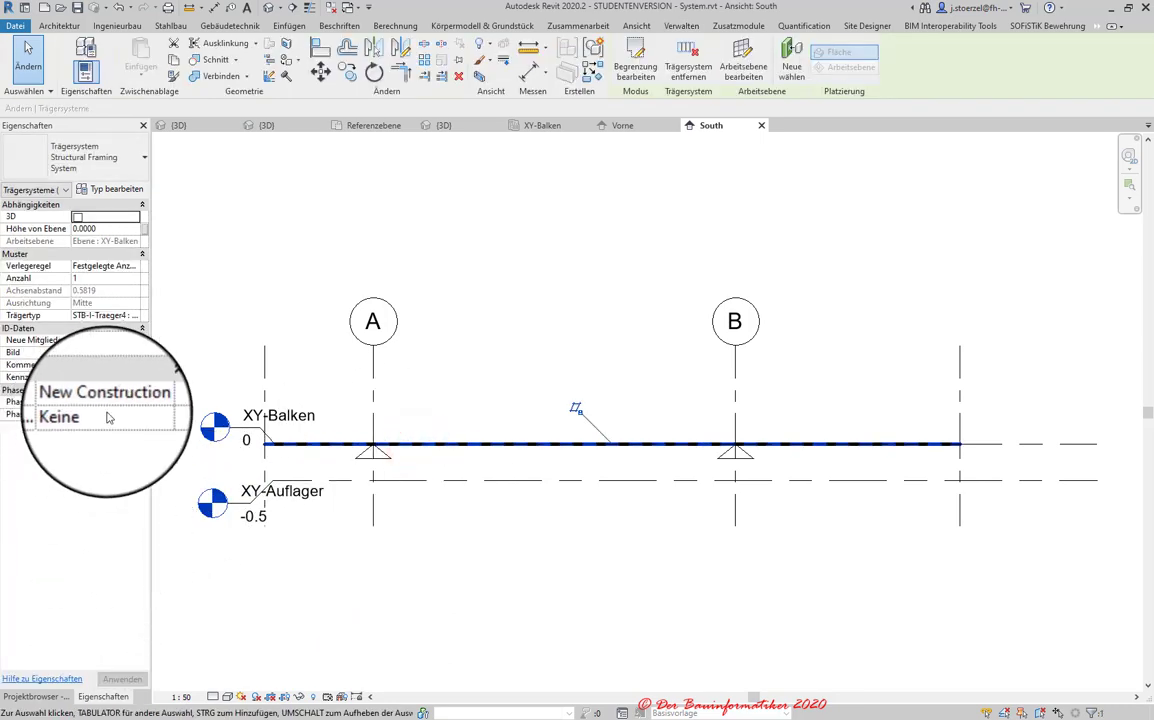
{"action": "left_click", "coordinate": [497, 446]}
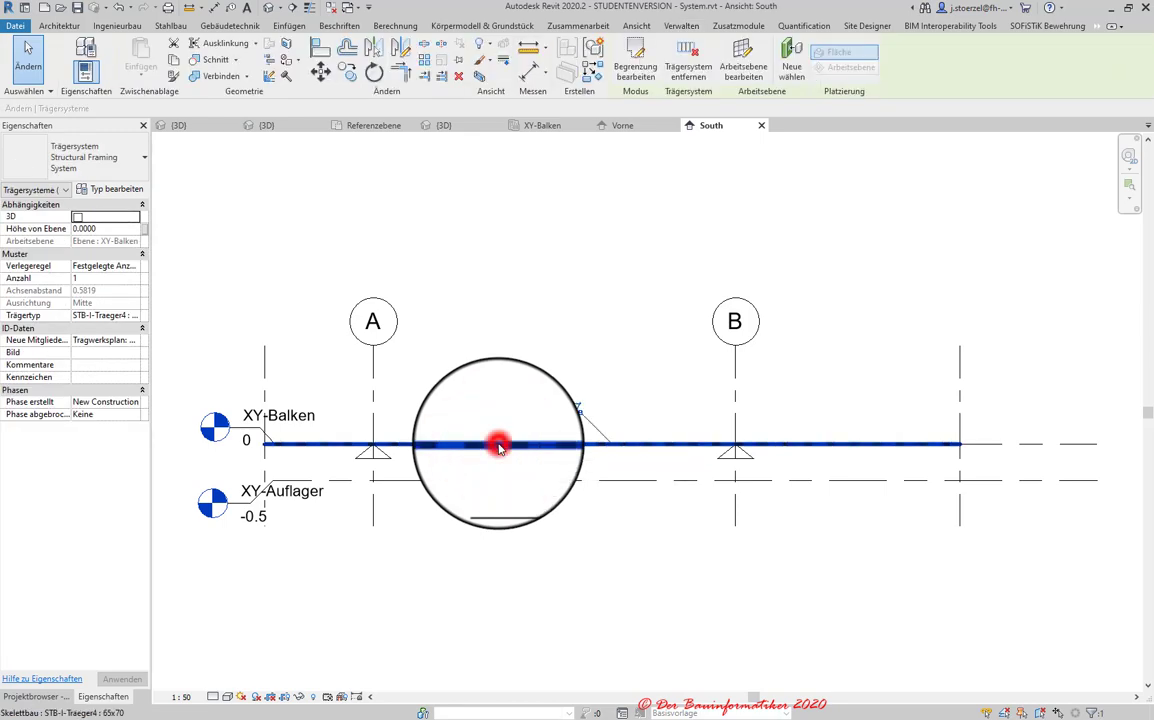
{"action": "left_click", "coordinate": [499, 446]}
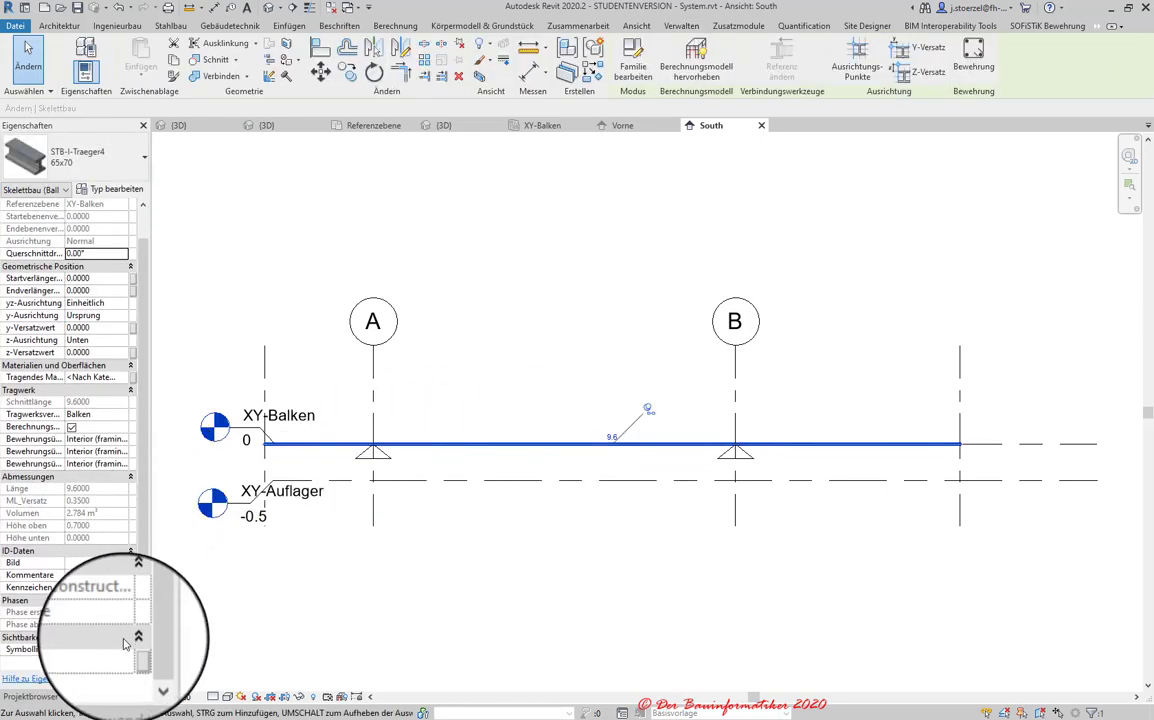
{"action": "left_click", "coordinate": [536, 627]}
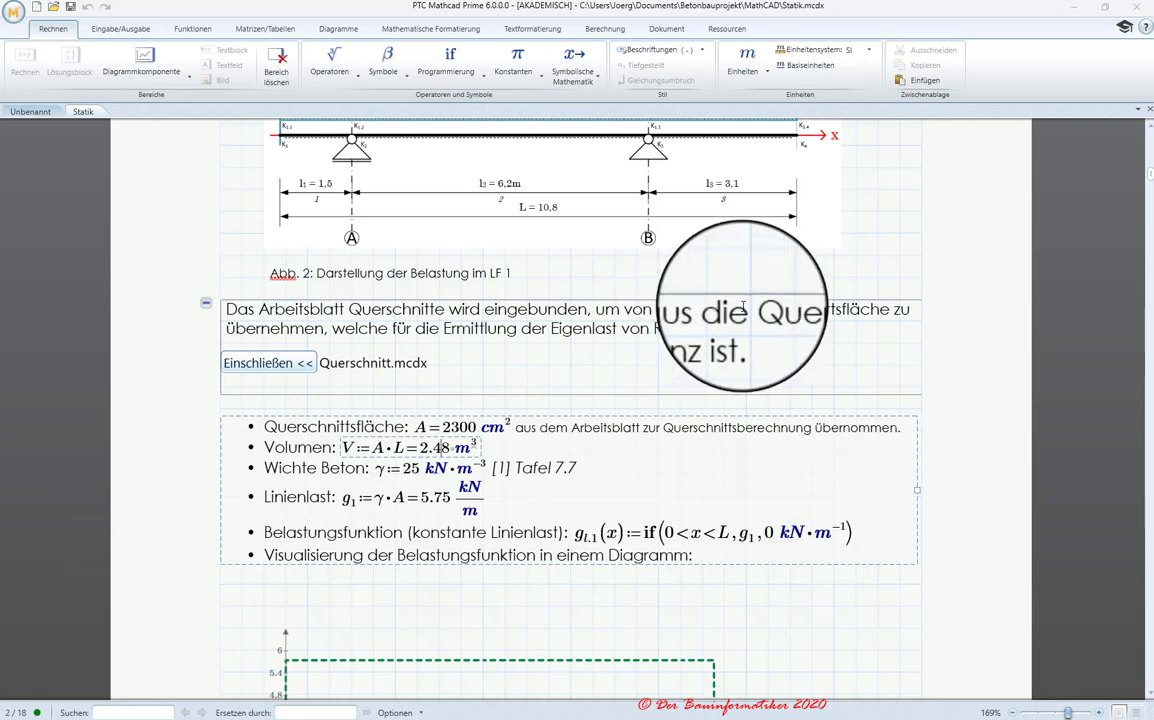
- Return to Revit and inspect the extrusion in the STB-I-Traeger4.rfa family's 3D view
{"action": "left_click", "coordinate": [1074, 12]}
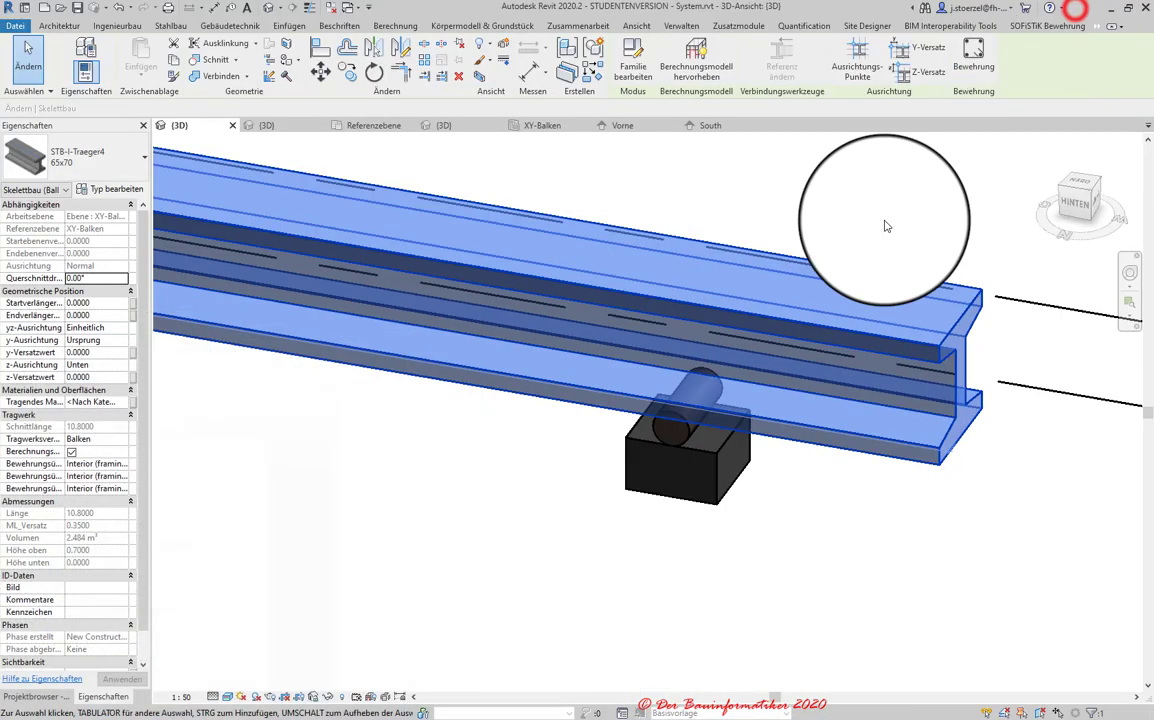
{"action": "left_click", "coordinate": [926, 530]}
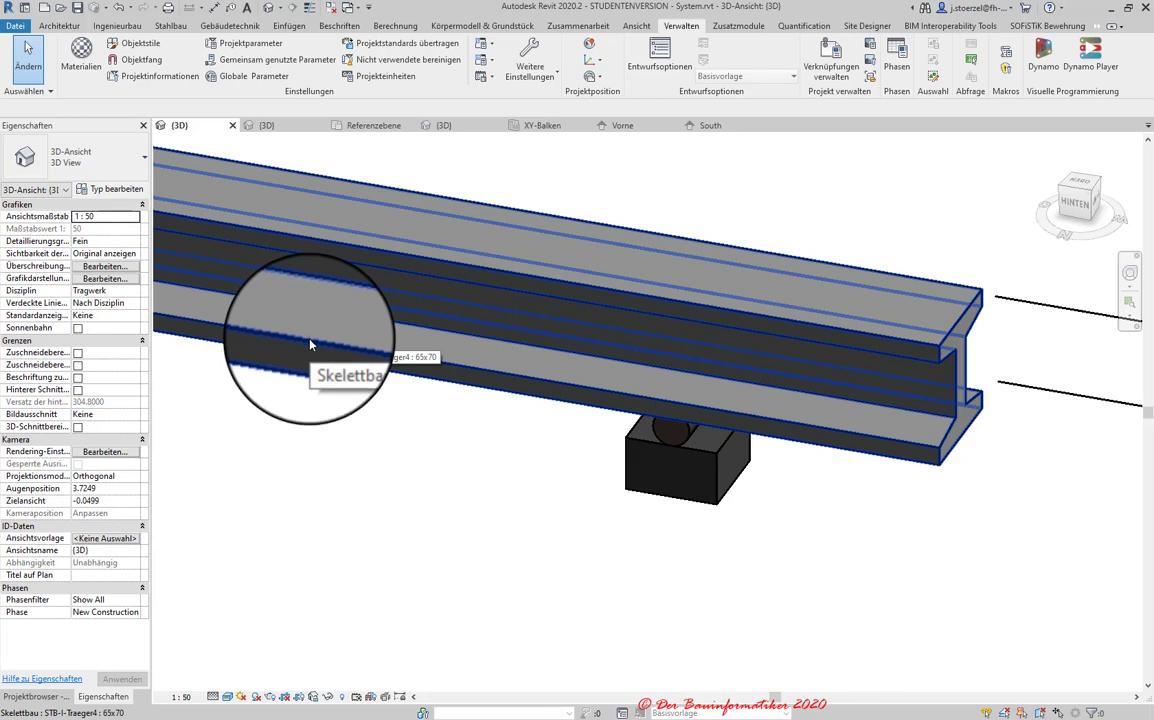
{"action": "mouse_move", "coordinate": [396, 410]}
{"action": "middle_mouse_down", "text": "shift"}
{"action": "mouse_move", "coordinate": [477, 435]}
{"action": "mouse_move", "coordinate": [458, 399]}
{"action": "mouse_move", "coordinate": [587, 386]}
{"action": "middle_mouse_up", "text": "shift"}
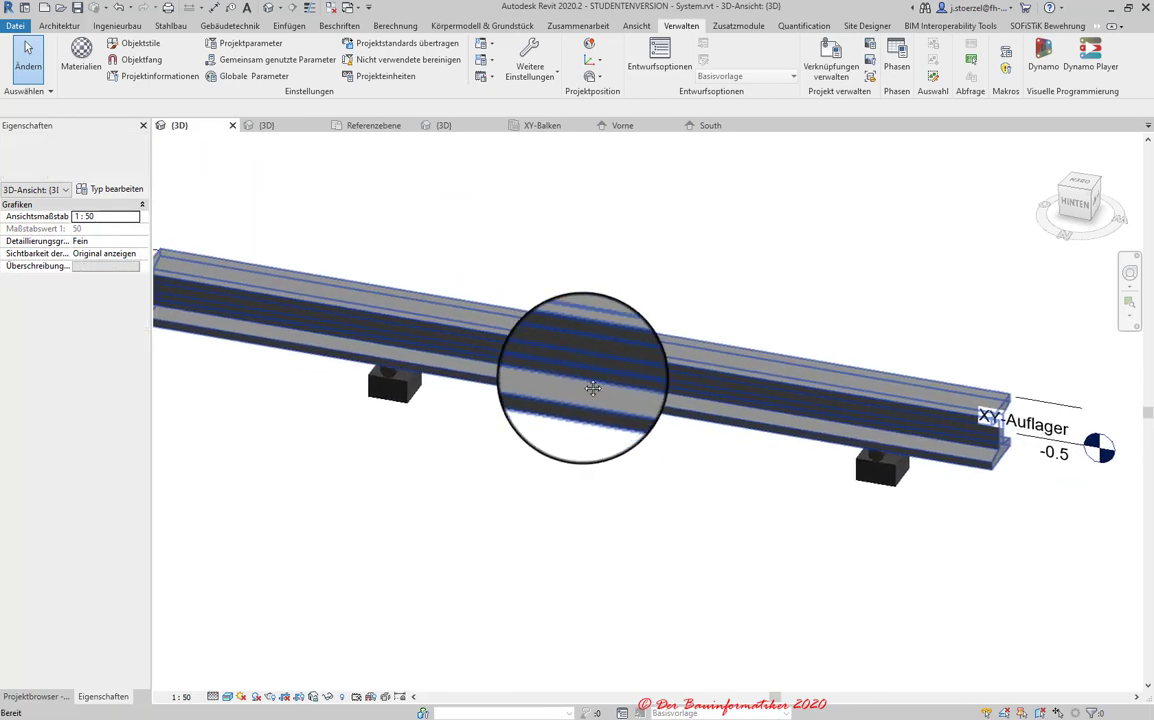
{"action": "left_click", "coordinate": [452, 126]}
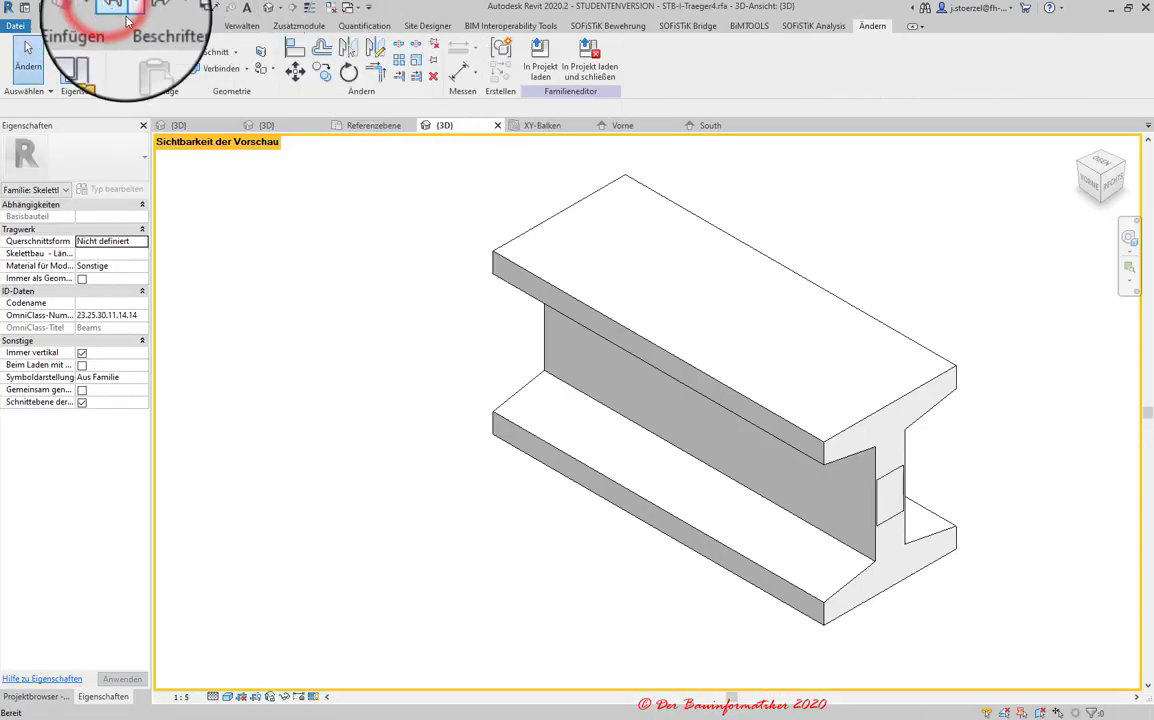
{"action": "scroll", "coordinate": [905, 505], "scroll_direction": "up", "scroll_amount": 5}
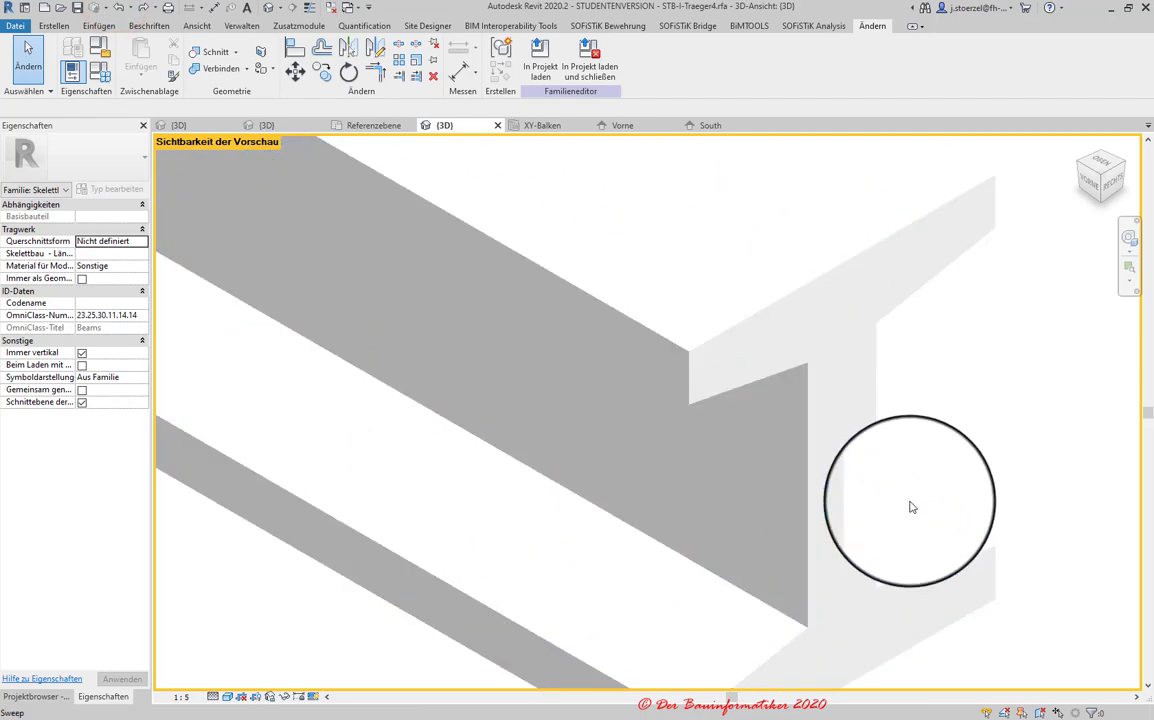
{"action": "left_click", "coordinate": [853, 422]}
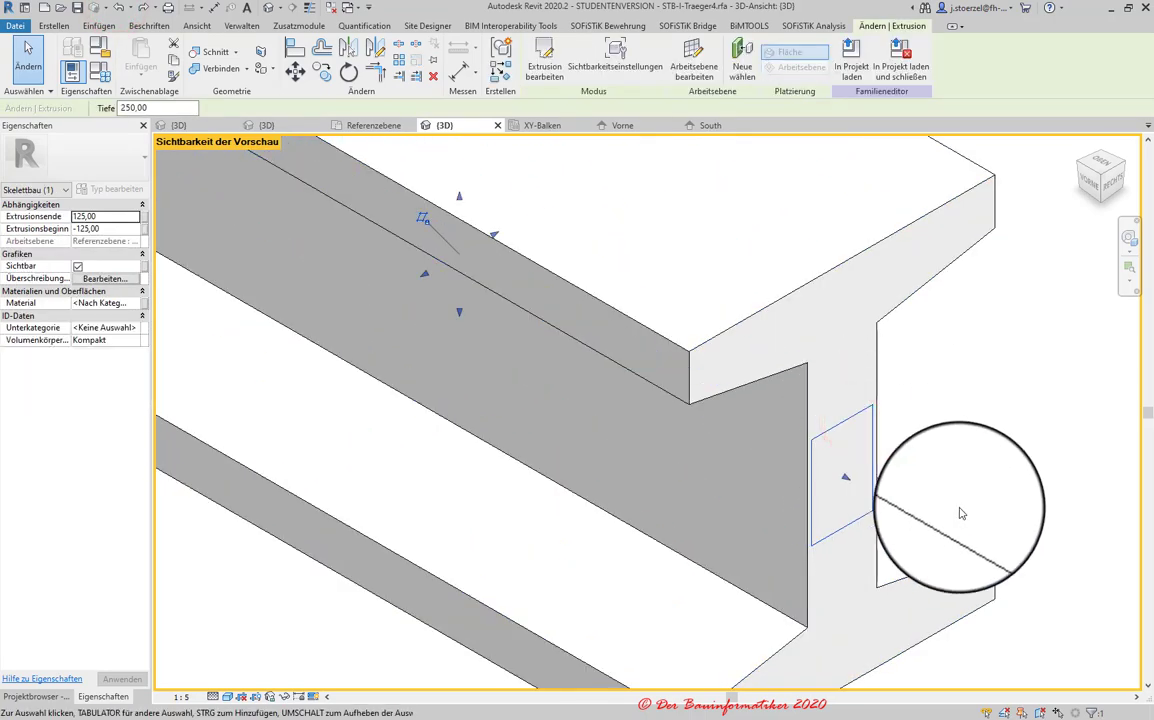
{"action": "scroll", "coordinate": [900, 560], "scroll_direction": "down", "scroll_amount": 1}
{"action": "scroll", "coordinate": [889, 572], "scroll_direction": "down", "scroll_amount": 2}
{"action": "scroll", "coordinate": [885, 598], "scroll_direction": "down", "scroll_amount": 2}
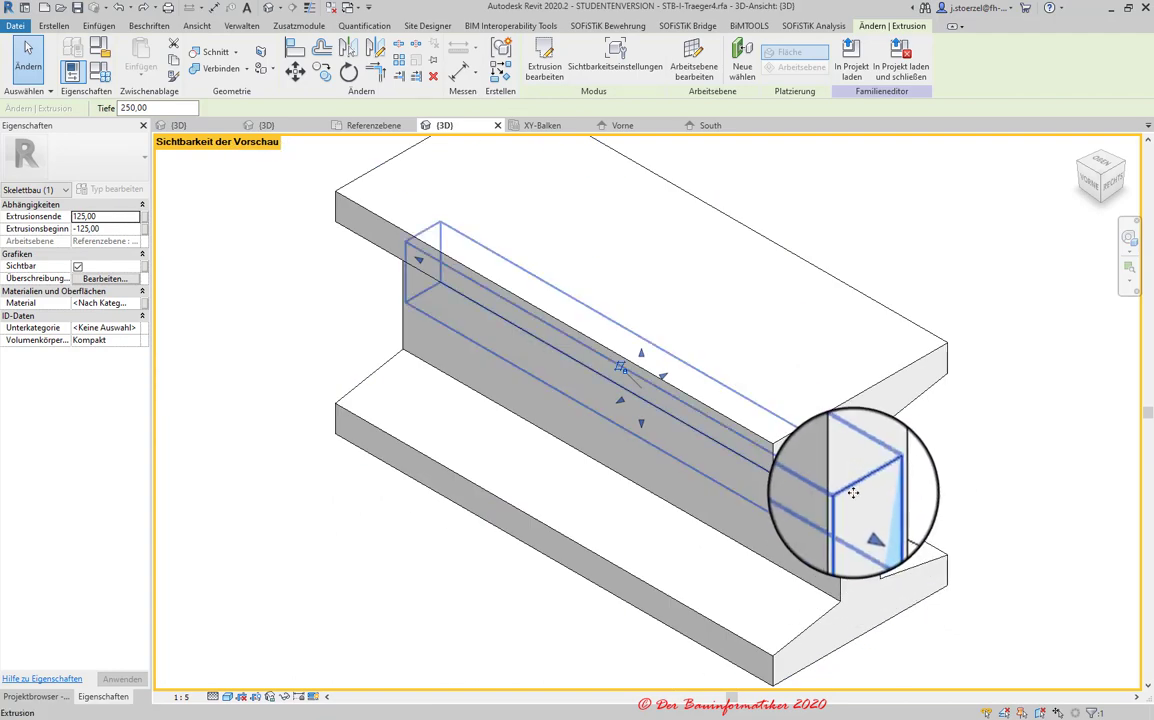
- Back in the System.rvt 3D view, orbit and select the I-beam to read its properties
{"action": "left_click", "coordinate": [196, 124]}
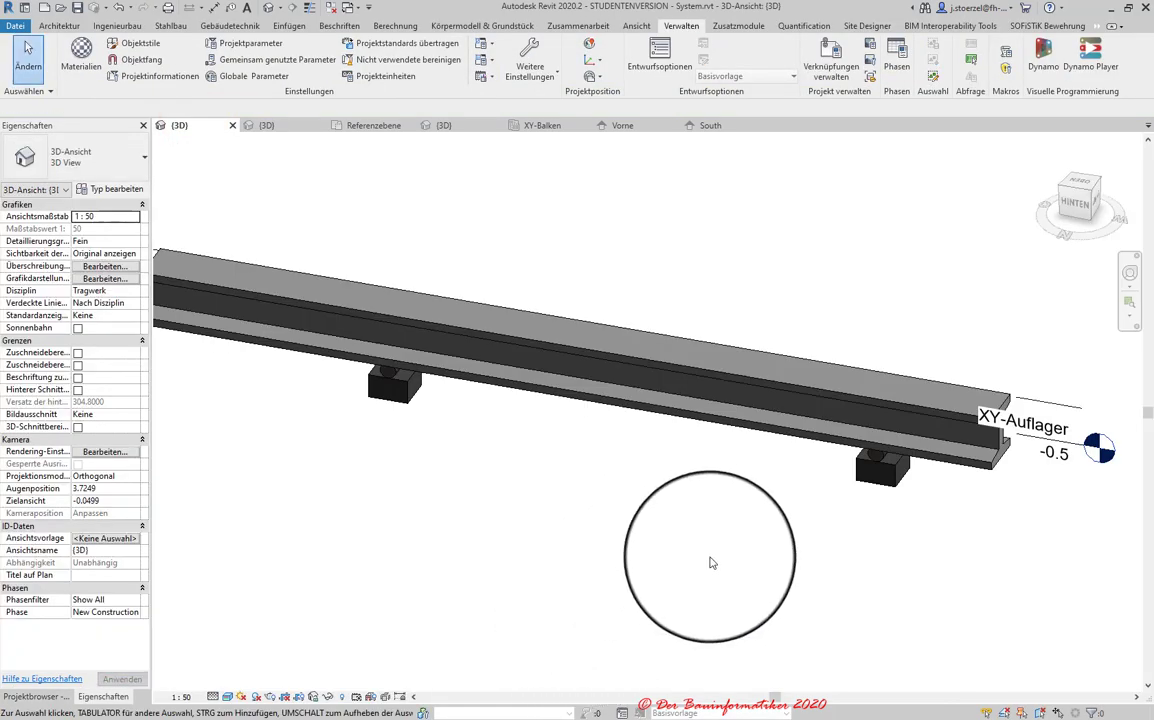
{"action": "middle_click_drag", "start_coordinate": [711, 562], "coordinate": [598, 587], "text": "shift"}
{"action": "scroll", "coordinate": [378, 445], "scroll_direction": "up", "scroll_amount": 2}
{"action": "mouse_move", "coordinate": [378, 445]}
{"action": "middle_mouse_down", "text": "shift"}
{"action": "mouse_move", "coordinate": [412, 471]}
{"action": "mouse_move", "coordinate": [518, 471]}
{"action": "mouse_move", "coordinate": [572, 406]}
{"action": "mouse_move", "coordinate": [563, 378]}
{"action": "middle_mouse_up", "text": "shift"}
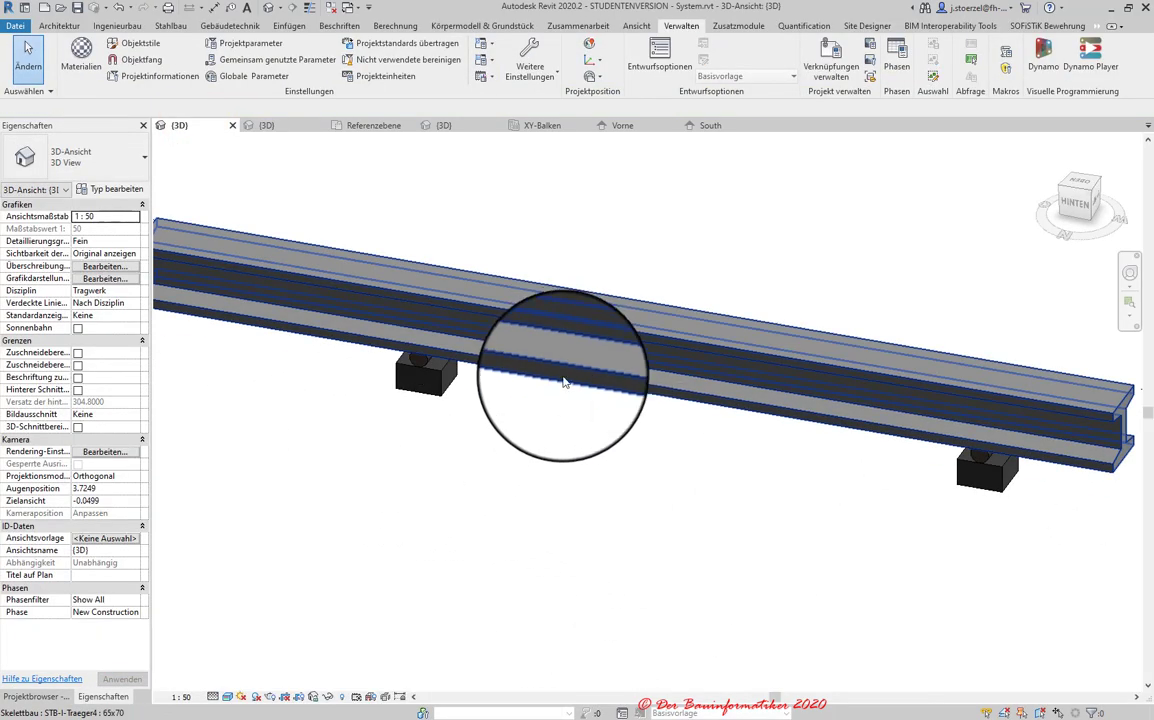
{"action": "left_click", "coordinate": [563, 380]}
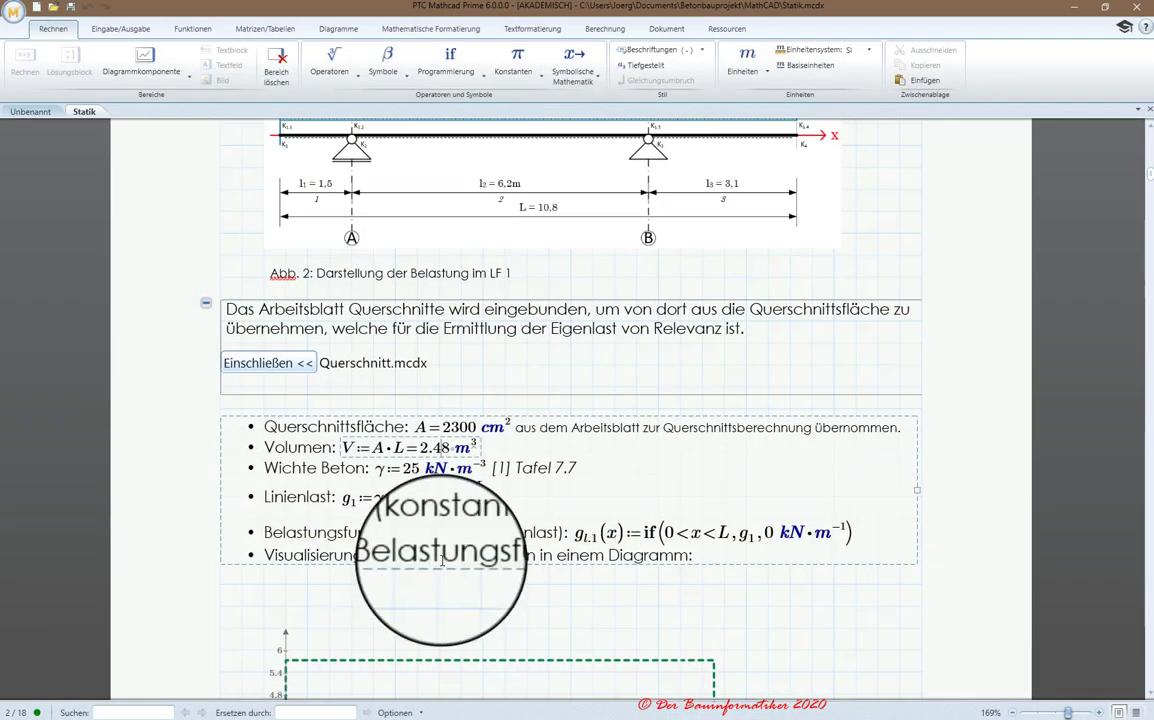
- Set Mathcad's result format to 0.577 (3) so V reads 2.484 m³, then minimize Mathcad
{"action": "left_click", "coordinate": [440, 447]}
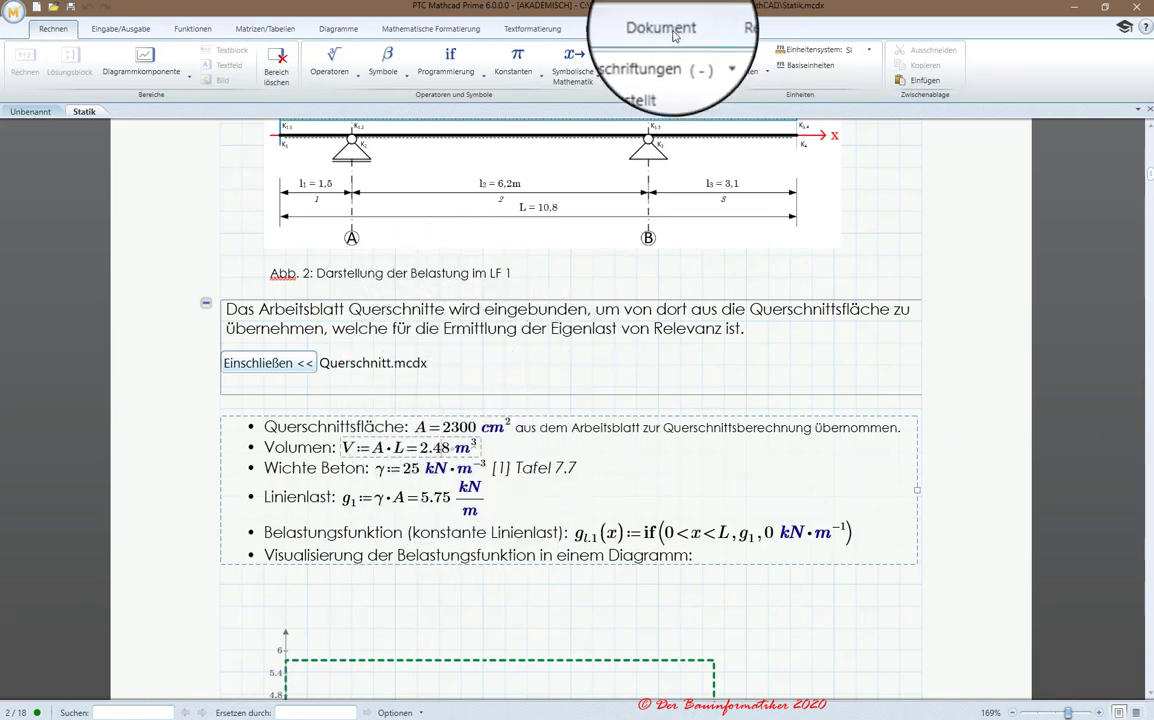
{"action": "left_click", "coordinate": [449, 32]}
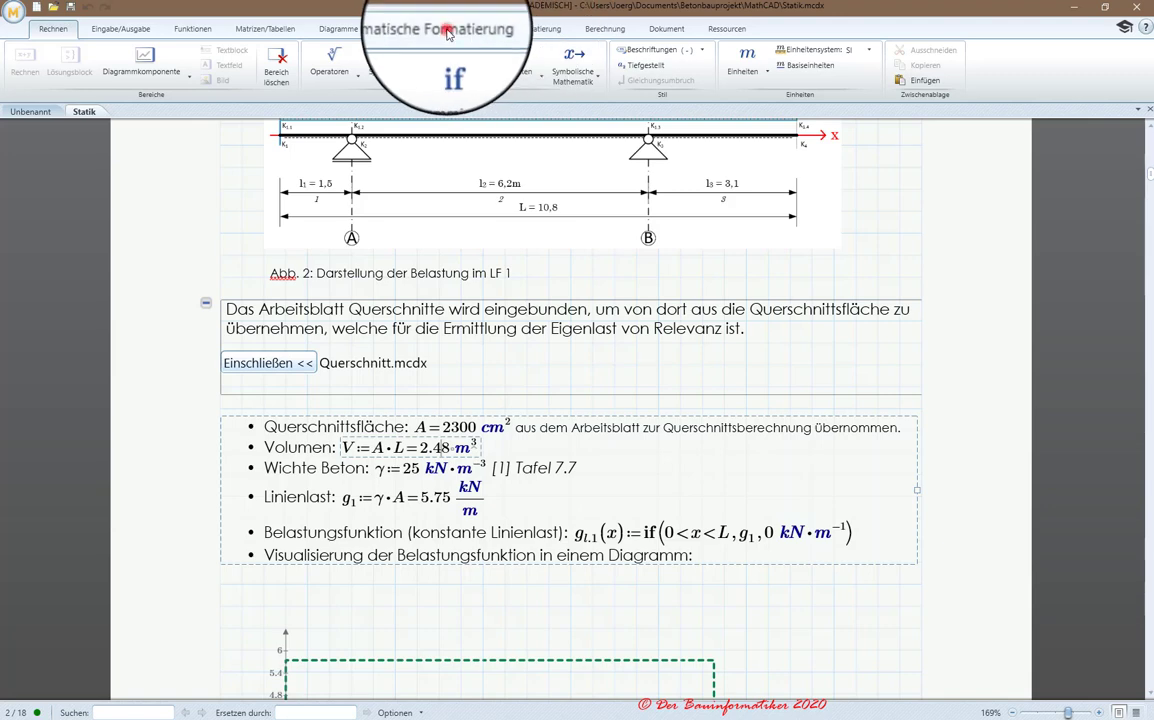
{"action": "left_click", "coordinate": [237, 71]}
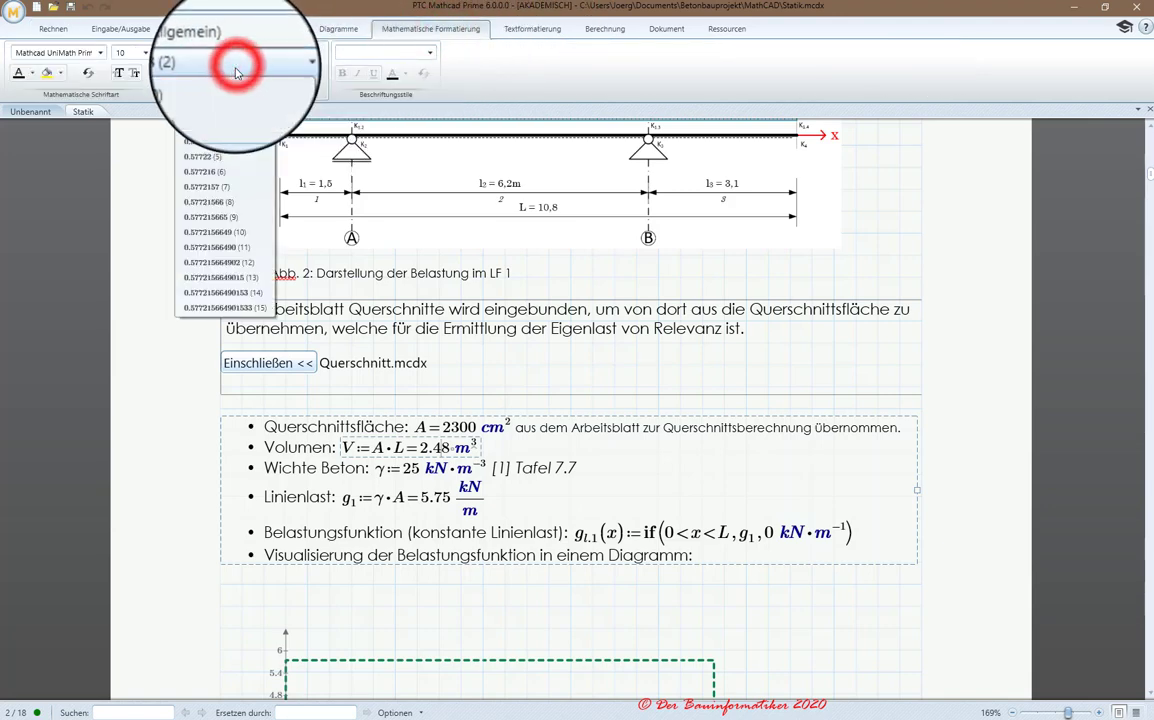
{"action": "left_click", "coordinate": [205, 126]}
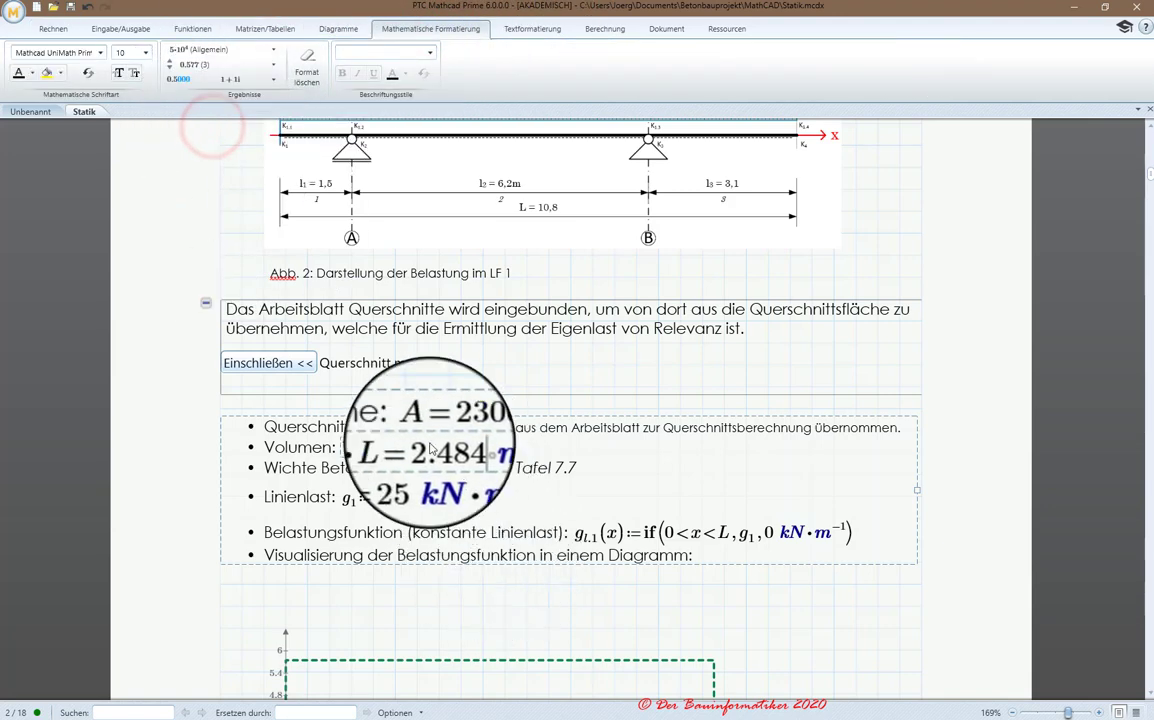
{"action": "left_click", "coordinate": [1068, 8]}
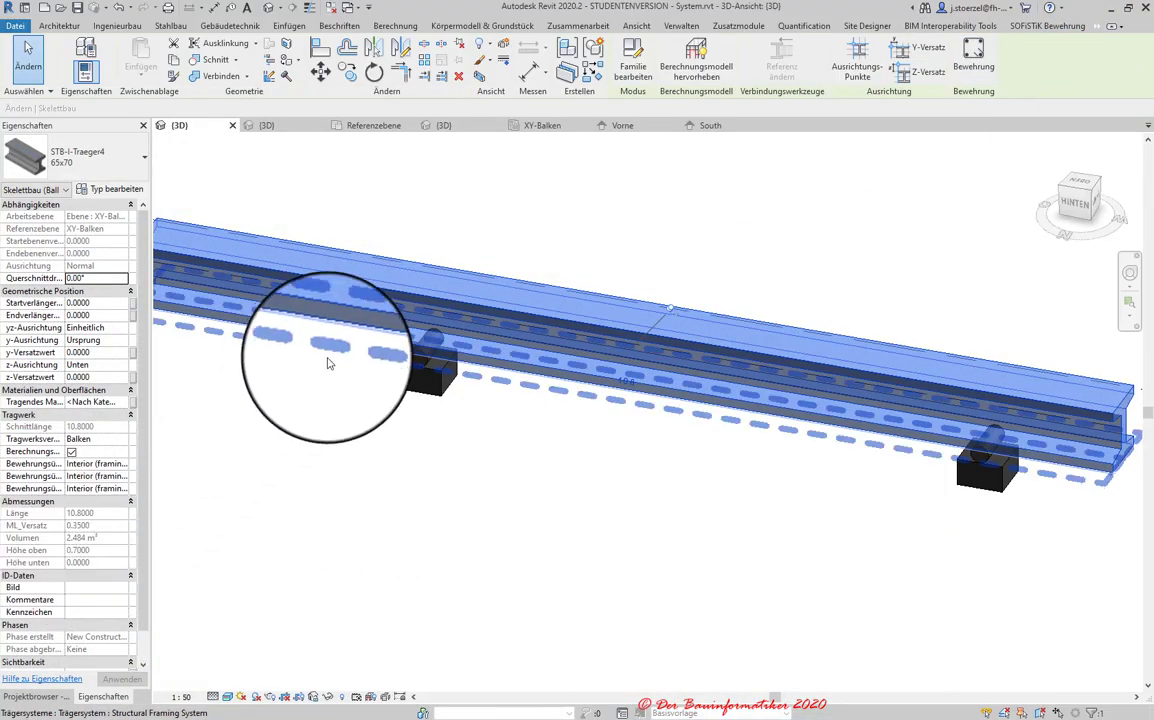
{"action": "scroll", "coordinate": [328, 363], "scroll_direction": "down", "scroll_amount": 5}
{"action": "scroll", "coordinate": [515, 528], "scroll_direction": "up", "scroll_amount": 2}
{"action": "scroll", "coordinate": [399, 394], "scroll_direction": "up", "scroll_amount": 3}
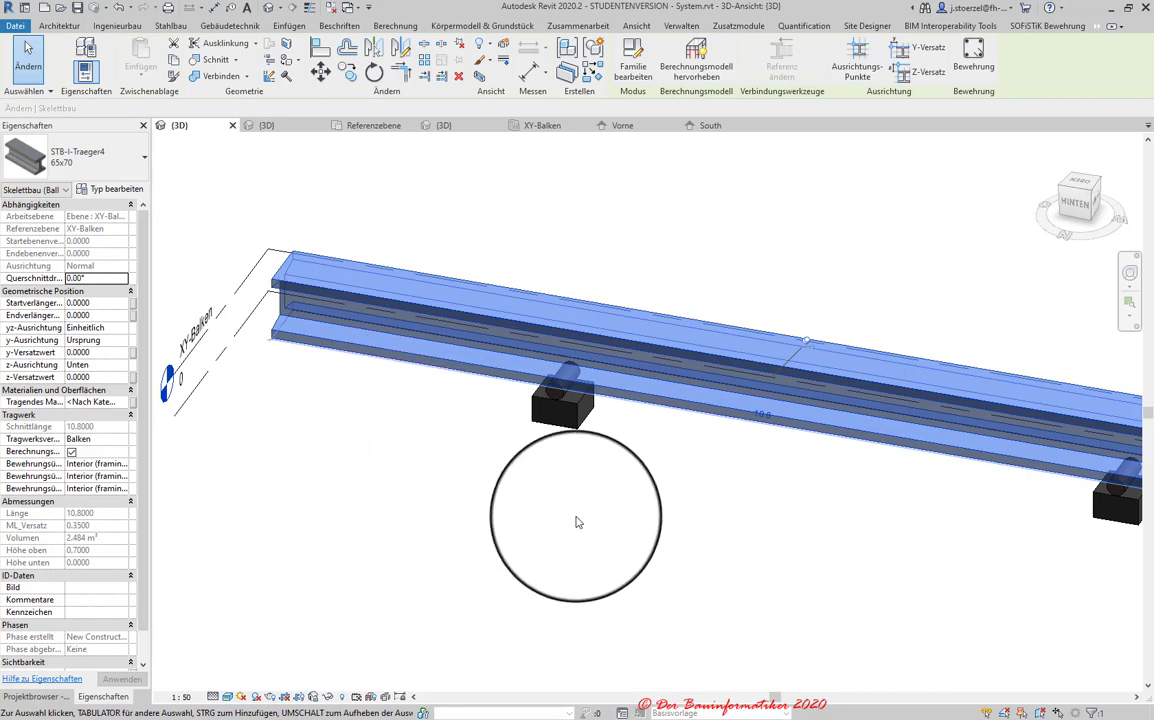
{"action": "middle_click_drag", "start_coordinate": [577, 523], "coordinate": [458, 525]}
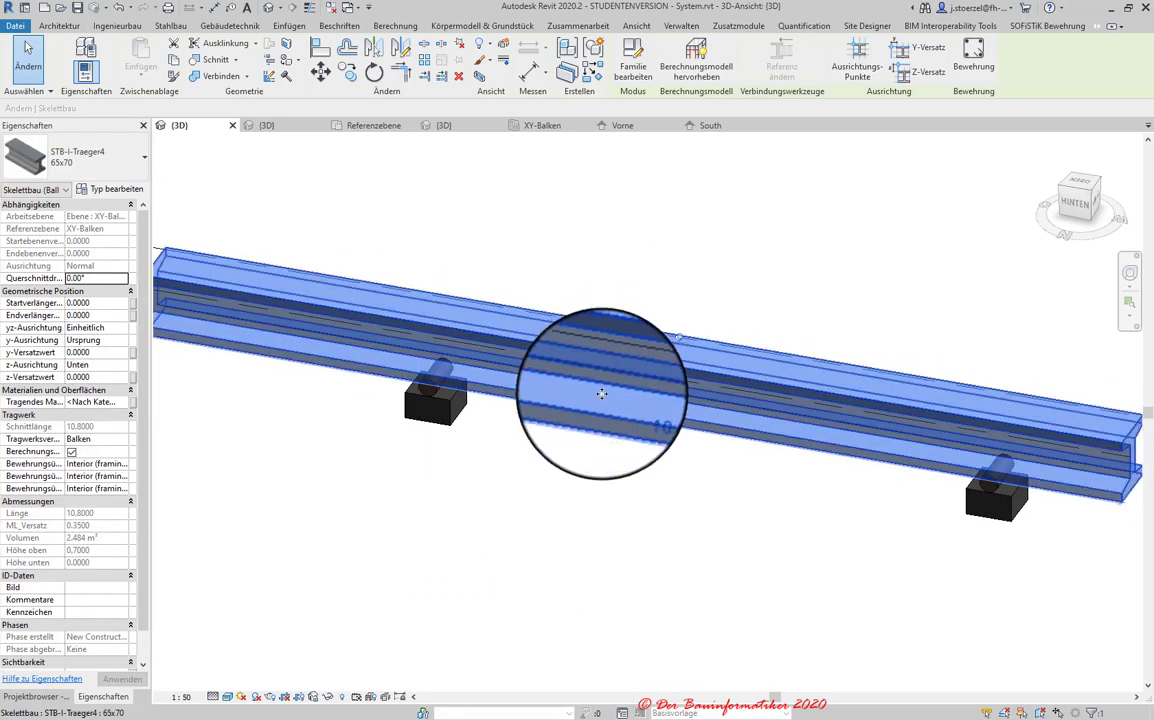
{"action": "left_click", "coordinate": [637, 531]}
{"action": "scroll", "coordinate": [647, 515], "scroll_direction": "down", "scroll_amount": 1}
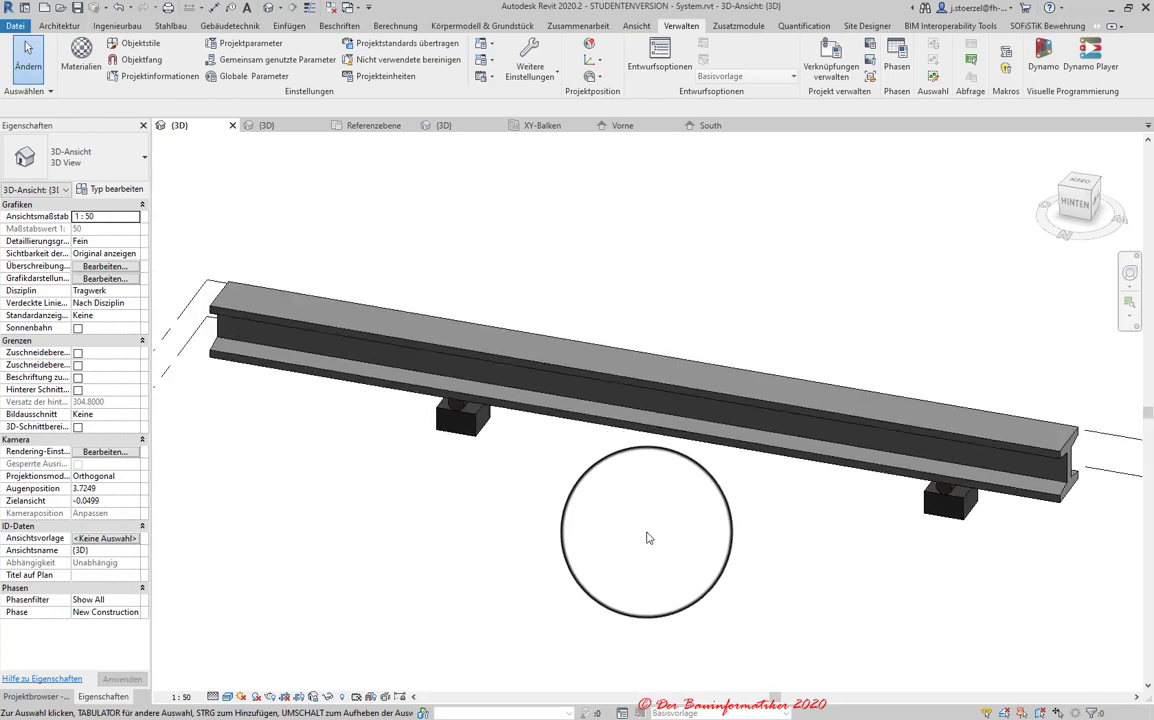
{"action": "middle_click_drag", "start_coordinate": [643, 530], "coordinate": [603, 517]}
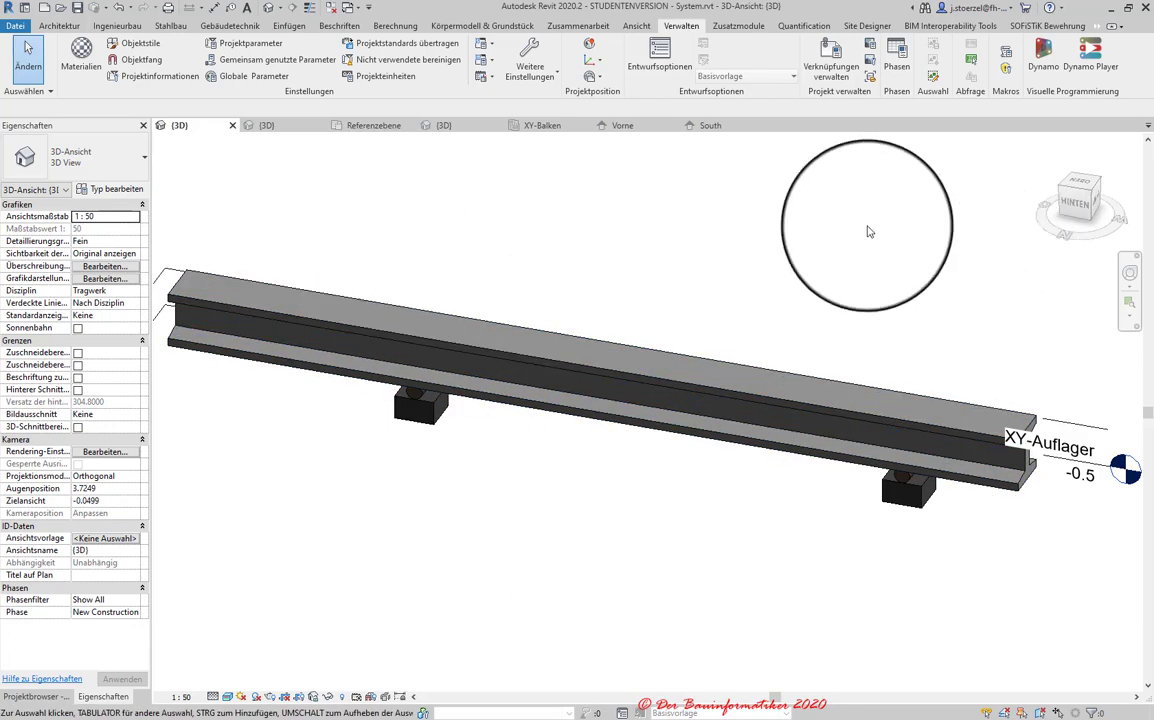
- Open the South elevation in Fein detail, select the I-beam, and edit its z-Versatzwert to 1.0
{"action": "left_click", "coordinate": [30, 697]}
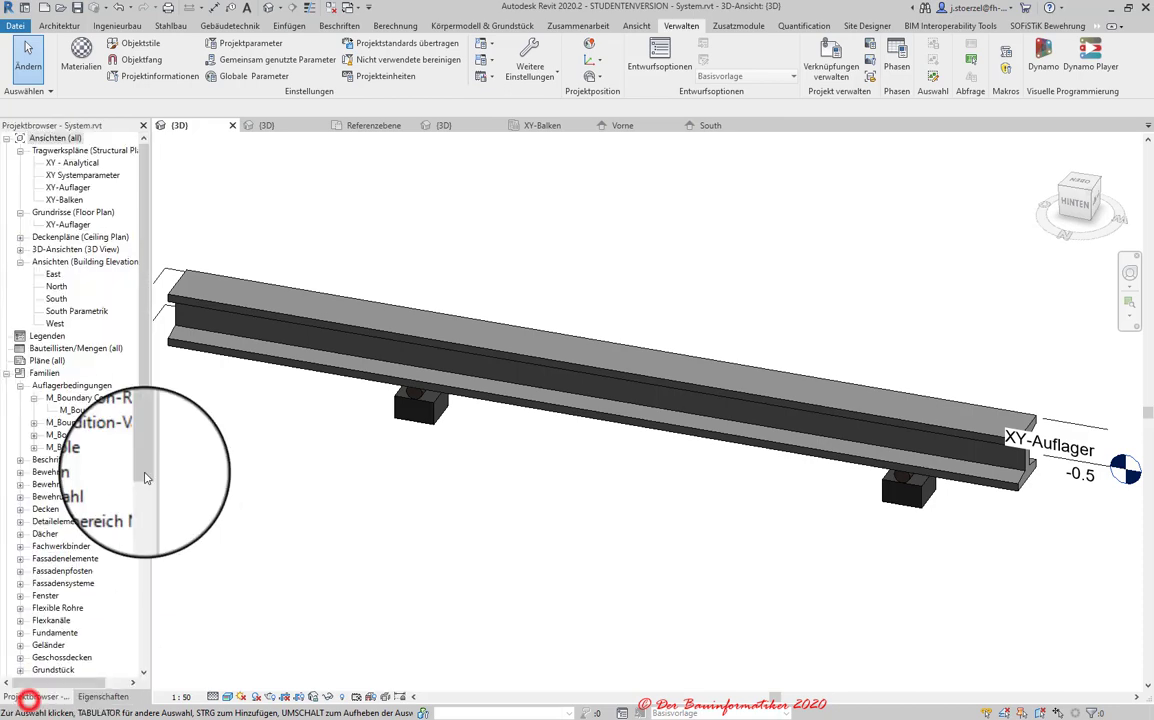
{"action": "double_click", "coordinate": [57, 298]}
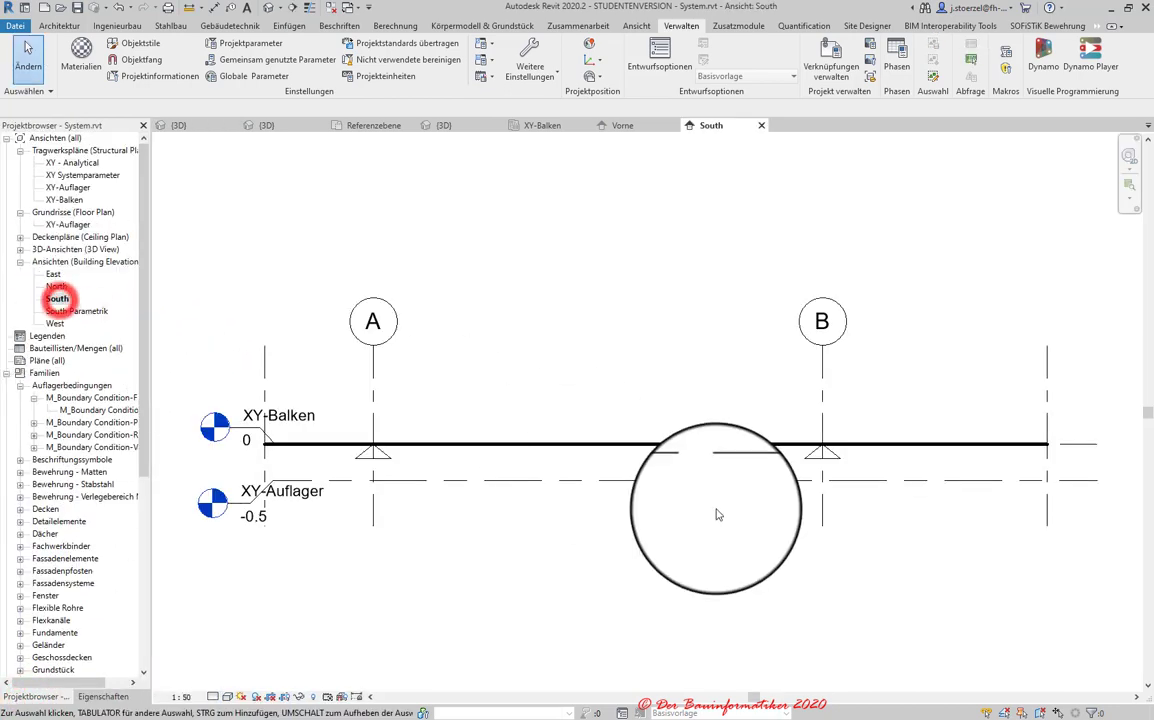
{"action": "left_click", "coordinate": [213, 703]}
{"action": "left_click", "coordinate": [237, 668]}
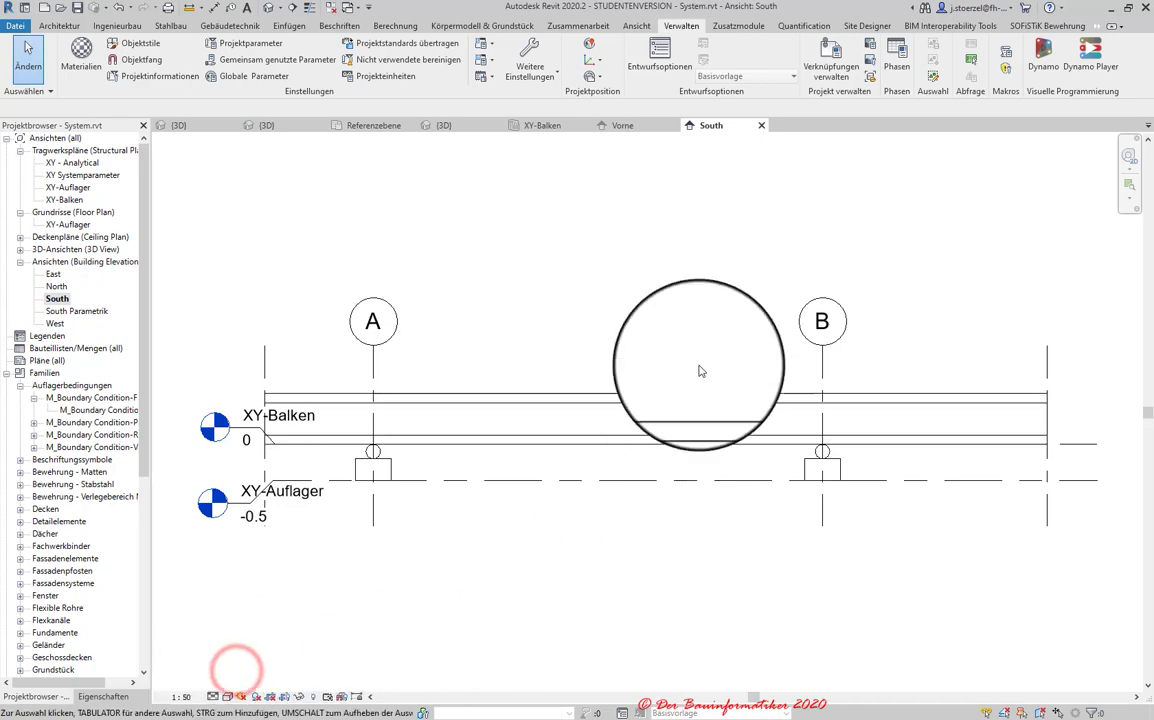
{"action": "left_click", "coordinate": [579, 398]}
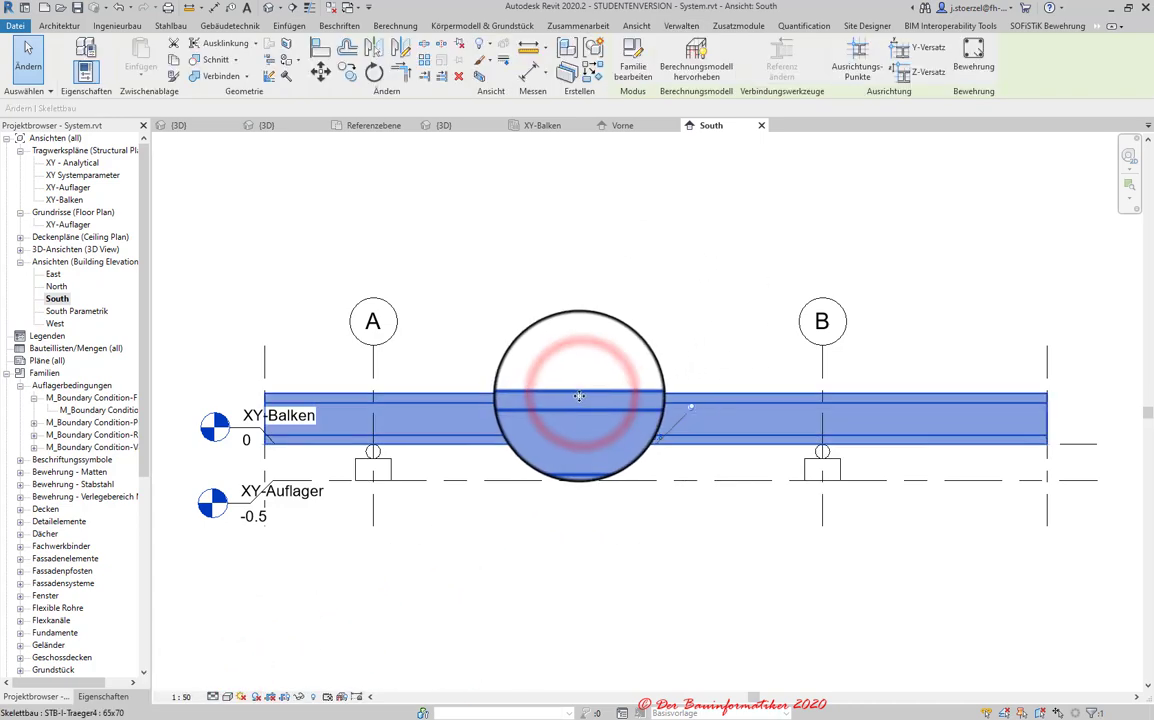
{"action": "left_click", "coordinate": [103, 696]}
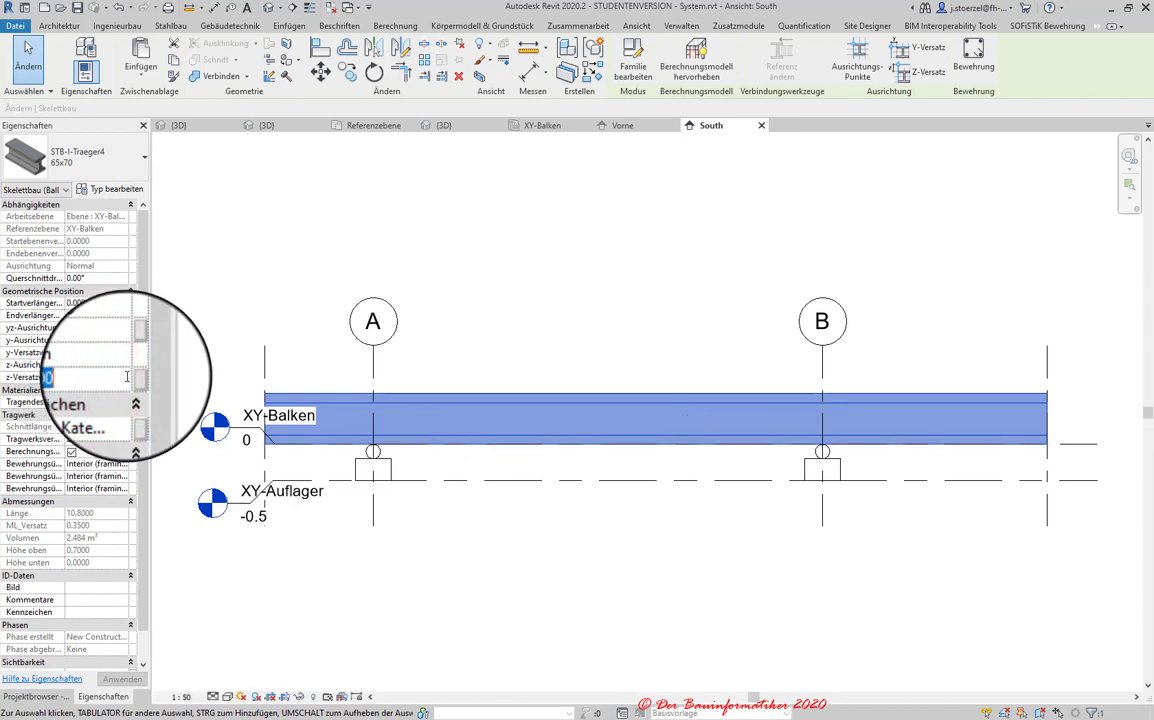
{"action": "left_click", "coordinate": [105, 377]}
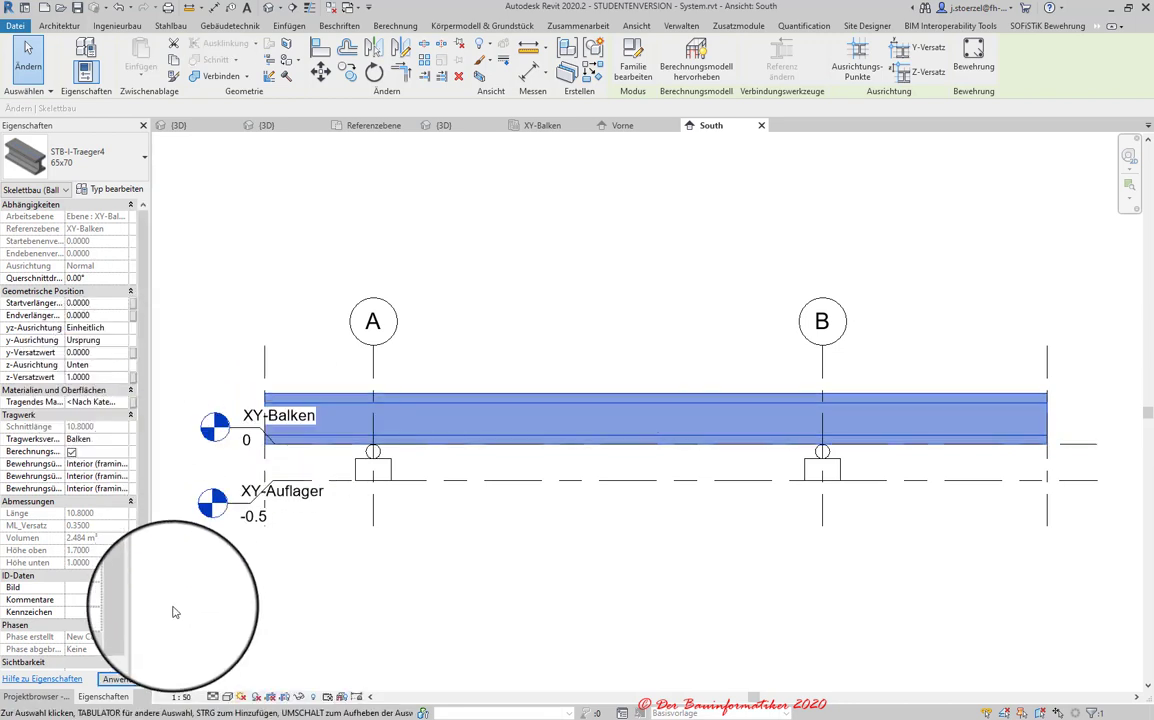
- Commit the beam's 1.0 offset, then try dragging the beam system up and cancel the error
{"action": "left_click", "coordinate": [478, 612]}
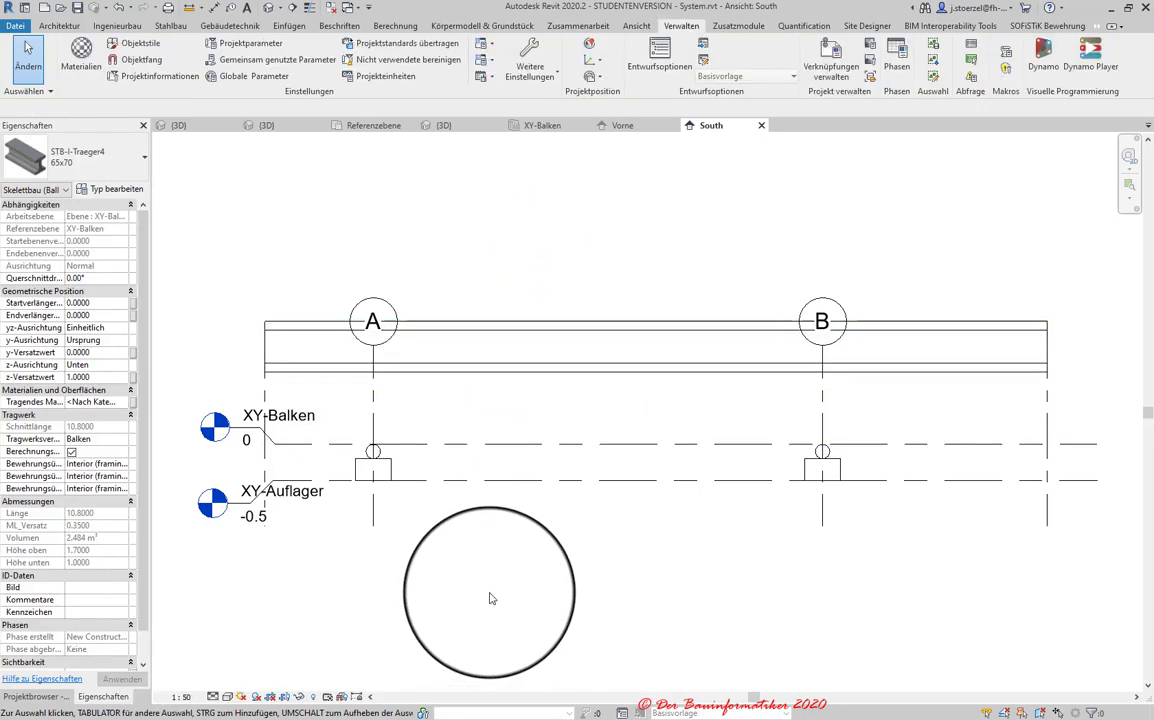
{"action": "left_click", "coordinate": [386, 462]}
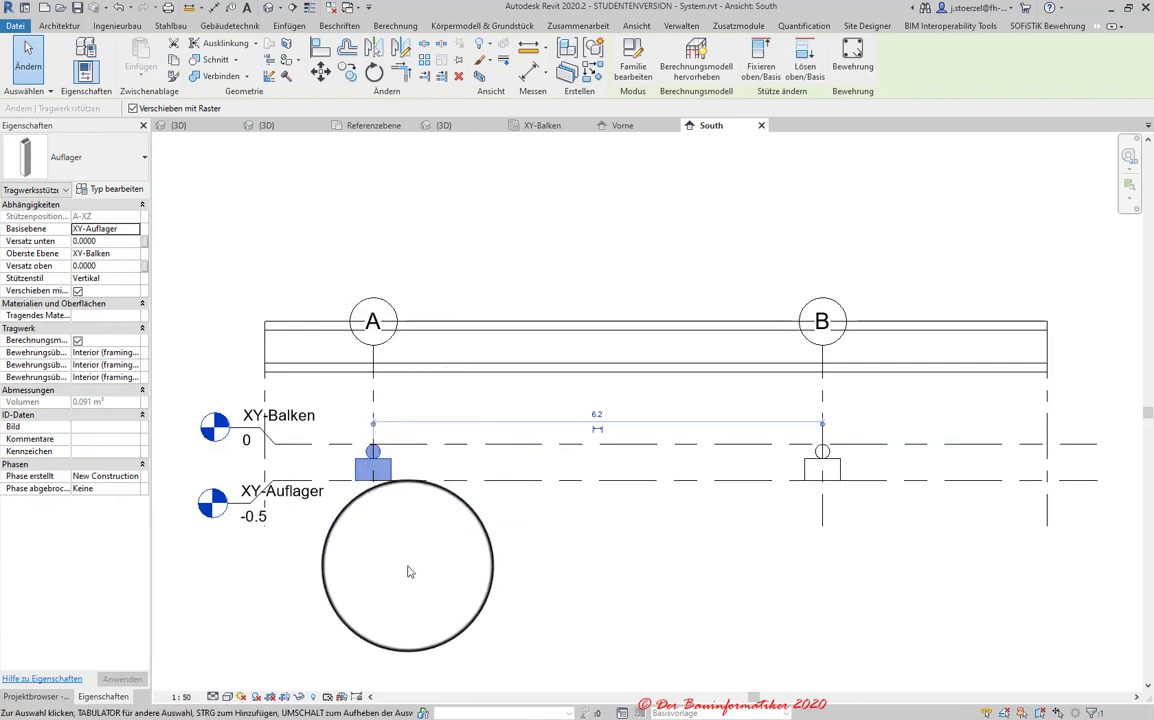
{"action": "left_click", "coordinate": [445, 447]}
{"action": "mouse_move", "coordinate": [445, 451]}
{"action": "left_mouse_down"}
{"action": "mouse_move", "coordinate": [452, 425]}
{"action": "mouse_move", "coordinate": [455, 553]}
{"action": "left_mouse_up"}
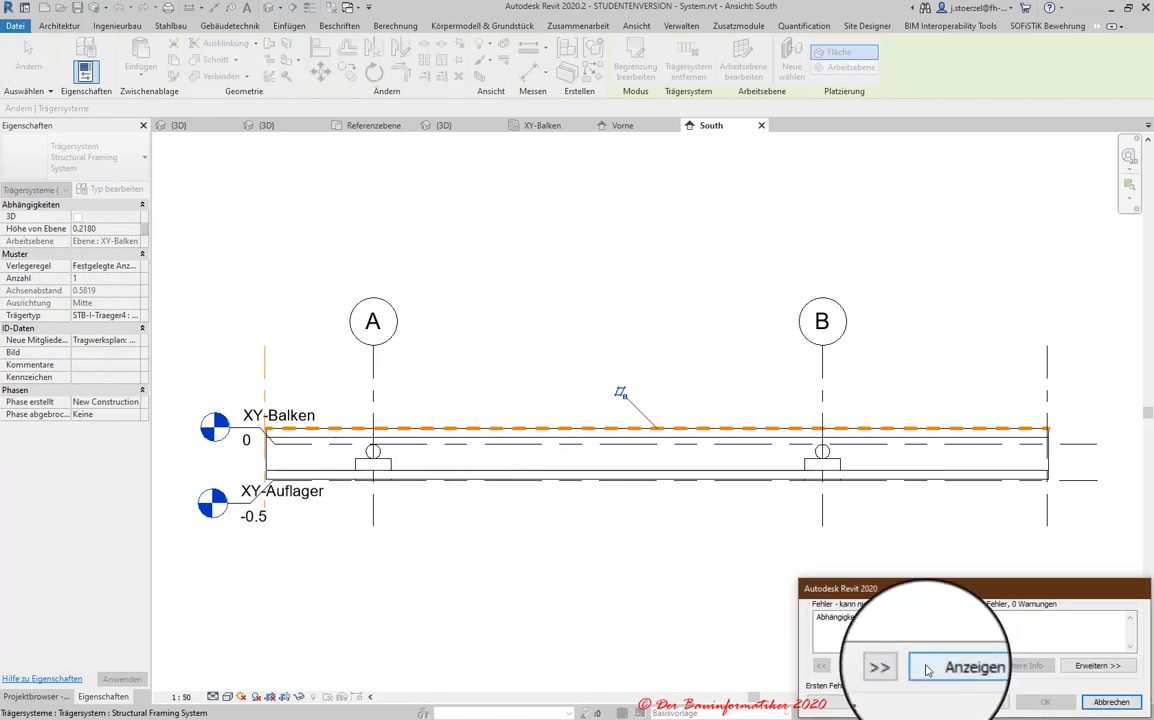
{"action": "left_click", "coordinate": [1120, 708]}
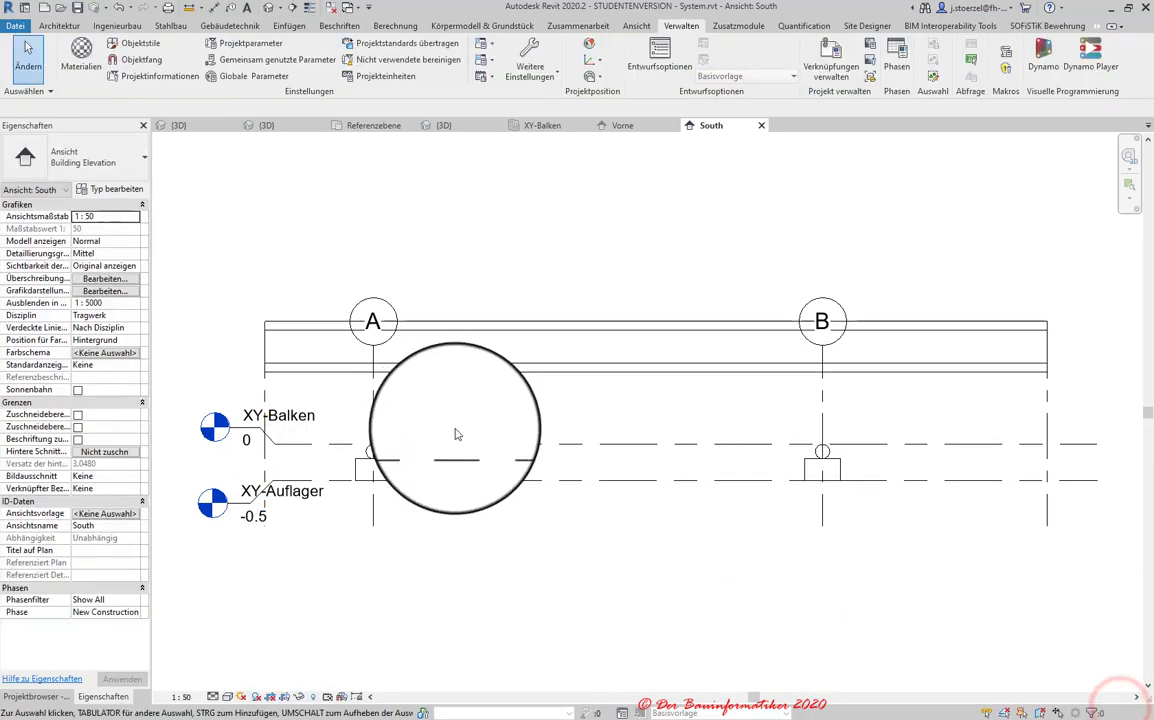
- Attach the grid A support column's top to the raised I-beam and recheck the beam's z-offset
{"action": "left_click", "coordinate": [381, 462]}
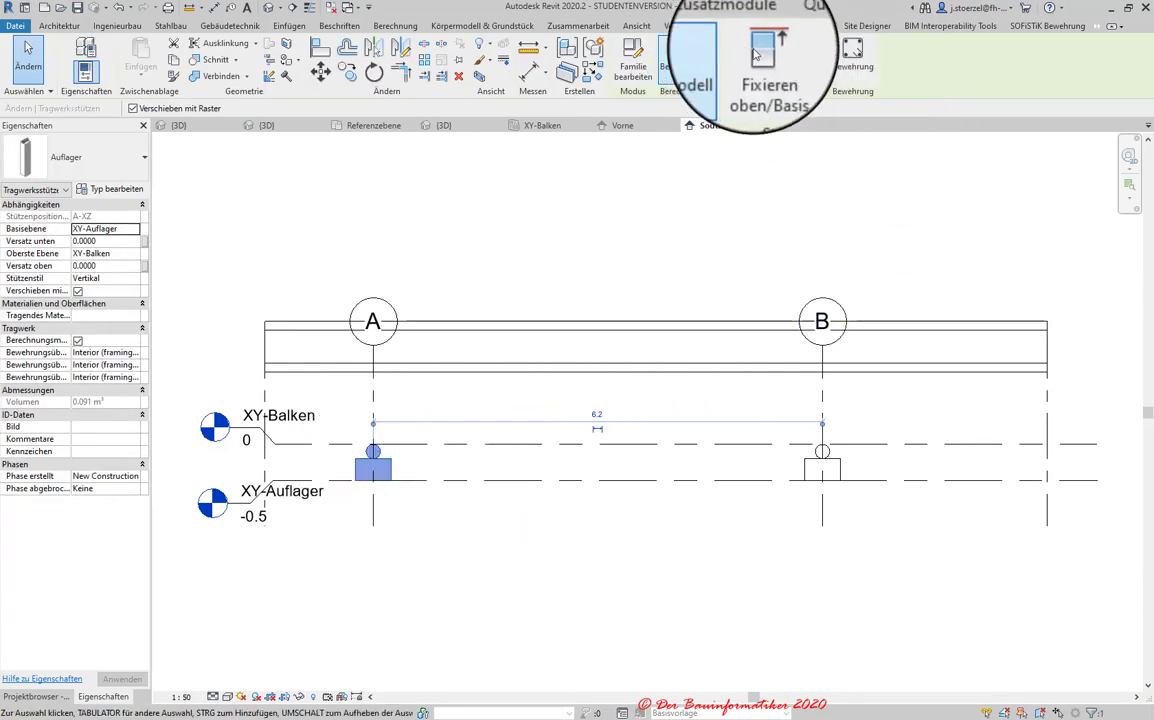
{"action": "left_click", "coordinate": [758, 50]}
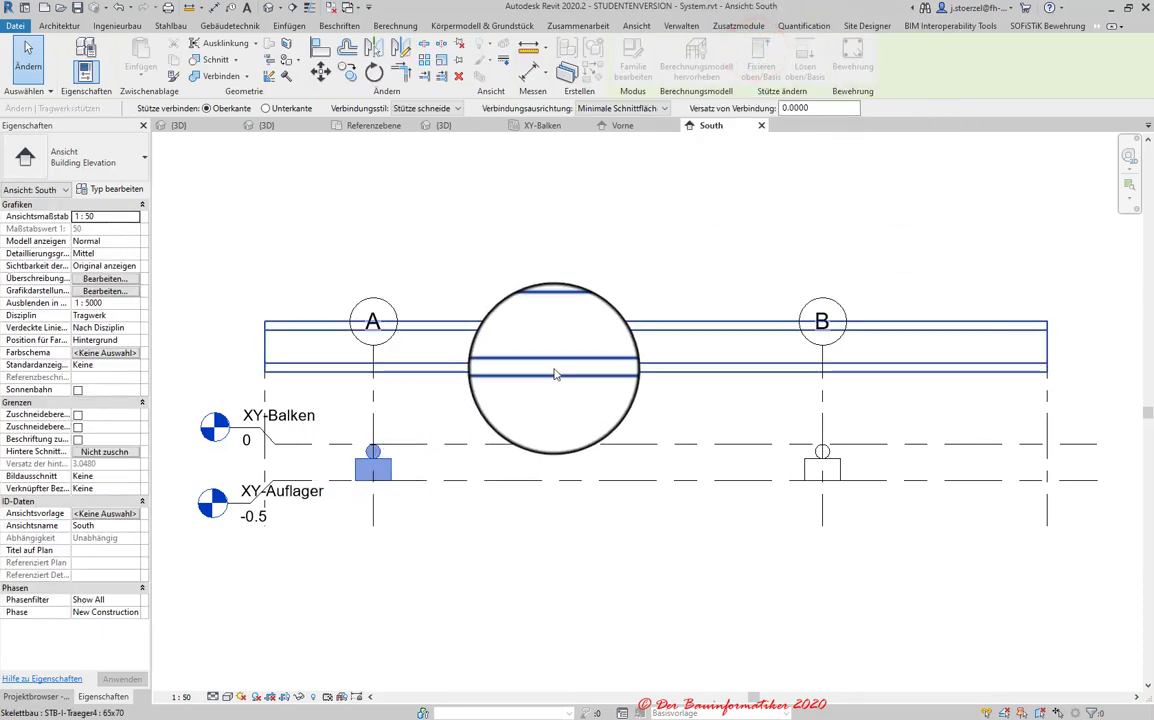
{"action": "left_click", "coordinate": [457, 370]}
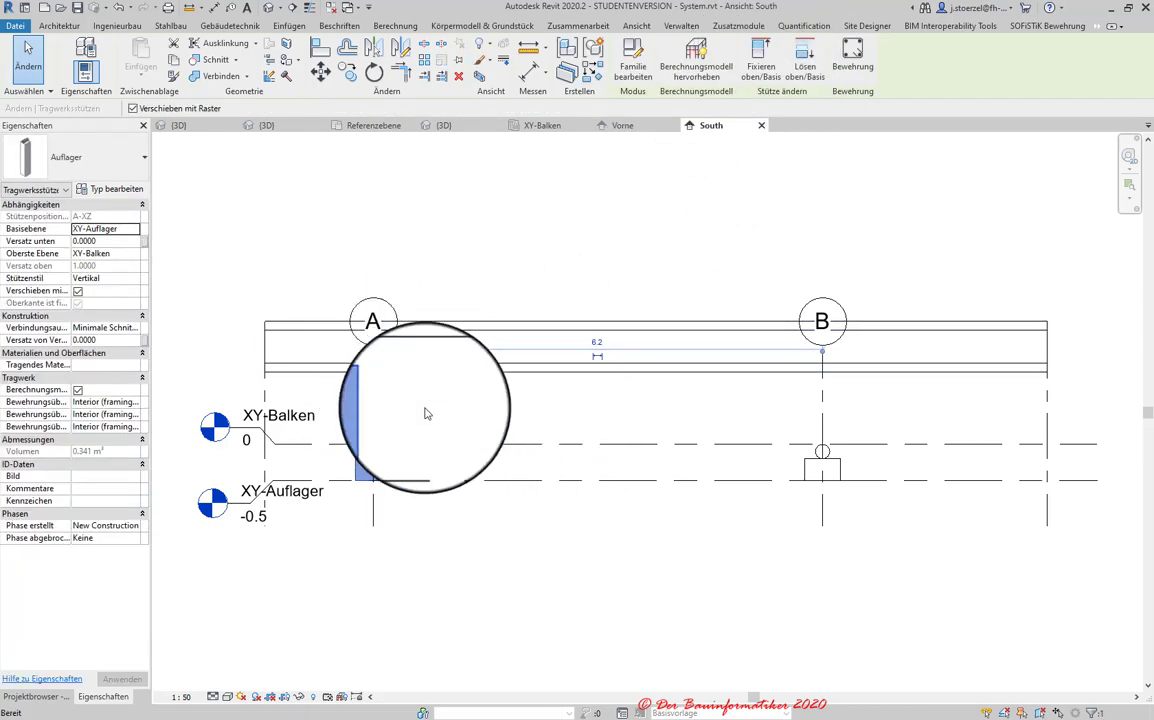
{"action": "key", "text": "Escape"}
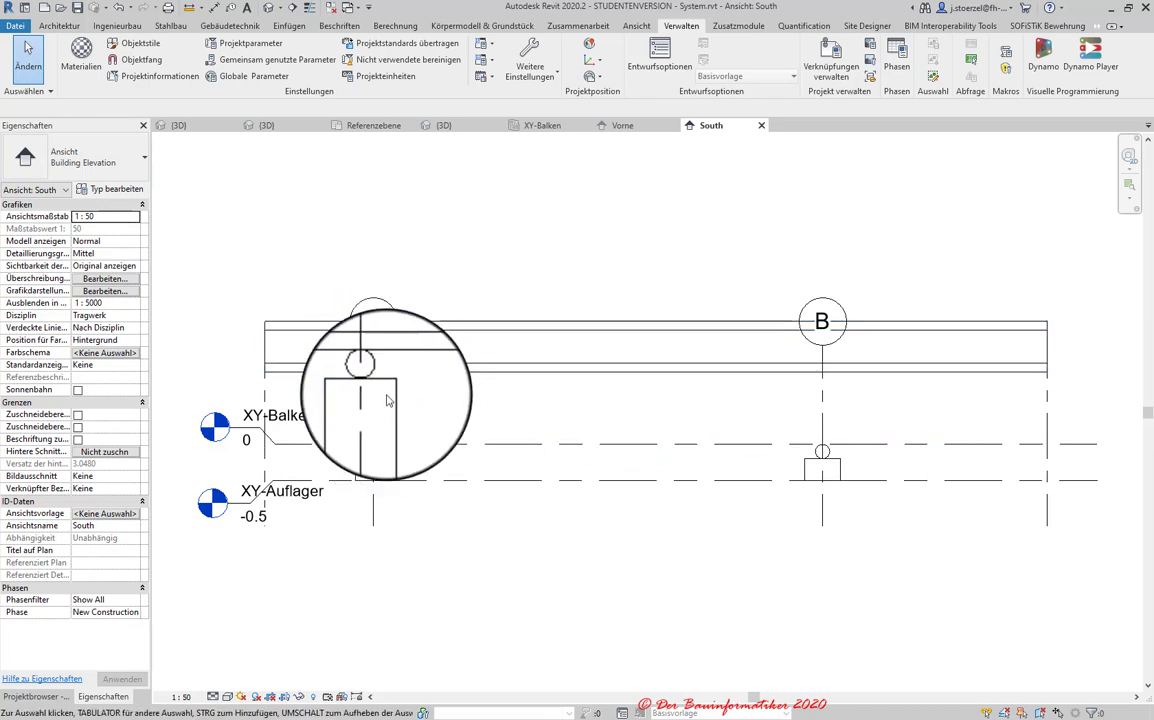
{"action": "left_click", "coordinate": [400, 362]}
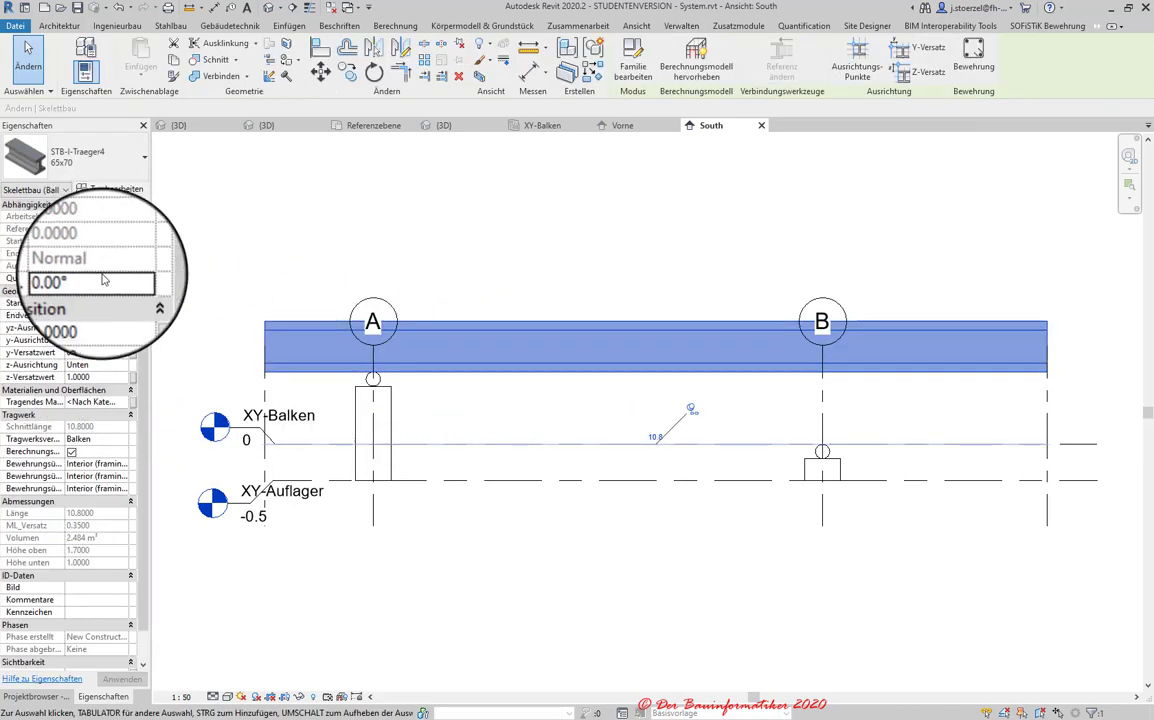
{"action": "left_click", "coordinate": [100, 377]}
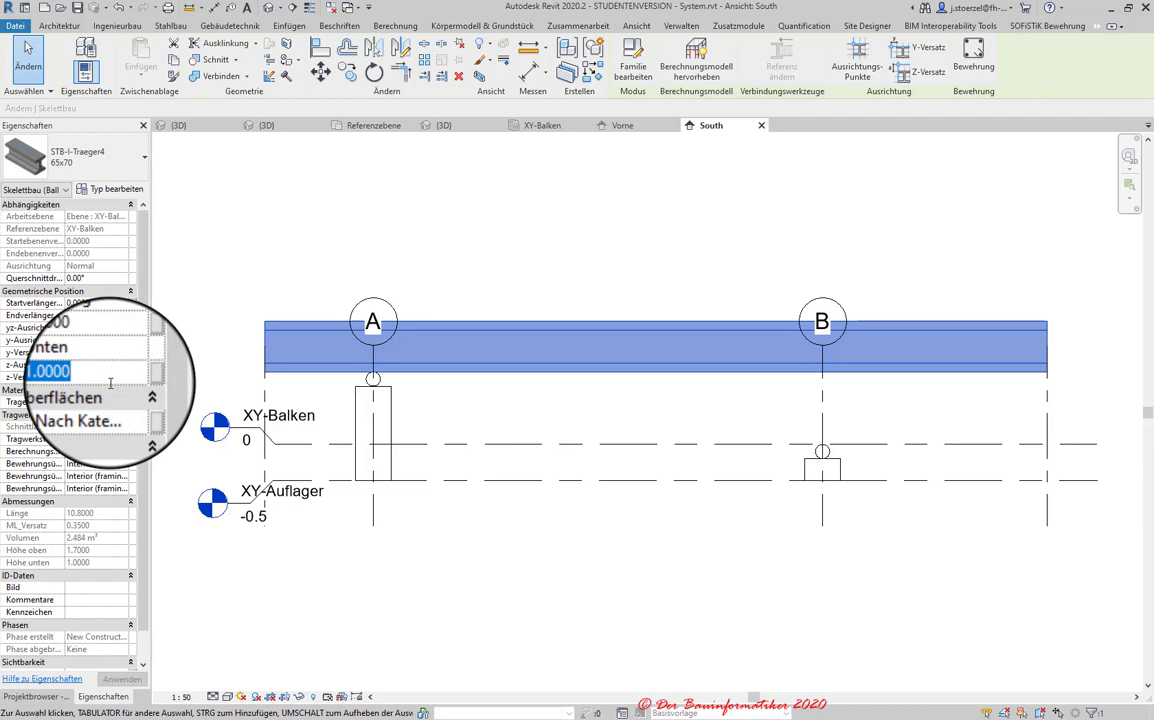
- Raise the I-beam by setting its z-Versatzwert to 2.0
{"action": "type", "text": "2"}
{"action": "left_click", "coordinate": [122, 679]}
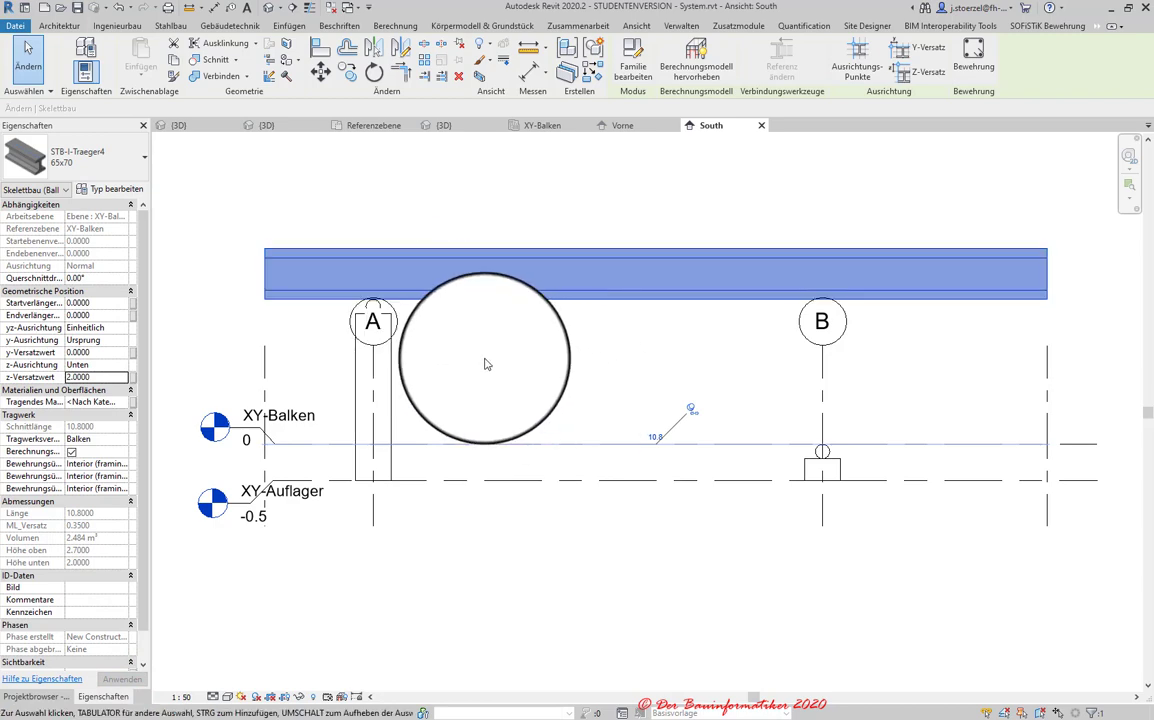
{"action": "key", "text": "Escape"}
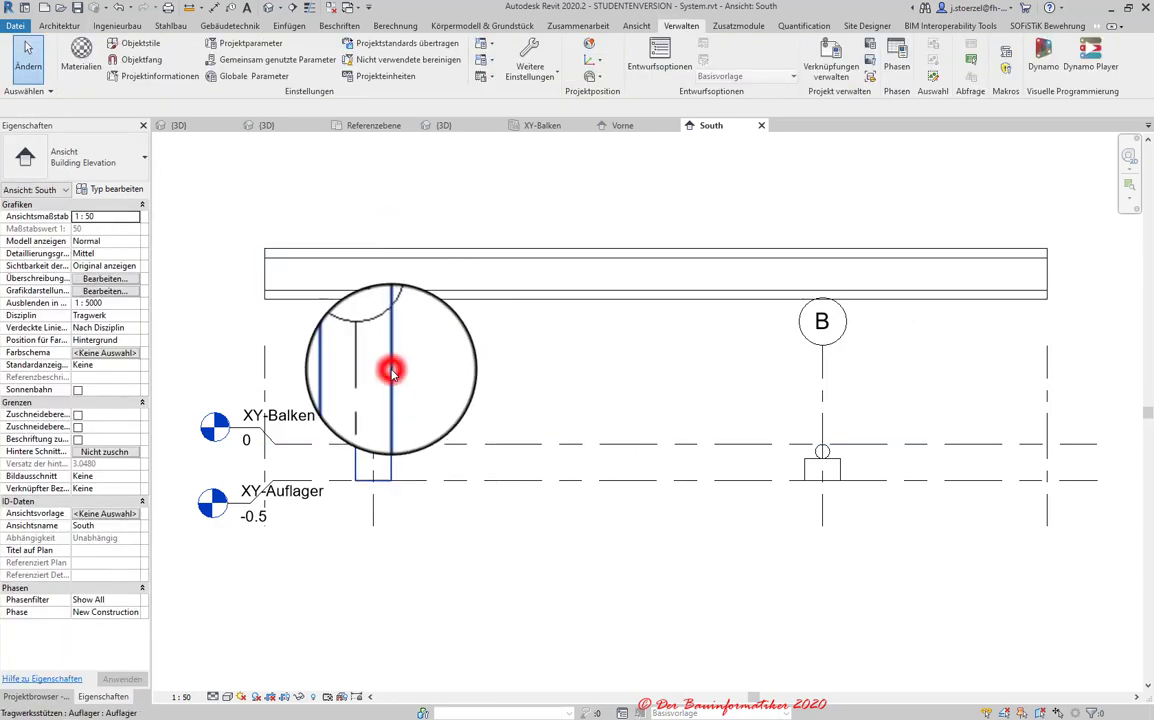
- Detach the grid-A support column's top from the beam with Lösen oben/Basis
{"action": "left_click", "coordinate": [391, 372]}
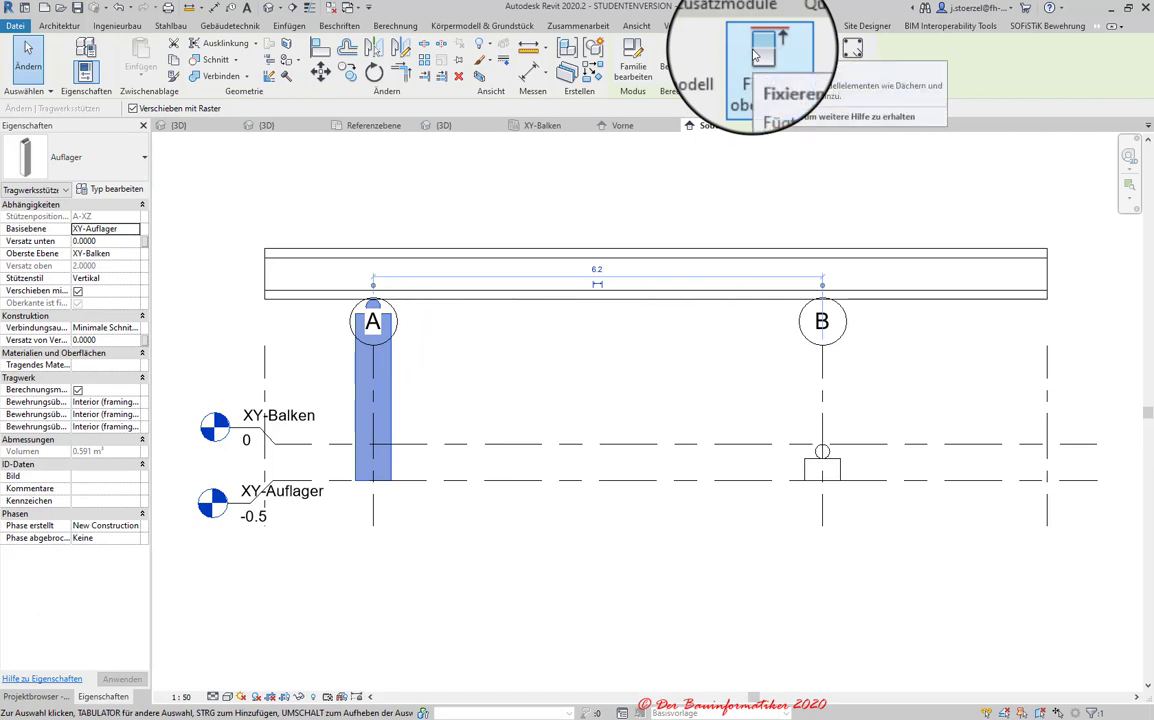
{"action": "left_click", "coordinate": [806, 62]}
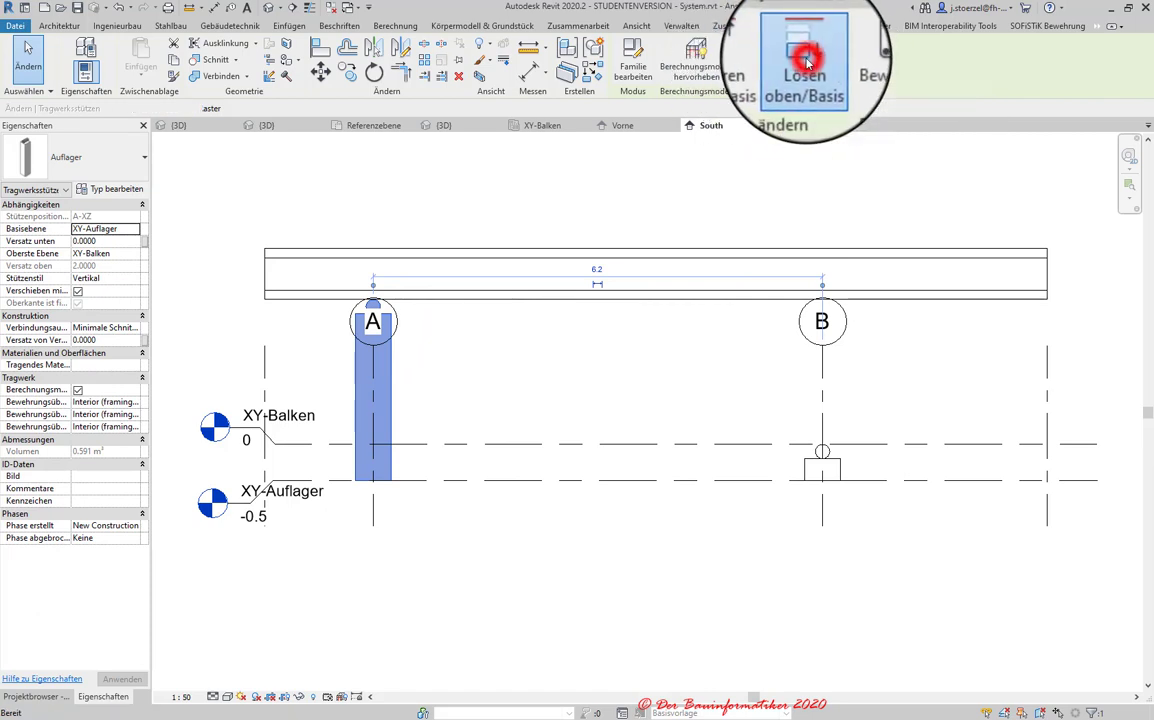
{"action": "left_click", "coordinate": [467, 295]}
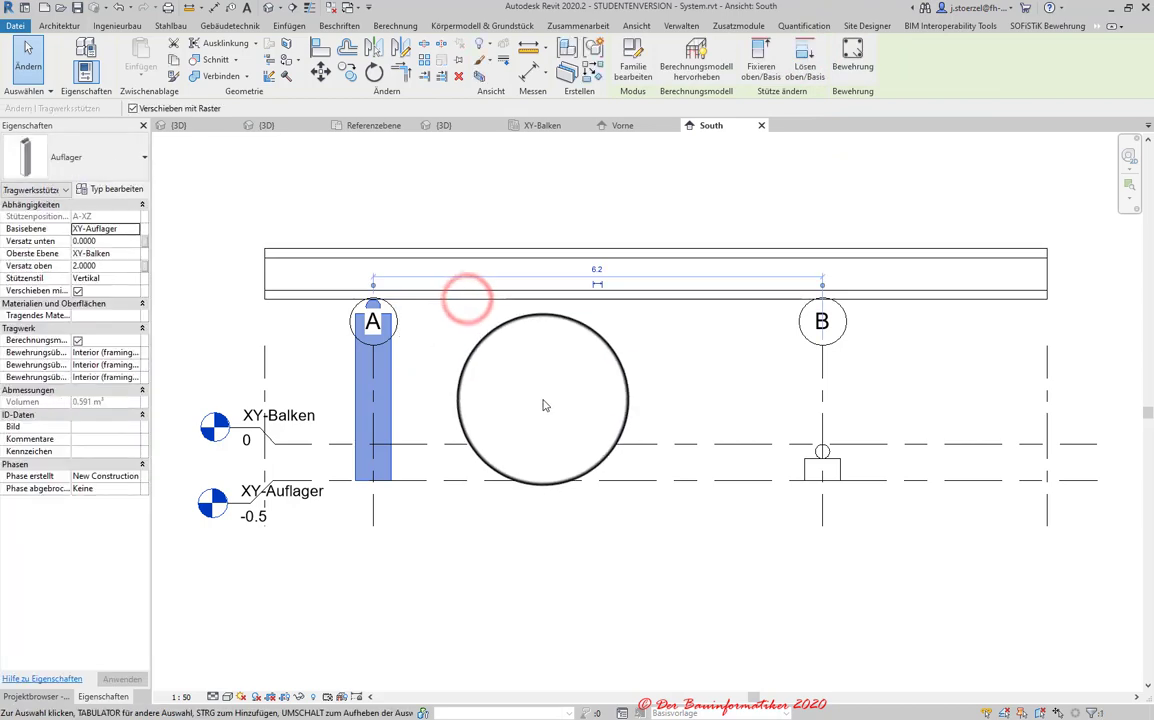
{"action": "key", "text": "Escape"}
- Set the beam's z-Versatzwert back to 1.0, then check the grid-A column's Versatz oben field
{"action": "left_click", "coordinate": [475, 296]}
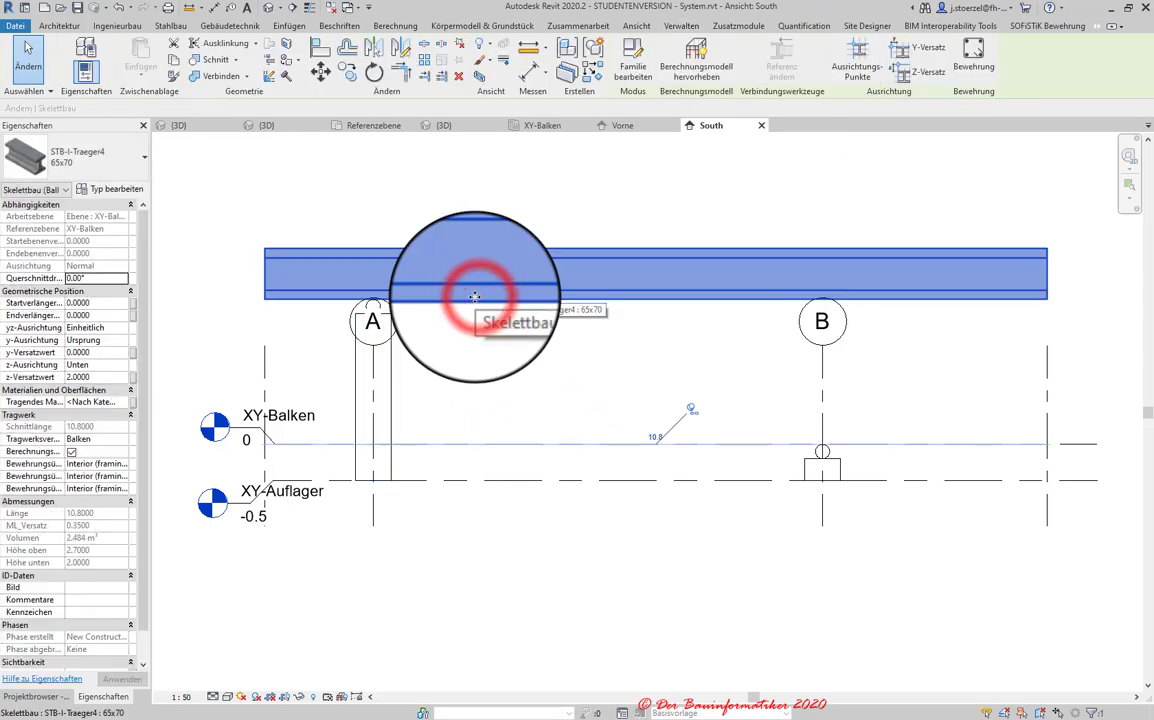
{"action": "left_click", "coordinate": [108, 376]}
{"action": "type", "text": "1.0000"}
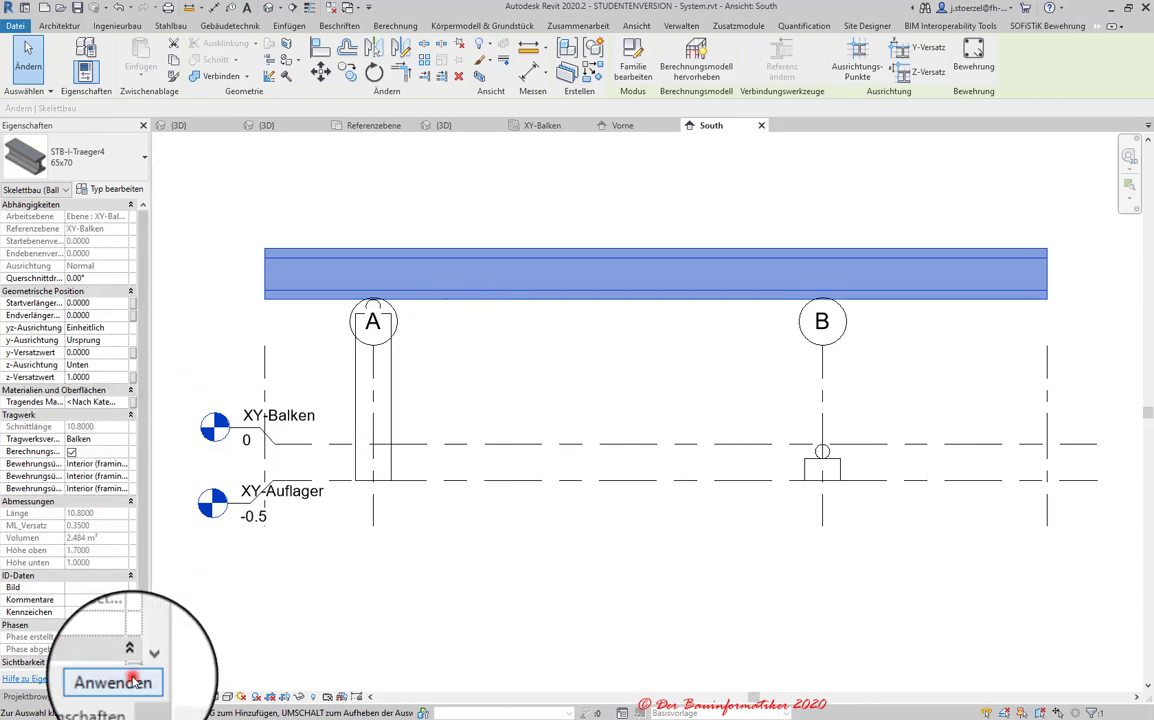
{"action": "left_click", "coordinate": [122, 679]}
{"action": "left_click", "coordinate": [387, 383]}
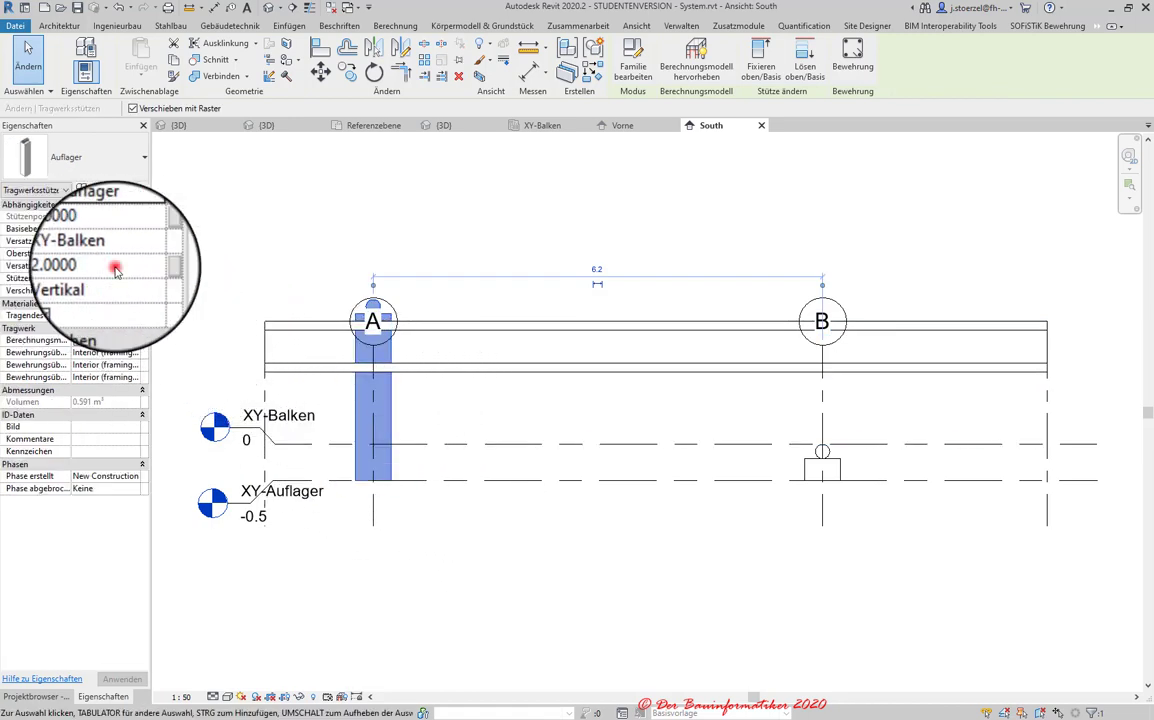
{"action": "left_click", "coordinate": [103, 264]}
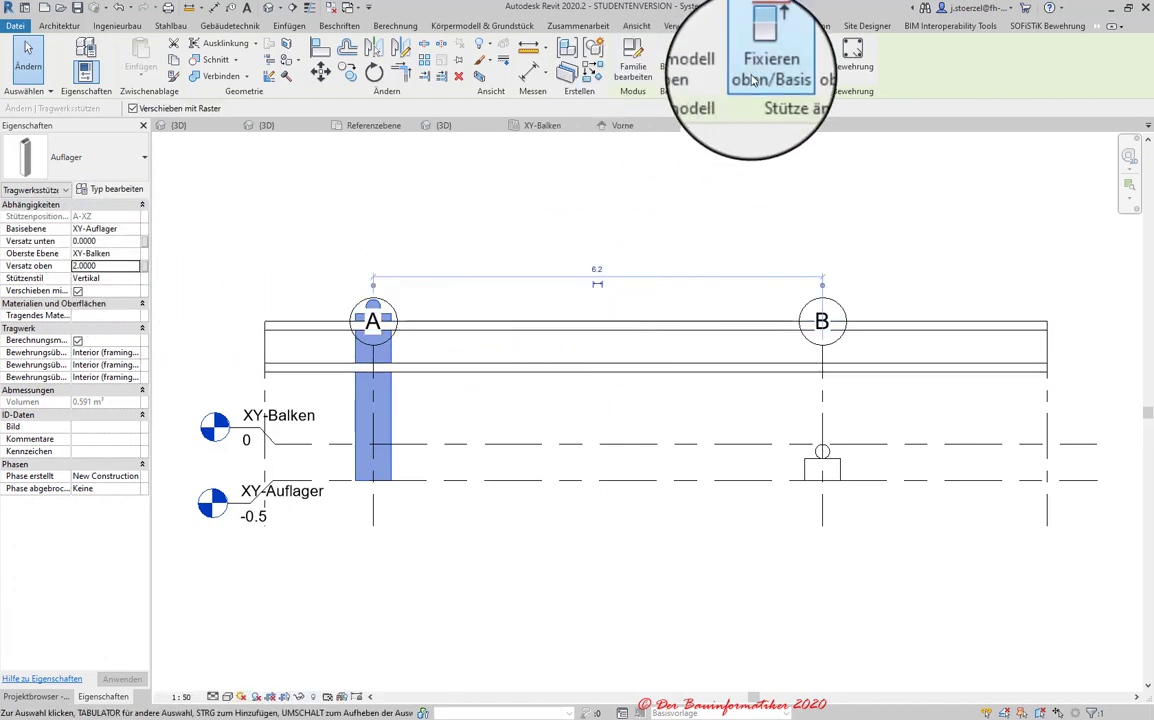
- Attach the grid-A column's top to the beam and check its greyed top offset
{"action": "left_click", "coordinate": [755, 55]}
{"action": "left_click", "coordinate": [432, 378]}
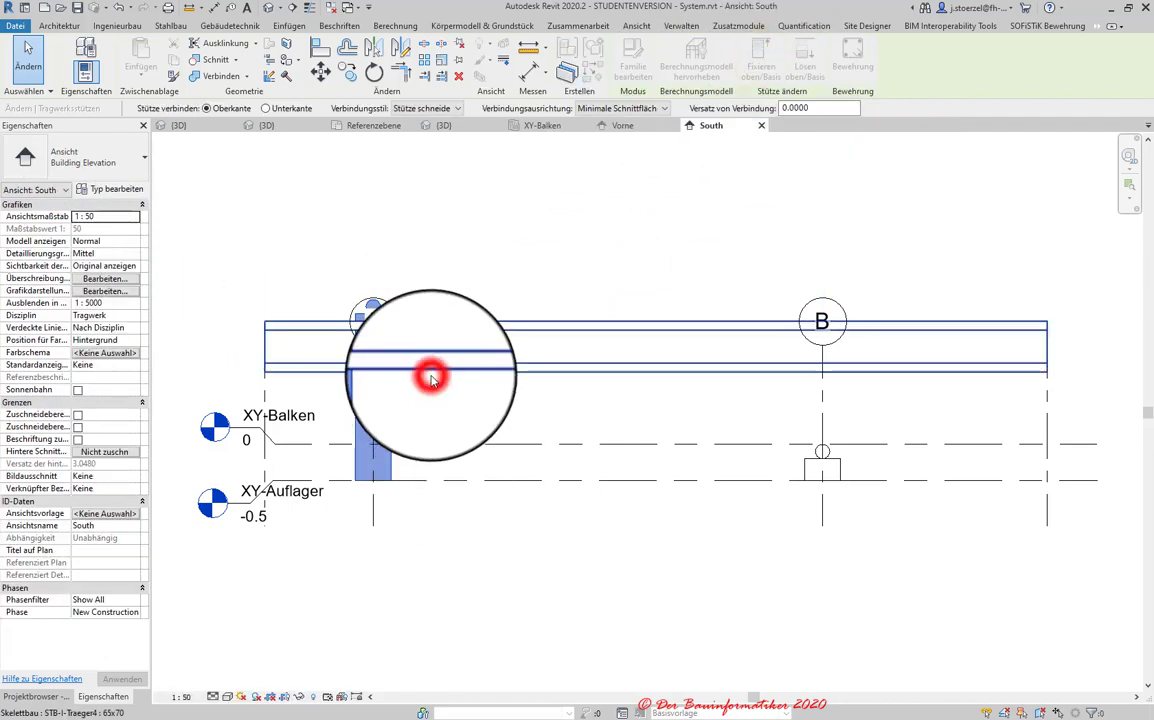
{"action": "key", "text": "Escape"}
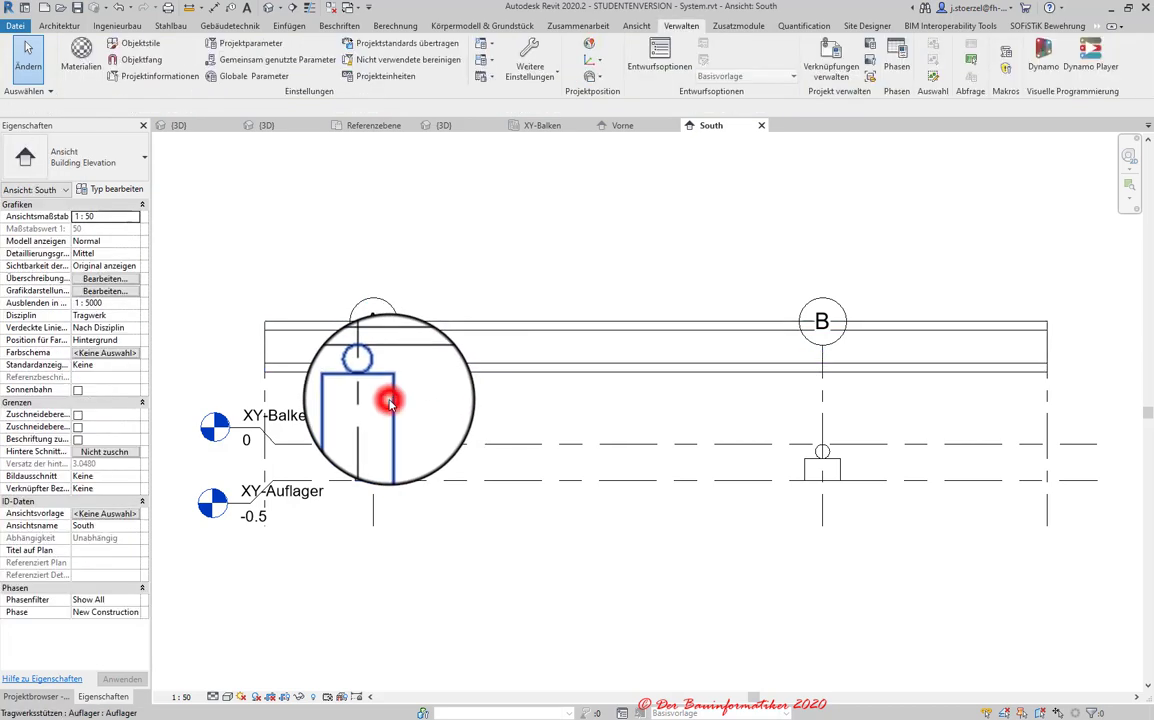
{"action": "left_click", "coordinate": [390, 402]}
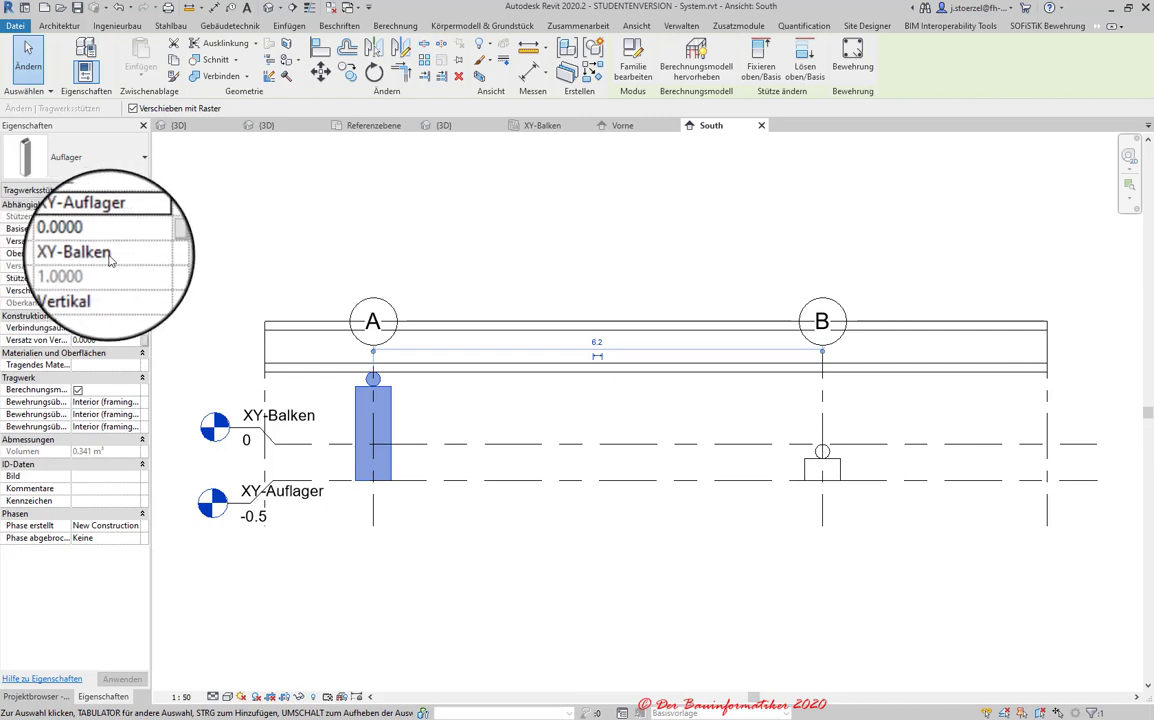
{"action": "left_click", "coordinate": [84, 263]}
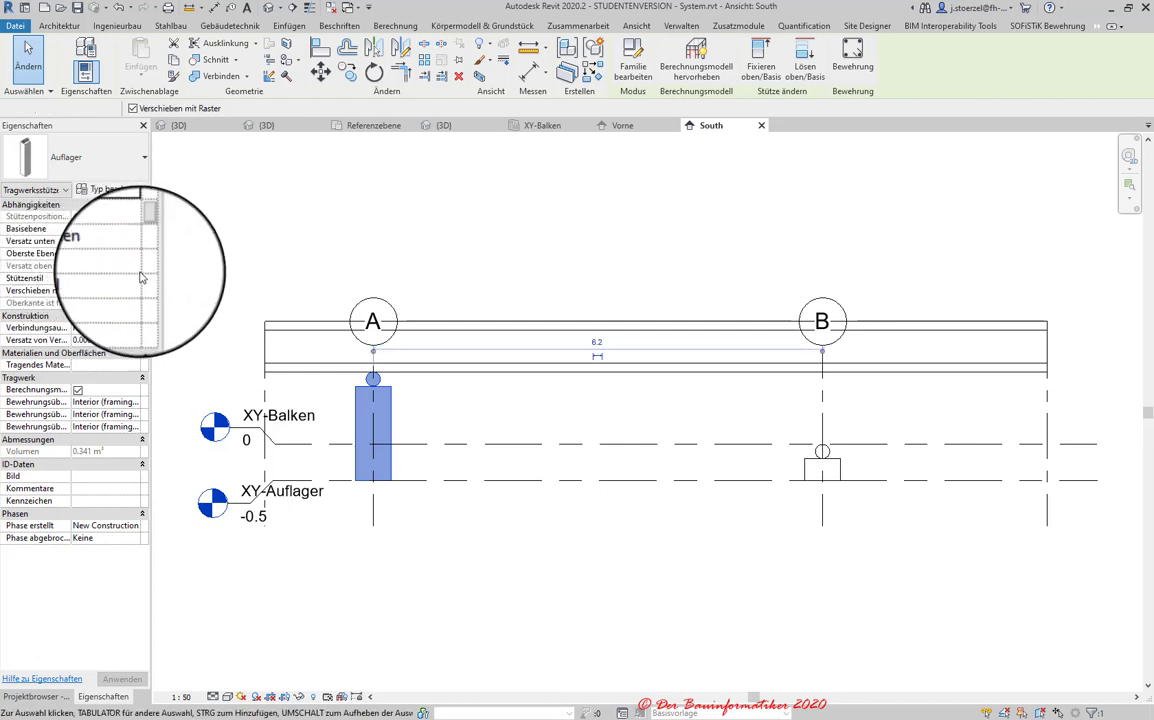
{"action": "key", "text": "Escape"}
- Detach the grid-A column's top from the beam again, leaving a 1.0 top offset
{"action": "left_click", "coordinate": [384, 391]}
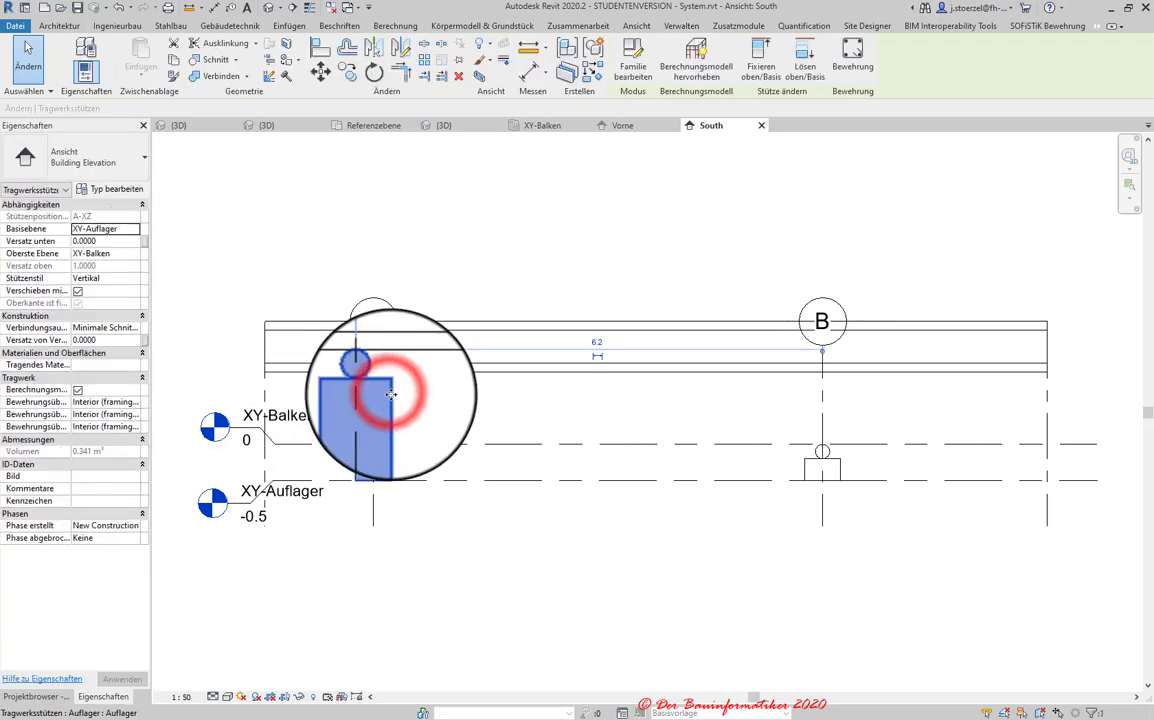
{"action": "left_click", "coordinate": [806, 56]}
{"action": "left_click", "coordinate": [458, 368]}
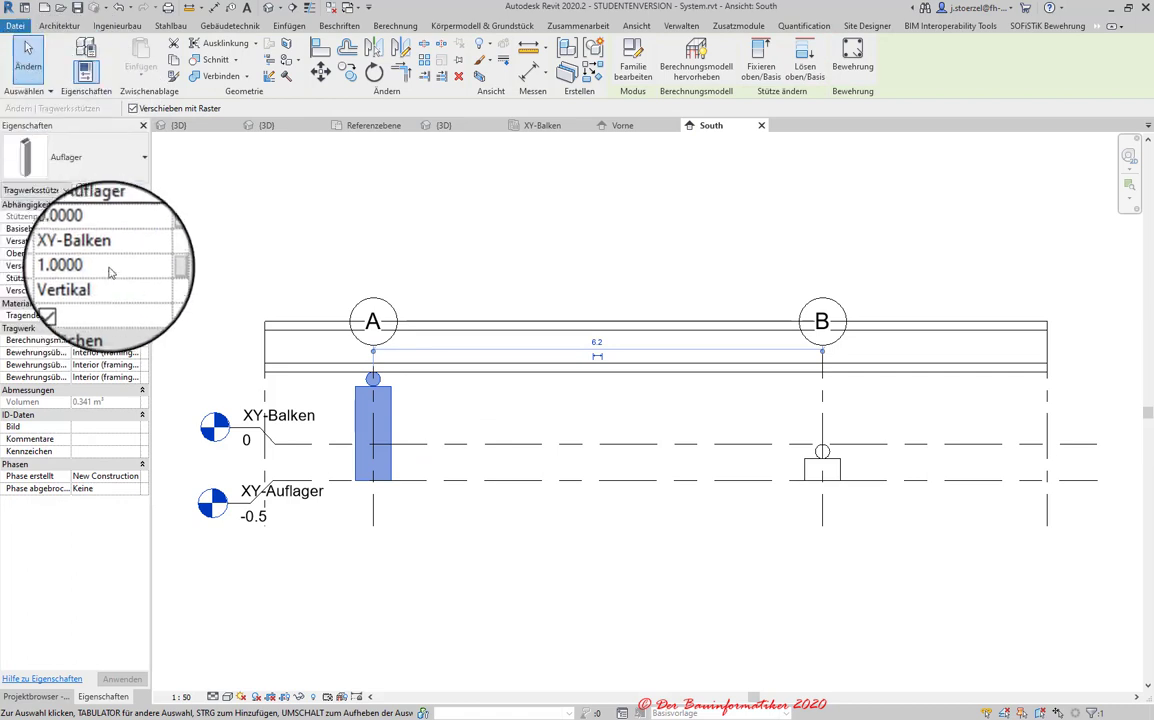
{"action": "left_click", "coordinate": [99, 268]}
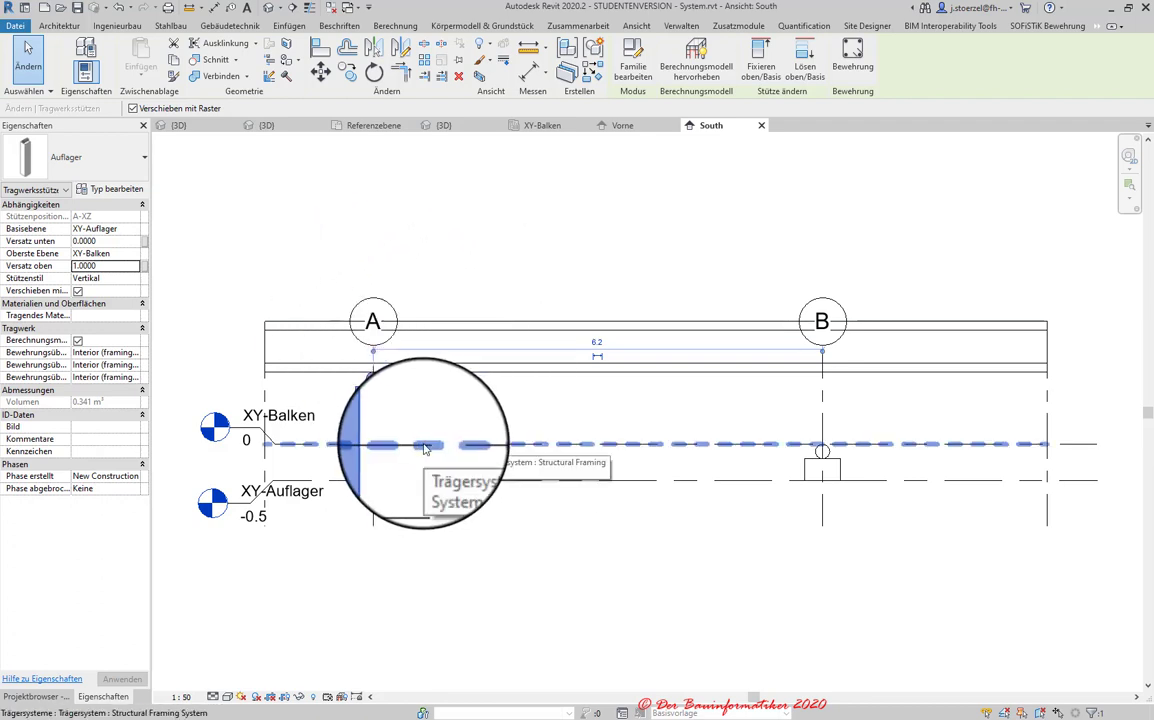
- Set the grid-A column's Versatz oben to 0
{"action": "left_click", "coordinate": [392, 402]}
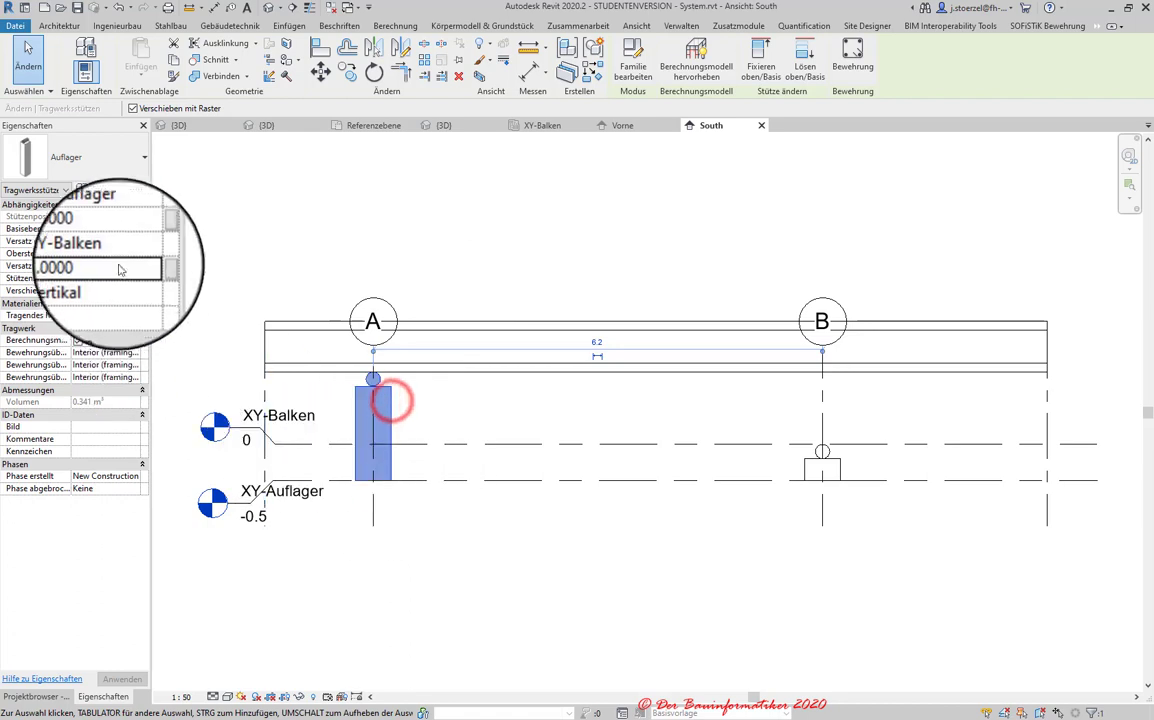
{"action": "left_click", "coordinate": [114, 267]}
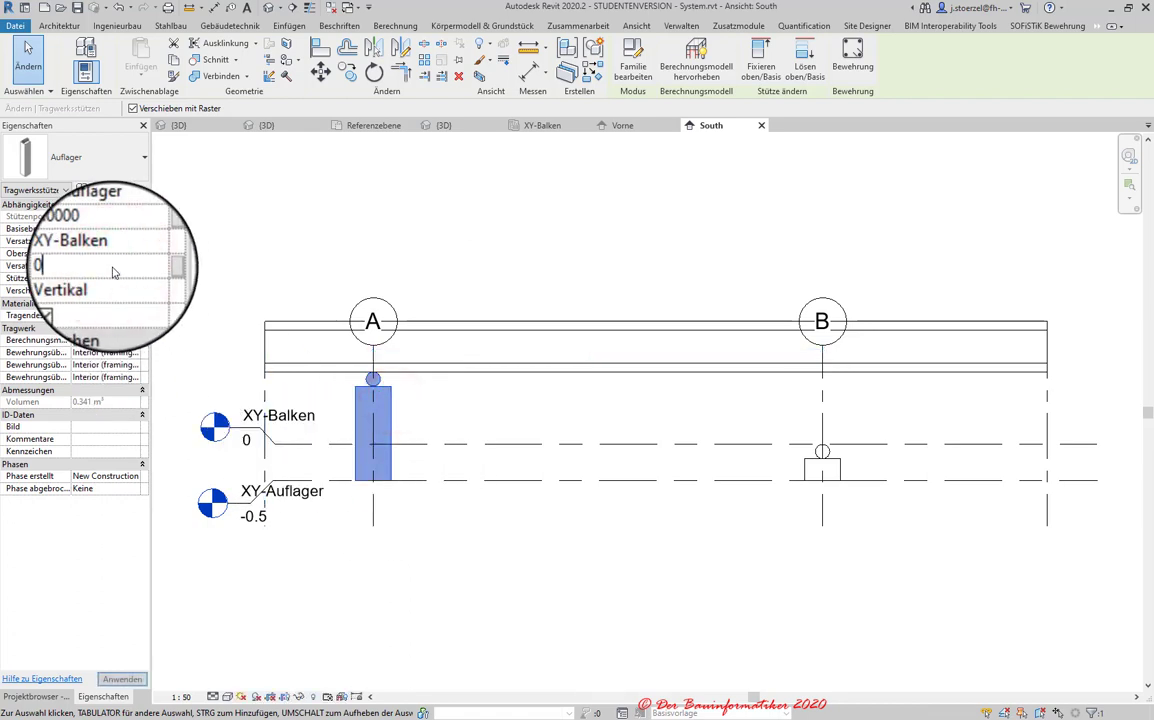
{"action": "left_click", "coordinate": [122, 679]}
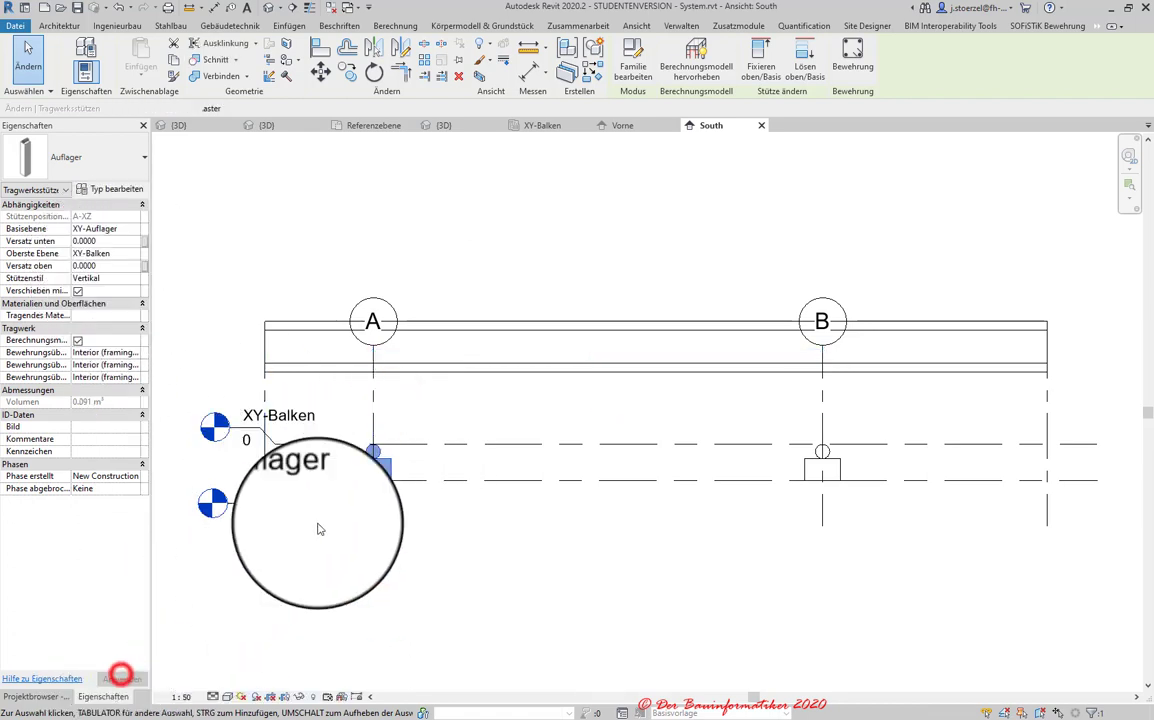
- Set the I-beam's z-Versatzwert to 0 so it rests on XY-Balken
{"action": "left_click", "coordinate": [431, 368]}
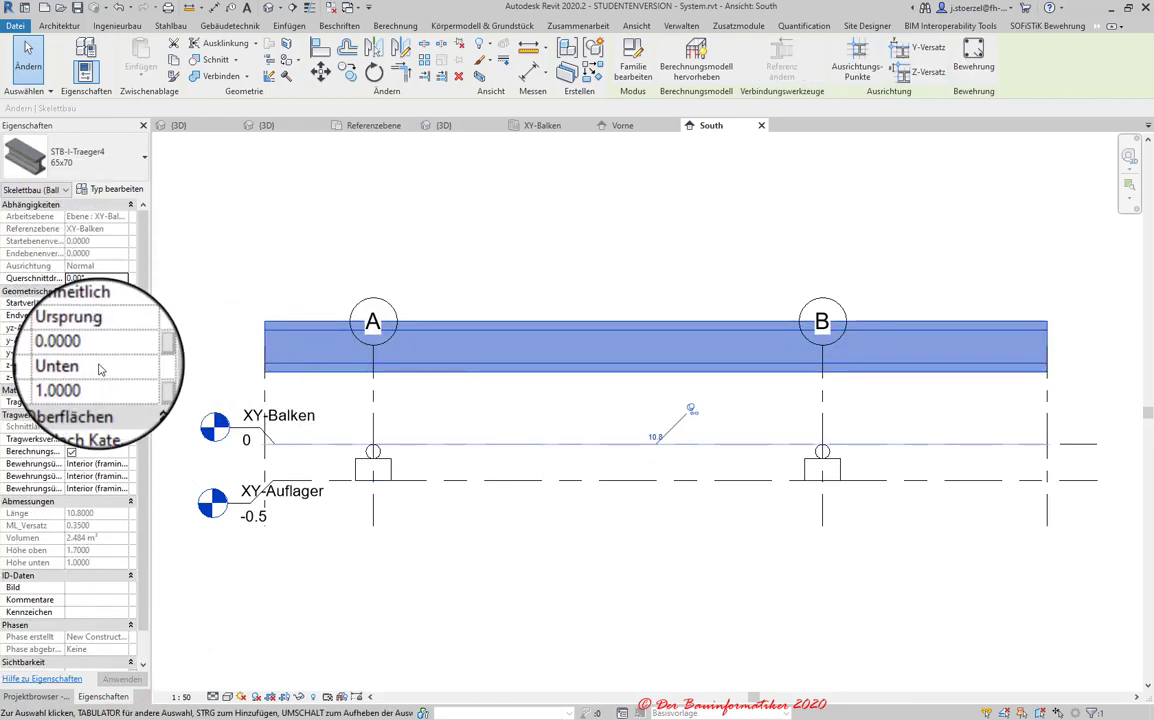
{"action": "left_click", "coordinate": [100, 379]}
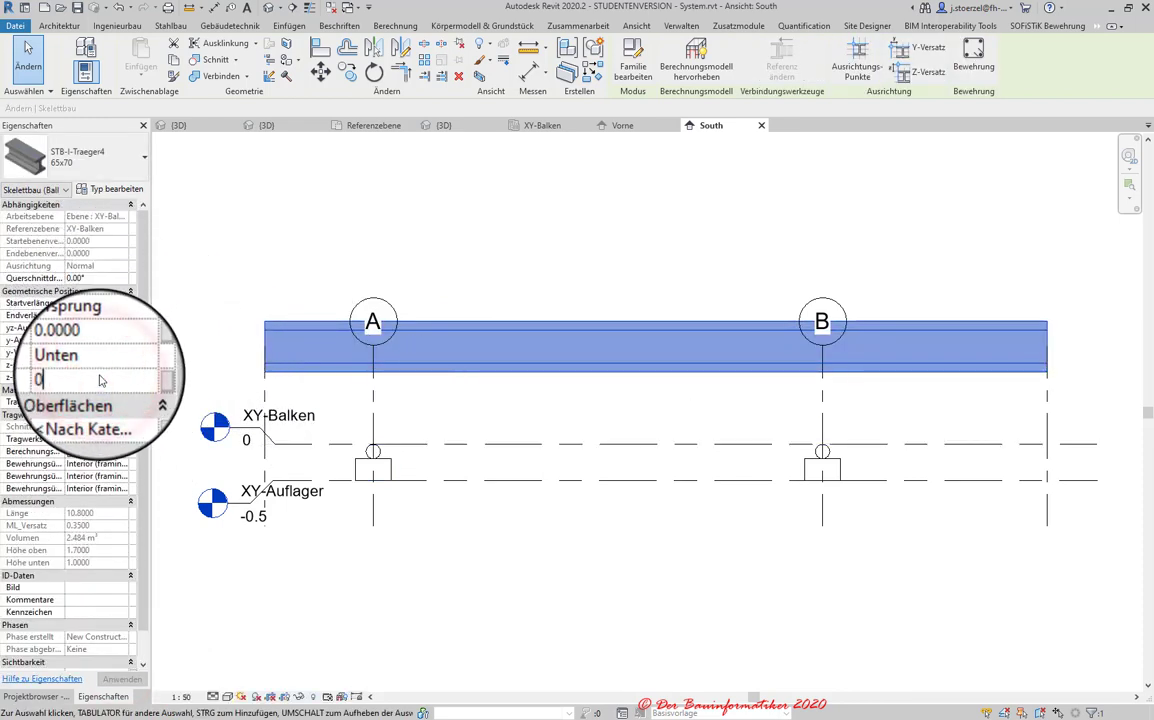
{"action": "left_click", "coordinate": [122, 679]}
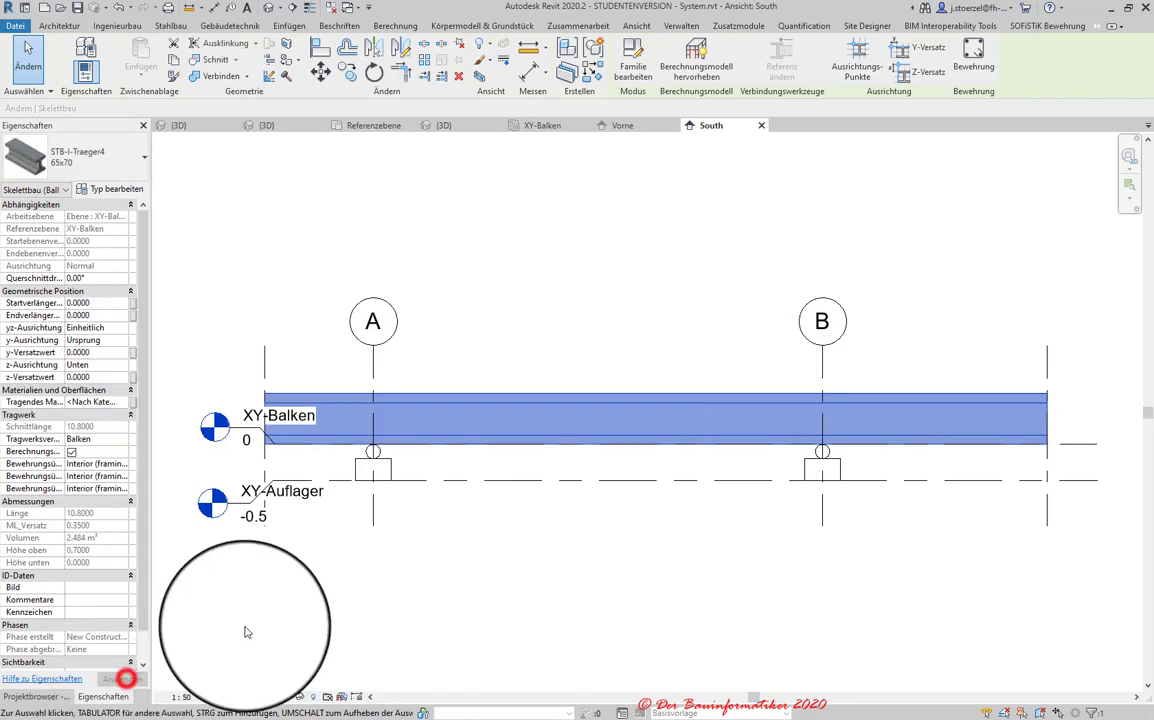
{"action": "left_click", "coordinate": [561, 570]}
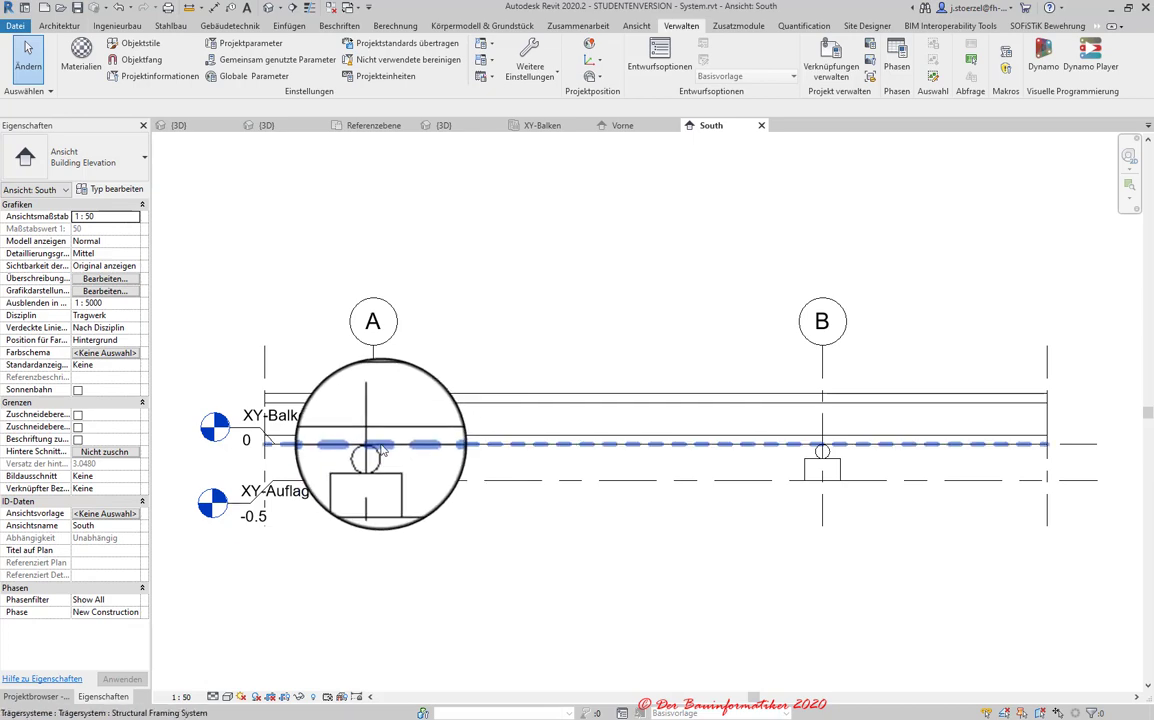
- Review the global parameters without changes, then set the South elevation to Grob detail
{"action": "left_click", "coordinate": [256, 77]}
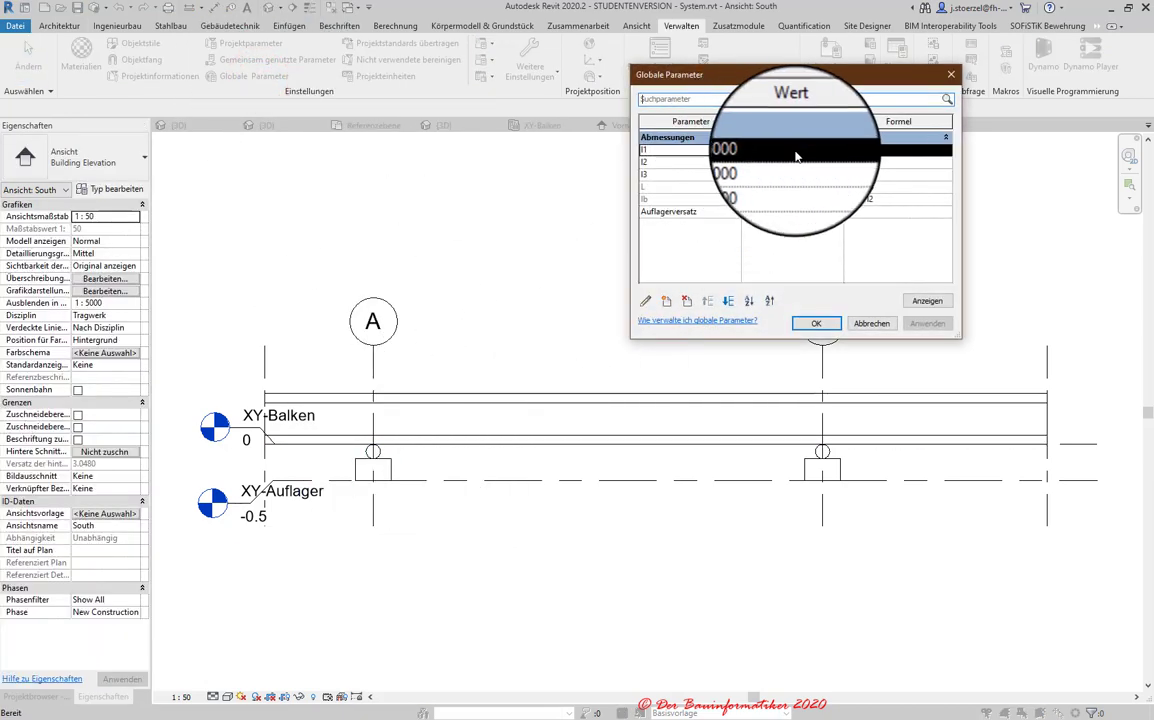
{"action": "left_click", "coordinate": [869, 325]}
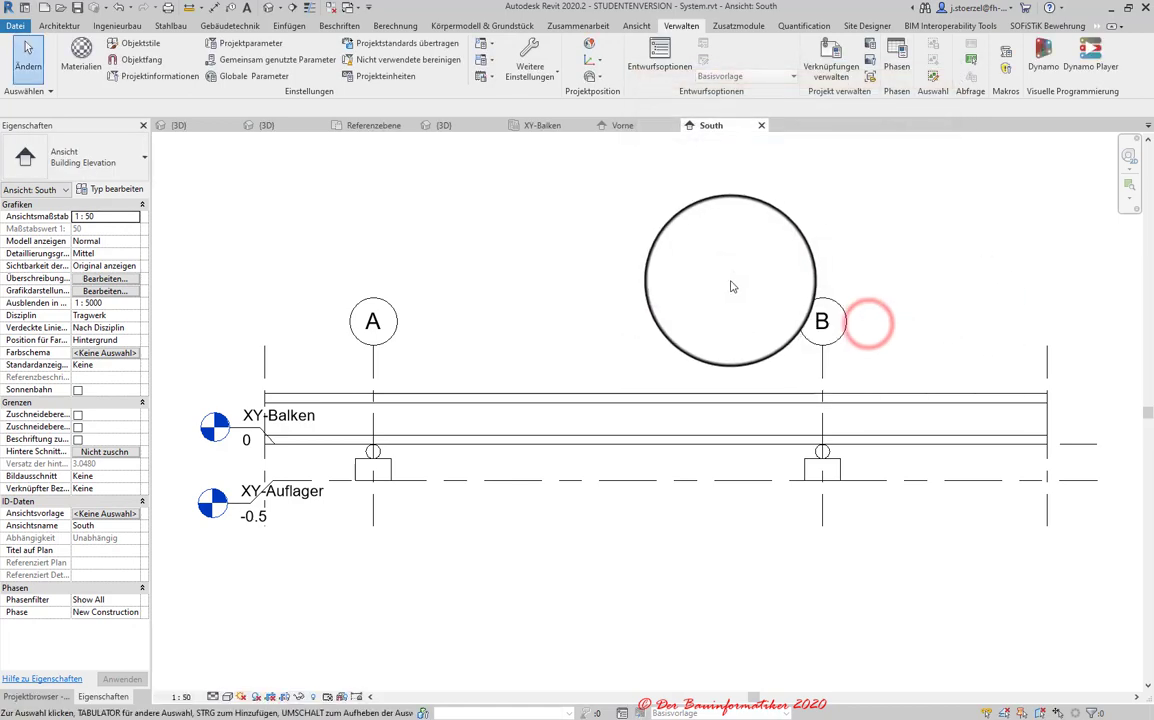
{"action": "left_click", "coordinate": [229, 686]}
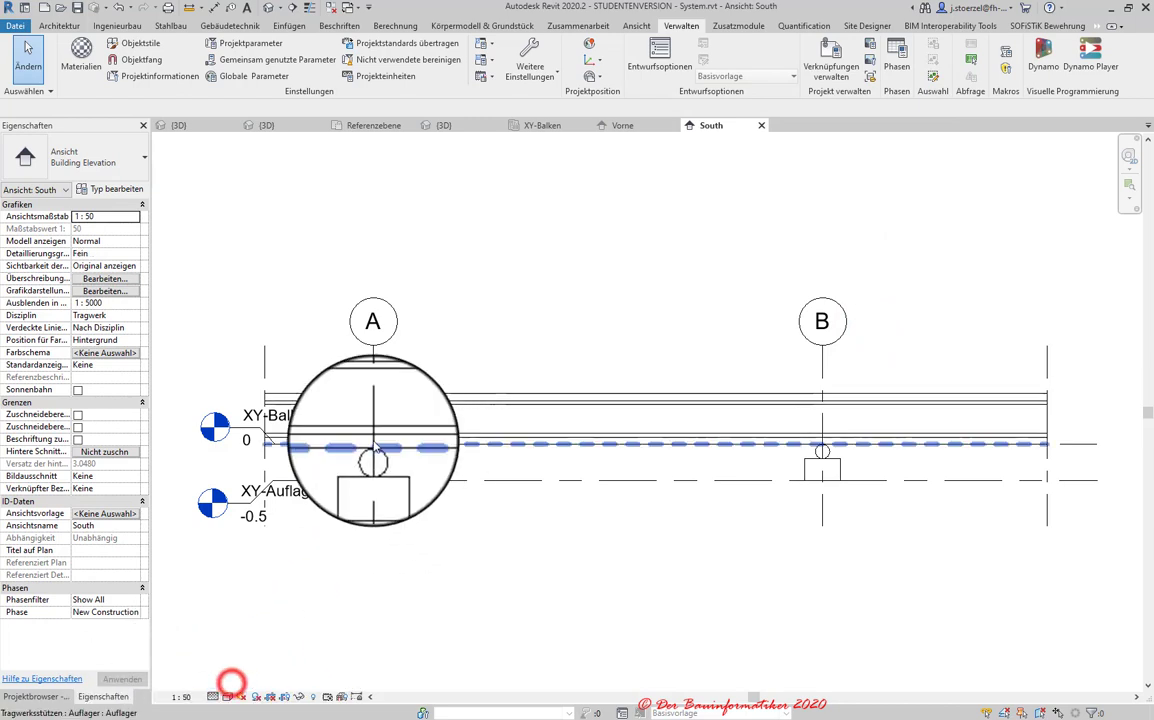
{"action": "left_click", "coordinate": [228, 696]}
{"action": "left_click", "coordinate": [232, 653]}
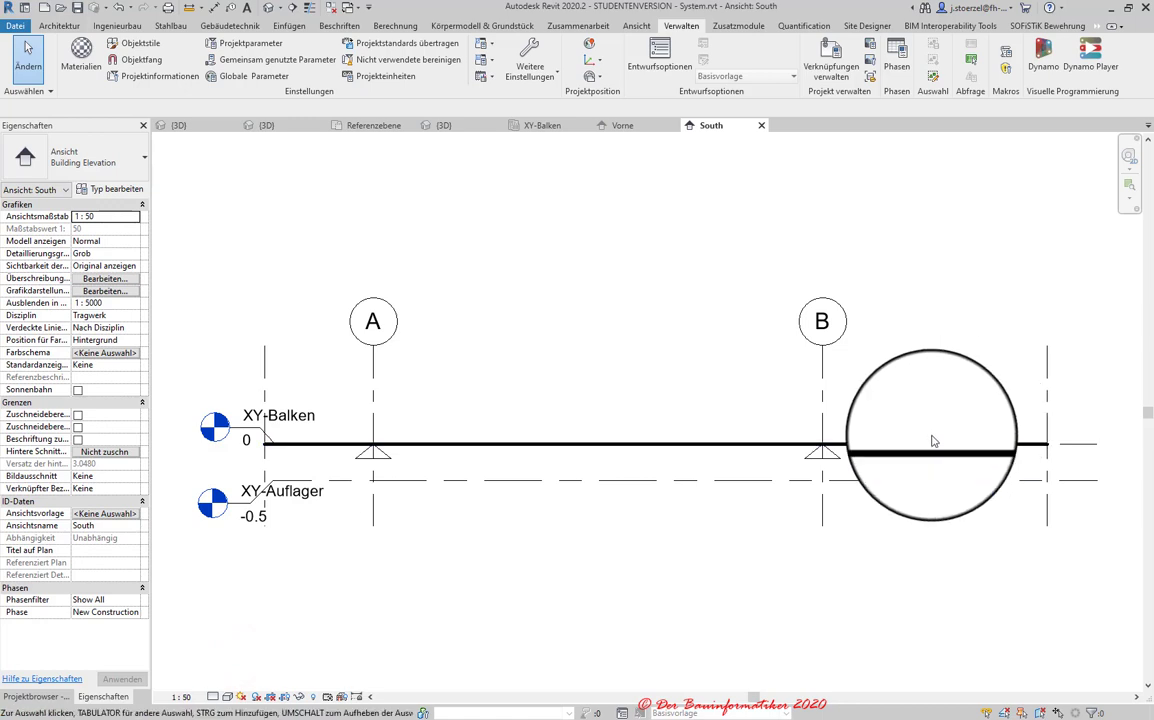
- Select the beam system line, then the individual I-beam
{"action": "left_click", "coordinate": [741, 447]}
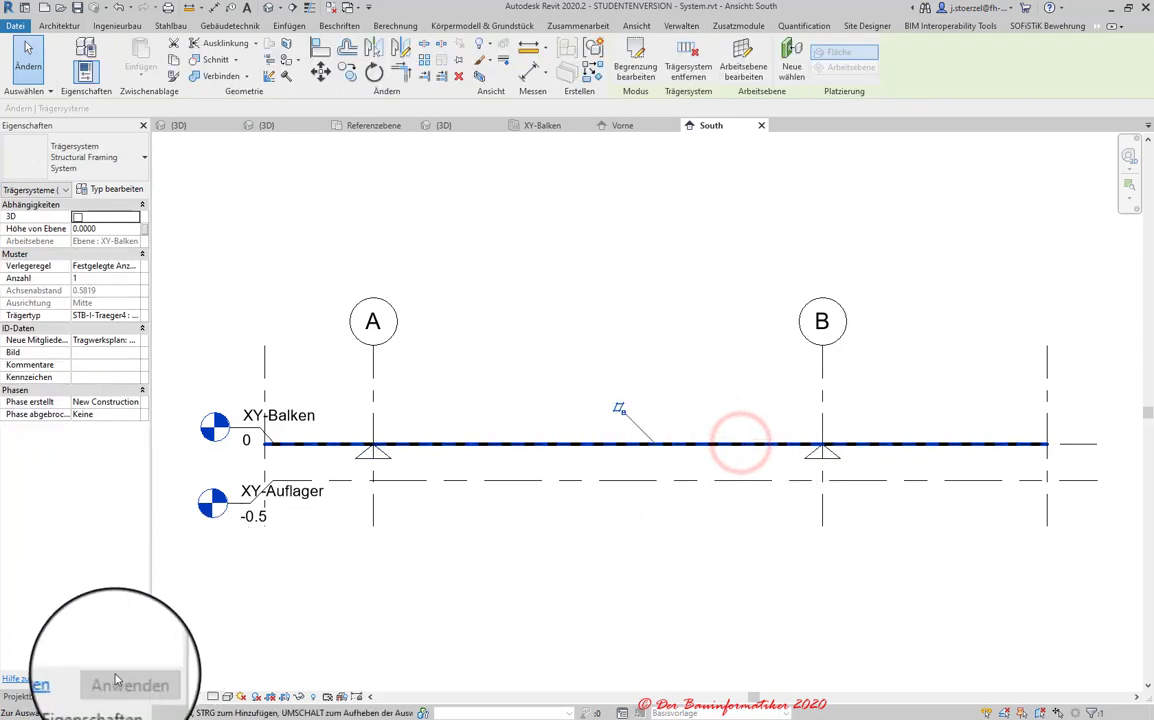
{"action": "key", "text": "Escape"}
{"action": "left_click", "coordinate": [393, 443]}
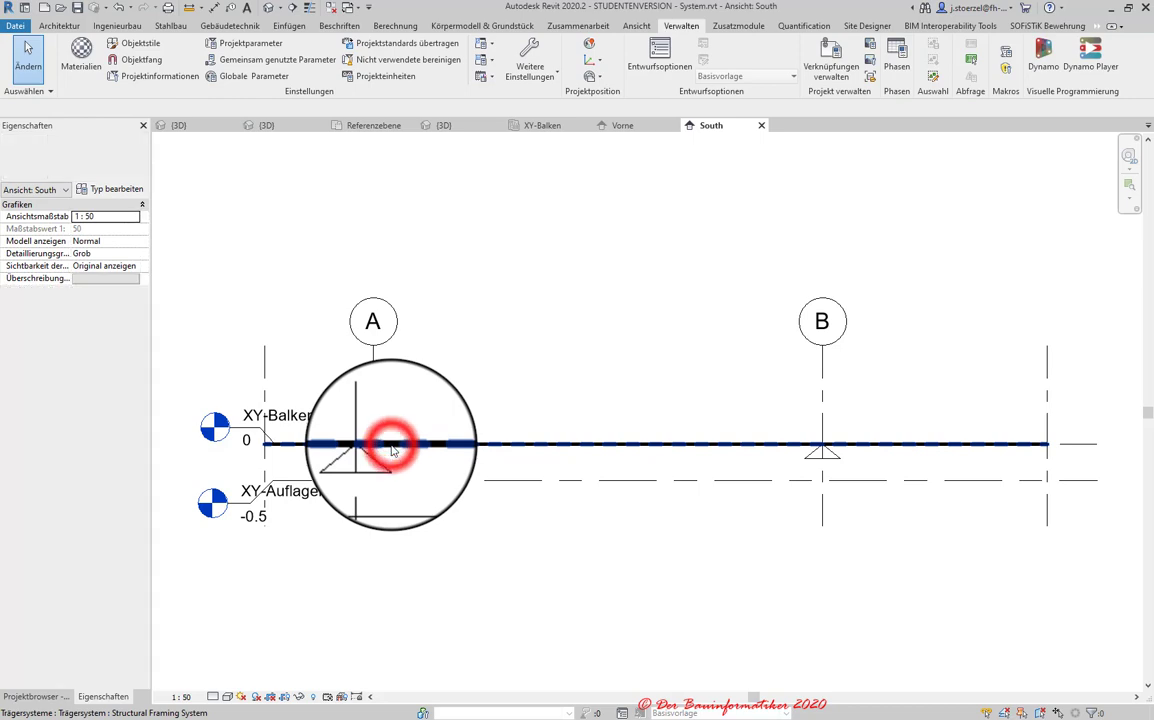
{"action": "key", "text": "Escape"}
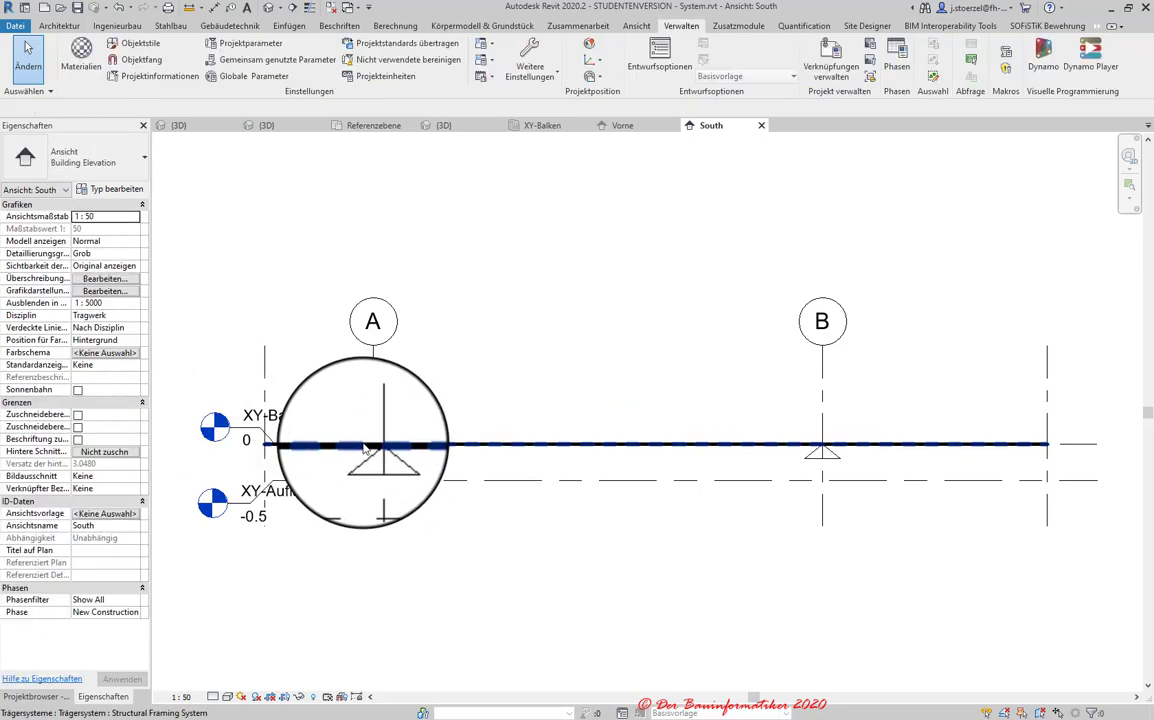
{"action": "left_click", "coordinate": [362, 446]}
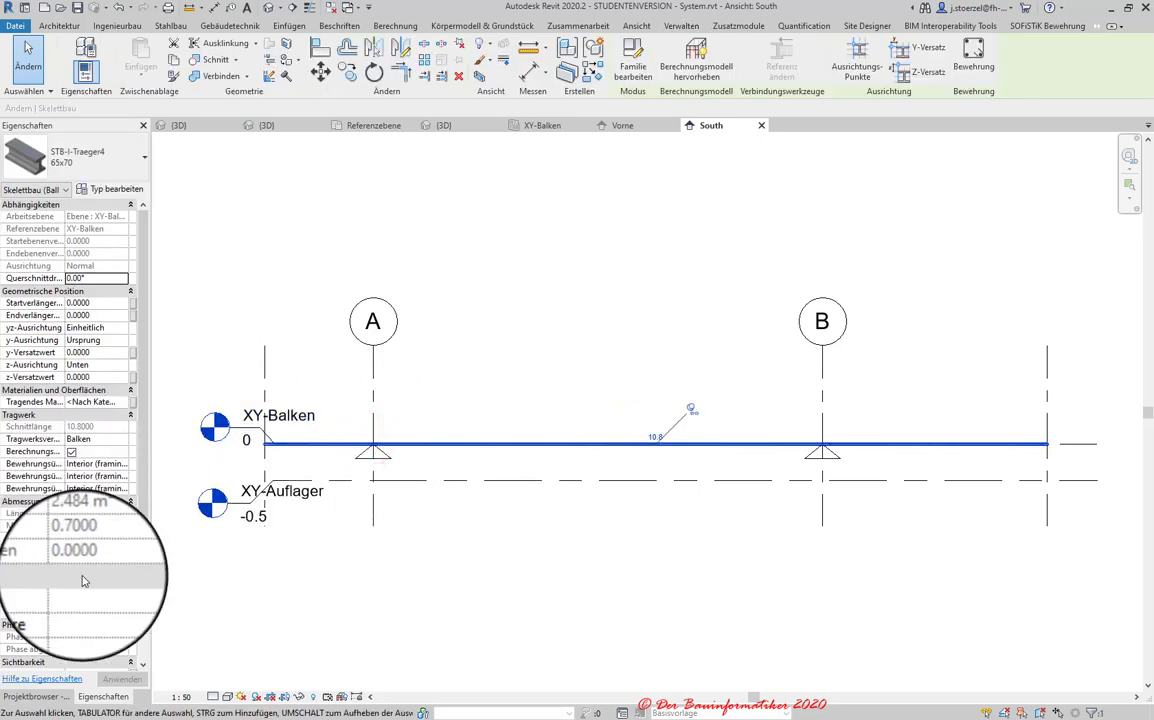
- Toggle the beam's Symbollinie option off and on, then edit the STB-I-Traeger4 family
{"action": "left_click", "coordinate": [71, 648]}
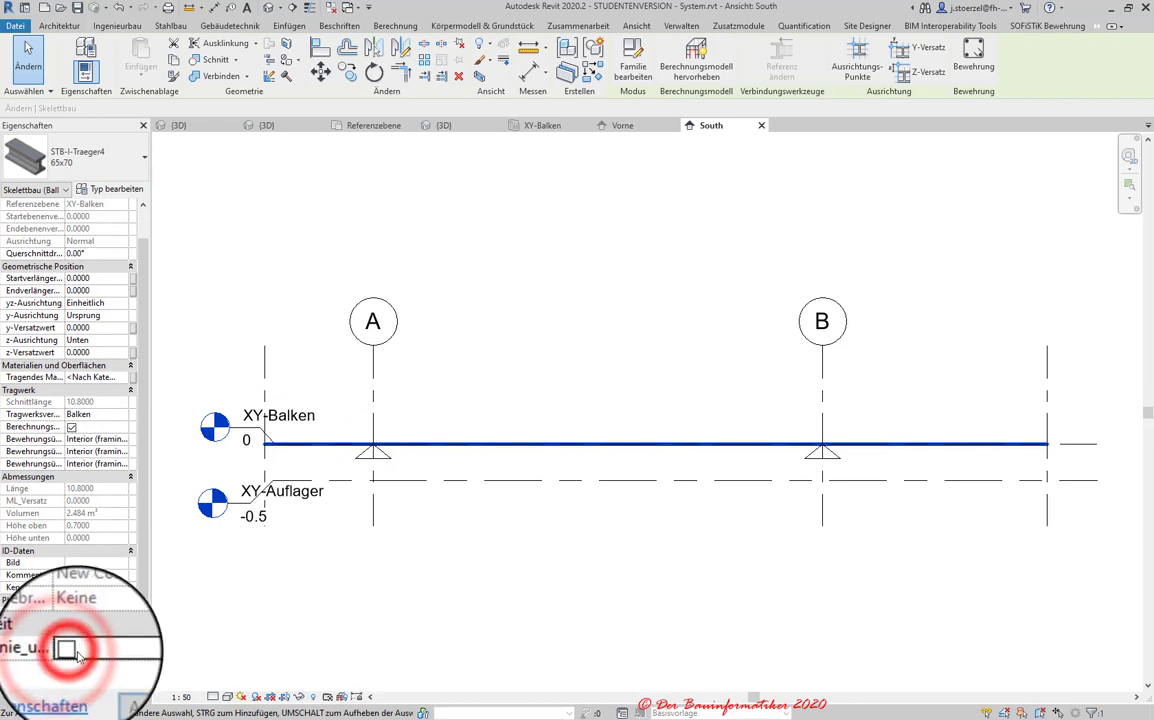
{"action": "left_click", "coordinate": [71, 648]}
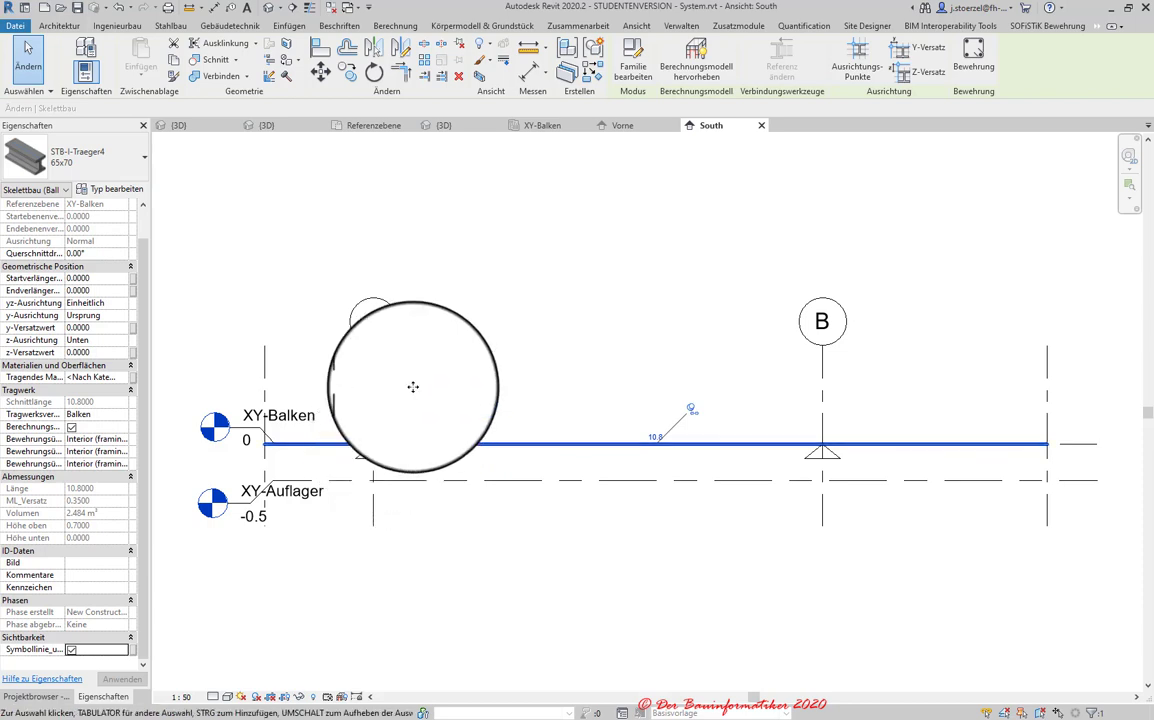
{"action": "left_click", "coordinate": [402, 127]}
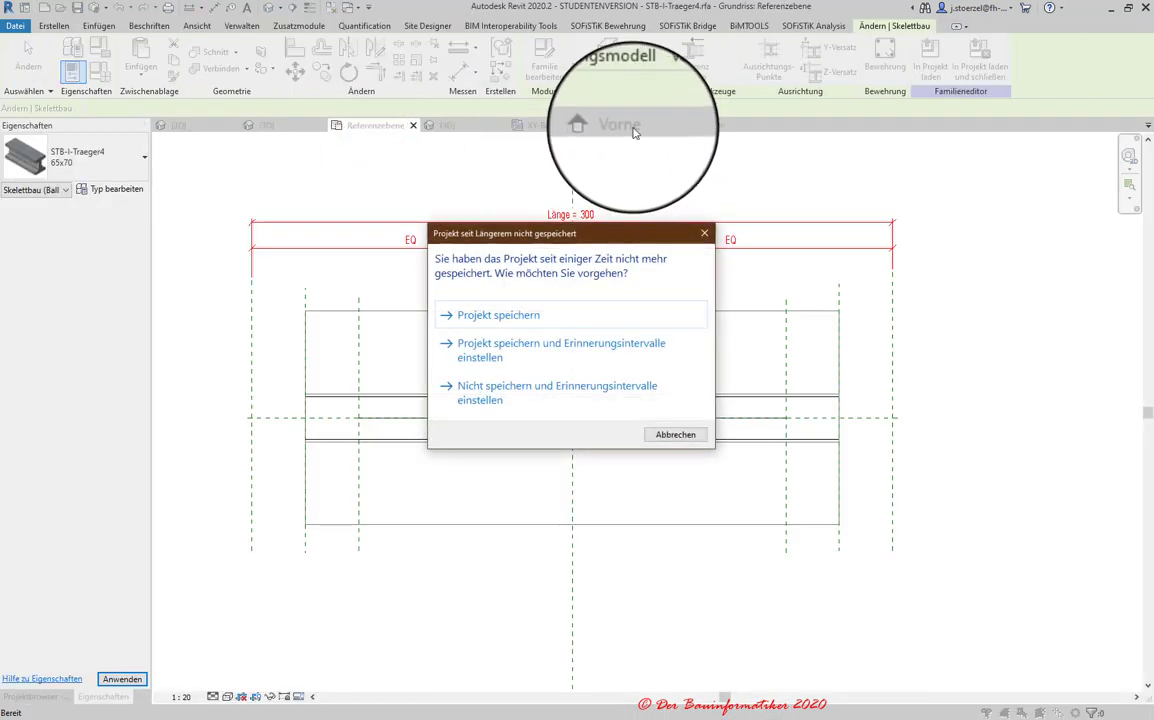
- Dismiss the save reminder and inspect the beam sweep in the family's Vorne elevation
{"action": "left_click", "coordinate": [674, 433]}
{"action": "left_click", "coordinate": [645, 125]}
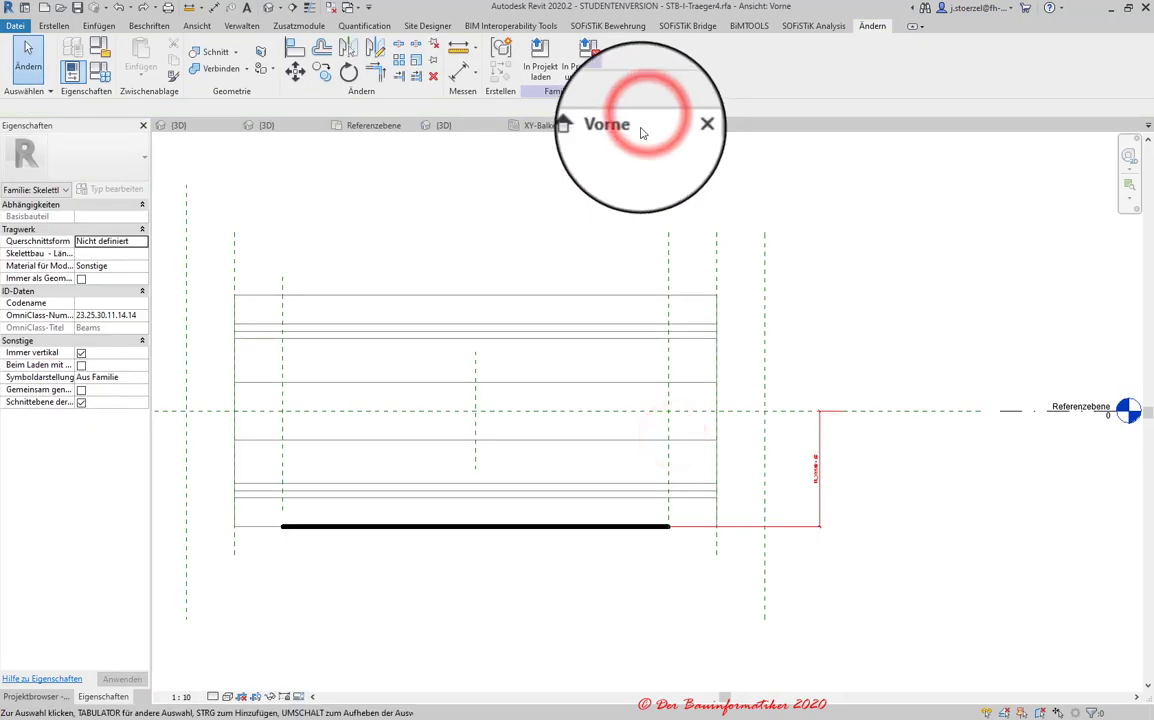
{"action": "left_click", "coordinate": [339, 529]}
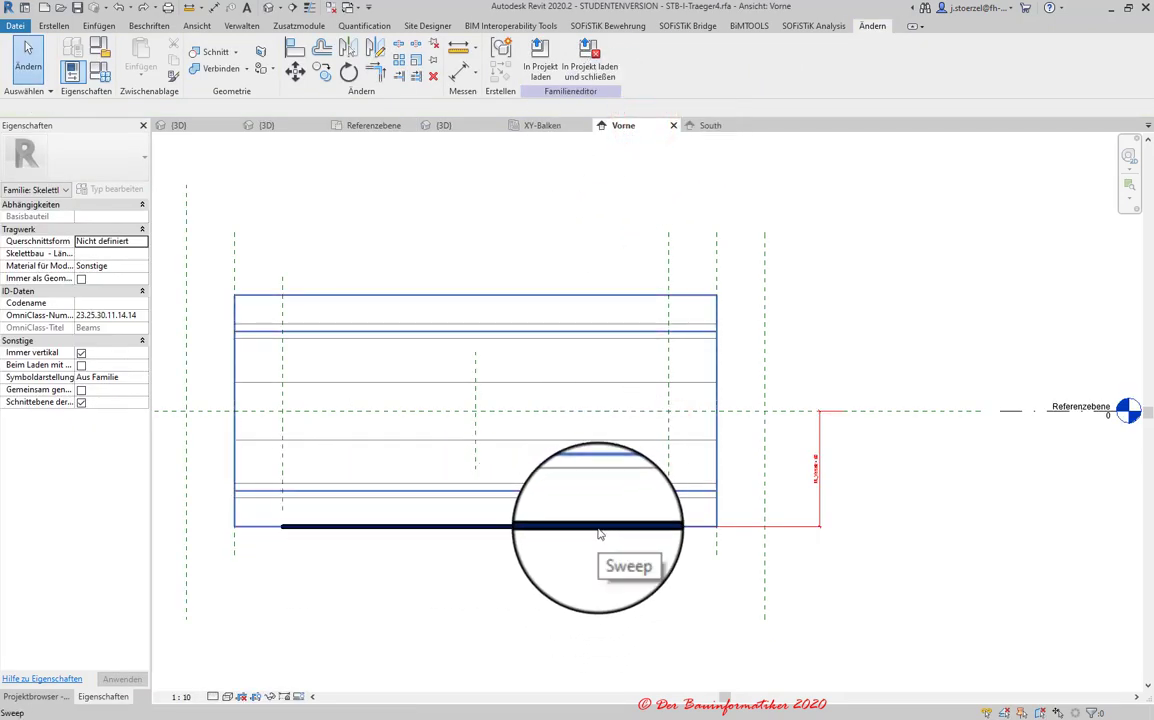
{"action": "key", "text": "Escape"}
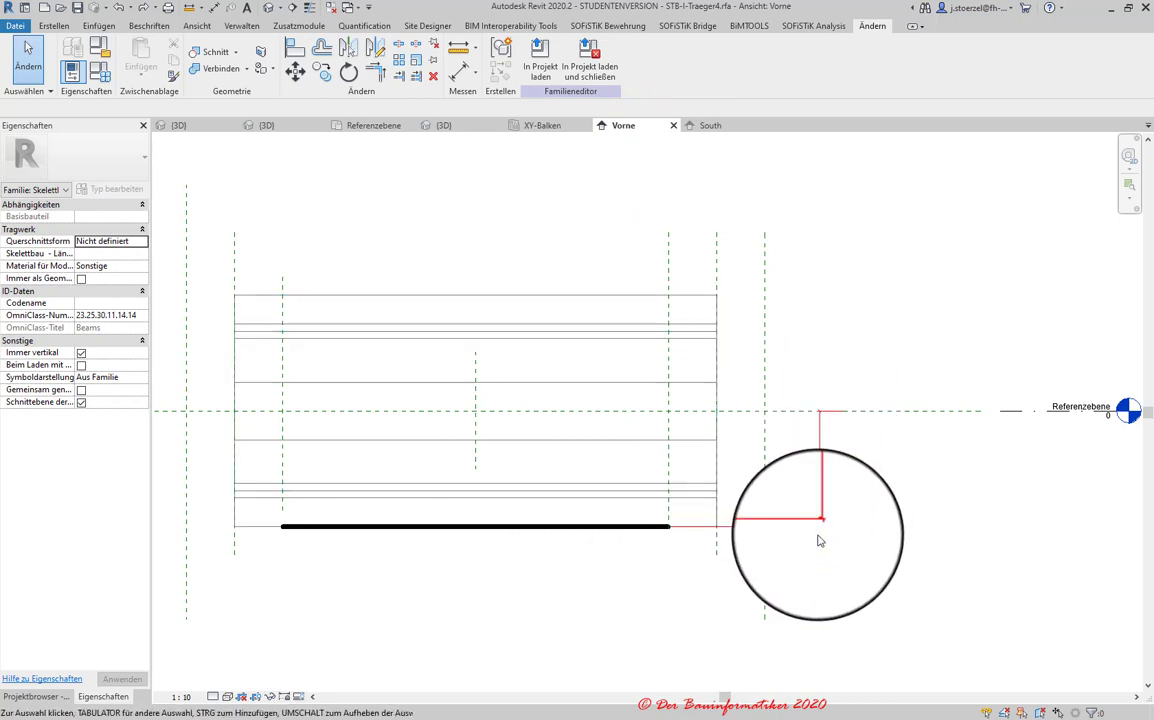